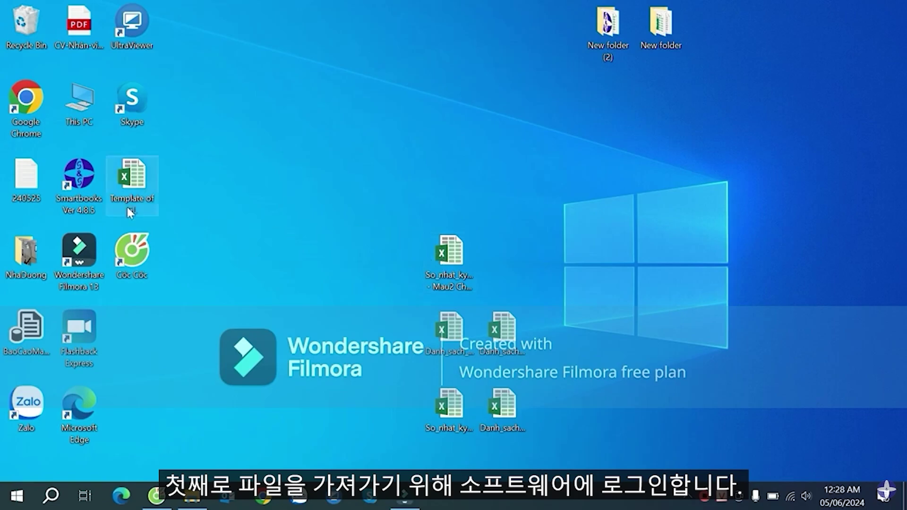
- Launch SmartBooks from the desktop and log in to the demo company
double_click(77, 198)
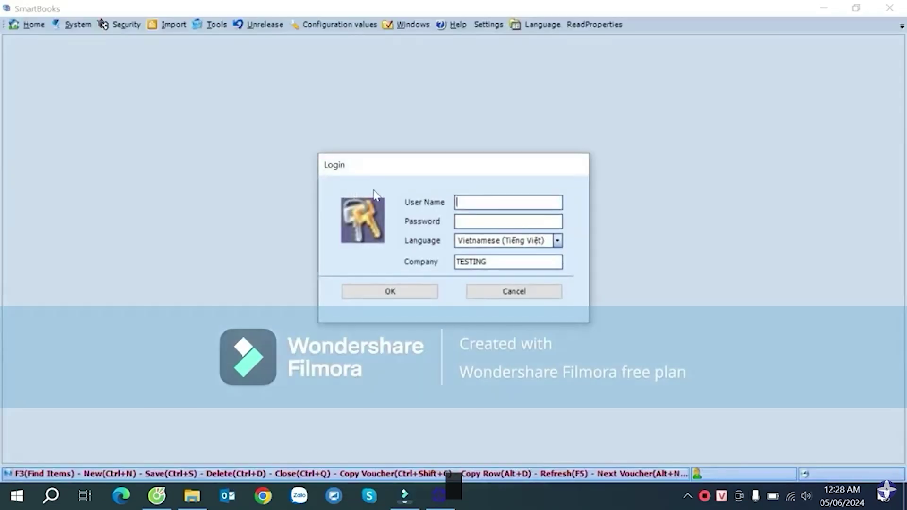
left_click(483, 204)
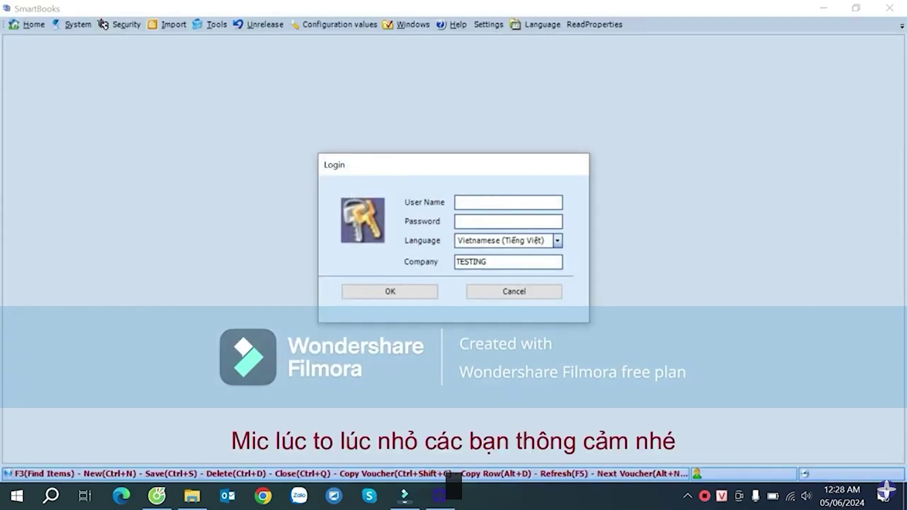
left_click(427, 292)
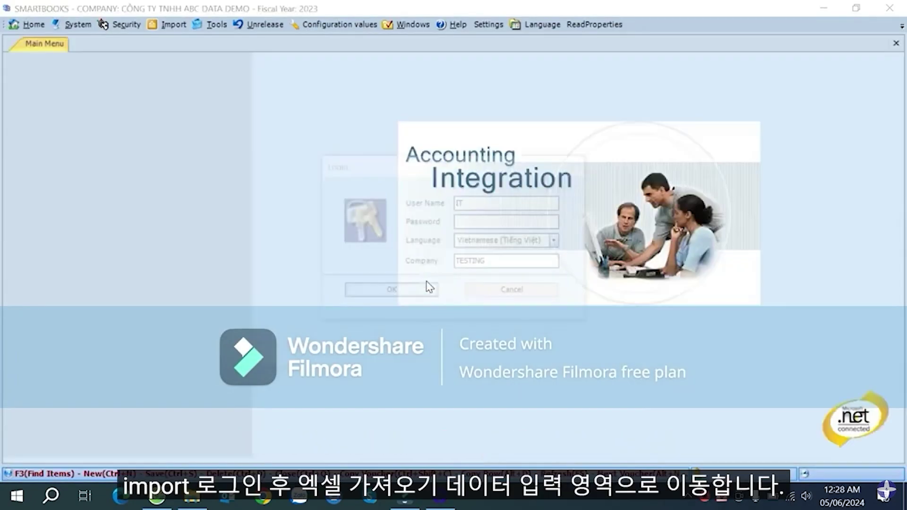
- Open Nhập liệu > Excel Import and expand the Module dropdown list
left_click(138, 24)
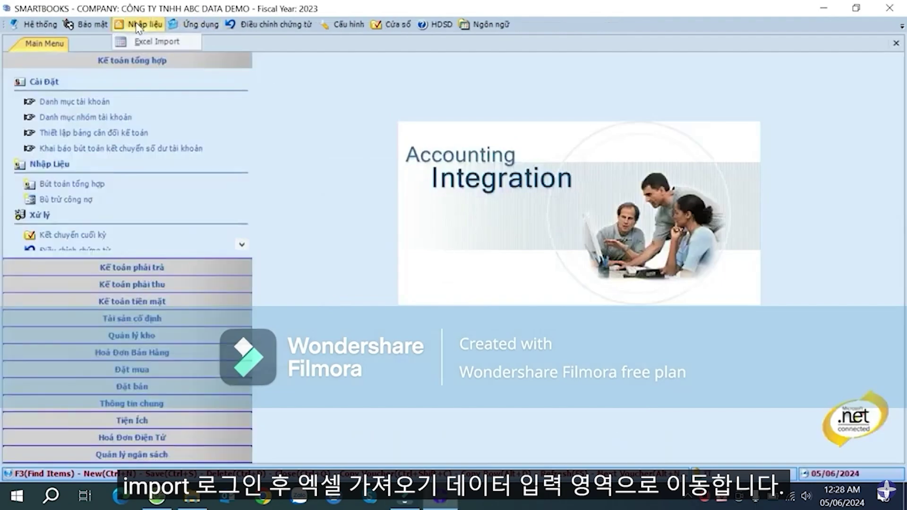
left_click(144, 42)
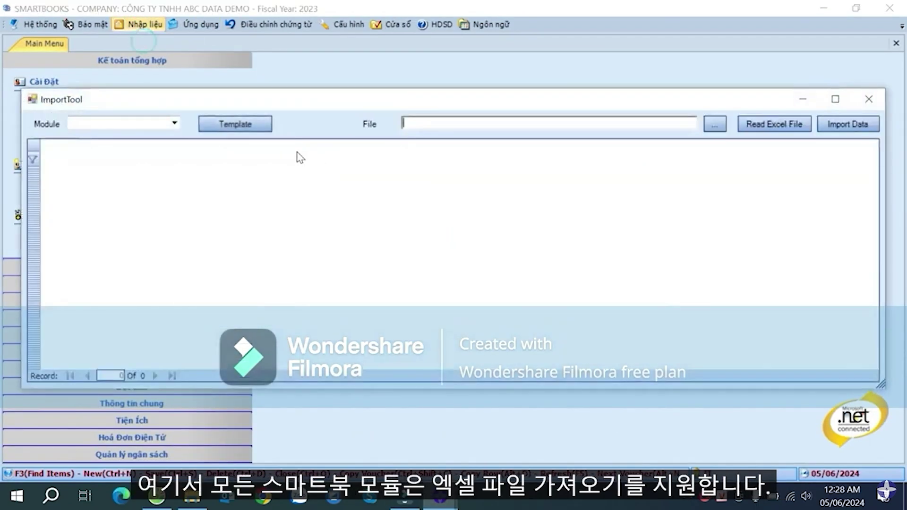
left_click(174, 124)
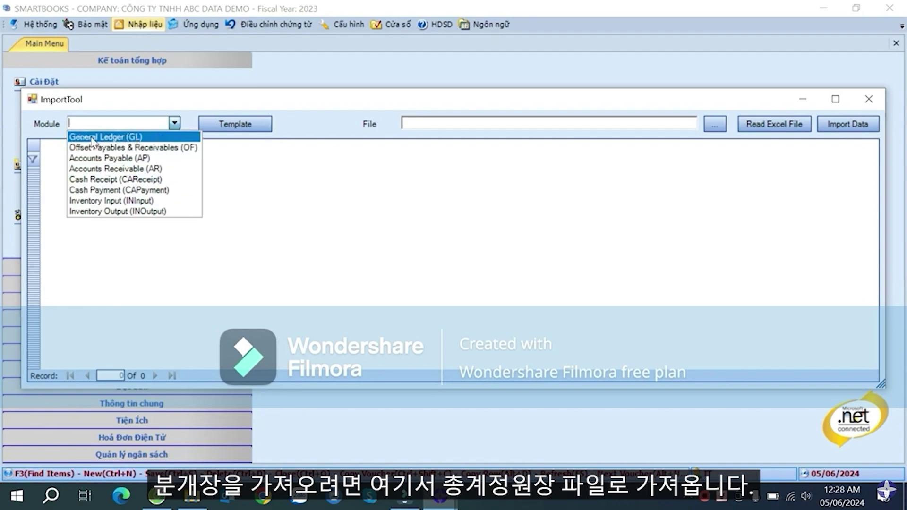
- Save the General Ledger (GL) module template to the desktop, overwriting the existing Template of GL
left_click(118, 138)
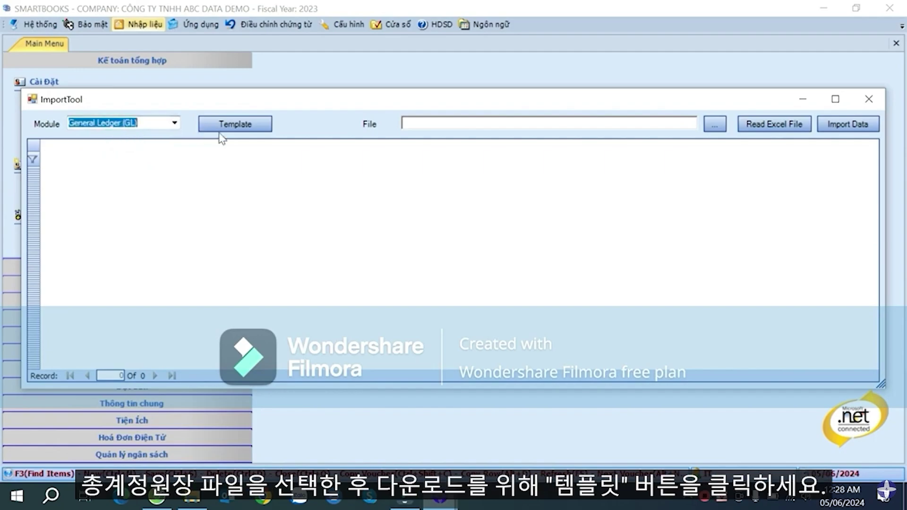
left_click(250, 129)
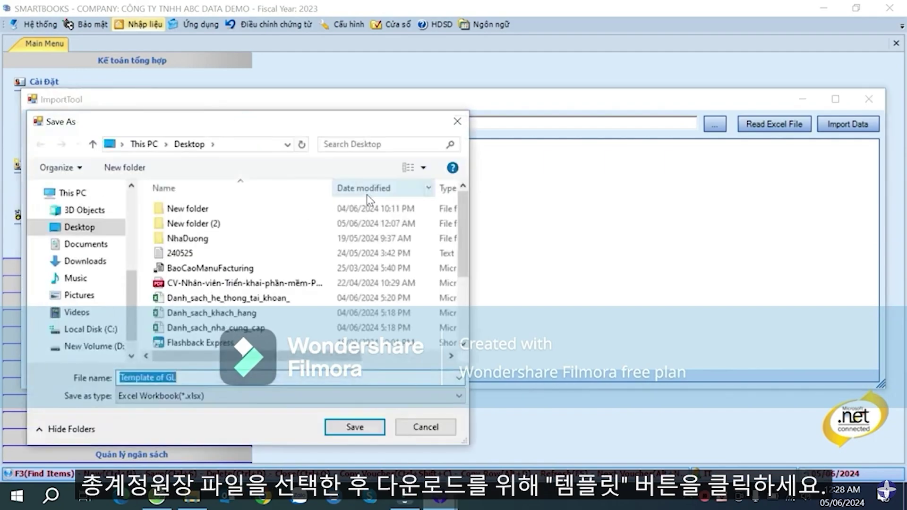
left_click(353, 428)
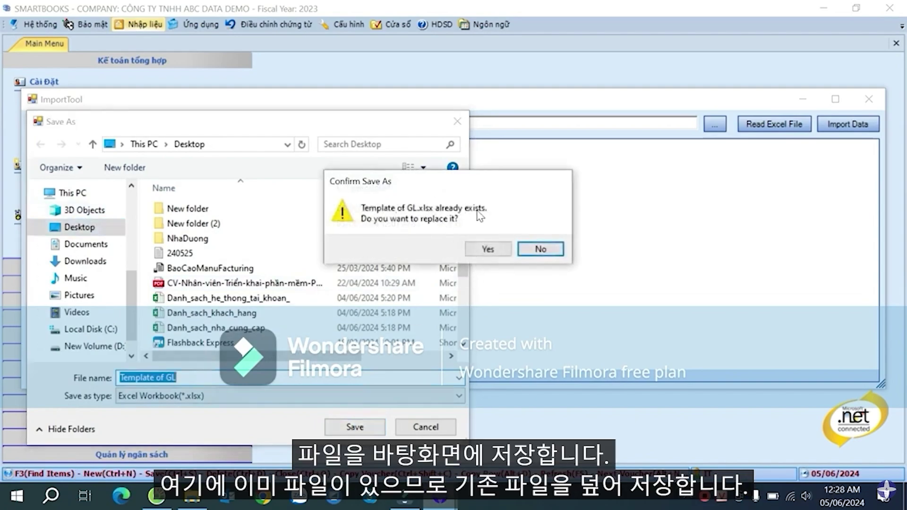
left_click(487, 248)
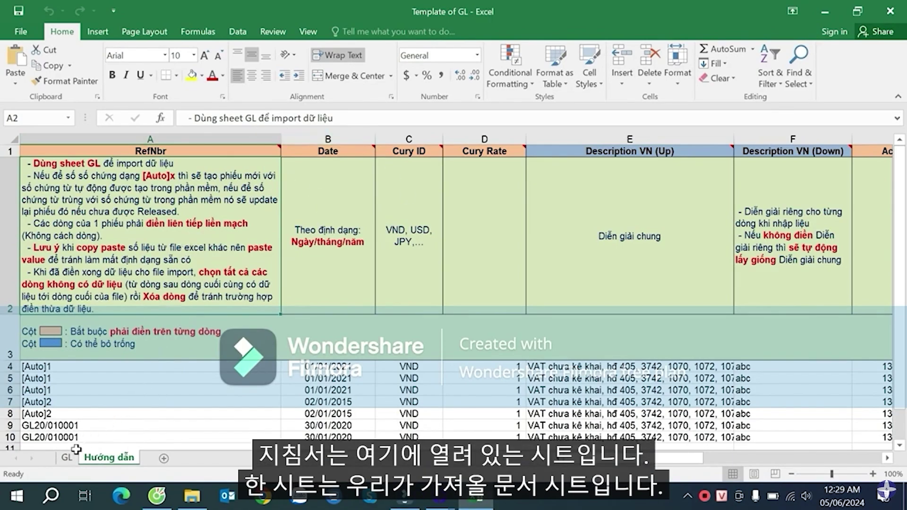
- Read the Hướng dẫn guidance and the RefNbr, Date, Cury ID and Description VN (Up) header notes
left_click(67, 458)
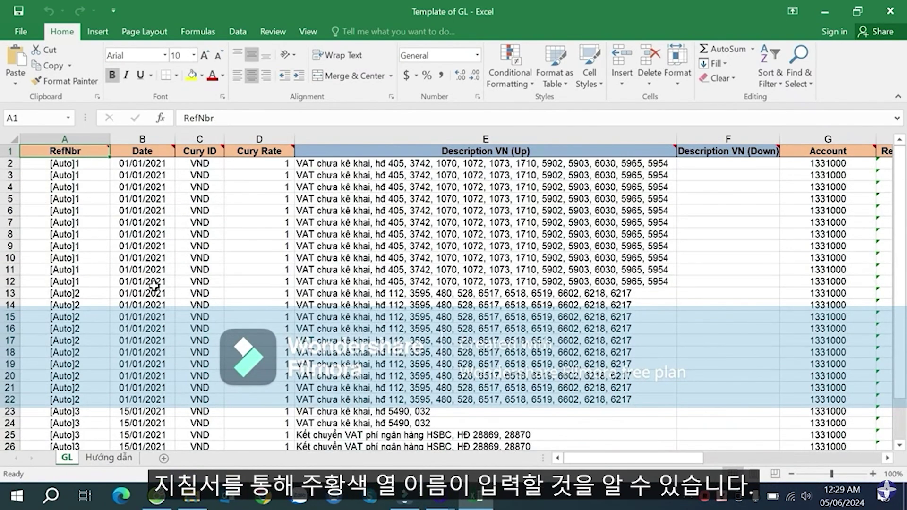
left_click(110, 457)
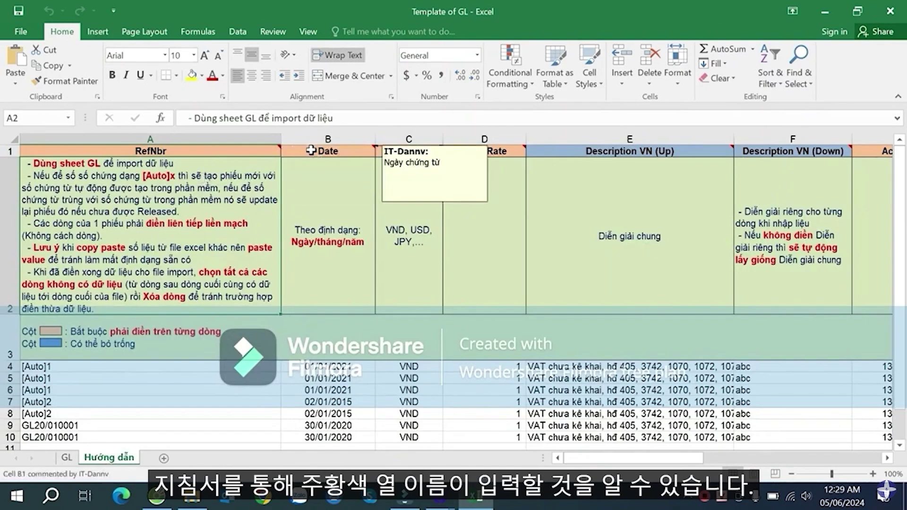
left_click(327, 203)
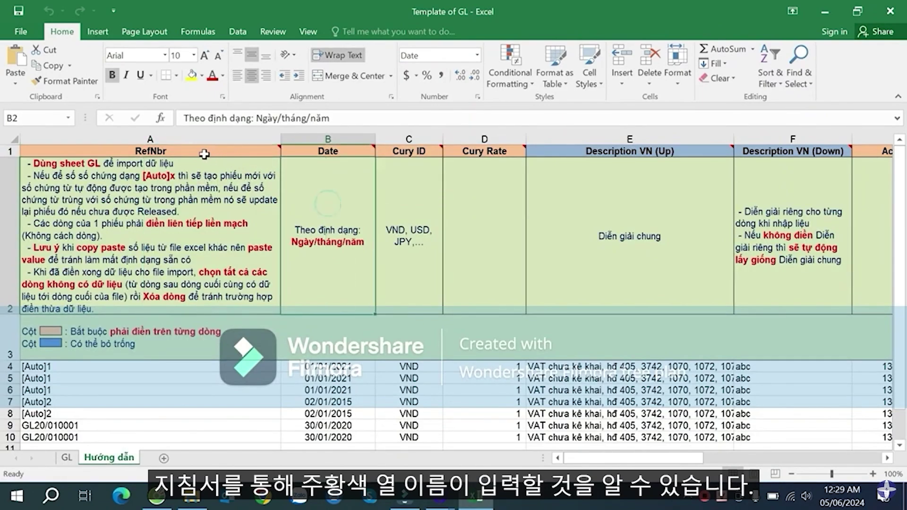
left_click(217, 152)
left_click(338, 150)
left_click(226, 151)
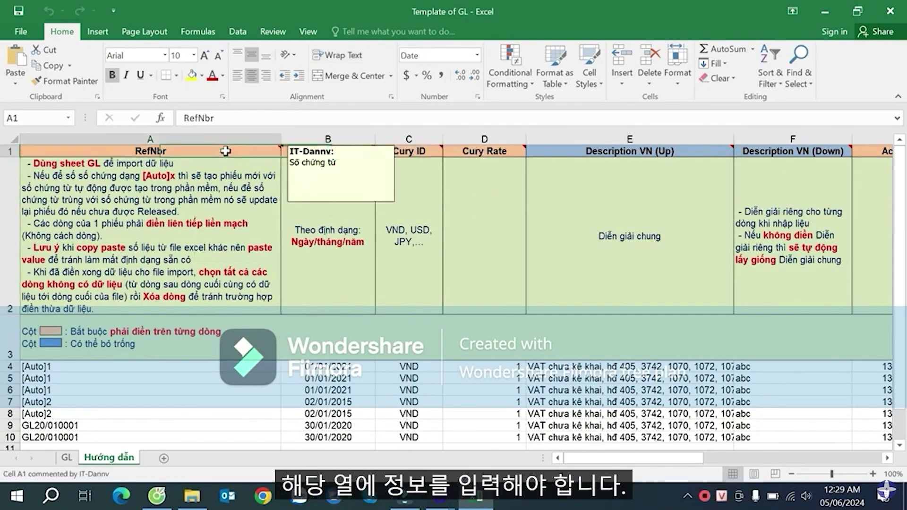
left_click(338, 151)
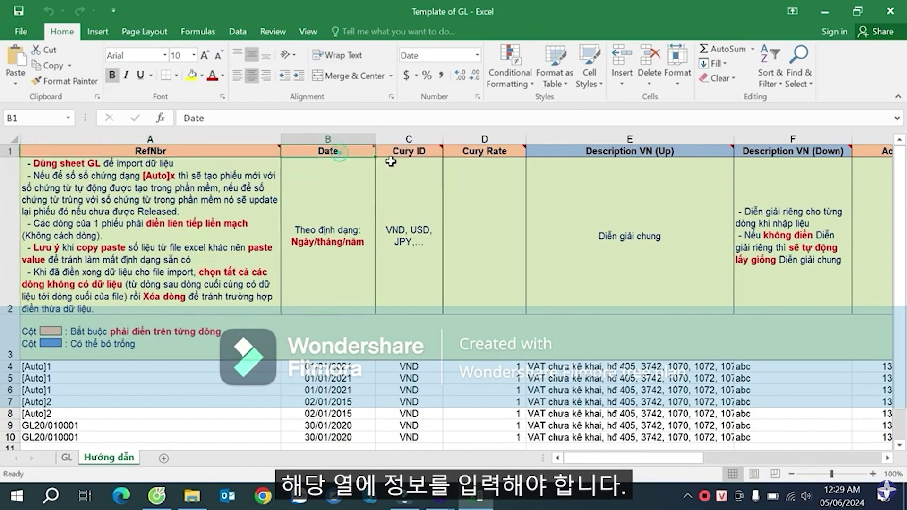
left_click(418, 153)
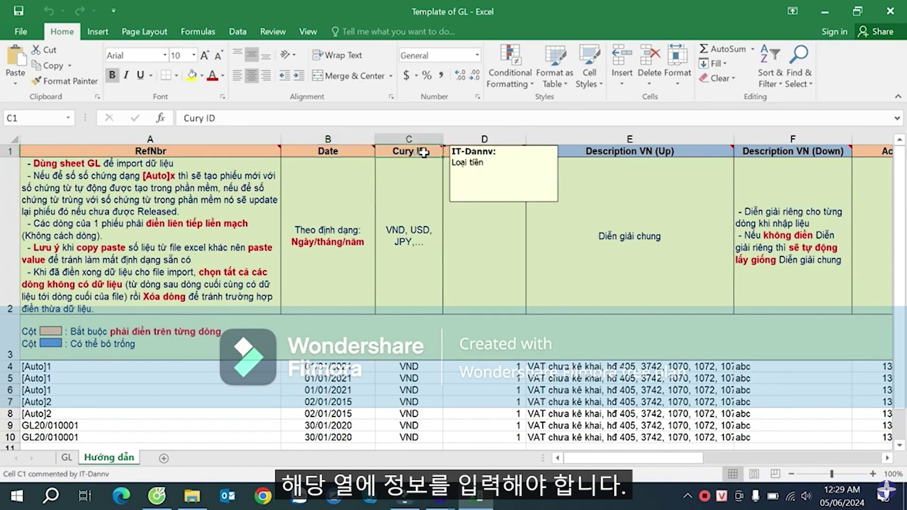
left_click(581, 151)
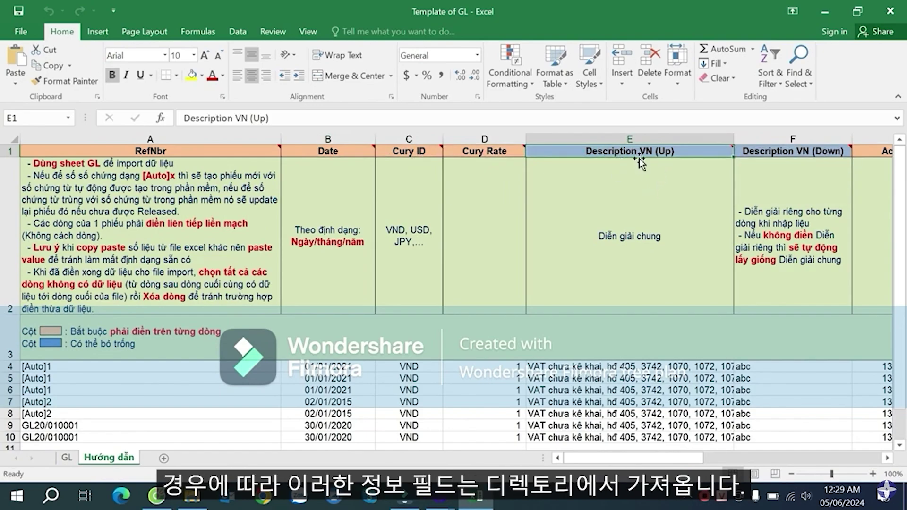
mouse_move(630, 147)
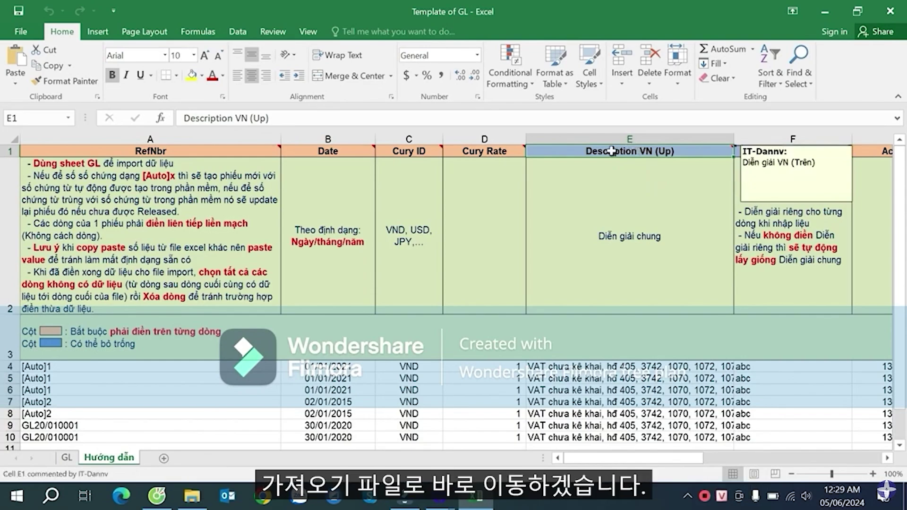
- Inspect the GL sheet's sample date in B5 and VAT description in E5
left_click(71, 458)
left_click(150, 198)
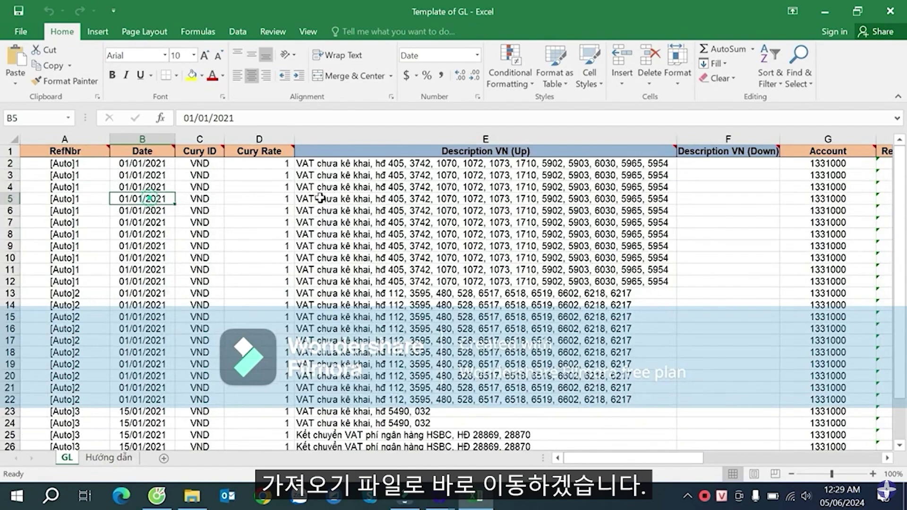
left_click(337, 198)
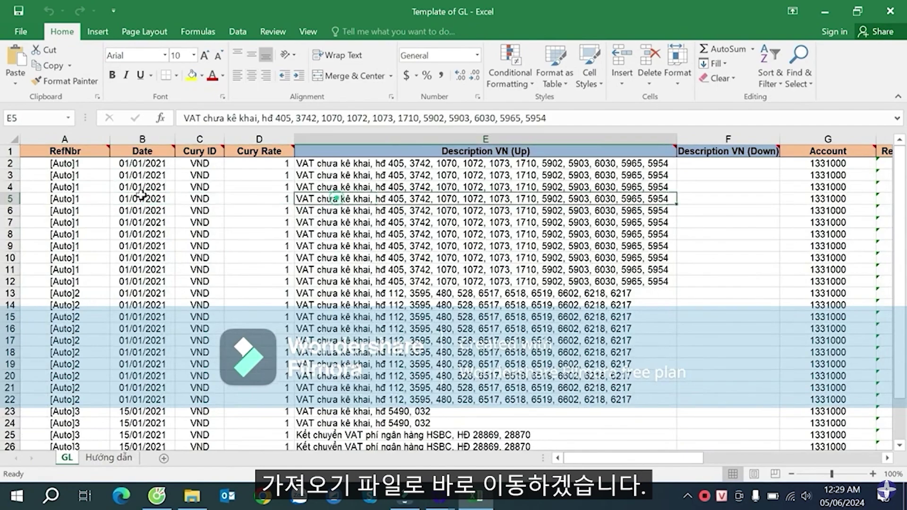
- Minimize the Excel workbook and show the Windows desktop
left_click(479, 499)
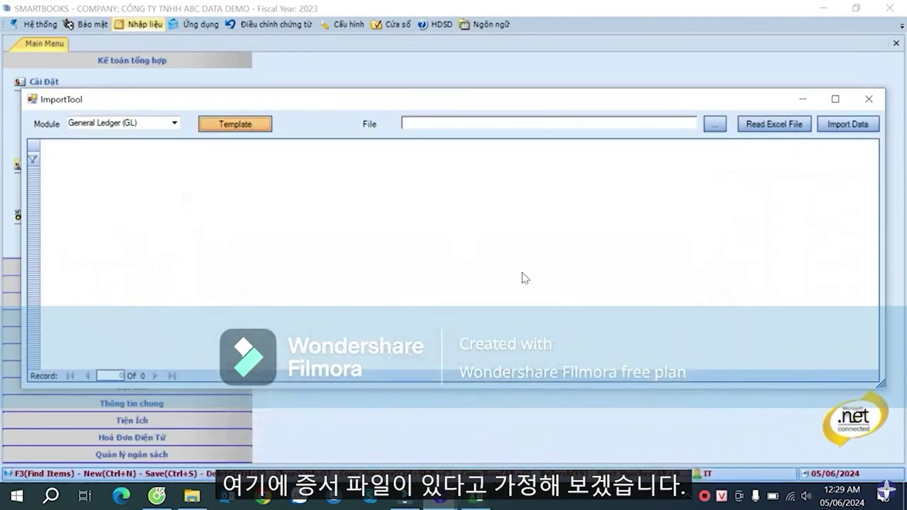
right_click(560, 504)
left_click(614, 405)
left_click(453, 265)
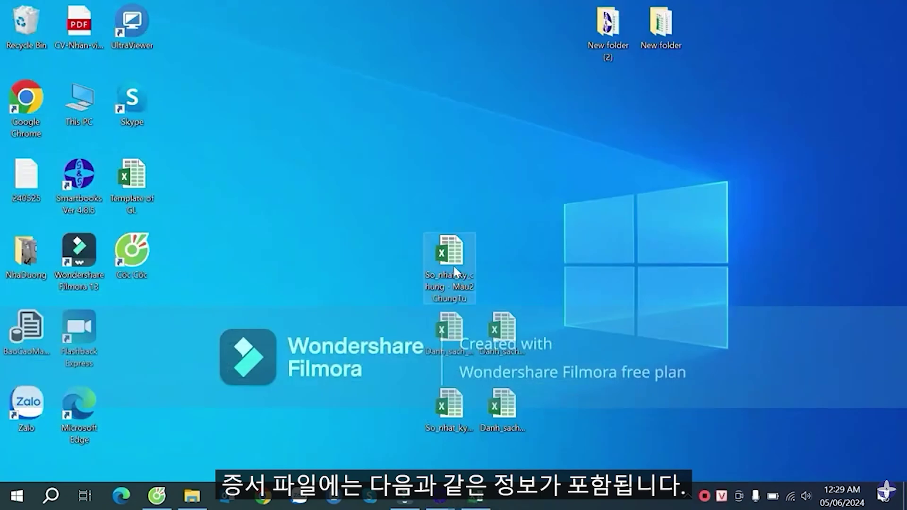
double_click(453, 265)
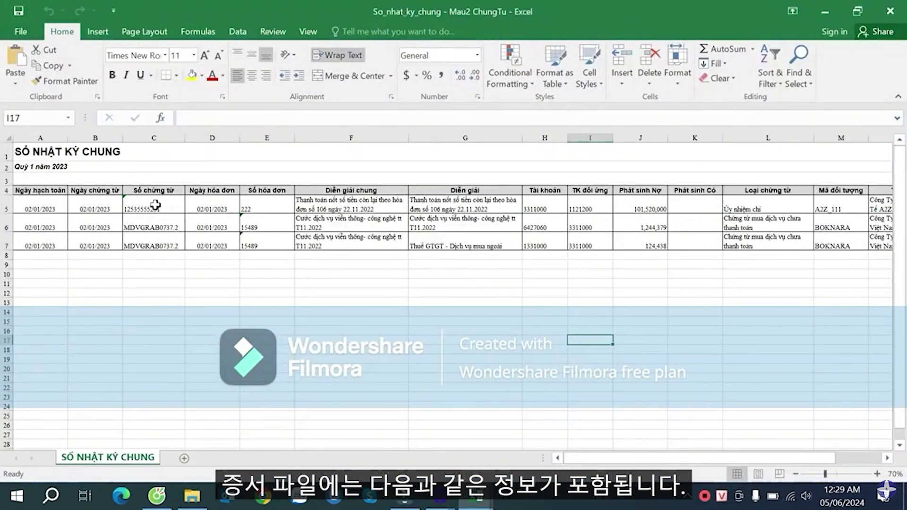
left_click(126, 191)
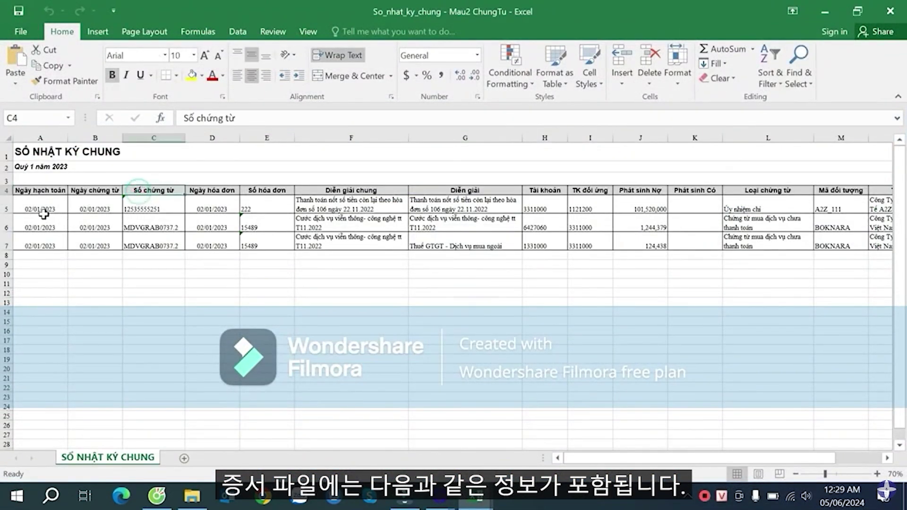
left_click(93, 205)
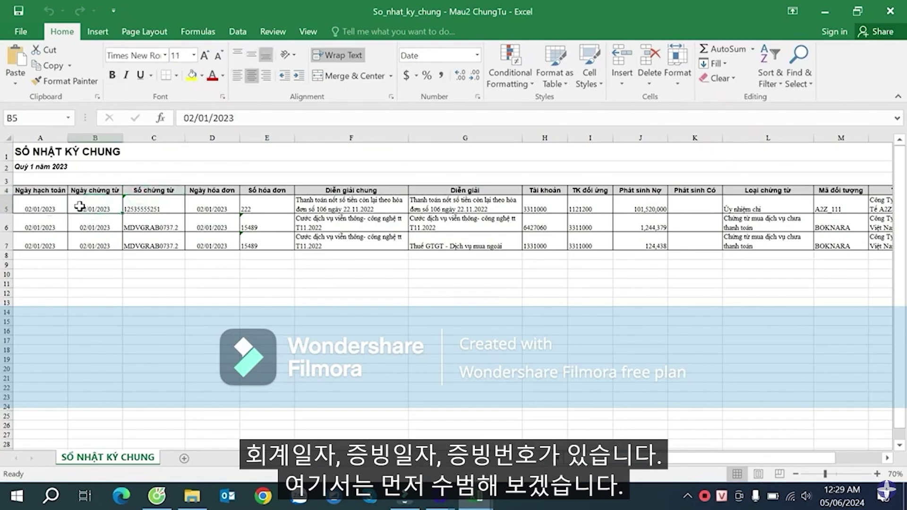
left_click(57, 189)
left_click(98, 188)
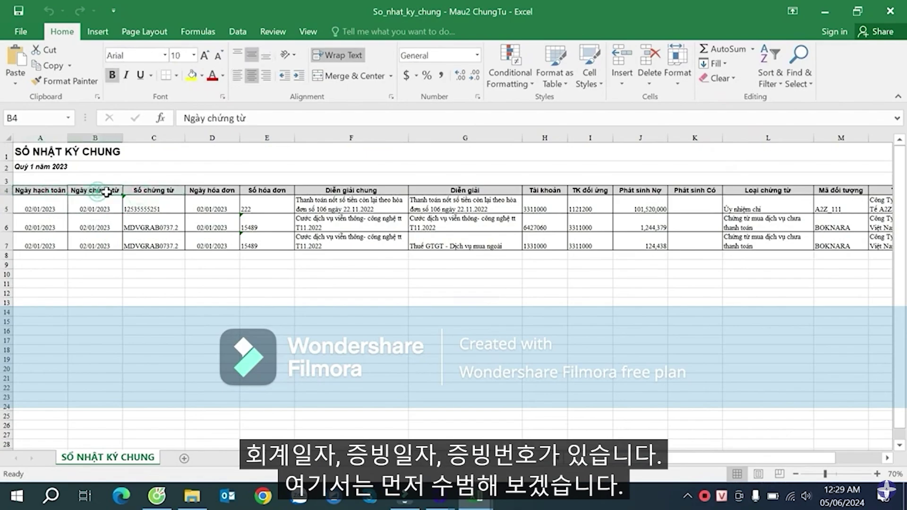
left_click(149, 189)
left_click(107, 212)
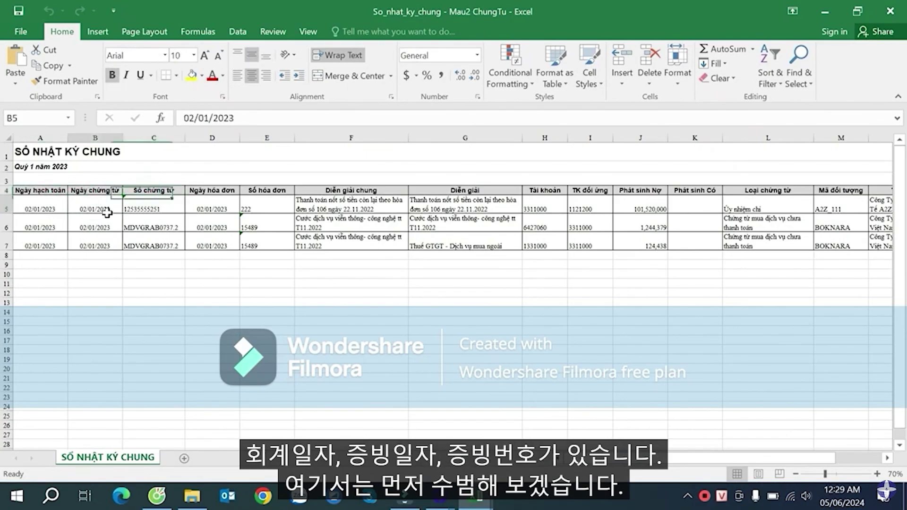
left_click(152, 207)
left_click(164, 227)
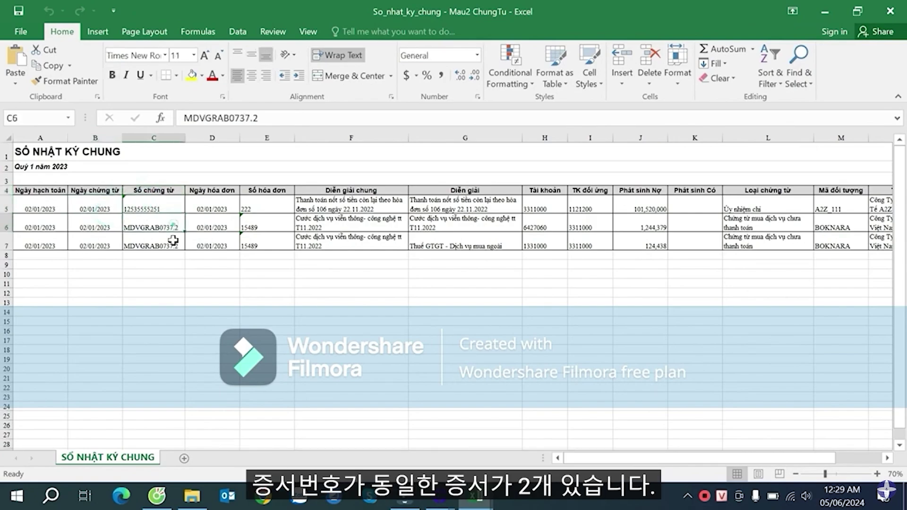
left_click_drag(166, 225, 170, 245)
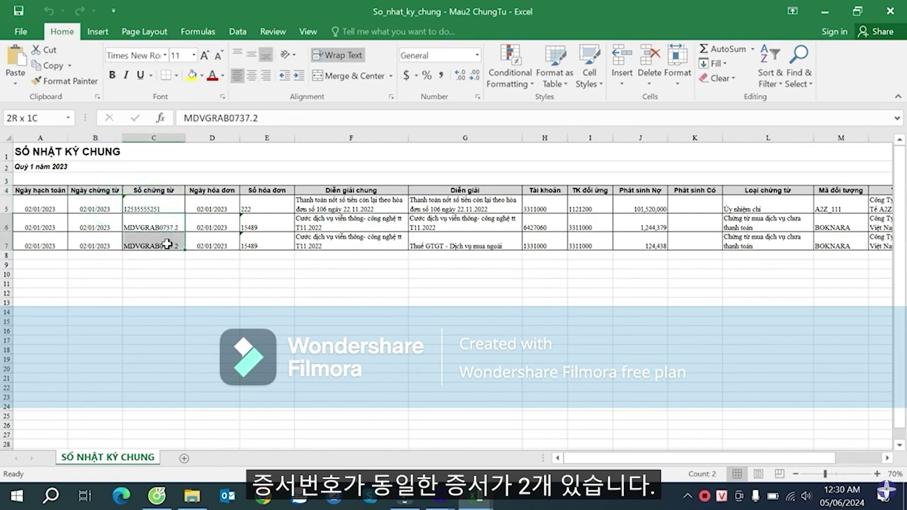
left_click(166, 206)
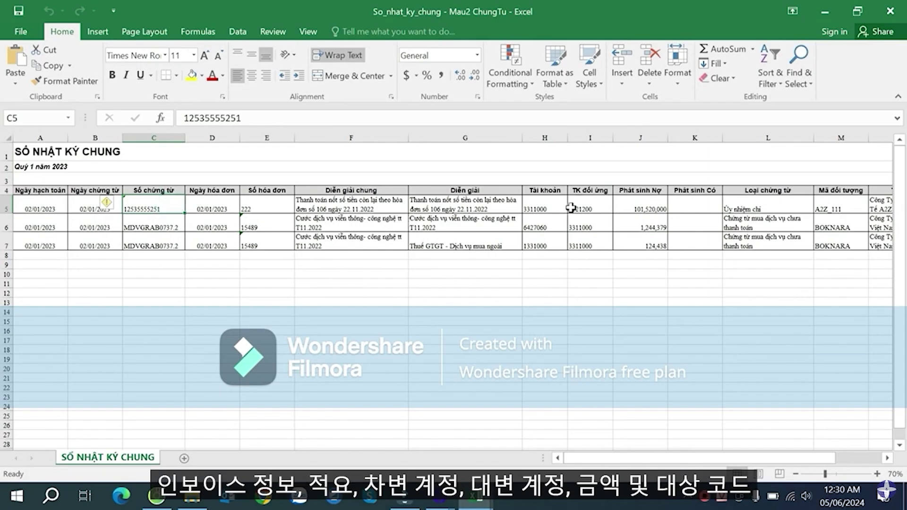
left_click(549, 206)
left_click(596, 207)
left_click(650, 209)
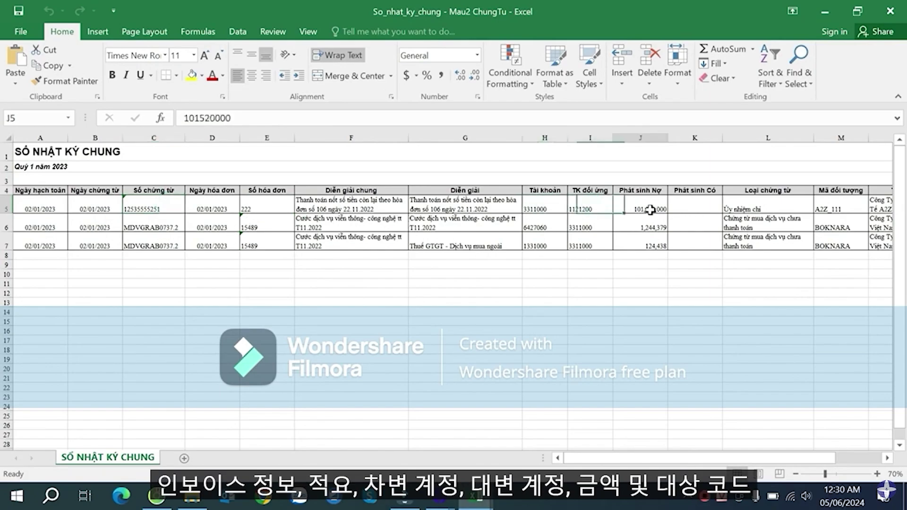
left_click(834, 212)
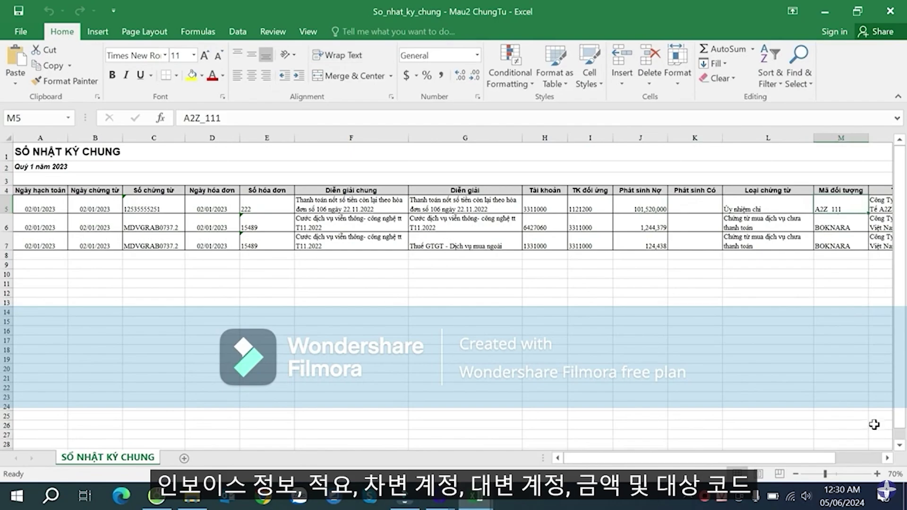
left_click(887, 458)
left_click(887, 457)
left_click_drag(824, 458, 774, 458)
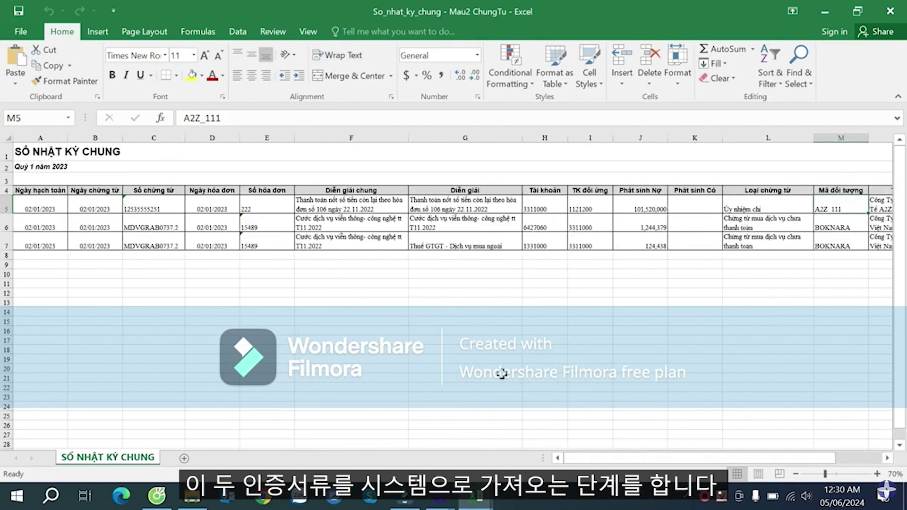
left_click(146, 201)
left_click(234, 226)
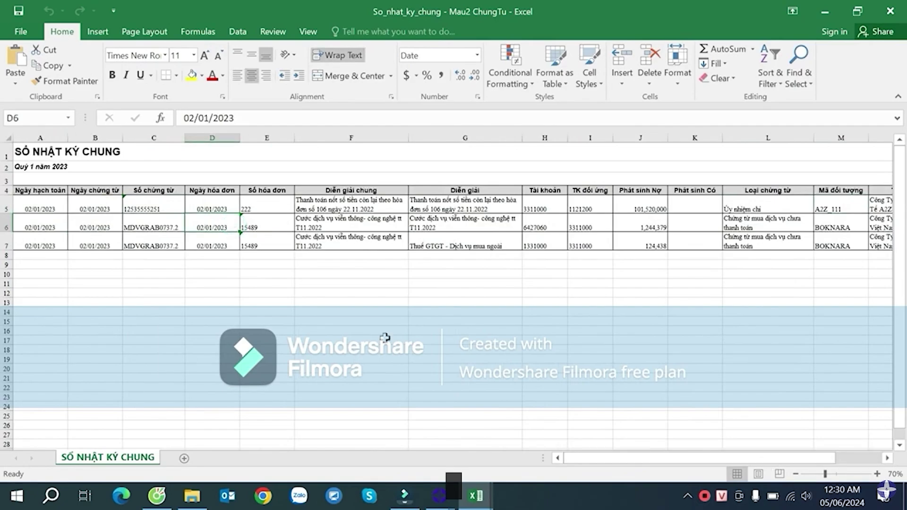
- In Template of GL, delete sample rows 4 through 29
mouse_move(476, 495)
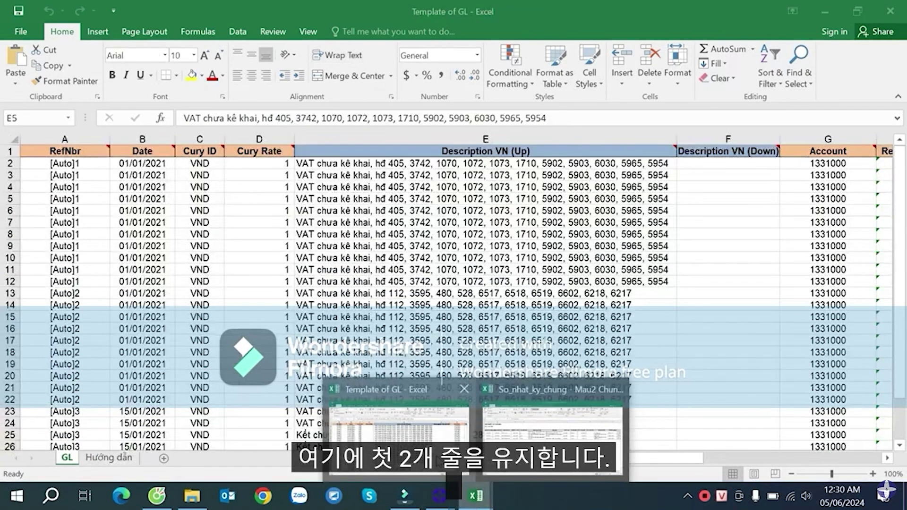
left_click(399, 418)
left_click(57, 189)
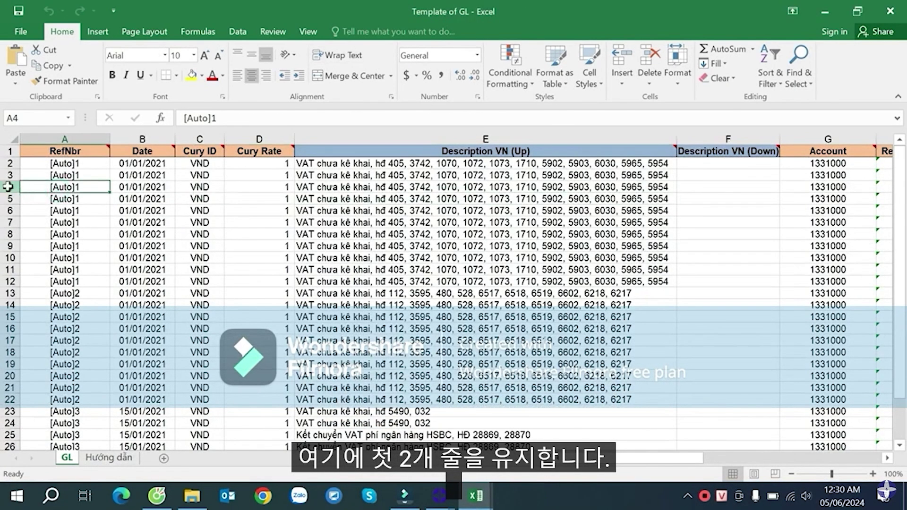
left_click(7, 187)
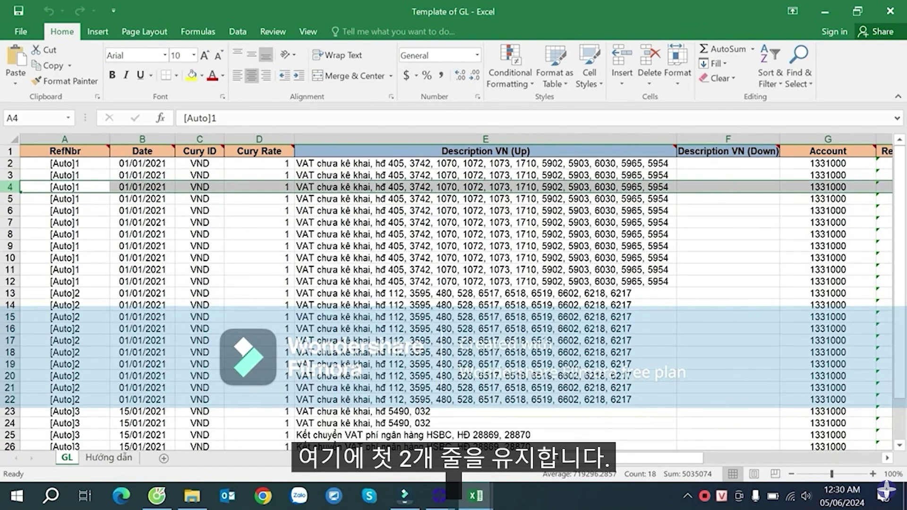
left_click_drag(8, 186, 8, 444)
right_click(8, 185)
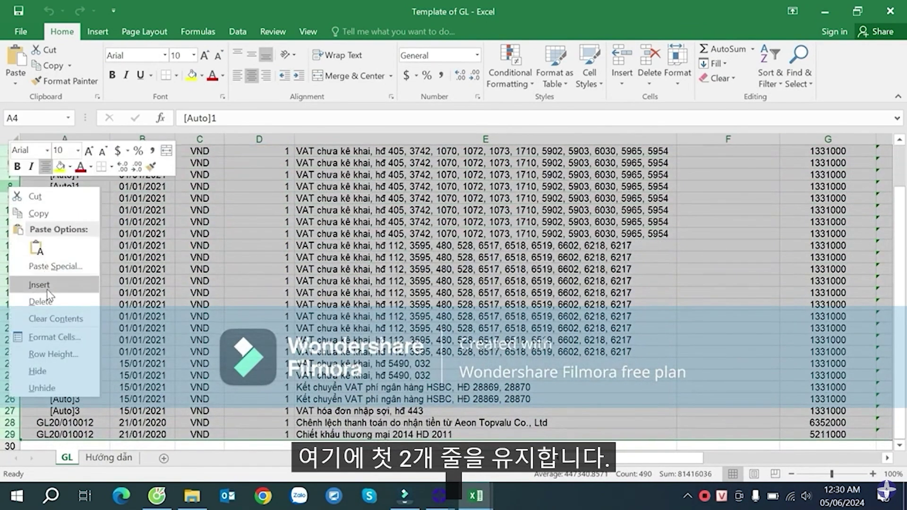
left_click(51, 302)
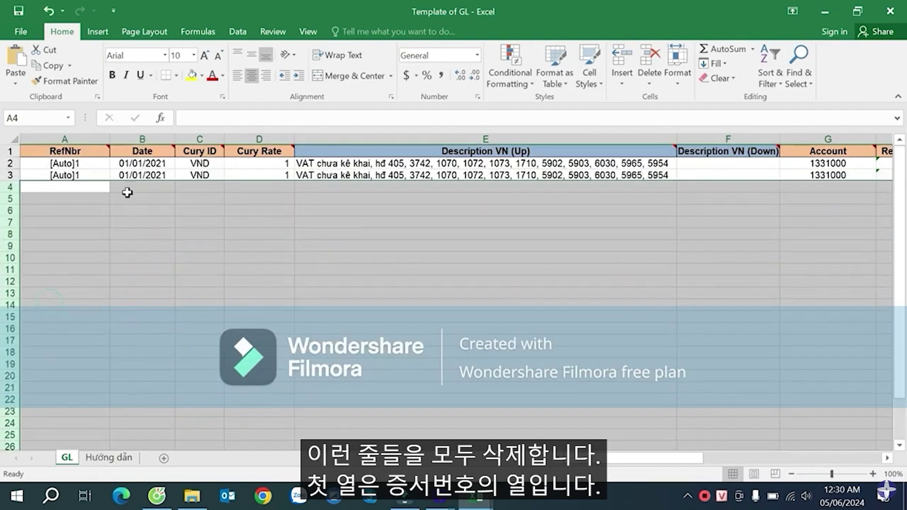
- Check the RefNbr and date values of the two remaining sample rows
left_click(127, 163)
left_click(160, 186)
mouse_move(78, 153)
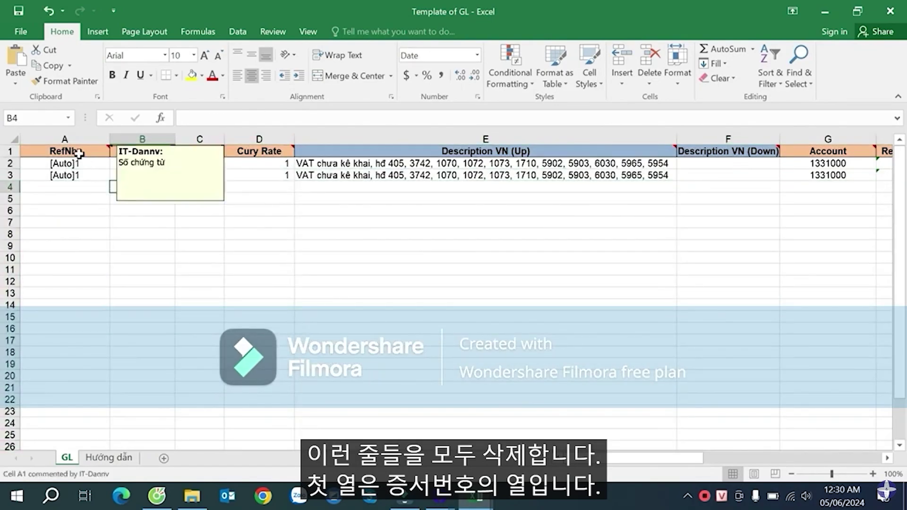
left_click(72, 163)
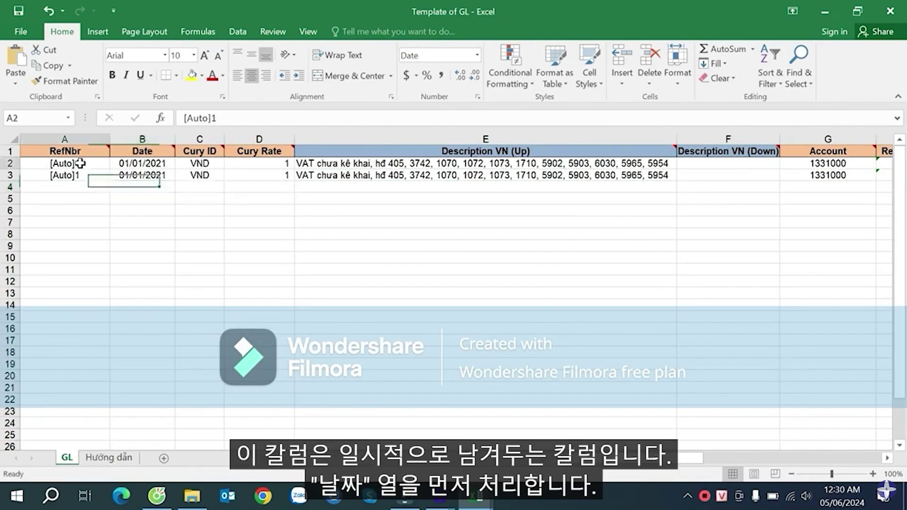
left_click(84, 175)
left_click(141, 162)
left_click(146, 176)
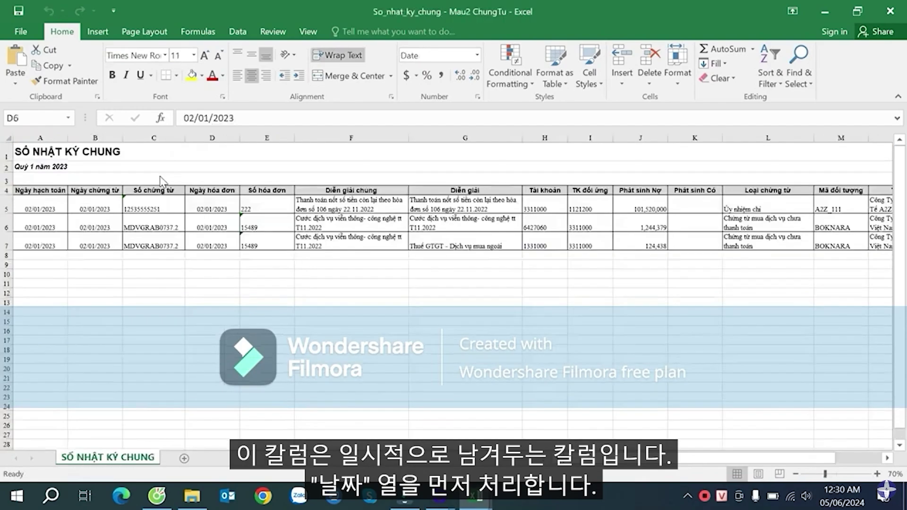
- Copy the journal's three 02/01/2023 voucher dates into the template's Date column starting at B2
left_click_drag(104, 208, 109, 246)
key("ctrl+c")
key("alt+Tab")
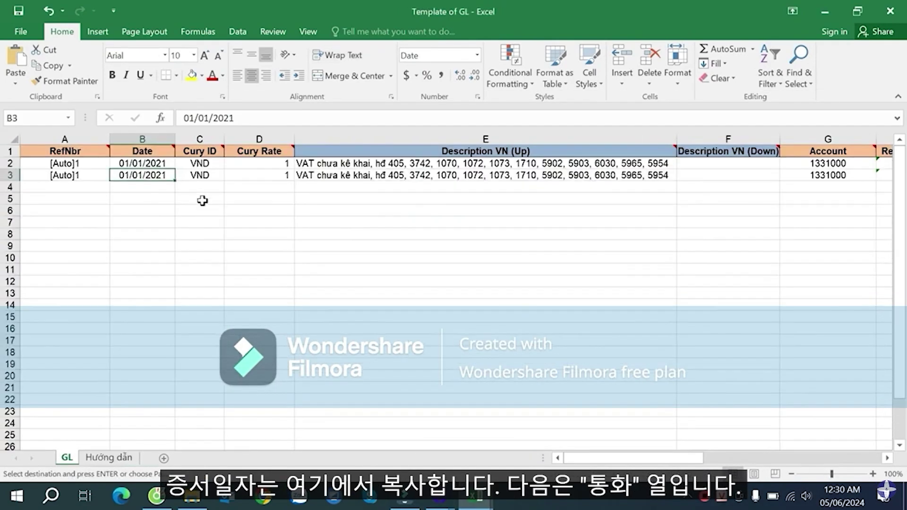
left_click_drag(159, 162, 178, 176)
key("ctrl+v")
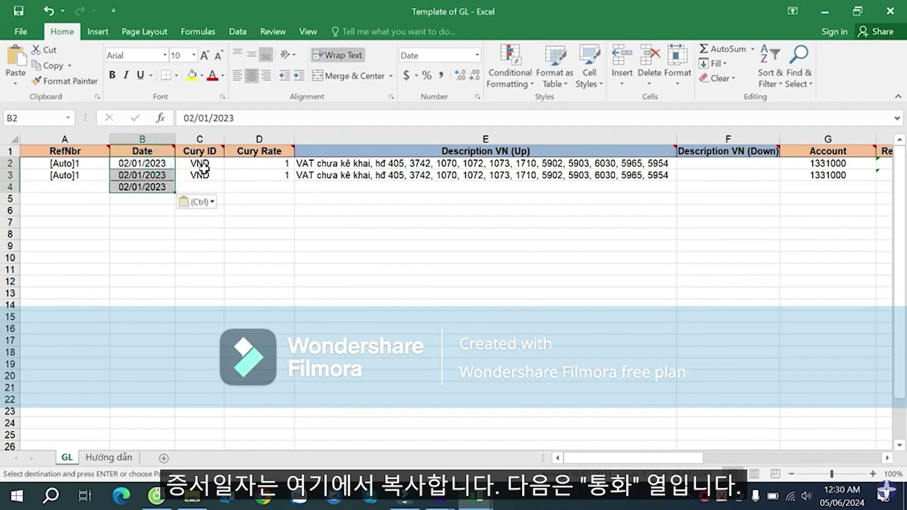
key("Escape")
- Fill Cury ID VND and Cury Rate 1 down to row 4, then select the journal's three descriptions
left_click_drag(208, 160, 293, 191)
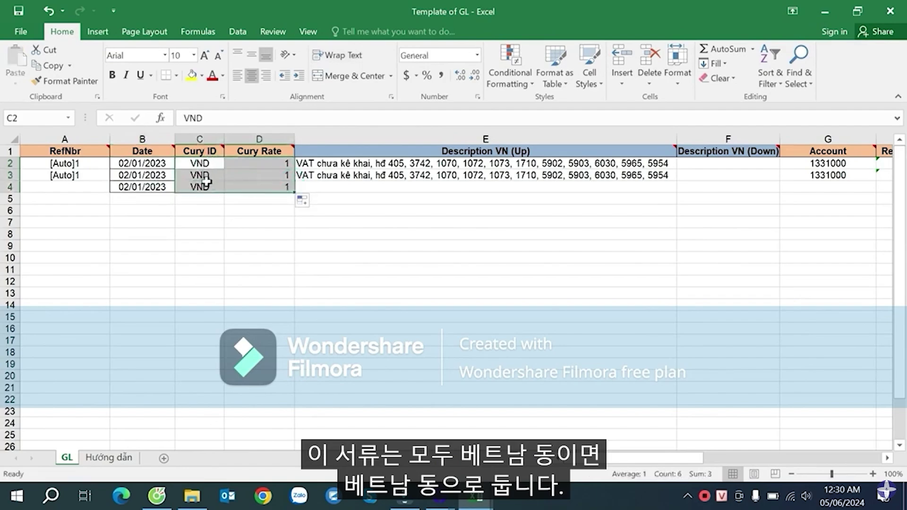
left_click(264, 166)
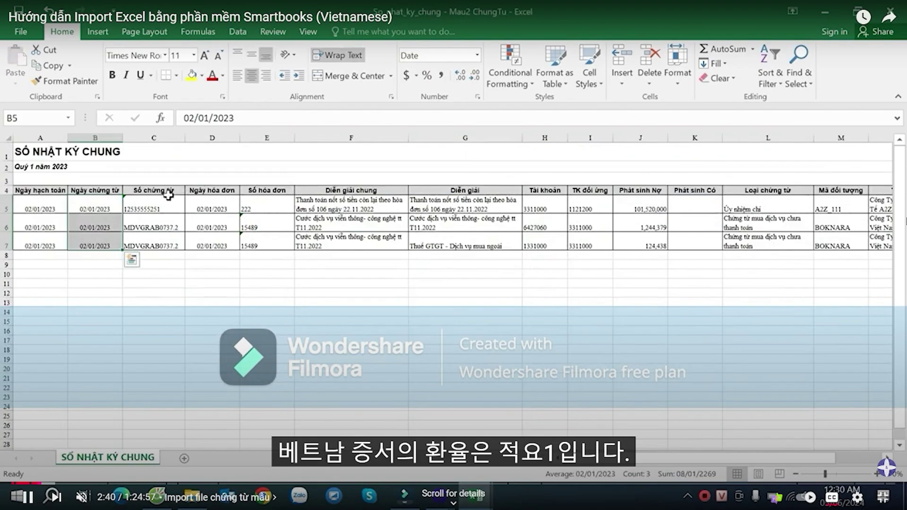
left_click(166, 202)
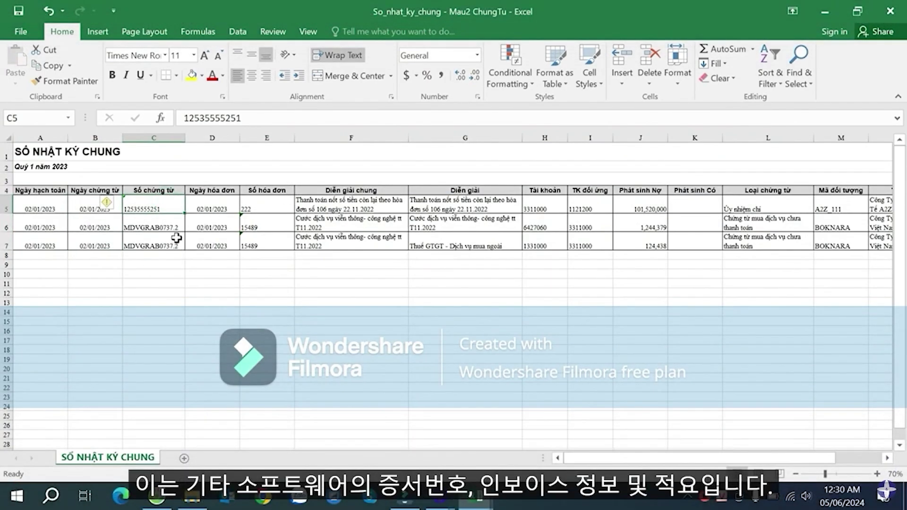
left_click_drag(353, 206, 389, 237)
- Paste the three journal descriptions into Description VN (Up) starting at E2
key("ctrl+c")
key("alt+Tab")
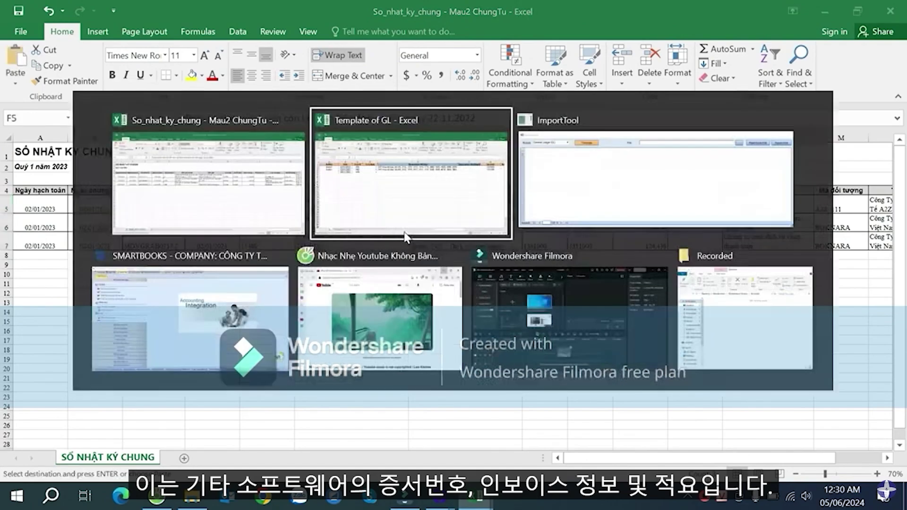
left_click(395, 165)
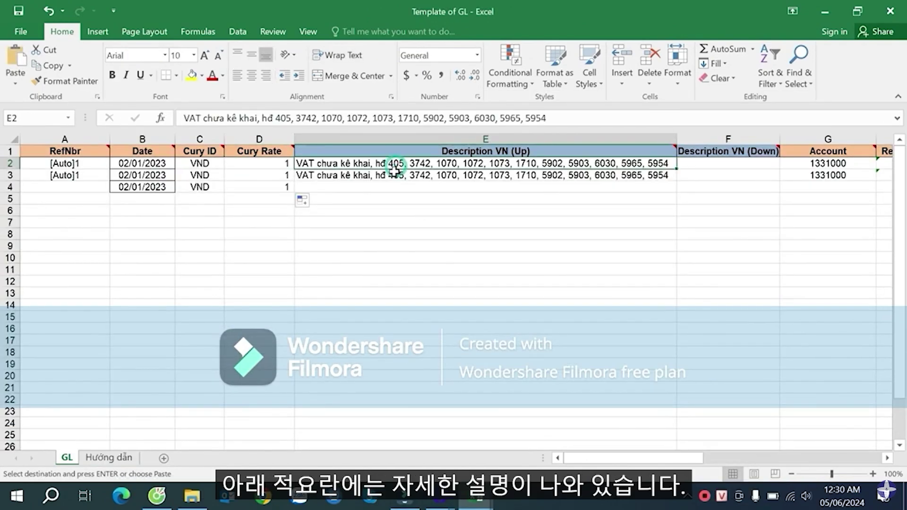
key("ctrl+v")
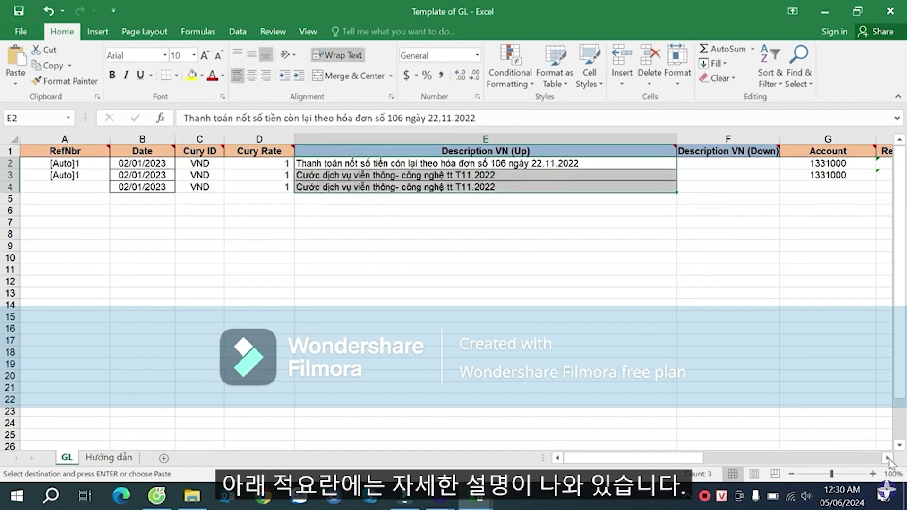
scroll(568, 249, "right", 4)
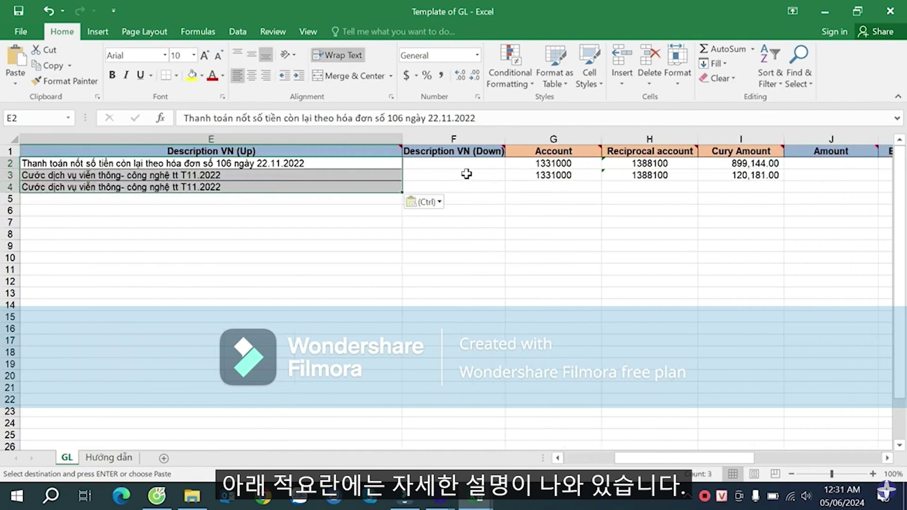
left_click(462, 161)
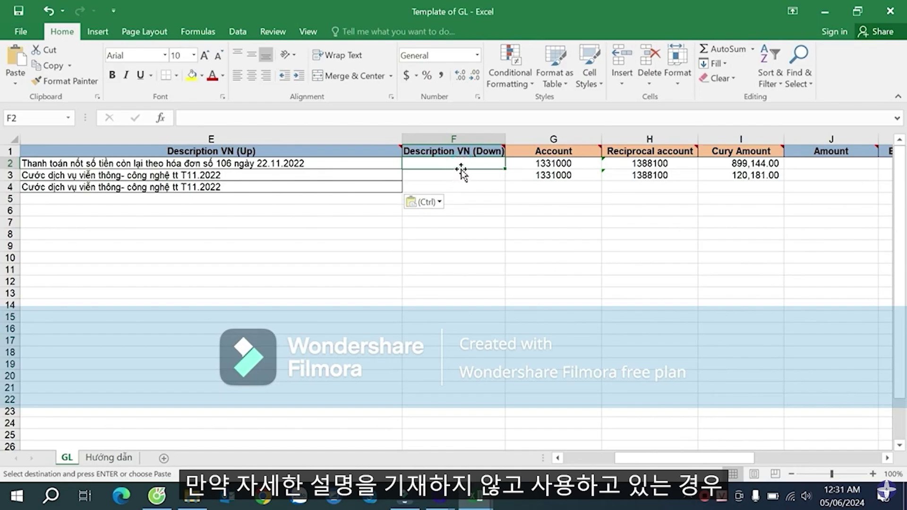
left_click(311, 165)
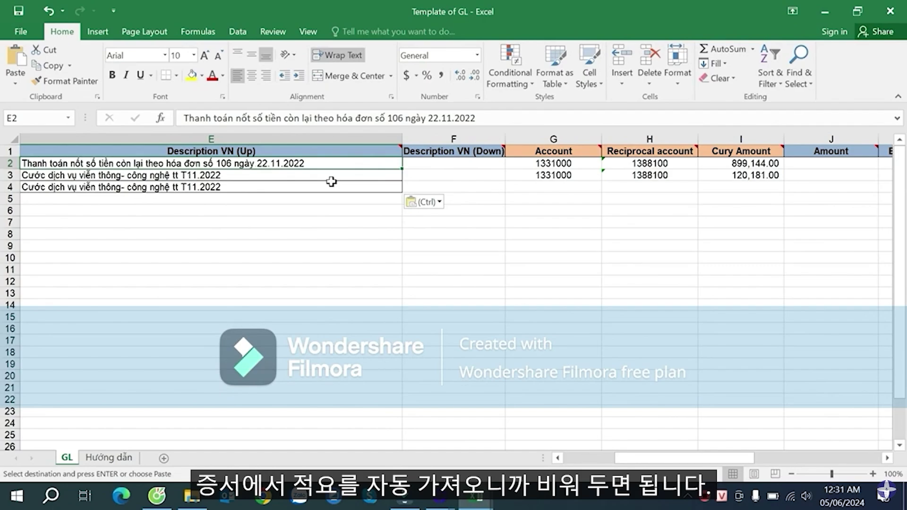
left_click(560, 163)
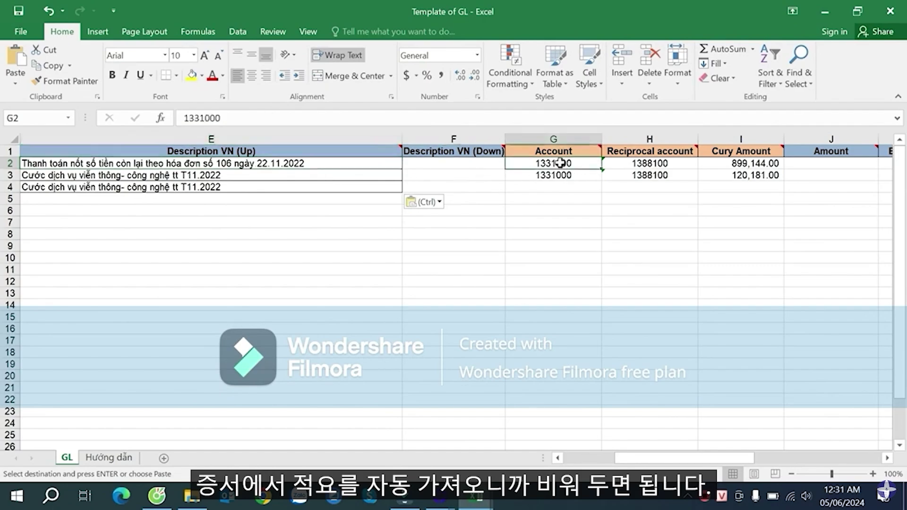
left_click(646, 172)
- Copy the journal's account and counter-account pairs into Account and Reciprocal account from G2
key("alt+Tab")
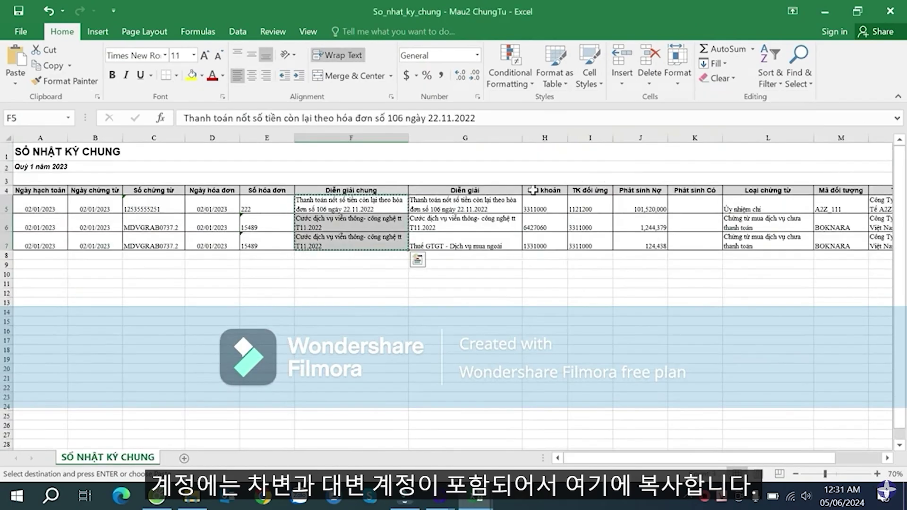
left_click_drag(539, 204, 583, 244)
key("ctrl+v")
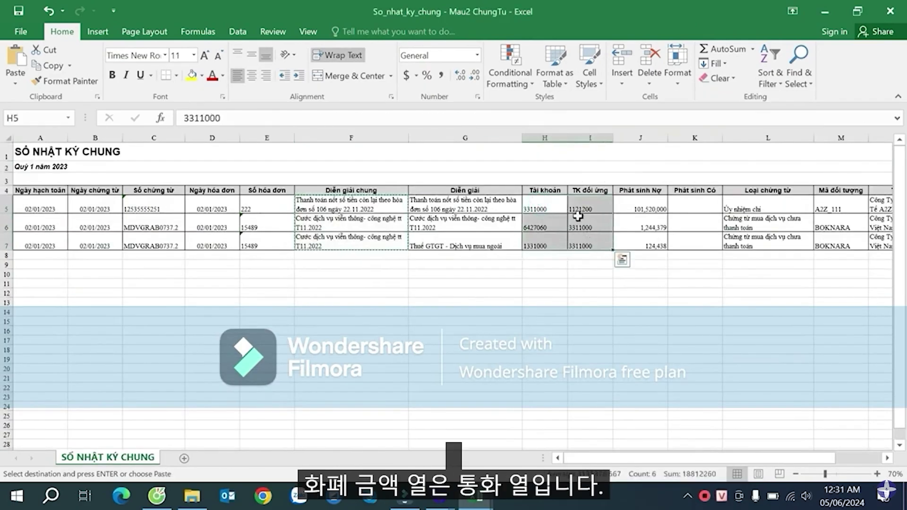
key("alt+Tab")
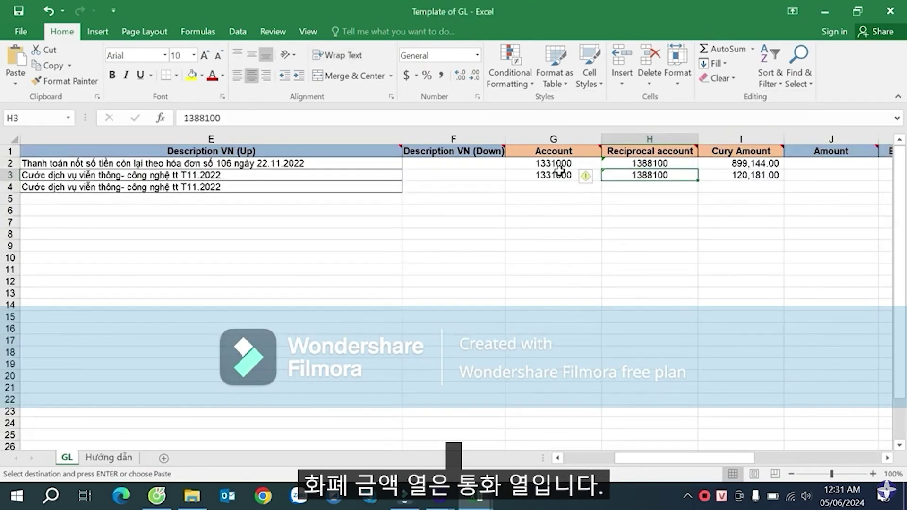
left_click(555, 164)
key("ctrl+v")
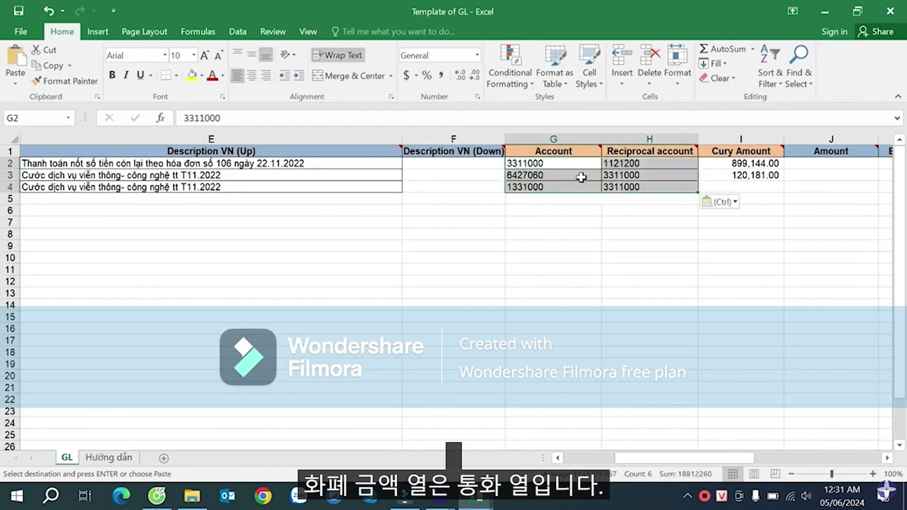
- Return to the So_nhat_ky_chung journal and select debit amounts J5:J7
left_click(887, 457)
left_click(887, 457)
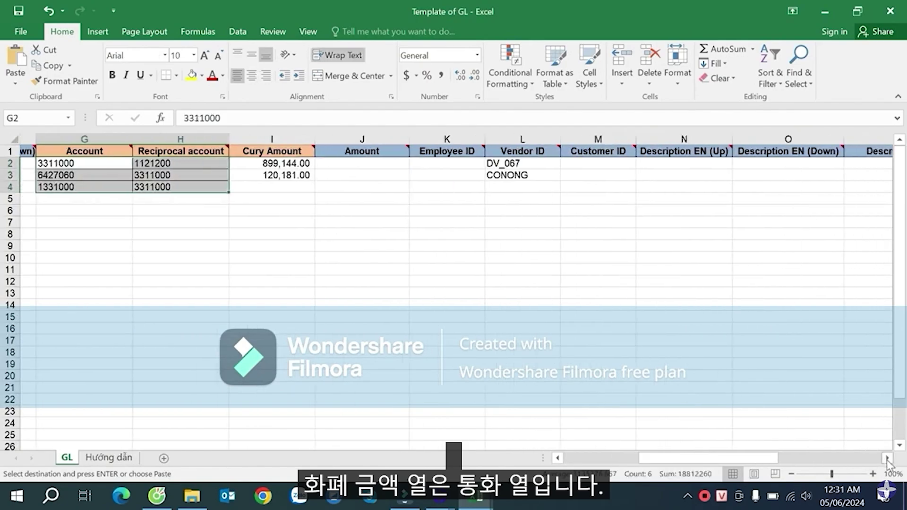
left_click(557, 458)
left_click(558, 458)
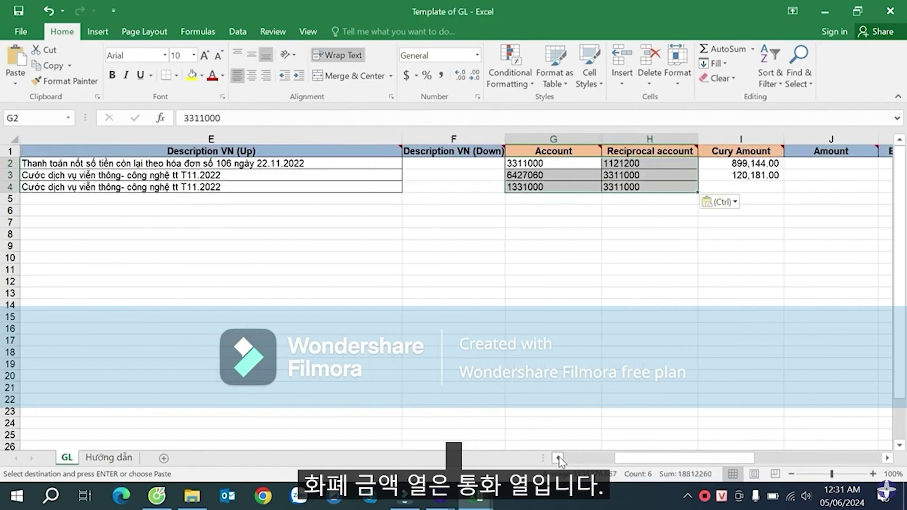
mouse_move(762, 149)
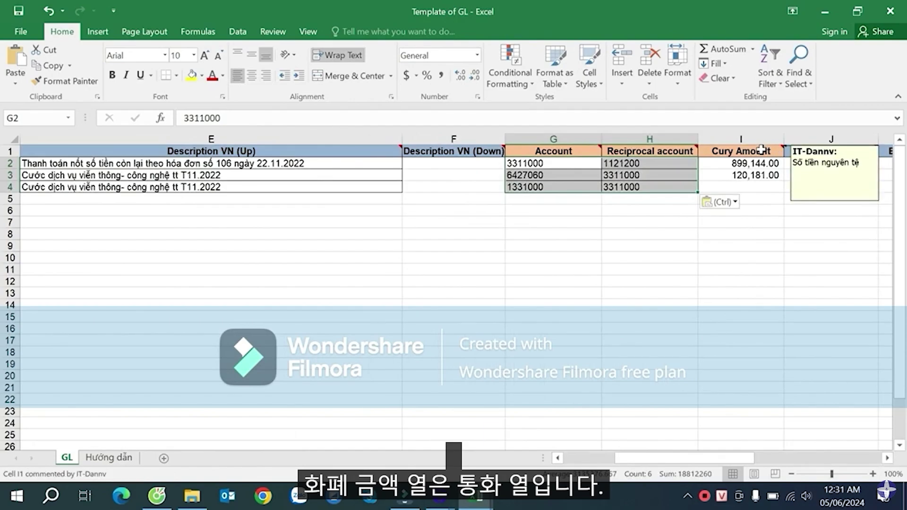
left_click(753, 174)
key("alt+Tab")
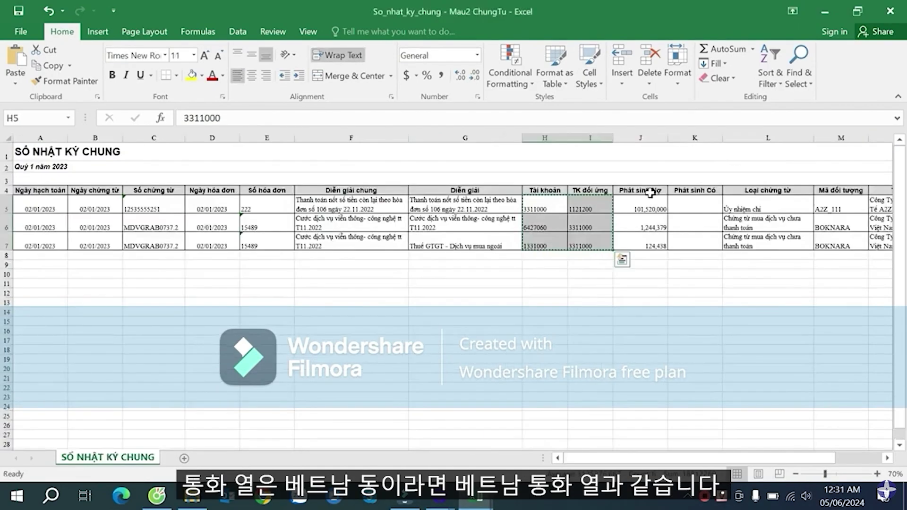
left_click_drag(652, 203, 656, 235)
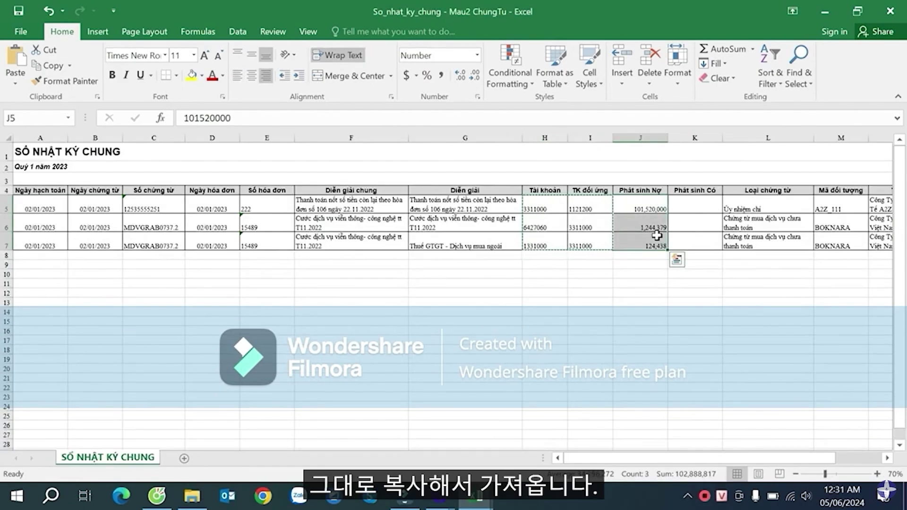
- Paste the debit amounts 101,520,000, 1,244,379 and 124,438 into Cury Amount I2:I4
key("ctrl+c")
key("alt+Tab")
left_click(764, 162)
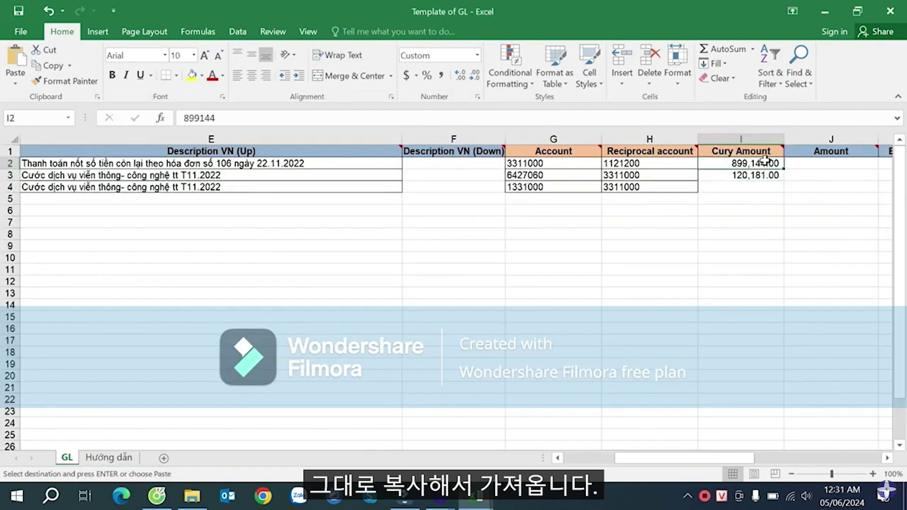
key("ctrl+v")
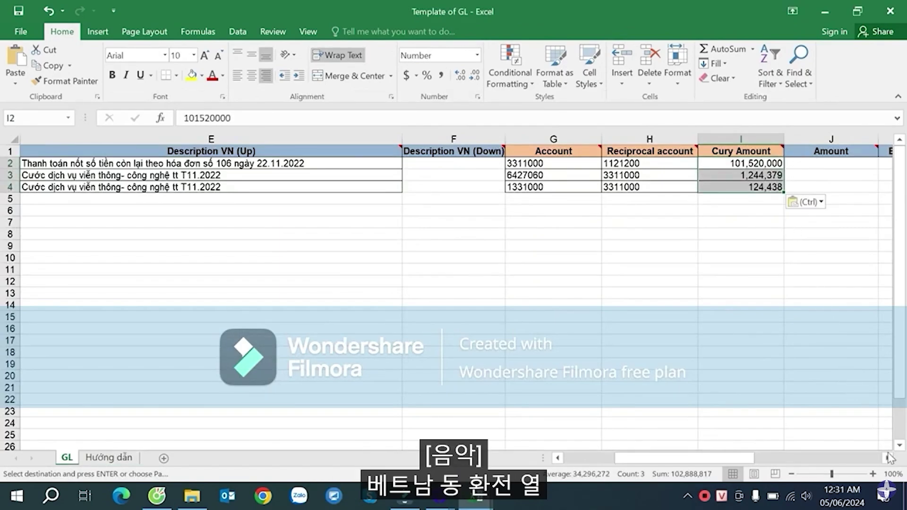
left_click(889, 457)
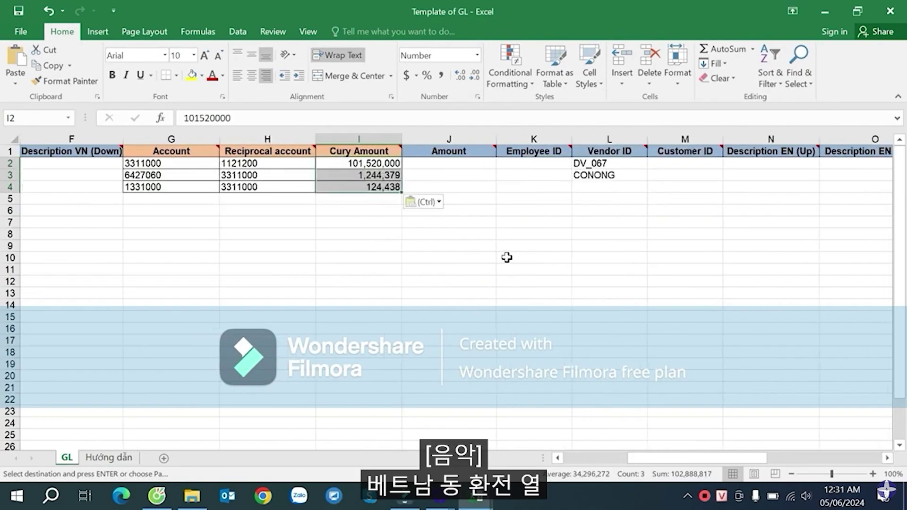
- Check the template's Amount, Employee ID and Vendor ID cells in row 2
mouse_move(445, 150)
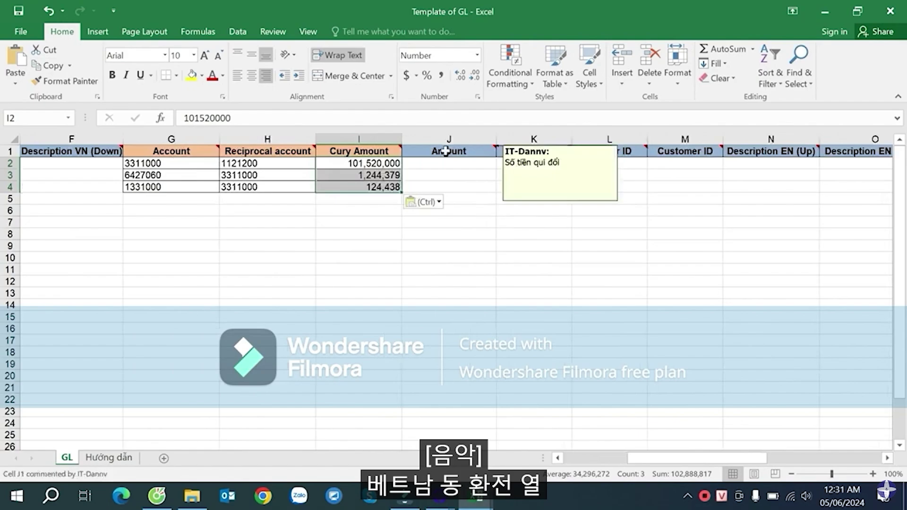
left_click(444, 163)
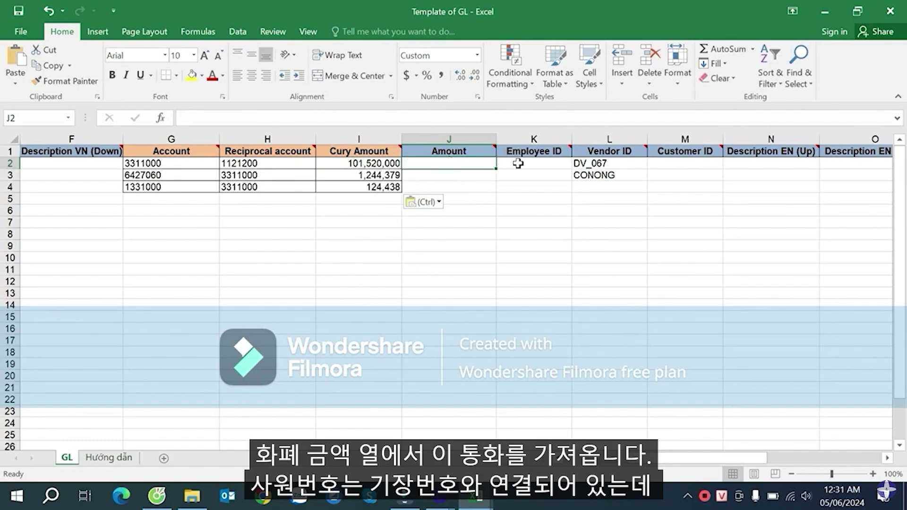
left_click(538, 163)
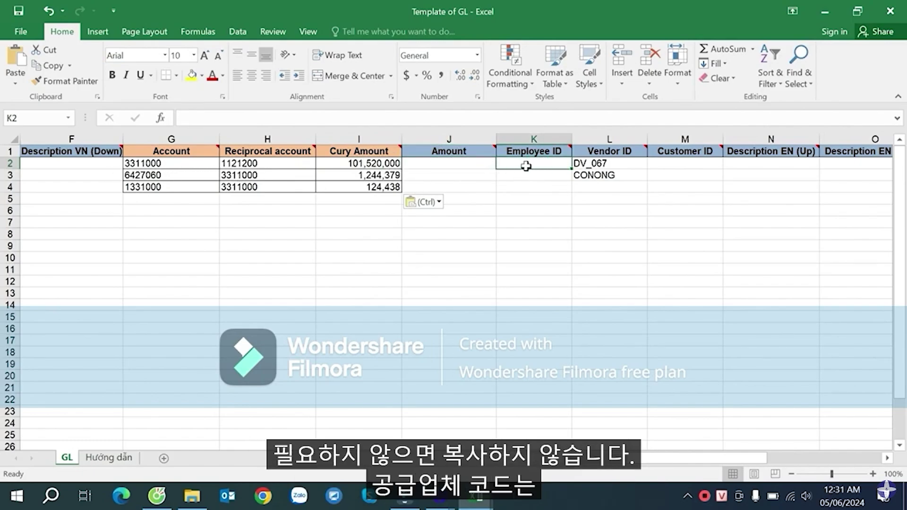
left_click(602, 163)
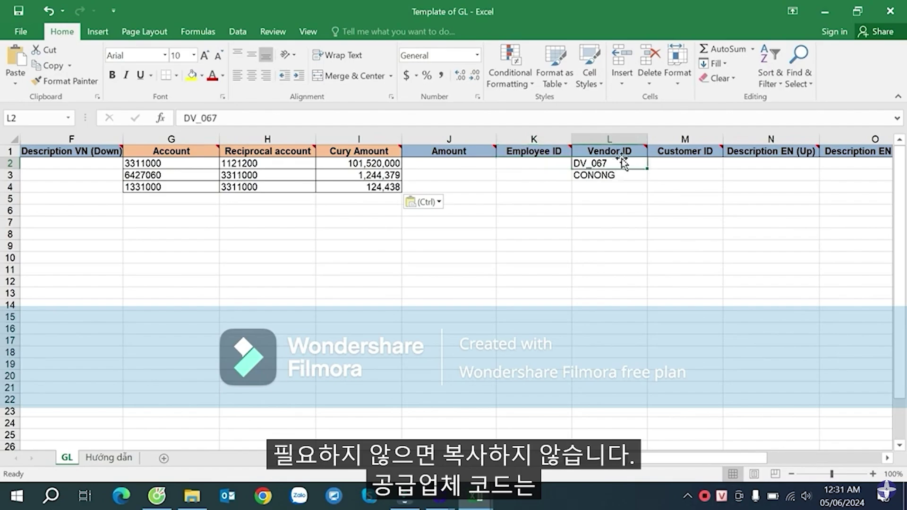
- Copy the journal's column M object codes into Vendor ID as A2Z_111, BOKNARA, BOKNARA
key("alt+Tab")
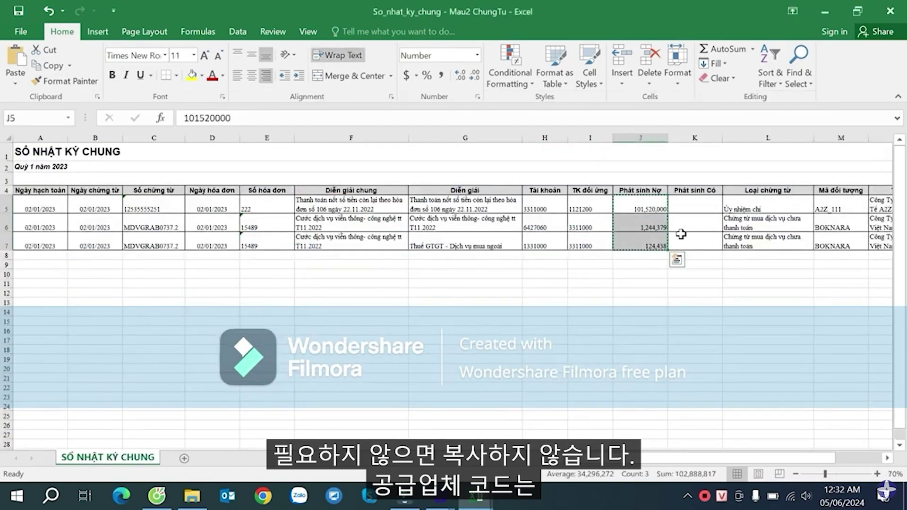
left_click(734, 222)
left_click(547, 210)
left_click(592, 226)
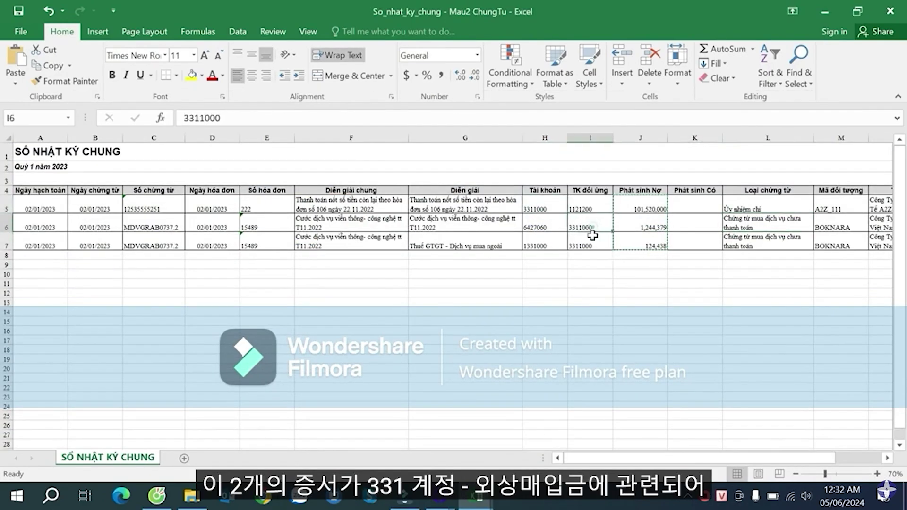
left_click(541, 210)
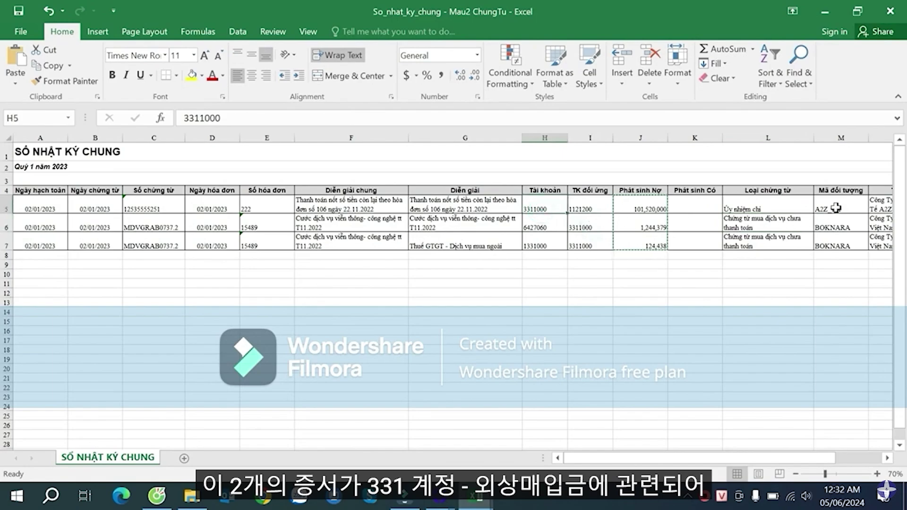
left_click_drag(832, 227, 832, 246)
key("ctrl+c")
key("alt+Tab")
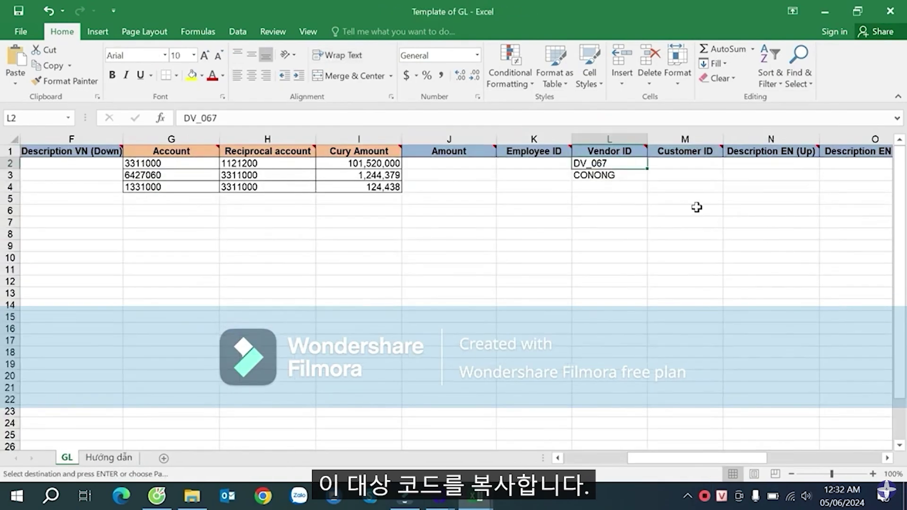
key("ctrl+v")
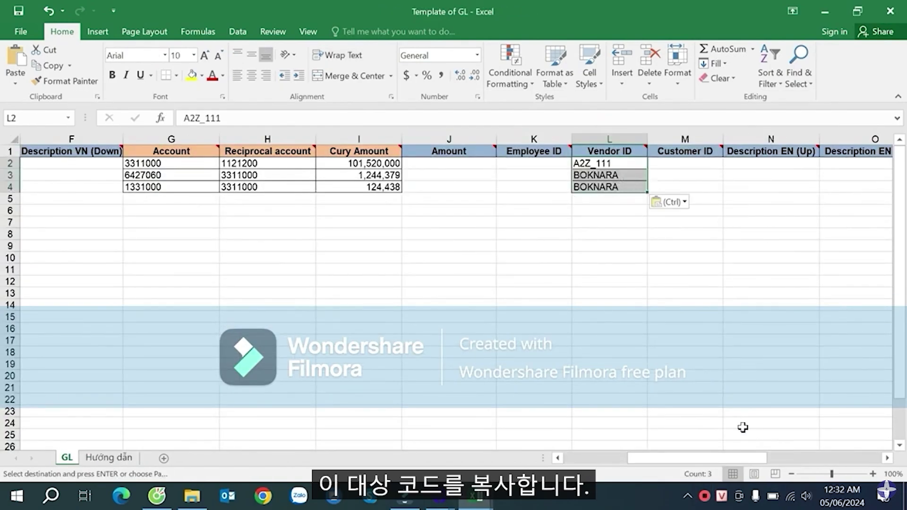
left_click_drag(751, 457, 812, 447)
- Clear the old 2,000.00 sample amount from Amount Before Tax cell Q2
left_click(639, 164)
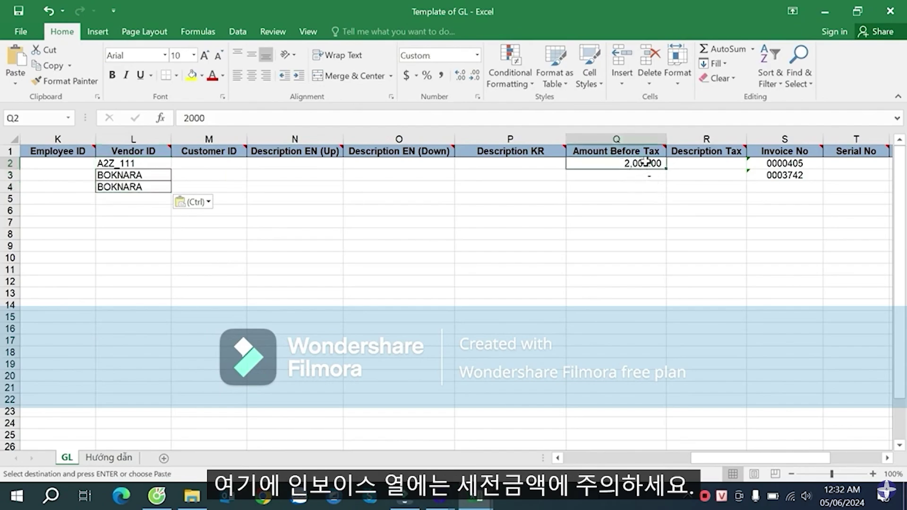
mouse_move(629, 151)
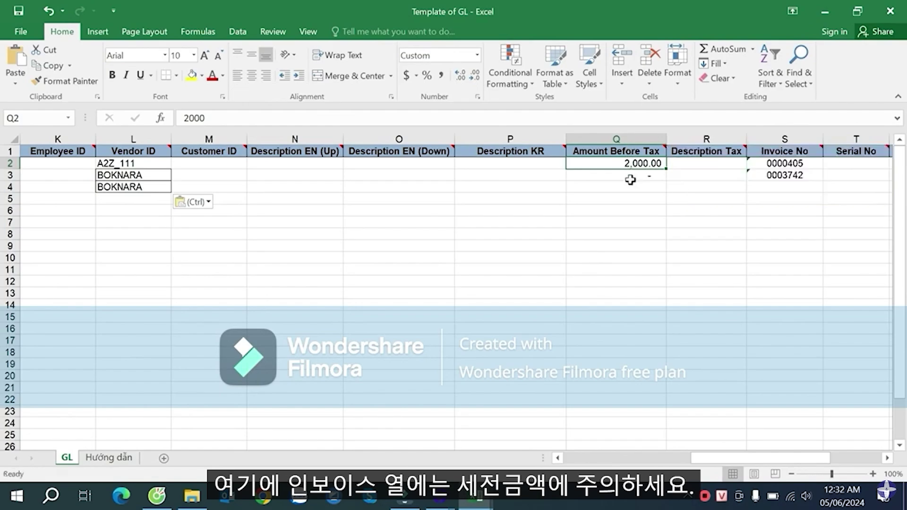
left_click_drag(715, 458, 614, 459)
key("Delete")
- Copy the 1,244,379 amount from I3 into Amount Before Tax cells Q3 and Q4
left_click(806, 173)
left_click(636, 176)
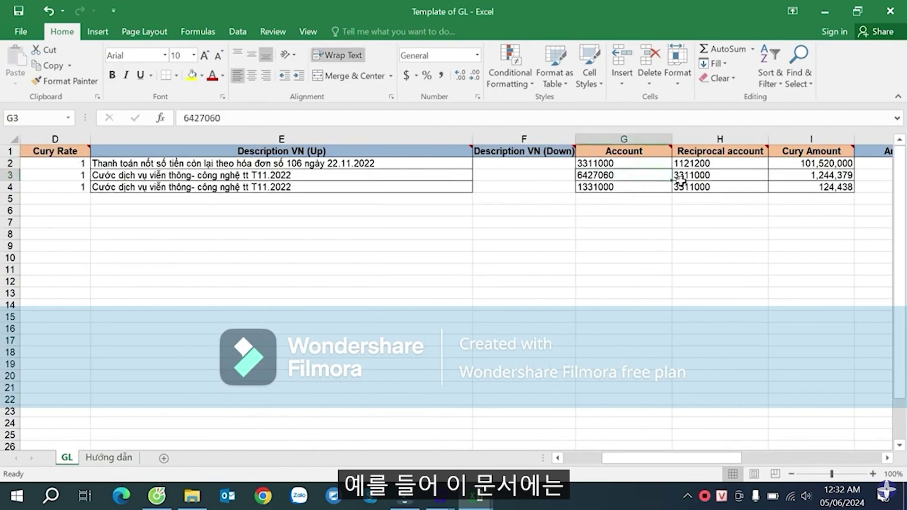
left_click(784, 174)
key("ctrl+c")
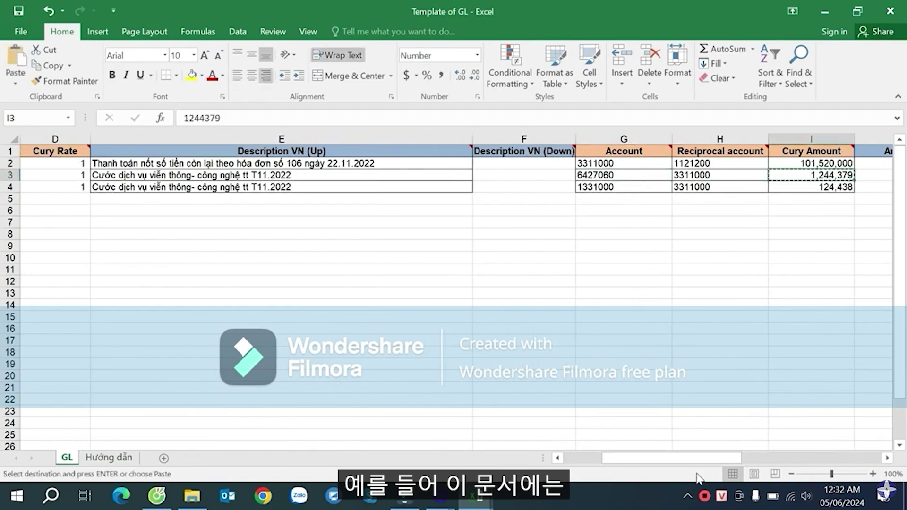
left_click_drag(693, 459, 785, 429)
left_click(648, 175)
key("ctrl+v")
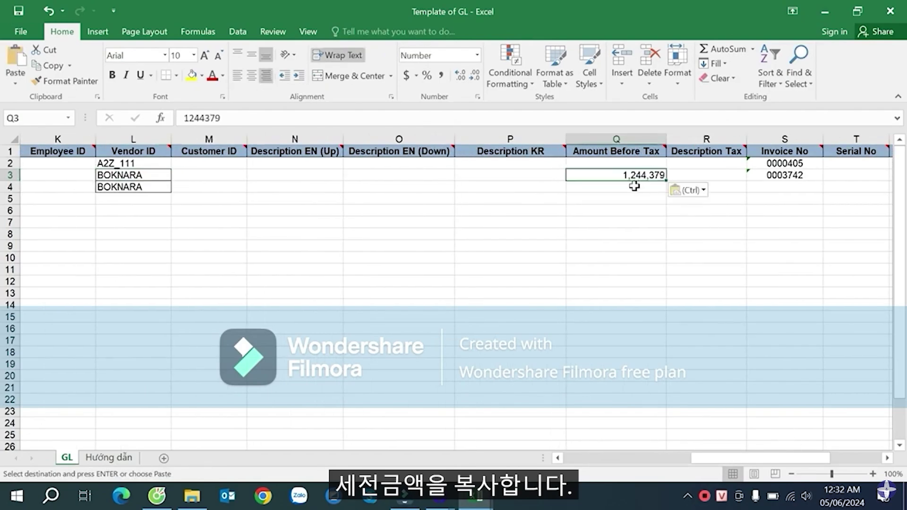
left_click(635, 187)
key("ctrl+v")
- Paste the journal's invoice numbers 222, 15489, 15489 into Invoice No S2:S4
left_click(795, 172)
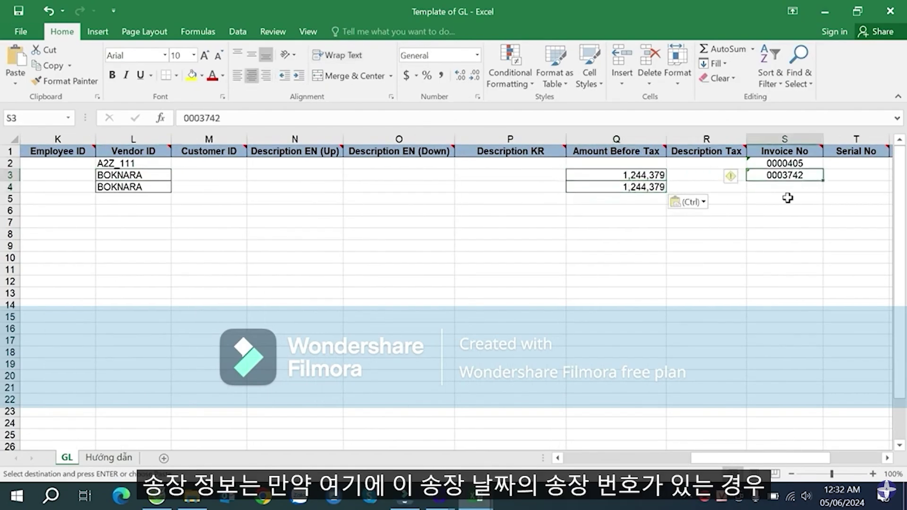
key("alt+Tab")
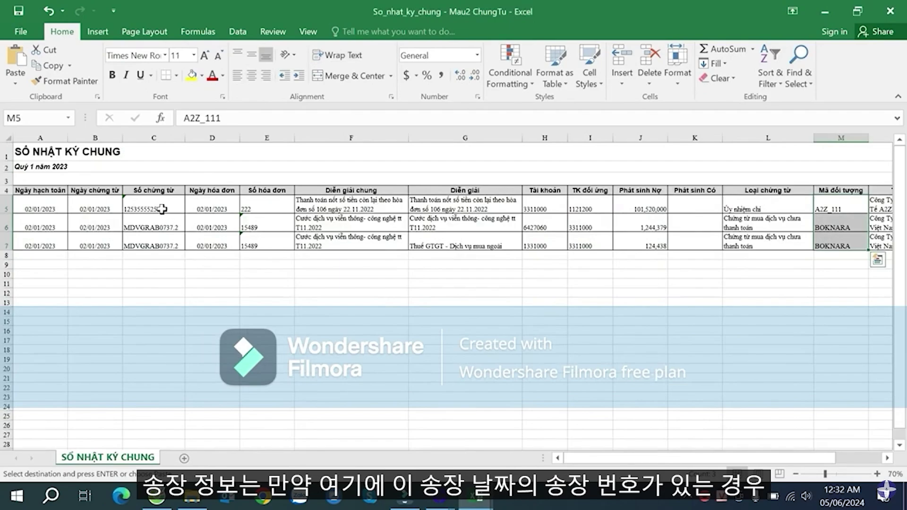
left_click(257, 203)
left_click_drag(258, 206, 267, 243)
key("ctrl+c")
key("alt+Tab")
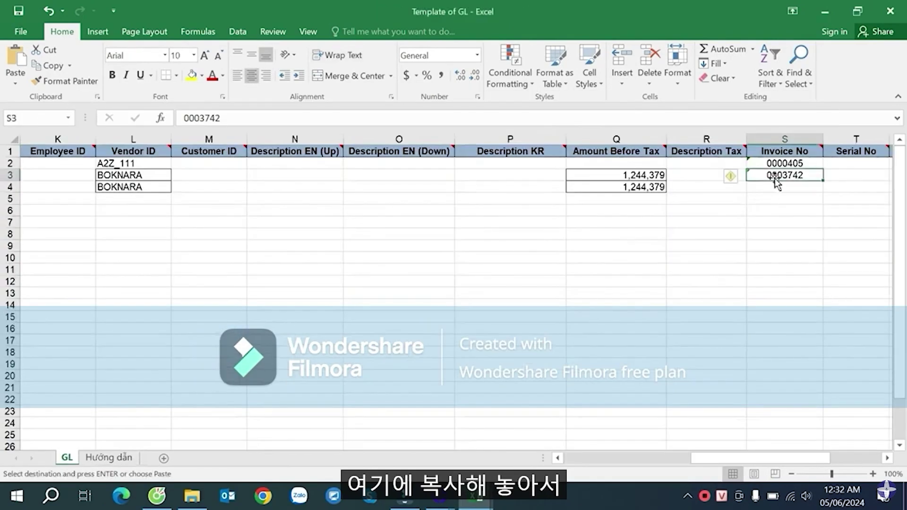
left_click(779, 162)
left_click_drag(779, 162, 813, 184)
key("ctrl+v")
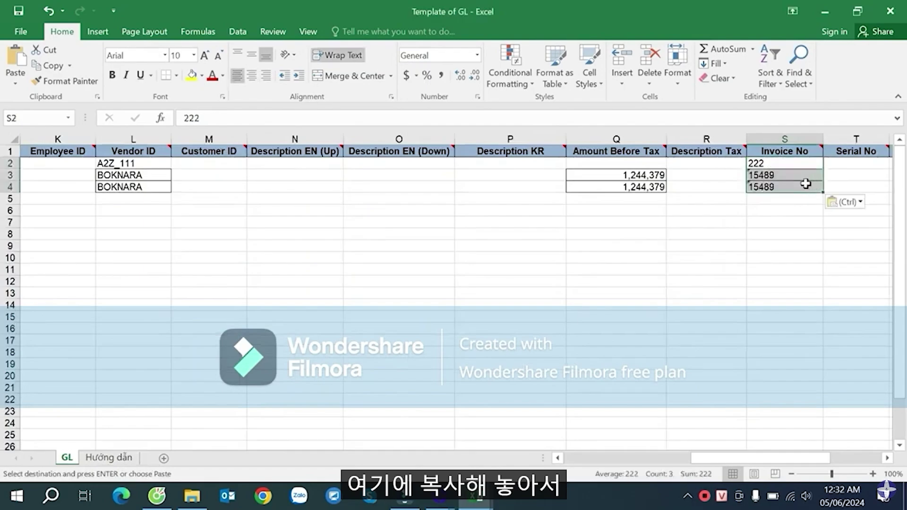
- Paste the journal's 02/01/2023 invoice dates D5:D7 into Invoice Date from U2
key("alt+Tab")
left_click_drag(212, 205, 217, 242)
key("ctrl+c")
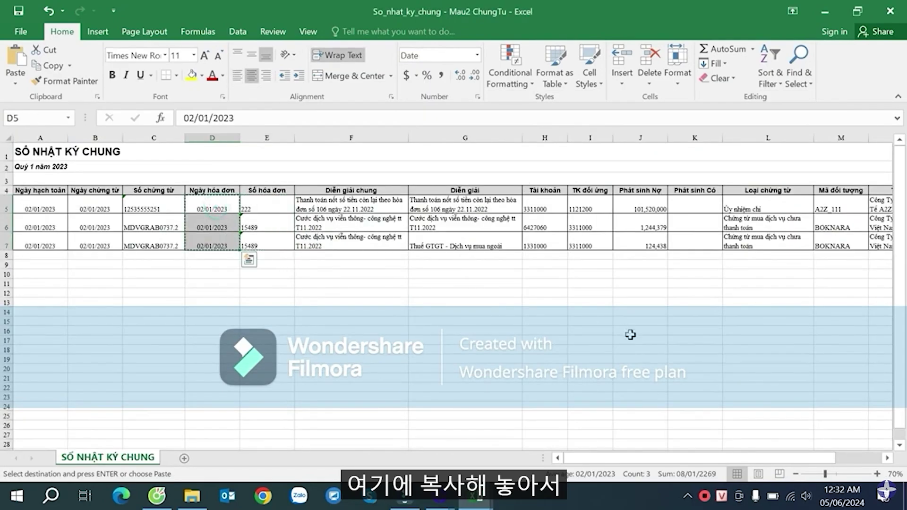
key("alt+Tab")
left_click_drag(802, 458, 846, 460)
left_click(699, 162)
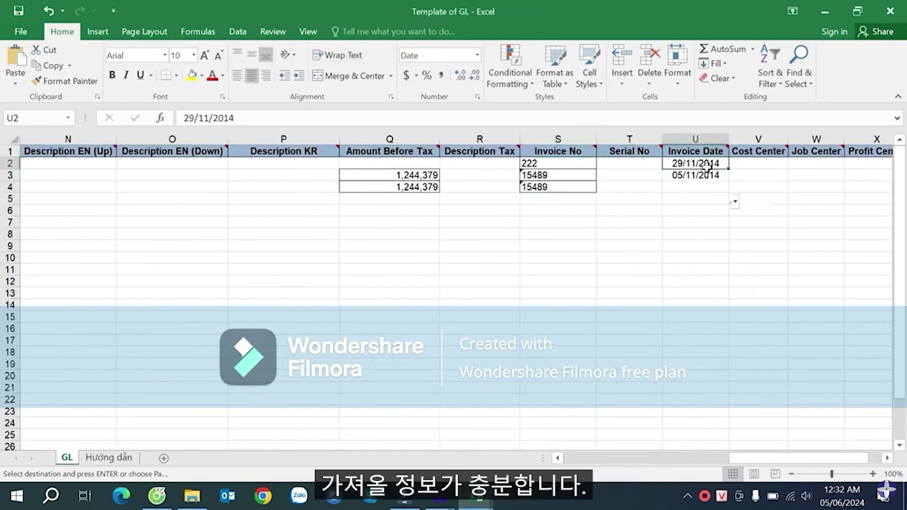
key("ctrl+v")
left_click_drag(791, 459, 693, 457)
key("alt+Tab")
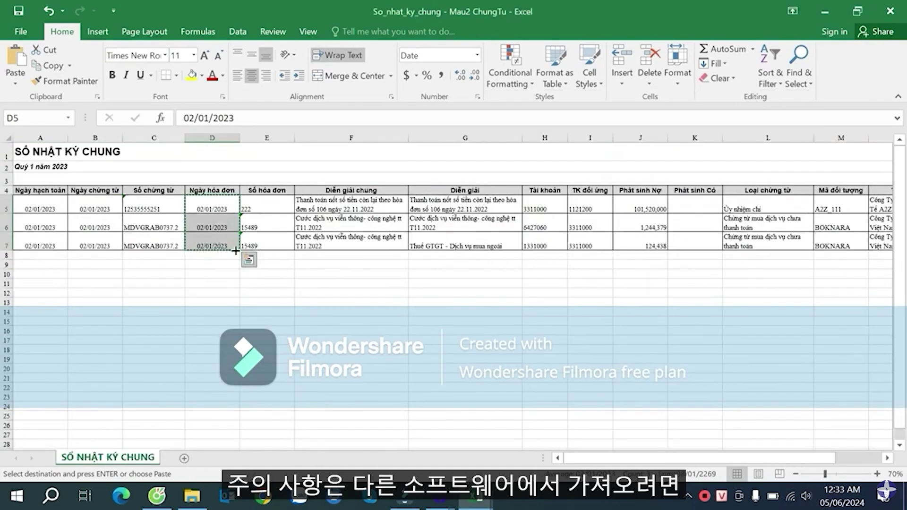
- Copy the voucher numbers in C5:C7 of the journal workbook
left_click(166, 208)
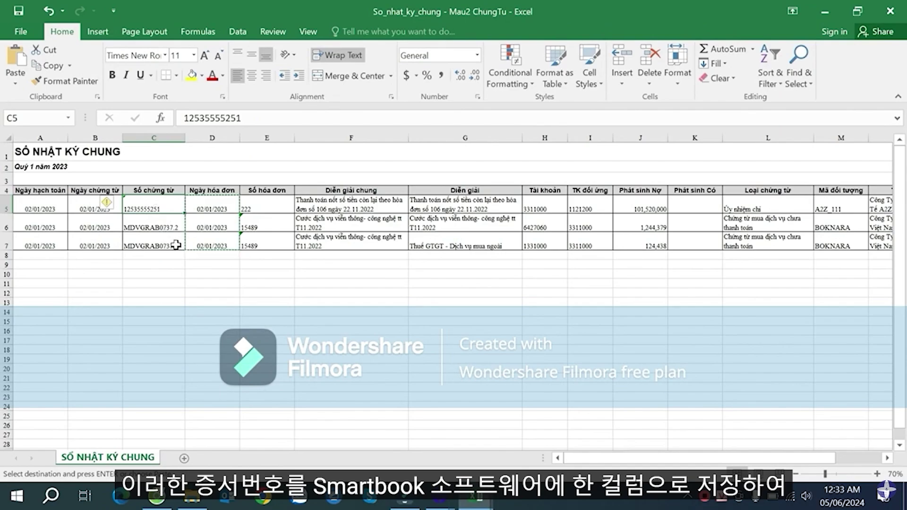
left_click(161, 243)
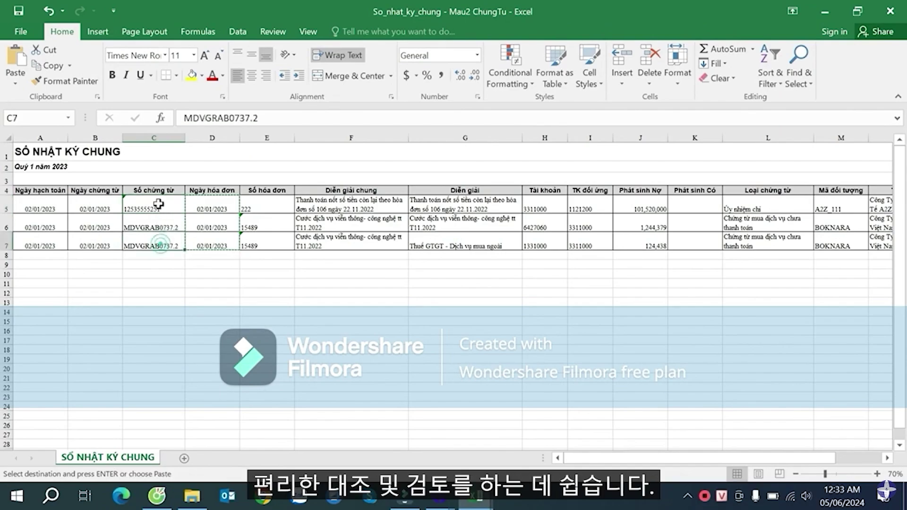
left_click(158, 203)
left_click(169, 241, "shift")
key("ctrl+v")
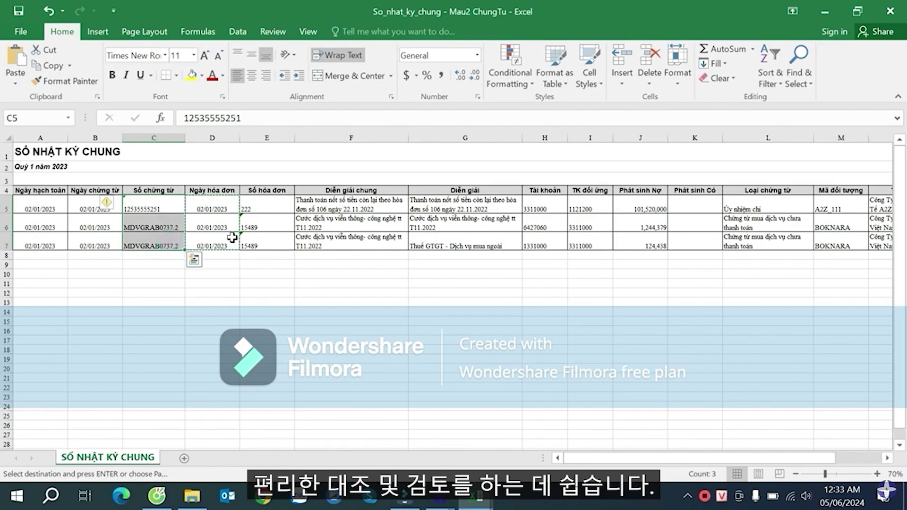
key("ctrl+c")
- Paste the voucher numbers into the GL template's Description EN (Up) cells N2:N4
key("alt+Tab")
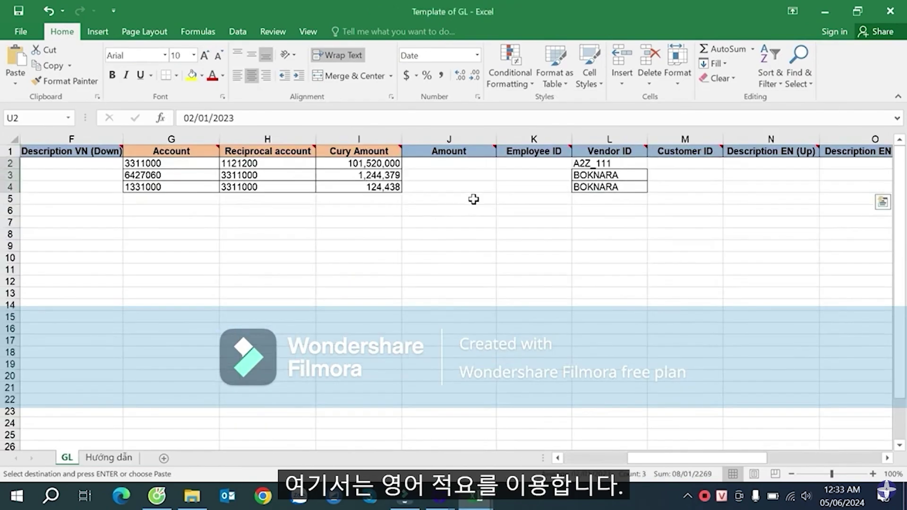
scroll(731, 461, "right", 2)
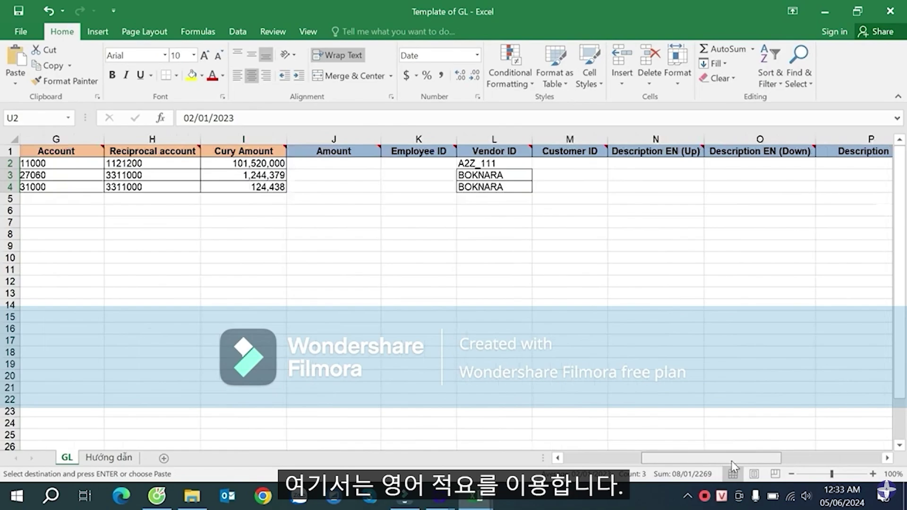
left_click(667, 166)
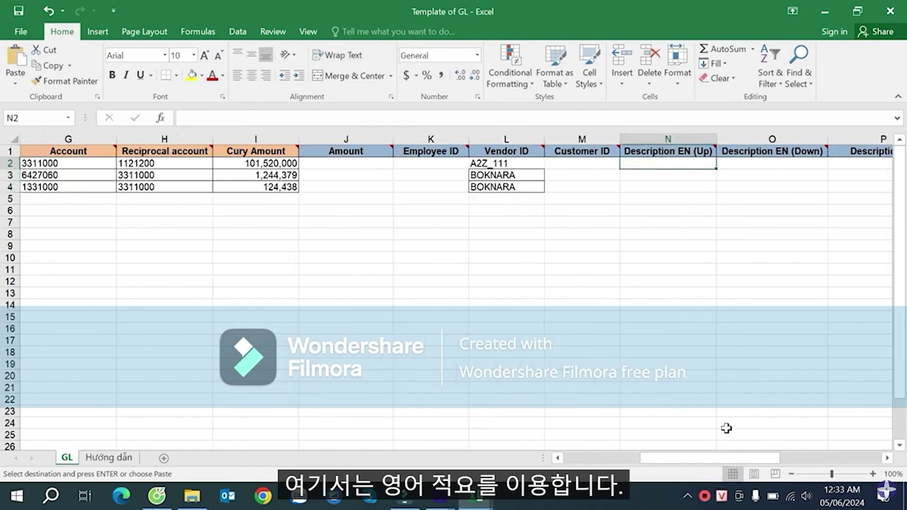
left_click_drag(724, 456, 755, 458)
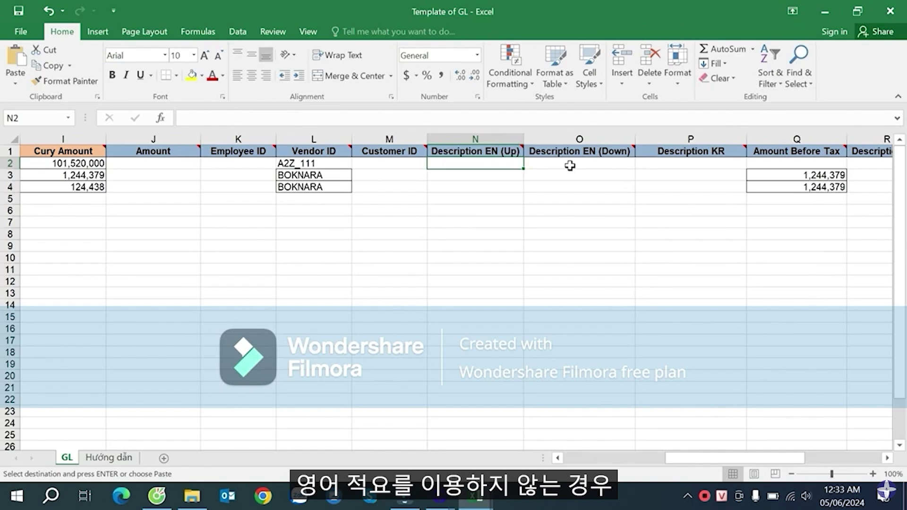
left_click(688, 160)
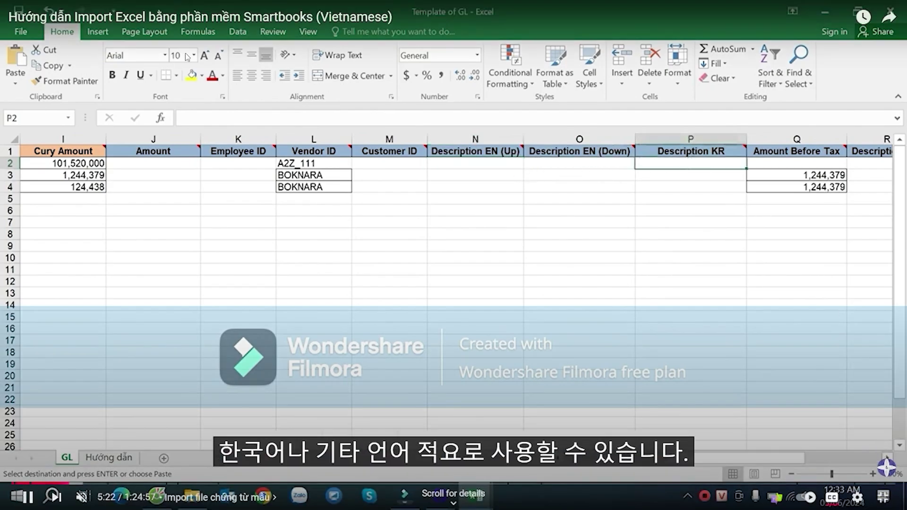
left_click(886, 458)
left_click(886, 458)
left_click(887, 458)
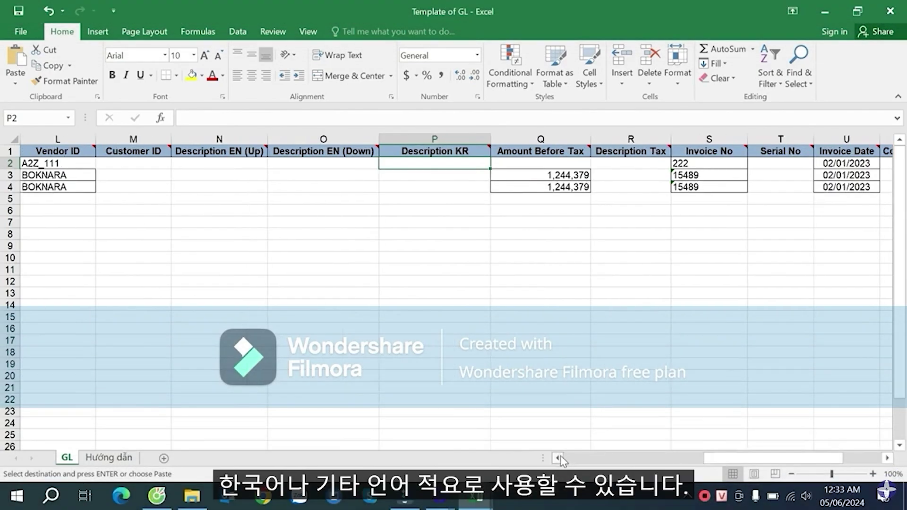
left_click(557, 458)
left_click(557, 457)
left_click(384, 163)
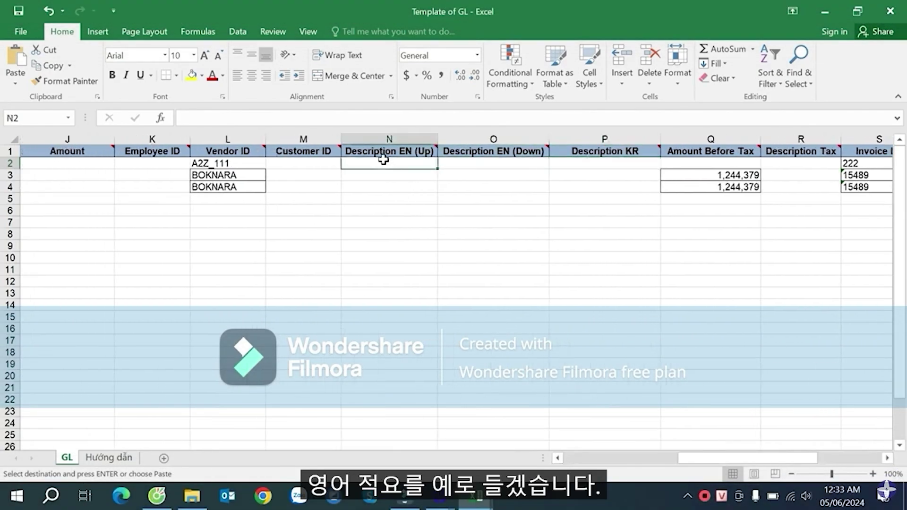
key("ctrl+v")
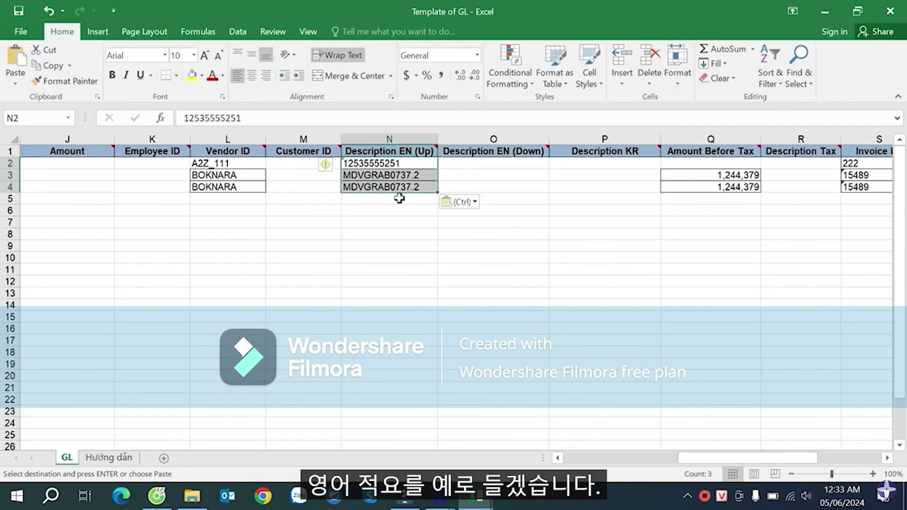
- Cross-check invoice number 15489 in the journal, then return to the GL template
key("alt+Tab")
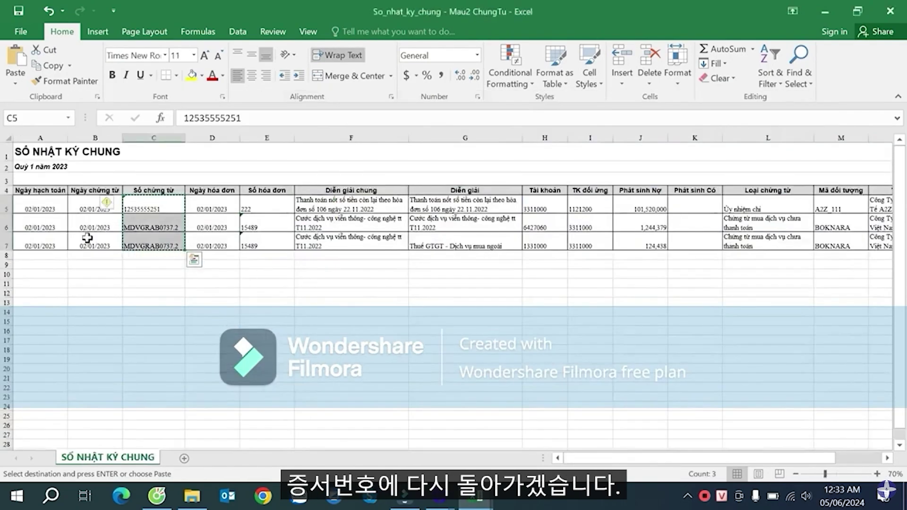
left_click(243, 239)
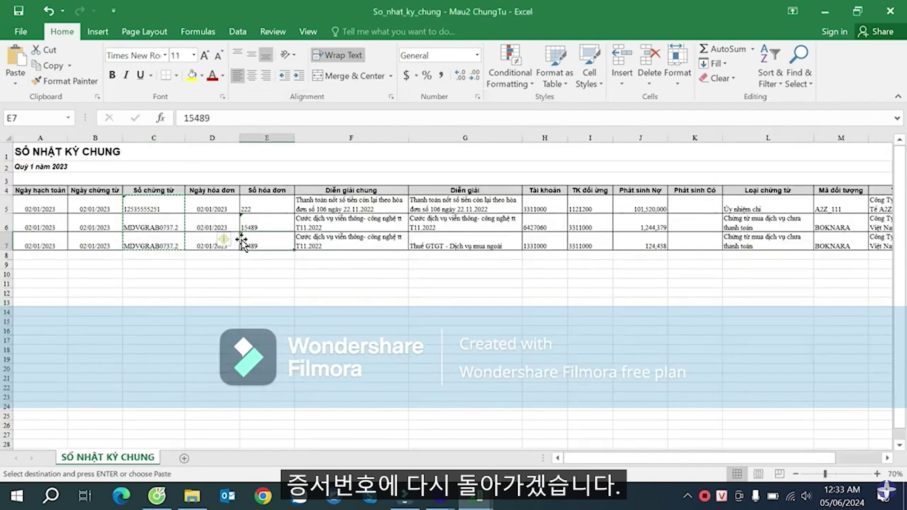
key("alt+Tab")
left_click_drag(685, 460, 571, 459)
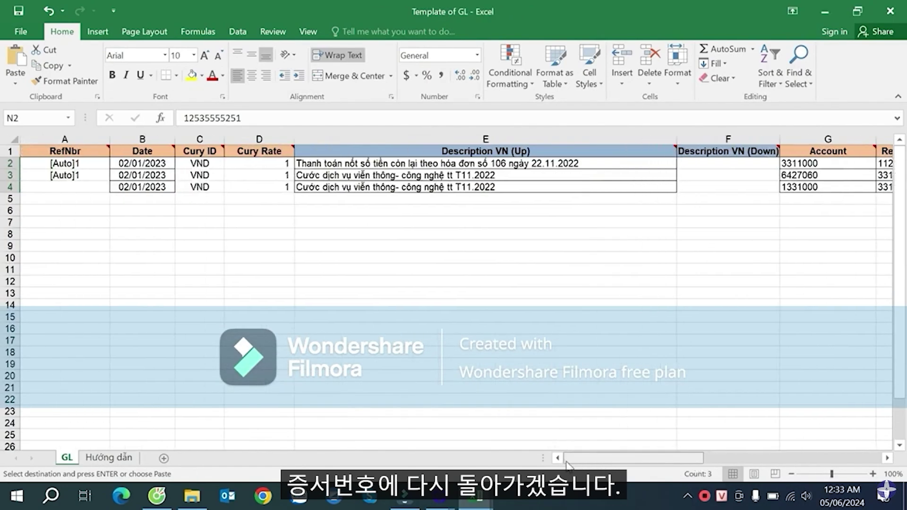
- Change the RefNbr in cell A3 from [Auto]1 to [Auto]2
left_click(80, 174)
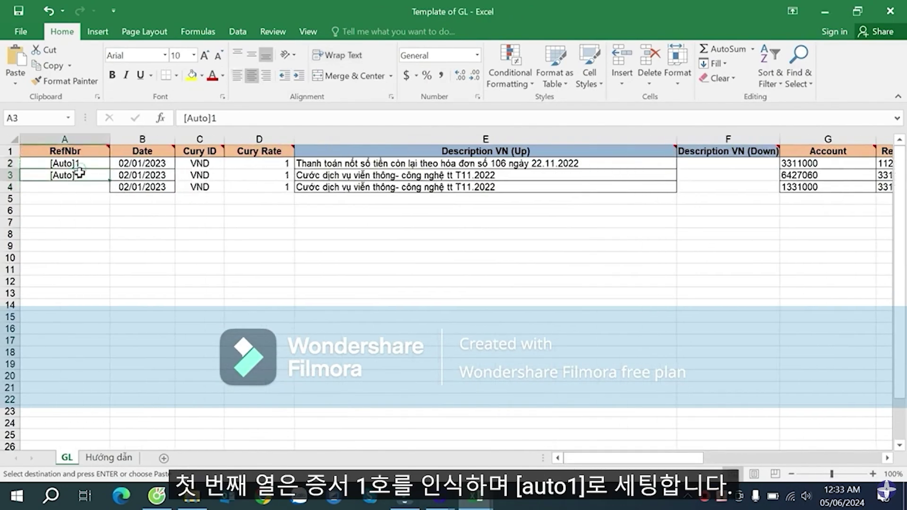
left_click(81, 163)
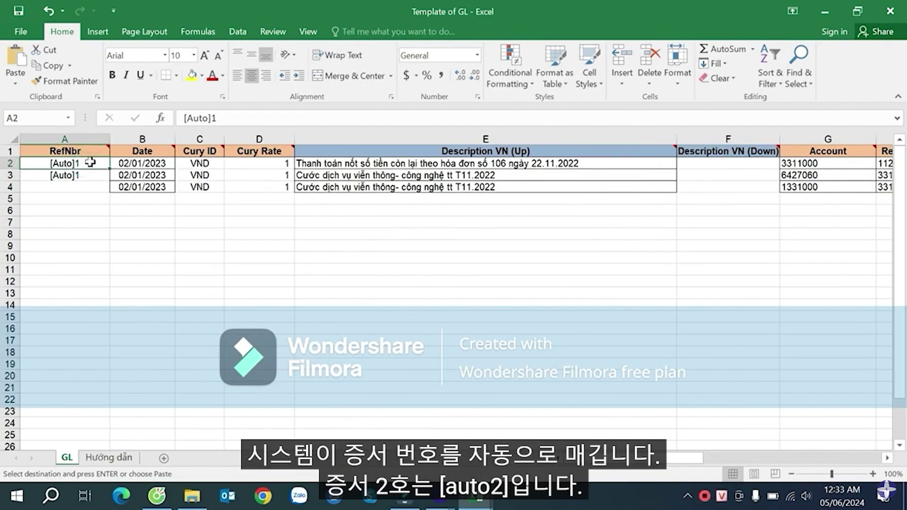
double_click(78, 175)
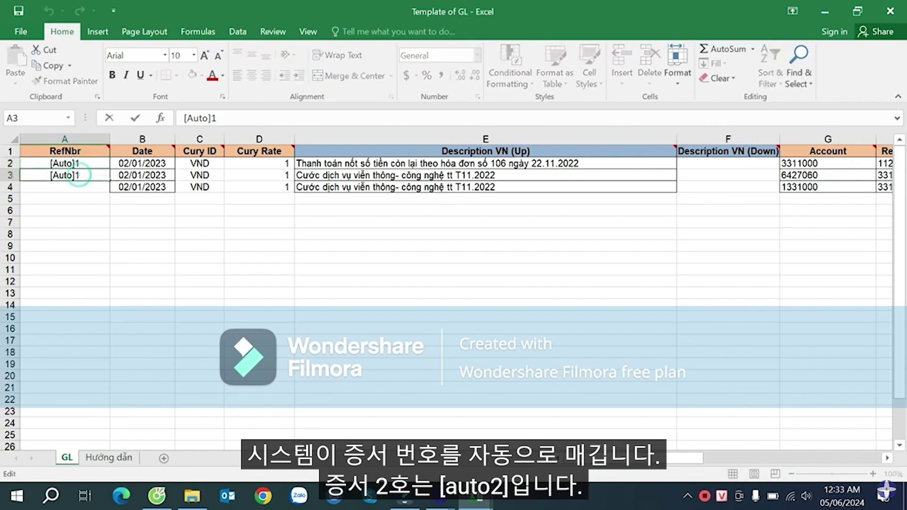
type("2")
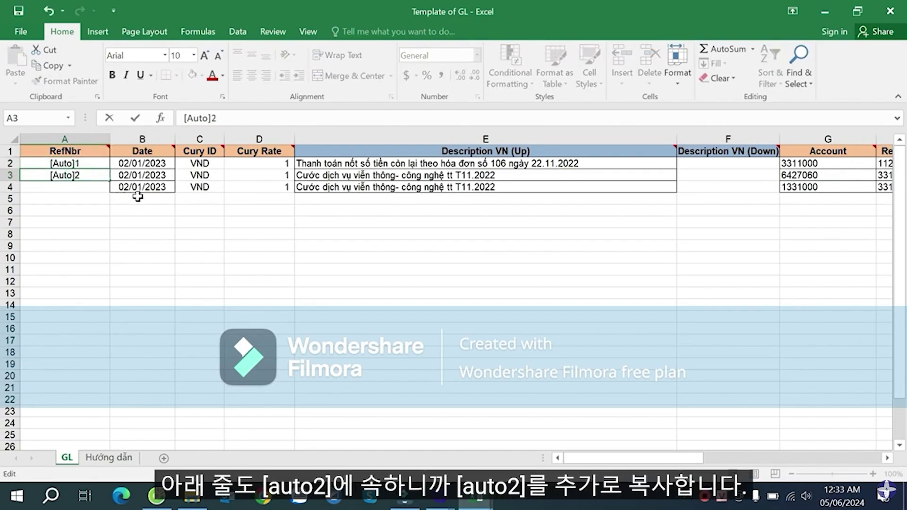
key("Return")
- Copy [Auto]2 from A3 into A4 so the last two rows share one voucher
left_click(73, 174)
key("ctrl+c")
left_click(73, 187)
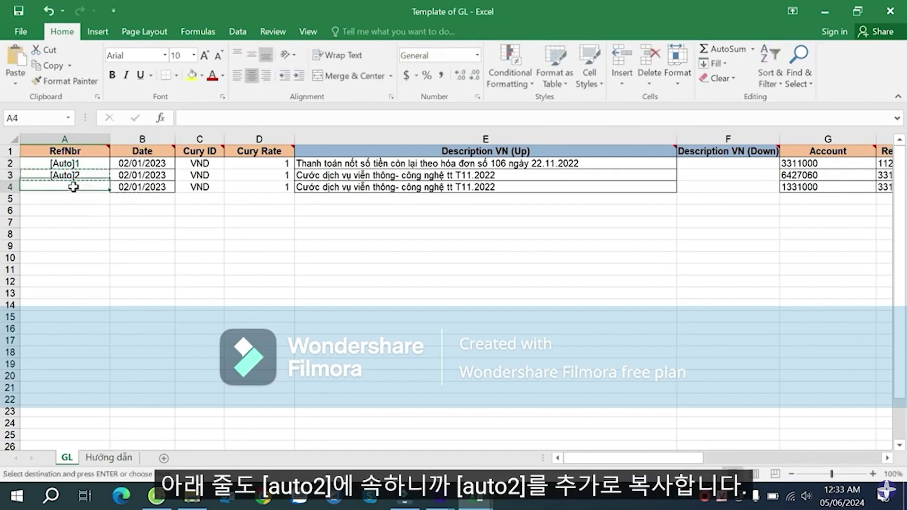
key("ctrl+v")
key("Escape")
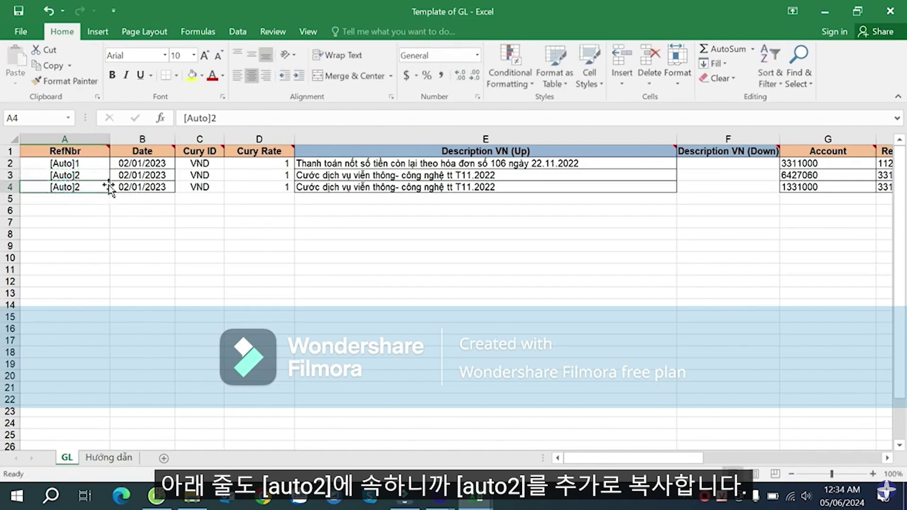
left_click(254, 185)
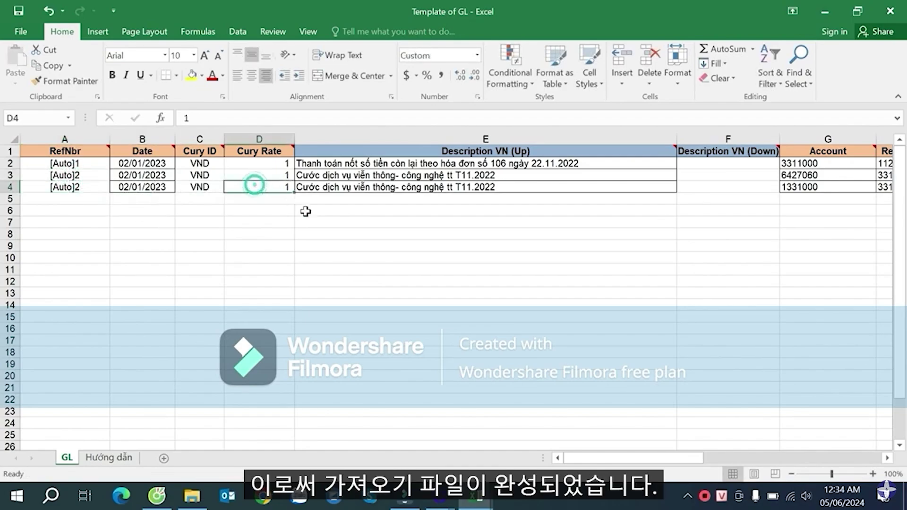
left_click_drag(655, 457, 590, 449)
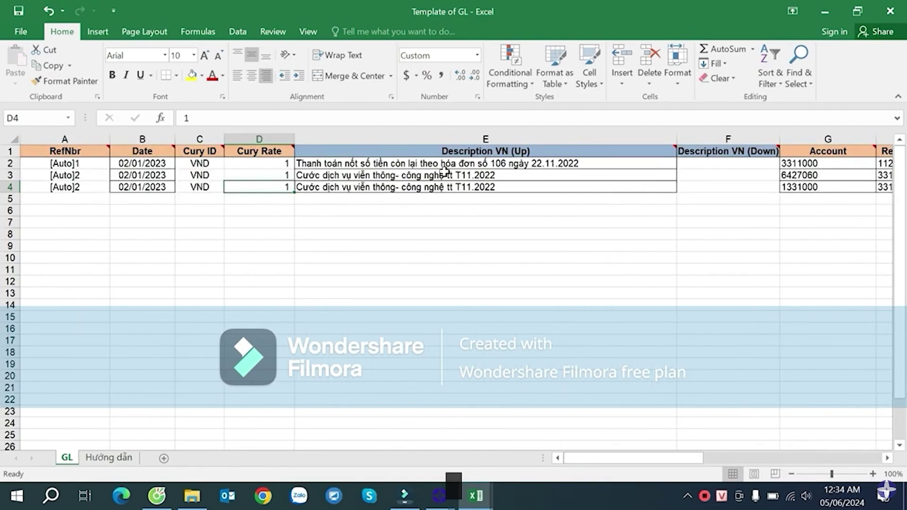
- Review the row 3 and 4 descriptions, then save and close the Template of GL workbook
left_click(409, 175)
left_click(481, 187)
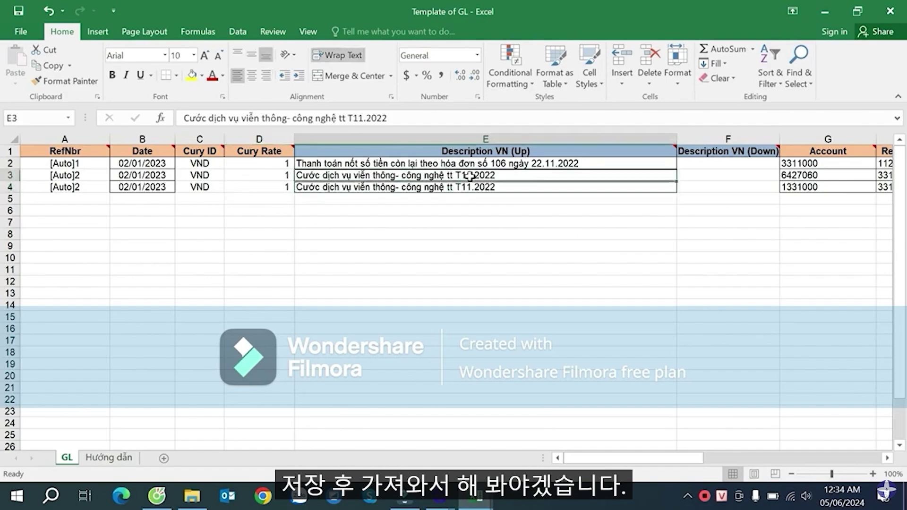
left_click(889, 10)
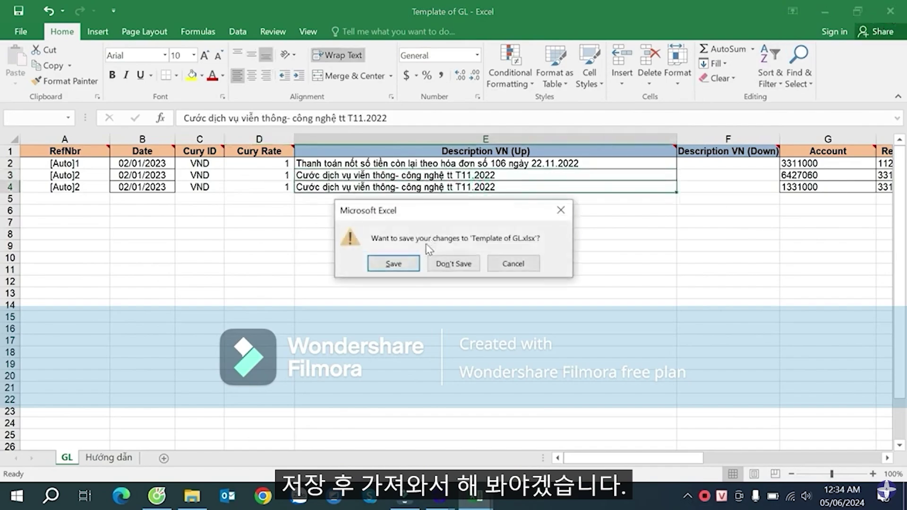
left_click(419, 264)
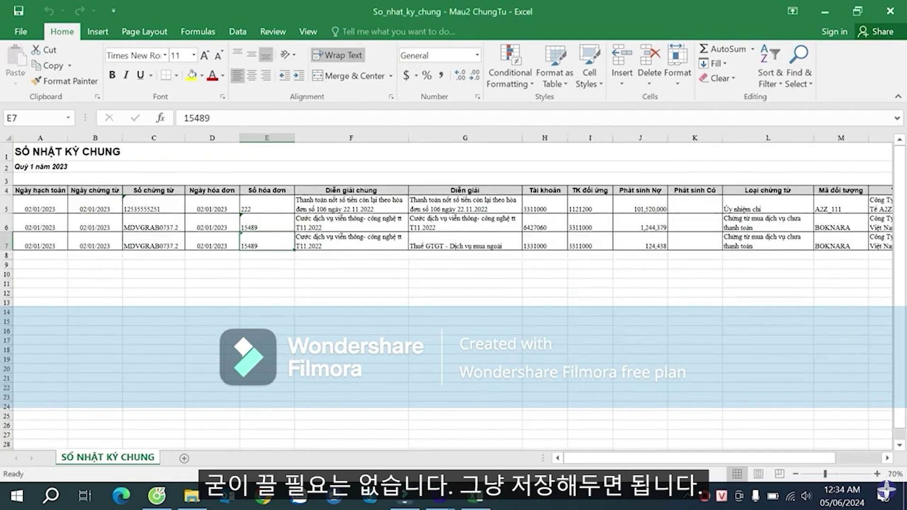
- In the SmartBooks ImportTool, choose Template of GL.xlsx as the import file
left_click(439, 496)
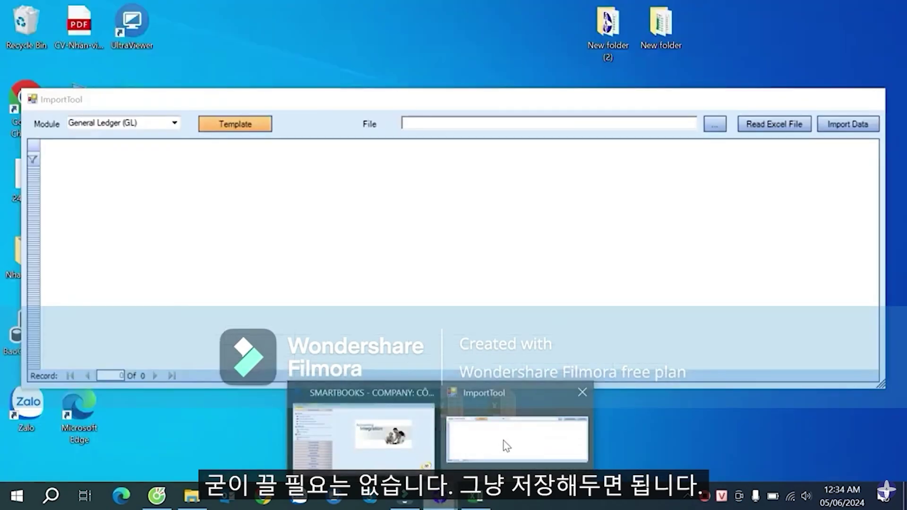
left_click(506, 445)
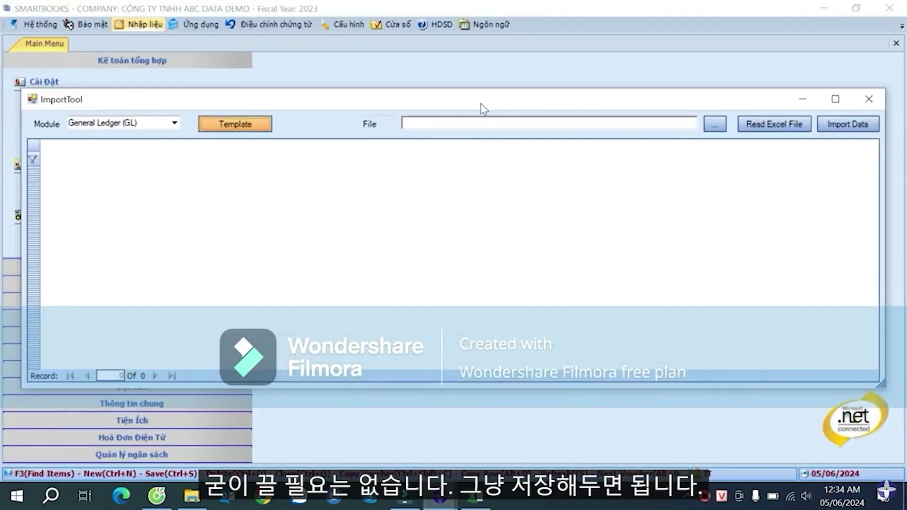
left_click(714, 124)
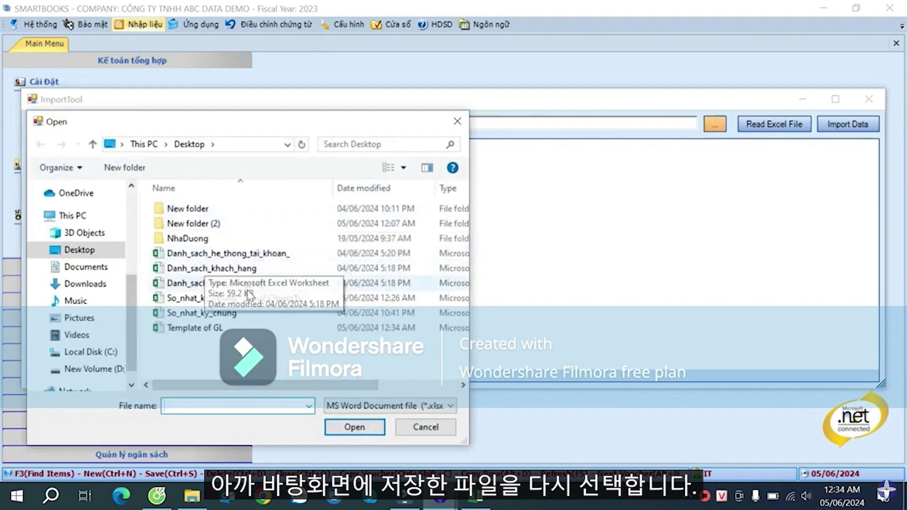
left_click(203, 329)
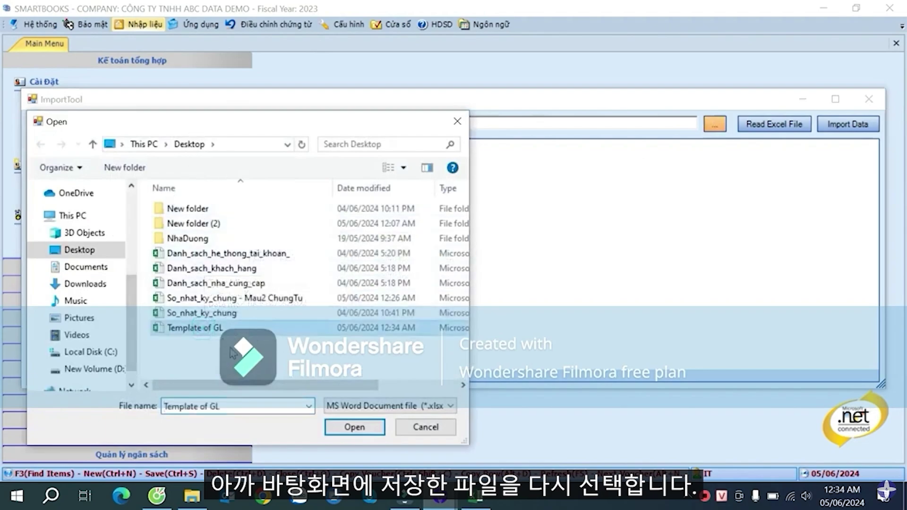
left_click(371, 428)
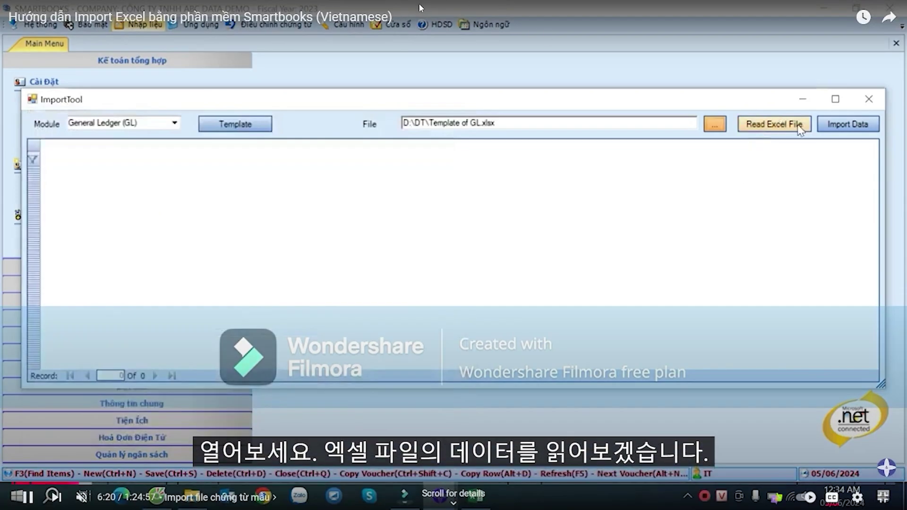
- Read the template rows into the import grid and check each row's error info
left_click(770, 125)
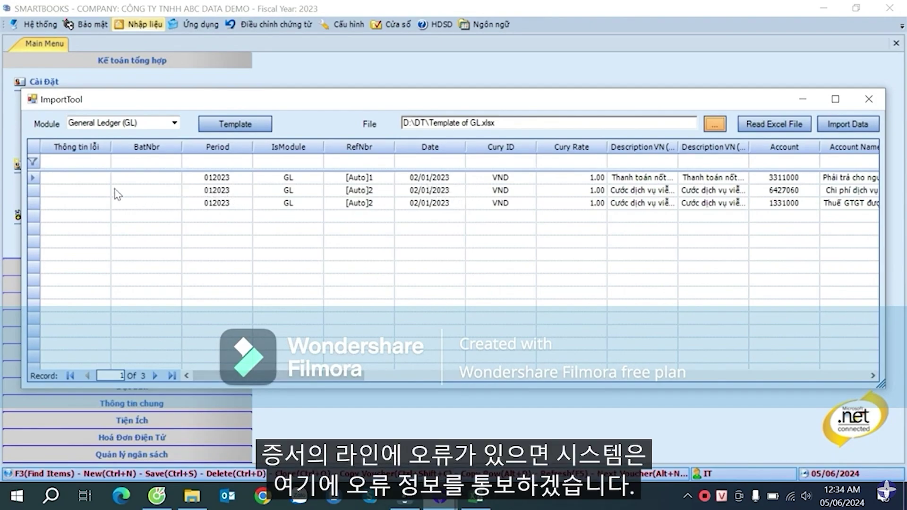
left_click(81, 179)
left_click(81, 191)
left_click(81, 204)
left_click(87, 189)
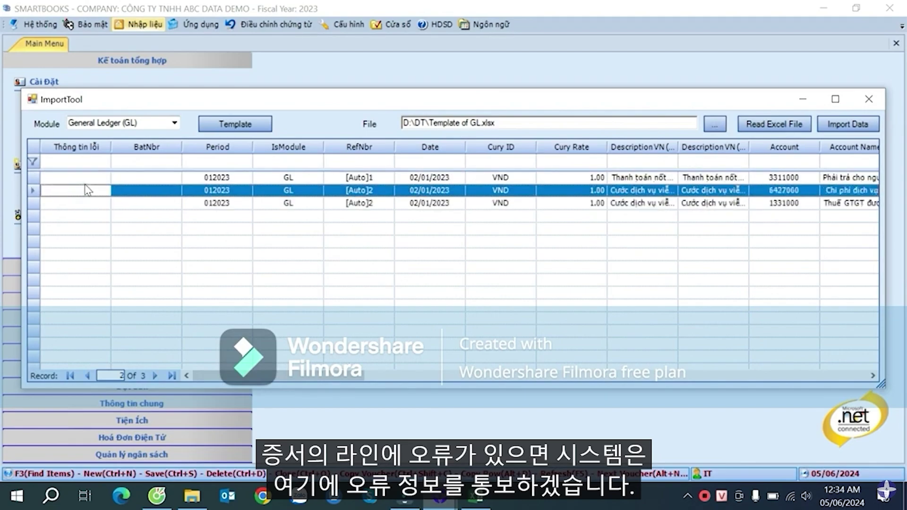
left_click(88, 178)
left_click(93, 188)
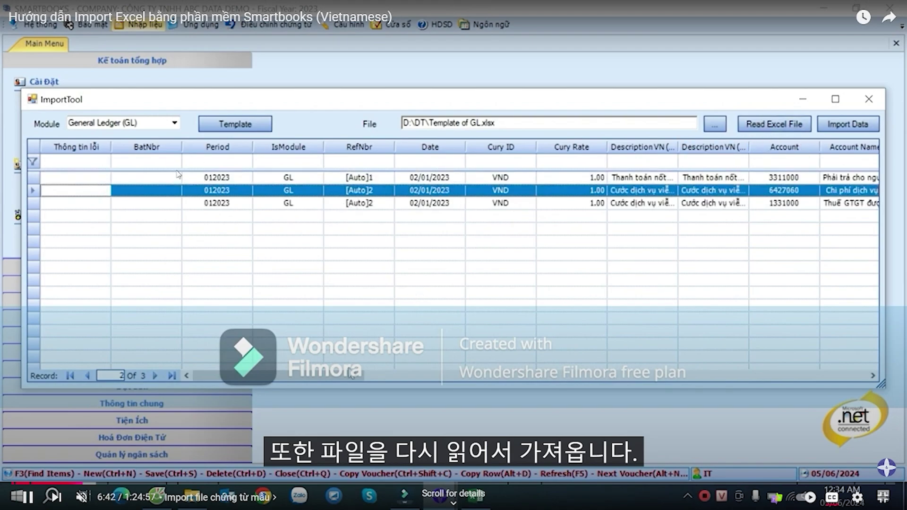
left_click_drag(350, 374, 529, 363)
left_click_drag(578, 359, 294, 363)
- Import the GL rows, confirm overwriting existing data, and acknowledge completion
left_click(818, 125)
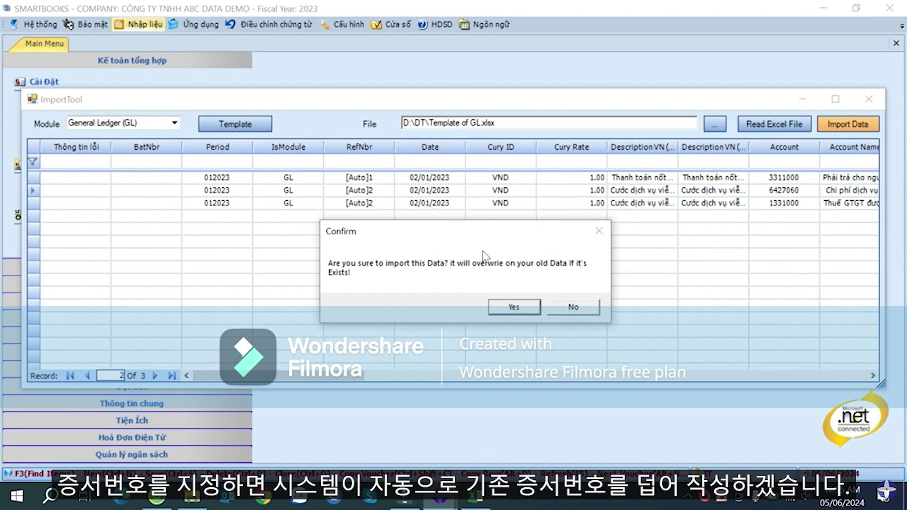
left_click(514, 307)
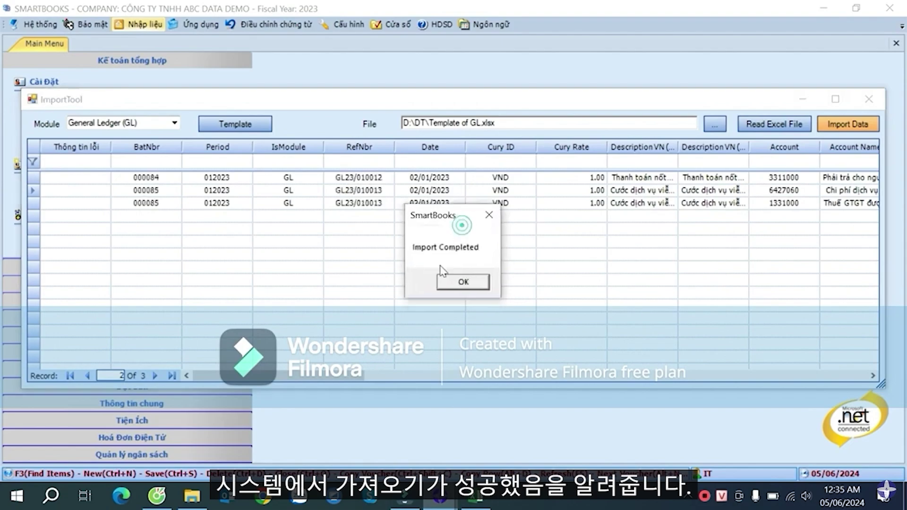
left_click(464, 285)
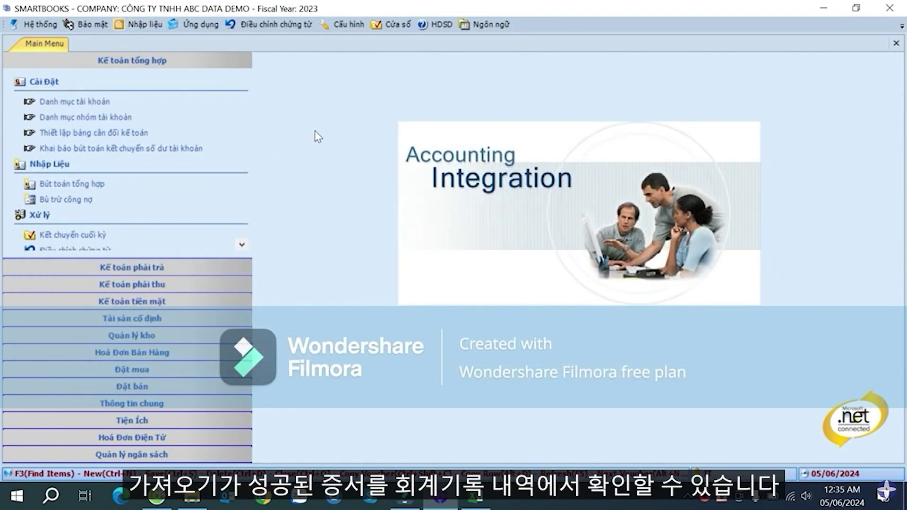
- Show the Chi tiết hạch toán report for 01/01/2023 to 31/01/2023 in the grid
scroll(232, 101, "down", 3)
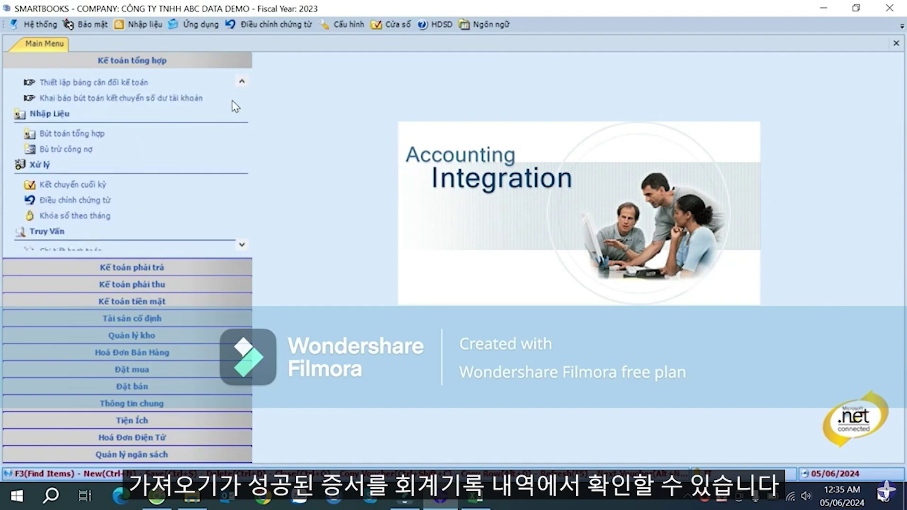
scroll(231, 101, "down", 1)
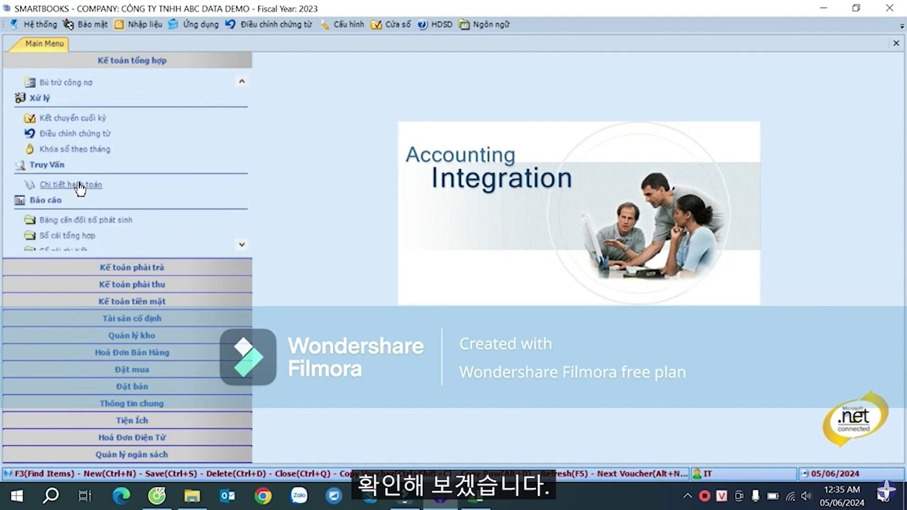
left_click(83, 186)
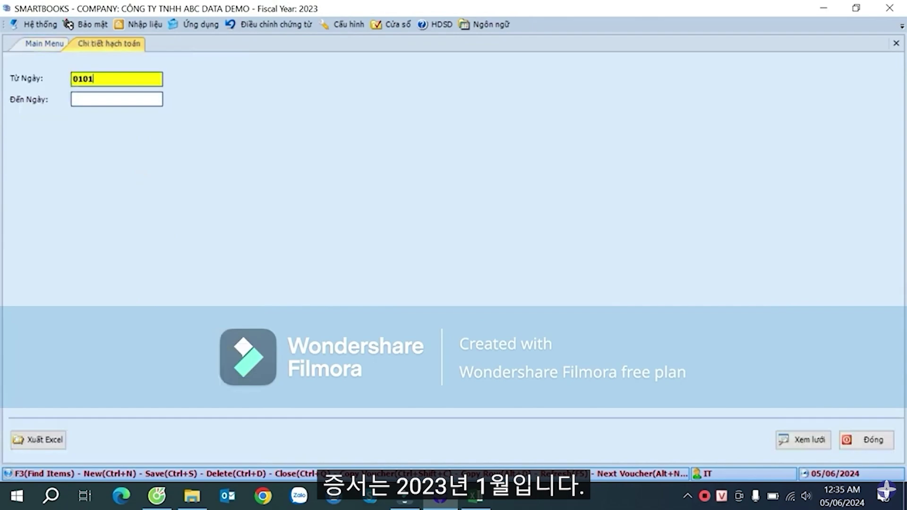
type("0101")
key("Return")
key("shift+Tab")
type("01/01/2023")
key("Return")
type("3")
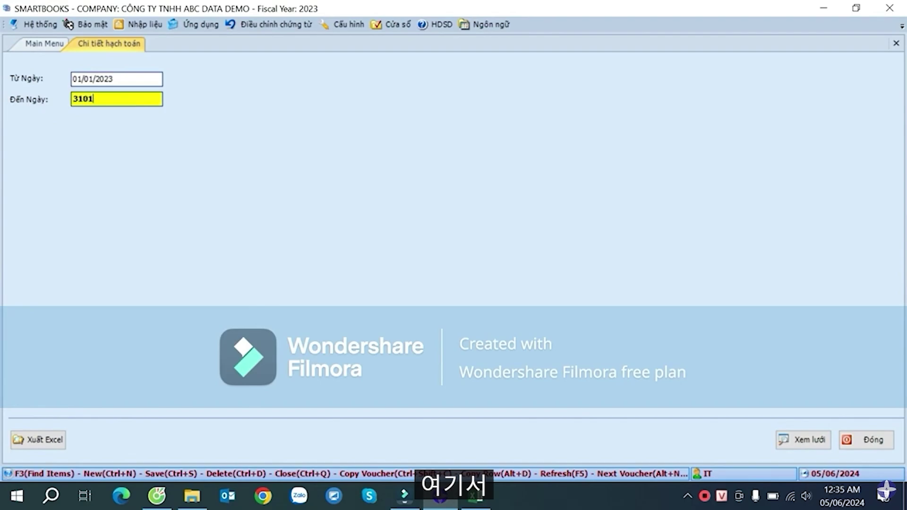
key("Return")
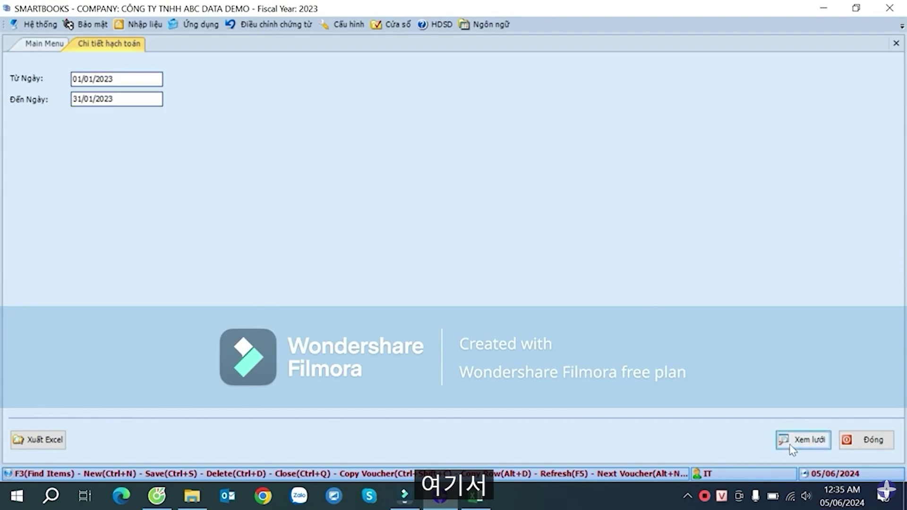
left_click(790, 444)
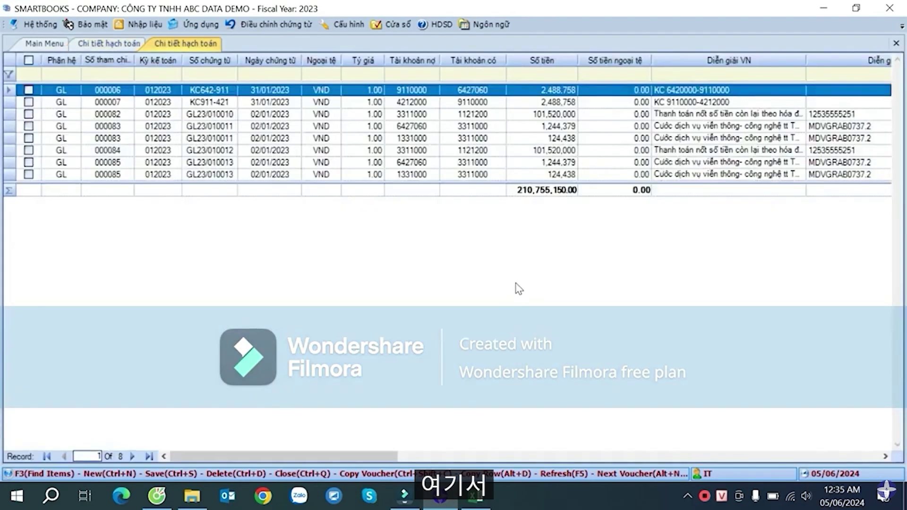
- Review the listed vouchers, including KC642-911, KC911-421, GL23/010010 and GL23/010011
left_click(254, 115)
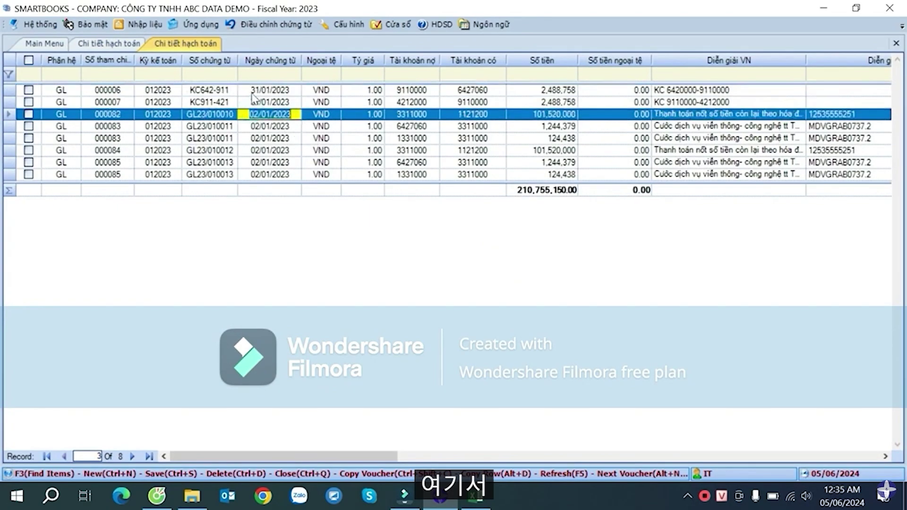
left_click(234, 91)
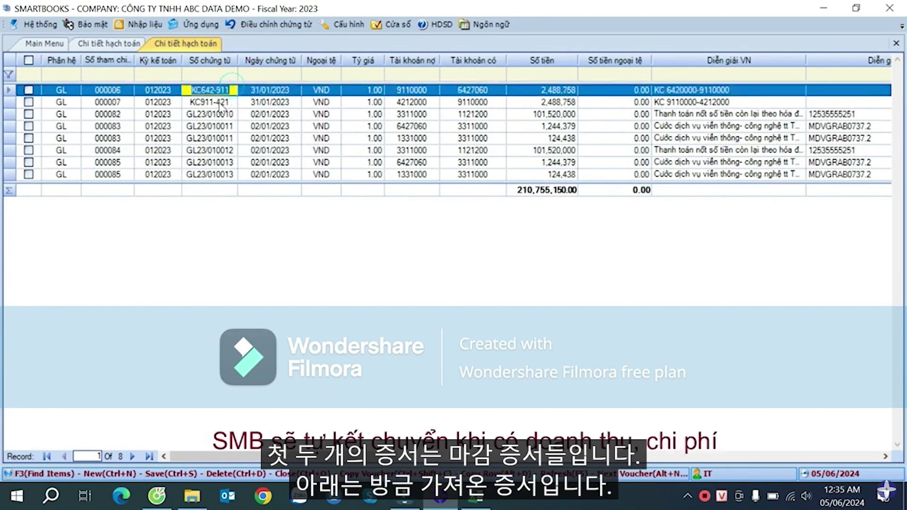
left_click(225, 102)
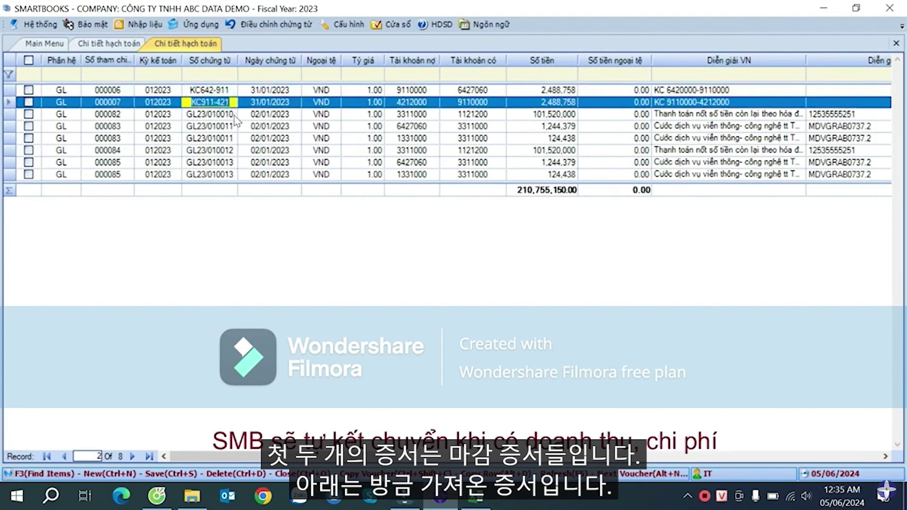
left_click(234, 115)
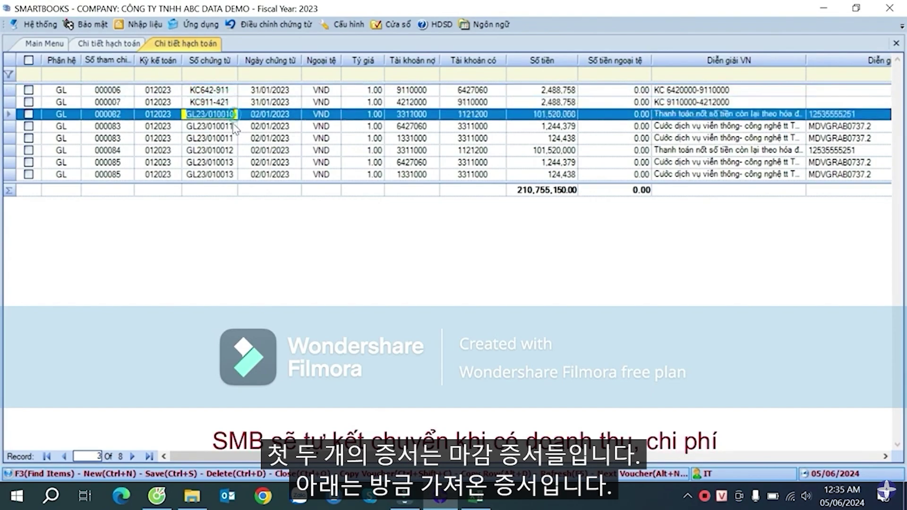
left_click(220, 151)
left_click(220, 162)
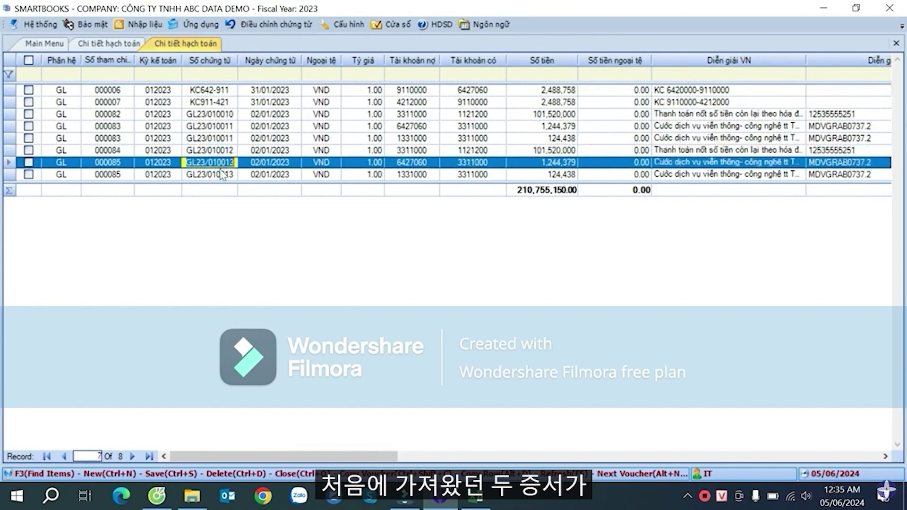
left_click(220, 174)
left_click(233, 115)
left_click(234, 126)
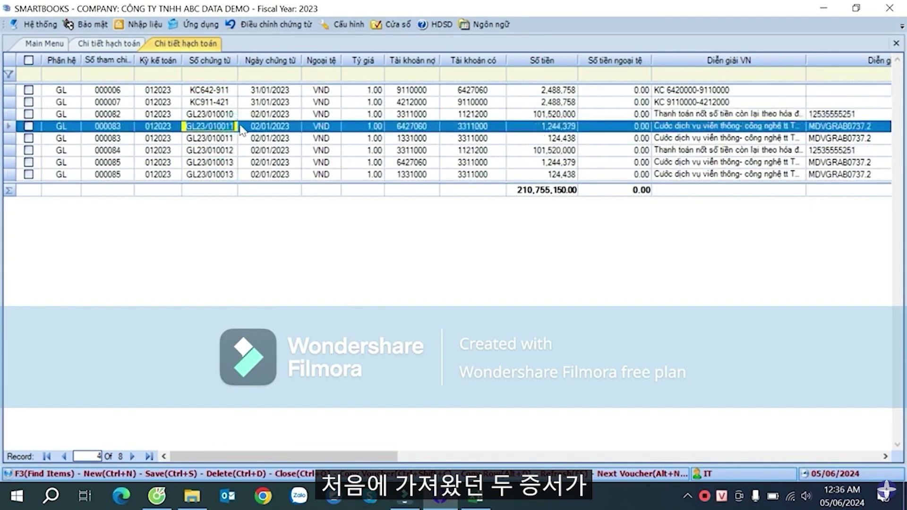
left_click(228, 139)
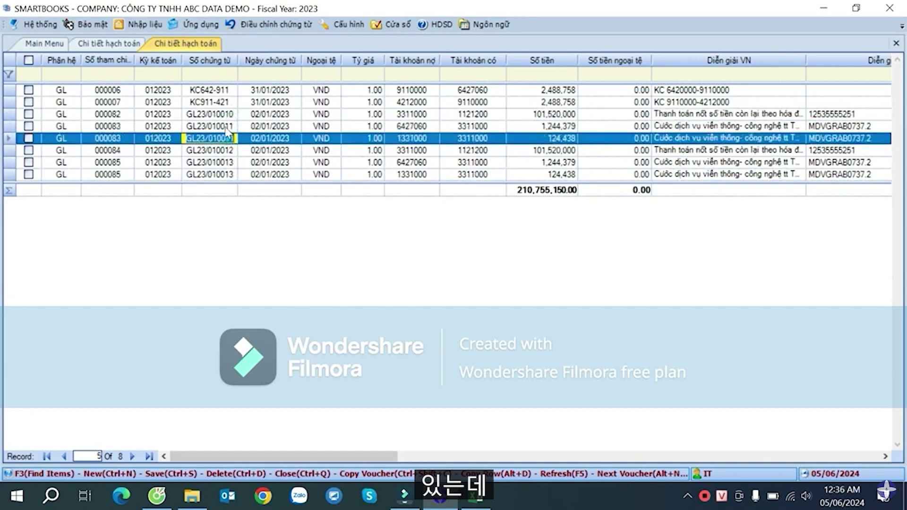
left_click(230, 115)
left_click(231, 124)
left_click(230, 151)
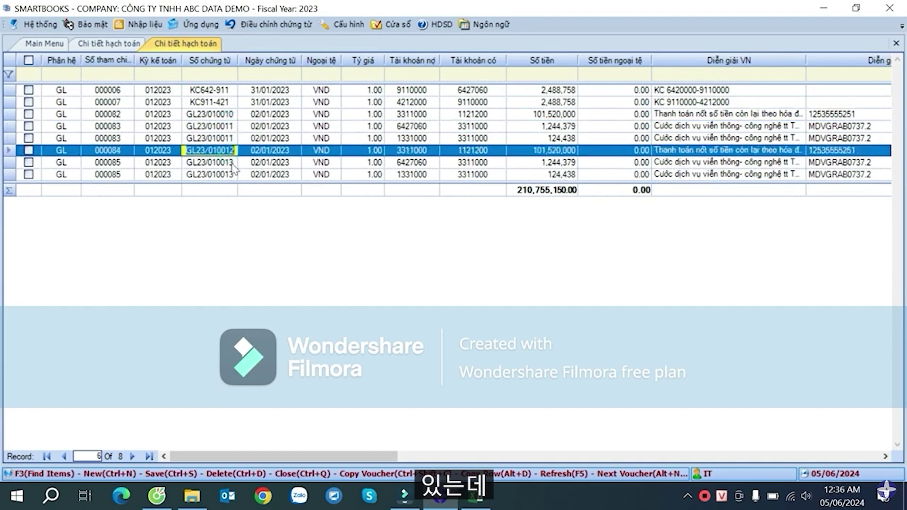
- Check entry 000084's currency, voucher GL23/010012, date and credit account 1121200
left_click(230, 162)
left_click(312, 151)
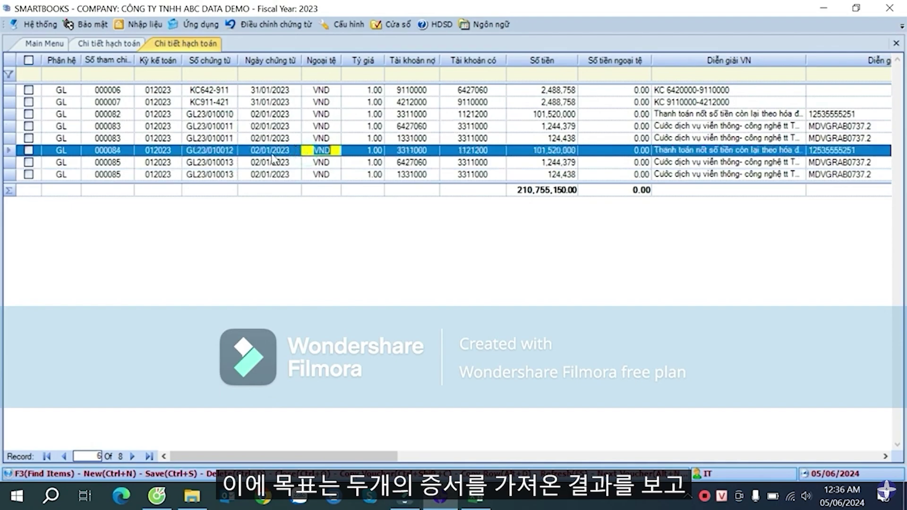
left_click(223, 164)
left_click(221, 150)
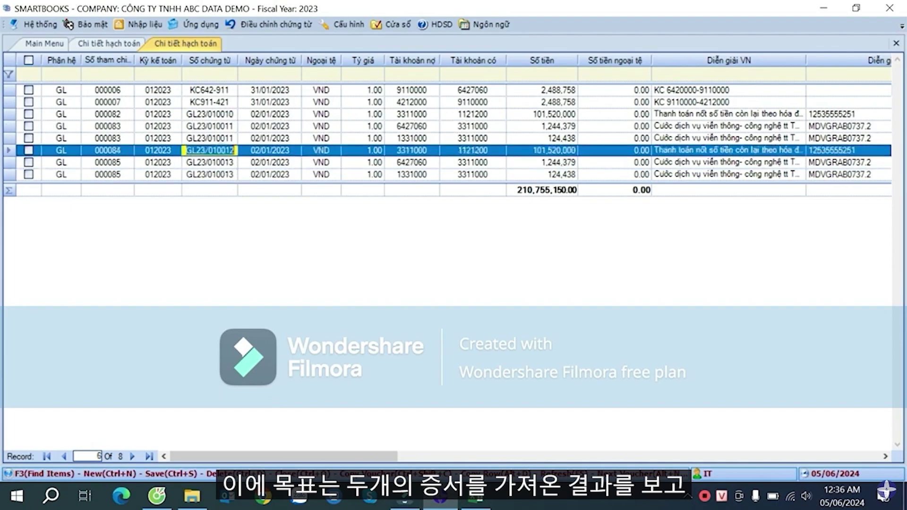
left_click(283, 153)
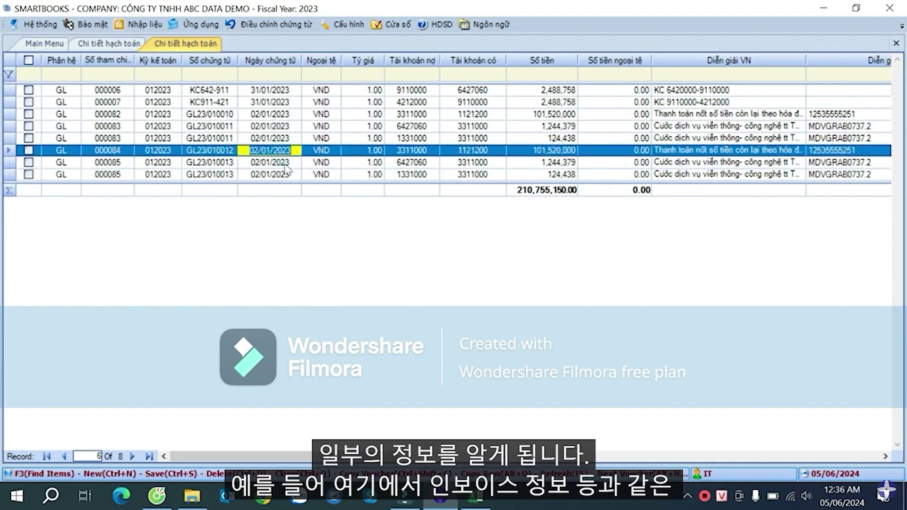
left_click(469, 150)
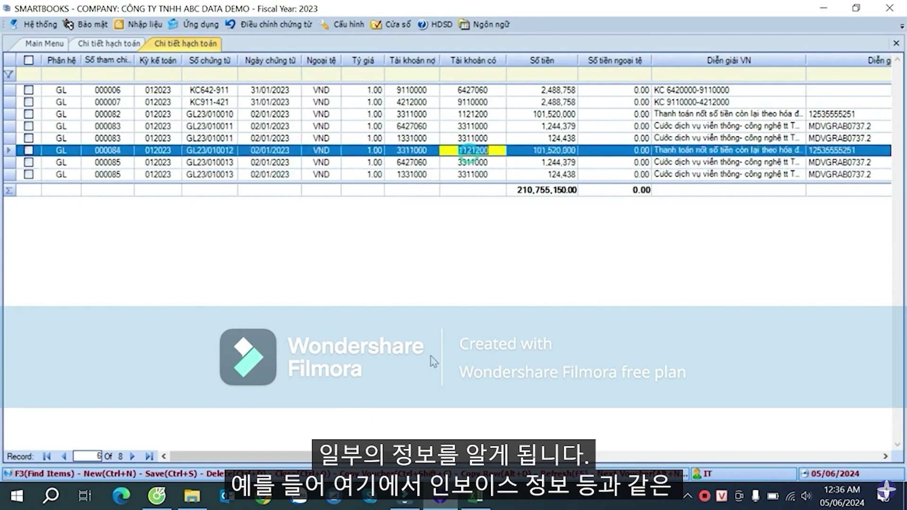
left_click_drag(374, 457, 709, 417)
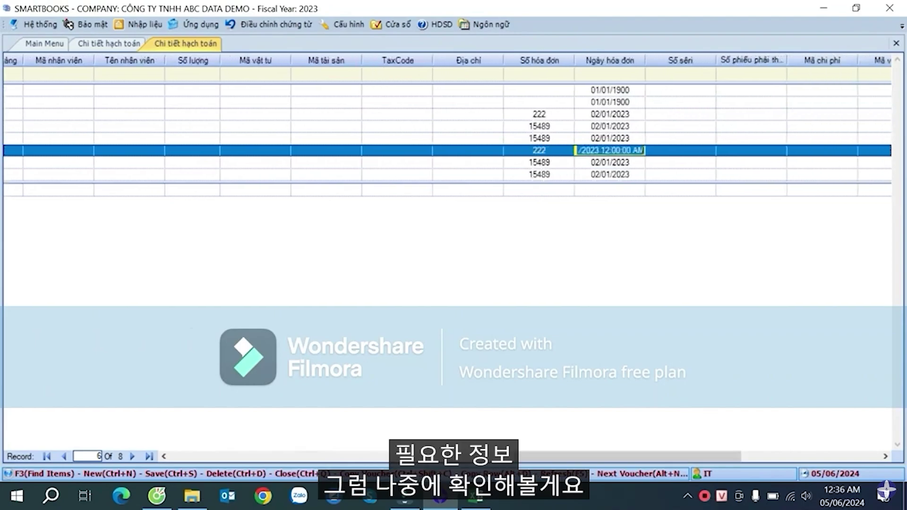
left_click_drag(666, 452, 508, 427)
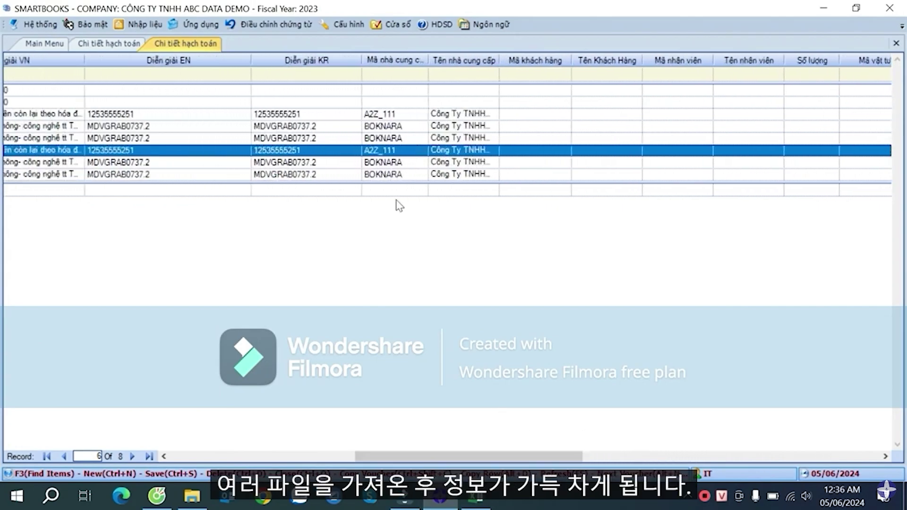
- Inspect supplier codes A2Z_111 and BOKNARA and the entries' English descriptions
left_click(383, 163)
left_click(377, 150)
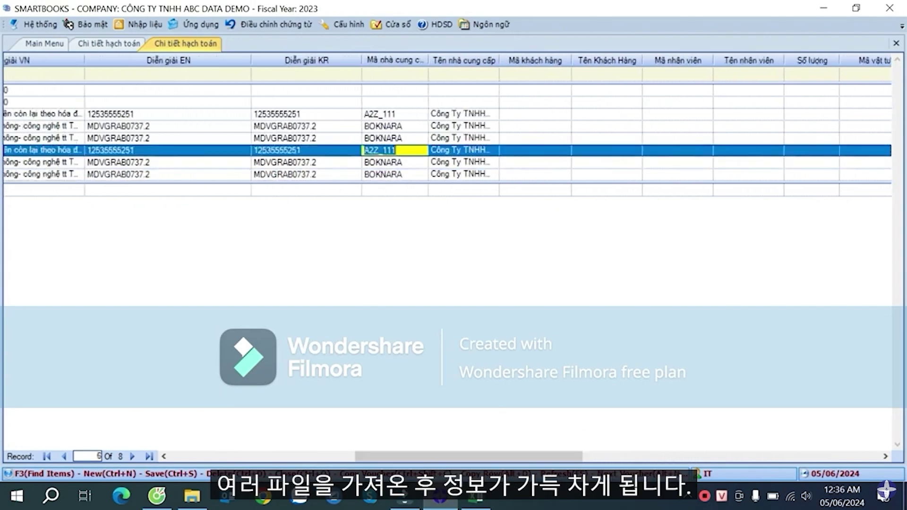
left_click(461, 150)
left_click_drag(490, 456, 458, 456)
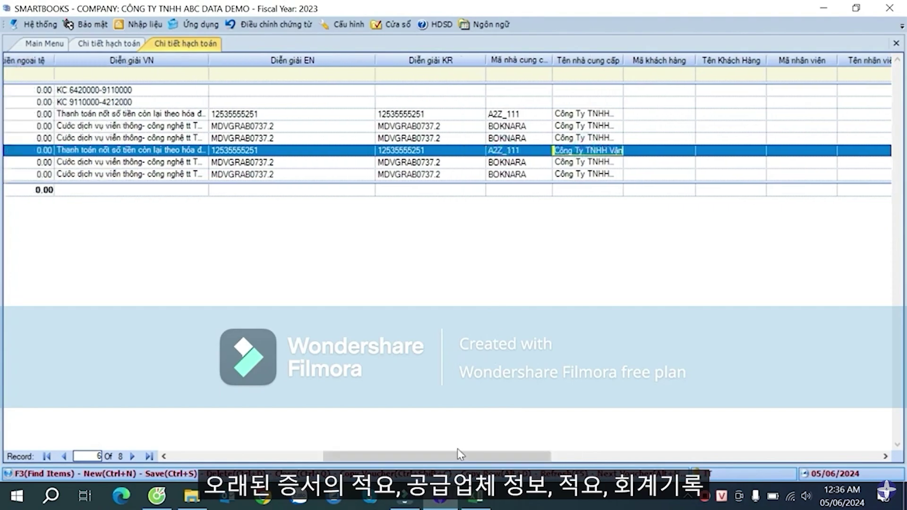
left_click(313, 151)
left_click(262, 162)
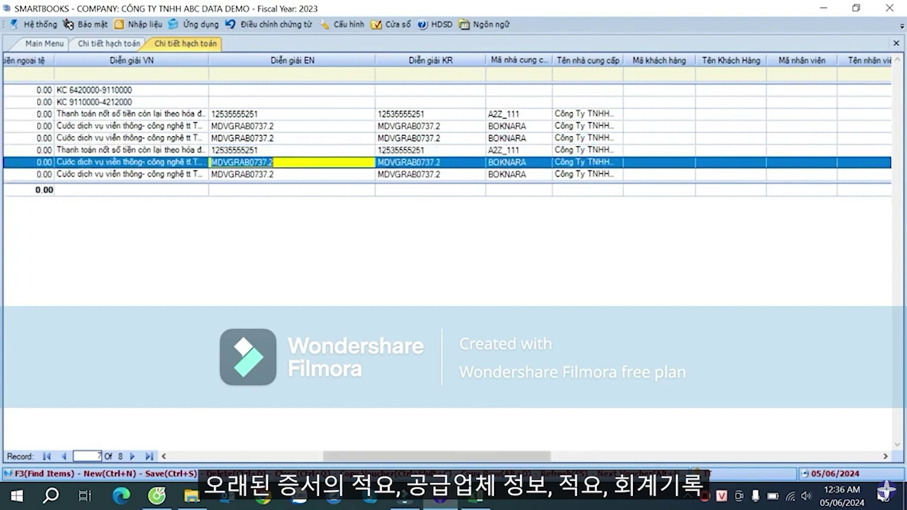
left_click(514, 162)
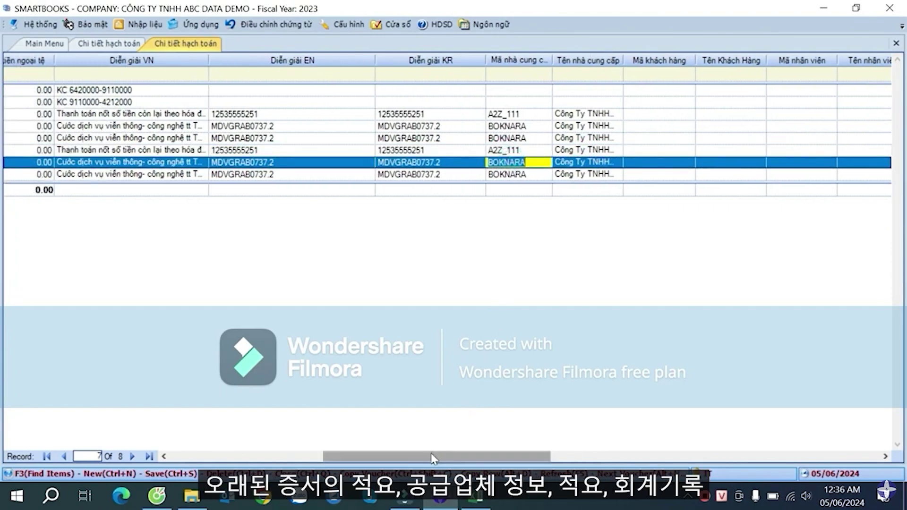
left_click_drag(431, 455, 324, 455)
- Check the imported entries' amounts (124,438 on 000083), rates and debit/credit accounts
left_click(231, 150)
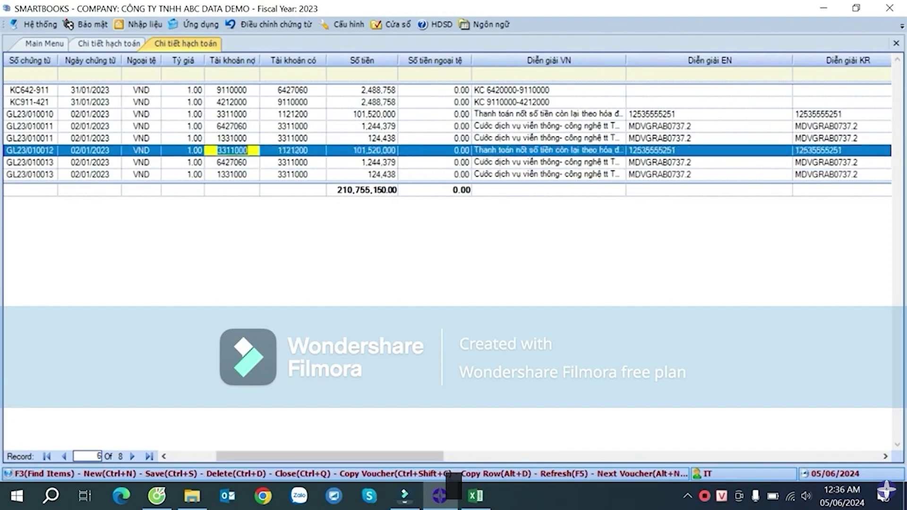
left_click(283, 141)
left_click(386, 141)
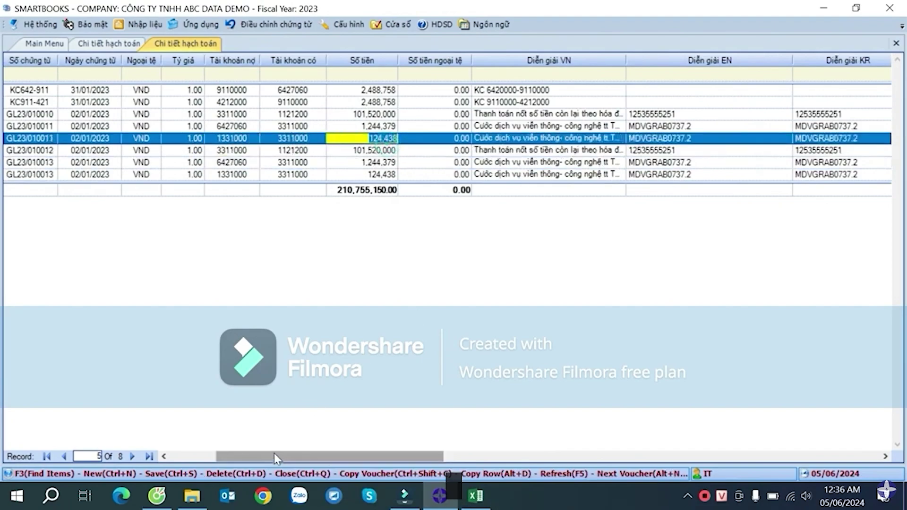
left_click_drag(274, 455, 227, 455)
left_click(264, 163)
left_click(377, 153)
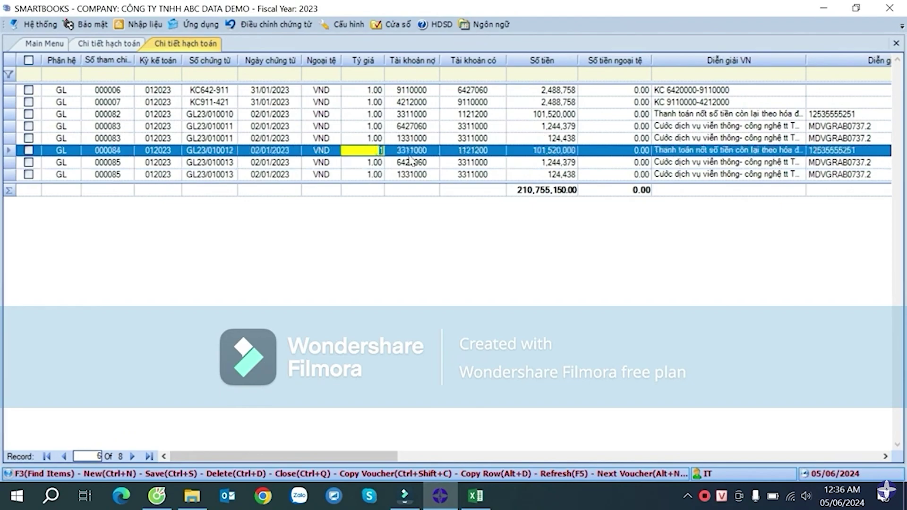
left_click(435, 143)
left_click(461, 152)
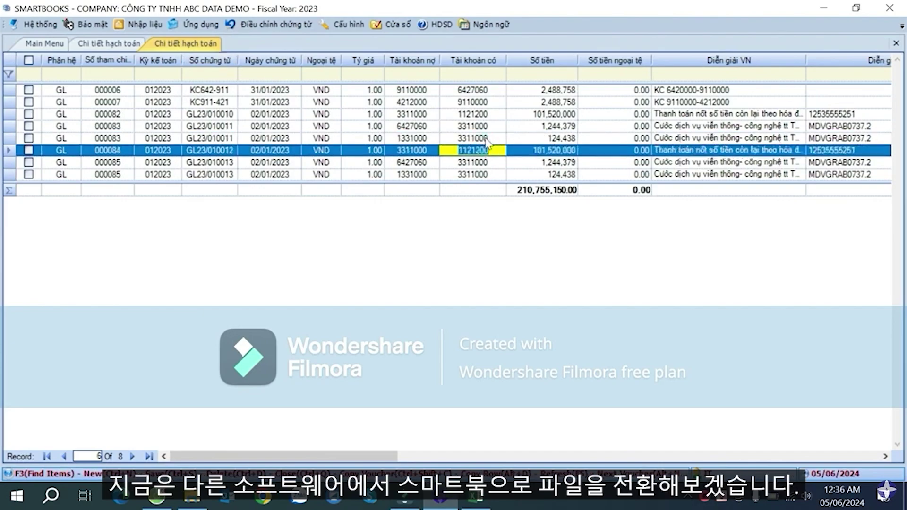
- Close the So_nhat_ky_chung journal workbook and move its desktop icon to the top row
left_click(823, 8)
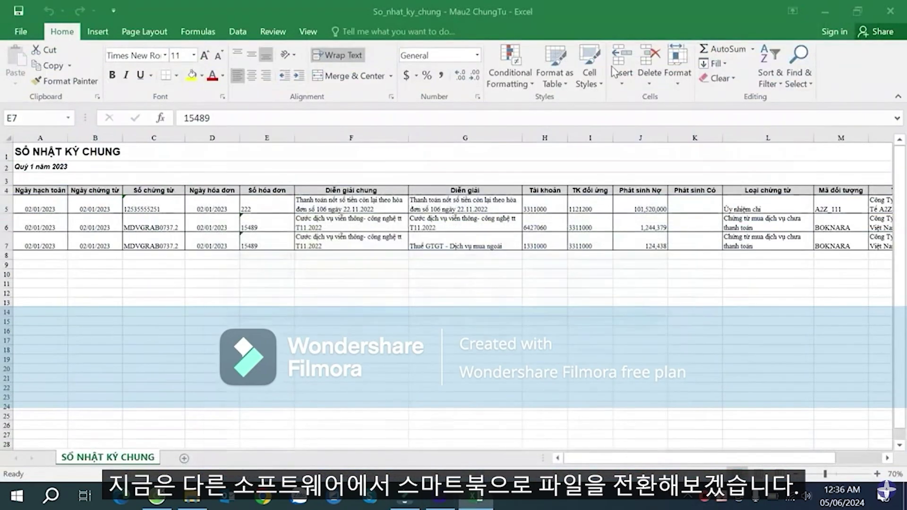
left_click(890, 11)
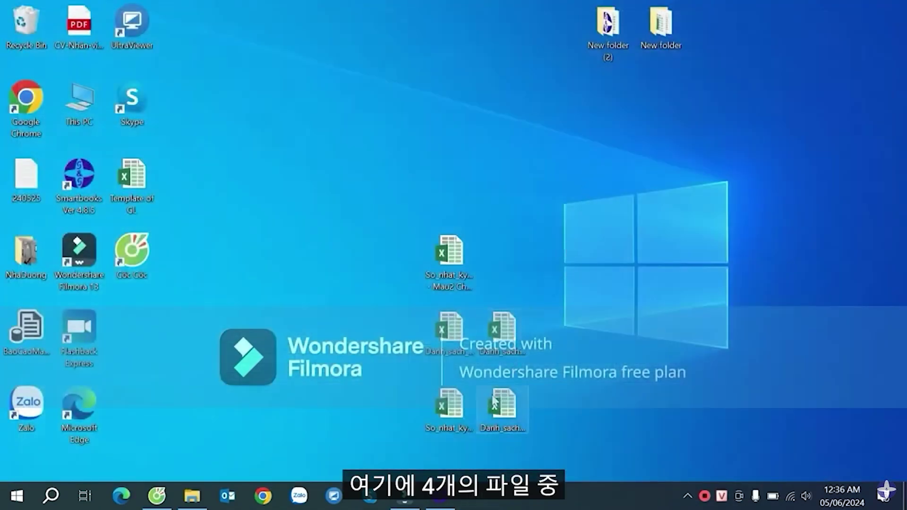
left_click(452, 334)
left_click(449, 412)
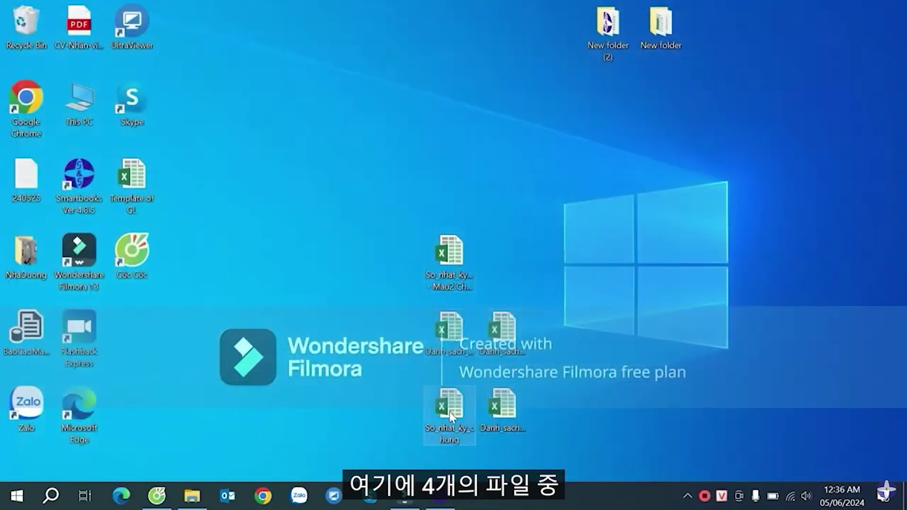
left_click_drag(446, 422, 464, 134)
- Arrange the Danh_sach supplier and customer files alongside the So_nhat_ky files on the desktop
left_click_drag(447, 342, 499, 113)
left_click_drag(508, 326, 562, 97)
left_click(517, 394)
left_click_drag(517, 394, 569, 163)
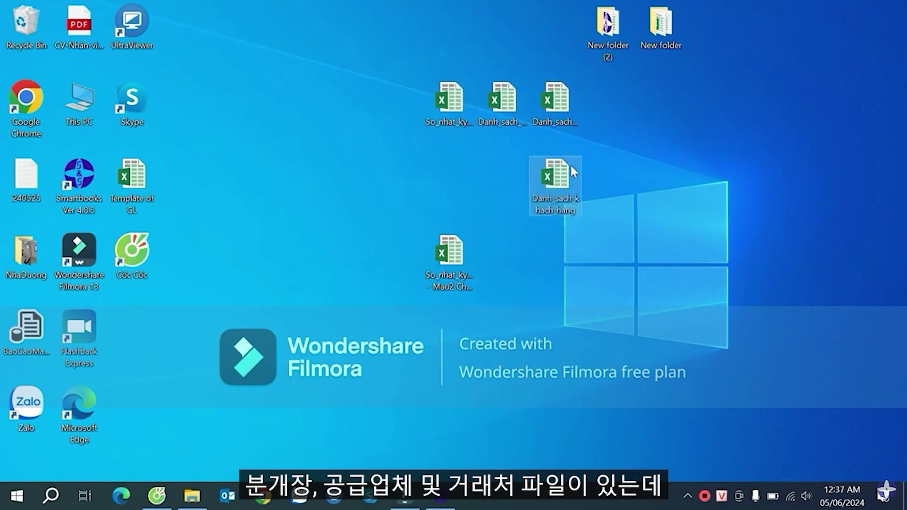
left_click_drag(448, 260, 450, 330)
left_click(440, 112)
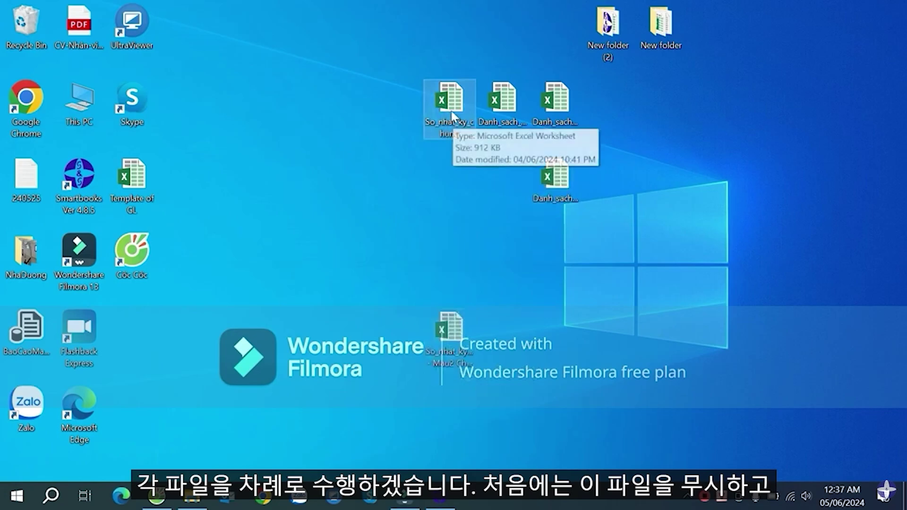
left_click_drag(450, 109, 504, 338)
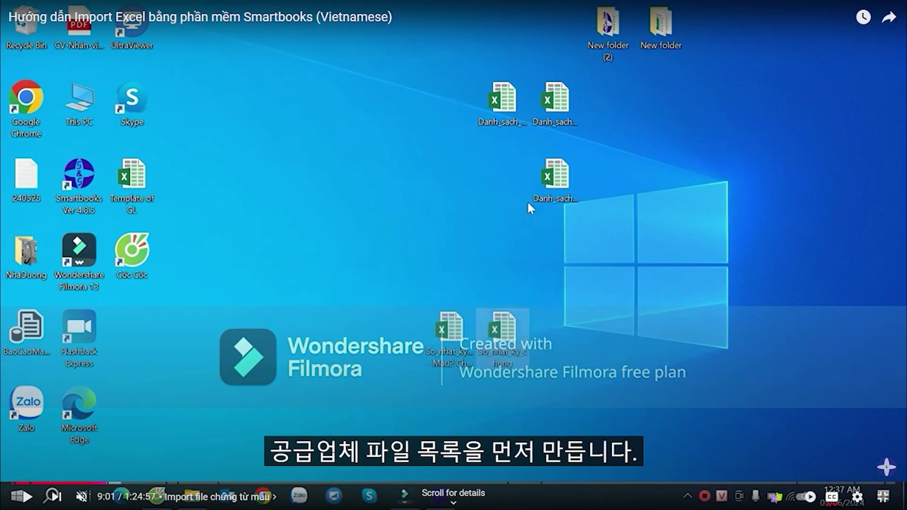
- Open Danh_sach_nha_cung_cap.xlsx from the desktop
left_click(176, 323)
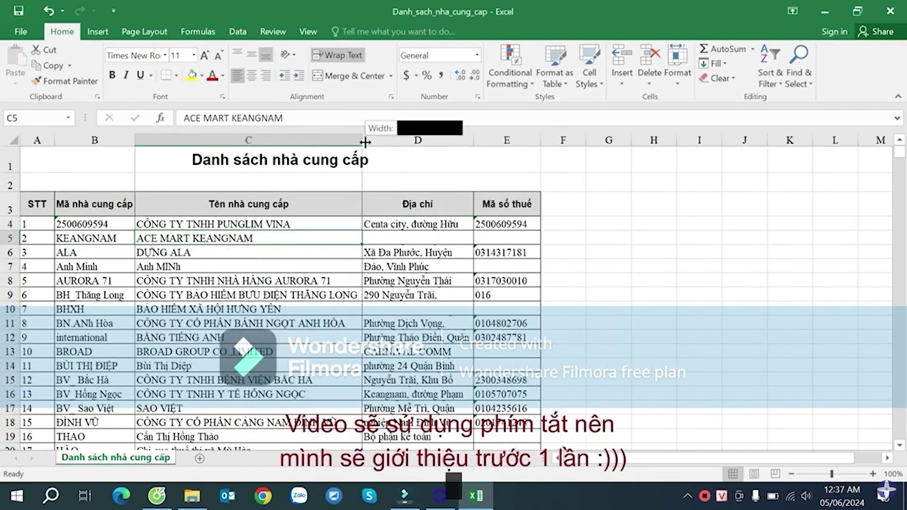
- Autofit column C to the longest supplier name, then narrow it to a moderate width
double_click(365, 142)
left_click(721, 138)
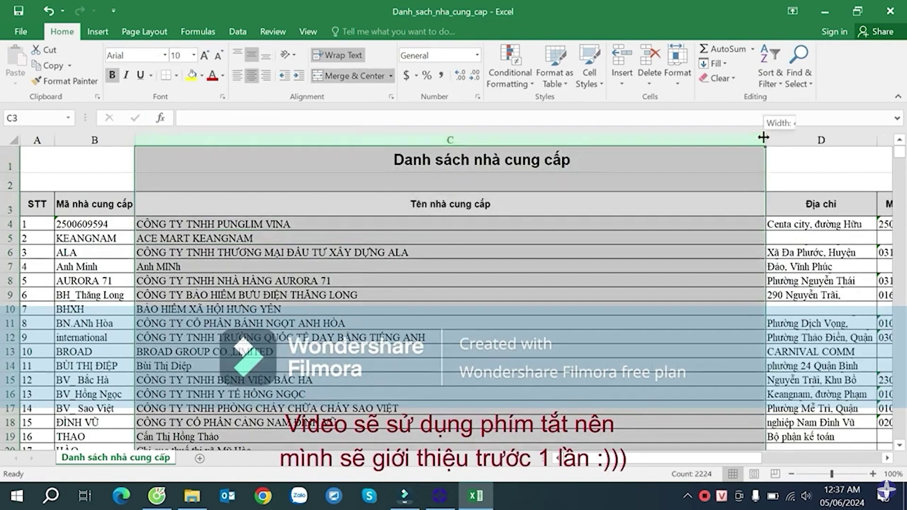
left_click_drag(765, 139, 457, 141)
left_click(165, 365)
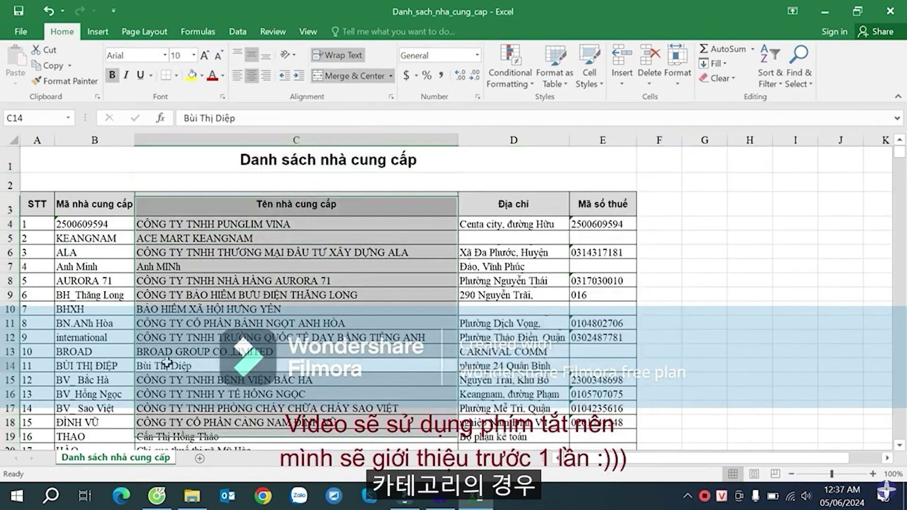
- Review the supplier codes in column B, such as BH_Thăng Long and BV_ Sao Việt
left_click(96, 323)
left_click(98, 296)
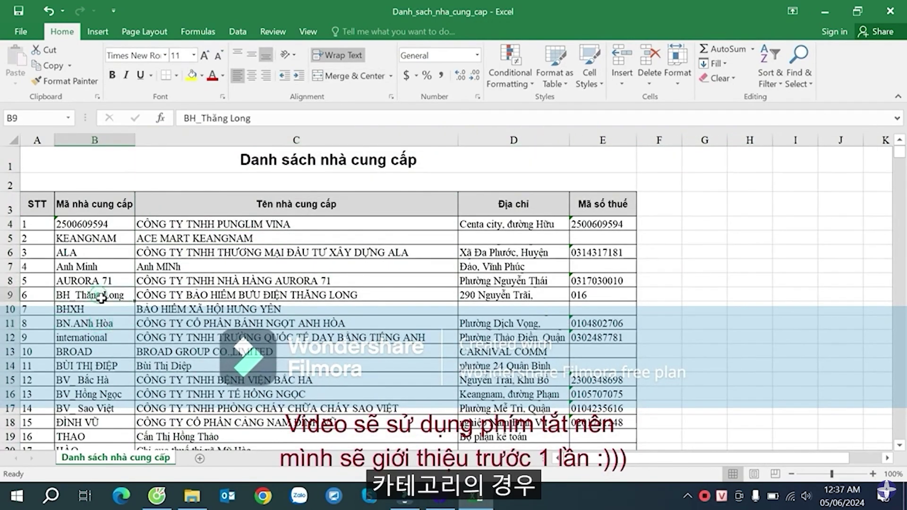
left_click(97, 224)
left_click(107, 294)
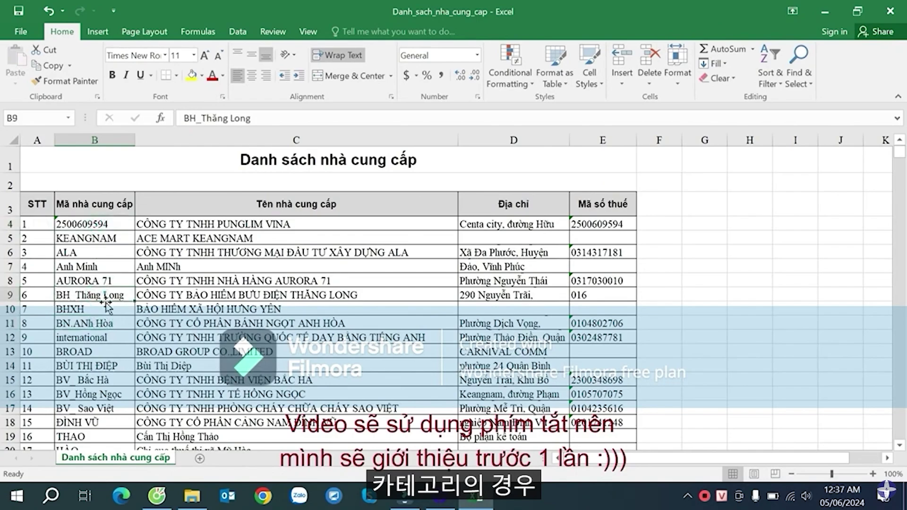
left_click(104, 337)
left_click(101, 295)
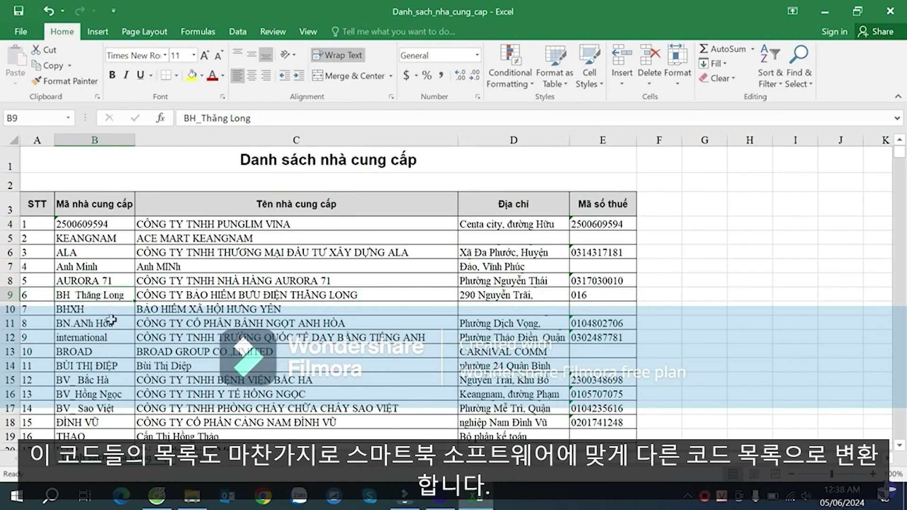
left_click(85, 365)
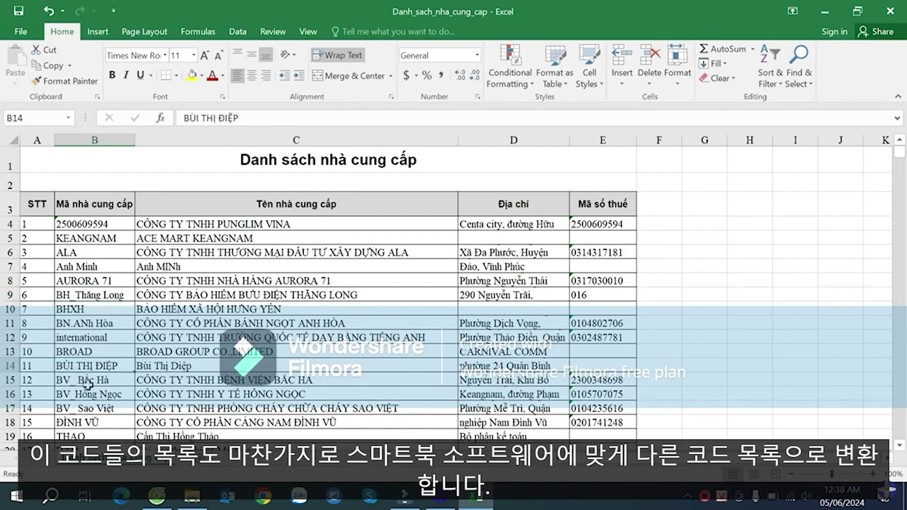
left_click(99, 408)
left_click(118, 365)
scroll(122, 364, "down", 1)
scroll(124, 361, "up", 1)
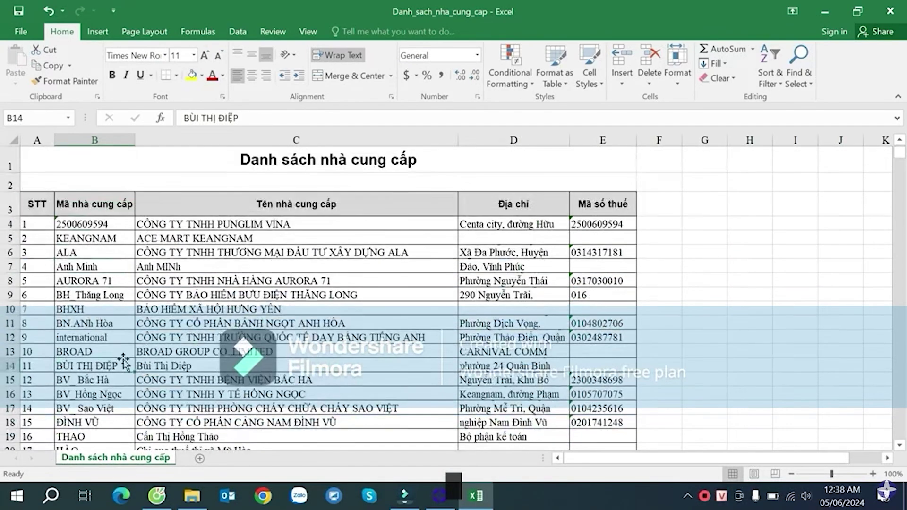
left_click(107, 225)
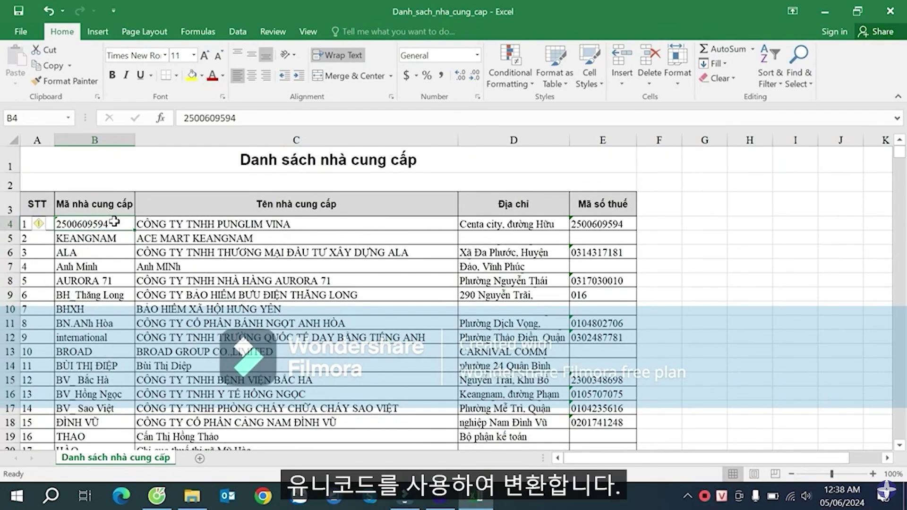
- Copy codes B4:B2226 and convert them in UniKey with Sang chữ hoa and Loại bỏ dấu
key("ctrl+shift+Down")
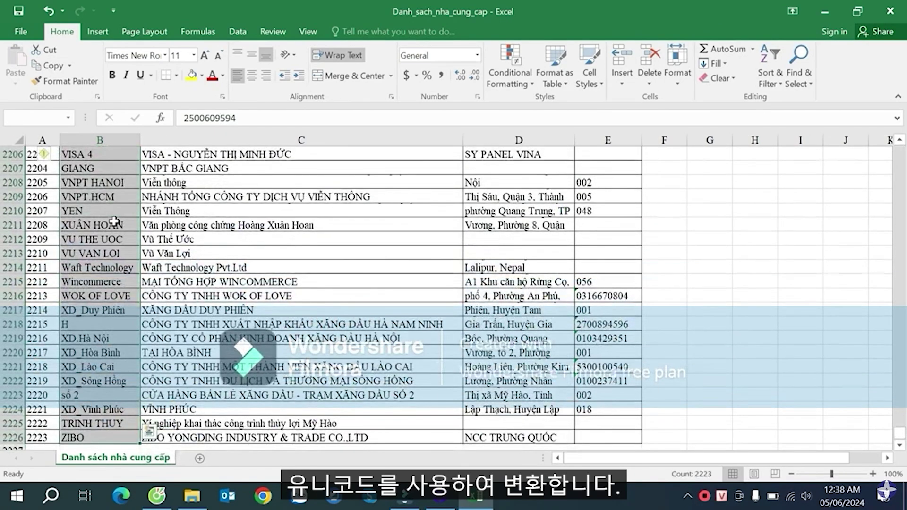
key("ctrl+c")
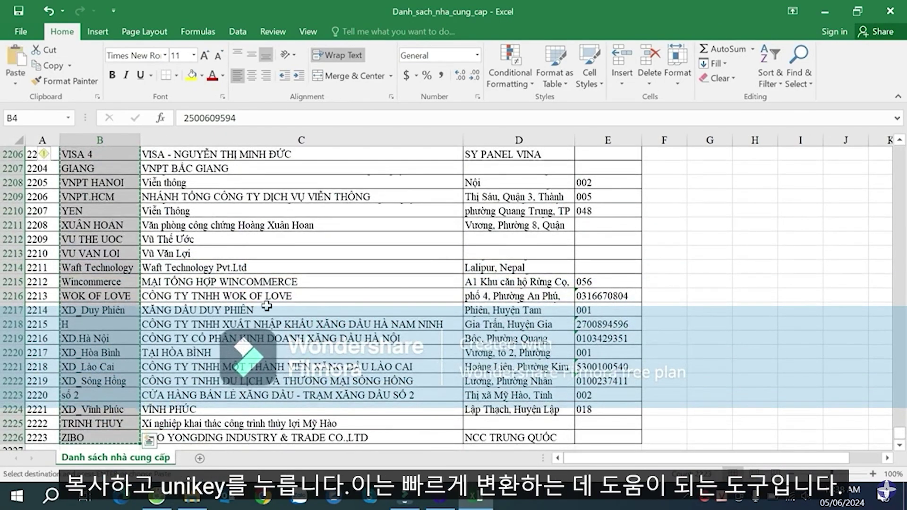
right_click(722, 500)
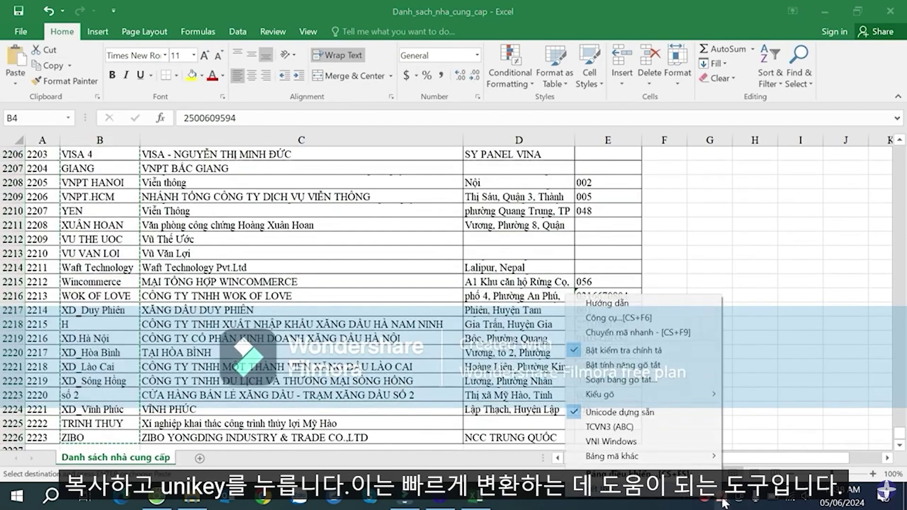
left_click(653, 320)
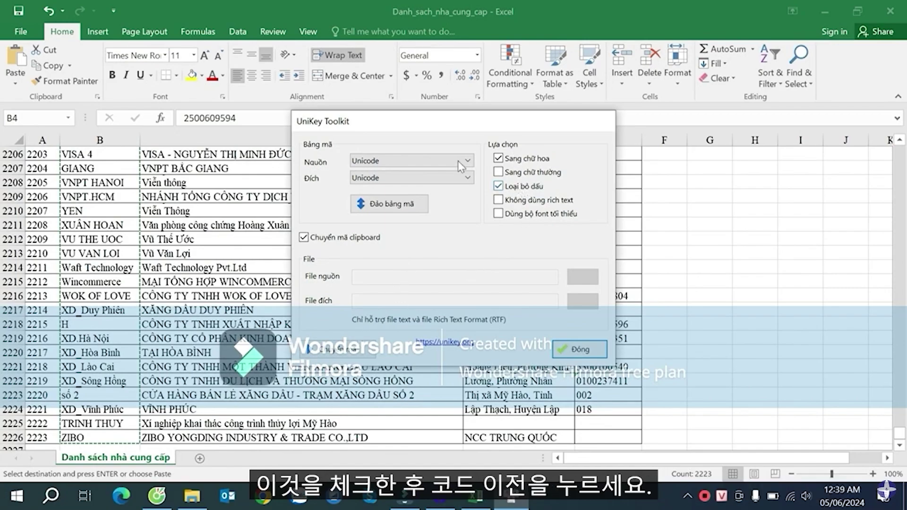
left_click(346, 351)
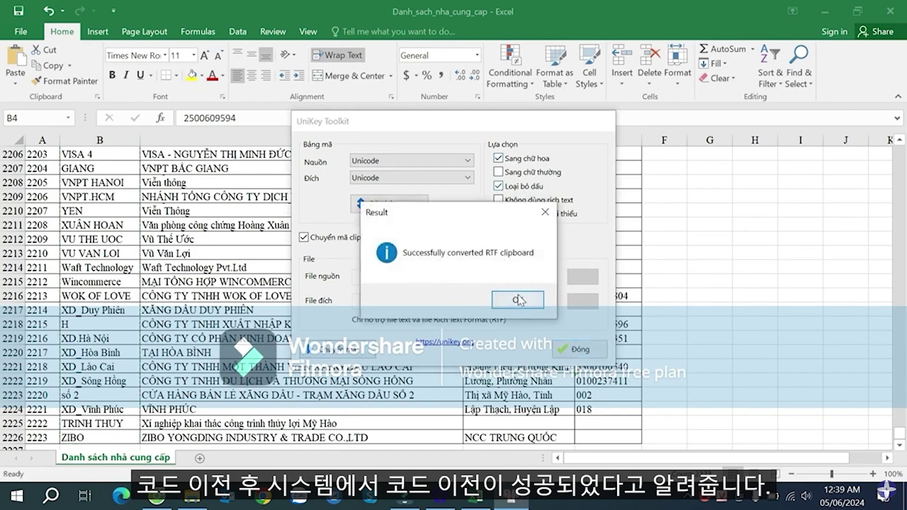
left_click(516, 299)
left_click(580, 349)
scroll(652, 195, "up", 1)
scroll(652, 195, "up", 1)
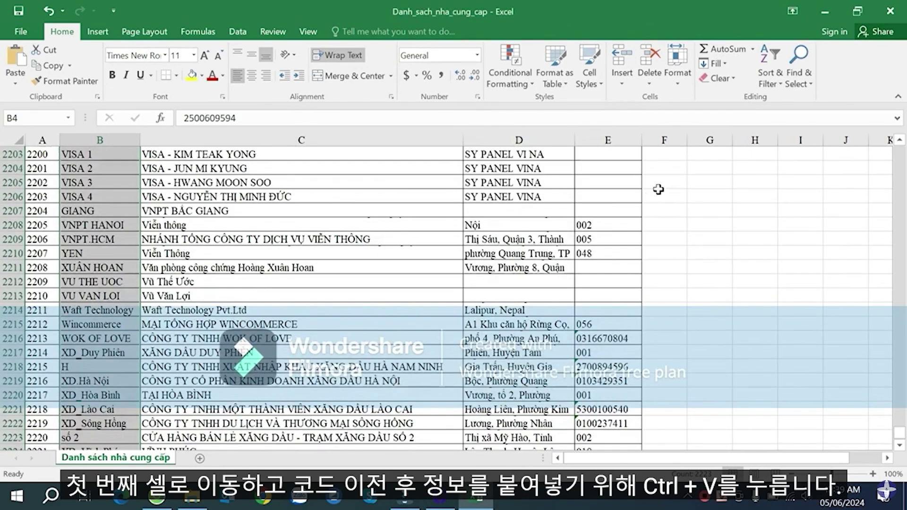
left_click(658, 191)
key("ctrl+Up")
key("Down")
key("Down")
key("Down")
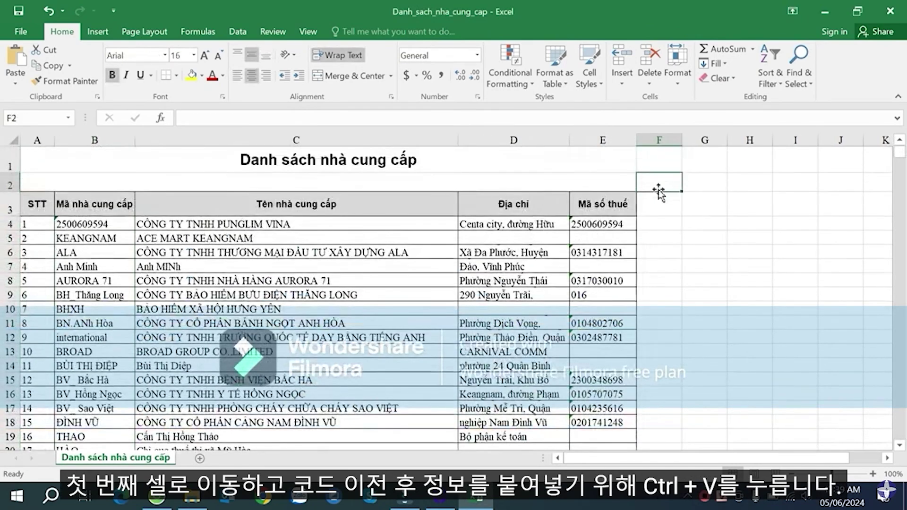
key("ctrl+v")
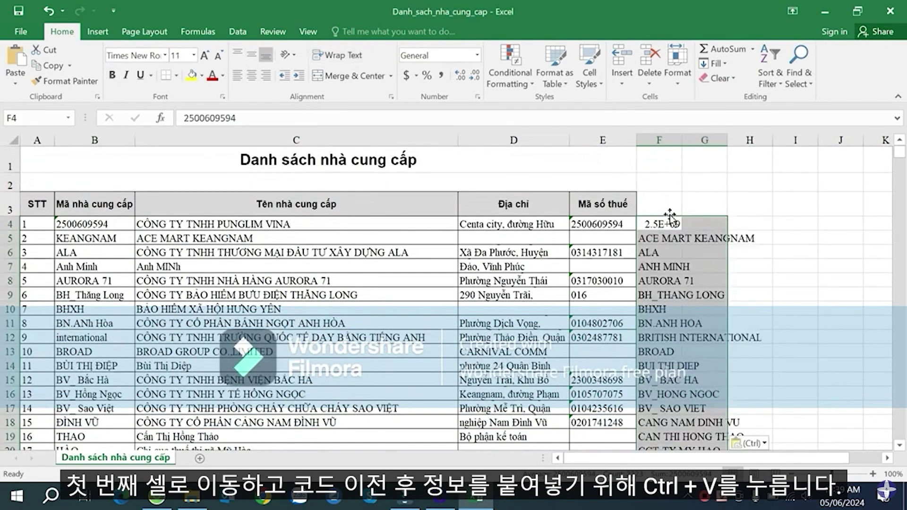
double_click(677, 143)
left_click_drag(877, 150, 773, 152)
left_click(671, 285)
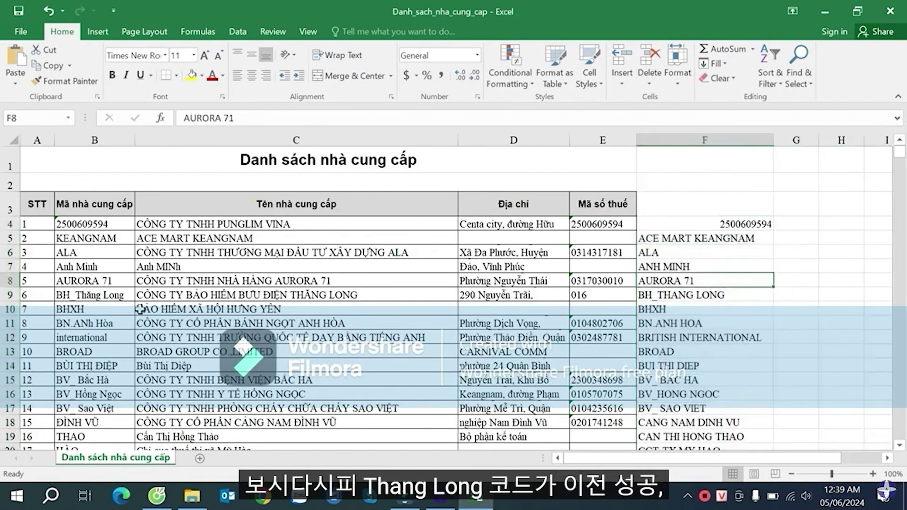
left_click(91, 296)
left_click(660, 295)
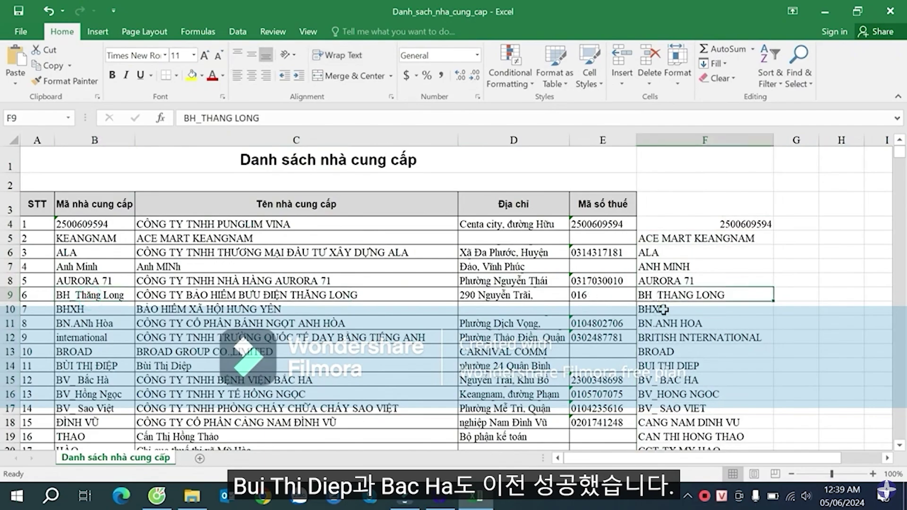
left_click(113, 323)
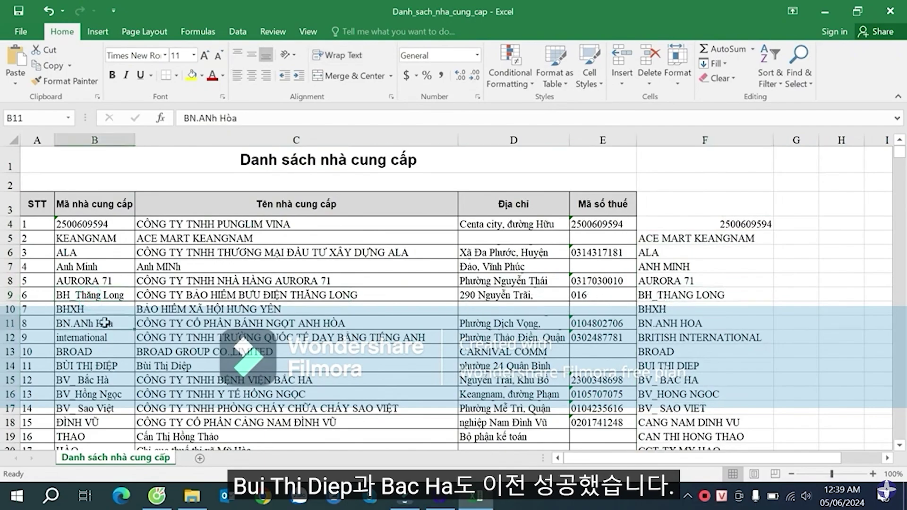
left_click(680, 324)
left_click(118, 366)
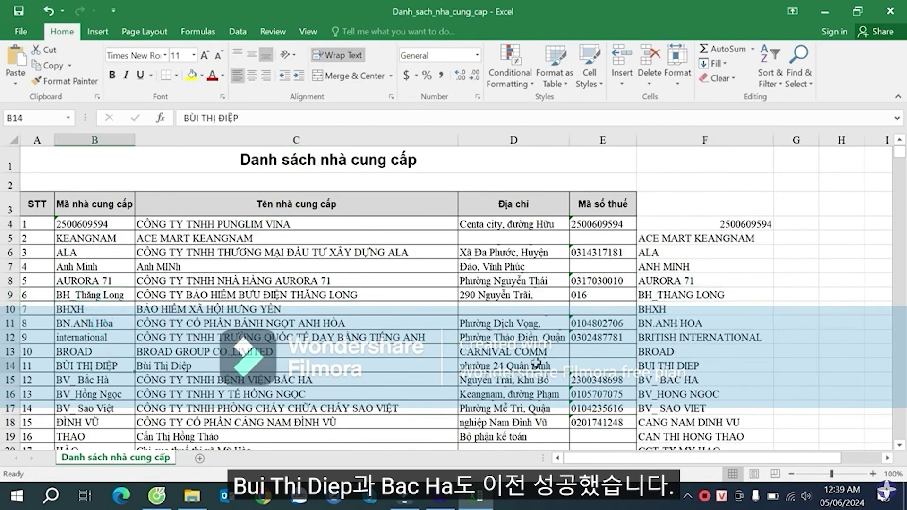
left_click(89, 383)
left_click(675, 380)
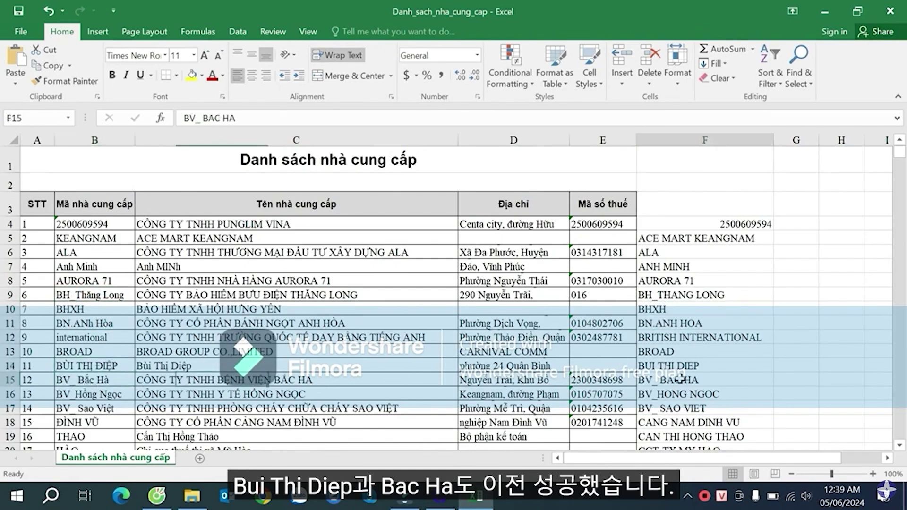
left_click(695, 255)
left_click(702, 224)
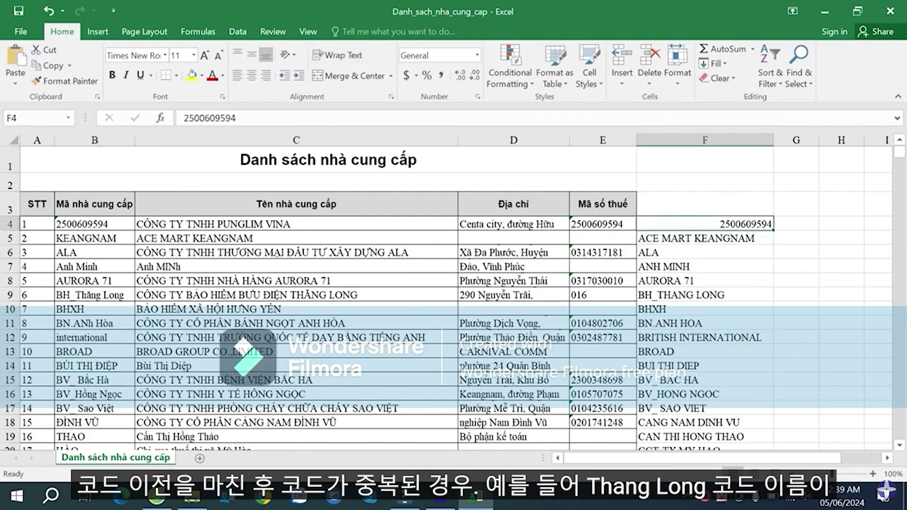
left_click(238, 75)
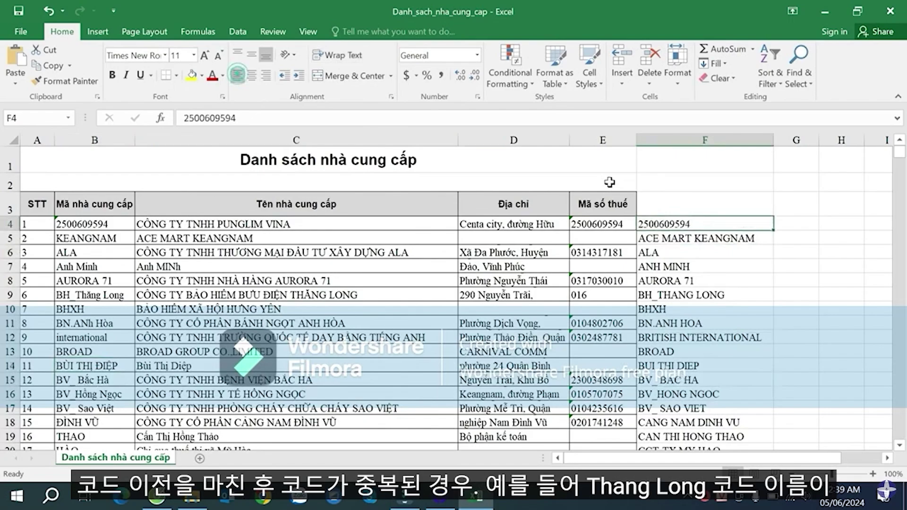
left_click(694, 305)
left_click(677, 229)
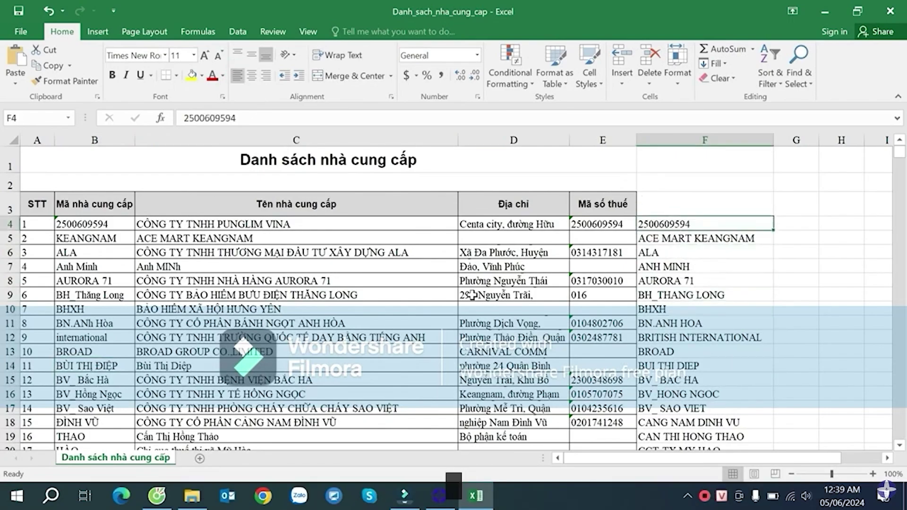
left_click(95, 298)
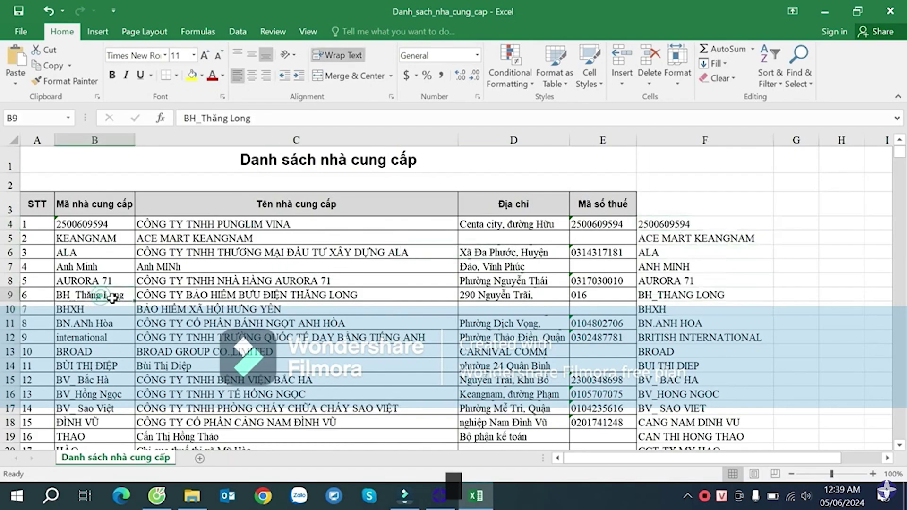
left_click(672, 297)
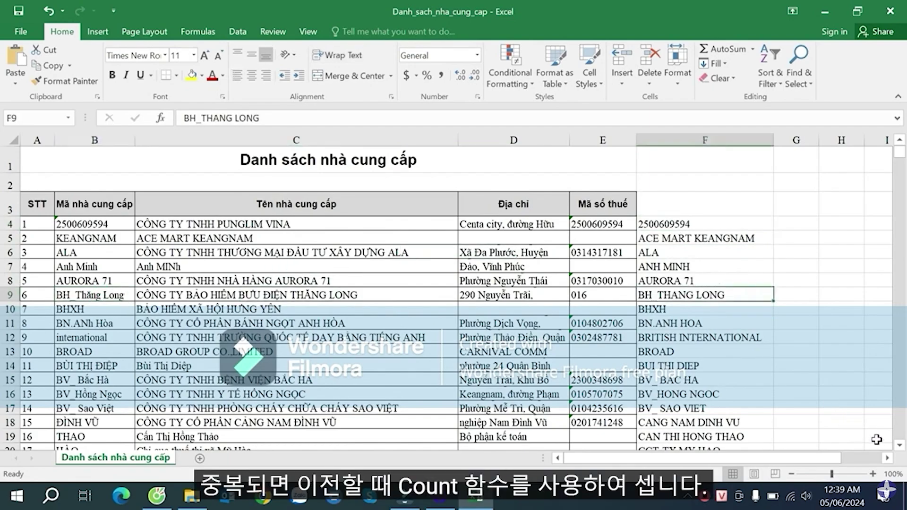
left_click(887, 458)
left_click_drag(786, 457, 706, 457)
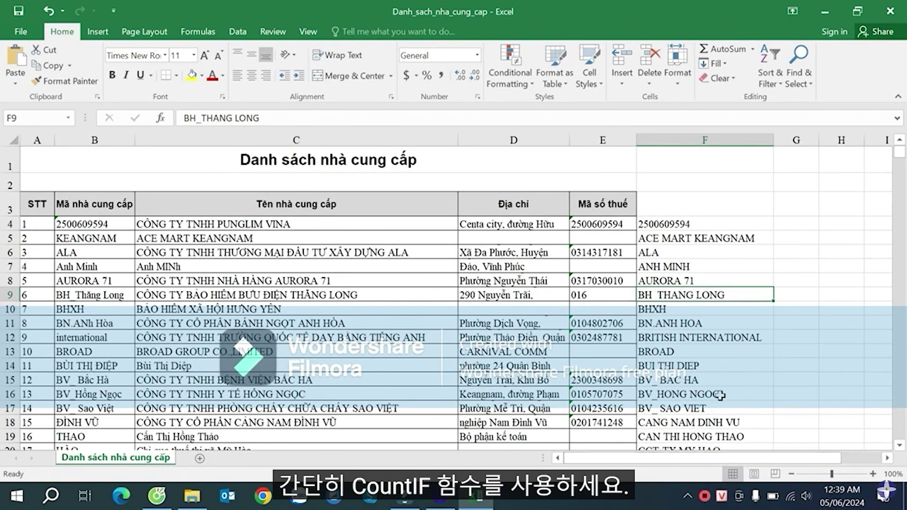
- Enter =COUNTIF($F$4:$F$2226,F4) in G4 to count each converted code
left_click(793, 224)
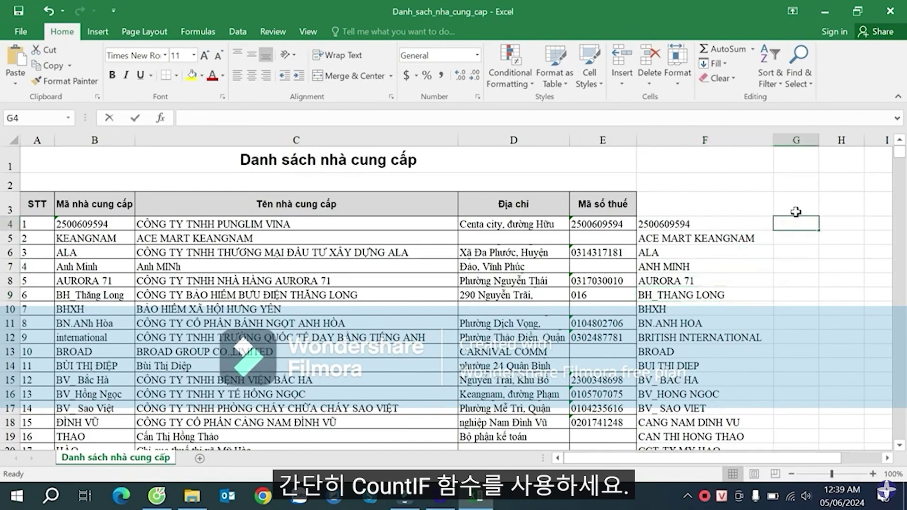
type("=cou")
key("Down")
key("Down")
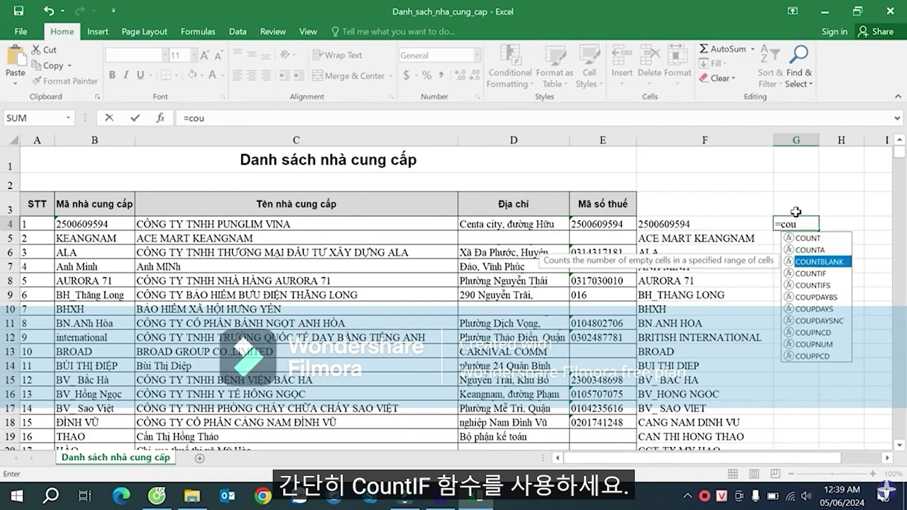
key("Down")
key("Tab")
key("Left")
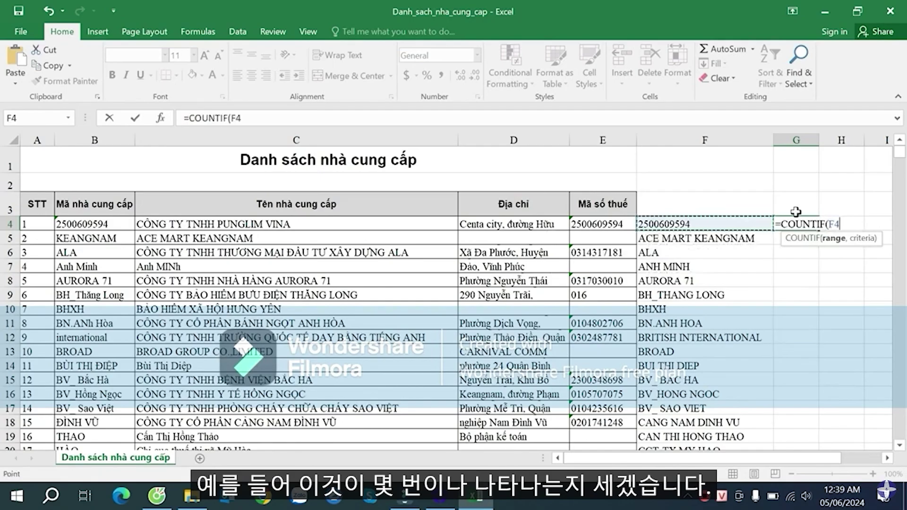
key("ctrl+shift+Down")
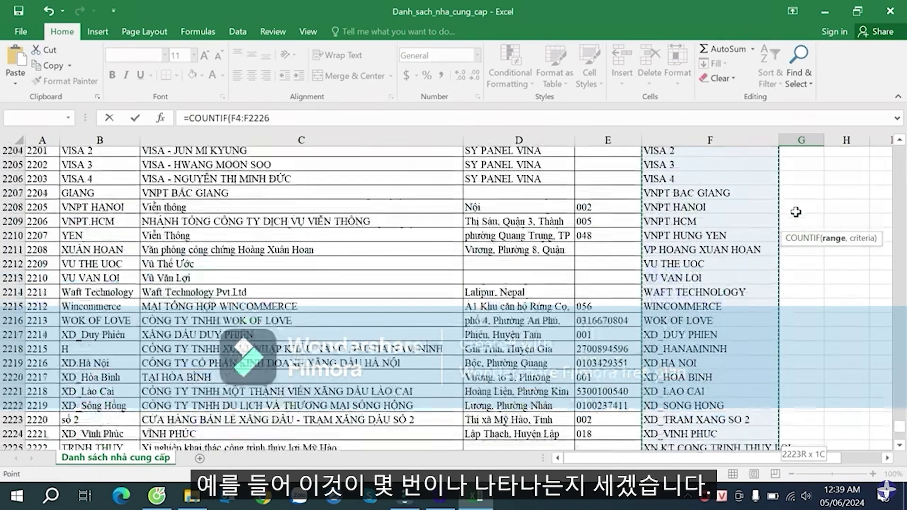
key("F4")
type(",")
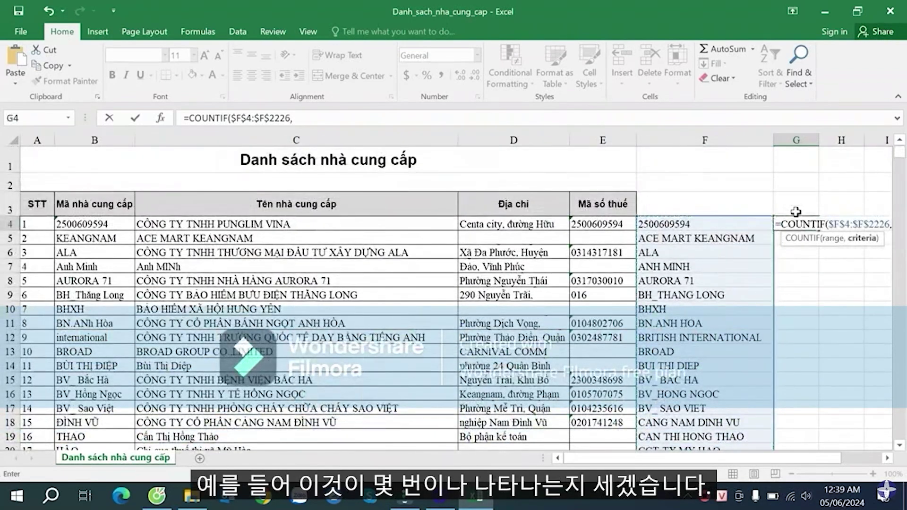
left_click(702, 226)
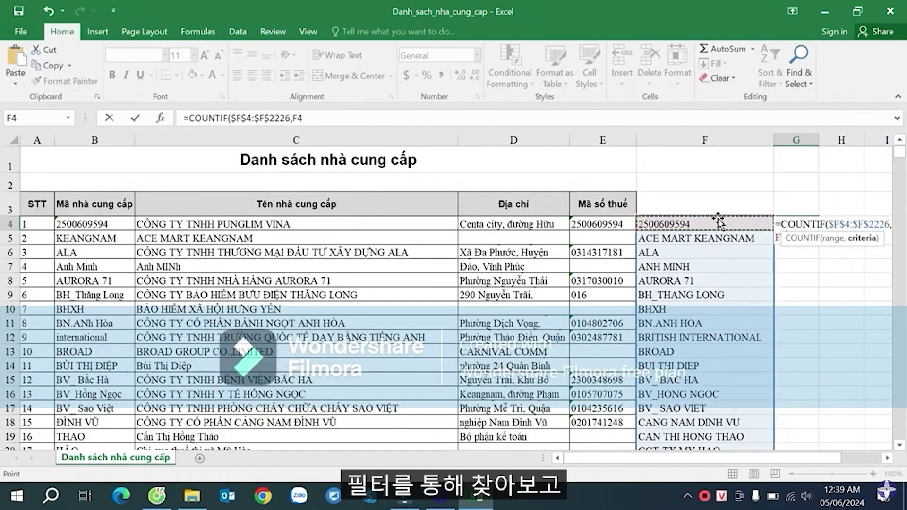
key("Return")
- Fill the count formula down column G and select header row A3:G3
left_click(808, 226)
double_click(818, 231)
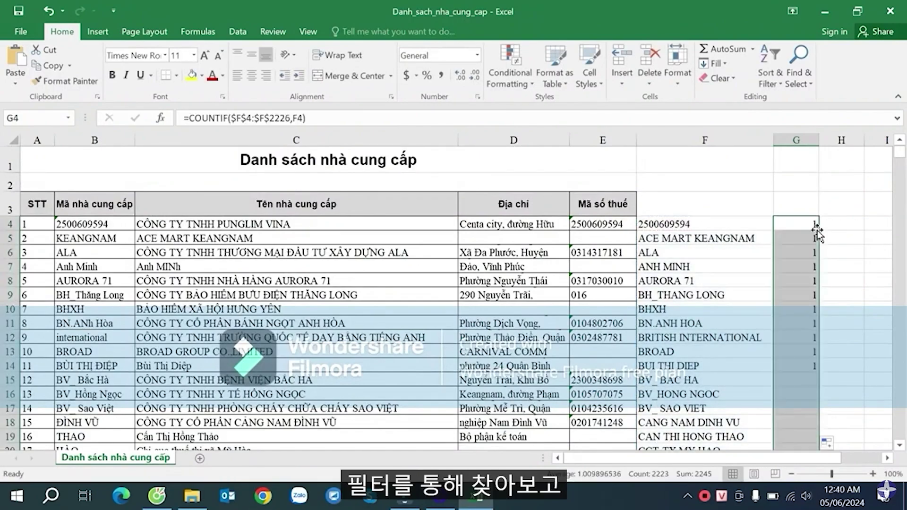
left_click_drag(45, 204, 783, 200)
- Turn on AutoFilter and filter column G to hide codes with count 1
key("ctrl+shift+l")
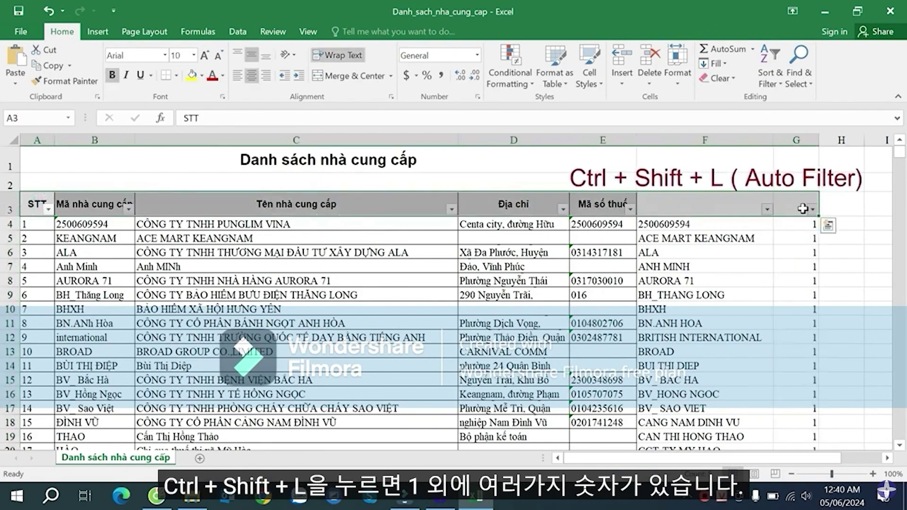
left_click(811, 227)
left_click(804, 205)
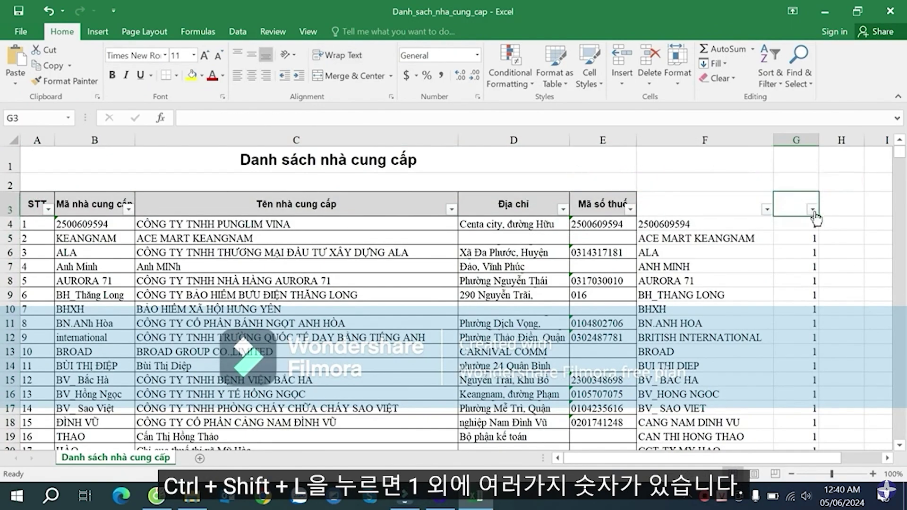
left_click(812, 209)
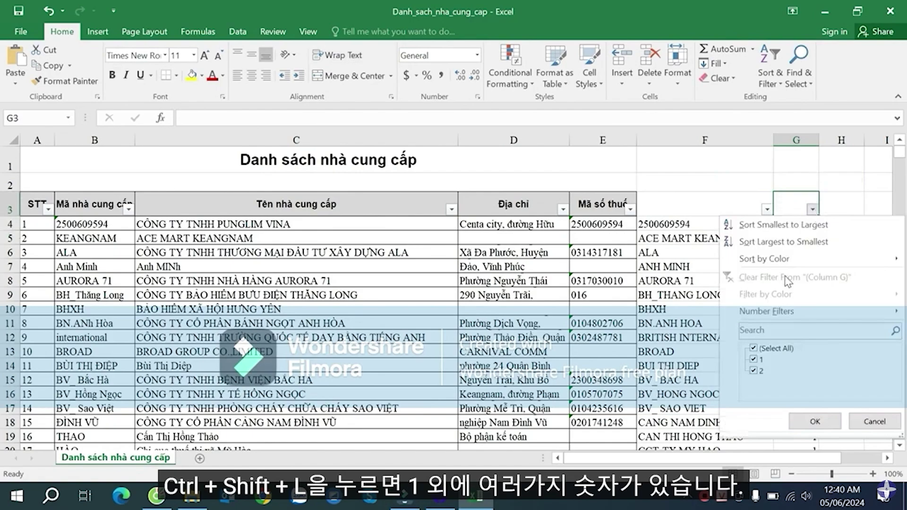
left_click(754, 359)
left_click(824, 422)
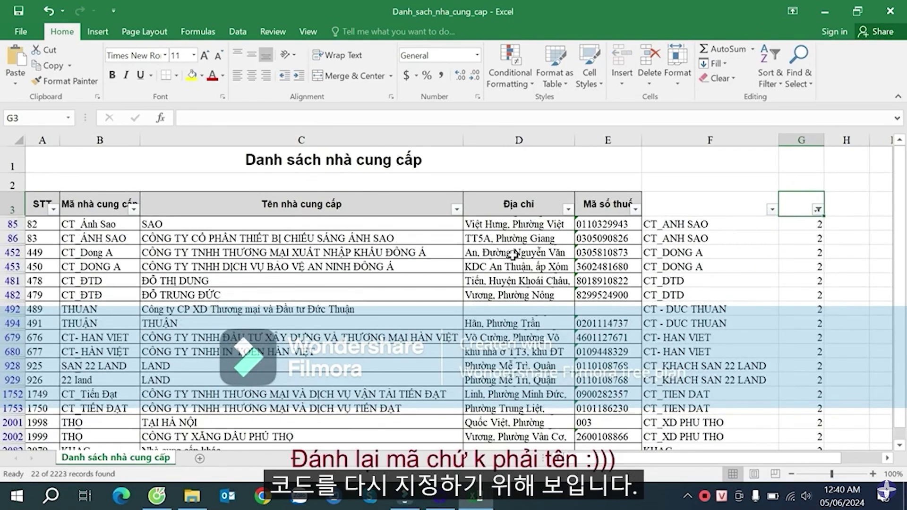
- Widen column C for full supplier names and review the duplicate CT_ANH SAO codes
left_click(215, 218)
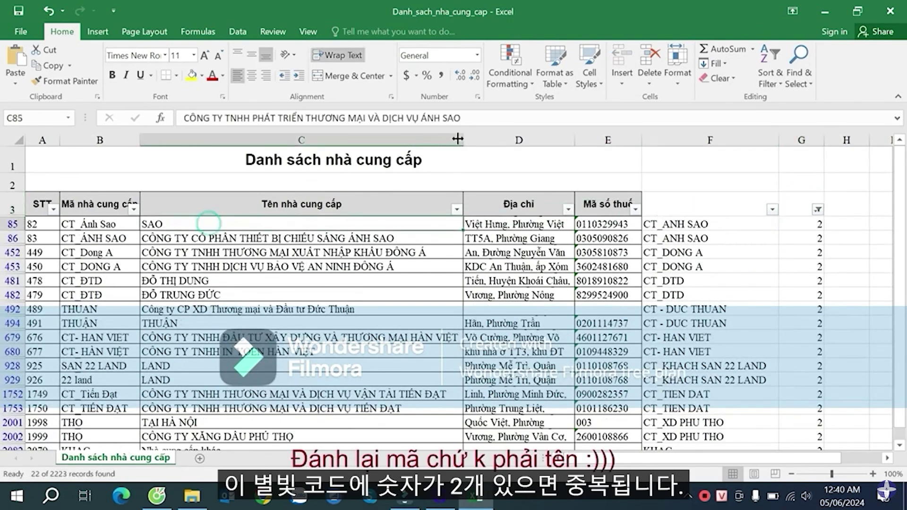
left_click_drag(463, 140, 498, 136)
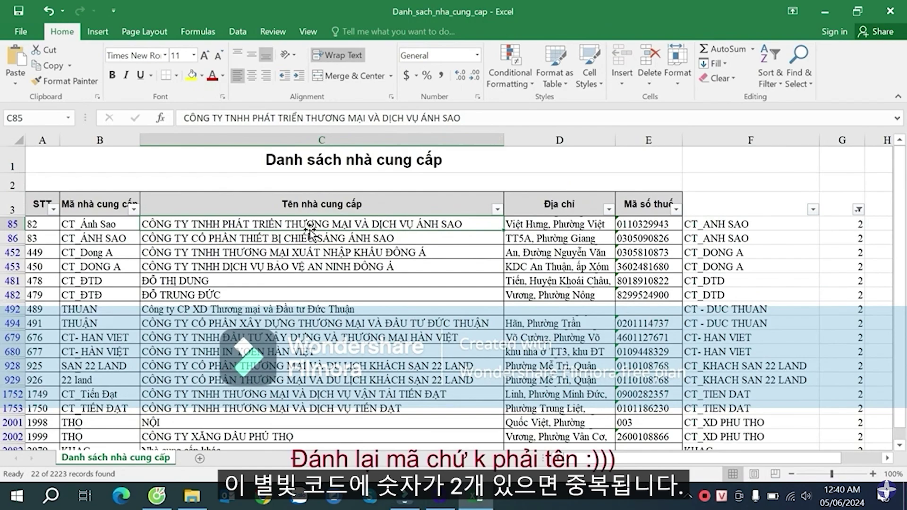
left_click(116, 227)
left_click(117, 236)
left_click(726, 230)
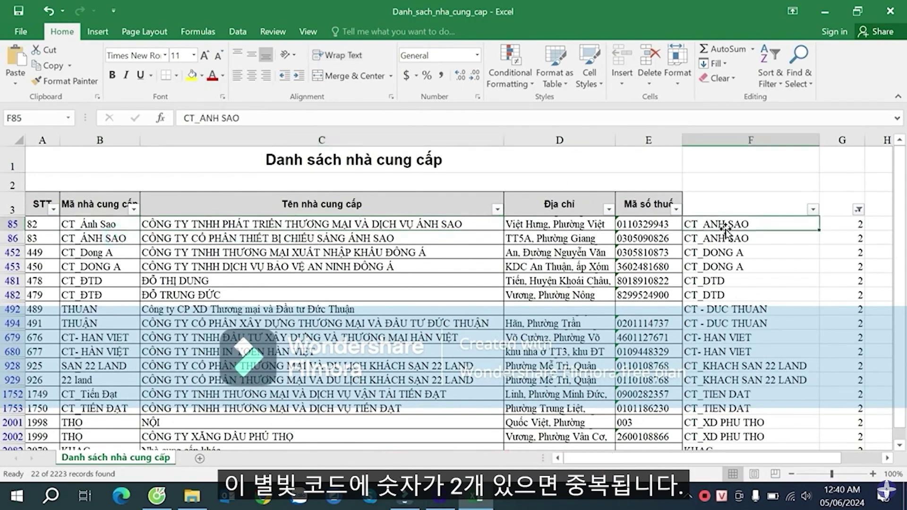
left_click(728, 238)
scroll(736, 233, "down", 4)
scroll(755, 232, "up", 4)
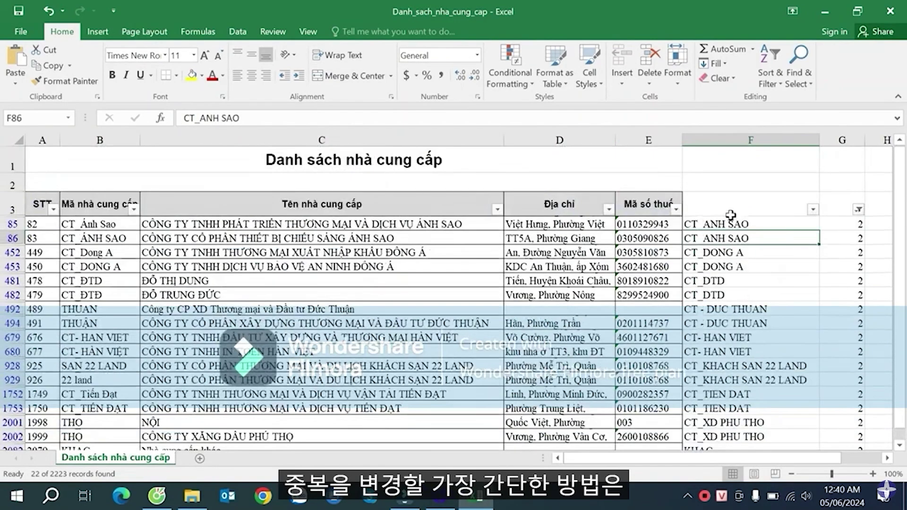
scroll(730, 218, "down", 2)
scroll(694, 264, "up", 2)
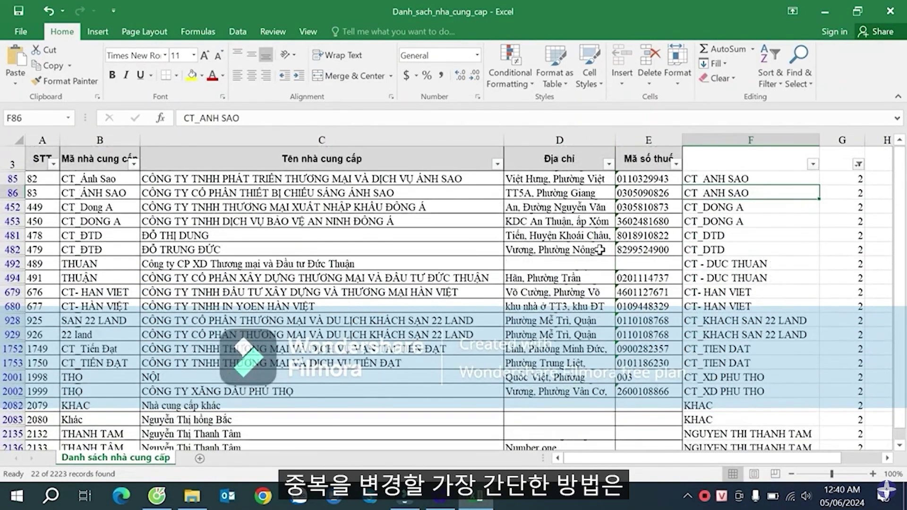
scroll(283, 219, "up", 1)
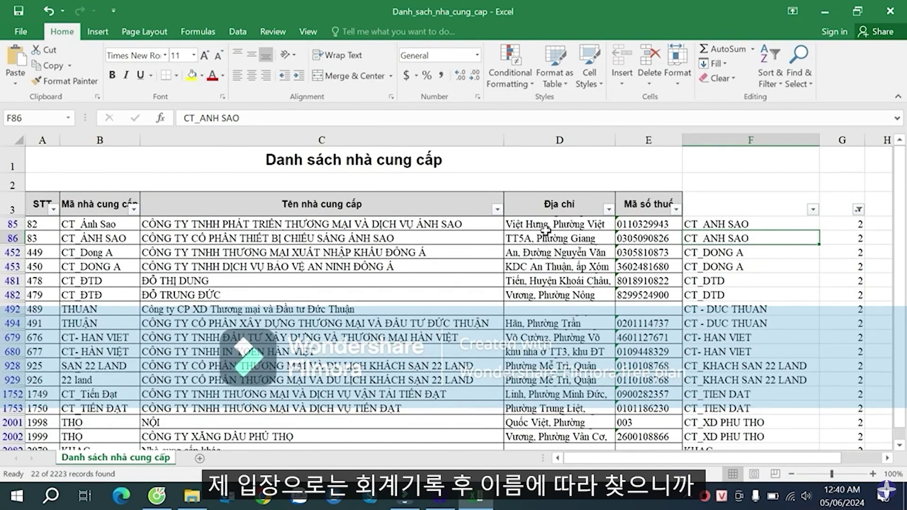
- Rename duplicate codes to CT_ANH SAO_1, CT_DONG A_1 and CT_DTD_1
left_click(385, 225)
left_click(388, 239)
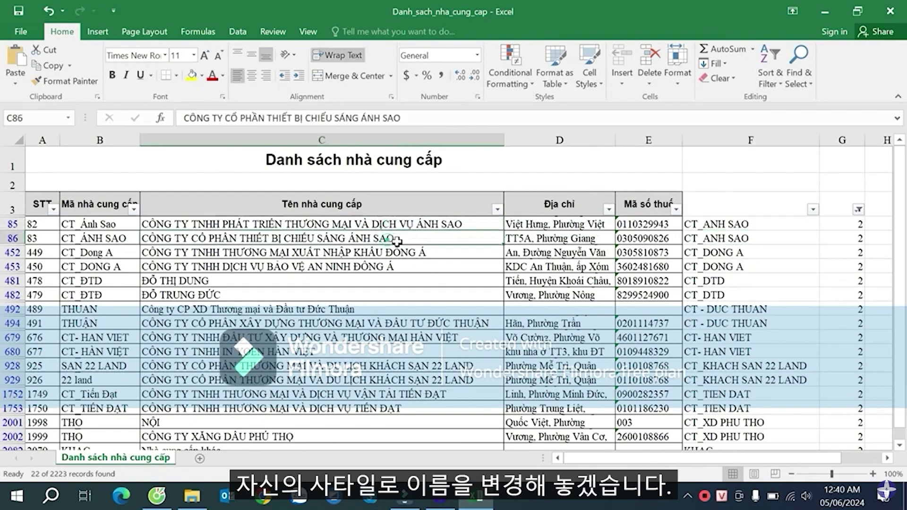
double_click(752, 240)
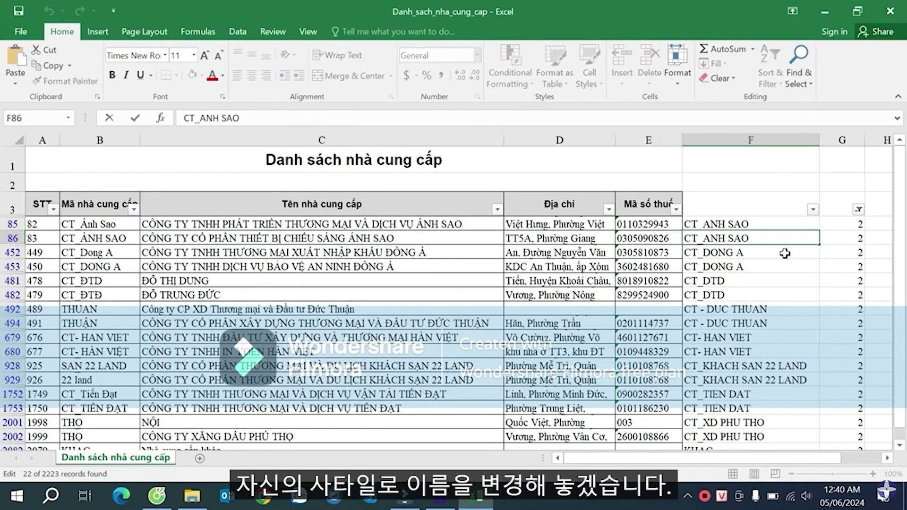
key("Return")
key("Return")
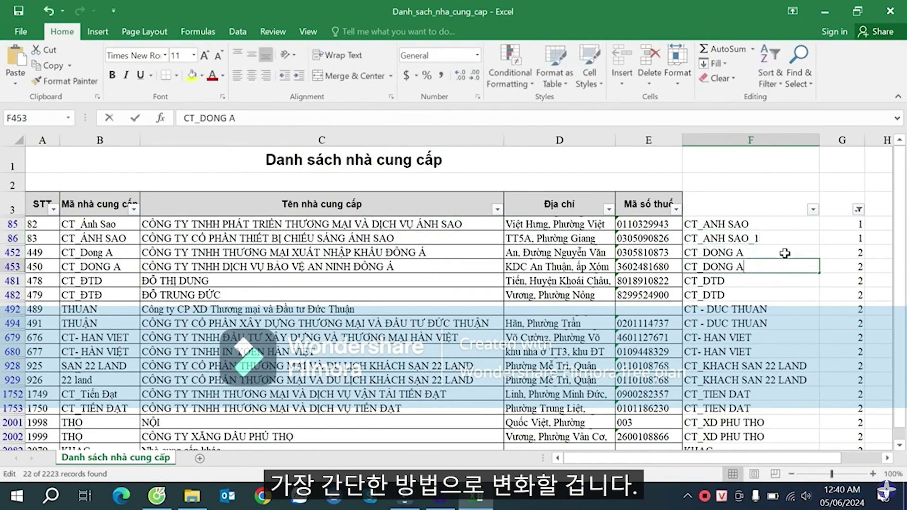
type("_1")
key("Return")
key("Return")
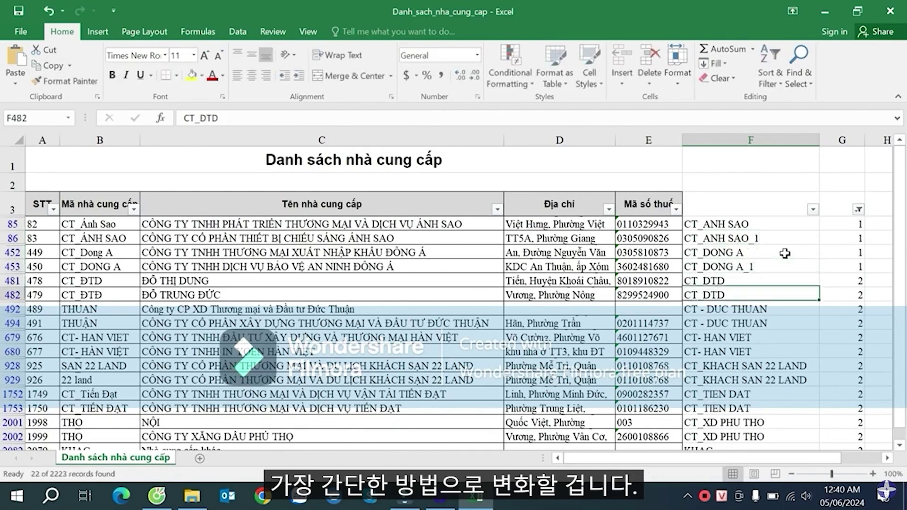
key("F2")
type("_1")
key("Return")
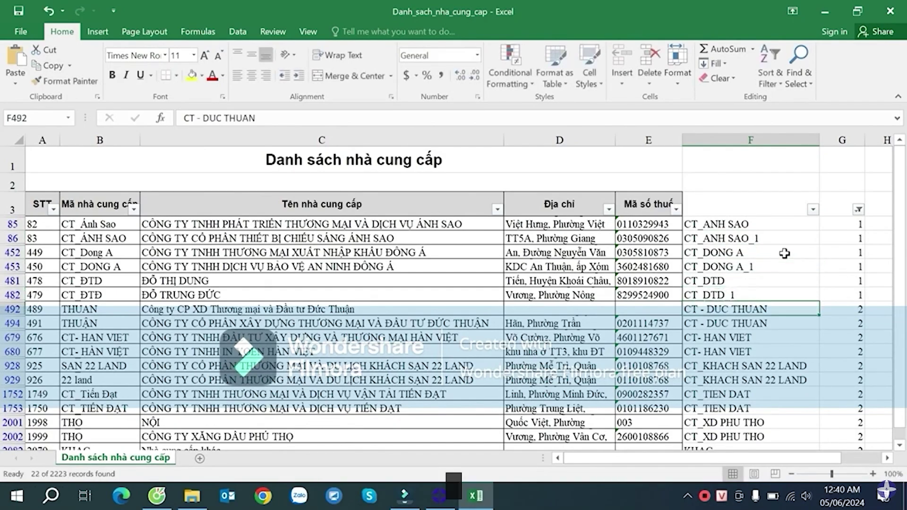
- Add _1 to CT - DUC THUAN, CT- HAN VIET, CT_KHACH SAN 22 LAND and CT_TIEN DAT duplicates
key("Return")
key("F2")
type("_")
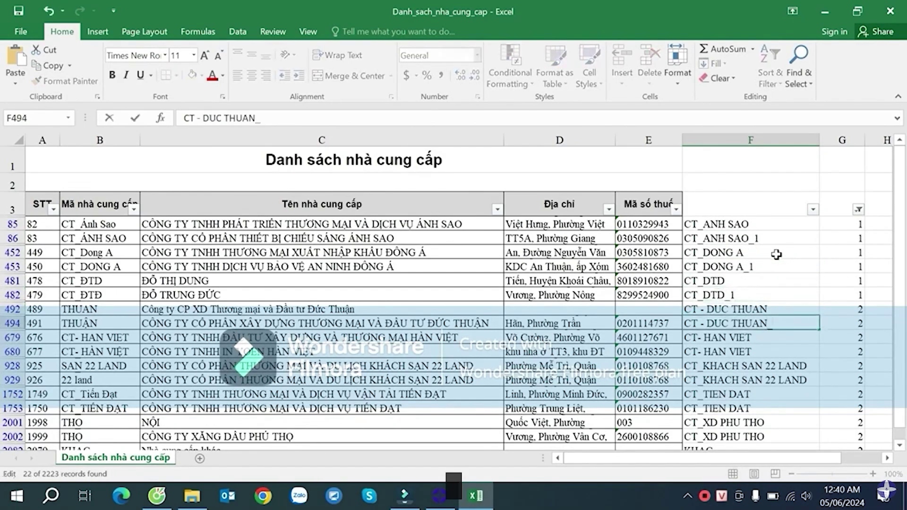
type("1")
key("Return")
key("Return")
key("F2")
type("_")
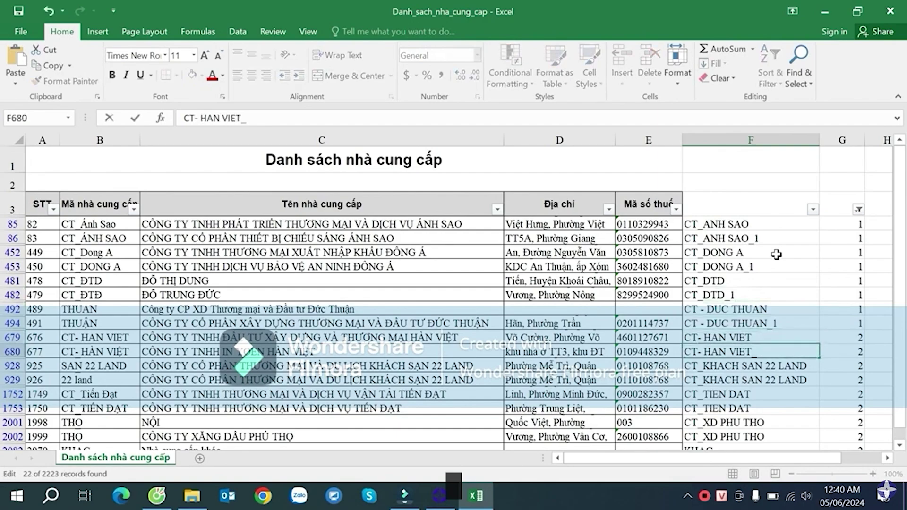
type("1")
key("Return")
key("Return")
key("F2")
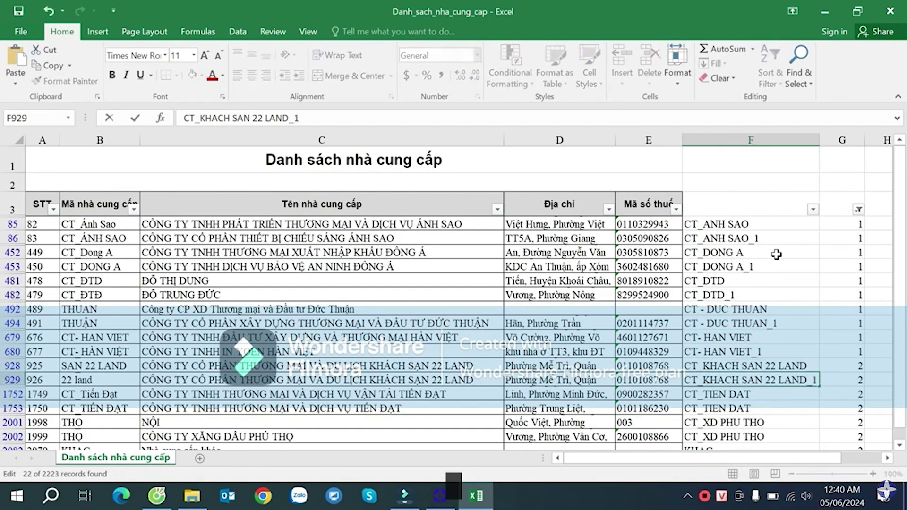
key("Return")
key("Return")
key("F2")
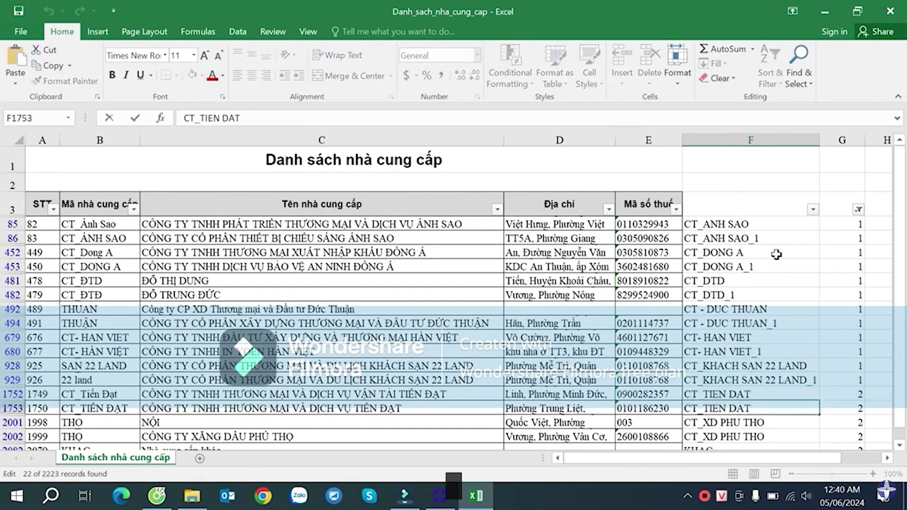
type("_1")
key("Return")
key("Return")
key("F2")
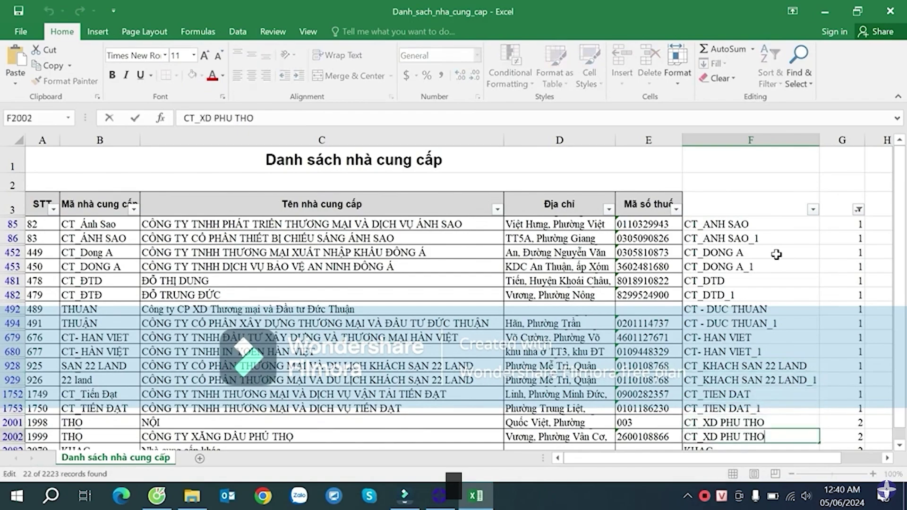
key("Return")
key("Return")
- Append _1 to the second KHAC code and the two remaining duplicate individual-name codes
scroll(776, 254, "down", 2)
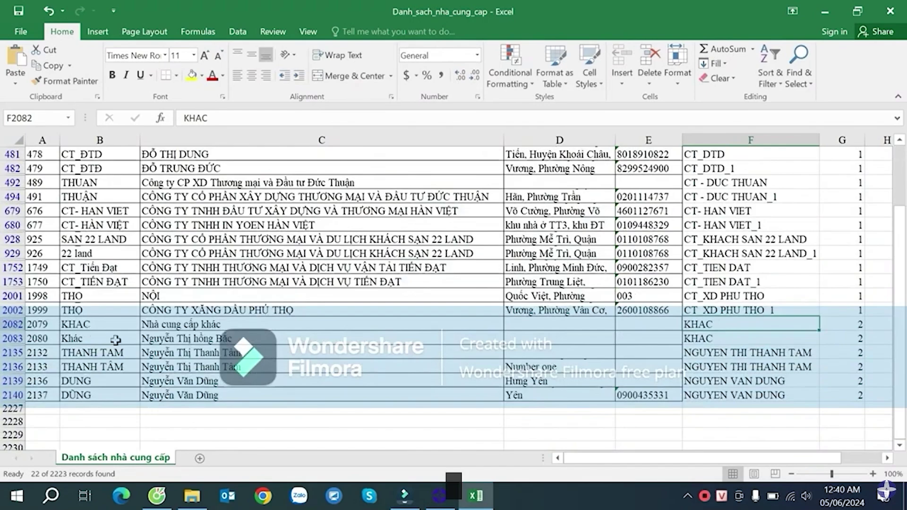
left_click(728, 338)
key("F2")
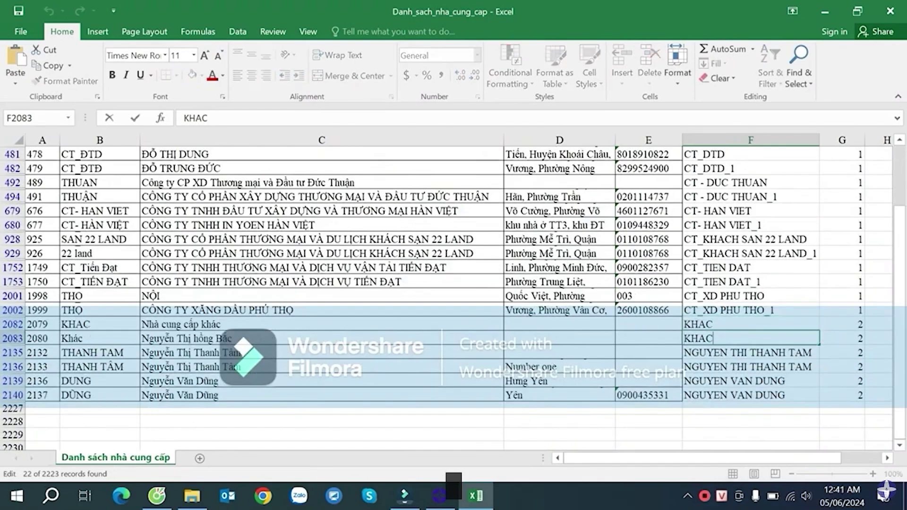
type("_1")
key("Return")
key("Return")
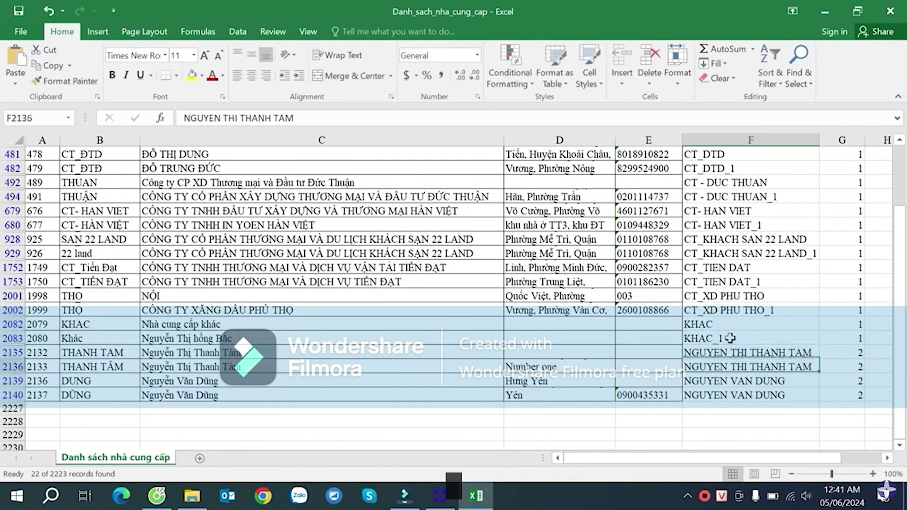
key("F2")
type("_1")
key("Return")
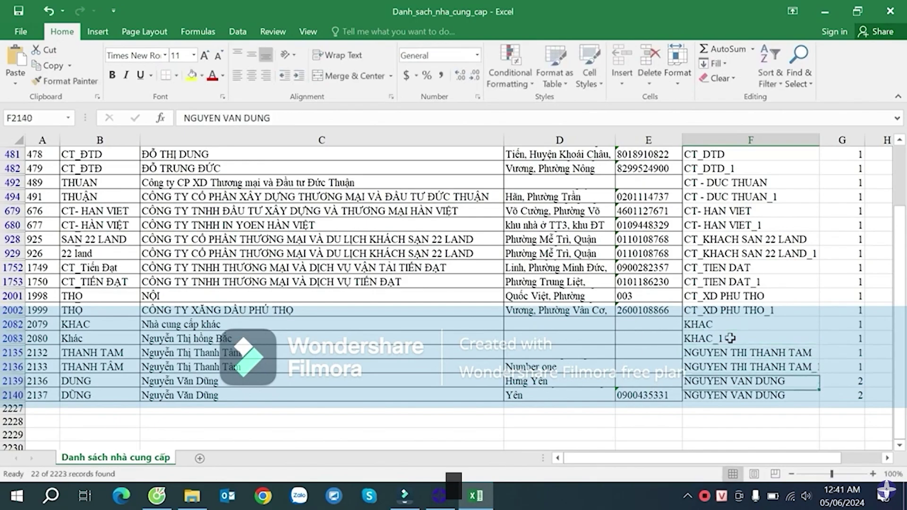
key("Return")
key("F2")
type("_1")
key("Return")
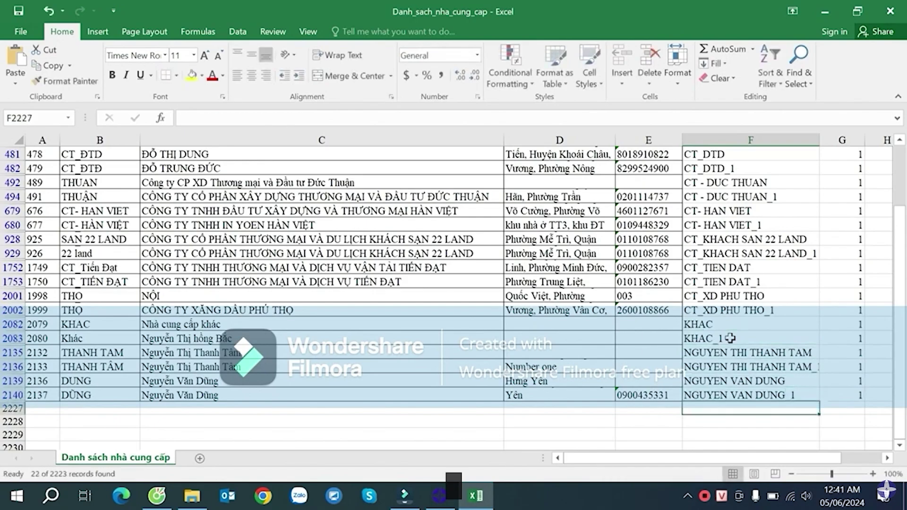
- Widen column F and check the updated duplicate counts in column G
left_click(782, 271)
scroll(794, 258, "up", 2)
left_click_drag(818, 143, 827, 143)
left_click(866, 277)
scroll(868, 255, "down", 1)
scroll(869, 236, "up", 2)
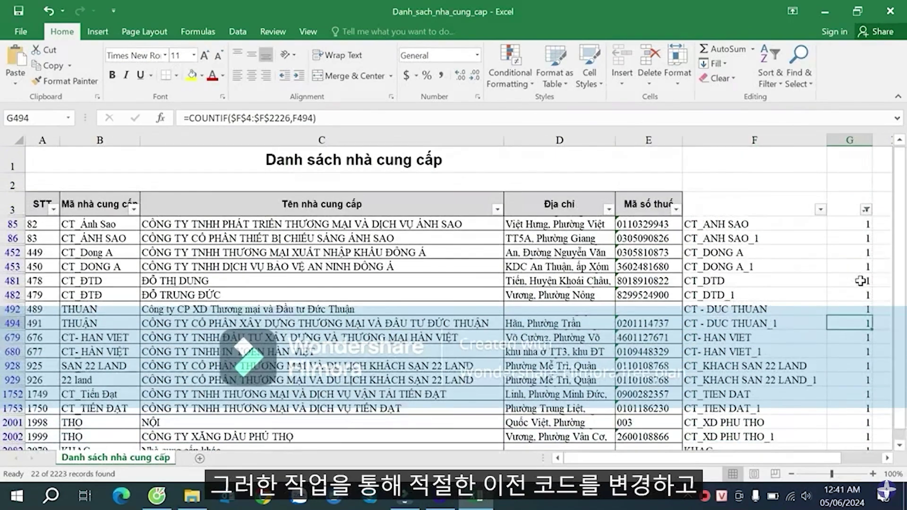
- Clear column G's filter and review the full list of cleaned supplier codes
left_click(865, 209)
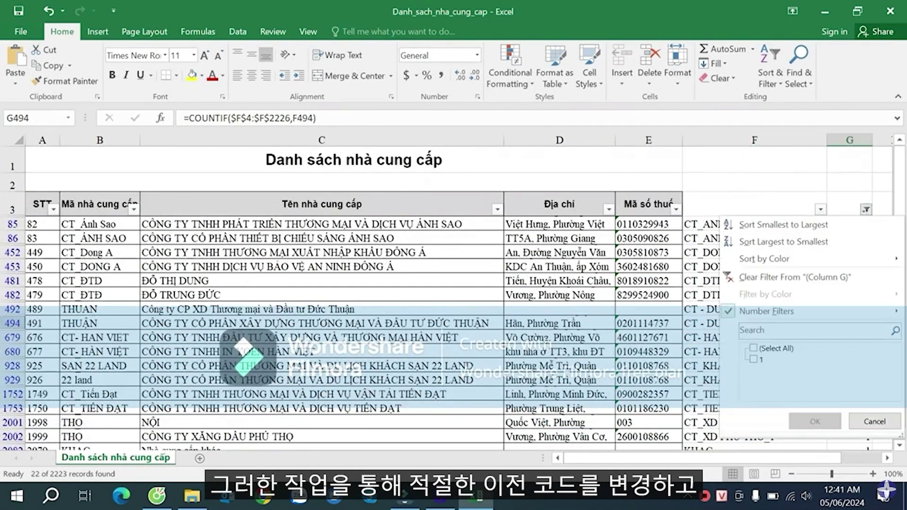
left_click(814, 421)
left_click(743, 233)
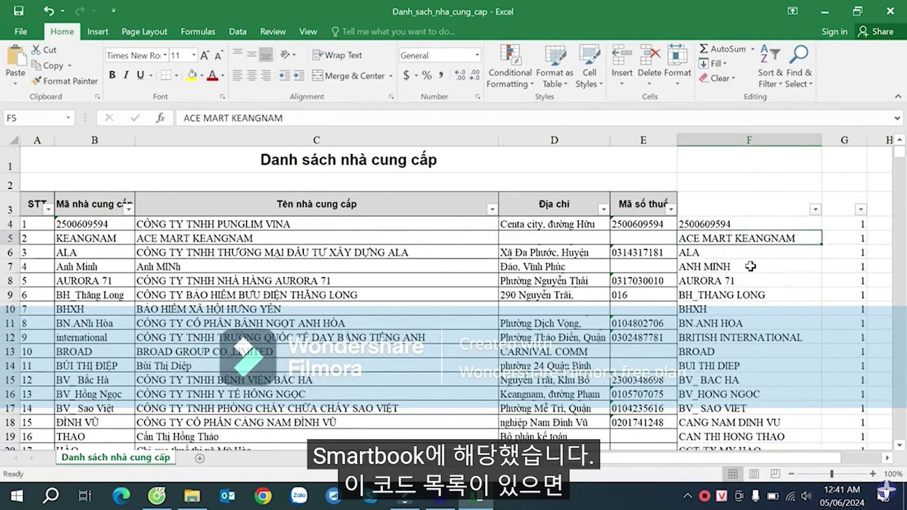
scroll(751, 275, "down", 3)
scroll(751, 275, "up", 4)
left_click(722, 226)
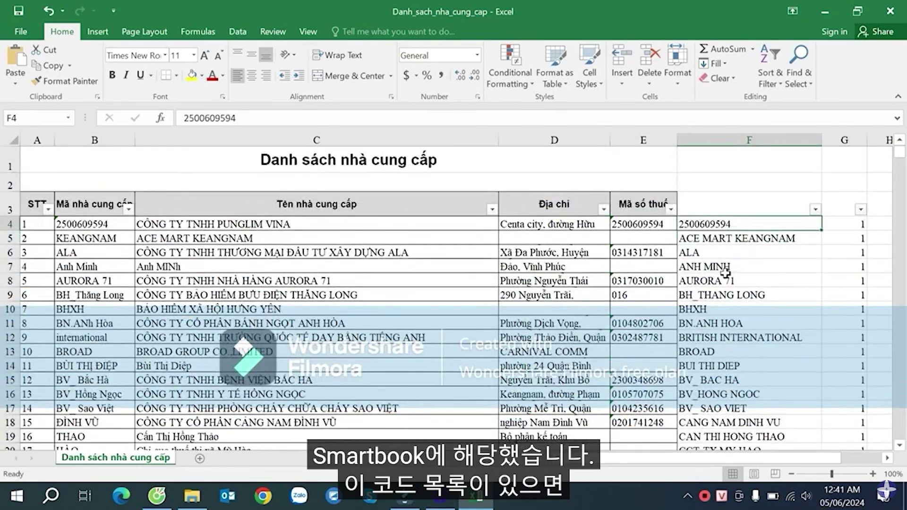
left_click(713, 279)
left_click(712, 212)
left_click(713, 266)
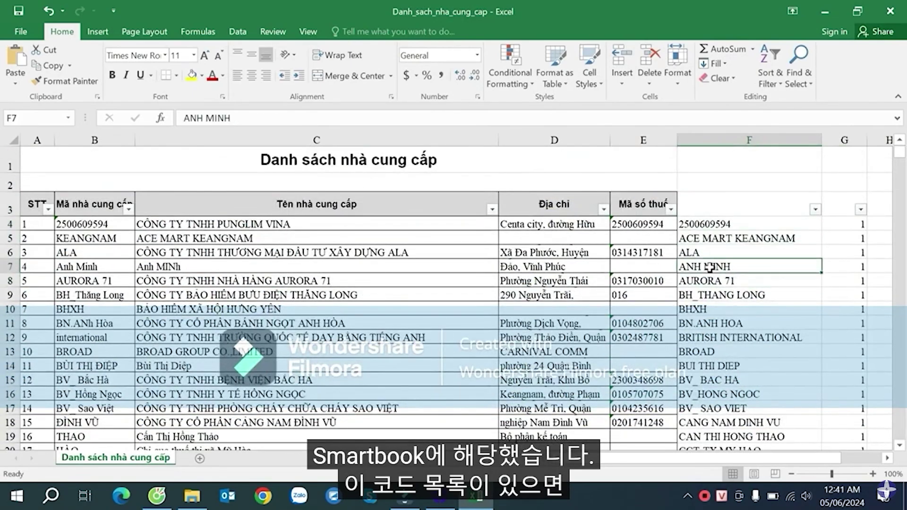
left_click(717, 228)
left_click_drag(717, 267, 718, 278)
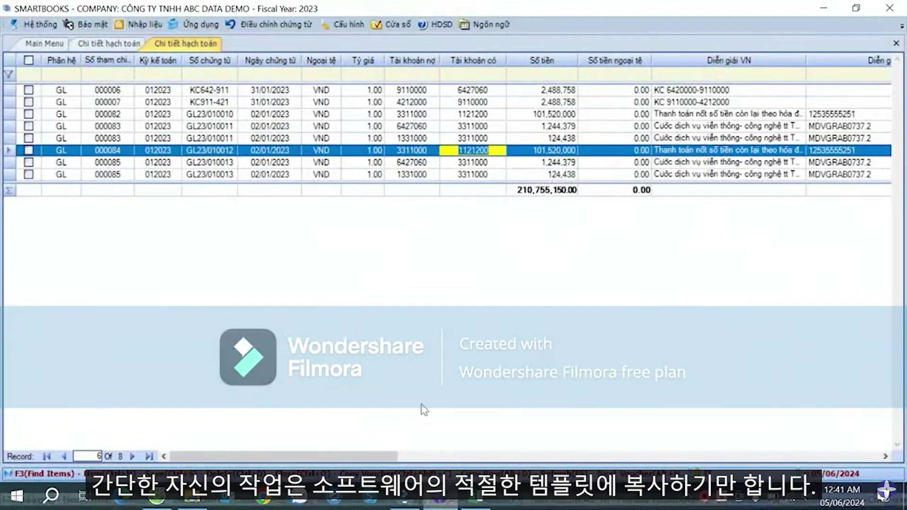
- Export the Danh mục nhà cung cấp template from Kế toán phải trả to Desktop as List_import_Vendor
left_click(39, 45)
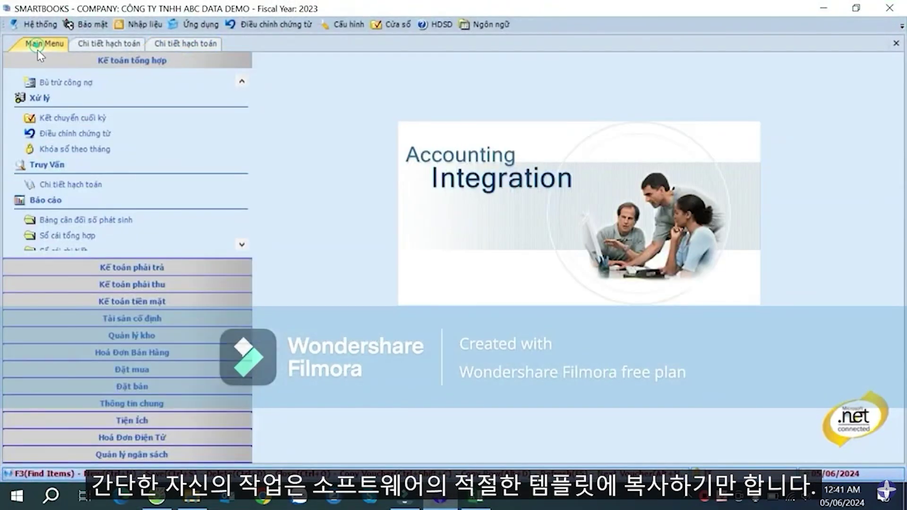
left_click(134, 266)
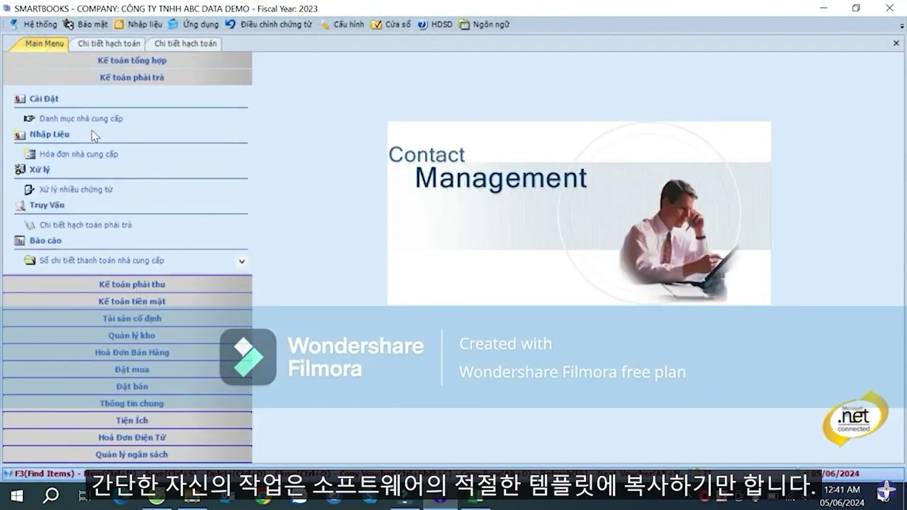
left_click(92, 124)
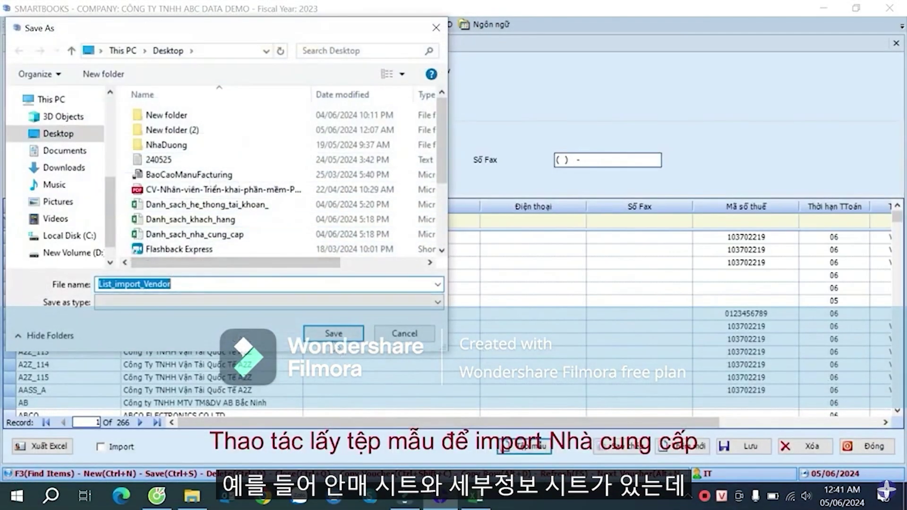
left_click(333, 333)
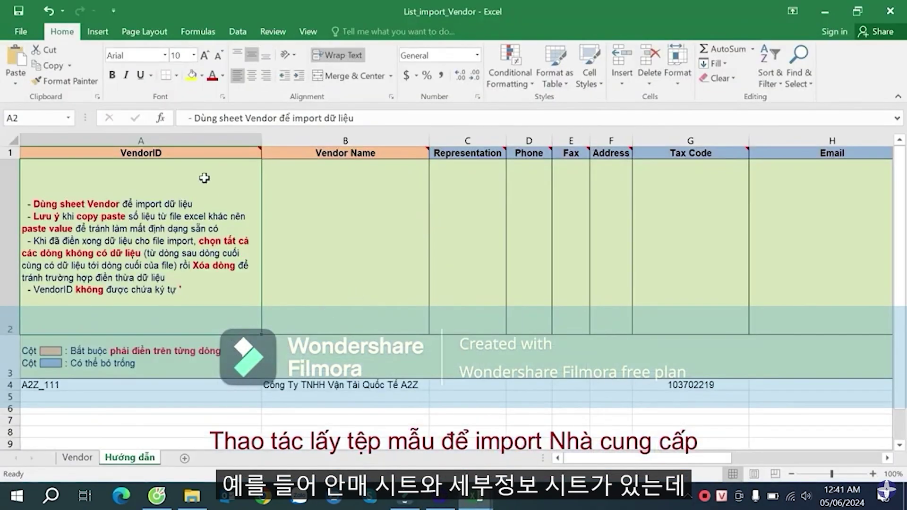
- Switch to the Vendor sheet and read the Tax Code and Address header notes
left_click(87, 462)
mouse_move(46, 153)
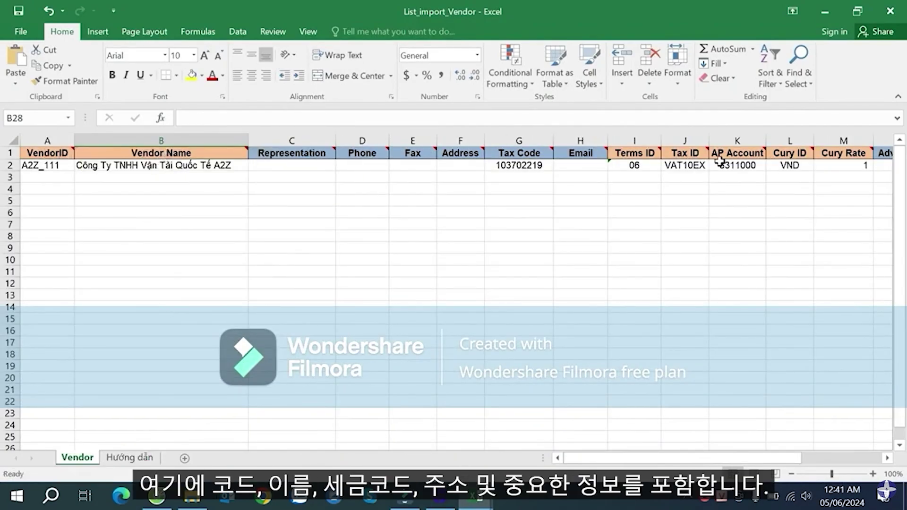
left_click(519, 152)
left_click(458, 152)
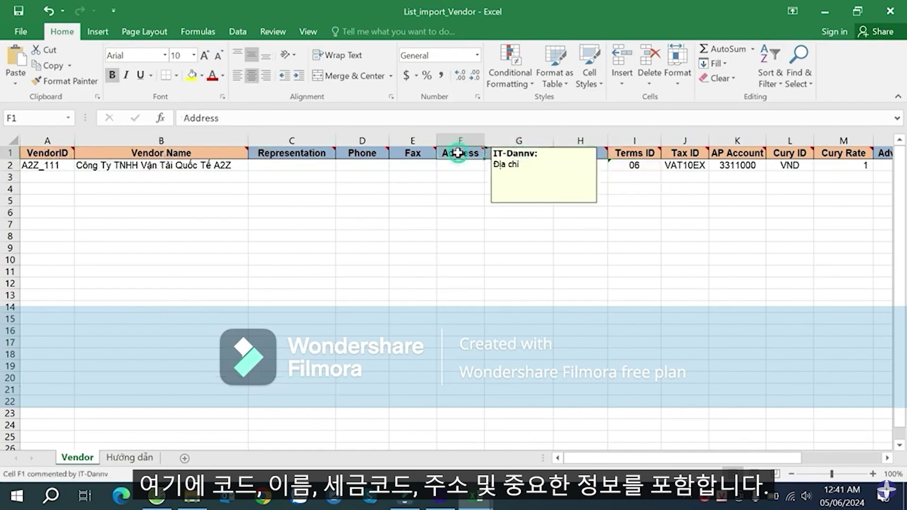
left_click_drag(634, 152, 848, 181)
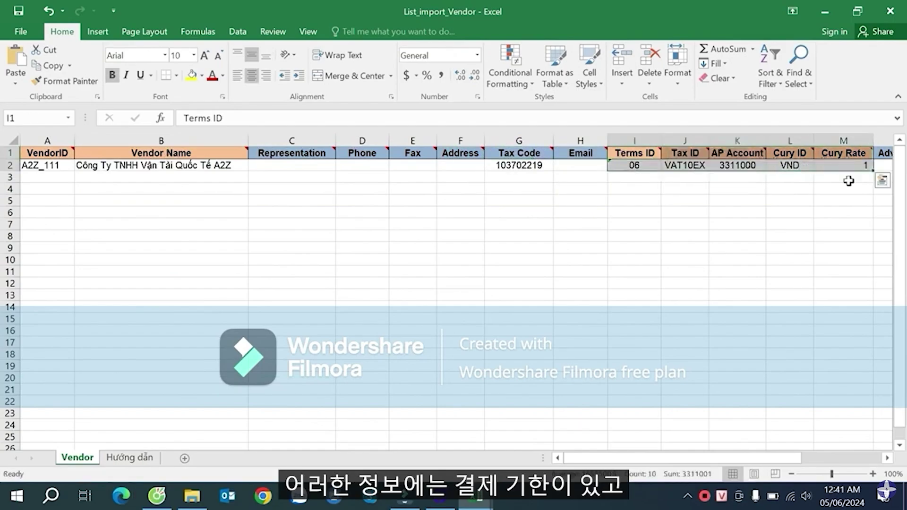
left_click(841, 200)
- Inspect sample values Terms ID 06, Tax ID VAT10EX and AP Account 3311000
left_click(887, 458)
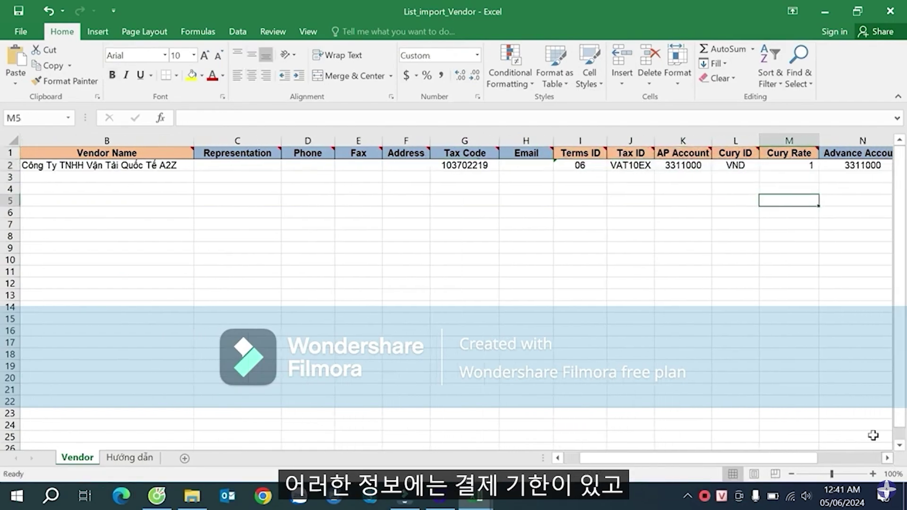
left_click(588, 167)
left_click(631, 166)
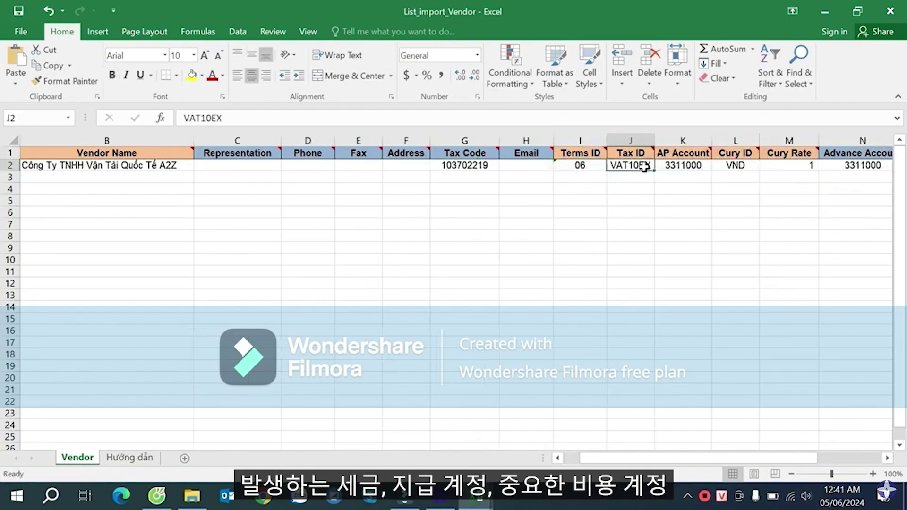
left_click(681, 163)
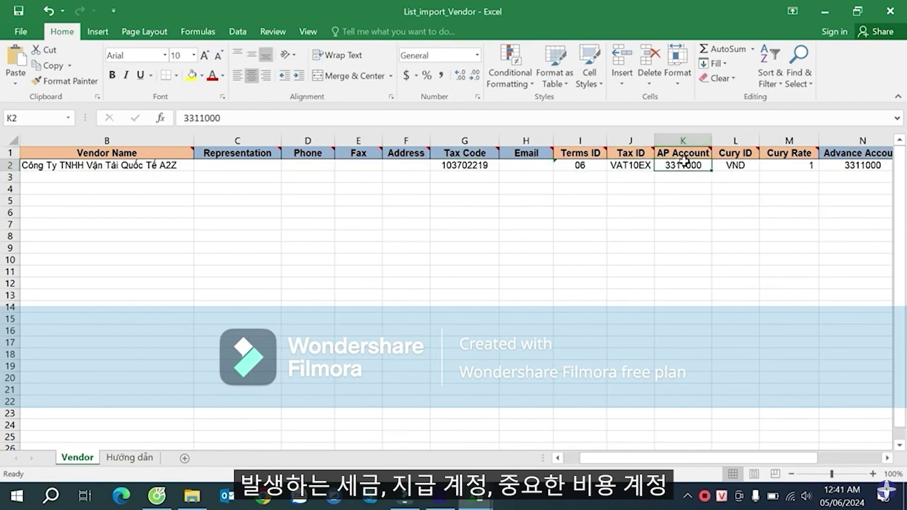
left_click(681, 152)
left_click(683, 165)
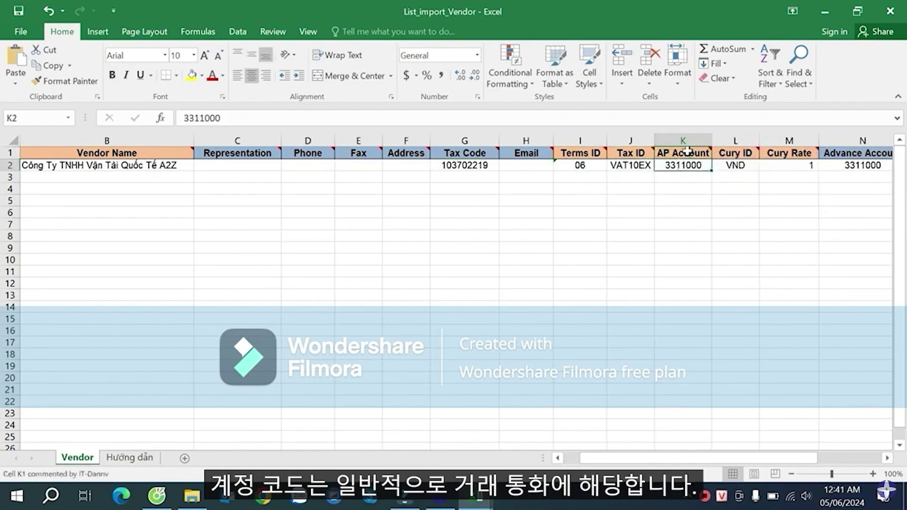
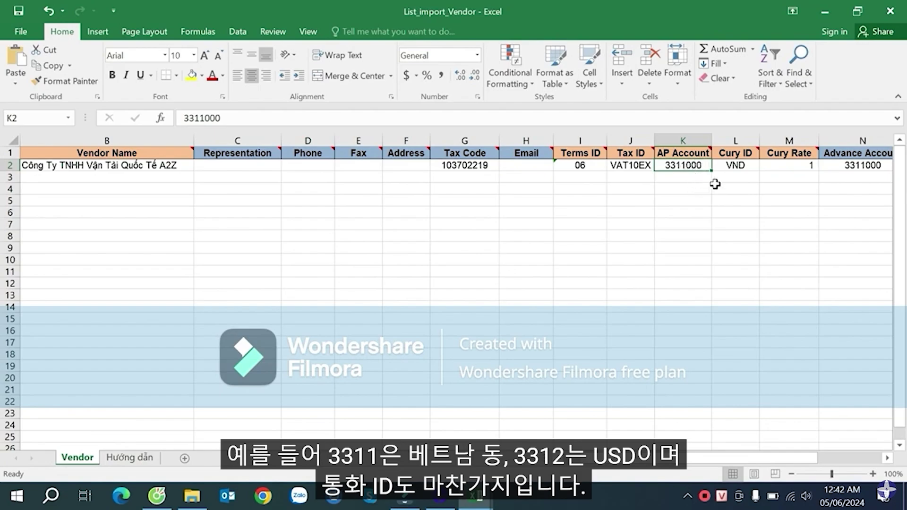
- Verify currency VND, rate 1 and Advance Account 3311000 against AP Account, then bring up Danh_sach_nha_cung_cap
left_click(740, 168)
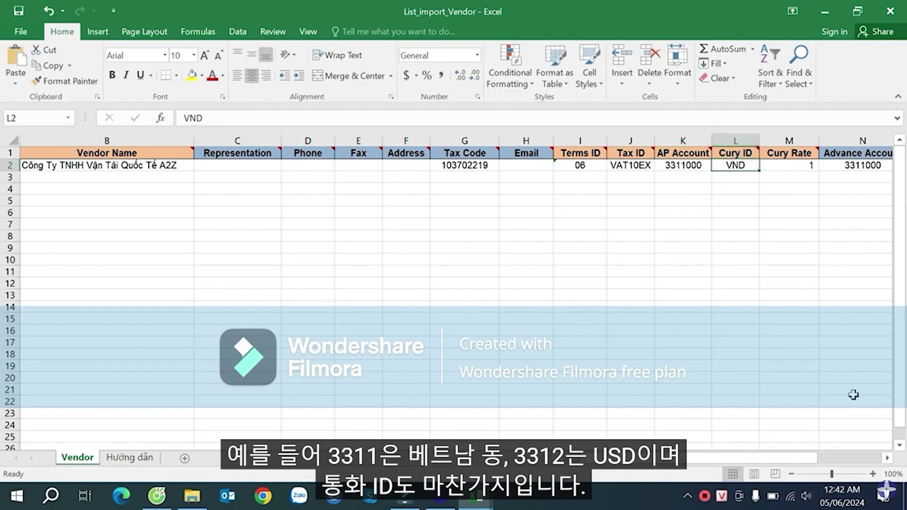
scroll(877, 459, "right", 2)
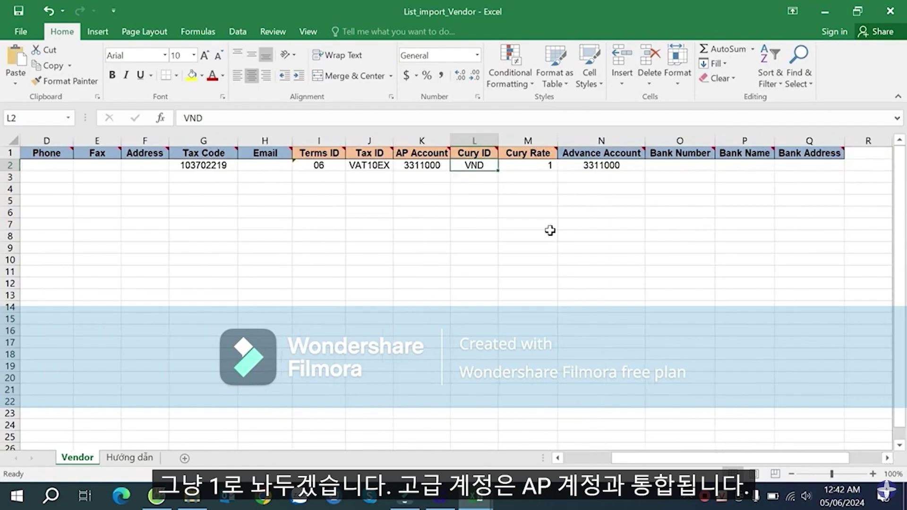
left_click(524, 165)
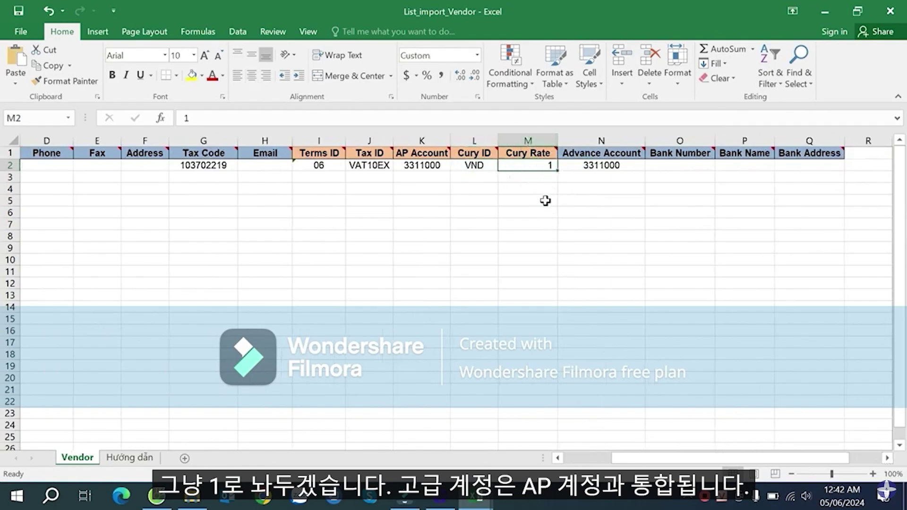
left_click(591, 168)
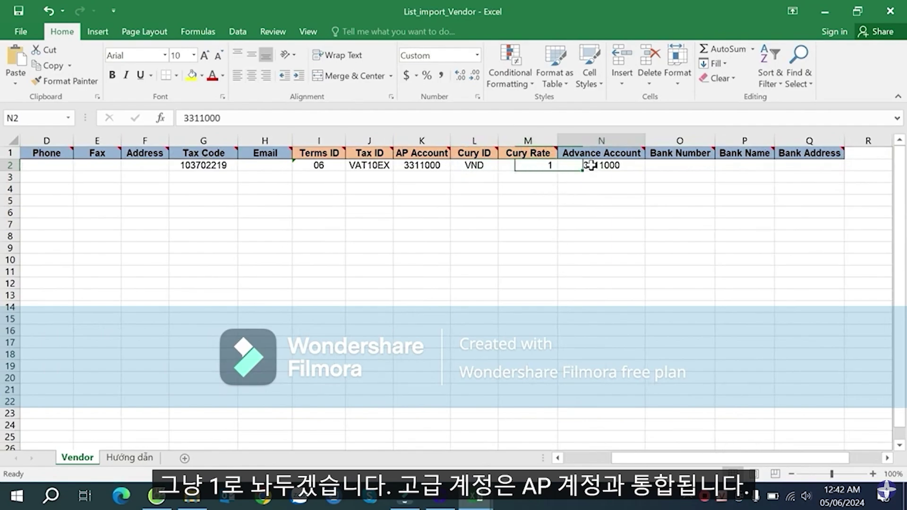
left_click(421, 175)
left_click(589, 166)
left_click(420, 166)
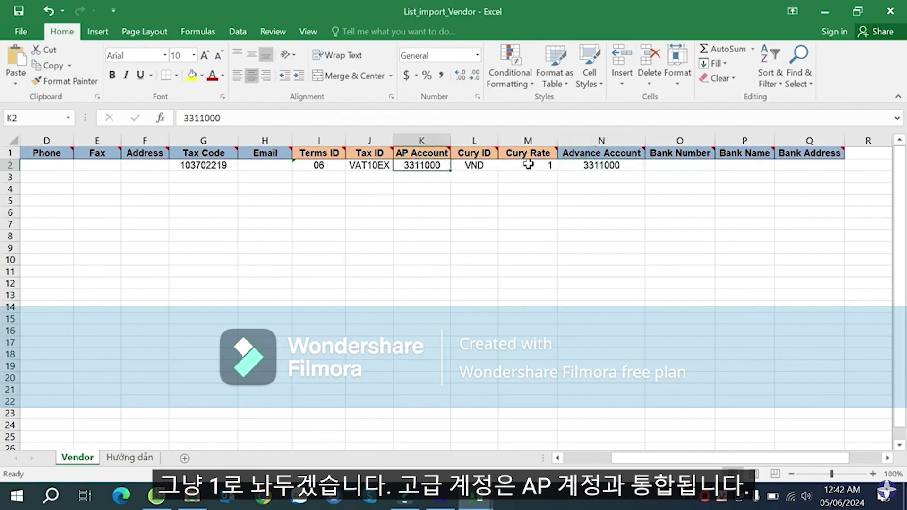
left_click(590, 165)
left_click_drag(619, 446, 569, 456)
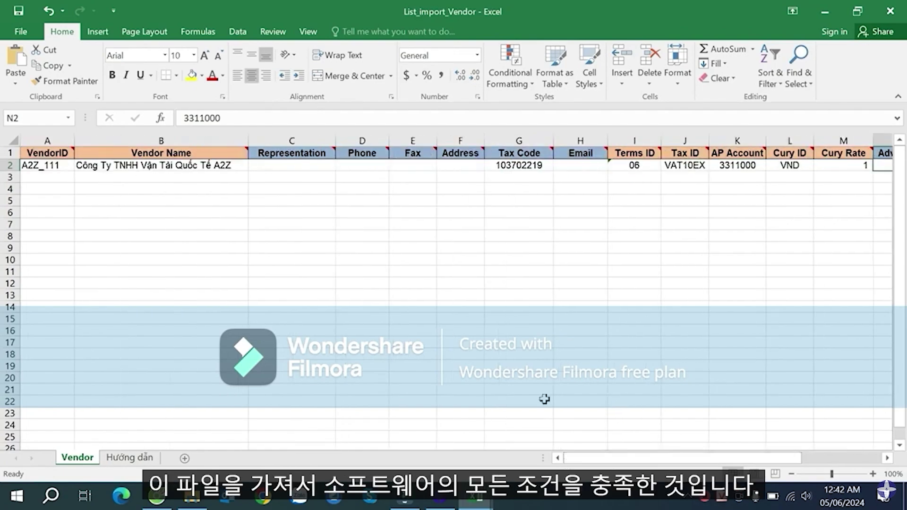
left_click(477, 497)
- Review the supplier list's name, address, tax code and column F code columns, e.g. ACE MART KEANGNAM
left_click(399, 435)
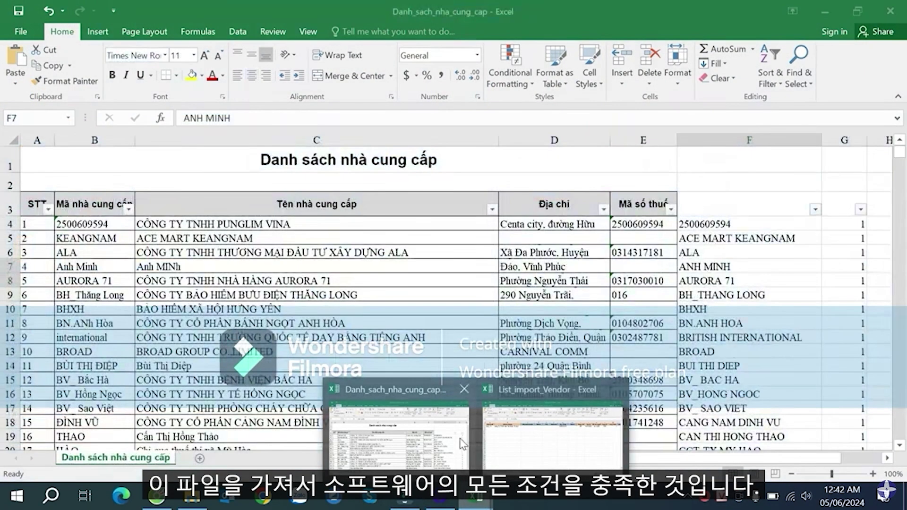
left_click(713, 223)
scroll(735, 344, "down", 5)
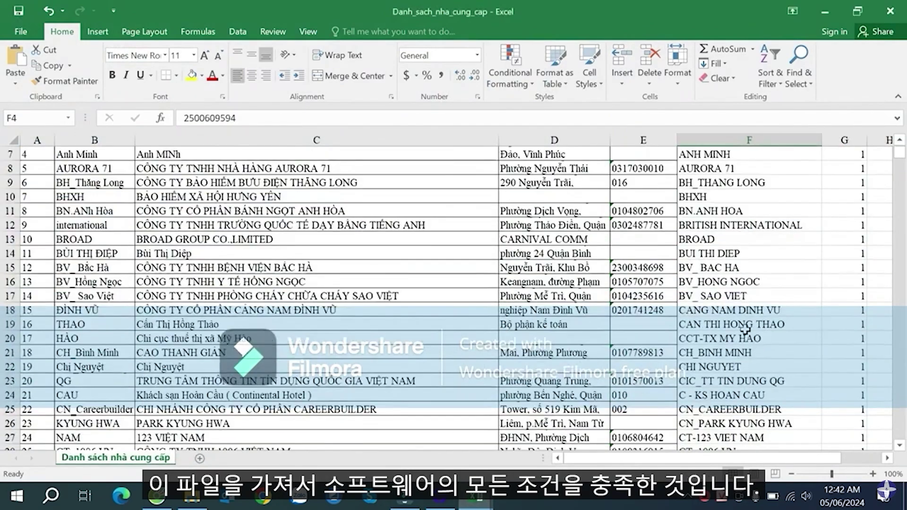
scroll(751, 330, "up", 5)
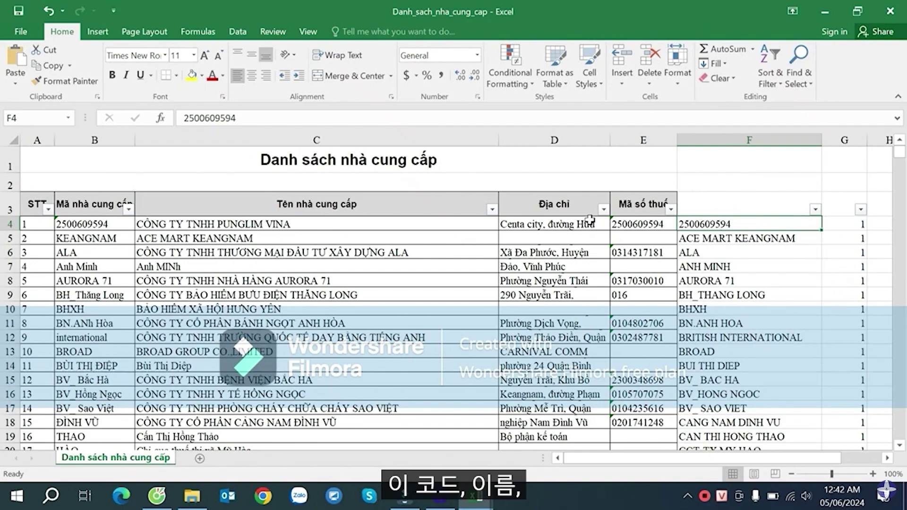
left_click(427, 221)
left_click(548, 223)
left_click(666, 224)
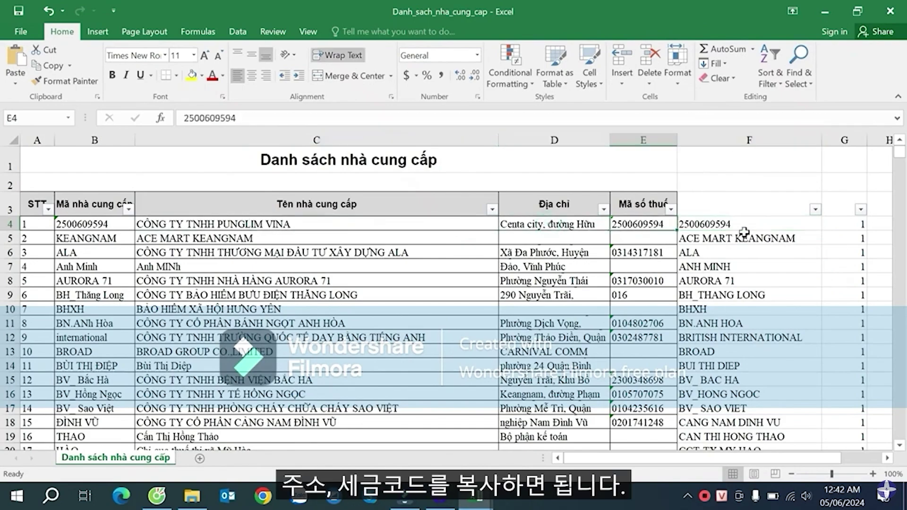
left_click(744, 234)
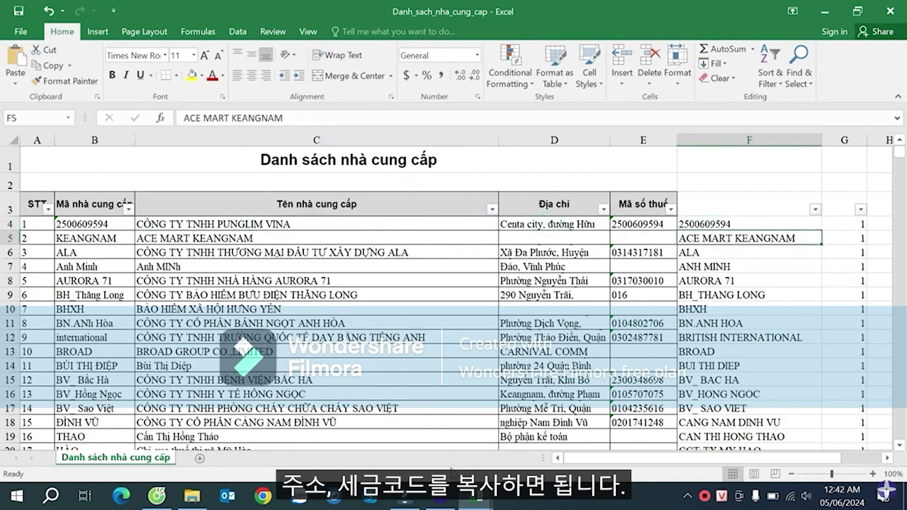
- Check the vendor's Tax Code cell, then compare supplier codes ALA and BH_THANG LONG in column F
left_click(826, 17)
left_click(525, 168)
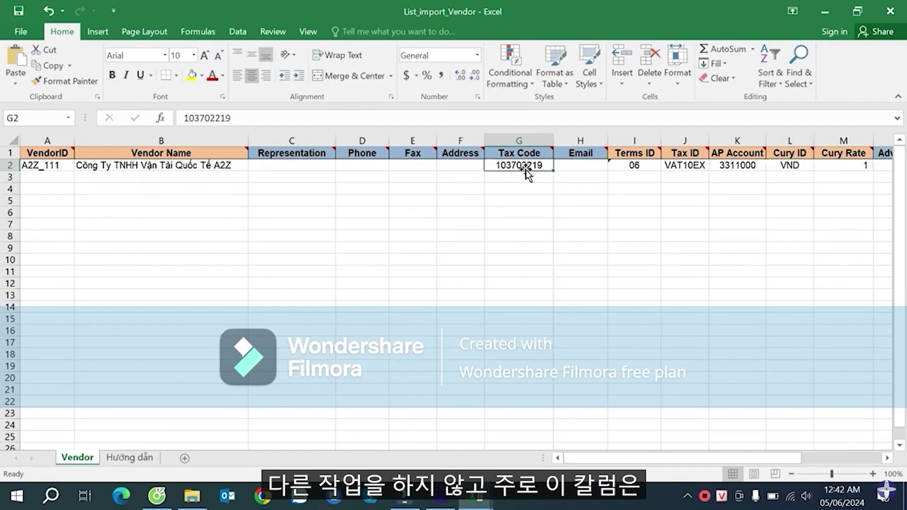
left_click(255, 188)
mouse_move(562, 454)
left_click(429, 454)
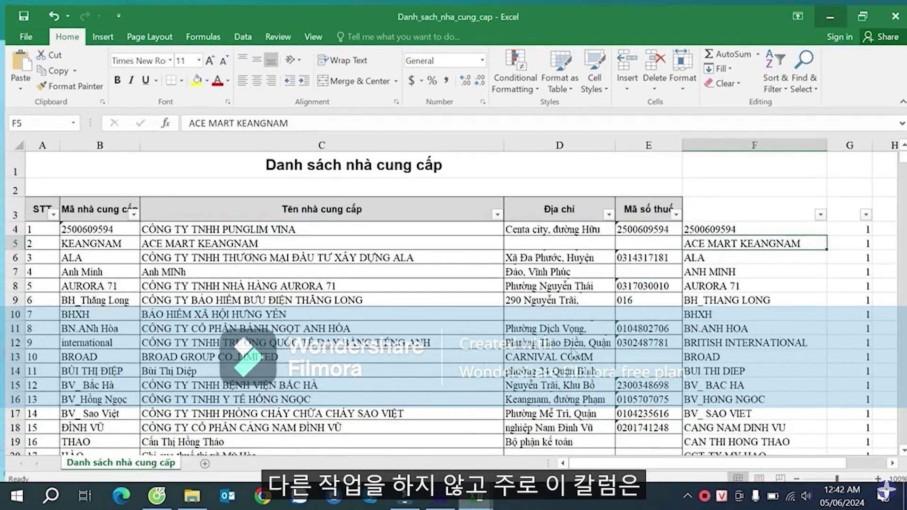
left_click(749, 252)
left_click(749, 296)
left_click(750, 250)
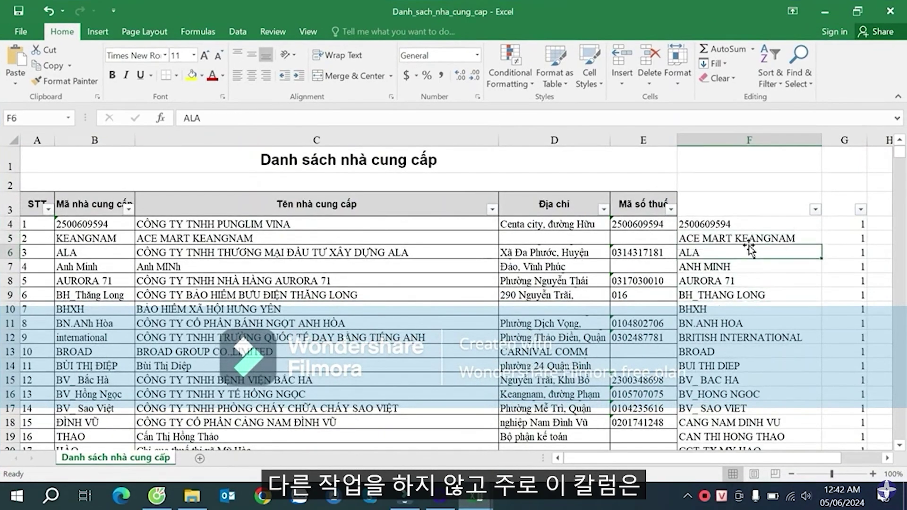
left_click(738, 219)
- Compare original codes in B4:B7 with cleaned codes in F4:F7, then save and close the supplier list
left_click_drag(97, 224, 95, 281)
left_click_drag(714, 226, 729, 294)
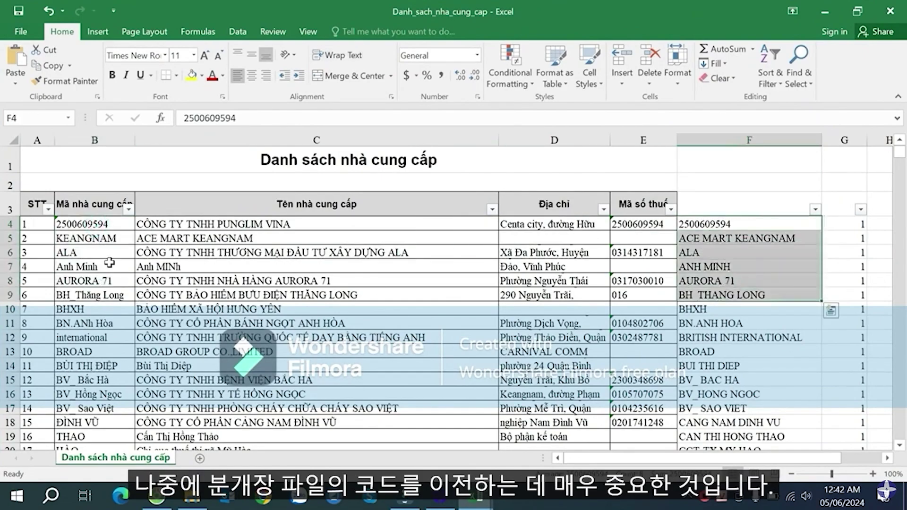
left_click_drag(102, 224, 107, 266)
left_click_drag(729, 224, 722, 267)
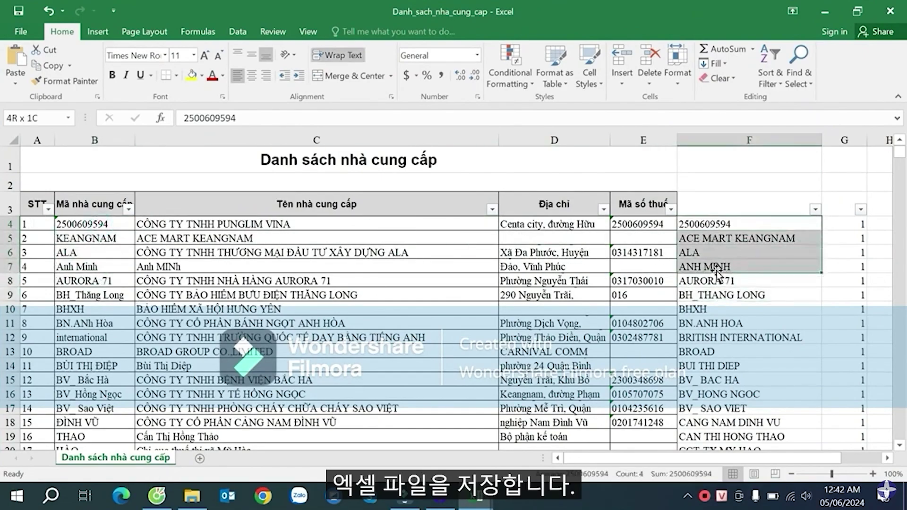
left_click(642, 267)
left_click(890, 11)
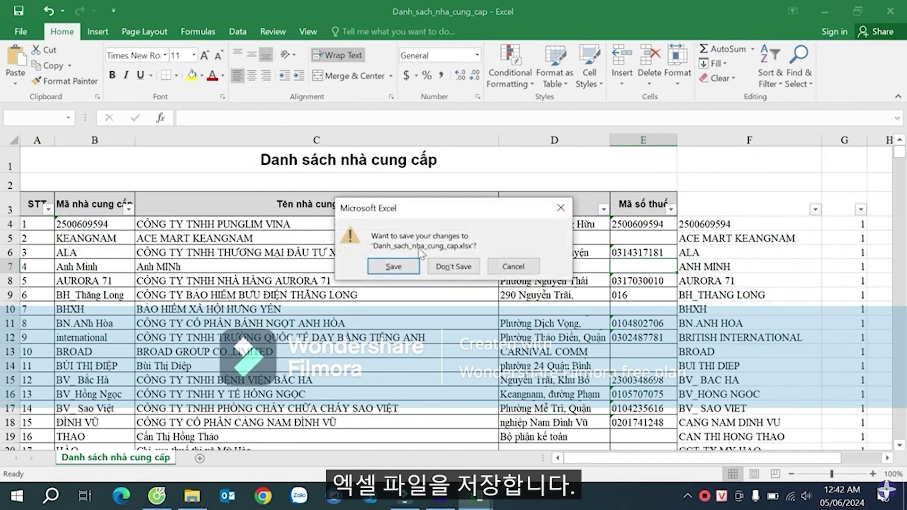
left_click(386, 263)
- Close List_import_Vendor and open the Danh_sach_khach_hang customer list from the desktop
left_click(667, 236)
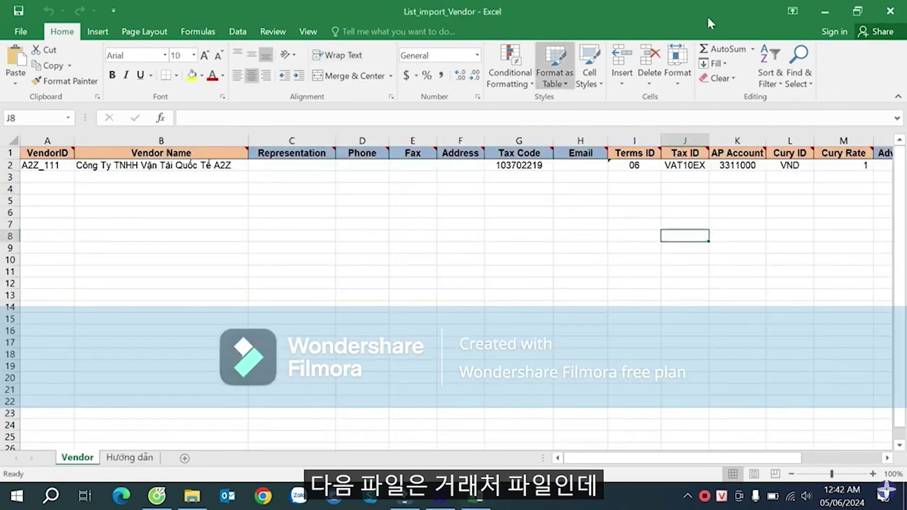
left_click(889, 10)
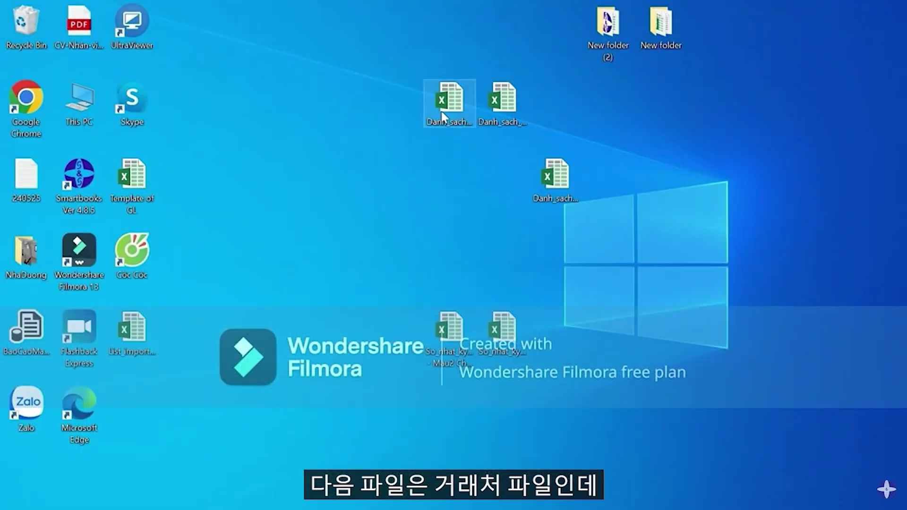
left_click(444, 116)
left_click(498, 121)
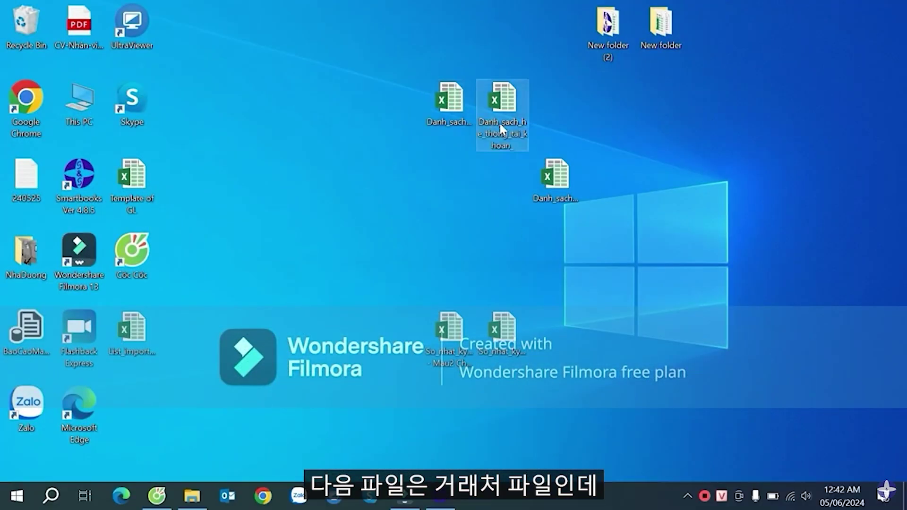
left_click(547, 175)
left_click_drag(515, 184, 452, 167)
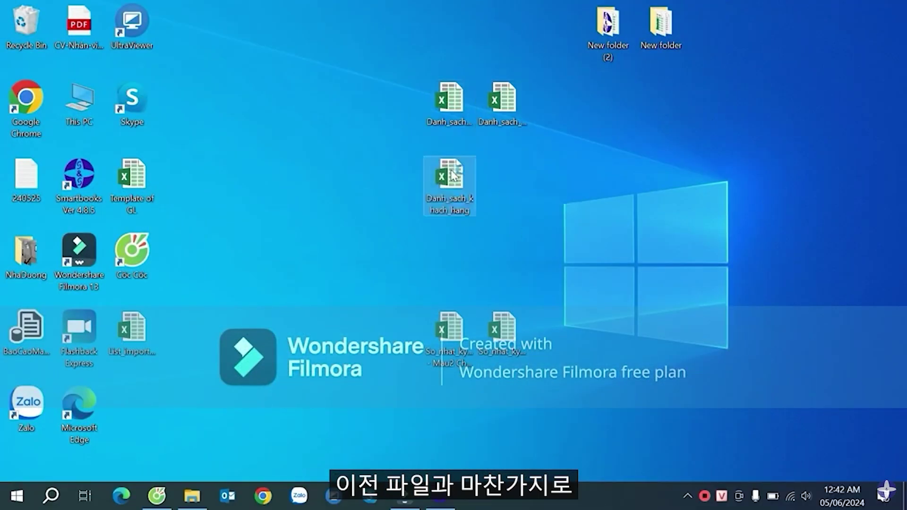
double_click(453, 175)
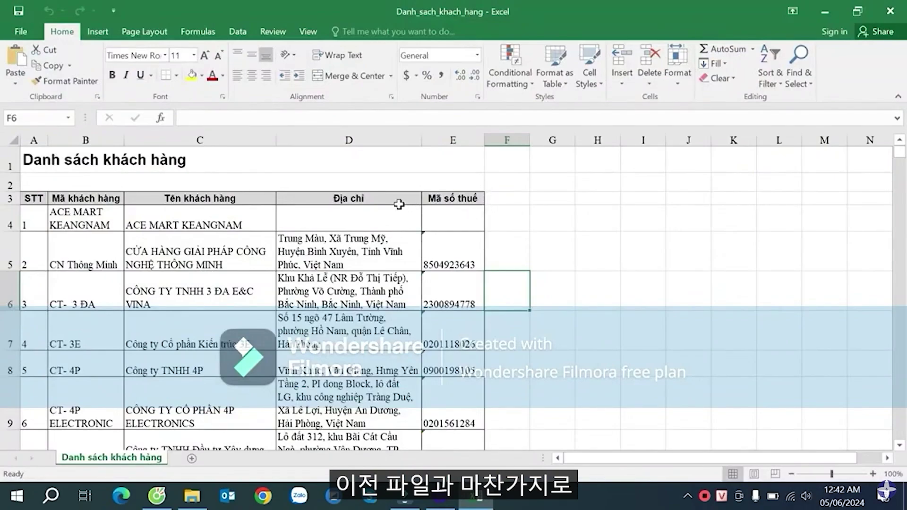
- Set all customer rows to height 15 and widen column C to about 44
left_click(24, 213)
key("ctrl+shift+Down")
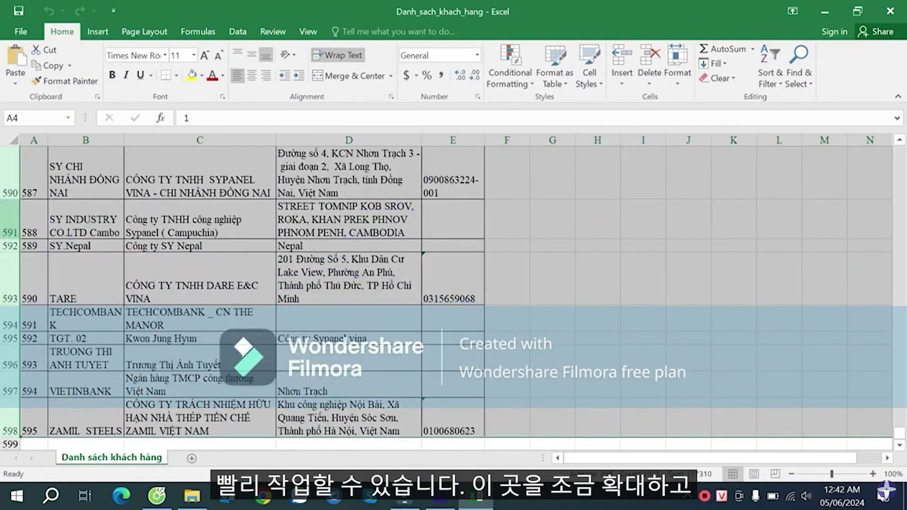
right_click(19, 216)
left_click(56, 382)
type("15")
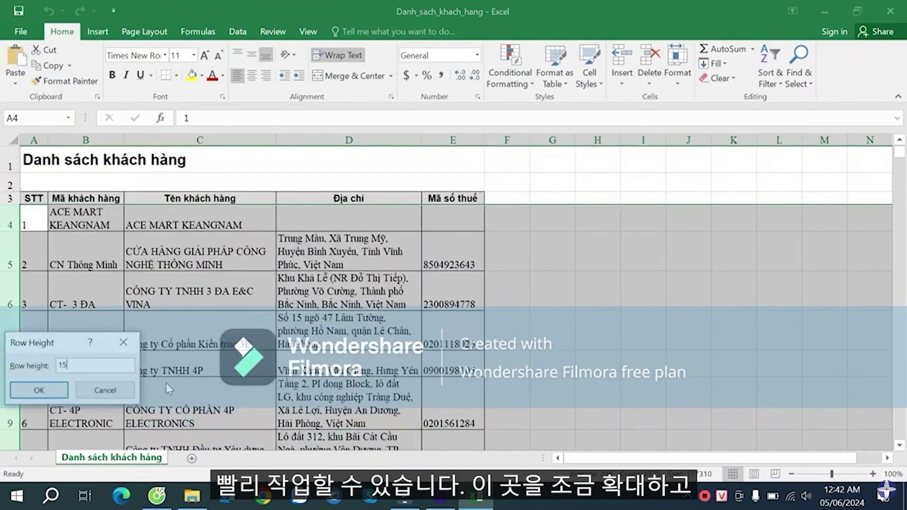
left_click(29, 391)
left_click(200, 255)
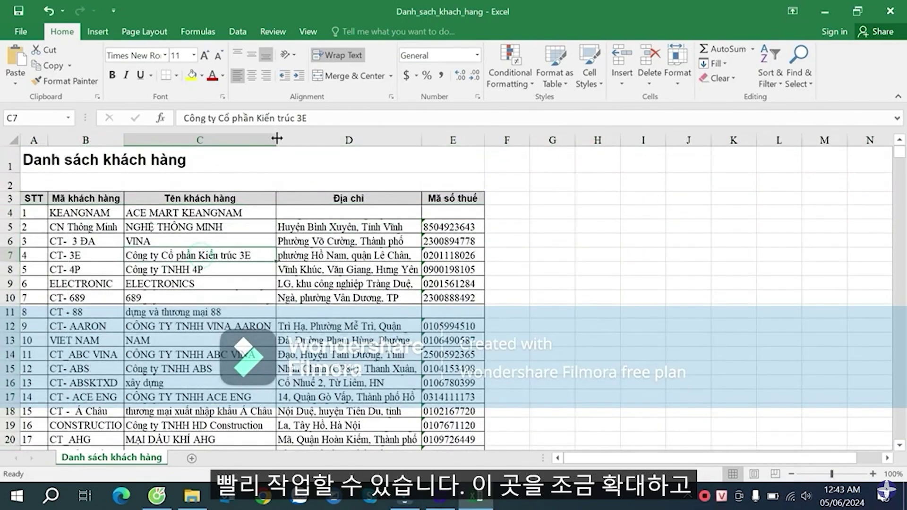
left_click_drag(276, 140, 358, 140)
- Copy the customer entries from B4 down and convert them with UniKey to uppercase without diacritics
left_click(585, 211)
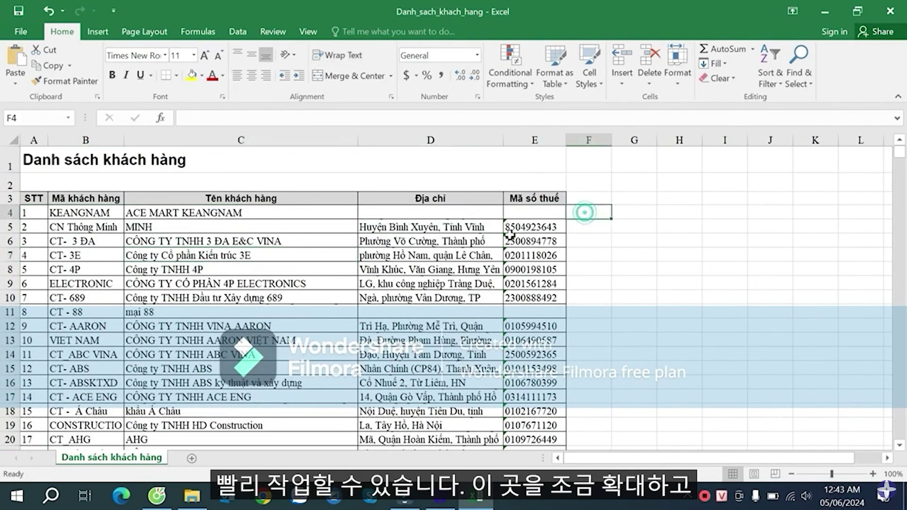
left_click(103, 211)
key("ctrl+shift+Down")
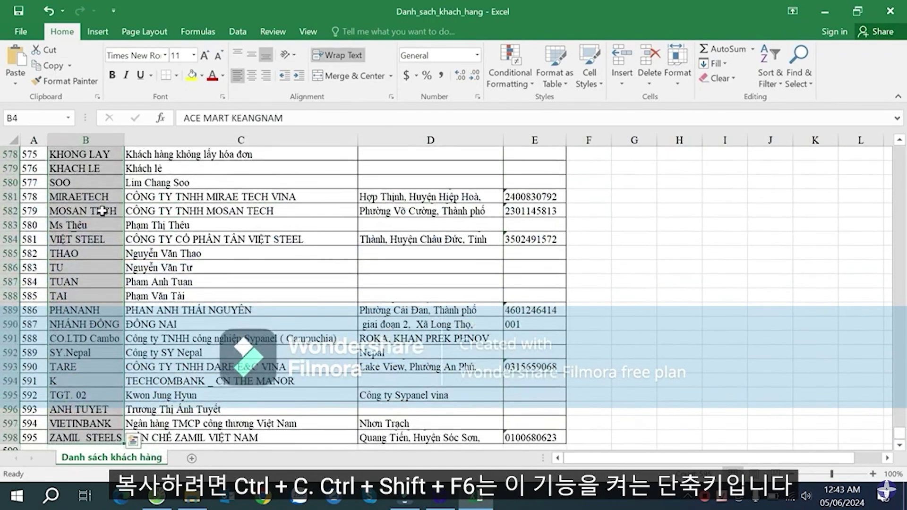
key("ctrl+c")
key("ctrl+shift+F6")
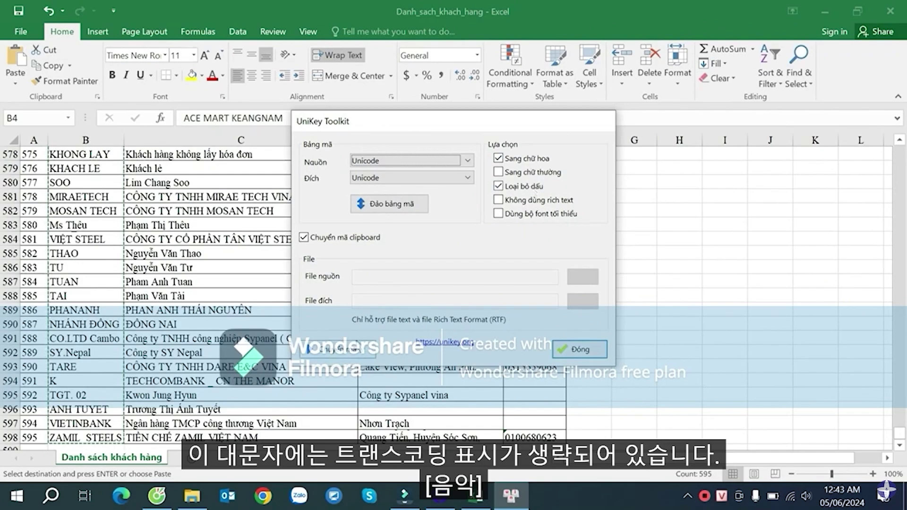
left_click(330, 349)
left_click(515, 298)
- Paste the converted uppercase values into column F starting at F4
left_click(589, 265)
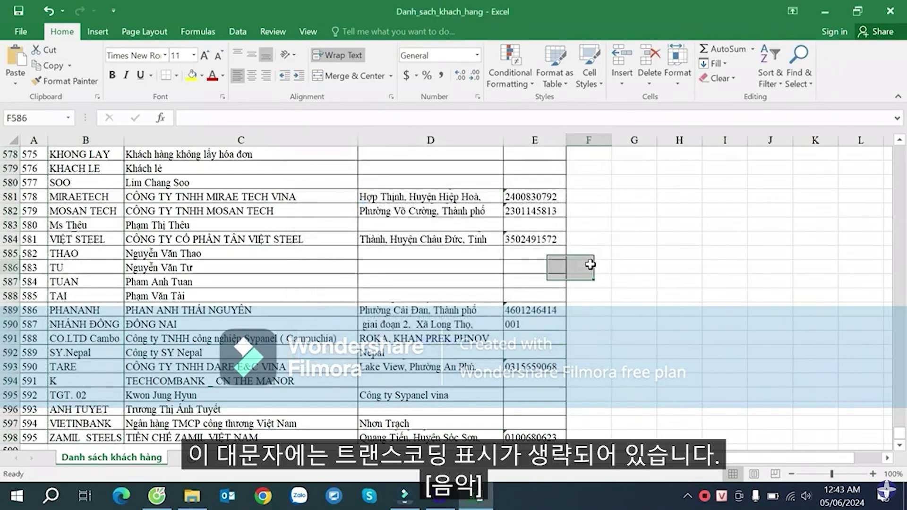
key("ctrl+Up")
key("Down")
key("Down")
key("Down")
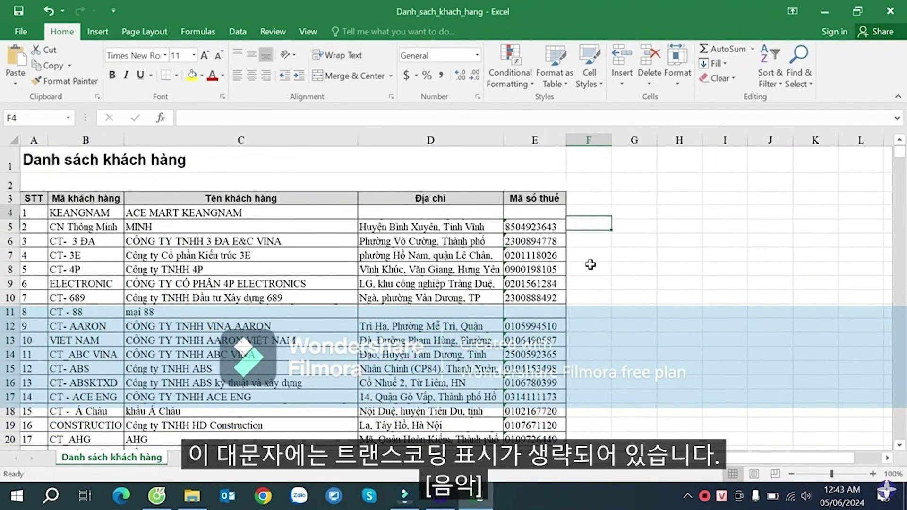
key("ctrl+v")
key("Right")
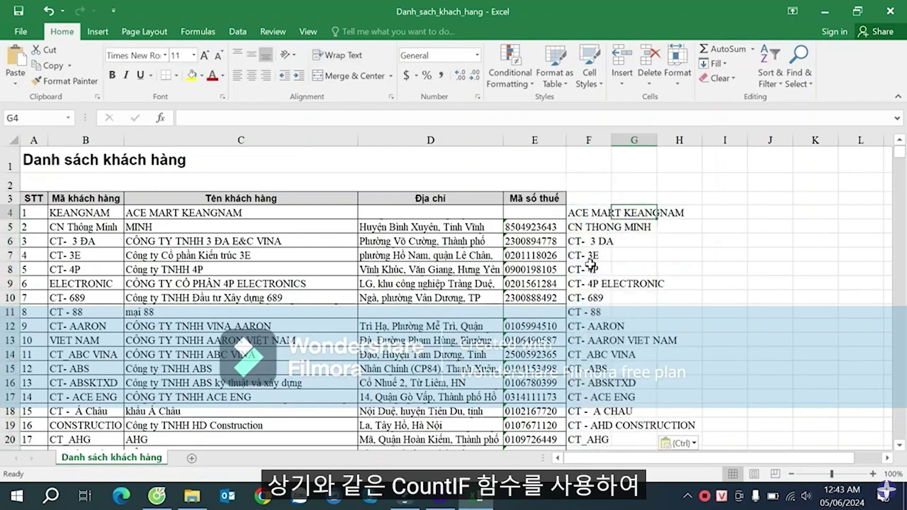
- Enter =COUNTIF($F$4:$F$598,F4) in G4 and fill it down column G
type("=cou")
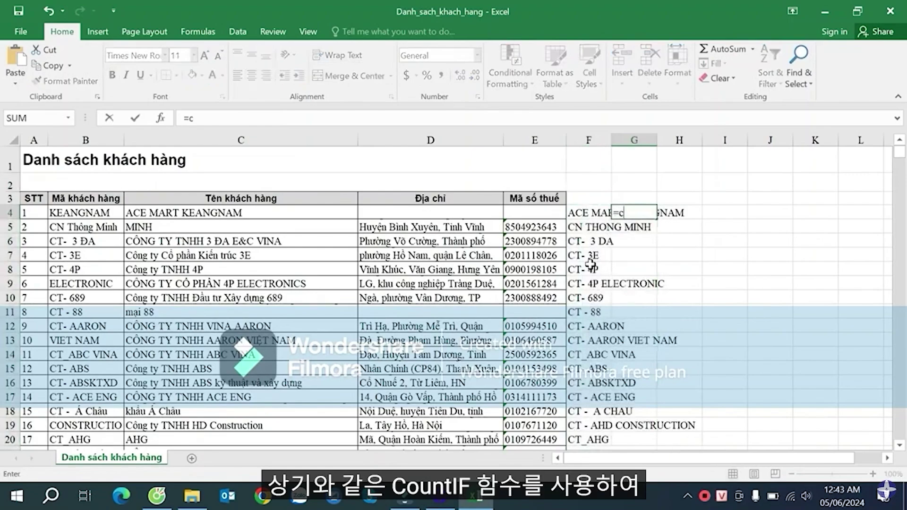
key("Down")
key("Down")
key("Down")
key("Tab")
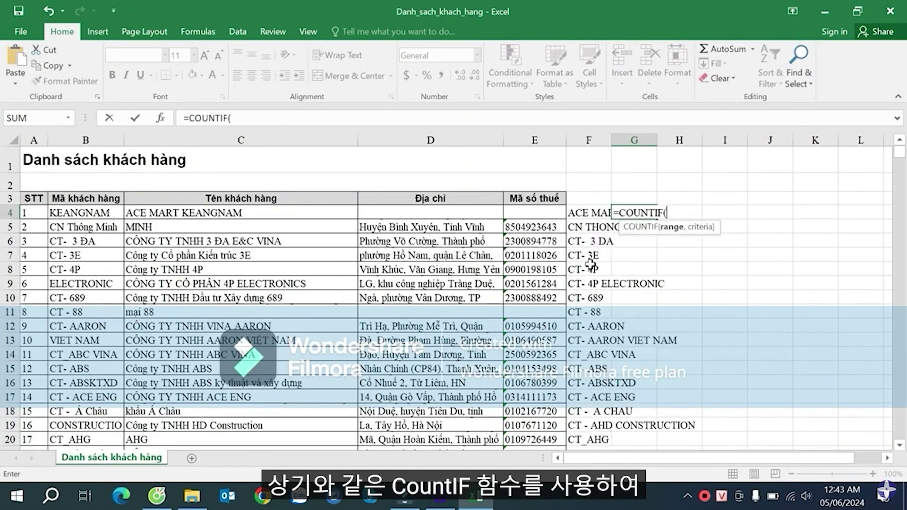
key("Left")
key("ctrl+shift+Down")
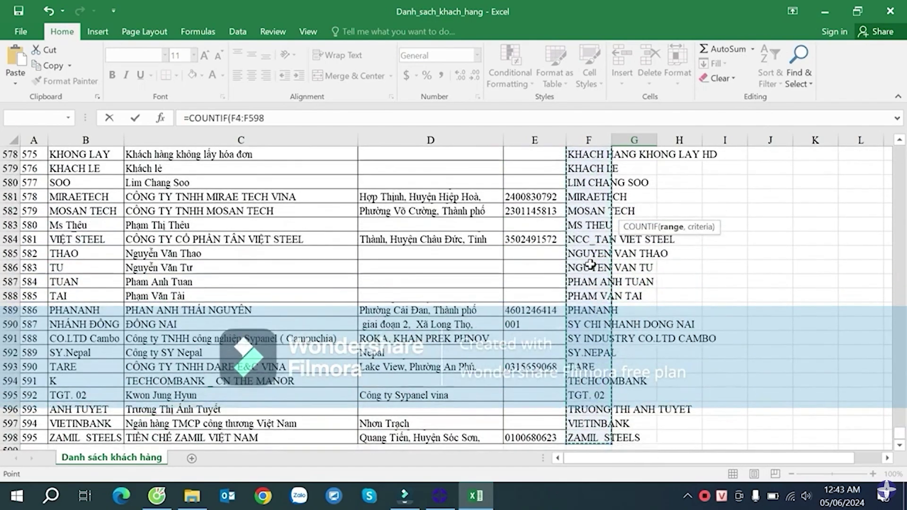
key("F4")
type(",")
left_click(588, 213)
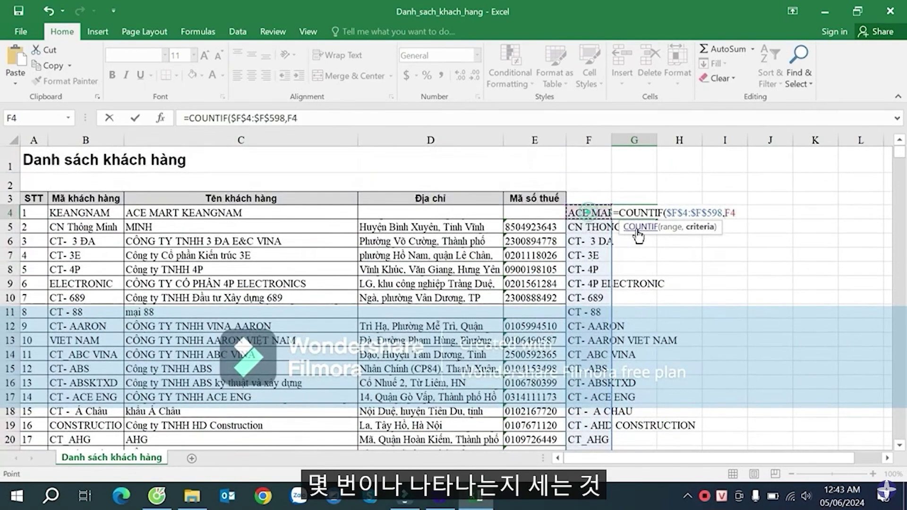
key("Return")
left_click(652, 212)
double_click(656, 219)
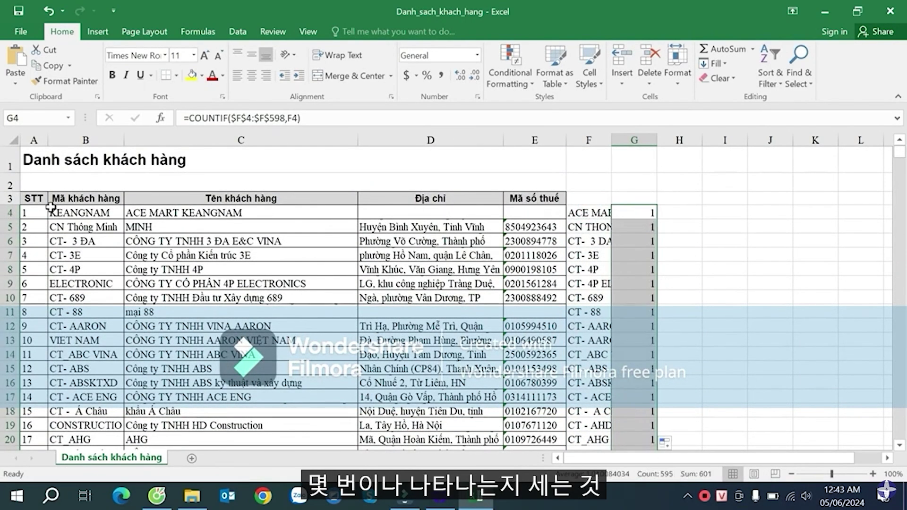
- Add an AutoFilter to header row A3:G3, show only count 2 in column G, and widen column F
left_click_drag(36, 200, 651, 195)
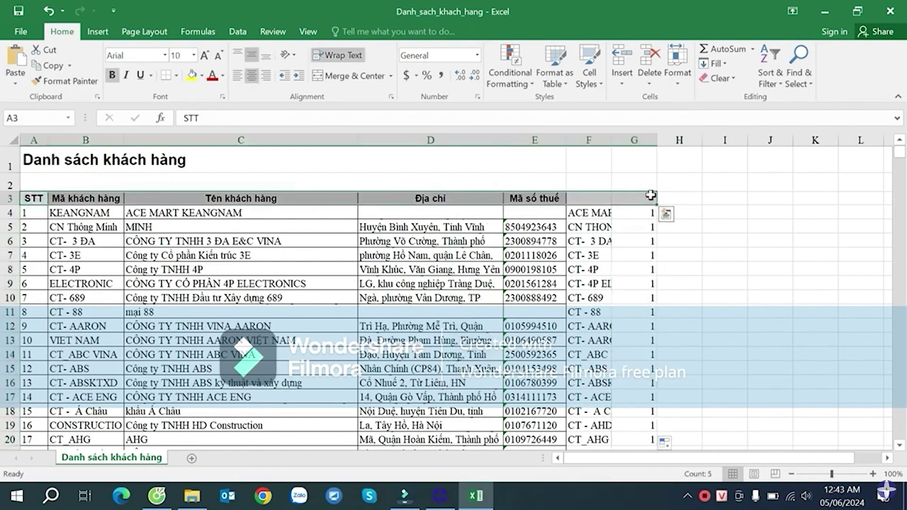
key("ctrl+shift+l")
left_click(645, 250)
left_click(650, 198)
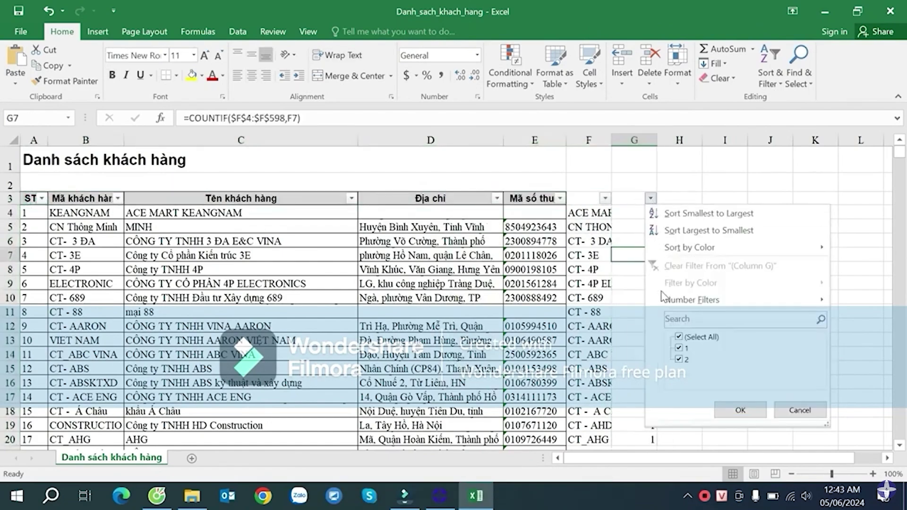
left_click(689, 349)
left_click(739, 410)
left_click(633, 241)
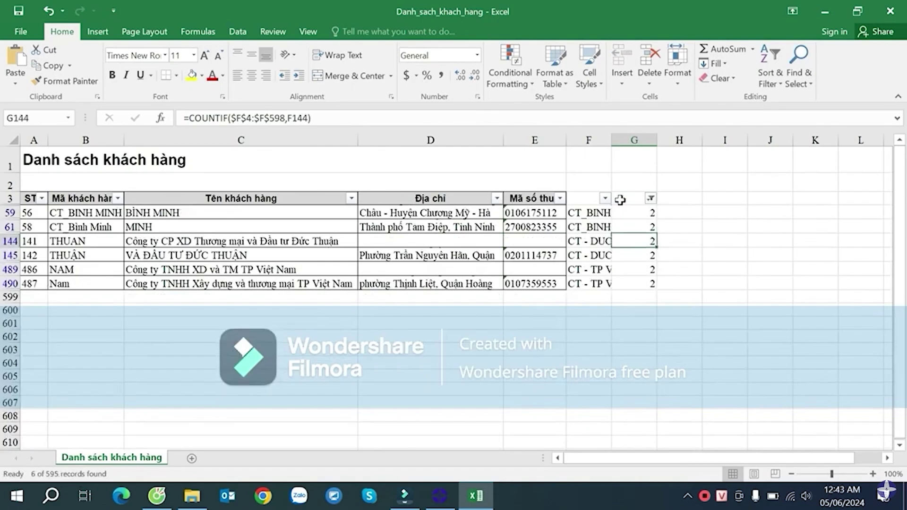
left_click_drag(610, 139, 685, 139)
- Append _1 to the duplicate codes, e.g. CT_BINH MINH_1 in F61, plus F145
left_click(651, 227)
double_click(652, 226)
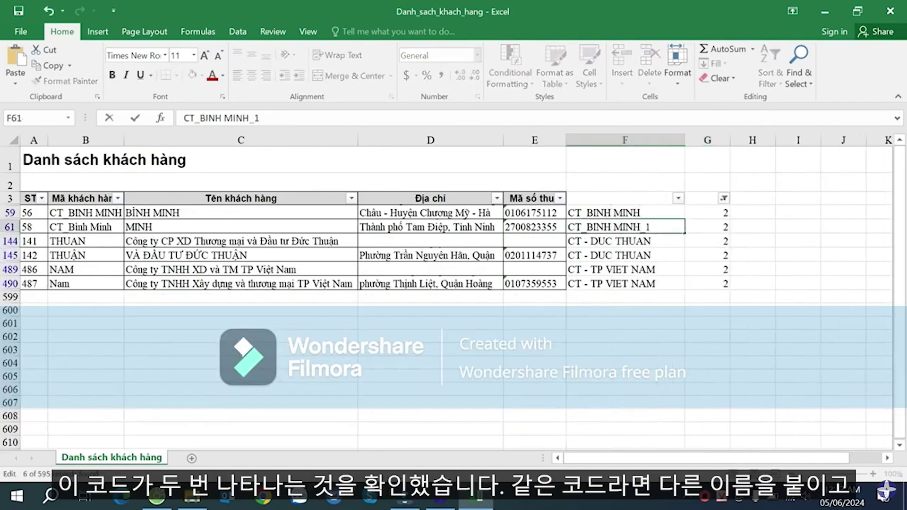
type("_1")
key("Return")
key("Return")
key("F2")
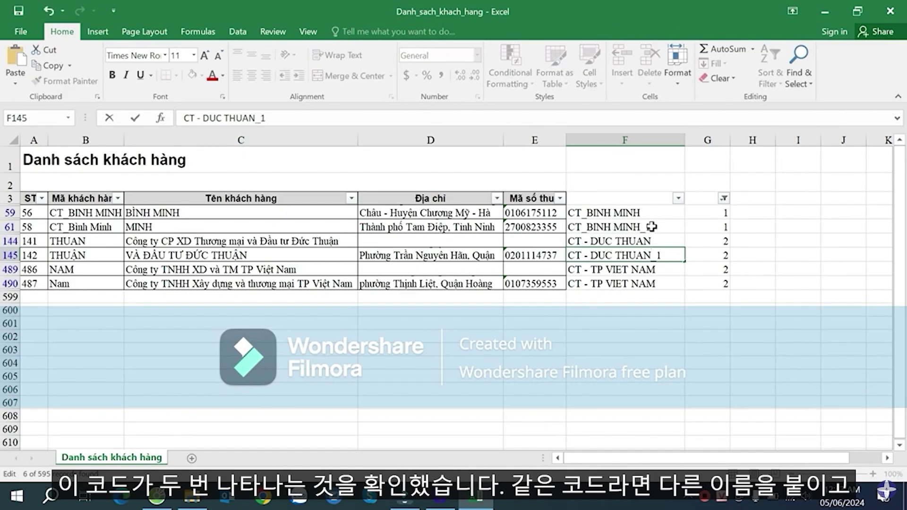
key("Return")
key("Return")
key("F2")
key("Return")
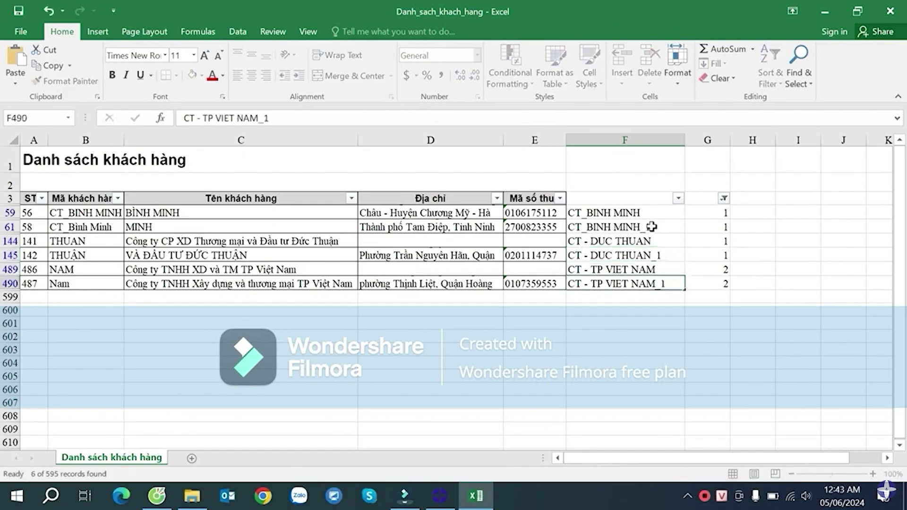
- Clear the column G filter to show all rows, then close the customer list workbook
left_click(726, 211)
left_click(723, 198)
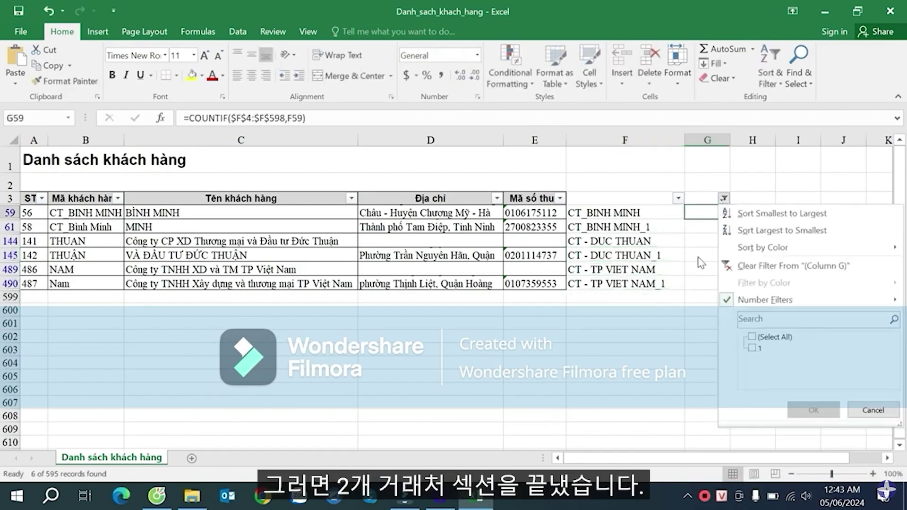
left_click(767, 338)
left_click(812, 410)
left_click(707, 240)
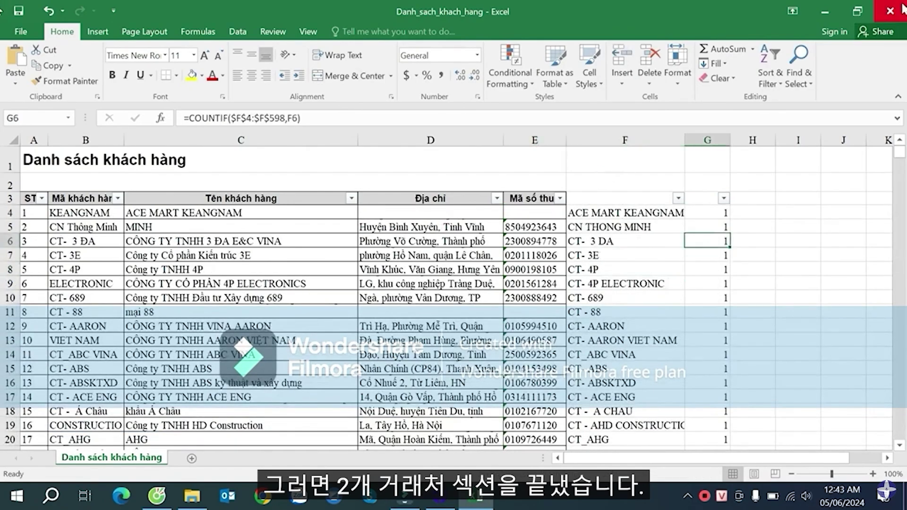
left_click(890, 10)
left_click(464, 95)
- Open Danh_sach_he_thong_tai_khoan_ and enable editing, then browse the account names
left_click(505, 113)
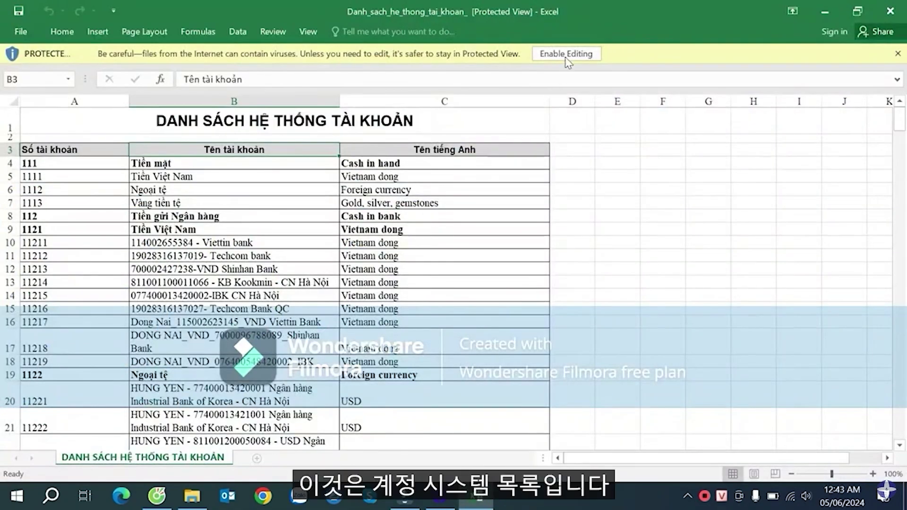
left_click(566, 55)
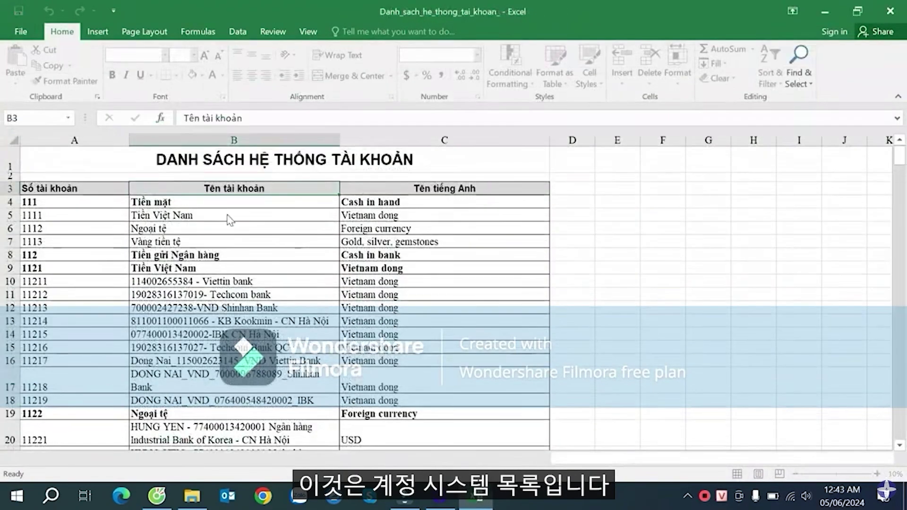
left_click(220, 211)
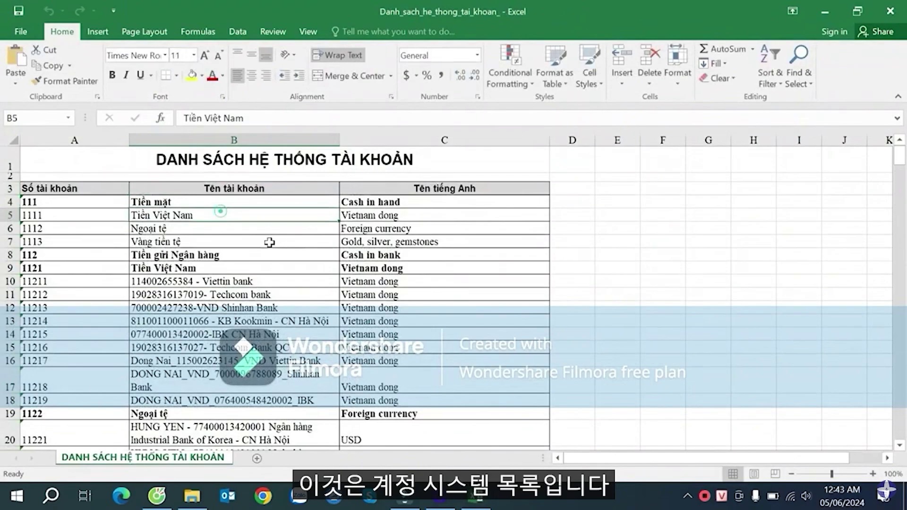
scroll(344, 253, "down", 4)
scroll(287, 243, "up", 4)
- In SmartBooks, open Kế toán tổng hợp > Danh mục tài khoản from the main menu
left_click(75, 202)
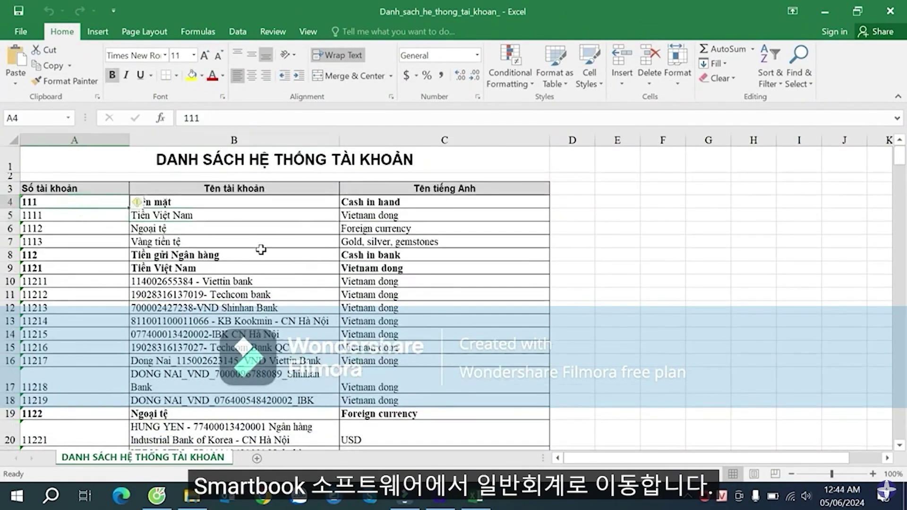
left_click(440, 496)
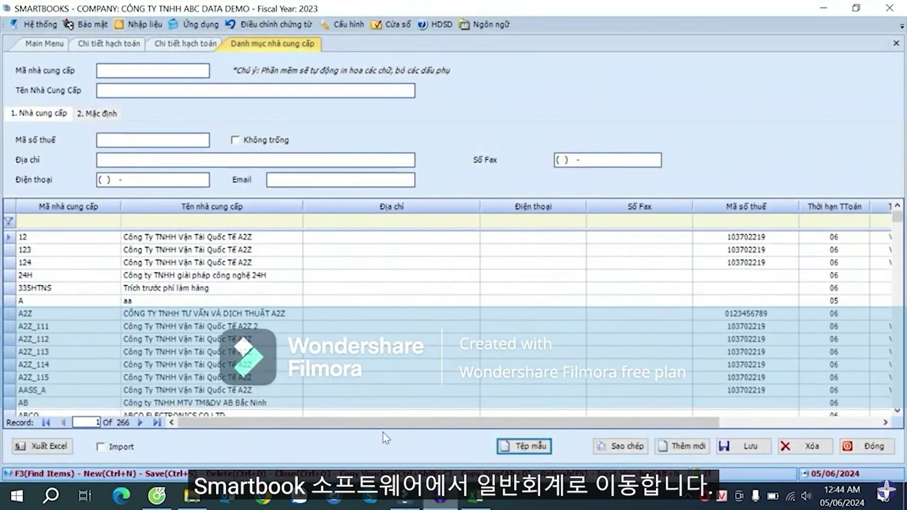
left_click(44, 44)
left_click(103, 66)
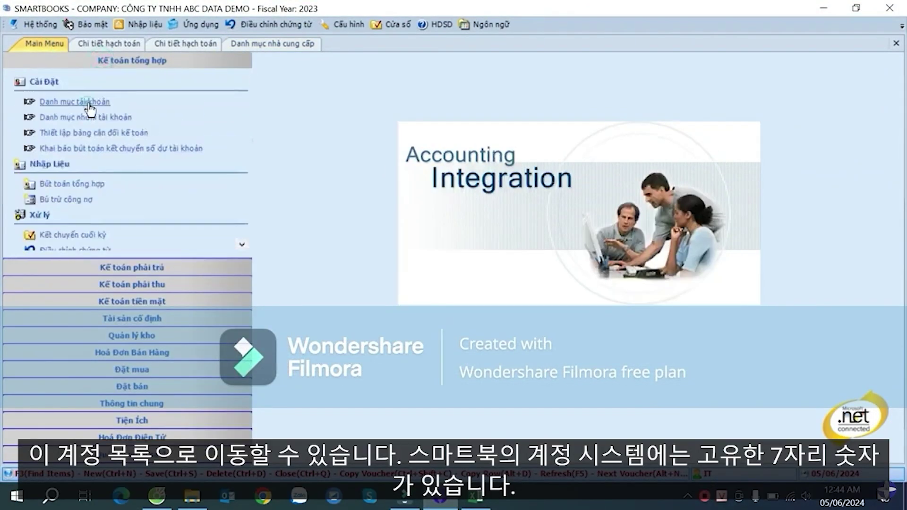
left_click(90, 102)
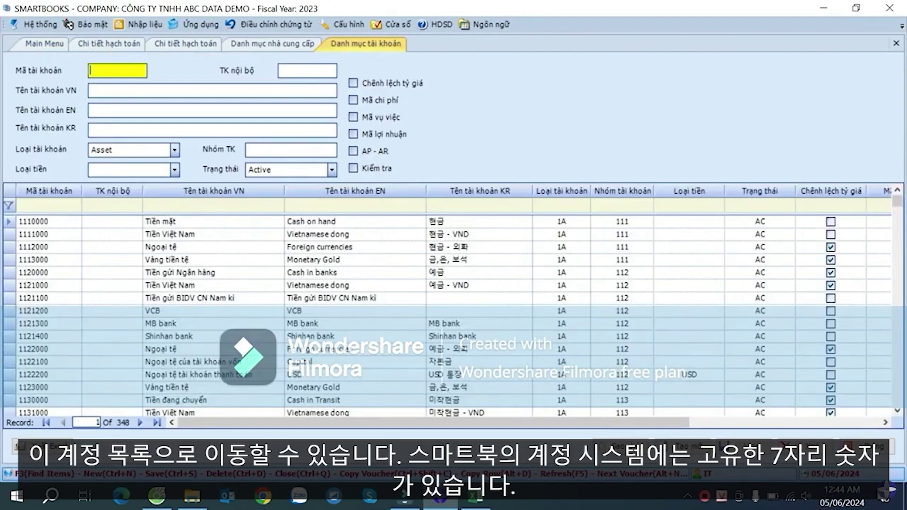
- Compare SmartBooks accounts 1110000 and 1111000 with Excel's 3-digit codes, then return to Excel
left_click(98, 234)
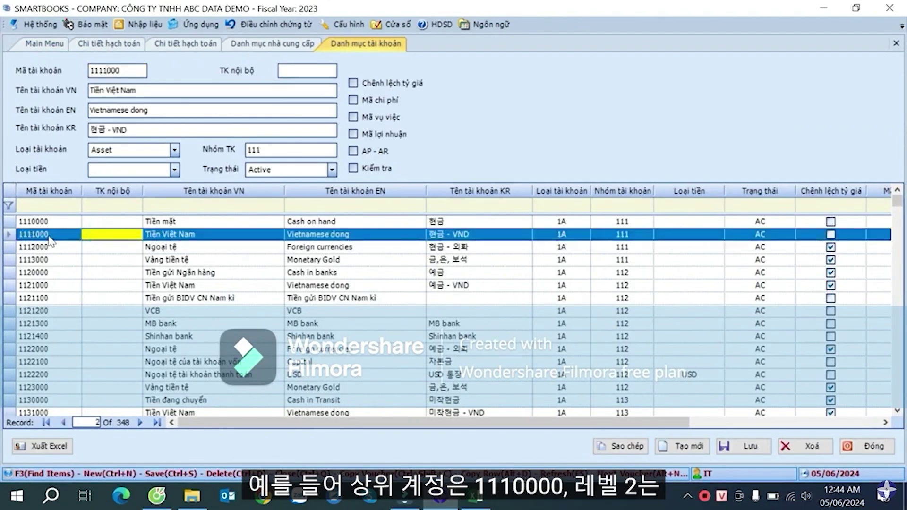
left_click(32, 221)
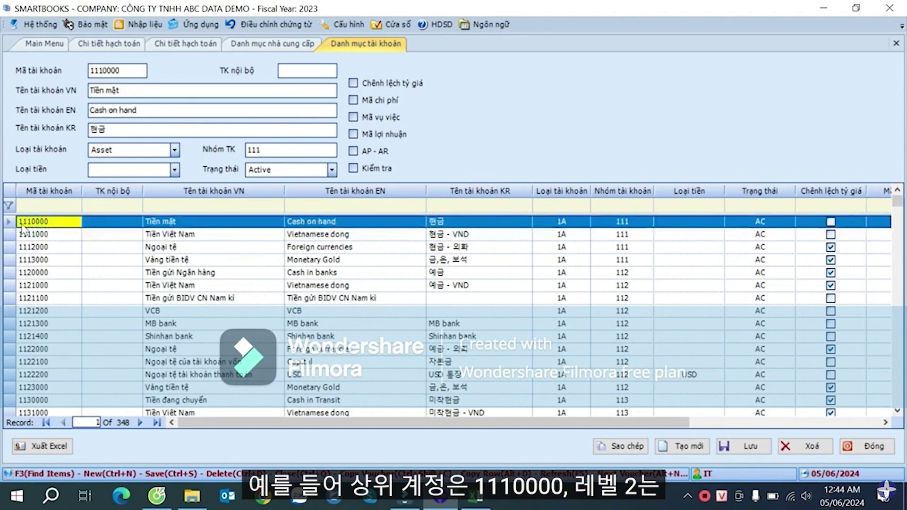
left_click(28, 235)
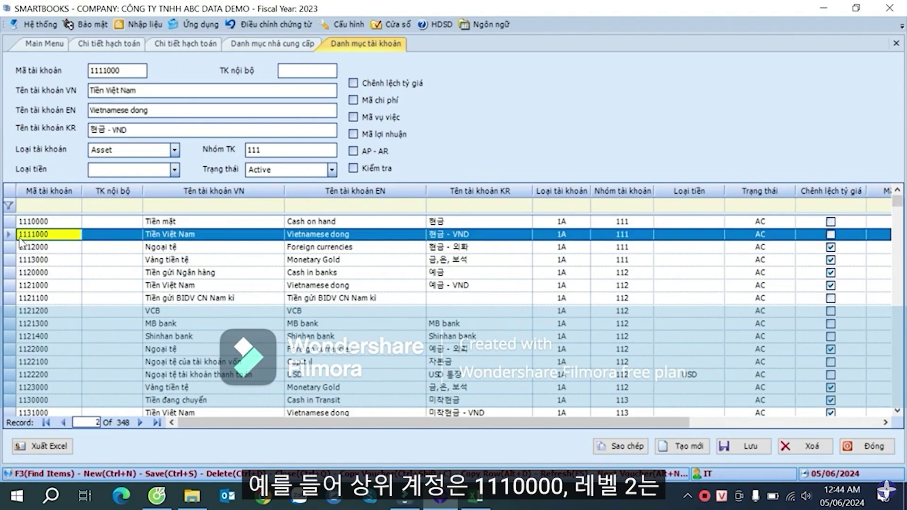
left_click(61, 222)
left_click(60, 235)
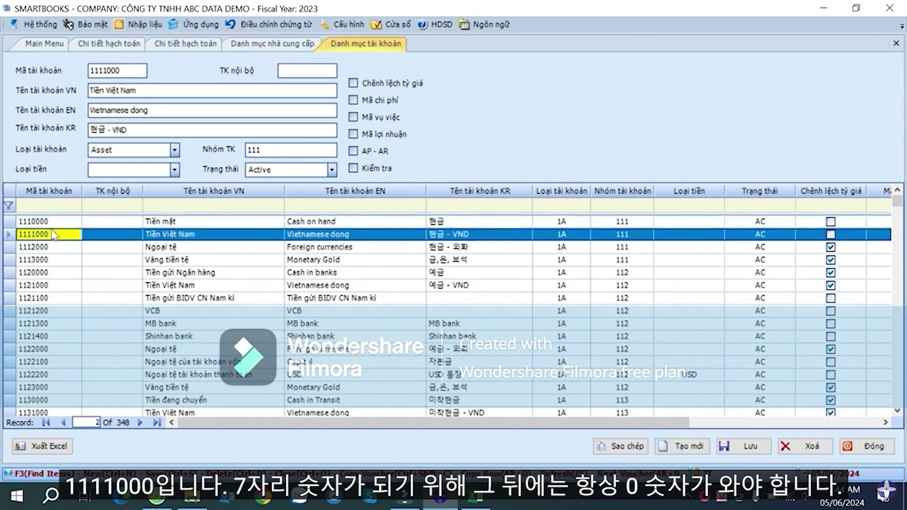
left_click(60, 222)
left_click(60, 235)
left_click(475, 497)
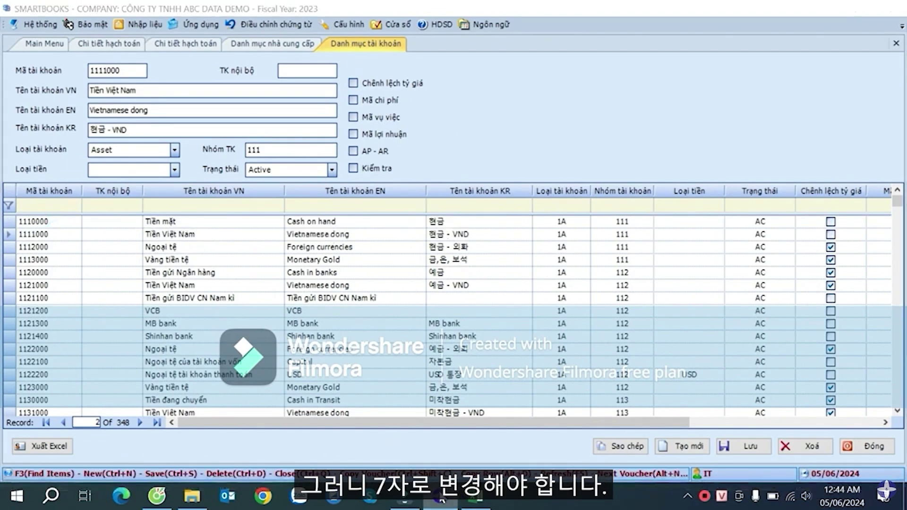
- Inspect the account codes in column A, such as 111, 1111 and 1113
left_click(31, 242)
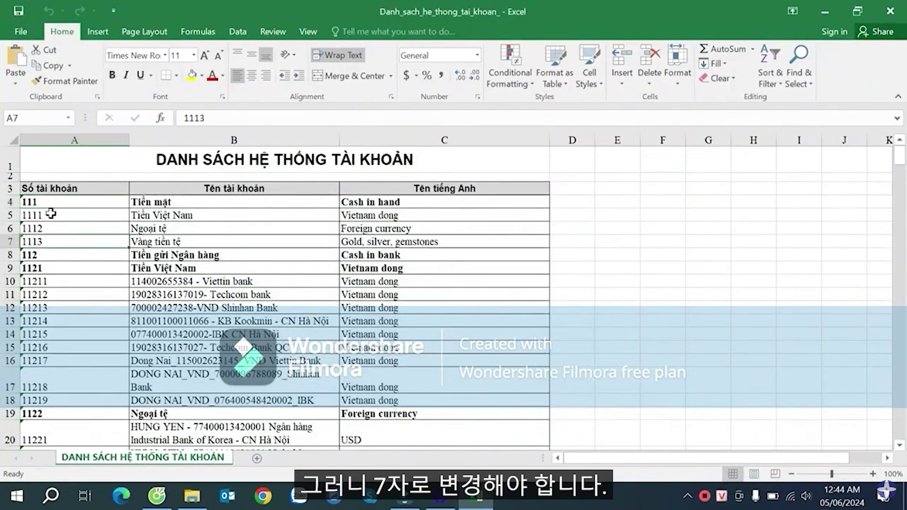
left_click(56, 204)
scroll(66, 233, "down", 9)
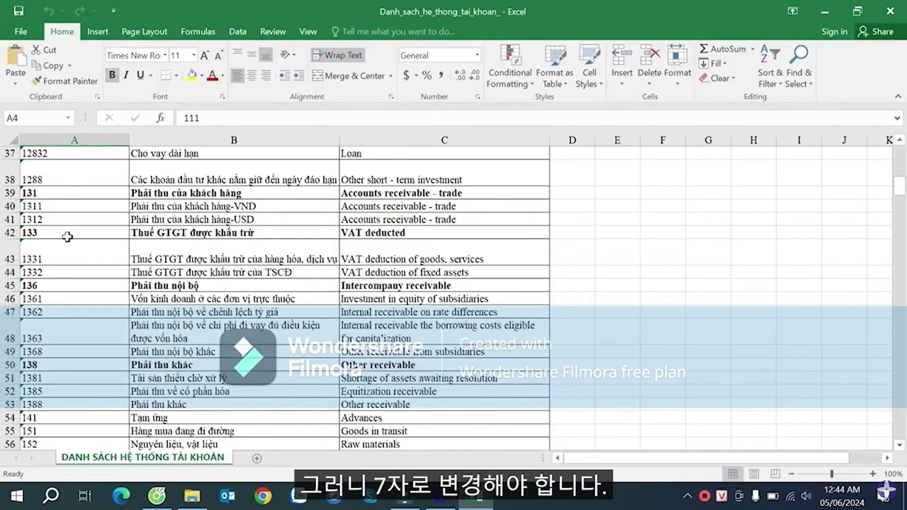
scroll(67, 235, "up", 9)
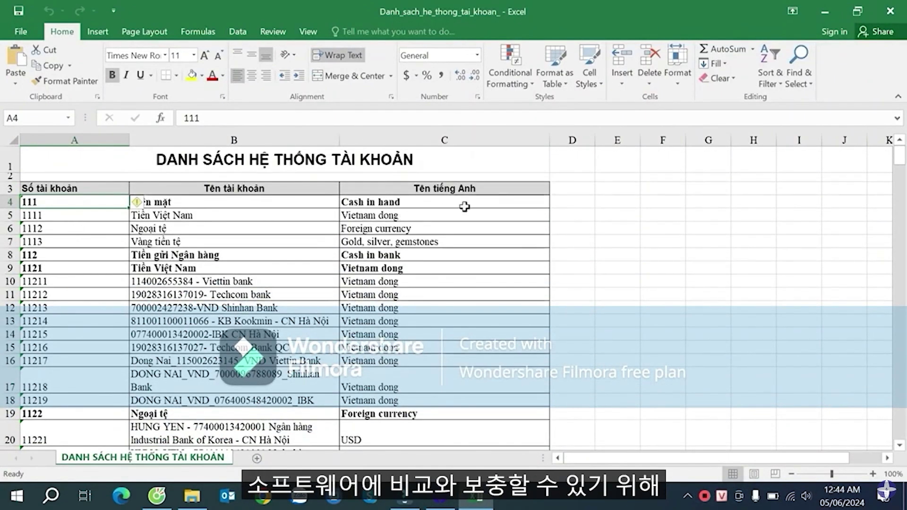
left_click(75, 213)
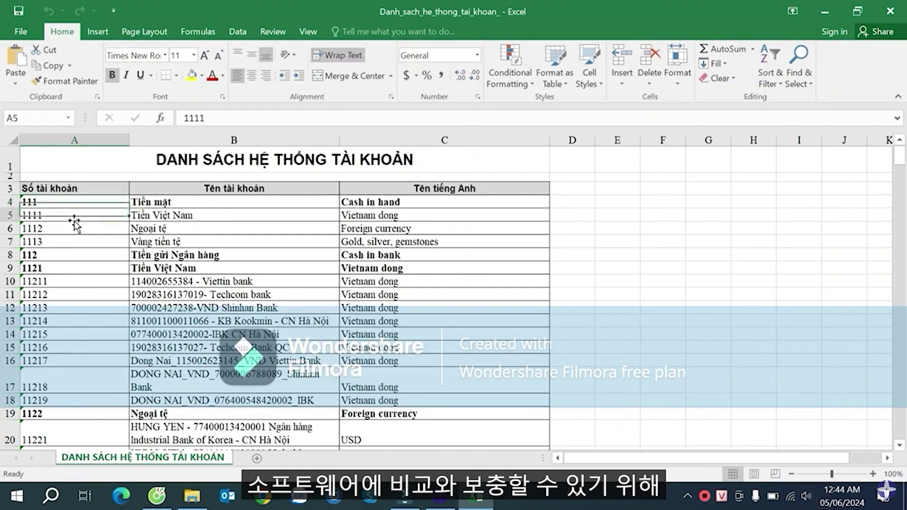
left_click(68, 202)
- Enter target length 7 in D4 and =LEN(A4) in E4
left_click(583, 204)
left_click(584, 203)
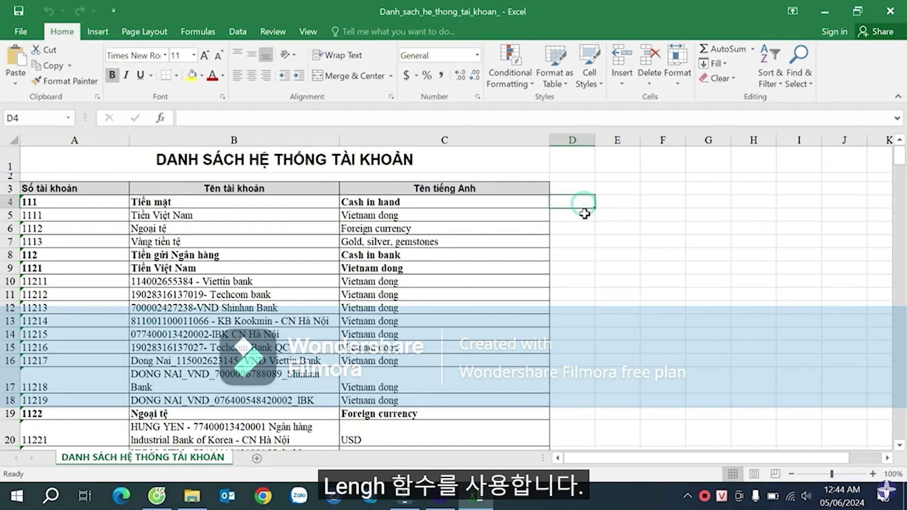
type("7")
key("Return")
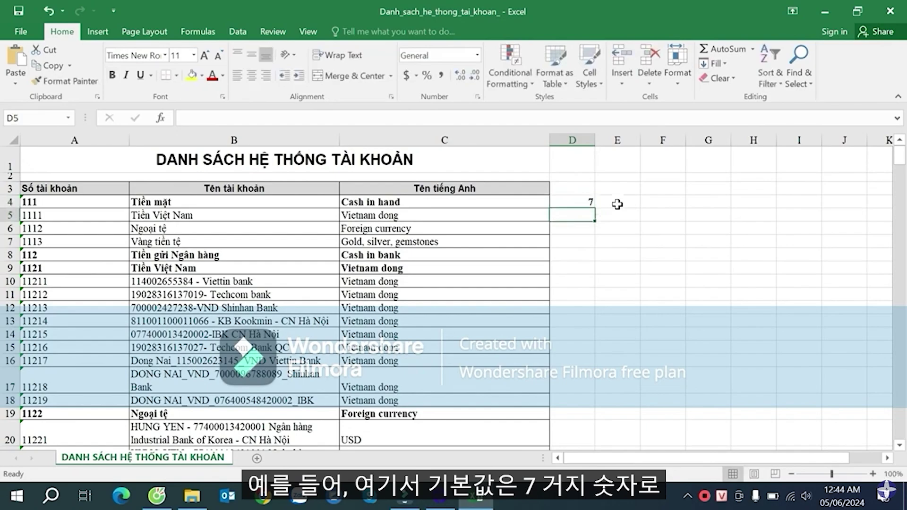
left_click(617, 204)
type("=len(")
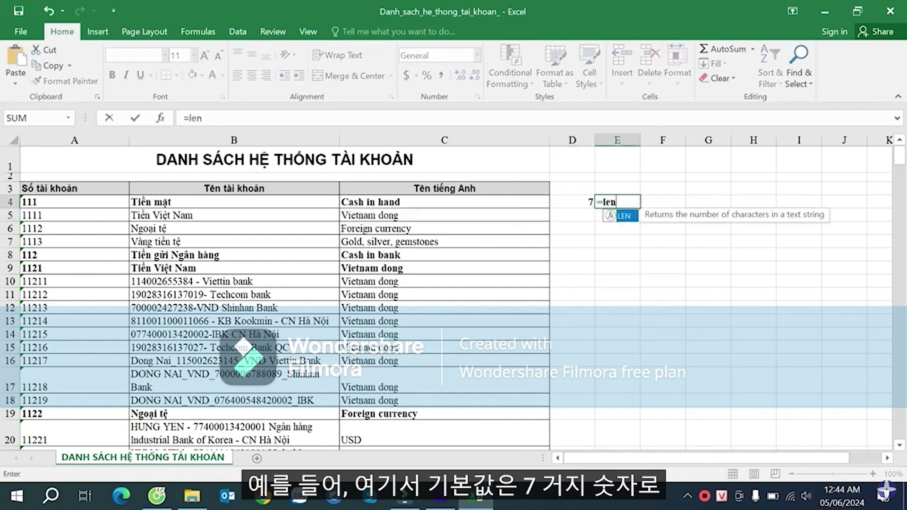
left_click(69, 208)
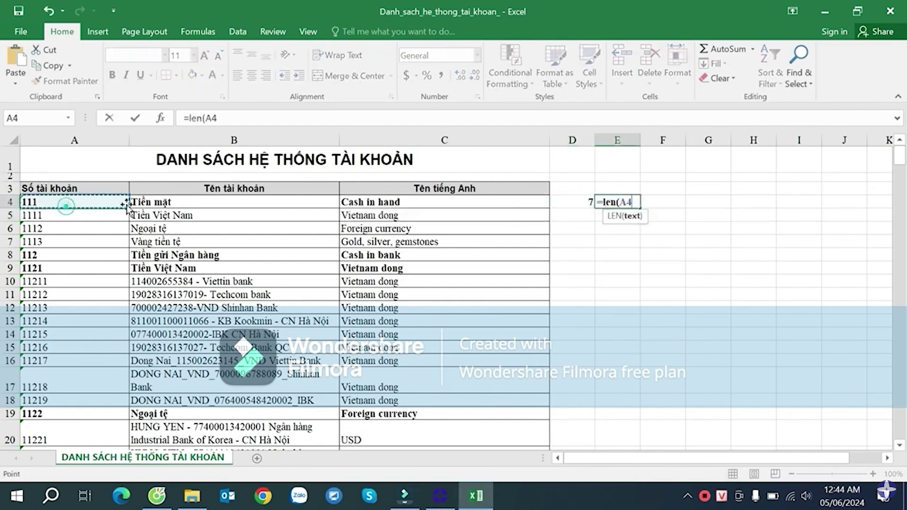
key("Return")
- Enter the padding formula =A4*10^(D4-E4) in F4
left_click(661, 201)
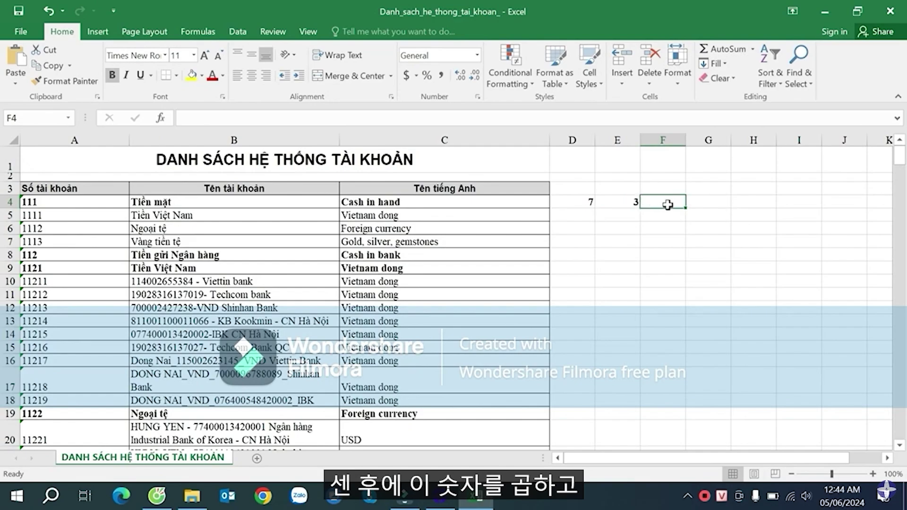
type("=")
left_click(75, 203)
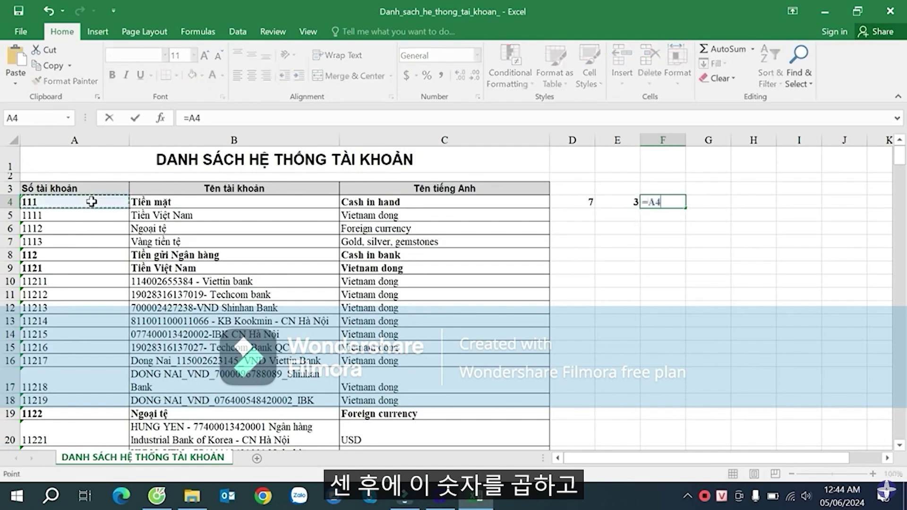
type("*")
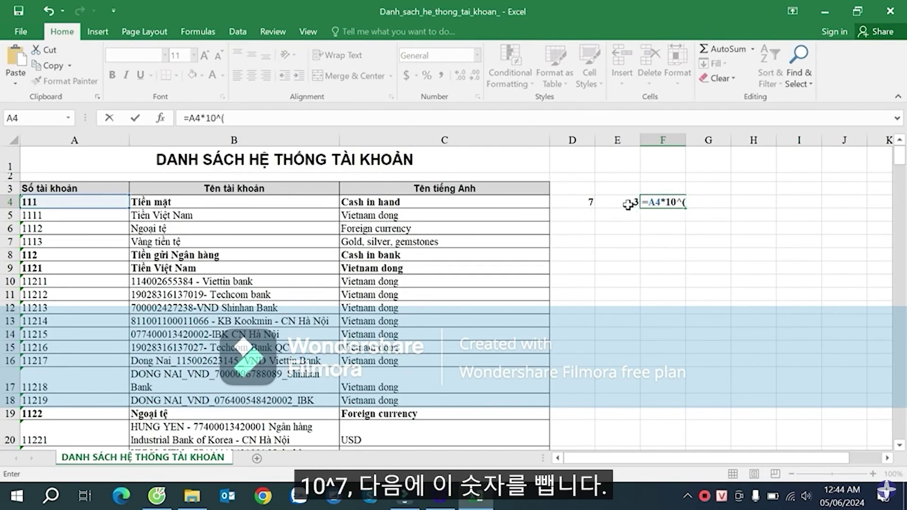
left_click(583, 200)
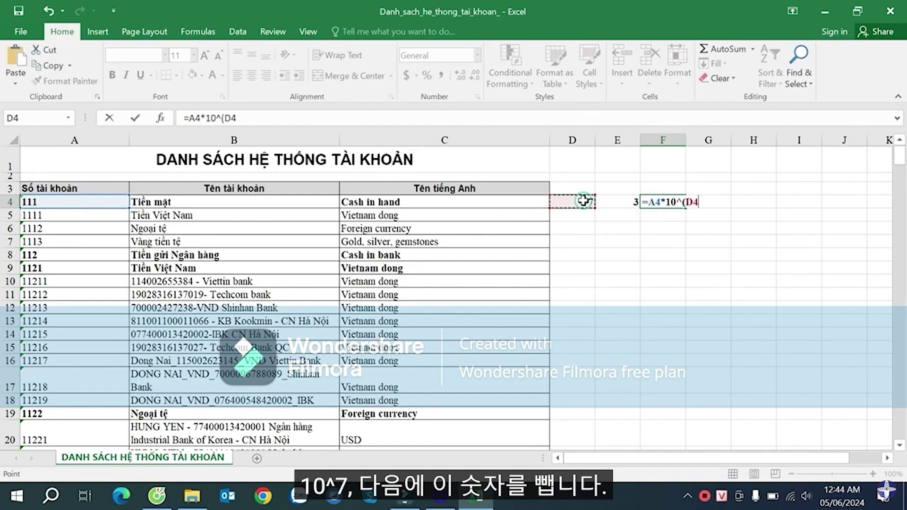
type("-")
left_click(632, 202)
type(")")
key("Return")
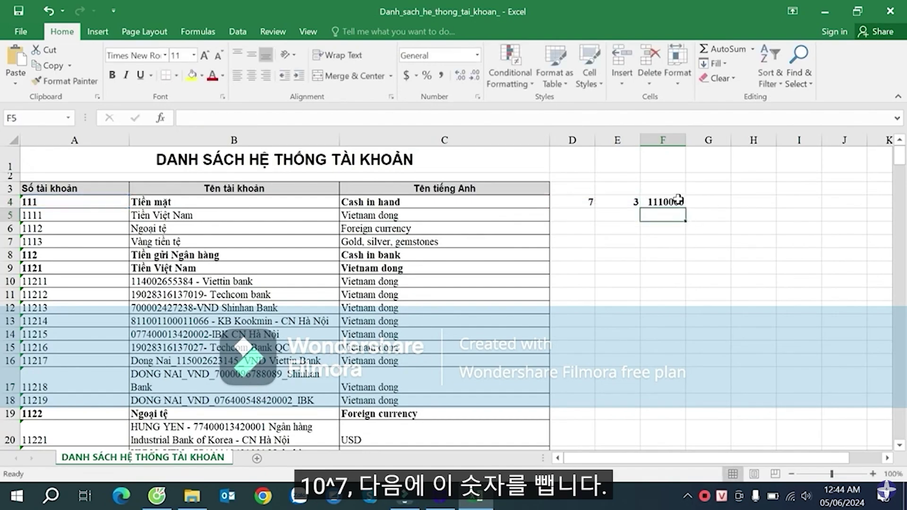
left_click(678, 200)
- Fill the D4:F4 helper formulas and the 7 down the whole account list
left_click_drag(574, 198, 661, 201)
double_click(686, 208)
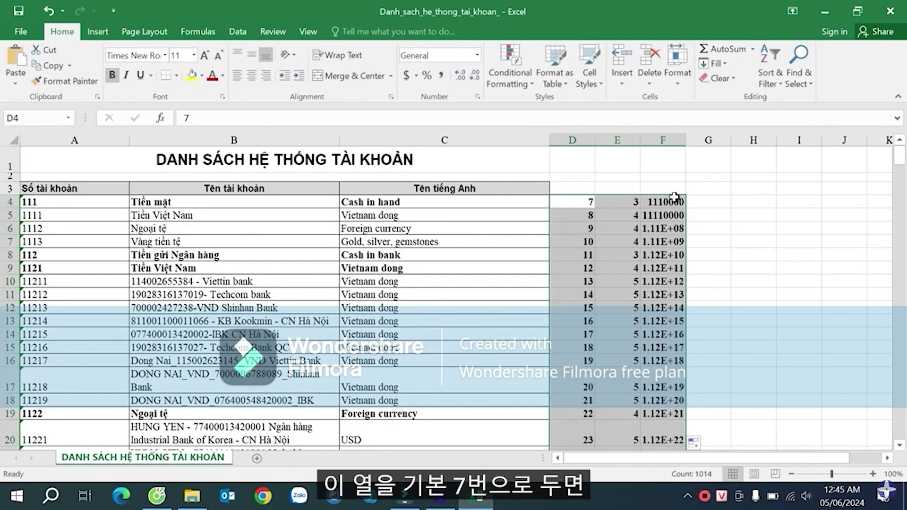
left_click(676, 188)
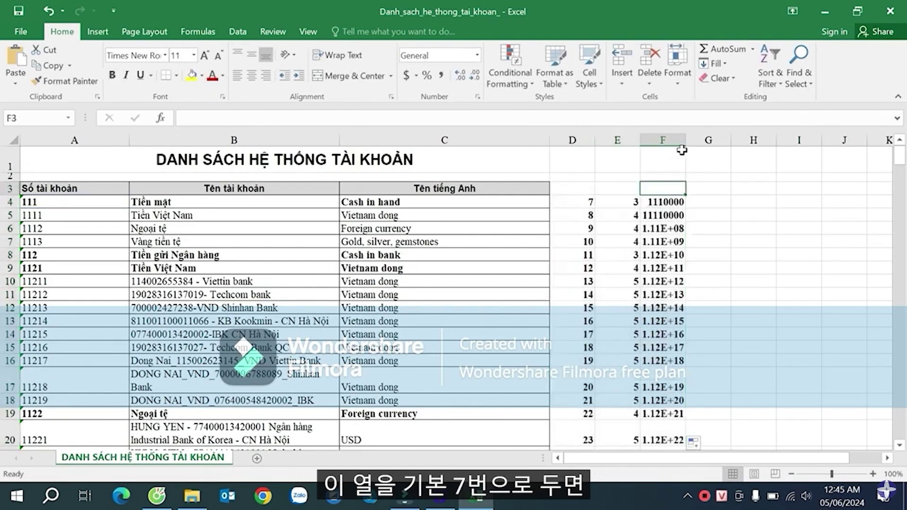
left_click(589, 203)
double_click(594, 208)
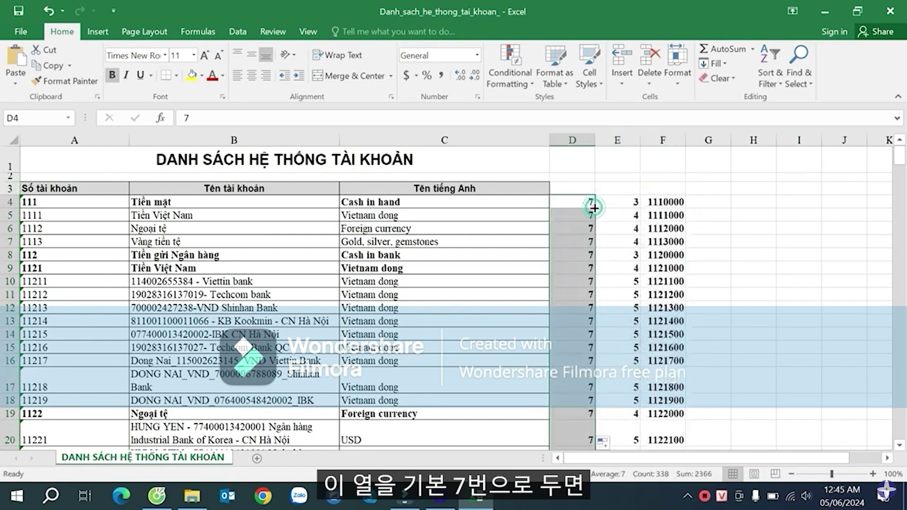
left_click(675, 204)
- Check padded codes to the list's end, then export SmartBooks' account list as AccountList
scroll(677, 280, "down", 7)
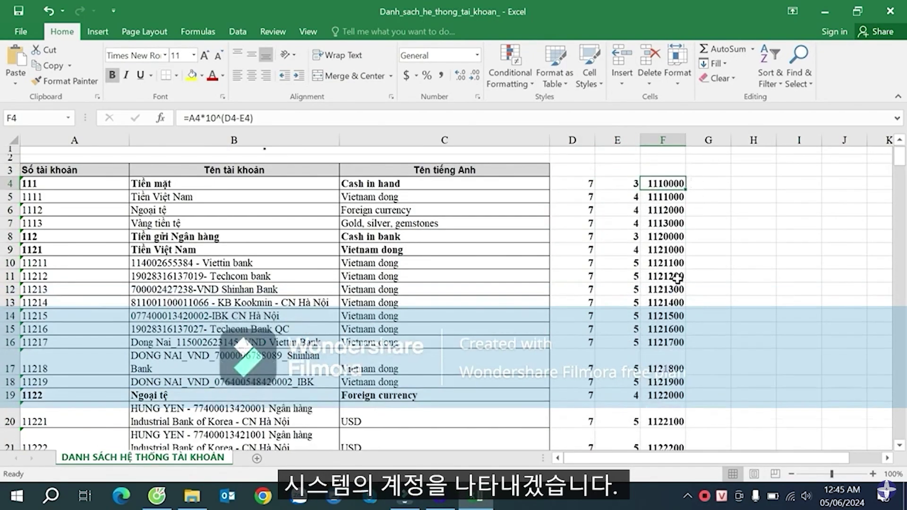
scroll(677, 259, "down", 7)
left_click(677, 258)
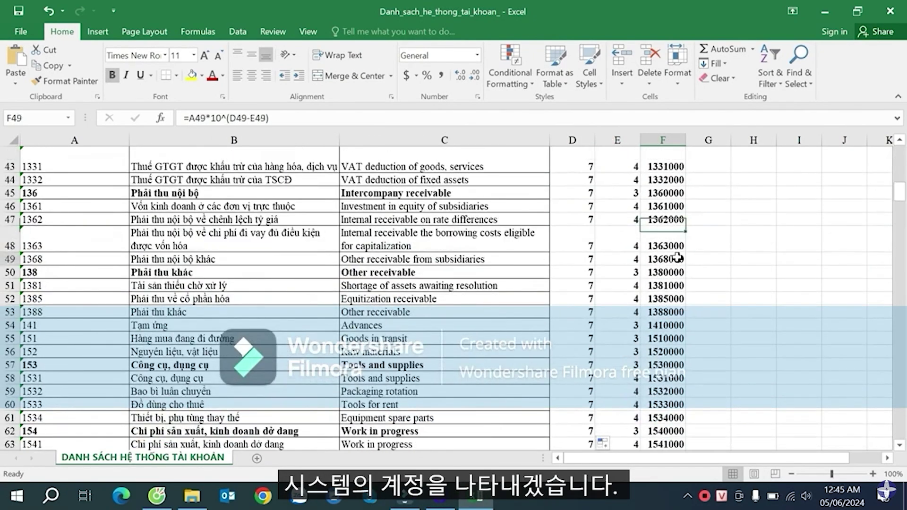
key("ctrl+Down")
key("Down")
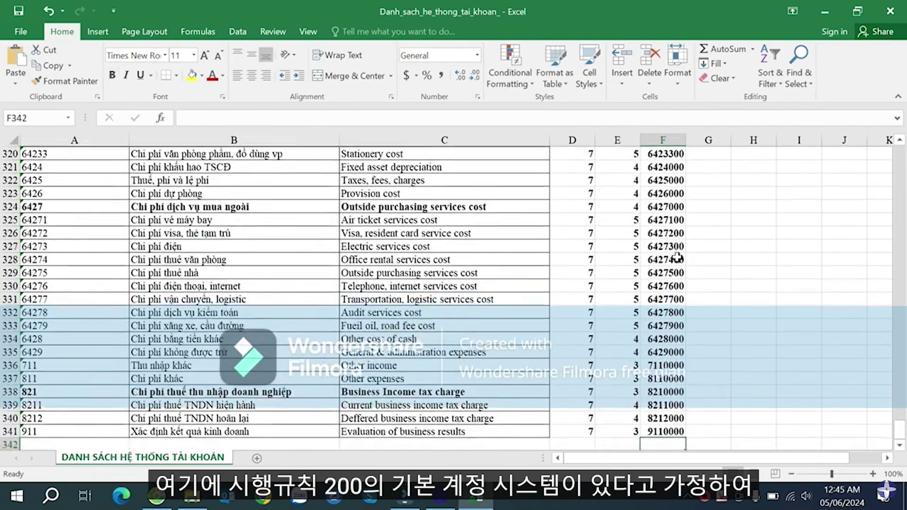
key("Up")
key("ctrl+Up")
key("Up")
key("Up")
key("Down")
key("Down")
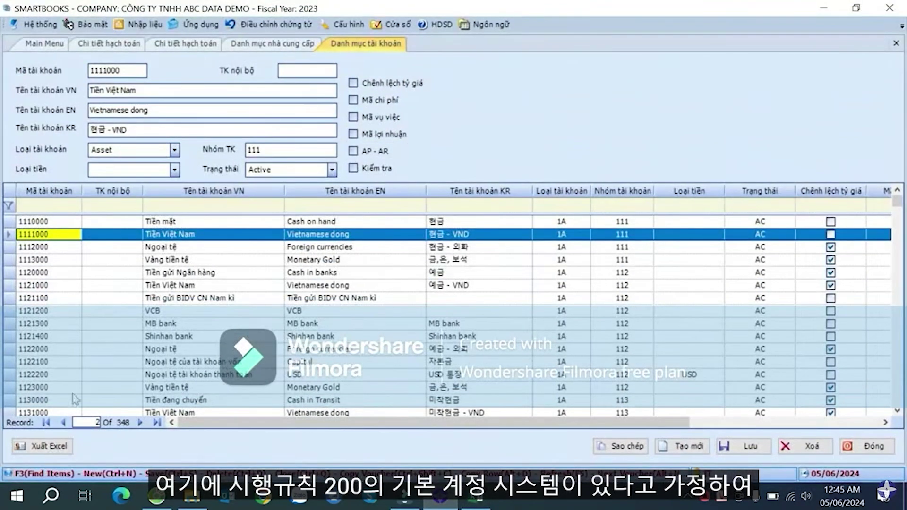
left_click(45, 447)
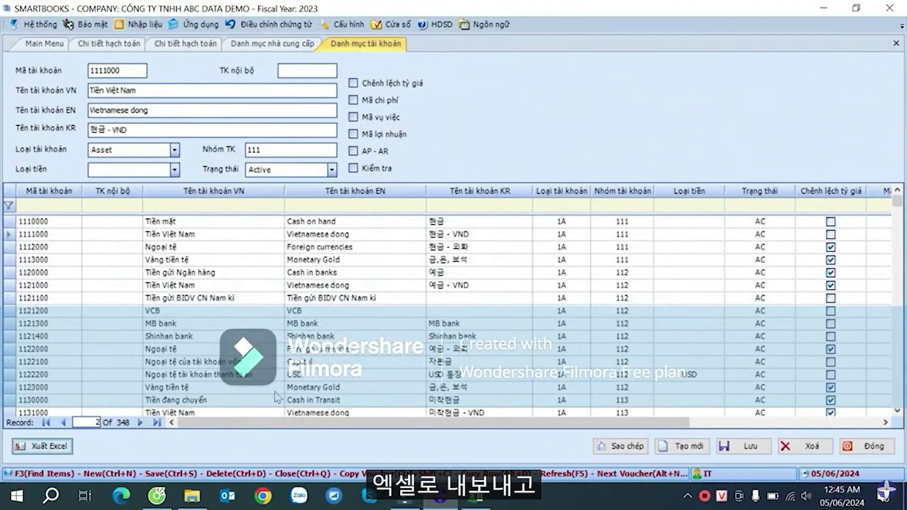
left_click(334, 334)
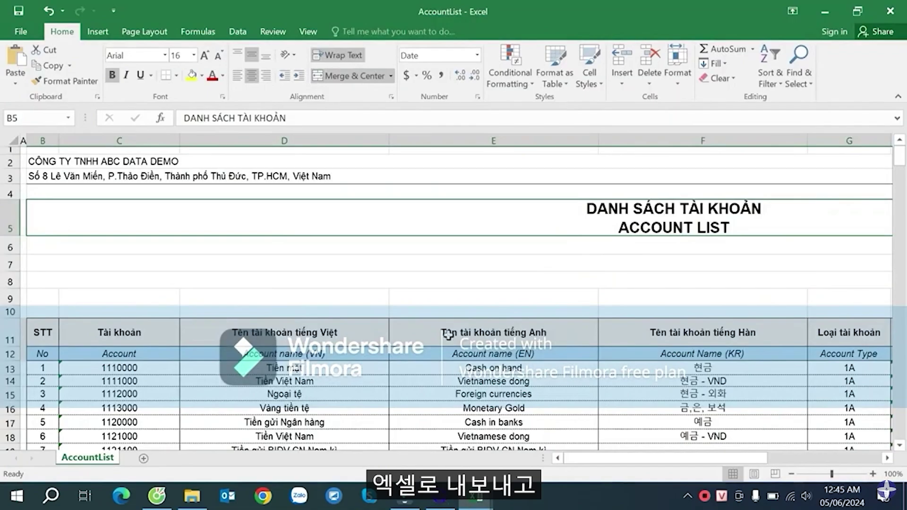
- Copy the exported account codes and Vietnamese names down to the end of the list
left_click(448, 335)
scroll(346, 338, "down", 2)
left_click_drag(151, 260, 283, 342)
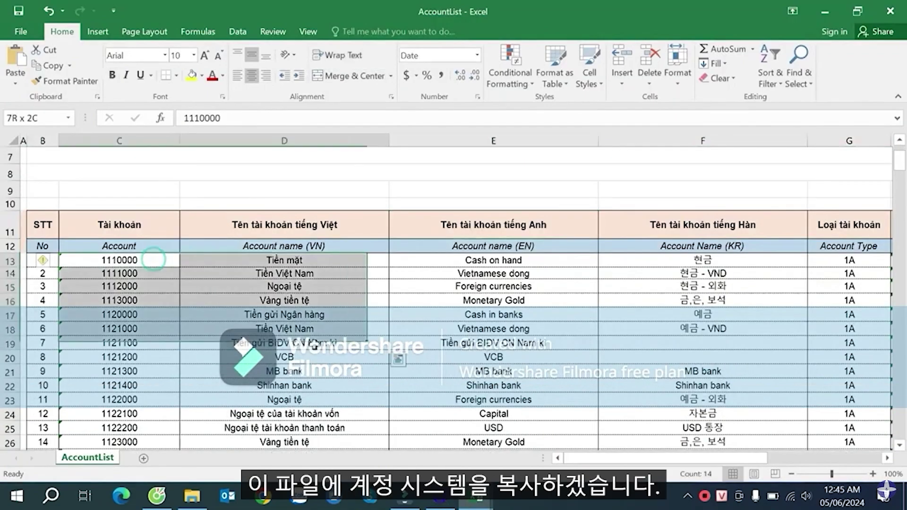
key("ctrl+shift+Down")
key("ctrl+c")
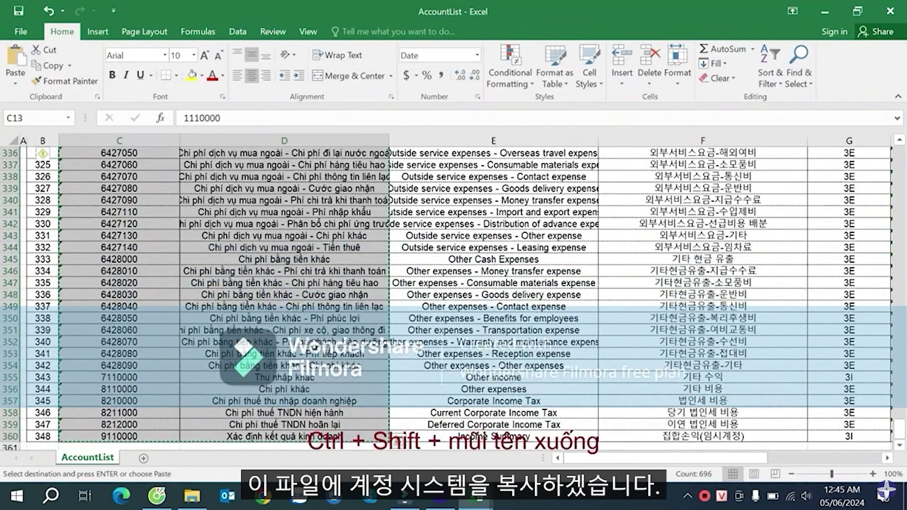
- Return to the Danh_sach_he_thong_tai_khoan_ workbook and add a blank Sheet1
key("alt+Tab")
left_click(476, 497)
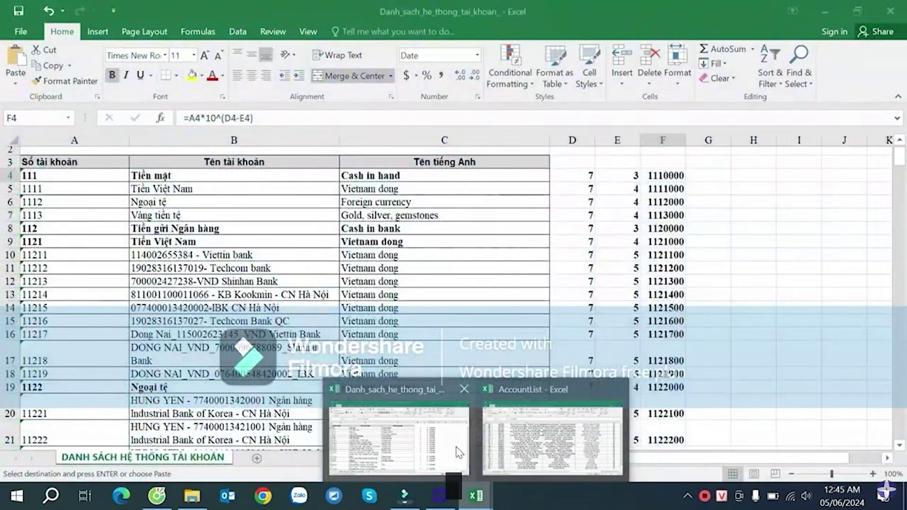
left_click(458, 452)
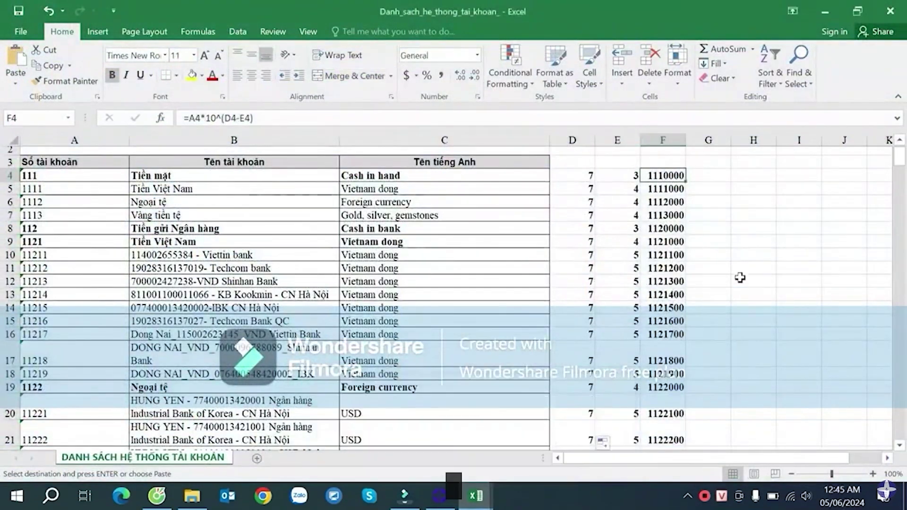
left_click(819, 188)
key("Right")
key("Right")
key("Right")
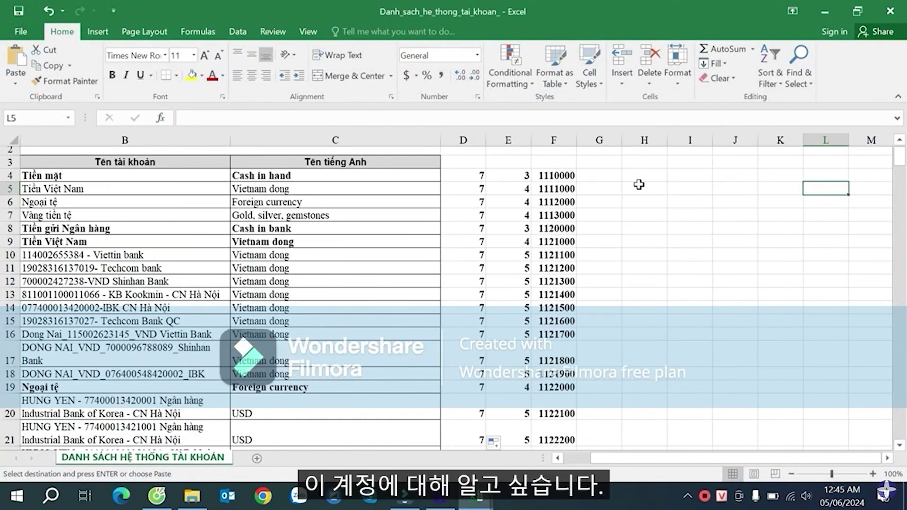
left_click(562, 177)
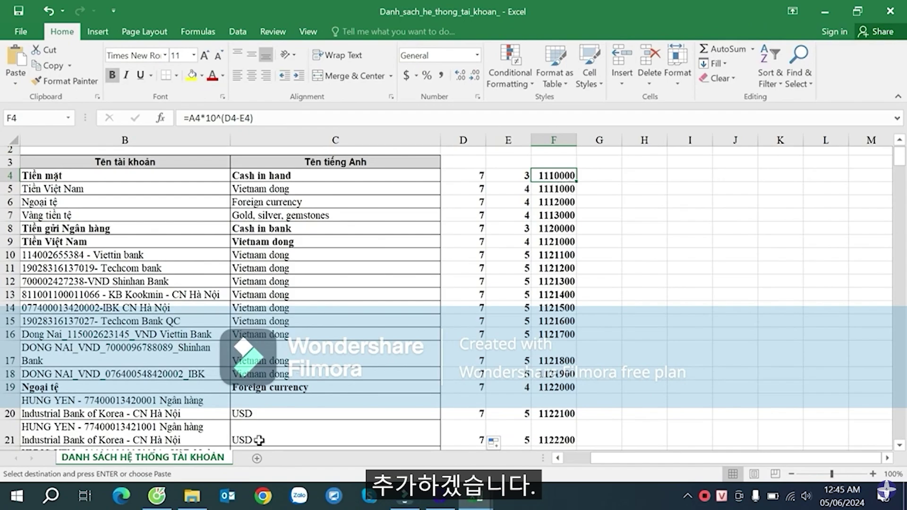
left_click(257, 456)
- Paste the codes and names into Sheet1 at A2, widening and left-aligning column B
left_click(55, 167)
key("ctrl+v")
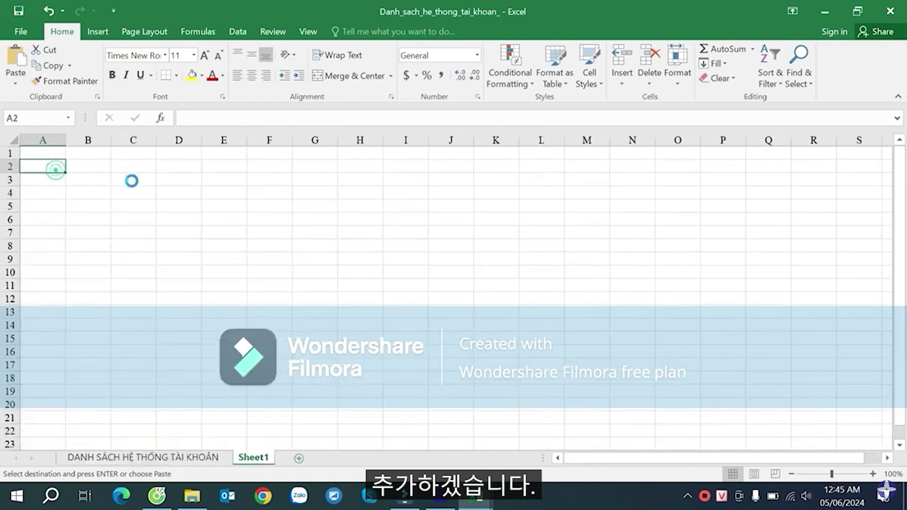
left_click_drag(106, 141, 133, 141)
left_click(197, 192)
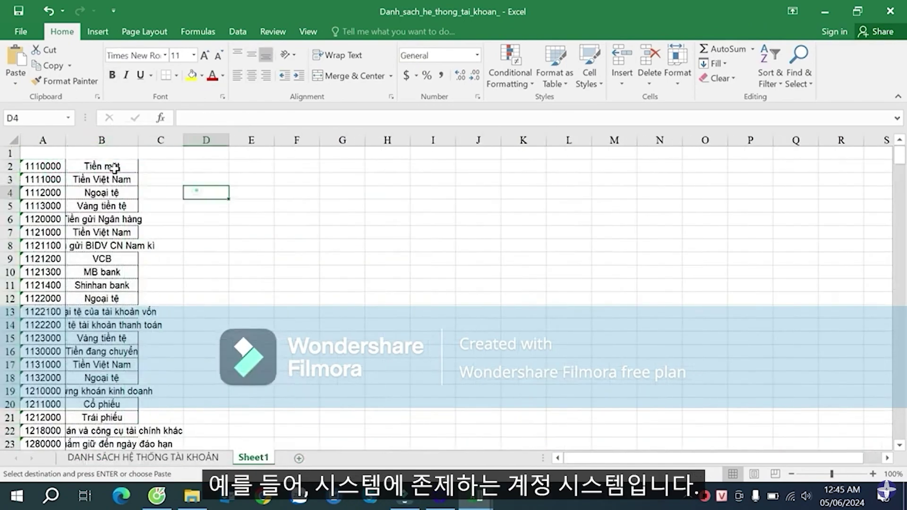
left_click(115, 167)
left_click(96, 143)
left_click(237, 76)
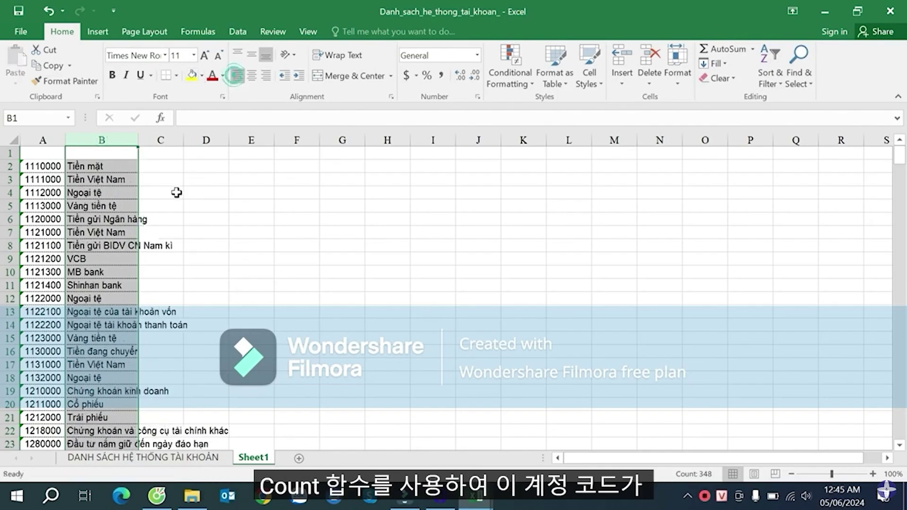
left_click(176, 192)
left_click_drag(137, 139, 164, 139)
- Compare the padded code in F4 with the pasted account list on Sheet1
left_click(149, 462)
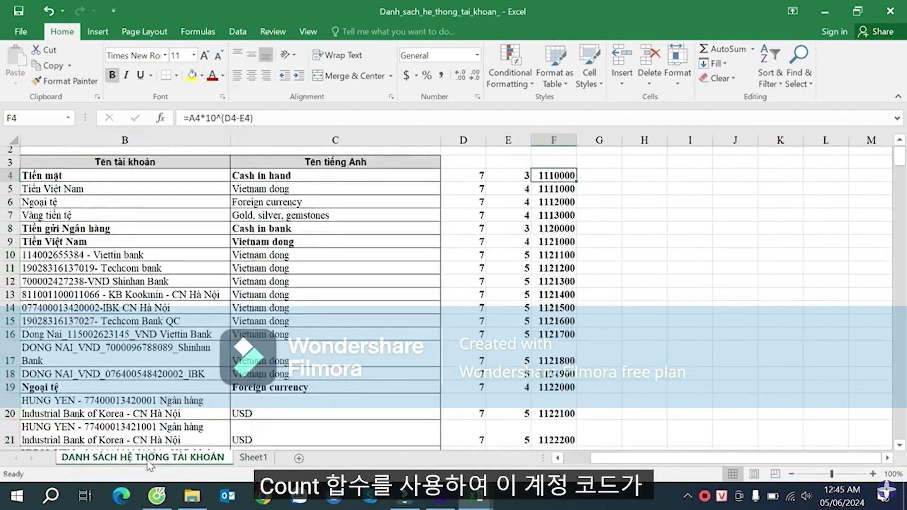
left_click(593, 176)
left_click(561, 175)
left_click(258, 457)
left_click(42, 167)
left_click(127, 232)
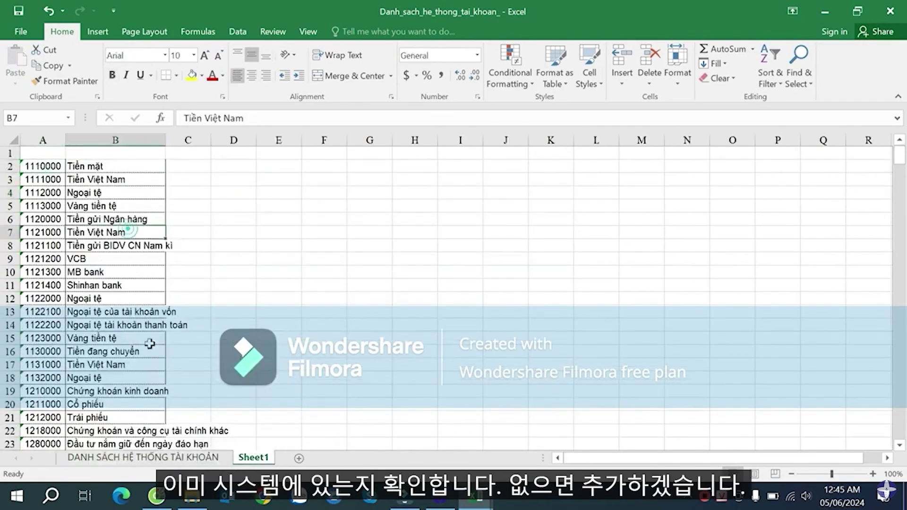
left_click(142, 457)
- Enter =COUNTIF(Sheet1!$A$2:$A$349,F4) in G4
left_click(593, 176)
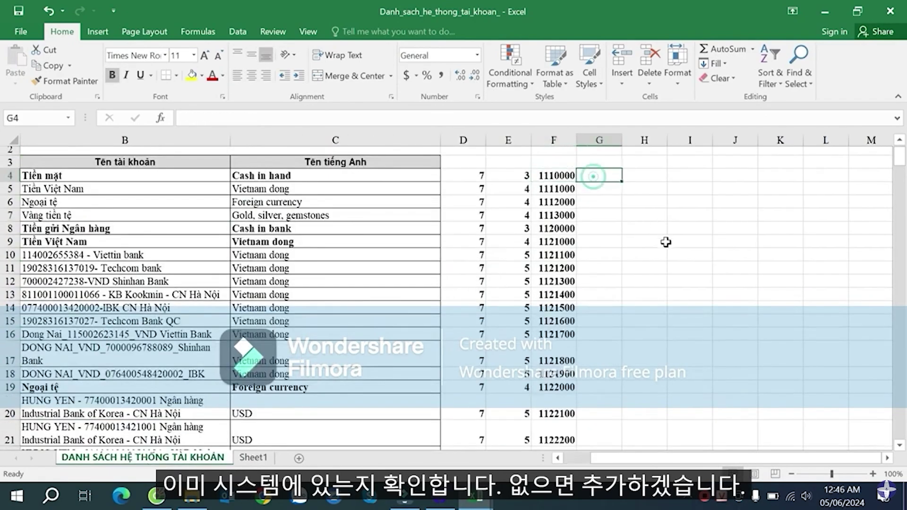
type("=cou")
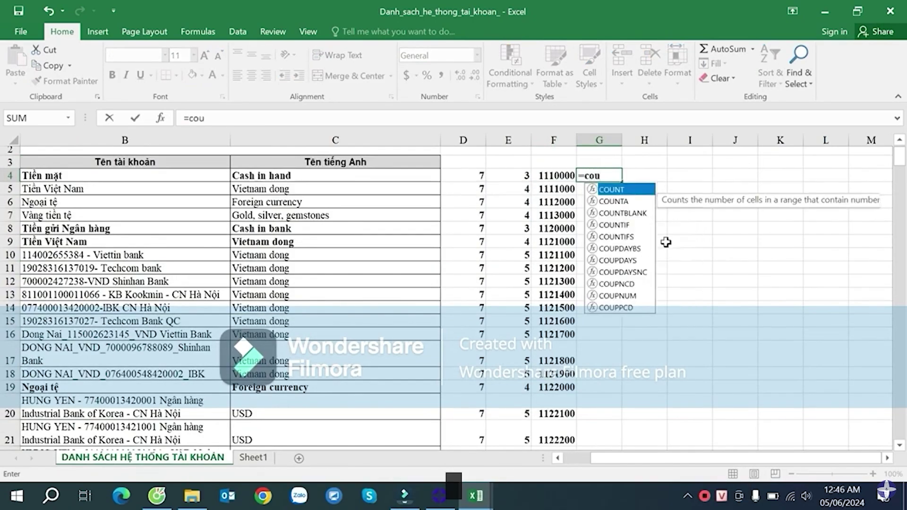
key("Down")
key("Down")
key("Down")
key("Tab")
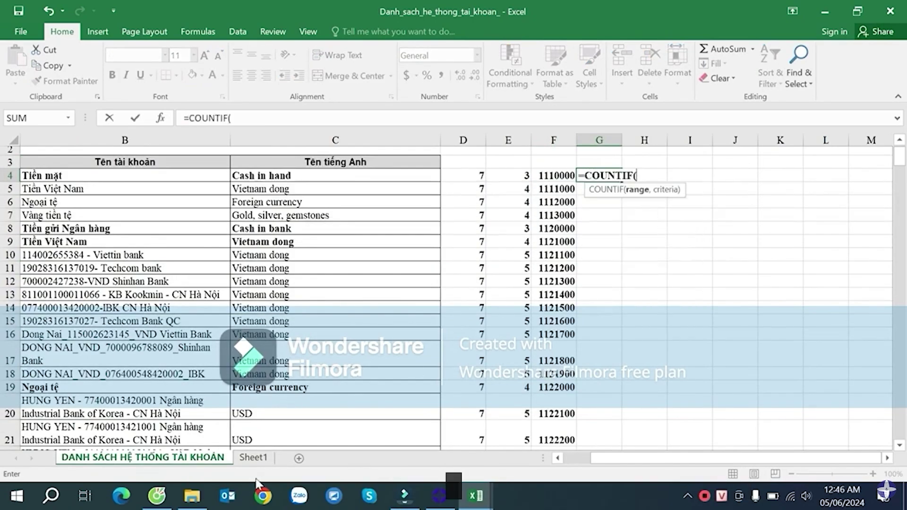
left_click(250, 457)
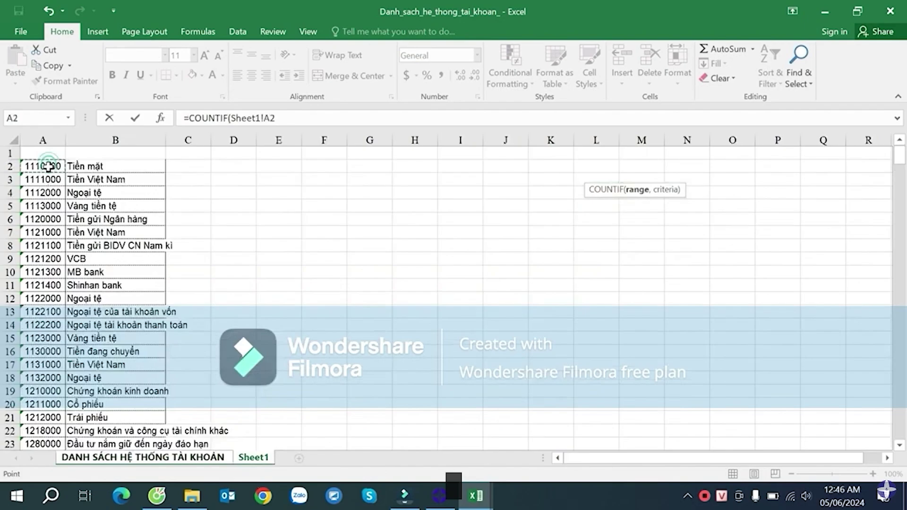
key("ctrl+shift+Down")
key("F4")
type(",")
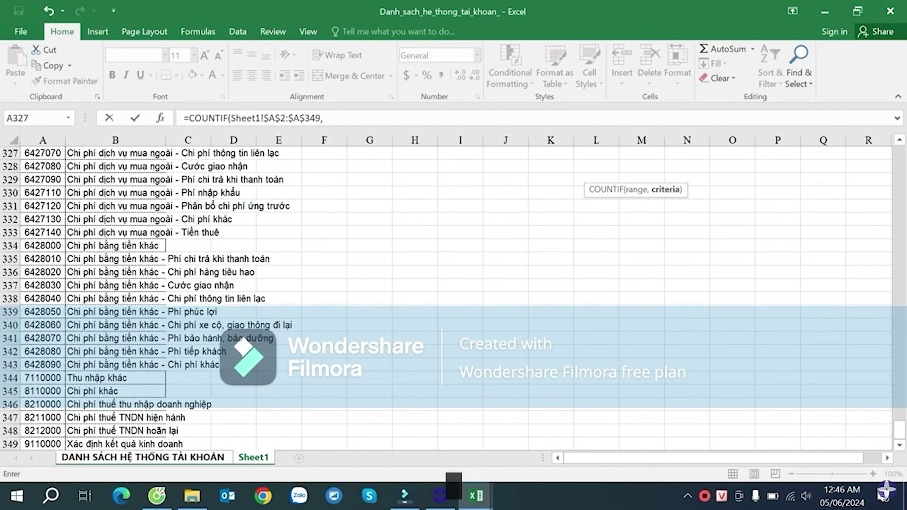
left_click(171, 457)
left_click(557, 175)
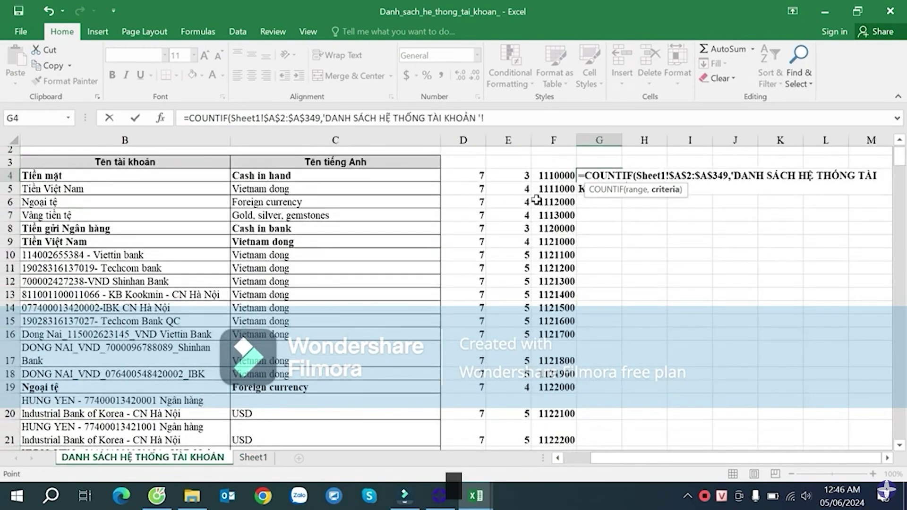
key("Return")
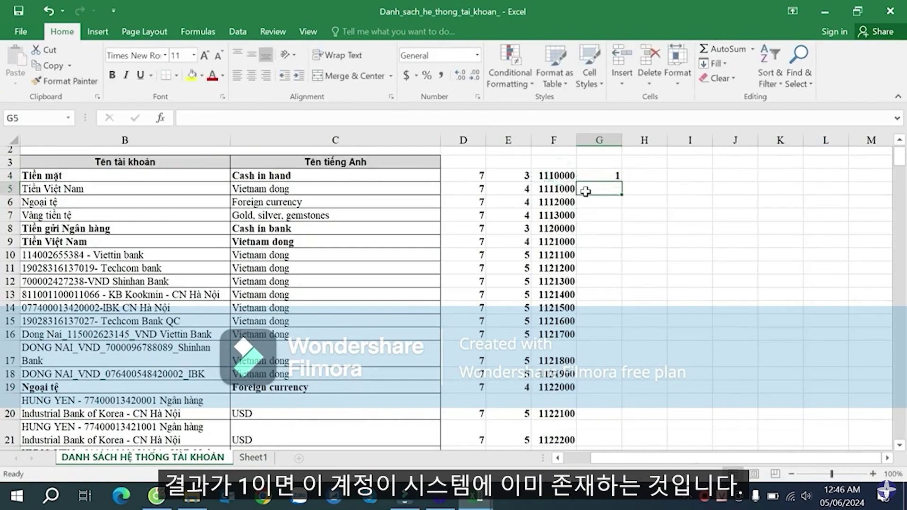
- Fill the COUNTIF down column G, review results such as G14, and select header row A3:G3
left_click(601, 172)
double_click(621, 182)
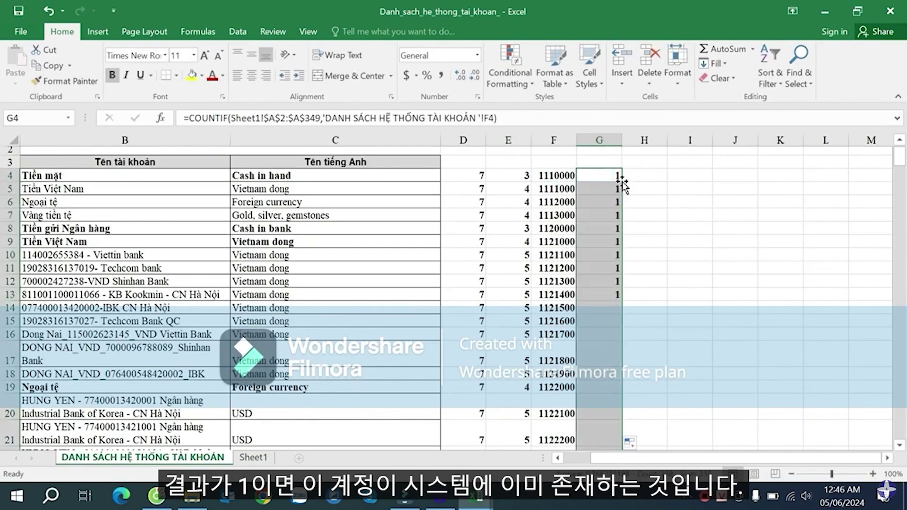
left_click(615, 307)
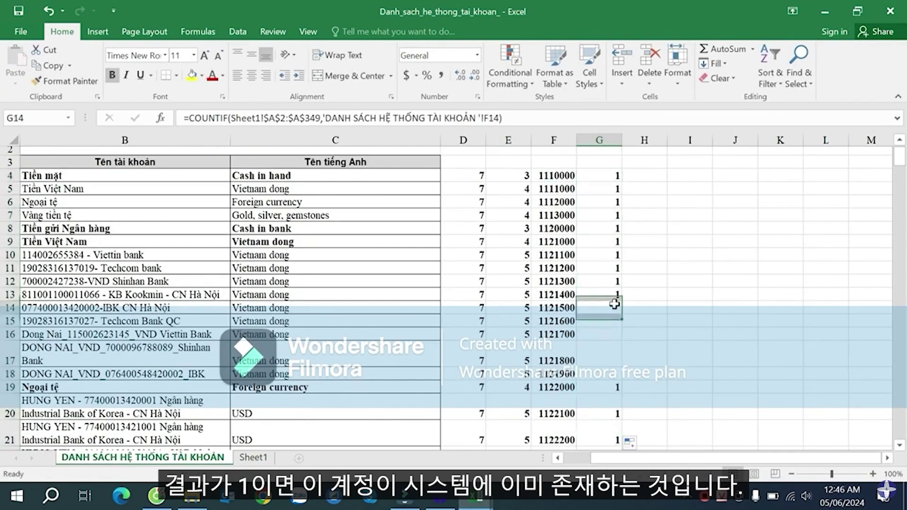
left_click(615, 333)
double_click(607, 306)
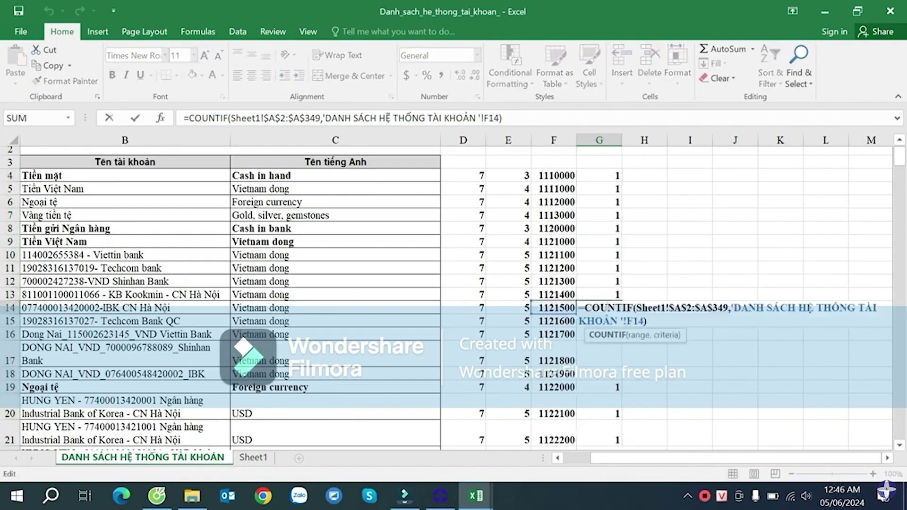
key("Return")
left_click(612, 350)
scroll(617, 346, "down", 5)
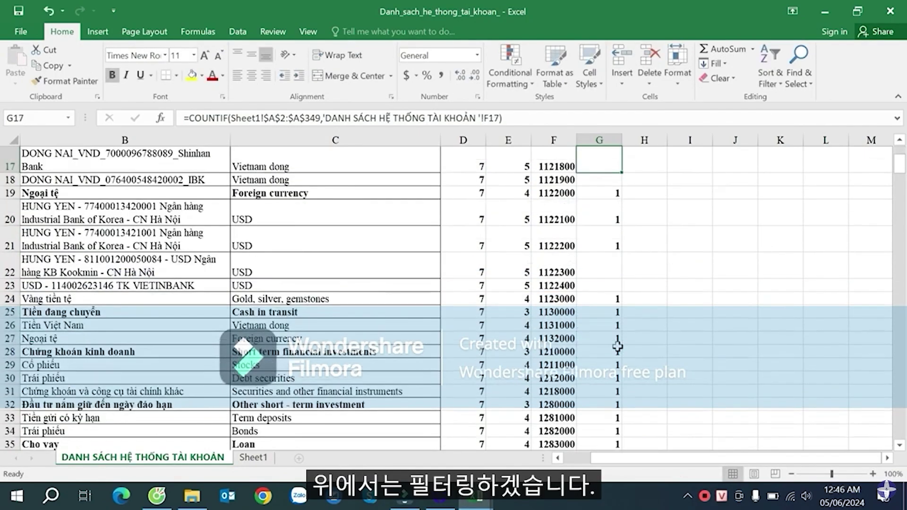
scroll(623, 326, "up", 6)
left_click_drag(610, 193, 64, 186)
- Turn on header filters and show only (Blanks) in column G, leaving 79 accounts
key("ctrl+shift+l")
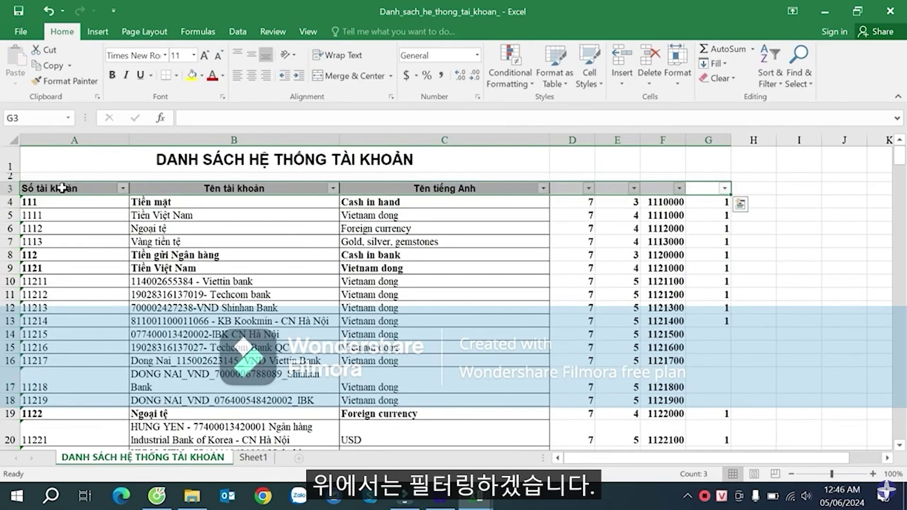
left_click(688, 256)
left_click(723, 188)
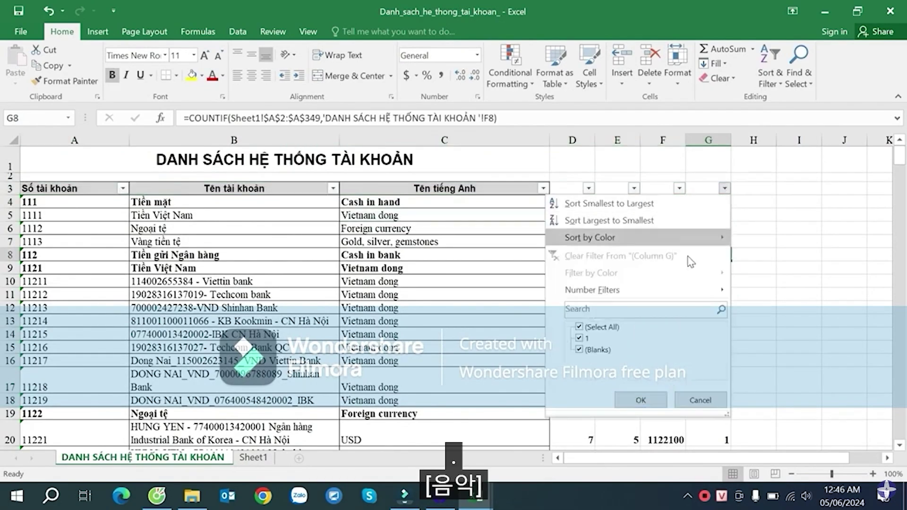
left_click(640, 400)
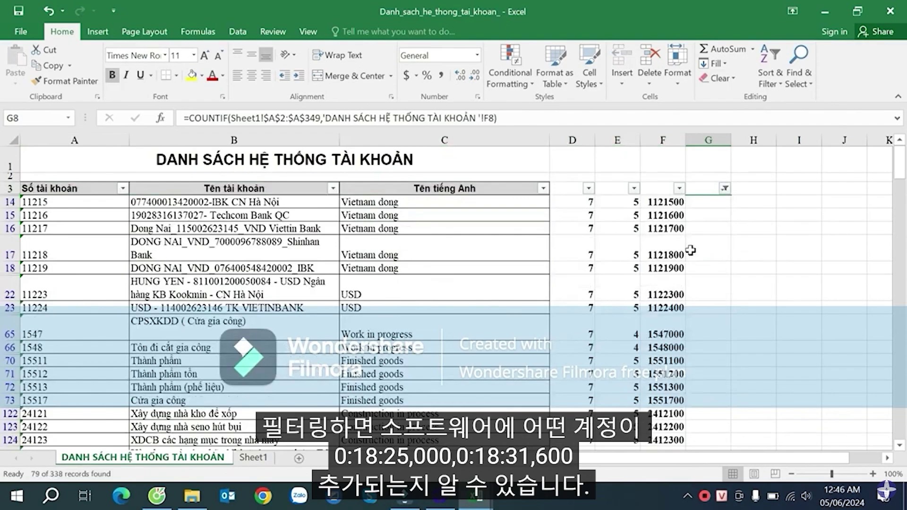
left_click(691, 212)
scroll(707, 284, "down", 10)
scroll(707, 283, "down", 15)
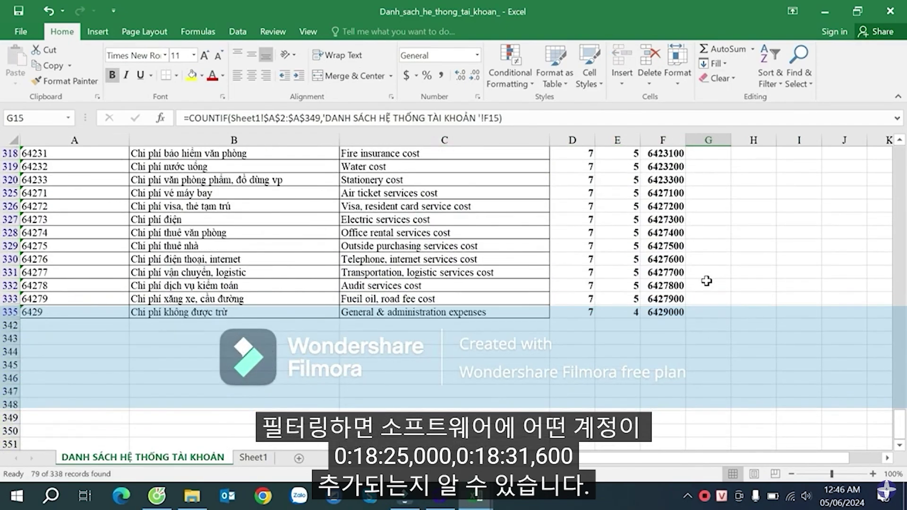
scroll(706, 284, "up", 18)
scroll(656, 287, "up", 5)
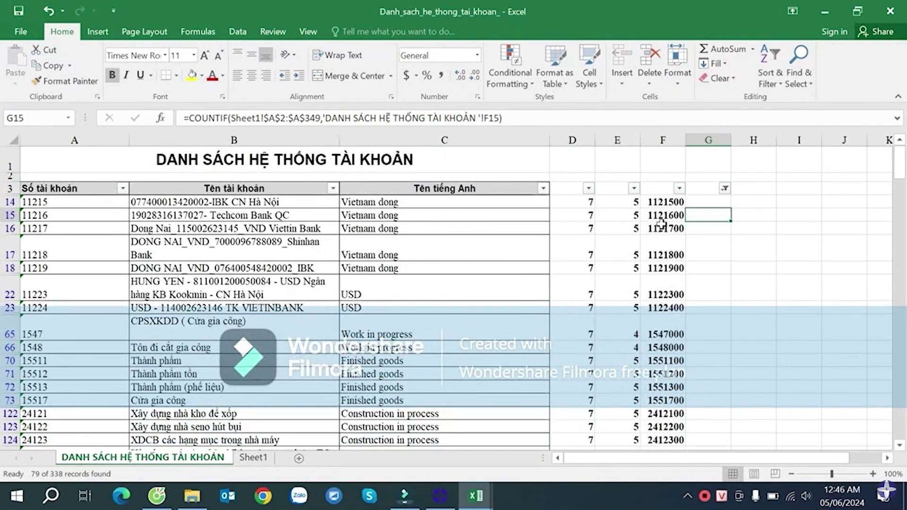
- Copy the visible column F account codes from F14 down
left_click(663, 202)
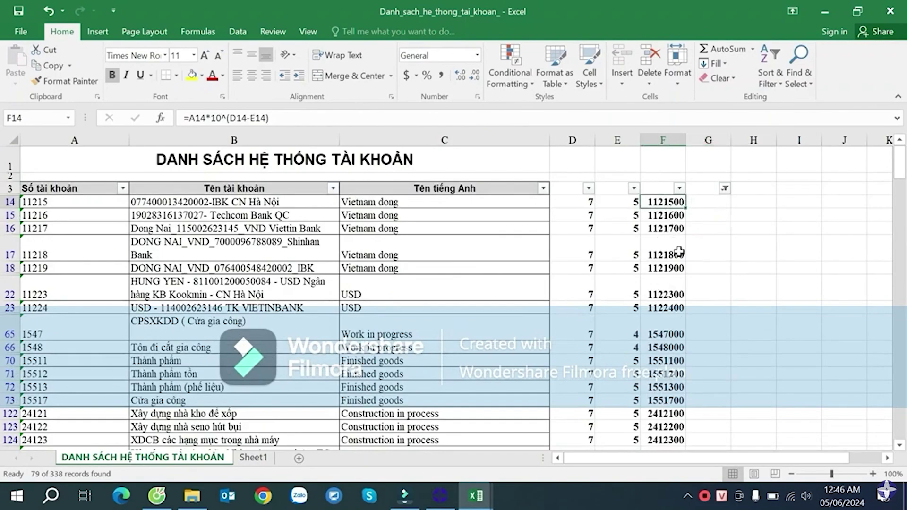
key("ctrl+shift+Down")
key("ctrl+c")
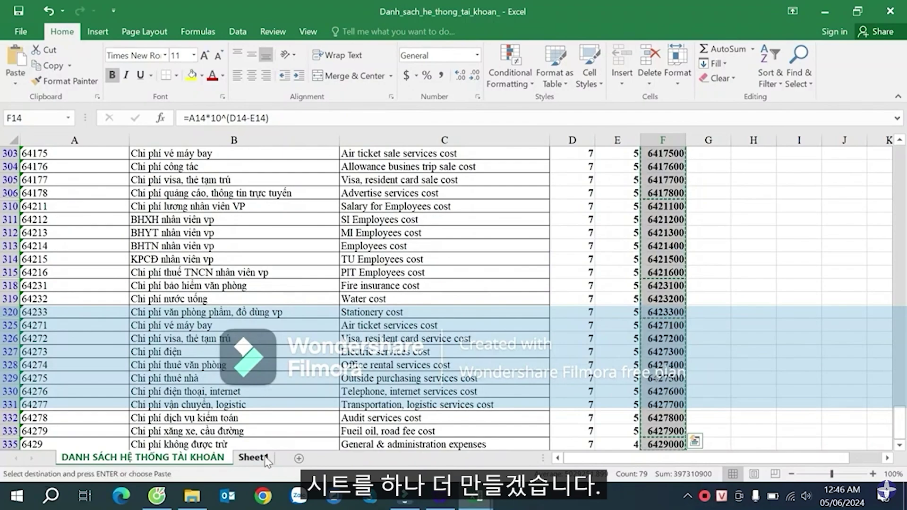
- Add a new worksheet named AddAccount
left_click(272, 458)
left_click(299, 458)
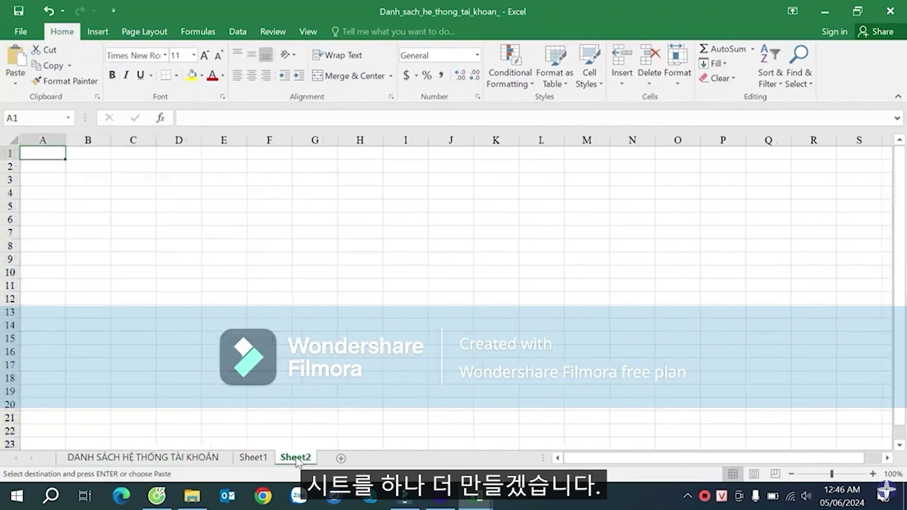
right_click(297, 461)
left_click(349, 325)
type("Ad")
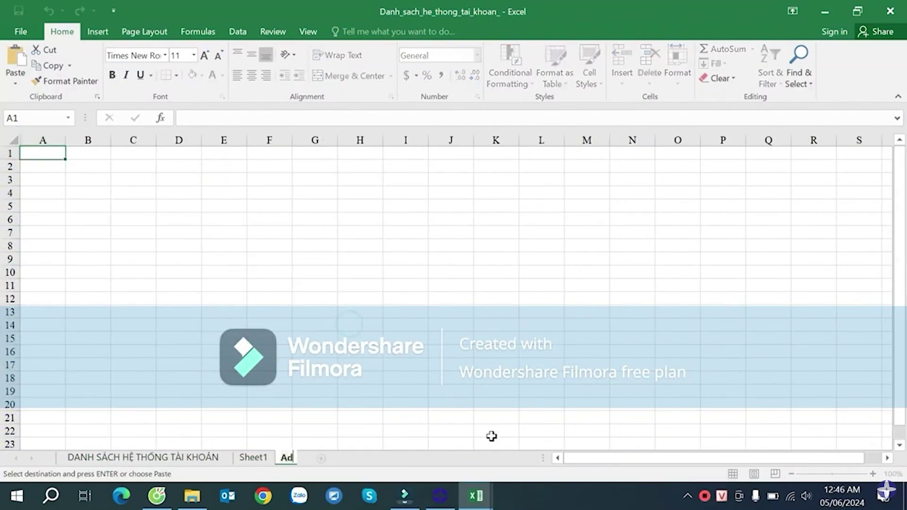
type("dAccoun")
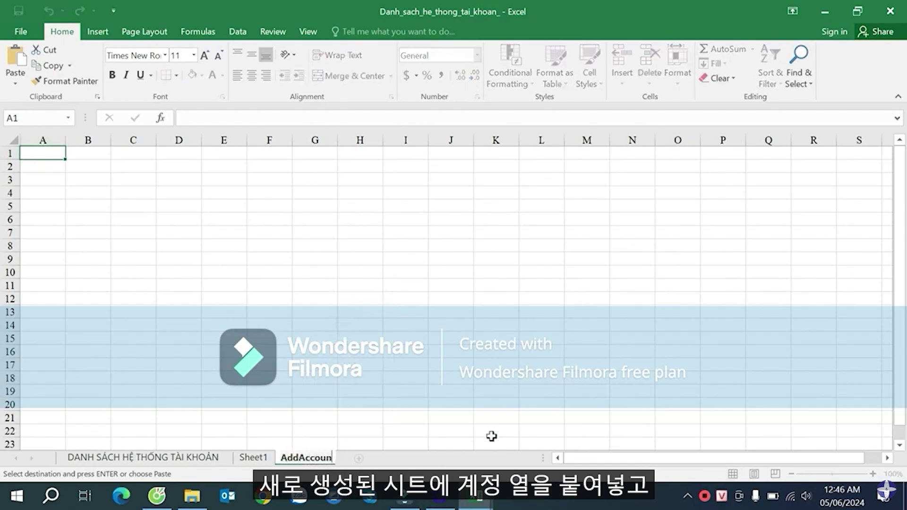
type("t")
key("Return")
- Paste the missing codes at A3 and add the header TênTK in A2
left_click(41, 180)
key("ctrl+v")
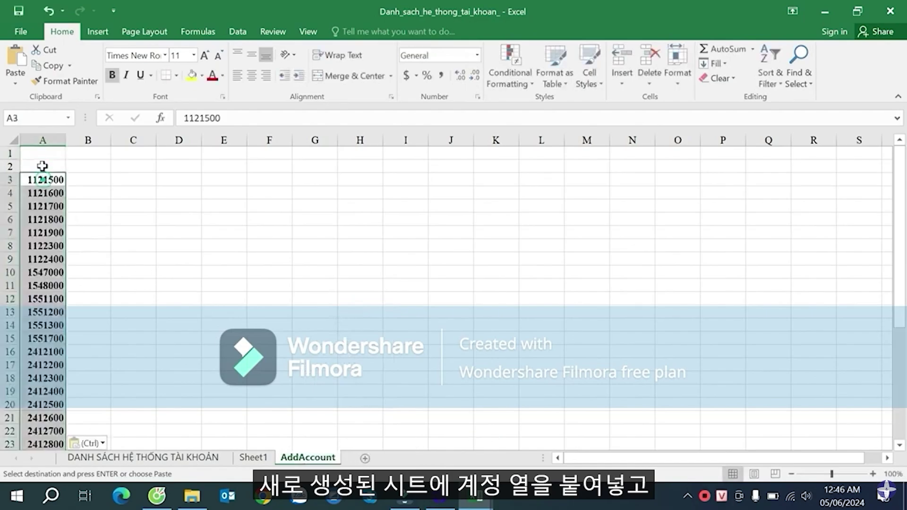
left_click(41, 166)
type("TeenT")
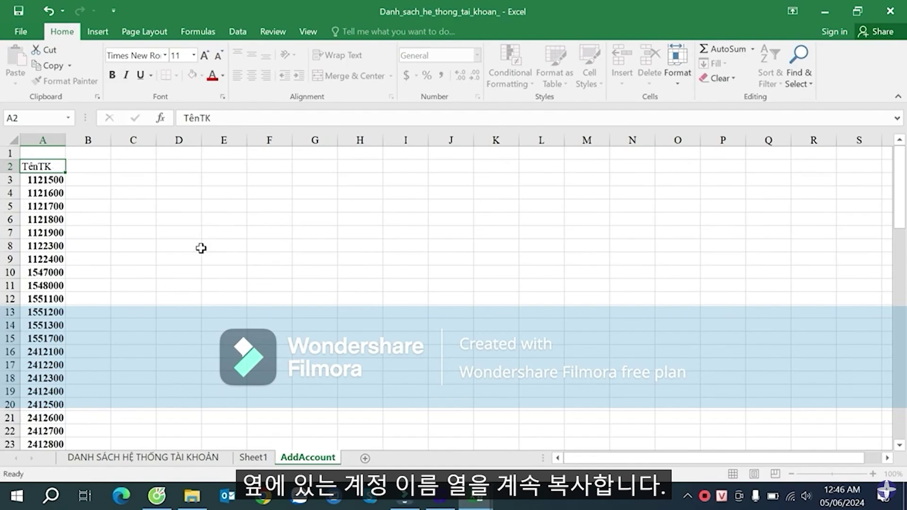
key("Tab")
- Copy the filtered Vietnamese and English account names into AddAccount at B3
left_click(174, 457)
left_click(262, 208)
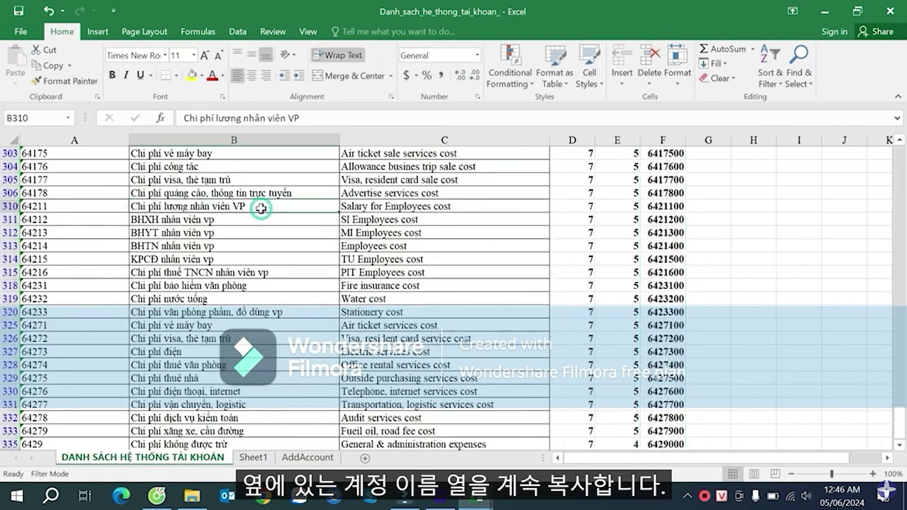
key("ctrl+Up")
key("Down")
key("shift+Right")
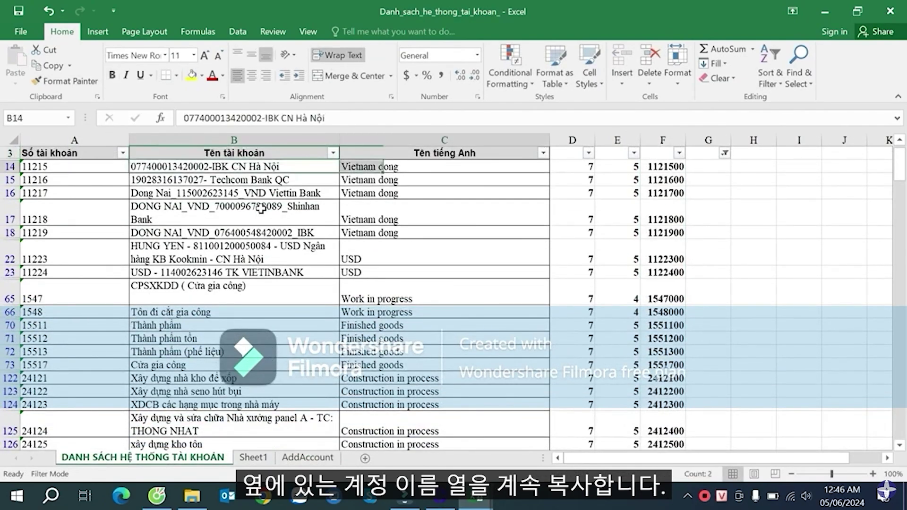
key("ctrl+shift+Down")
key("ctrl+c")
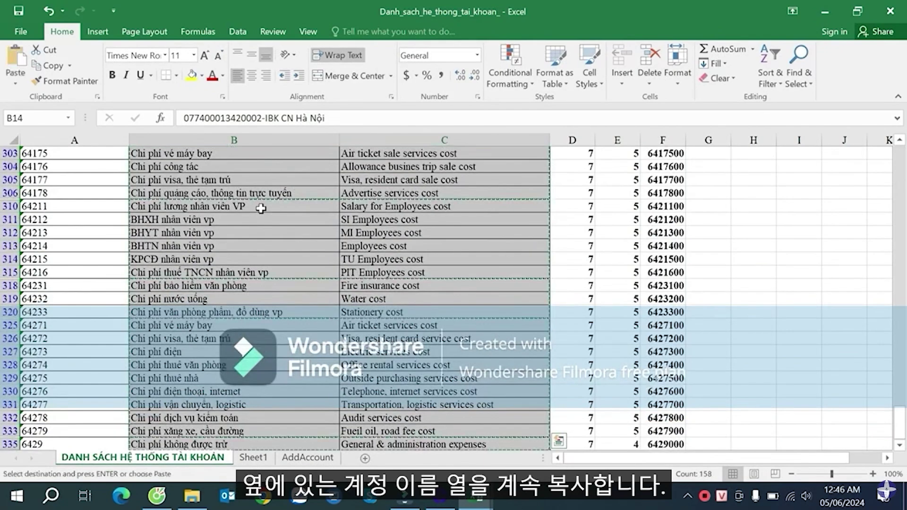
left_click(307, 457)
left_click(85, 179)
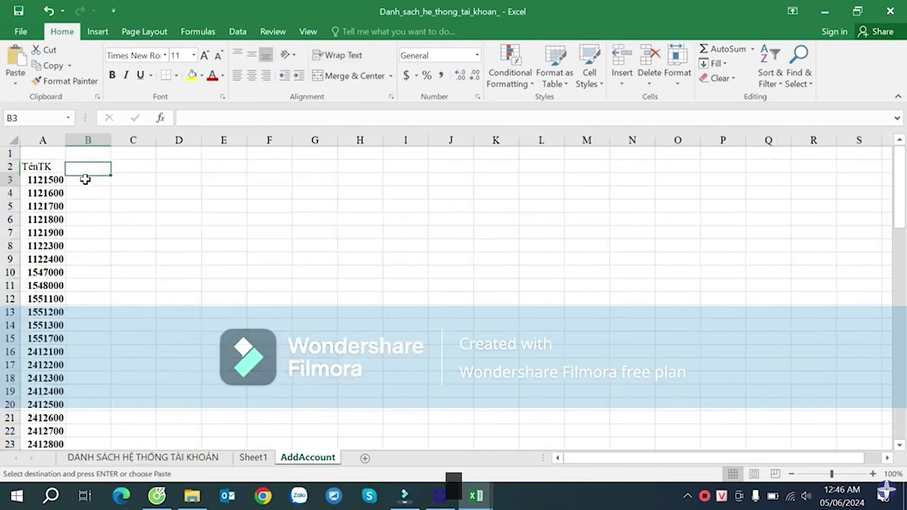
key("ctrl+v")
- Set rows 3–81 to height 15 and select columns B and C for fitting
left_click(38, 178)
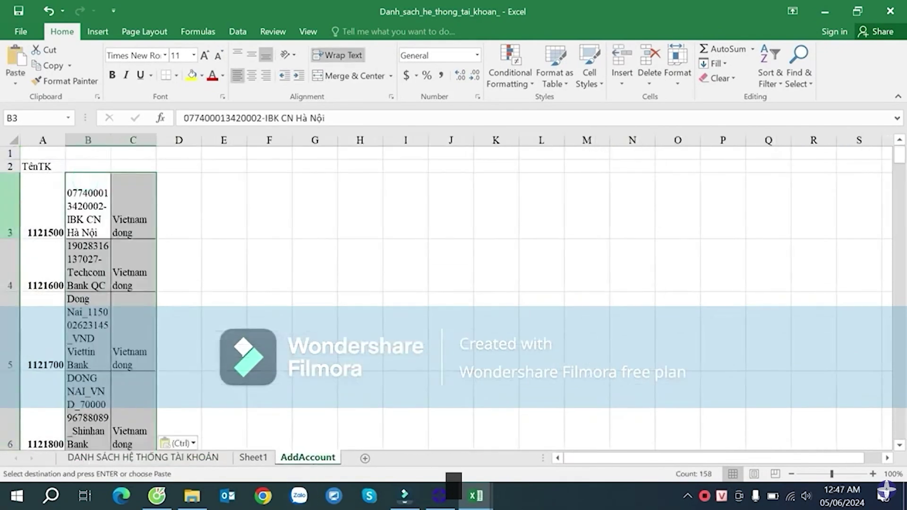
key("shift+space")
key("ctrl+shift+Down")
right_click(9, 189)
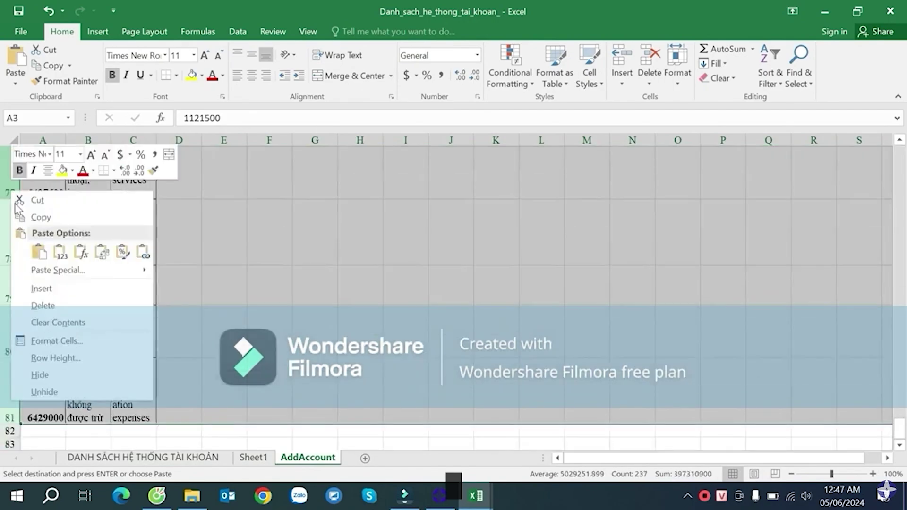
left_click(57, 358)
type("15")
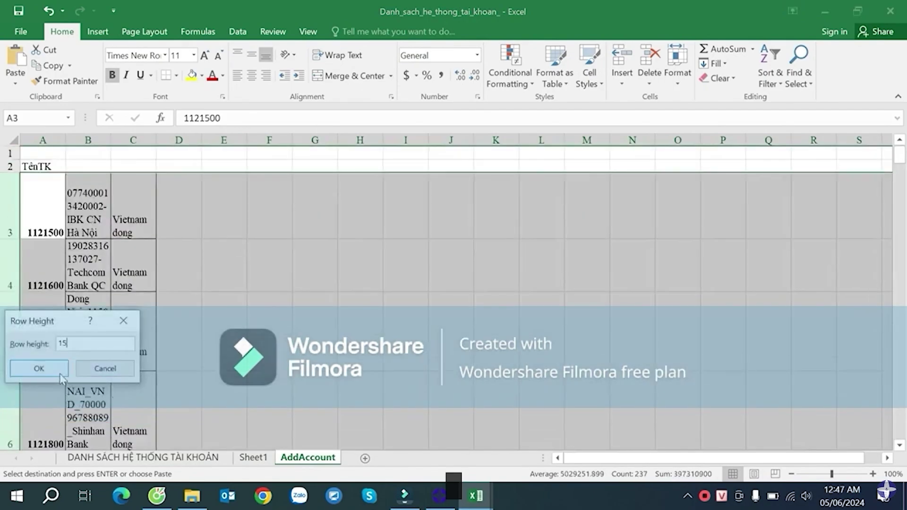
key("Return")
left_click(89, 139)
mouse_move(147, 147)
left_mouse_down()
mouse_move(132, 140)
mouse_move(157, 141)
left_mouse_up()
- Autofit columns B and C, then enter the headers Tên VN and Tên EN in B2 and C2
double_click(157, 140)
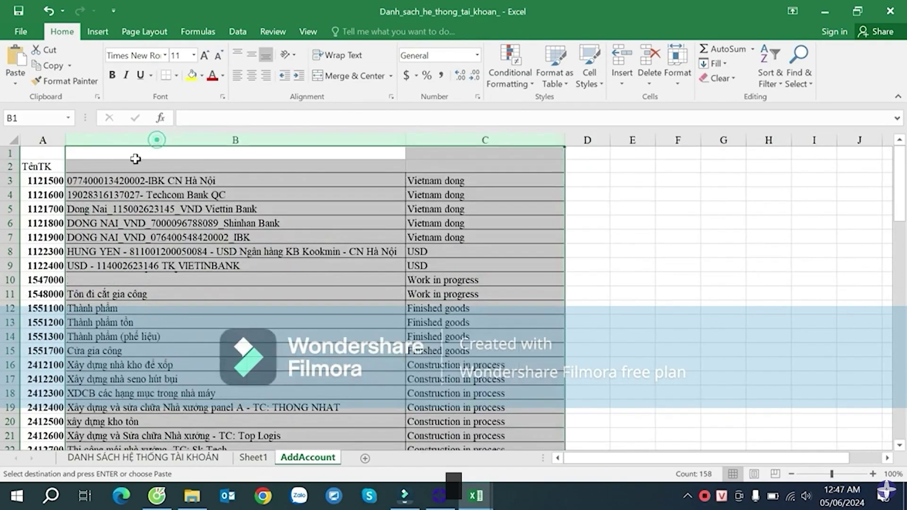
left_click(141, 168)
type("Tê")
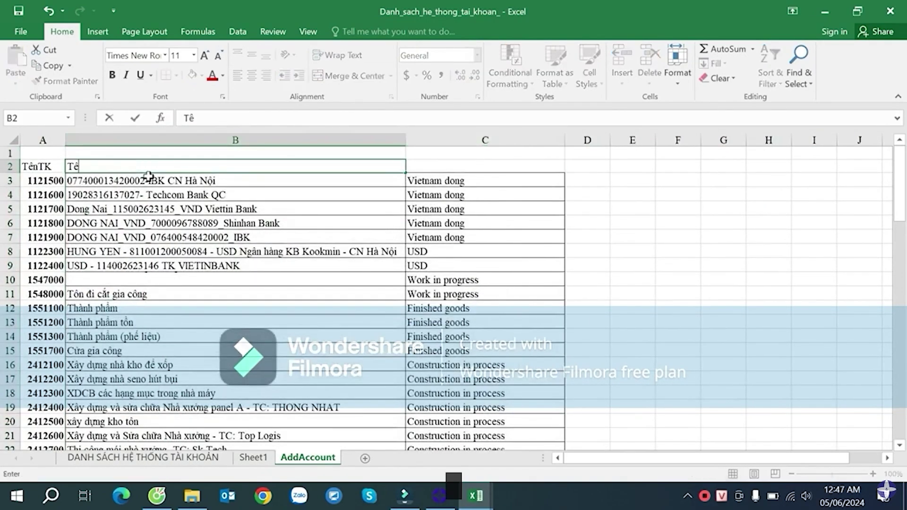
type("n VND")
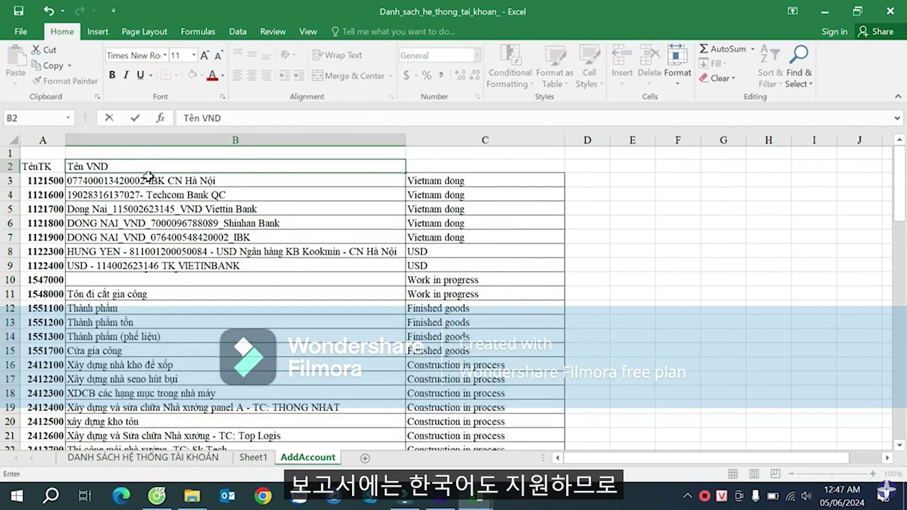
key("Tab")
type("TE")
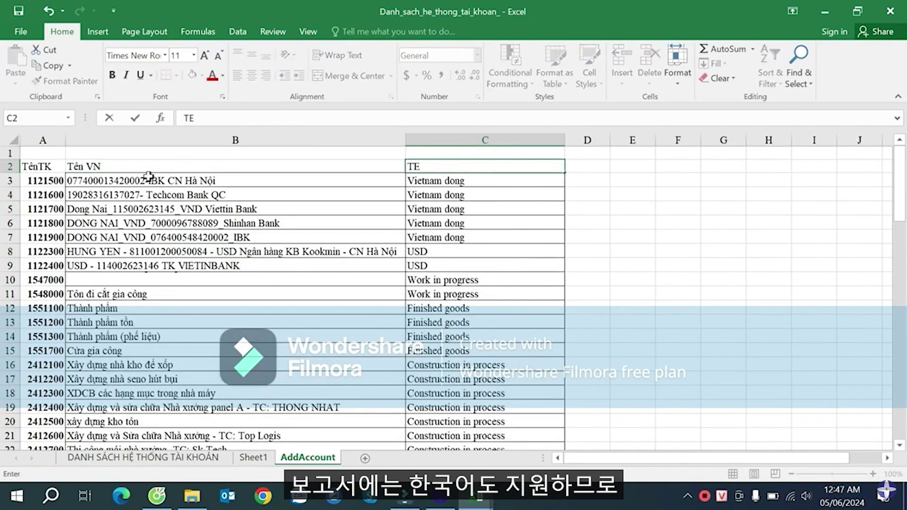
type("n EN")
key("Tab")
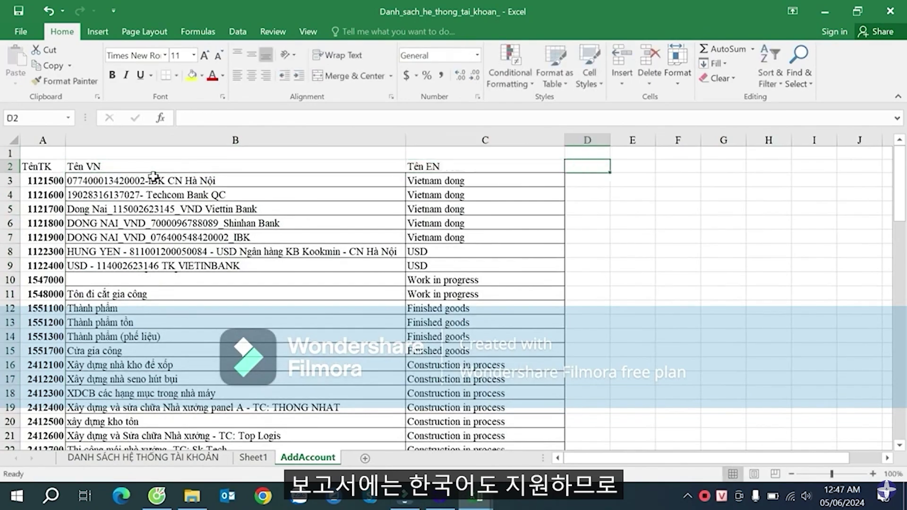
- Widen column C and add the header Tên KR in cell D2
left_click(492, 196)
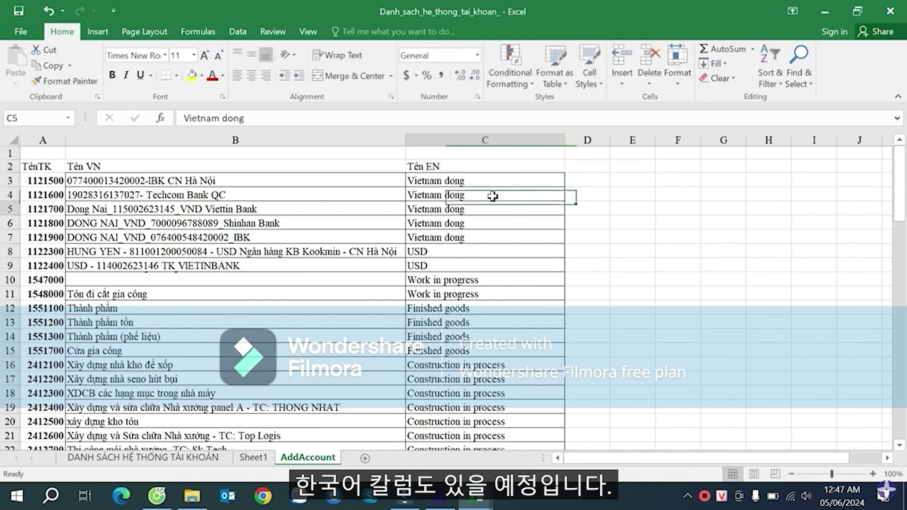
left_click(487, 208)
left_click_drag(564, 138, 585, 136)
left_click(617, 167)
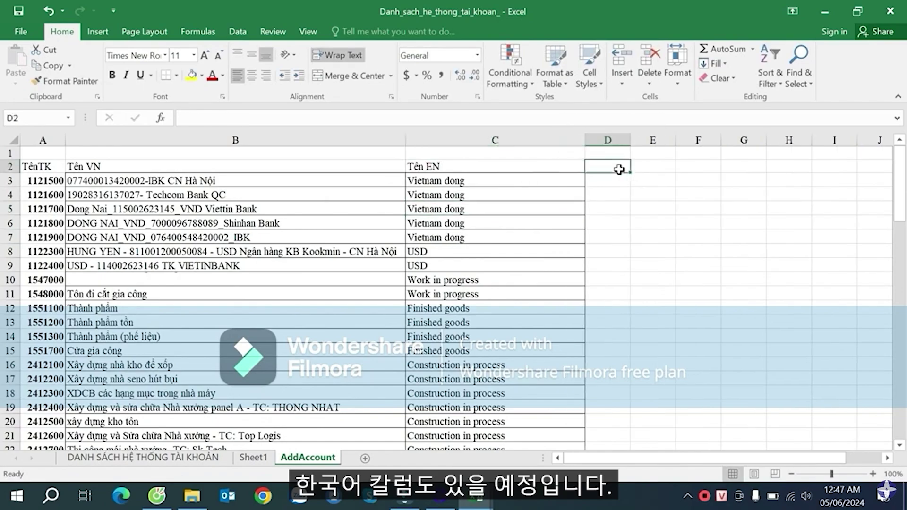
type("Tên")
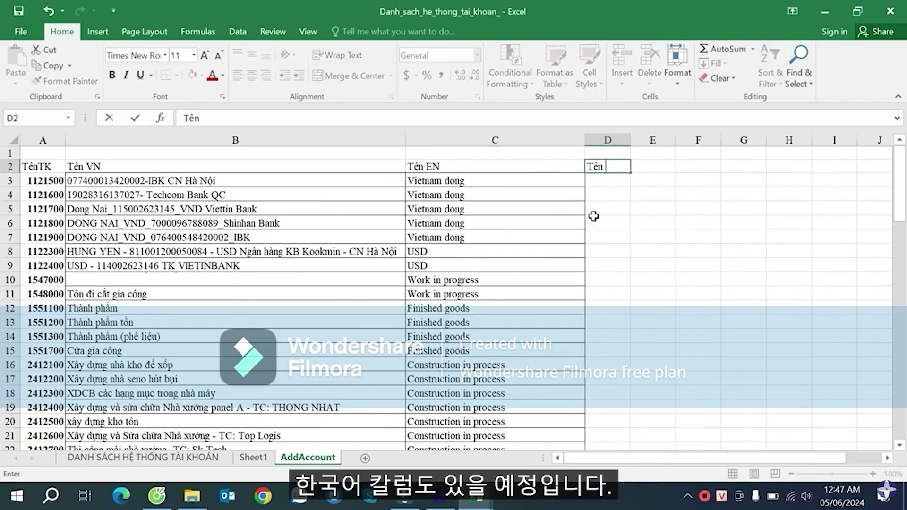
type(" KR")
key("Return")
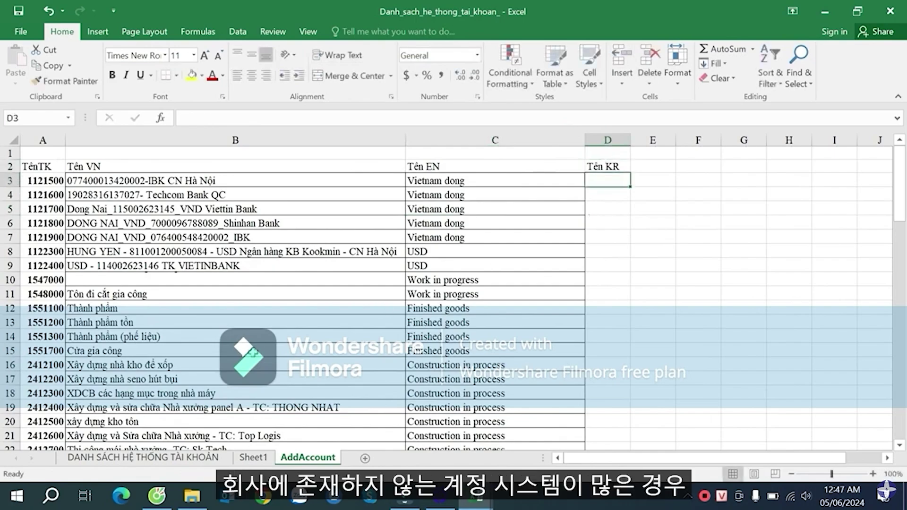
- Scroll through and review the AddAccount sheet's rows in column B
left_click(246, 352)
scroll(270, 310, "down", 20)
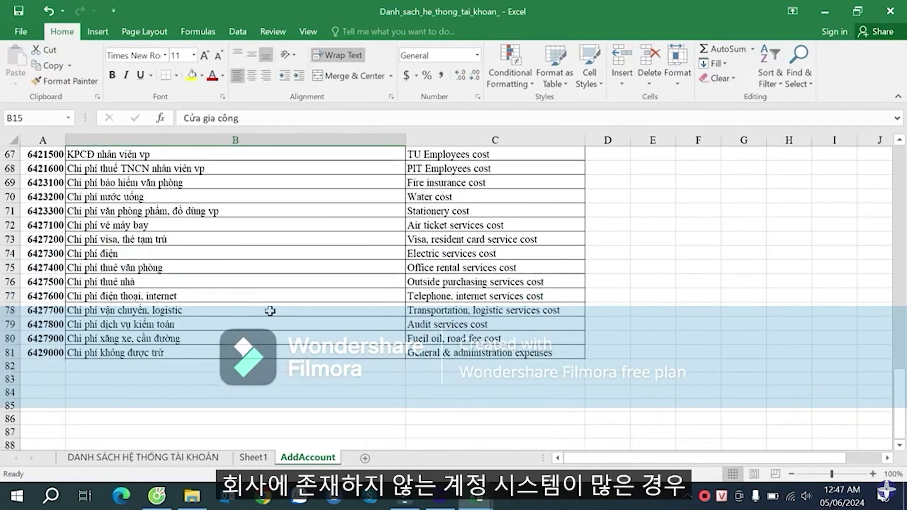
scroll(269, 311, "up", 6)
scroll(270, 310, "down", 6)
scroll(283, 308, "up", 7)
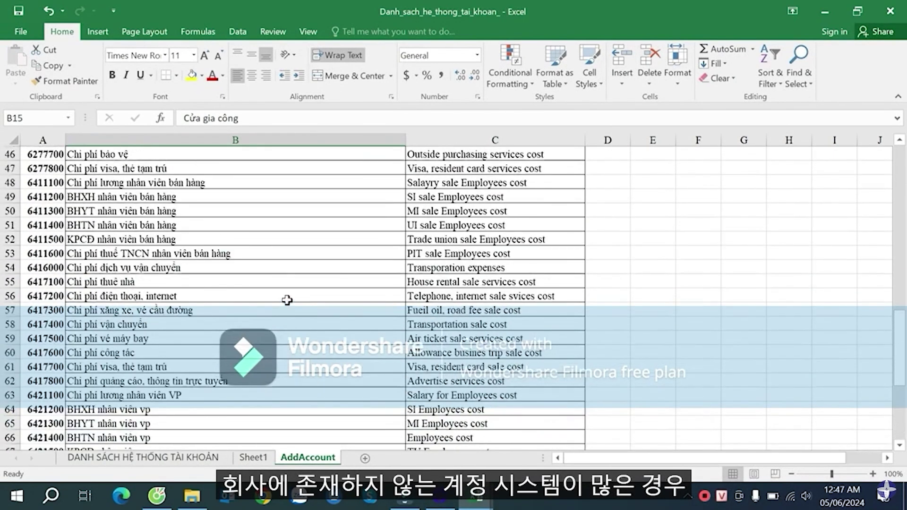
scroll(283, 293, "up", 15)
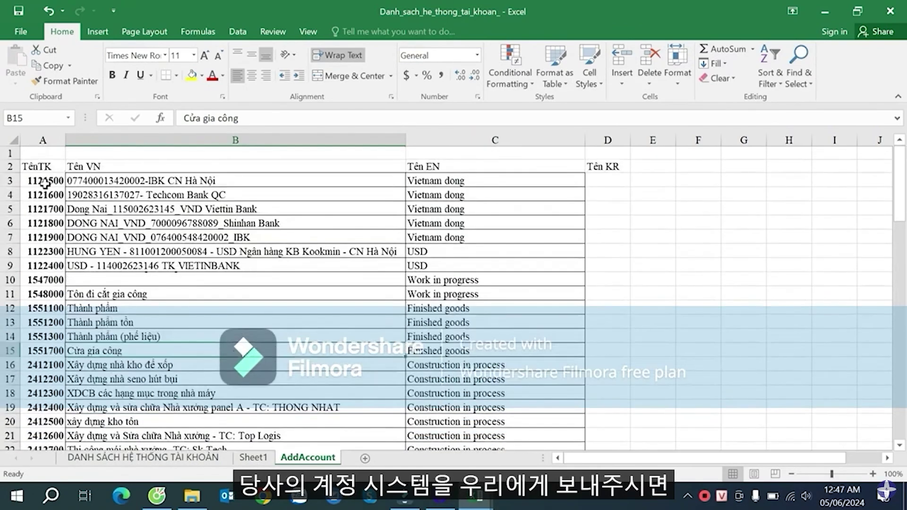
left_click_drag(45, 183, 175, 306)
left_click(345, 364)
scroll(326, 337, "down", 7)
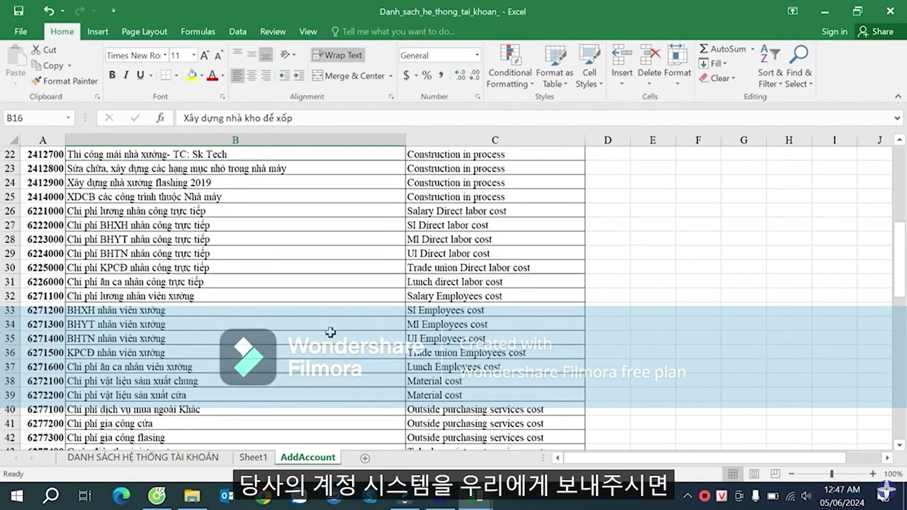
scroll(330, 332, "down", 17)
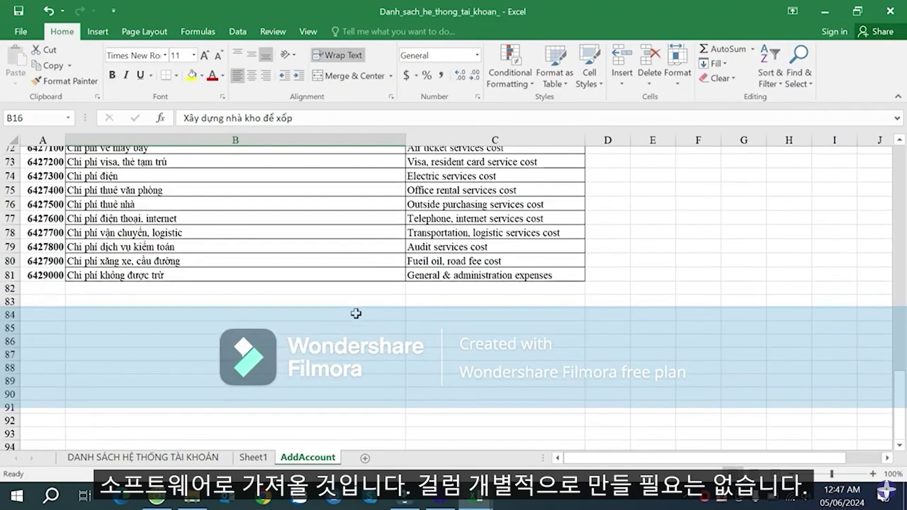
scroll(355, 313, "up", 20)
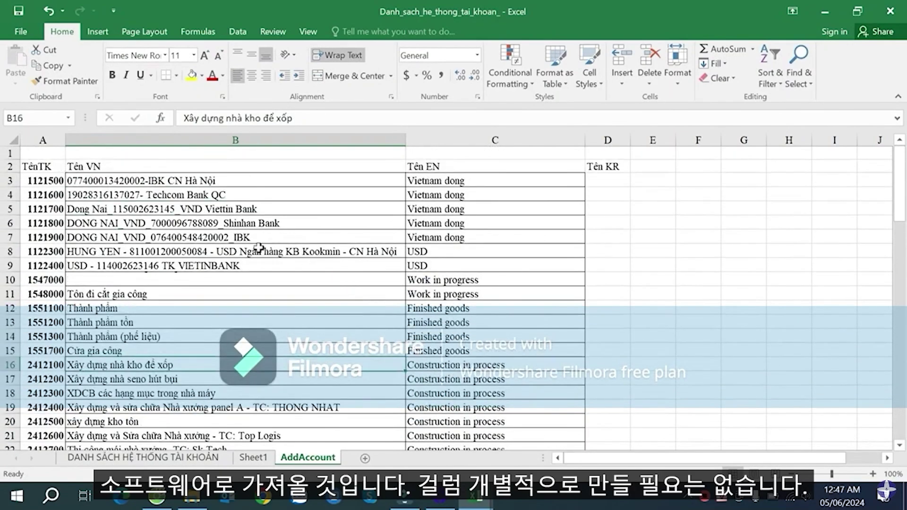
left_click(237, 297)
scroll(284, 300, "down", 1)
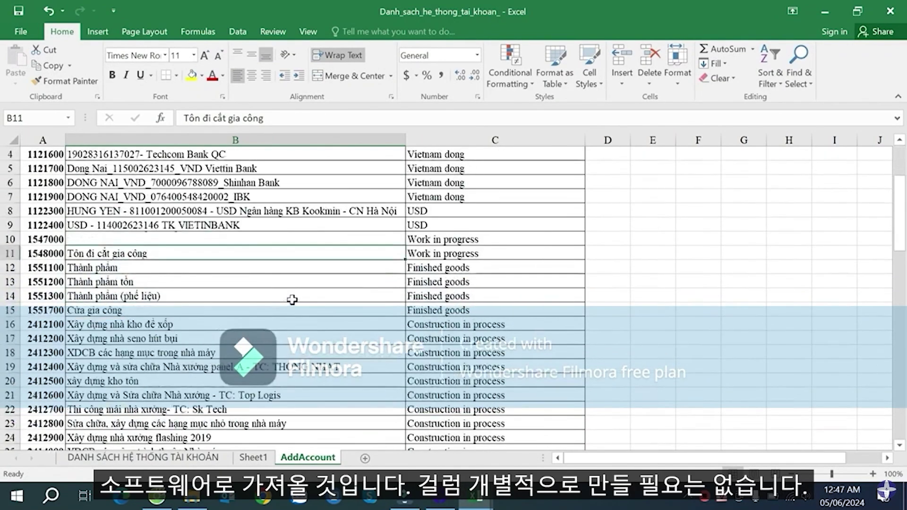
scroll(293, 297, "up", 1)
left_click(321, 217)
left_click(344, 337)
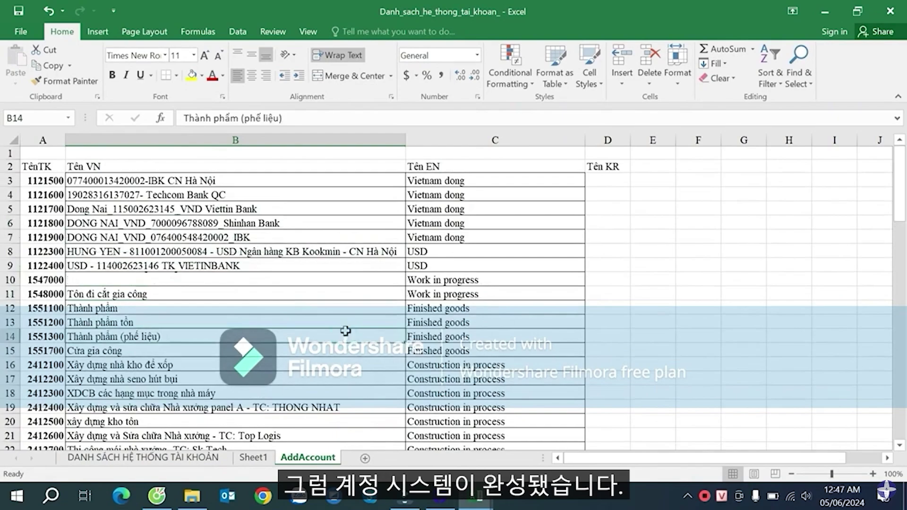
- Close the Danh_sach and AccountList workbooks and minimize SmartBooks to show the desktop
left_click(894, 9)
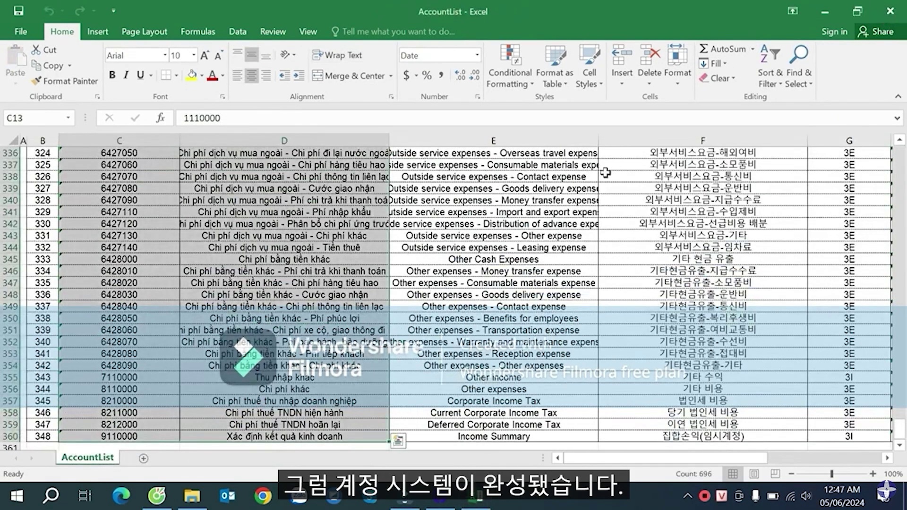
left_click(518, 260)
left_click(891, 10)
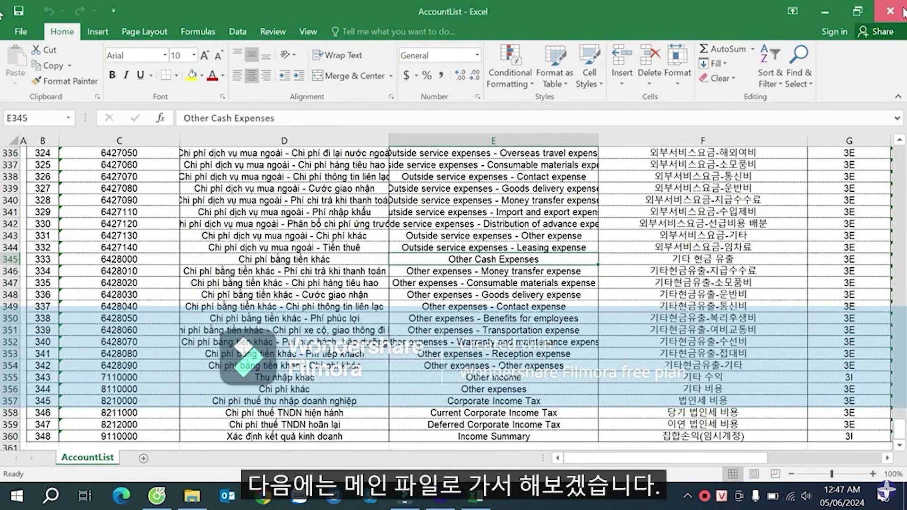
left_click(440, 496)
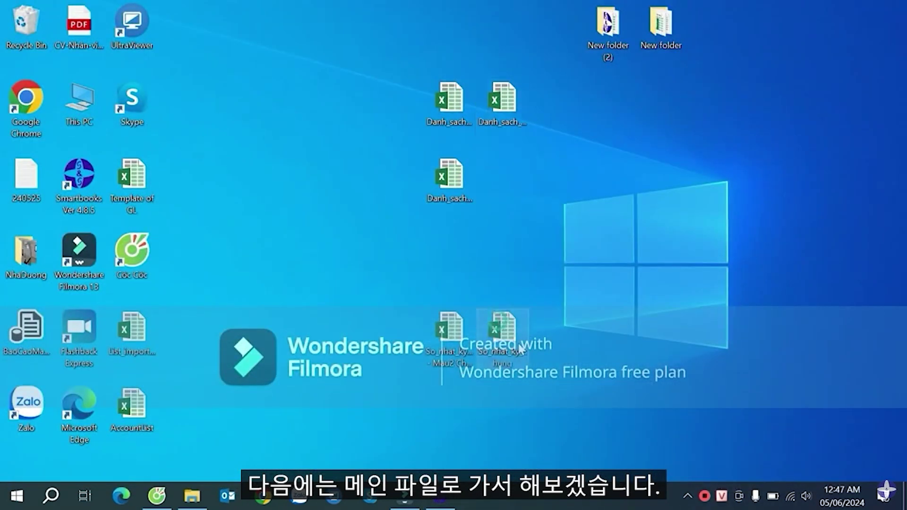
- Move the So_nhat_ky_chung file beside the Danh_sach files and open it in Excel
left_click_drag(520, 350, 523, 173)
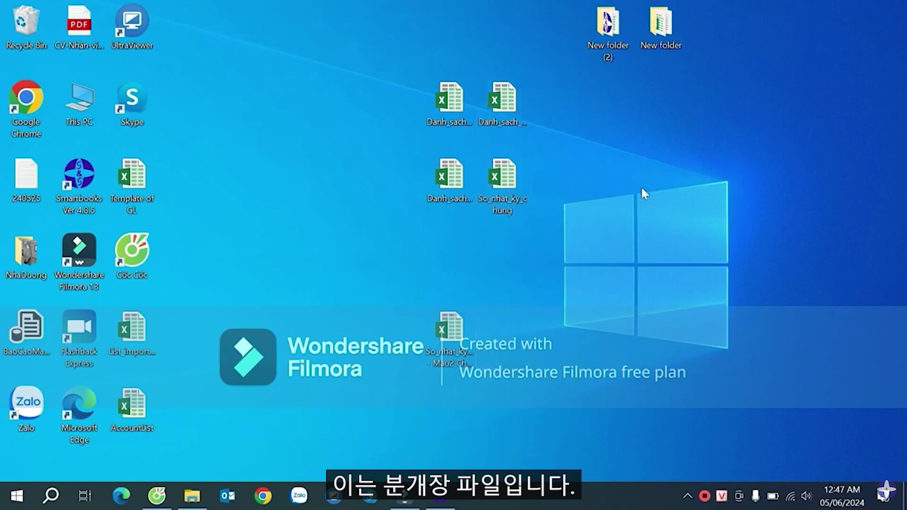
double_click(513, 182)
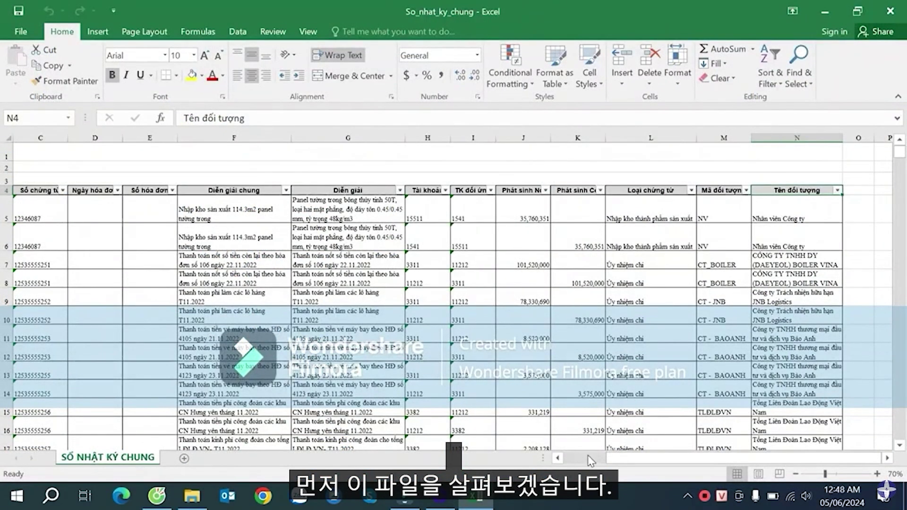
left_click(588, 457)
left_click(208, 230)
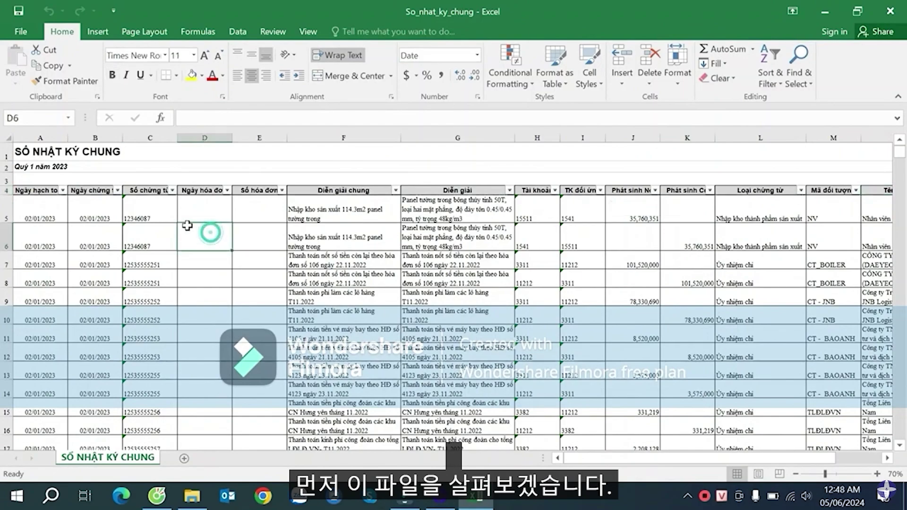
left_click(89, 210)
scroll(119, 235, "down", 5)
scroll(118, 236, "up", 5)
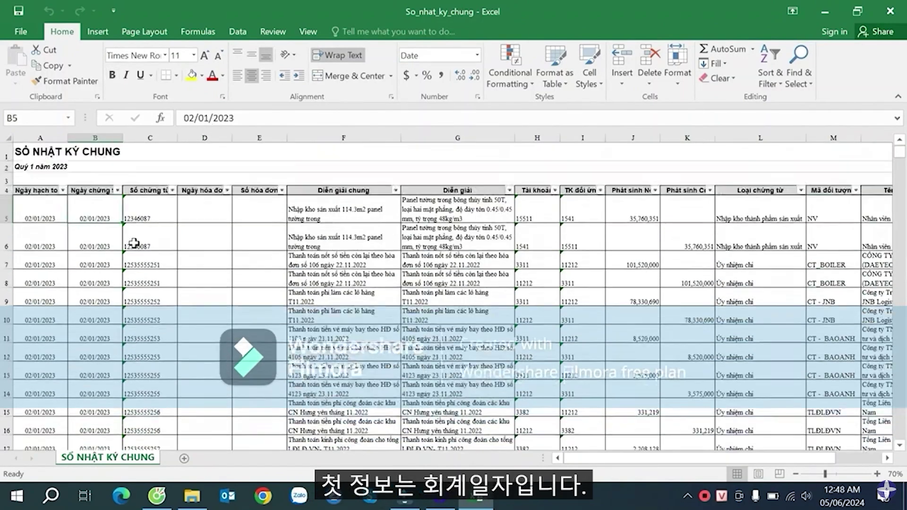
left_click(31, 195)
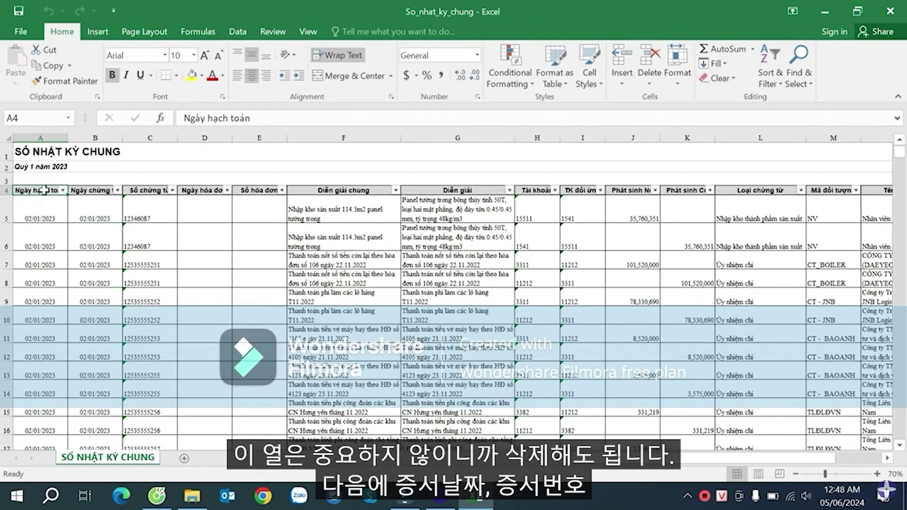
left_click(56, 232)
left_click(90, 194)
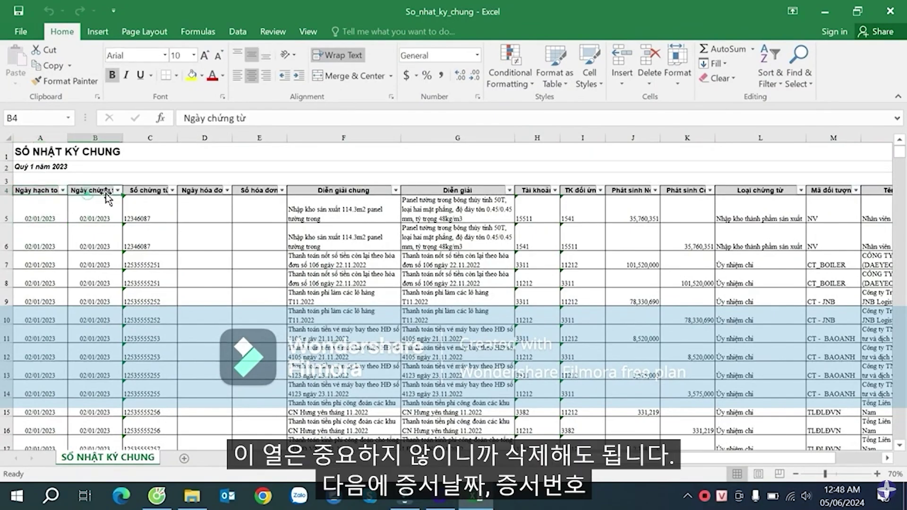
left_click(140, 195)
left_click_drag(207, 195, 249, 209)
left_click_drag(345, 198, 354, 212)
left_click_drag(457, 190, 389, 214)
left_click(539, 191)
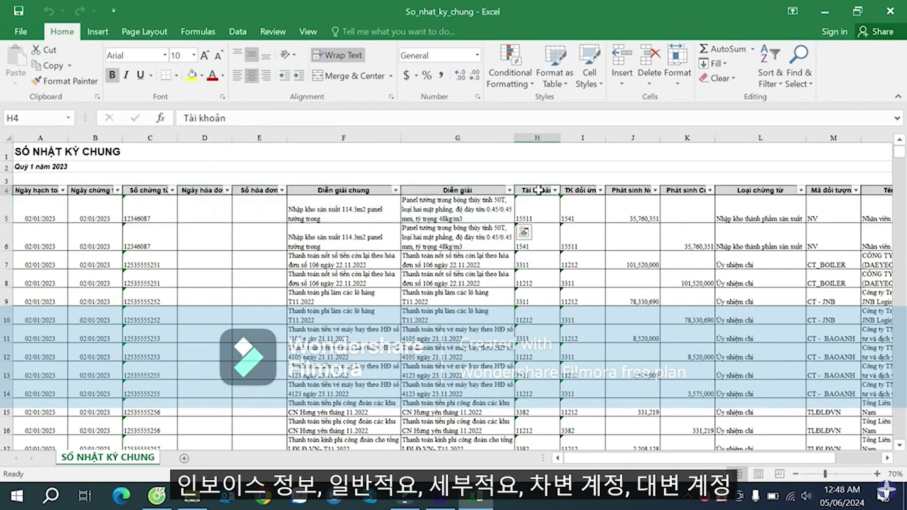
left_click(577, 190)
- Widen column H to about 16.27 and remove the AutoFilter from the header row
left_click(540, 181)
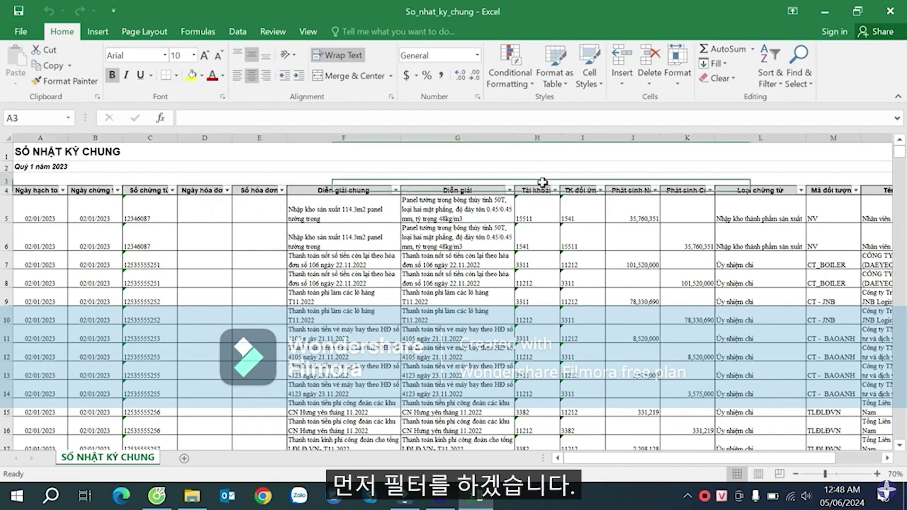
left_click_drag(559, 138, 575, 135)
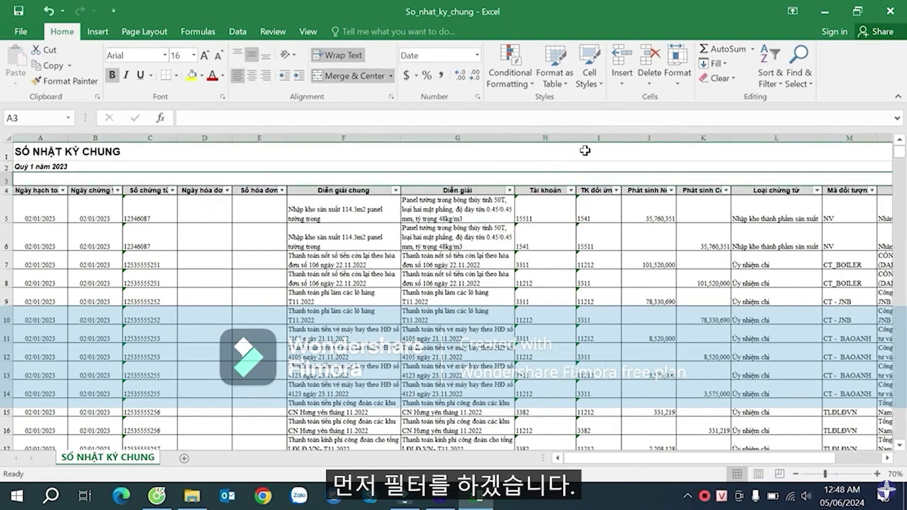
left_click(547, 189)
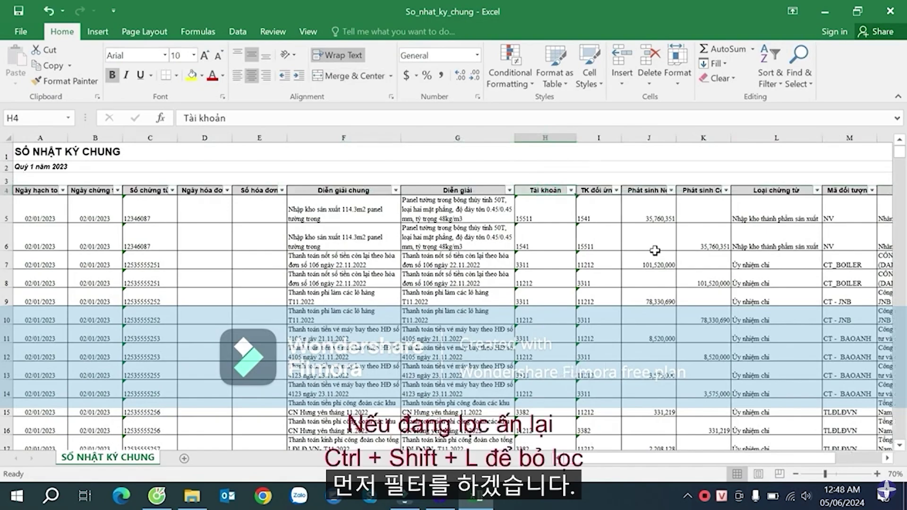
key("ctrl+shift+l")
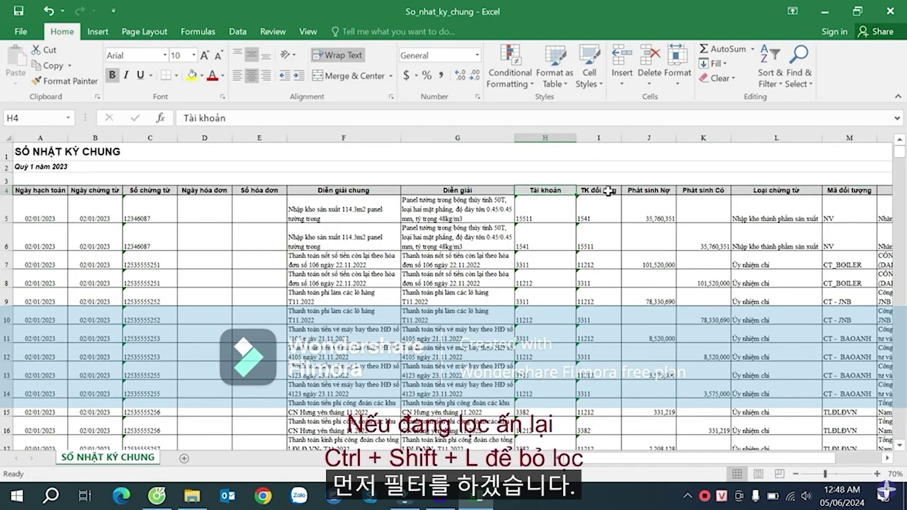
- Review the journal's header cells and select rows 5 and 6 across columns A to M
left_click(609, 190)
left_click(656, 190)
left_click(693, 190)
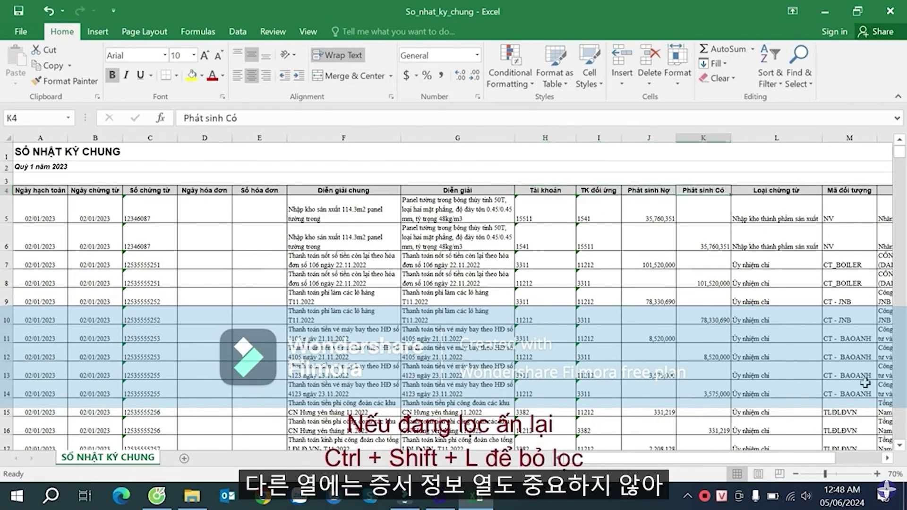
scroll(884, 459, "right", 3)
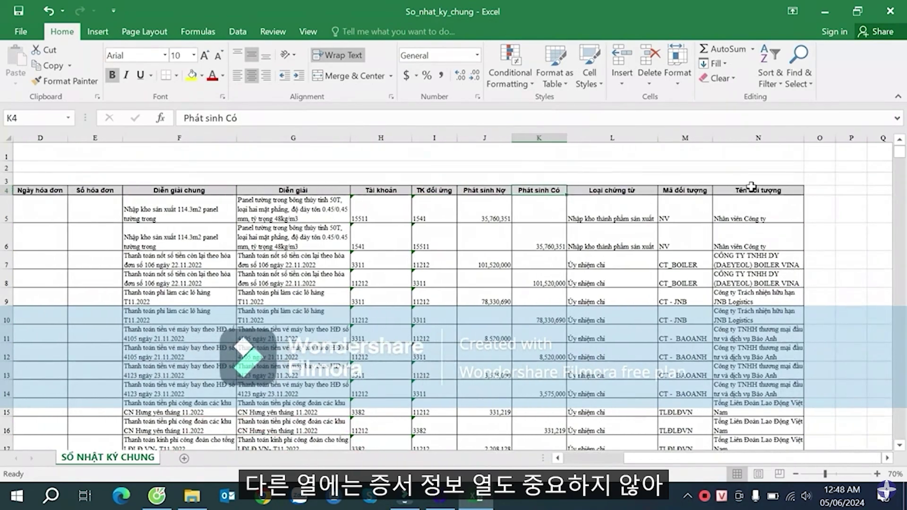
left_click(607, 193)
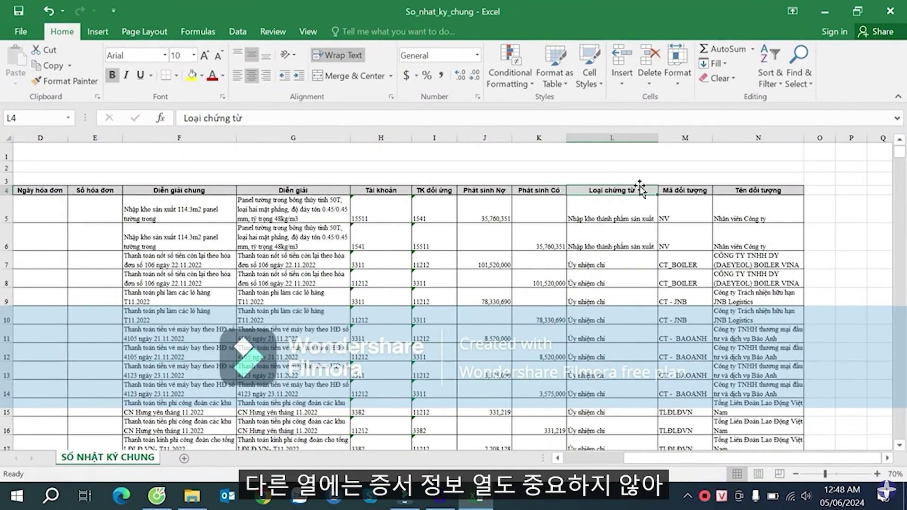
left_click(687, 191)
left_click(750, 189)
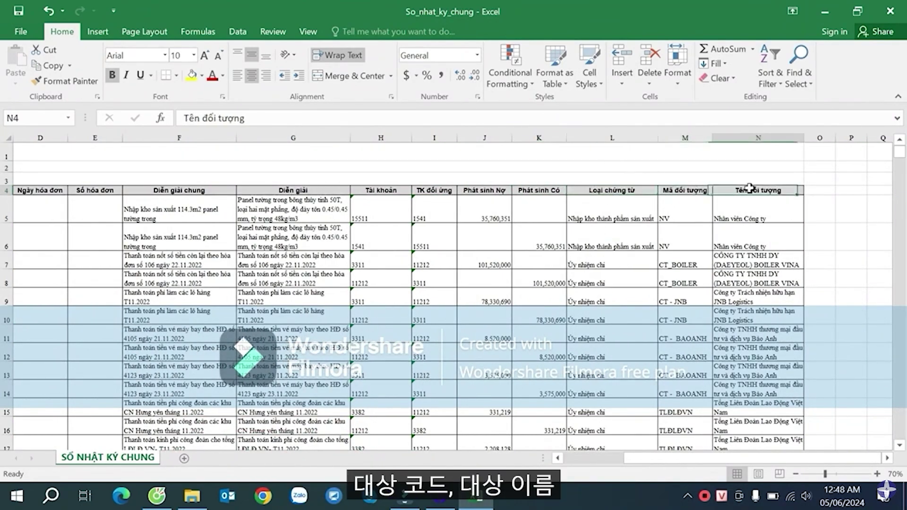
left_click_drag(723, 458, 668, 458)
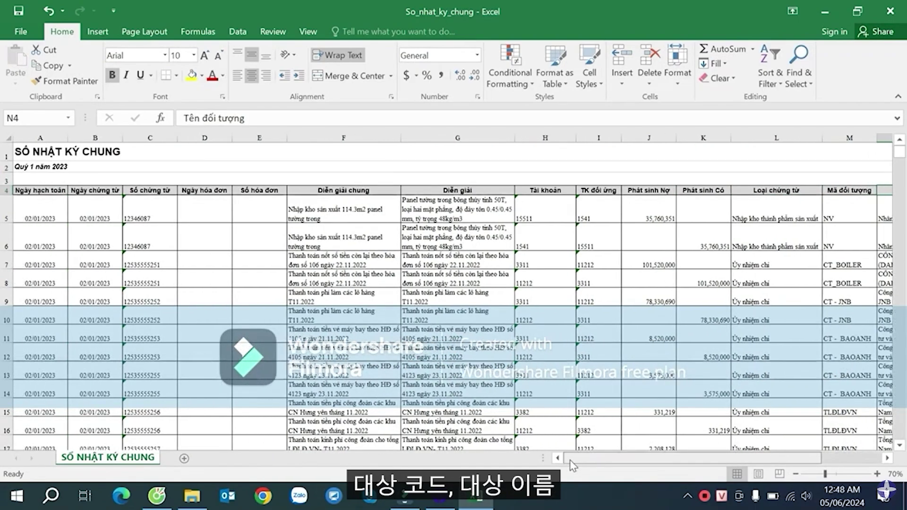
left_click_drag(36, 208, 854, 230)
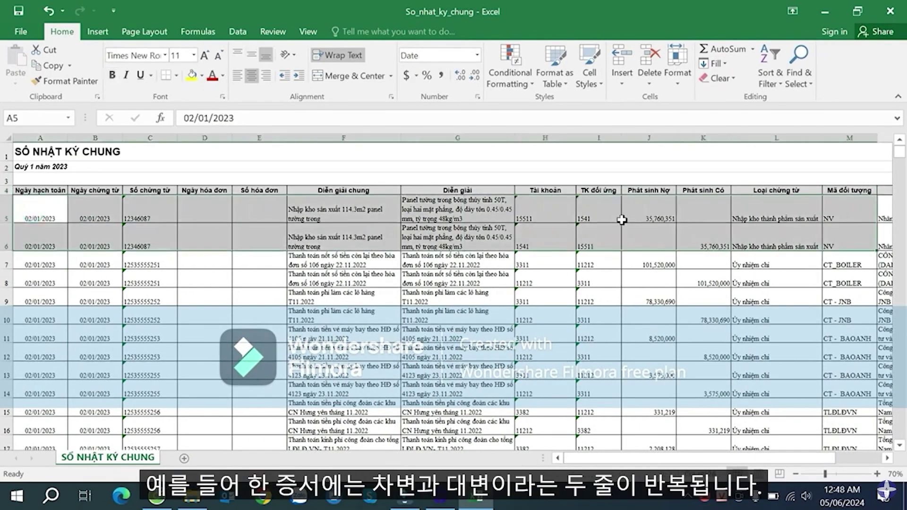
- Inspect accounts 15511 and 1541 and their debit and credit amounts in rows 5 and 6
left_click(548, 215)
left_click(538, 244)
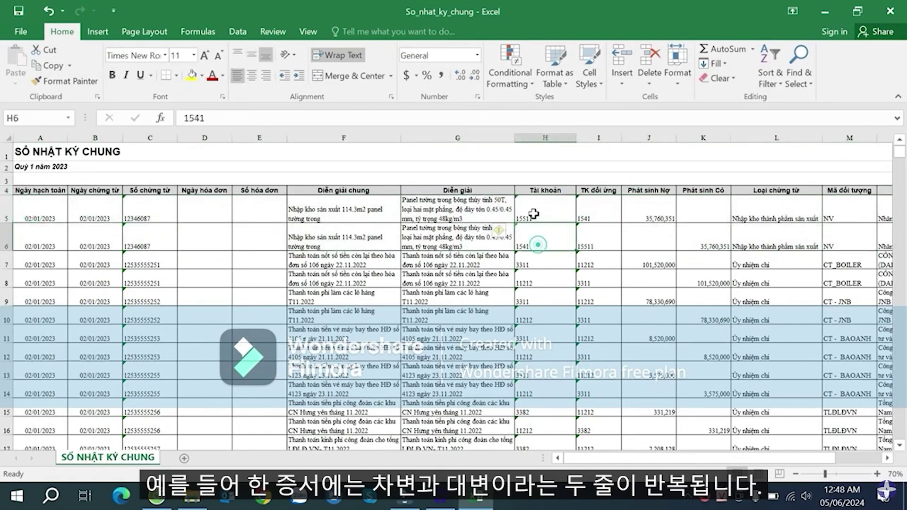
left_click(533, 212)
left_click(587, 211)
left_click(527, 209)
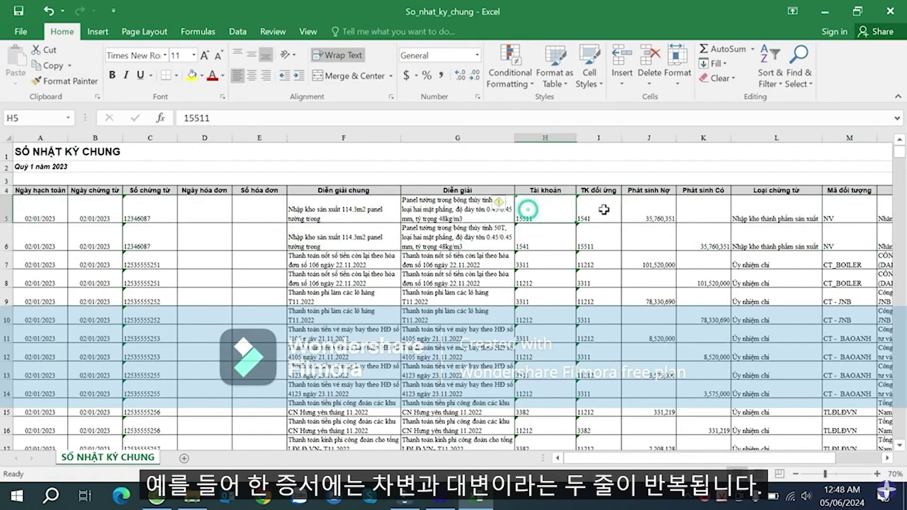
left_click(657, 213)
left_click(711, 246)
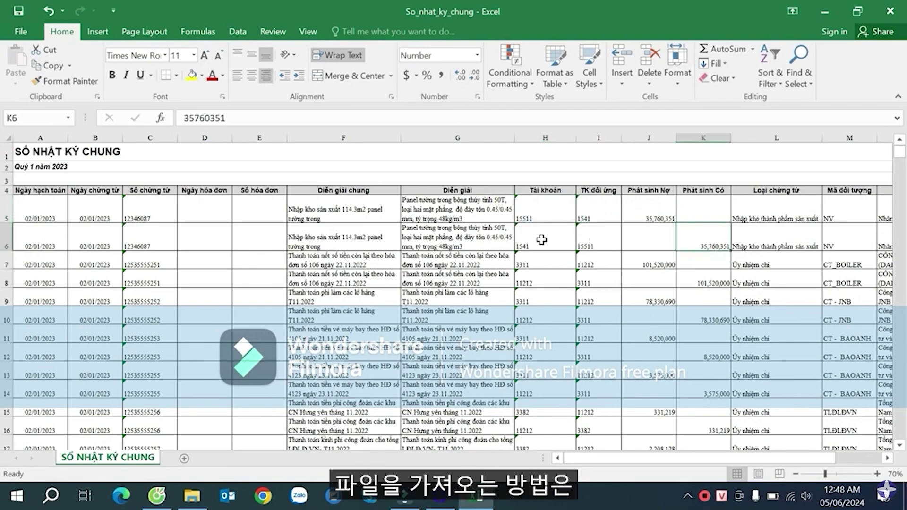
- Compare account H5 with its contra account in I5, then select H6 through K6
left_click(541, 212)
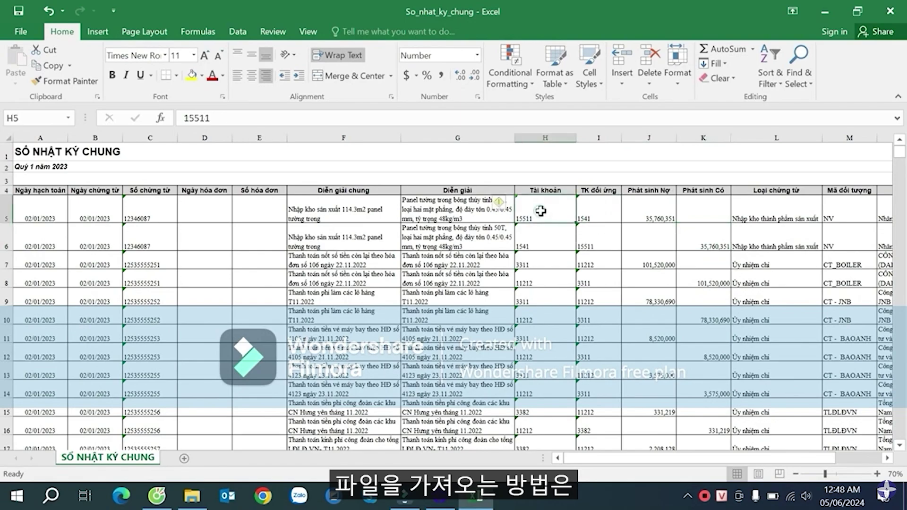
left_click(584, 213)
left_click(553, 212)
left_click(583, 213)
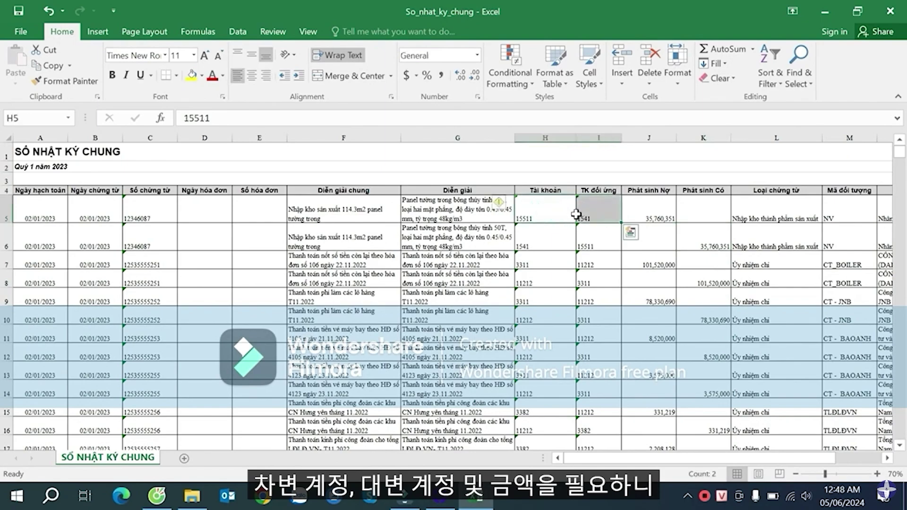
left_click(543, 212)
left_click(599, 211)
left_click(656, 206)
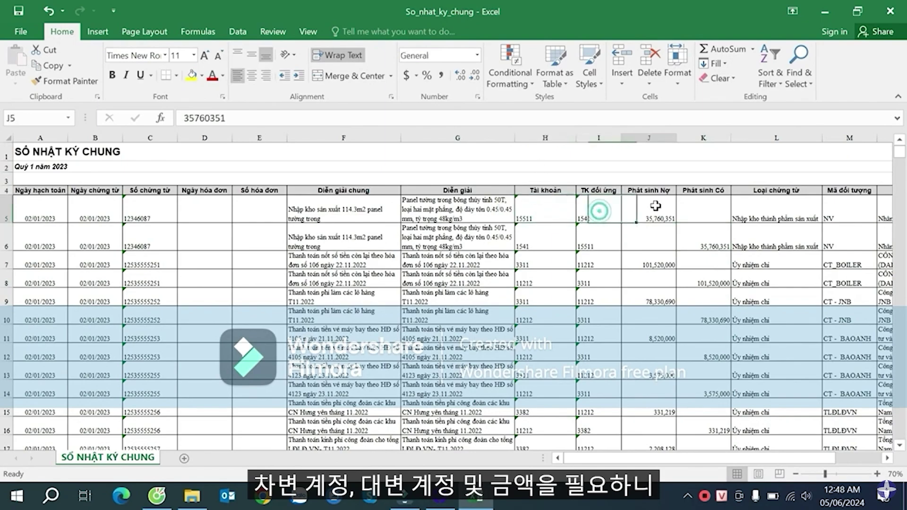
left_click(527, 234)
left_click_drag(526, 235, 696, 233)
left_click(645, 280)
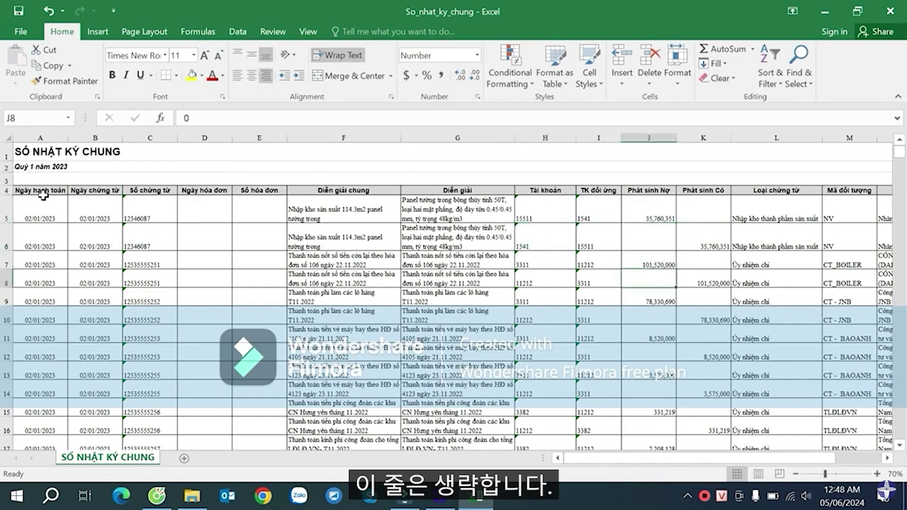
- Select header row 4 and reapply the AutoFilter with Ctrl+Shift+L
left_click(7, 190)
key("ctrl+shift+l")
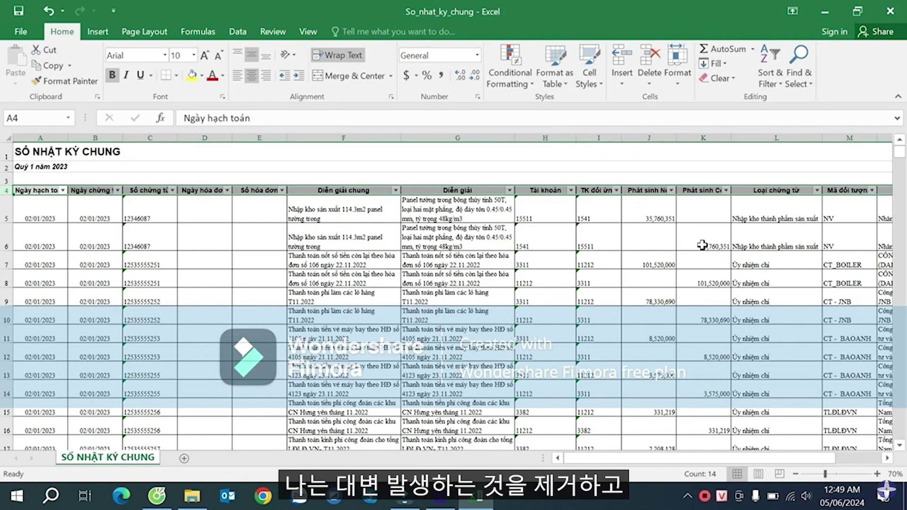
left_click(702, 245)
left_click(656, 233)
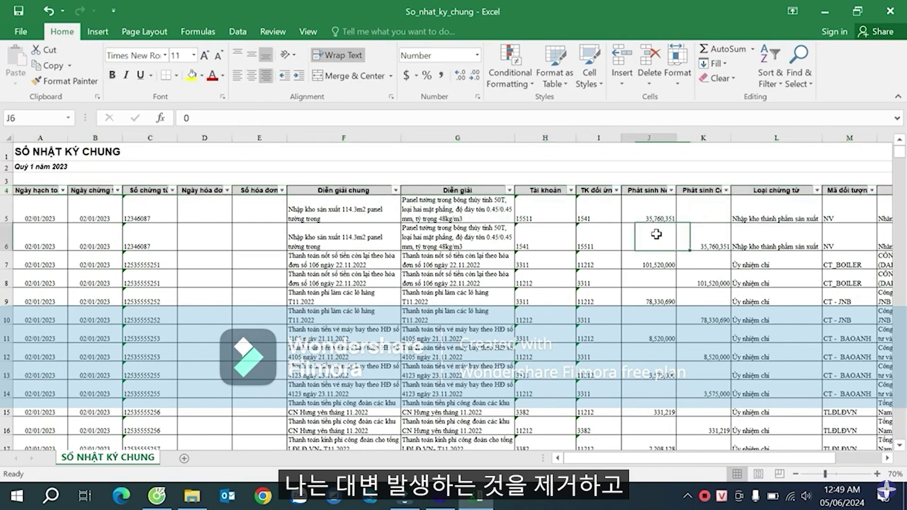
left_click(704, 206)
- Filter the Phát sinh Có column to exclude (Blanks), showing only credit rows
left_click(727, 189)
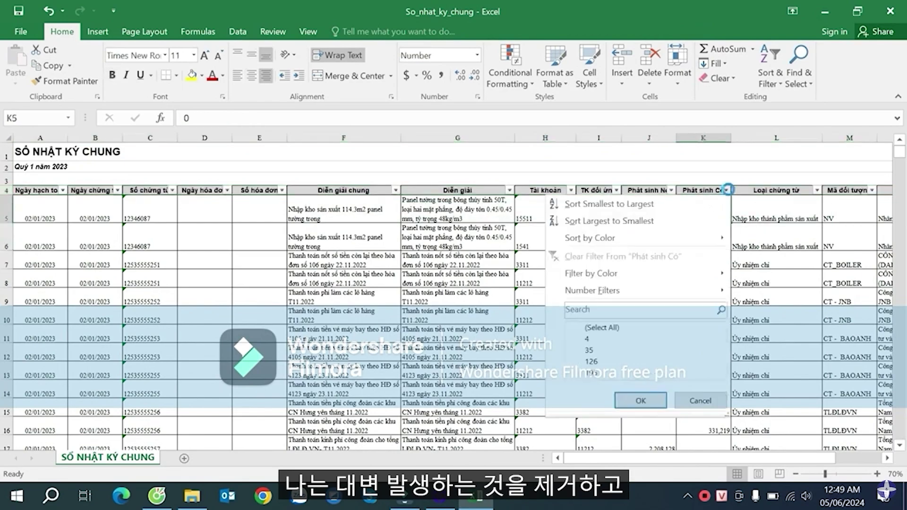
mouse_move(720, 341)
left_mouse_down()
mouse_move(724, 369)
mouse_move(718, 328)
left_mouse_up()
left_click(600, 327)
left_click(586, 327)
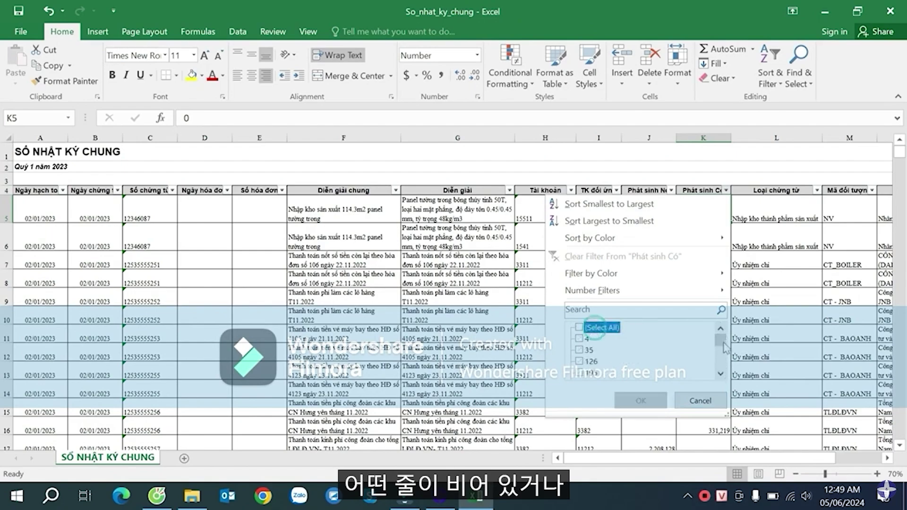
left_click(597, 327)
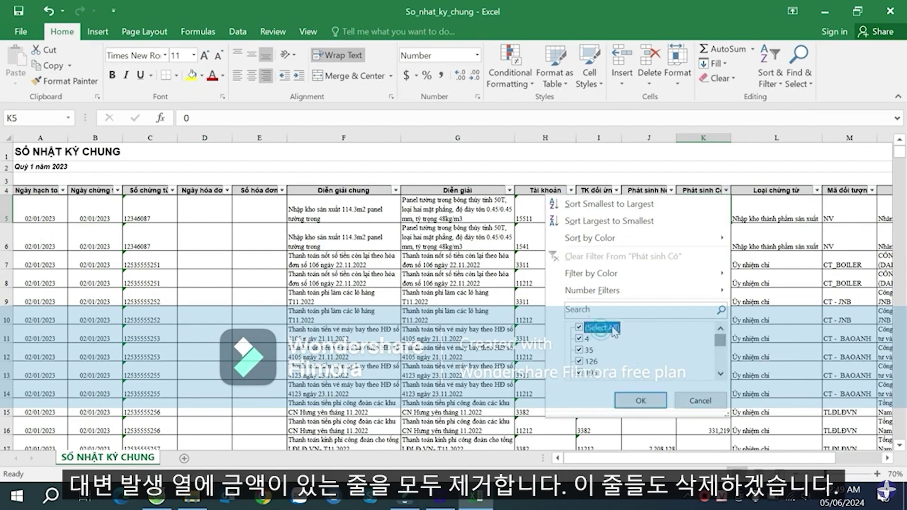
left_click_drag(720, 340, 731, 377)
left_click(607, 374)
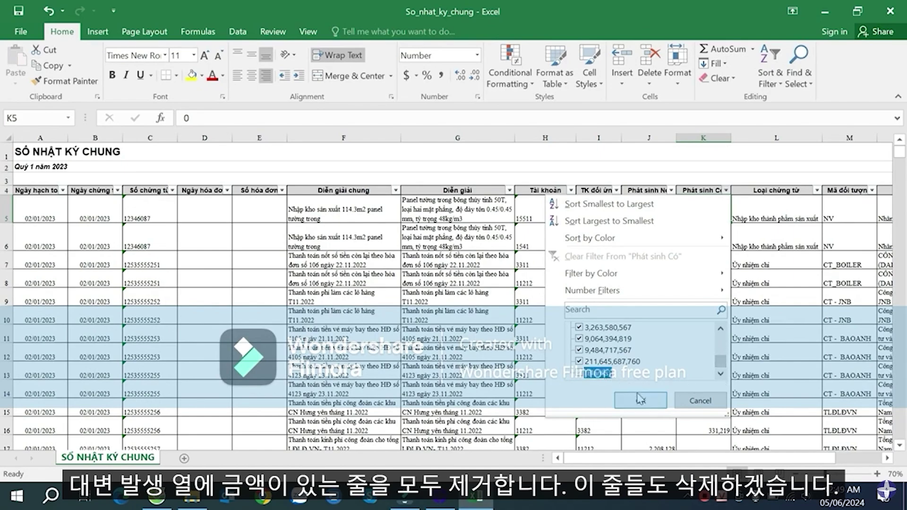
left_click(645, 402)
- Select the visible credit rows from row 6 down to the last and delete them
left_click(693, 226)
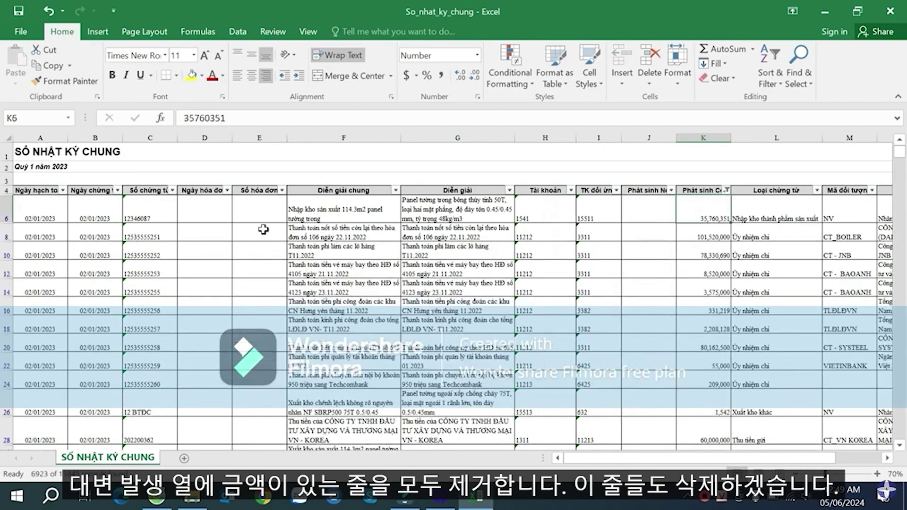
left_click(7, 210)
key("ctrl+shift+Down")
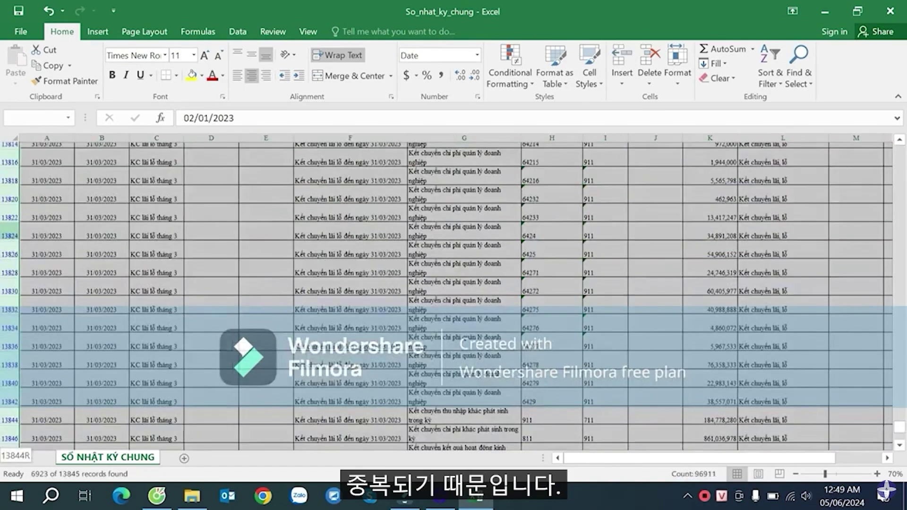
right_click(4, 394)
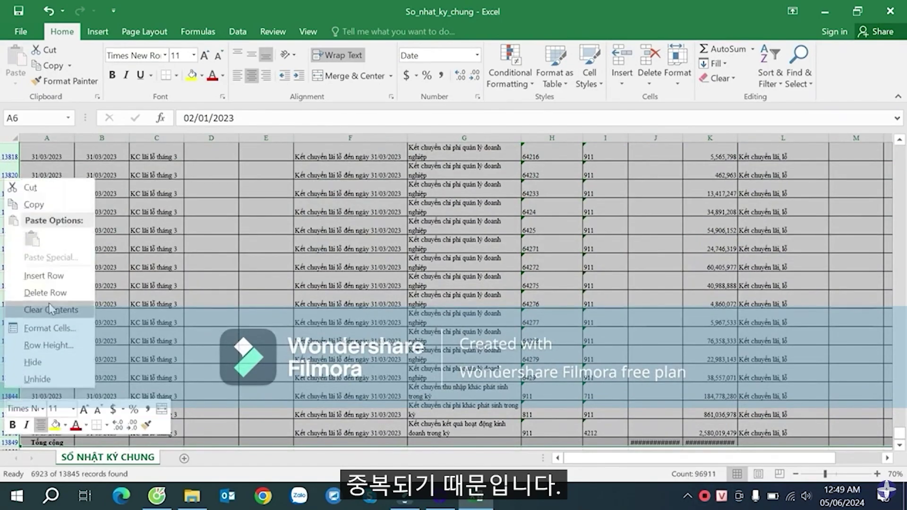
left_click(52, 296)
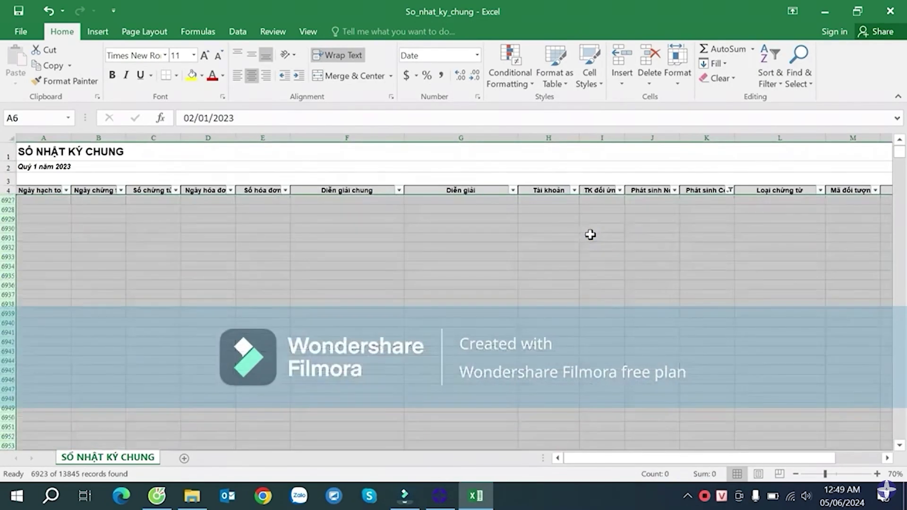
- Re-check (Select All) in the column K filter so every row reappears
left_click(591, 235)
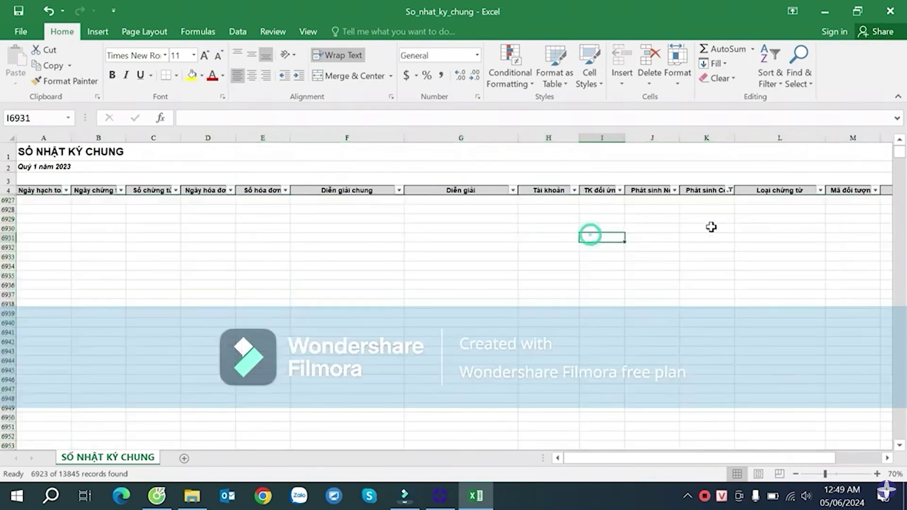
left_click(735, 193)
left_click(730, 191)
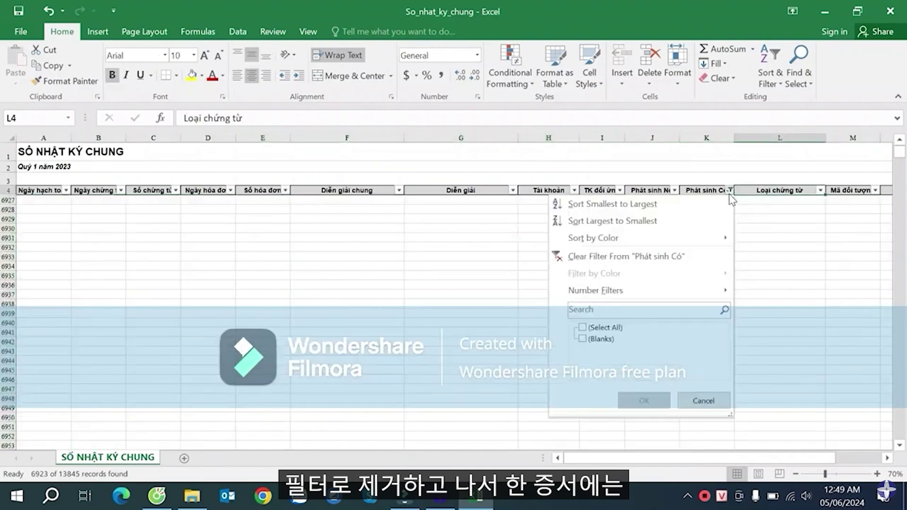
left_click(616, 326)
left_click(644, 400)
left_click(644, 219)
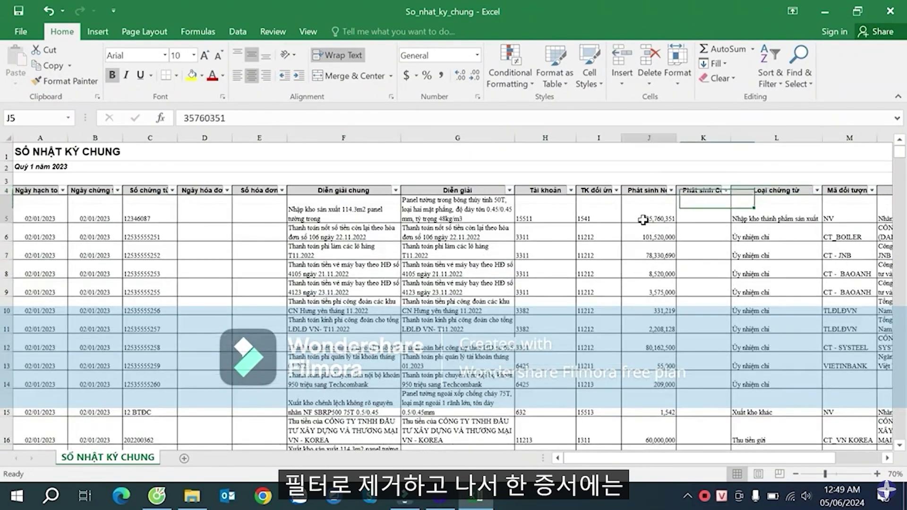
- Check voucher C5, account 15511, amount J5 and contra account 1541 in row 5
left_click(156, 210)
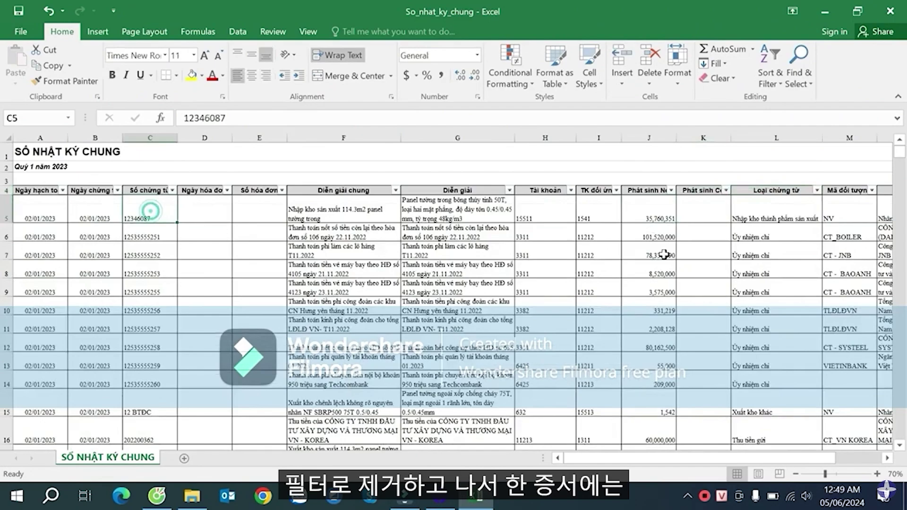
left_click(535, 215)
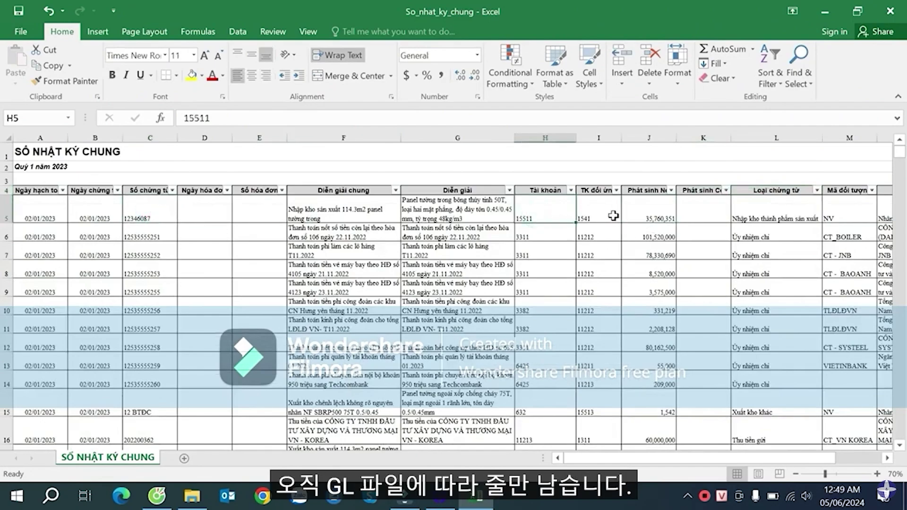
left_click(635, 215)
left_click(540, 212)
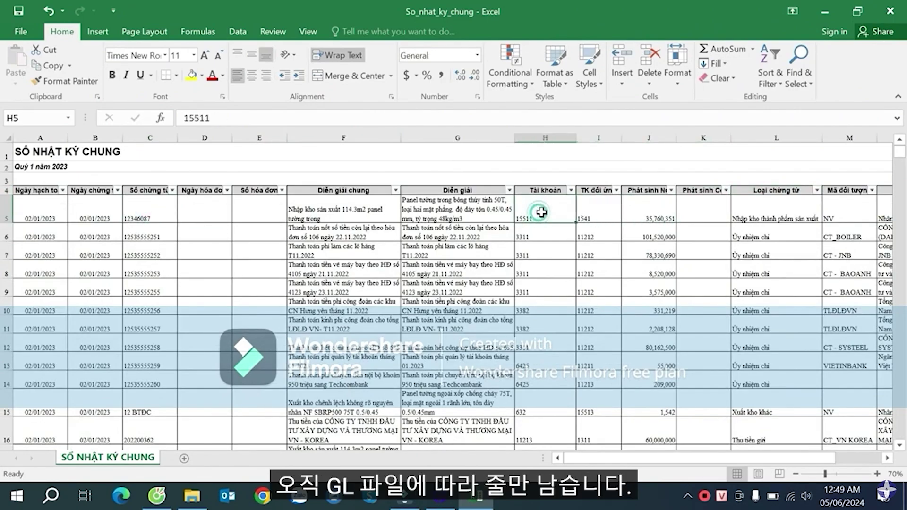
left_click(589, 217)
left_click(558, 214)
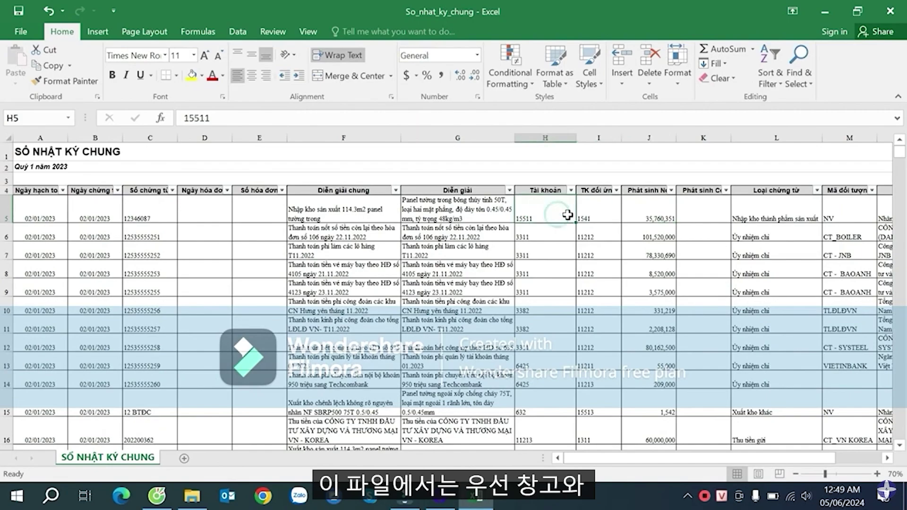
scroll(567, 214, "down", 5)
scroll(577, 216, "up", 4)
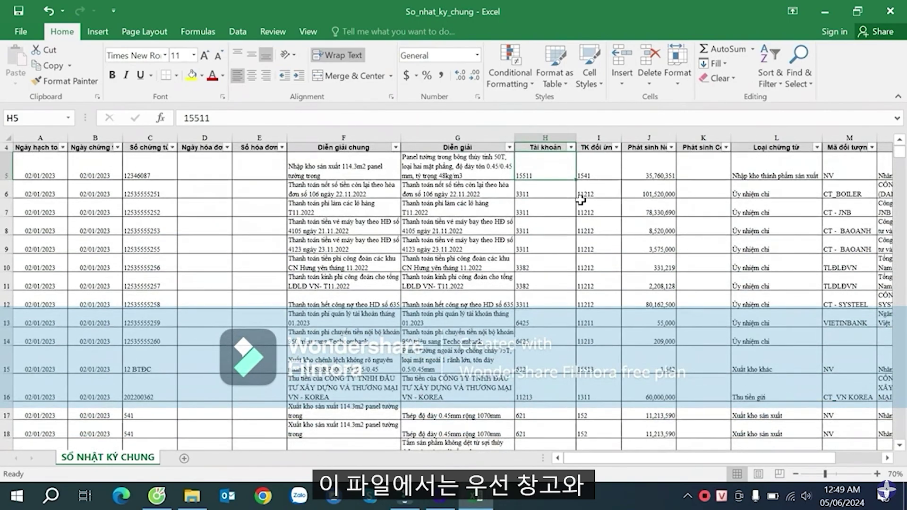
scroll(580, 209, "up", 1)
left_click(591, 215)
left_click(526, 213)
left_click_drag(526, 213, 591, 211)
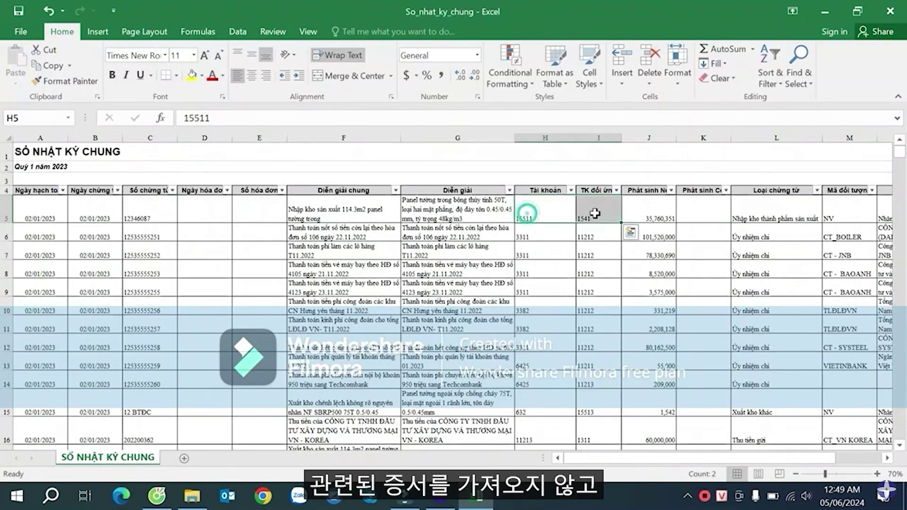
- Repeatedly select H5 and the H5:I5 pair, ending back on account 15511
left_click(552, 209)
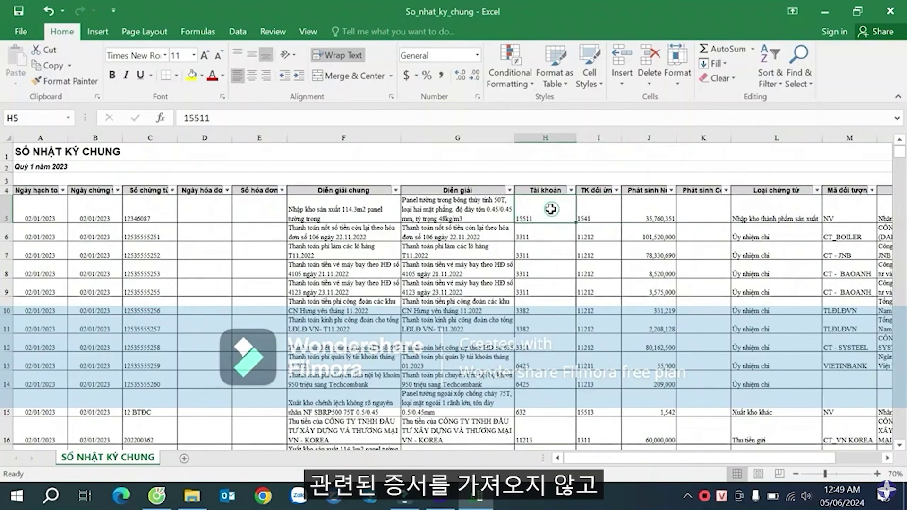
left_click(591, 207)
left_click(549, 209)
left_click_drag(549, 208, 584, 208)
left_click(560, 207)
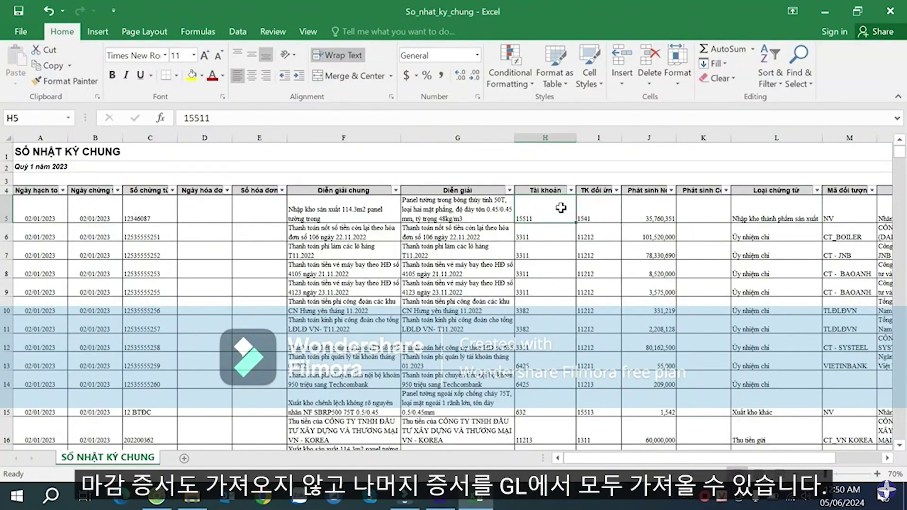
left_click(588, 205)
left_click_drag(557, 210, 593, 216)
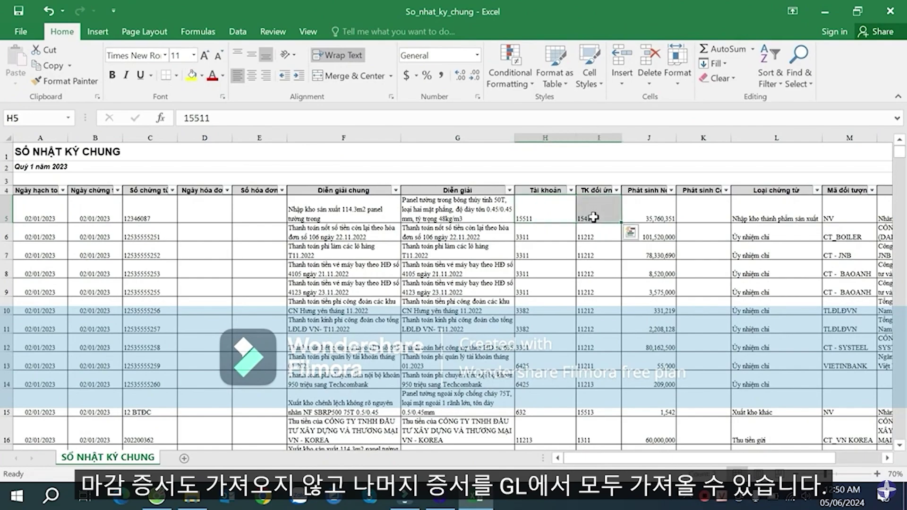
left_click(549, 211)
left_click(591, 209)
left_click_drag(551, 208, 593, 210)
left_click(599, 211)
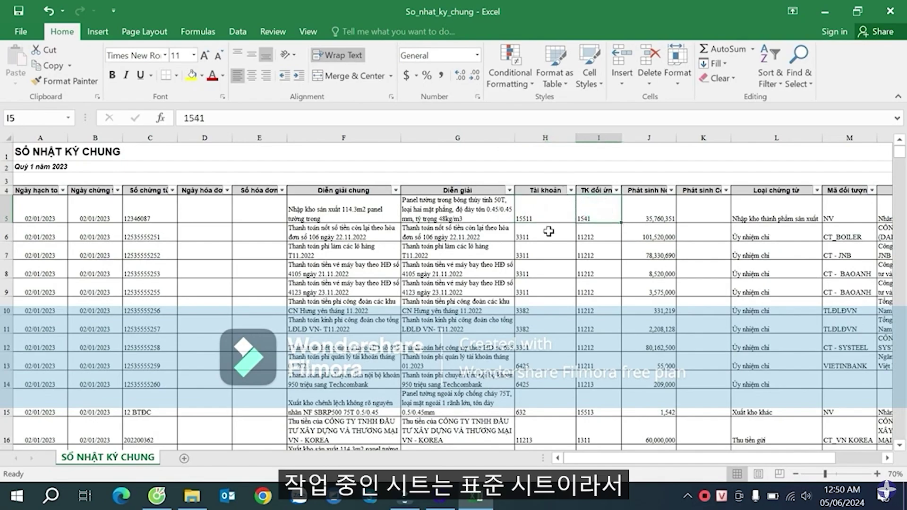
left_click(546, 209)
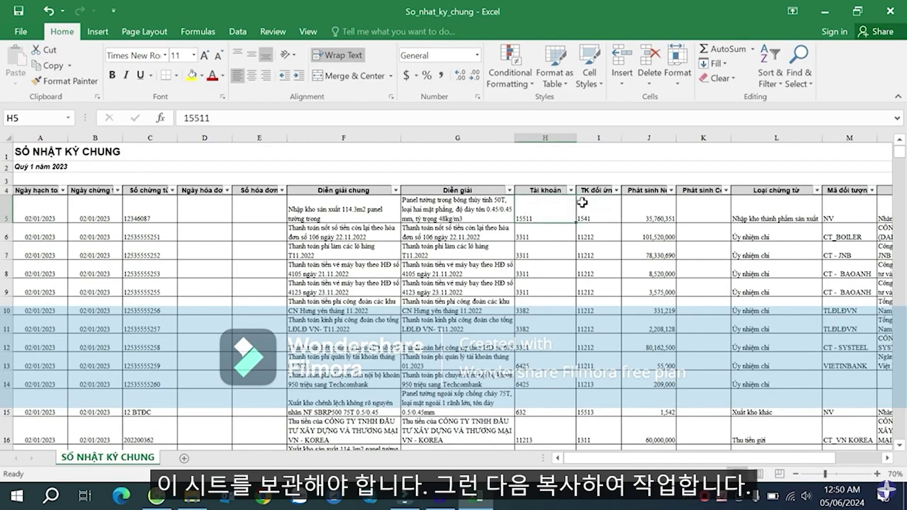
- Create a copy of the SỔ NHẬT KÝ CHUNG sheet via Move or Copy with Create a copy ticked
right_click(133, 460)
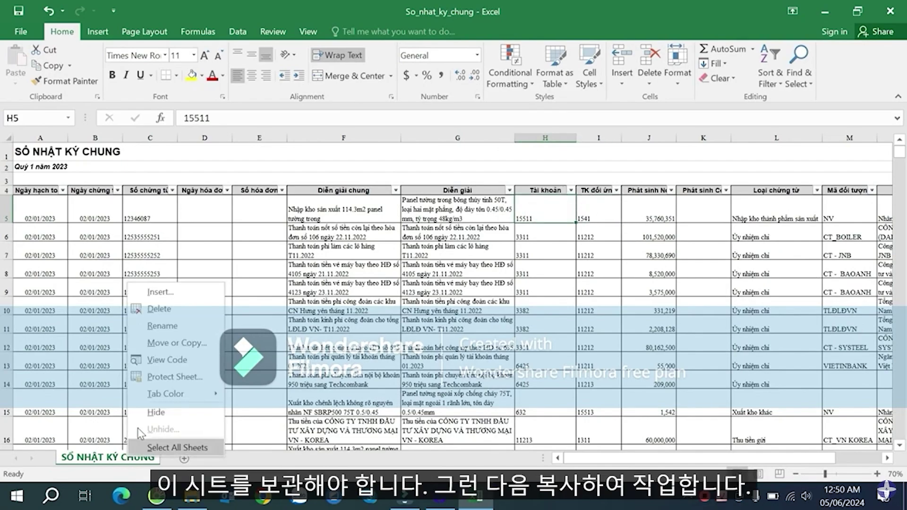
left_click(183, 344)
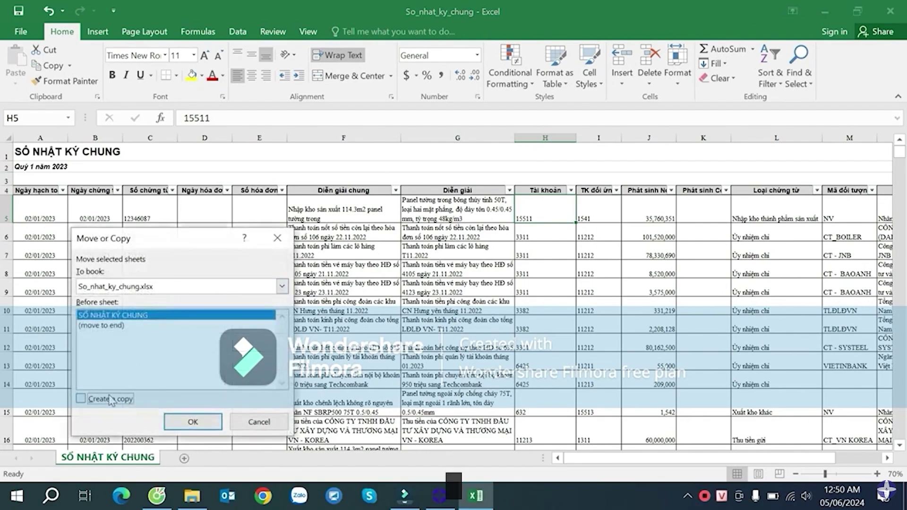
left_click(114, 399)
left_click(203, 421)
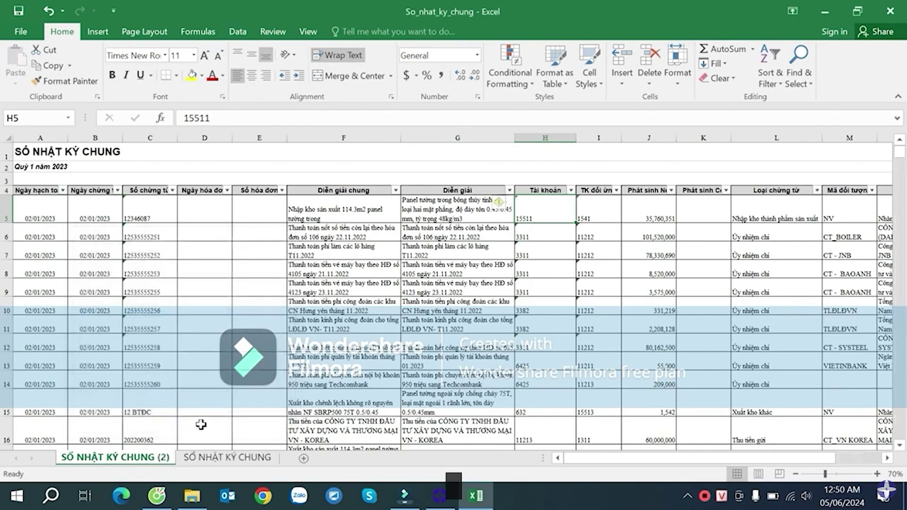
- Place the SỔ NHẬT KÝ CHUNG (2) tab after the original and make it active
left_click(196, 458)
left_click_drag(92, 462, 203, 460)
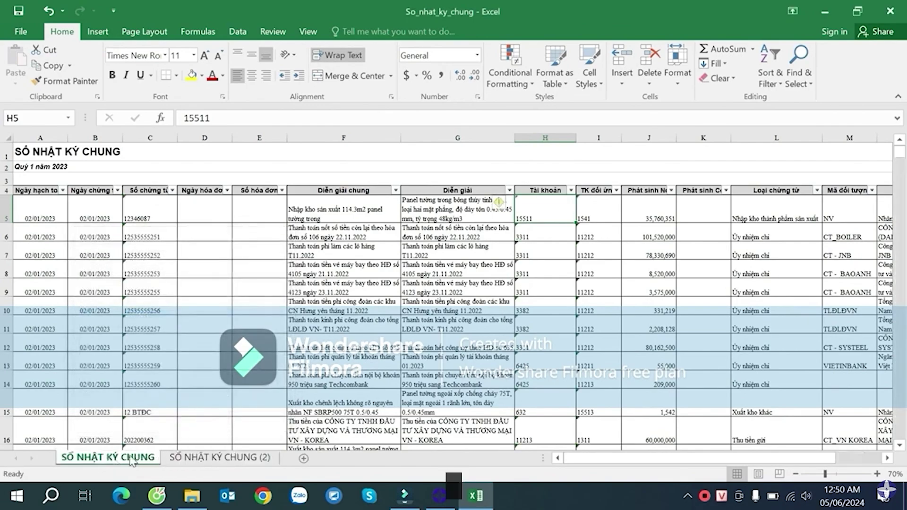
left_click(197, 461)
right_click(198, 461)
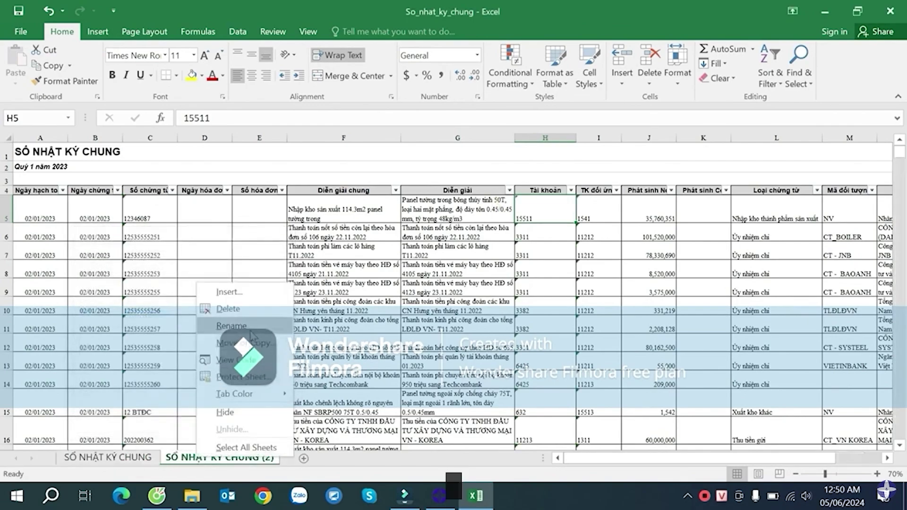
left_click(314, 426)
left_click(315, 235)
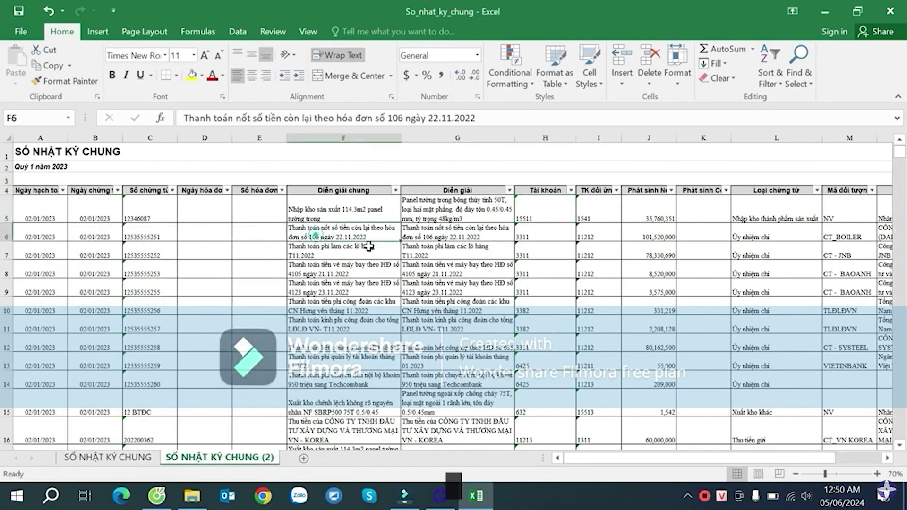
left_click(597, 209)
left_click(579, 246)
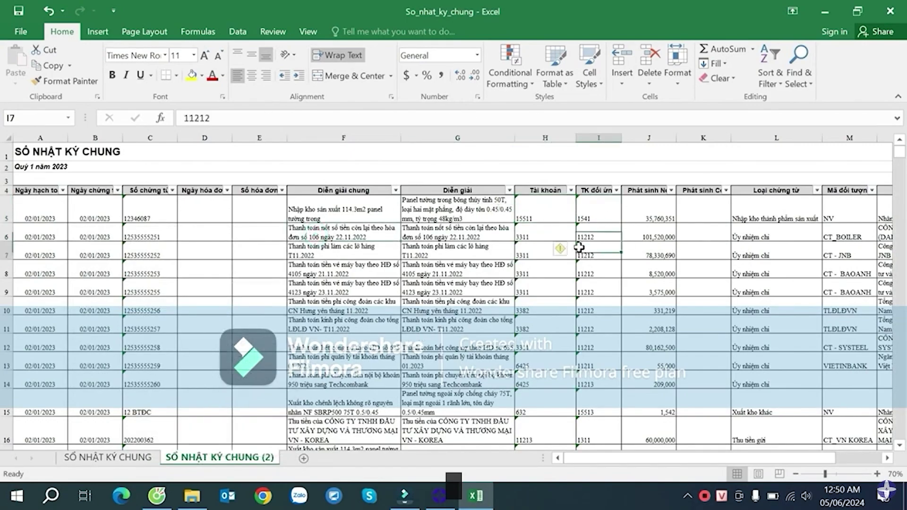
left_click(545, 214)
left_click(595, 215)
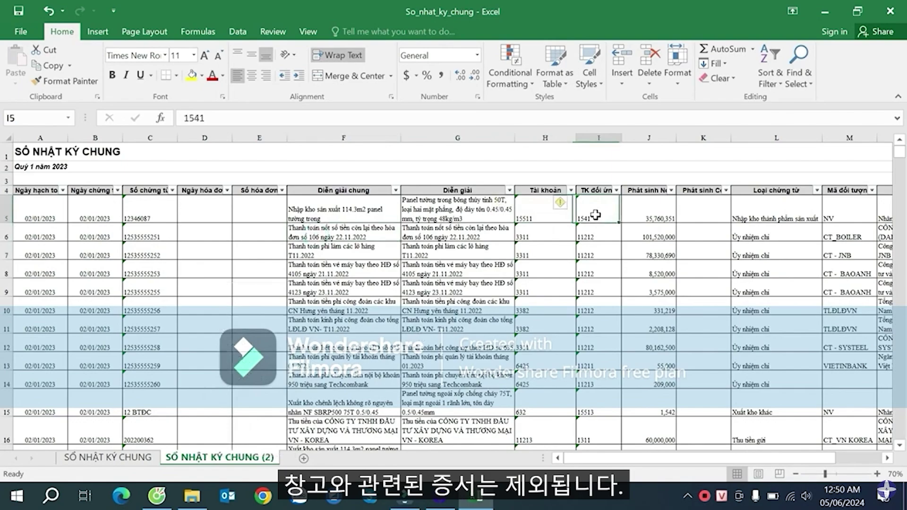
left_click(545, 215)
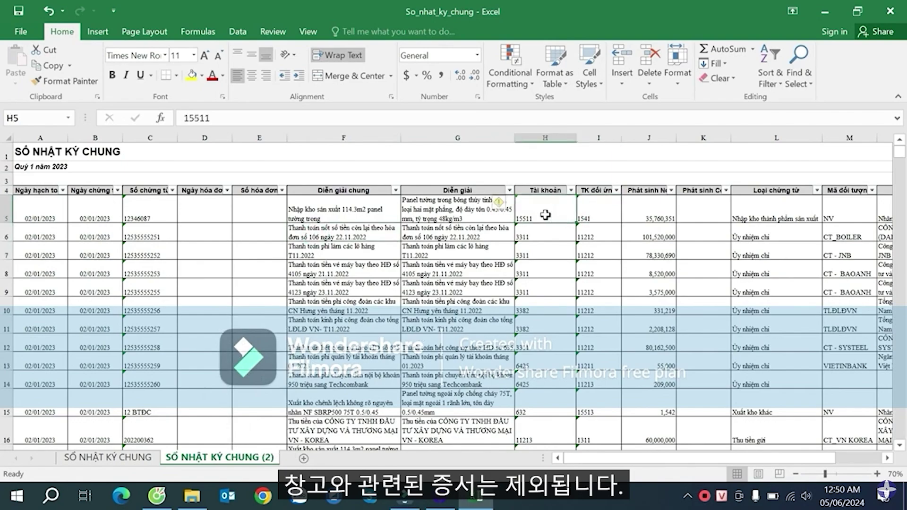
left_click(585, 215)
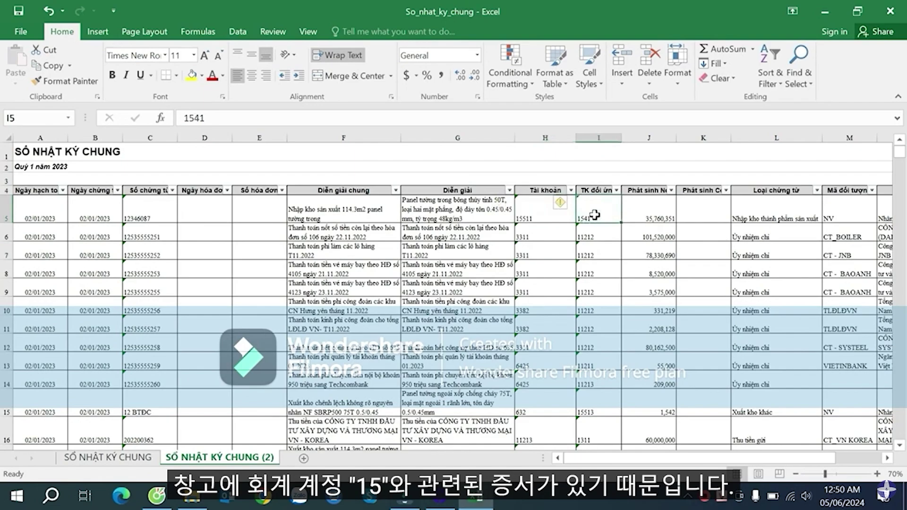
left_click(543, 226)
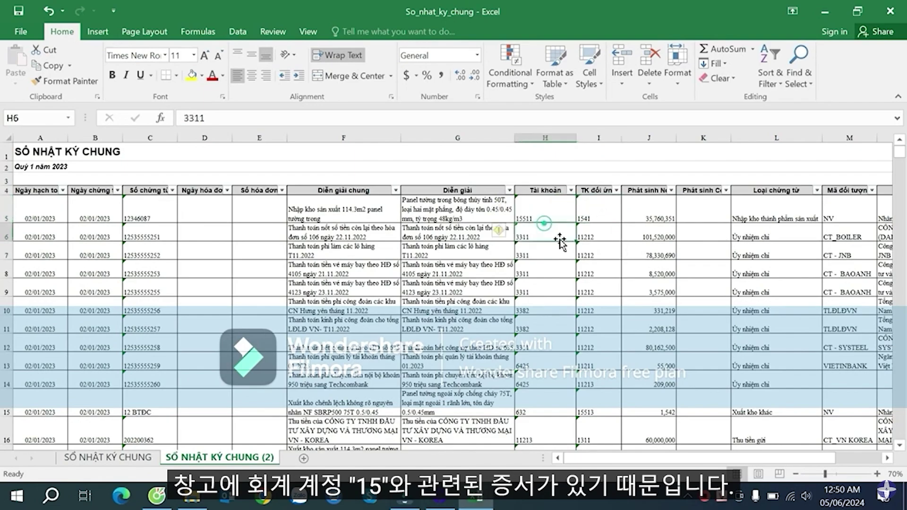
left_click(539, 209)
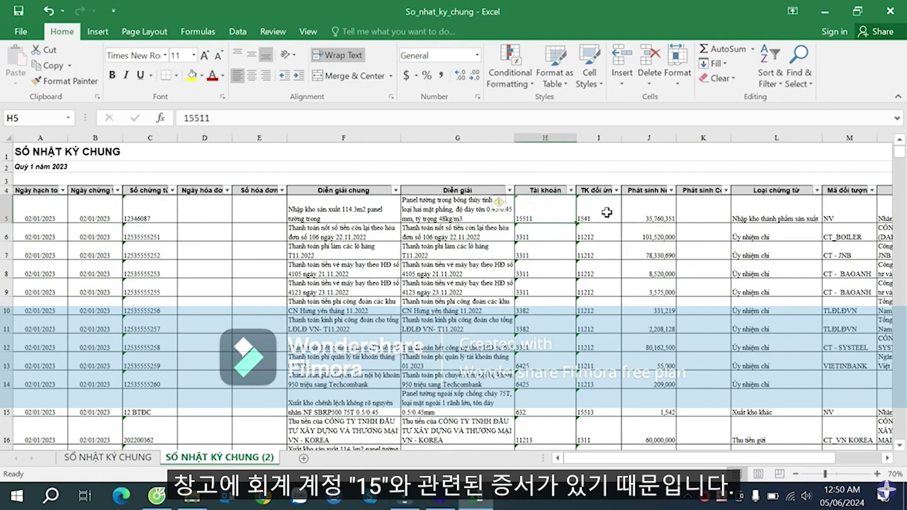
left_click(606, 213)
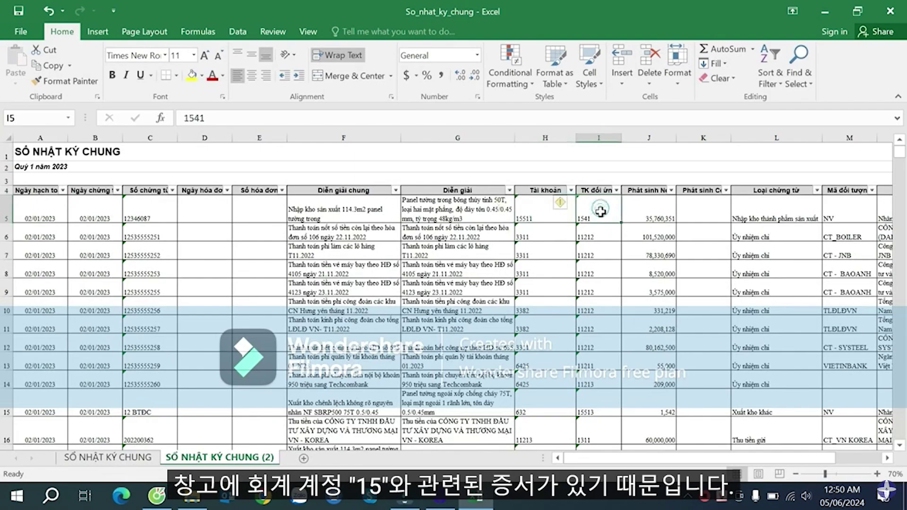
left_click(548, 222)
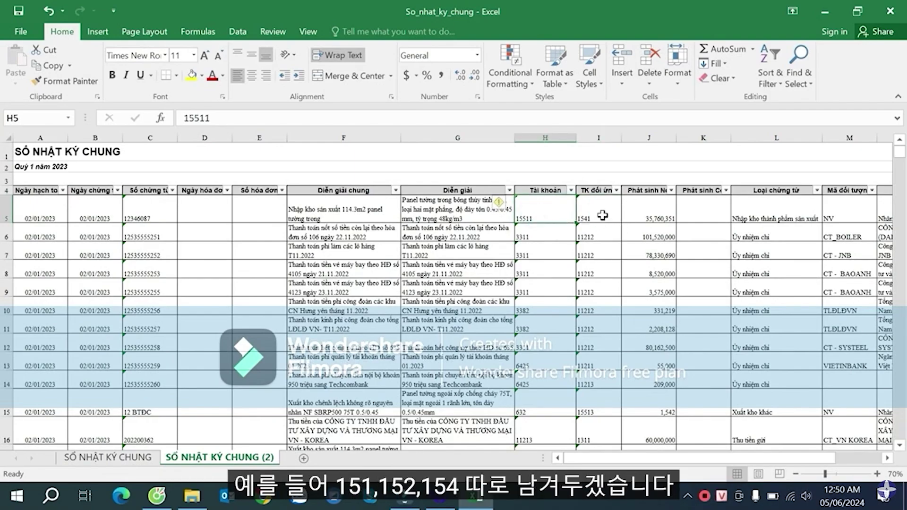
scroll(604, 218, "down", 3)
scroll(604, 220, "up", 3)
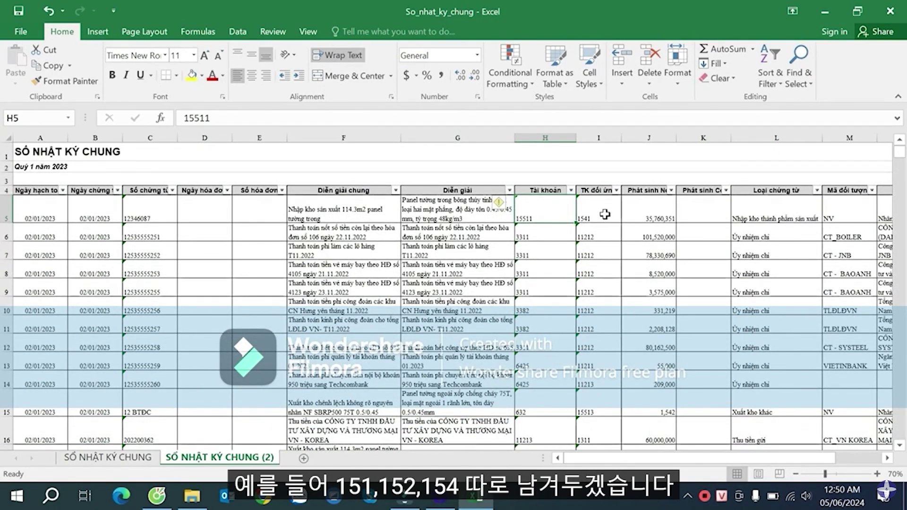
scroll(607, 212, "down", 6)
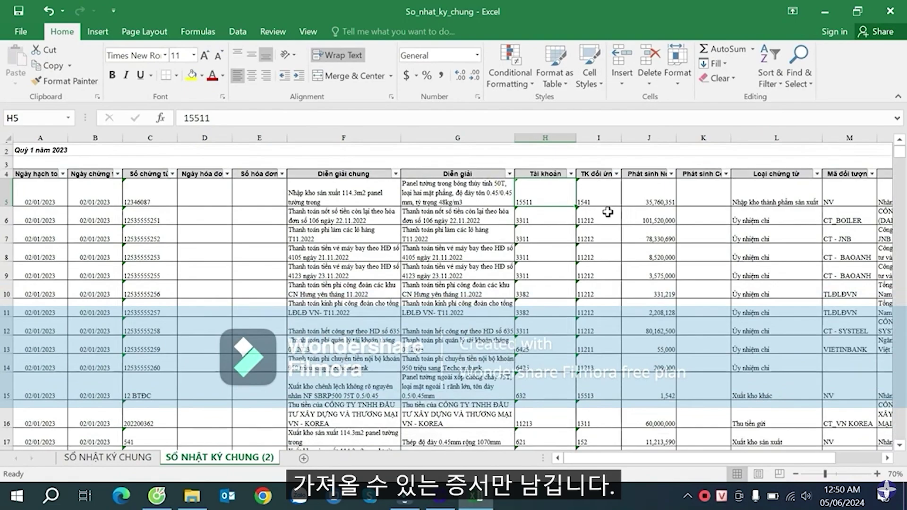
scroll(609, 212, "up", 5)
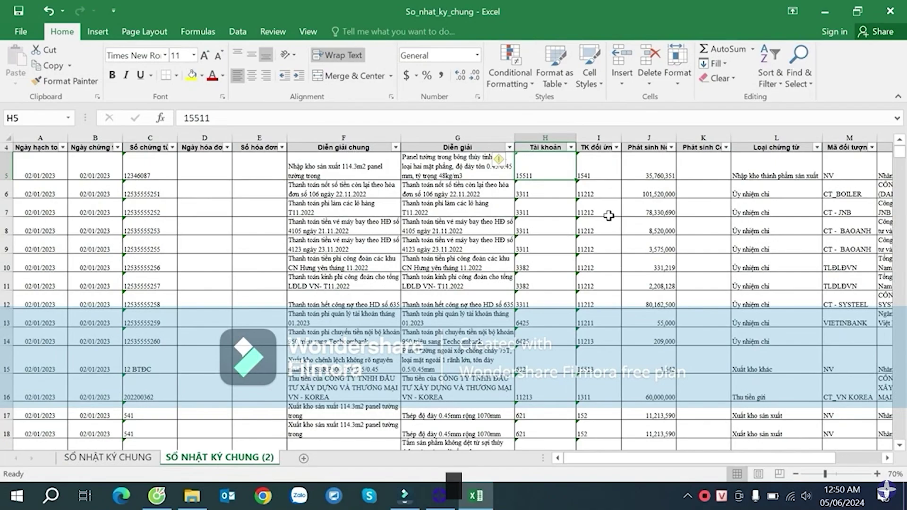
scroll(608, 215, "up", 1)
- Move to the empty column O and widen it
left_click(692, 214)
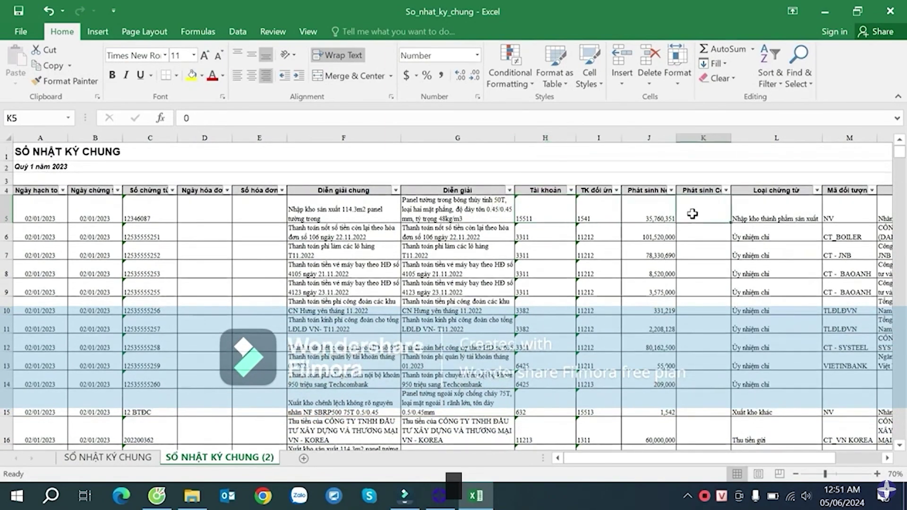
key("Right")
key("Right")
key("Right")
key("Right")
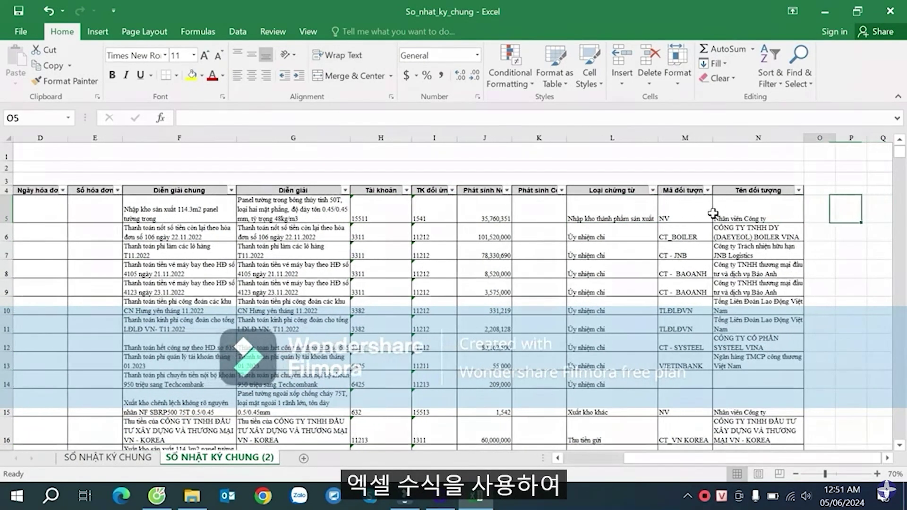
left_click_drag(835, 138, 856, 138)
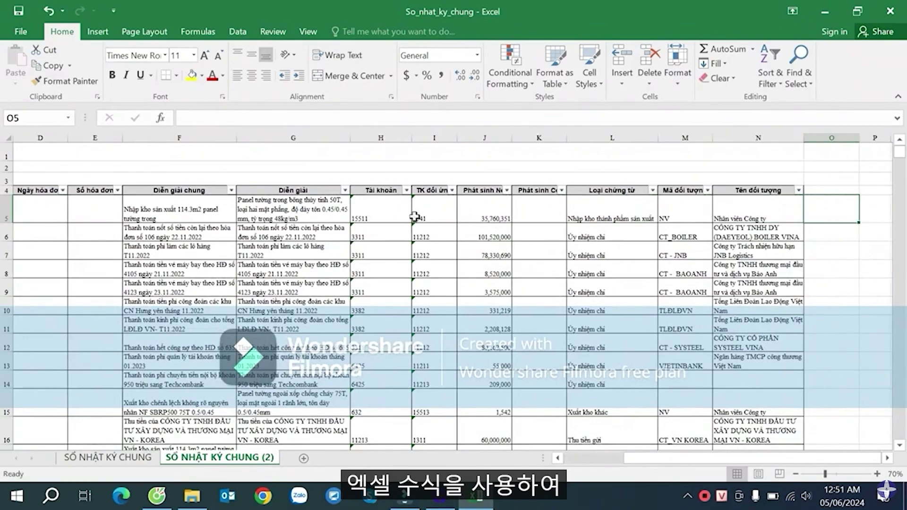
- Compare the account and counter-account in H5 and I5, then go to cell O5
left_click_drag(376, 212, 430, 213)
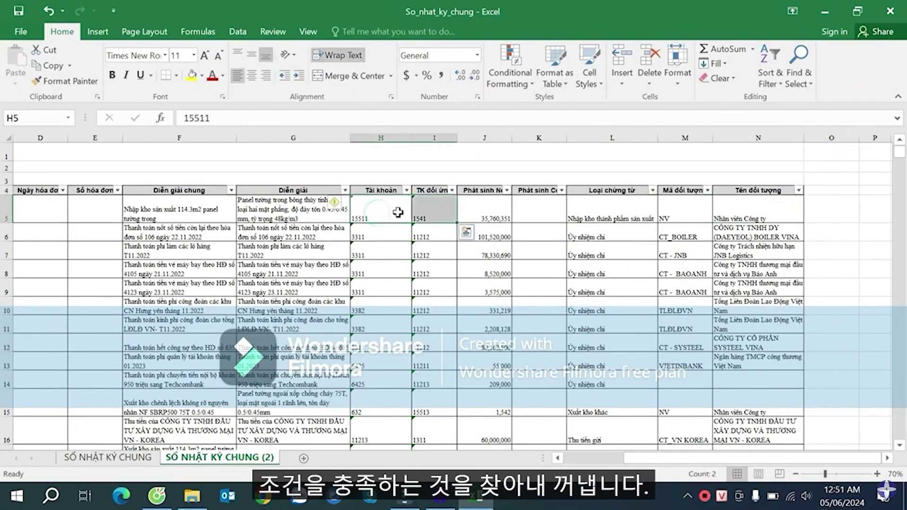
left_click(380, 212)
left_click(430, 213)
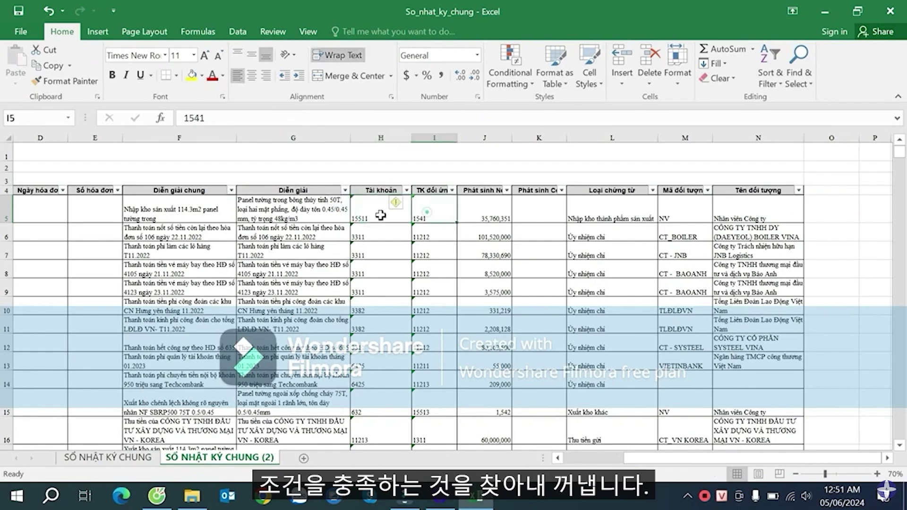
left_click(380, 213)
left_click(432, 212)
left_click(822, 212)
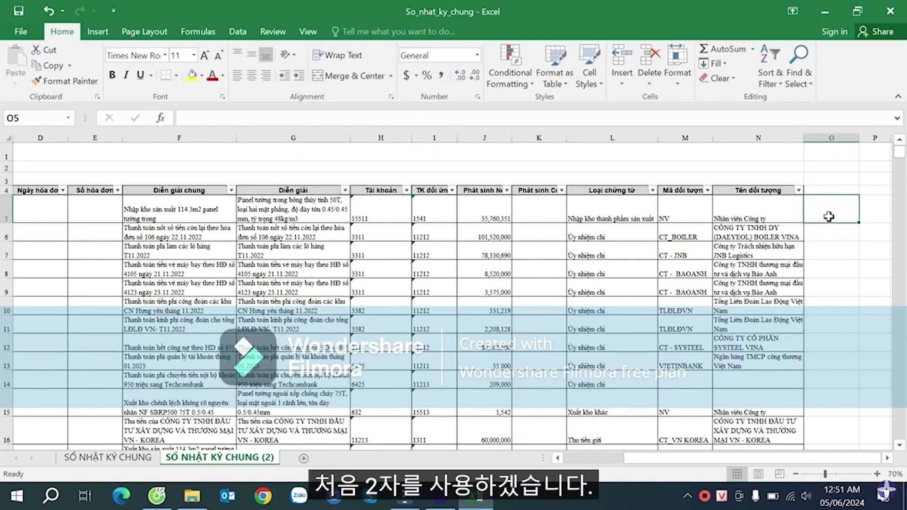
- Recheck account 15511 against 1541 in row 5 and return to O5 for the formula
left_click(366, 217)
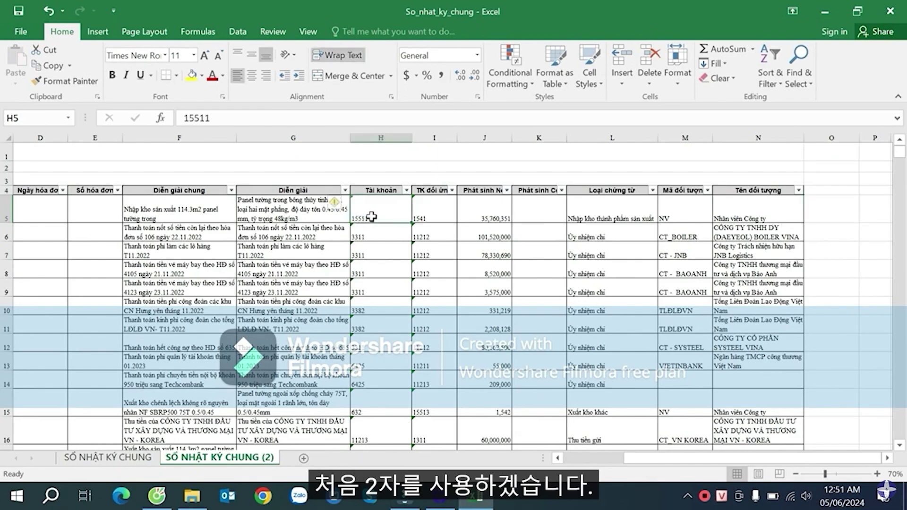
left_click(423, 214)
left_click(362, 216)
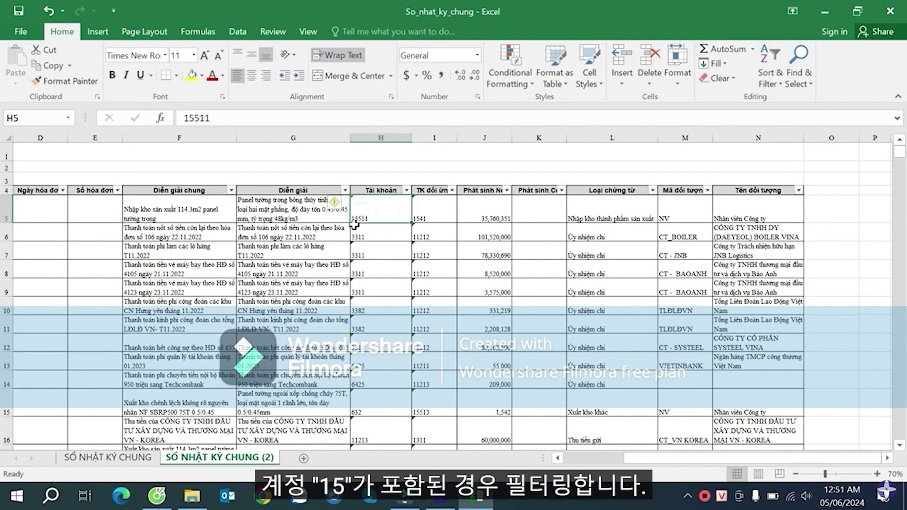
left_click(425, 212)
left_click(362, 213)
left_click(425, 212)
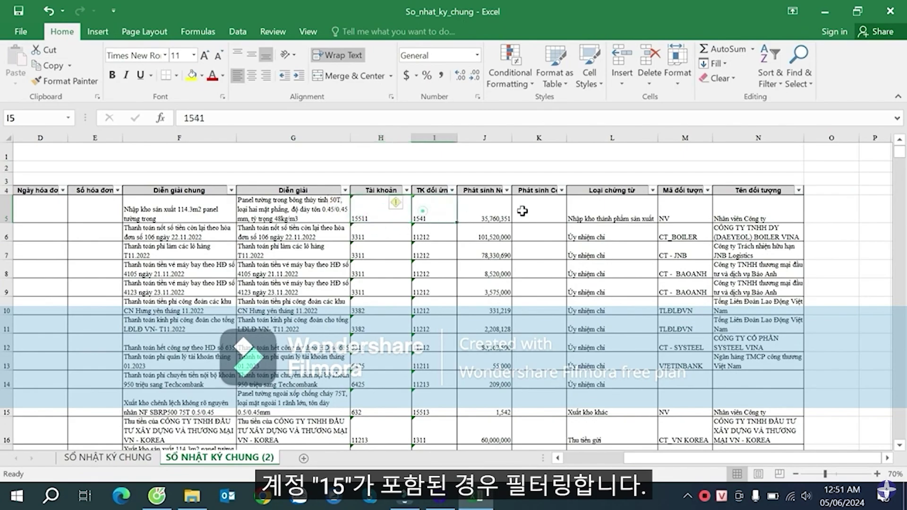
left_click(834, 210)
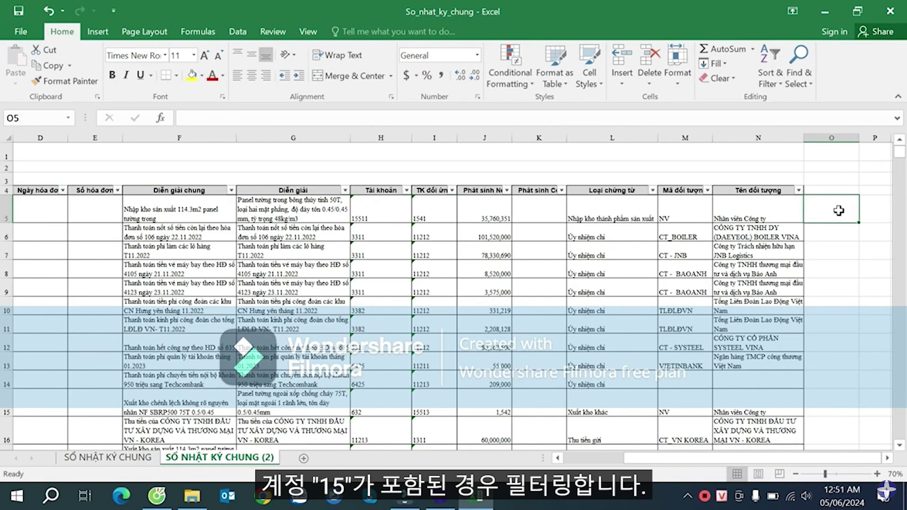
- Enter =IF(OR(LEFT(H5,2)="15",LEFT(I5,2)="15"),1,0) in O5 to flag accounts starting with 15
type("=")
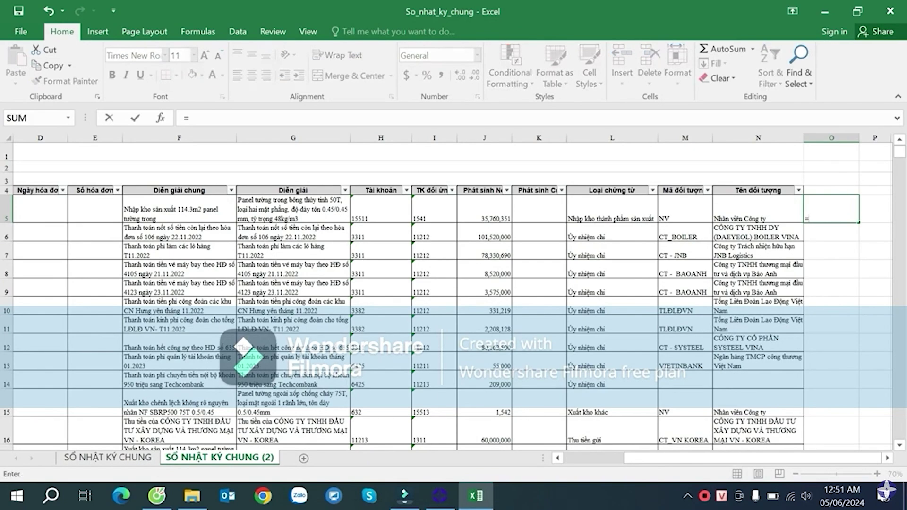
type("if")
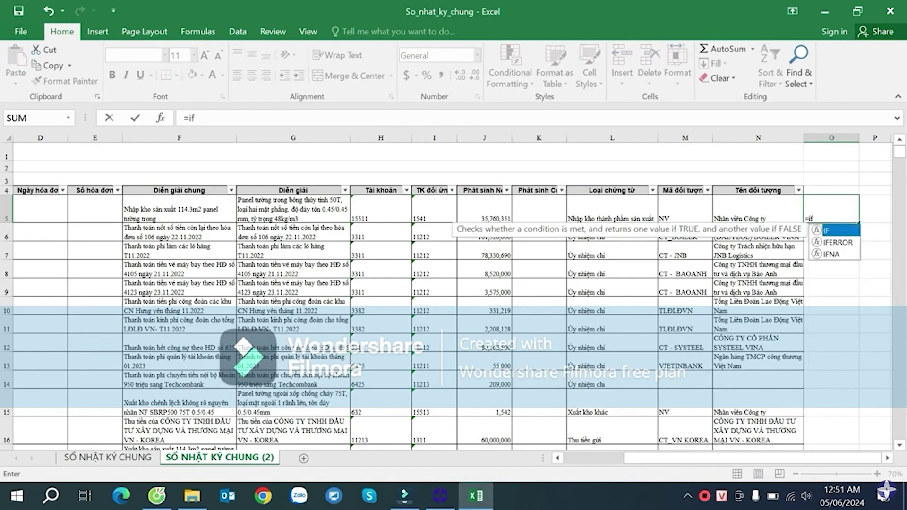
key("Tab")
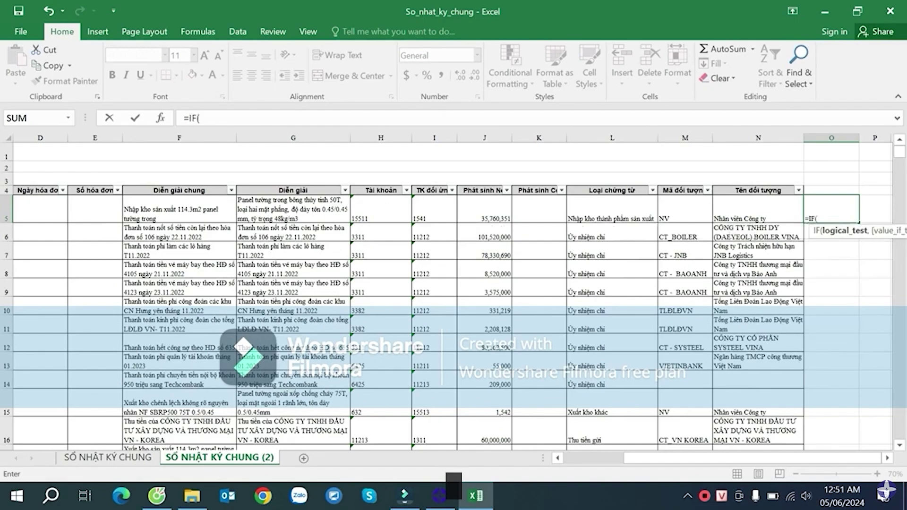
type("or(")
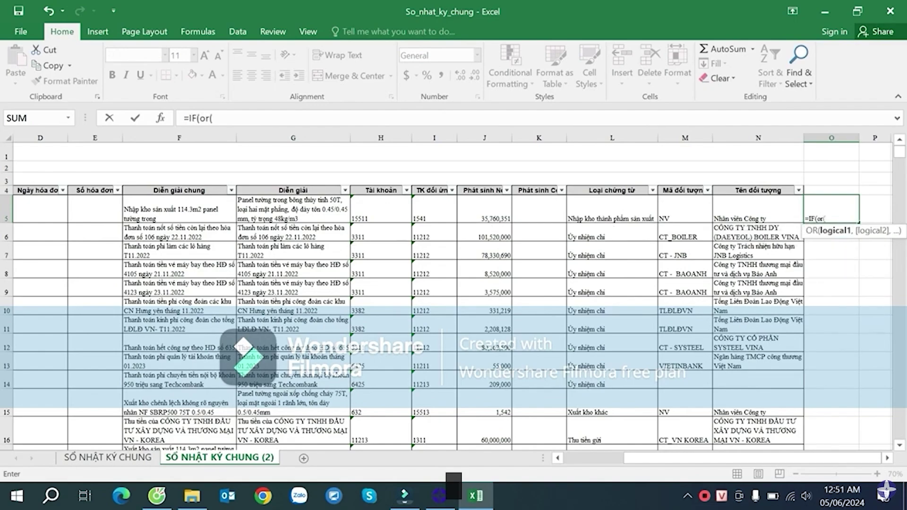
type("l")
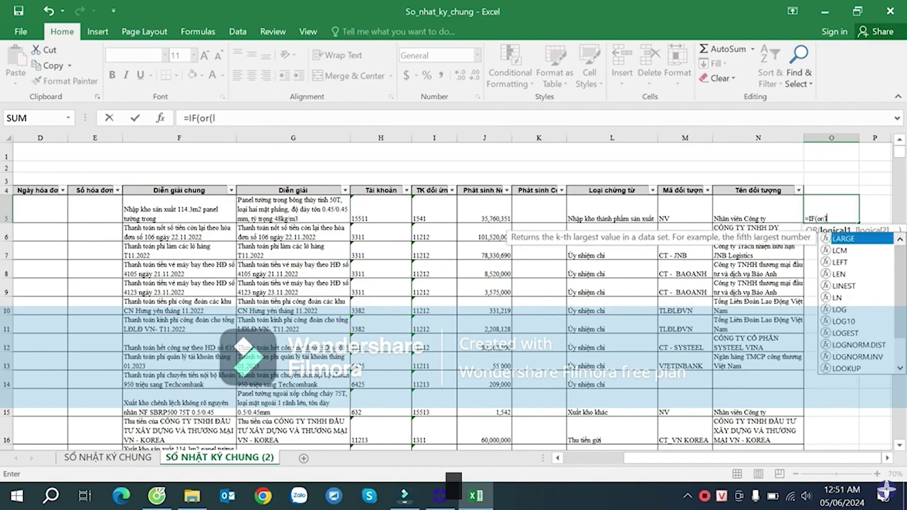
type("e")
key("Tab")
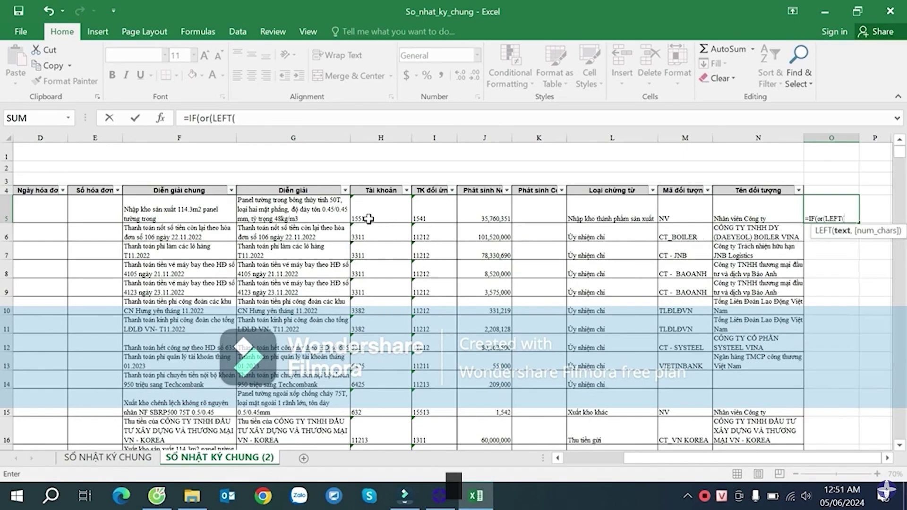
left_click(368, 219)
type(",2)=\"15")
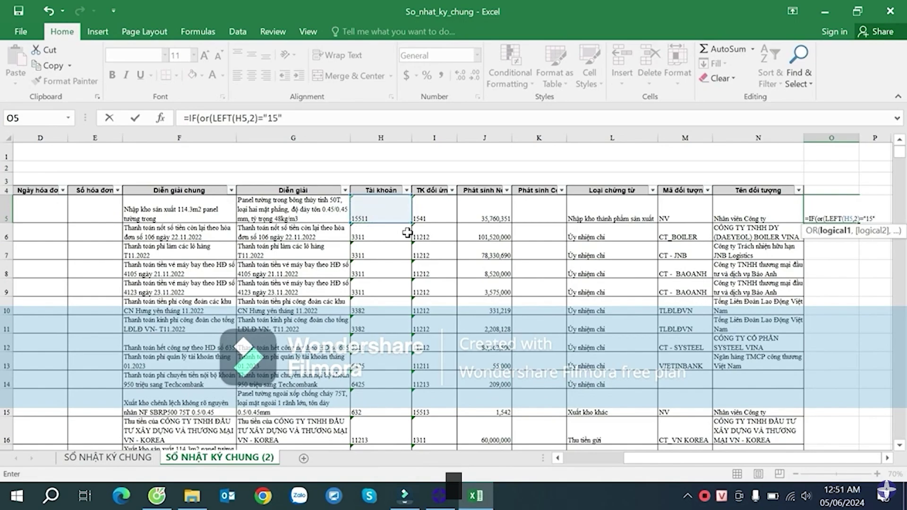
type(",")
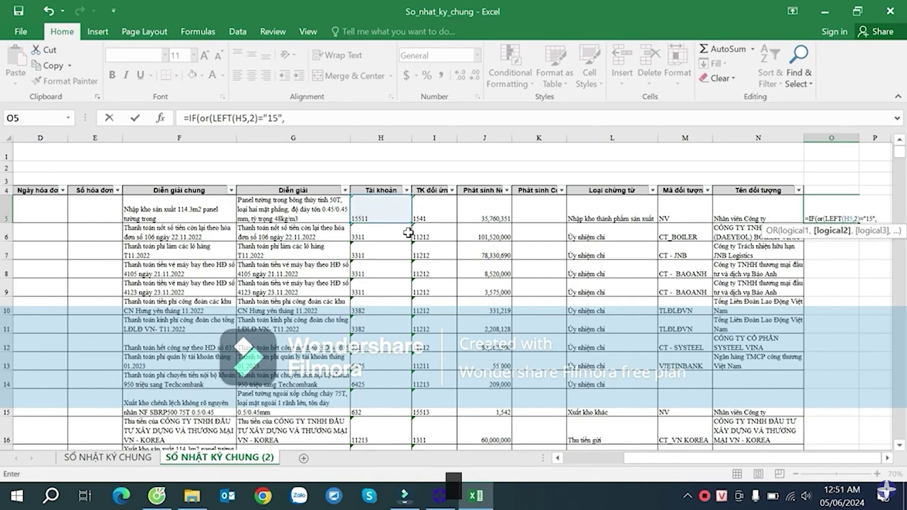
type("le")
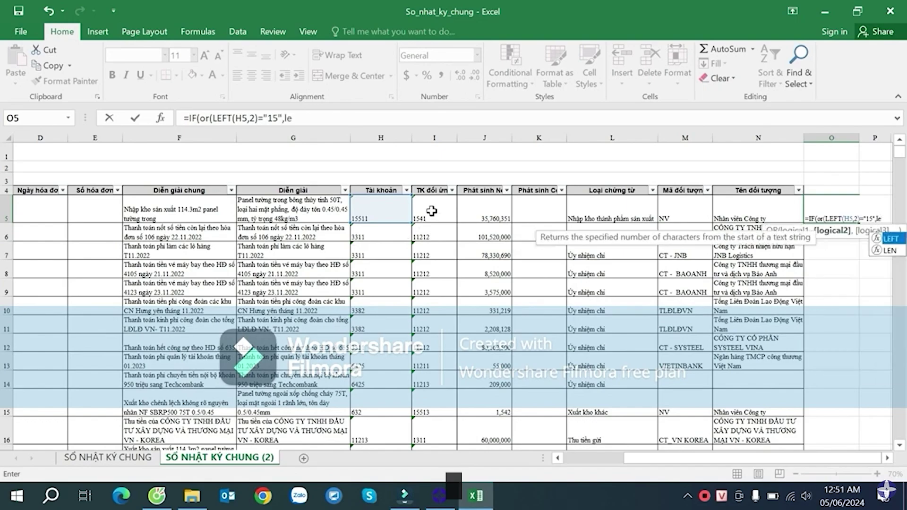
key("Tab")
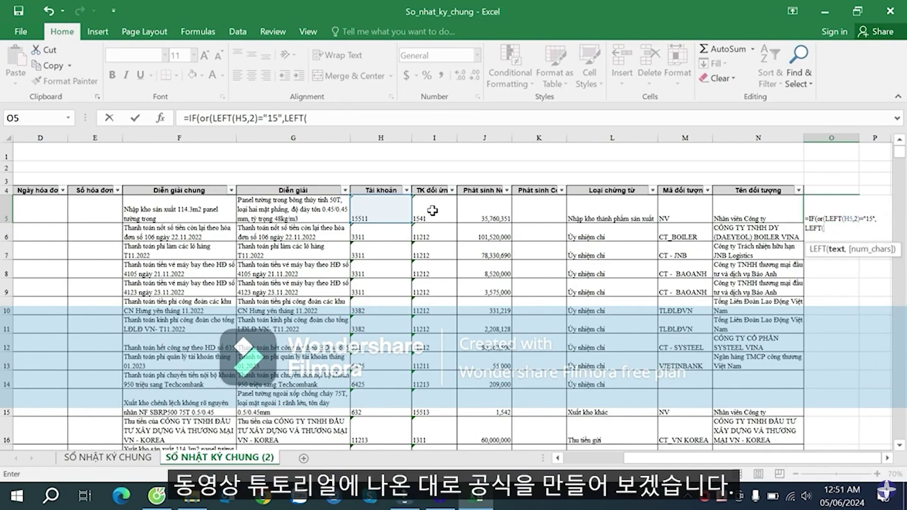
left_click(432, 211)
type(",2")
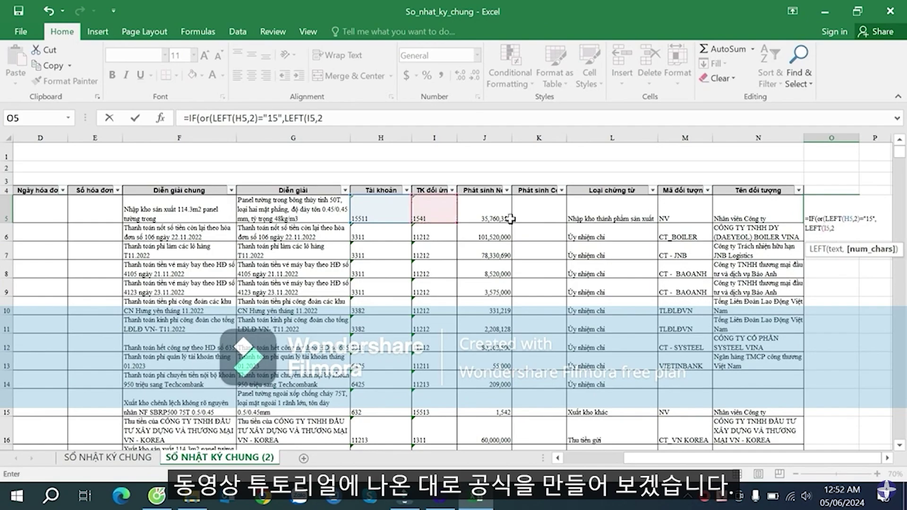
type(")=")
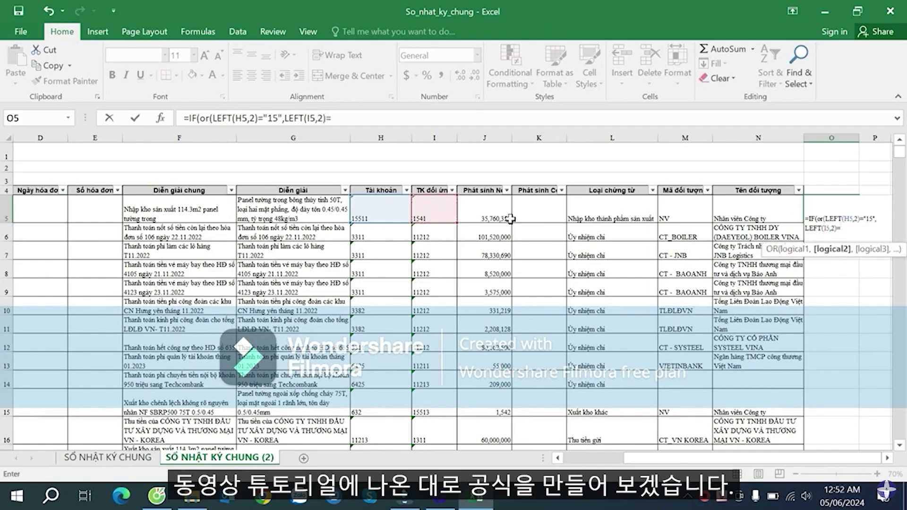
type("\"15")
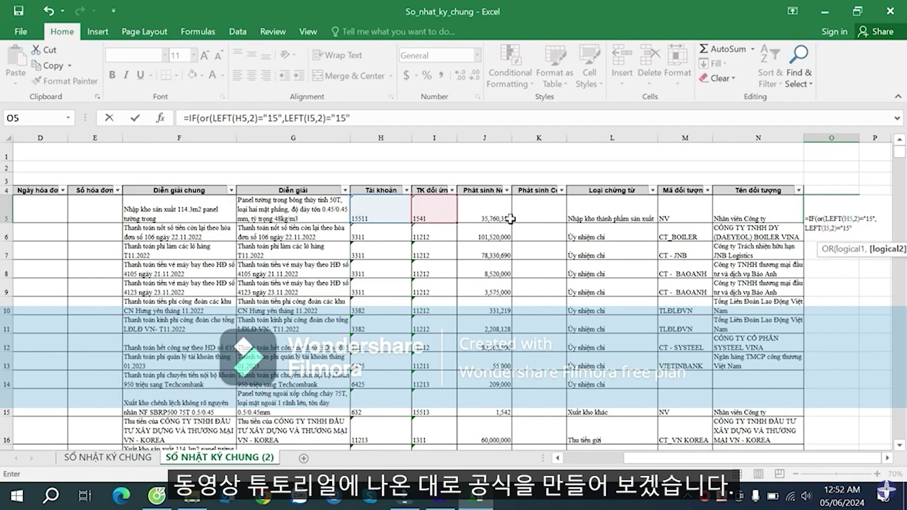
type("\"")
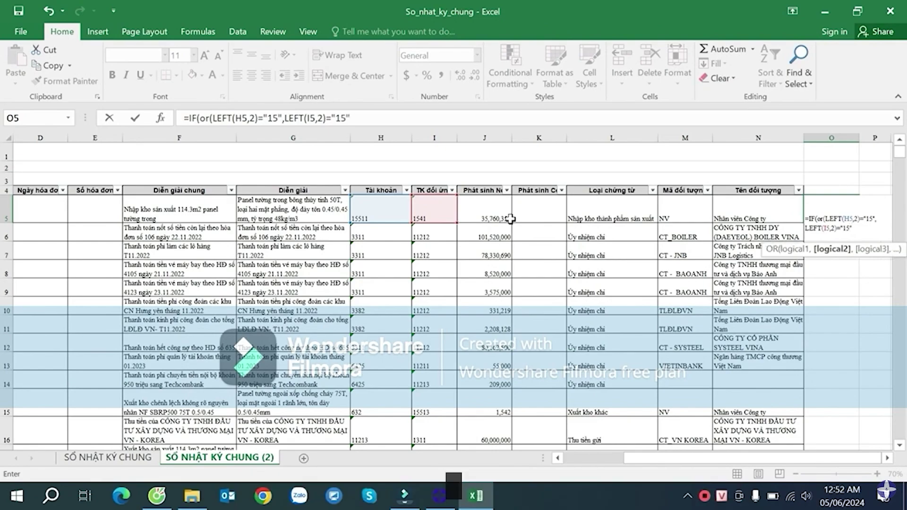
type("),")
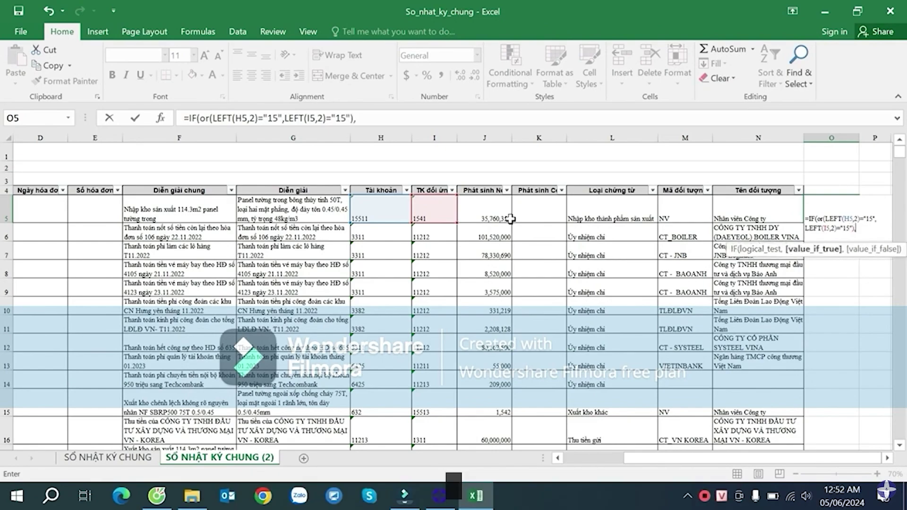
type("1,0)")
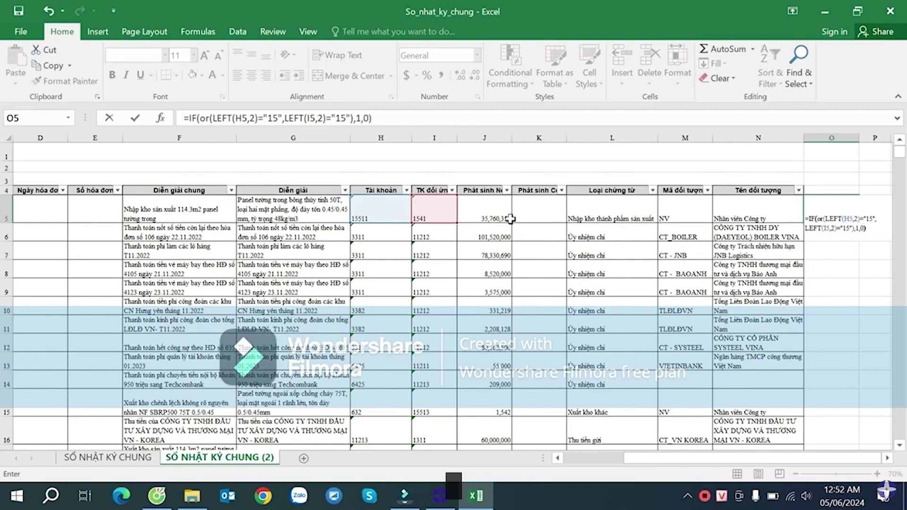
key("Return")
- Select the table's header row A4:O4, including the new column O
left_click_drag(831, 189, 780, 188)
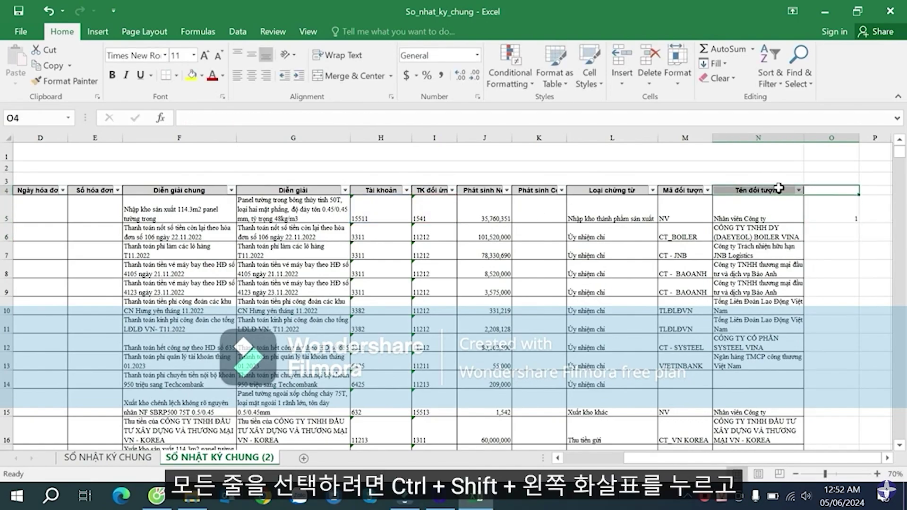
key("ctrl+shift+Left")
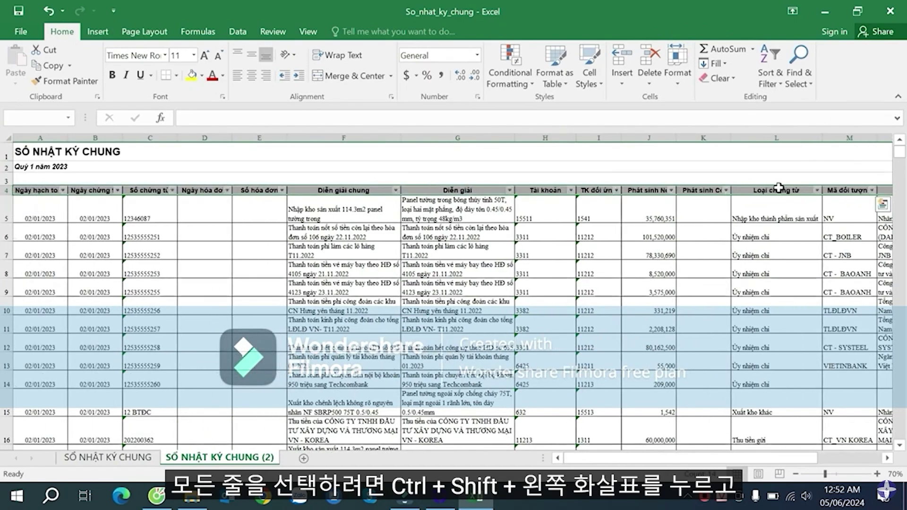
- Re-enable AutoFilter and fill the 15x flag formula from O5 down column O, spot-checking the results
key("ctrl+shift+l")
left_click(767, 211)
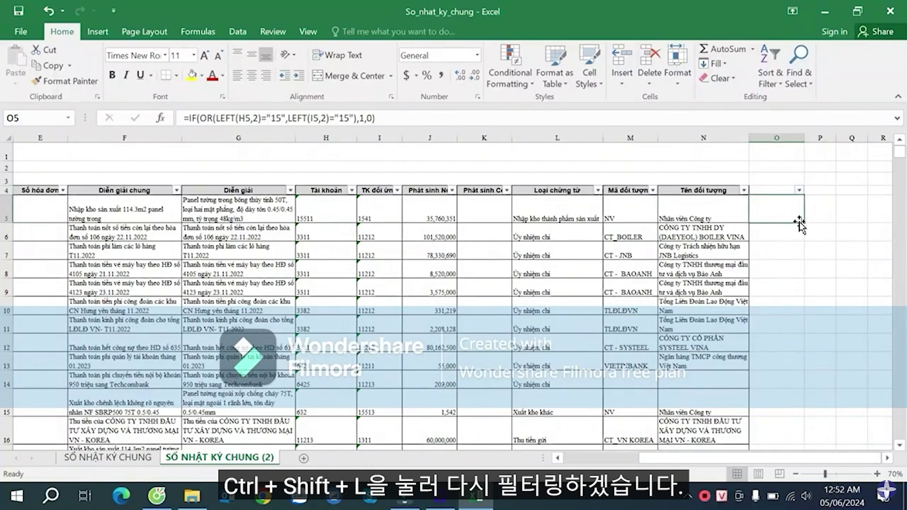
double_click(803, 223)
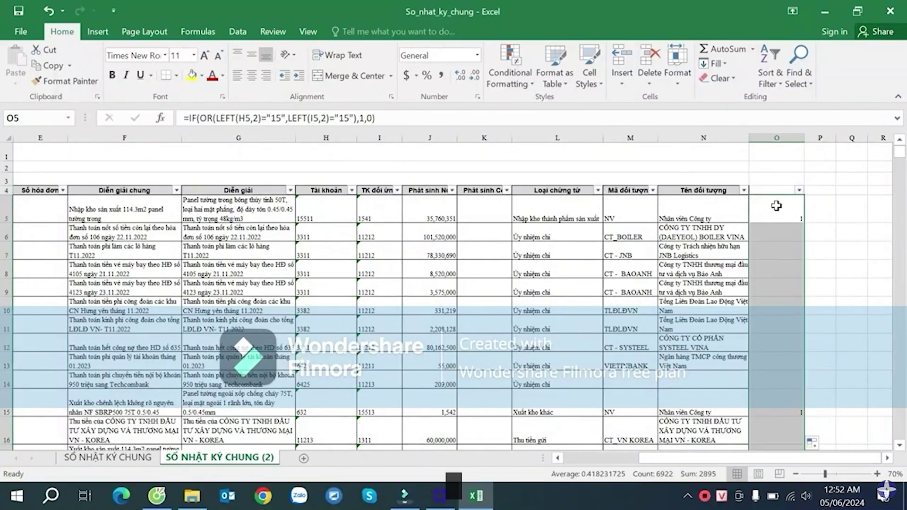
mouse_move(789, 248)
left_mouse_down()
mouse_move(786, 333)
mouse_move(789, 232)
left_mouse_up()
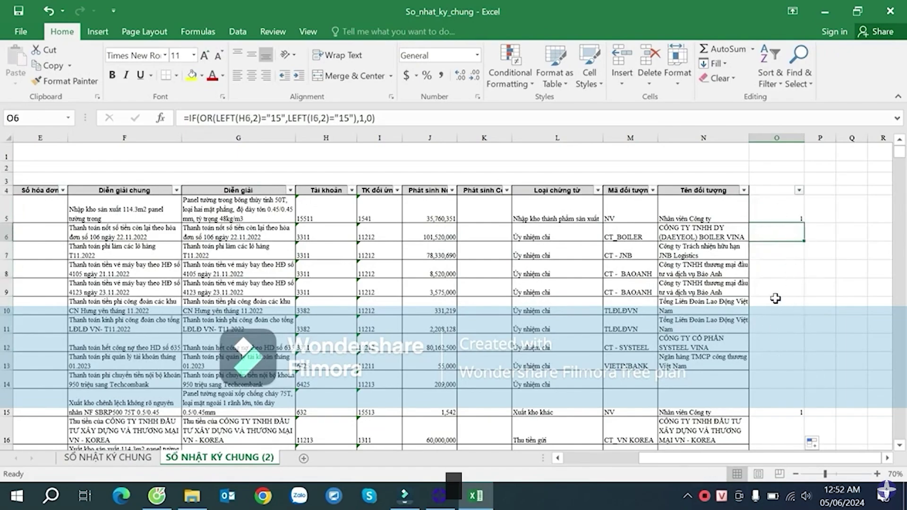
left_click(781, 323)
left_click(786, 254)
left_click(784, 214)
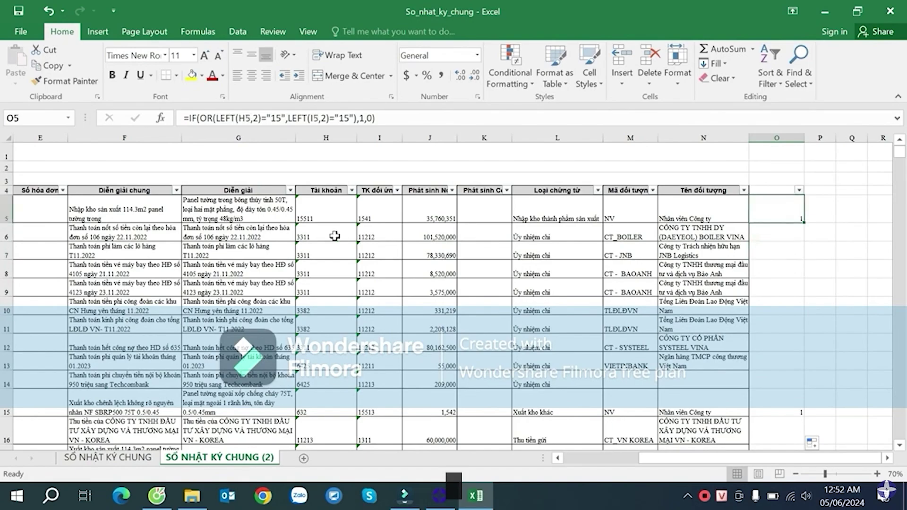
- Check row 5's account codes in H5:I5 against its flag in O5
left_click_drag(314, 208, 378, 216)
left_click(572, 210)
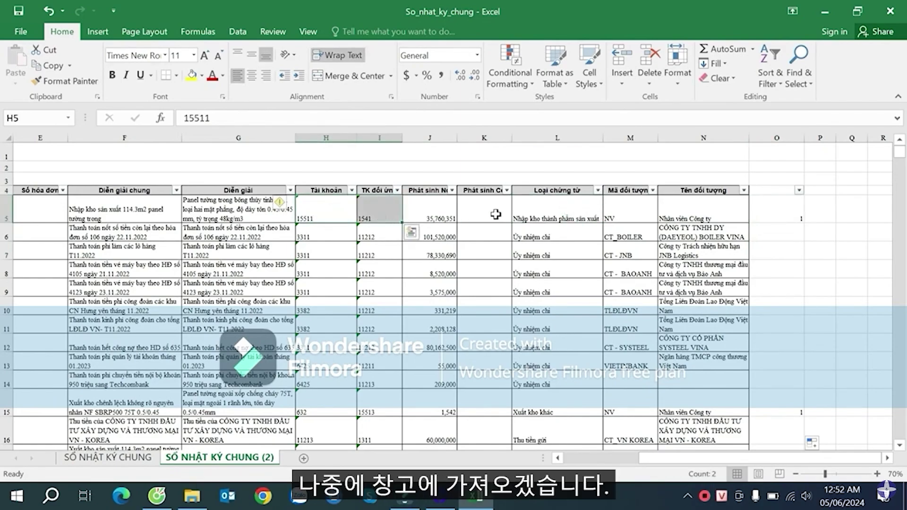
left_click(781, 211)
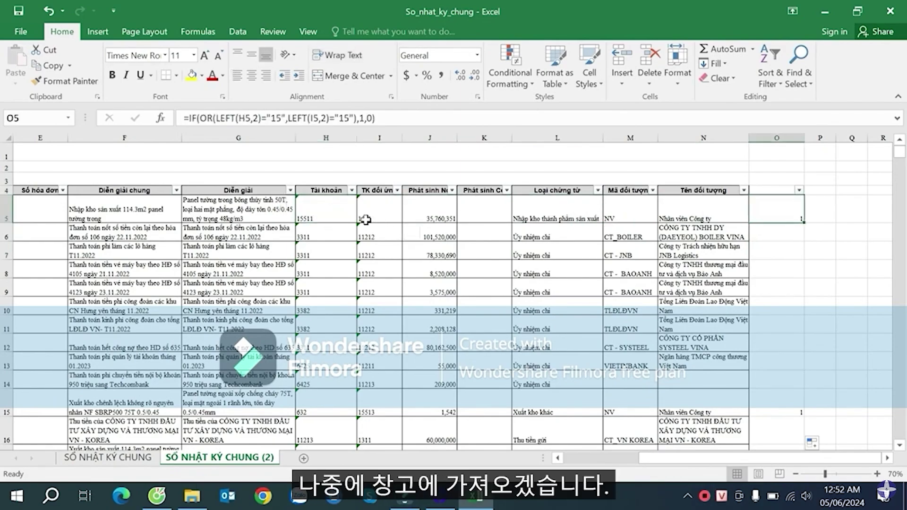
left_click_drag(307, 215, 275, 206)
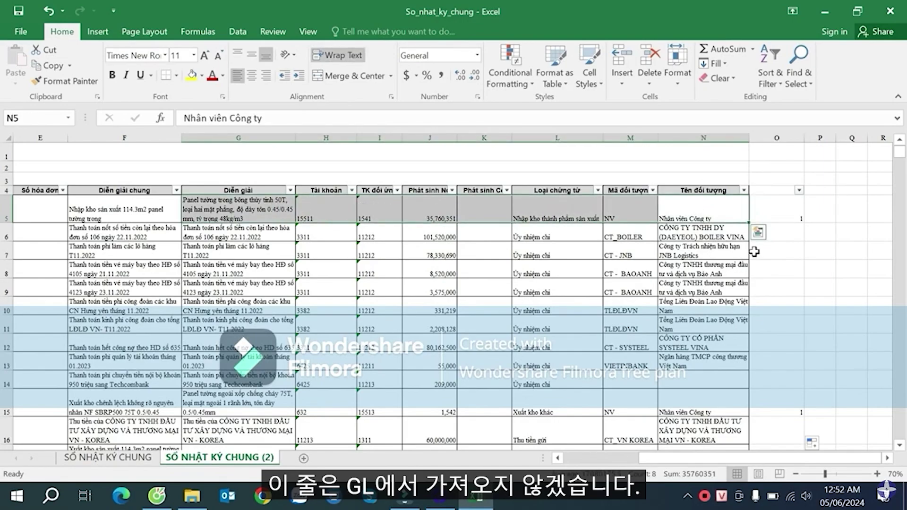
- Review further flagged rows such as row 15, then bring up column O's filter list
left_click(771, 344)
scroll(775, 344, "down", 2)
mouse_move(775, 307)
left_mouse_down()
mouse_move(332, 309)
mouse_move(767, 314)
left_mouse_up()
left_click(397, 309)
scroll(746, 302, "down", 2)
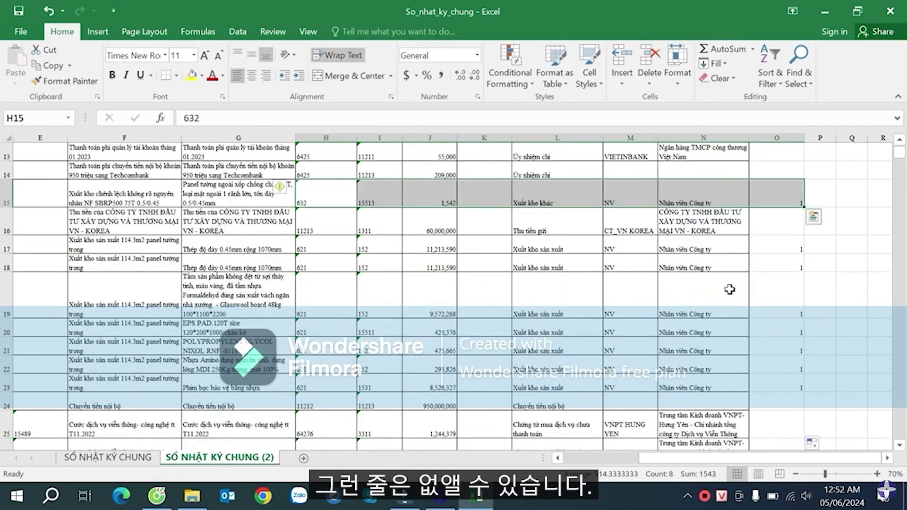
left_click_drag(711, 268, 310, 247)
scroll(432, 265, "down", 2)
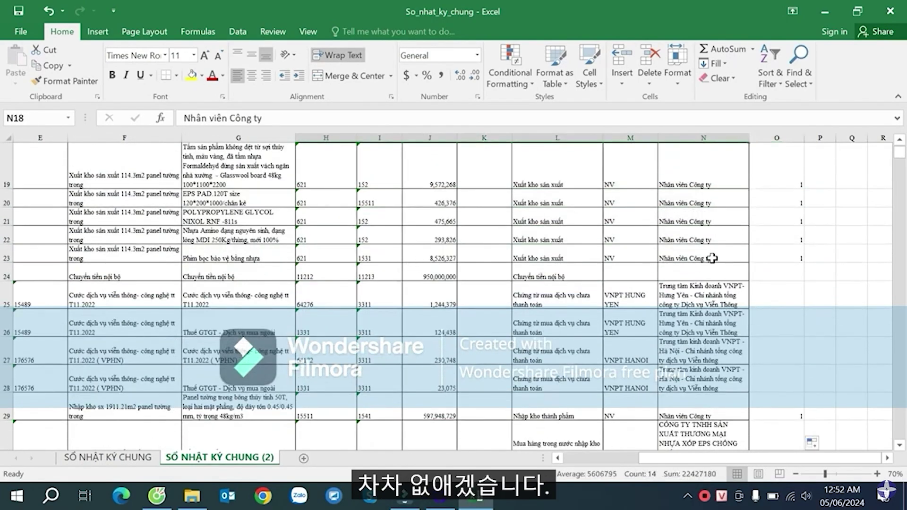
left_click_drag(711, 257, 334, 203)
scroll(512, 243, "up", 6)
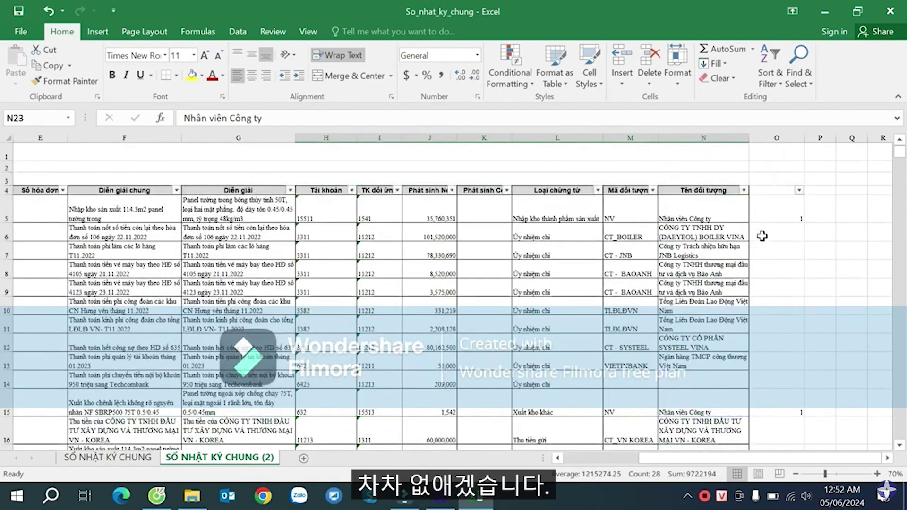
left_click(799, 190)
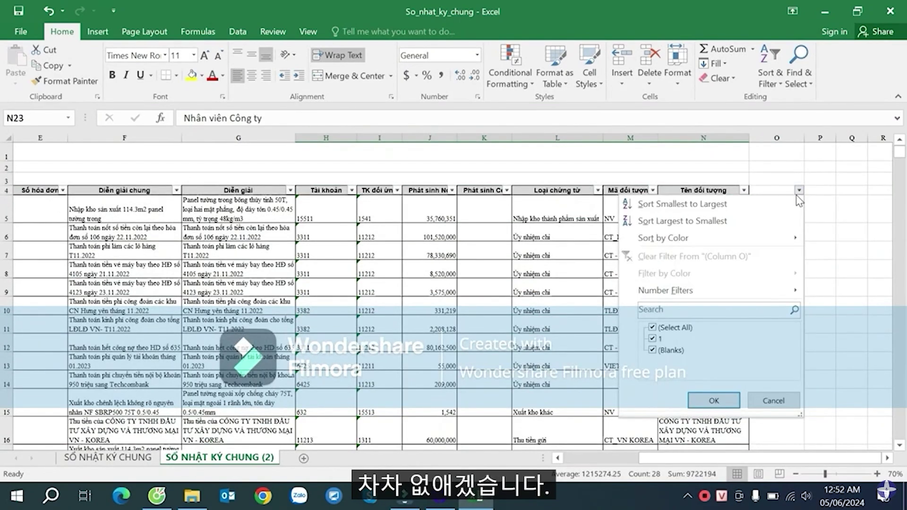
- Filter column O to exclude (Blanks), leaving only the 2895 flagged rows
left_click(662, 352)
left_click(714, 400)
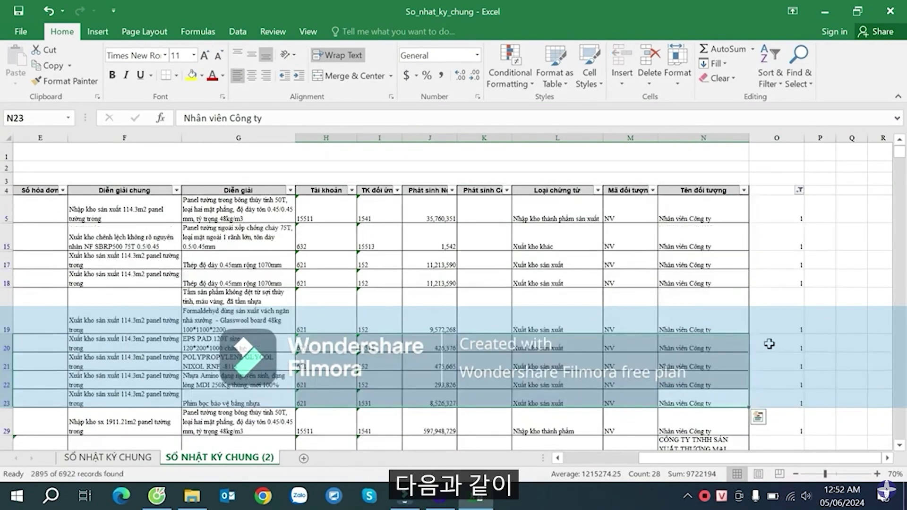
left_click(783, 241)
scroll(782, 249, "down", 5)
scroll(780, 247, "up", 5)
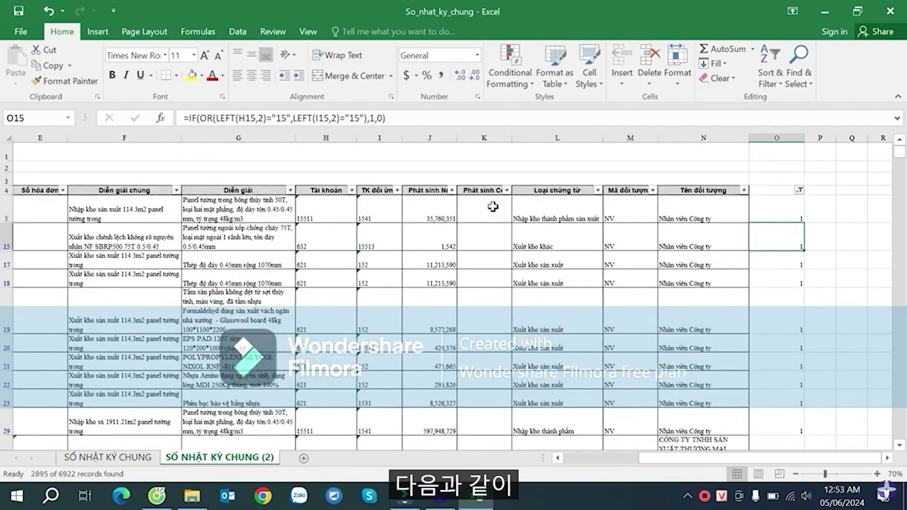
- Copy the visible flagged rows with headers from A4, and add a blank Sheet2
left_click(478, 190)
key("Home")
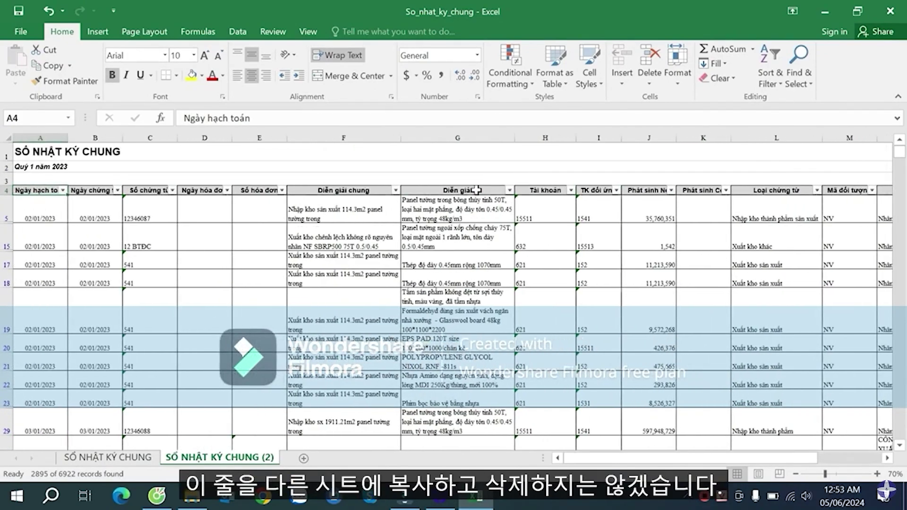
key("ctrl+shift+Right")
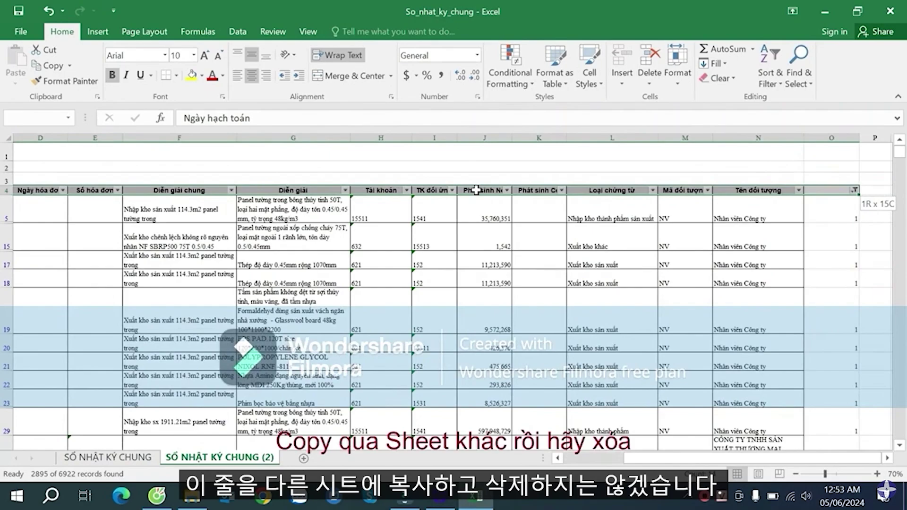
key("ctrl+shift+Down")
key("ctrl+c")
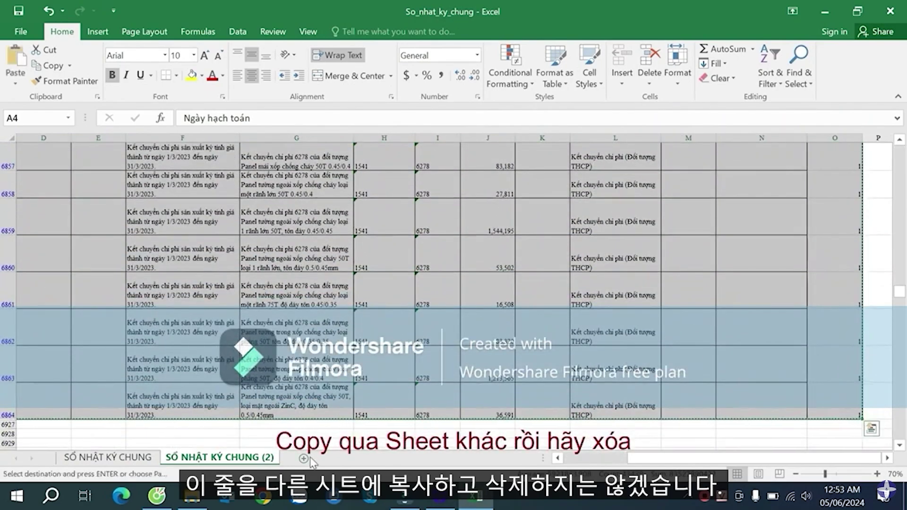
left_click(304, 458)
- Paste the flagged rows at A2 in Sheet2 and set all pasted rows to height 15
left_click(42, 166)
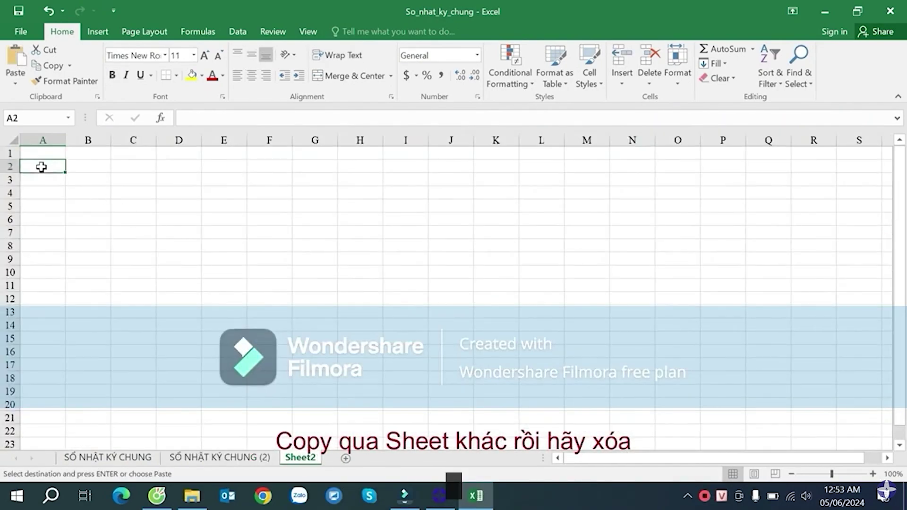
key("Return")
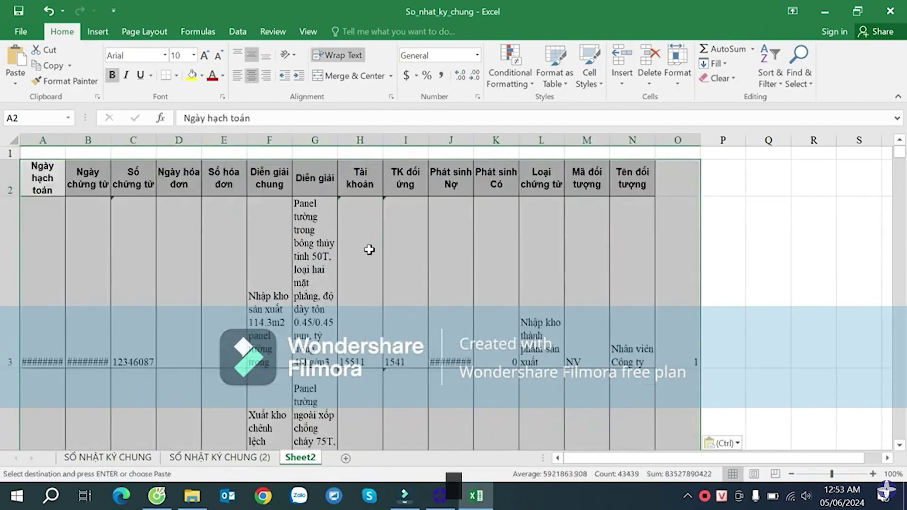
right_click(10, 179)
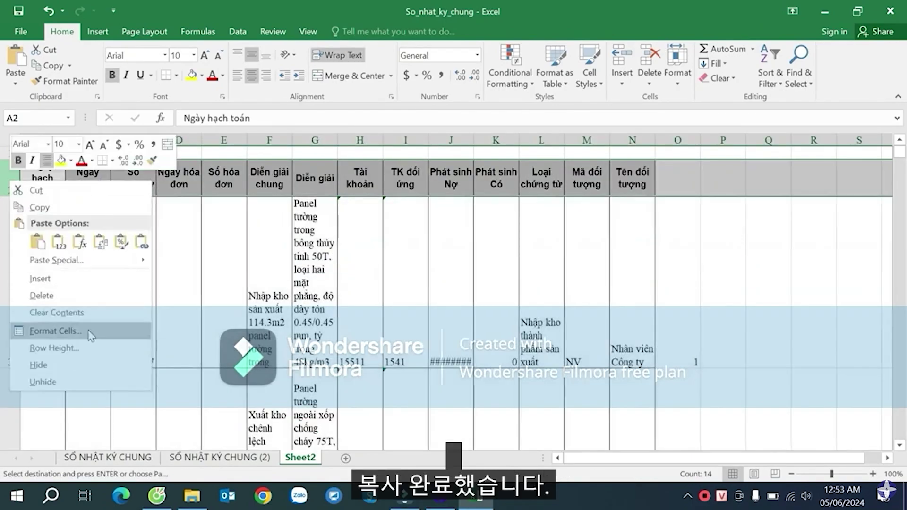
left_click(54, 348)
type("15")
left_click(47, 354)
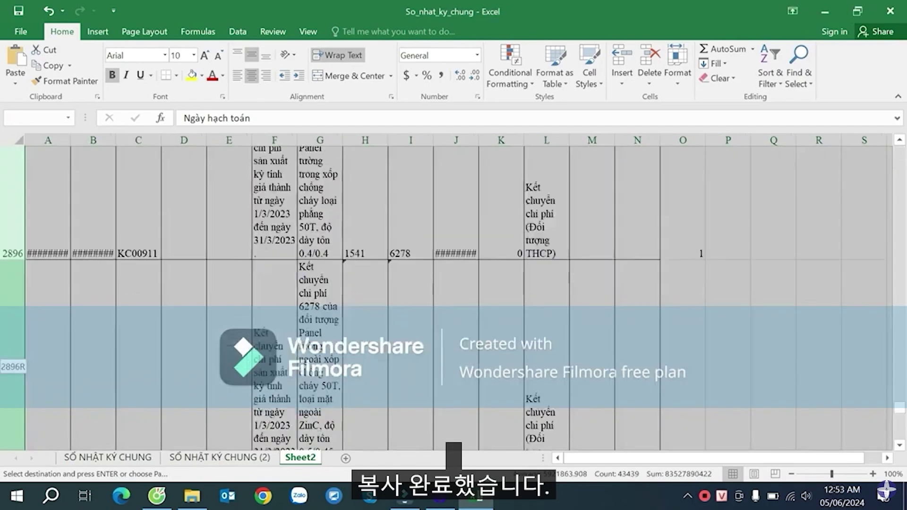
key("ctrl+shift+Down")
right_click(12, 229)
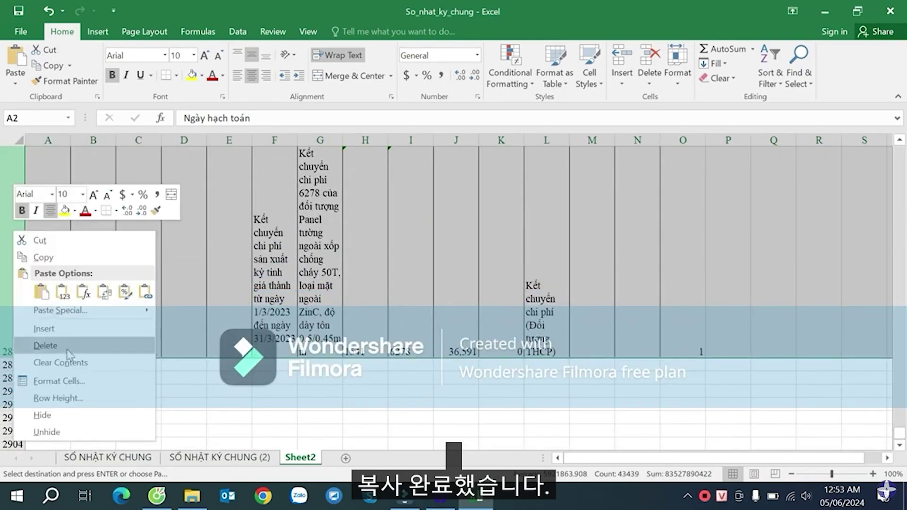
left_click(66, 398)
type("15")
left_click(39, 406)
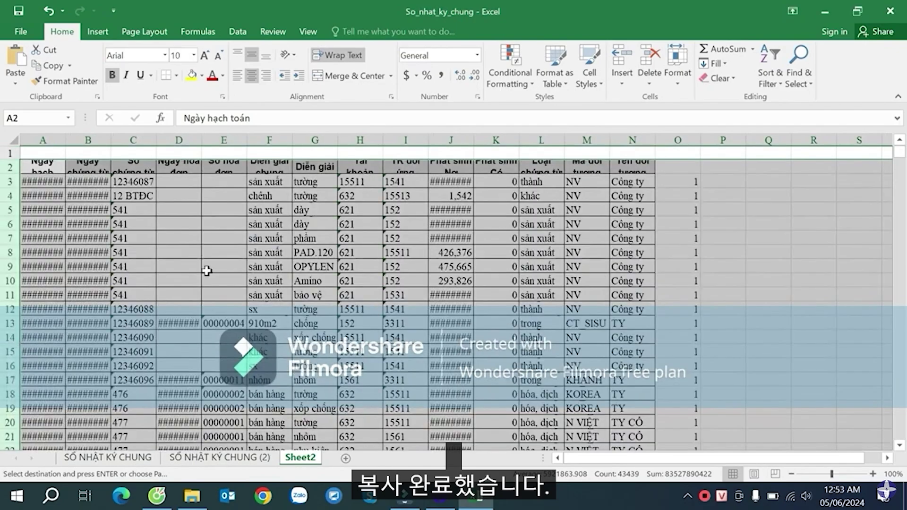
left_click(227, 241)
- Make header row 2 taller and autofit columns A, B and J so dates and amounts show fully
left_click_drag(6, 173, 6, 185)
left_click_drag(42, 140, 103, 135)
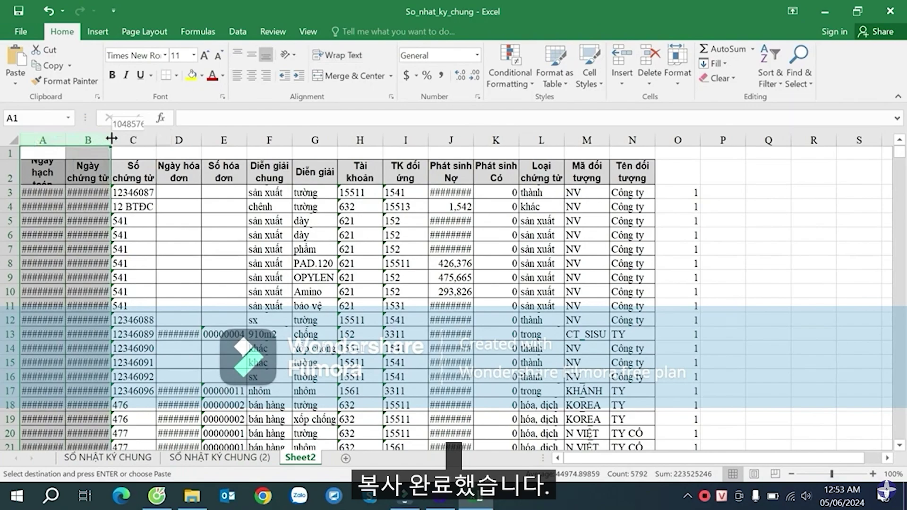
double_click(111, 140)
left_click_drag(18, 187, 17, 196)
left_click(327, 200)
double_click(484, 138)
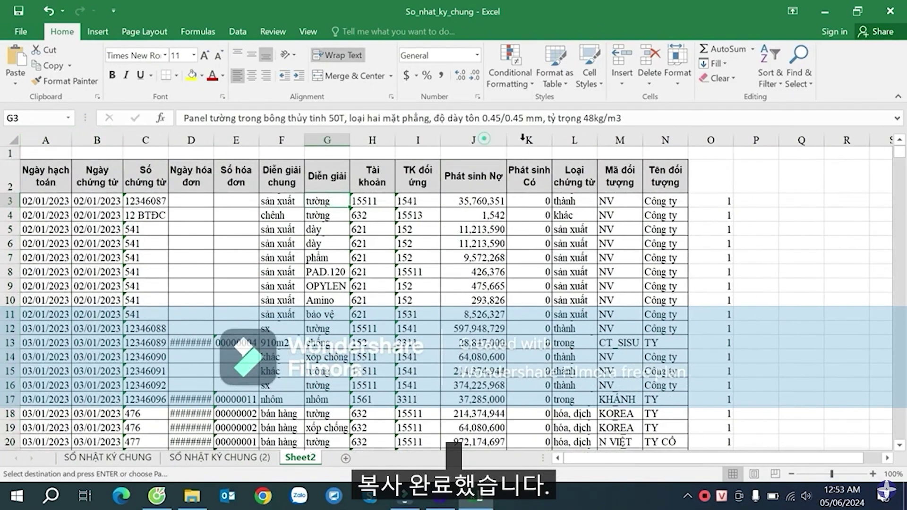
left_click(619, 215)
left_click(664, 299)
left_click(710, 271)
- On the SỔ NHẬT KÝ CHUNG (2) sheet, delete the filtered flagged rows from row 5 to the end
left_click(232, 456)
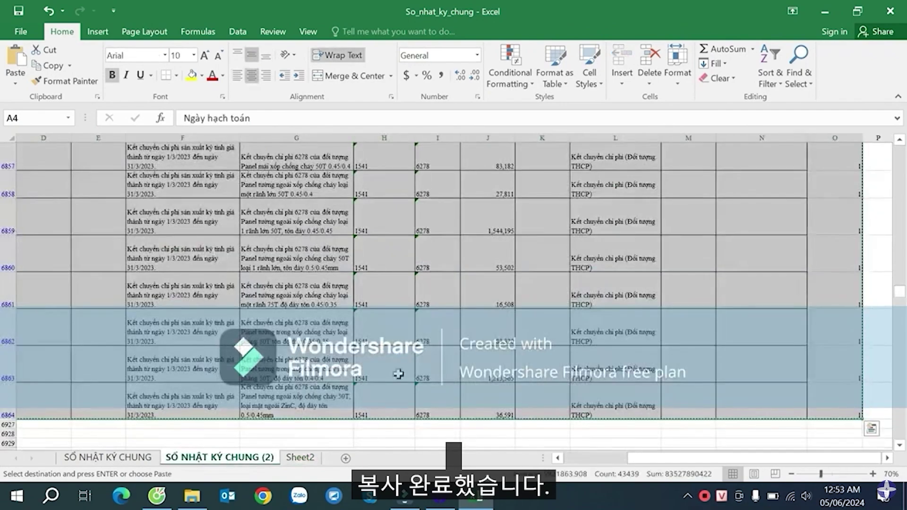
scroll(205, 251, "up", 11)
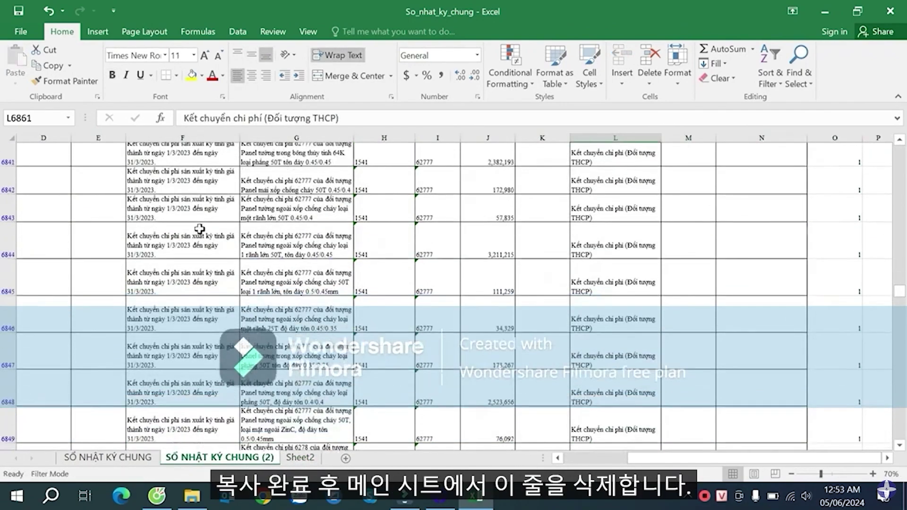
left_click(170, 238)
key("ctrl+Up")
key("Left")
key("Left")
key("Left")
key("Left")
key("Left")
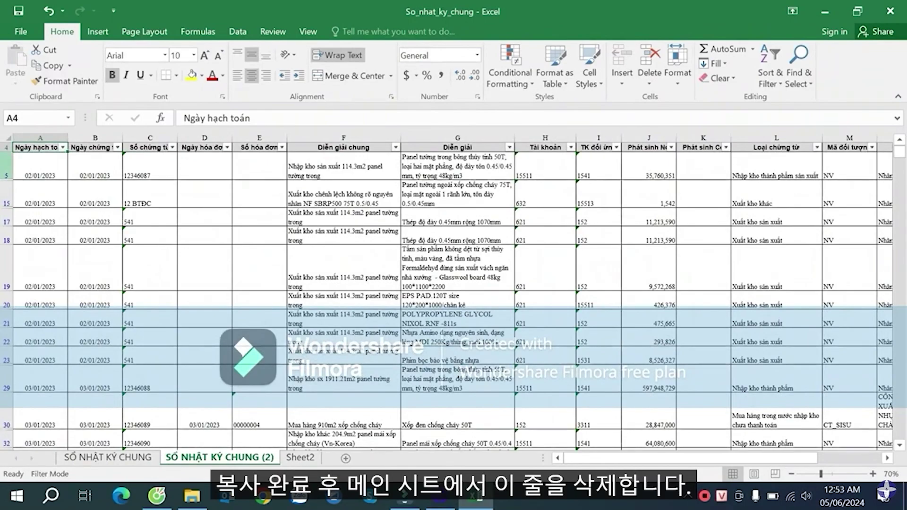
left_click(7, 165)
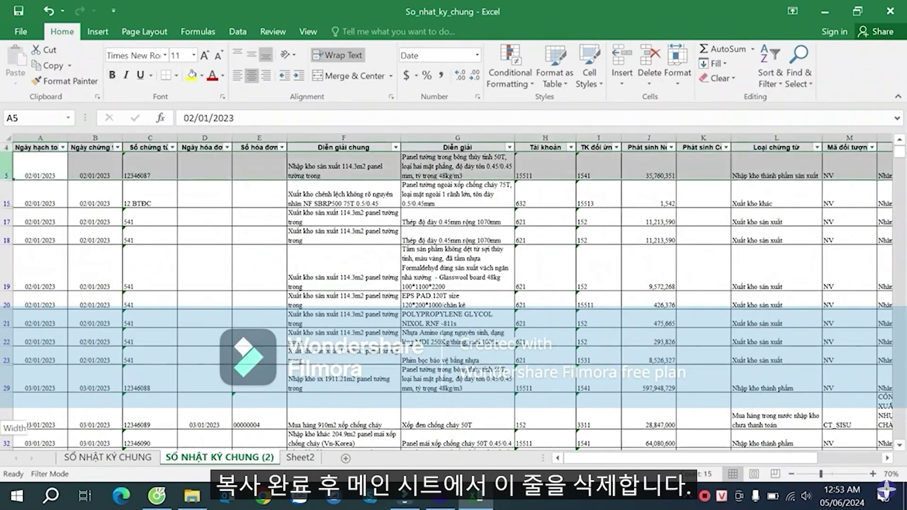
key("ctrl+shift+Down")
right_click(8, 367)
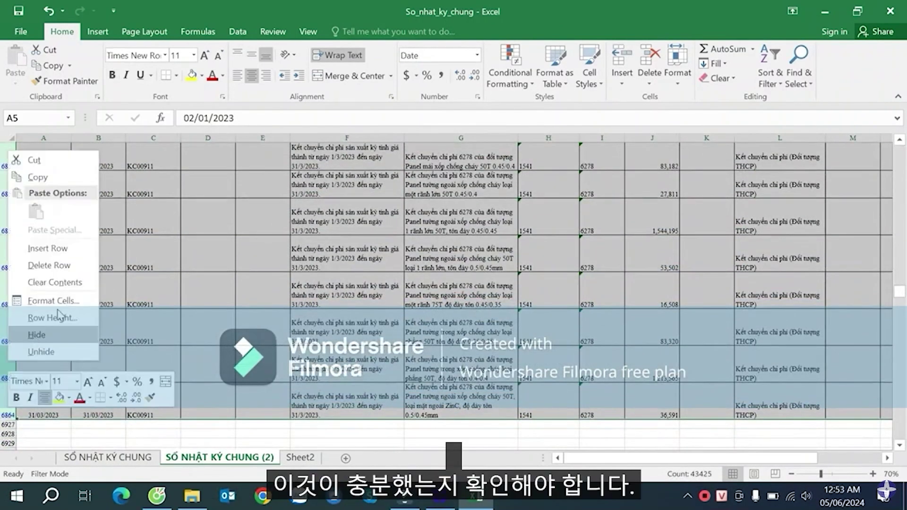
left_click(63, 260)
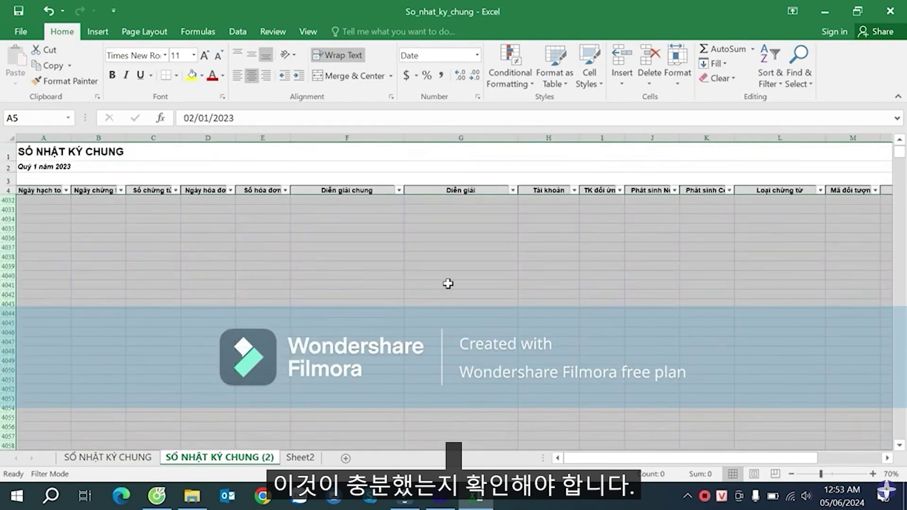
left_click(531, 249)
- Rename Sheet2 to NoImportGL
left_click(290, 458)
right_click(289, 457)
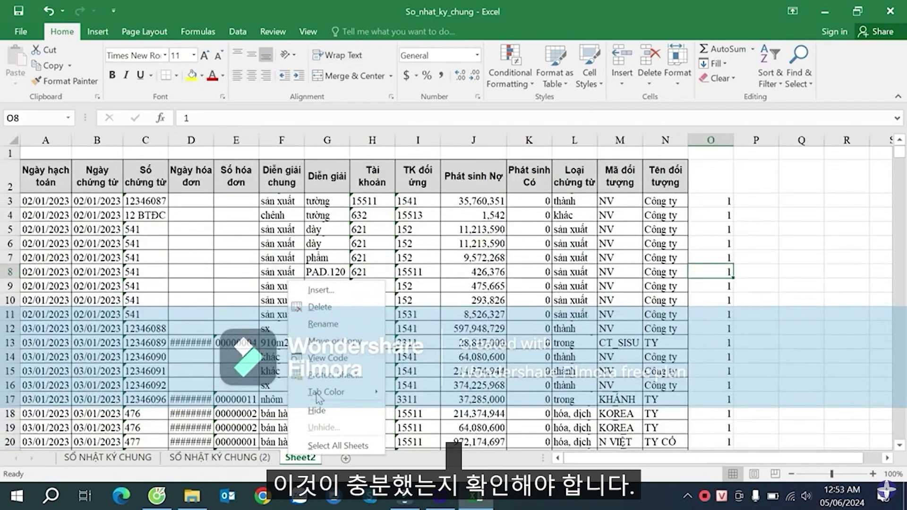
left_click(338, 324)
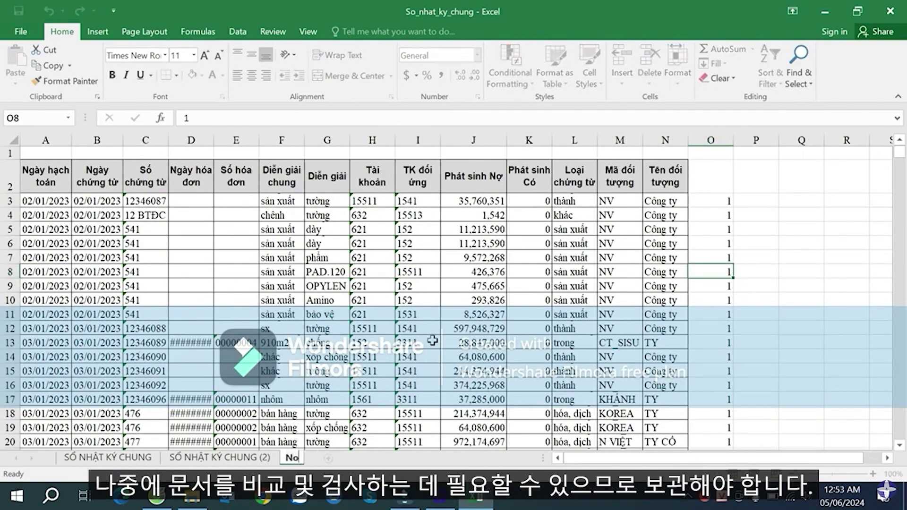
type("NoImportGL")
key("Return")
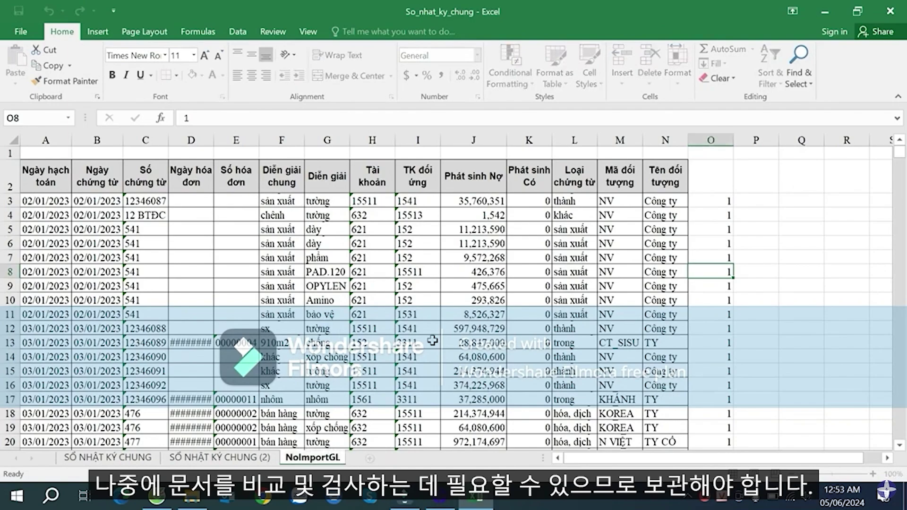
- Autofit columns D and E on NoImportGL so the invoice dates display
left_click(307, 356)
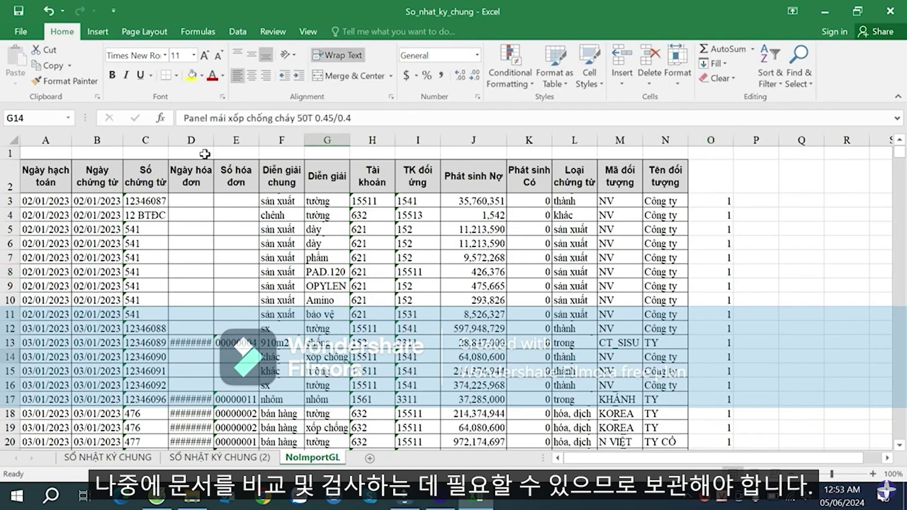
double_click(213, 141)
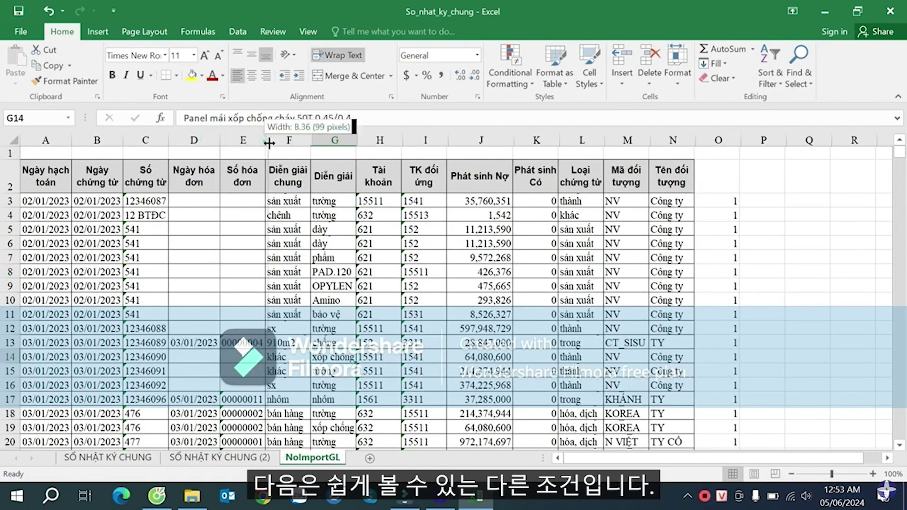
double_click(265, 140)
left_click(483, 286)
- Clear column O's filter on the journal copy by ticking (Select All)
left_click(220, 457)
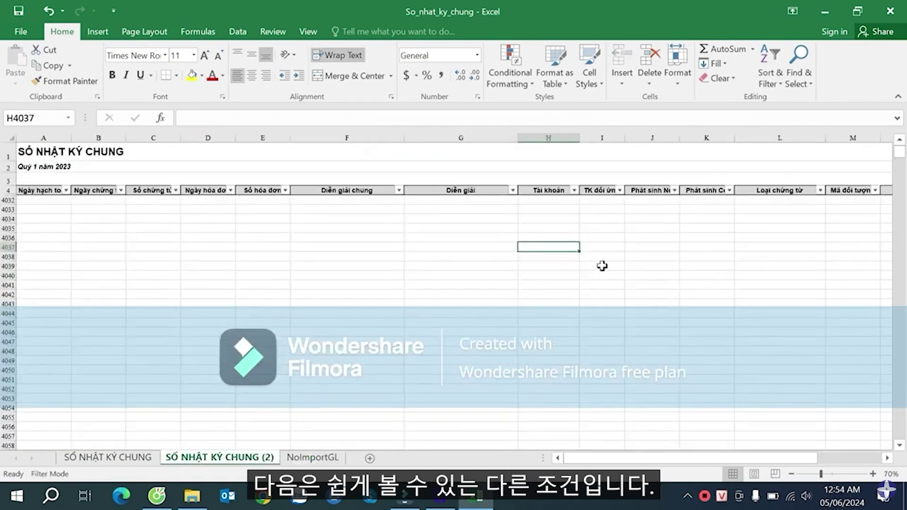
left_click(741, 222)
left_click(771, 192)
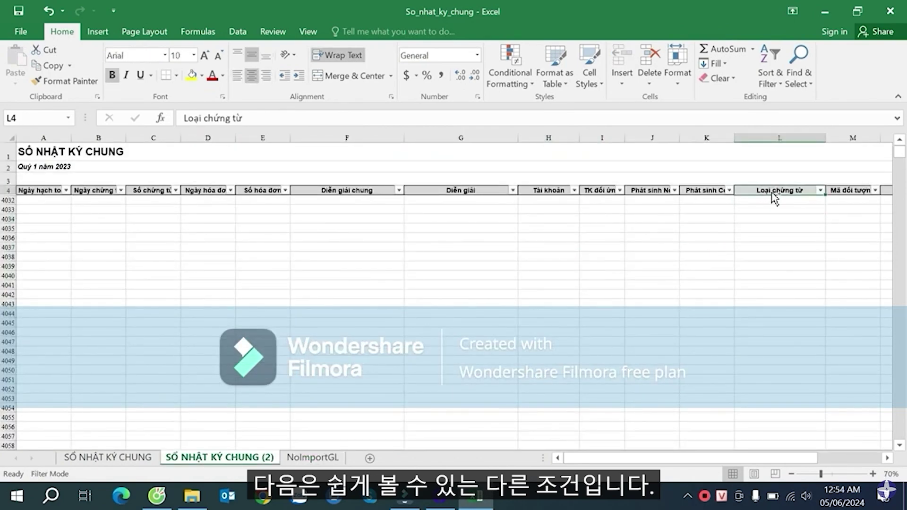
key("Right")
key("Right")
key("Right")
key("Right")
left_click(803, 190)
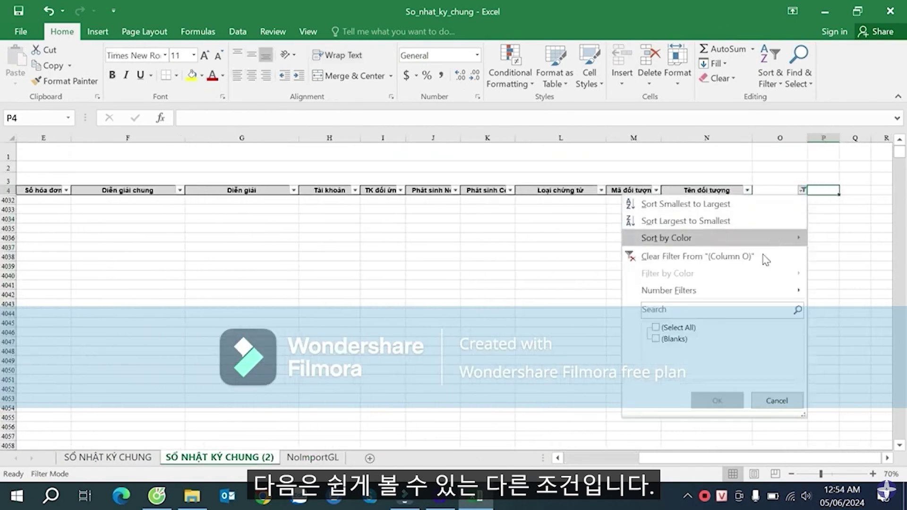
left_click(655, 327)
left_click(717, 400)
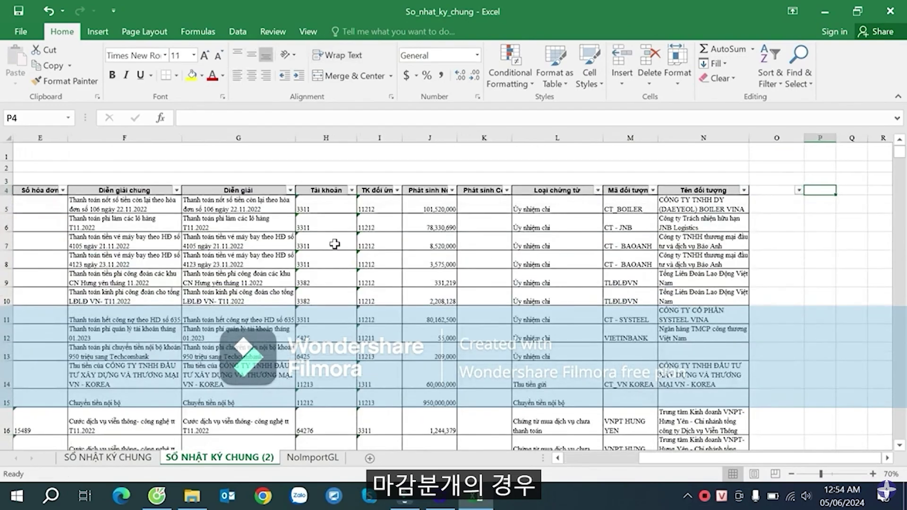
- Jump to the end of the remaining journal entries around rows 4021–4028
left_click(334, 243)
left_click(334, 206)
key("ctrl+Down")
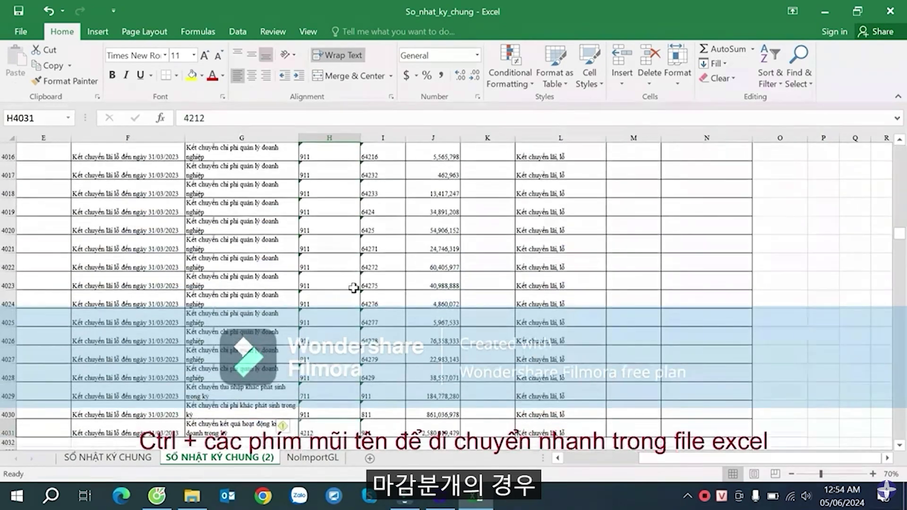
scroll(344, 303, "down", 1)
left_click(338, 316)
scroll(330, 312, "up", 2)
left_click(323, 304)
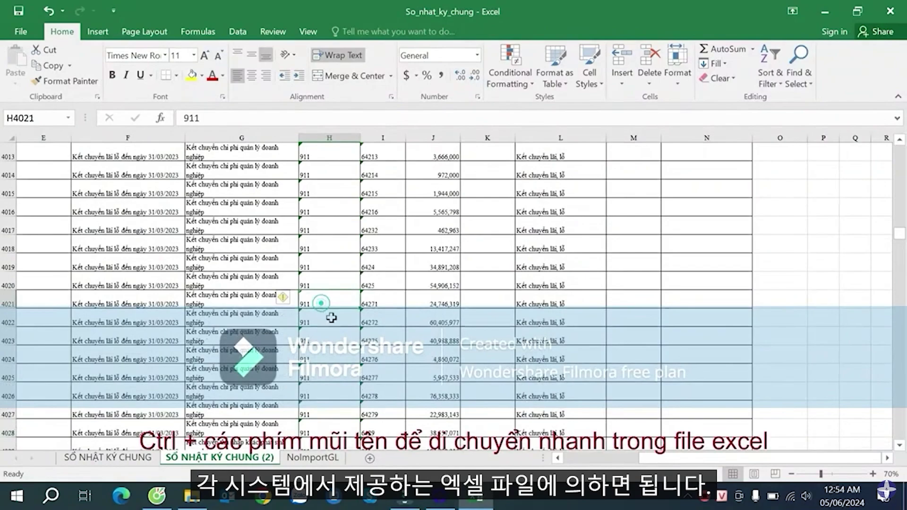
key("Left")
key("Left")
key("Left")
key("Left")
key("Left")
key("Left")
key("Left")
- Inspect the account 911 closing entries and the 'KC lãi lỗ tháng 3' voucher in rows 4017–4022
left_click(514, 301)
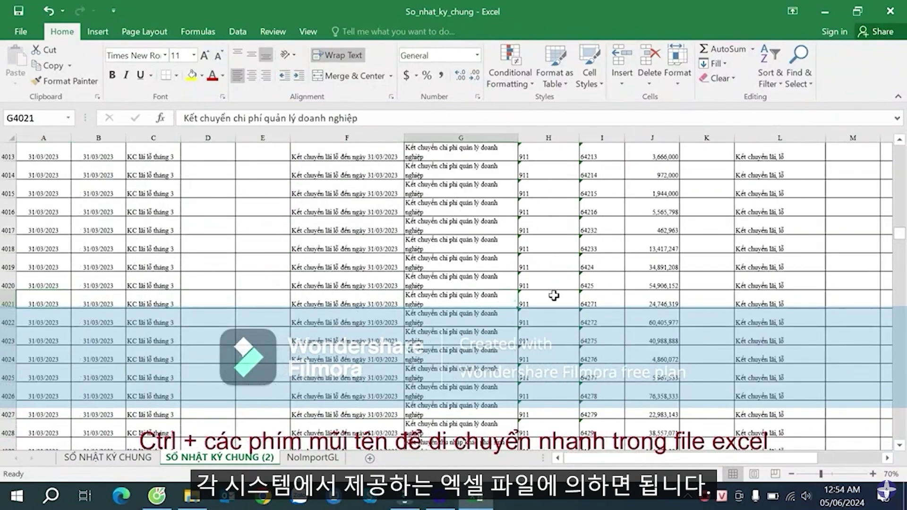
left_click(553, 288)
left_click(558, 309)
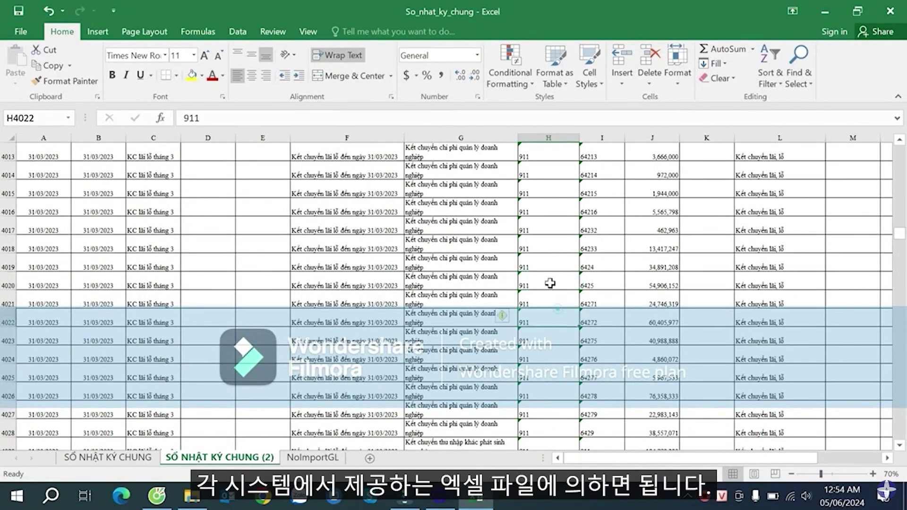
left_click(547, 263)
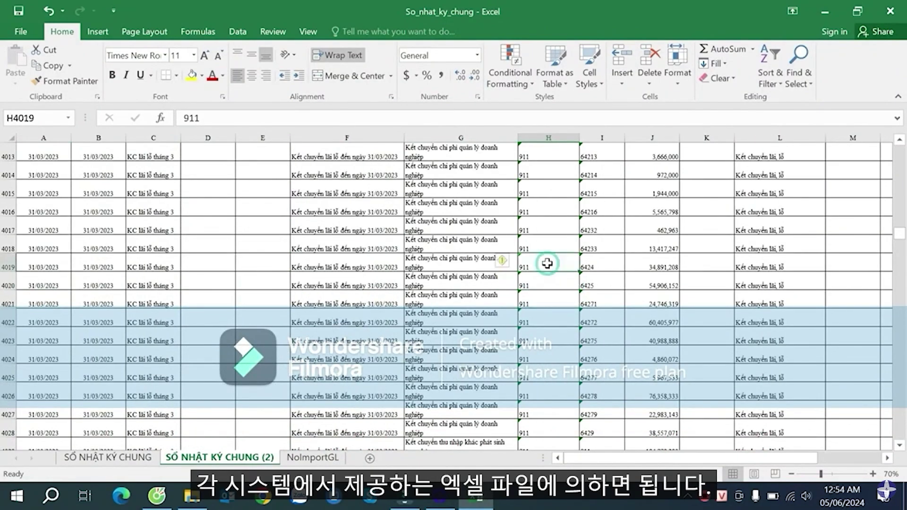
left_click(545, 222)
scroll(542, 283, "up", 1)
scroll(542, 283, "down", 1)
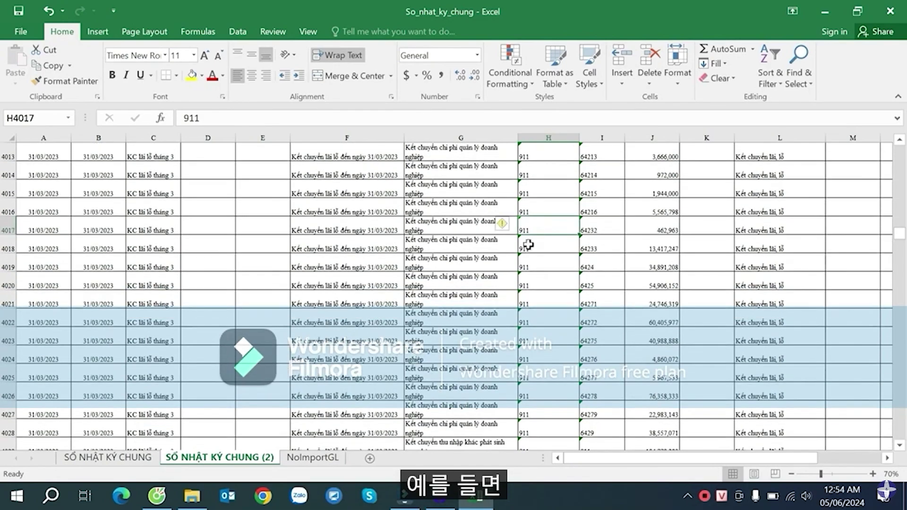
left_click(551, 295)
left_click(152, 311)
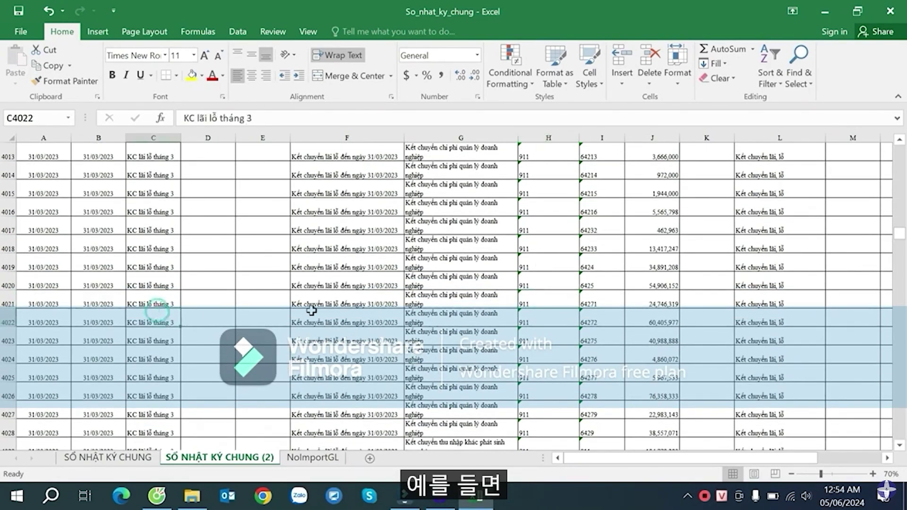
left_click(556, 311)
left_click(746, 302)
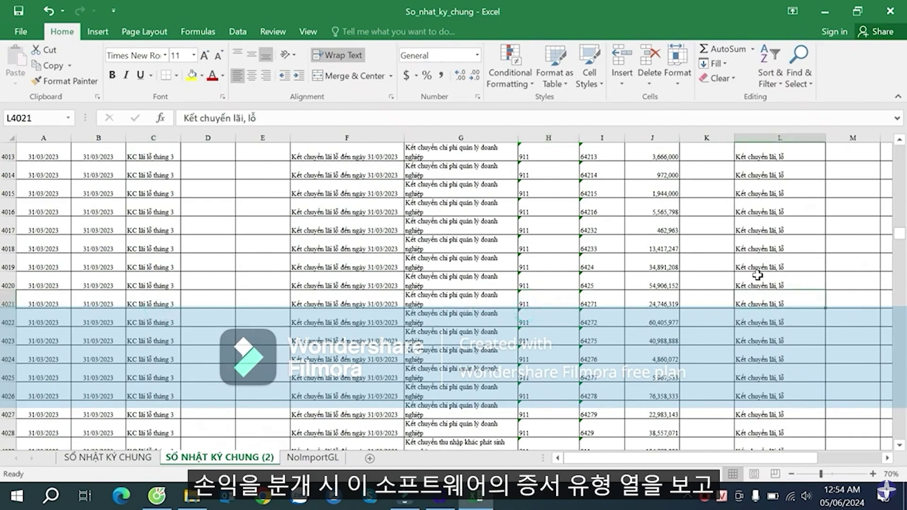
scroll(751, 258, "up", 3)
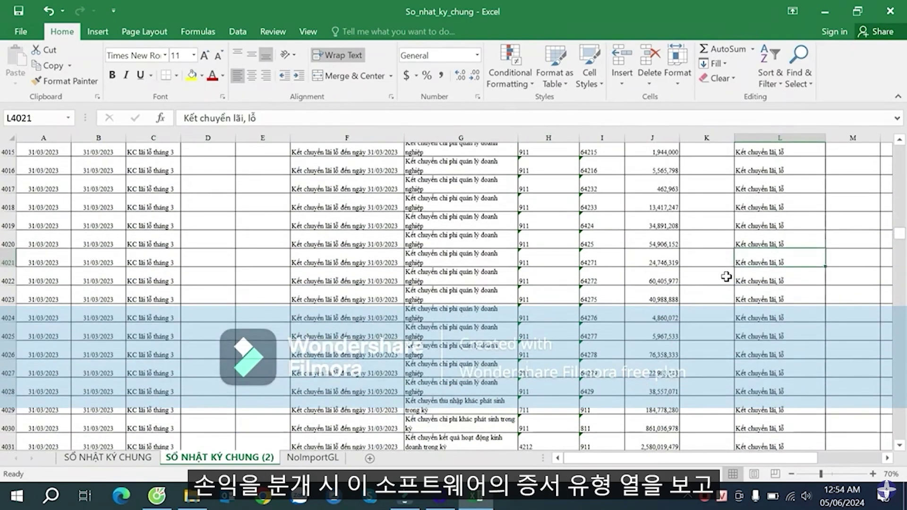
- Copy the 'Kết chuyển lãi, lỗ' voucher type from cell L3988
left_click(778, 249)
scroll(779, 255, "down", 2)
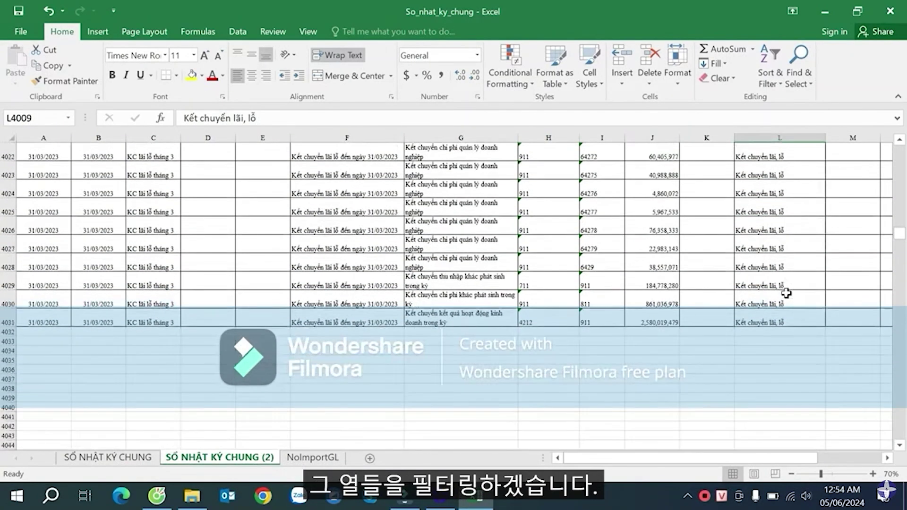
scroll(782, 289, "up", 10)
scroll(782, 289, "down", 2)
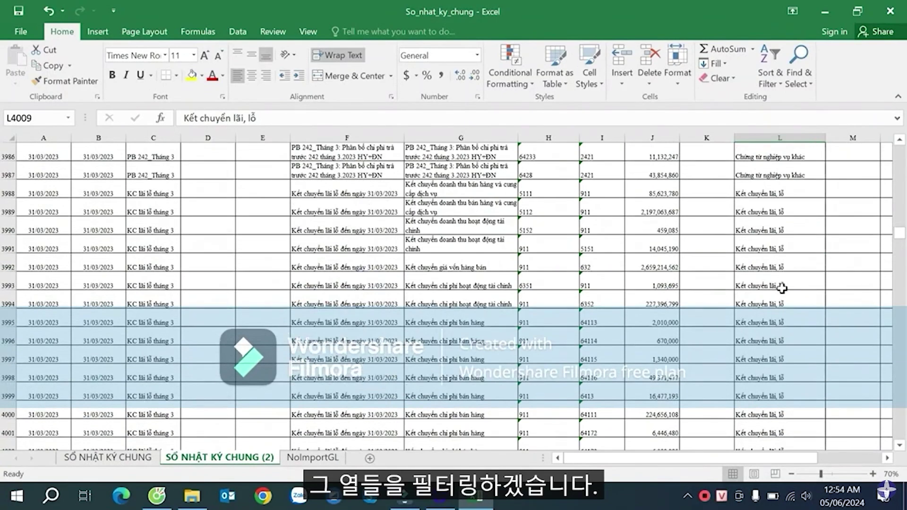
left_click(772, 246)
scroll(772, 245, "up", 2)
left_click(772, 297)
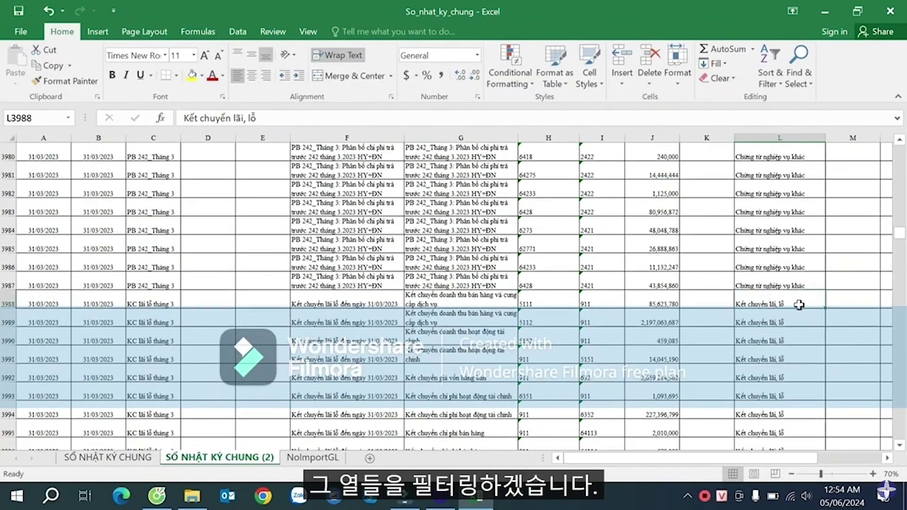
key("ctrl+c")
left_click(770, 228)
key("ctrl+Up")
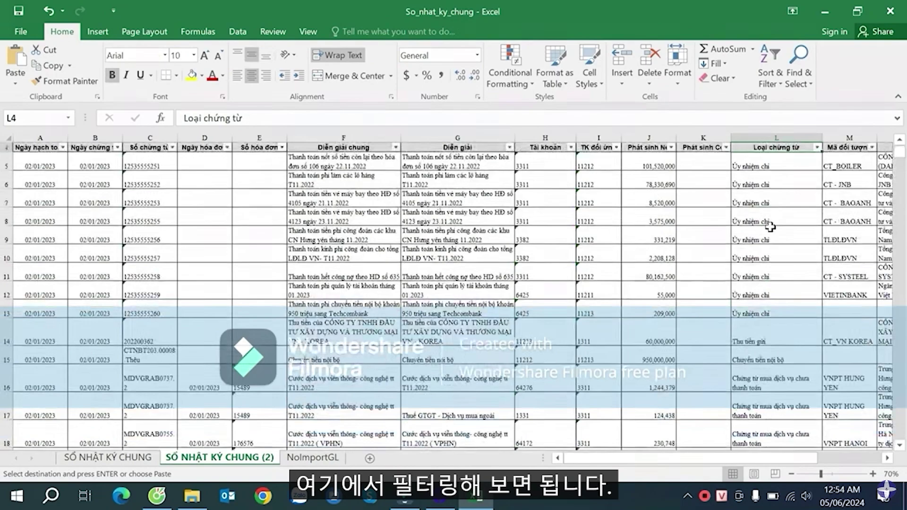
- Filter the Loại chứng từ column to 'Kết chuyển lãi, lỗ' entries
left_click(815, 147)
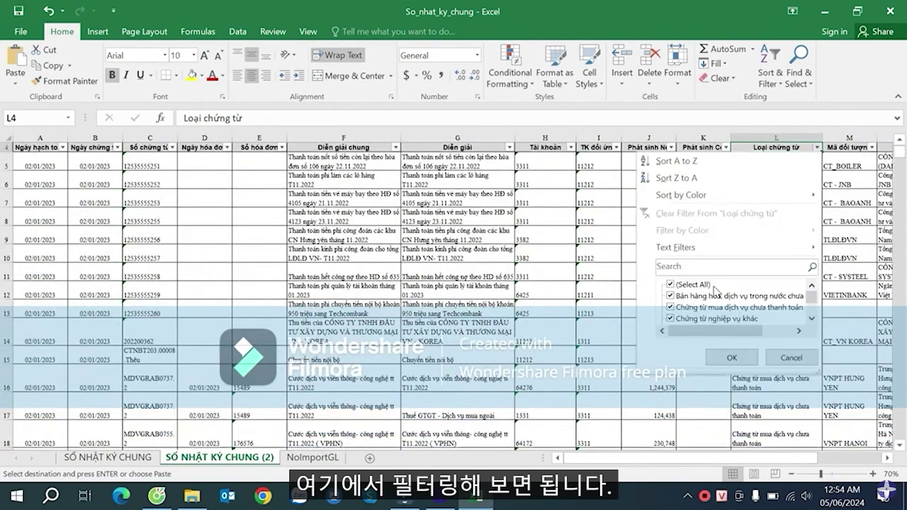
key("ctrl+v")
left_click(732, 358)
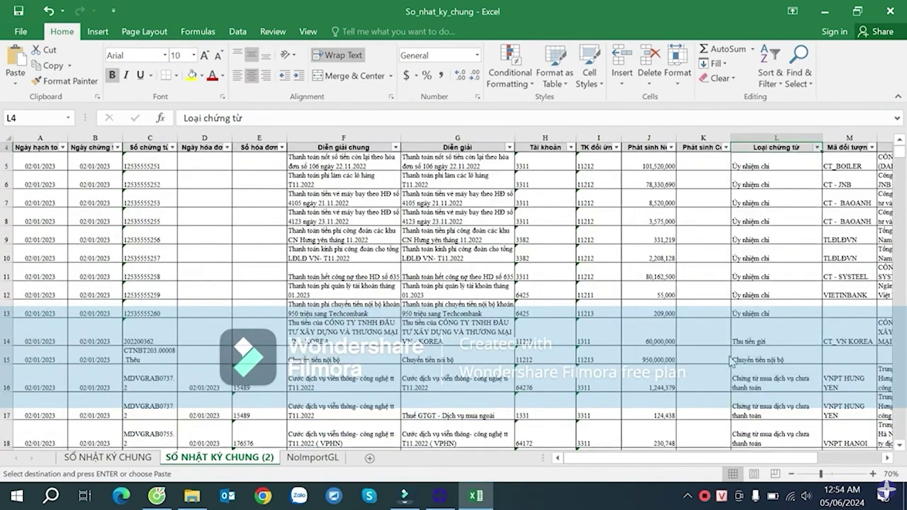
left_click(508, 183)
scroll(553, 236, "down", 15)
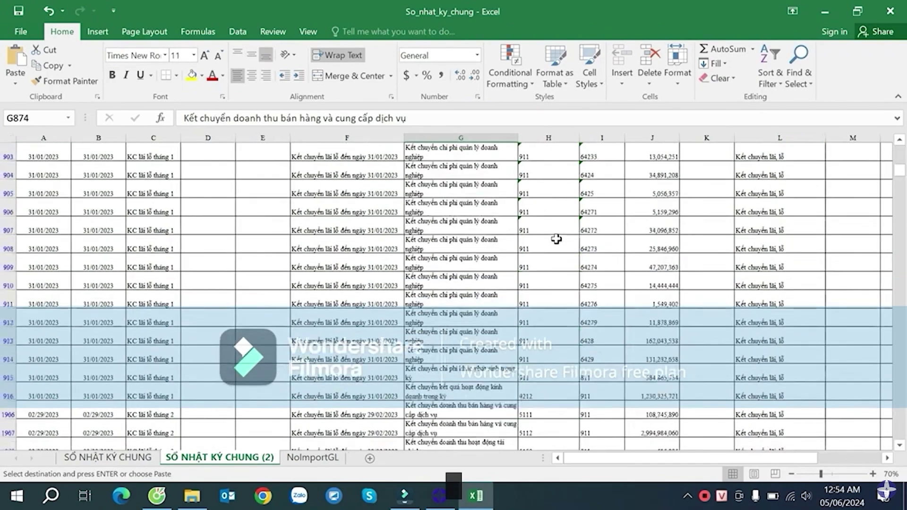
left_click(552, 230)
key("ctrl+Down")
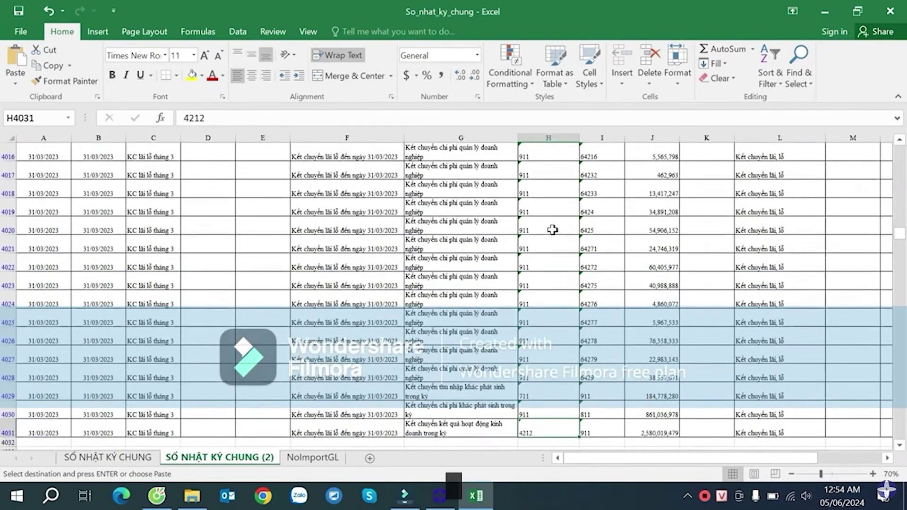
- Select the filtered rows from A873 across to column L and down to the last row
key("ctrl+Up")
key("ctrl+Up")
key("Down")
key("Down")
key("Down")
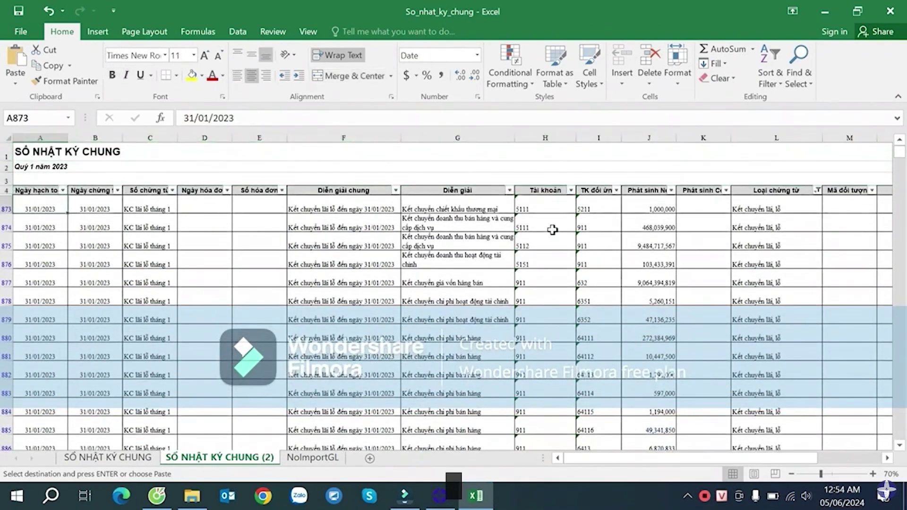
key("shift+Right")
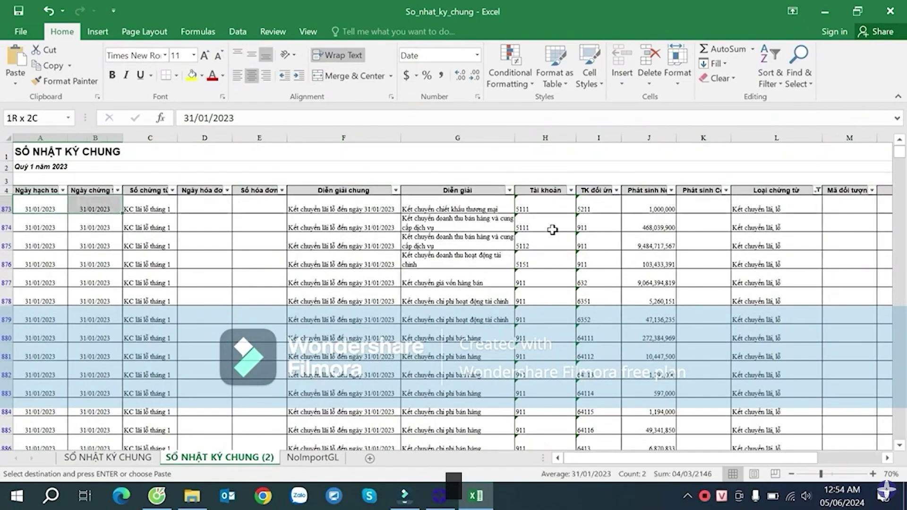
key("shift+Right")
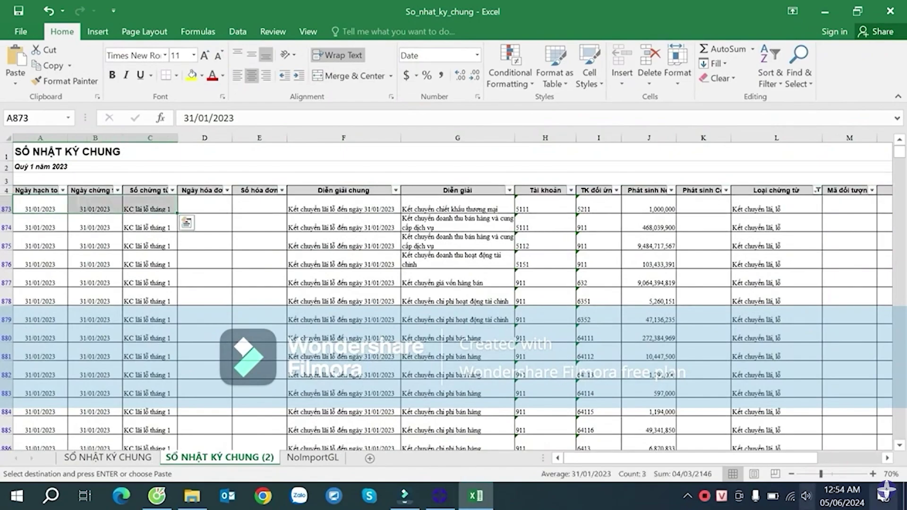
left_click_drag(803, 457, 824, 457)
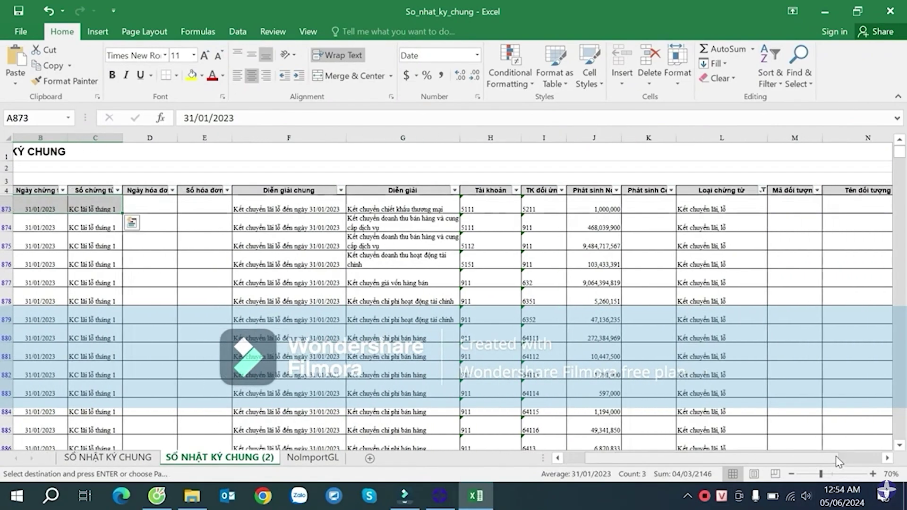
left_click(748, 399, "shift")
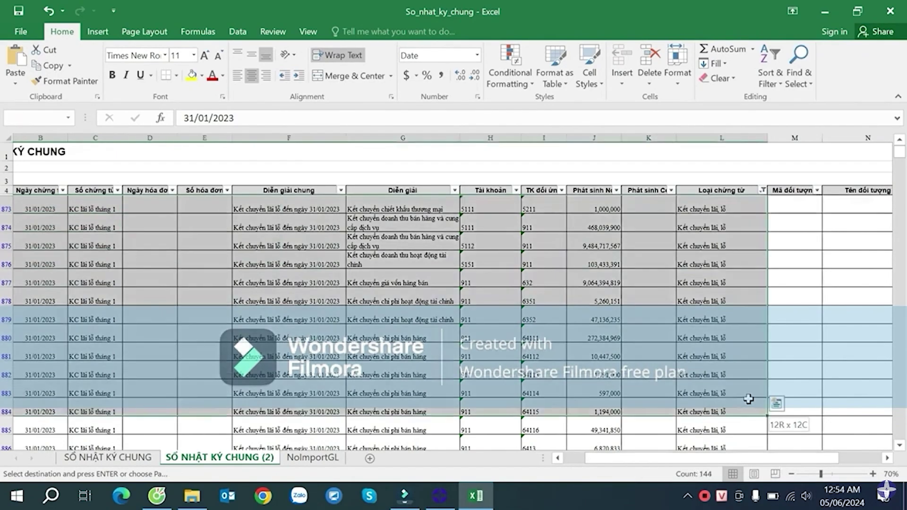
key("ctrl+shift+Down")
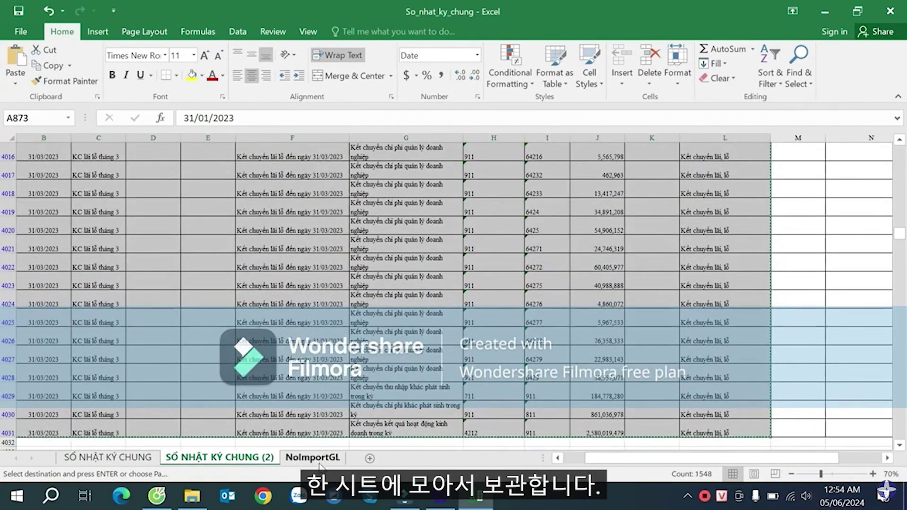
- On NoImportGL, fill the last existing row 2897 with yellow
left_click(312, 457)
scroll(384, 418, "down", 6)
scroll(323, 352, "down", 12)
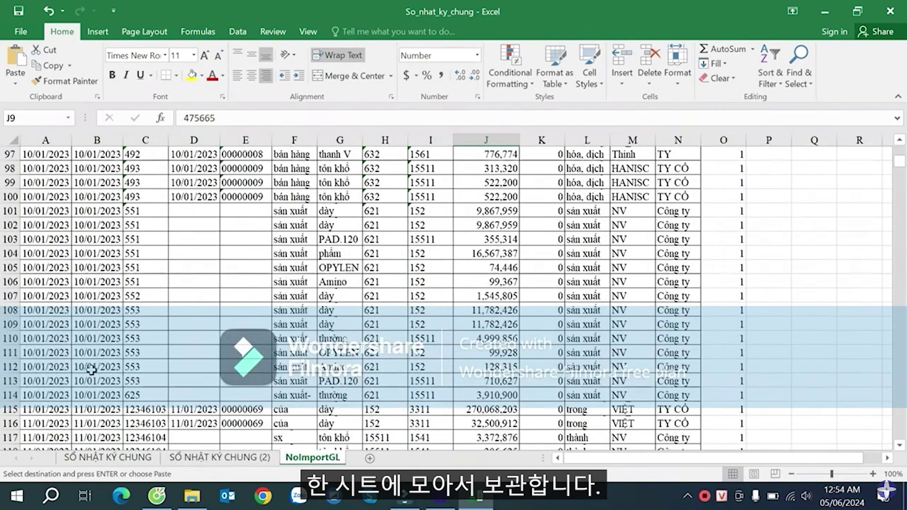
left_click(53, 396)
key("ctrl+Down")
scroll(37, 374, "down", 2)
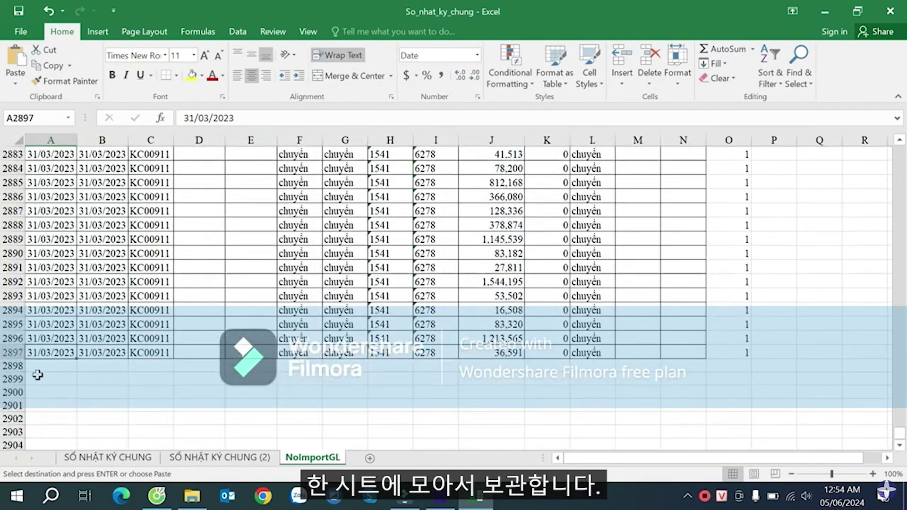
key("shift+space")
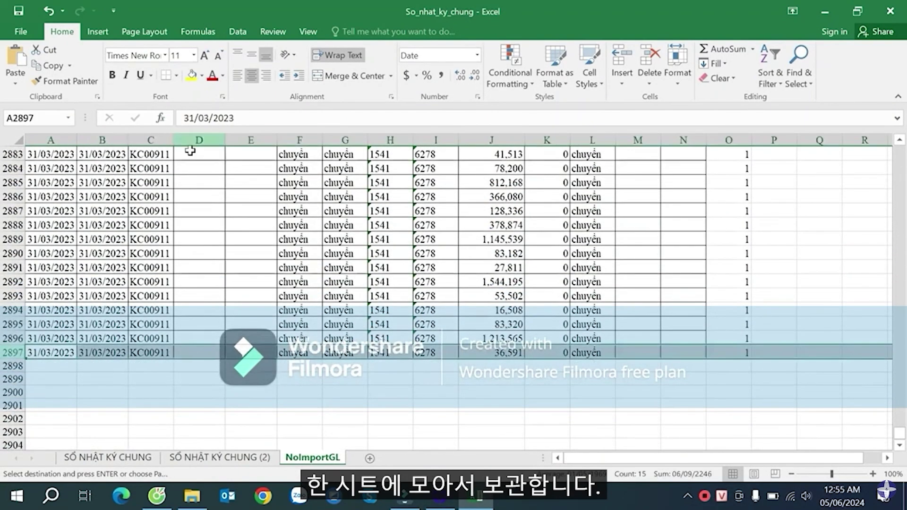
scroll(207, 173, "up", 4)
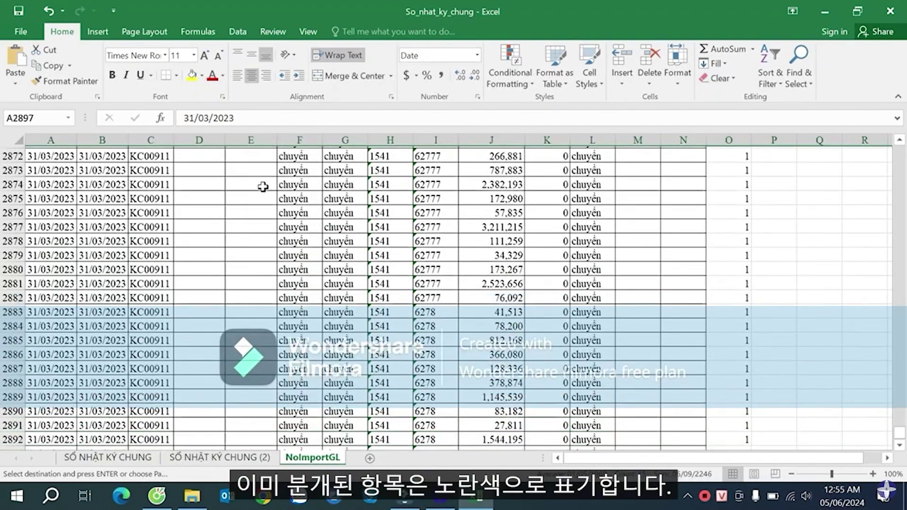
scroll(260, 183, "down", 4)
scroll(263, 187, "up", 4)
scroll(153, 225, "down", 4)
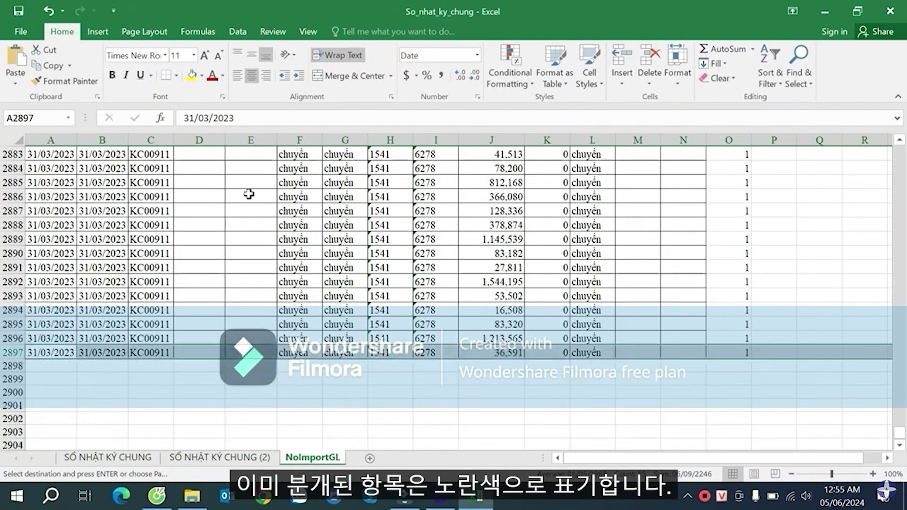
left_click(191, 76)
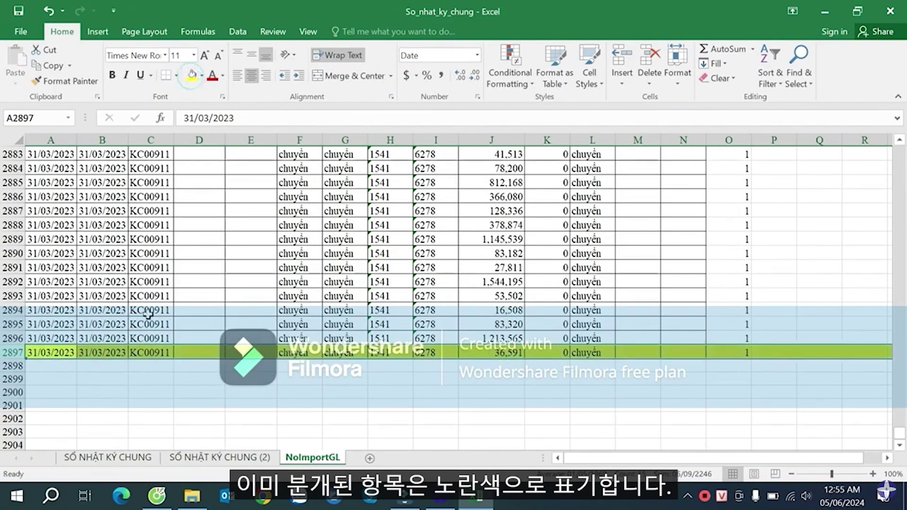
- Copy the Kết chuyển lãi, lỗ entries from SỐ NHẬT KÝ CHUNG (2) and paste them at A2898
scroll(233, 324, "down", 2)
left_click(51, 282)
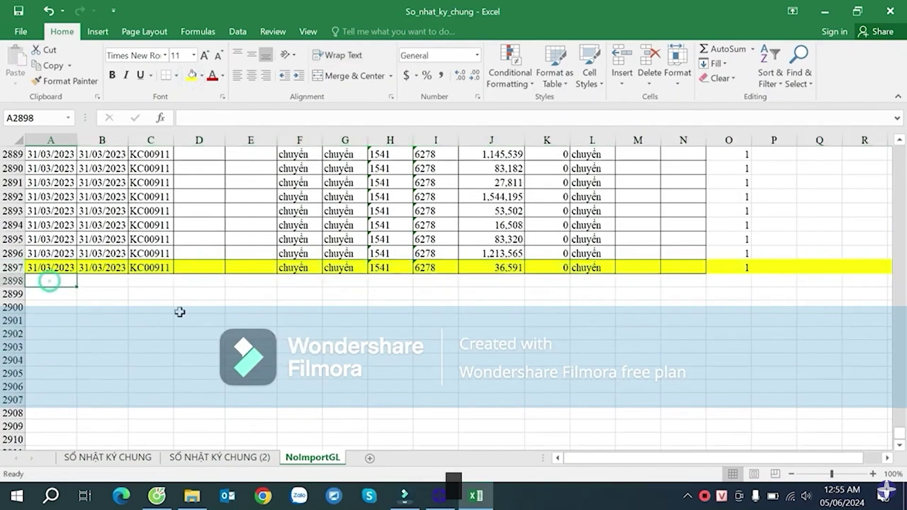
left_click(262, 457)
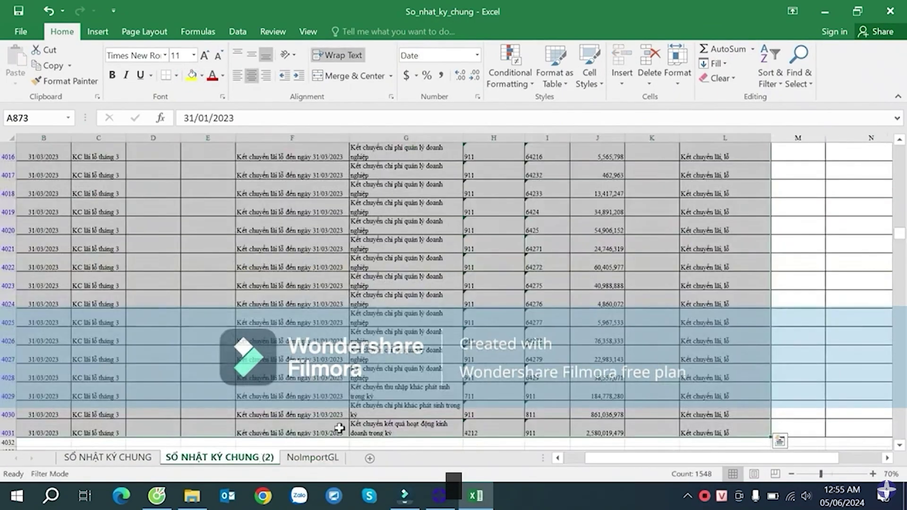
key("ctrl+c")
left_click(326, 457)
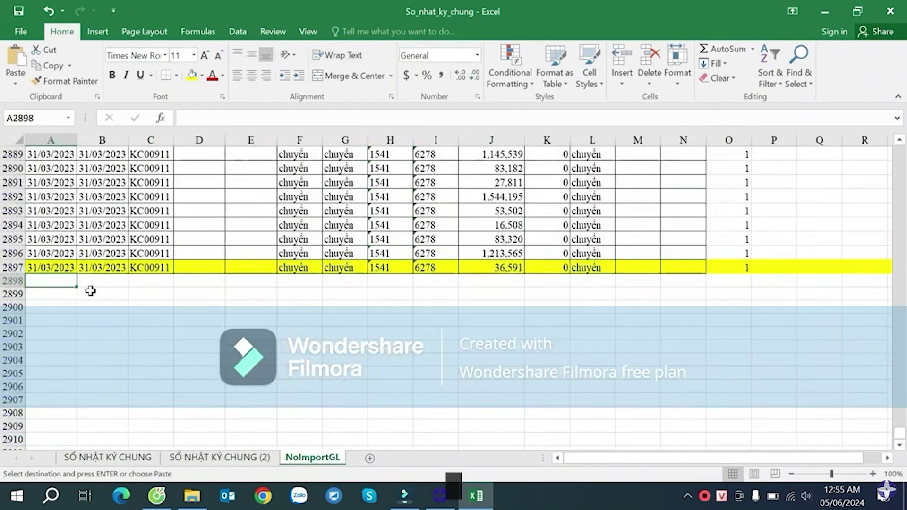
left_click(52, 281)
key("ctrl+v")
scroll(179, 304, "down", 4)
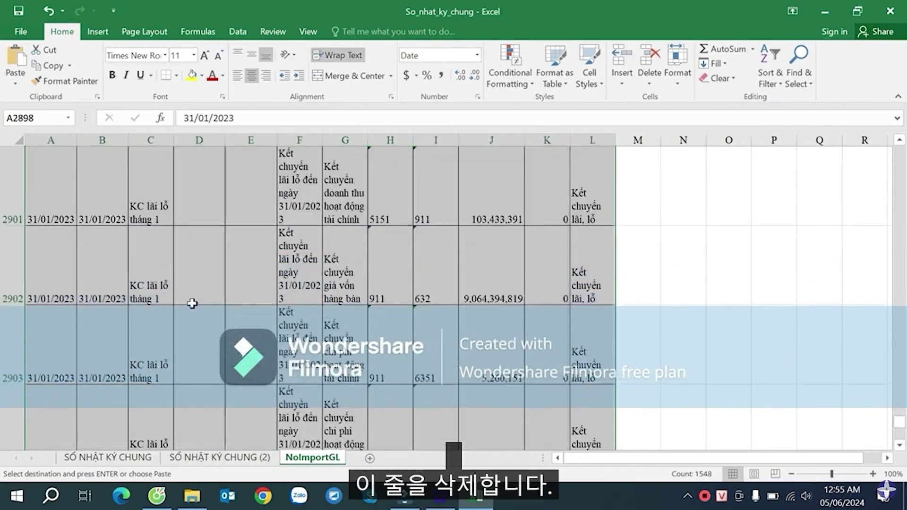
- Select rows 873 through 4031 on SỐ NHẬT KÝ CHUNG (2) and delete them
scroll(191, 304, "up", 1)
left_click(220, 457)
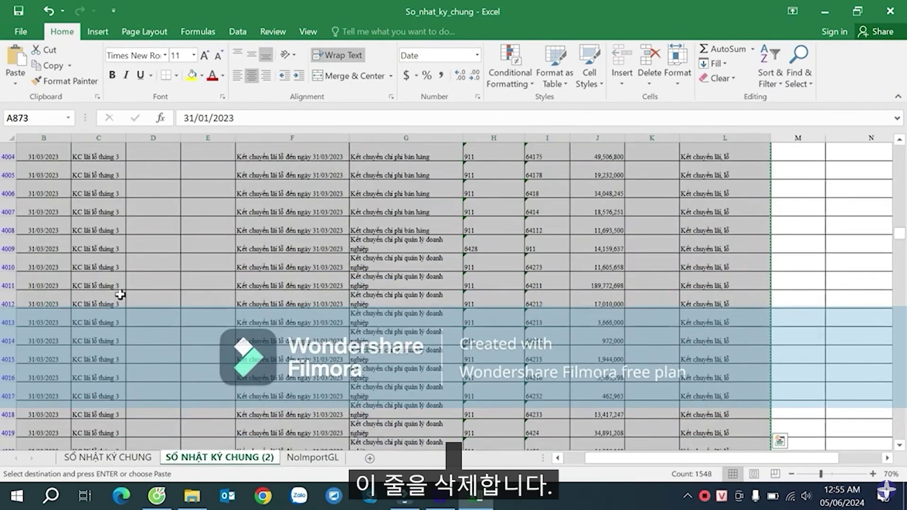
scroll(21, 382, "down", 6)
left_click(8, 322)
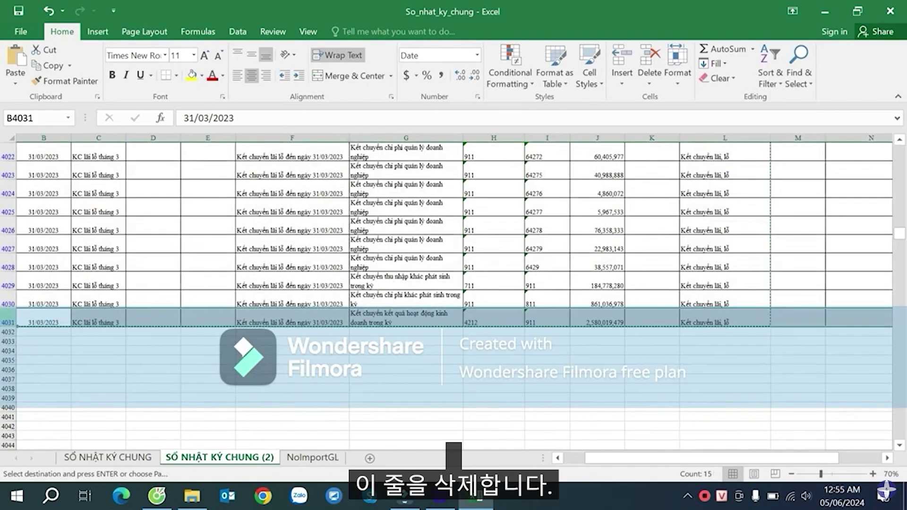
key("ctrl+shift+Up")
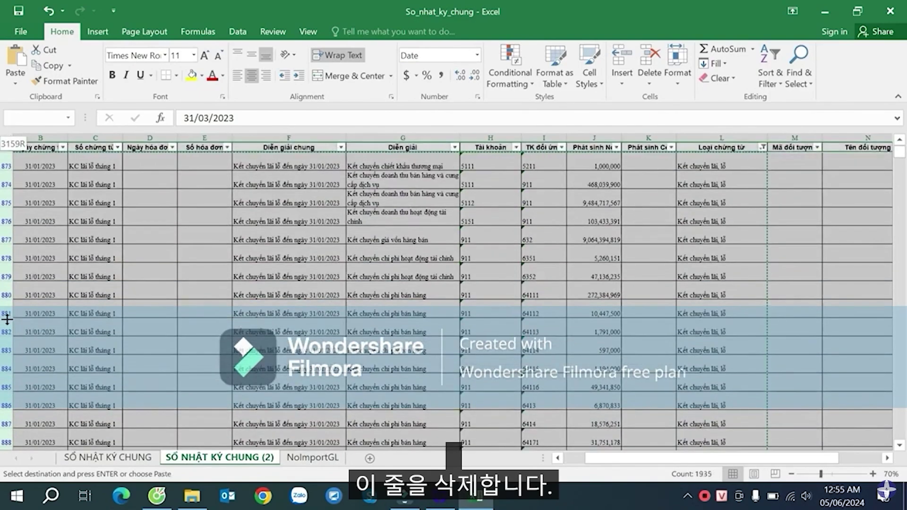
right_click(6, 154)
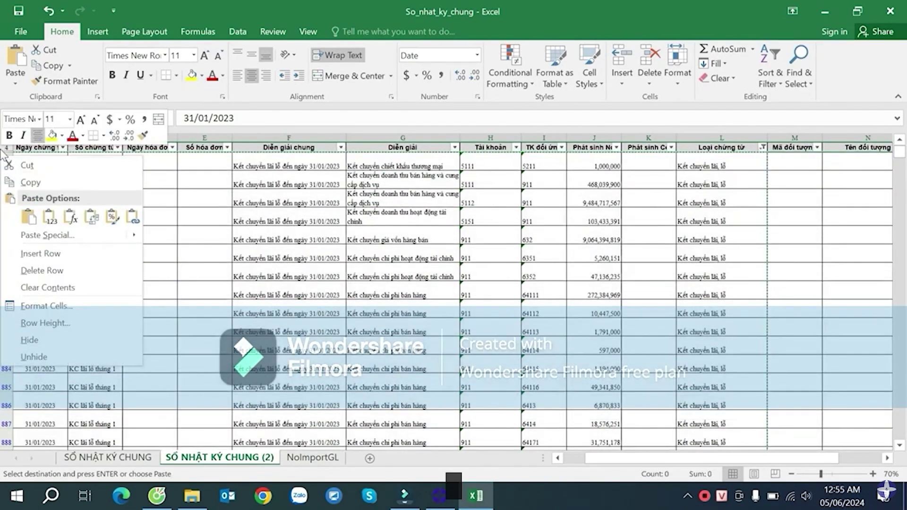
left_click(7, 147)
left_click(93, 178)
left_click(7, 163)
key("ctrl+shift+Down")
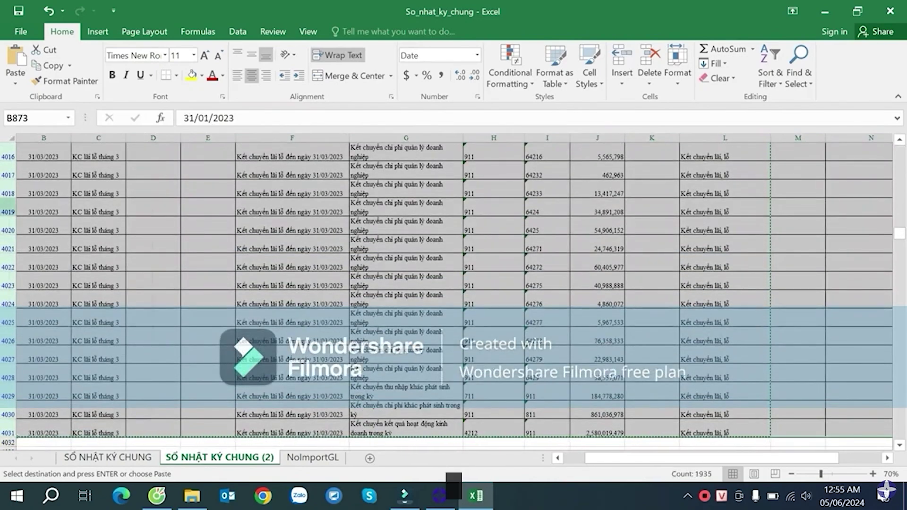
right_click(9, 209)
left_click(50, 323)
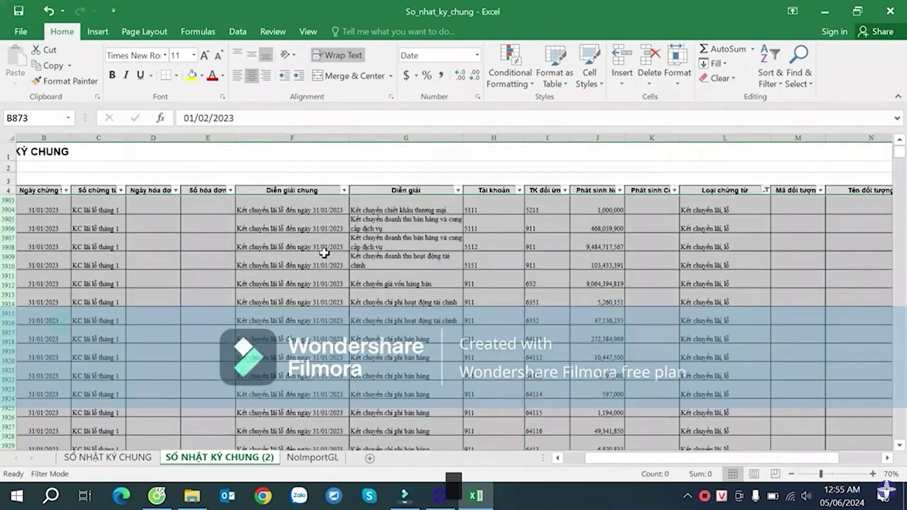
left_click(760, 211)
left_click(765, 189)
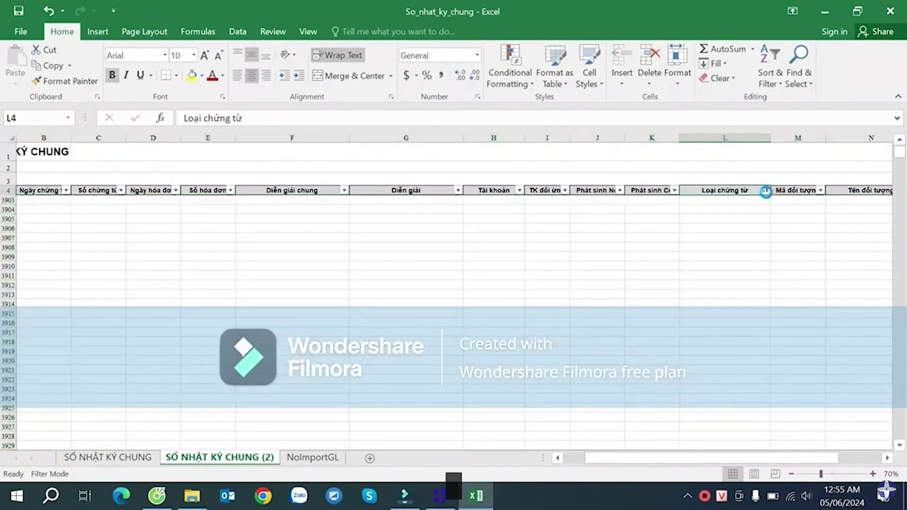
left_click(693, 397)
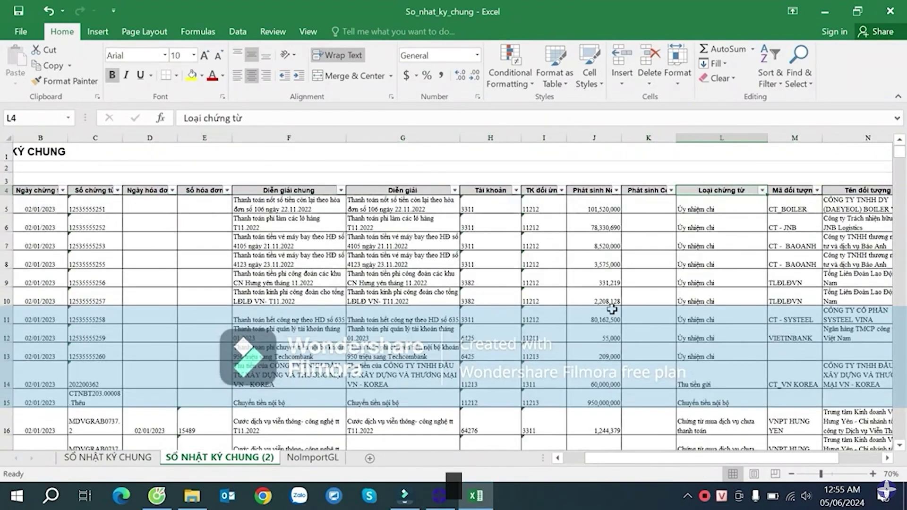
left_click(592, 240)
left_click(654, 296)
left_click(713, 278)
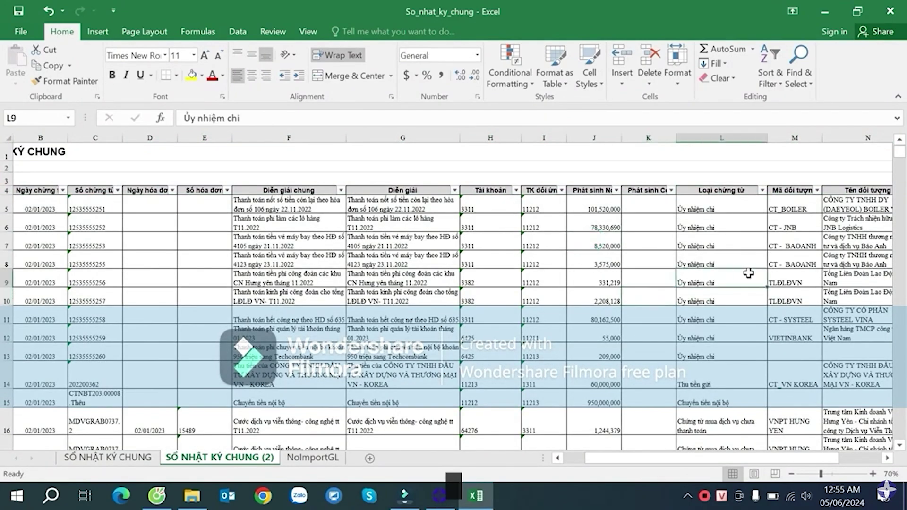
left_click(780, 258)
left_click(690, 284)
left_click(662, 345)
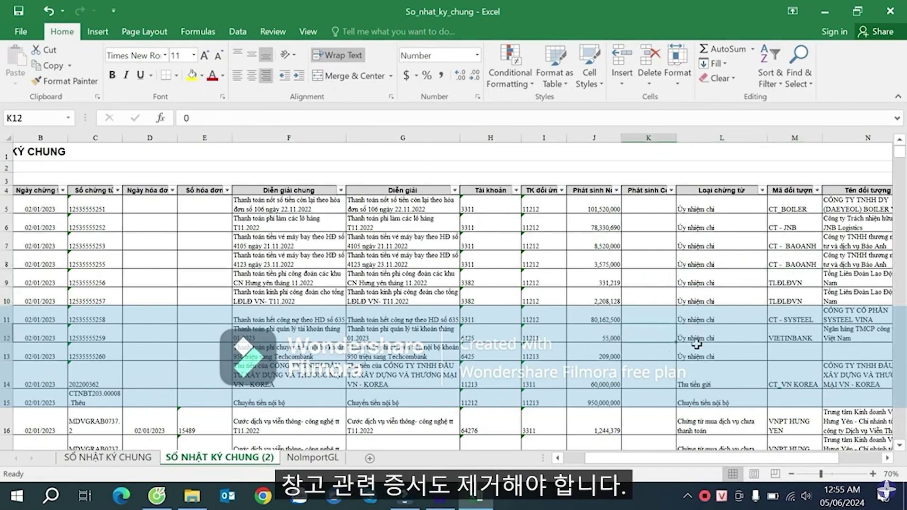
left_click(702, 319)
left_click(662, 290)
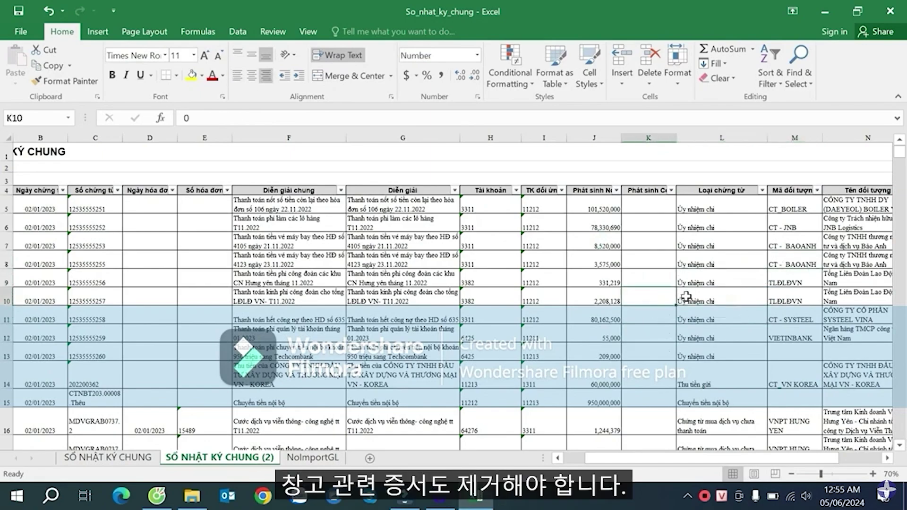
left_click(701, 284)
left_click(606, 272)
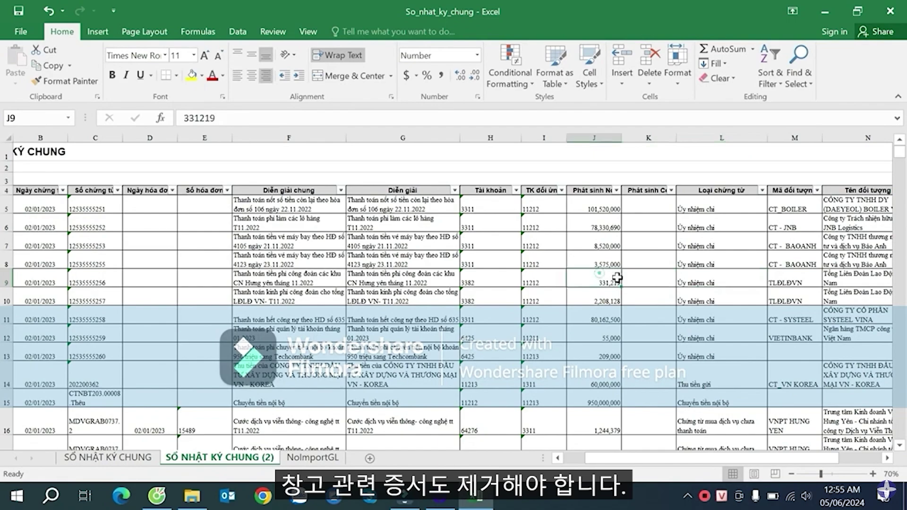
left_click(650, 285)
key("Right")
key("Right")
key("Right")
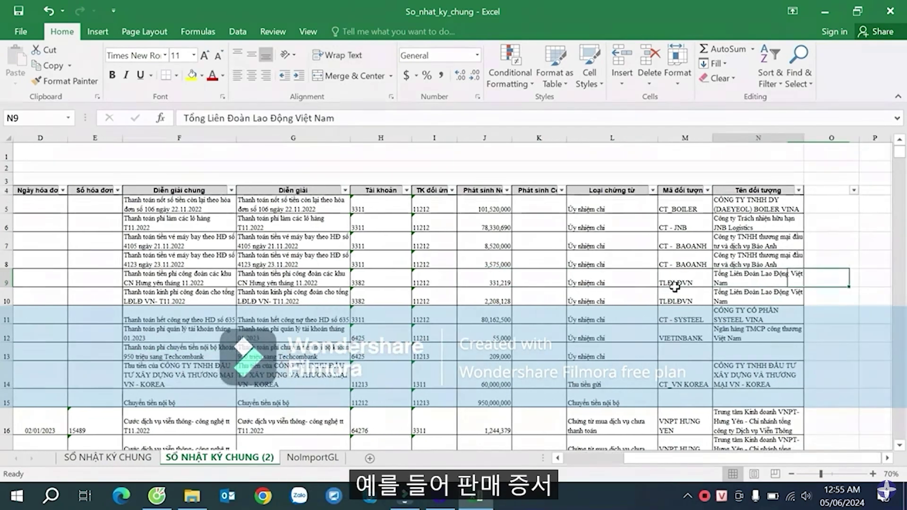
key("Left")
key("Left")
key("Left")
key("Left")
key("Left")
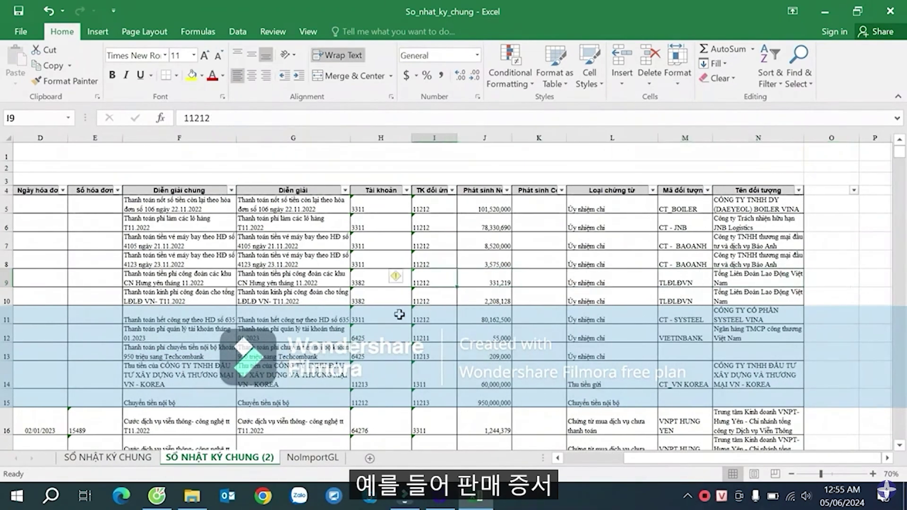
left_click(391, 322)
scroll(434, 300, "down", 6)
scroll(434, 299, "down", 5)
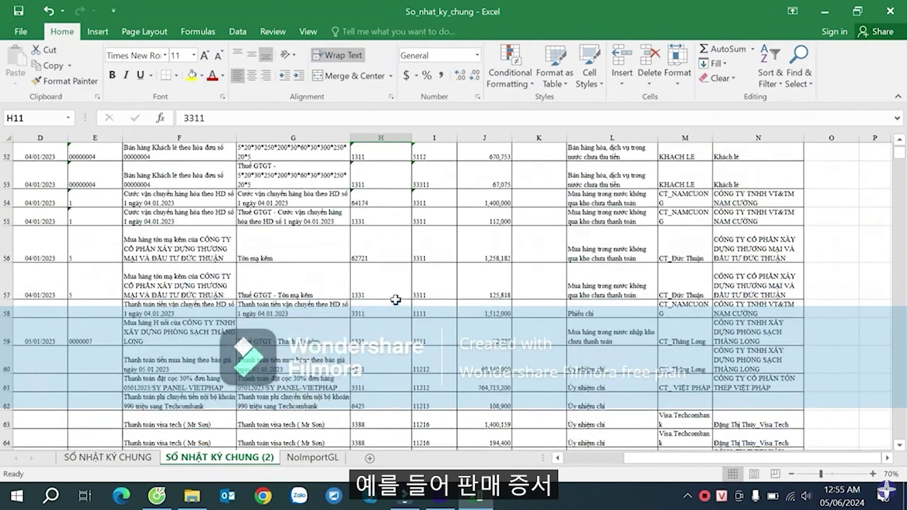
scroll(399, 283, "up", 11)
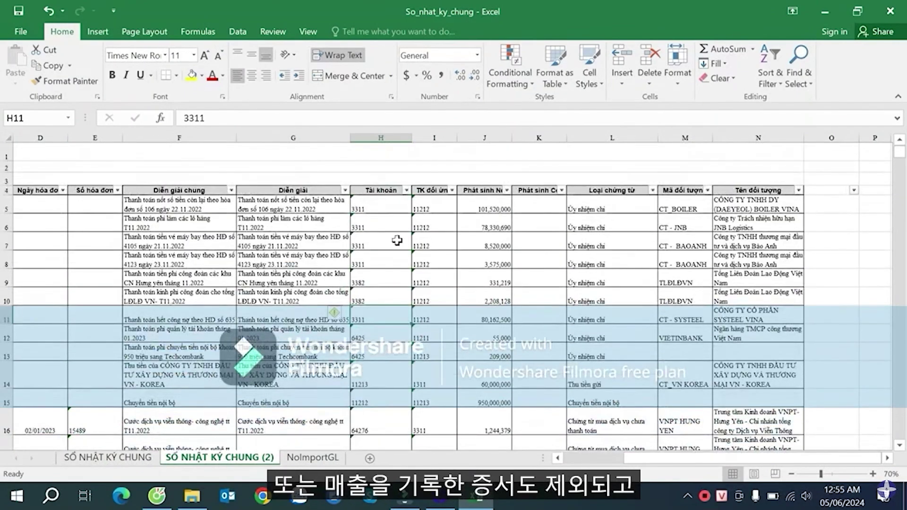
left_click(390, 222)
left_click(431, 204)
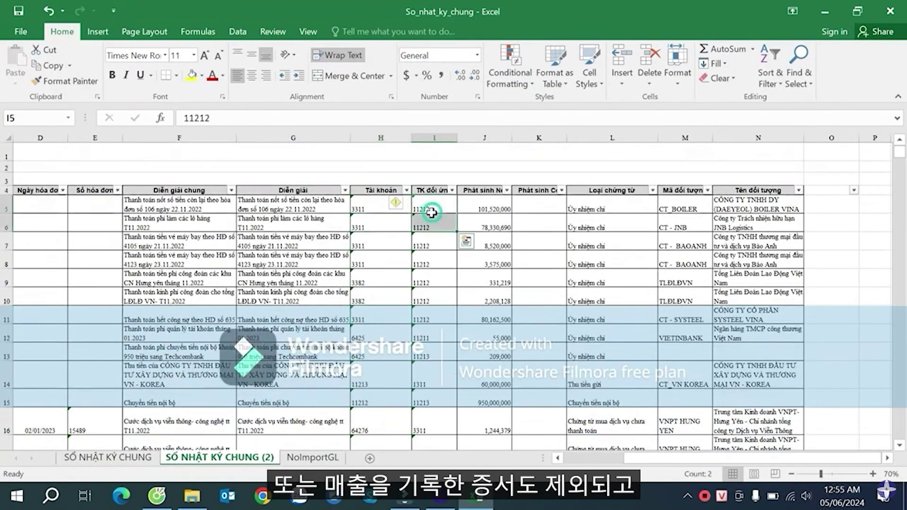
- Filter the TK đối ứng column to contra accounts 5111 and 5112 by searching 511
left_click(452, 190)
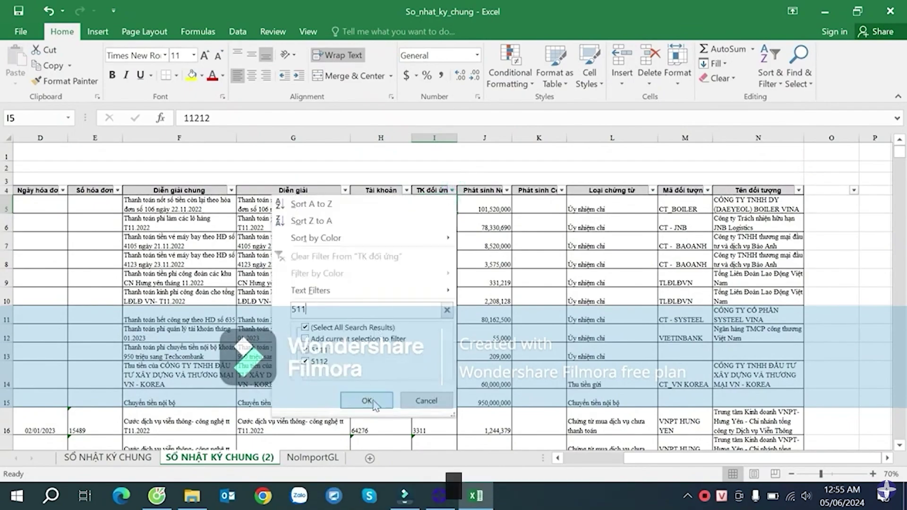
left_click(372, 400)
left_click(430, 254)
scroll(434, 269, "down", 3)
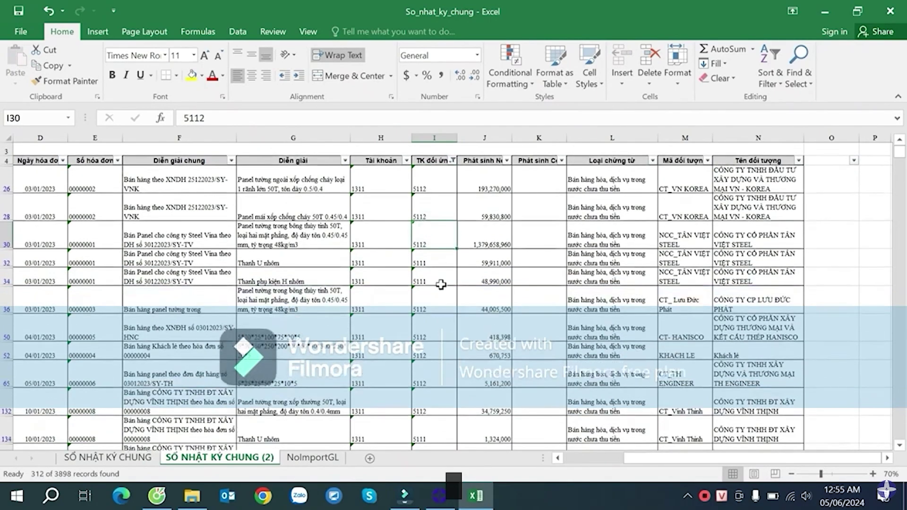
scroll(480, 298, "down", 10)
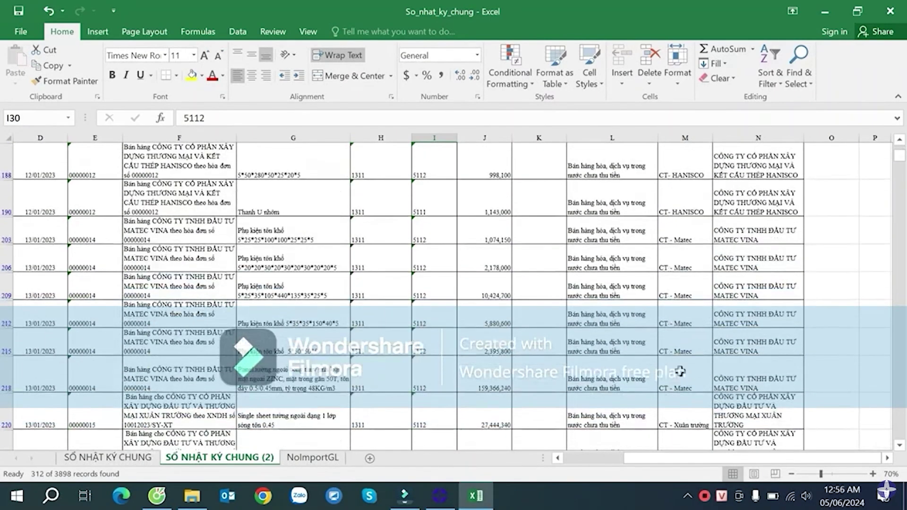
scroll(652, 387, "down", 10)
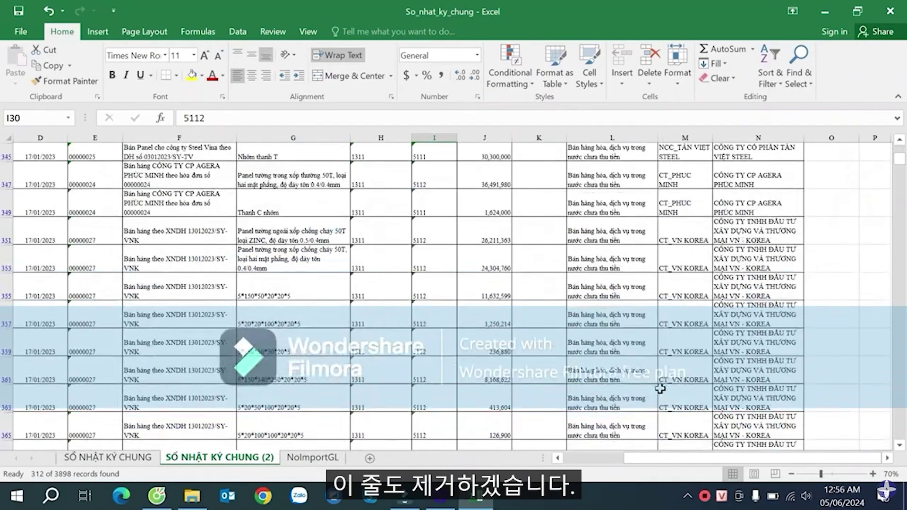
scroll(651, 387, "down", 10)
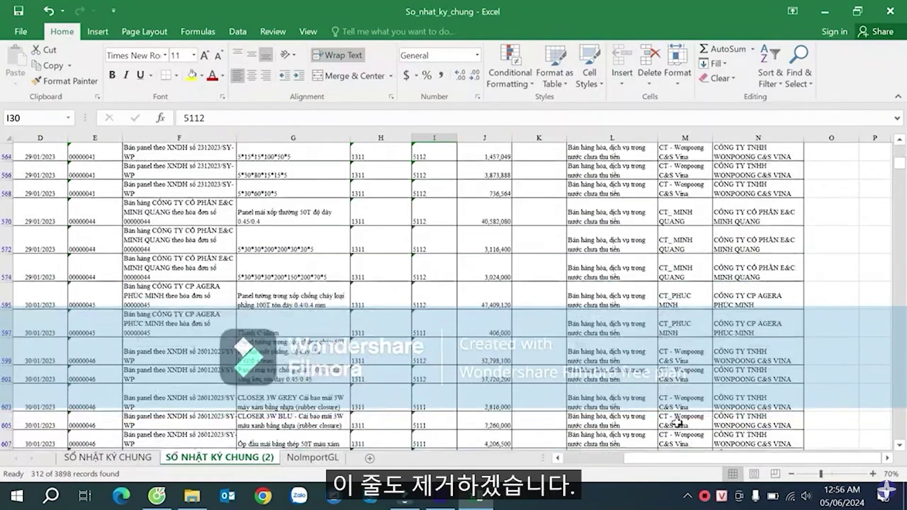
- Select and copy the filtered entries in A26:N3618
left_click(576, 350)
key("ctrl+Down")
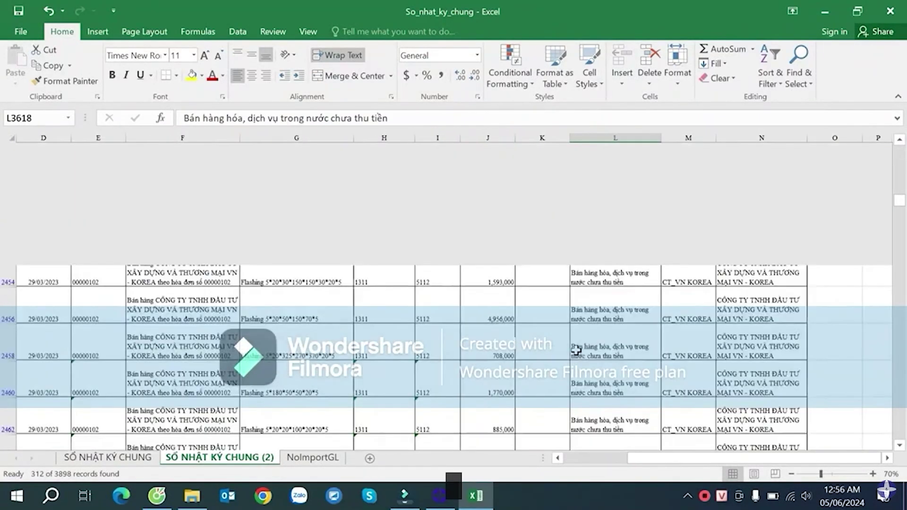
key("Left")
key("ctrl+Up")
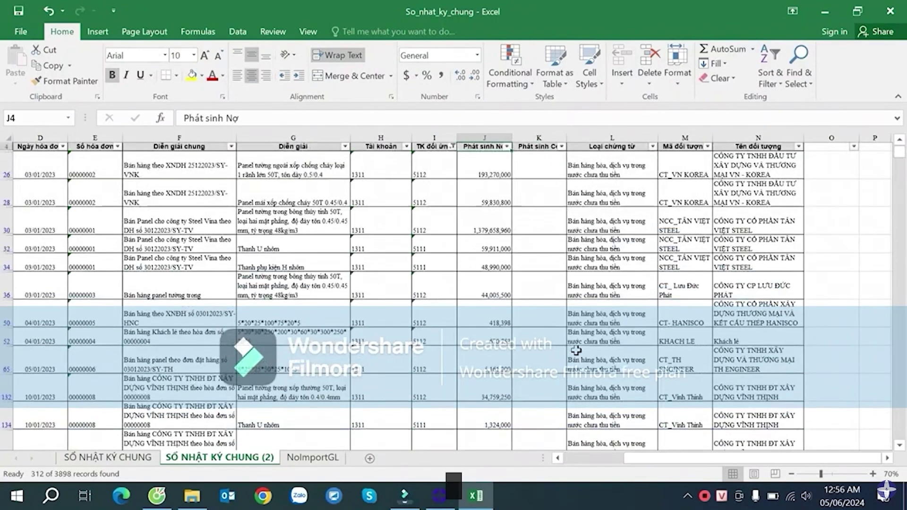
key("ctrl+Left")
key("Down")
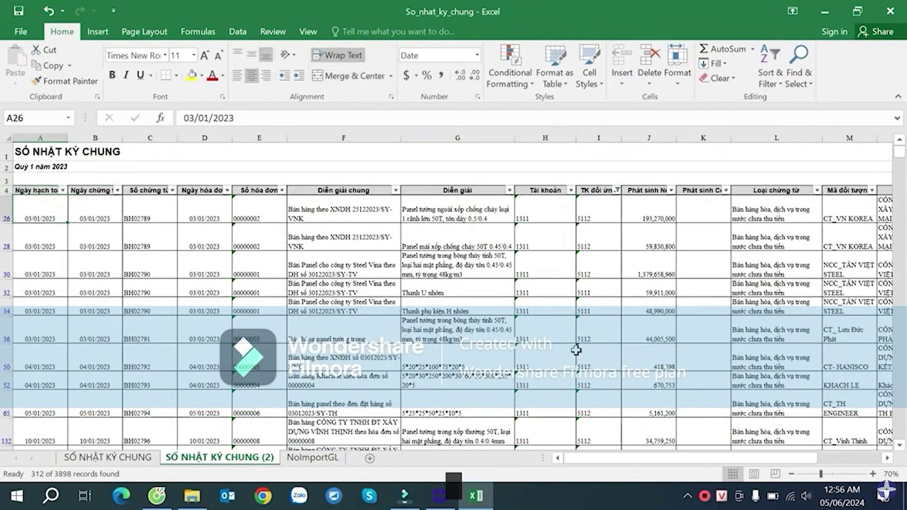
key("ctrl+shift+Right")
key("shift+Left")
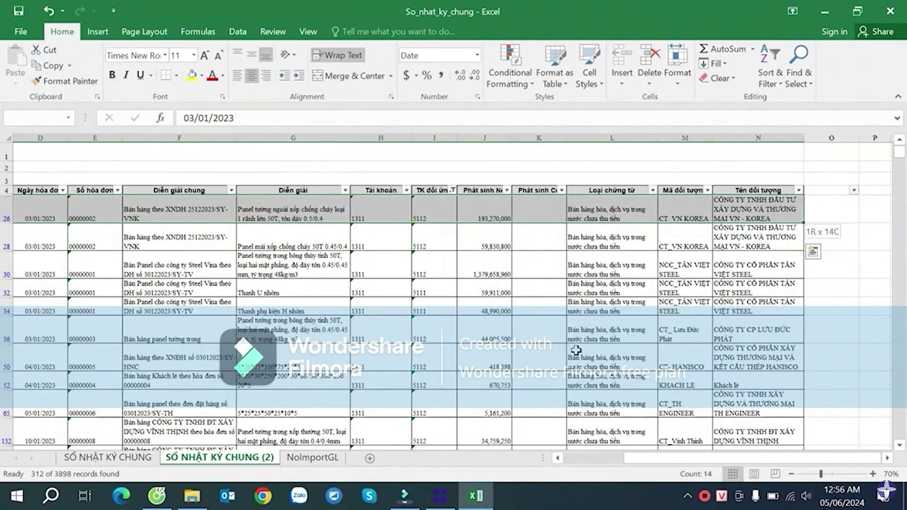
key("ctrl+shift+Down")
key("ctrl+c")
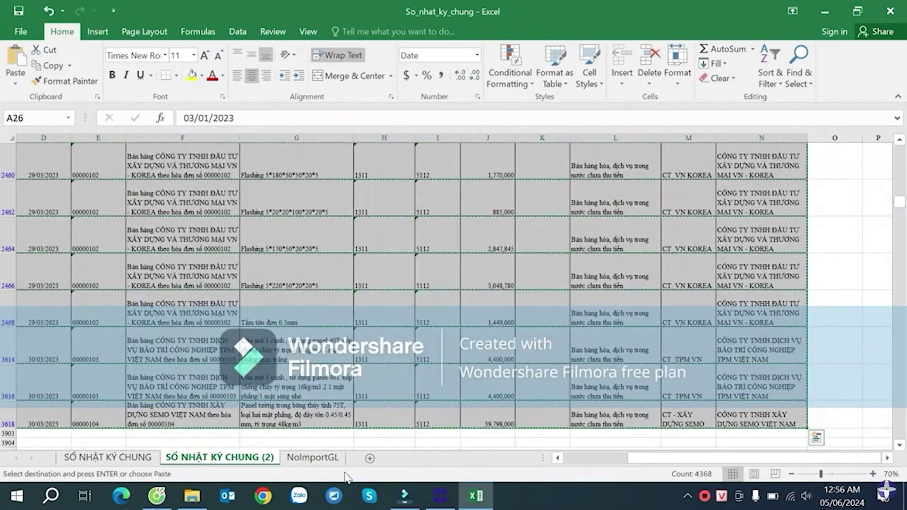
- Fill the last NoImportGL row 3026 yellow-green as a marker
left_click(313, 457)
left_click(119, 388)
key("ctrl+Down")
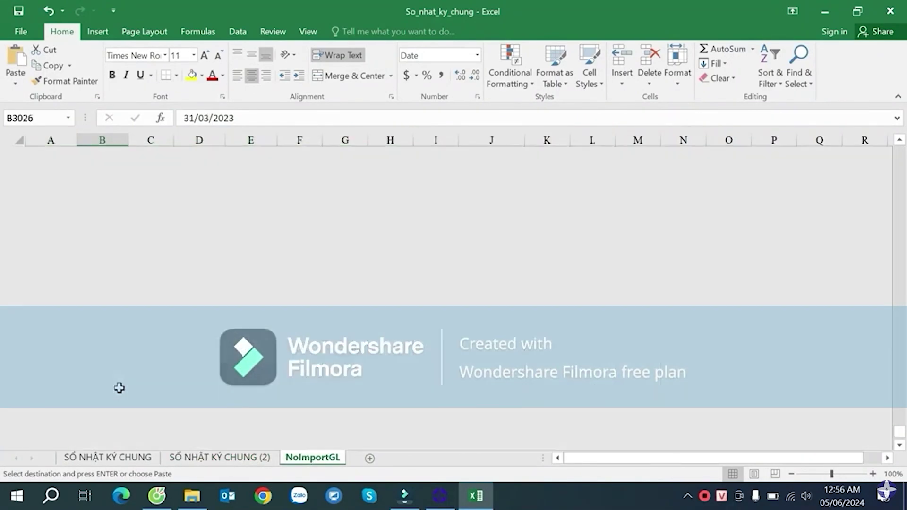
key("Left")
key("shift+space")
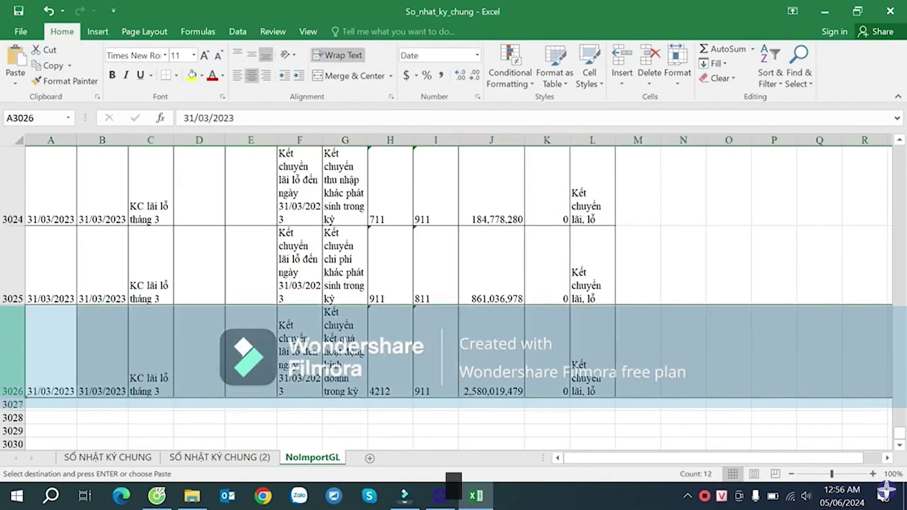
left_click(191, 77)
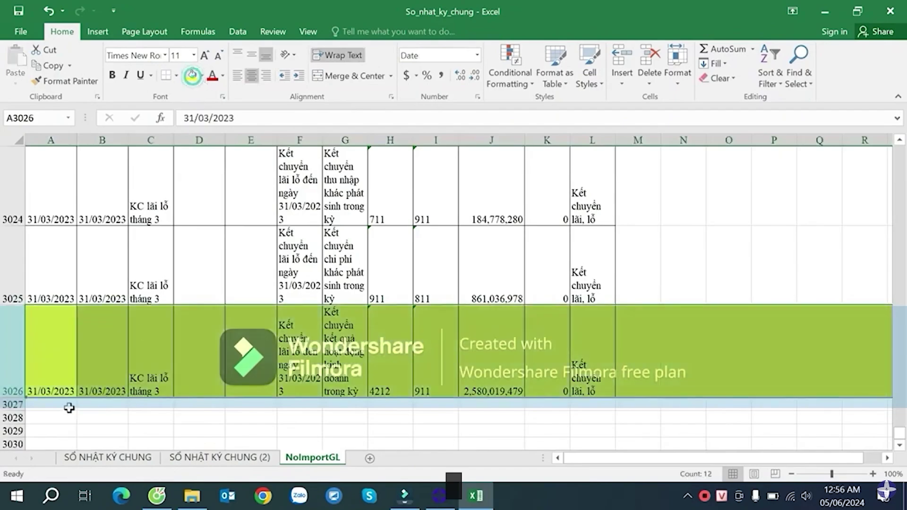
- Paste the 312 copied sales entries from A3027, then return to the top of the sheet
left_click(51, 406)
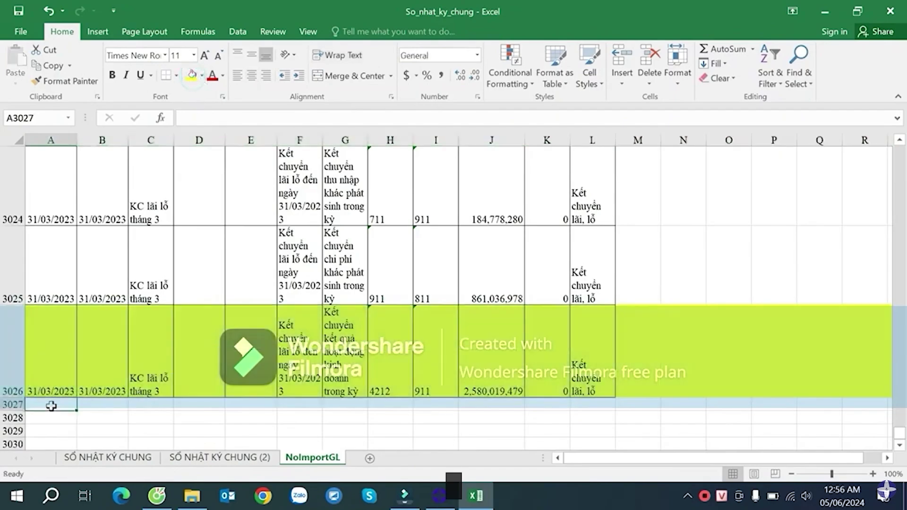
left_click(249, 457)
key("ctrl+c")
left_click(312, 457)
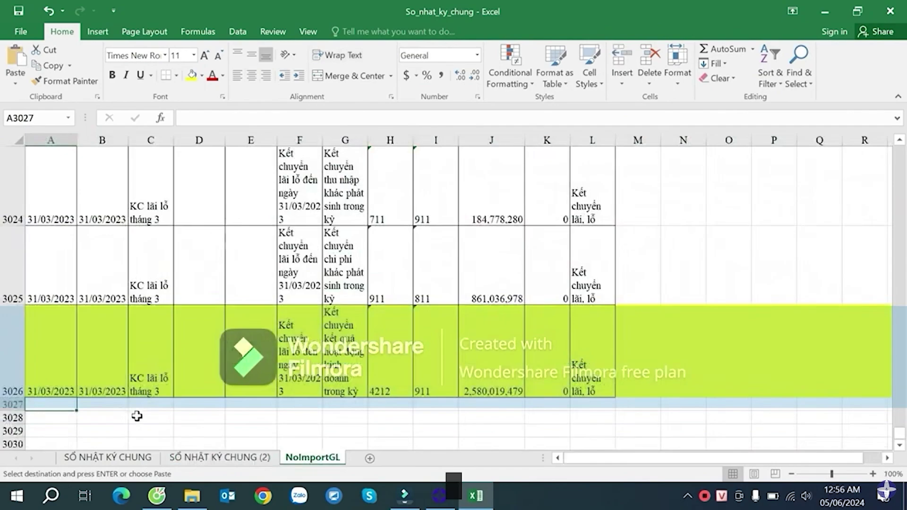
key("Return")
scroll(427, 324, "down", 5)
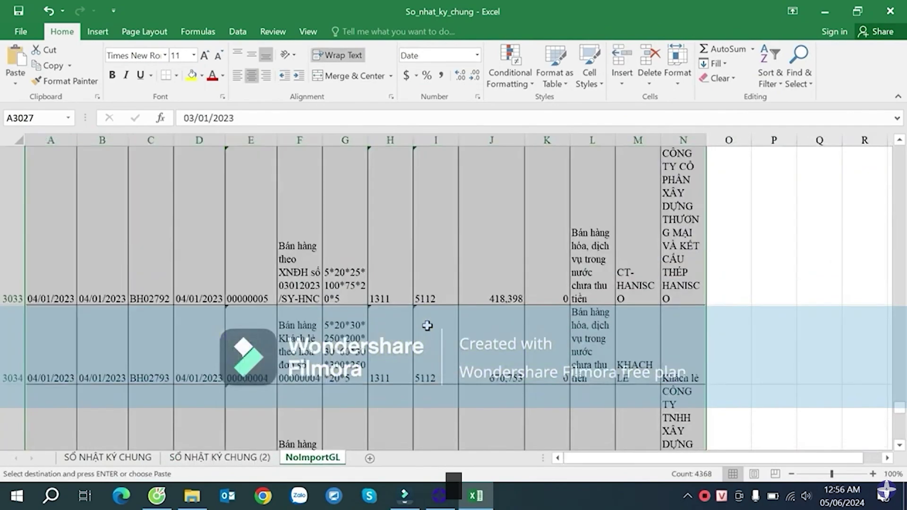
scroll(358, 382, "up", 3)
scroll(358, 383, "down", 3)
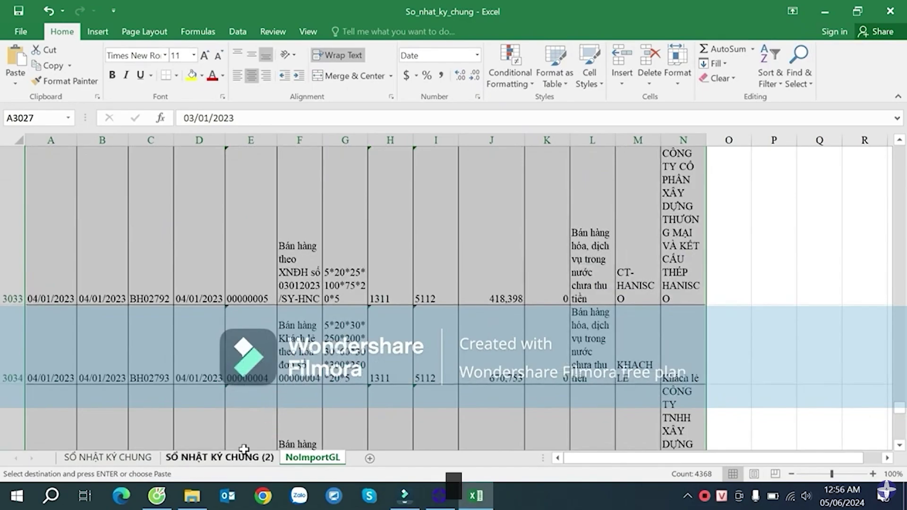
left_click(183, 349)
left_click(71, 324)
key("ctrl+Up")
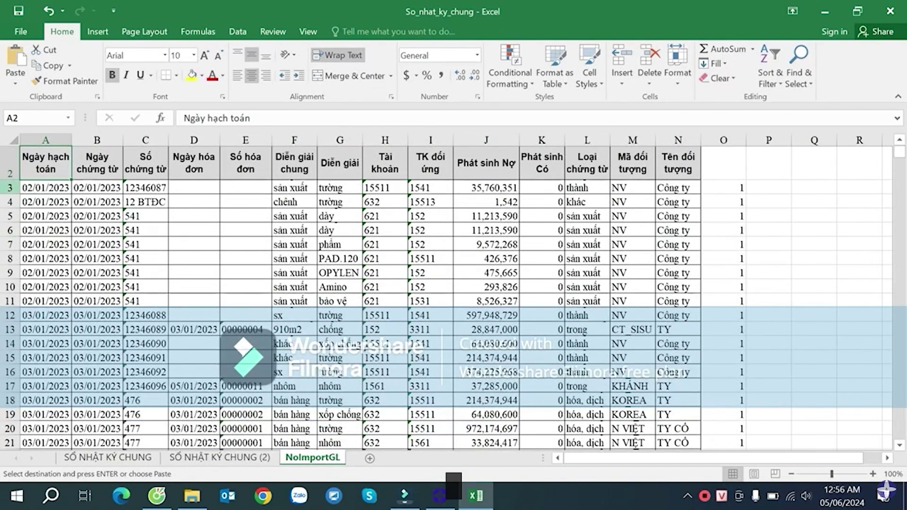
- Set the row height of all NoImportGL data rows to 15
left_click(10, 187)
key("ctrl+shift+Down")
right_click(10, 185)
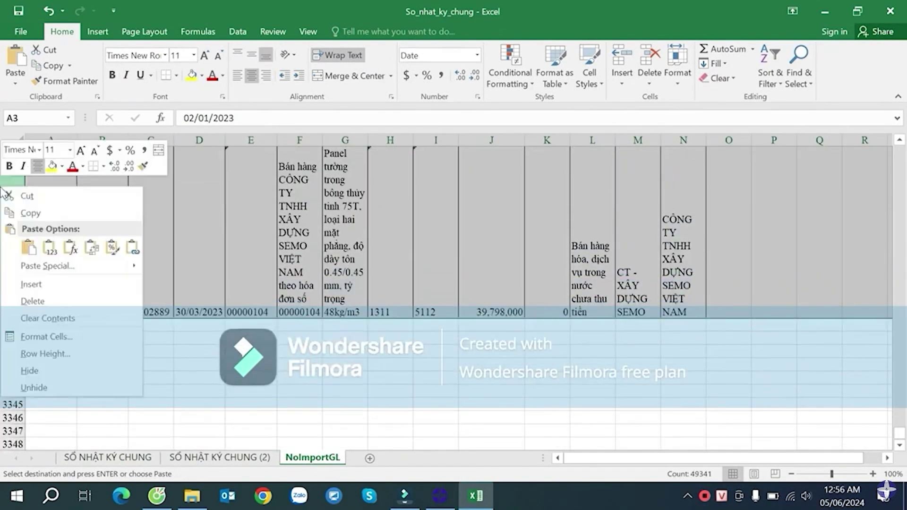
key("Escape")
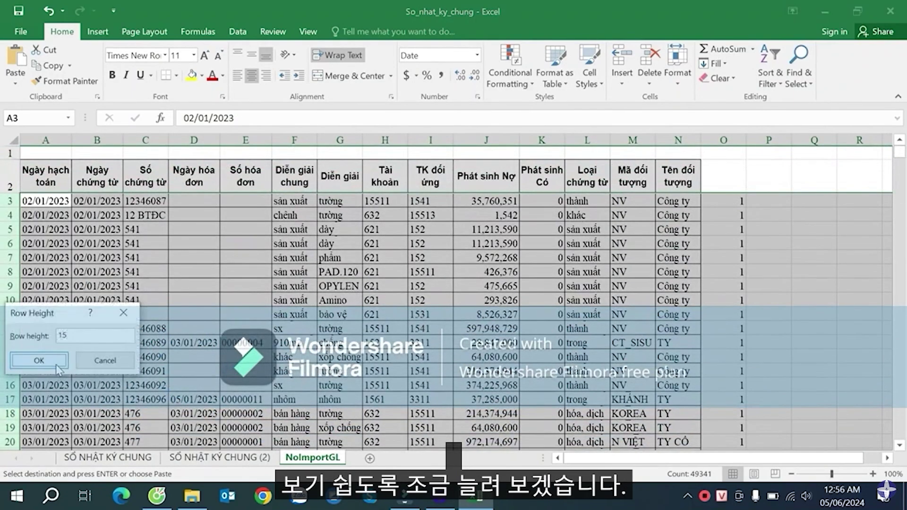
left_click(39, 360)
- Widen columns F, L and M to show descriptions, voucher types and headers
left_click(430, 231)
left_click(485, 175)
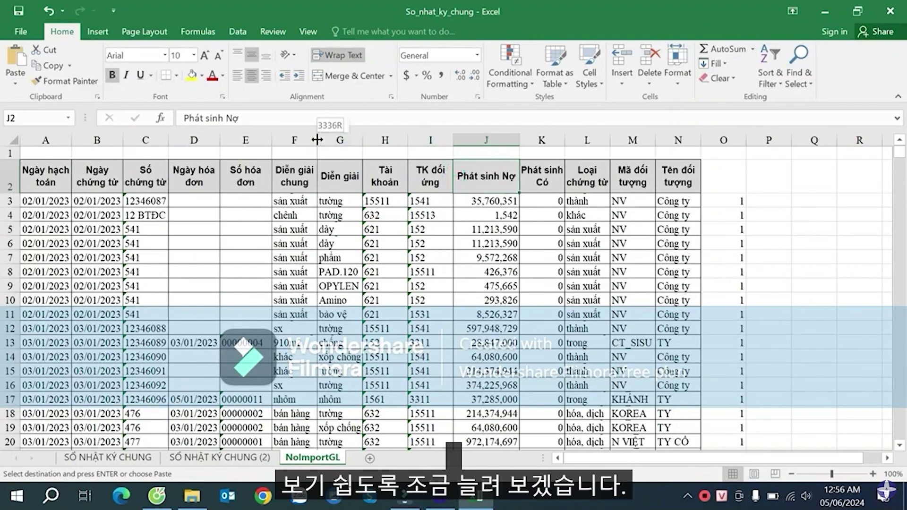
left_click_drag(317, 139, 601, 140)
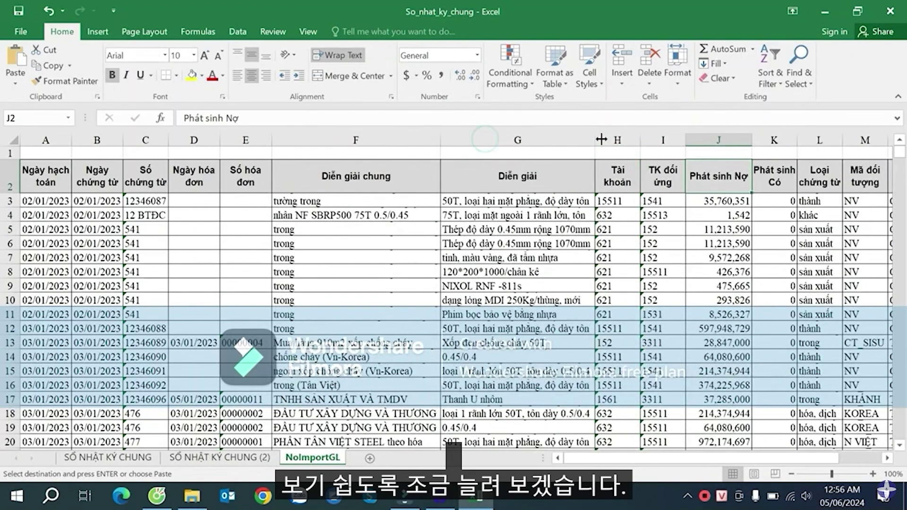
left_click(887, 457)
left_click(887, 458)
left_click(886, 457)
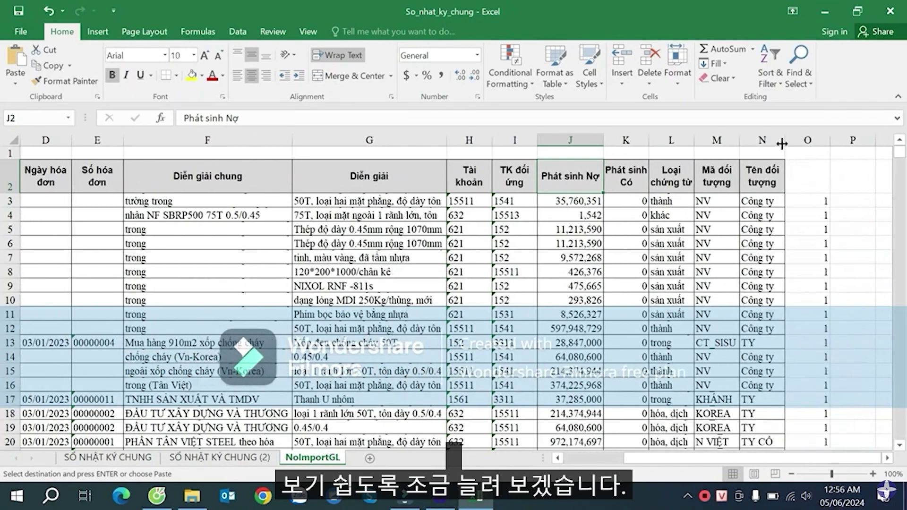
left_click_drag(784, 141, 864, 138)
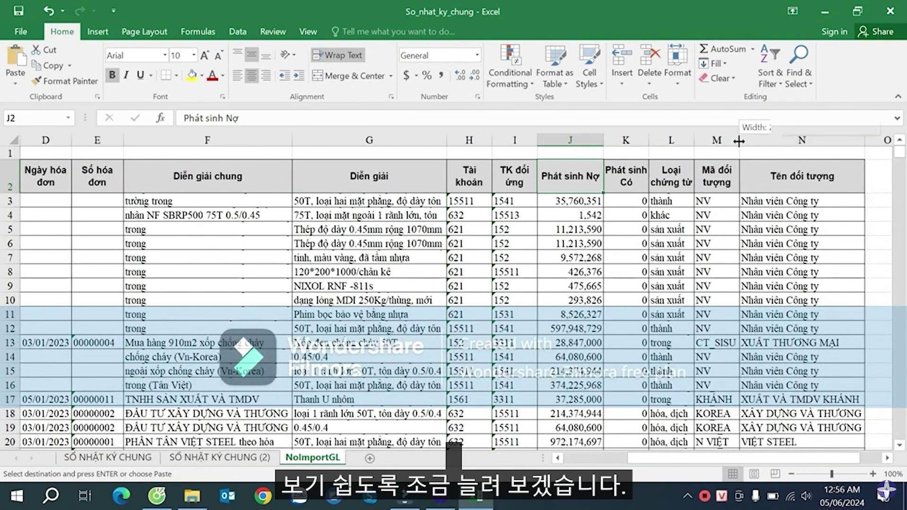
double_click(740, 140)
left_click_drag(695, 140, 782, 139)
- Widen column G (Diễn giải) and auto-fit it to its longest description
left_click(554, 220)
left_click_drag(447, 139, 524, 140)
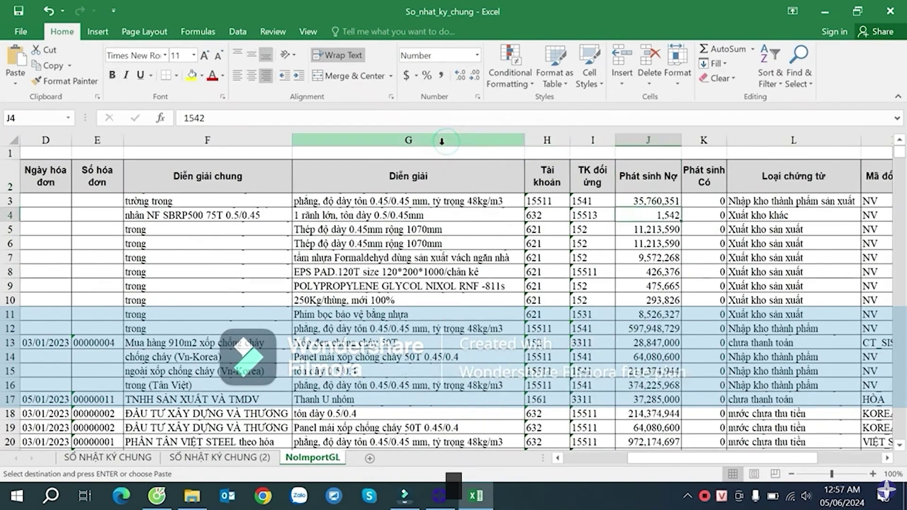
left_click(359, 228)
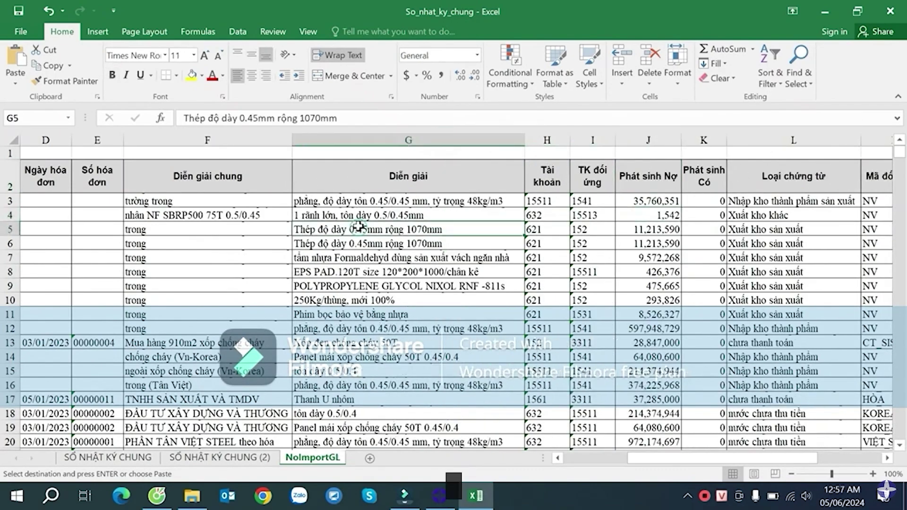
double_click(525, 140)
left_click(529, 140)
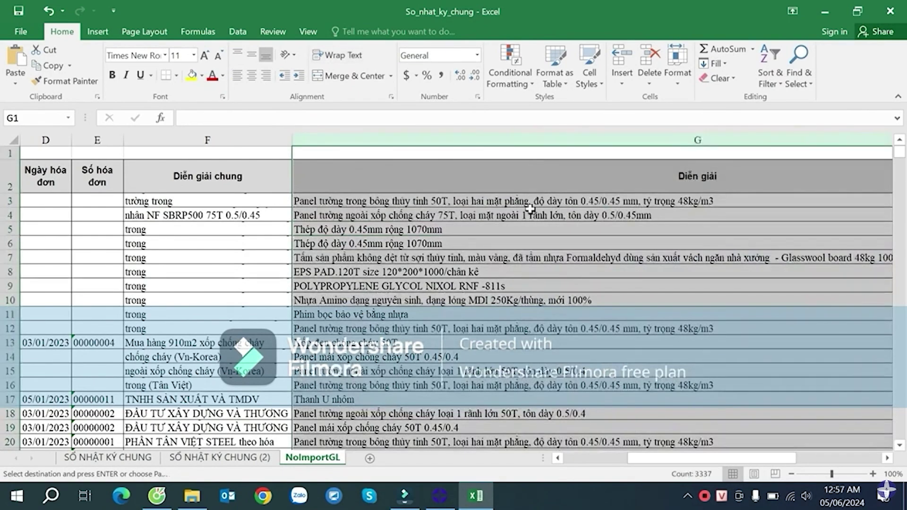
- Set column G's width to 100
right_click(705, 139)
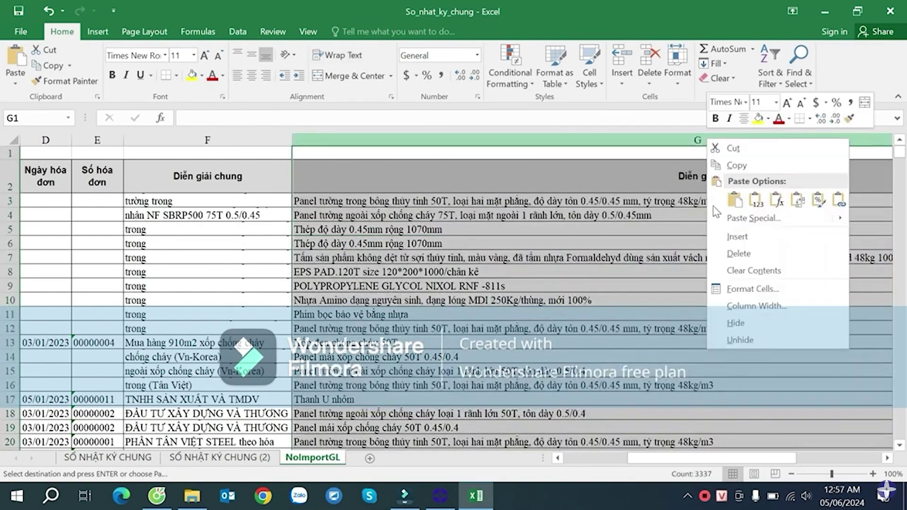
left_click(749, 301)
type("100")
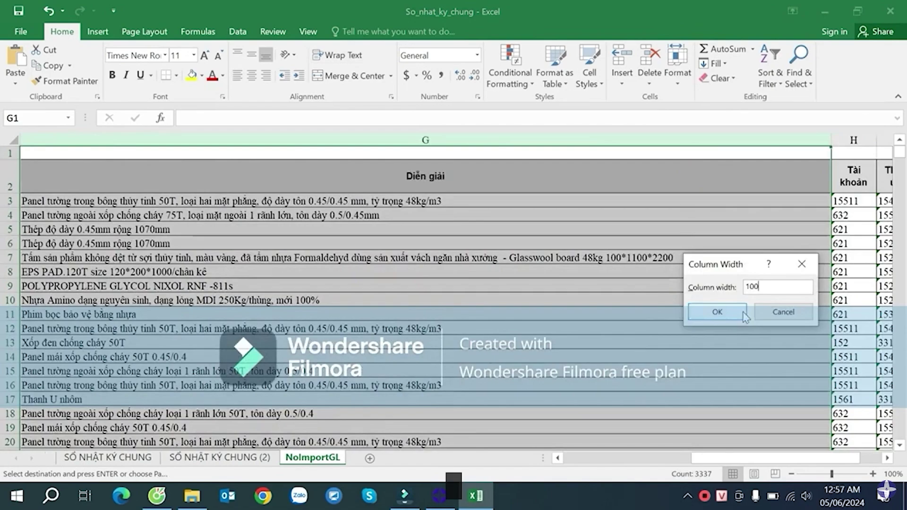
left_click(737, 314)
- Narrow column G slightly and widen column F (Diễn giải chung) to show its full text
left_click(673, 458)
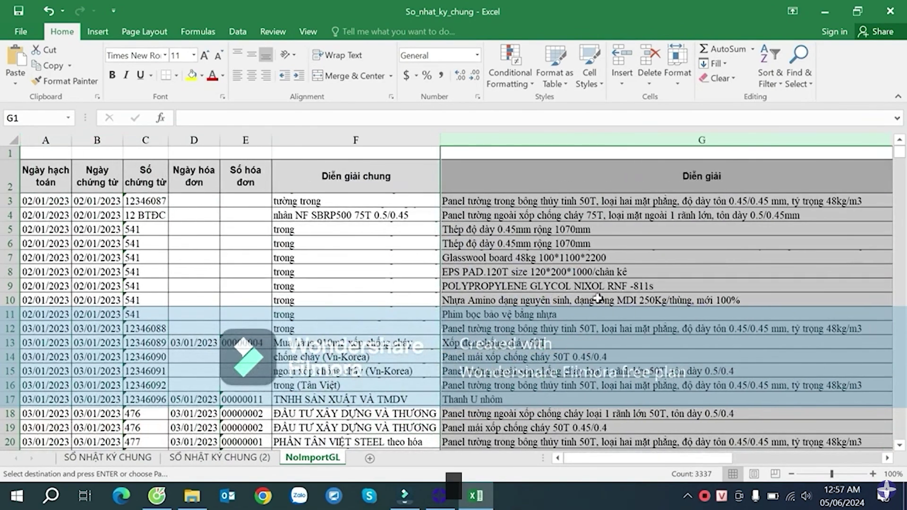
right_click(644, 139)
left_click(684, 301)
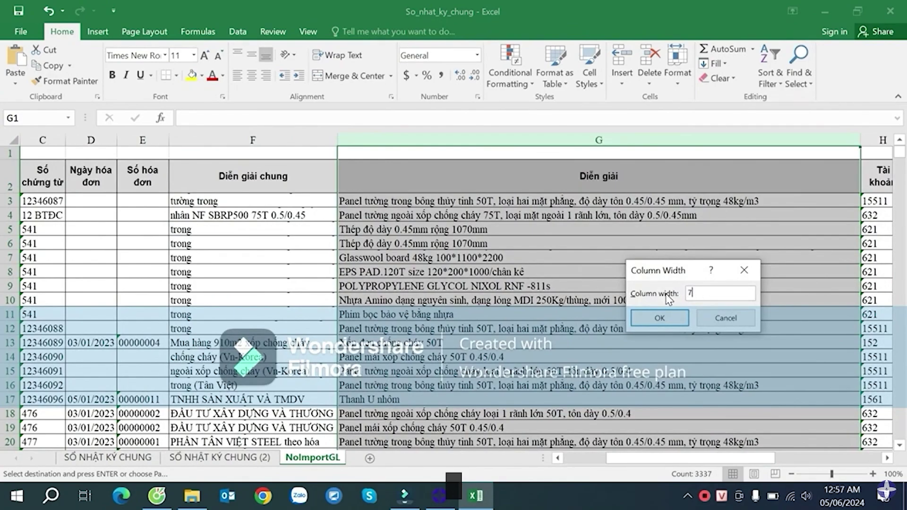
left_click(678, 317)
left_click_drag(658, 460, 609, 459)
left_click(336, 260)
left_click_drag(441, 140, 602, 140)
left_click(515, 173)
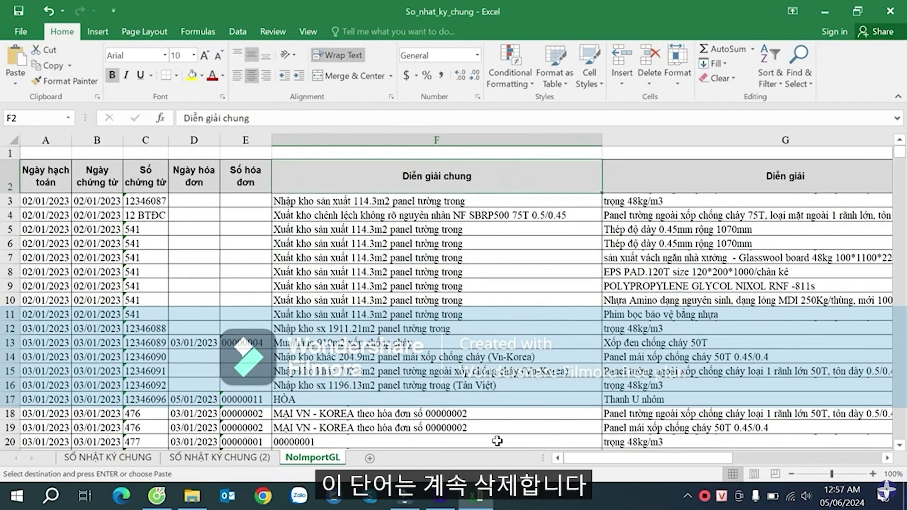
- Select filtered rows 26 through 3618 on SỐ NHẬT KÝ CHUNG (2) and delete them
left_click(201, 314)
left_click(220, 457)
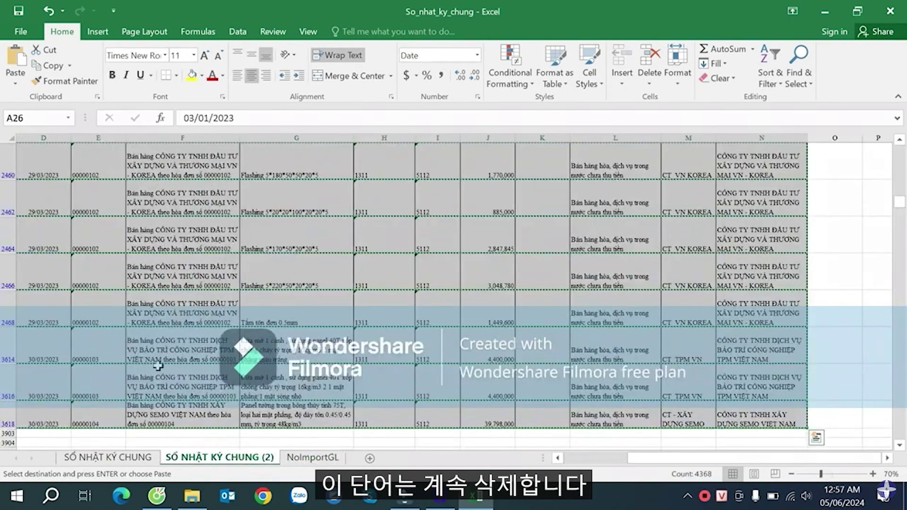
left_click(85, 253)
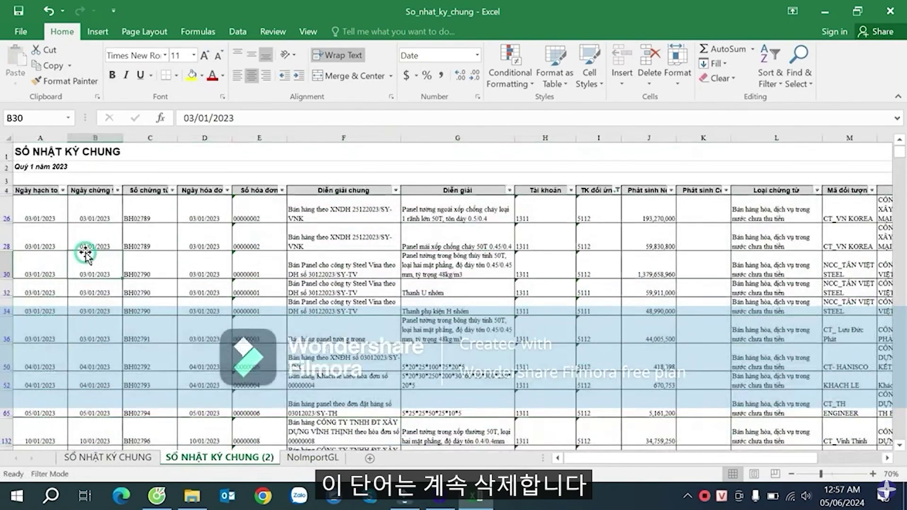
left_click(45, 219)
key("ctrl+shift+Right")
key("ctrl+shift+Down")
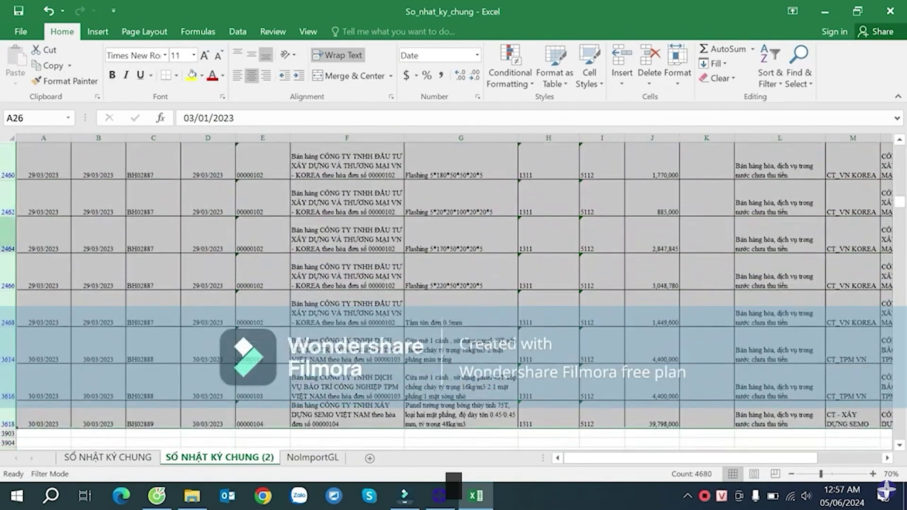
right_click(9, 348)
left_click(41, 248)
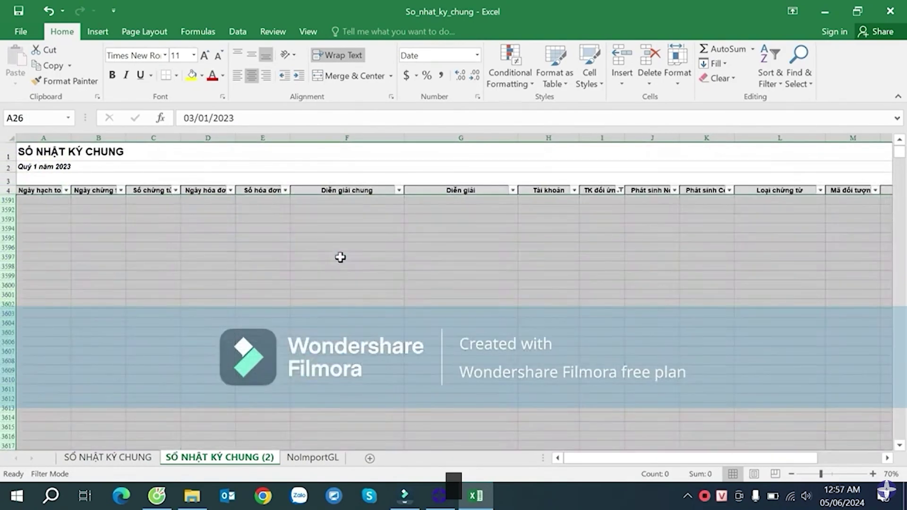
left_click(614, 229)
left_click(620, 190)
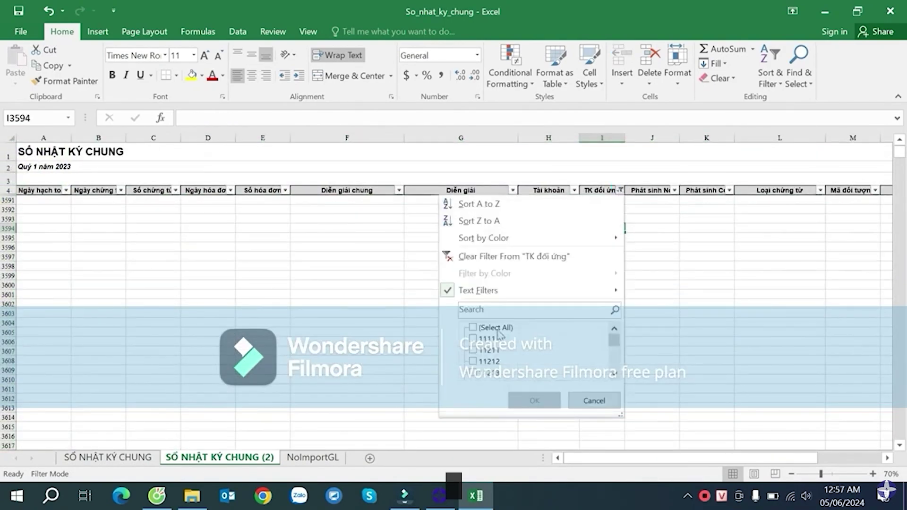
- Clear the TK đối ứng filter and scroll through the restored journal entries
left_click(530, 401)
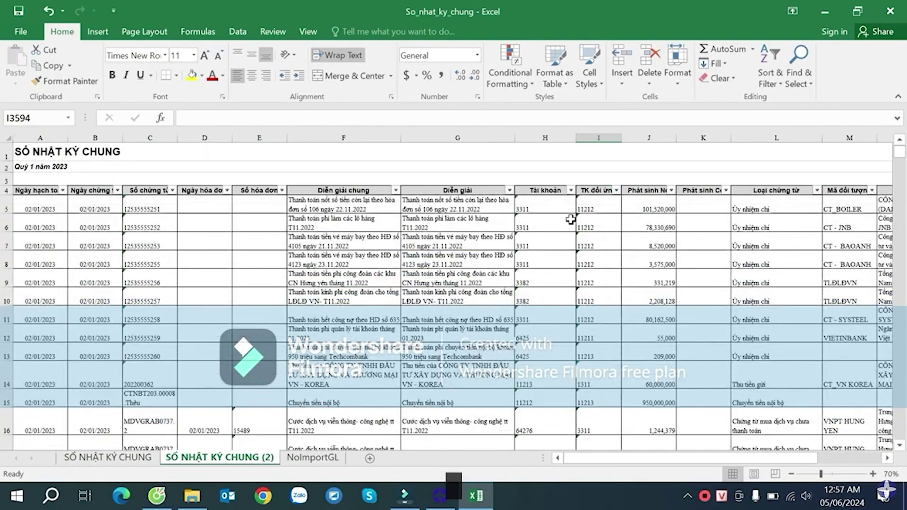
left_click(609, 279)
scroll(614, 278, "down", 5)
scroll(614, 279, "up", 5)
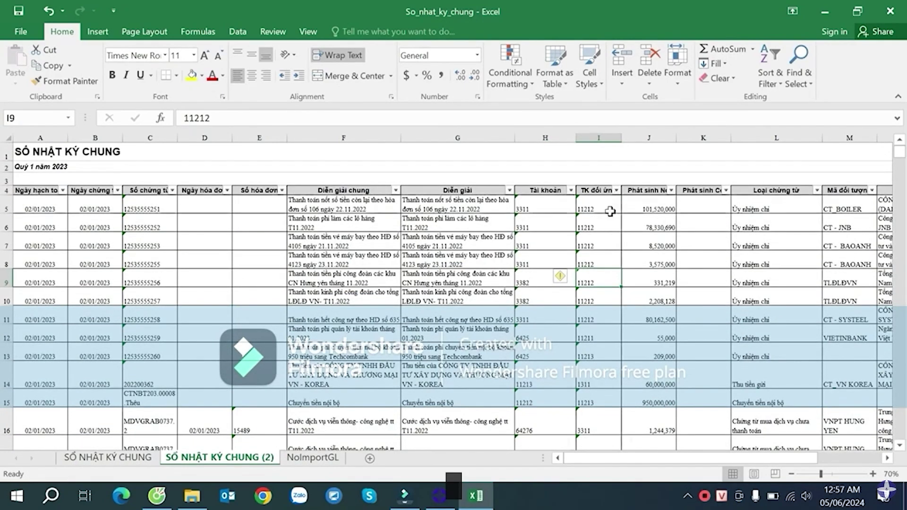
scroll(606, 251, "down", 10)
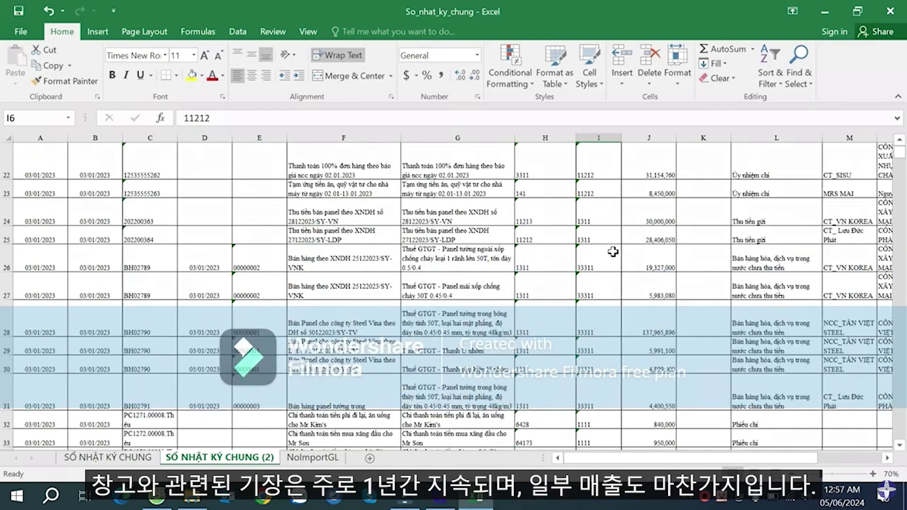
scroll(614, 248, "up", 8)
scroll(617, 245, "up", 2)
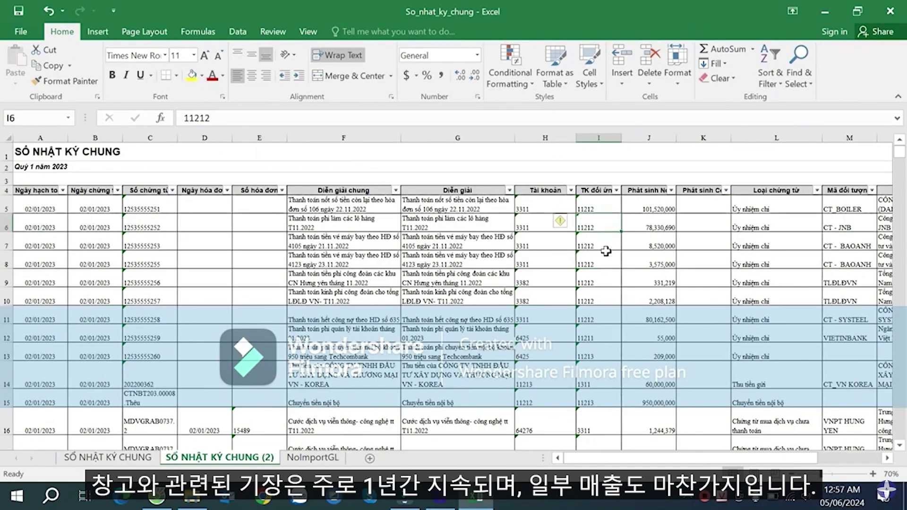
scroll(607, 252, "down", 19)
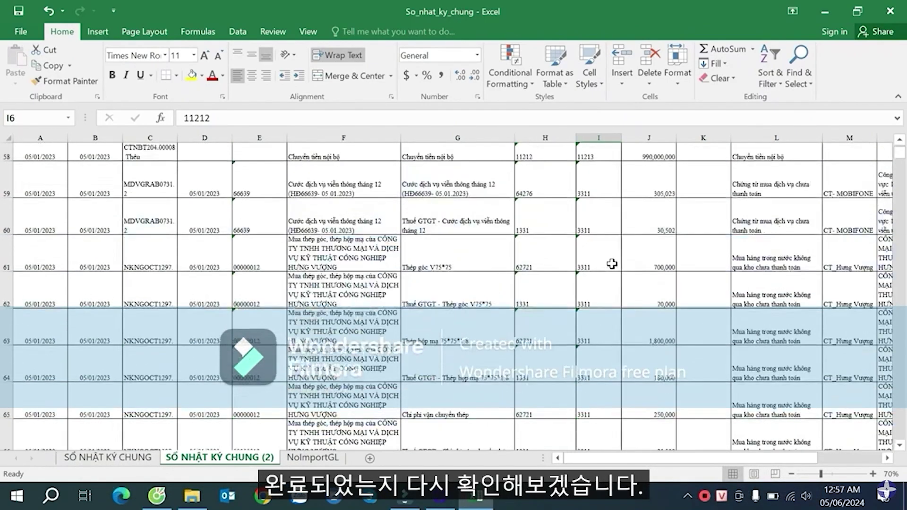
scroll(612, 264, "down", 16)
scroll(613, 263, "up", 16)
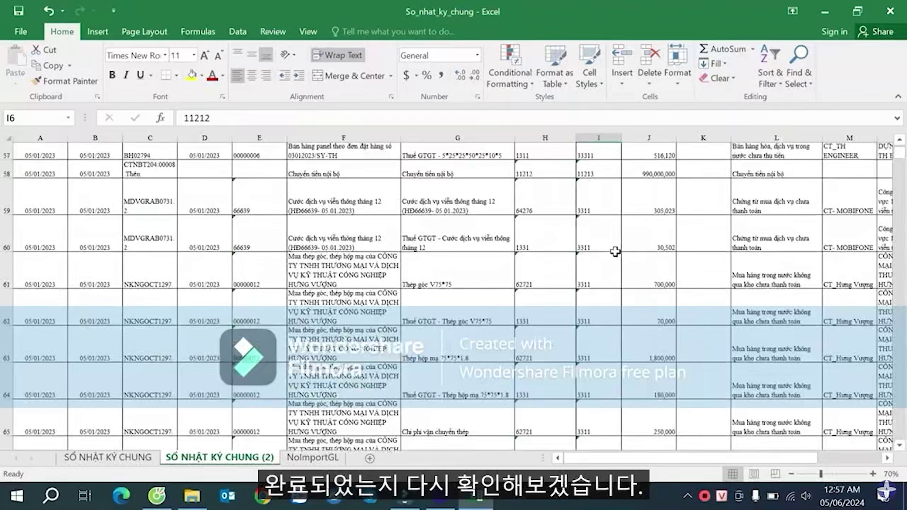
scroll(614, 252, "up", 19)
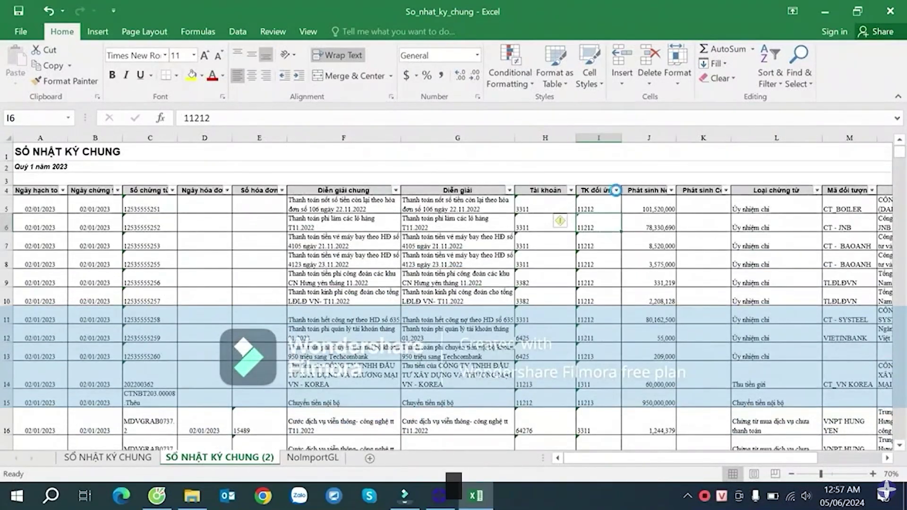
- Check the TK đối ứng accounts in cells I6 to I14, then return to NoImportGL
left_click(615, 190)
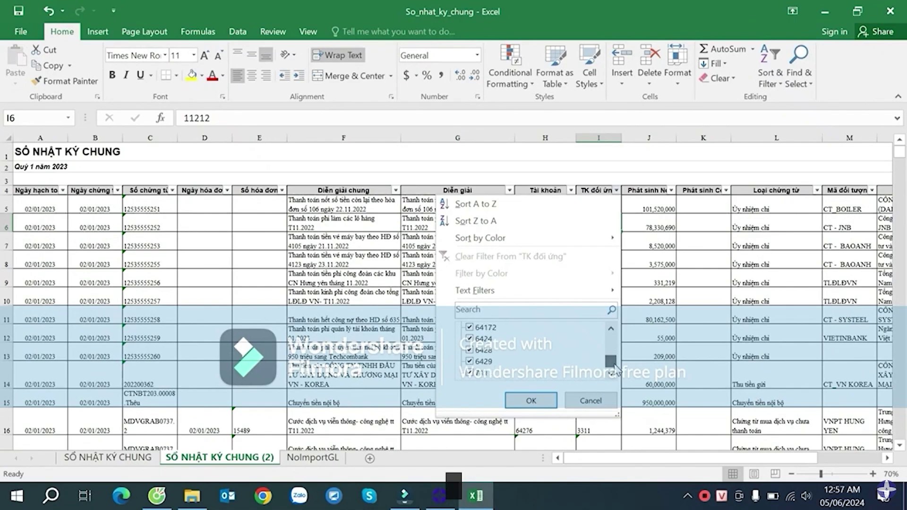
left_click(590, 401)
left_click(607, 383)
scroll(607, 373, "down", 10)
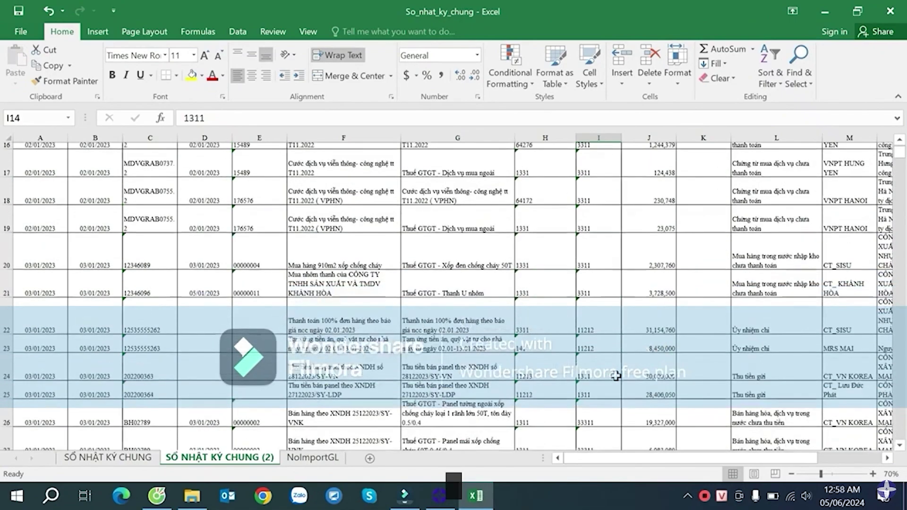
scroll(606, 361, "down", 5)
scroll(604, 354, "up", 6)
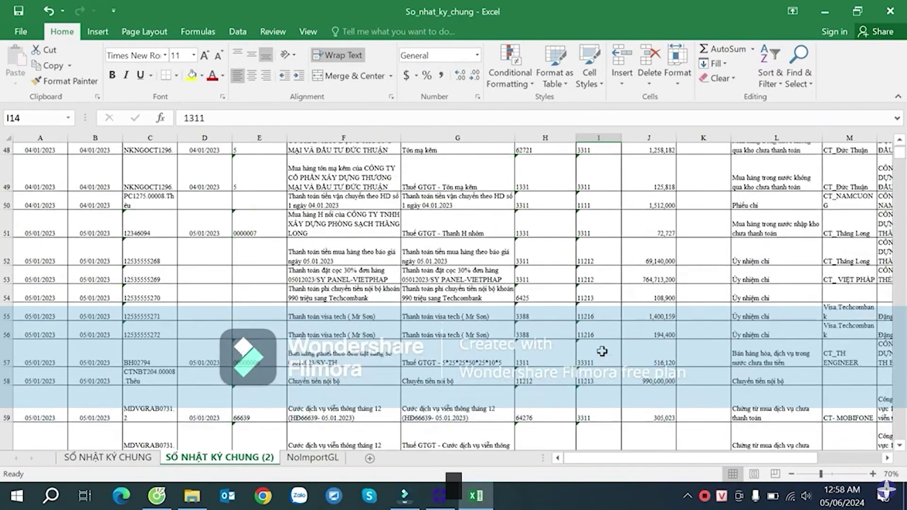
scroll(602, 351, "up", 11)
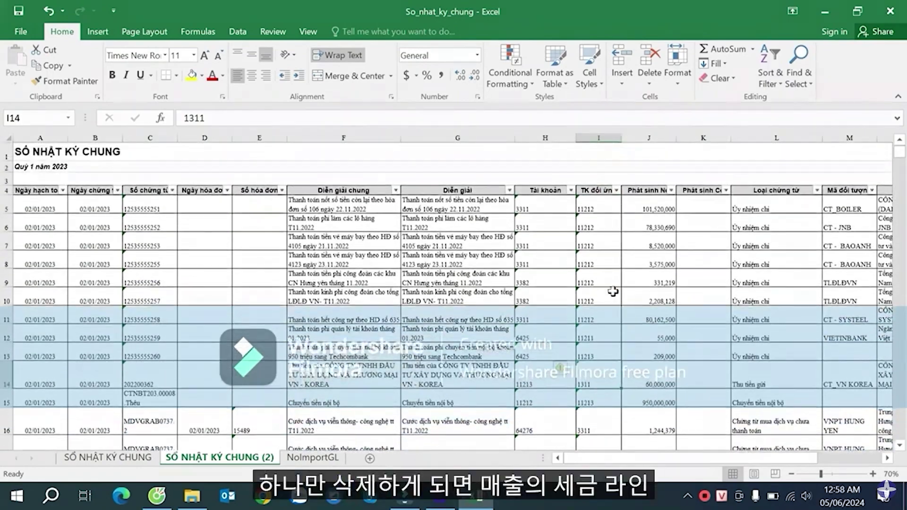
left_click(596, 244)
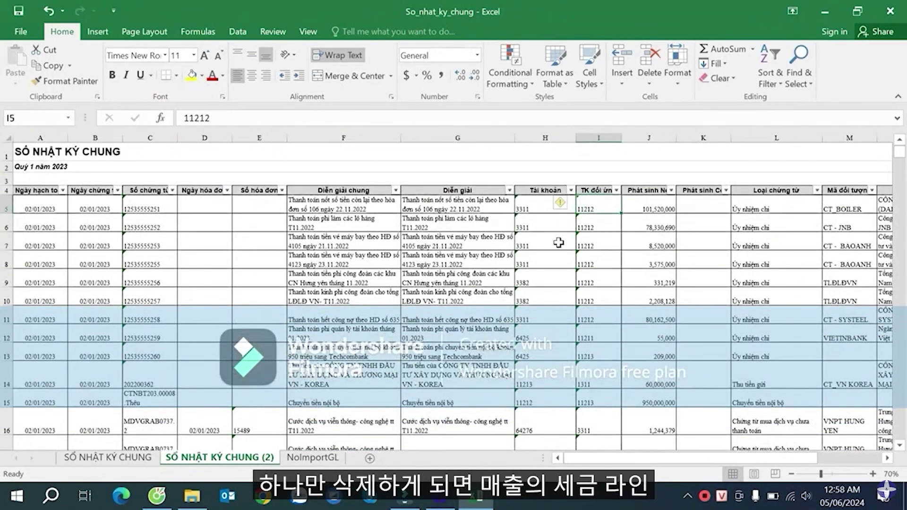
left_click(594, 227)
left_click(593, 249)
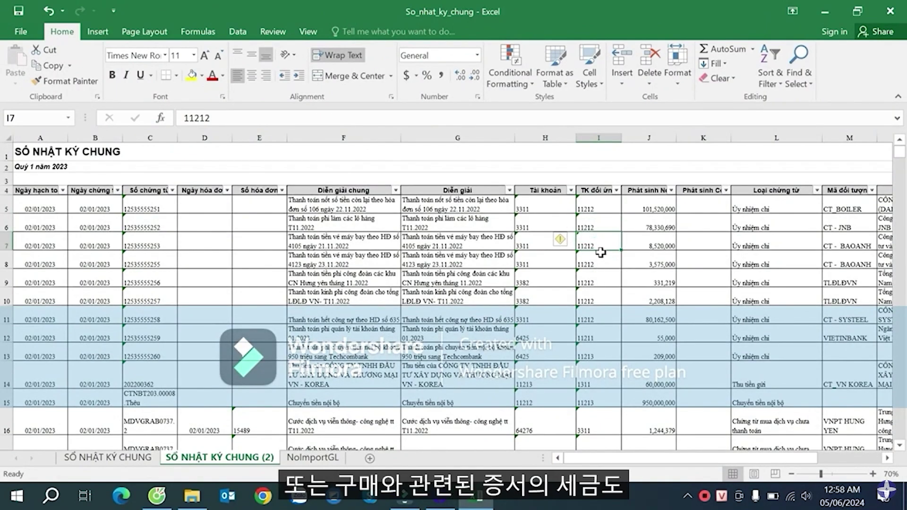
left_click(598, 297)
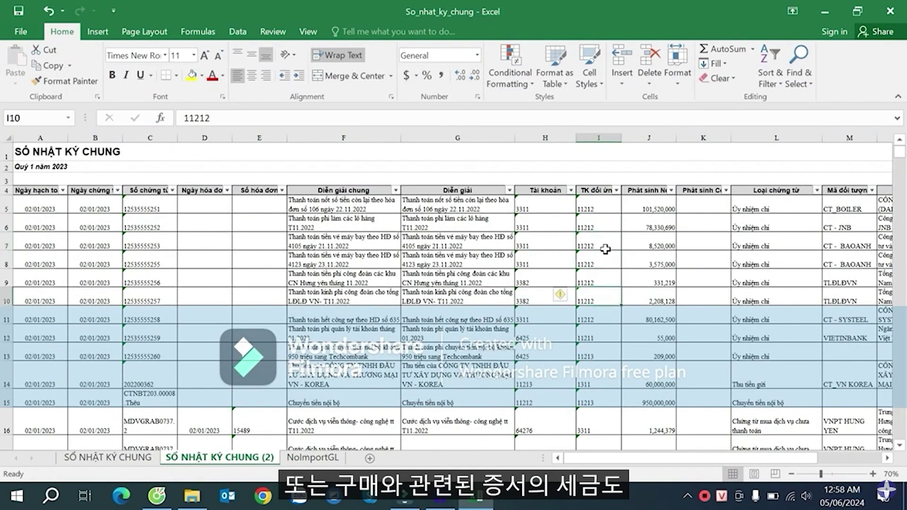
left_click(312, 457)
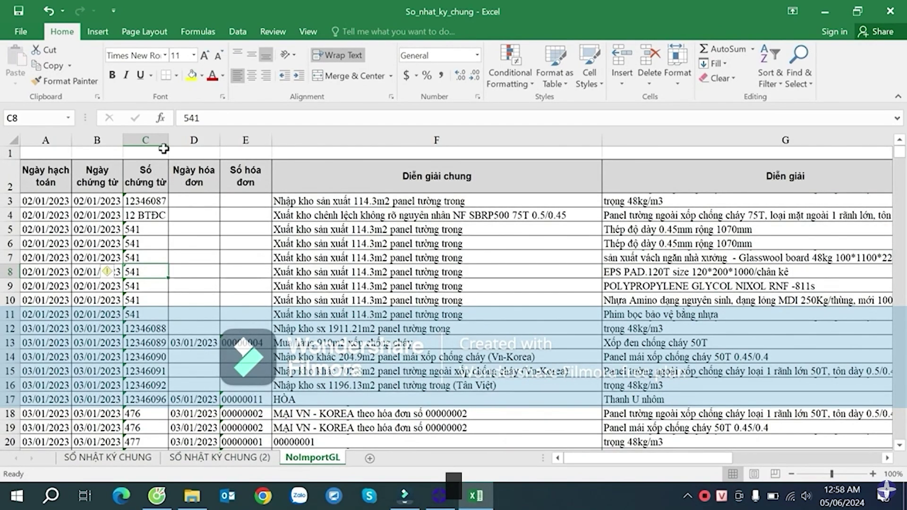
- Widen column C of NoImportGL and inspect the voucher numbers in C10 and C13
left_click_drag(168, 142, 198, 146)
scroll(542, 312, "down", 13)
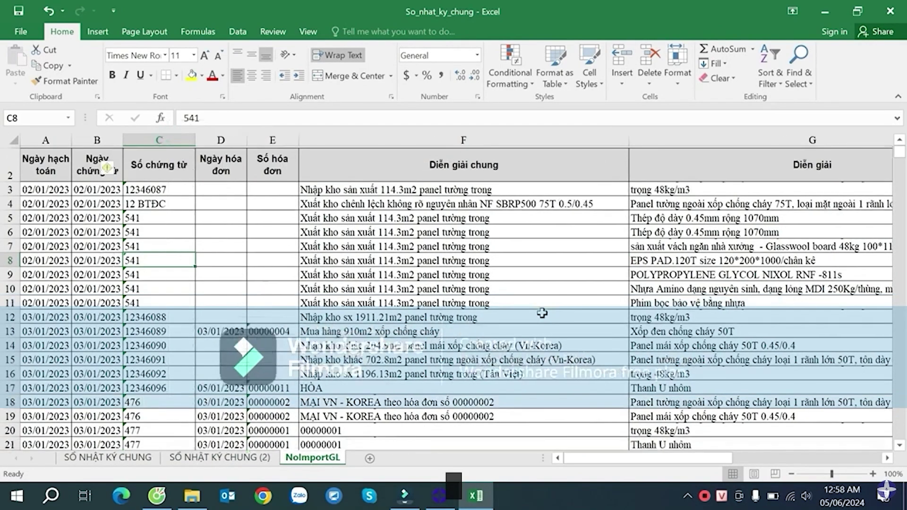
scroll(545, 298, "up", 14)
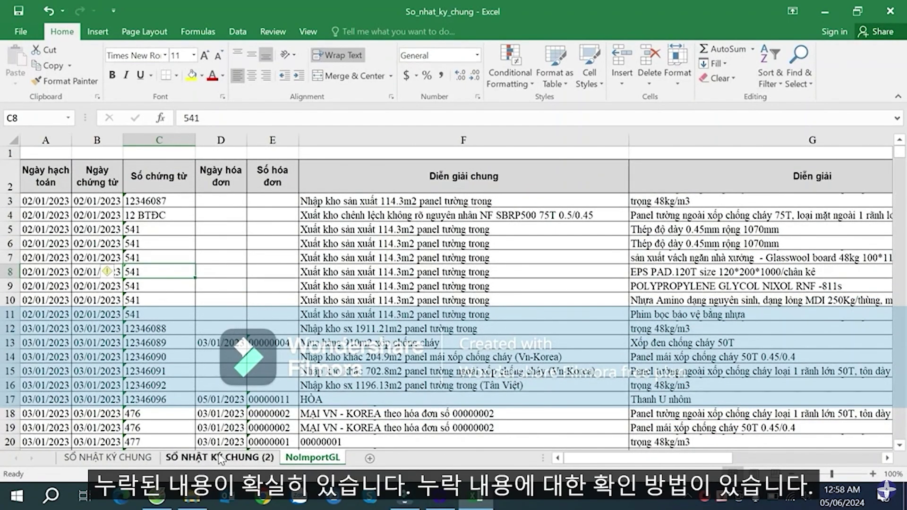
left_click(156, 343)
left_click(155, 301)
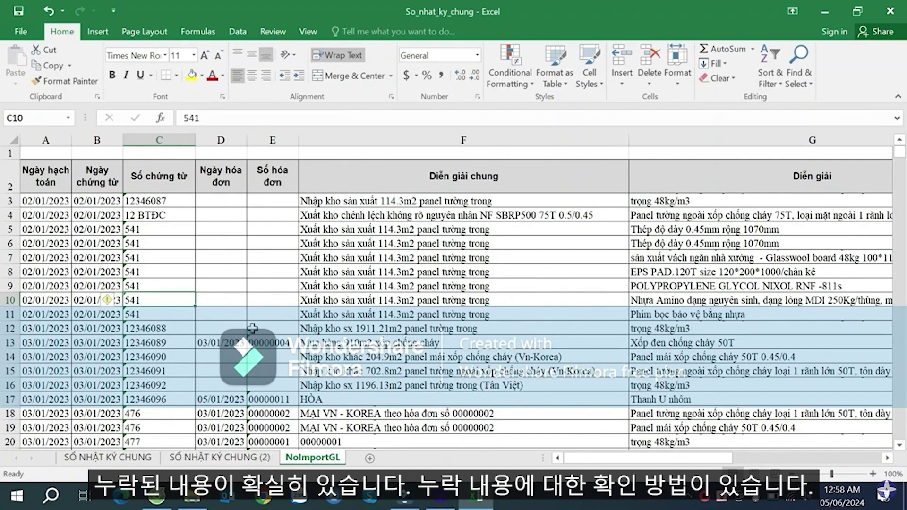
left_click(204, 300)
left_click(174, 299)
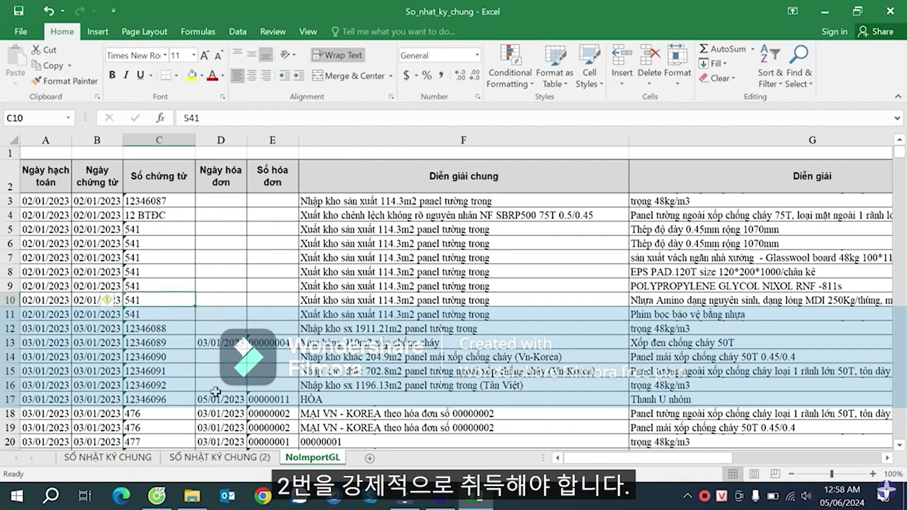
- Select voucher numbers C3 through C15, then return to the SỐ NHẬT KÝ CHUNG (2) sheet
left_click(214, 299)
left_click(176, 297)
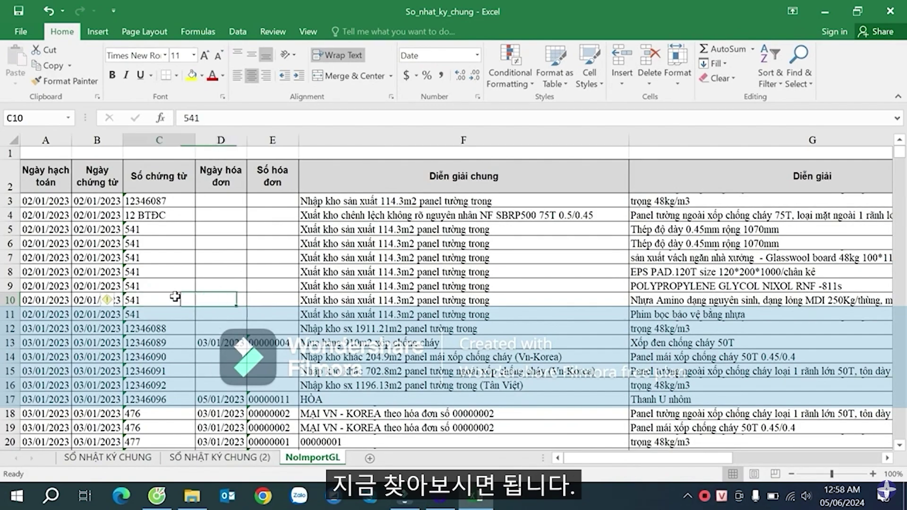
left_click(222, 229)
left_click_drag(169, 201, 176, 314)
left_click(169, 267)
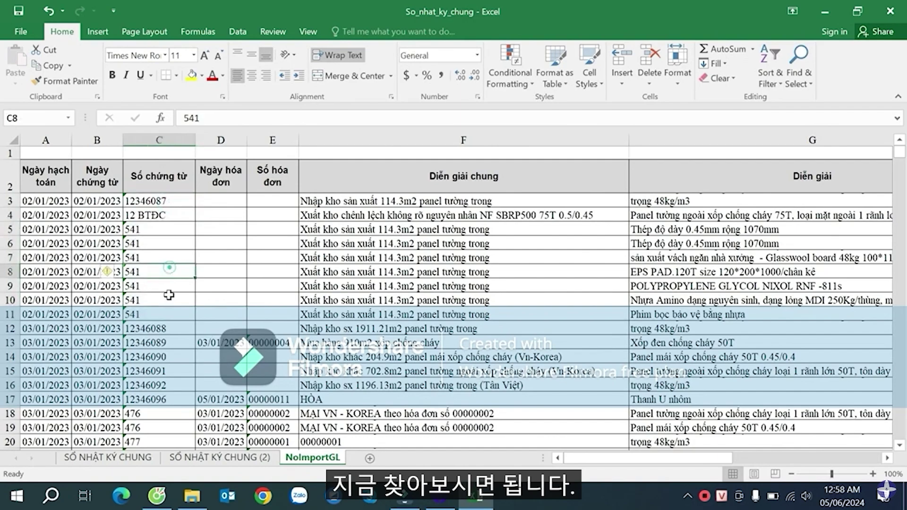
left_click_drag(161, 207, 182, 375)
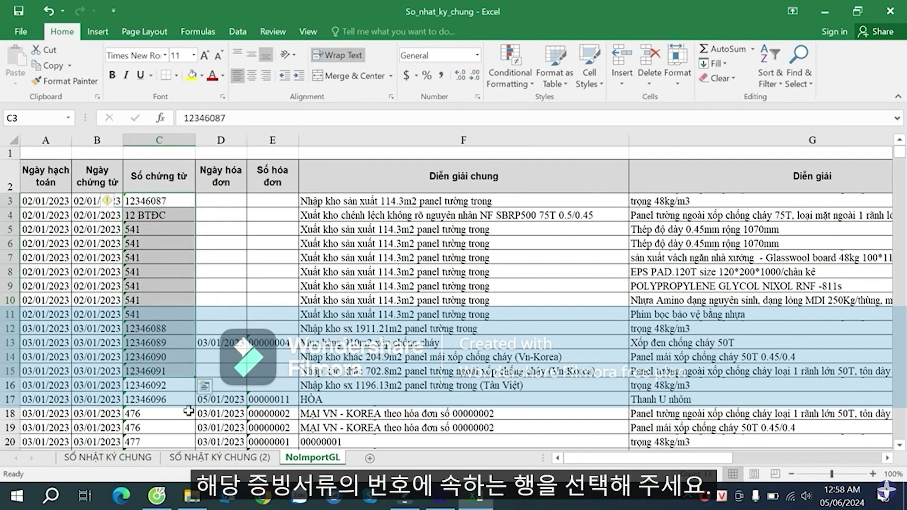
left_click(203, 457)
left_click(755, 209)
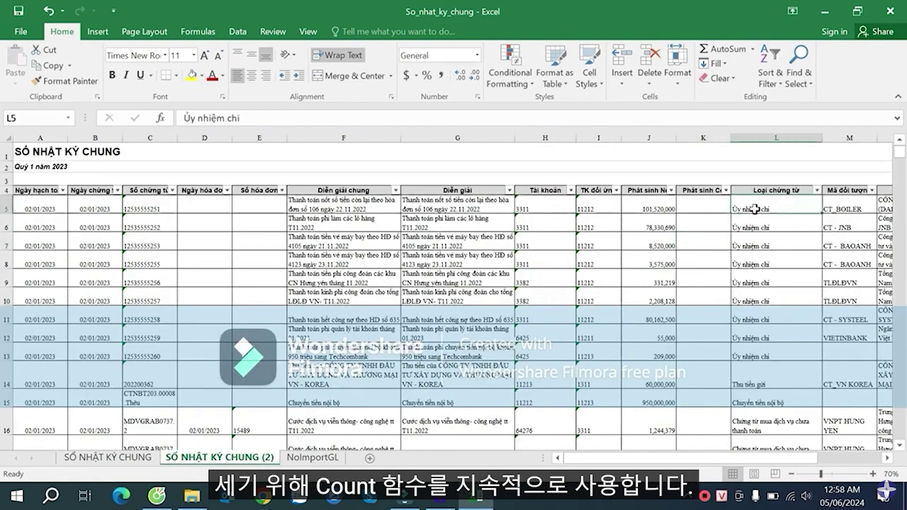
- Begin a COUNTIF formula in cell P5 of the journal copy
key("Right")
key("Right")
key("Right")
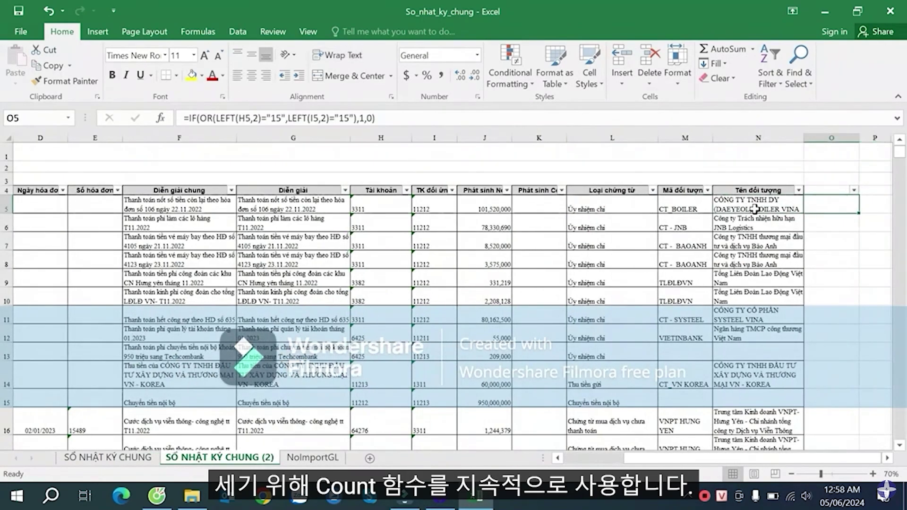
key("Left")
key("Right")
key("Right")
type("=")
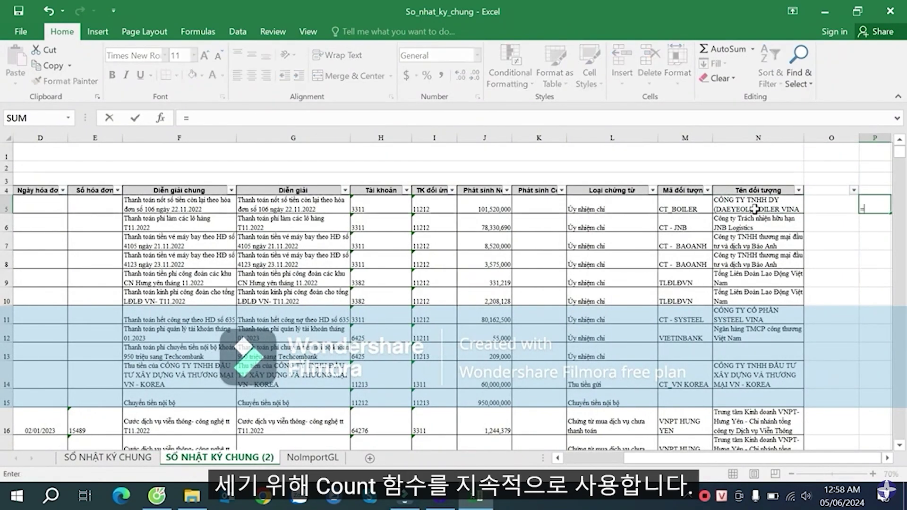
type("cou")
key("Down")
key("Down")
key("Down")
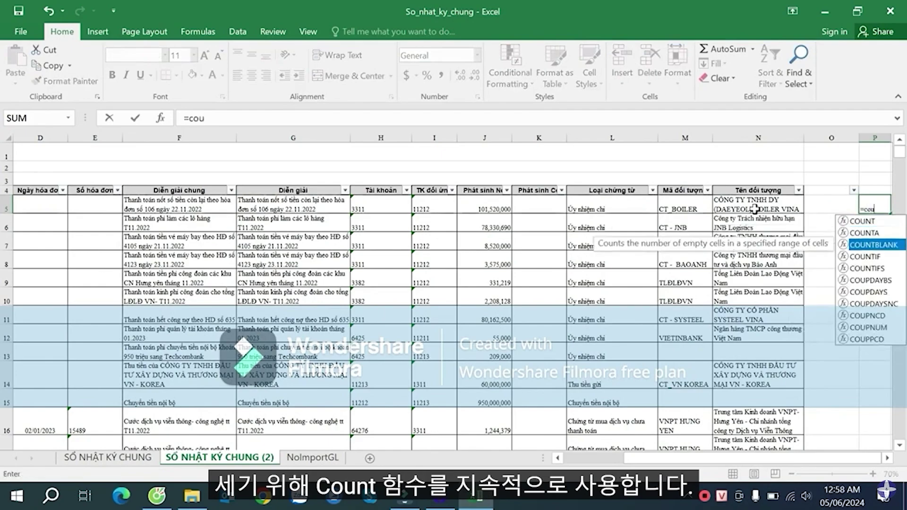
key("Tab")
key("Left")
key("Left")
key("Left")
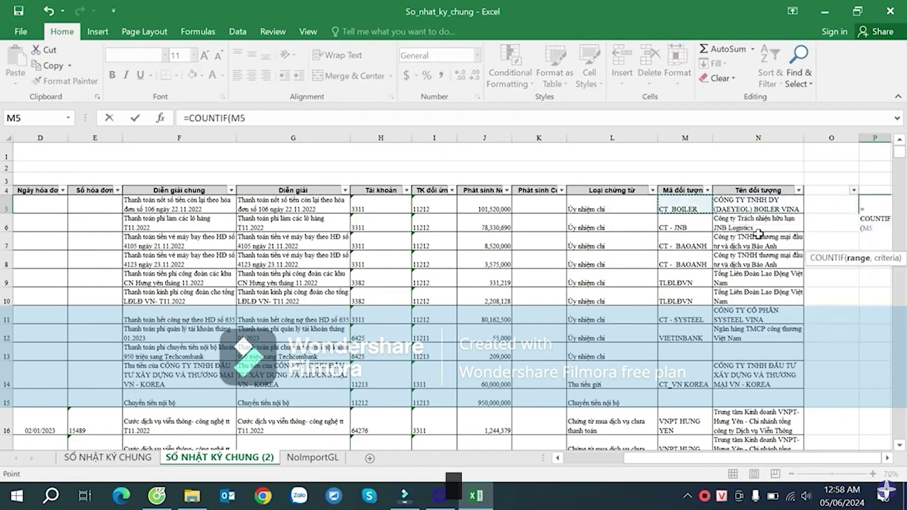
- Complete P5 as =COUNTIF(NoImportGL!$C$3:$C$3338,C5)
left_click(321, 460)
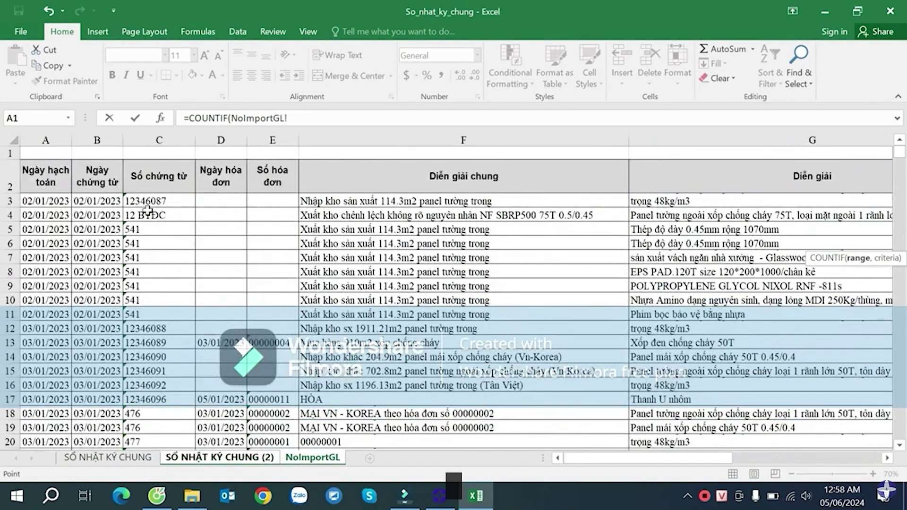
left_click(147, 202)
key("ctrl+shift+Down")
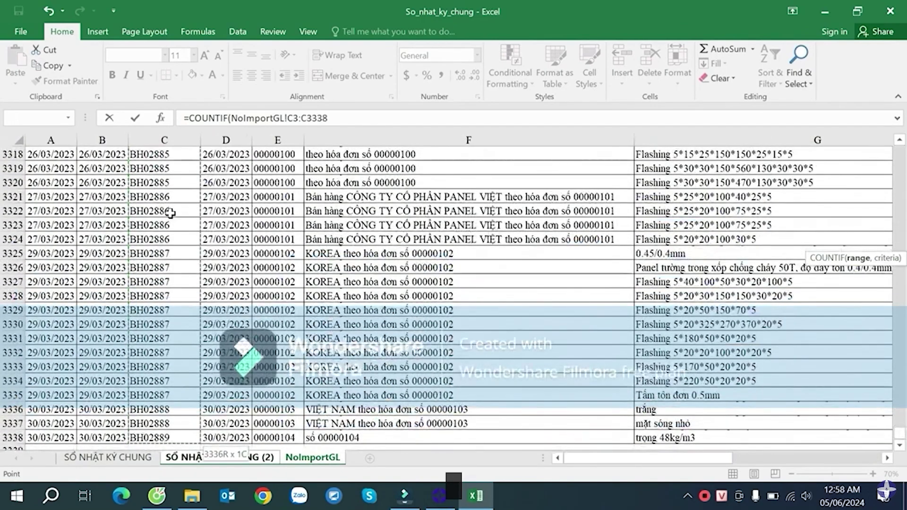
key("F4")
type(",")
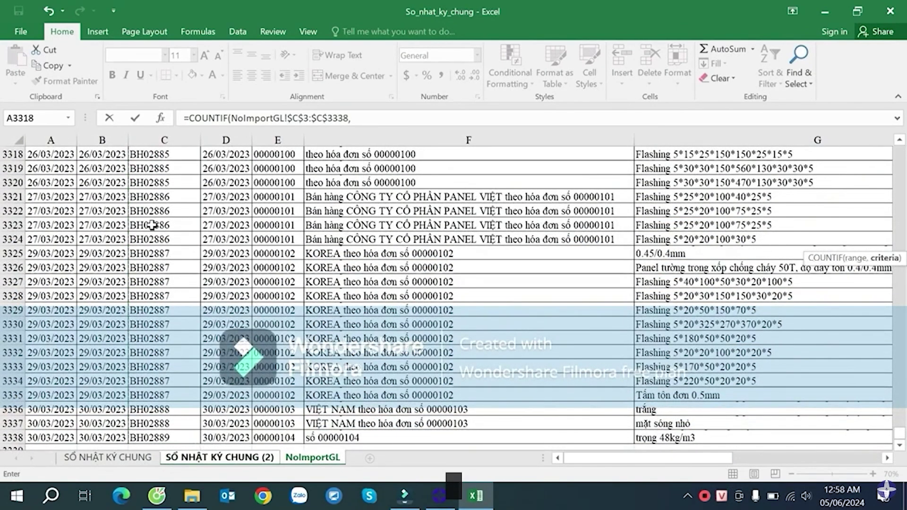
left_click(235, 461)
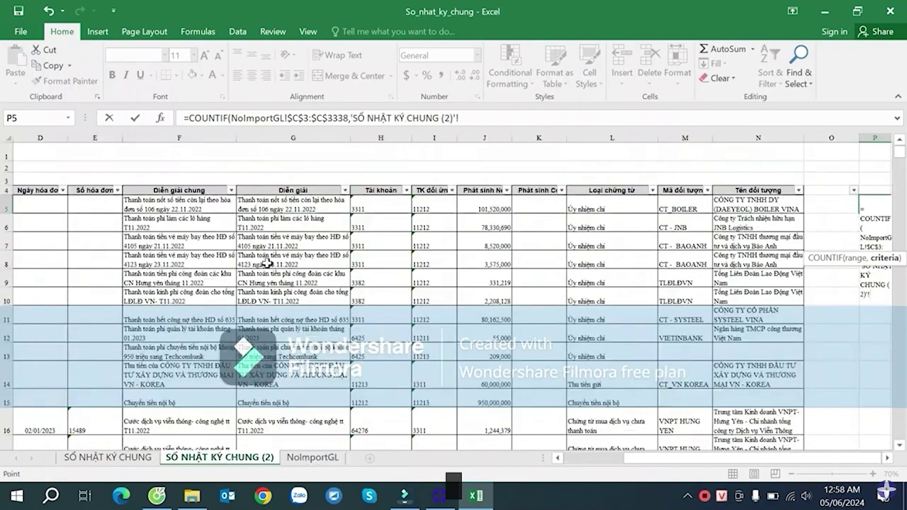
scroll(147, 204, "left", 3)
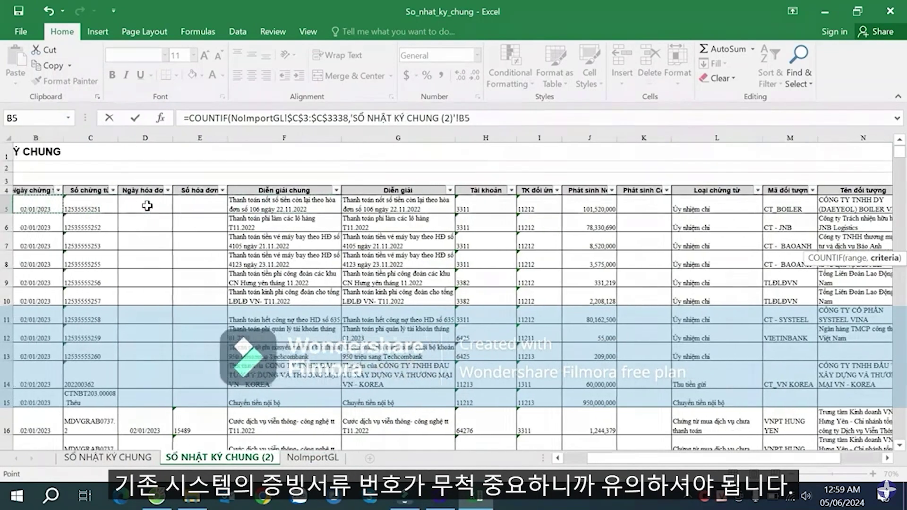
left_click(152, 209)
key("Return")
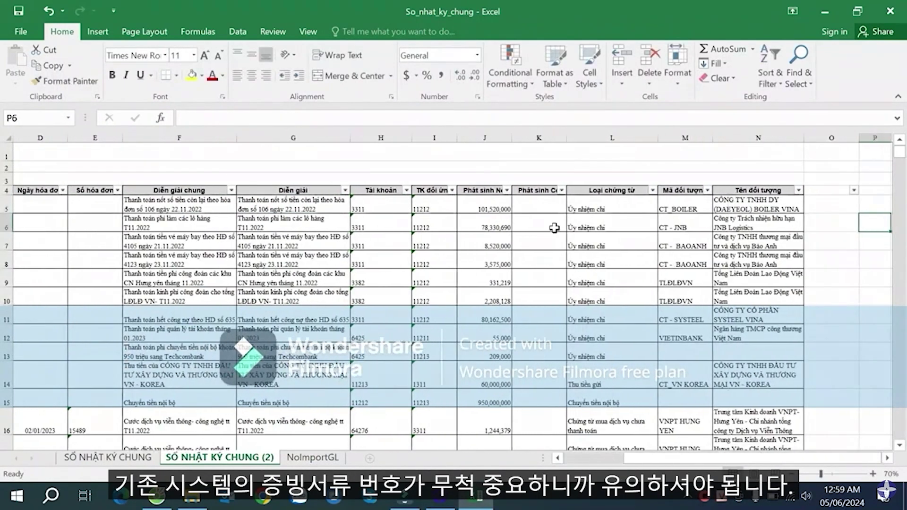
- Copy the COUNTIF formula down the whole of column P
left_click(774, 200)
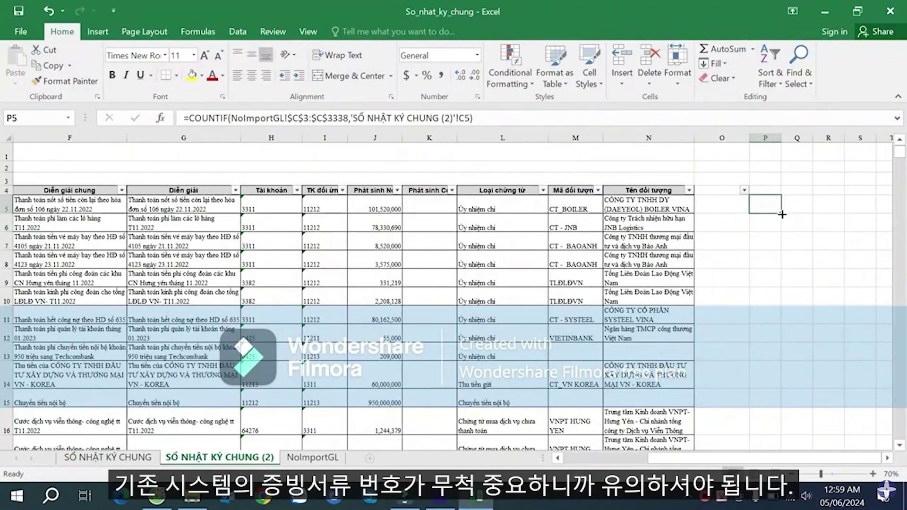
double_click(781, 213)
scroll(792, 230, "down", 5)
scroll(789, 229, "up", 5)
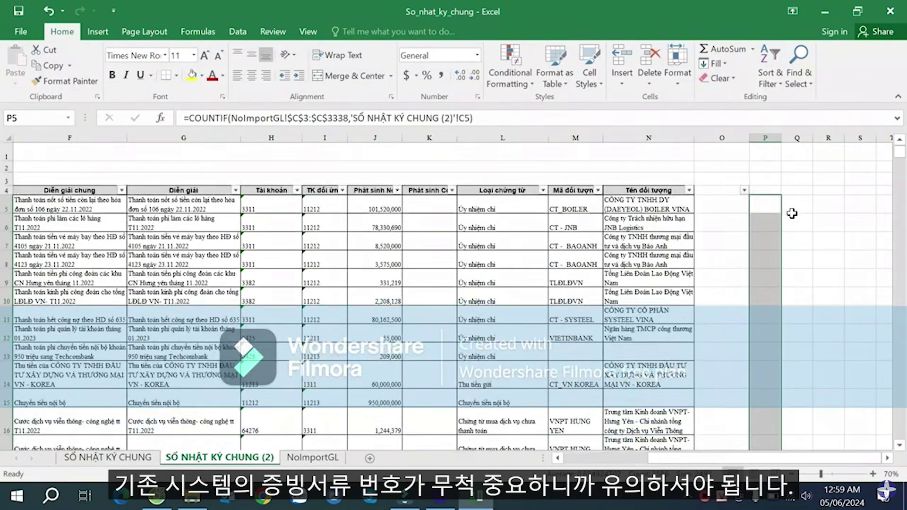
- Reapply the AutoFilter on header row 4 so it includes column P
left_click(763, 191)
key("ctrl+shift+Left")
key("ctrl+shift+Left")
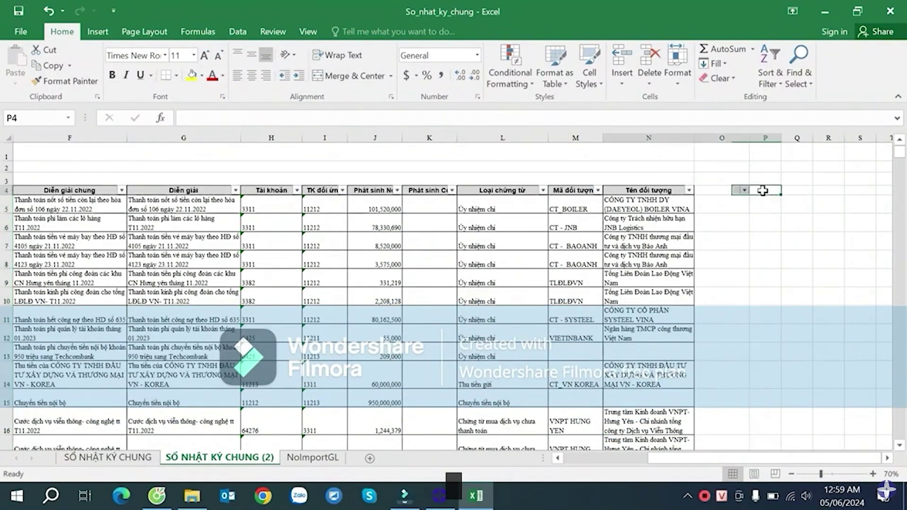
key("ctrl+shift+l")
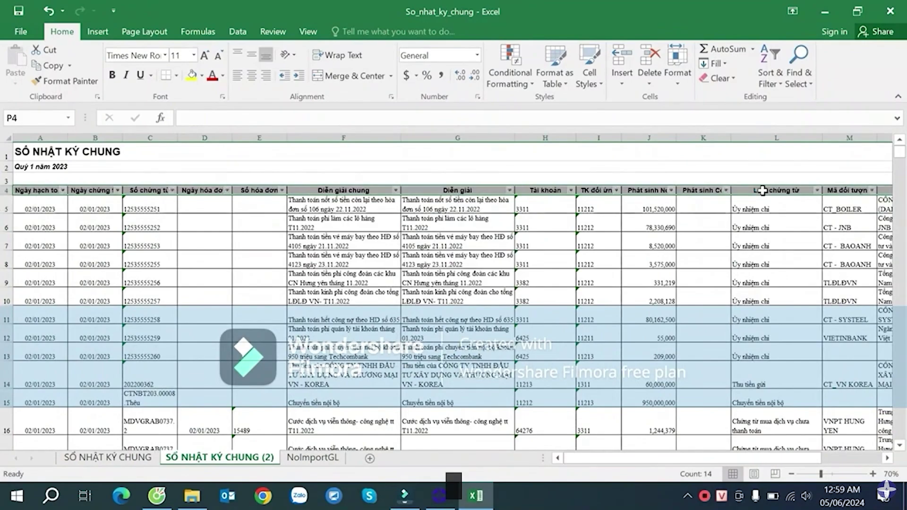
key("Right")
key("Right")
- Check the copied counts in P18 and P20, which show 1 for matched vouchers
left_click(773, 200)
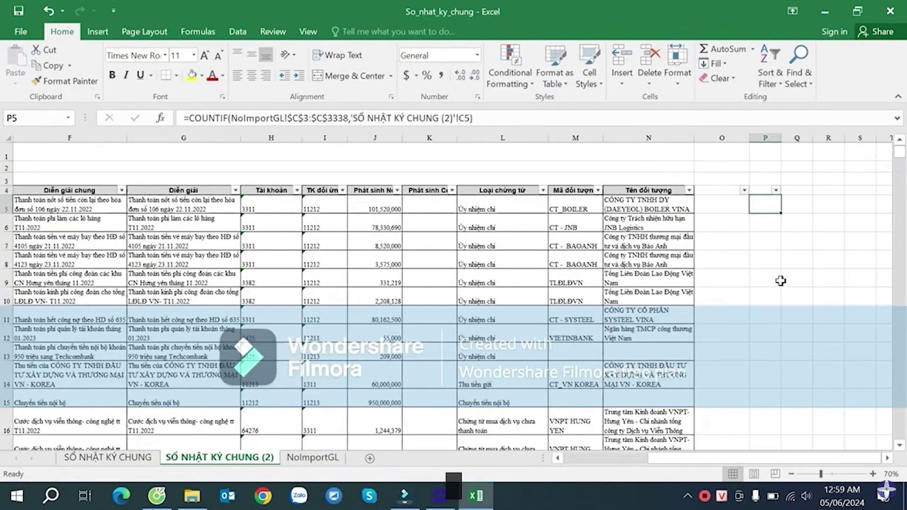
scroll(781, 281, "down", 4)
left_click(776, 336)
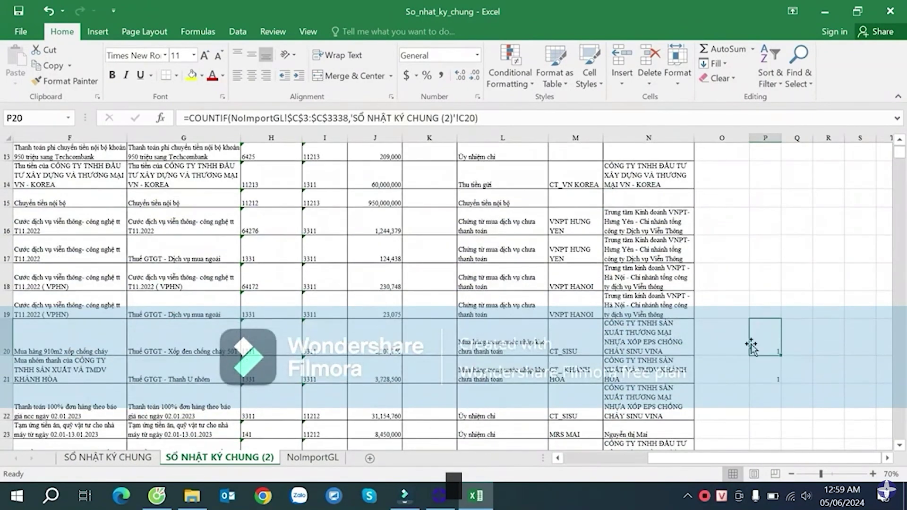
left_click(289, 348)
left_click_drag(328, 348, 763, 374)
left_click(763, 277)
scroll(764, 276, "up", 4)
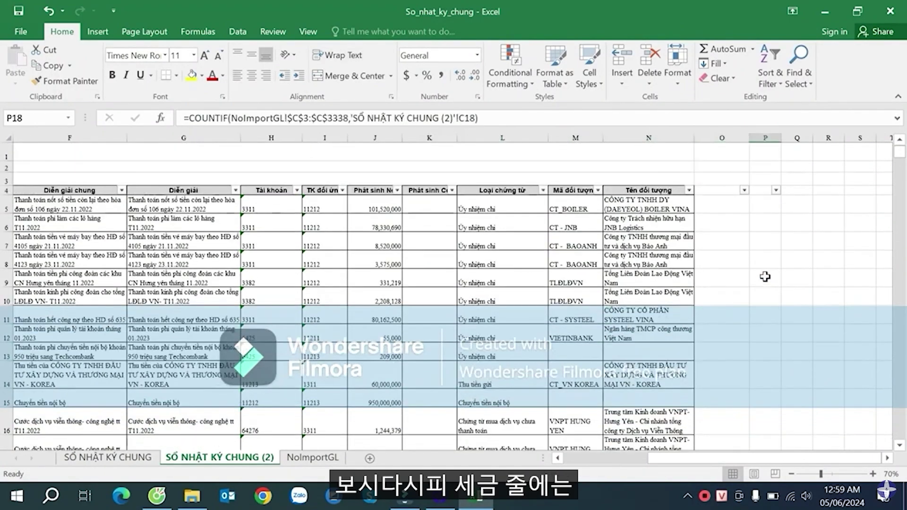
left_click(776, 190)
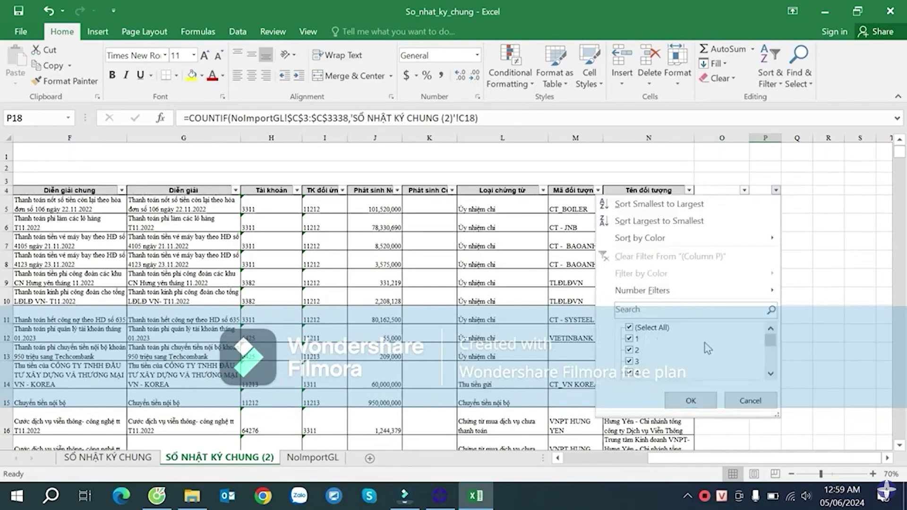
scroll(770, 350, "down", 2)
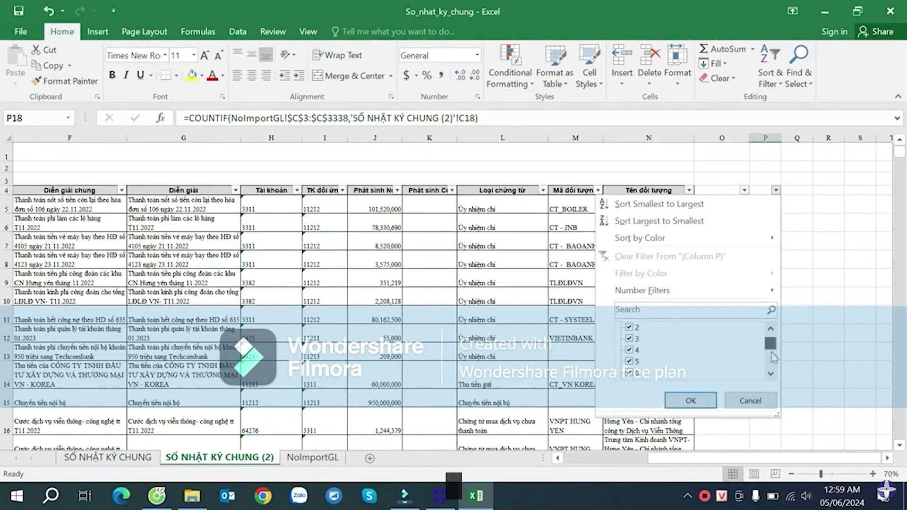
left_click(679, 399)
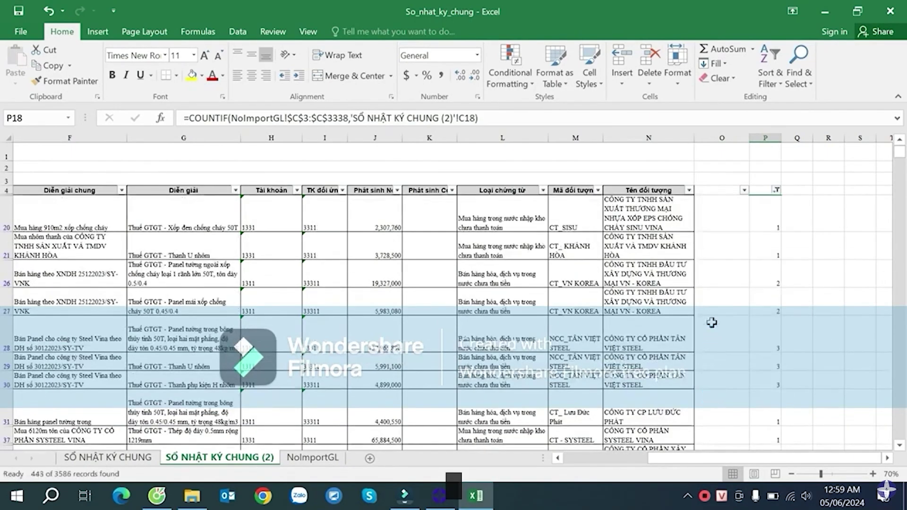
left_click(759, 227)
left_click(391, 273)
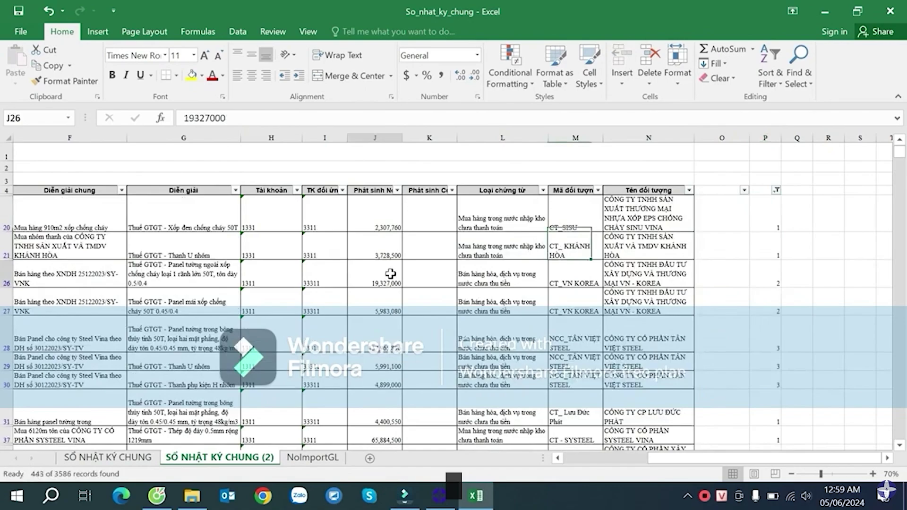
left_click(492, 292)
scroll(501, 333, "down", 2)
left_click(490, 300)
left_click(257, 381)
scroll(351, 366, "down", 3)
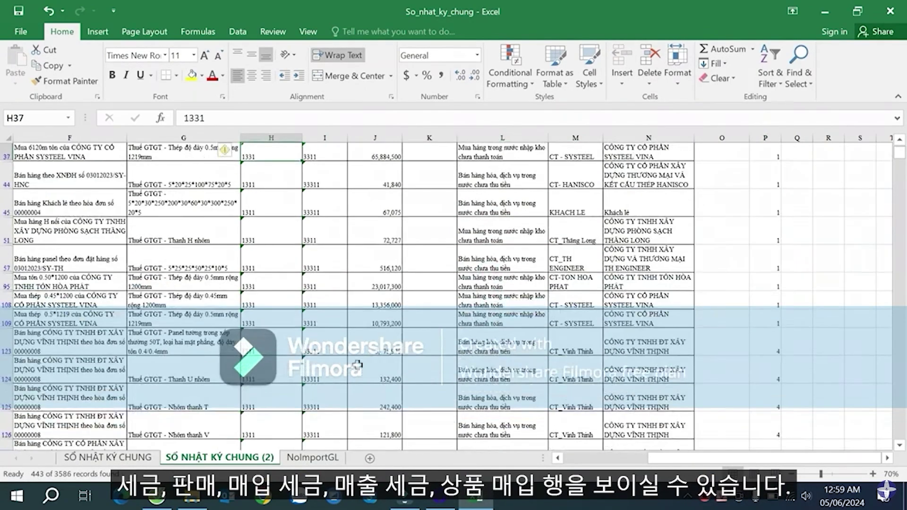
left_click(340, 345)
scroll(339, 343, "down", 2)
scroll(339, 343, "down", 8)
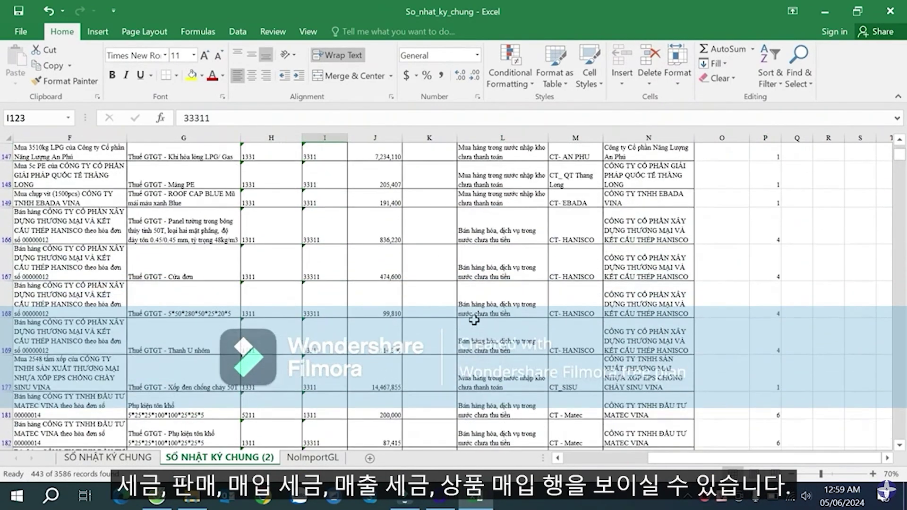
scroll(486, 309, "down", 10)
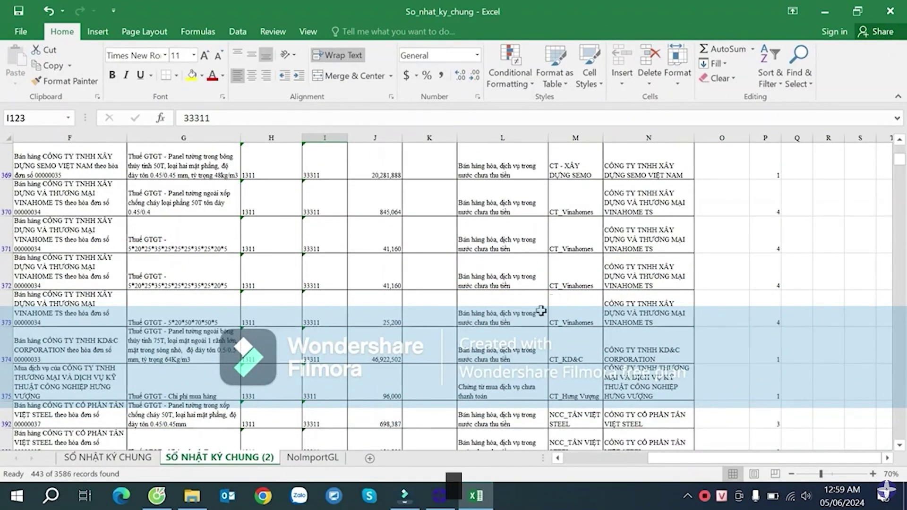
left_click(504, 392)
scroll(506, 391, "down", 2)
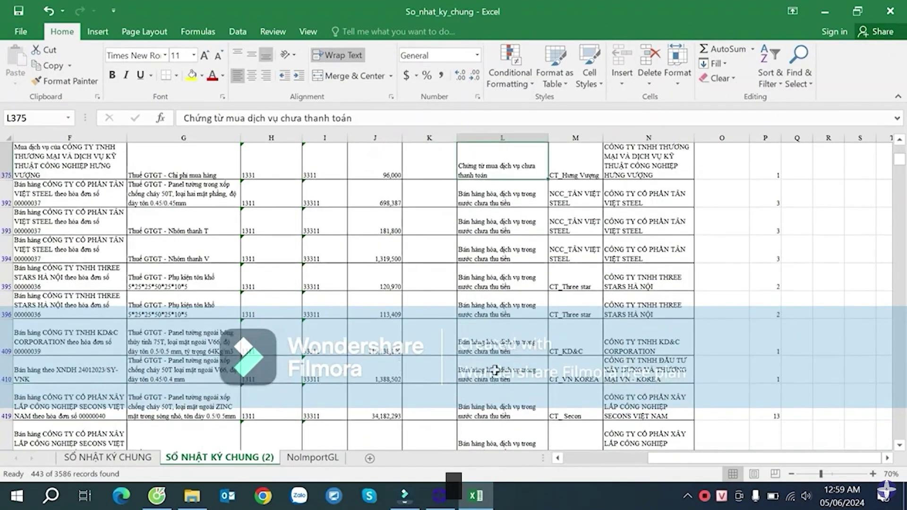
left_click(485, 246)
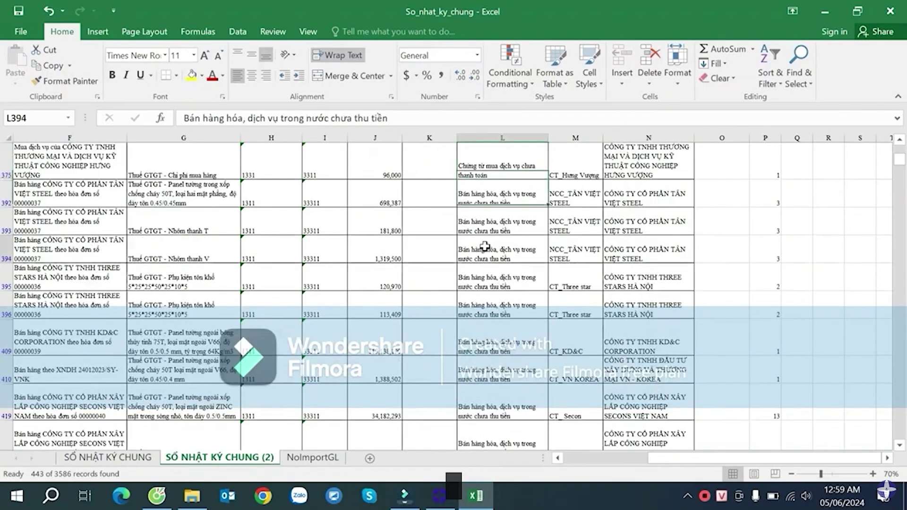
left_click(308, 249)
left_click(262, 255)
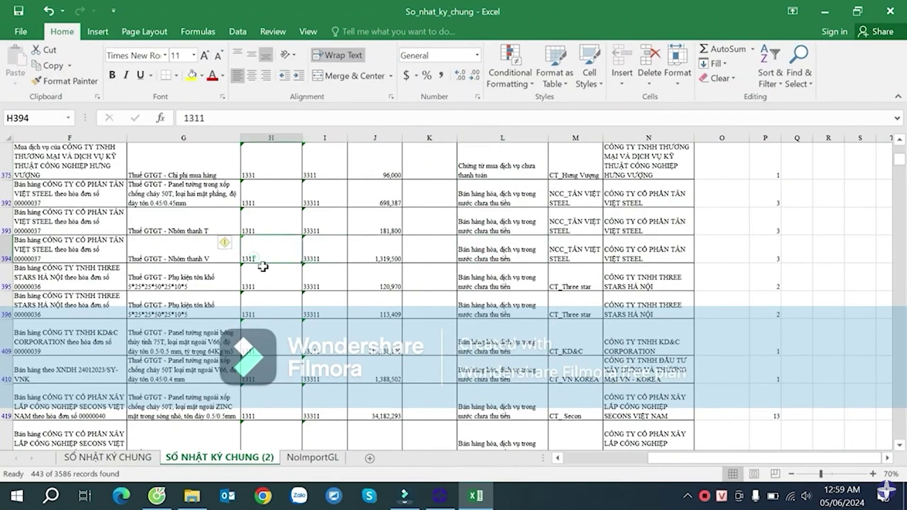
scroll(295, 286, "down", 8)
scroll(297, 284, "down", 20)
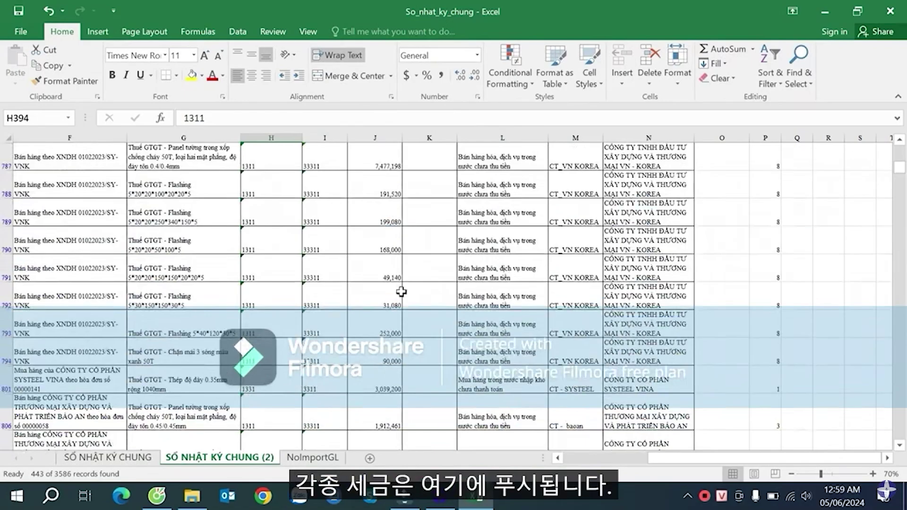
scroll(415, 308, "down", 8)
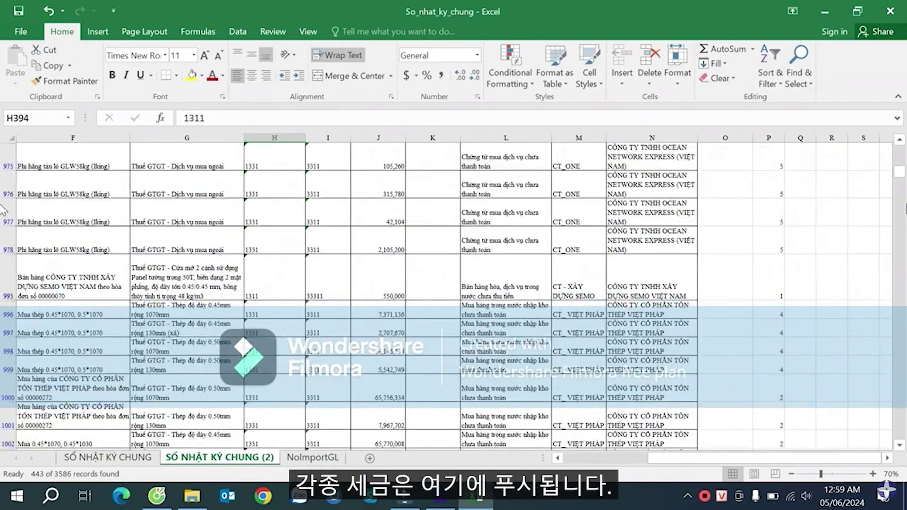
left_click_drag(898, 179, 901, 148)
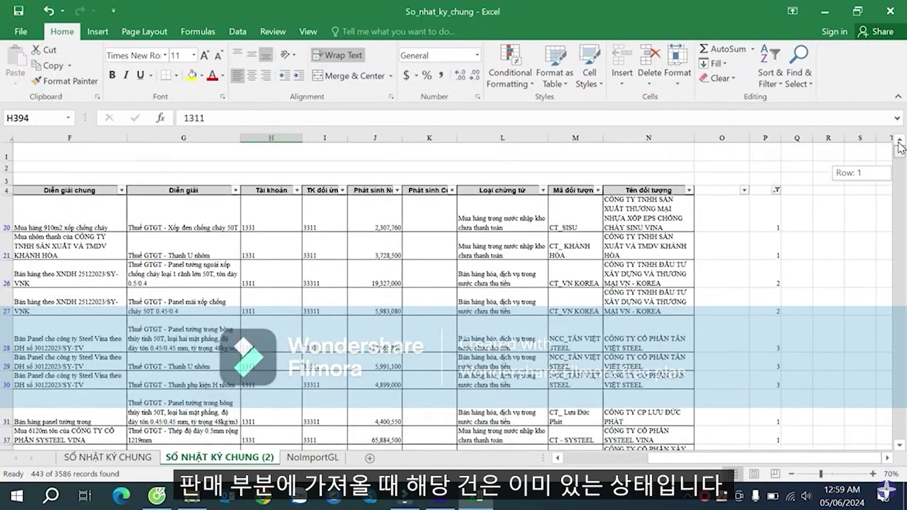
left_click(576, 246)
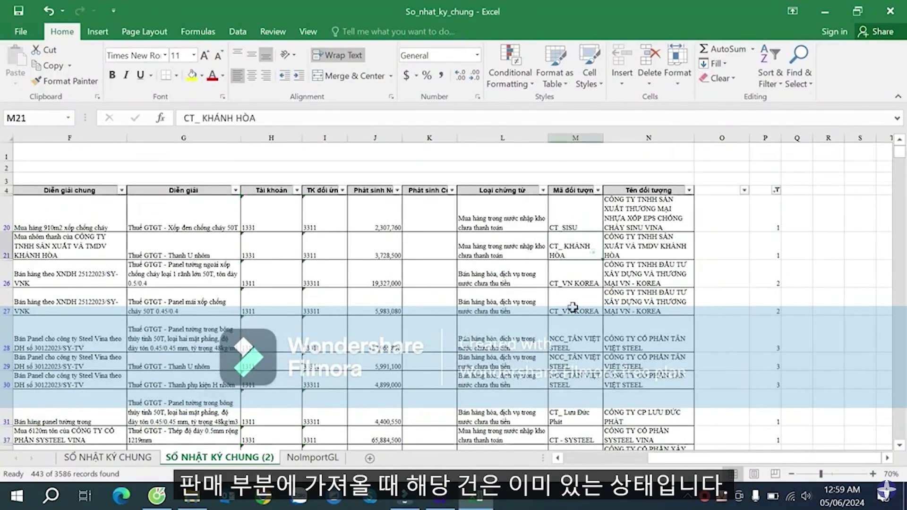
scroll(571, 312, "down", 10)
left_click_drag(900, 168, 4, 133)
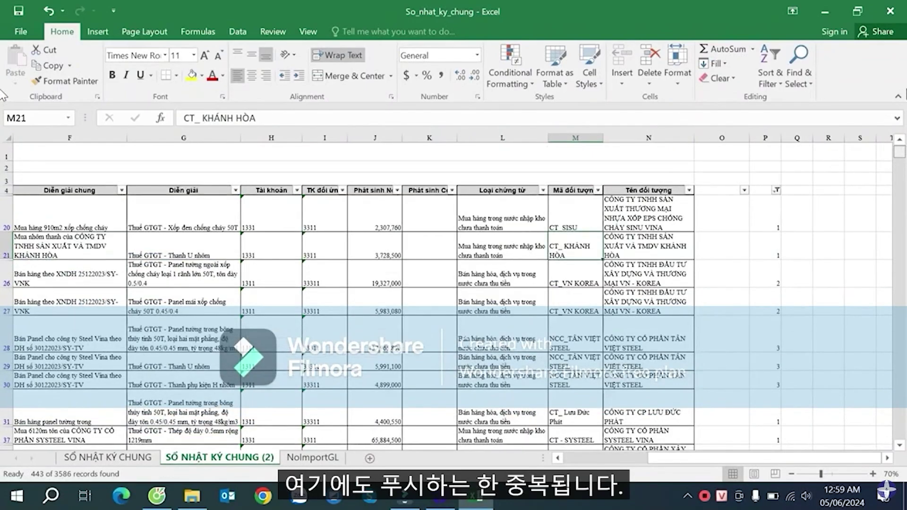
left_click(765, 215)
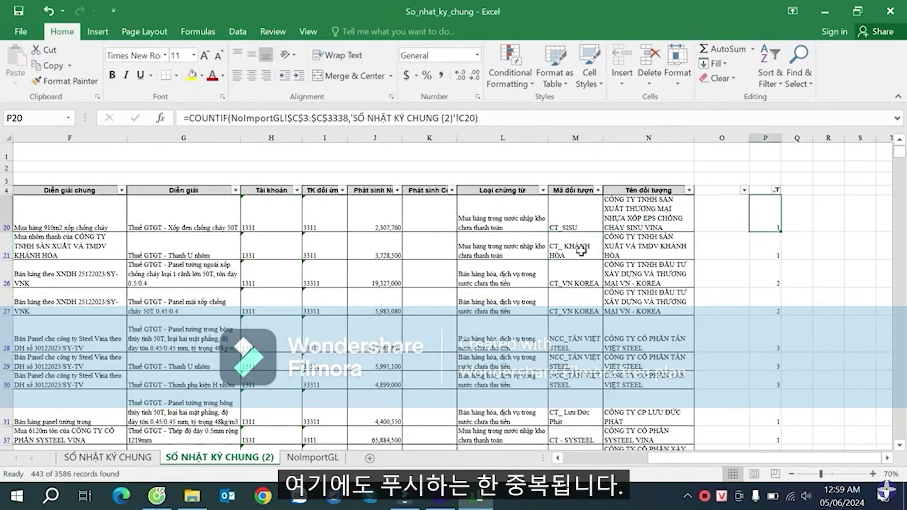
- Copy the filtered journal rows from A20 across to column N and down to the last row
left_click(233, 222)
key("Home")
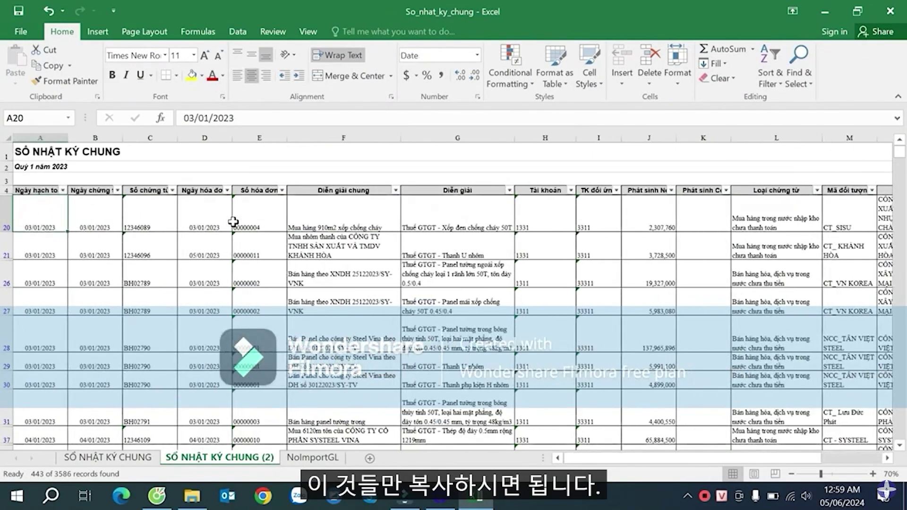
key("ctrl+shift+Right")
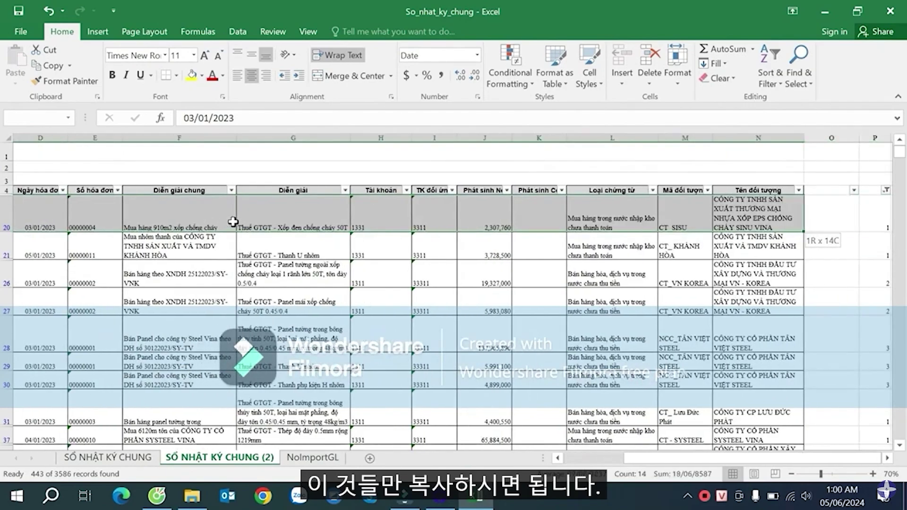
key("ctrl+shift+Down")
key("ctrl+c")
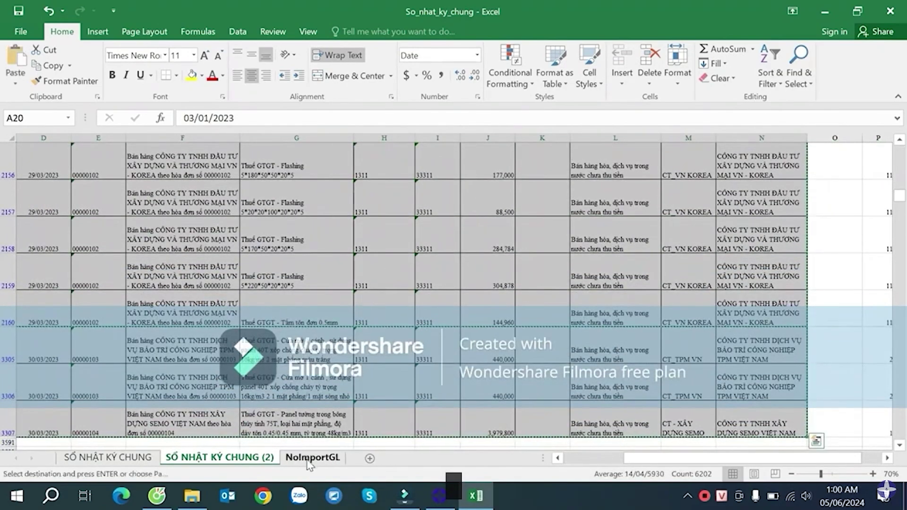
- Paste the copied rows into NoImportGL starting at A3339
left_click(312, 457)
scroll(77, 326, "down", 6)
scroll(61, 275, "up", 3)
left_click(45, 323)
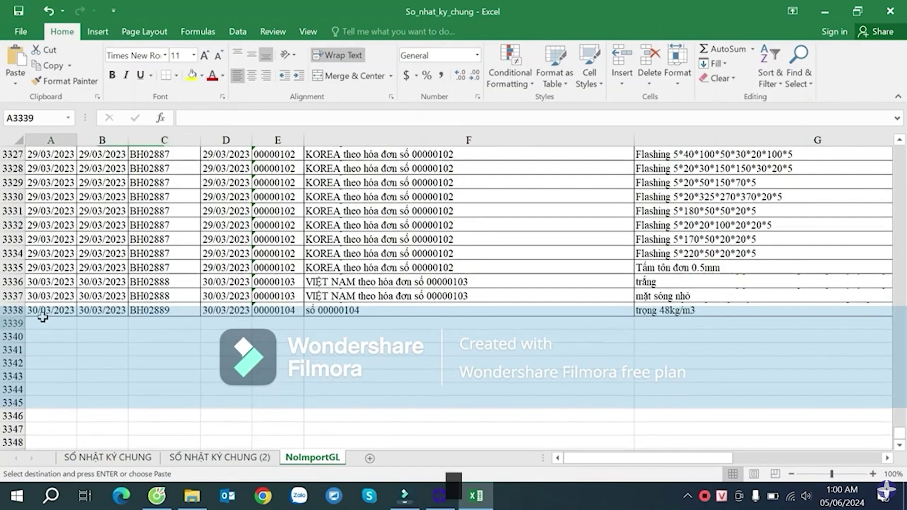
left_click(16, 311)
left_click(50, 321)
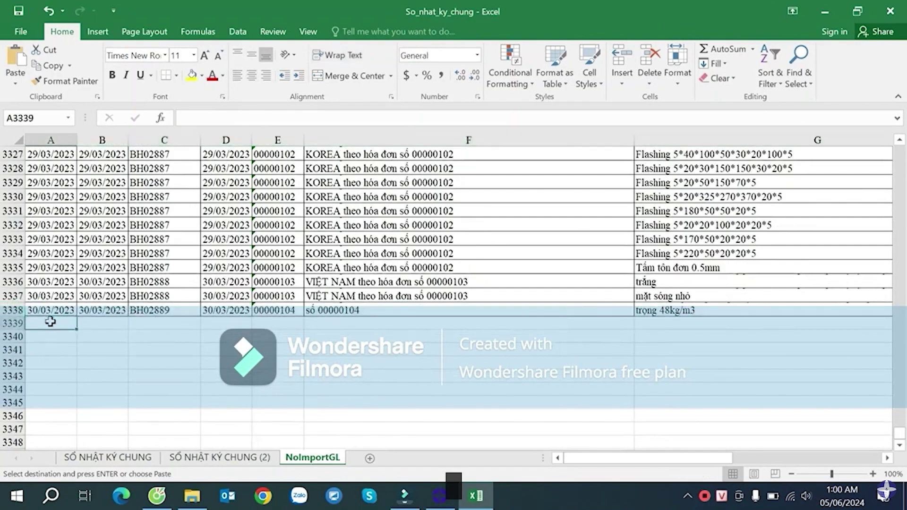
key("ctrl+v")
- Fill row 3338 yellow to mark the boundary above the pasted entries
left_click(12, 310)
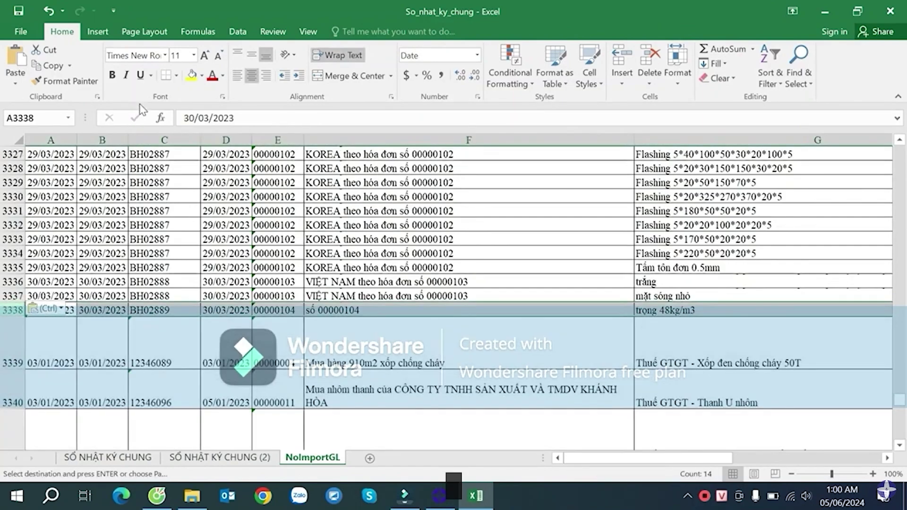
left_click(192, 76)
left_click(317, 310)
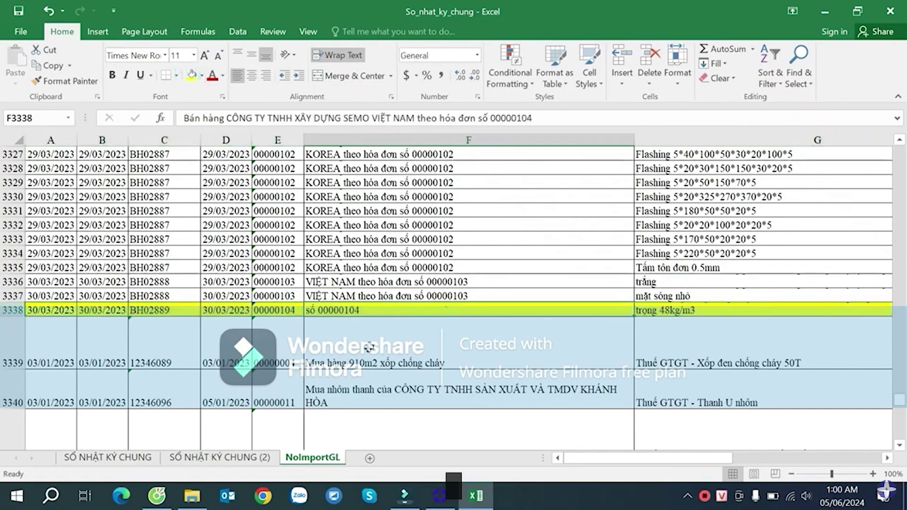
left_click(275, 320)
- Delete the filtered rows 20–3307 from SỐ NHẬT KÝ CHUNG (2)
left_click(220, 457)
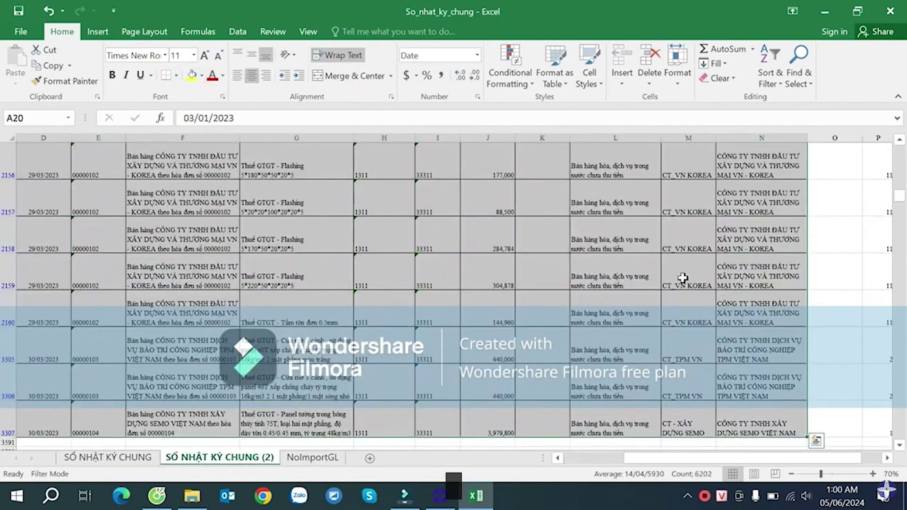
left_click(9, 430)
scroll(49, 313, "up", 7)
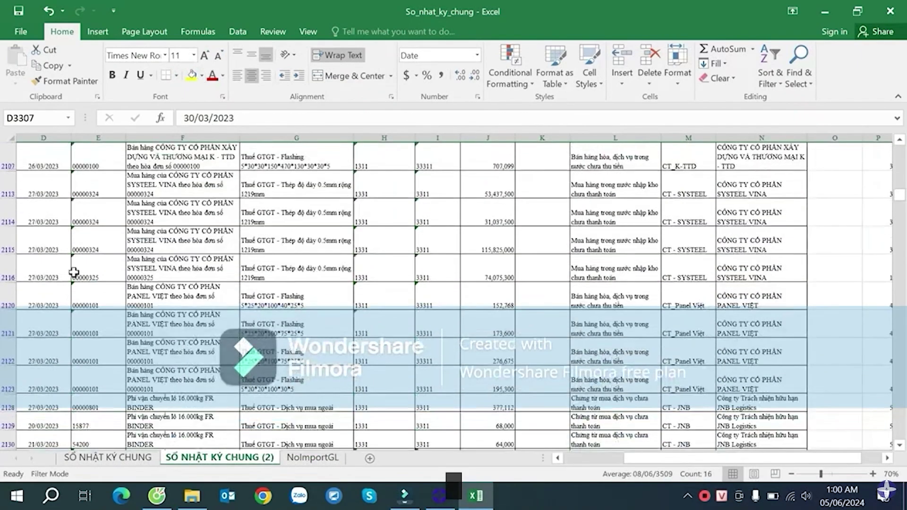
scroll(62, 231, "up", 10)
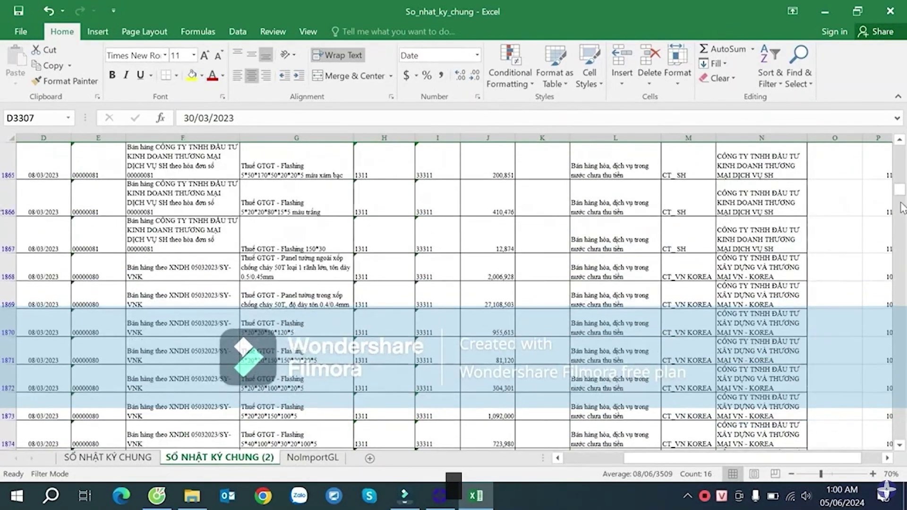
left_click_drag(899, 192, 900, 147)
left_click(7, 218, "shift")
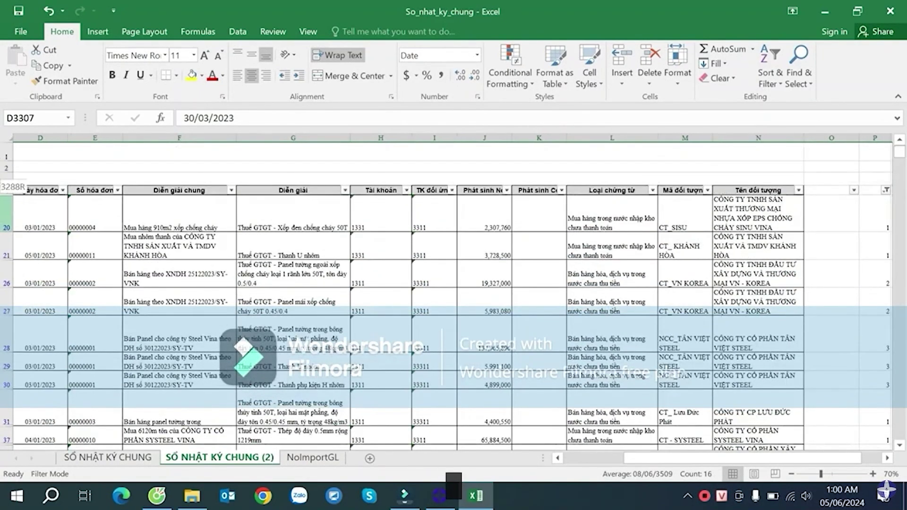
right_click(5, 215)
left_click(67, 329)
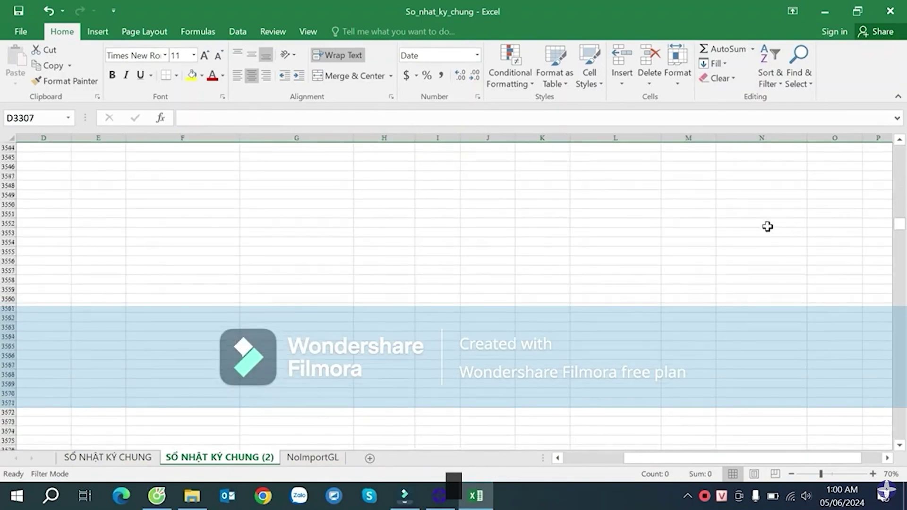
- Clear the column P filter so all remaining entries show
left_click(767, 224)
key("ctrl+Up")
key("Right")
key("Right")
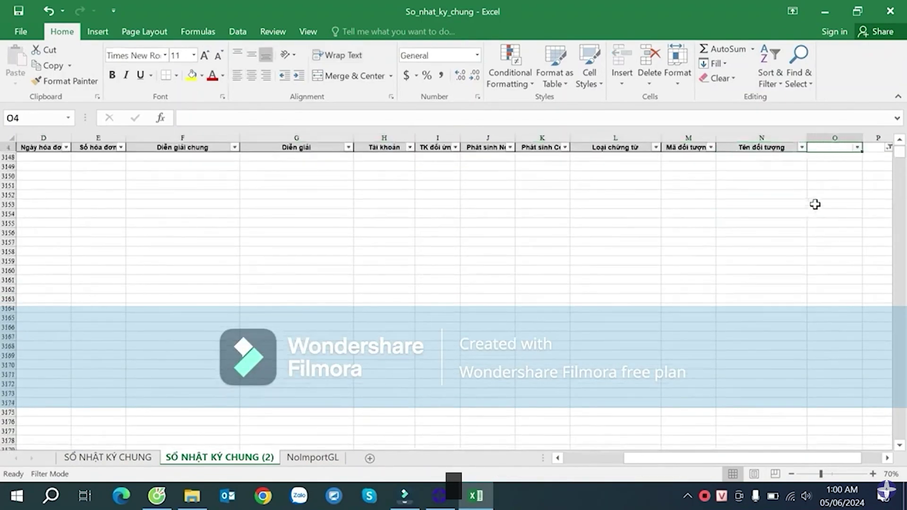
left_click(834, 148)
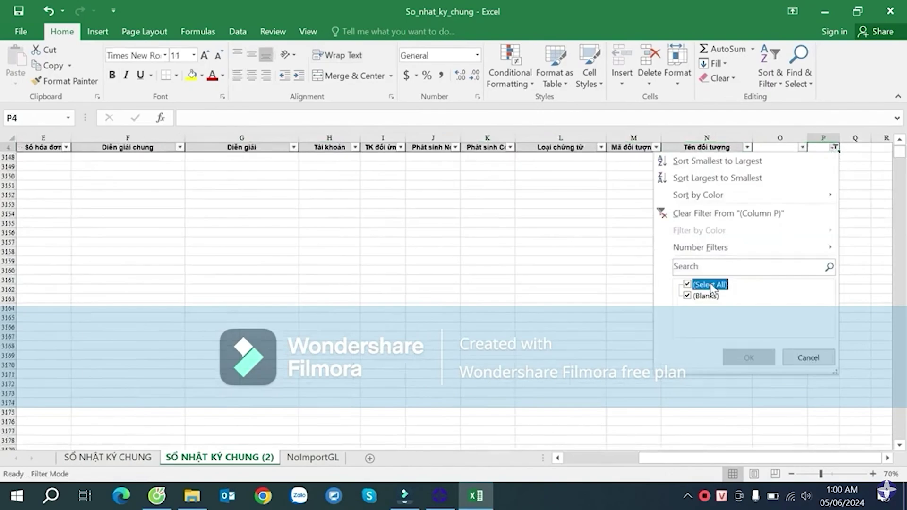
left_click(735, 350)
left_click(543, 249)
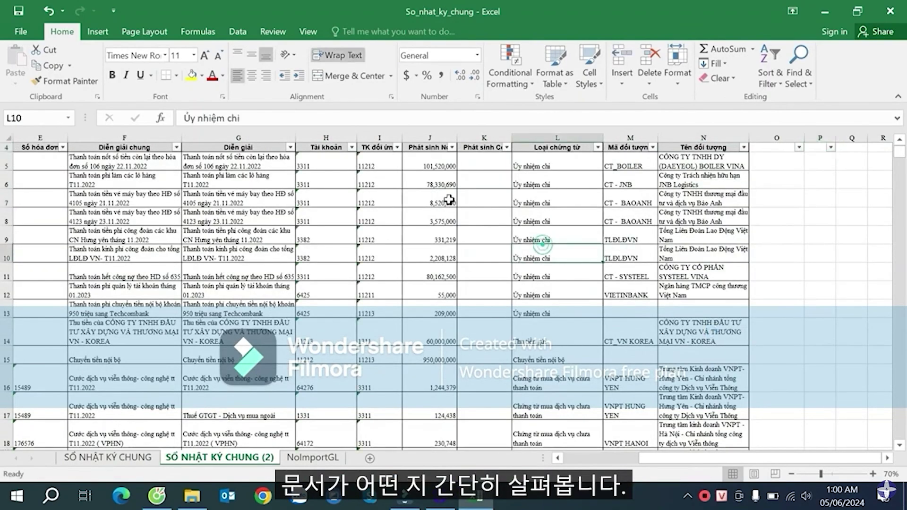
left_click(447, 198)
scroll(409, 254, "down", 4)
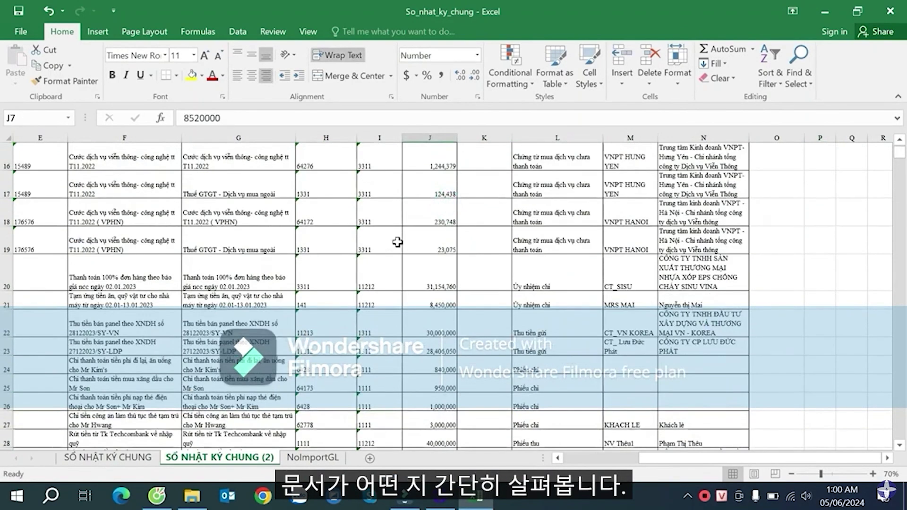
left_click(380, 295)
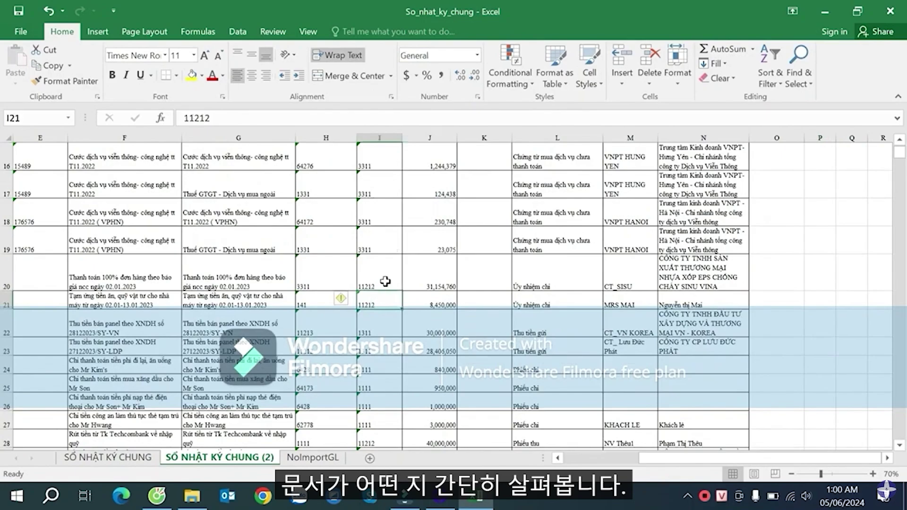
scroll(388, 282, "down", 16)
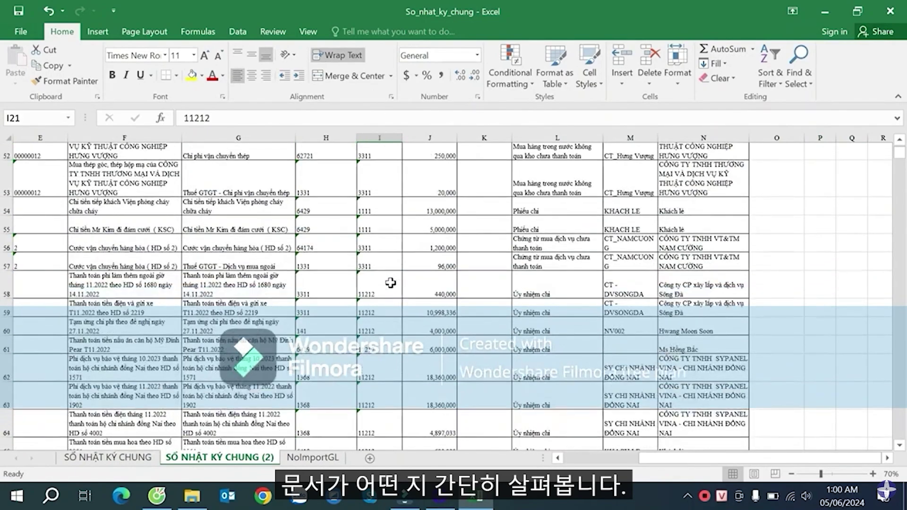
scroll(391, 282, "down", 20)
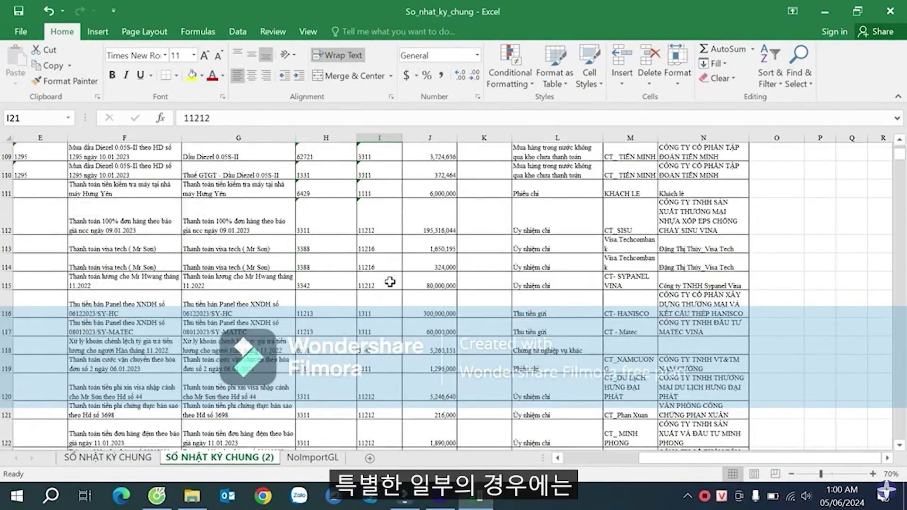
scroll(390, 282, "down", 5)
scroll(389, 282, "up", 3)
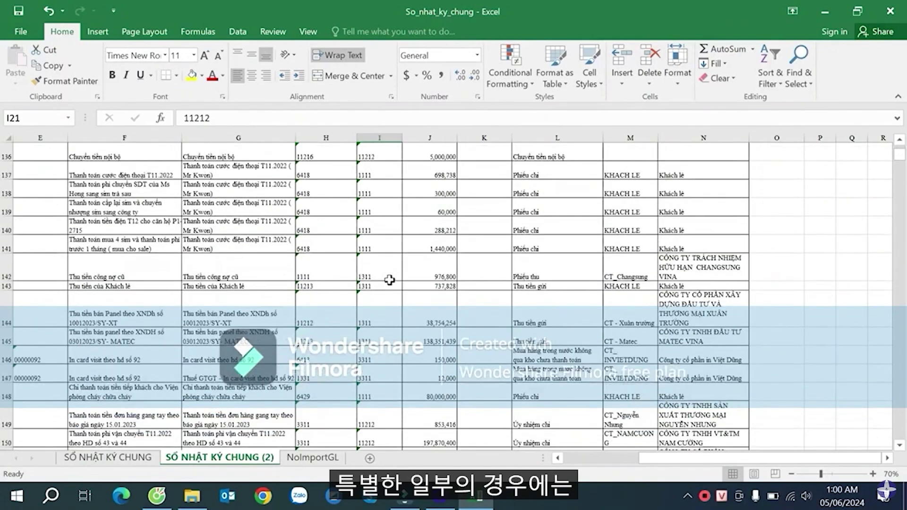
scroll(389, 279, "up", 3)
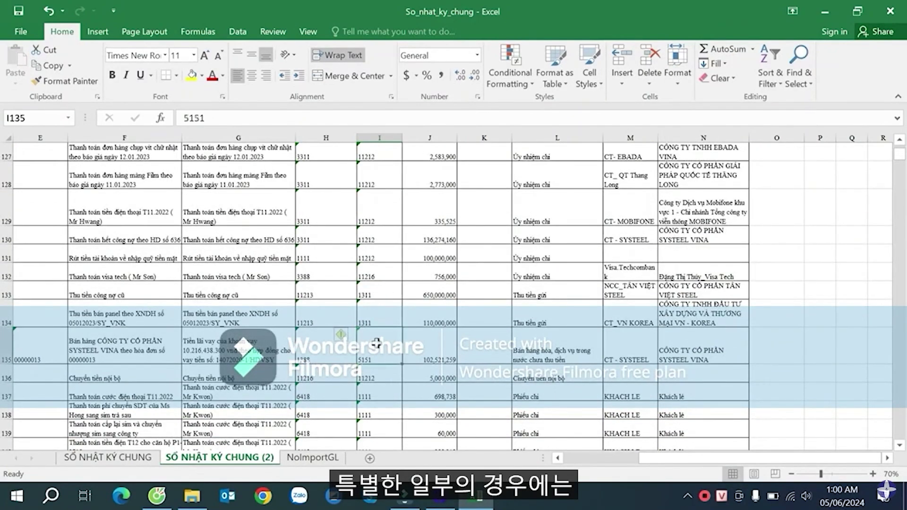
scroll(386, 289, "down", 16)
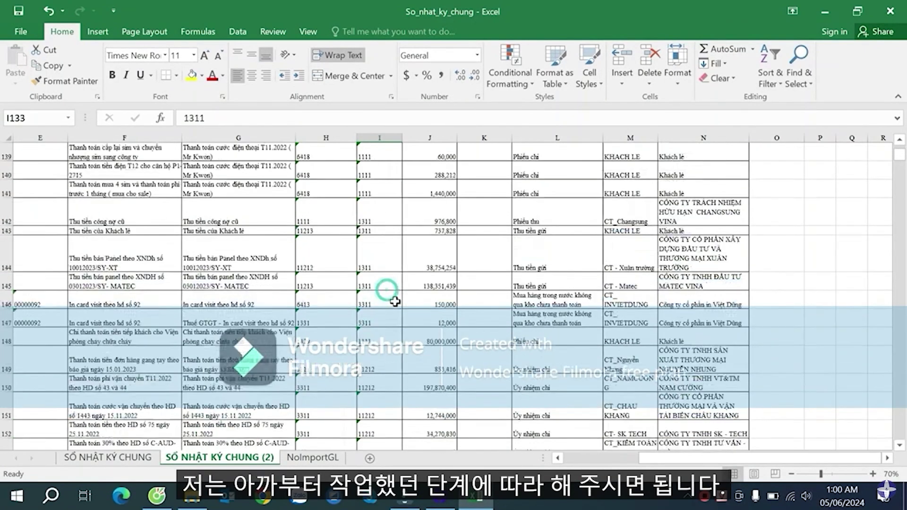
scroll(395, 308, "down", 20)
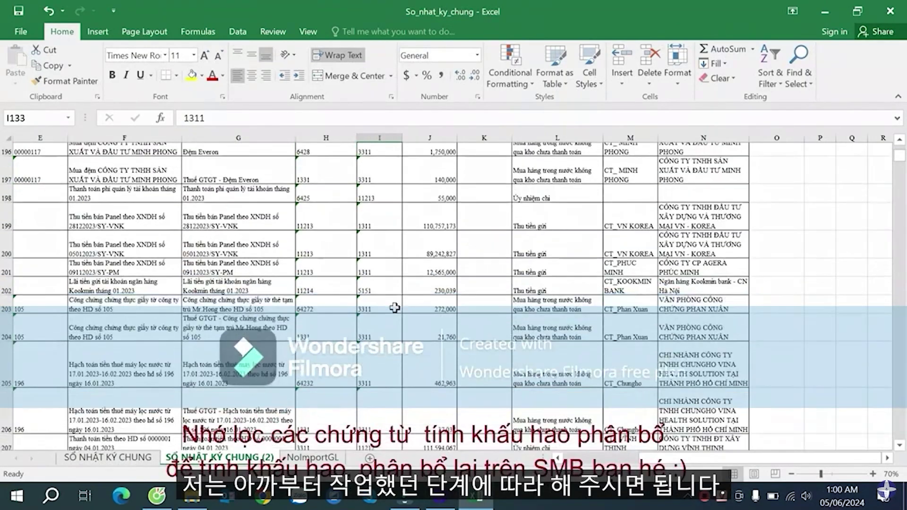
scroll(393, 308, "down", 11)
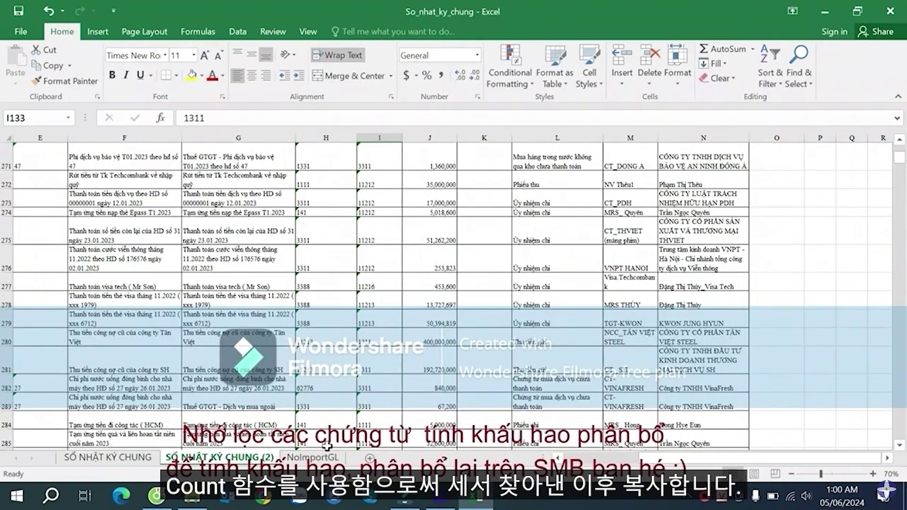
scroll(359, 399, "down", 9)
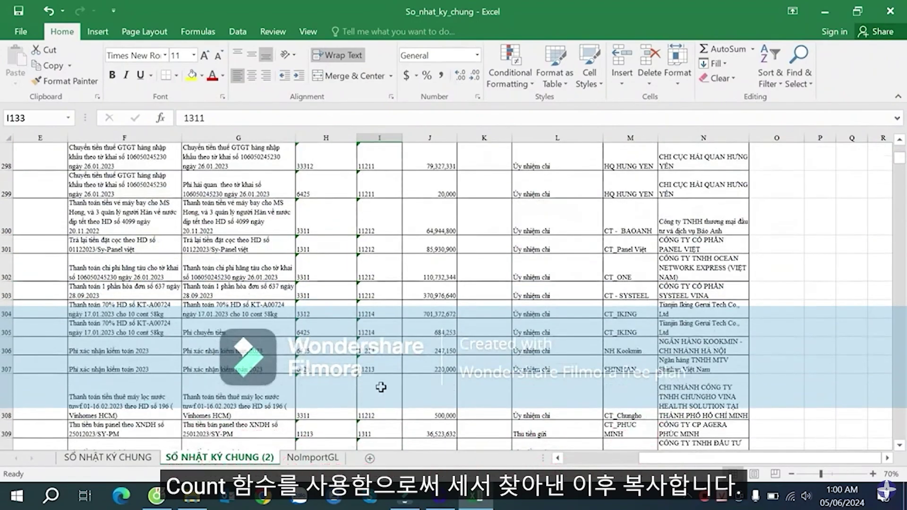
scroll(380, 386, "down", 10)
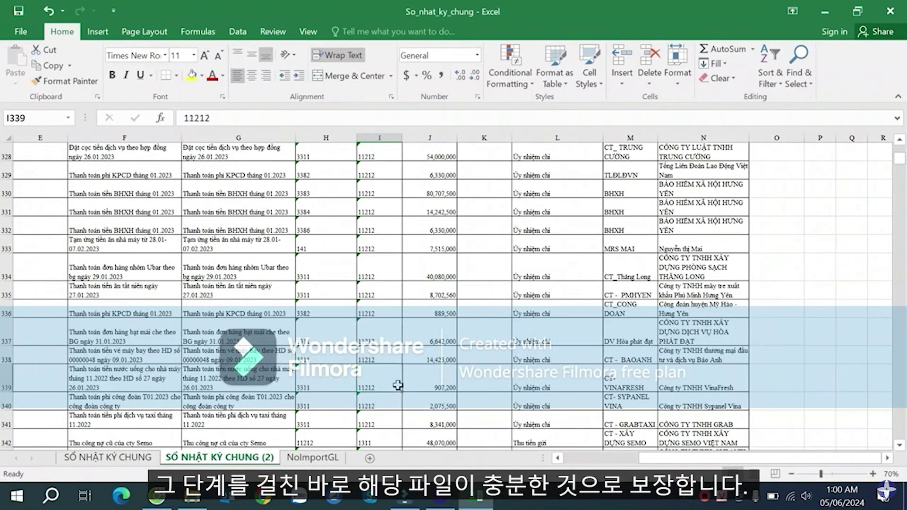
scroll(397, 385, "down", 13)
left_click(394, 385)
scroll(391, 386, "down", 9)
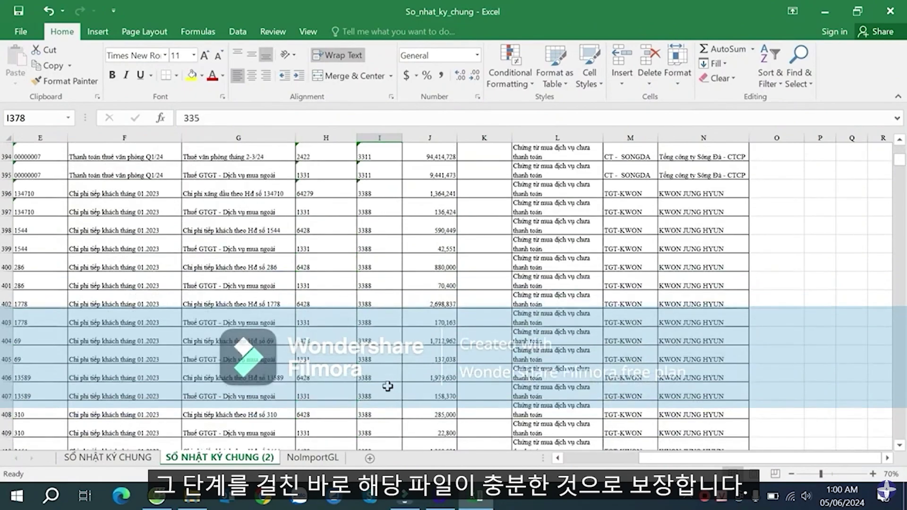
scroll(390, 381, "down", 1)
left_click(395, 345)
scroll(380, 340, "up", 10)
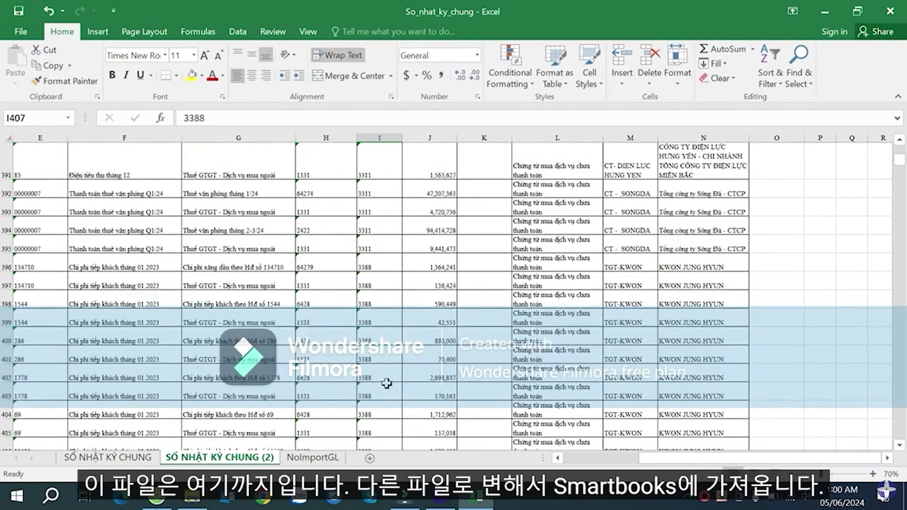
left_click(373, 288)
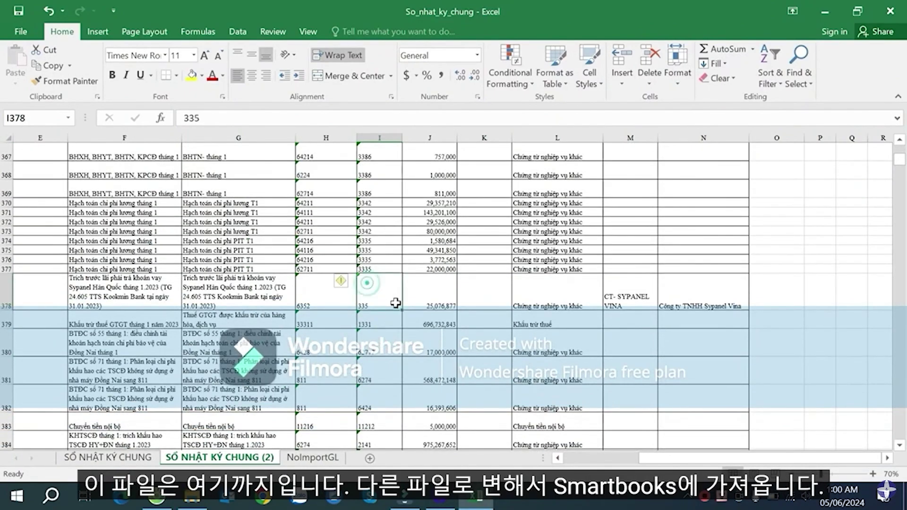
key("ctrl+Up")
key("Down")
key("Home")
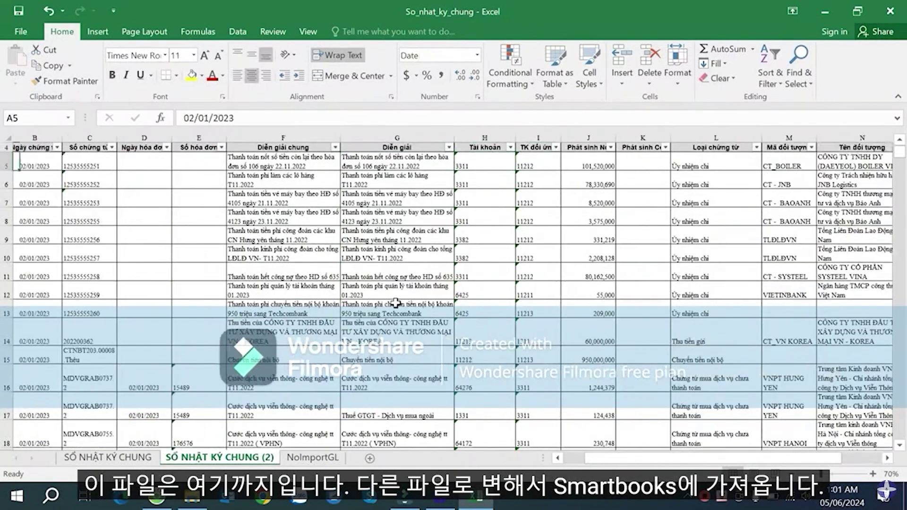
key("Up")
key("Right")
scroll(395, 303, "up", 1)
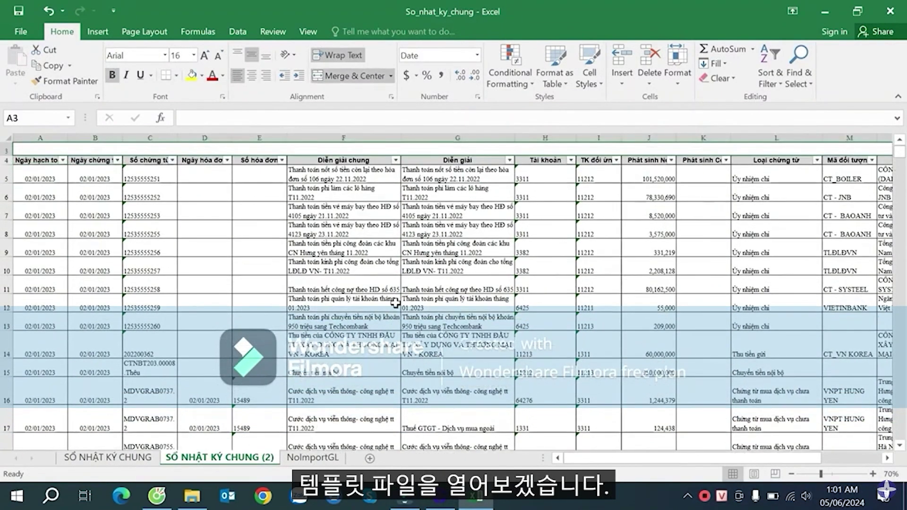
key("Left")
- Reveal the Windows desktop and open the Template of GL file in Excel
left_click(905, 497)
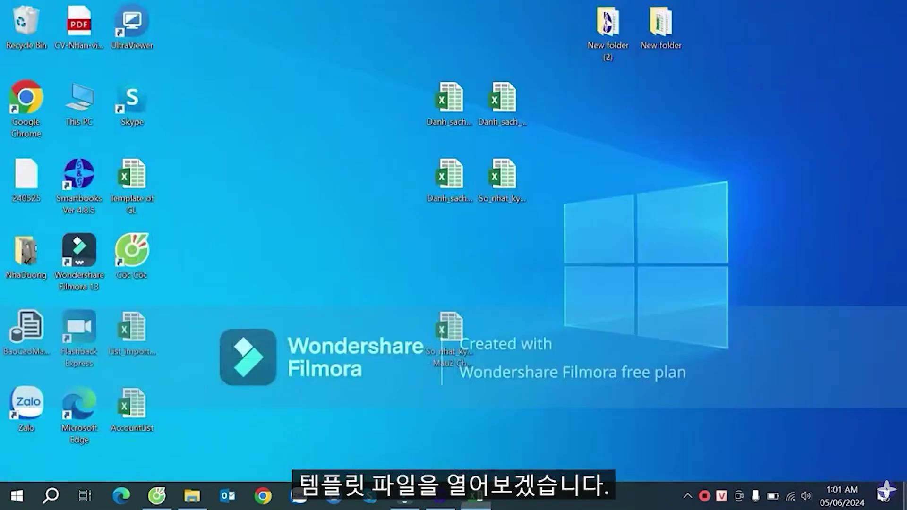
left_click(147, 333)
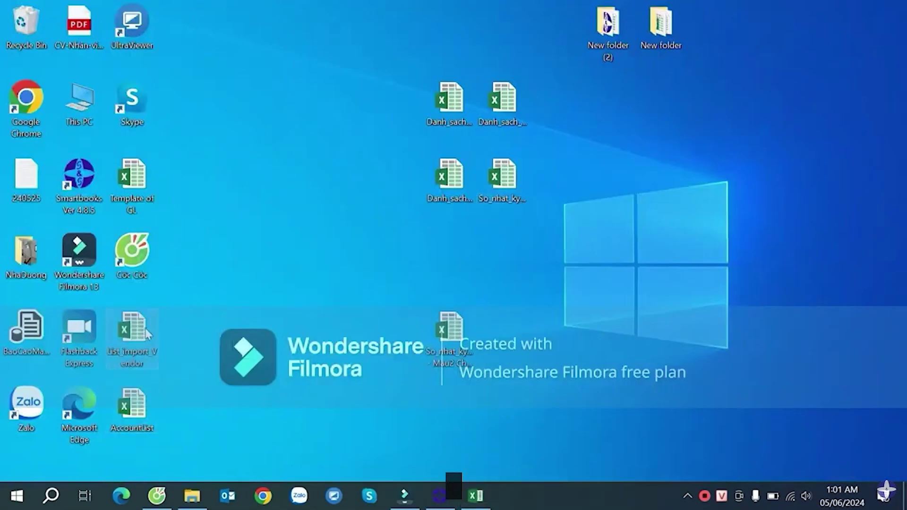
left_click(448, 102)
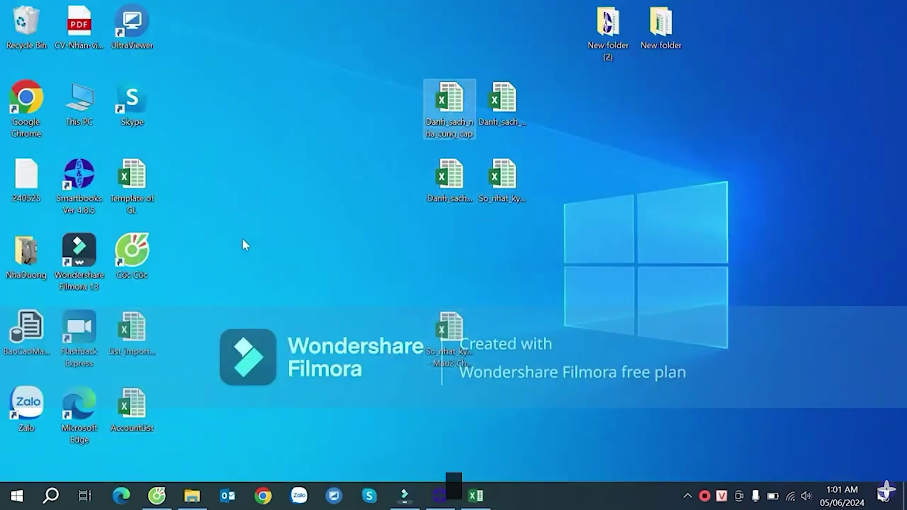
double_click(132, 179)
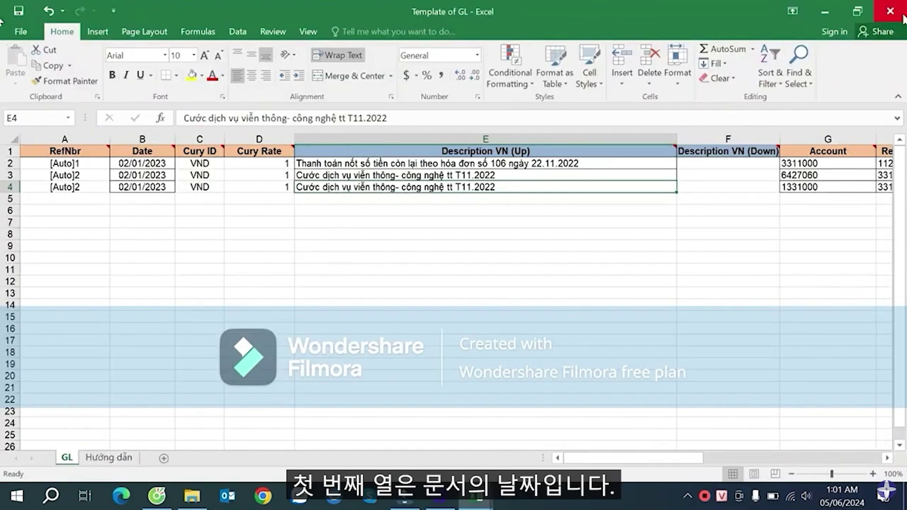
- Widen the journal's column B and copy its dates from B5 down to the last entry
left_click(267, 211)
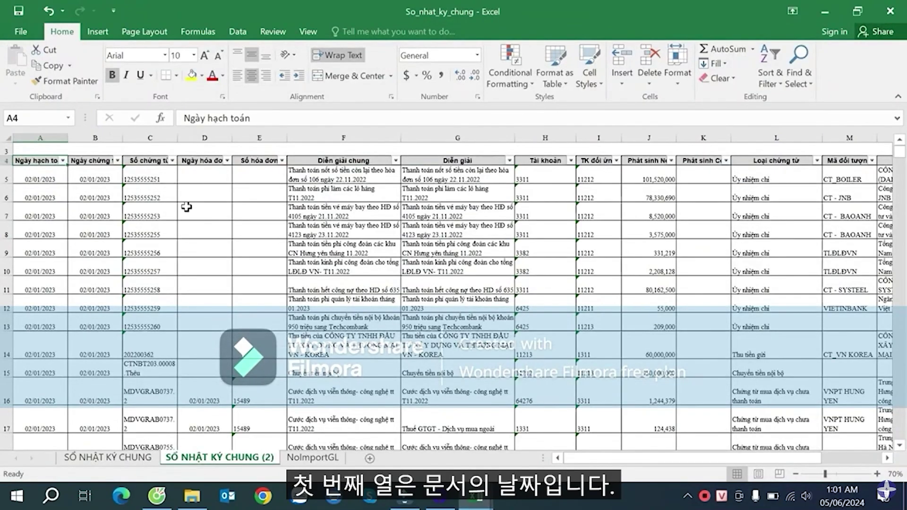
left_click(98, 171)
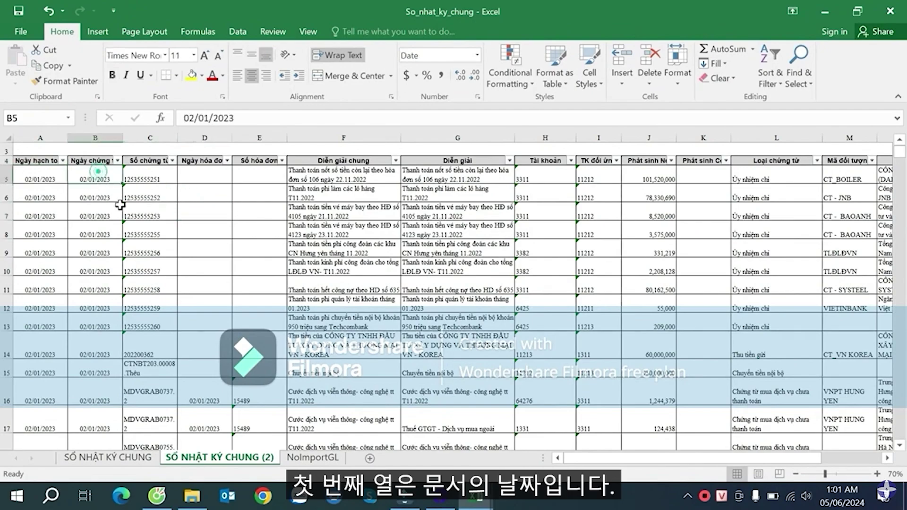
scroll(120, 204, "up", 1)
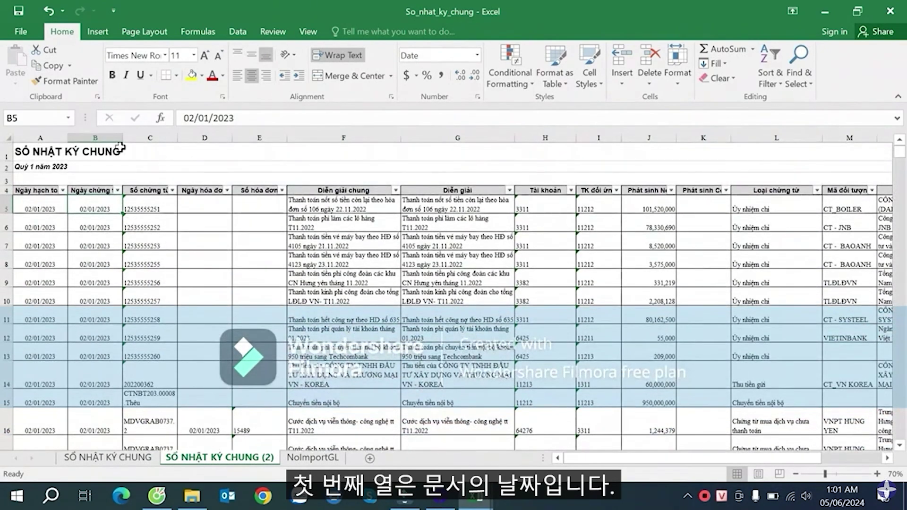
left_click_drag(122, 138, 134, 137)
left_click(107, 181)
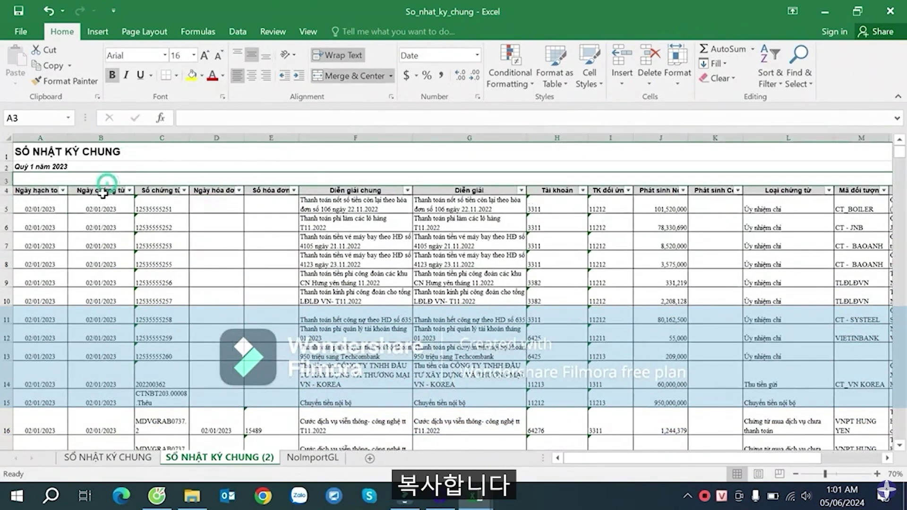
left_click(102, 207)
key("ctrl+shift+Down")
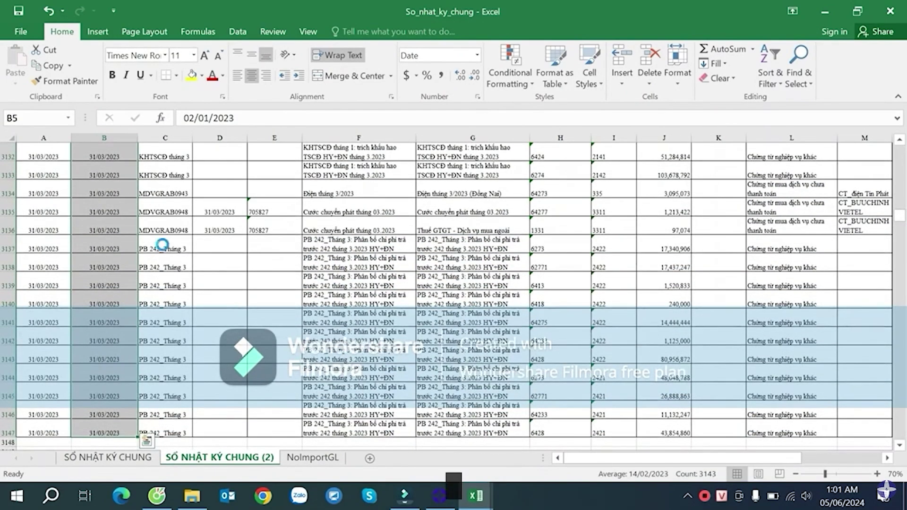
key("ctrl+c")
- Check the Template of GL's first Date cell and counter-account code
key("alt+Tab")
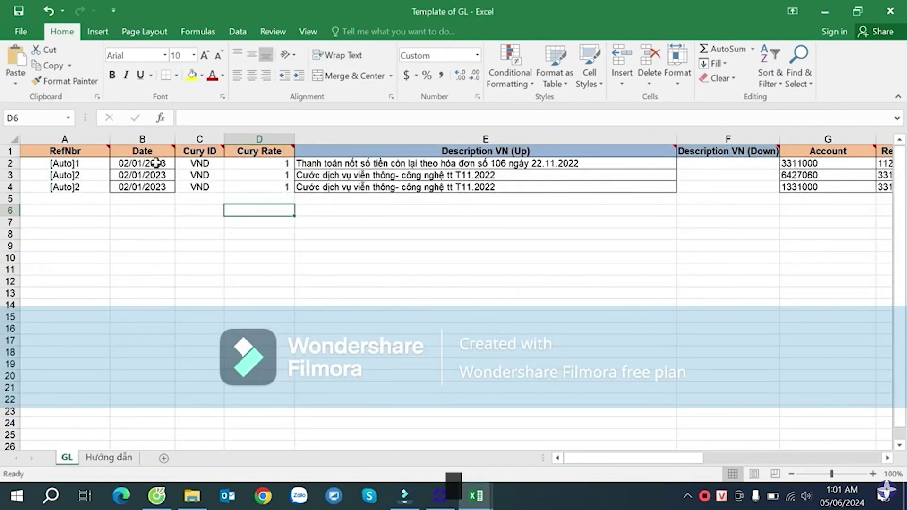
left_click(156, 163)
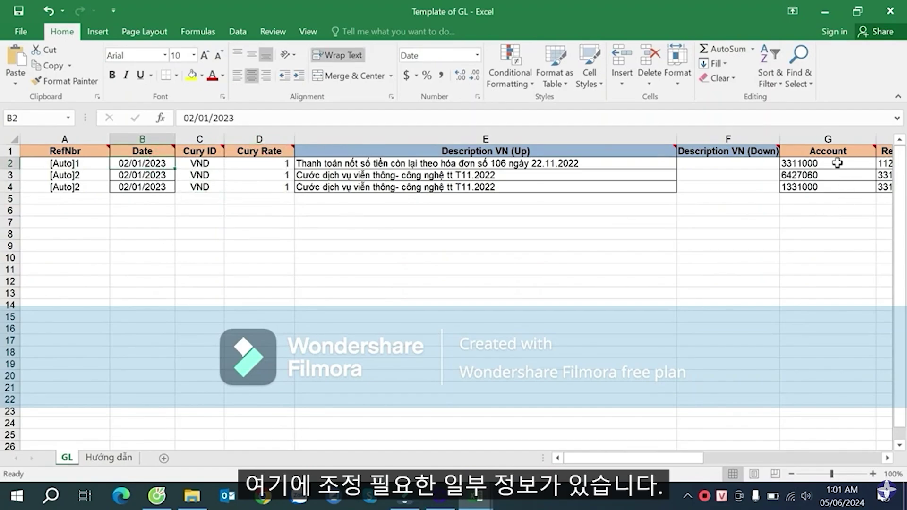
left_click_drag(670, 457, 710, 454)
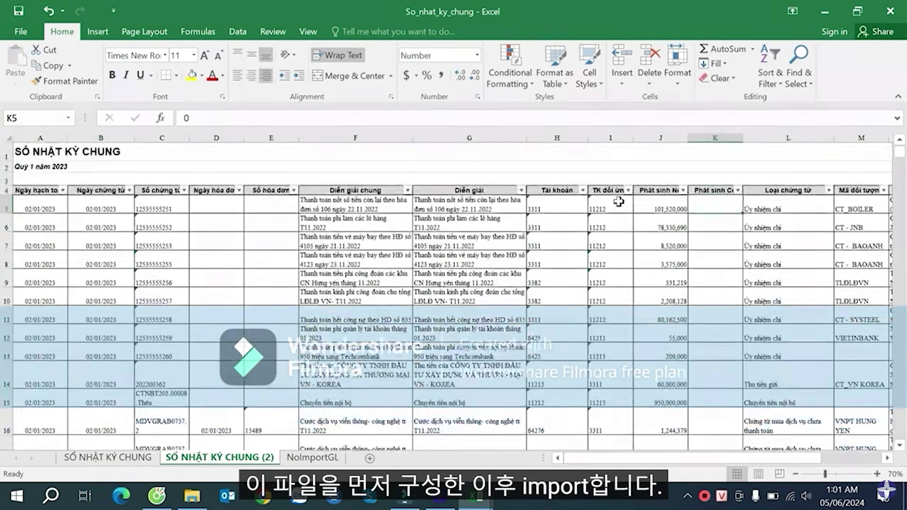
left_click(619, 201)
mouse_move(475, 494)
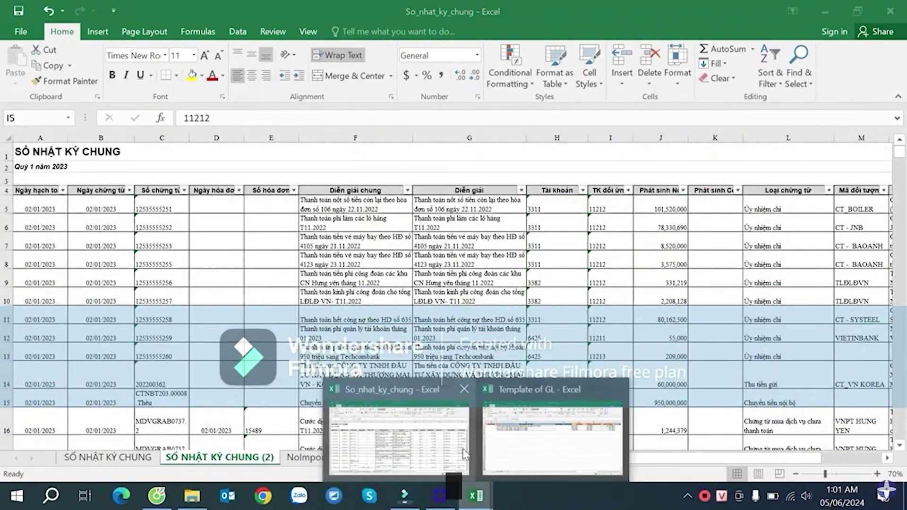
left_click(530, 406)
left_click(622, 199)
- Select the journal's account and counter-account codes in rows 5–9, then minimise Excel to the desktop
left_click(896, 6)
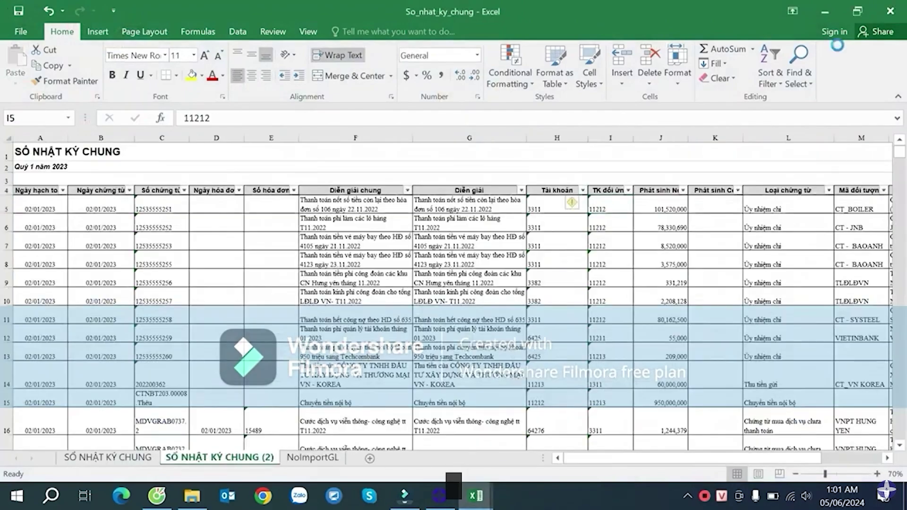
left_click(645, 295)
left_click_drag(559, 210, 607, 284)
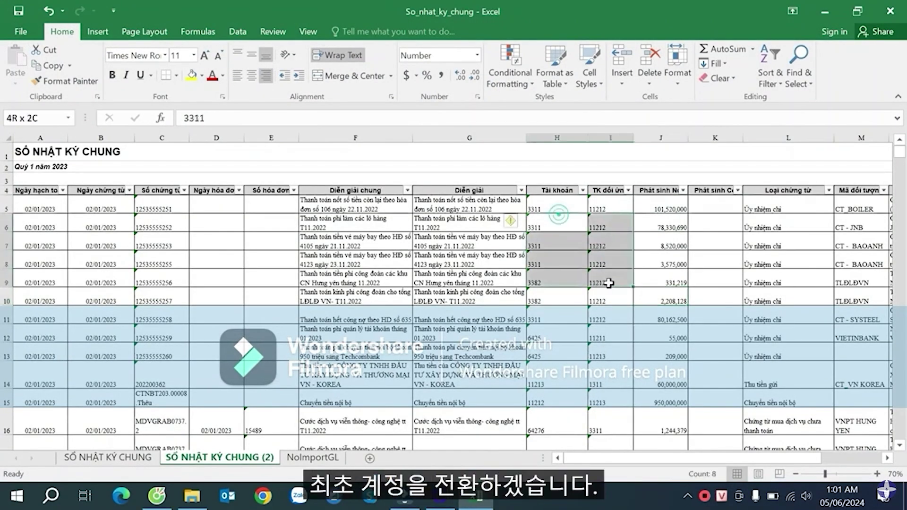
left_click_drag(562, 202, 623, 282)
left_click(610, 338)
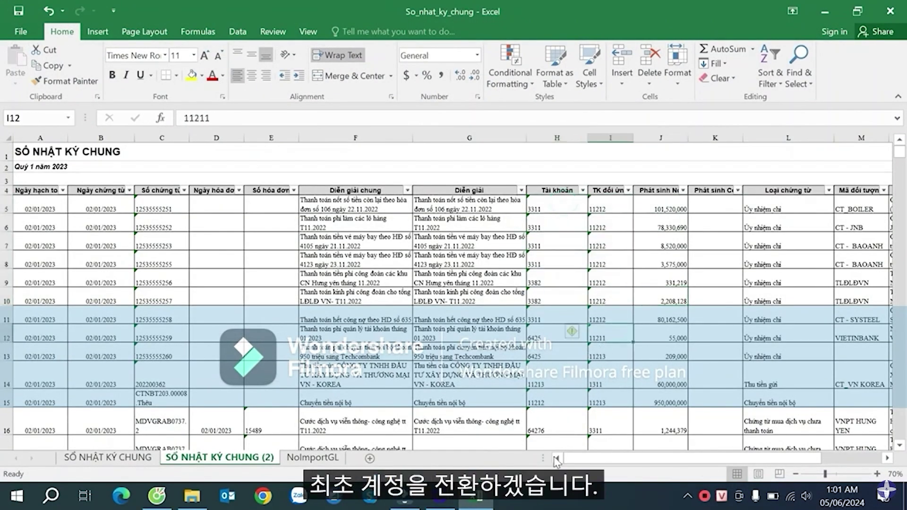
left_click(478, 502)
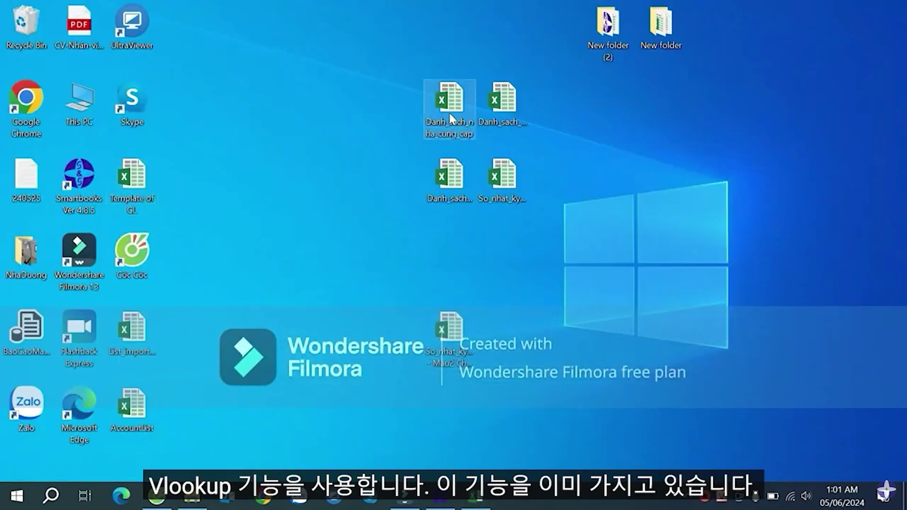
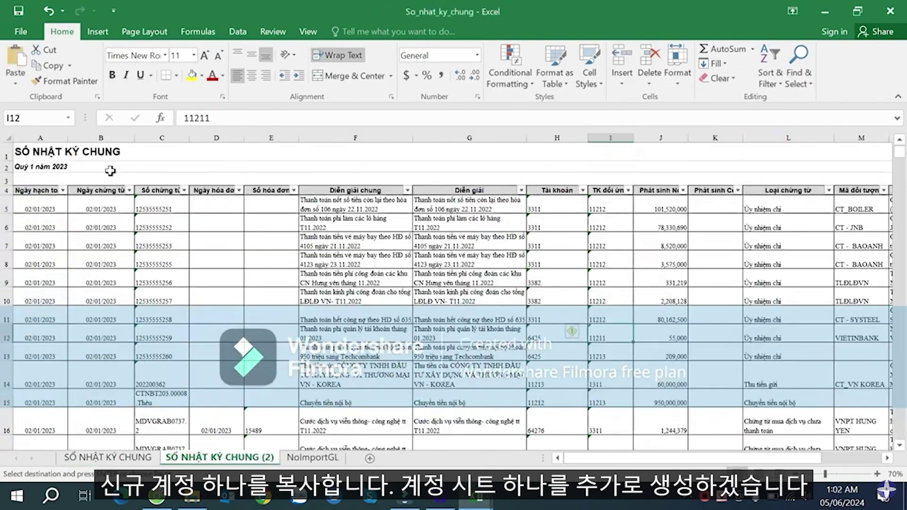
- Add a temporary blank sheet named TK to the journal workbook
left_click(365, 273)
left_click(569, 227)
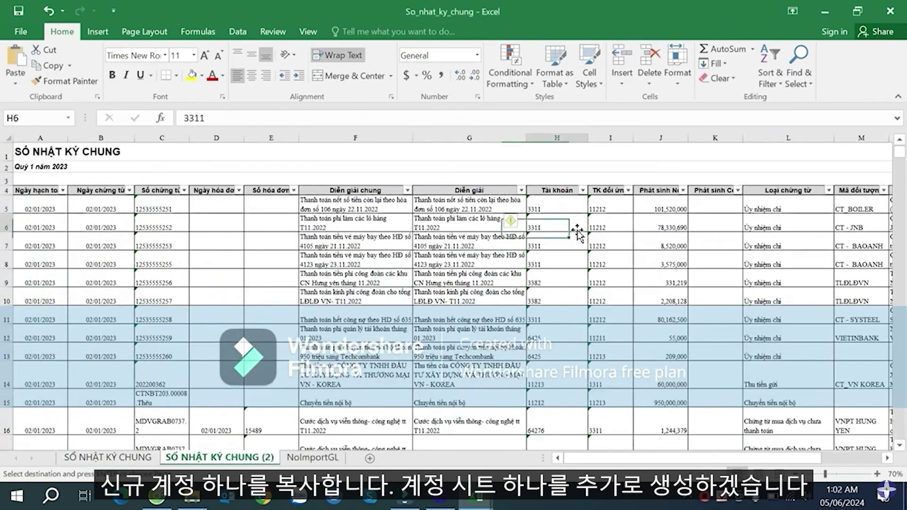
left_click(349, 458)
left_click(369, 458)
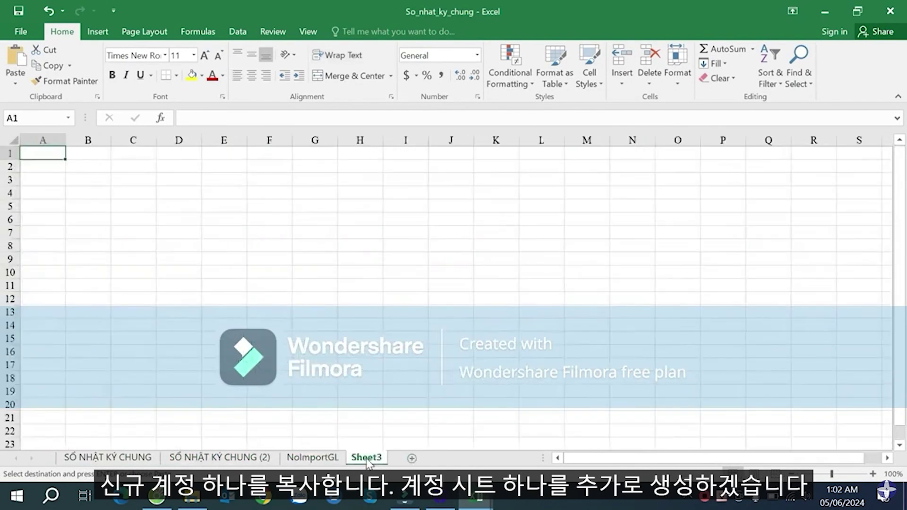
right_click(366, 457)
left_click(415, 326)
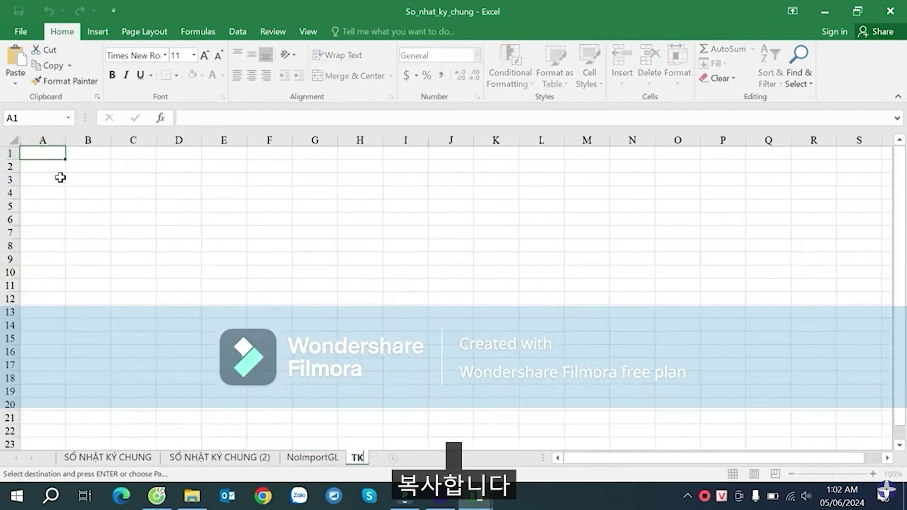
left_click(43, 165)
- Copy the account list sheet to the end of So_nhat_ky_chung.xlsx
left_click(475, 496)
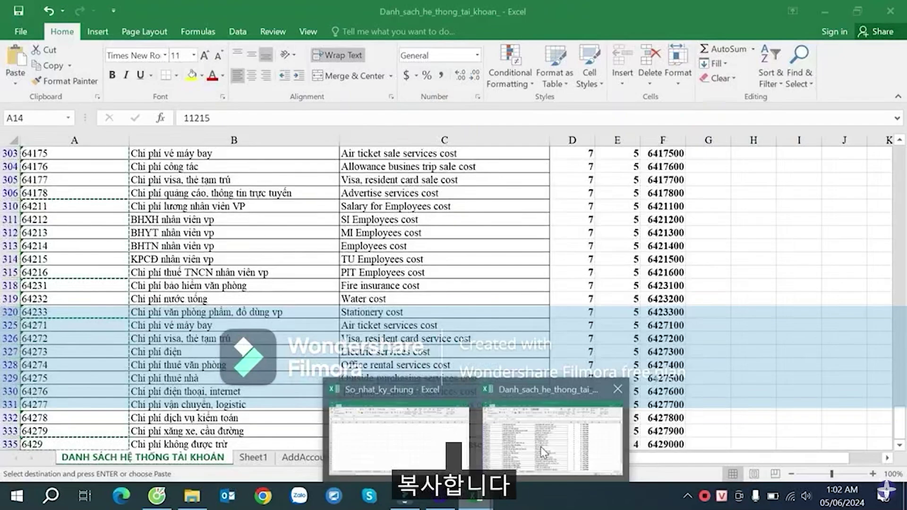
left_click(553, 439)
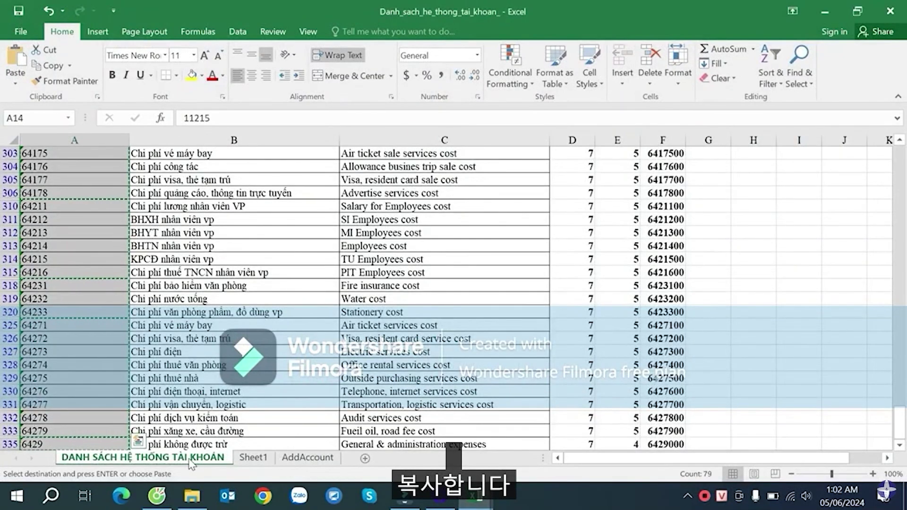
right_click(191, 461)
left_click(231, 344)
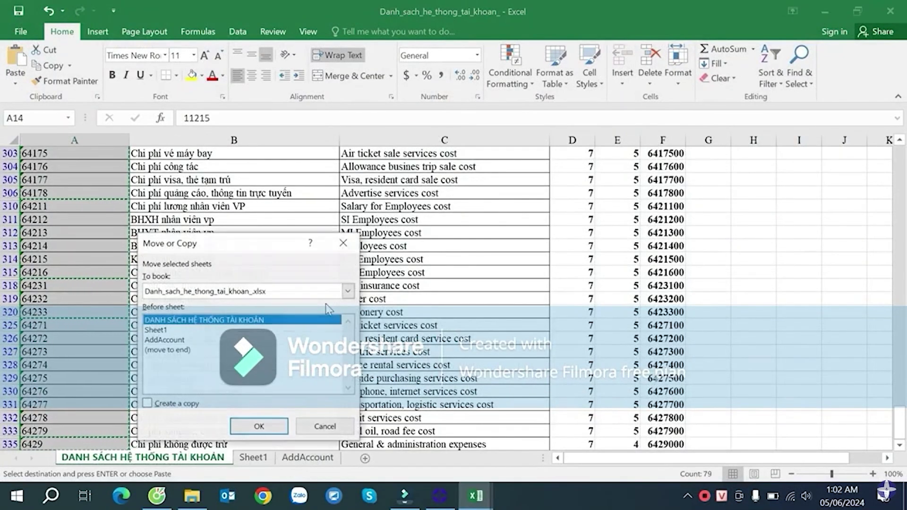
left_click(339, 295)
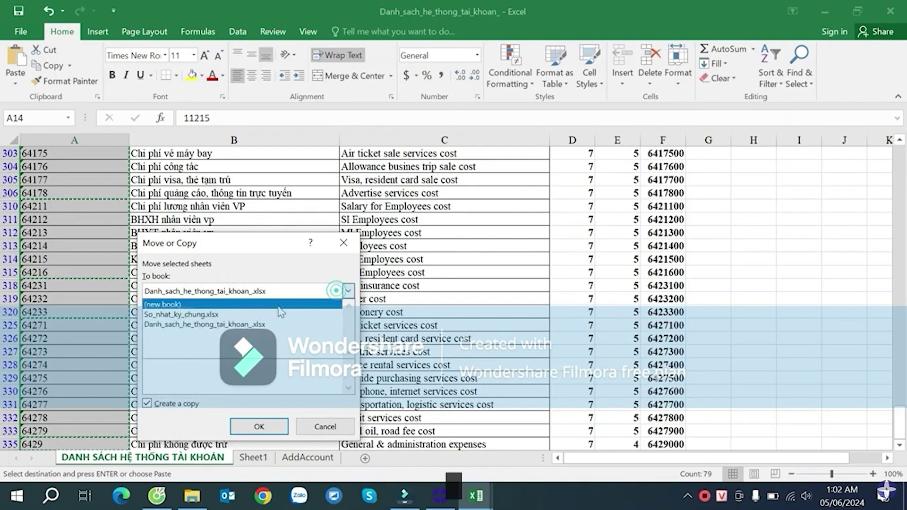
left_click(184, 312)
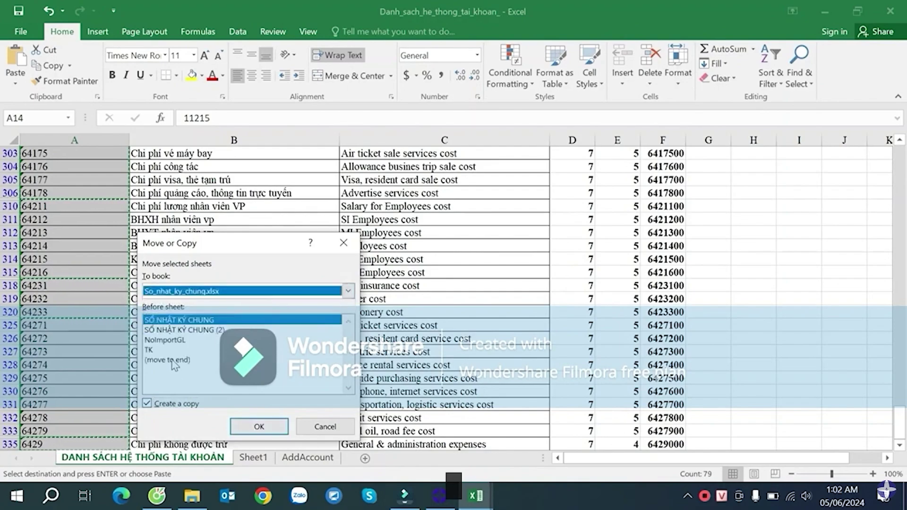
left_click(173, 361)
left_click(259, 426)
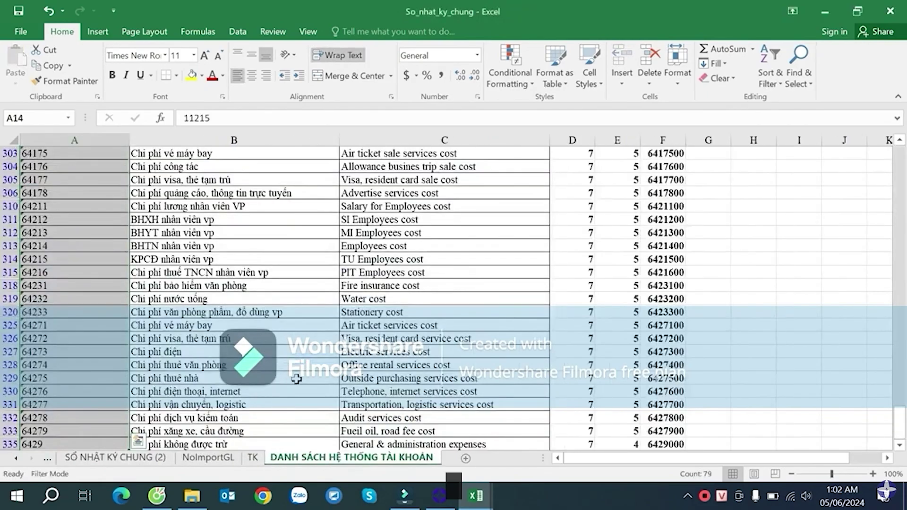
- Delete the empty TK sheet and check a formula in the copied account list
left_click(255, 457)
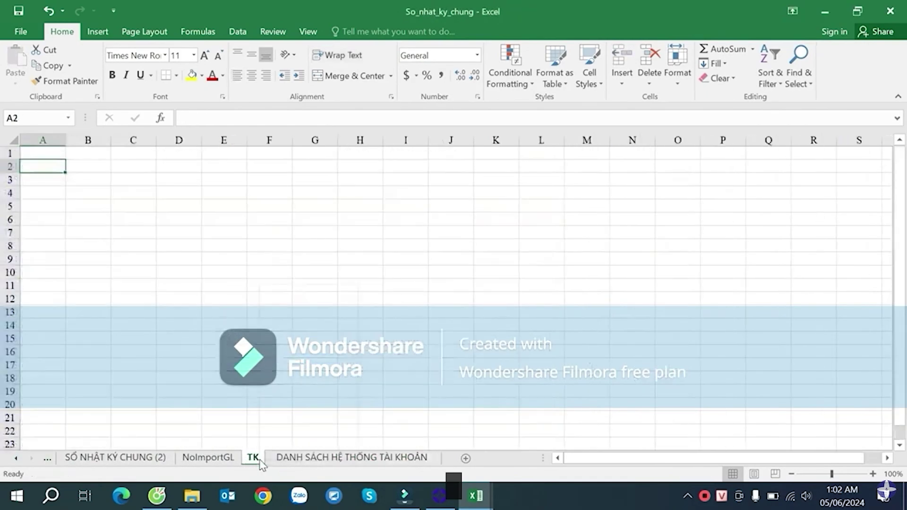
right_click(255, 457)
left_click(293, 312)
left_click(230, 286)
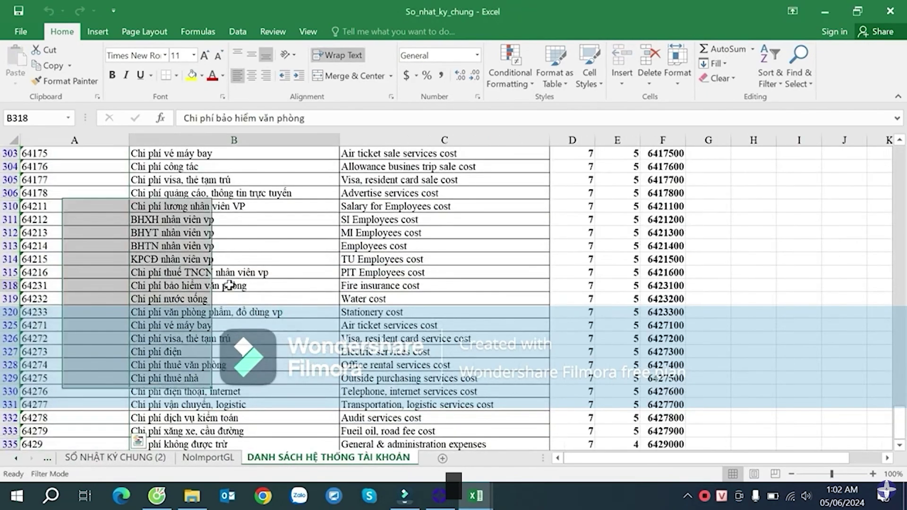
left_click(617, 294)
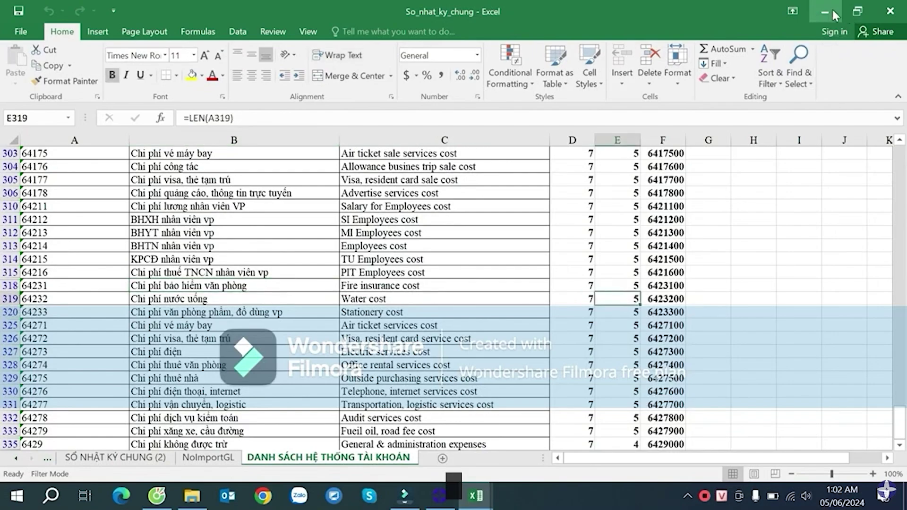
left_click(832, 11)
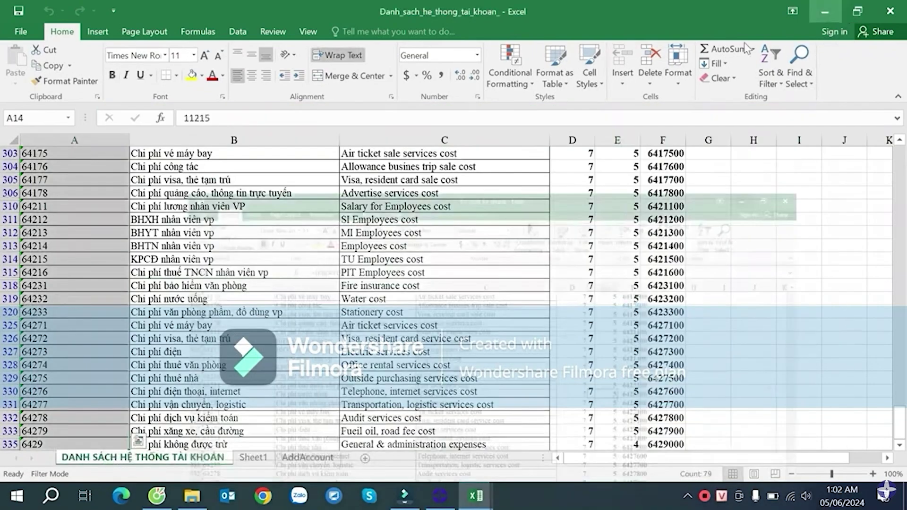
left_click(508, 203)
- Close the account list file and copy the supplier sheet to the end of So_nhat_ky_chung.xlsx
left_click(663, 219)
left_click(890, 10)
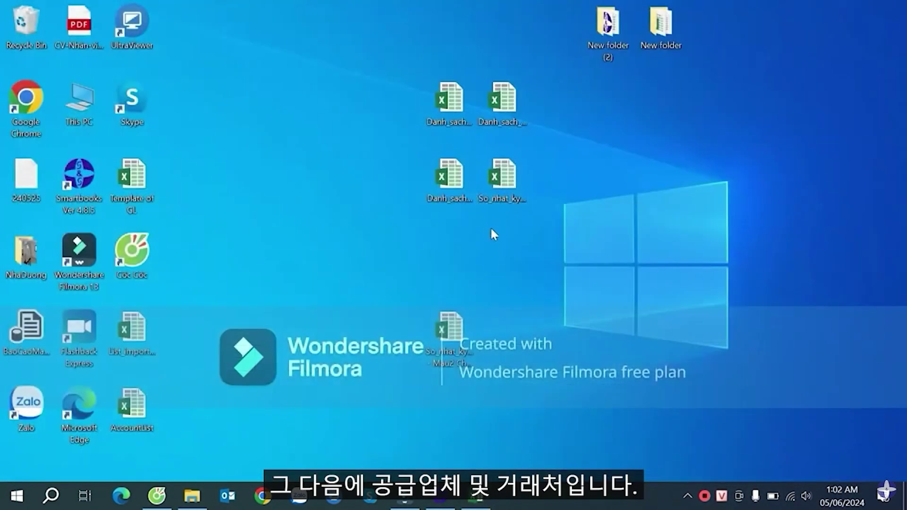
double_click(441, 120)
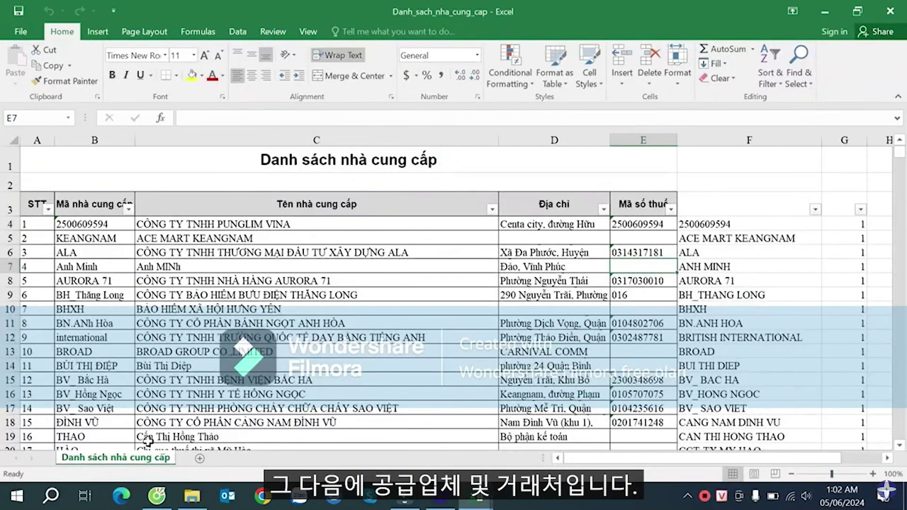
right_click(134, 460)
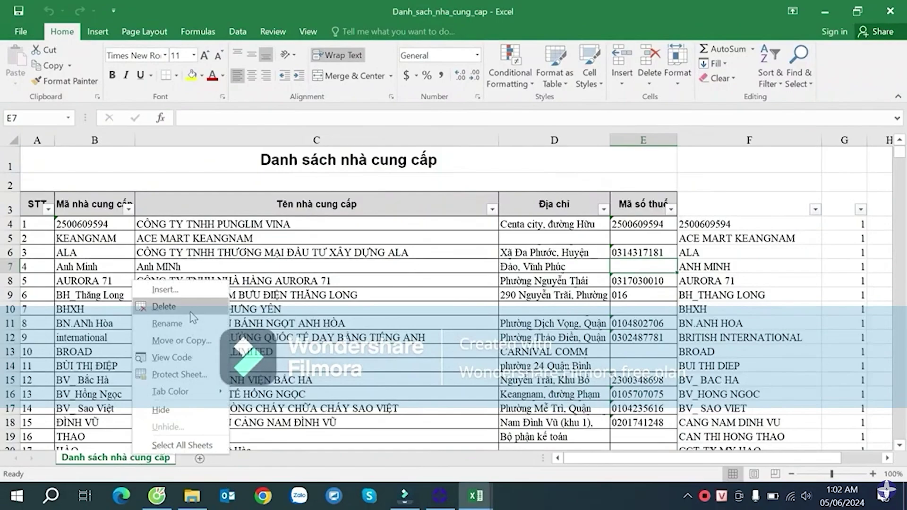
left_click(196, 342)
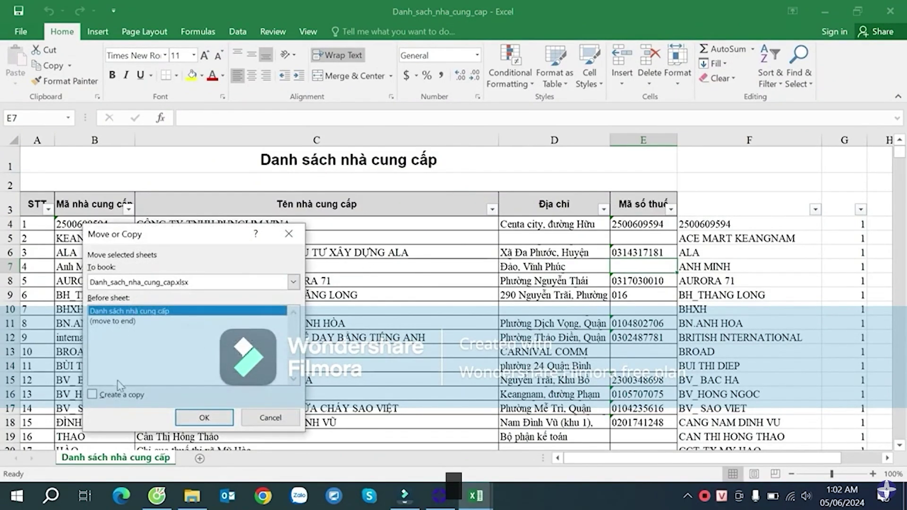
left_click(152, 284)
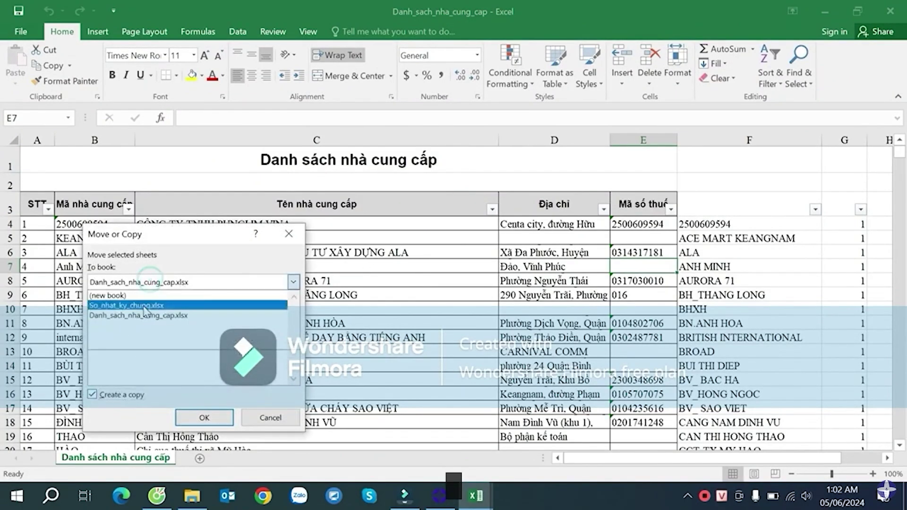
left_click(127, 305)
left_click(137, 350)
left_click(201, 418)
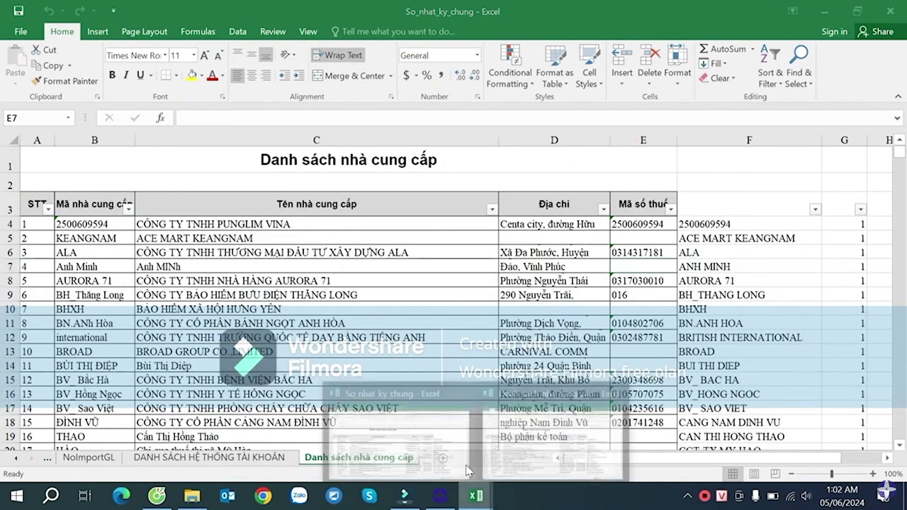
- Close the supplier workbook and open the customer list workbook from the desktop
left_click(536, 434)
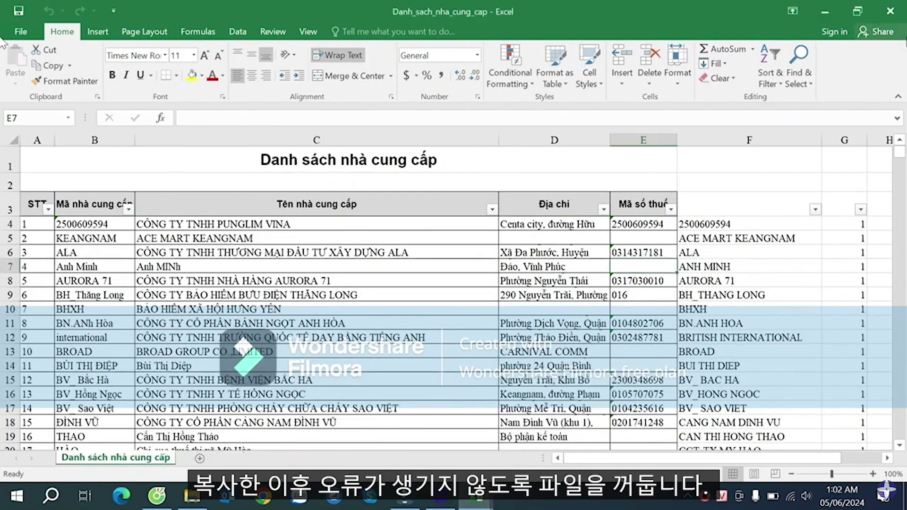
left_click(892, 11)
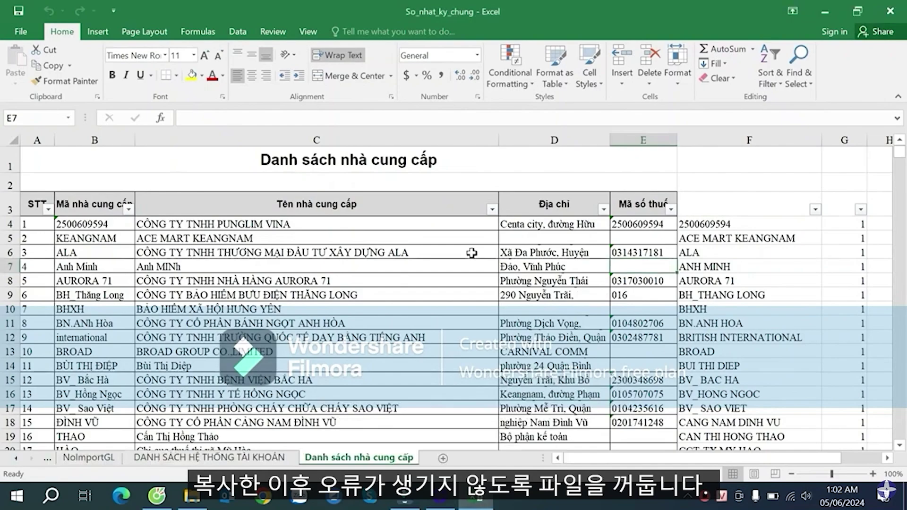
left_click(820, 16)
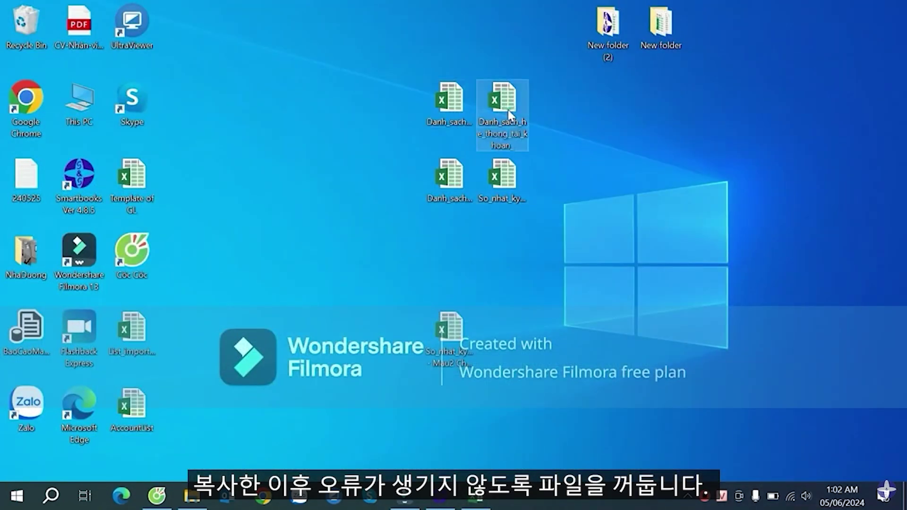
double_click(456, 182)
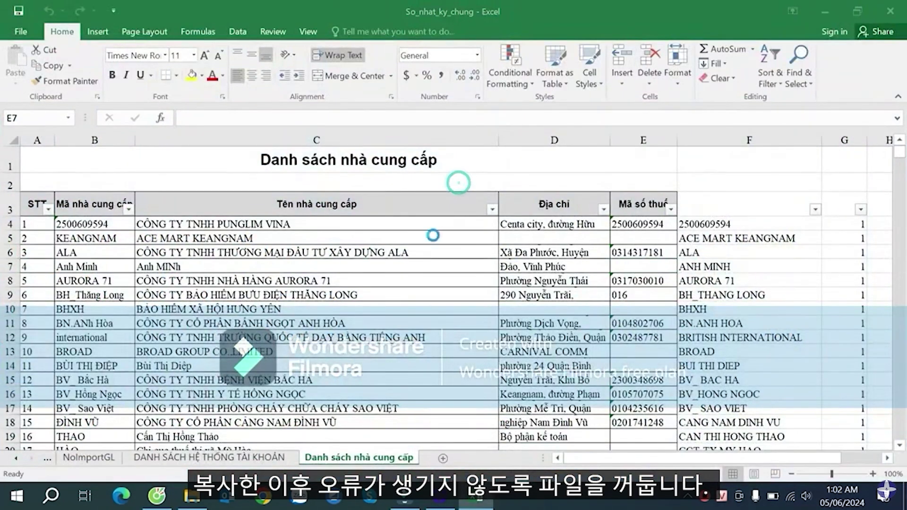
- Copy the customer sheet to the end of So_nhat_ky_chung.xlsx
right_click(125, 460)
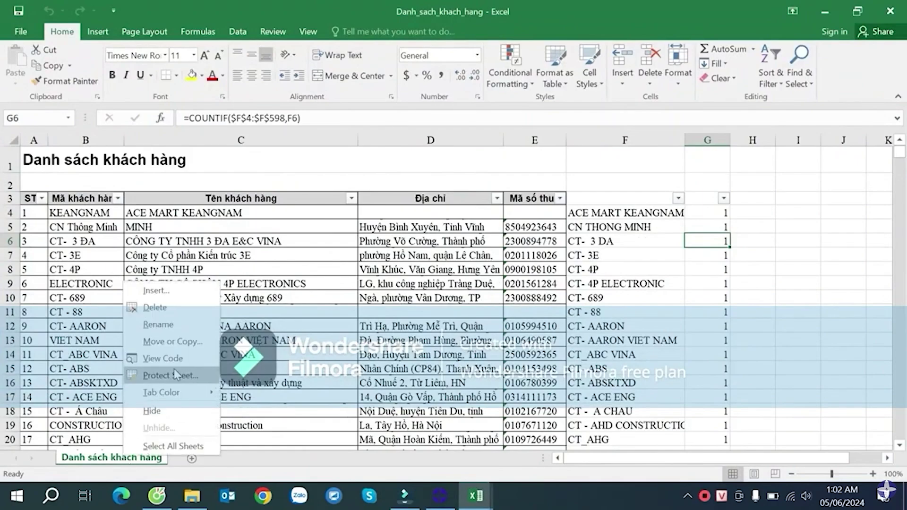
left_click(196, 342)
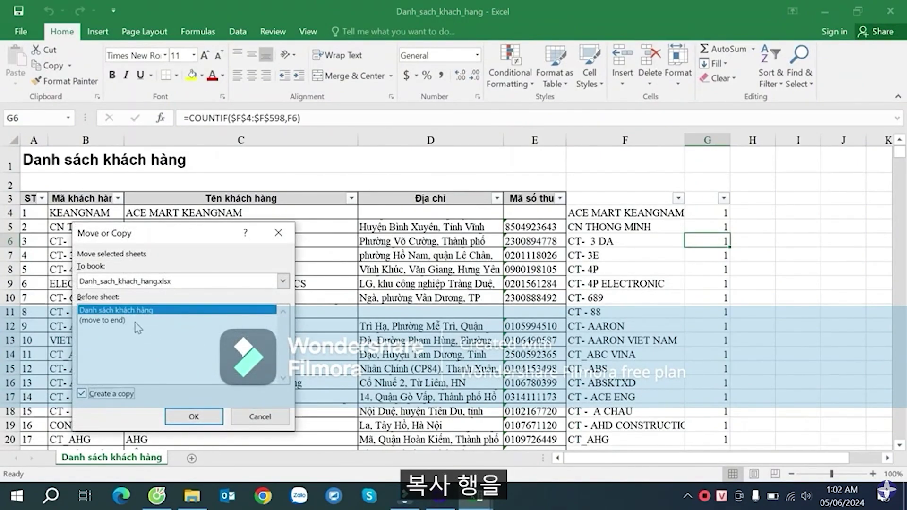
left_click(137, 284)
left_click(137, 307)
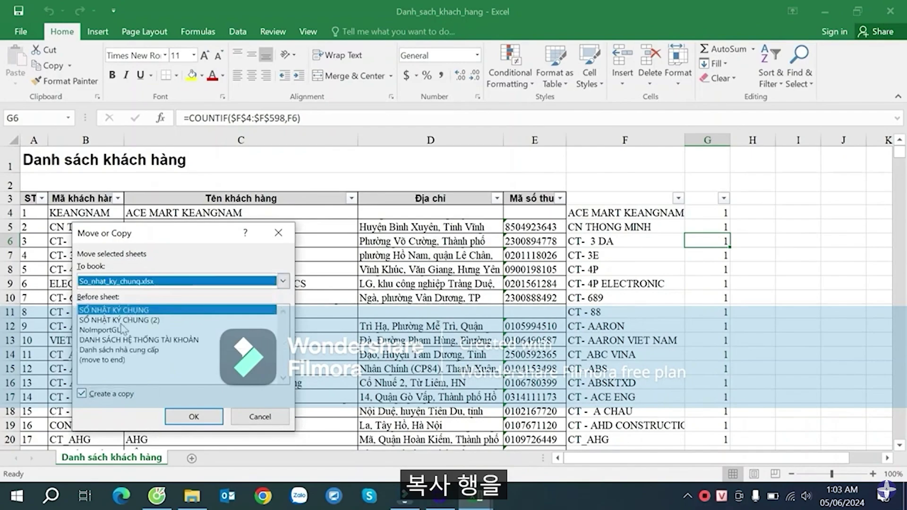
left_click(113, 361)
left_click(194, 415)
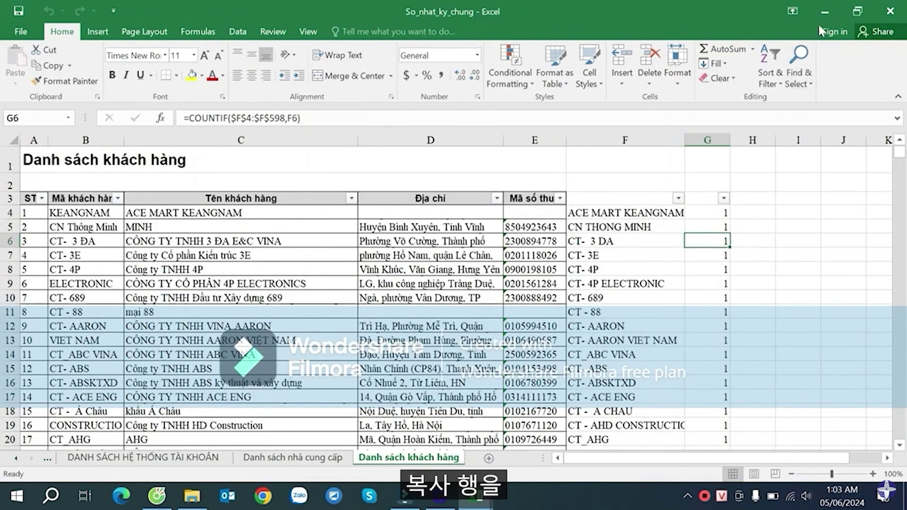
- Close the customer workbook and save the journal workbook
left_click(821, 6)
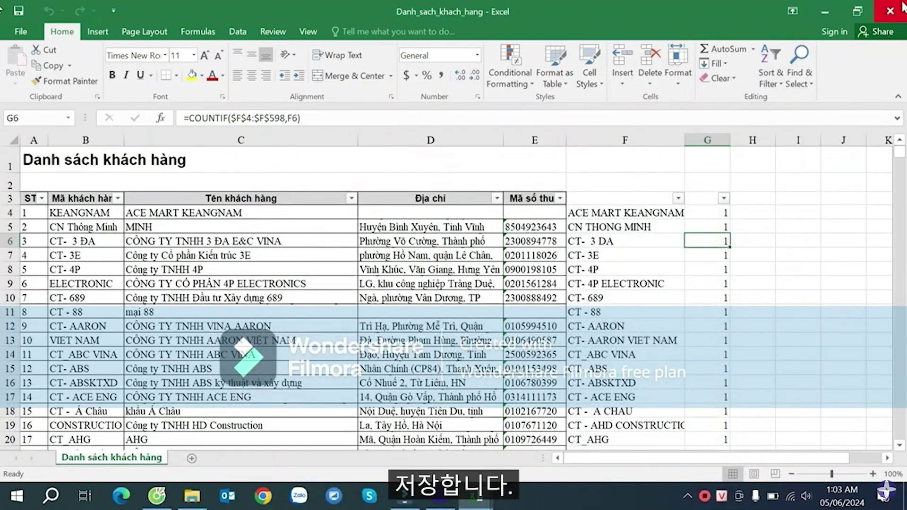
left_click(902, 7)
left_click(475, 497)
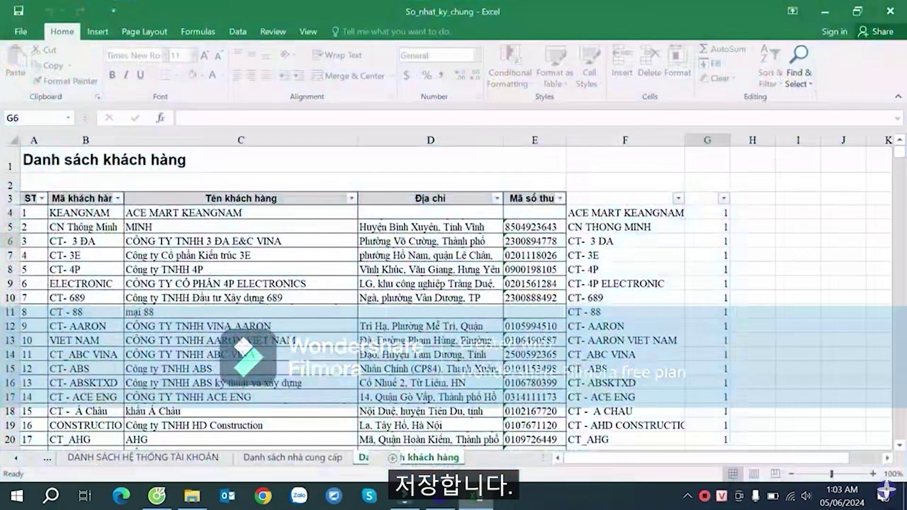
left_click(470, 238)
key("ctrl+s")
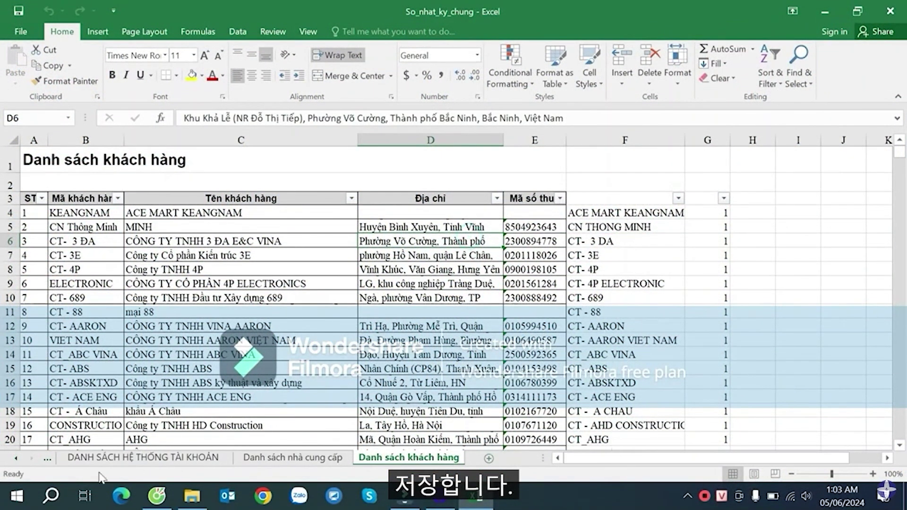
- Rename the account list sheet to TK and the supplier sheet to NCC
left_click(16, 458)
left_click(16, 458)
left_click(16, 458)
left_click(355, 458)
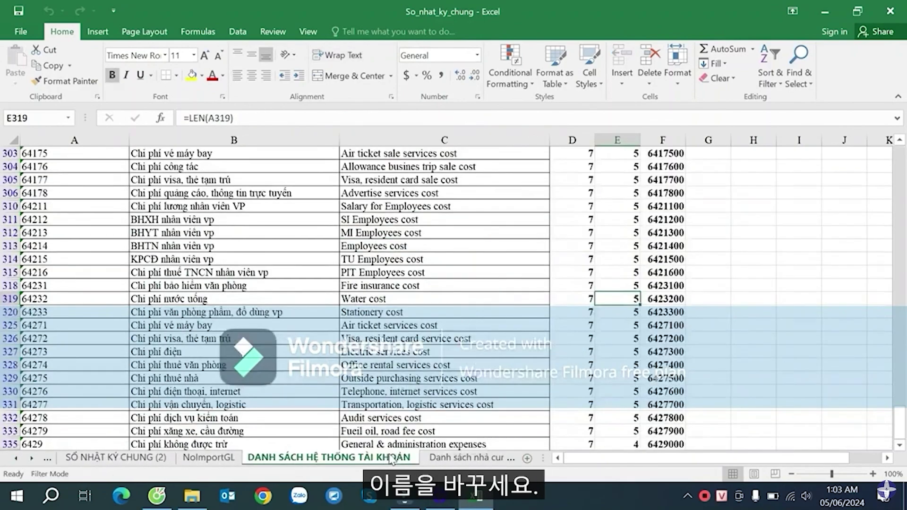
right_click(447, 457)
left_click(440, 322)
type("TK")
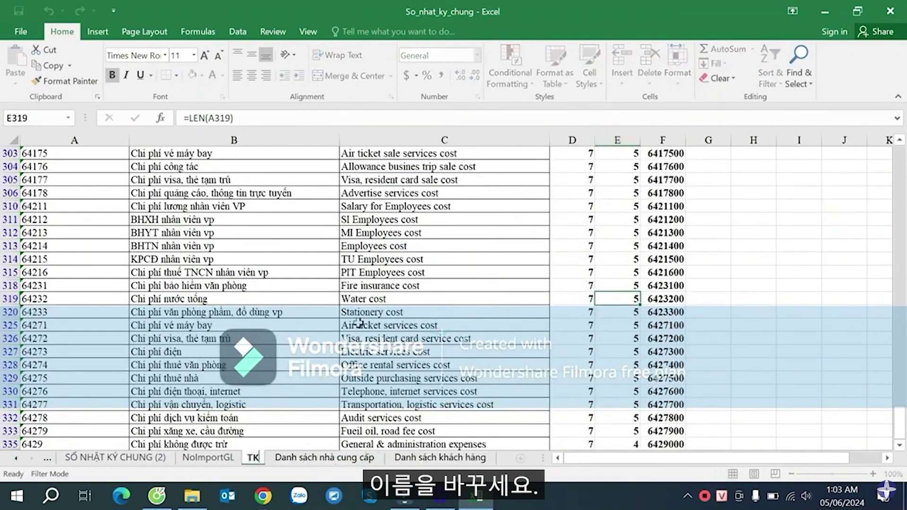
left_click(440, 322)
right_click(325, 457)
left_click(366, 330)
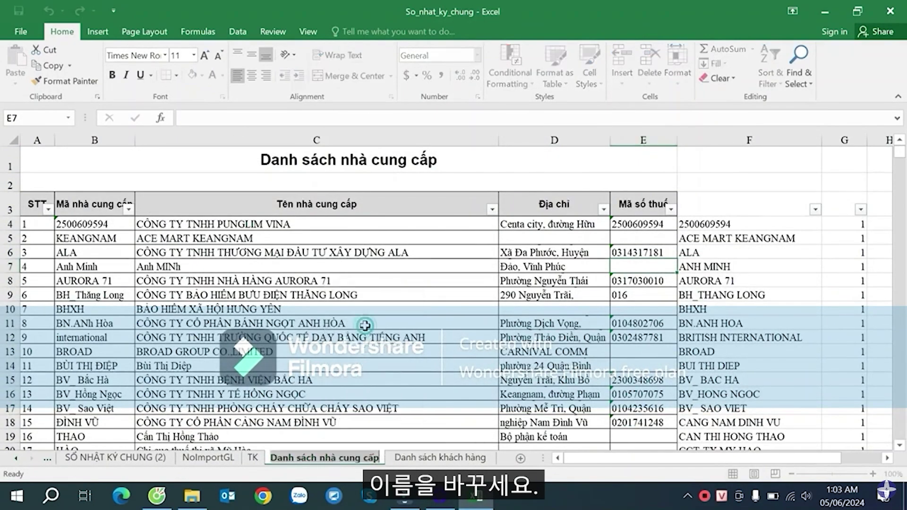
type("NCC")
left_click(372, 352)
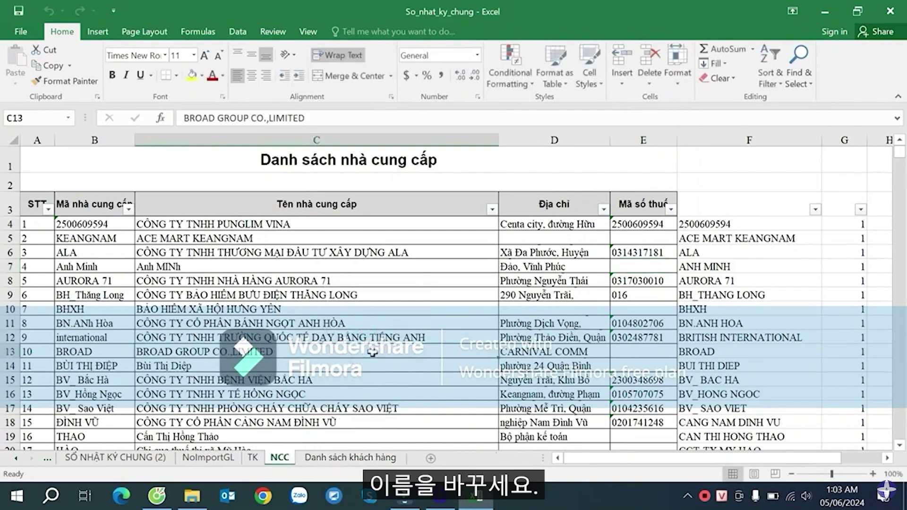
- Rename the customer sheet to KH and return to the SỔ NHẬT KÝ CHUNG (2) sheet
right_click(350, 457)
left_click(404, 329)
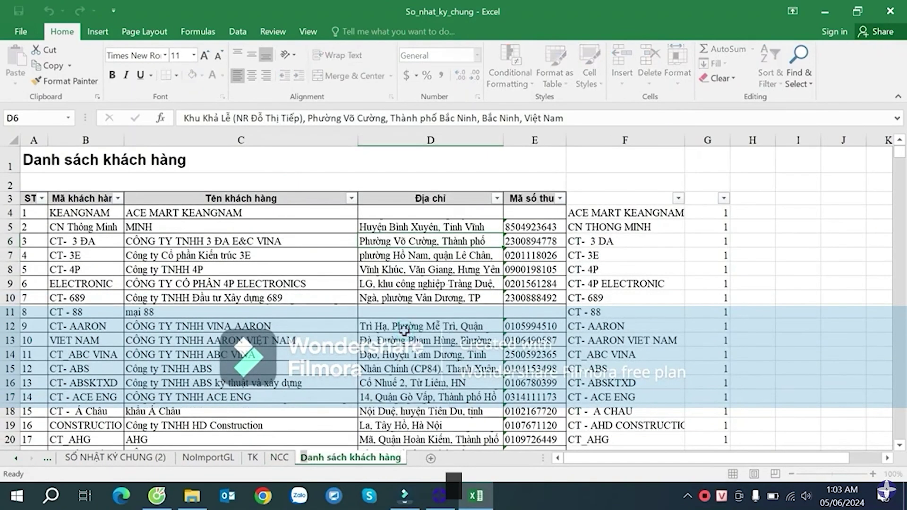
type("KH")
left_click_drag(400, 269, 393, 256)
left_click(329, 282)
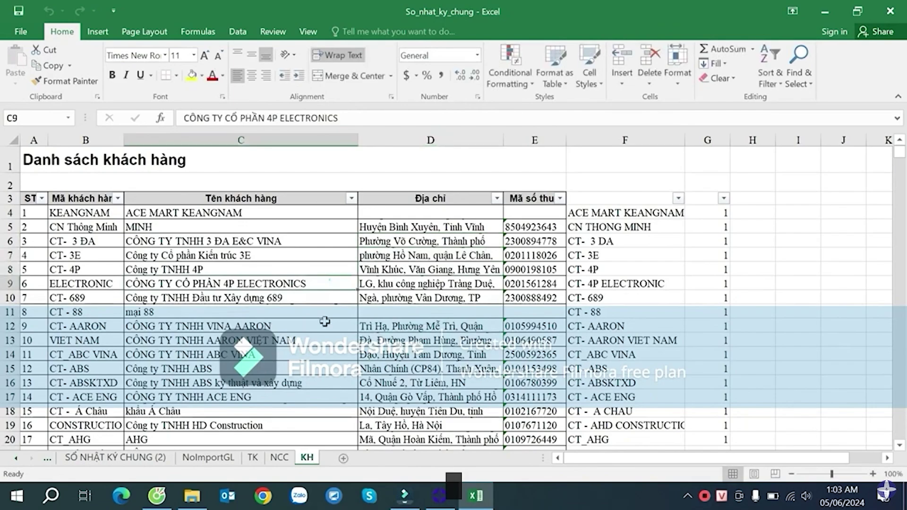
left_click(141, 463)
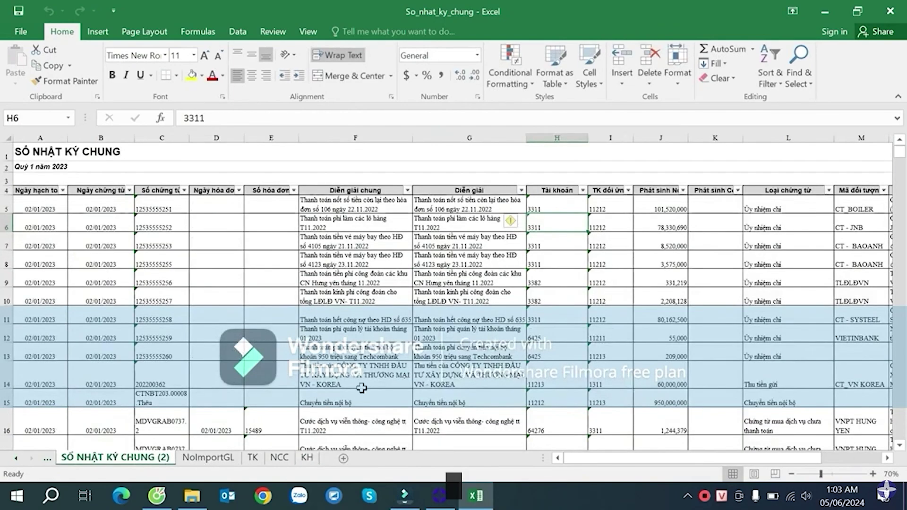
left_click(521, 310)
left_click(549, 289)
left_click(576, 254)
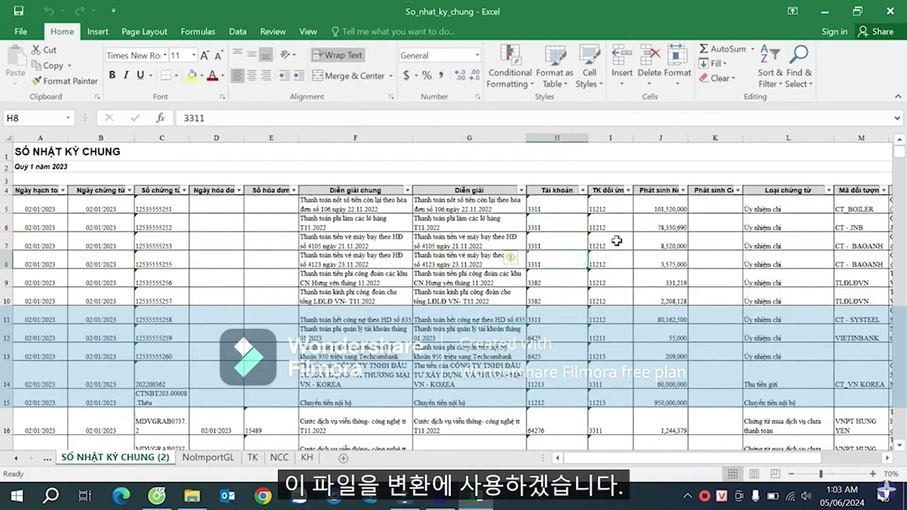
left_click(623, 206)
key("Right")
key("Right")
key("Right")
key("Right")
key("Right")
key("Right")
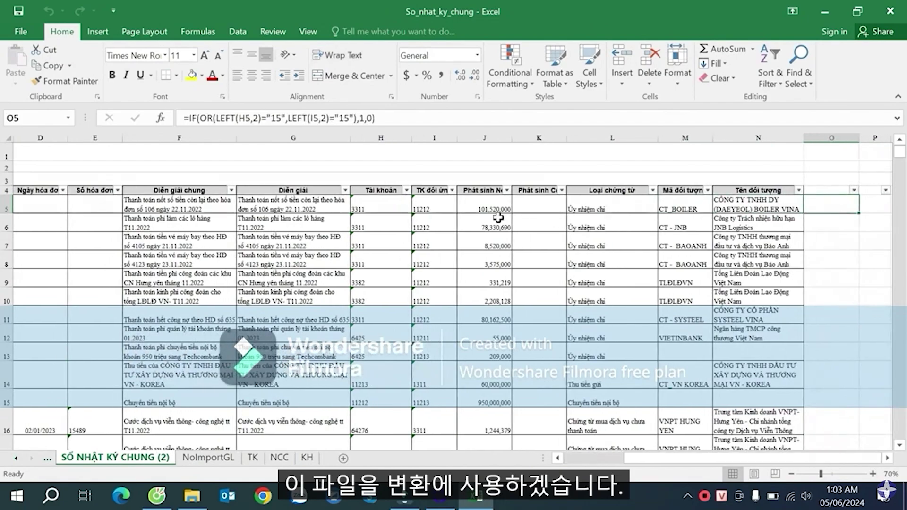
left_click(383, 216)
left_click(383, 208)
left_click(431, 208)
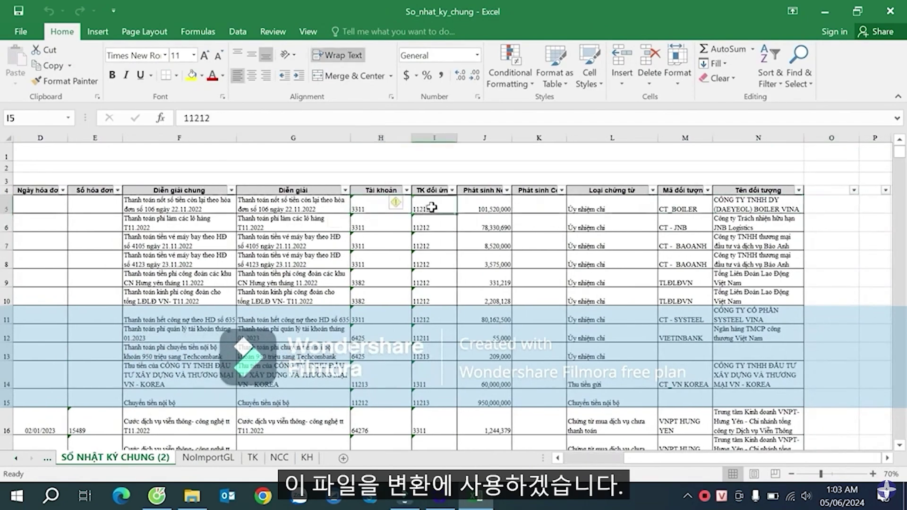
left_click(846, 204)
key("Right")
key("Right")
left_click(736, 205)
left_click(765, 204)
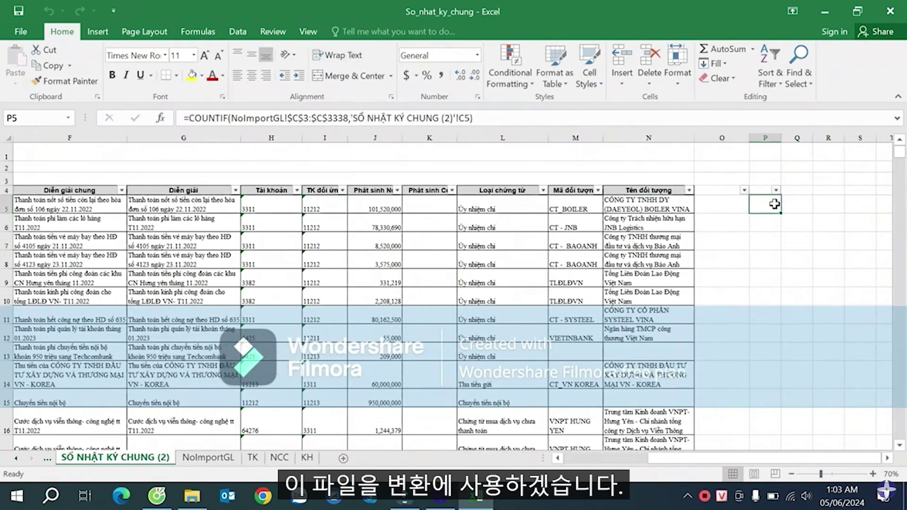
left_click(794, 203)
left_click(766, 211)
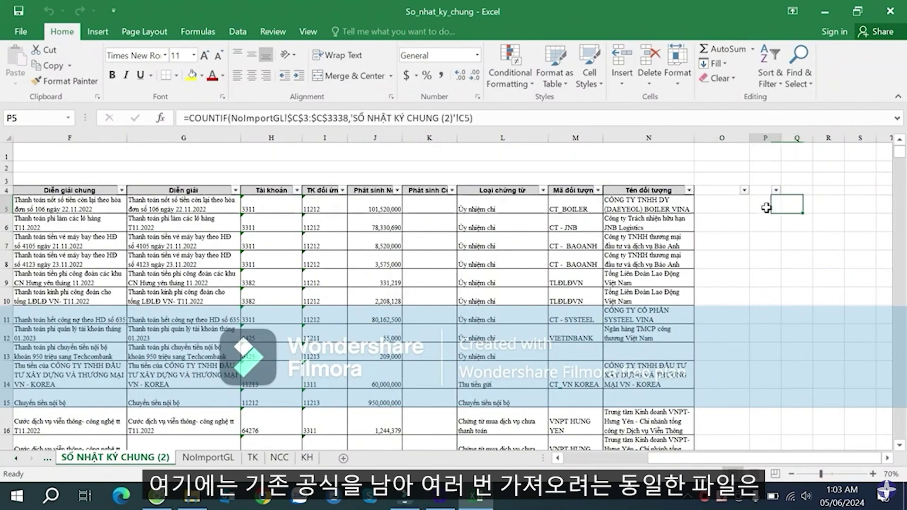
left_click(728, 208)
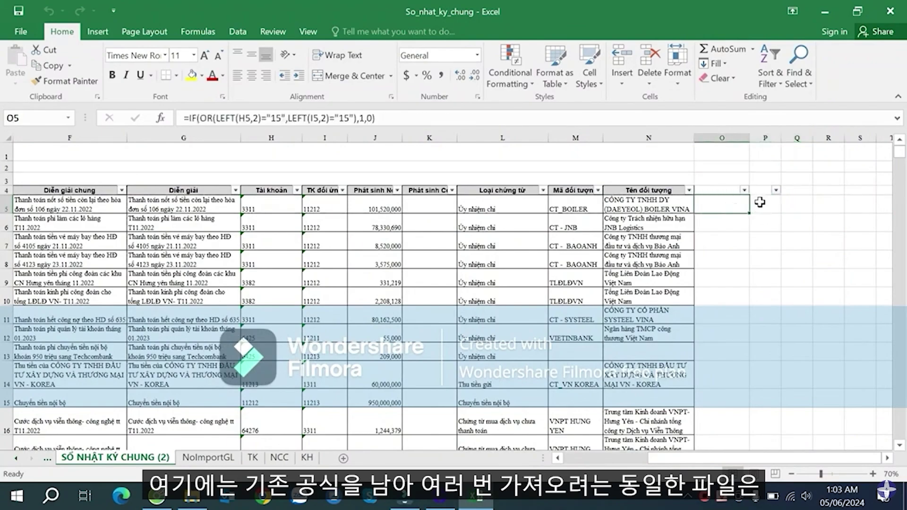
left_click(761, 203)
left_click(714, 200)
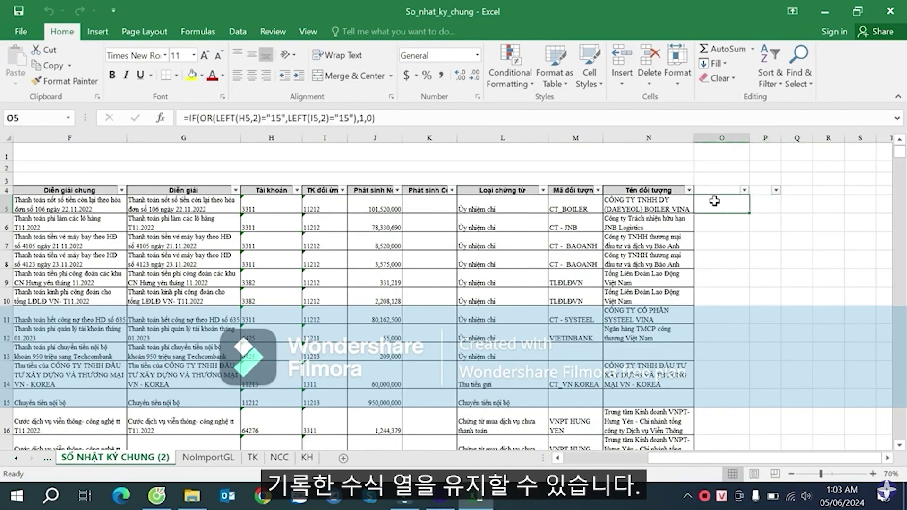
left_click(767, 205)
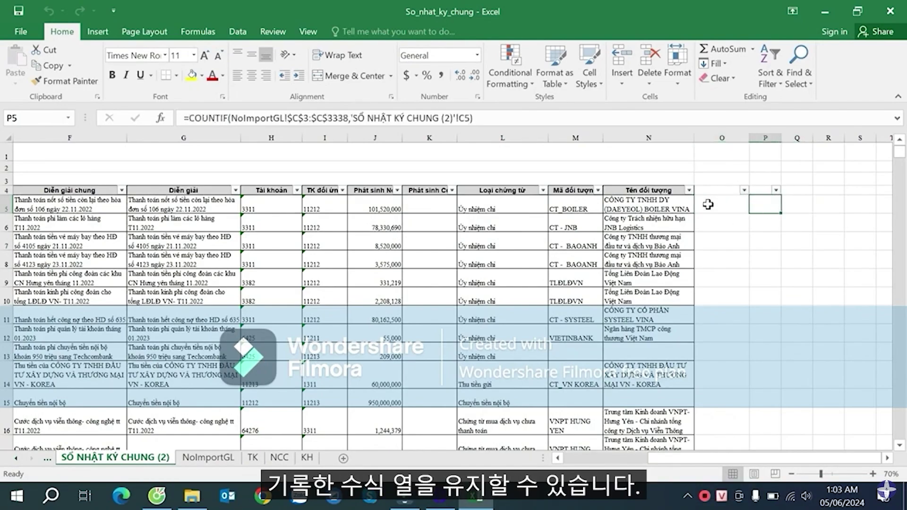
left_click(731, 200)
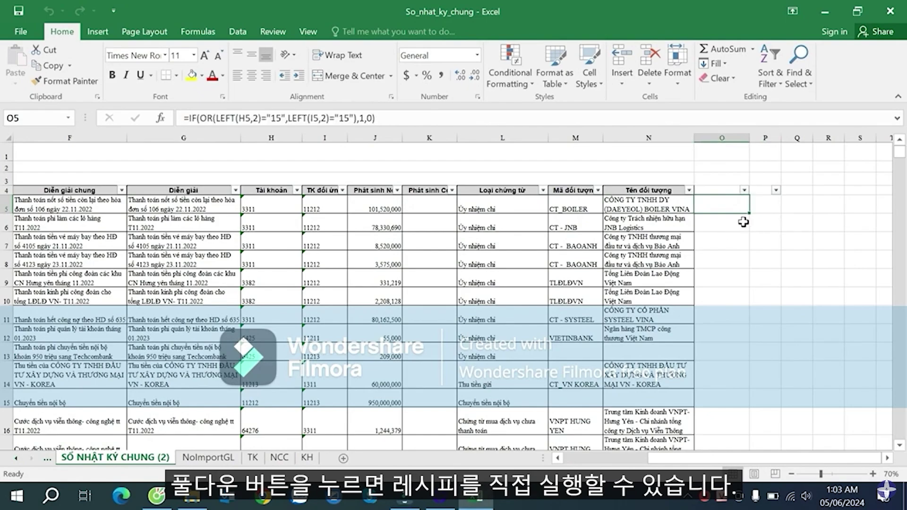
left_click(763, 203)
left_click_drag(723, 201, 768, 203)
left_click(806, 205)
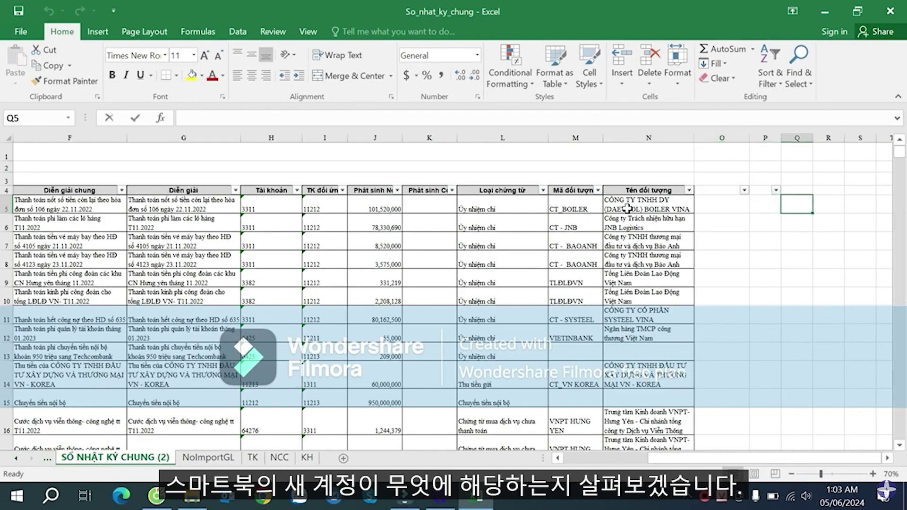
- Enter a VLOOKUP in Q5 matching H5 against the TK sheet's columns A–F, returning column 6
type("=vl")
key("Tab")
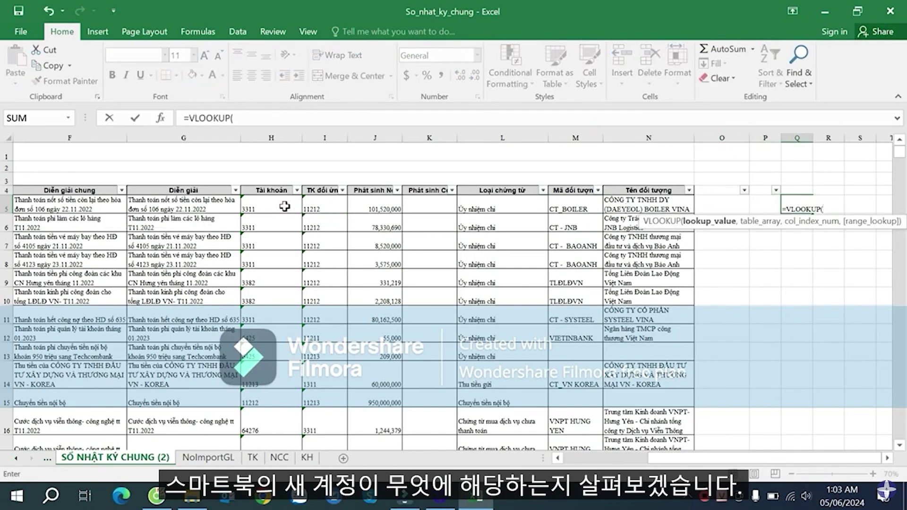
left_click(284, 206)
type(",")
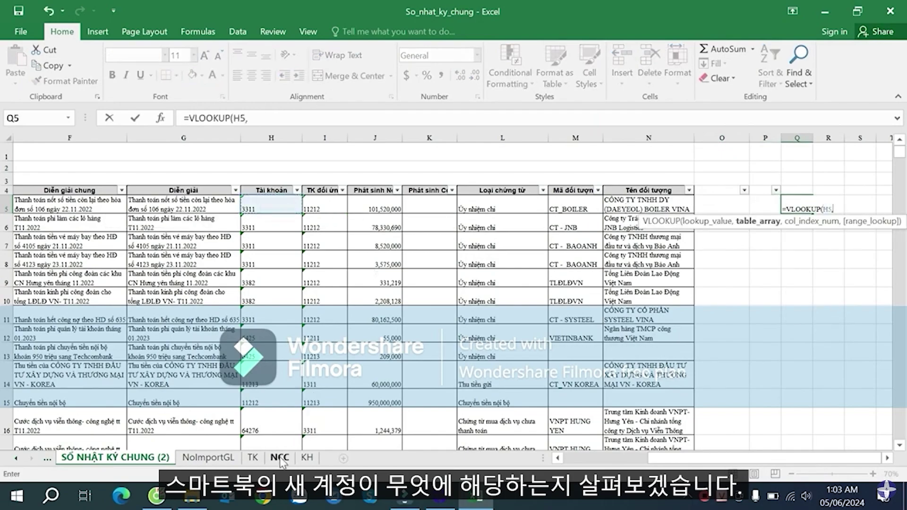
left_click(253, 457)
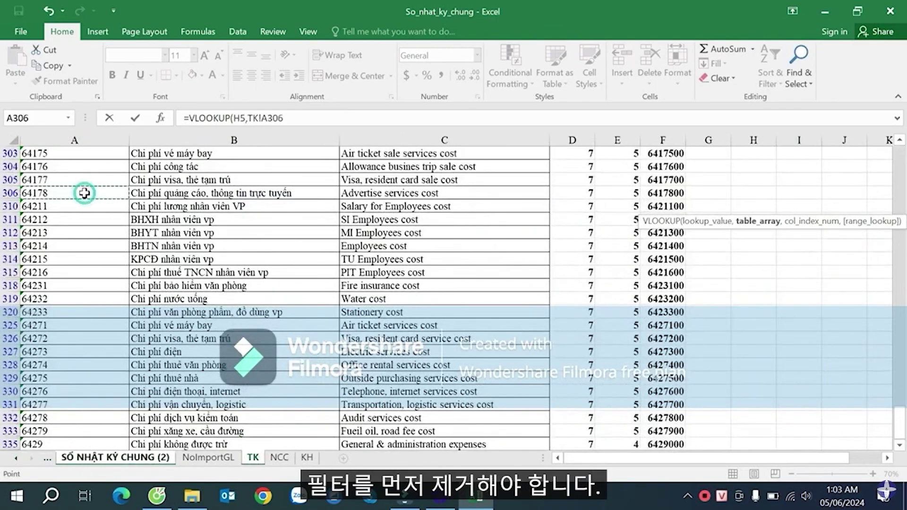
key("ctrl+Up")
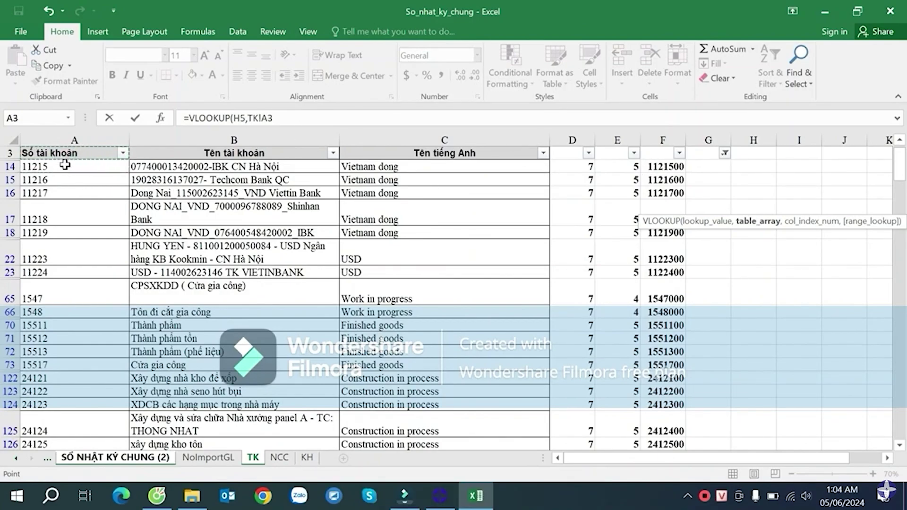
left_click_drag(677, 165, 664, 170)
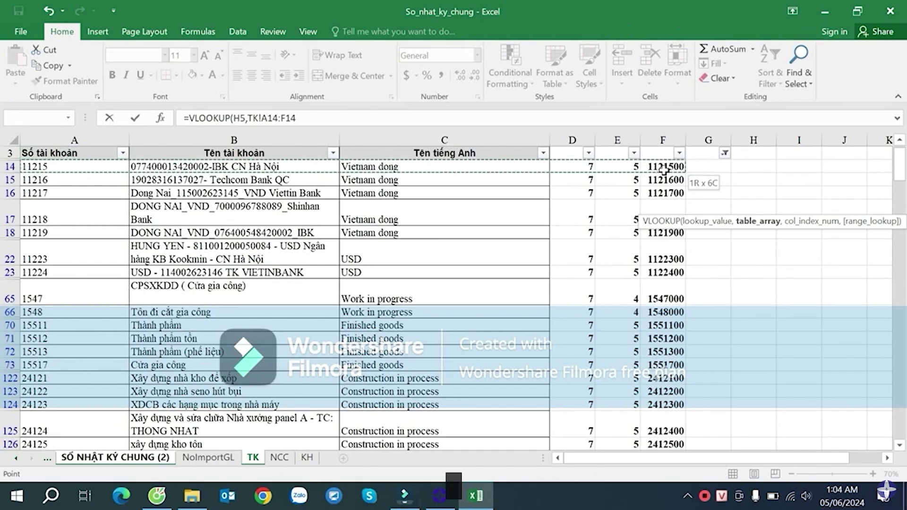
key("ctrl+shift+Down")
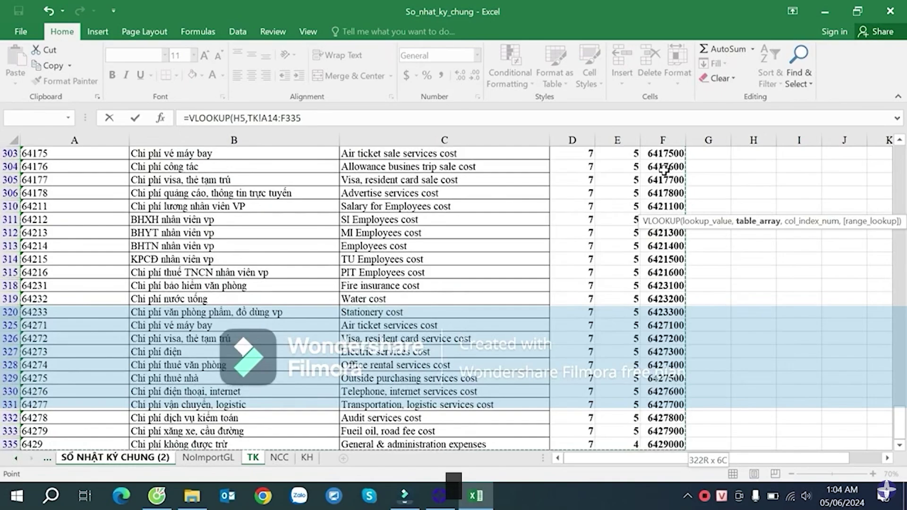
key("shift+Down")
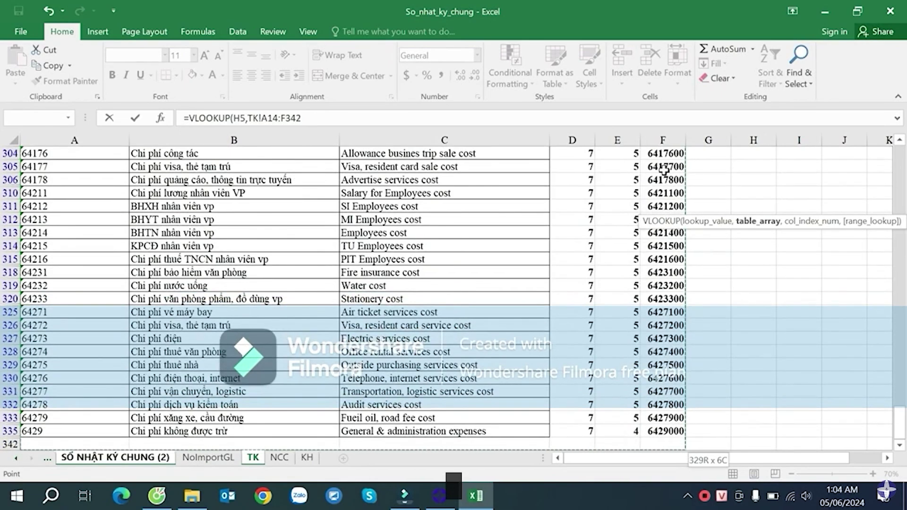
key("F4")
type(",6,0")
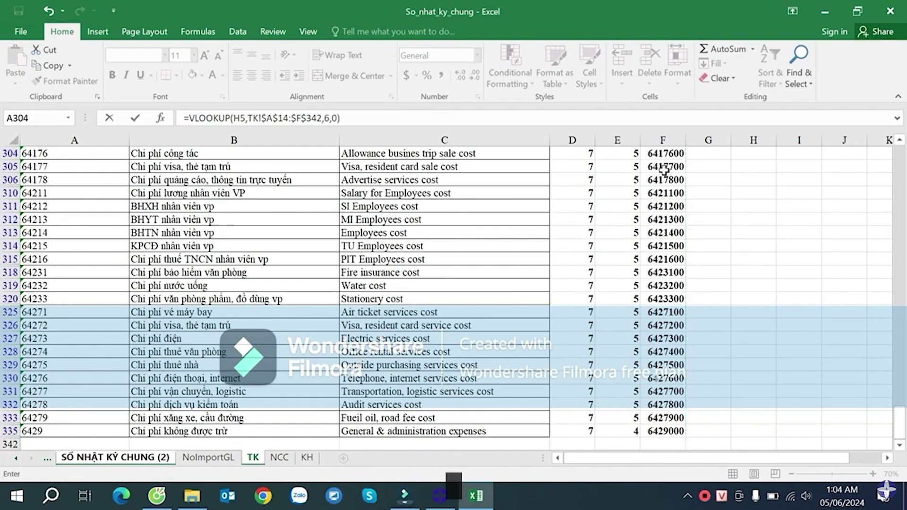
key("Return")
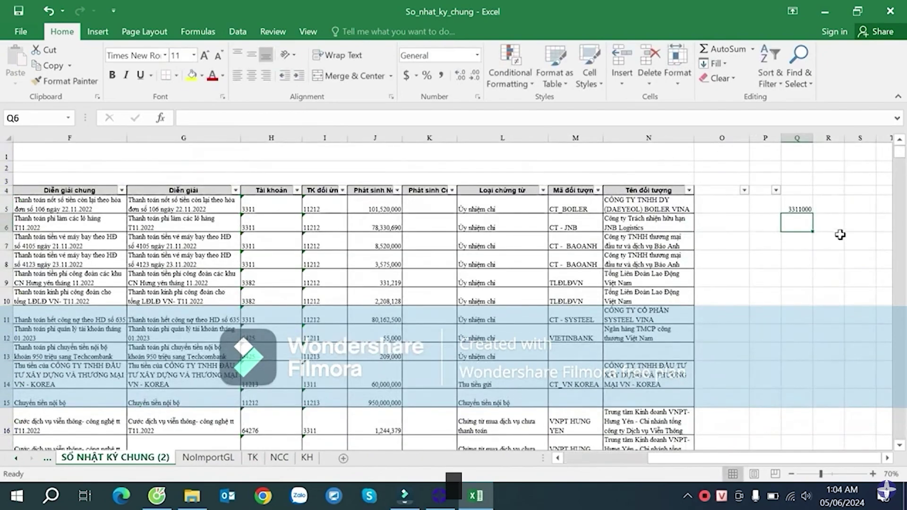
left_click(788, 203)
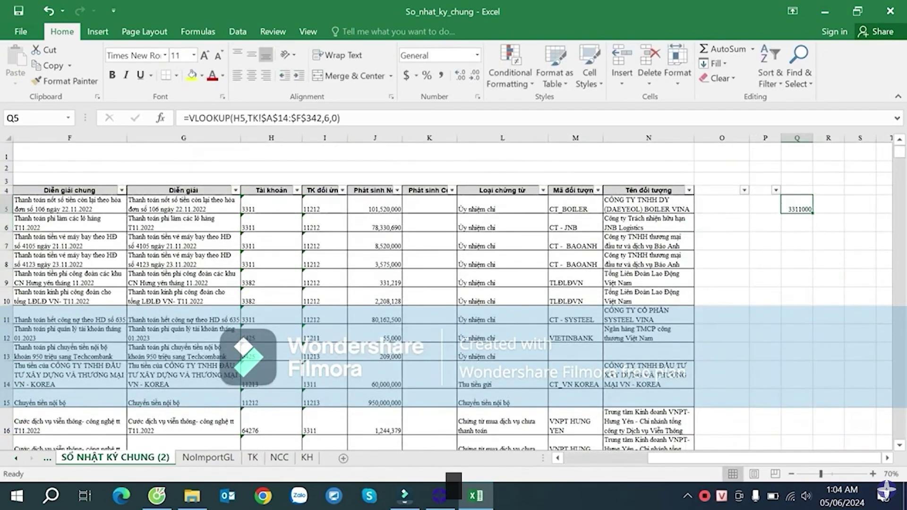
- Clear the column G filter on the TK sheet, widen column G and inspect its COUNTIF formulas
left_click(255, 458)
left_click(163, 206)
left_click(76, 223)
key("ctrl+Up")
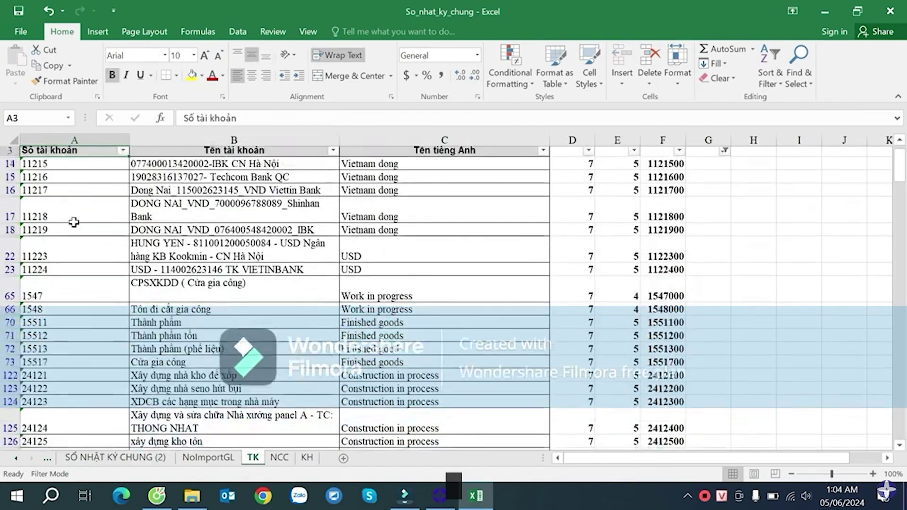
left_click(725, 168)
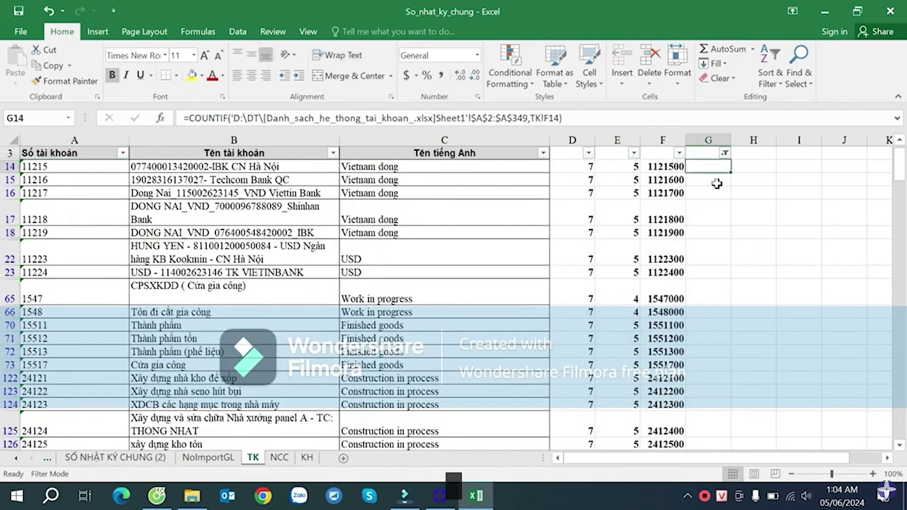
left_click(723, 153)
left_click(808, 360)
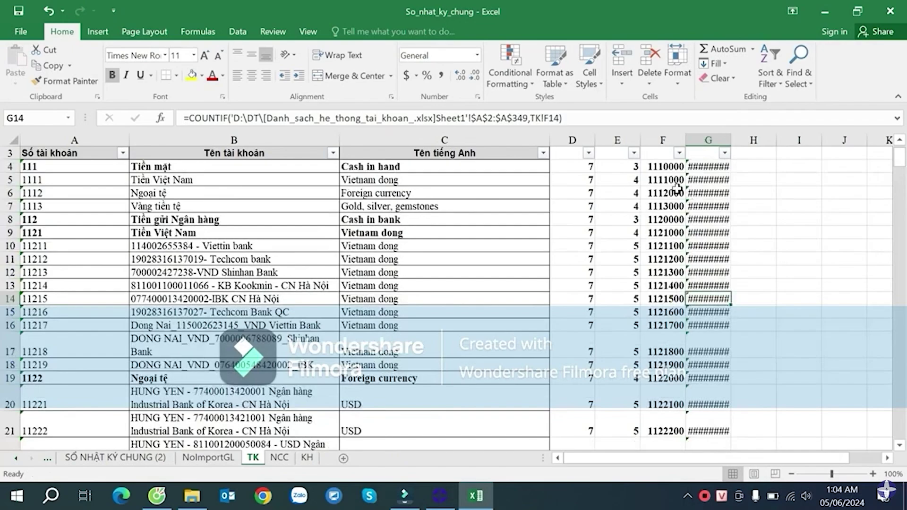
left_click(676, 190)
left_click_drag(730, 140, 751, 141)
left_click(721, 205)
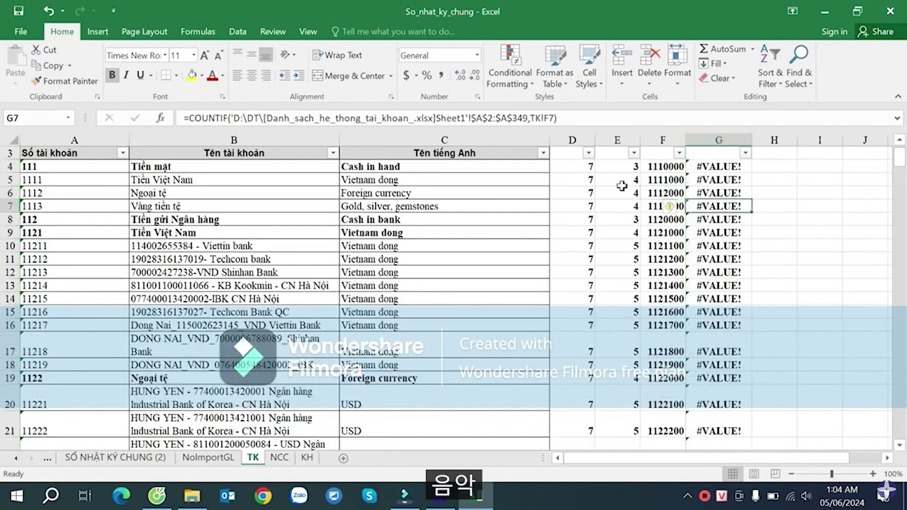
- Locate the start of the TK account list: account 111 in cell A4
left_click(96, 165)
scroll(104, 185, "up", 1)
left_click(66, 186)
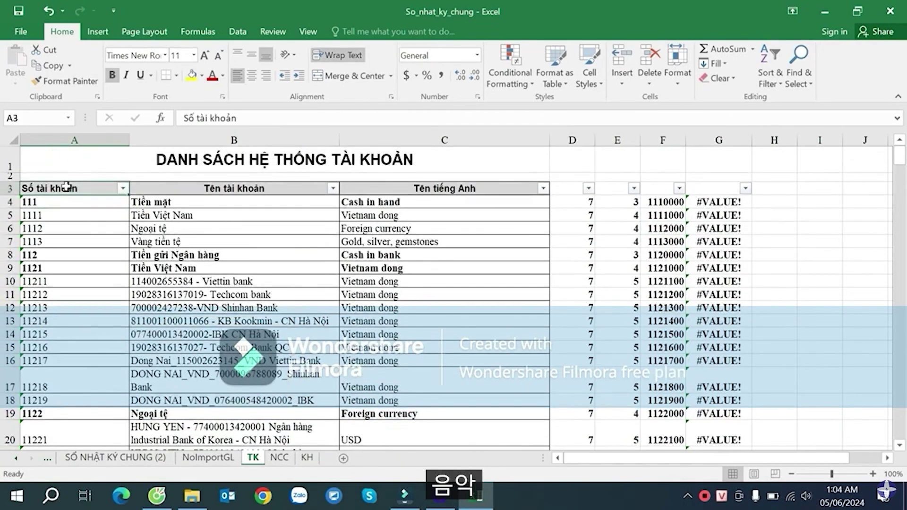
left_click(68, 201)
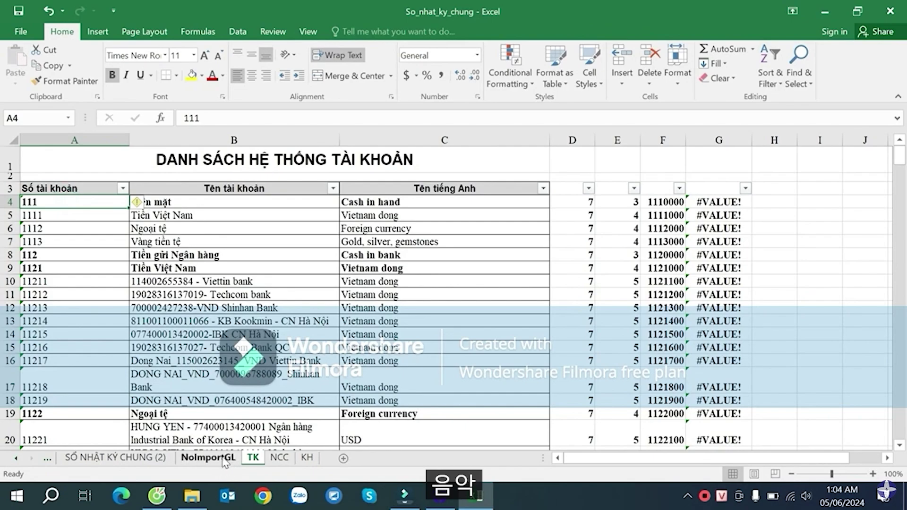
- Correct Q5's lookup range to TK!$A$4:$F$342 and fill the formula down column Q
left_click(208, 458)
left_click(253, 457)
left_click(141, 457)
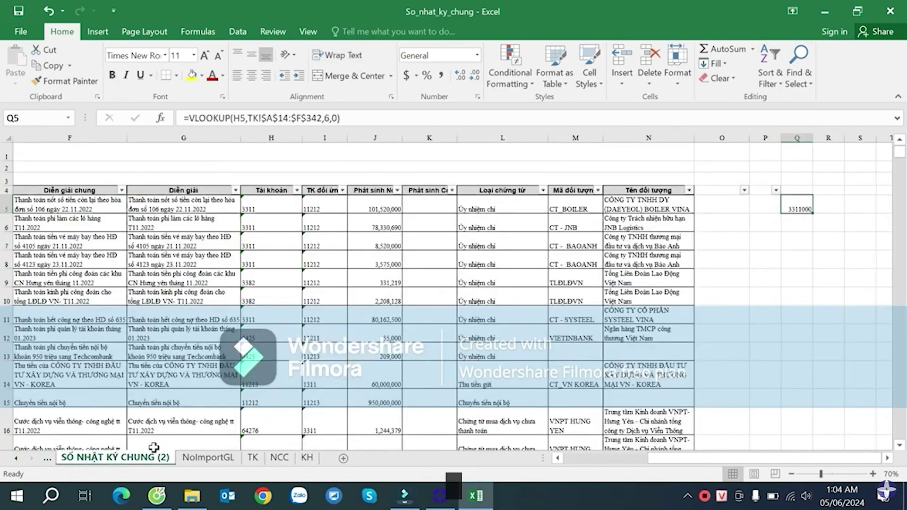
key("F2")
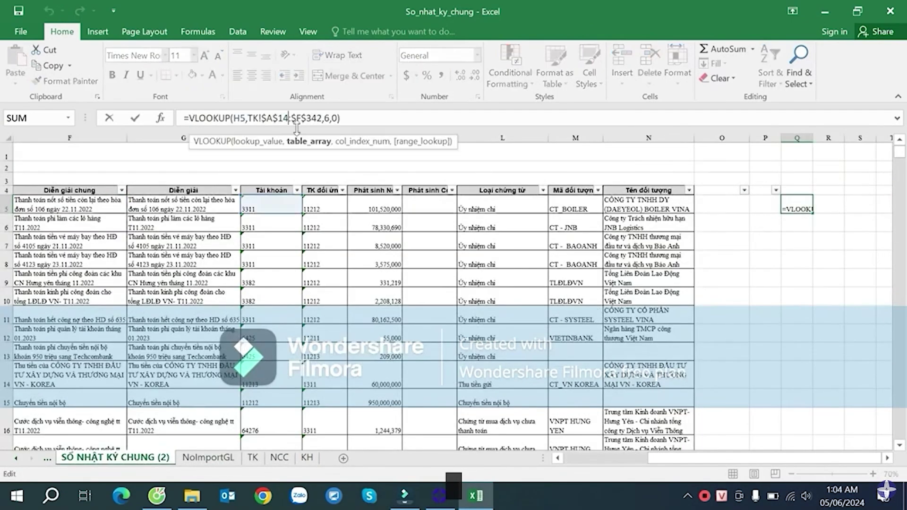
key("BackSpace")
key("BackSpace")
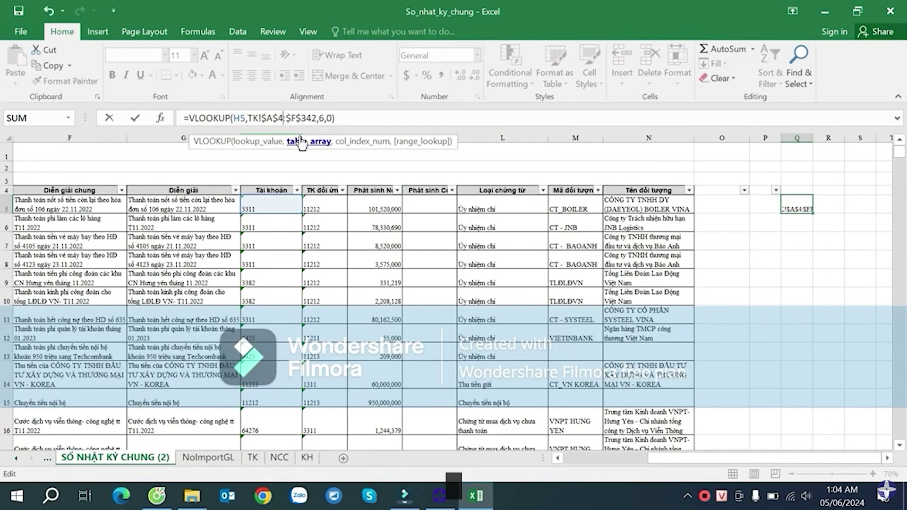
type("4")
key("Return")
left_click(799, 208)
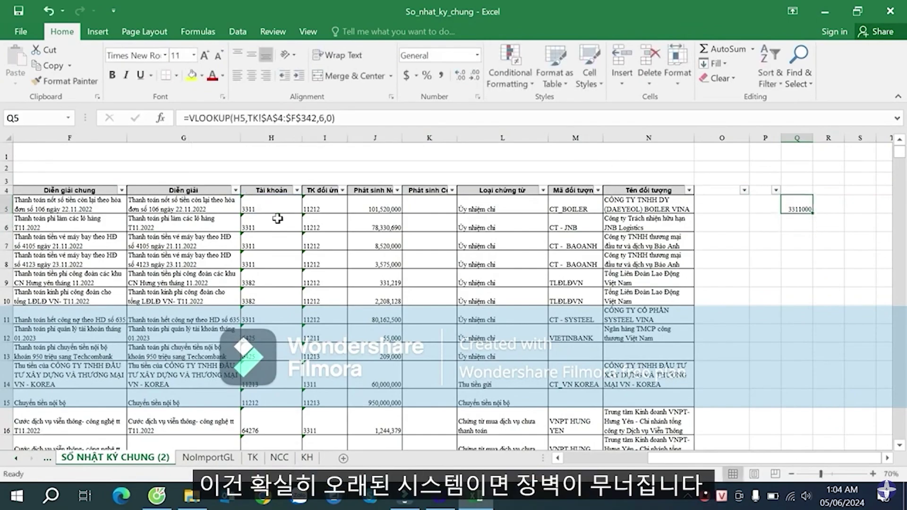
double_click(813, 213)
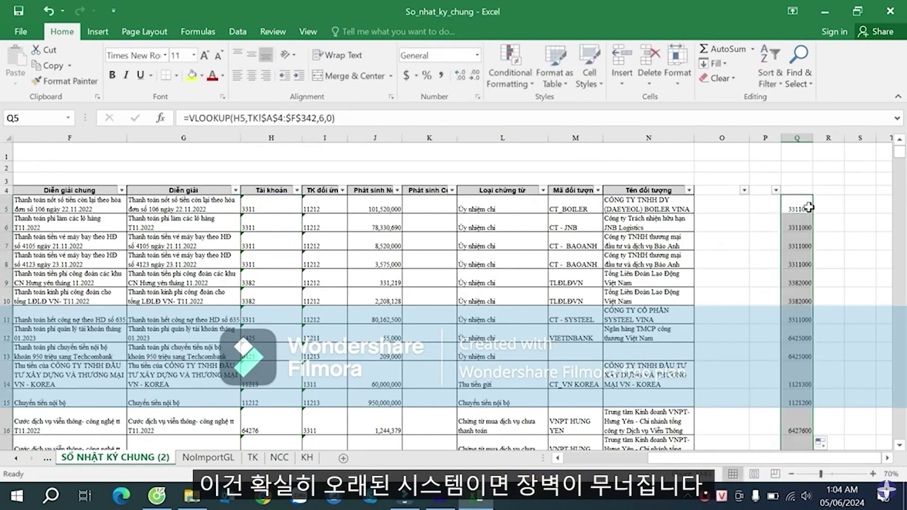
left_click(824, 199)
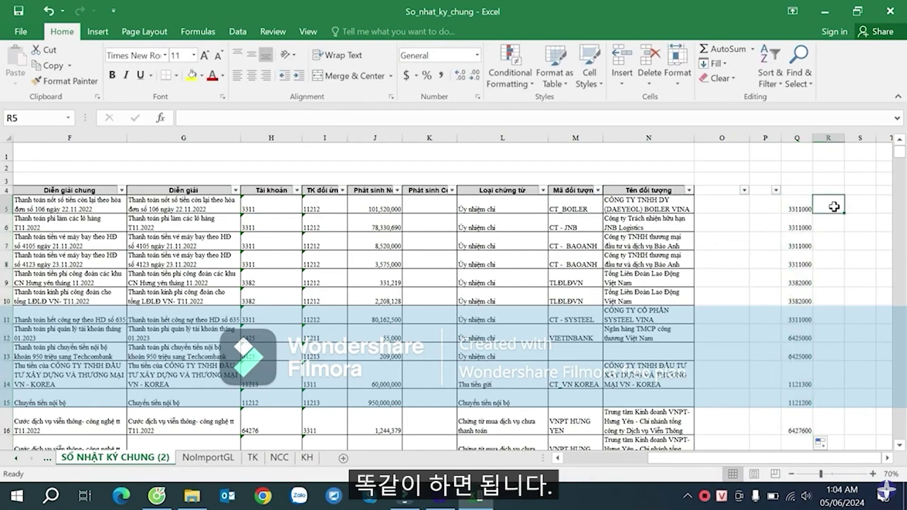
- Enter =VLOOKUP(I5,TK!$A$4:$F$341,6,0) in R5
type("=vl")
key("Tab")
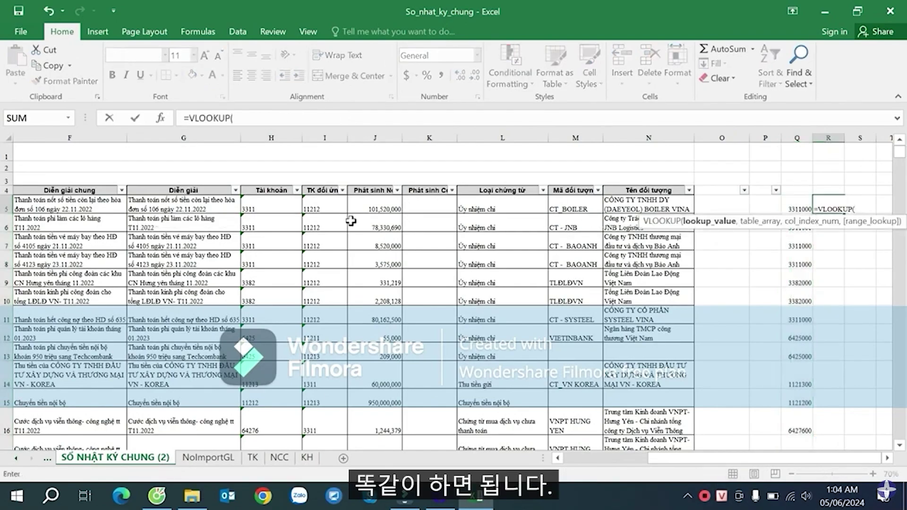
left_click(318, 208)
type(",")
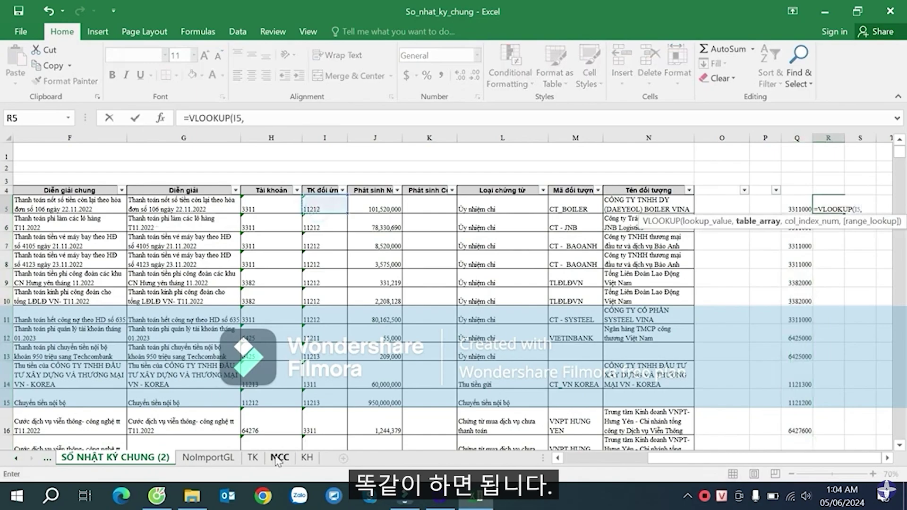
left_click(258, 458)
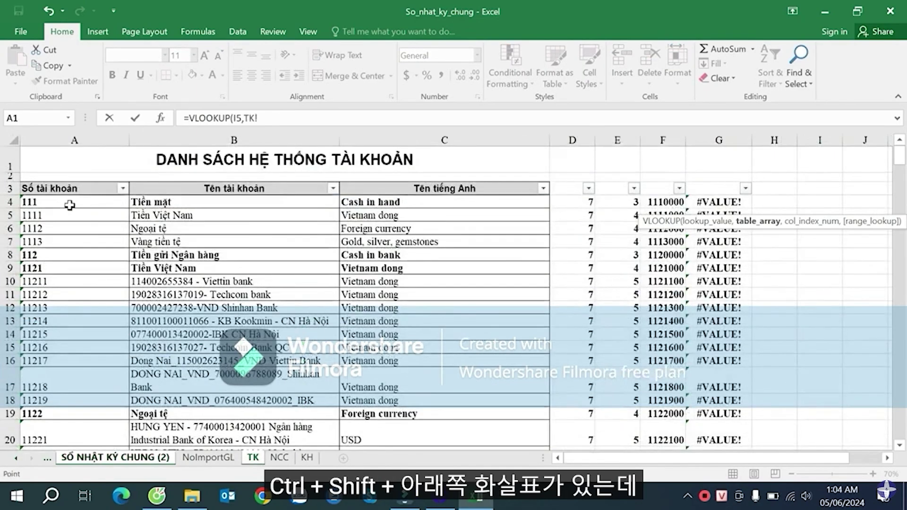
left_click(67, 203)
left_click_drag(67, 203, 665, 280)
key("ctrl+shift+Down")
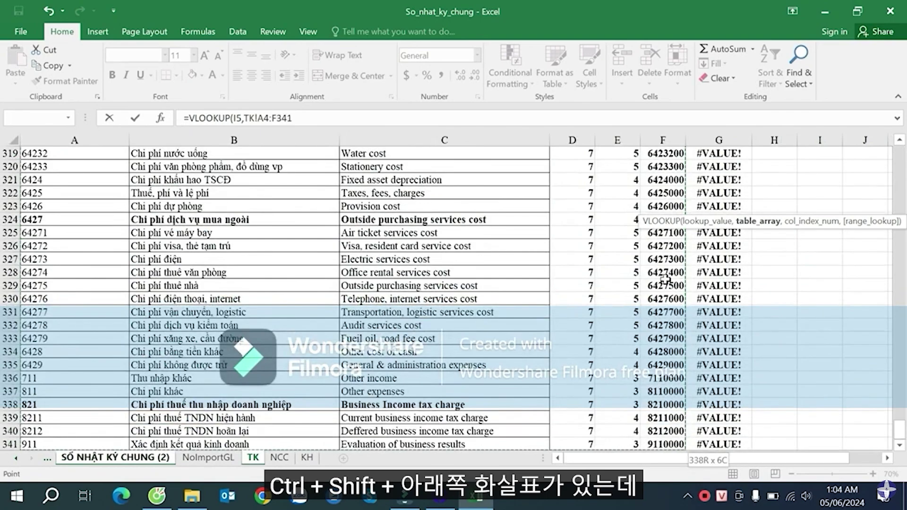
key("F4")
type(",6,0)")
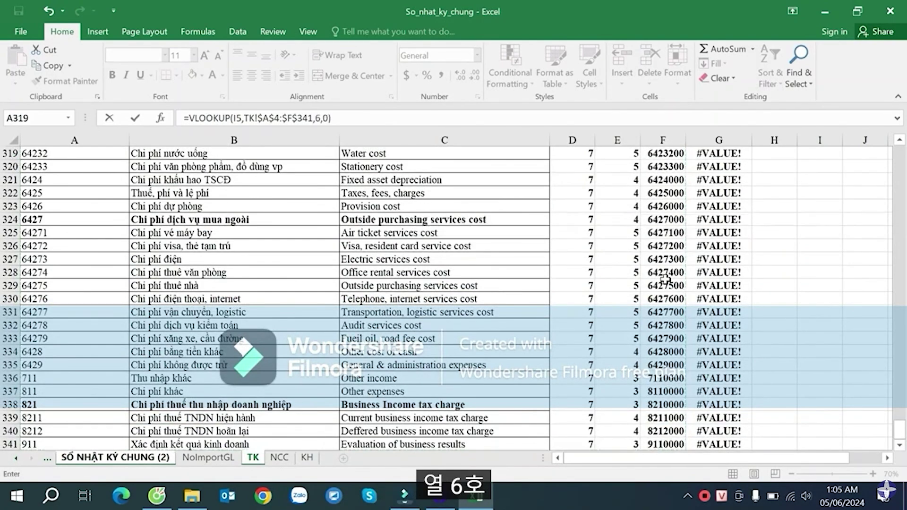
key("Return")
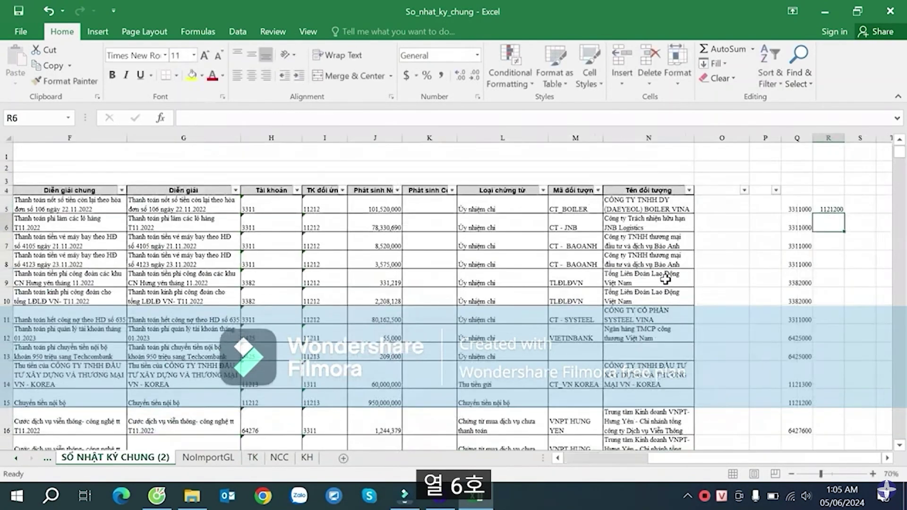
- Fill the R5 lookup formula down column R, then select header cells N4 to R4
left_click(829, 207)
double_click(843, 215)
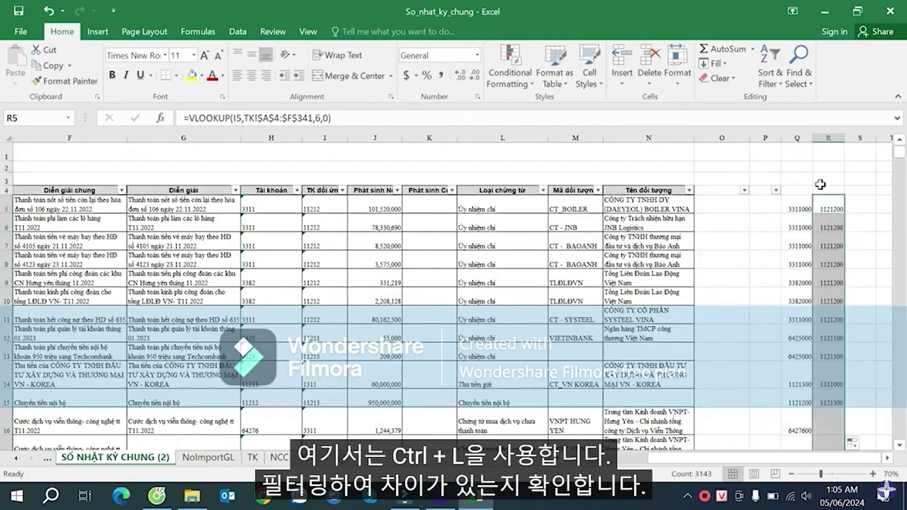
left_click_drag(821, 189, 676, 190)
type("l")
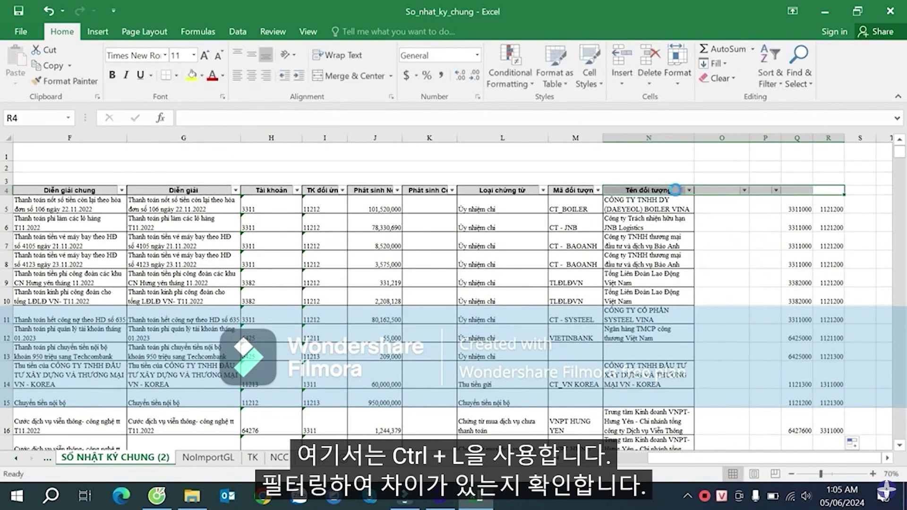
- Filter column Q down to only its #N/A lookup results
left_click(829, 227)
left_click(807, 189)
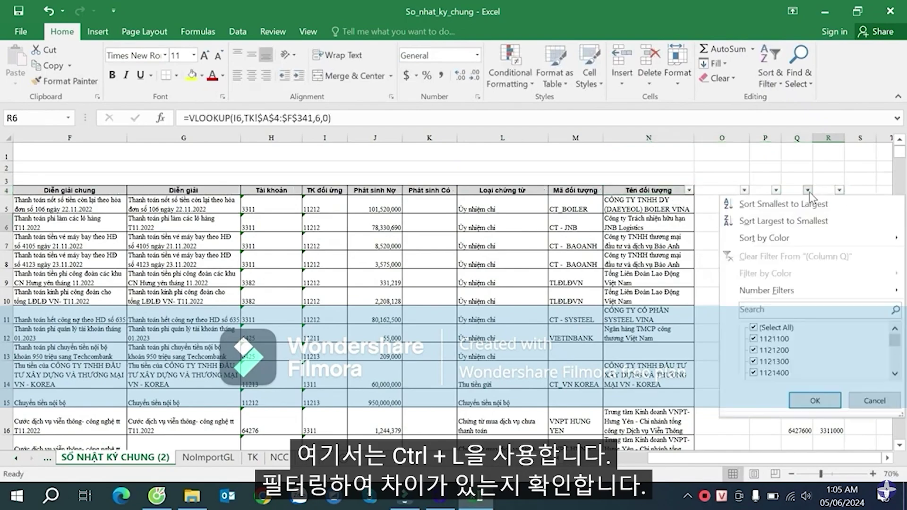
left_click_drag(895, 343, 896, 373)
left_click(771, 327)
left_click(768, 373)
left_click(814, 400)
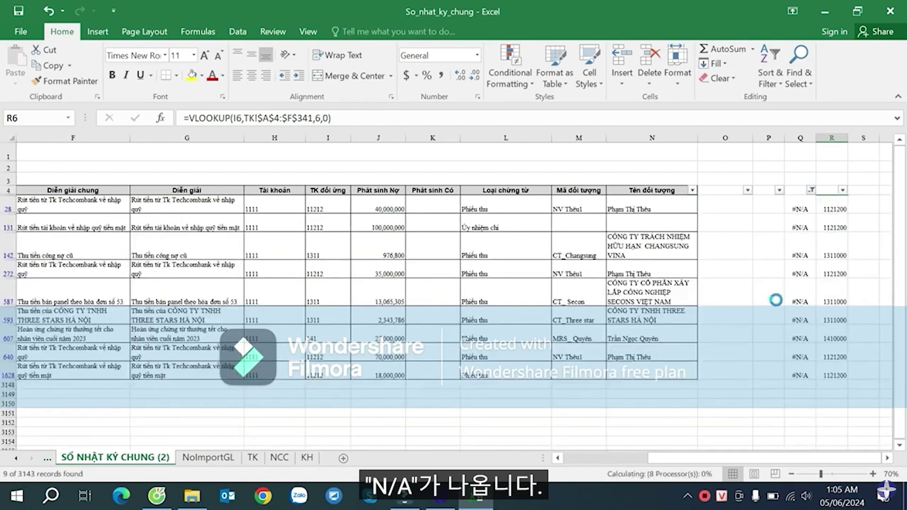
left_click(725, 270)
- Check the account number in H28 and the other filtered rows of column H
left_click(279, 211)
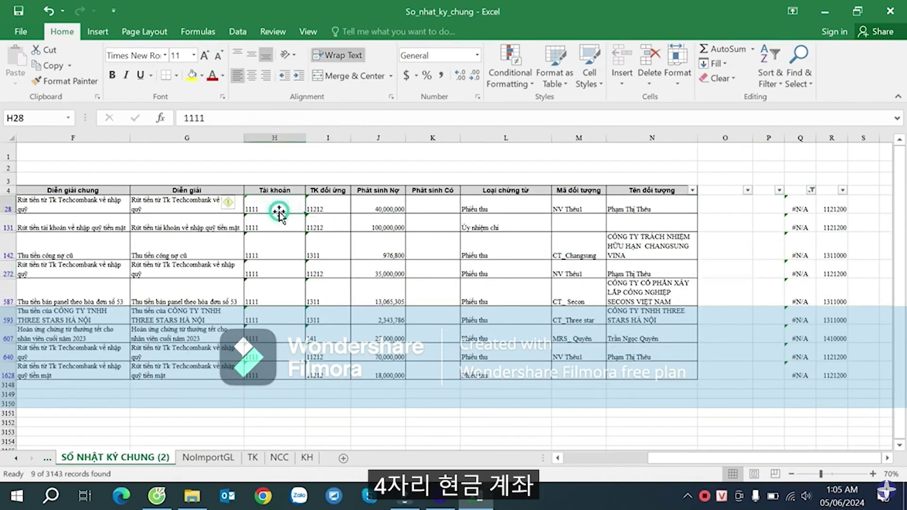
left_click(279, 226)
left_click(277, 244)
left_click(265, 199)
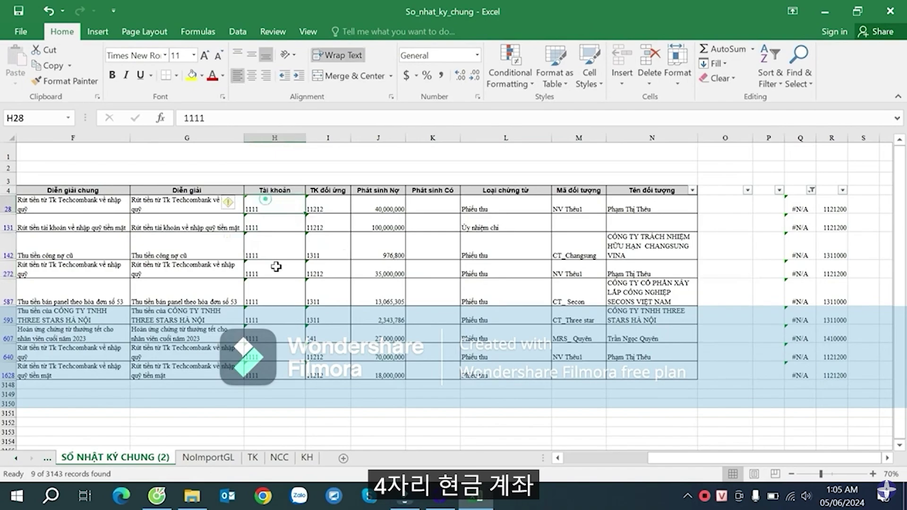
- Find account 1111 at cell A5 of the TK sheet's account list and inspect F5's formula
left_click(251, 457)
left_click(204, 457)
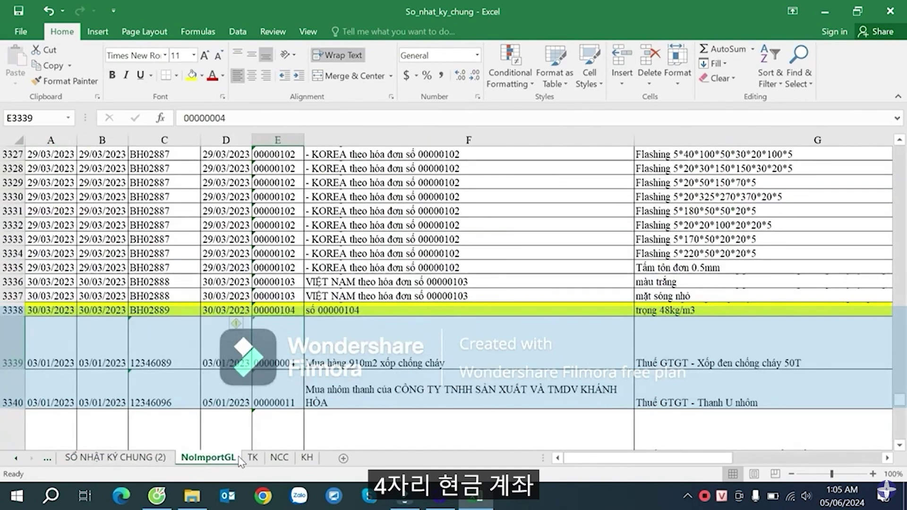
left_click(253, 457)
scroll(276, 351, "up", 14)
scroll(276, 351, "up", 6)
left_click(112, 309)
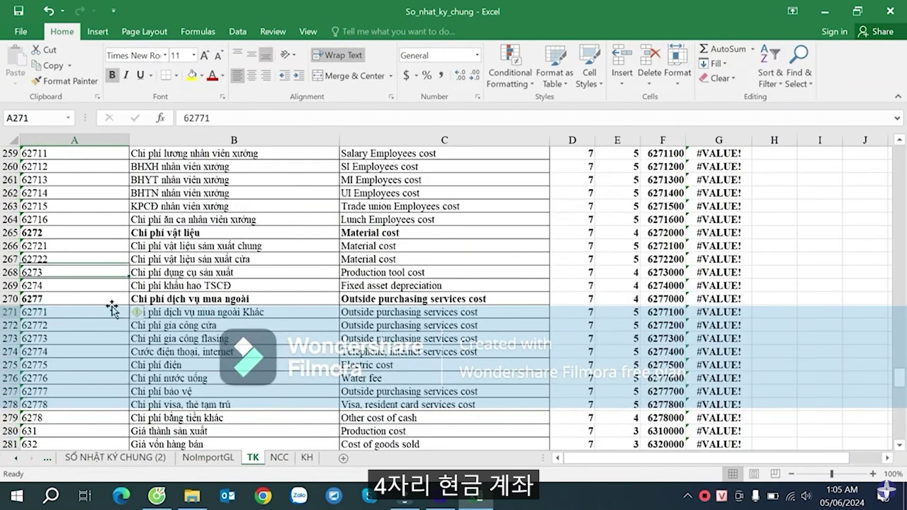
key("ctrl+Up")
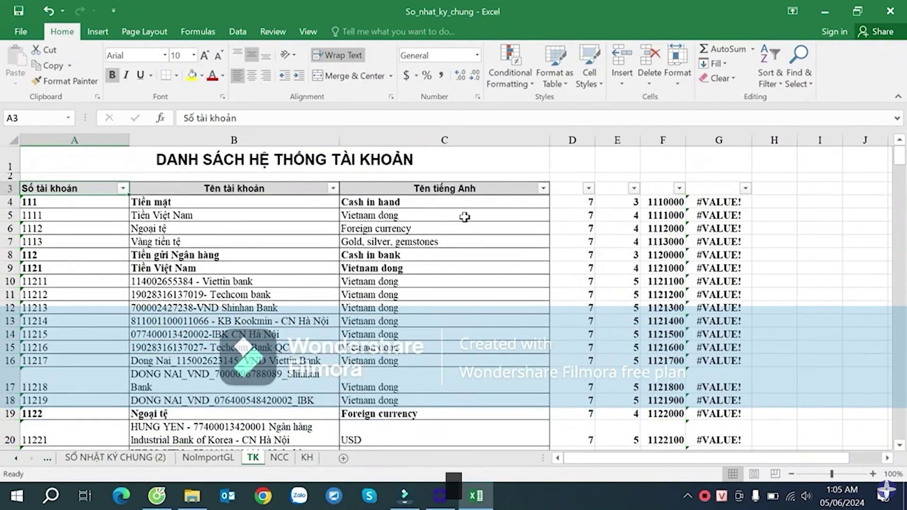
left_click(75, 217)
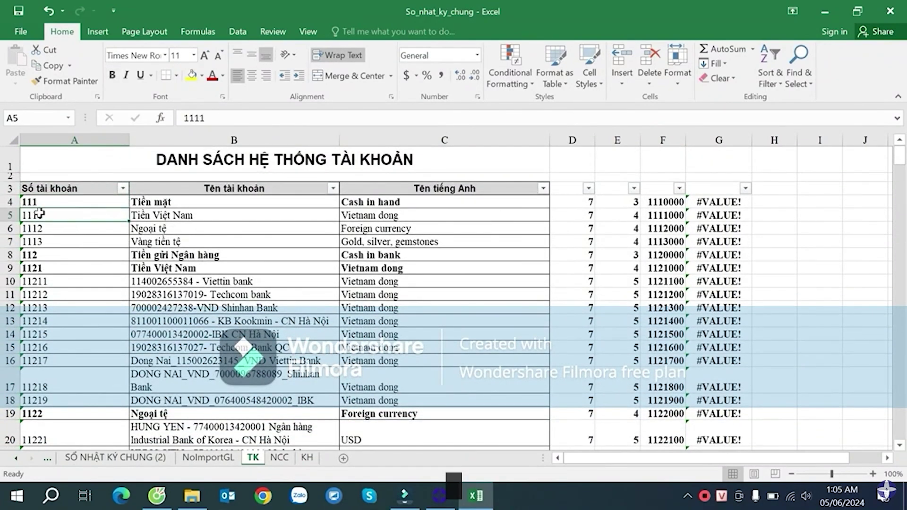
left_click(662, 215)
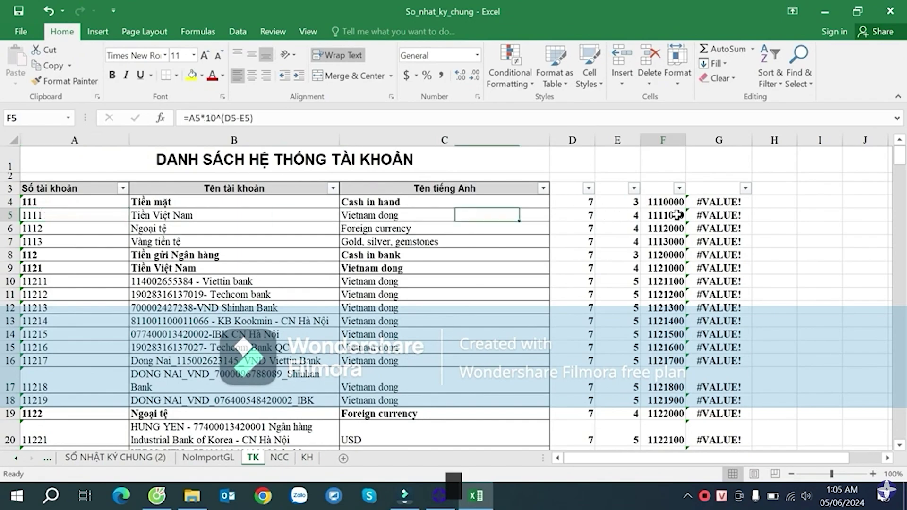
- Back on SỔ NHẬT KÝ CHUNG (2), open Q28's lookup formula for editing, then cancel
left_click(167, 457)
left_click(799, 206)
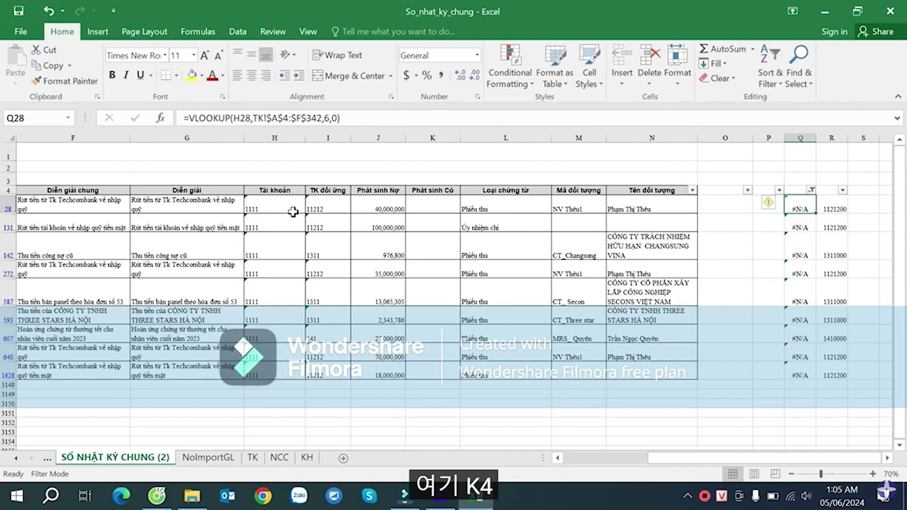
left_click(279, 208)
left_click(804, 206)
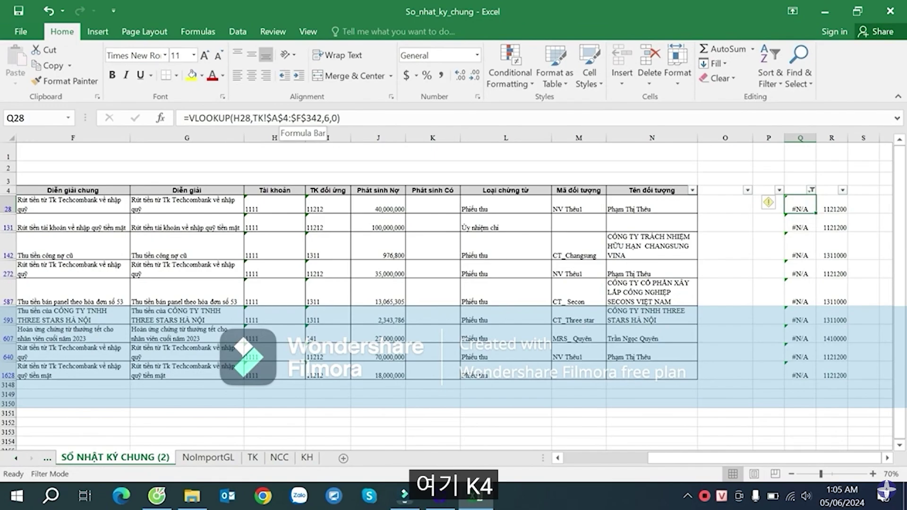
left_click(287, 118)
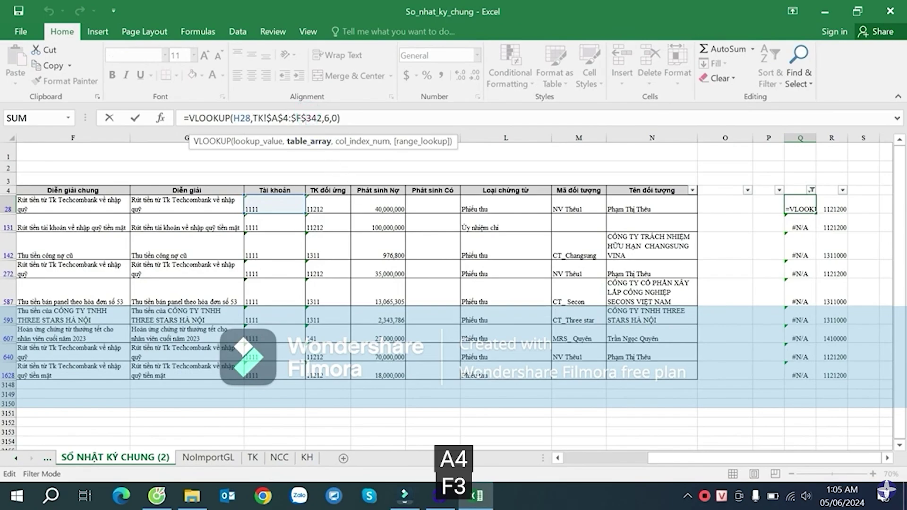
key("Escape")
- Copy account number 1111 from cell A5 of the TK sheet
left_click(252, 457)
left_click(78, 202)
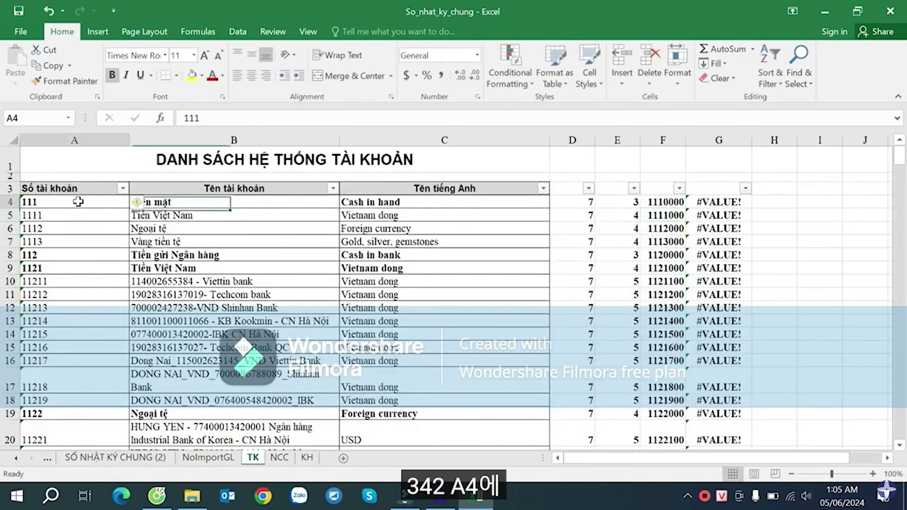
left_click(60, 219)
left_click(62, 203)
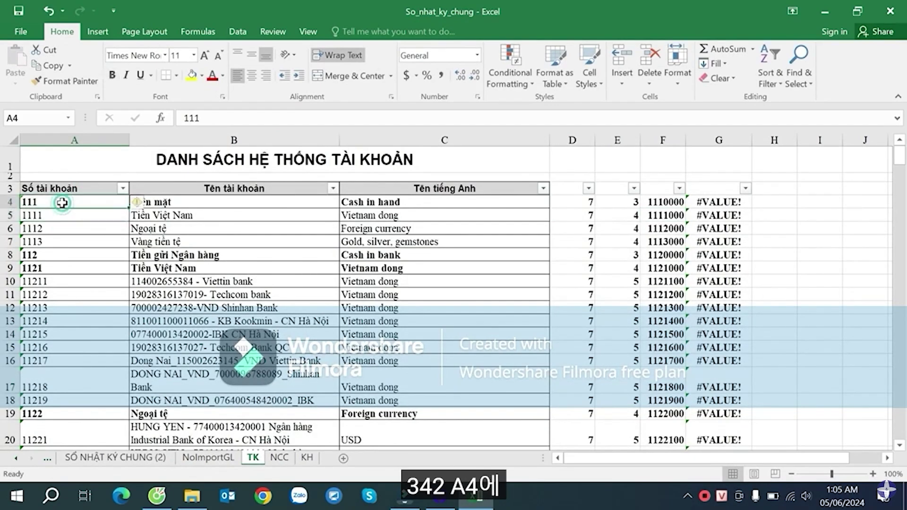
left_click(145, 458)
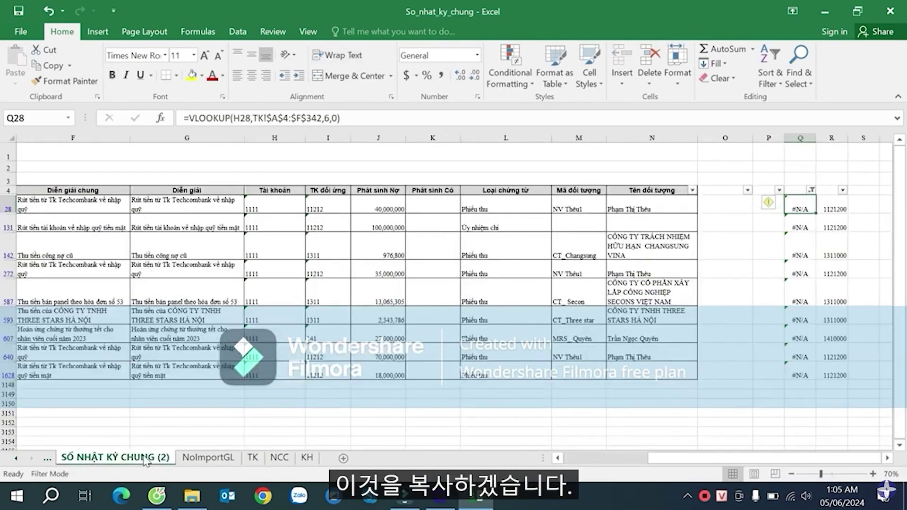
left_click(208, 457)
left_click(253, 457)
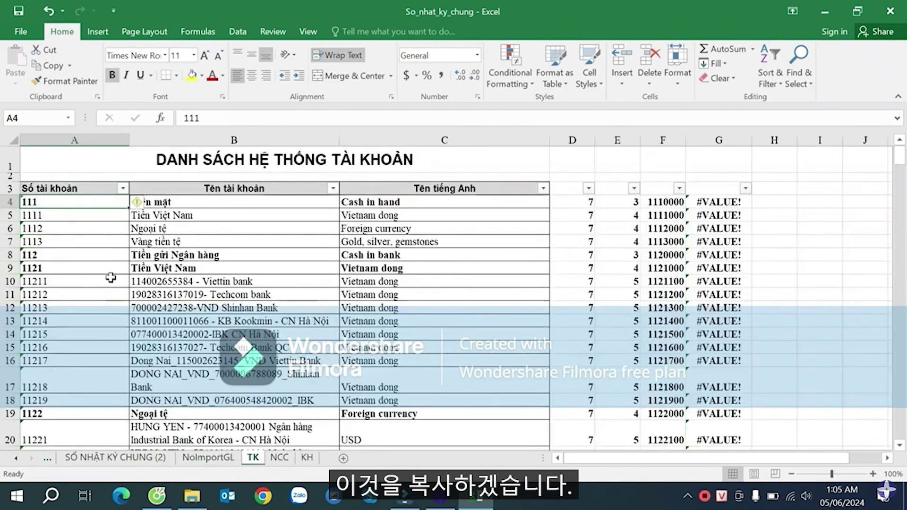
left_click(47, 215)
key("ctrl+c")
- Paste 1111 into the Tài khoản cell of each filtered row, from row 28 to row 1628
left_click(116, 457)
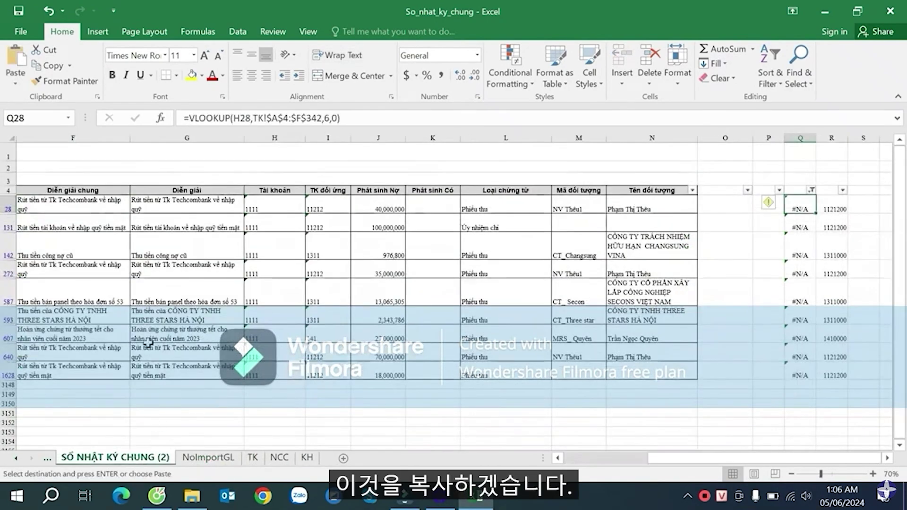
left_click(288, 208)
key("ctrl+v")
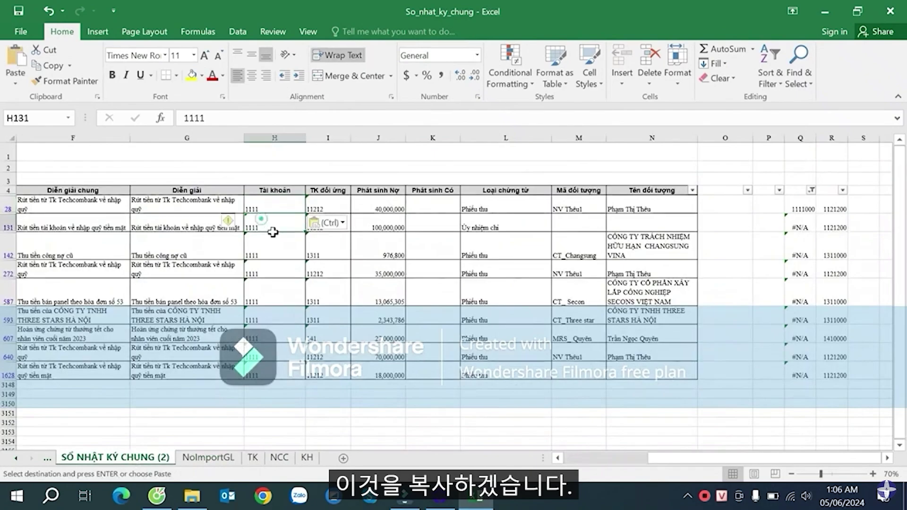
left_click(274, 249)
key("ctrl+v")
left_click(276, 269)
key("ctrl+v")
left_click(274, 298)
key("ctrl+v")
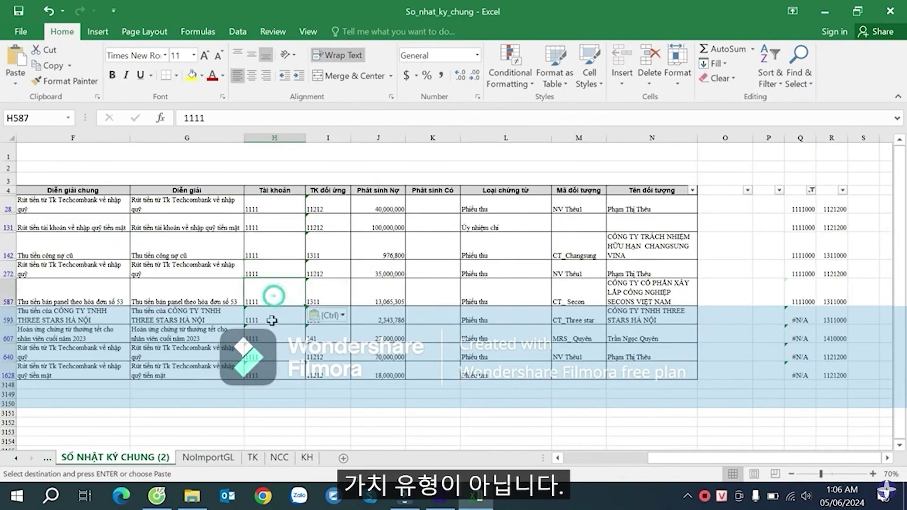
left_click(271, 315)
key("ctrl+v")
left_click(272, 335)
key("ctrl+v")
left_click(266, 354)
key("ctrl+v")
left_click(267, 367)
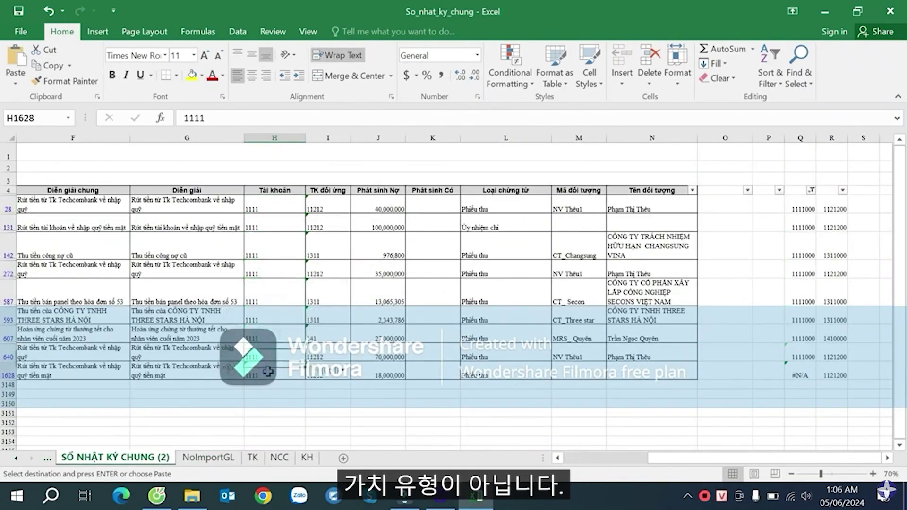
key("ctrl+v")
left_click(651, 356)
- Clear column Q's filter so every journal row shows
left_click(812, 190)
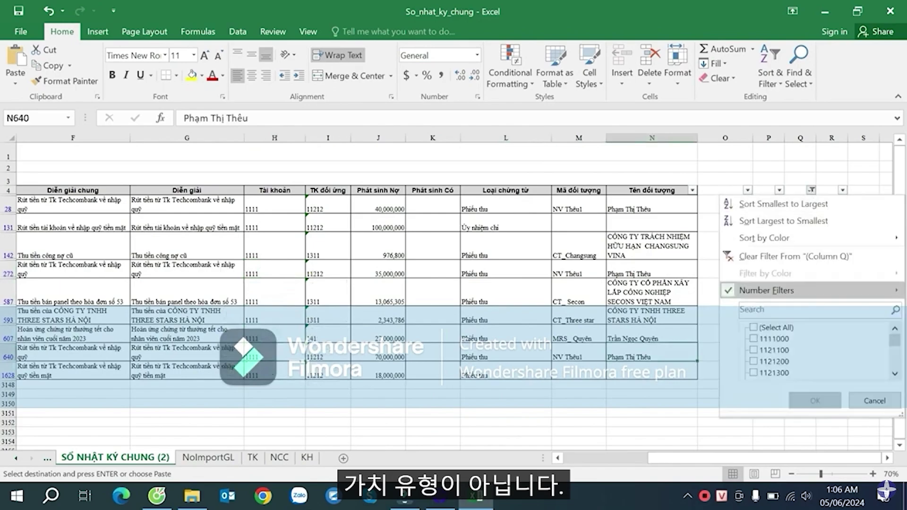
left_click(762, 330)
left_click(814, 401)
- Filter column R to only its #N/A rows
left_click(839, 190)
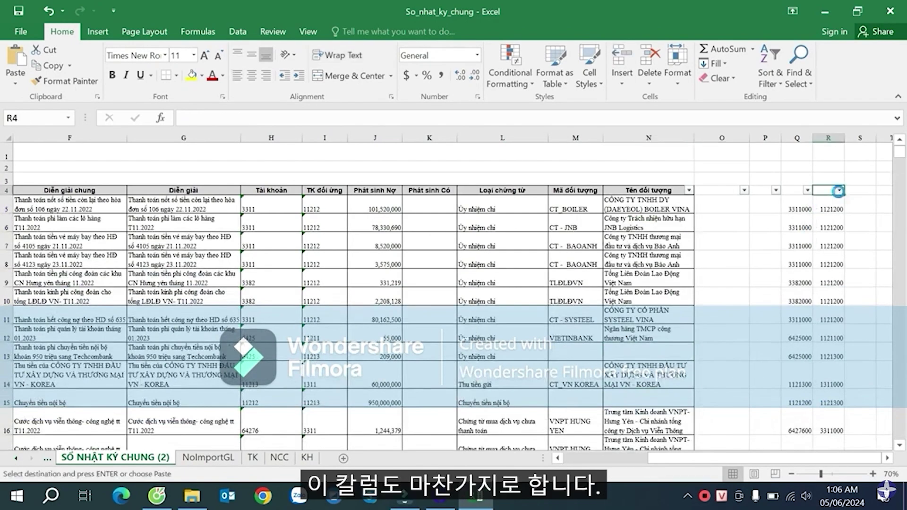
left_click(776, 327)
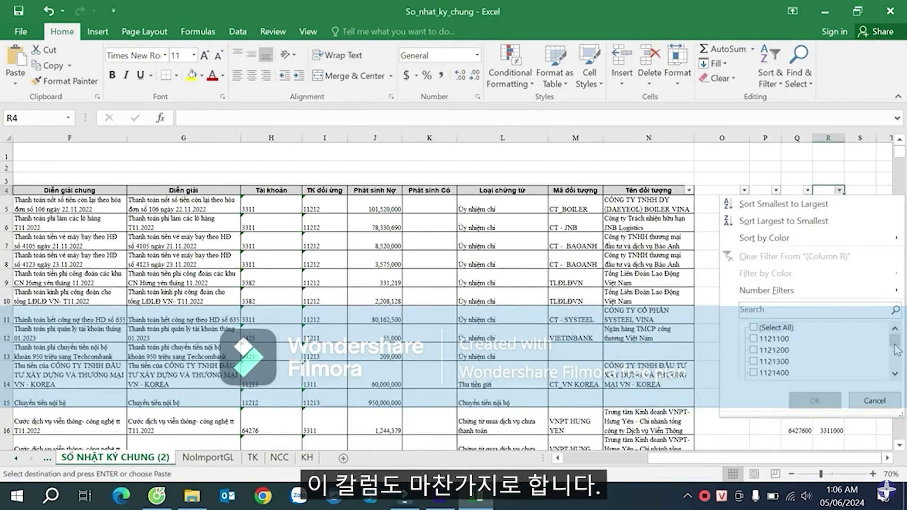
scroll(895, 373, "down", 10)
left_click(767, 373)
left_click(815, 401)
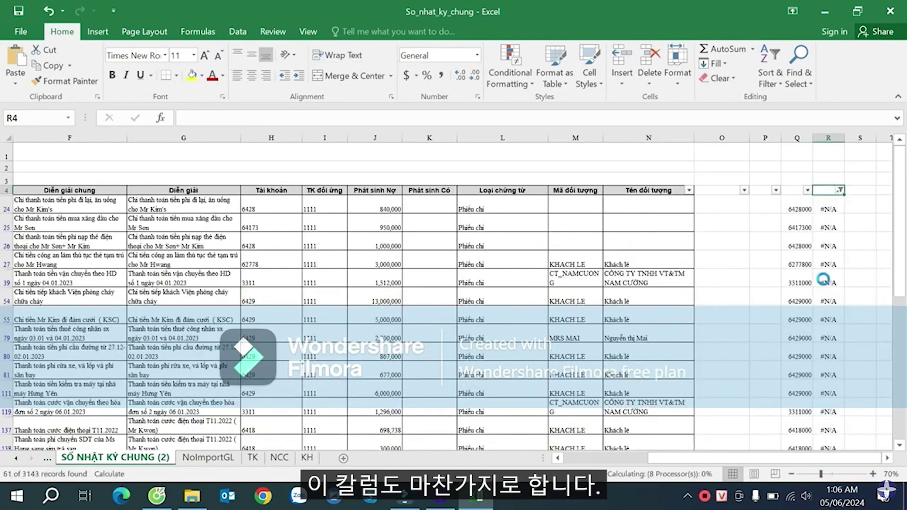
- Select the filtered TK đối ứng cells from I24 to I1707
left_click(299, 249)
left_click(323, 297)
scroll(323, 294, "down", 15)
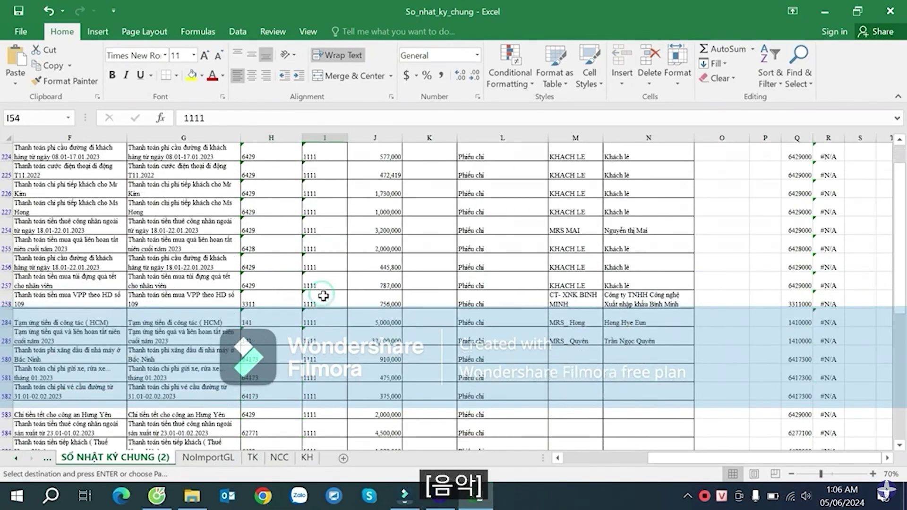
scroll(323, 294, "up", 15)
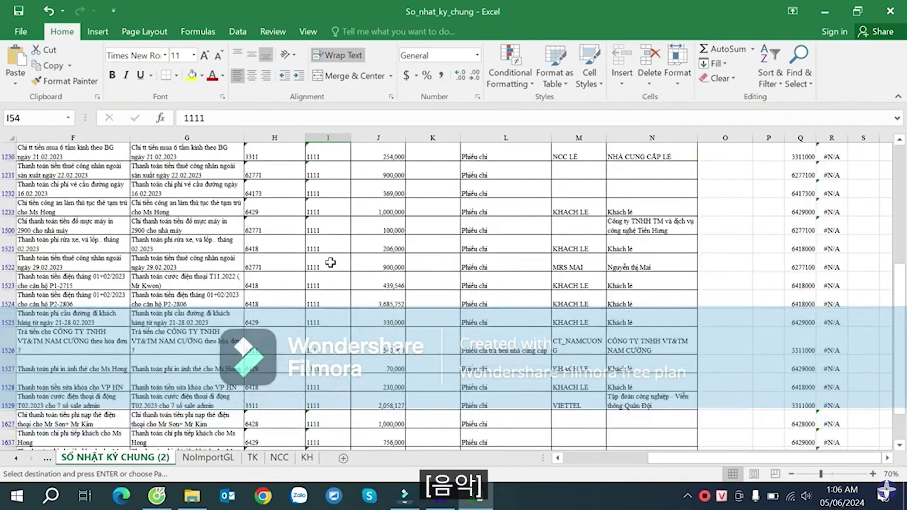
scroll(335, 181, "up", 3)
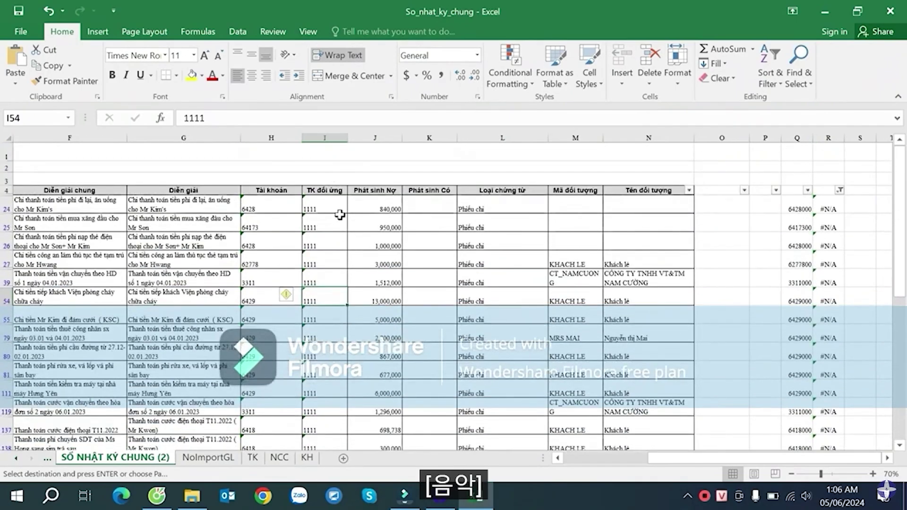
left_click(334, 210)
scroll(348, 284, "down", 4)
scroll(347, 303, "down", 8)
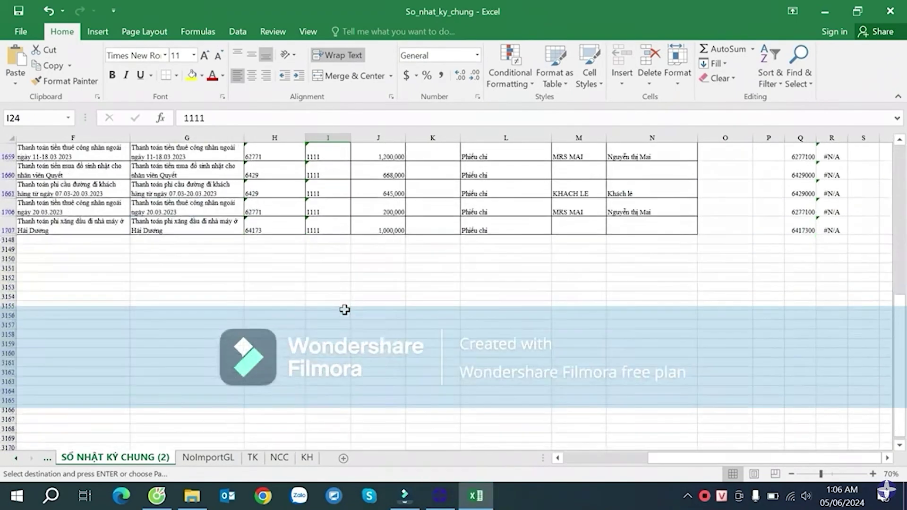
left_click(325, 225, "shift")
scroll(377, 223, "up", 18)
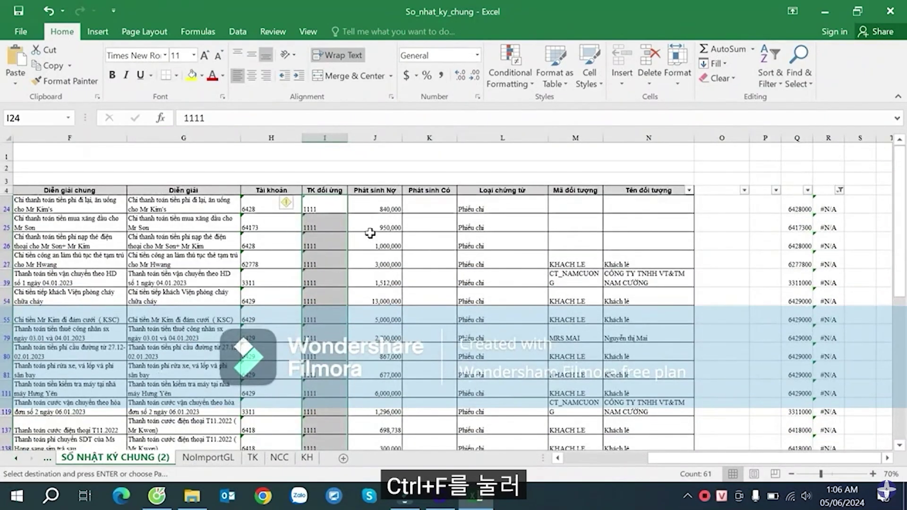
- Use Find and Replace to replace 1111 with 1111 in the selection, making 61 replacements
scroll(370, 268, "down", 5)
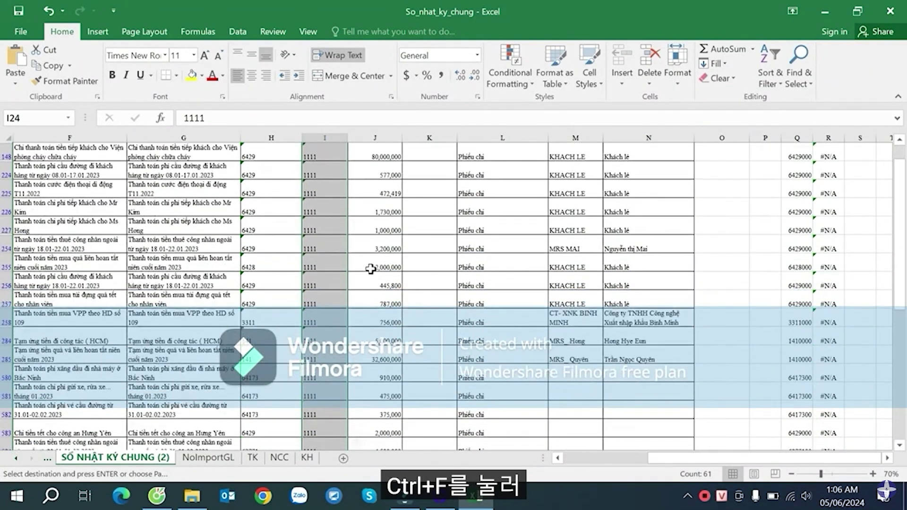
scroll(373, 265, "up", 5)
key("ctrl+f")
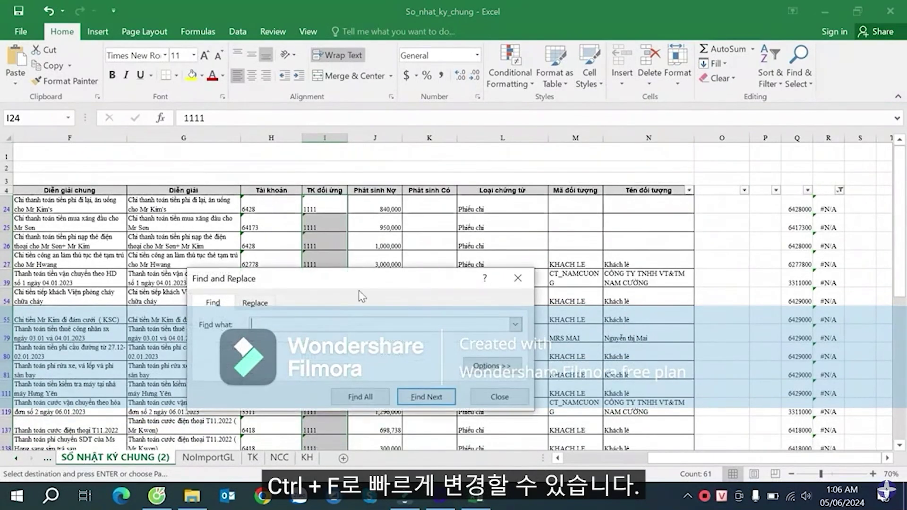
type("1111")
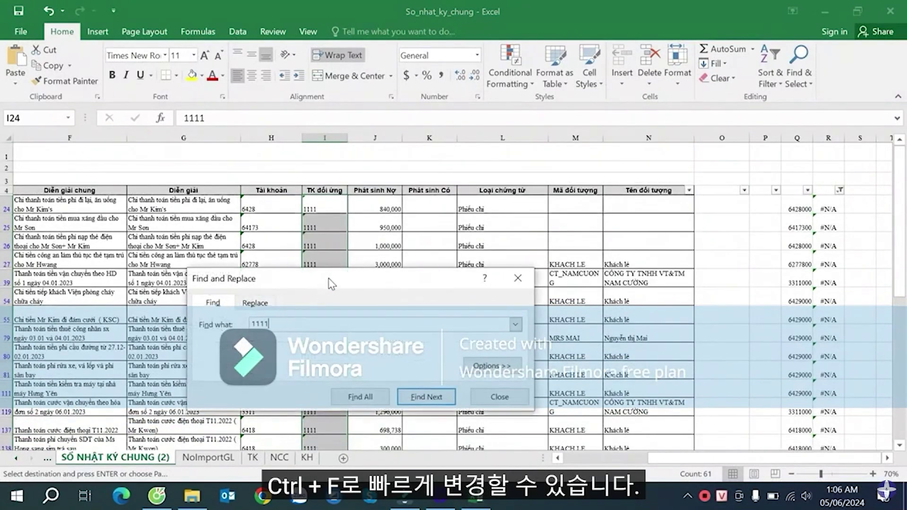
left_click_drag(331, 276, 451, 247)
left_click(394, 276)
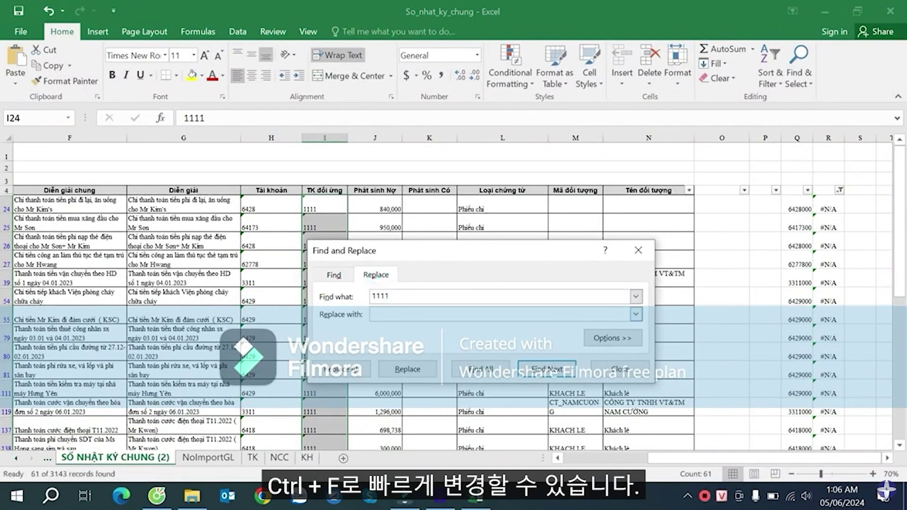
type("1111")
left_click(341, 369)
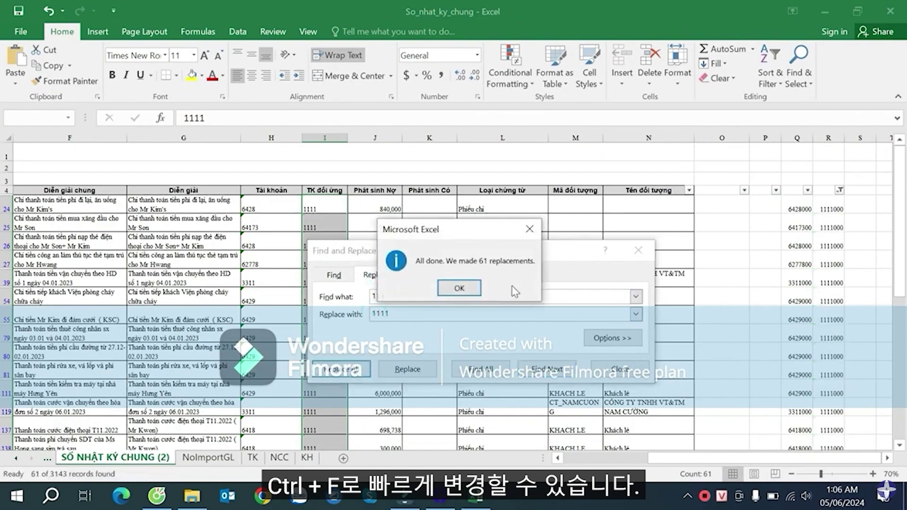
key("Return")
key("Escape")
left_click(756, 262)
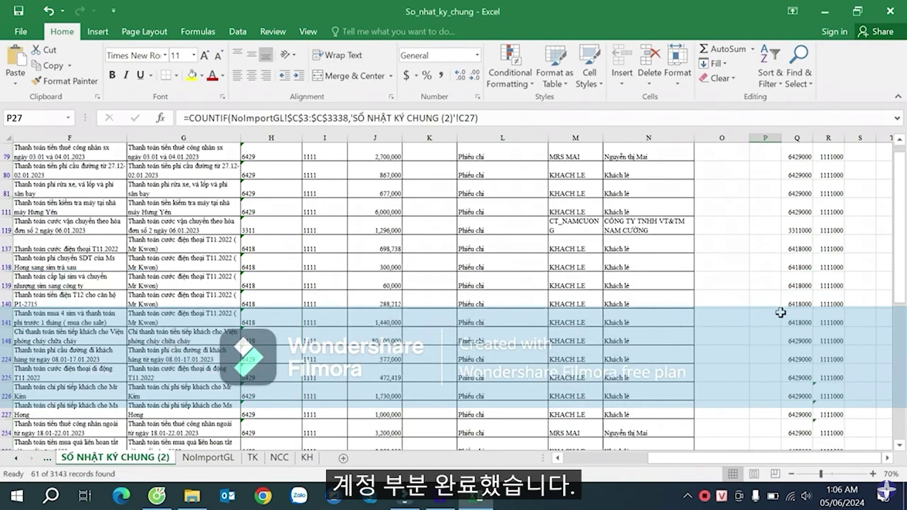
- Clear column R's filter so all journal rows show
left_click(839, 190)
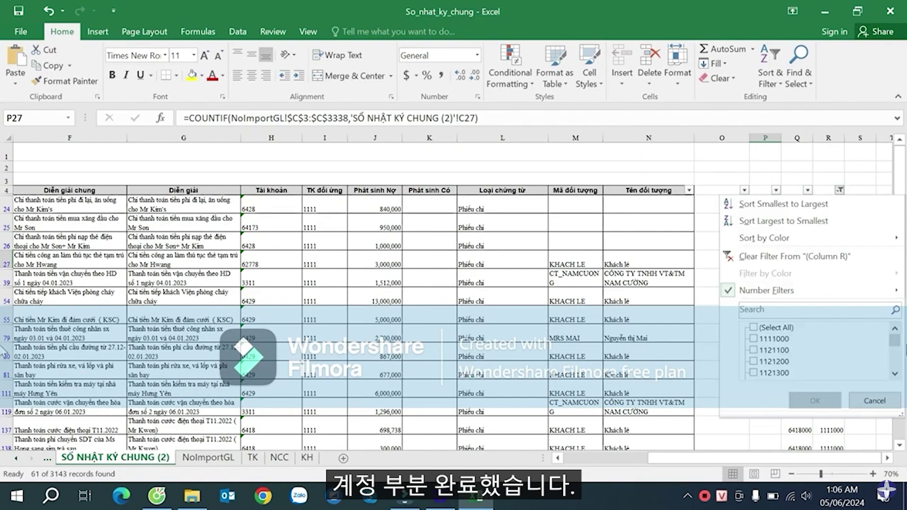
left_click(894, 373)
left_click_drag(894, 361, 890, 336)
left_click(786, 329)
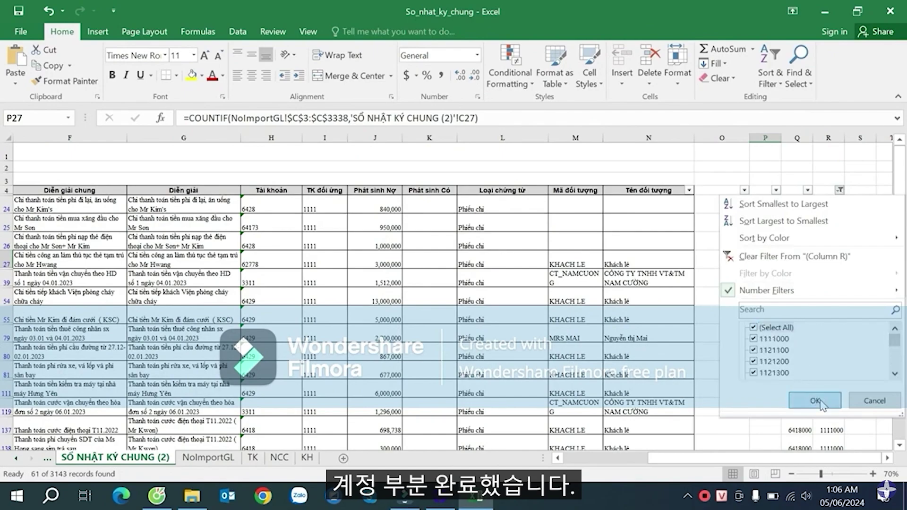
left_click(814, 400)
- Begin a =VLOOKUP(M5, formula in S5, then cancel it
left_click(583, 209)
left_click(799, 208)
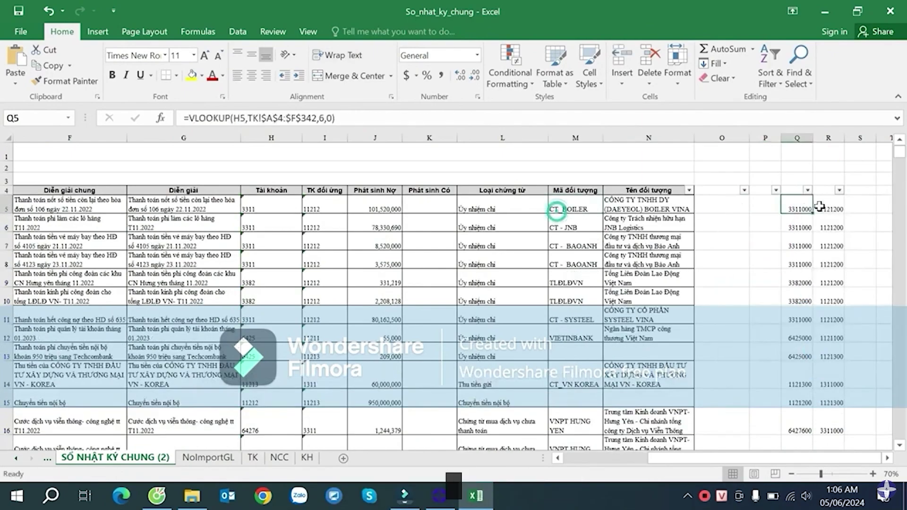
left_click(882, 207)
left_click(813, 208)
left_click(749, 209)
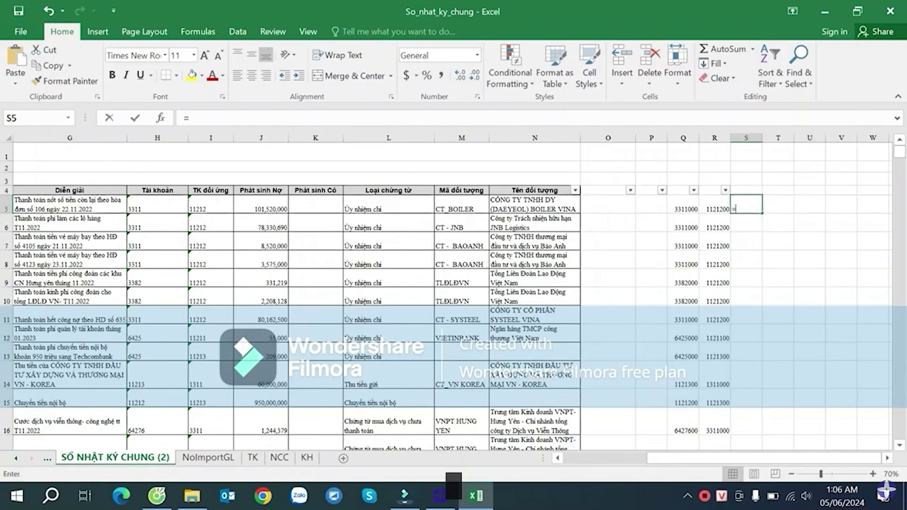
type("=VLOOKUP(")
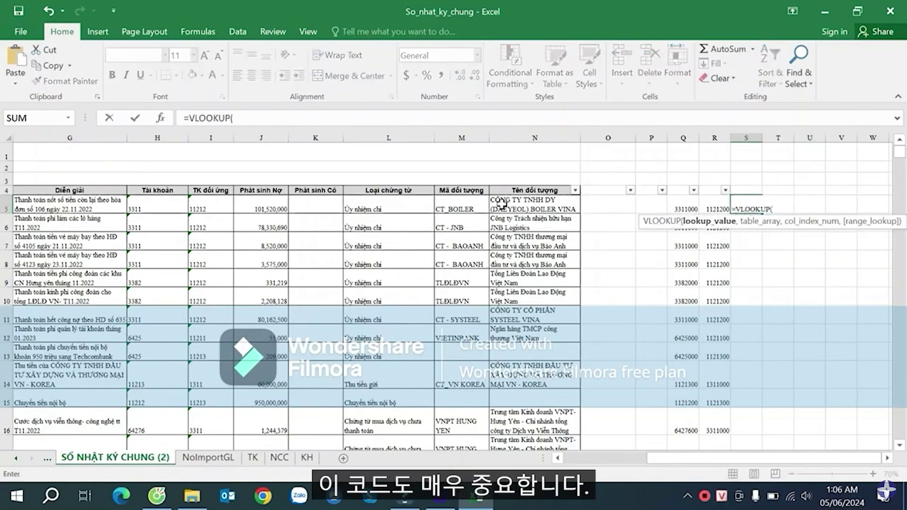
left_click(458, 204)
type(",")
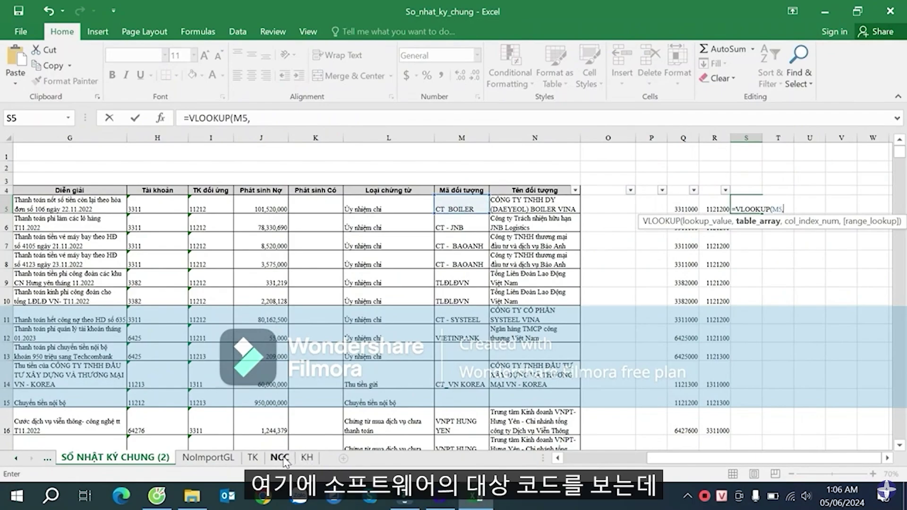
key("Escape")
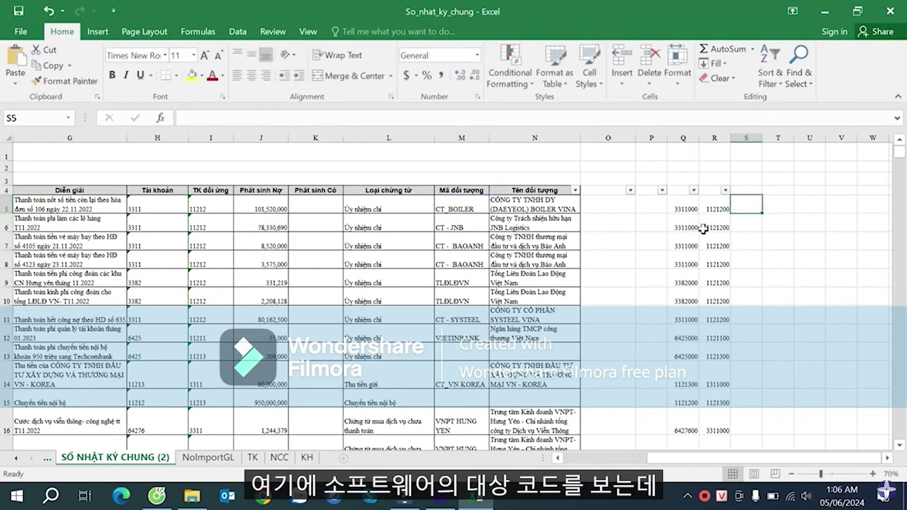
- Compare column H account codes with object codes CT_BOILER and CT - BAOANH in column M
left_click(476, 204)
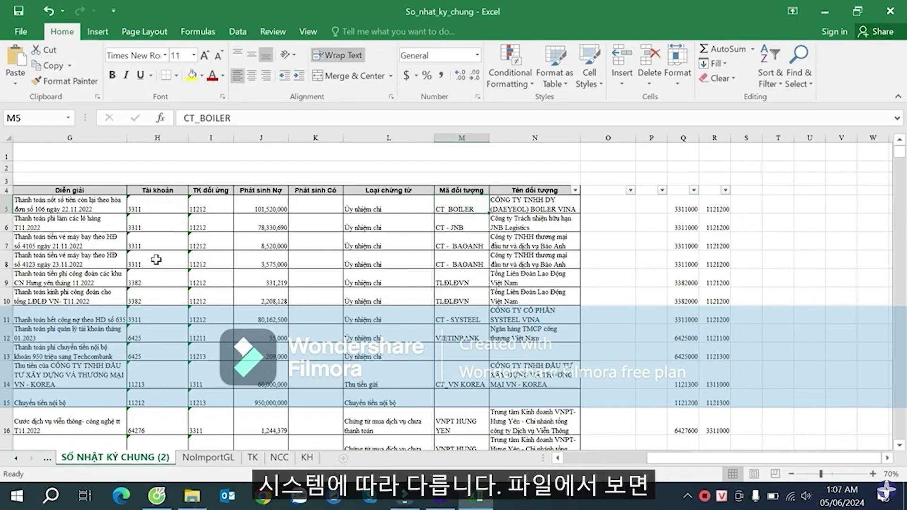
left_click(159, 204)
left_click(468, 208)
left_click(145, 228)
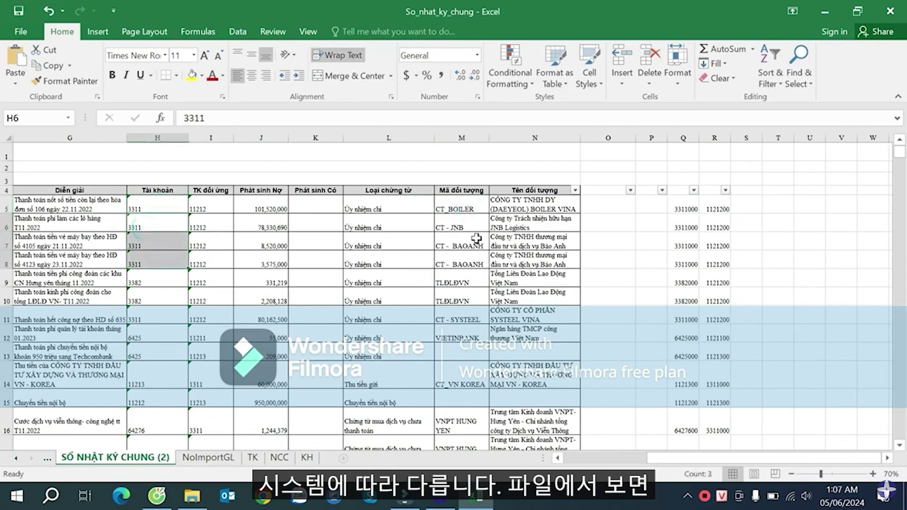
left_click(470, 257)
left_click_drag(467, 208, 463, 244)
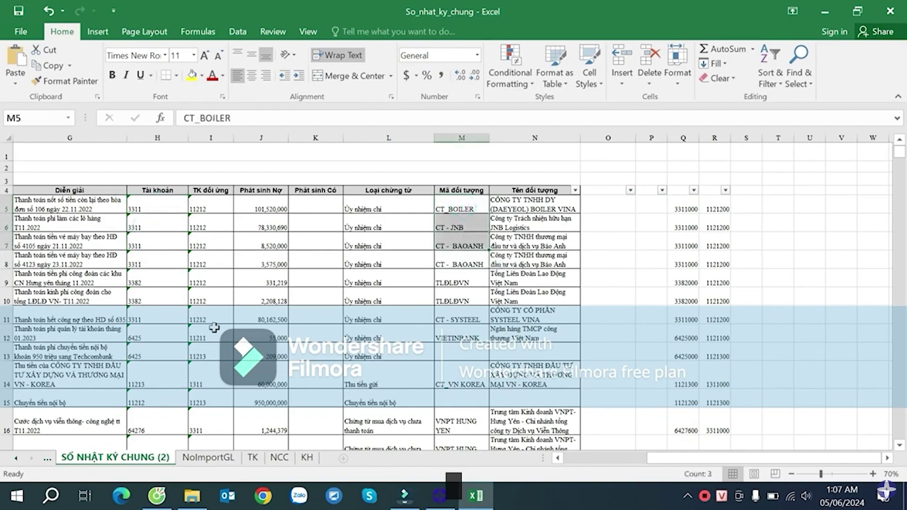
- Check row 11's account code, then toggle the AutoFilter from the Tài khoản header
left_click(175, 316)
scroll(179, 319, "down", 4)
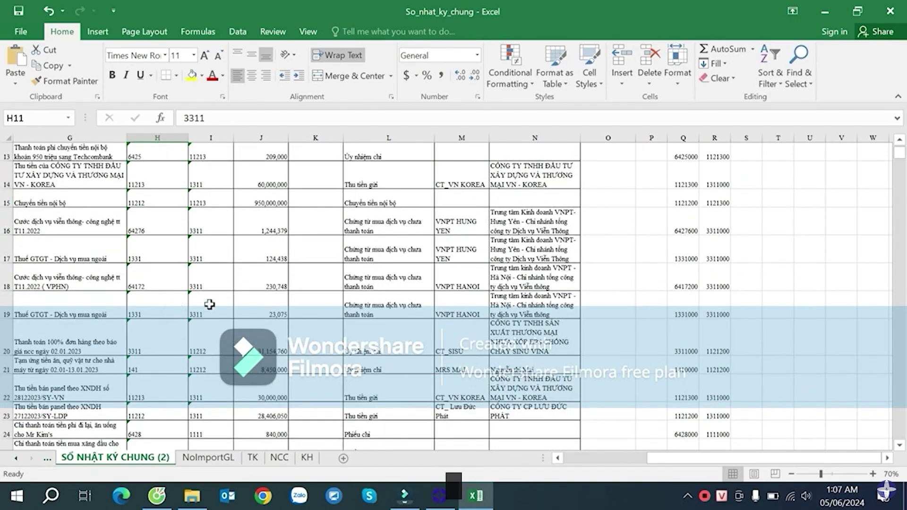
scroll(209, 304, "down", 4)
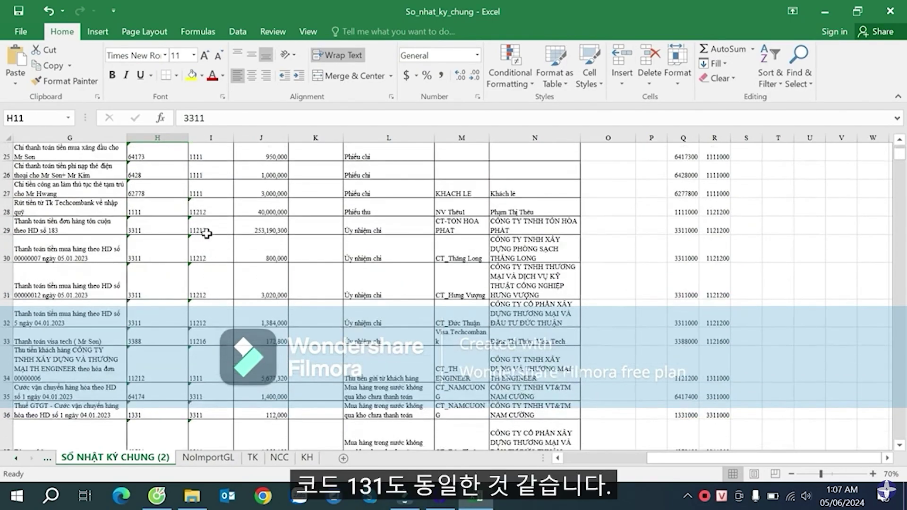
scroll(193, 277, "up", 8)
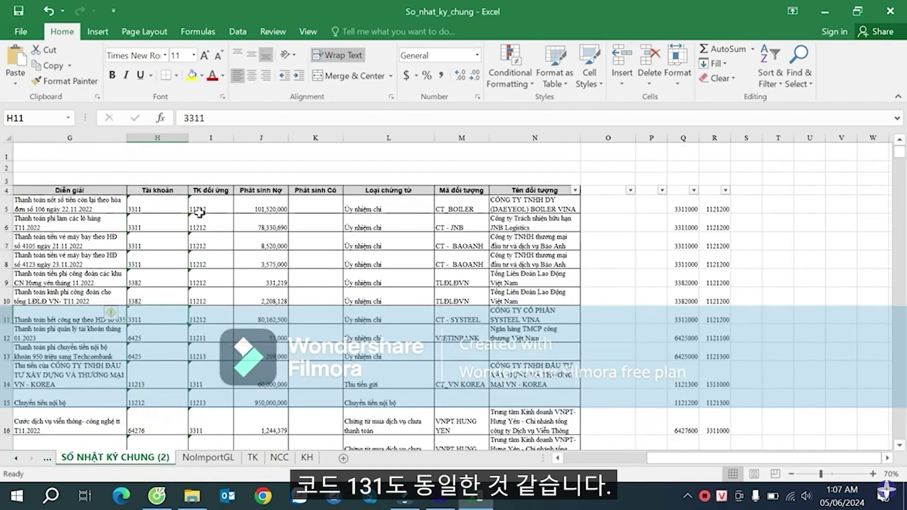
left_click(179, 190)
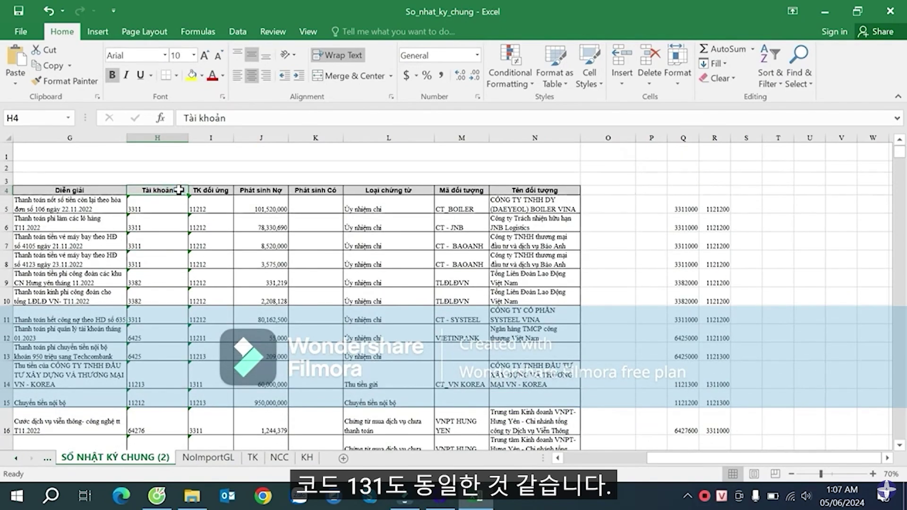
key("ctrl+z")
- Remove the existing filters from row 5 of the journal
left_click(697, 245)
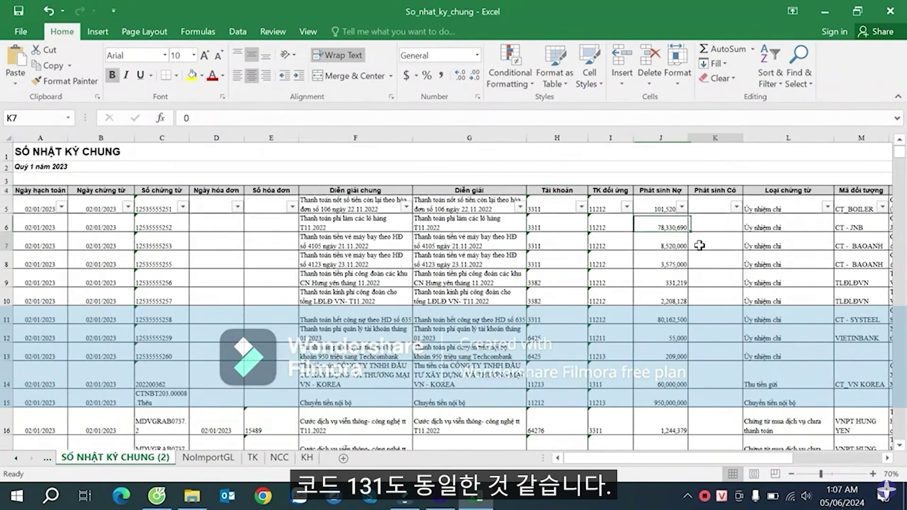
key("ctrl+shift+l")
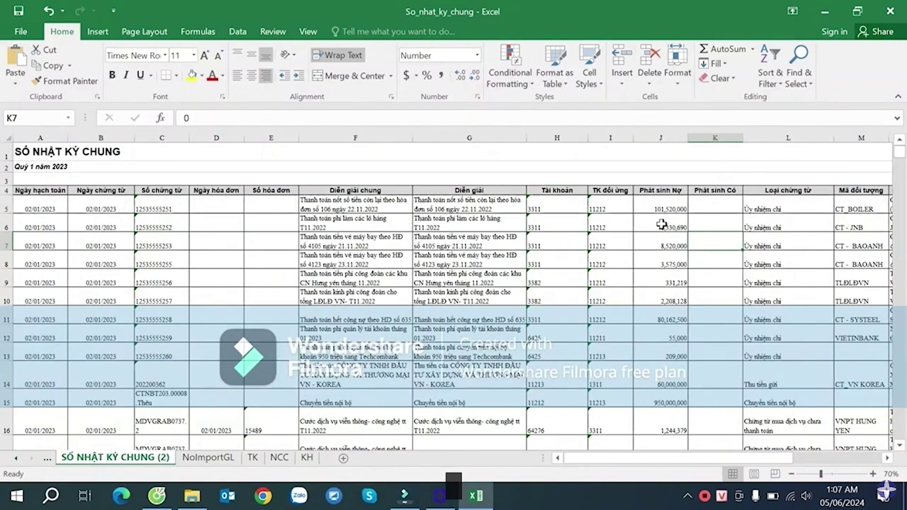
left_click(564, 189)
left_click(775, 68)
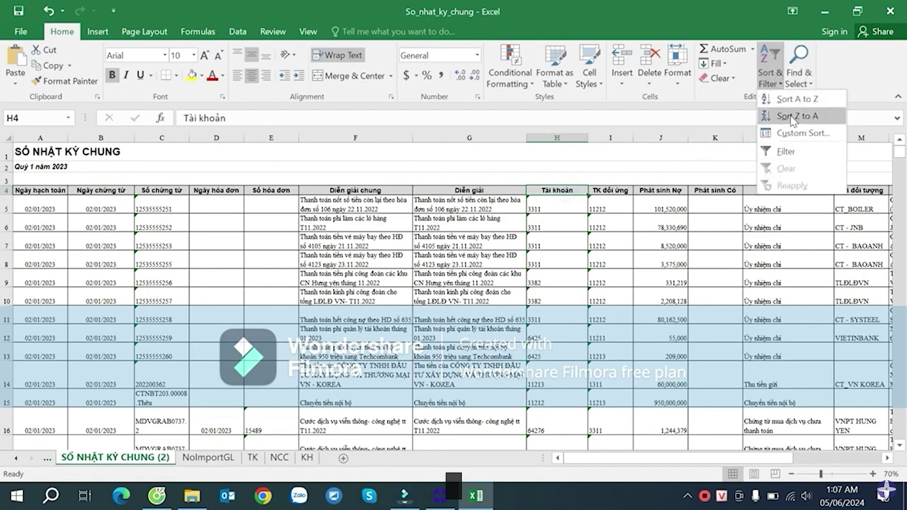
left_click(795, 151)
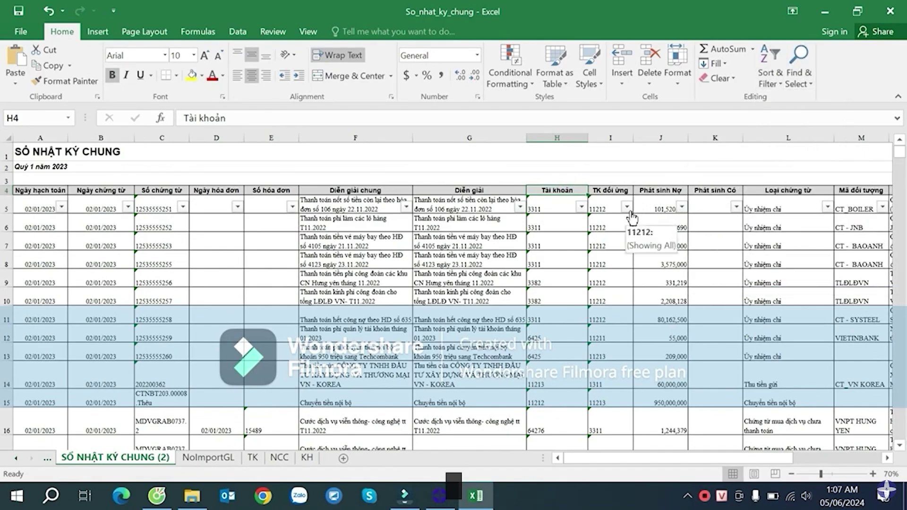
key("ctrl+shift+l")
- Select the row-4 header cells from A4 across and add filters to them
key("Up")
key("Down")
key("Left")
key("Home")
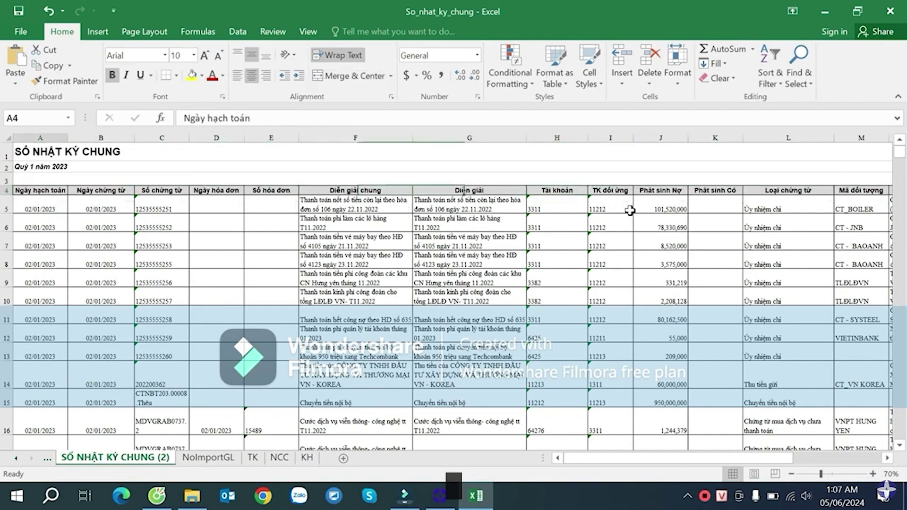
key("shift+Right")
key("shift+Right")
key("shift+Right")
key("shift+Right")
key("shift+Right")
key("shift+Right")
key("shift+Right")
key("shift+Right")
key("shift+Right")
key("shift+Right")
key("shift+Right")
key("shift+Right")
key("shift+Right")
key("shift+Right")
key("shift+Right")
key("shift+Right")
key("shift+Right")
key("shift+Right")
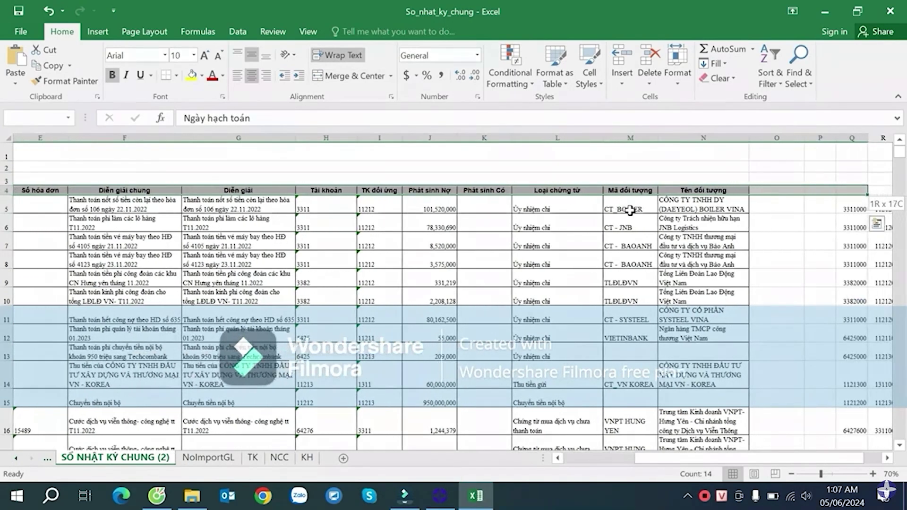
key("shift+Right")
key("shift+Right")
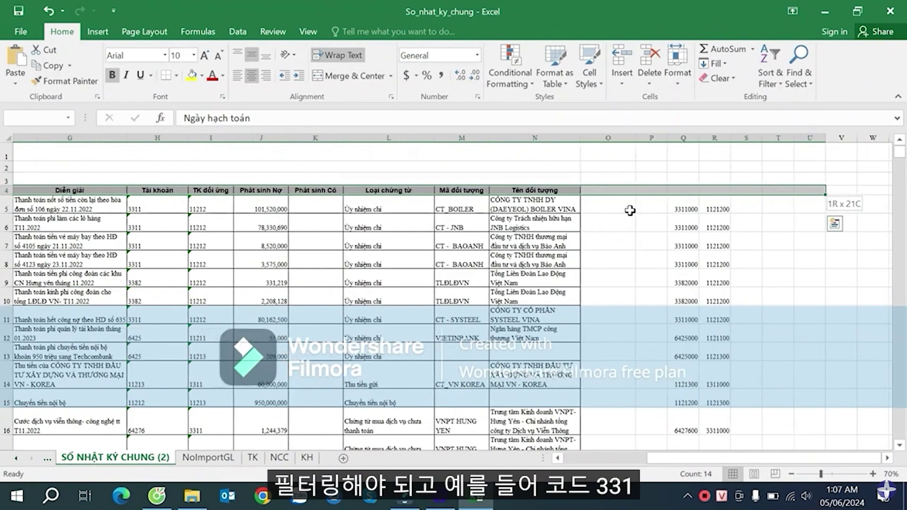
key("ctrl+shift+l")
- Filter the Tài khoản column to show only account 3311
left_click(722, 226)
key("Right")
key("Right")
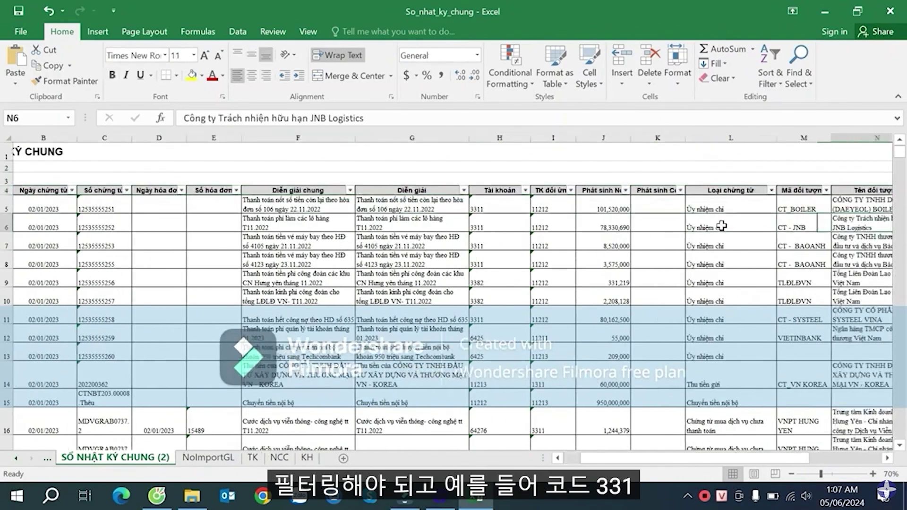
key("Right")
left_click(437, 224)
left_click(405, 189)
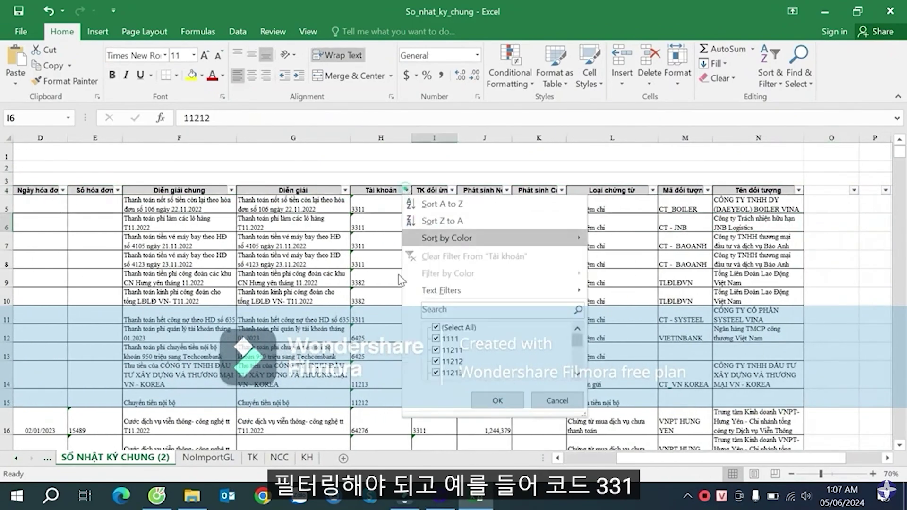
left_click(448, 327)
left_click(447, 311)
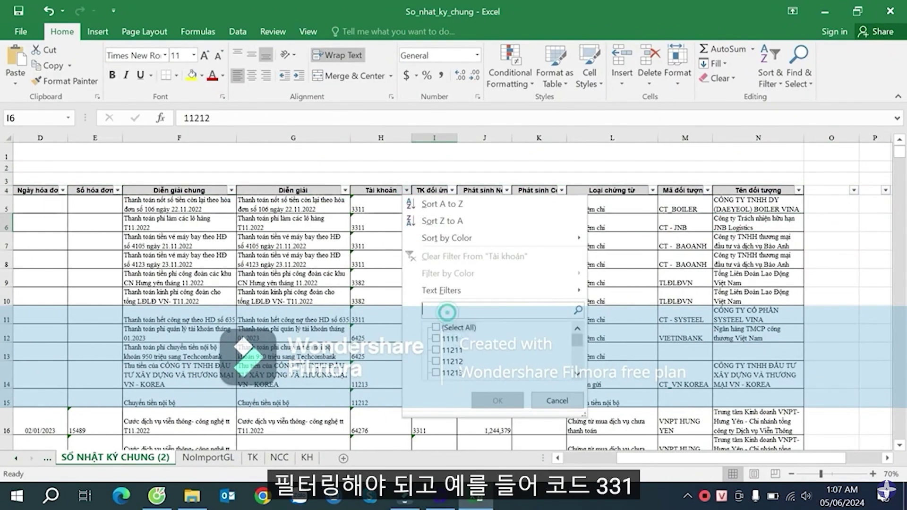
type("331")
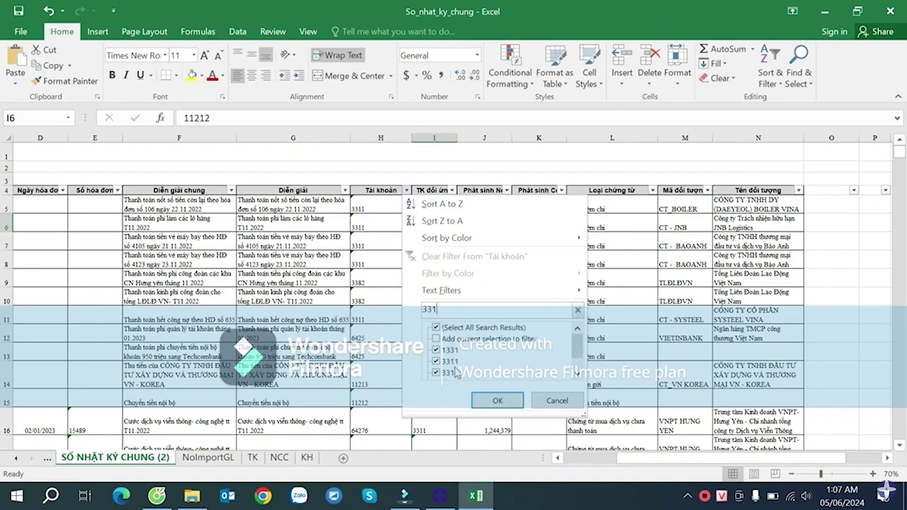
left_click(451, 372)
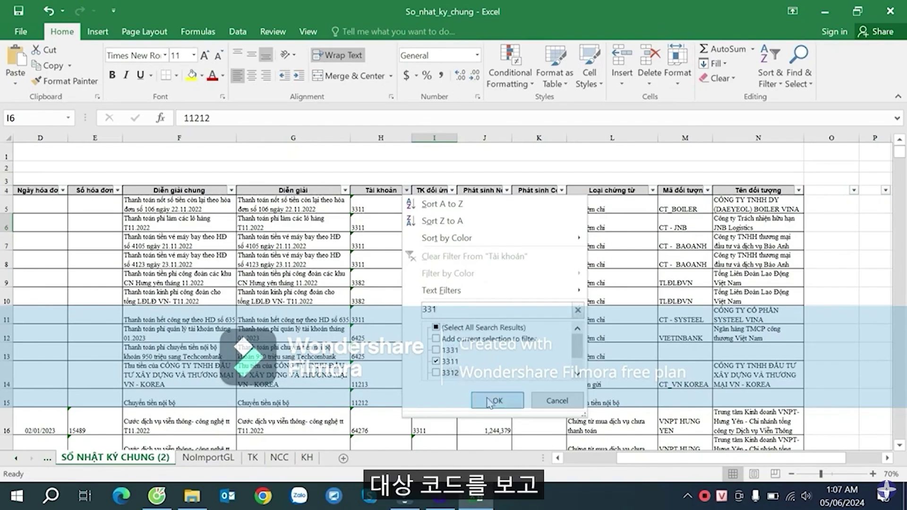
left_click(490, 402)
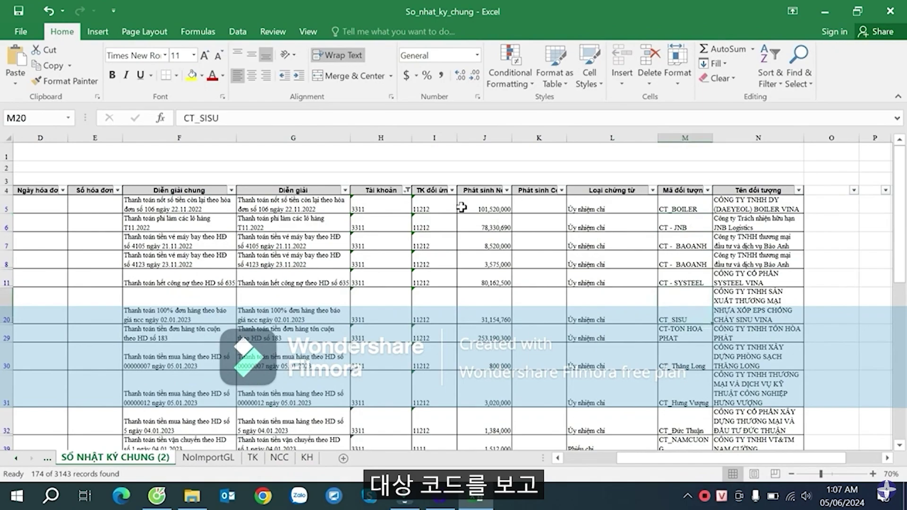
- Clear the Tài khoản filter and filter TK đối ứng to 1311, reviewing the object codes
left_click(406, 190)
left_click(450, 327)
left_click(496, 398)
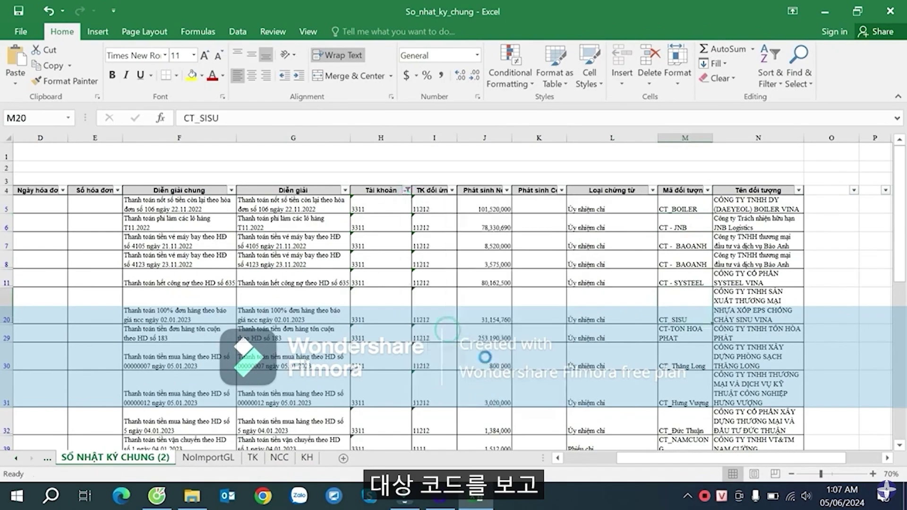
left_click(451, 190)
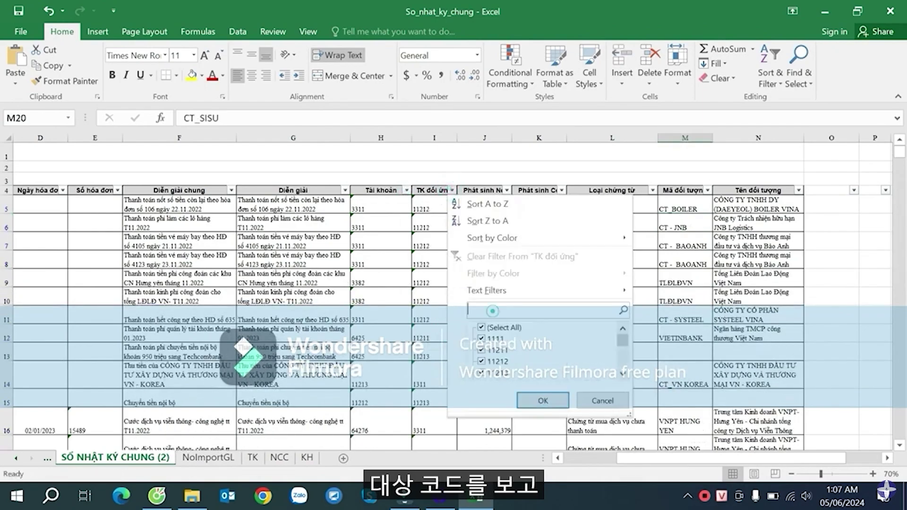
left_click(492, 311)
type("131")
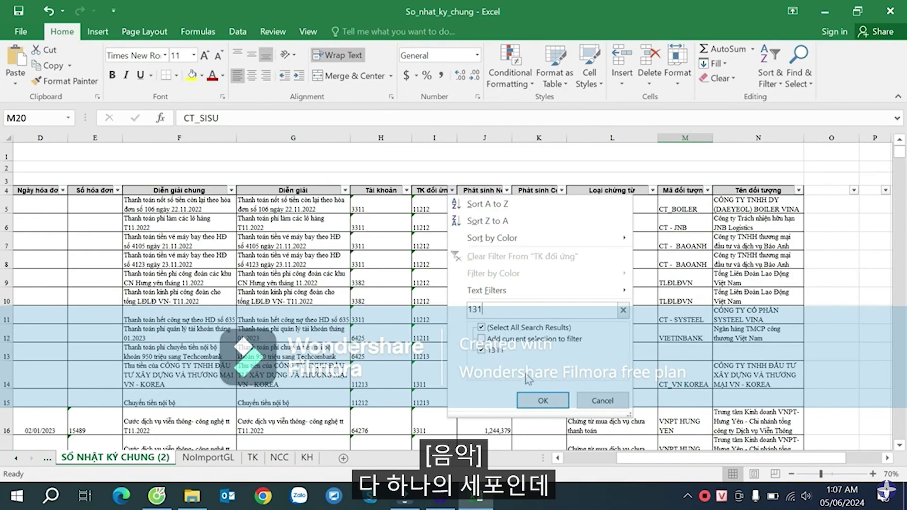
left_click(543, 401)
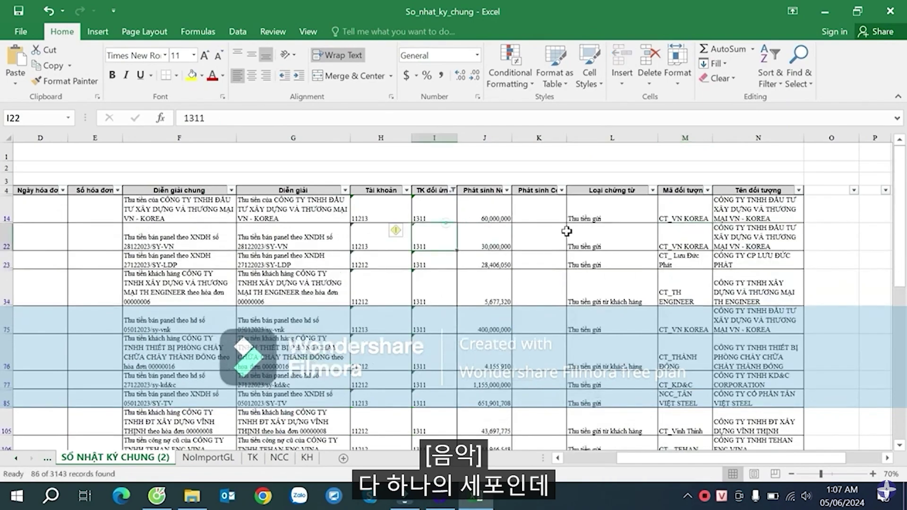
left_click(685, 236)
left_click_drag(685, 215, 685, 298)
- Clear the TK đối ứng filter so all rows show, checking codes CT - BAOANH and CT - SYSTEEL
left_click(451, 190)
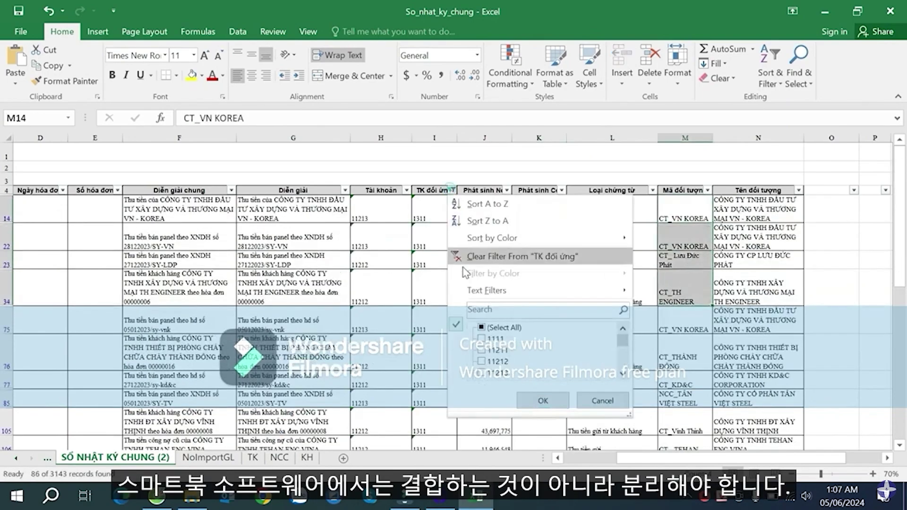
left_click(496, 327)
left_click(543, 400)
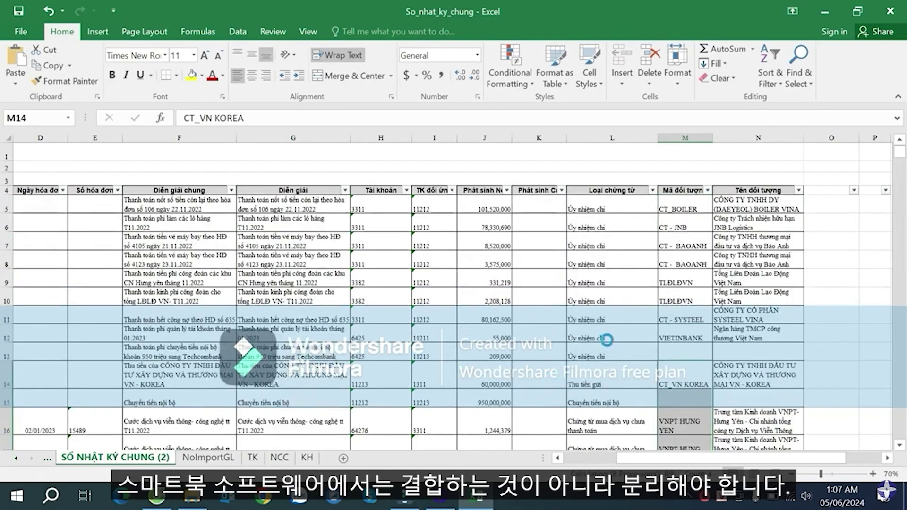
left_click(699, 246)
left_click(699, 316)
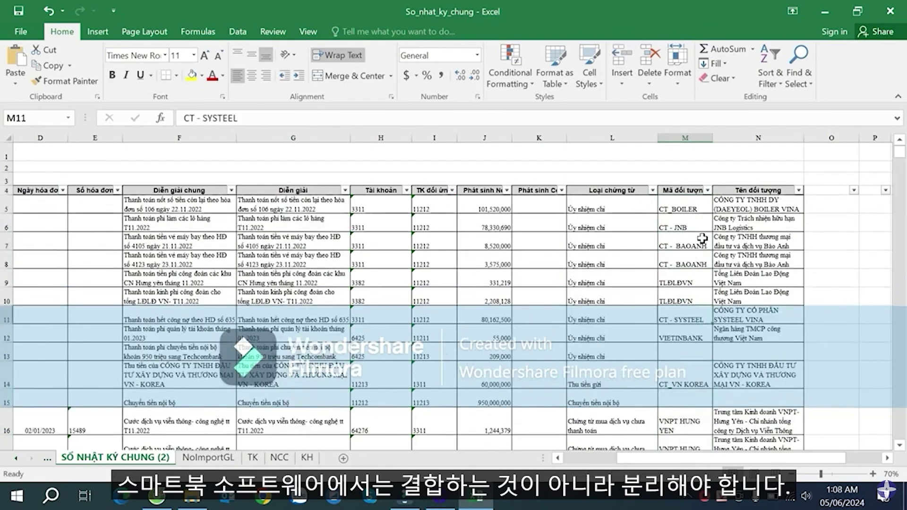
- Review object codes CT_BOILER, CT - JNB, CT - BAOANH and the IF check formula in O5
left_click(683, 207)
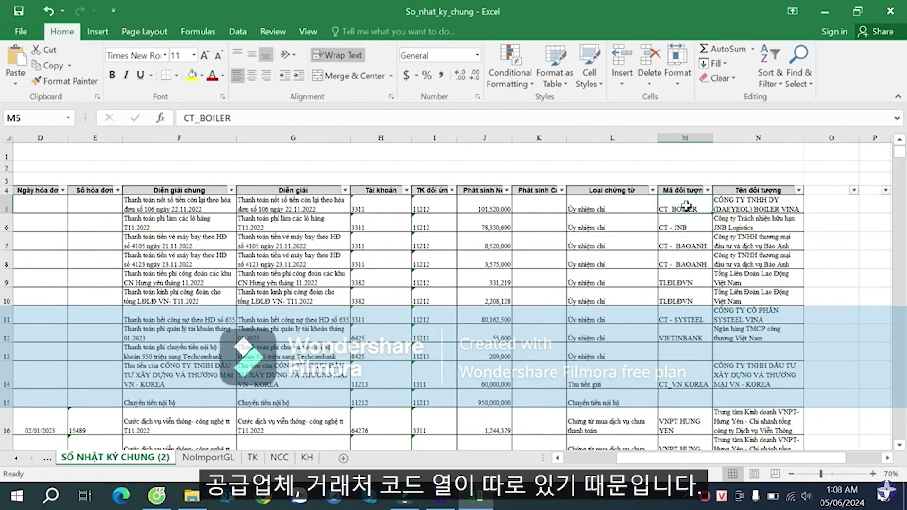
left_click(690, 225)
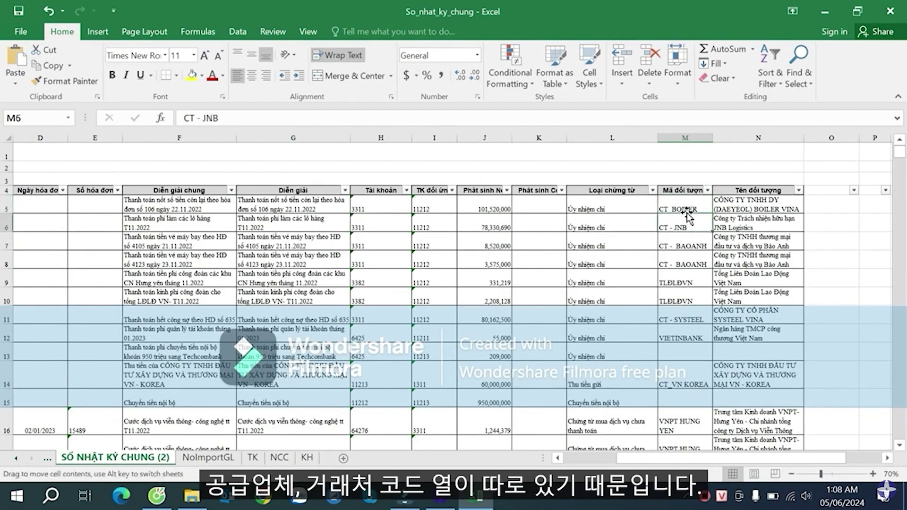
left_click(691, 243)
left_click(684, 210)
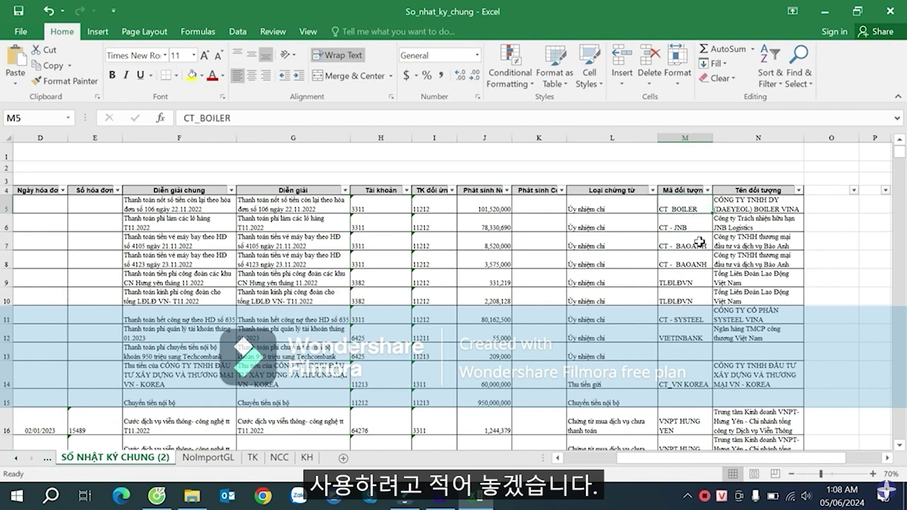
left_click(820, 208)
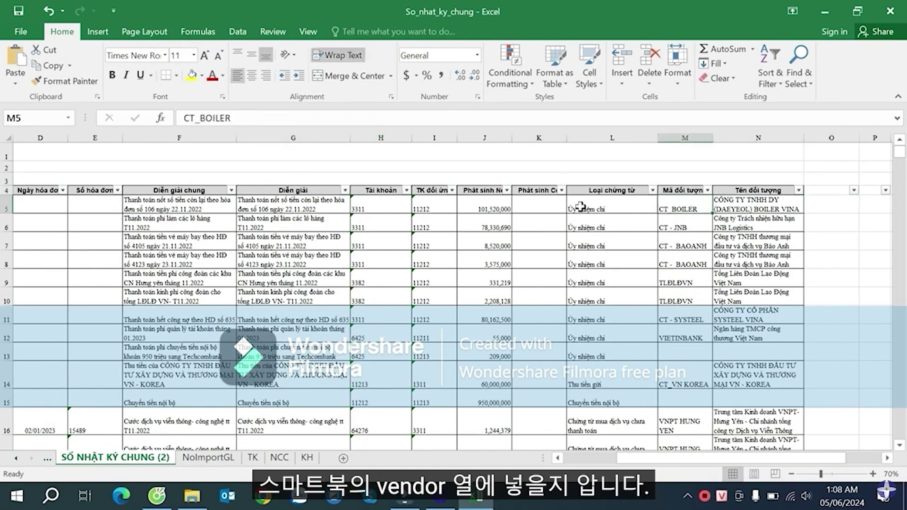
left_click(813, 203)
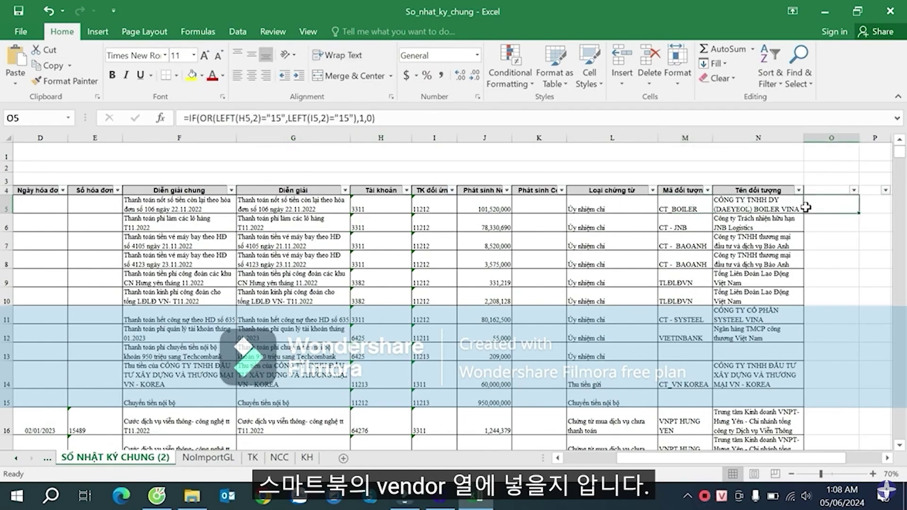
key("Right")
key("Right")
key("Right")
key("Right")
key("Right")
key("Right")
left_click(617, 207)
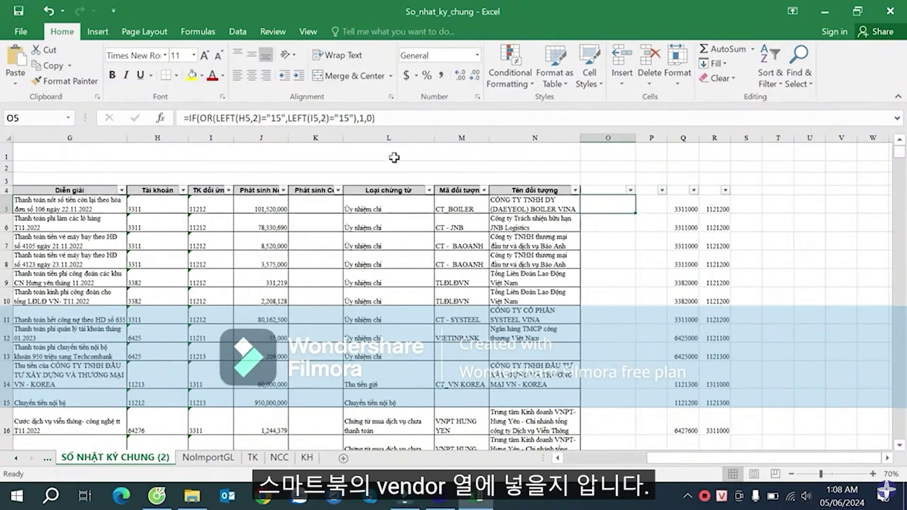
left_click_drag(394, 118, 183, 118)
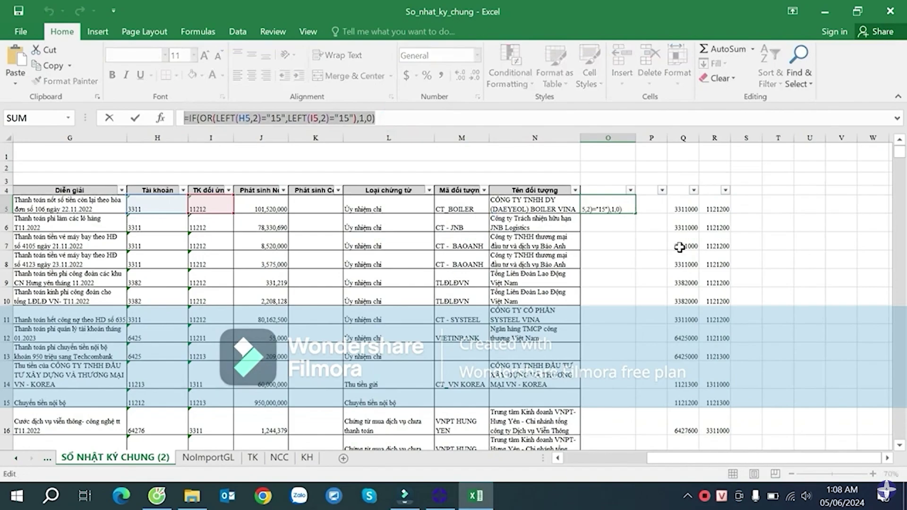
key("Escape")
left_click(766, 209)
- Enter the headers Tk No in Q4 and Tk Co in R4
left_click(687, 189)
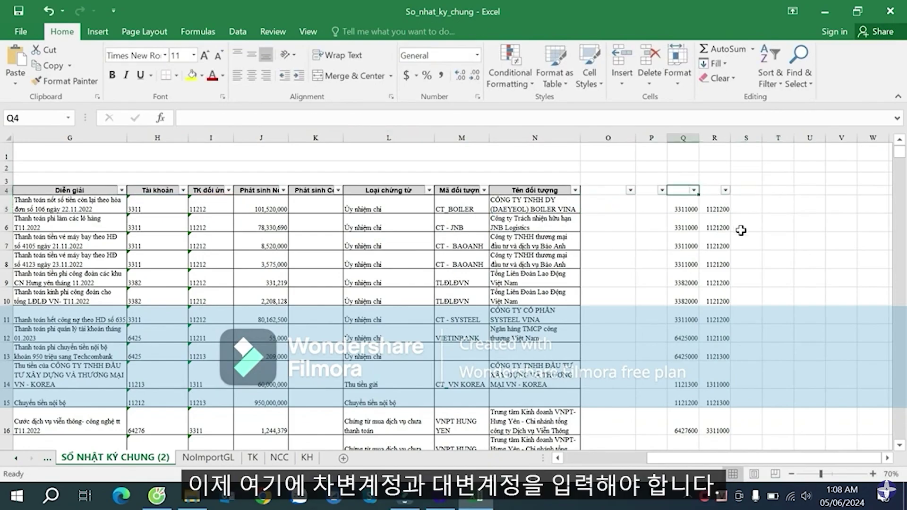
type("tknC")
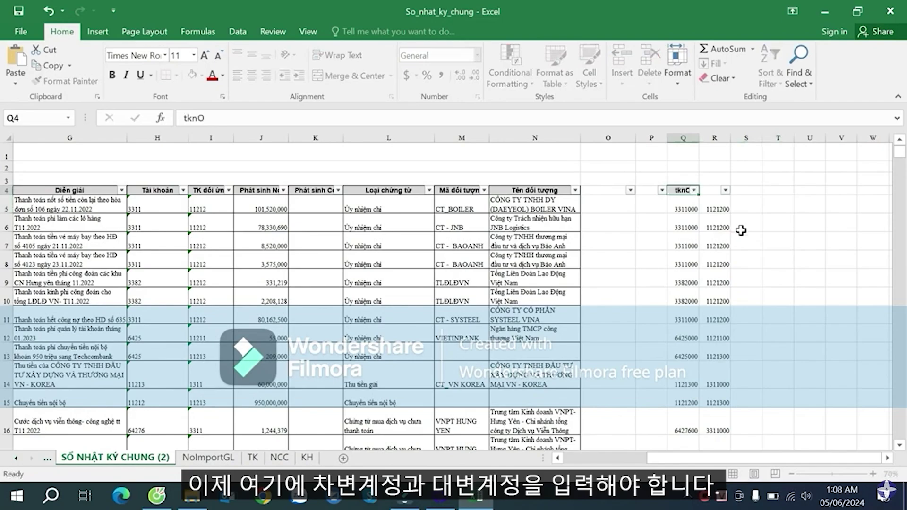
key("Tab")
type("t")
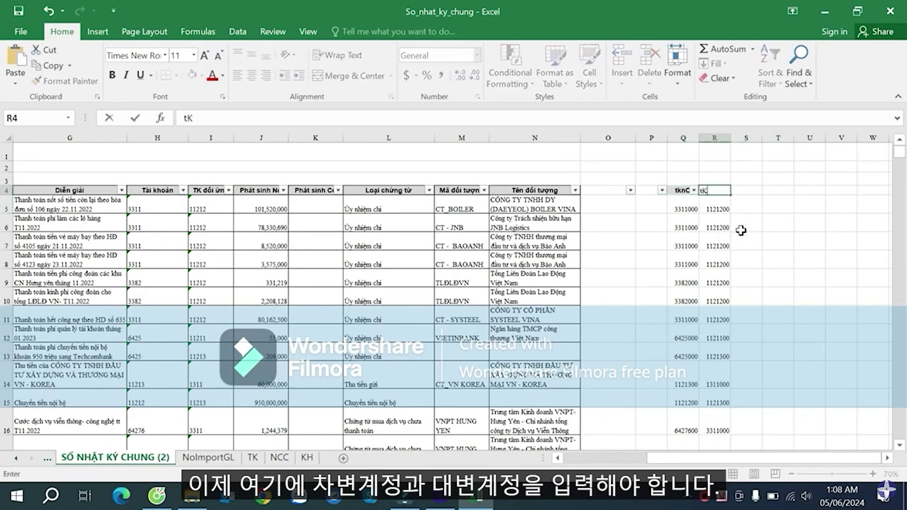
type("k Co")
key("shift+Tab")
key("F2")
key("BackSpace")
type("O")
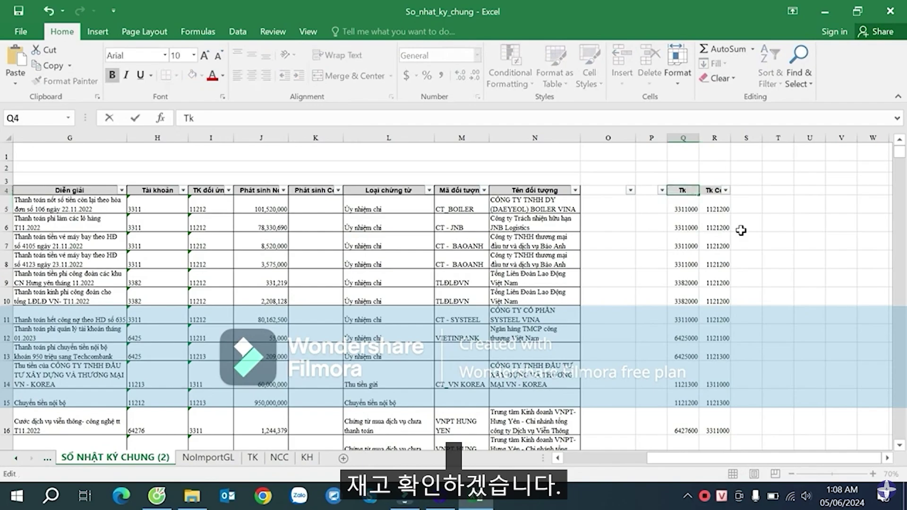
type("o")
key("Return")
- Enter headers Kiem tra Kho in O4 and Lay cac dong thue in P4, widening column P
key("Up")
key("Left")
key("Left")
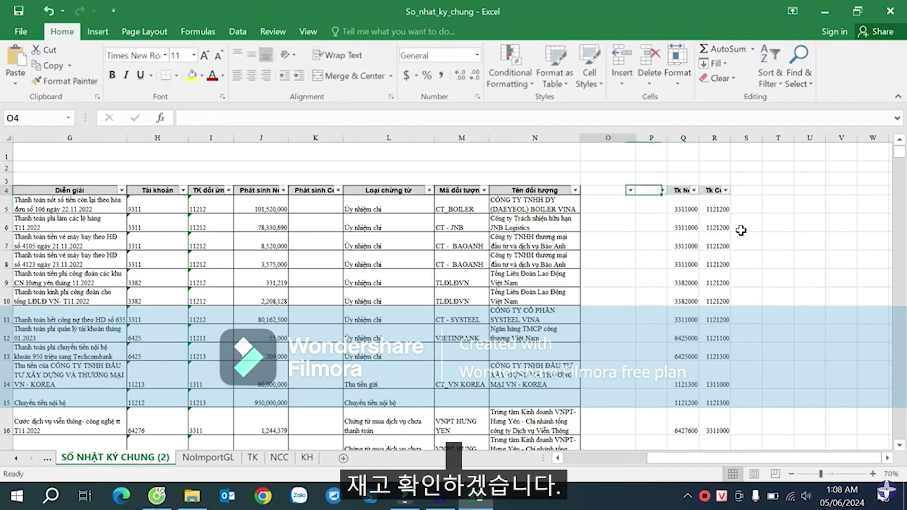
key("Down")
key("Up")
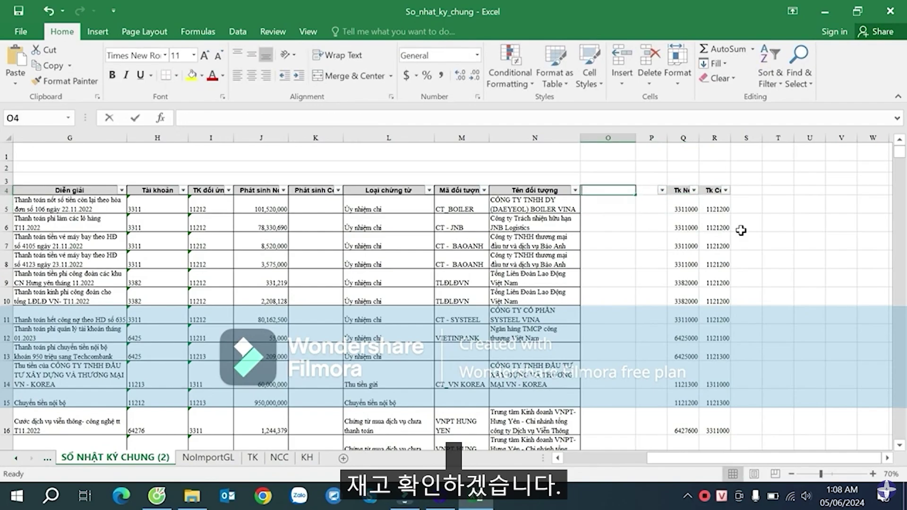
type("Kiem tra Kho")
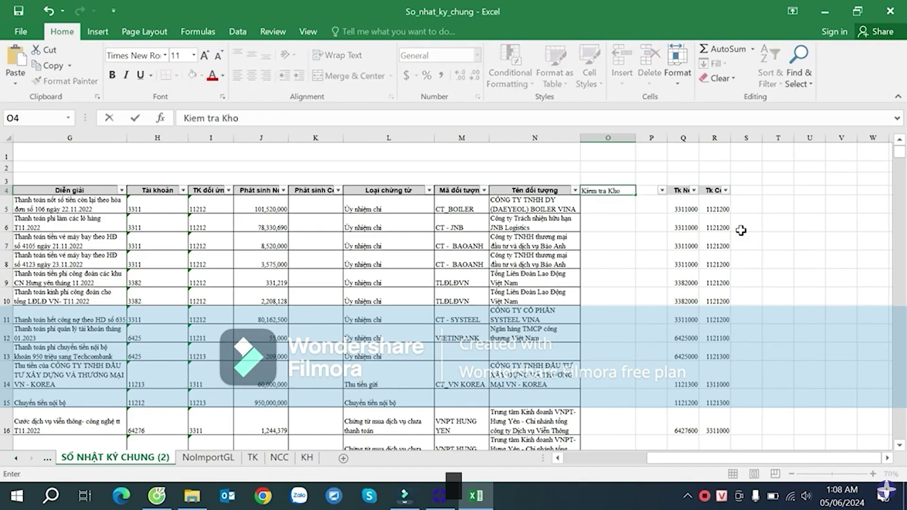
key("Right")
key("Left")
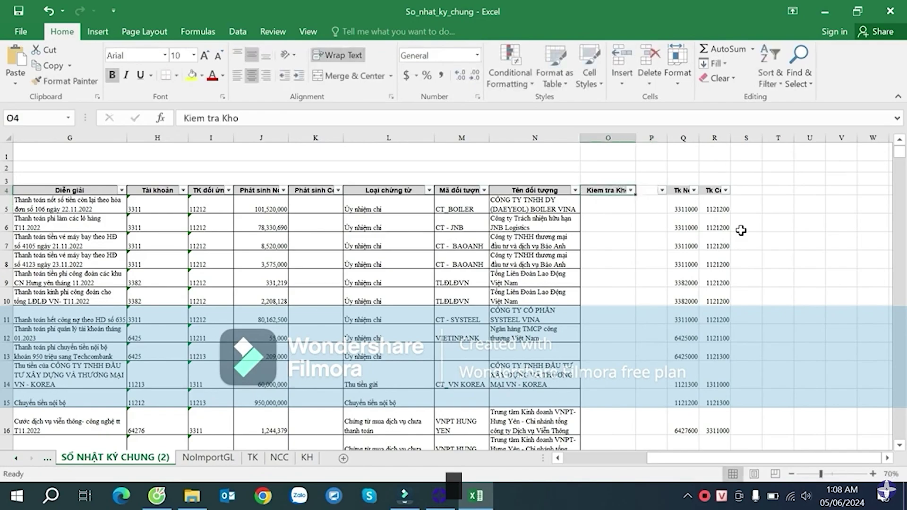
key("Right")
key("Down")
key("Down")
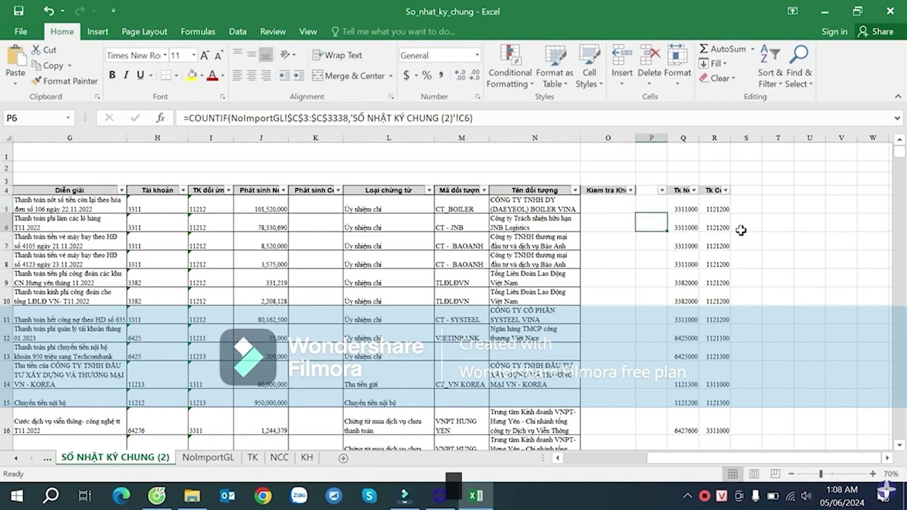
key("Up")
key("Up")
type("L")
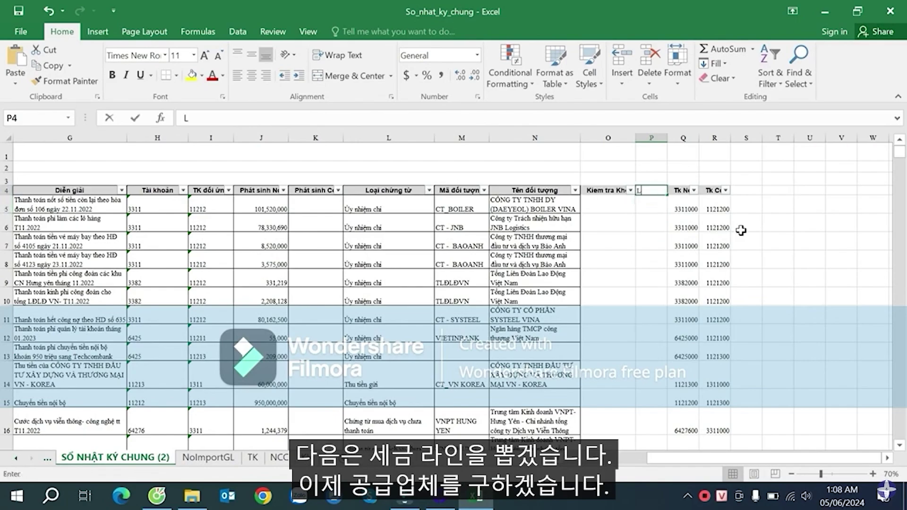
type("ay cac dn")
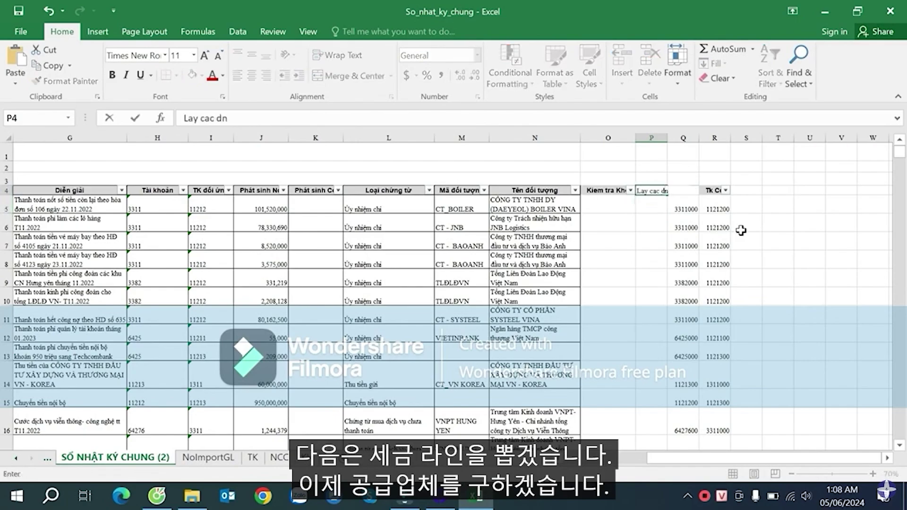
type("ng thu")
key("Return")
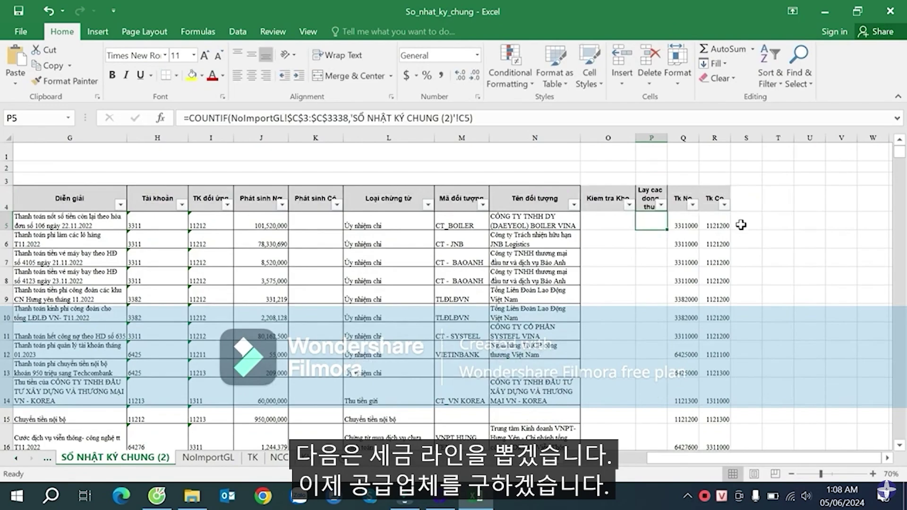
left_click_drag(667, 138, 685, 138)
- Type the headers Vendor, Customer and Nhan Vien into S4, T4 and U4
left_click(821, 199)
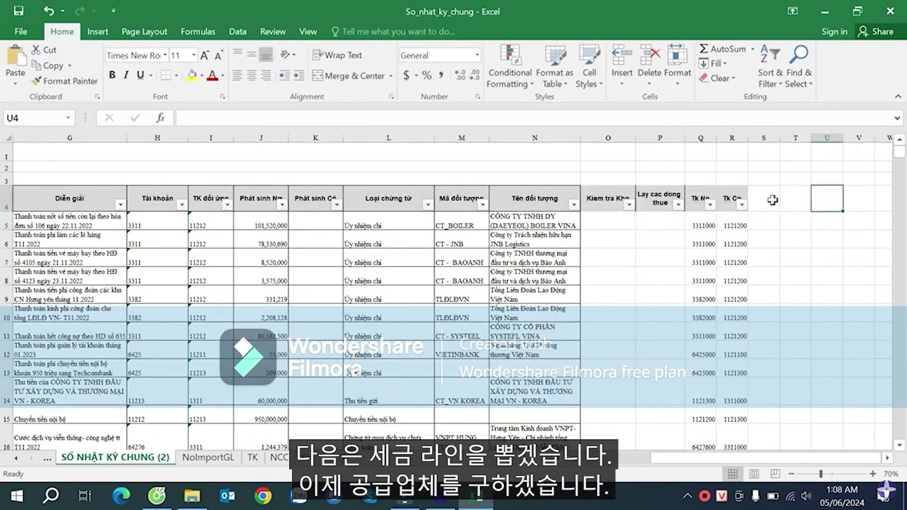
left_click(768, 201)
key("Right")
key("Right")
key("Right")
key("Right")
key("Right")
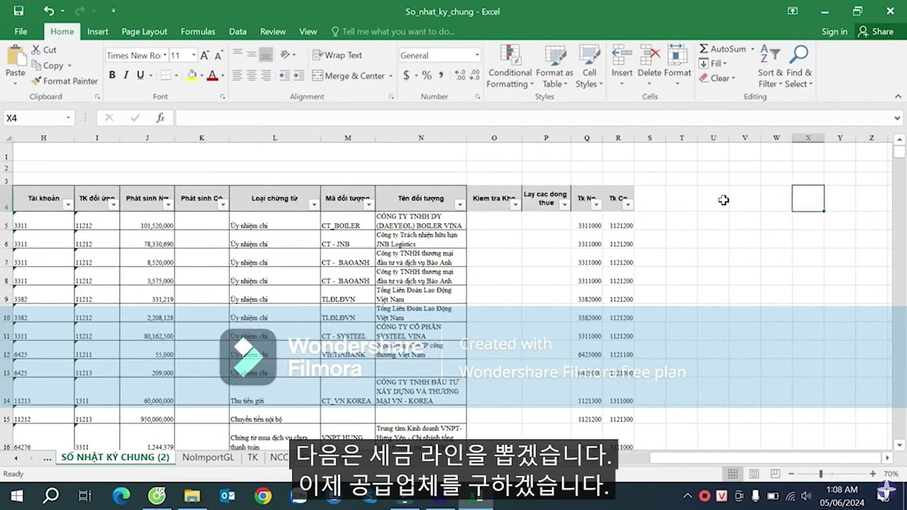
left_click(652, 200)
type("Vendo")
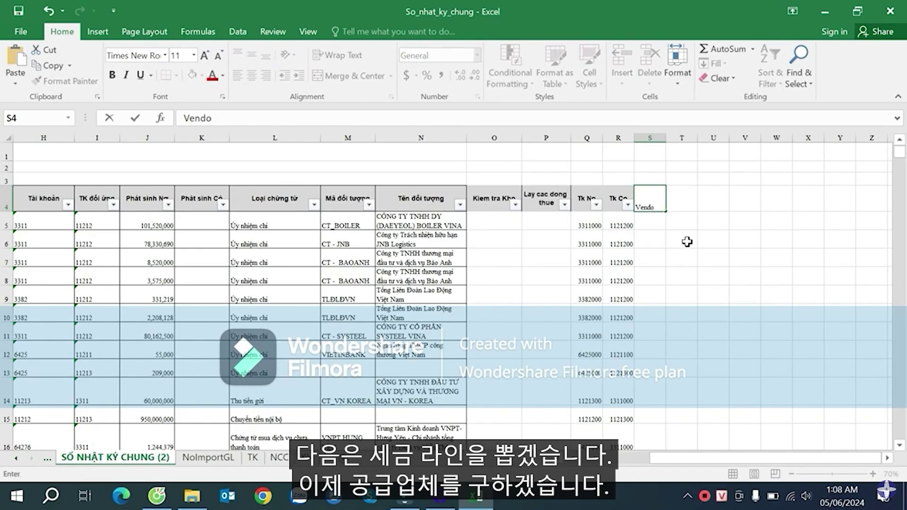
type("r")
key("Tab")
type("Cú")
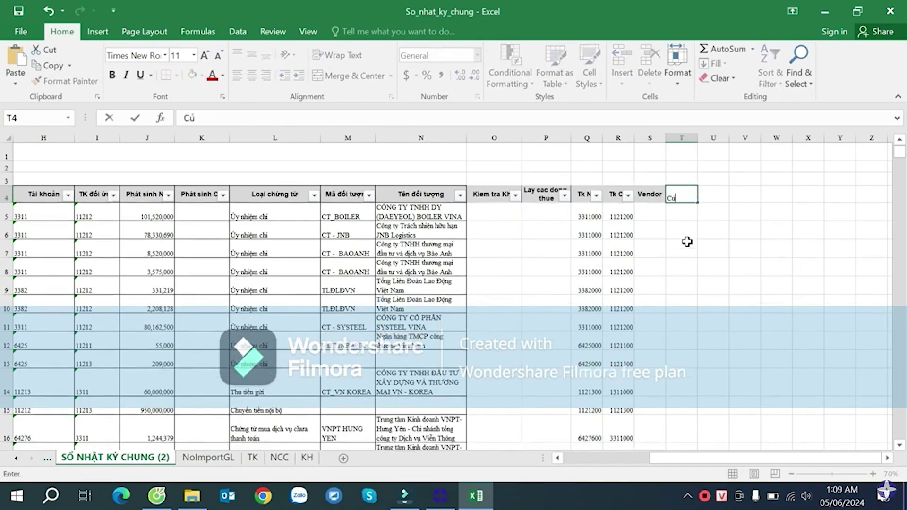
type("stomer")
key("Tab")
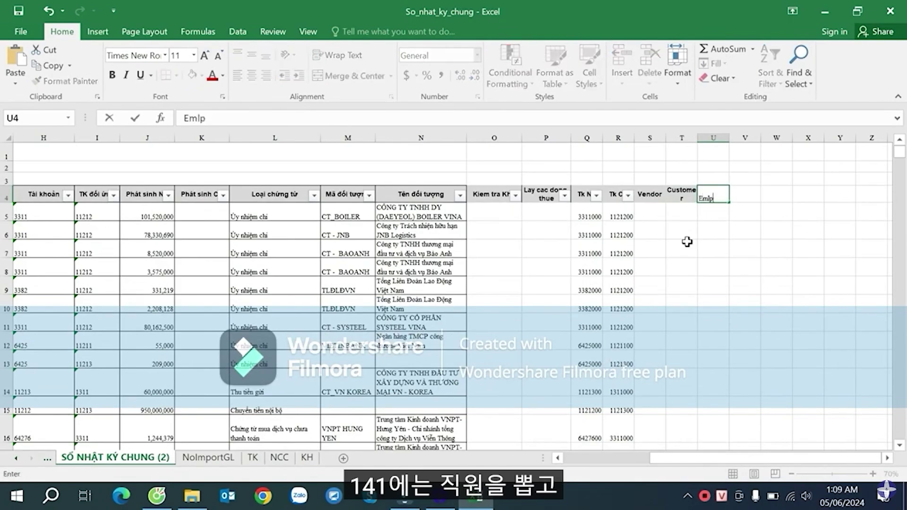
key("BackSpace")
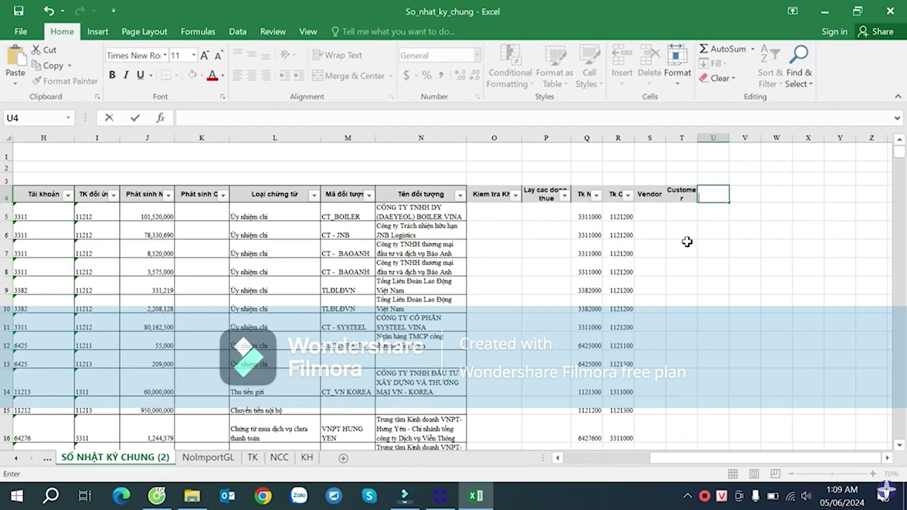
type("Nhan Vien")
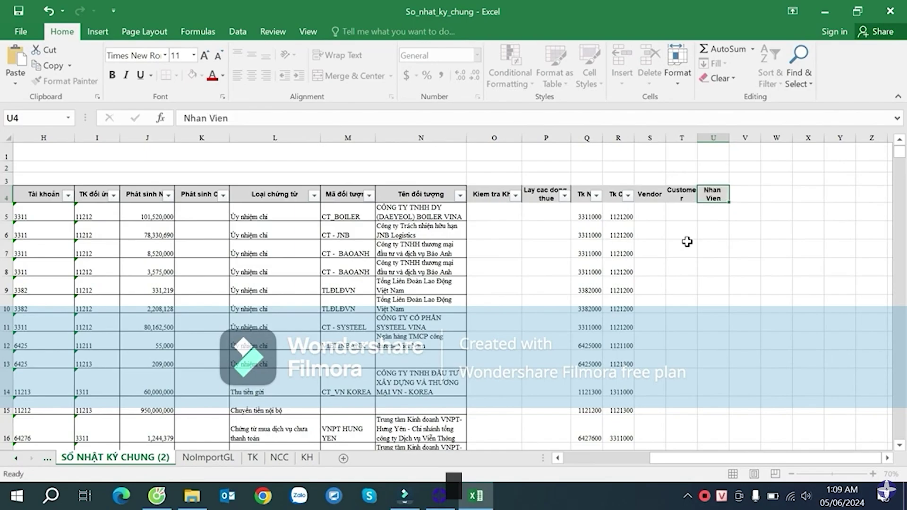
key("Return")
- Widen columns T and U so Customer and Nhan Vien fit
left_click_drag(698, 133, 763, 138)
left_click(649, 193)
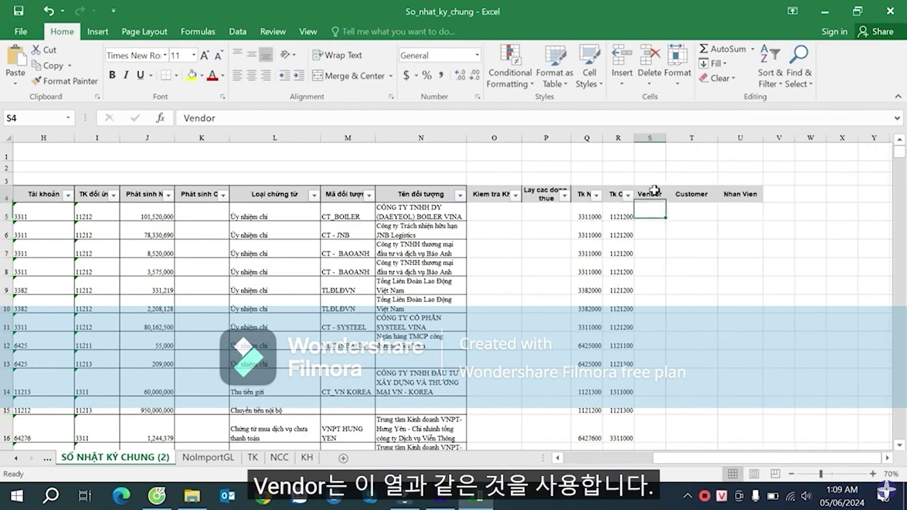
left_click(654, 211)
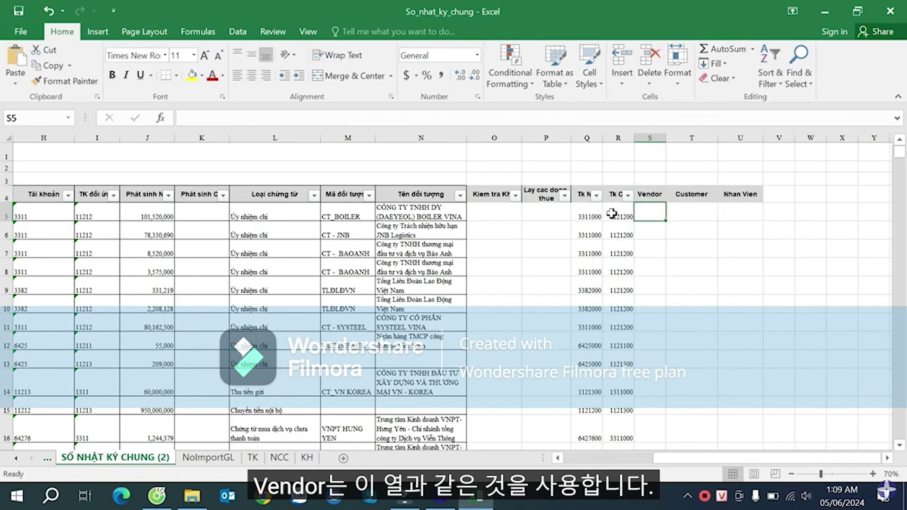
left_click(486, 214)
- Paste the IF formula into S5 and change its first test to LEFT(H5,3)="331"
left_click(398, 119)
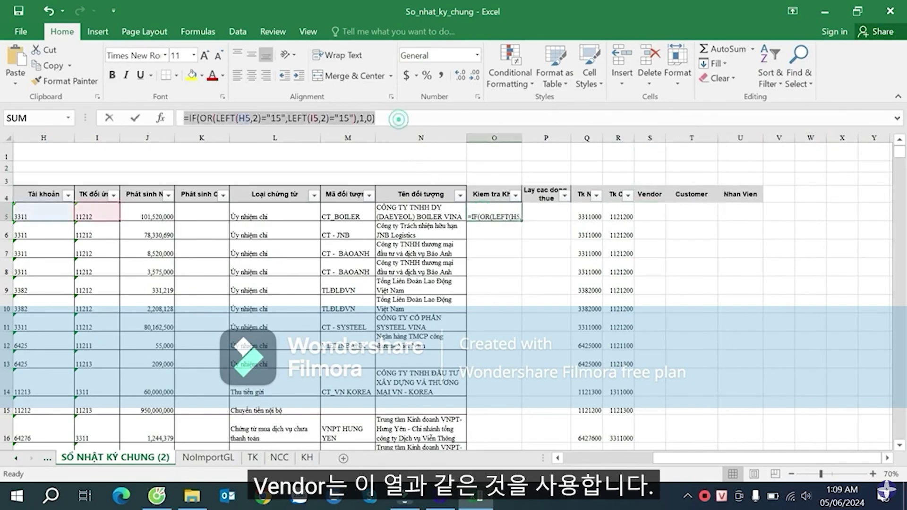
type("=")
left_click(691, 285)
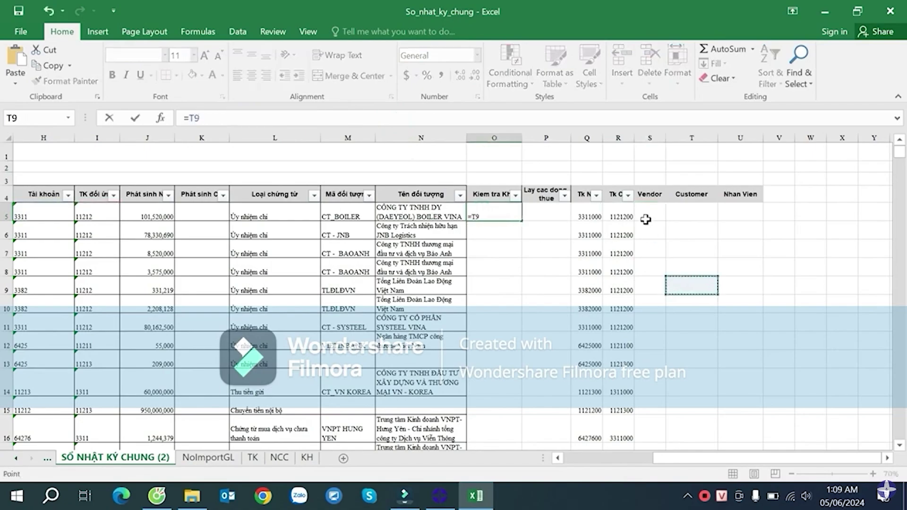
key("Escape")
left_click(645, 219)
type("=IF(OR(LEFT(H5,2)=\"15\",LEFT(I5,2)=\"15\"),1,0)")
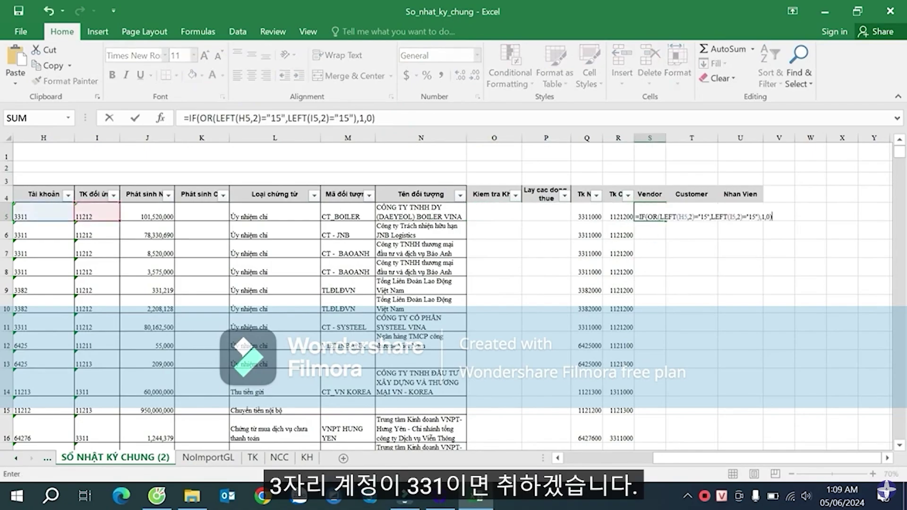
left_click(679, 217)
left_click(692, 217)
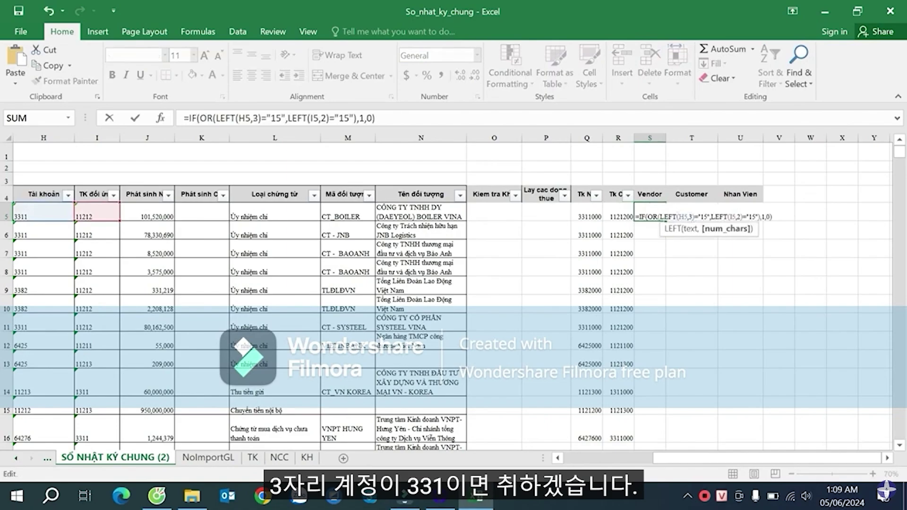
left_click(704, 217)
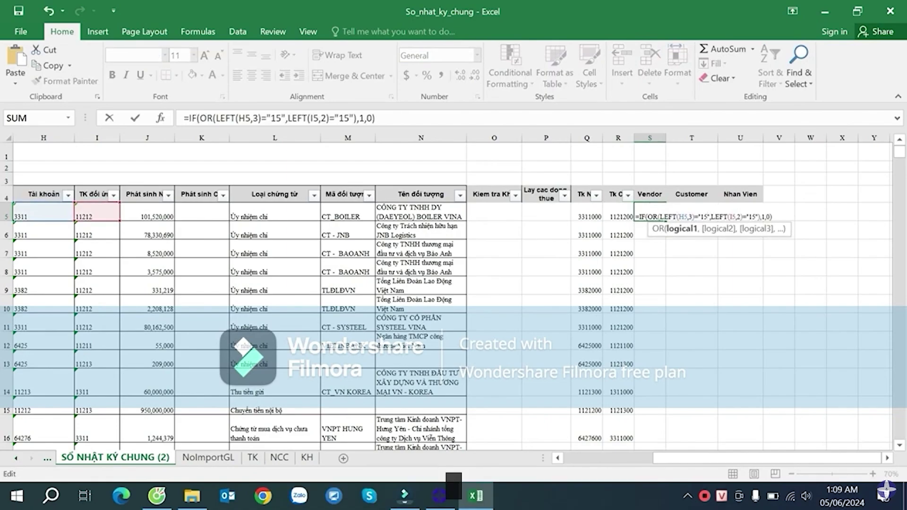
key("BackSpace")
key("BackSpace")
type("331")
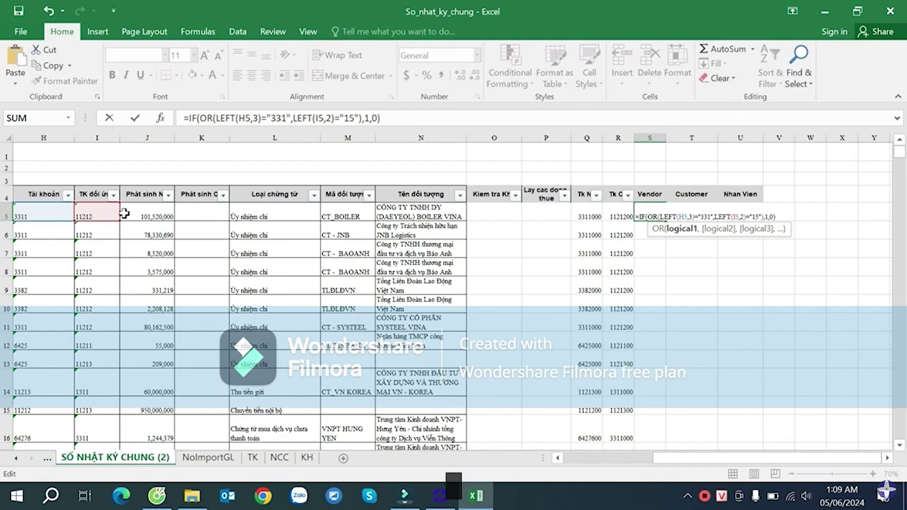
- Finish S5 as =IF(OR(LEFT(H5,3)="331",LEFT(I5,3)="331"),M5,"")
left_click(743, 216)
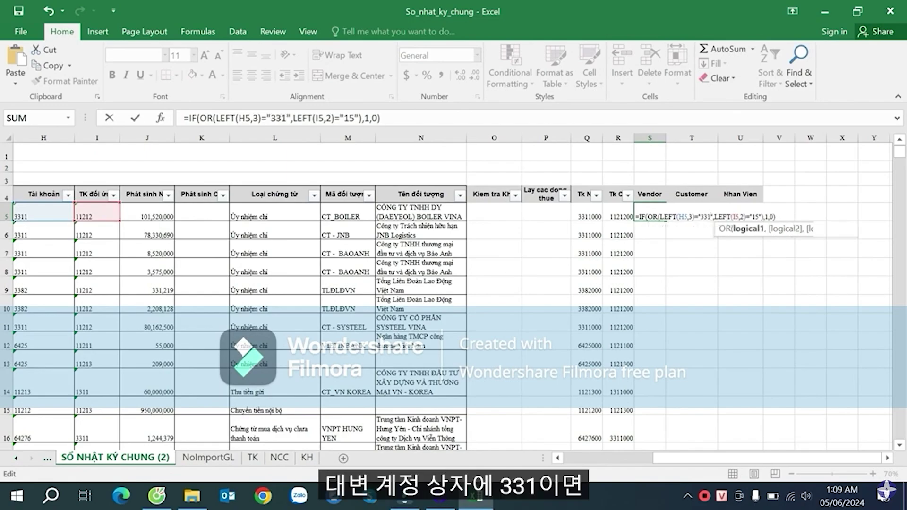
key("BackSpace")
type("3")
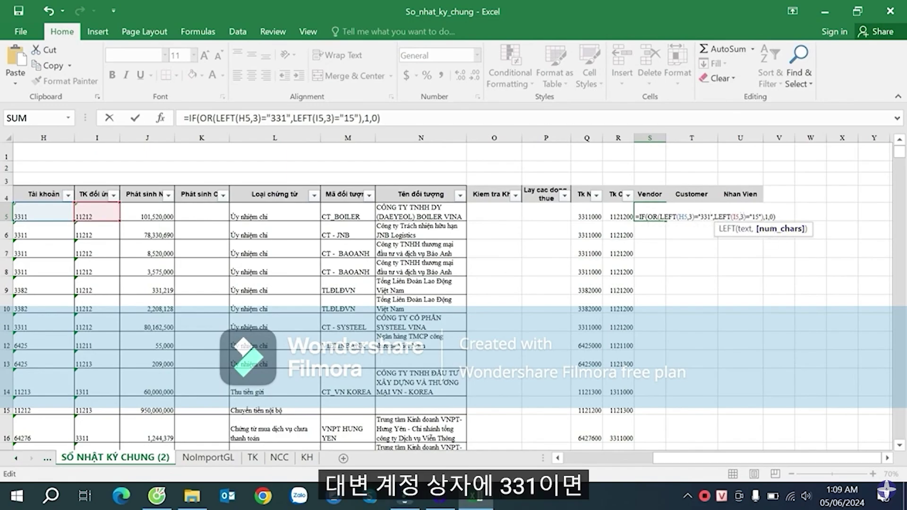
left_click(759, 217)
key("BackSpace")
key("BackSpace")
type("331")
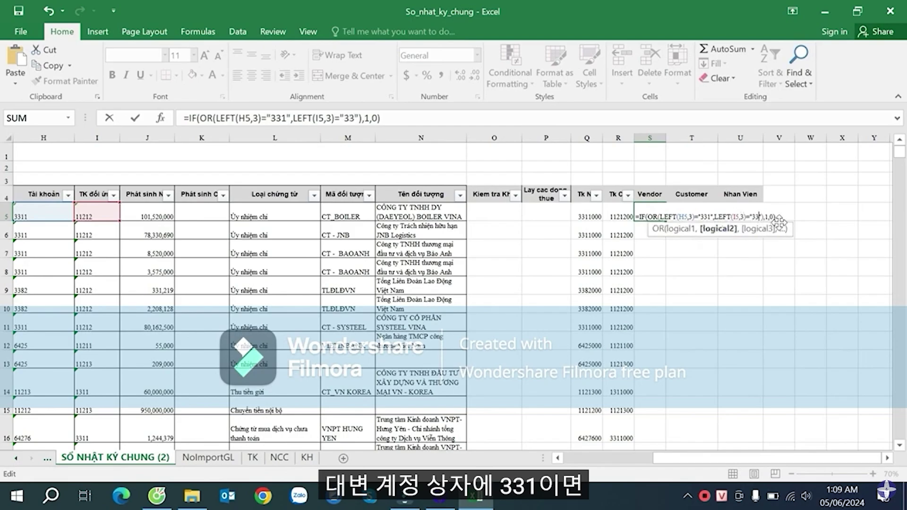
left_click(769, 217)
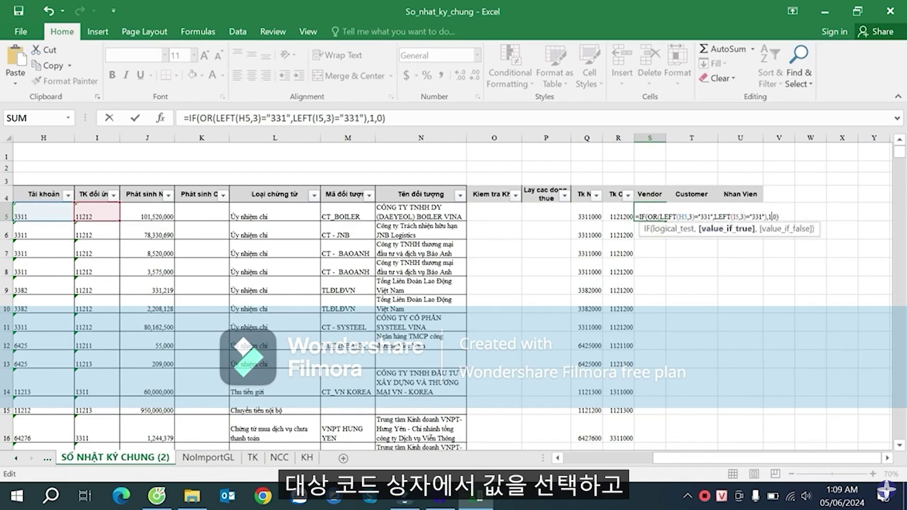
key("BackSpace")
left_click(356, 220)
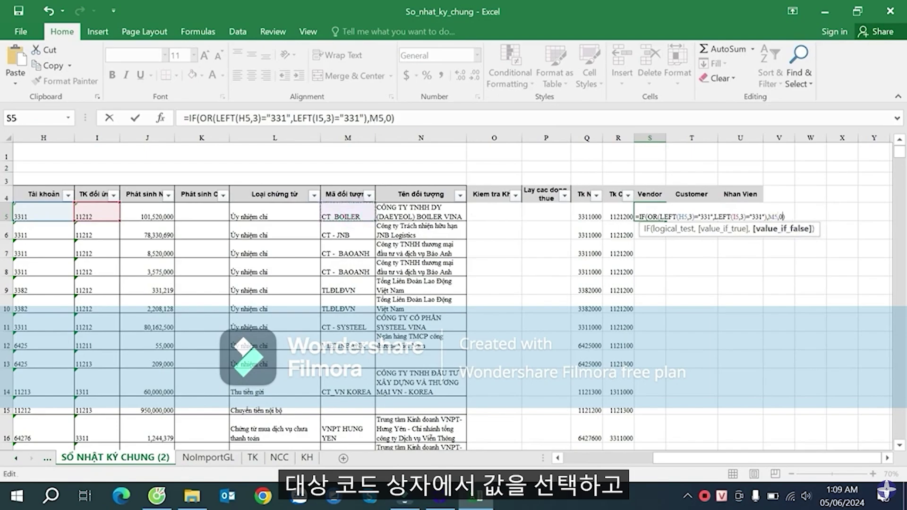
left_click(803, 229)
type("\"")
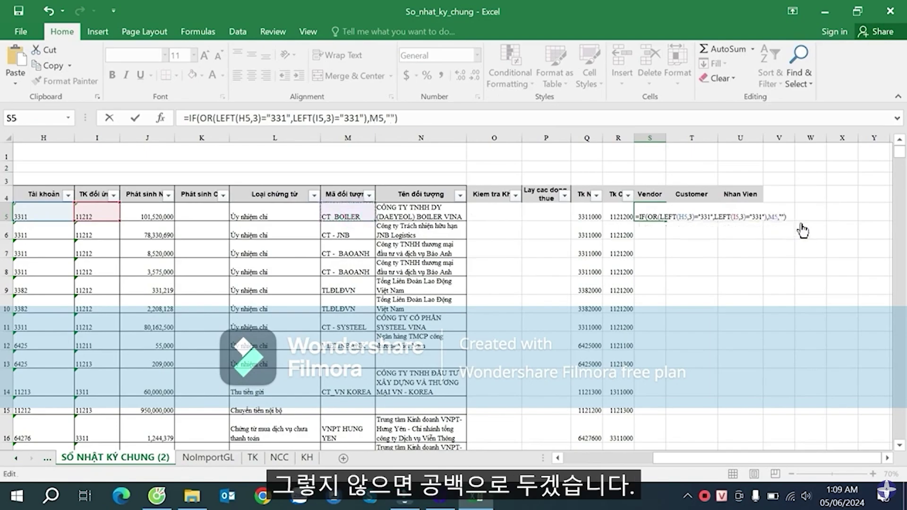
key("Return")
- Fill the Vendor formula down column S and check results such as S16
left_click(663, 220)
double_click(662, 220)
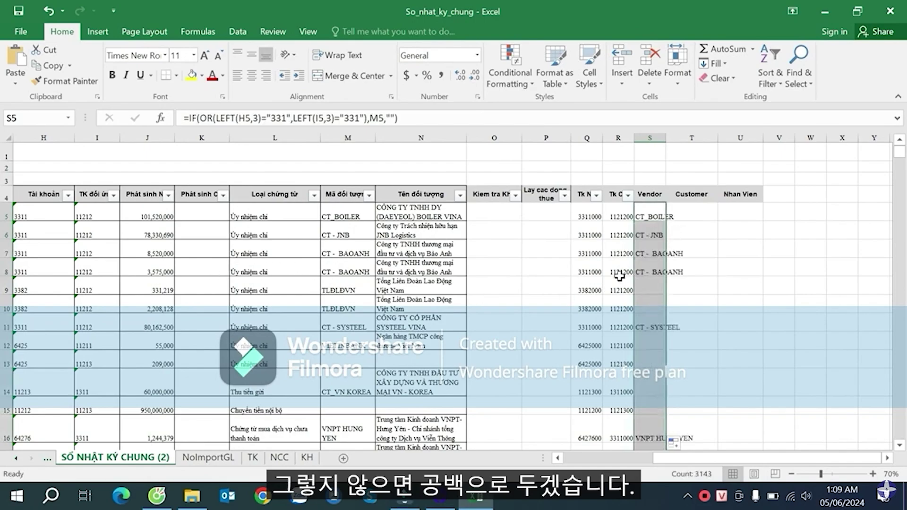
left_click(591, 270)
left_click(590, 324)
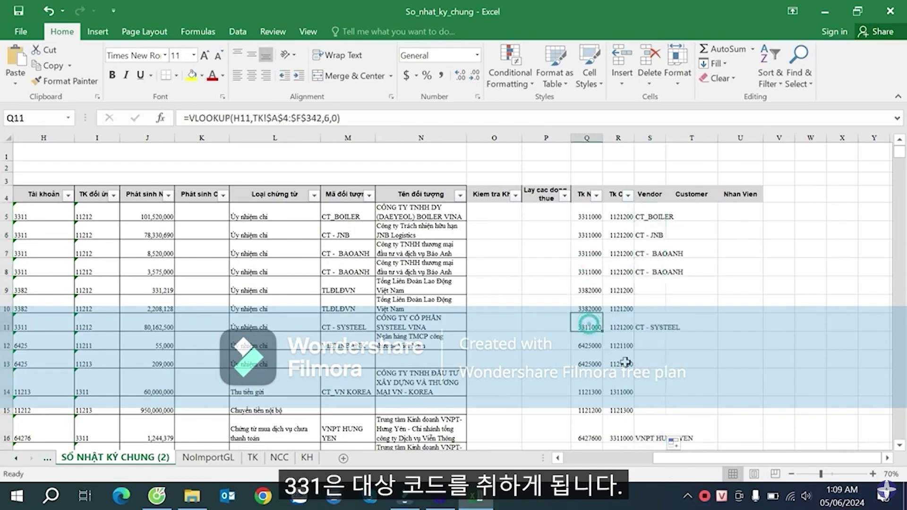
scroll(623, 347, "down", 2)
left_click(656, 339)
scroll(659, 331, "down", 19)
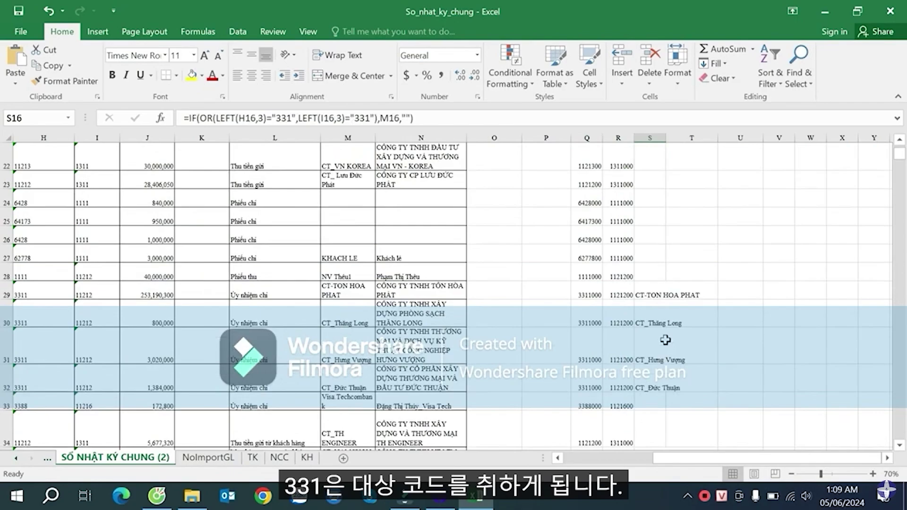
scroll(665, 311, "up", 10)
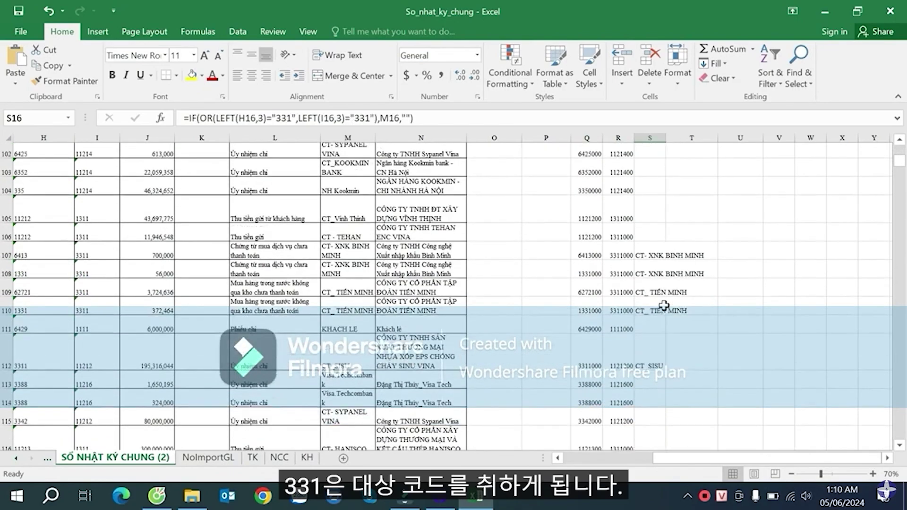
scroll(663, 306, "up", 11)
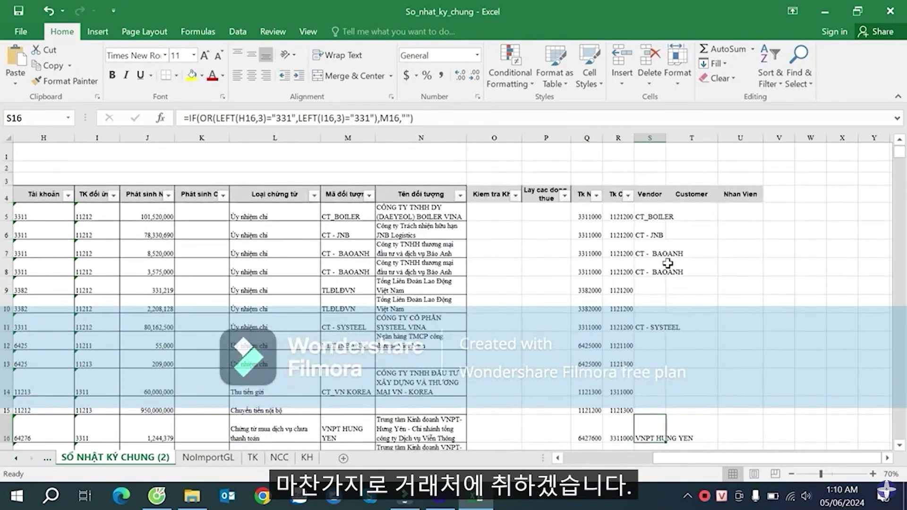
- Copy S5's formula into T5 with 131 replacing 331, then fill it down column T
left_click(647, 215)
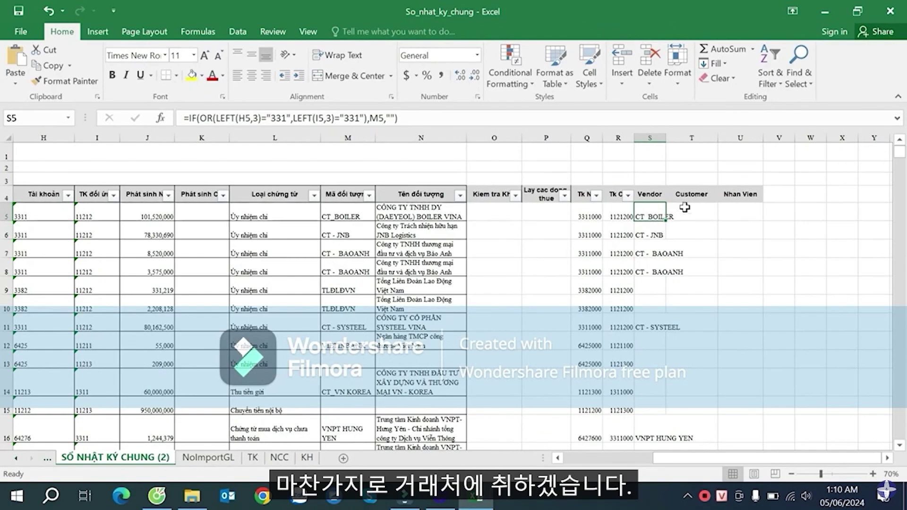
key("F2")
triple_click(422, 112)
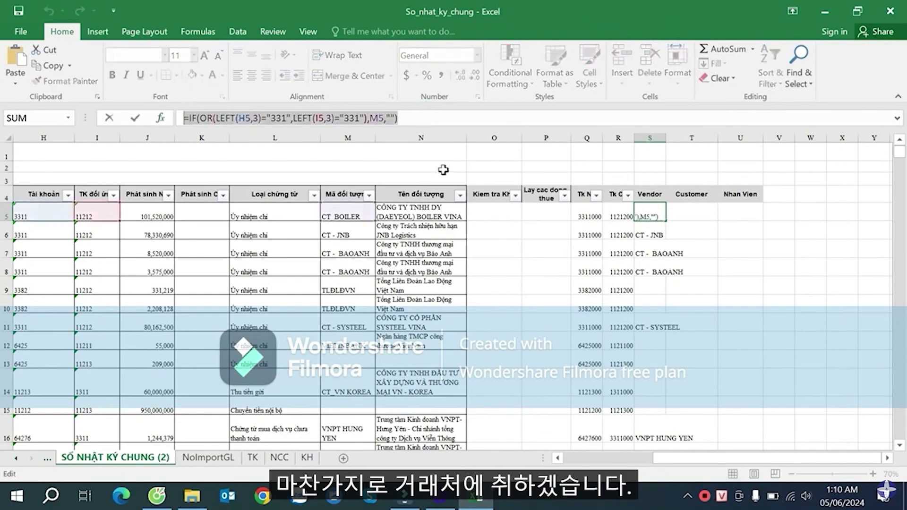
key("ctrl+c")
key("Escape")
left_click(697, 215)
key("ctrl+v")
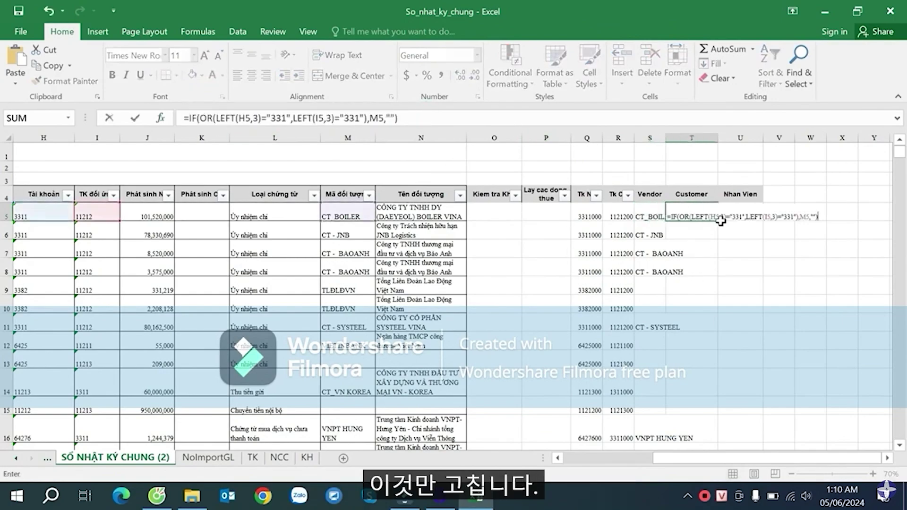
left_click(736, 215)
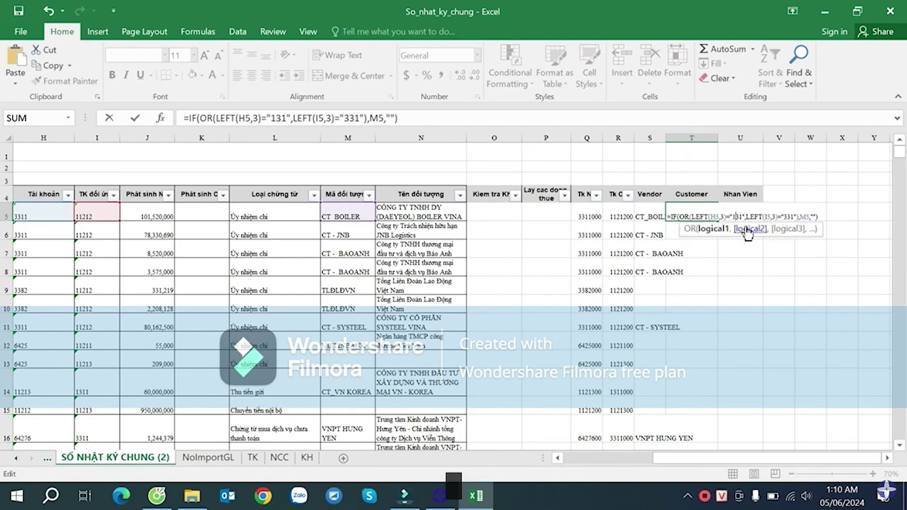
left_click(786, 216)
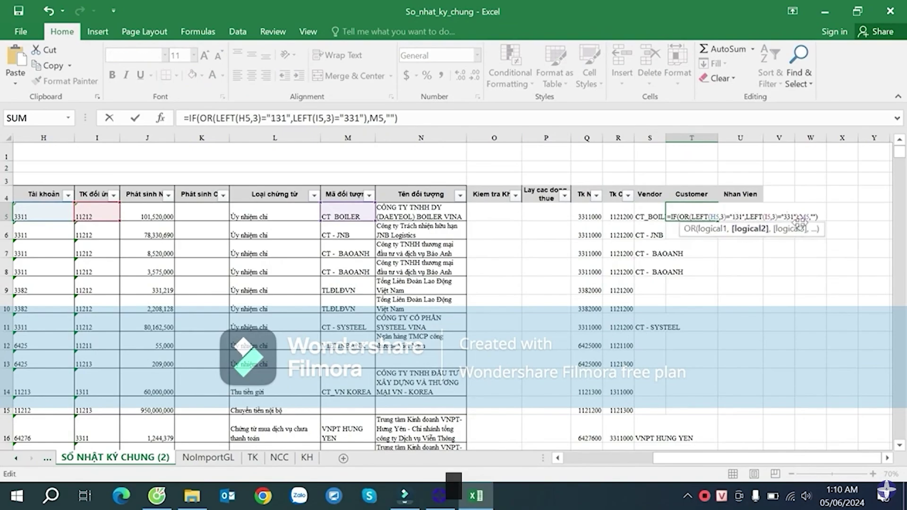
key("Return")
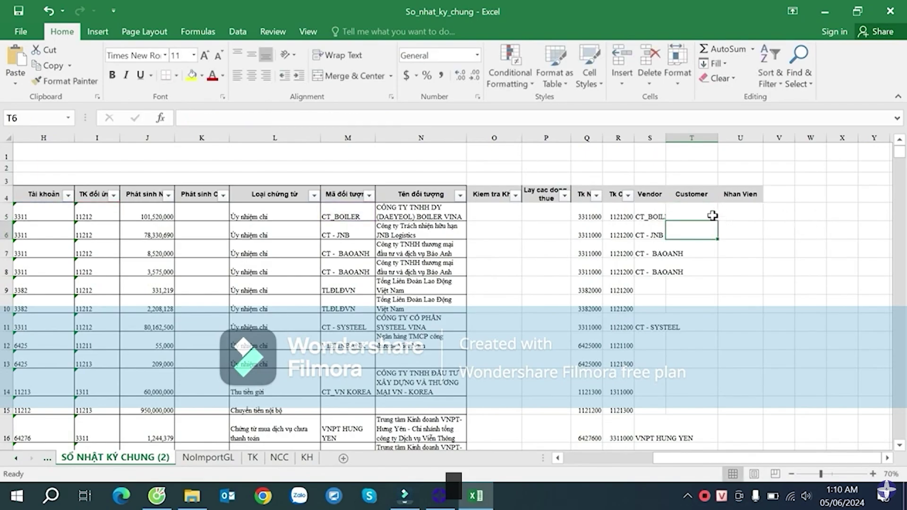
left_click(712, 215)
double_click(717, 221)
left_click(753, 217)
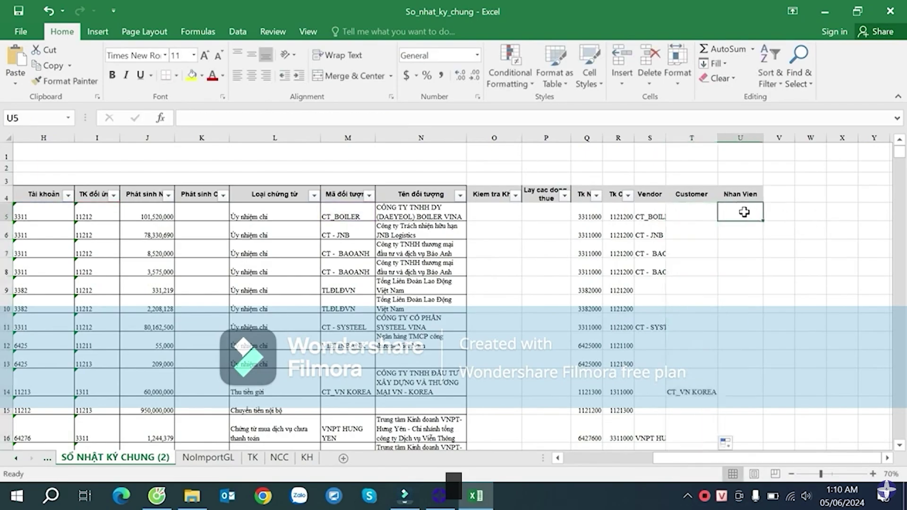
- Paste the formula into U5 and change both 331 comparisons to 141
double_click(736, 208)
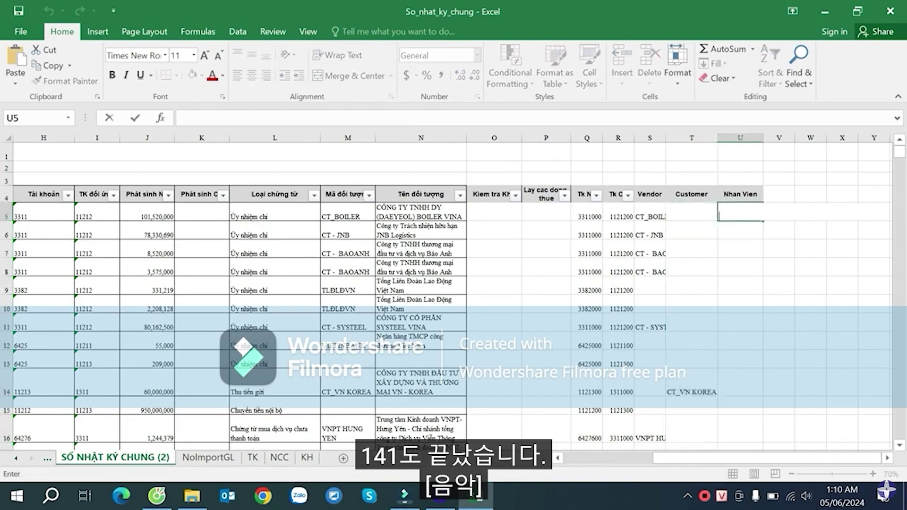
key("ctrl+v")
left_click(791, 217)
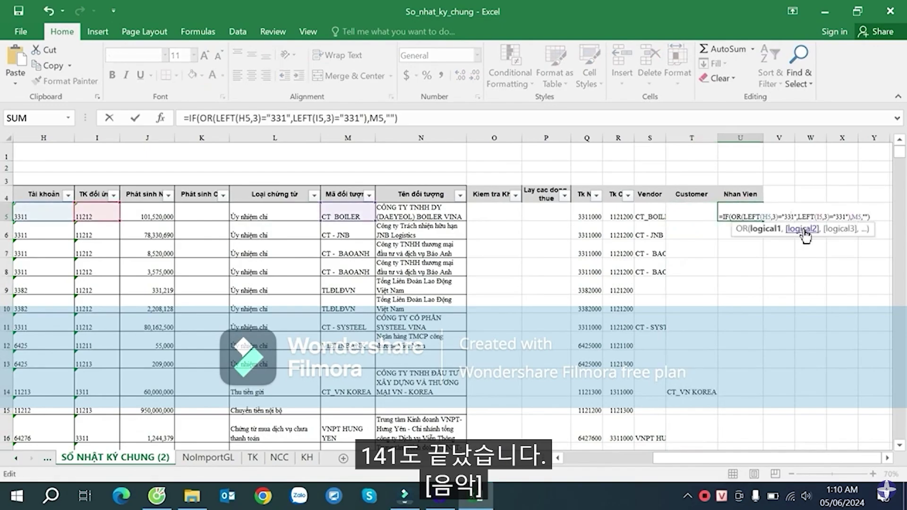
key("BackSpace")
key("BackSpace")
type("14")
left_click(839, 217)
key("BackSpace")
key("BackSpace")
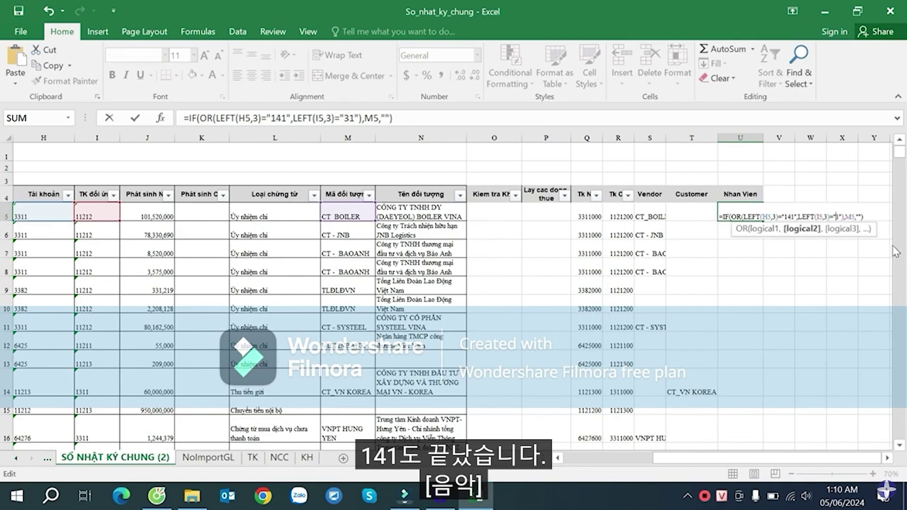
type("14")
key("Return")
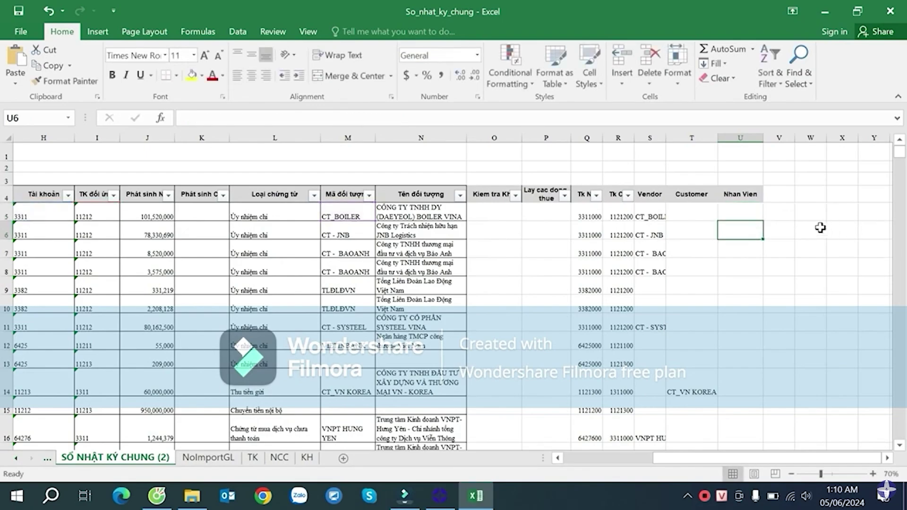
- Fill the 141 formula down column U and spot-check rows 14, 34, 77 and 85
left_click(753, 215)
double_click(762, 221)
scroll(754, 239, "down", 4)
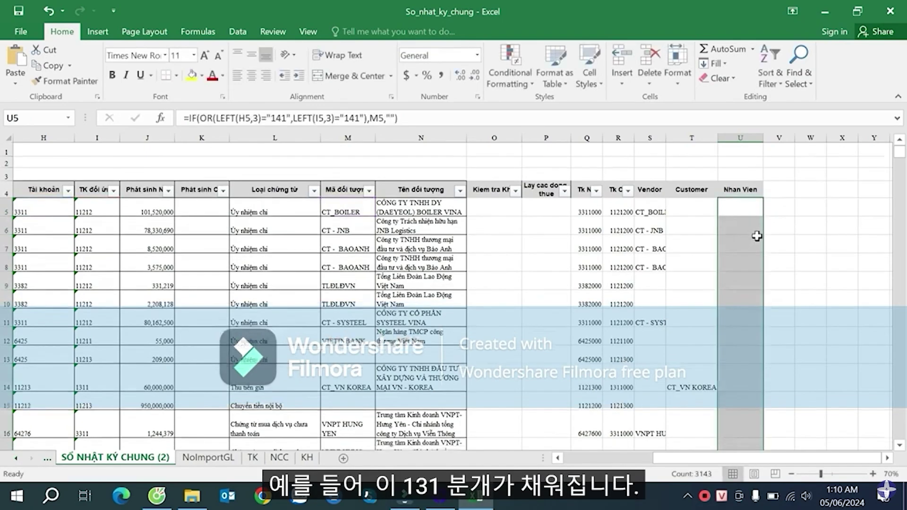
left_click(690, 182)
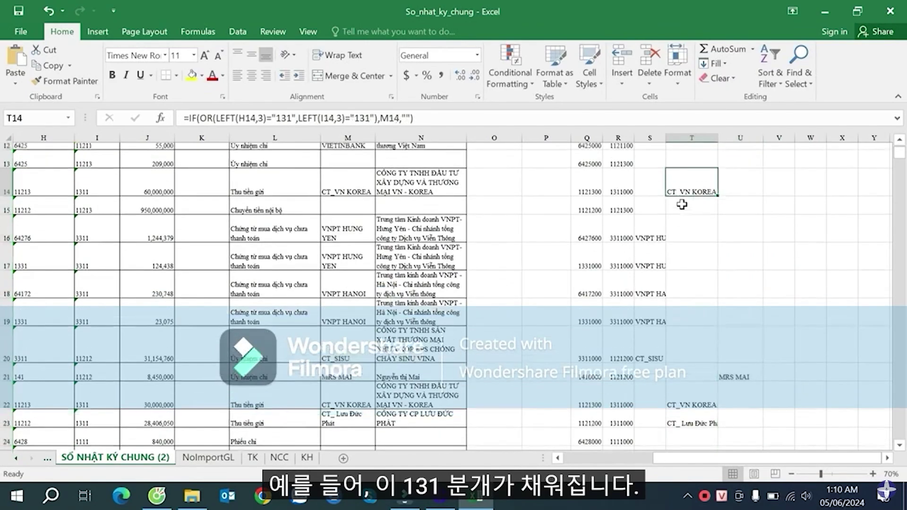
scroll(102, 263, "up", 2)
left_click_drag(612, 297, 706, 296)
scroll(713, 314, "down", 8)
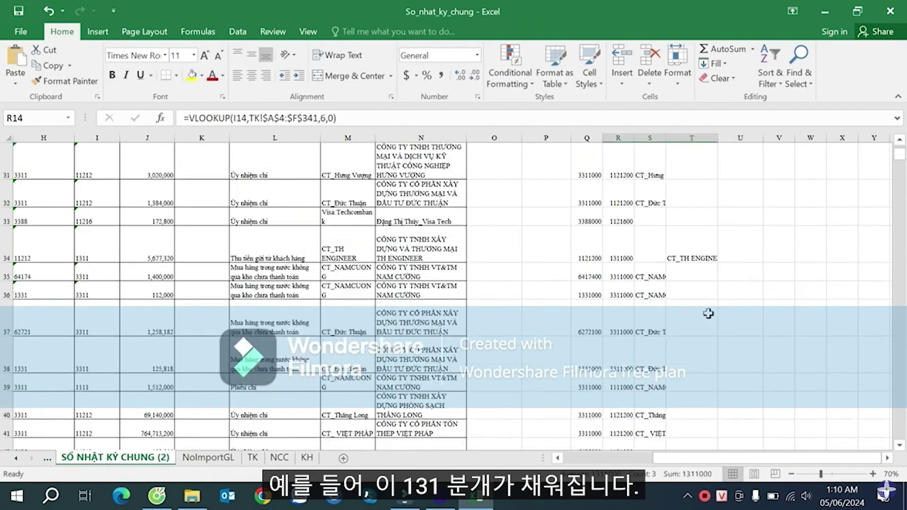
left_click(683, 259)
left_click(619, 258)
scroll(695, 286, "down", 3)
scroll(696, 286, "down", 12)
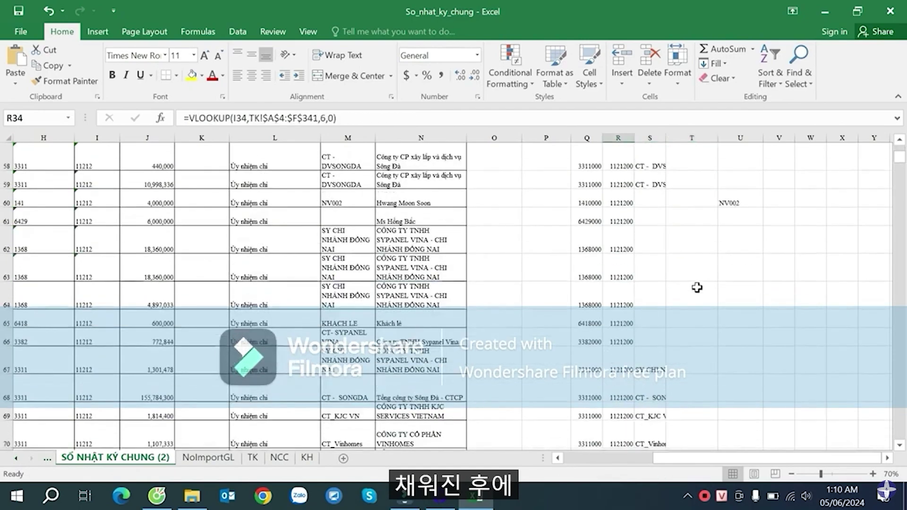
left_click(692, 189)
left_click(674, 259)
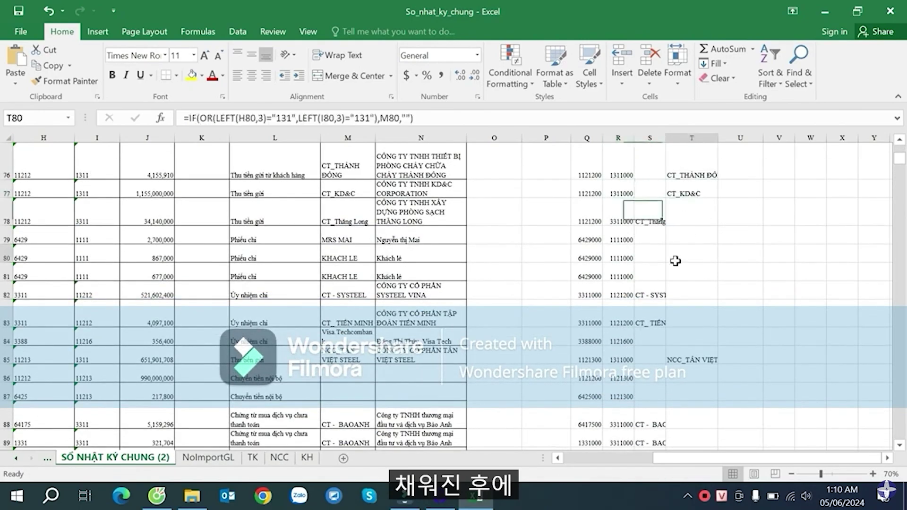
left_click(712, 352)
scroll(701, 245, "down", 13)
scroll(706, 228, "up", 5)
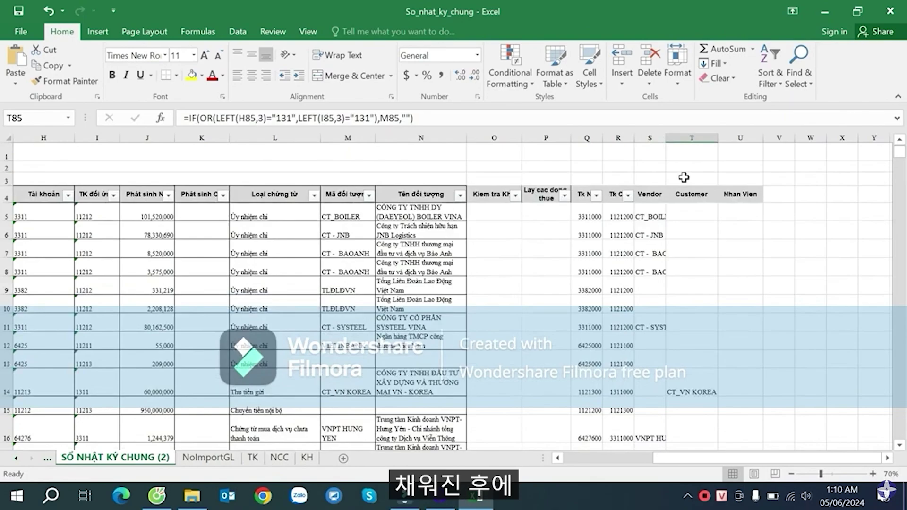
- Widen the Nhan Vien column and scroll right to the empty column V
left_click_drag(666, 138, 702, 138)
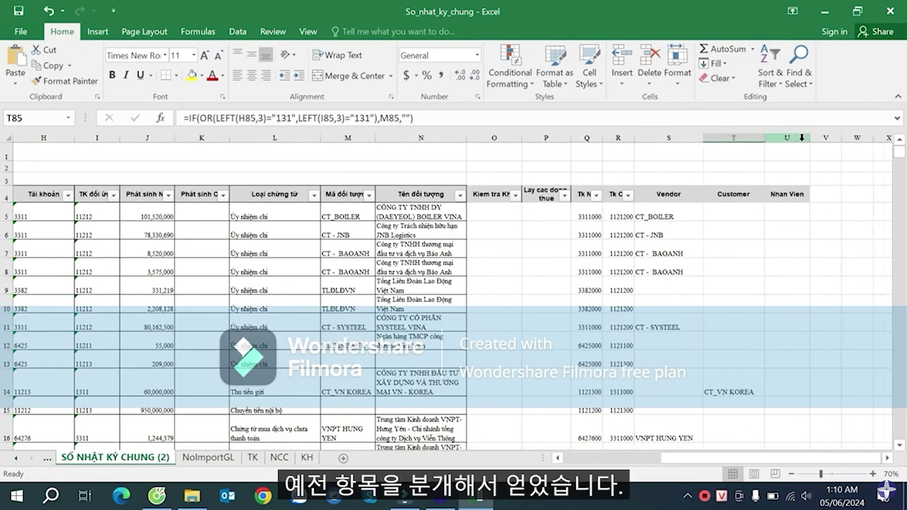
left_click_drag(810, 137, 815, 138)
left_click(830, 193)
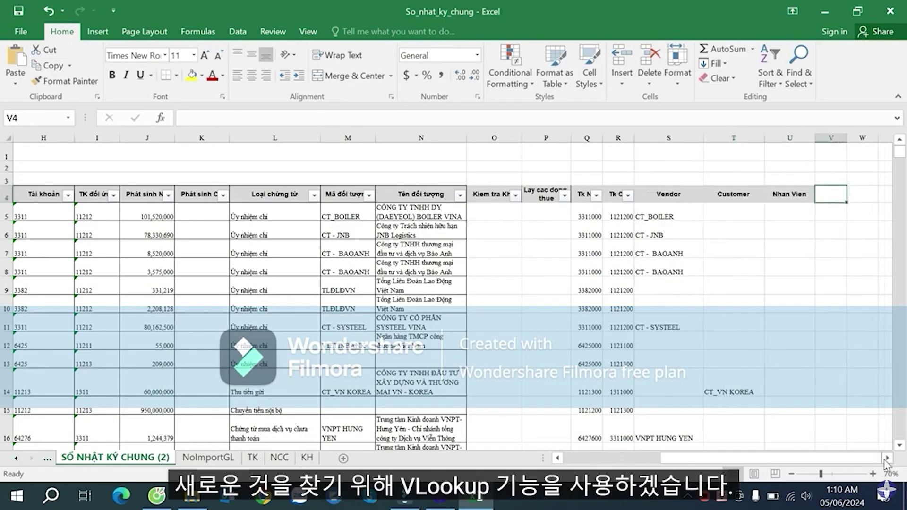
scroll(780, 293, "right", 2)
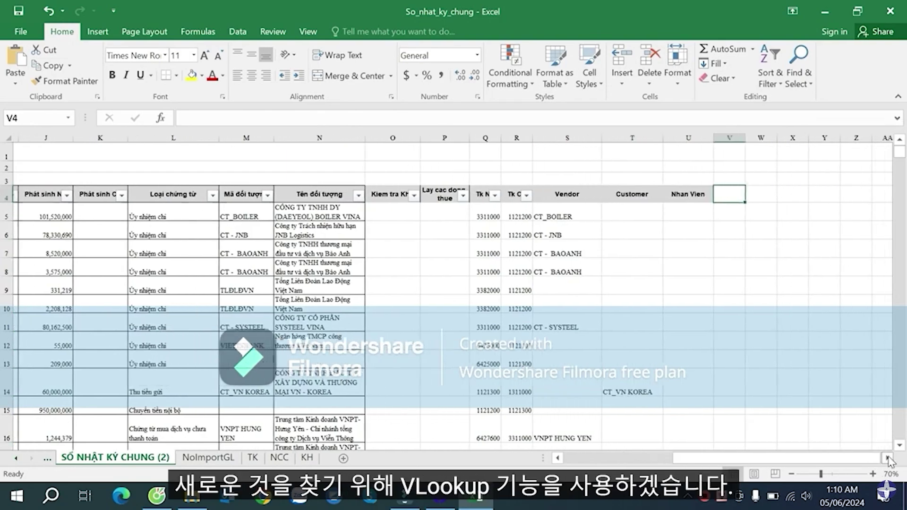
- Start V5 with =IF(S5<>"",VLOOKUP(S5, after discarding a first VLOOKUP-only attempt
left_click(718, 207)
type("=vl")
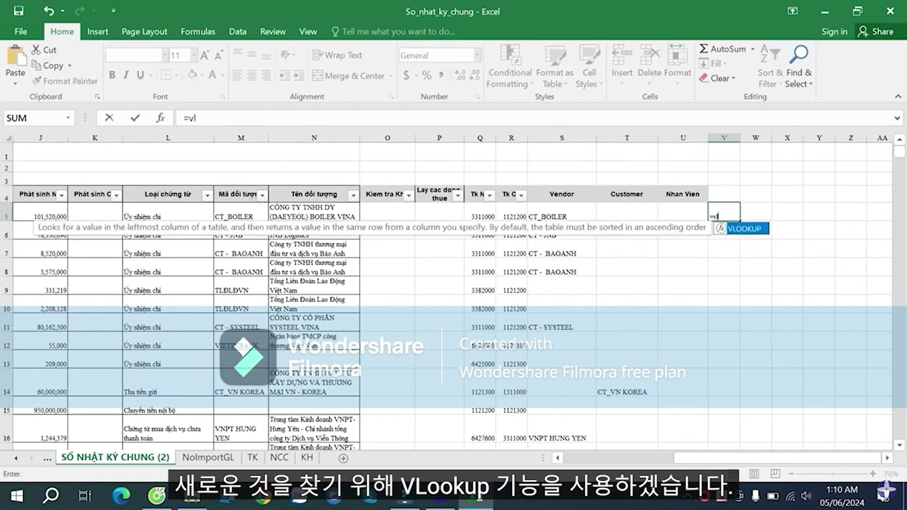
key("Tab")
key("Left")
key("Left")
key("Left")
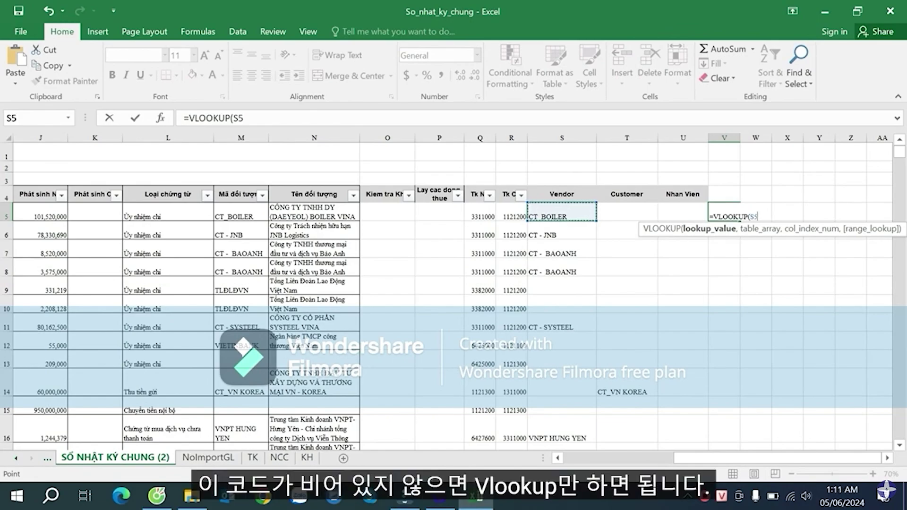
key("BackSpace")
key("BackSpace")
key("BackSpace")
key("BackSpace")
key("BackSpace")
key("BackSpace")
key("BackSpace")
key("BackSpace")
key("BackSpace")
key("BackSpace")
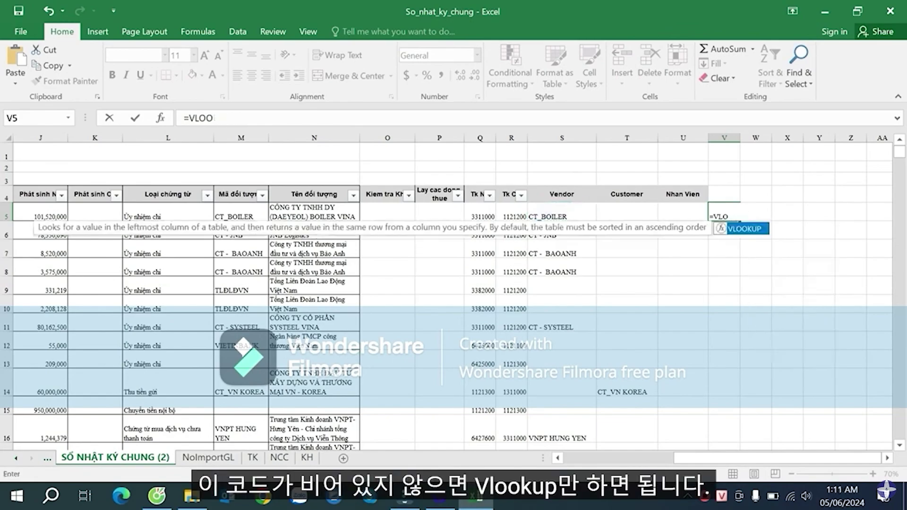
type("if")
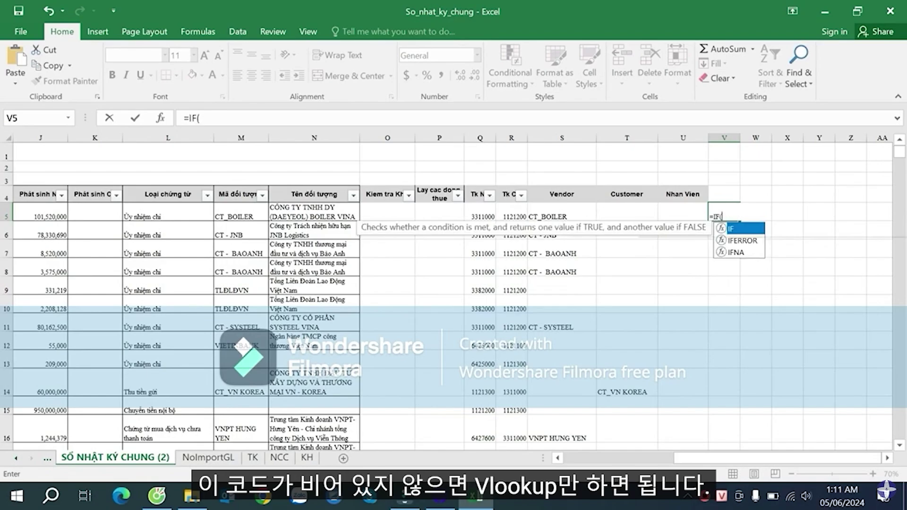
key("Tab")
left_click(562, 211)
type("<>")
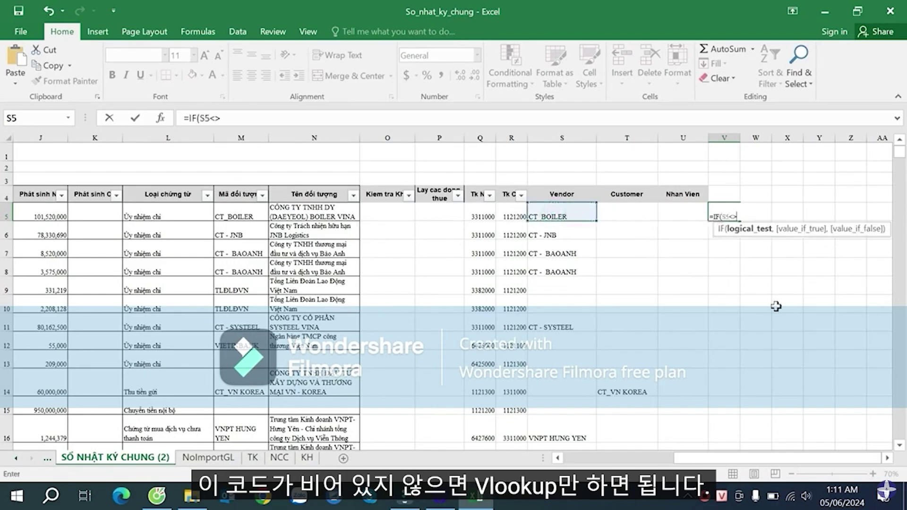
type("\"\",vl")
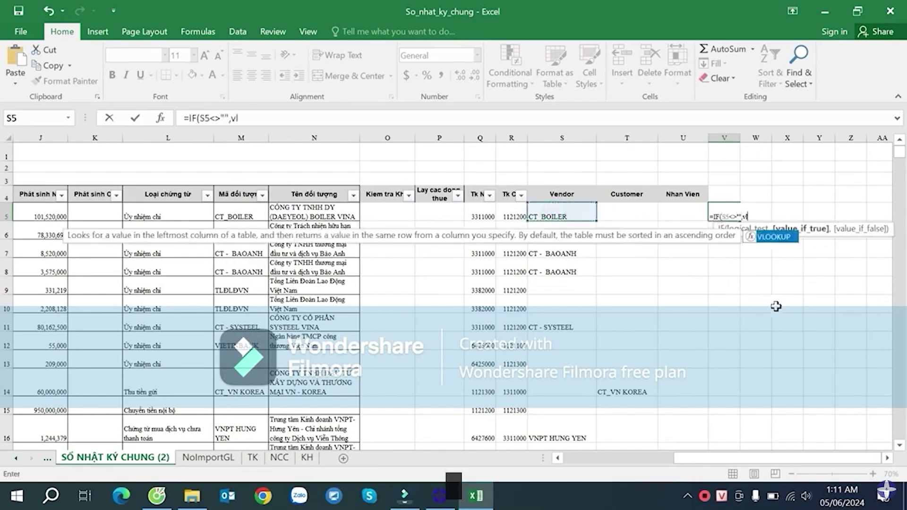
key("Tab")
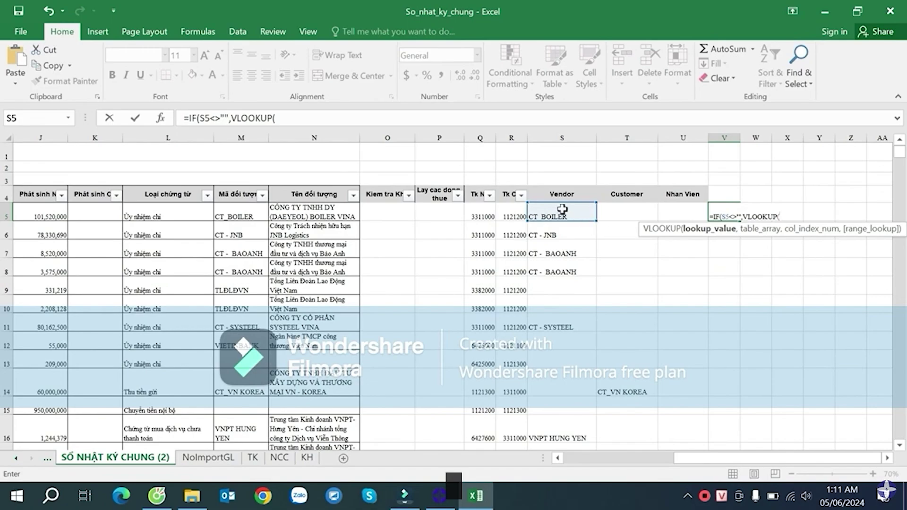
left_click(562, 210)
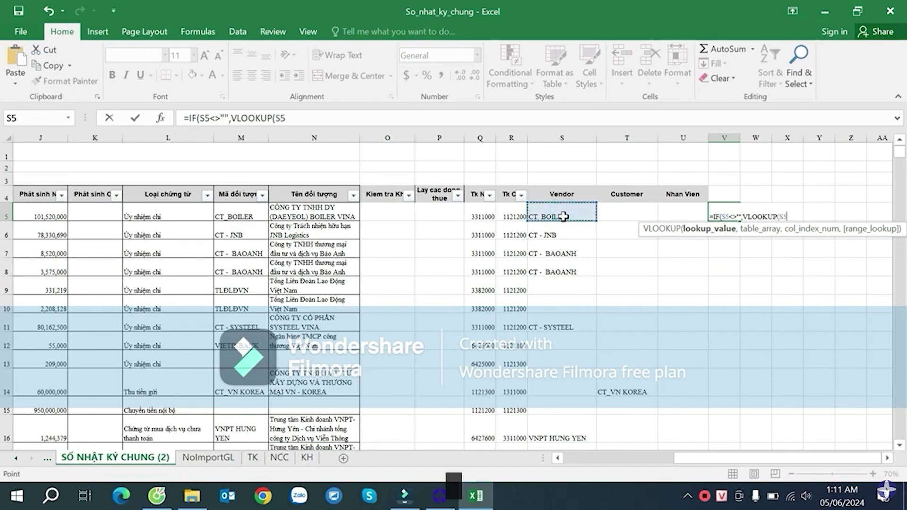
- Point the lookup at absolute NCC!$B$4:$F$2226, column 5, exact match, and enter it
type(",")
left_click(279, 457)
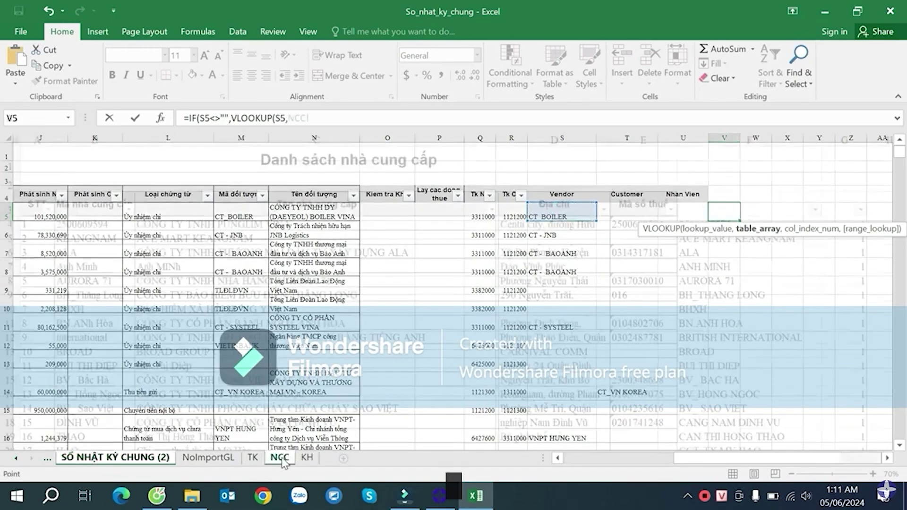
left_click_drag(105, 225, 749, 281)
key("F4")
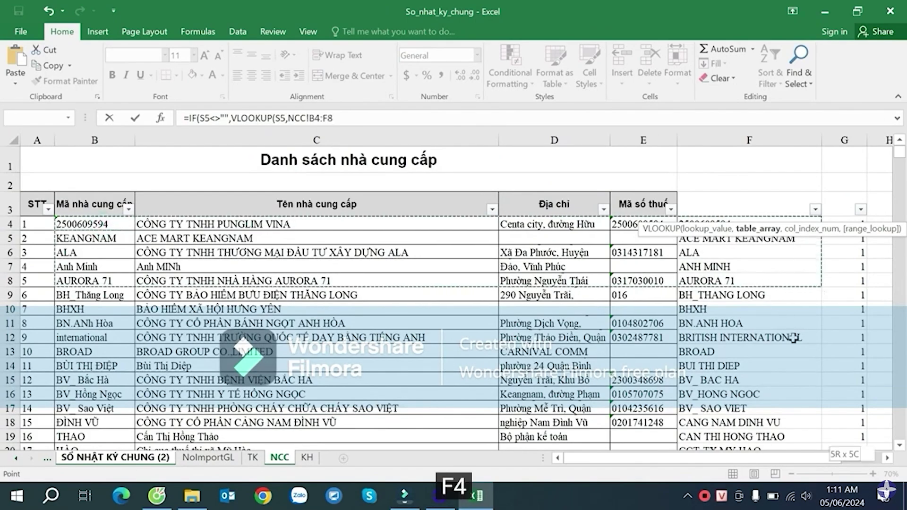
key("ctrl+shift+Down")
key("F4")
type(",")
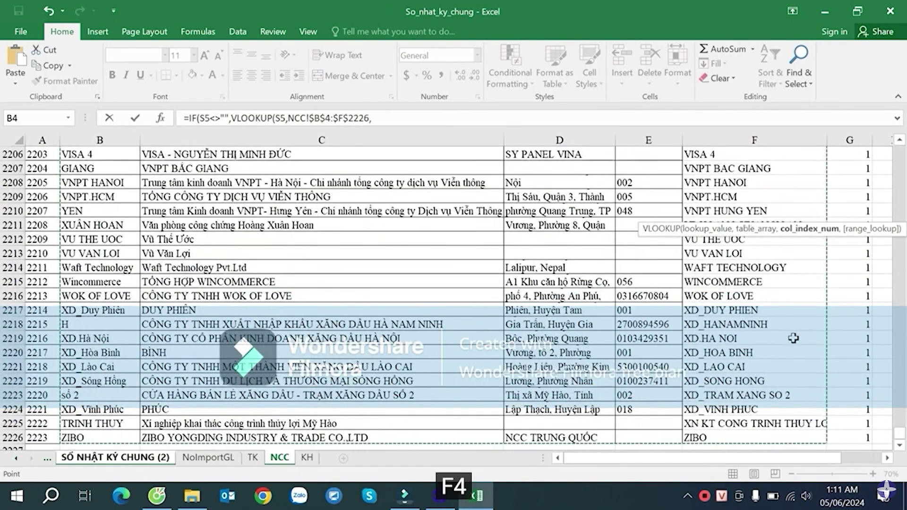
type("5,0)")
key("Return")
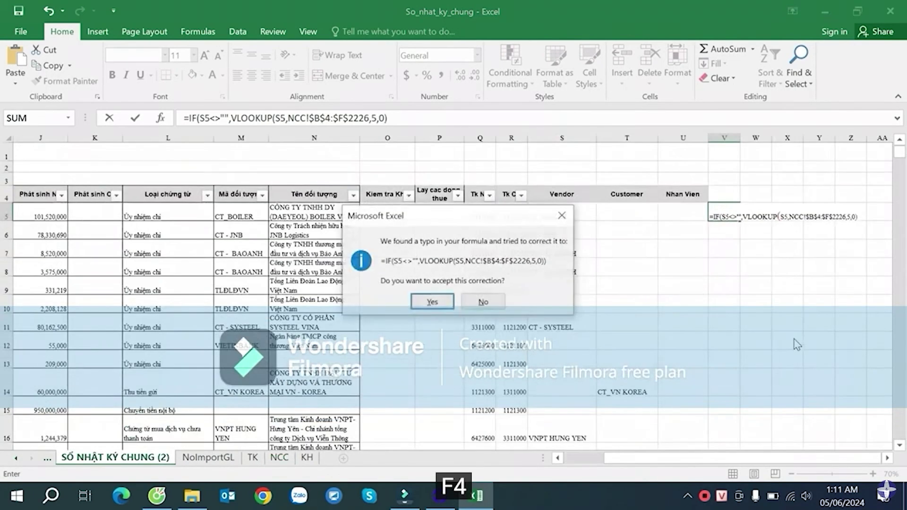
left_click(443, 303)
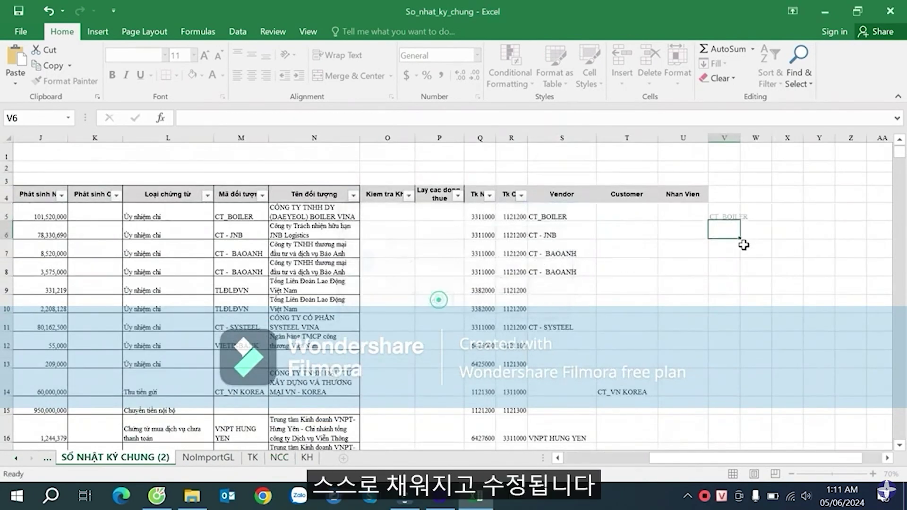
- Add "" as the IF's false value so V5 stays blank when Vendor is empty
double_click(738, 213)
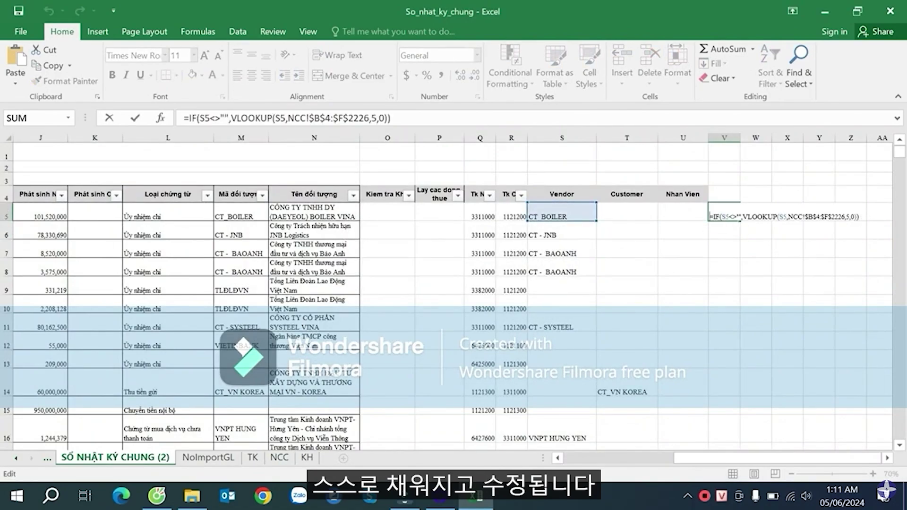
left_click(741, 217)
left_click(857, 217)
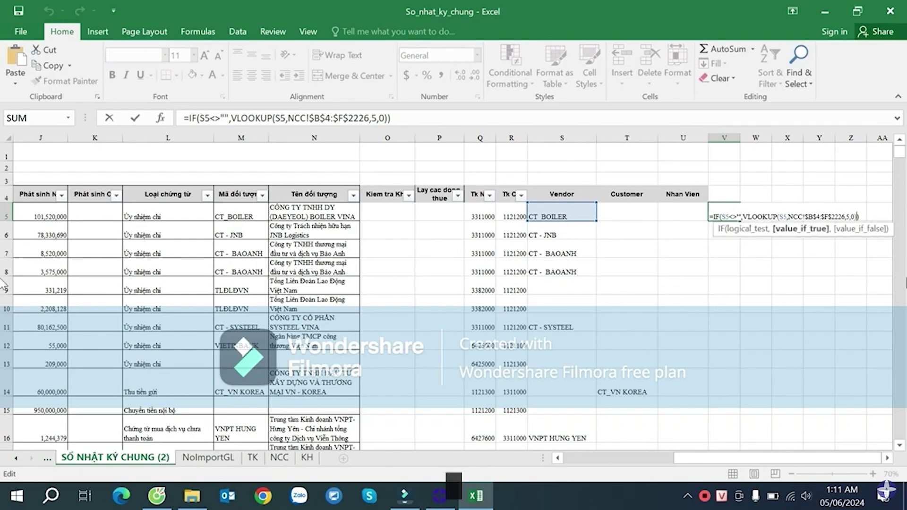
type(",\"\"")
key("Return")
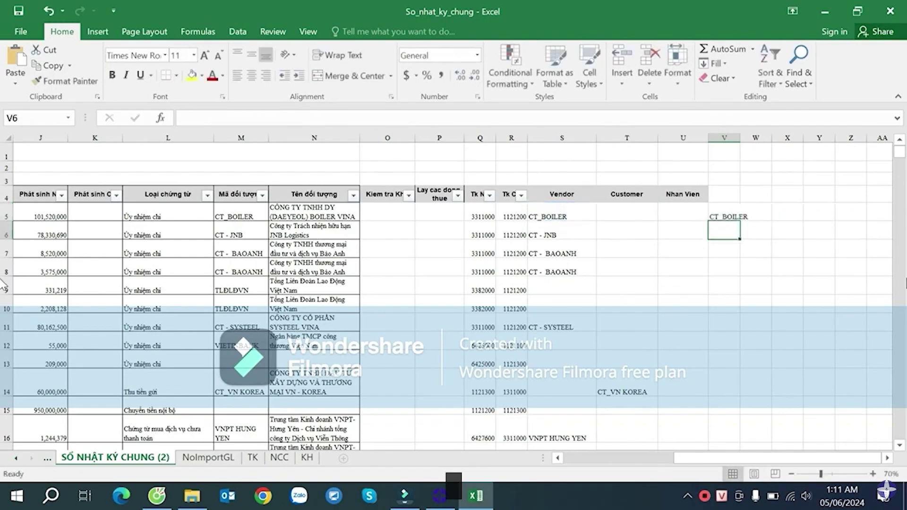
- Fill the V5 formula down column V and check codes like CT_BOILER and VNPT HANOI
double_click(742, 223)
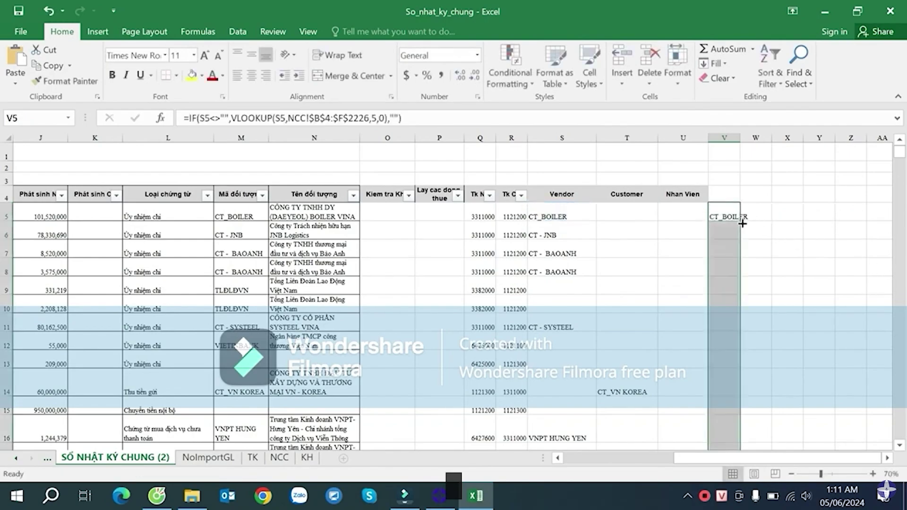
left_click(729, 343)
scroll(729, 338, "down", 6)
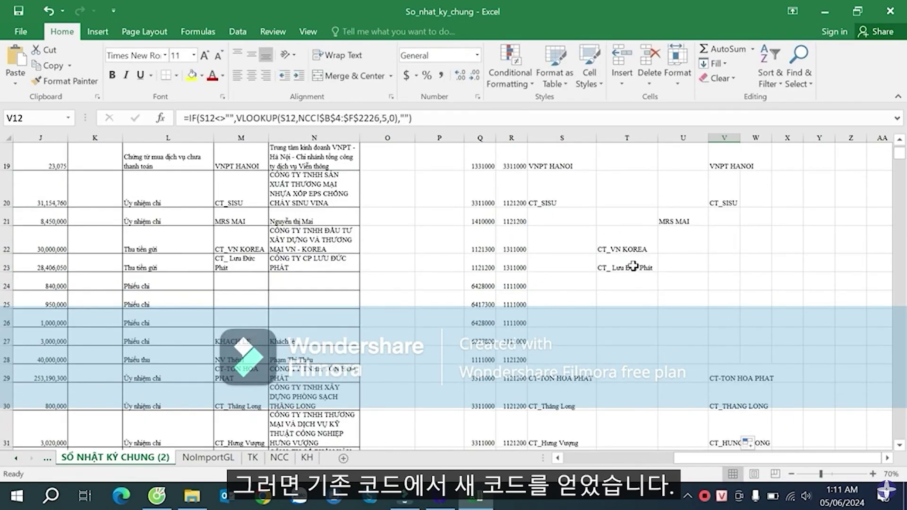
left_click(726, 200)
key("Left")
key("Left")
key("Left")
scroll(595, 377, "down", 4)
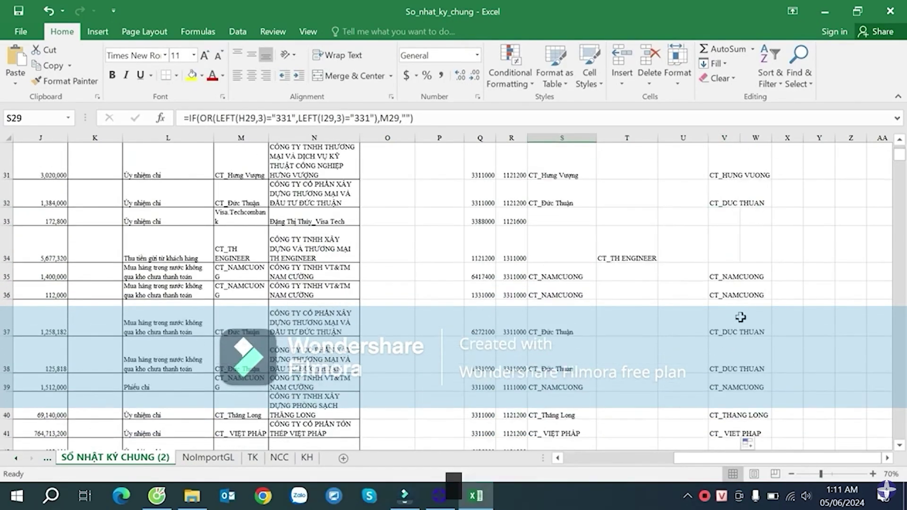
left_click(741, 386)
scroll(742, 386, "down", 20)
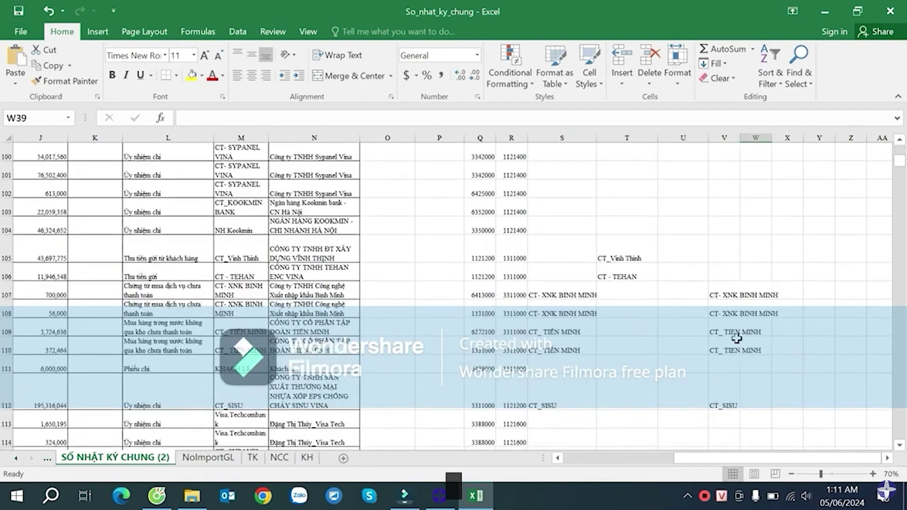
scroll(737, 337, "up", 12)
left_click(713, 206)
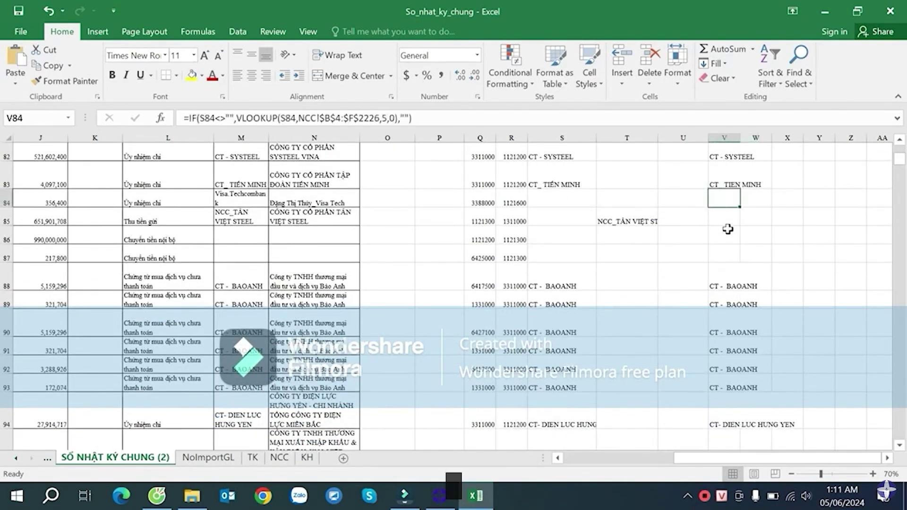
key("ctrl+Up")
scroll(728, 229, "up", 2)
- Enter headers New Ven, New Cus and New Nhan Vien in V4 to X4
left_click(729, 196)
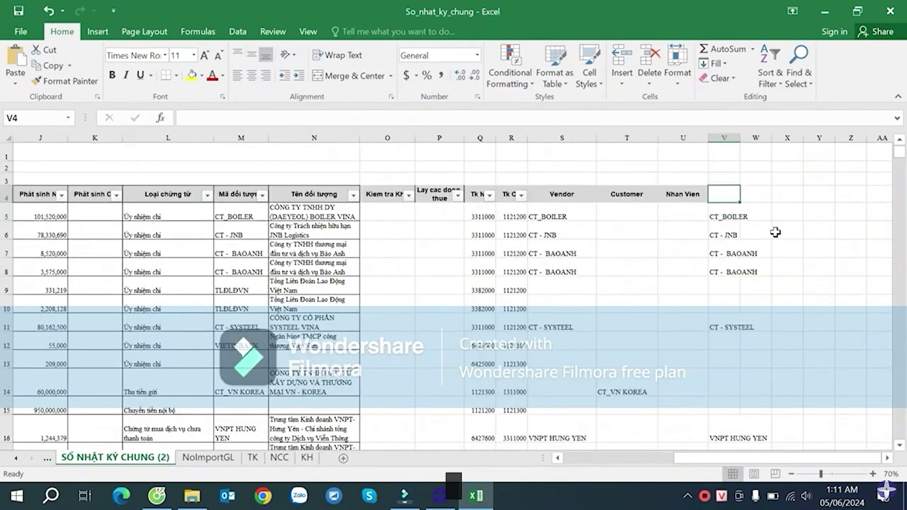
type("New Ven")
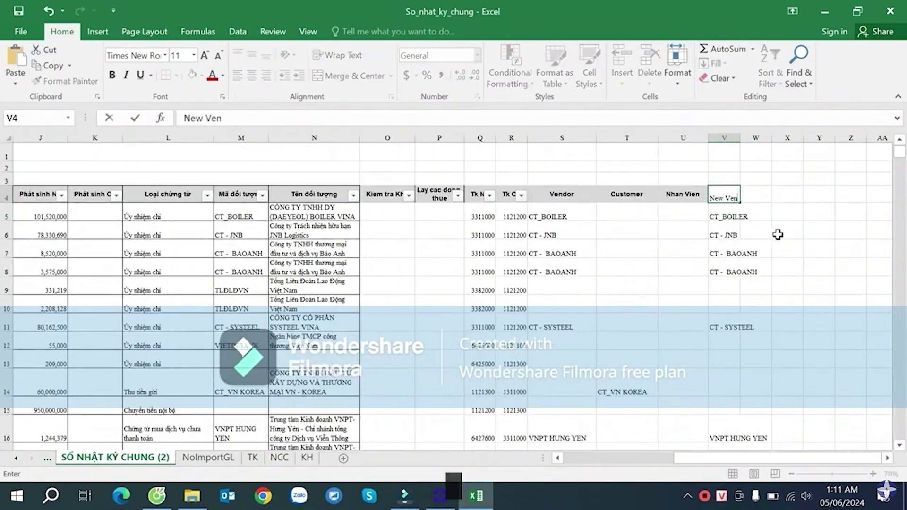
key("Tab")
type("Ne")
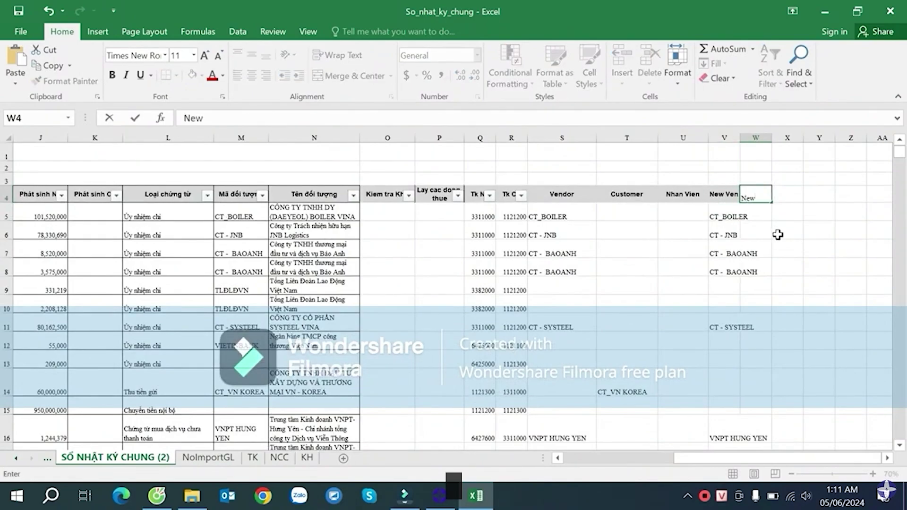
type("w Cus")
key("Tab")
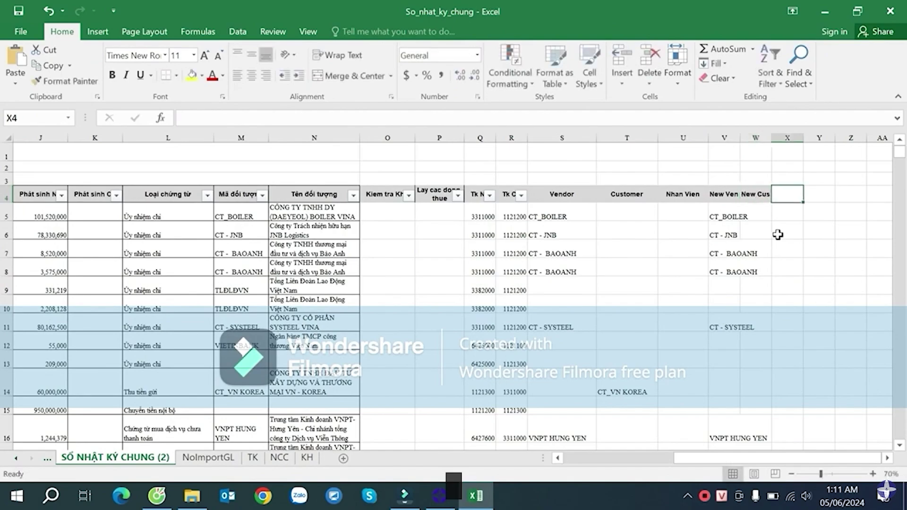
type("ne")
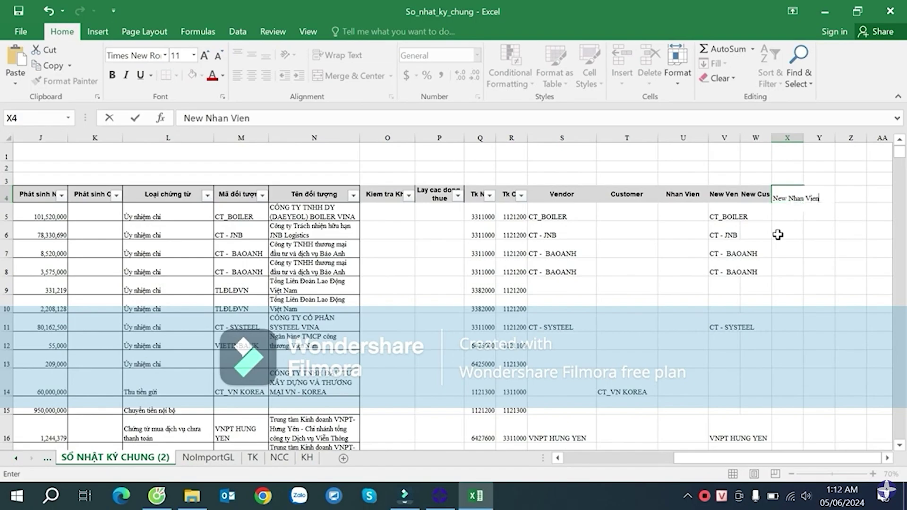
key("Return")
- Widen columns X and V to fit the new headers and vendor codes
left_click_drag(802, 137, 835, 142)
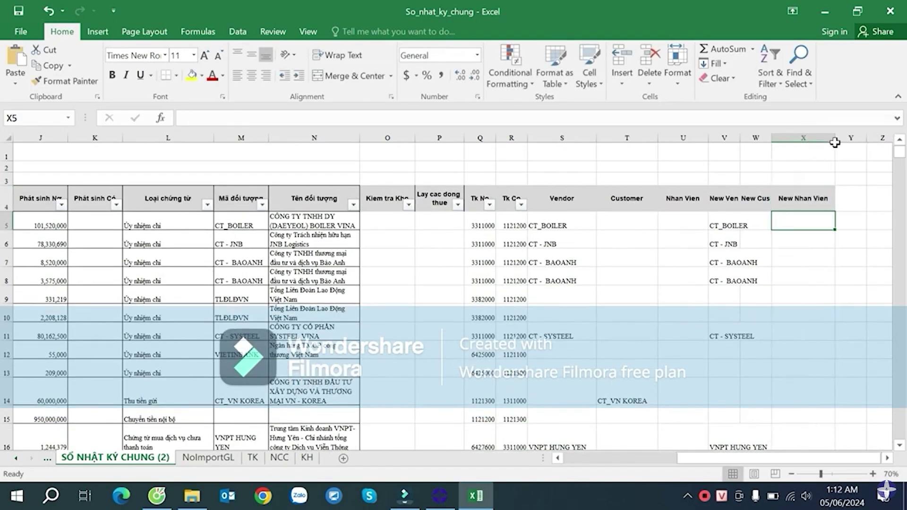
left_click_drag(739, 140, 773, 143)
left_click_drag(737, 224, 687, 227)
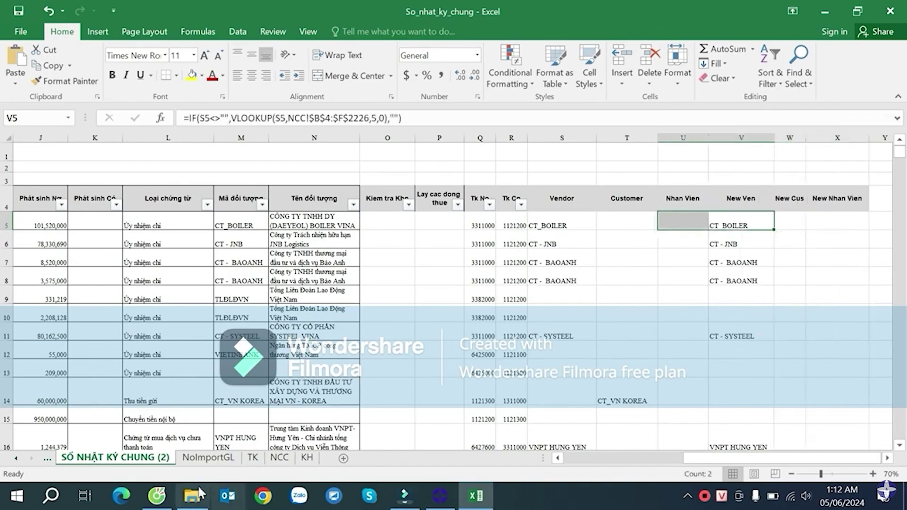
left_click(163, 497)
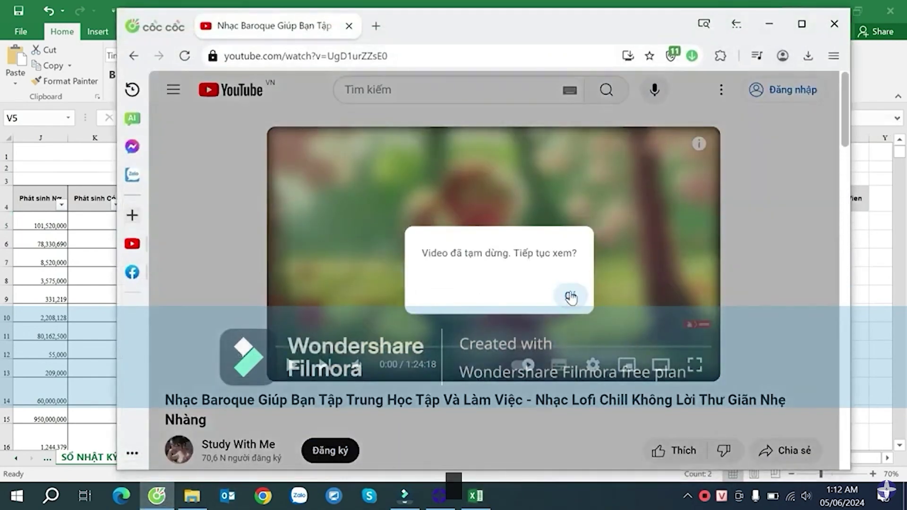
- Resume music on the previous YouTube video and minimize Coc Coc to return to Excel
left_click(571, 294)
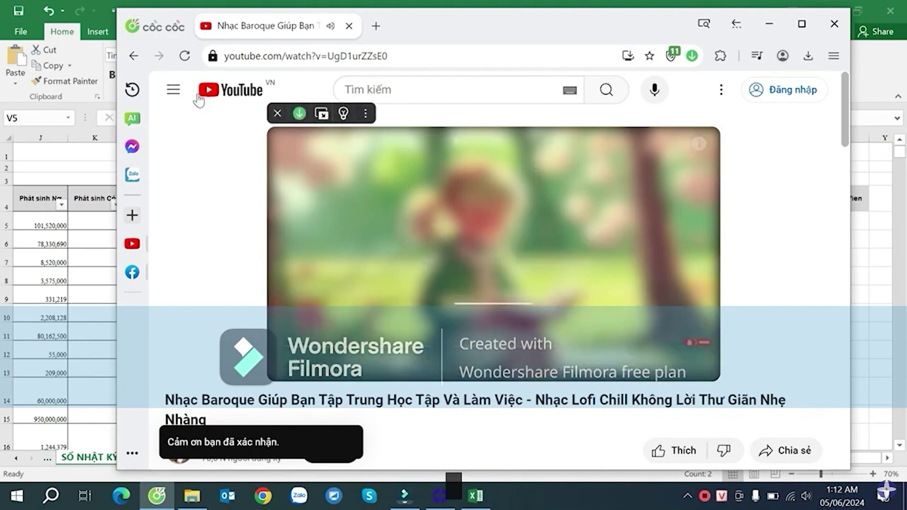
left_click(132, 57)
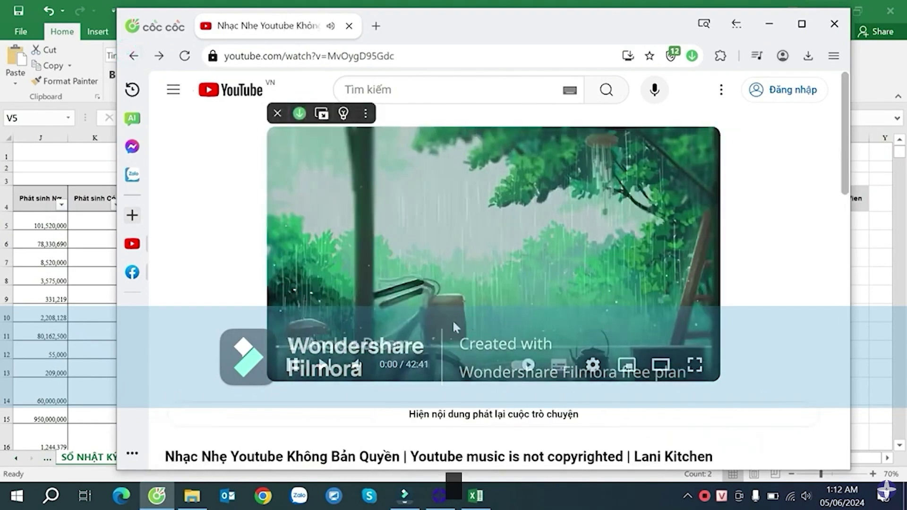
left_click(768, 24)
left_click(782, 279)
left_click(770, 225)
- Widen column W and start W5 with =IF(T5<>"",VLOOKUP(T5,
left_click(779, 225)
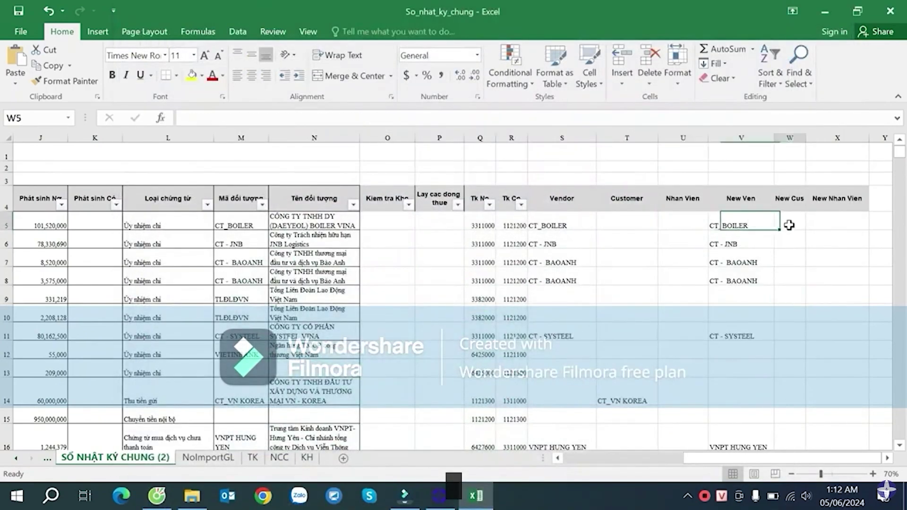
left_click_drag(810, 142, 825, 138)
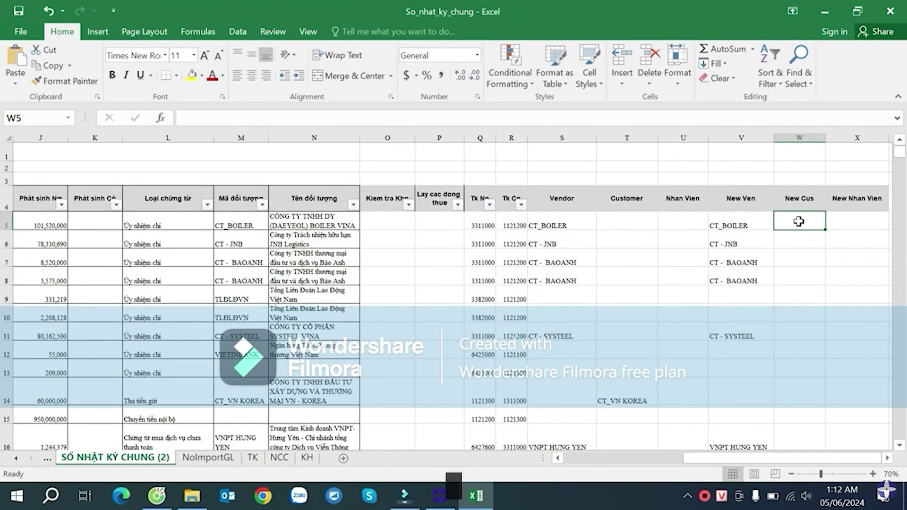
type("=if")
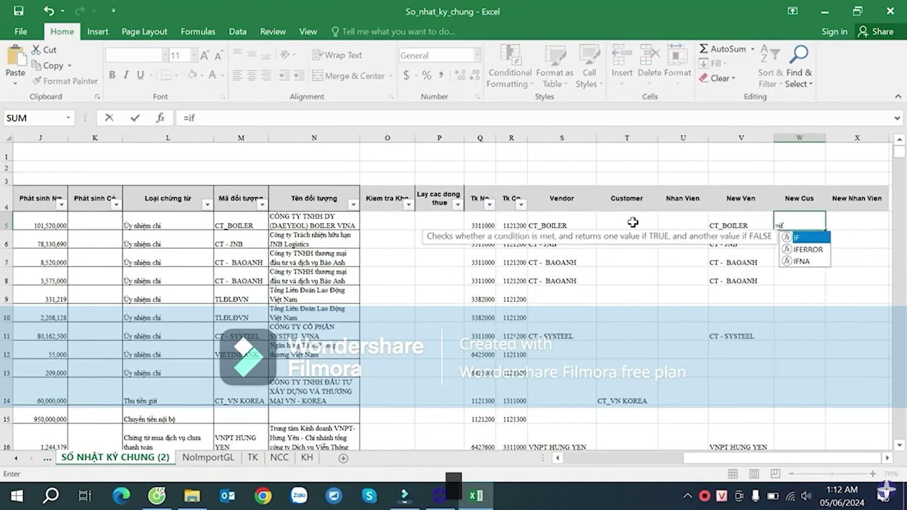
type("(")
left_click(628, 222)
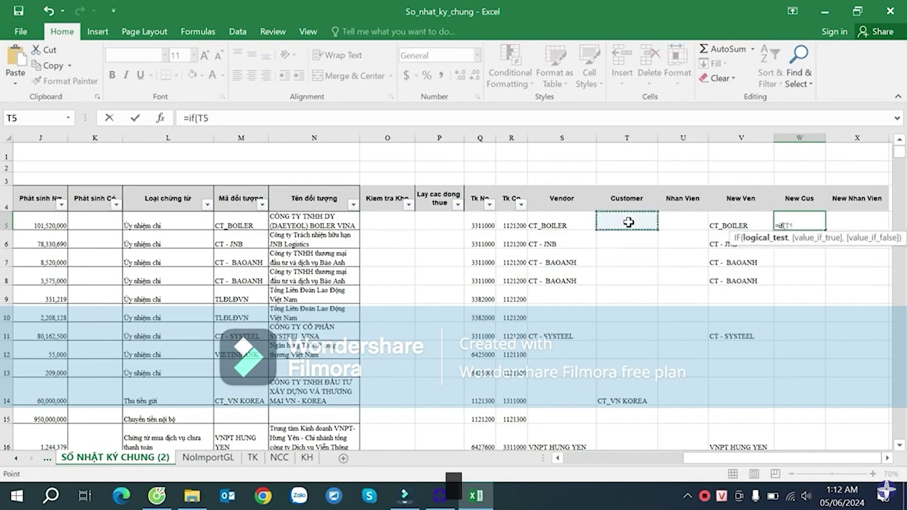
type("<>\"\",")
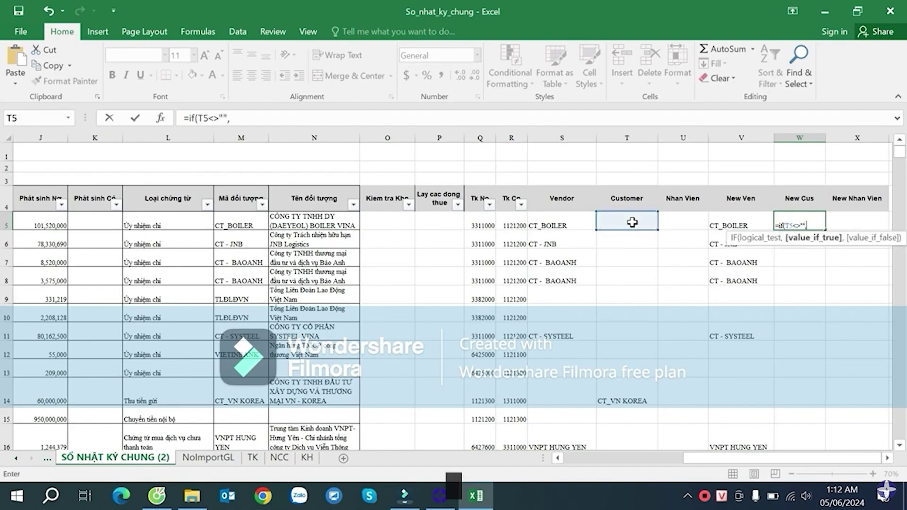
type("vl")
key("Tab")
left_click(632, 222)
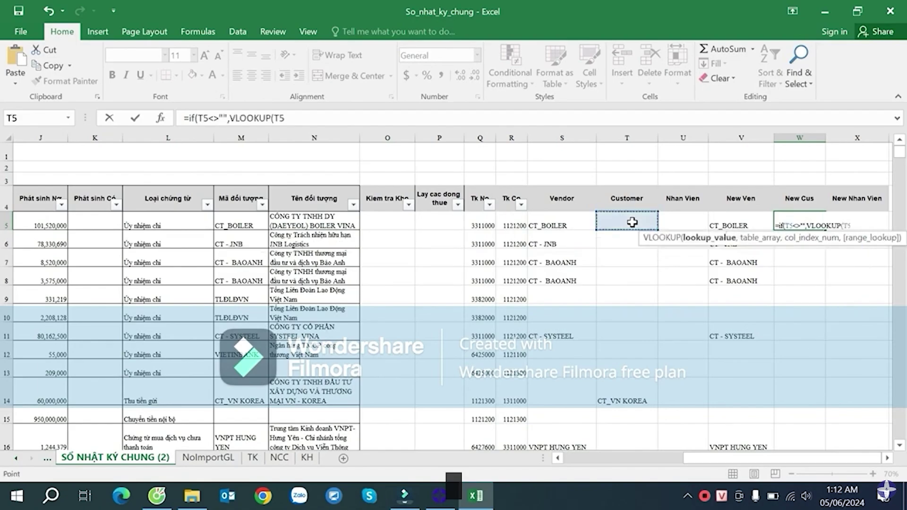
type(",")
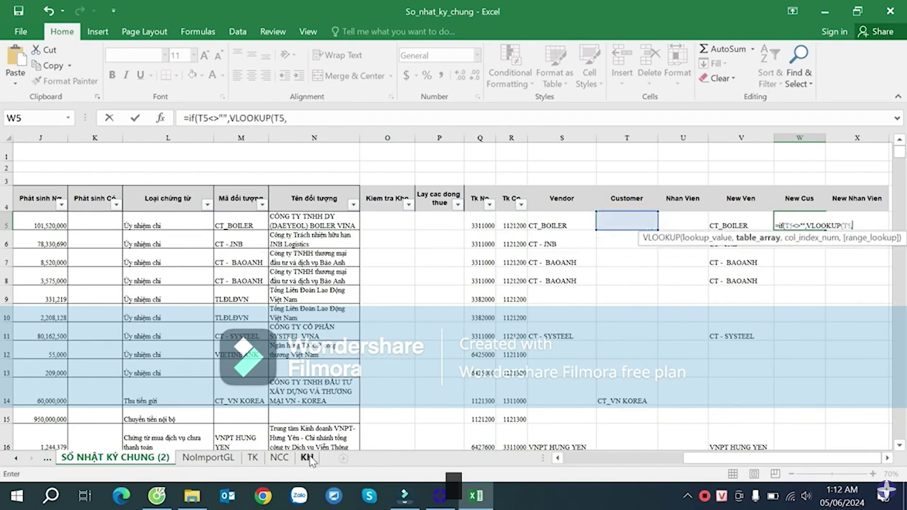
- Set the lookup table to KH!$B$4:$F$598, column 5, exact match, accepting Excel's correction
left_click(307, 458)
left_click_drag(81, 211, 620, 310)
key("ctrl+shift+Down")
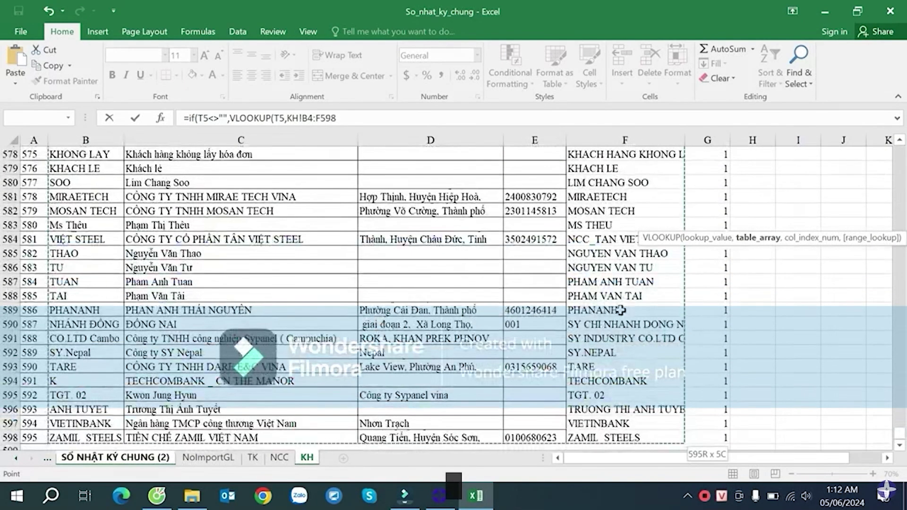
key("F4")
type(",5,0)")
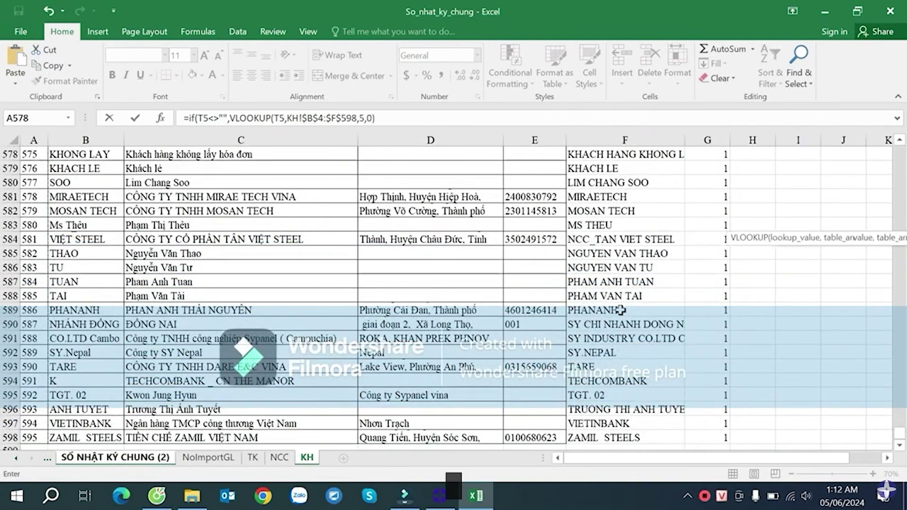
key("Return")
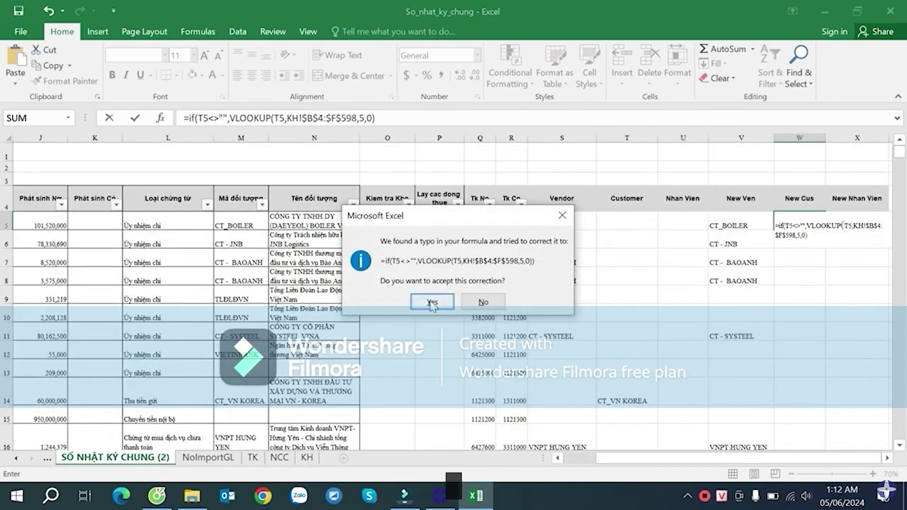
left_click(431, 301)
- Add the blank "" fallback as the IF's false value in W5
double_click(802, 225)
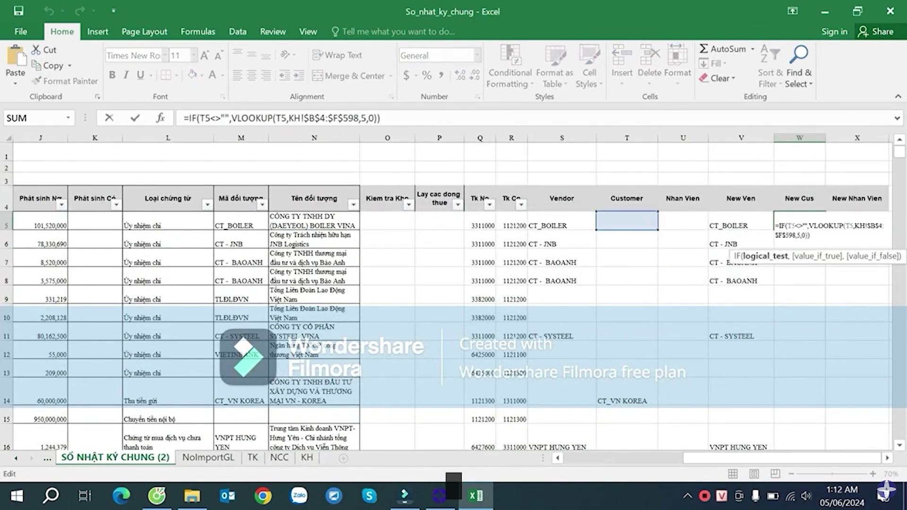
left_click(808, 236)
type(",")
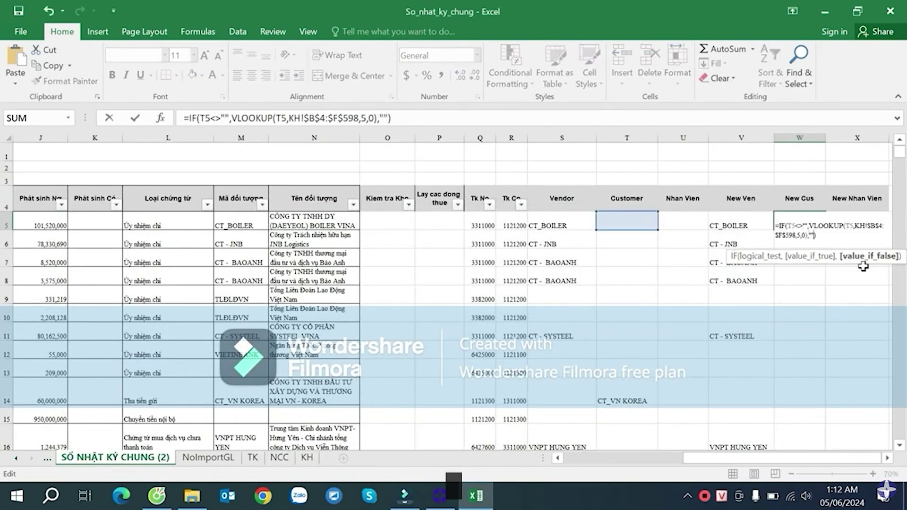
key("Return")
- Fill the New Cus formula down column W and verify W14 returns the customer code
left_click(806, 227)
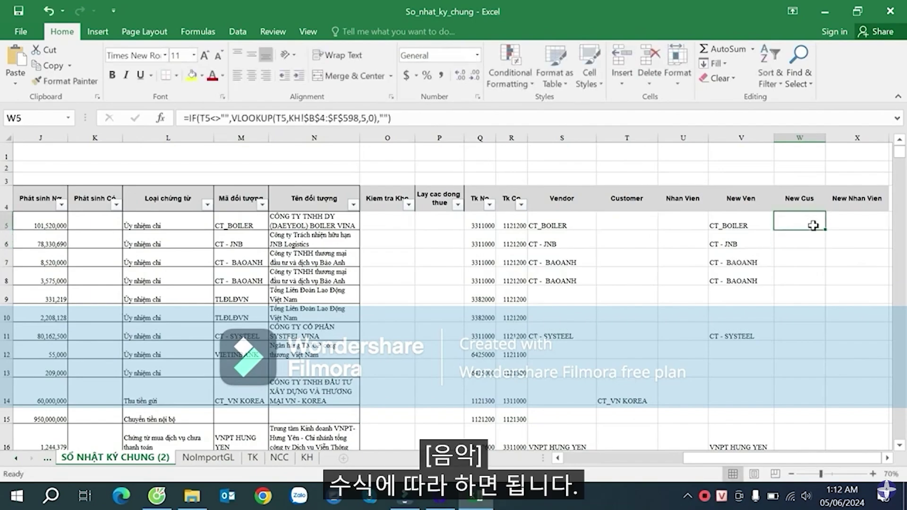
double_click(826, 229)
left_click(636, 402)
left_click(805, 391)
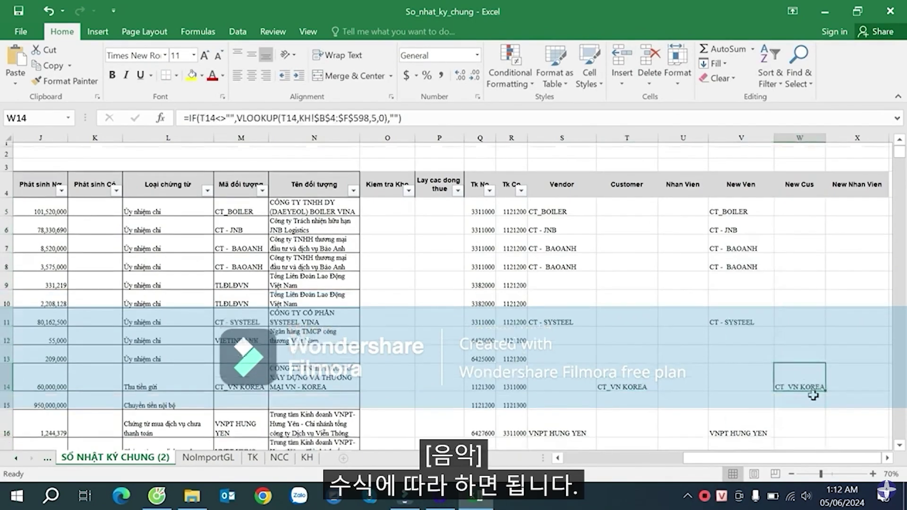
scroll(803, 378, "down", 18)
scroll(795, 329, "up", 18)
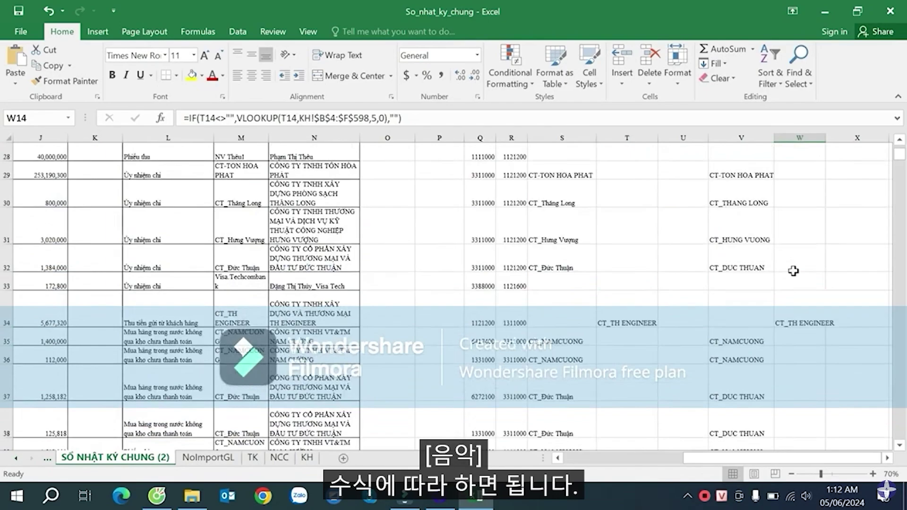
scroll(805, 216, "right", 2)
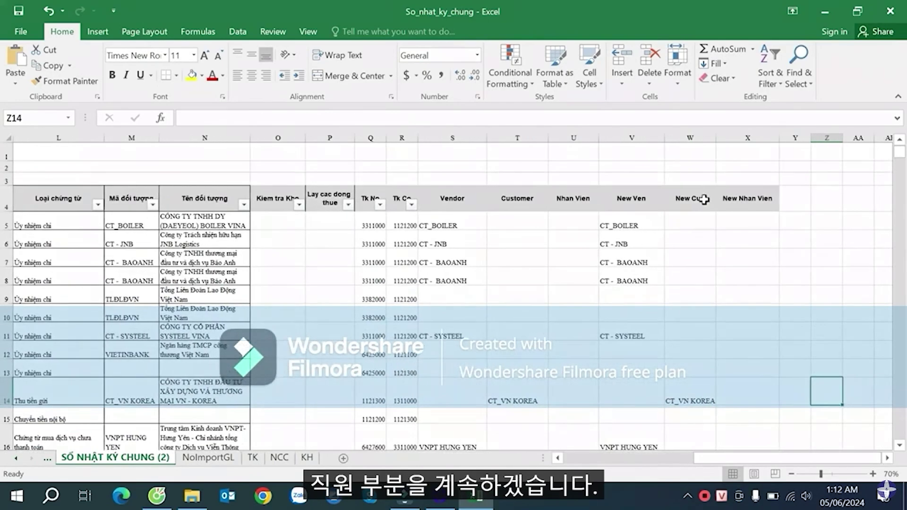
left_click(704, 197)
left_click(746, 200)
left_click_drag(746, 199, 573, 197)
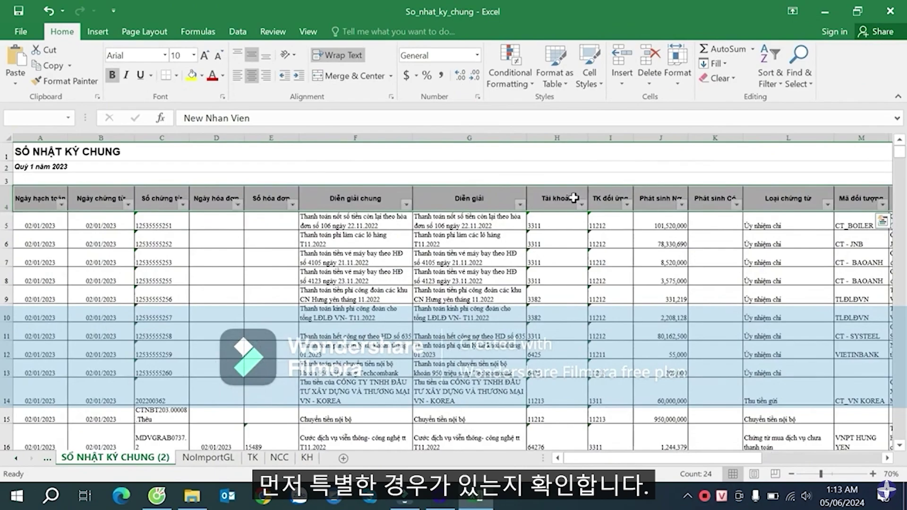
scroll(573, 198, "right", 6)
left_click(641, 204)
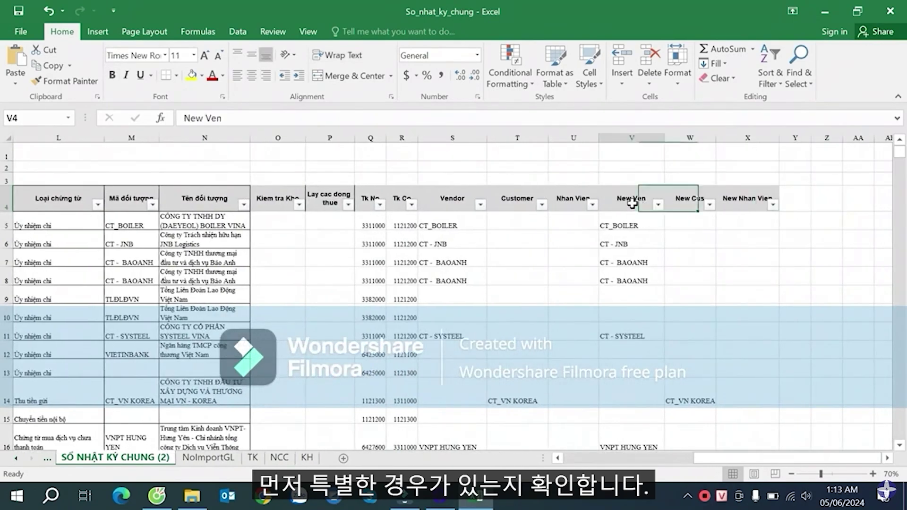
left_click(656, 205)
left_click_drag(826, 363, 829, 379)
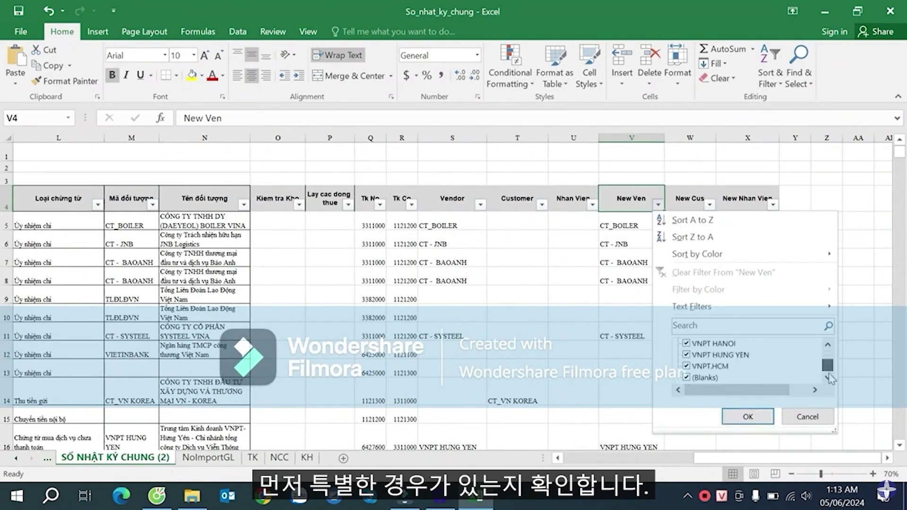
left_click(807, 417)
left_click(709, 205)
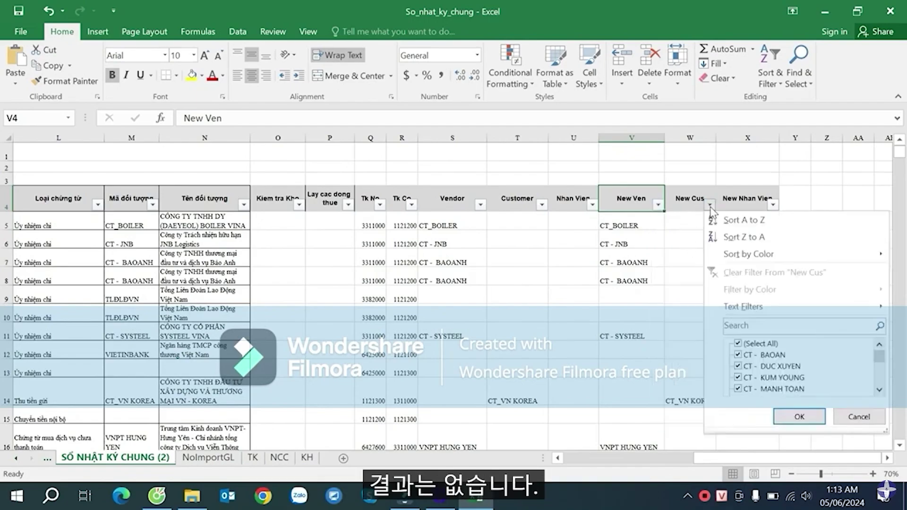
scroll(879, 378, "down", 3)
left_click(858, 416)
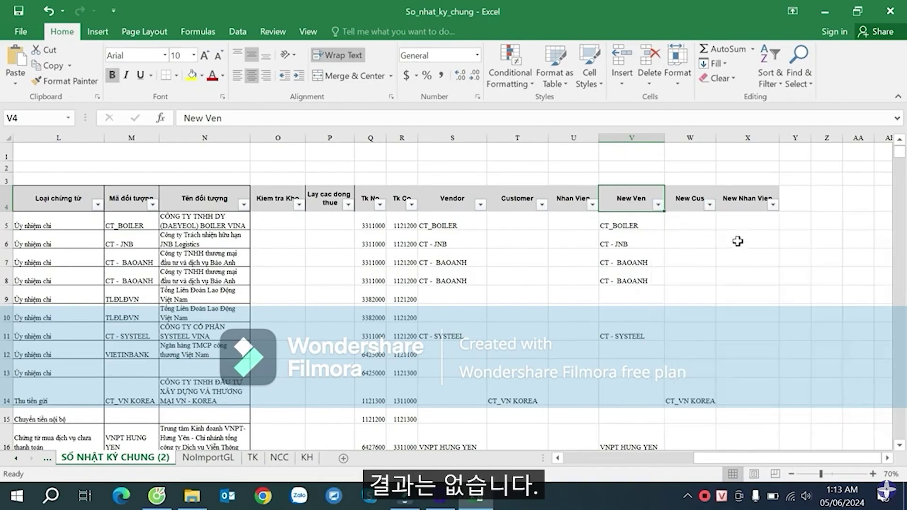
left_click(741, 222)
- Minimize Excel and select the List_import_Vendor file on the desktop
left_click(905, 495)
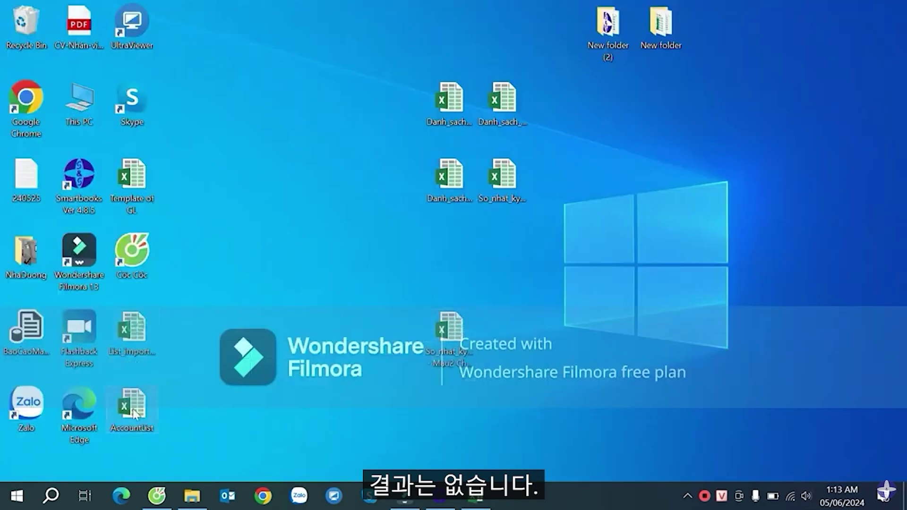
left_click(138, 329)
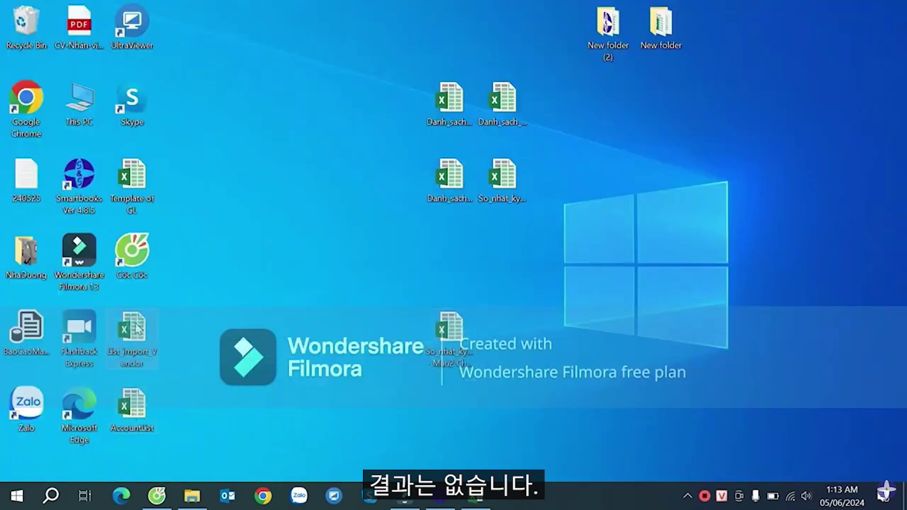
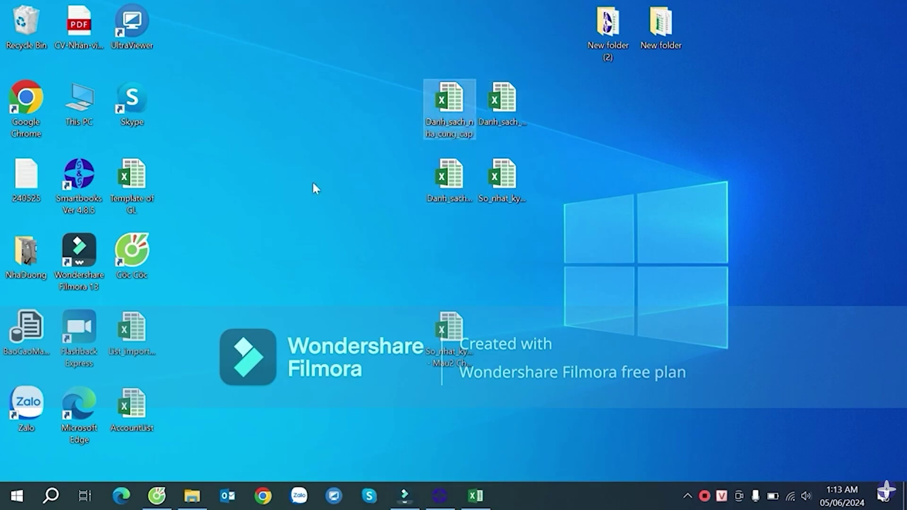
- Hide the Smartbooks window and restore the So_nhat_ky_chung journal workbook in Excel
left_click(446, 500)
left_click(447, 501)
left_click(469, 503)
- Inspect the New Nhan Vien filter options and the formulas in W5 and U5
left_click(337, 272)
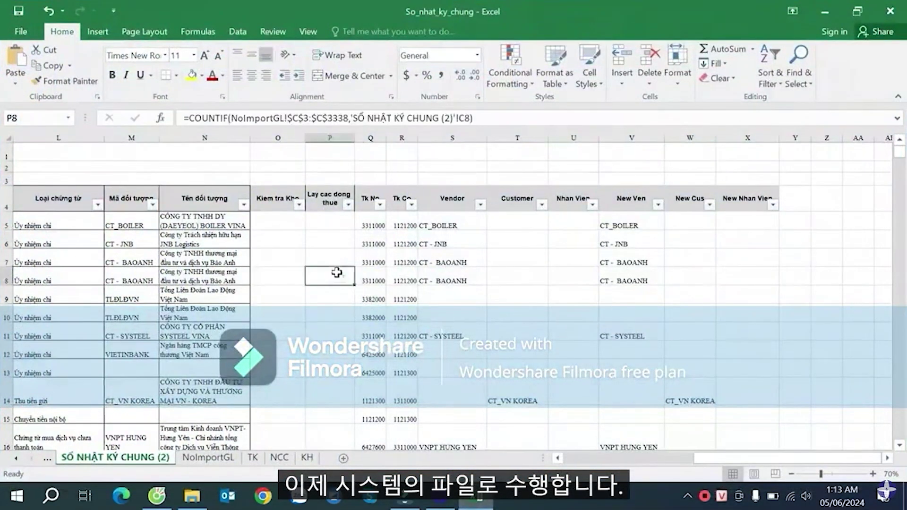
left_click(758, 239)
left_click(772, 205)
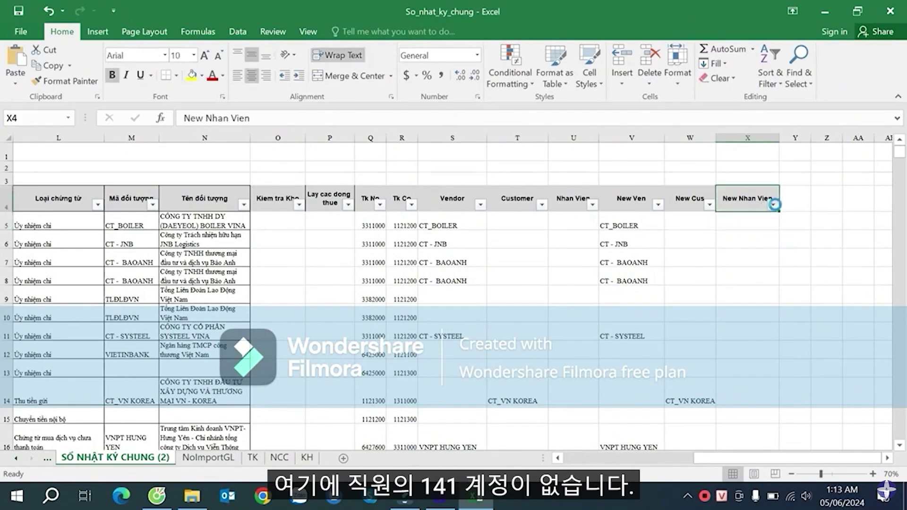
left_click(852, 410)
left_click(752, 318)
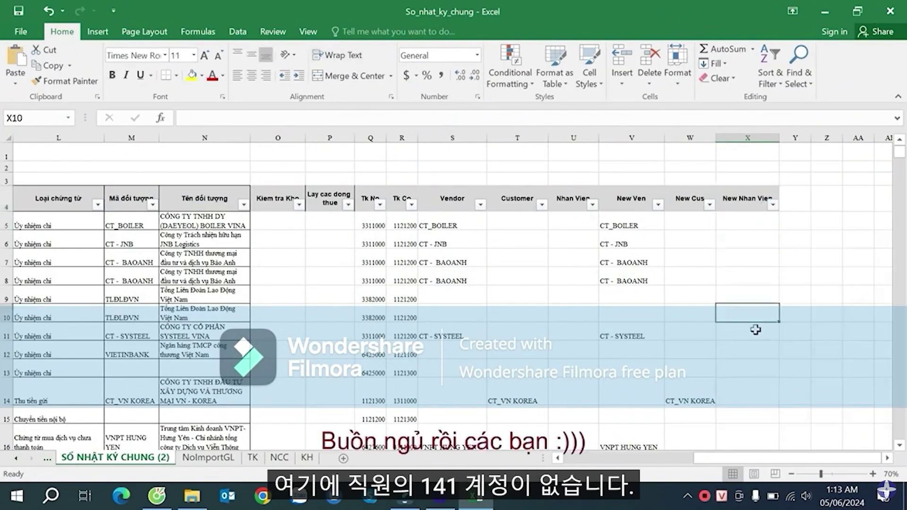
scroll(756, 329, "down", 20)
scroll(757, 329, "up", 20)
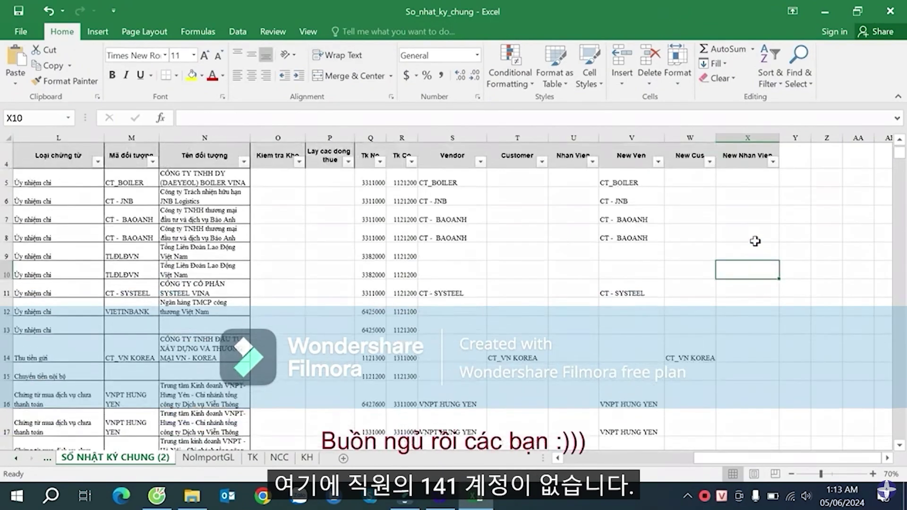
left_click(739, 199)
left_click(772, 205)
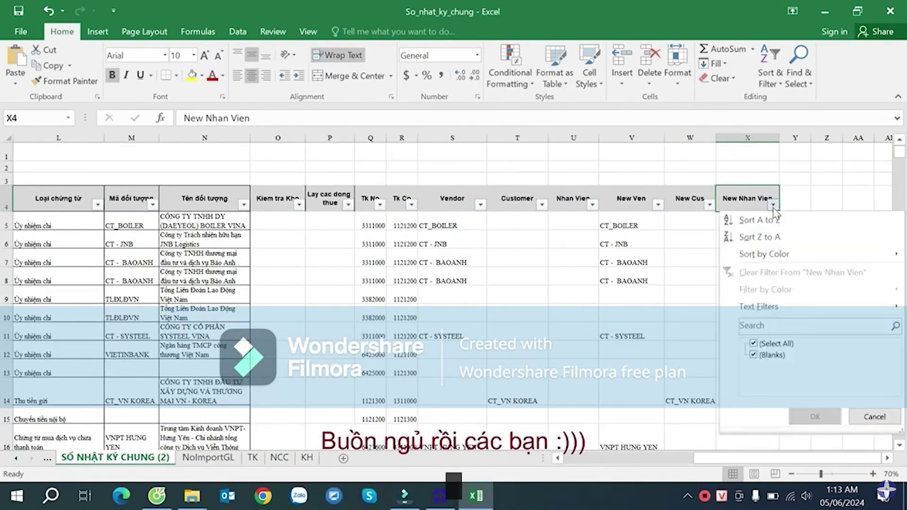
left_click(869, 412)
left_click(754, 225)
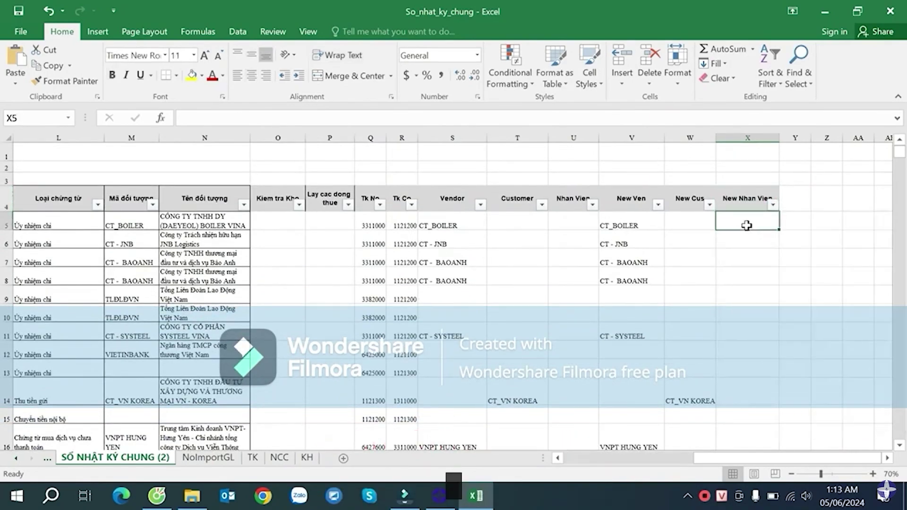
left_click(694, 225)
left_click(577, 228)
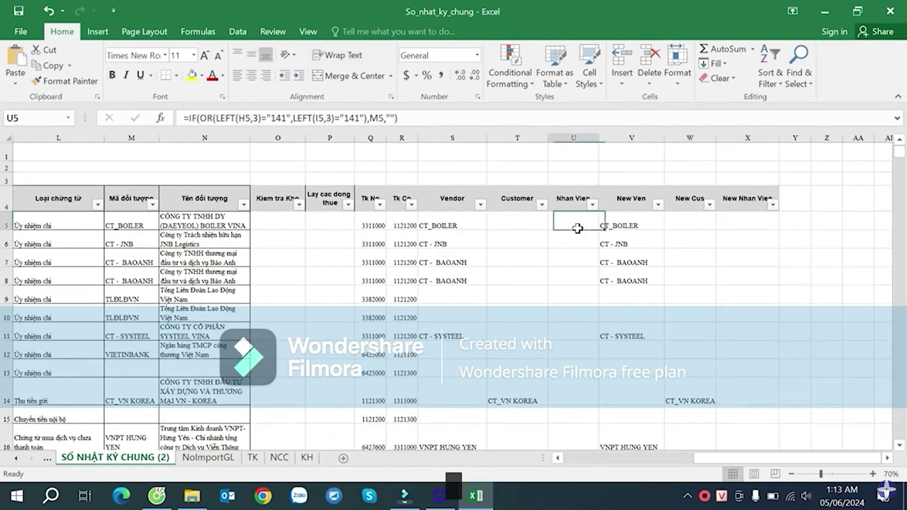
- Filter the Nhan Vien column to exclude blanks, leaving 19 employee rows
left_click(592, 205)
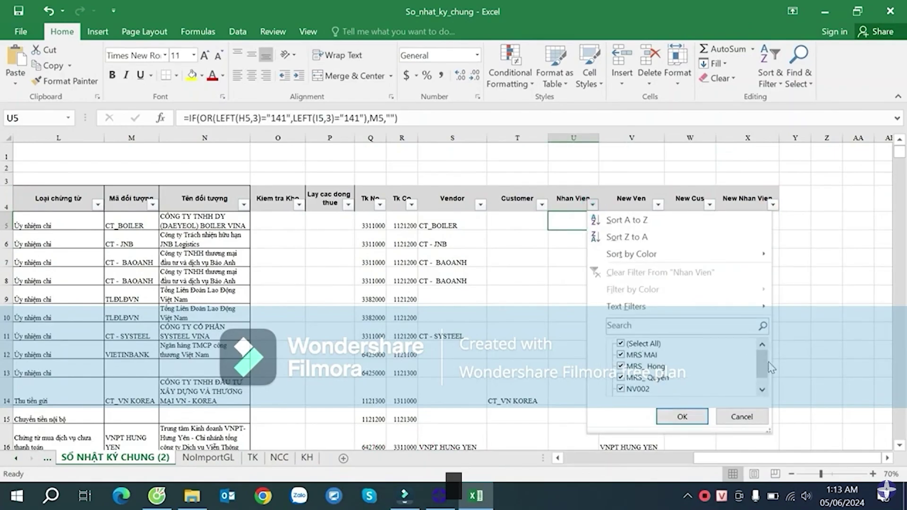
left_click(762, 390)
left_click(633, 391)
left_click(682, 416)
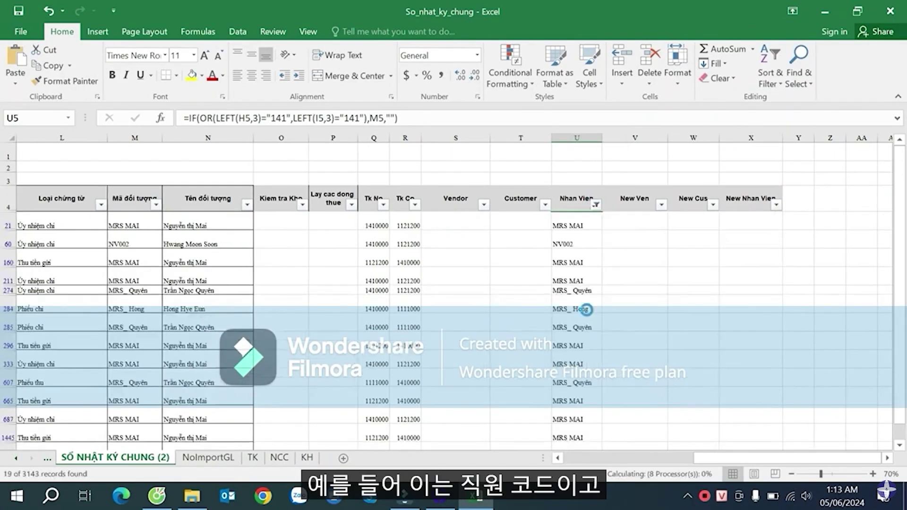
- Select the filtered Nhan Vien values from U21 to the last row and copy them
left_click(577, 241)
scroll(586, 295, "down", 3)
scroll(584, 288, "up", 3)
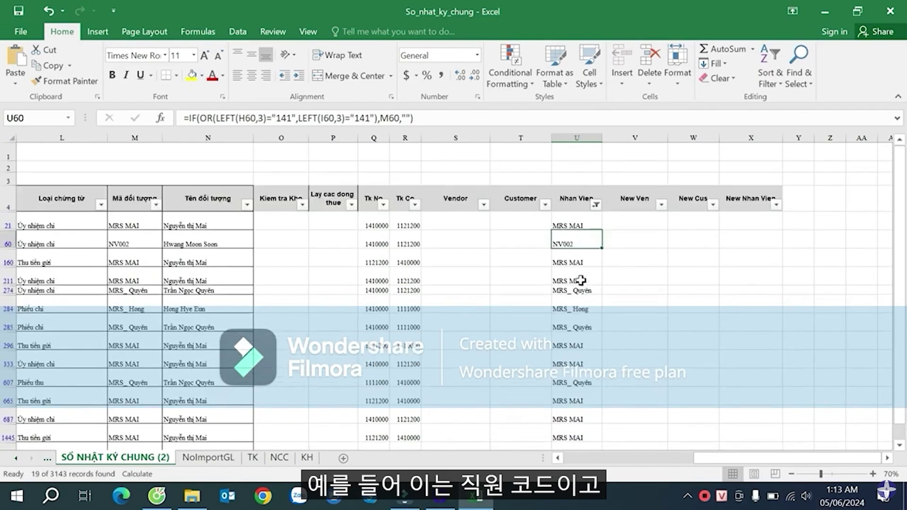
left_click(572, 225)
scroll(582, 293, "down", 3)
scroll(582, 293, "up", 3)
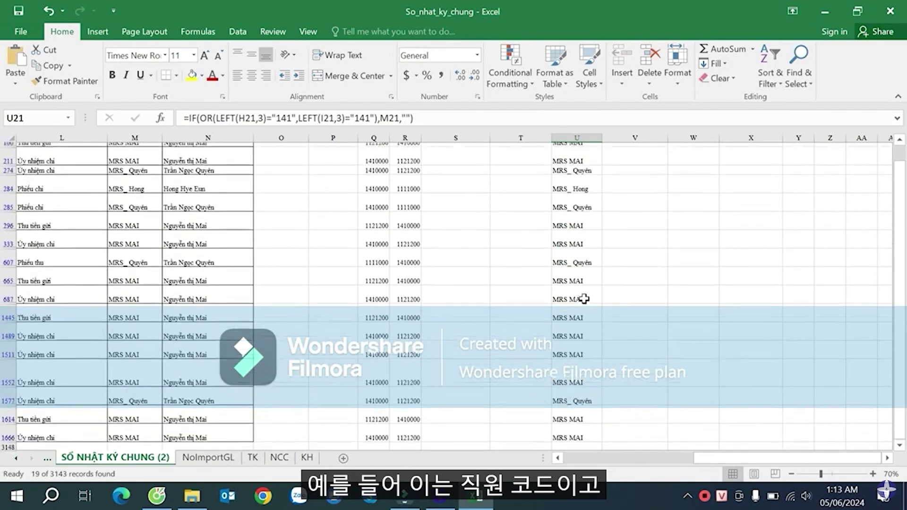
scroll(570, 242, "down", 5)
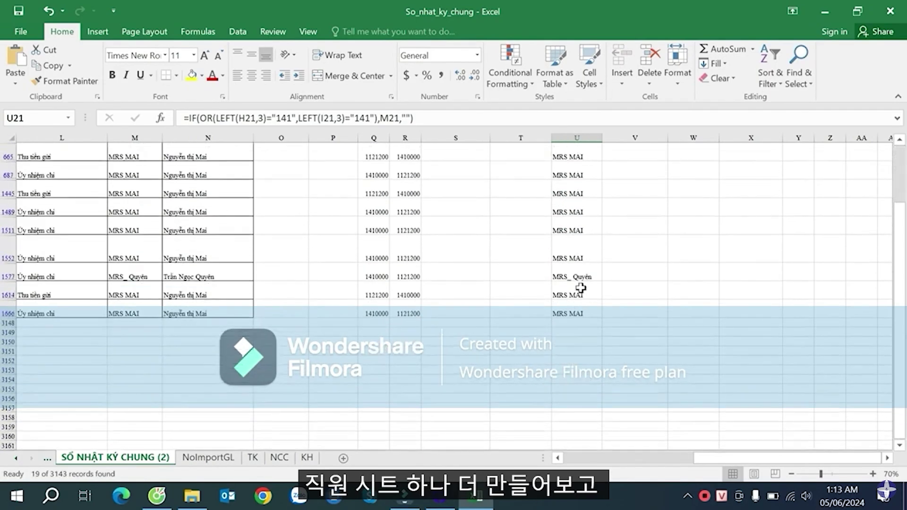
key("ctrl+shift+Down")
scroll(648, 259, "up", 3)
key("ctrl+c")
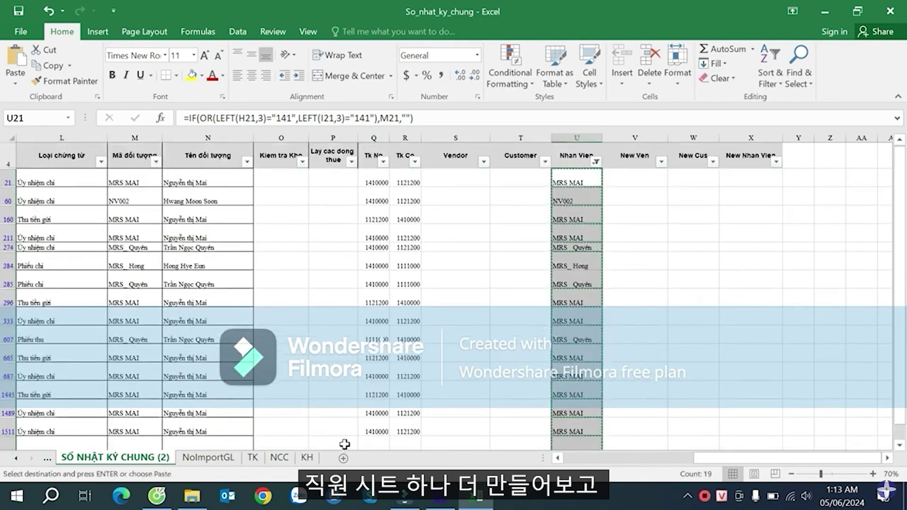
- Insert a new worksheet named NhanVien and move it after the KH sheet
left_click(344, 458)
right_click(207, 461)
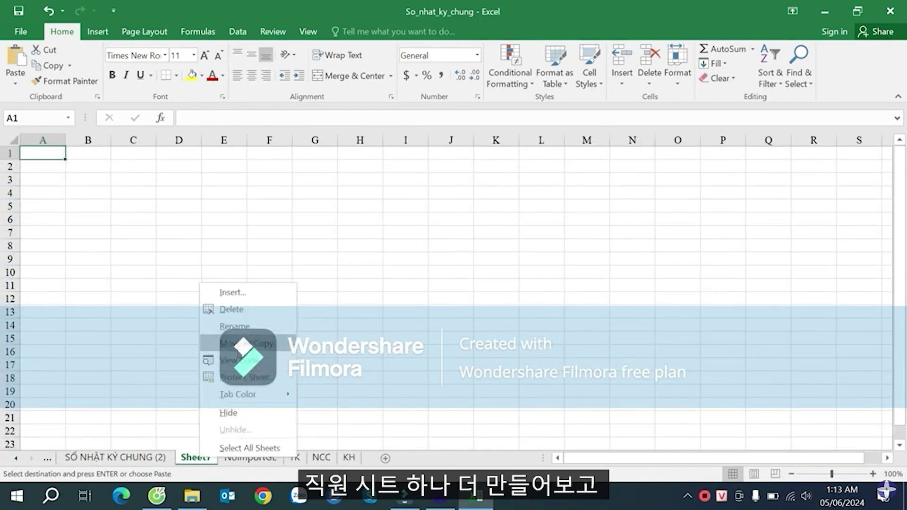
left_click(261, 330)
type("NhanVien")
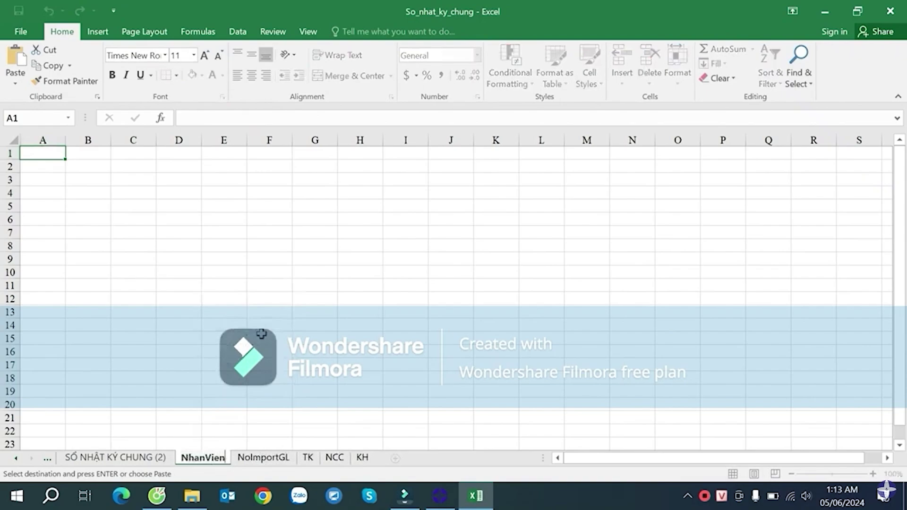
key("Return")
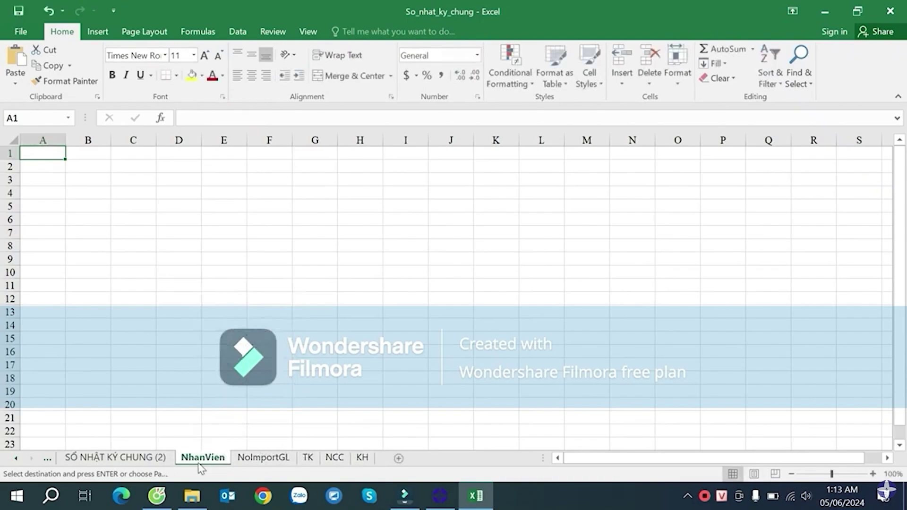
left_click_drag(372, 458, 385, 459)
- Paste the journal's Nhan Vien column (U4 down) into B2 of NhanVien and widen column B
left_click(83, 171)
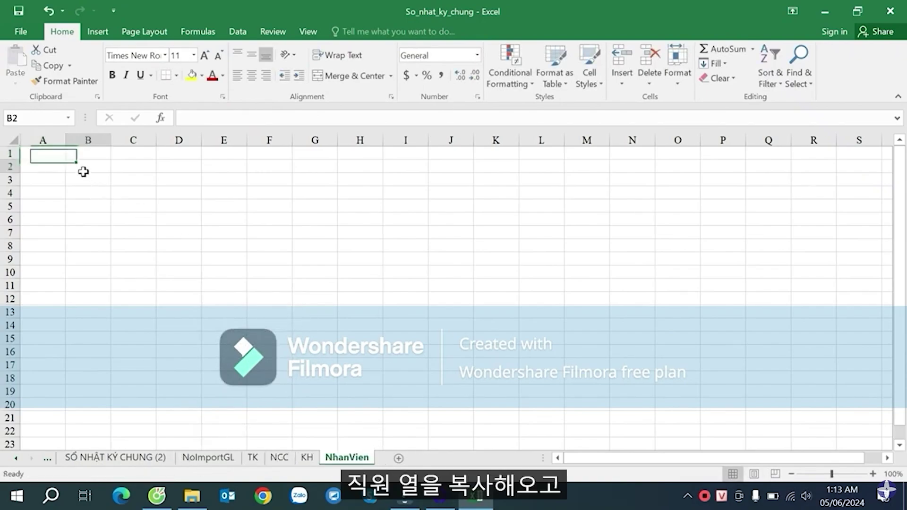
left_click(86, 182)
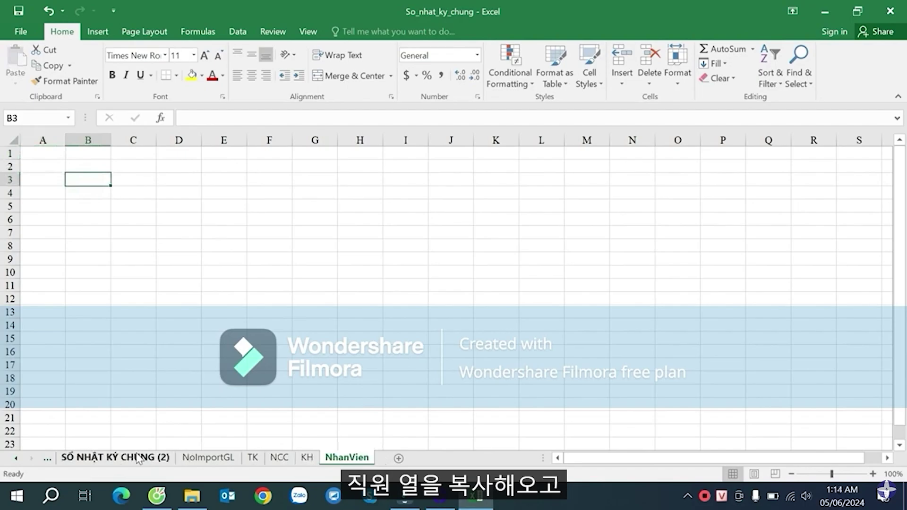
left_click(115, 457)
key("ctrl+c")
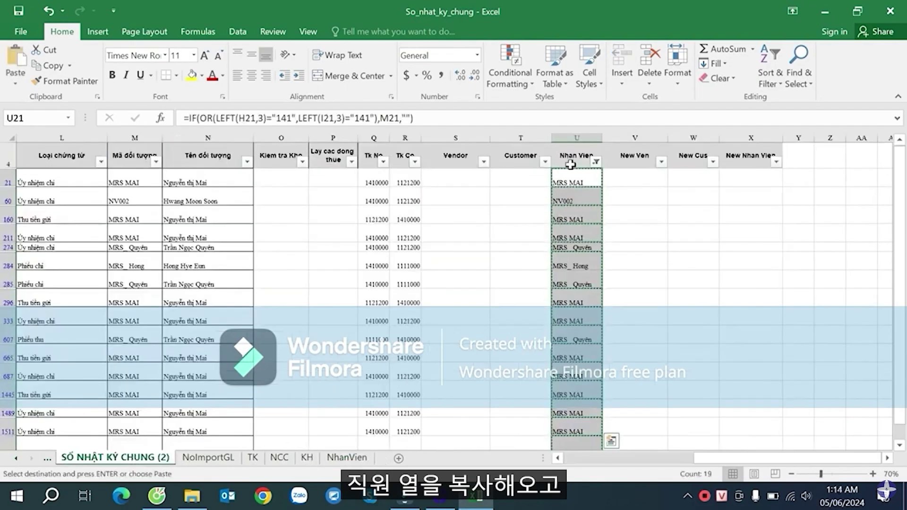
left_click(570, 160)
key("ctrl+shift+Down")
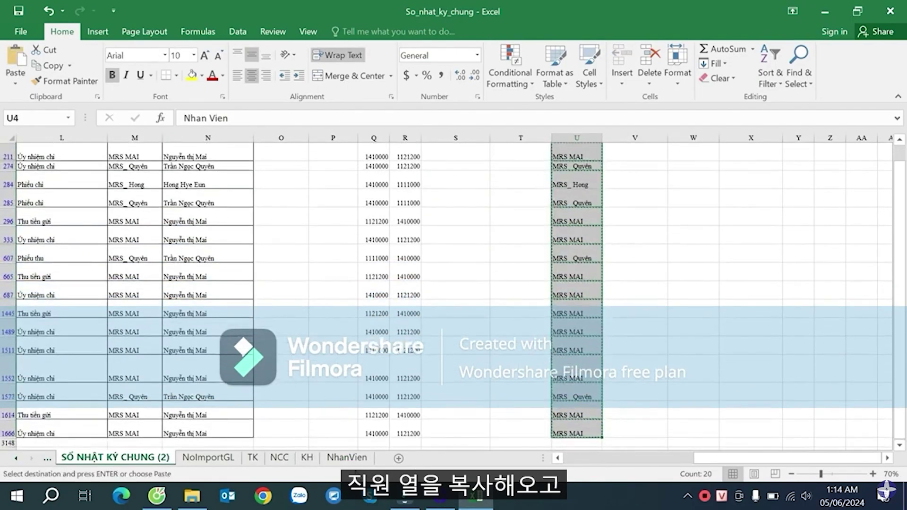
left_click(347, 457)
left_click(85, 167)
key("ctrl+v")
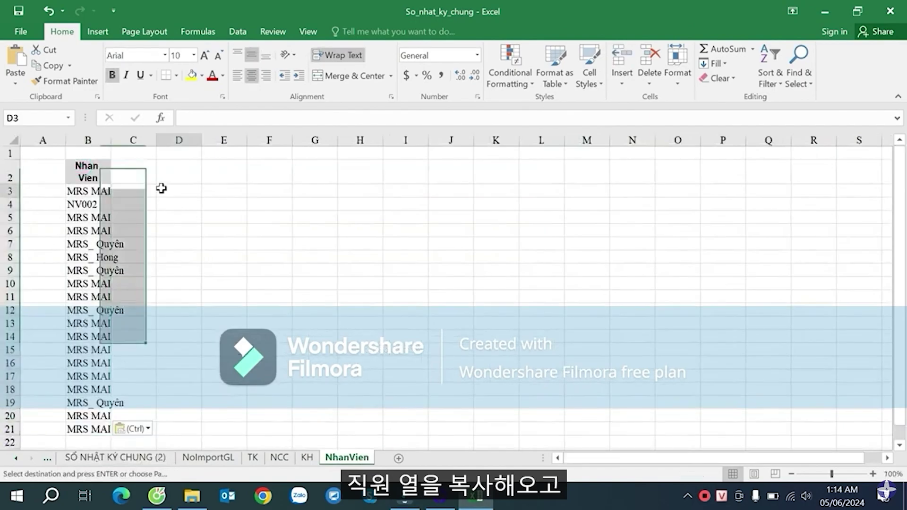
left_click(159, 189)
left_click_drag(111, 140, 164, 140)
- Remove duplicates from the B2:B21 employee list, leaving 4 unique codes
left_click(124, 173)
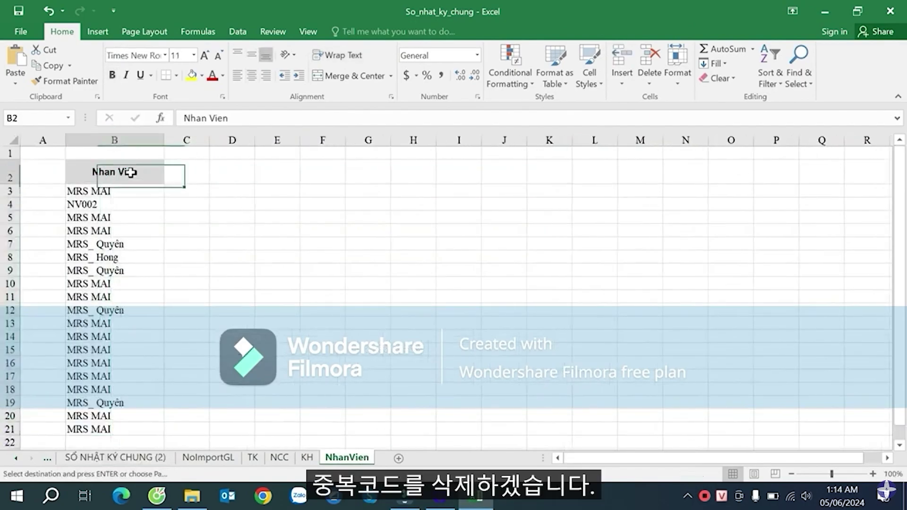
left_click(104, 428, "shift")
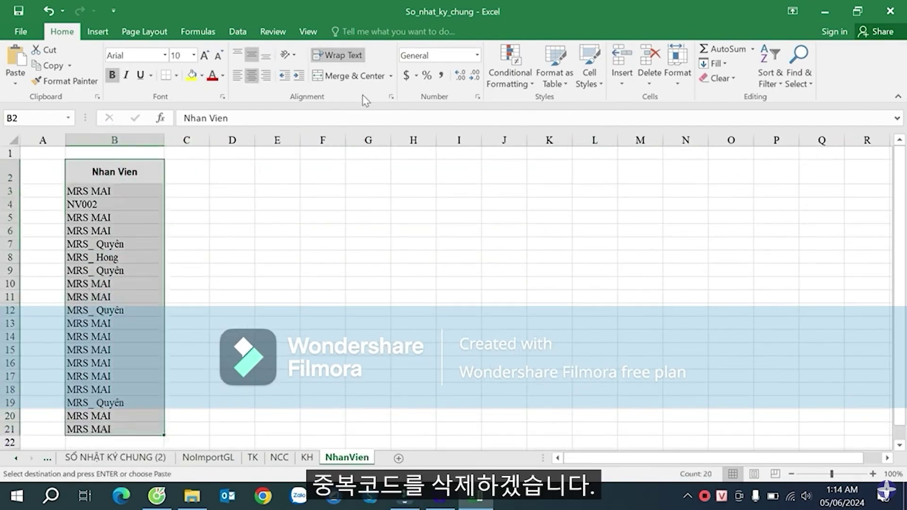
left_click(238, 31)
left_click(604, 64)
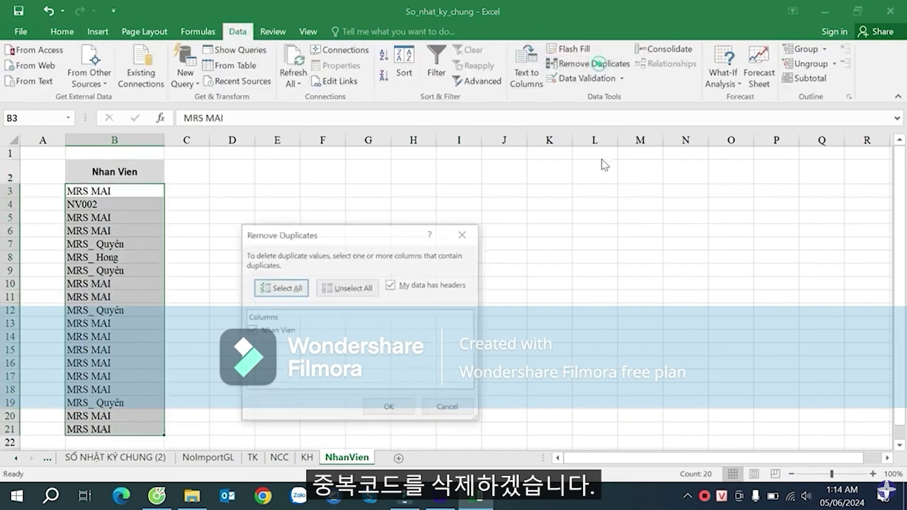
left_click(390, 407)
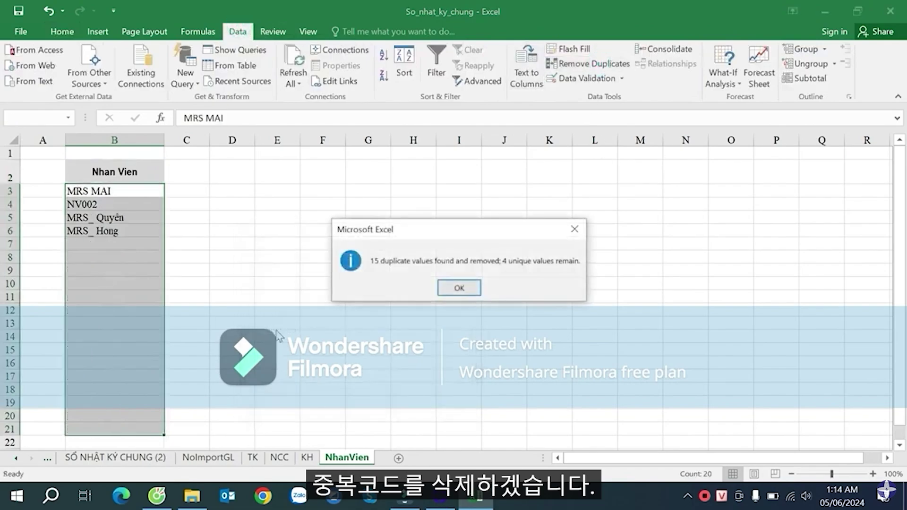
left_click(458, 288)
- Narrow column B slightly and select the four unique employee codes in B3:B6
left_click(136, 190)
left_click_drag(125, 204, 116, 235)
left_click(116, 239)
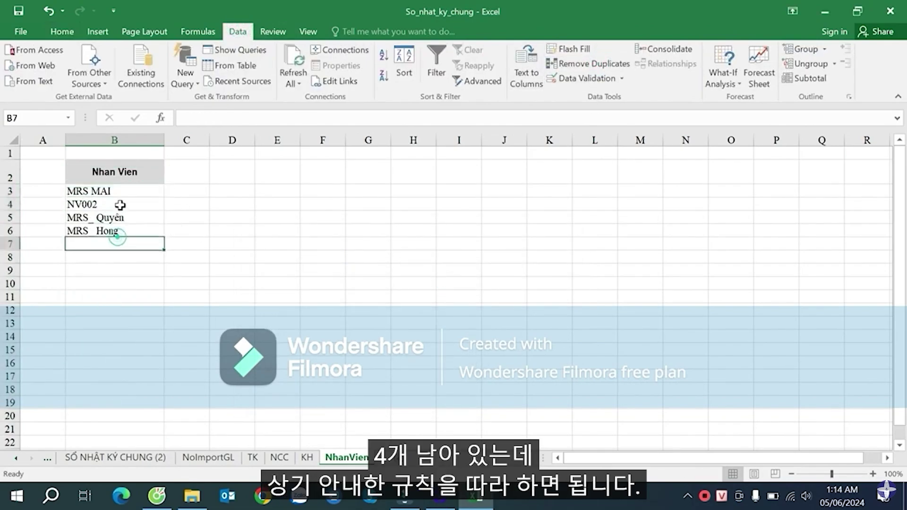
left_click_drag(120, 191, 139, 224)
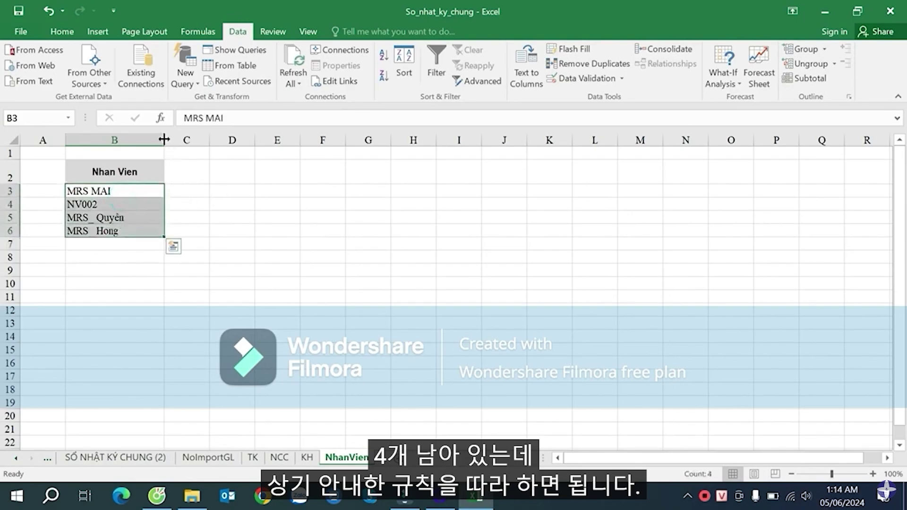
left_click_drag(164, 140, 161, 192)
left_click(124, 191)
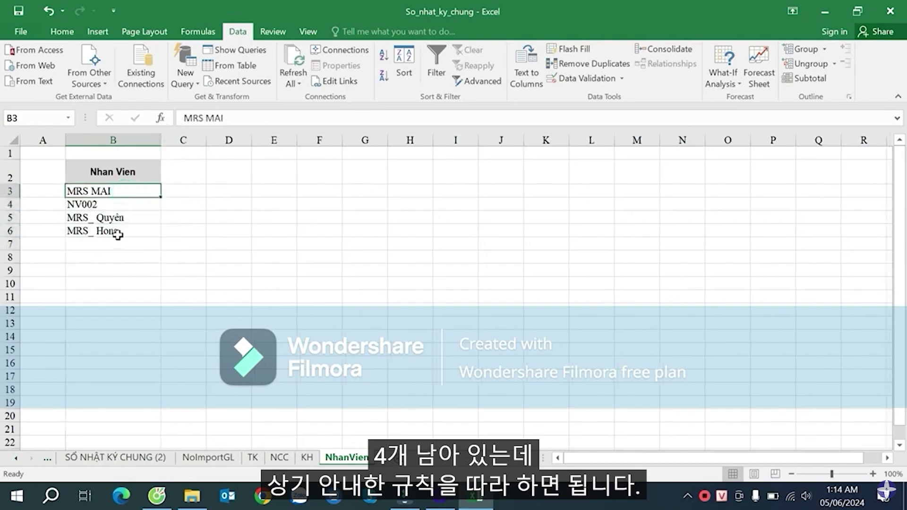
left_click_drag(117, 234, 117, 233)
- Convert the copied employee codes to uppercase without accents with the UniKey Toolkit
key("ctrl+c")
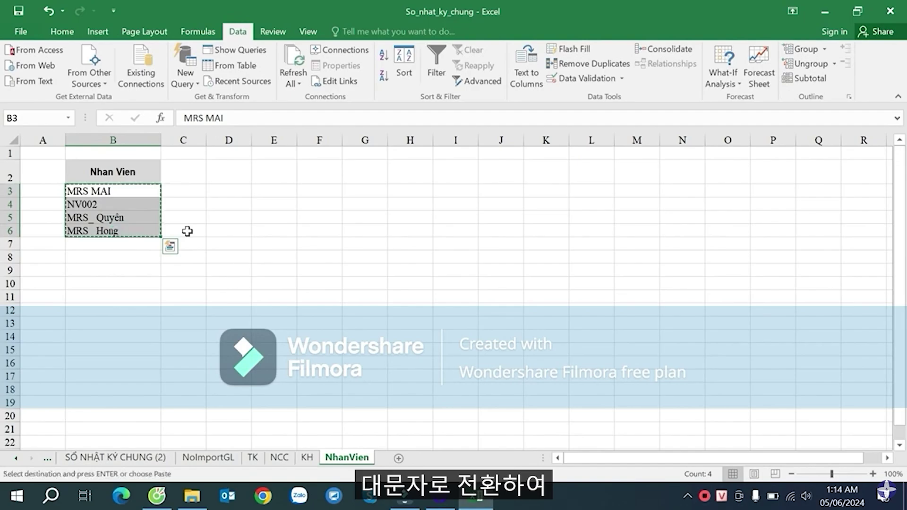
key("ctrl+shift+F6")
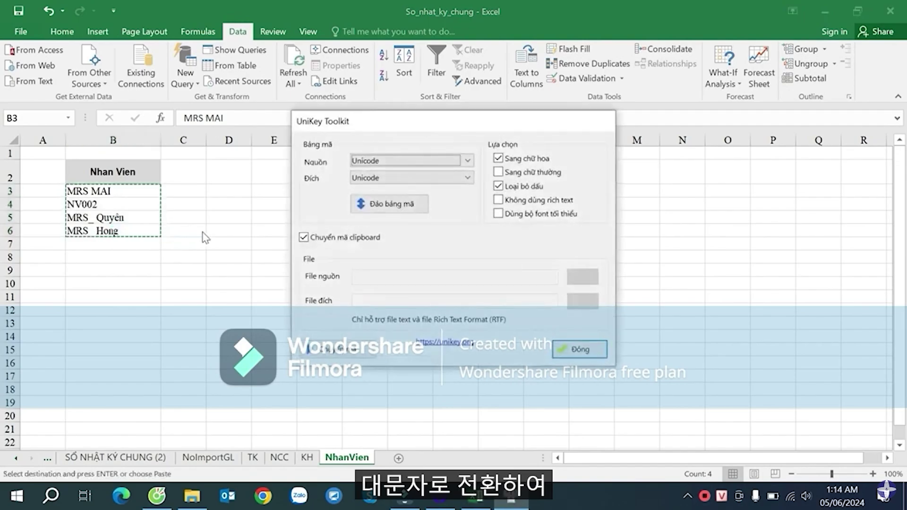
left_click(335, 349)
left_click(510, 296)
left_click(580, 350)
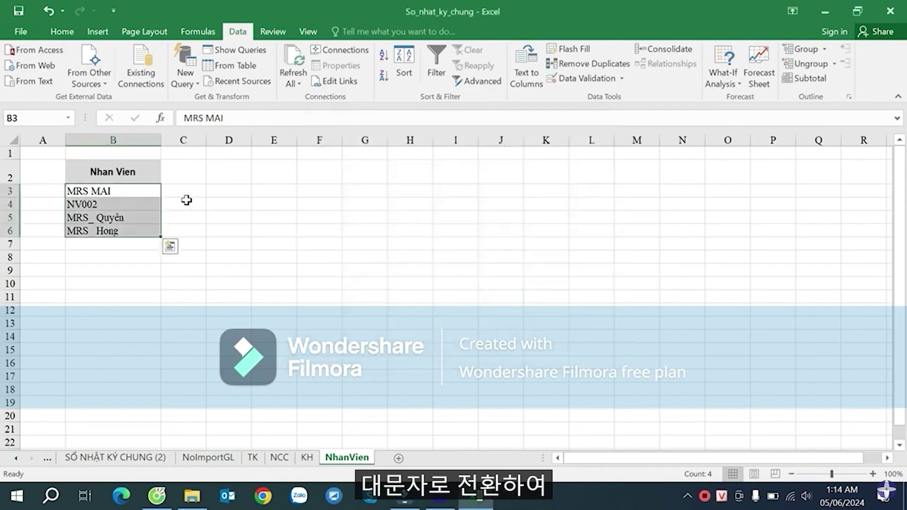
- Paste the converted names into C3:C6 and autofit column C to show MRS_ QUYEN
left_click(184, 190)
key("ctrl+v")
double_click(206, 140)
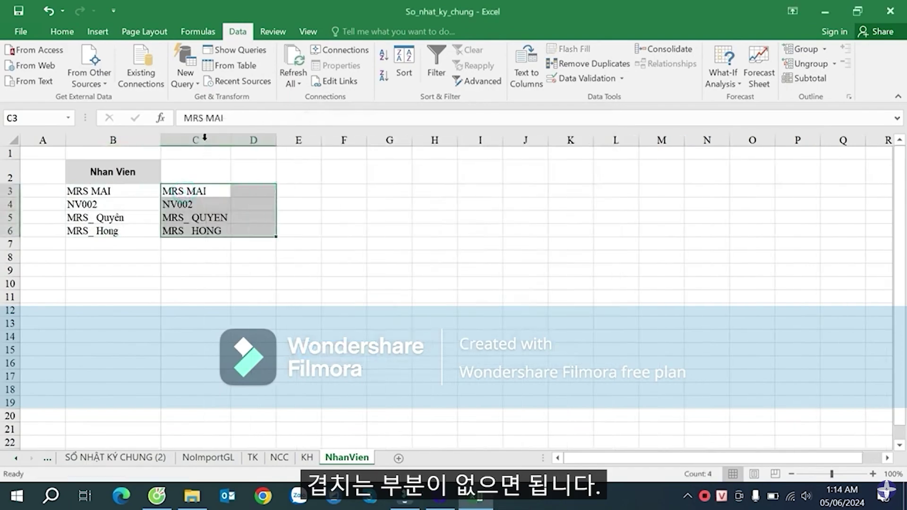
key("Down")
key("Down")
key("Up")
key("Up")
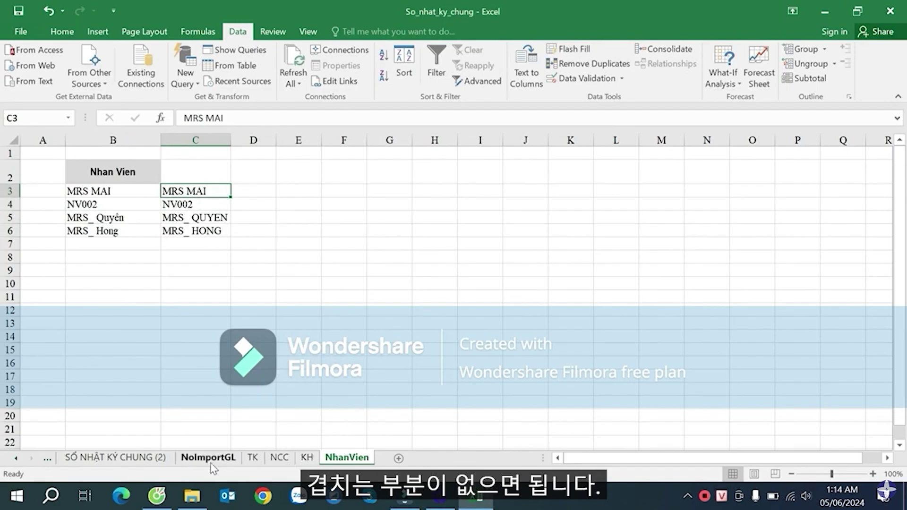
- Return to the SỔ NHẬT KÝ CHUNG (2) sheet and clear the Nhan Vien filter
left_click(115, 457)
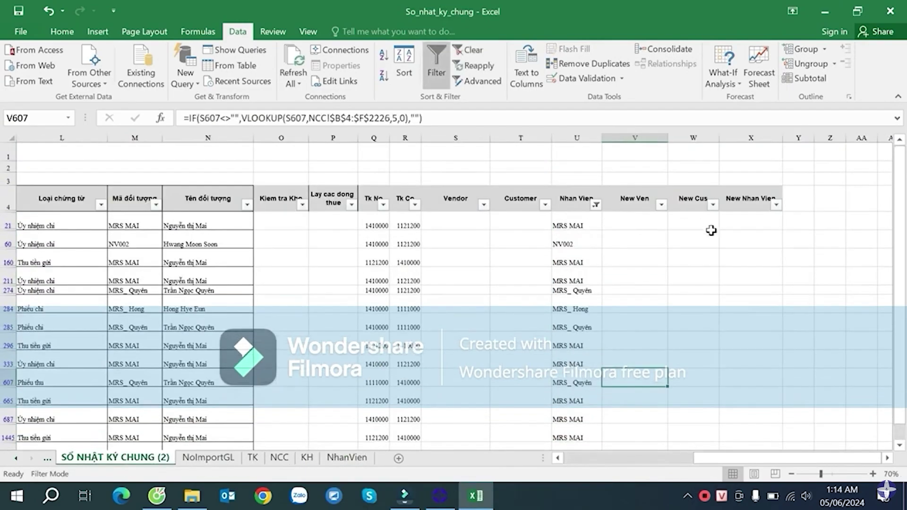
left_click(596, 204)
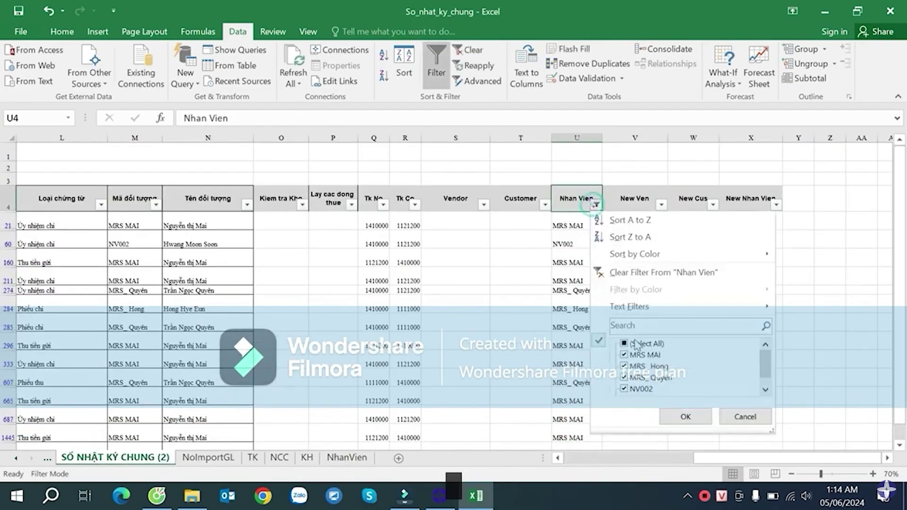
left_click(636, 344)
left_click(685, 417)
- In X5, enter an IF on U5 not blank that VLOOKUPs U5 in absolute NhanVien!B3:C6, column 2, exact
left_click(740, 219)
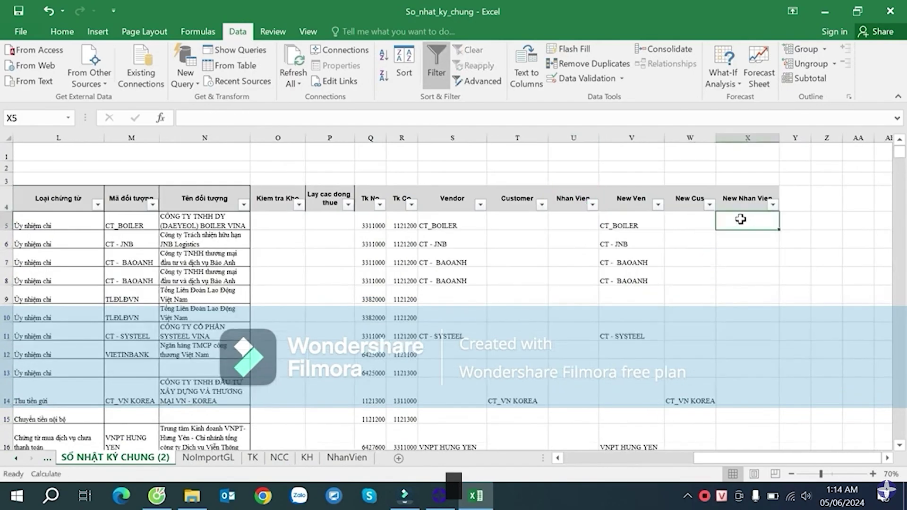
left_click(711, 219)
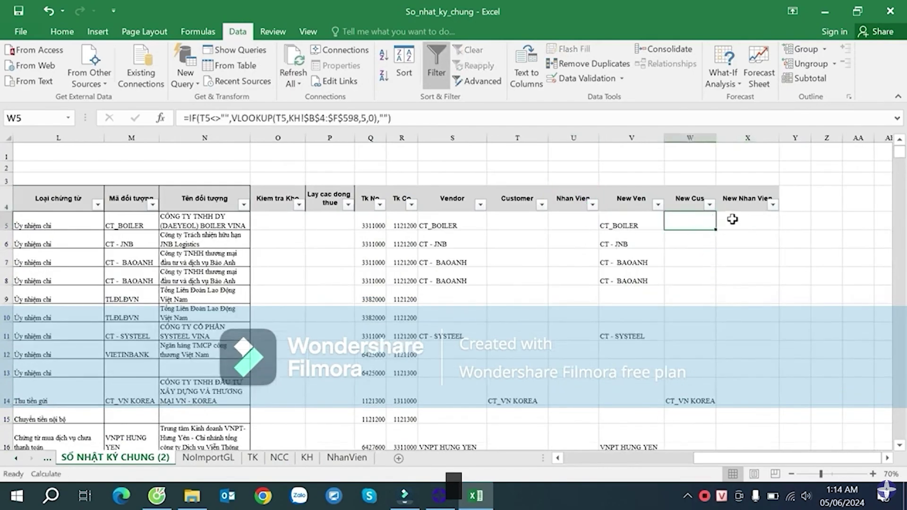
left_click(754, 225)
type("=IF(")
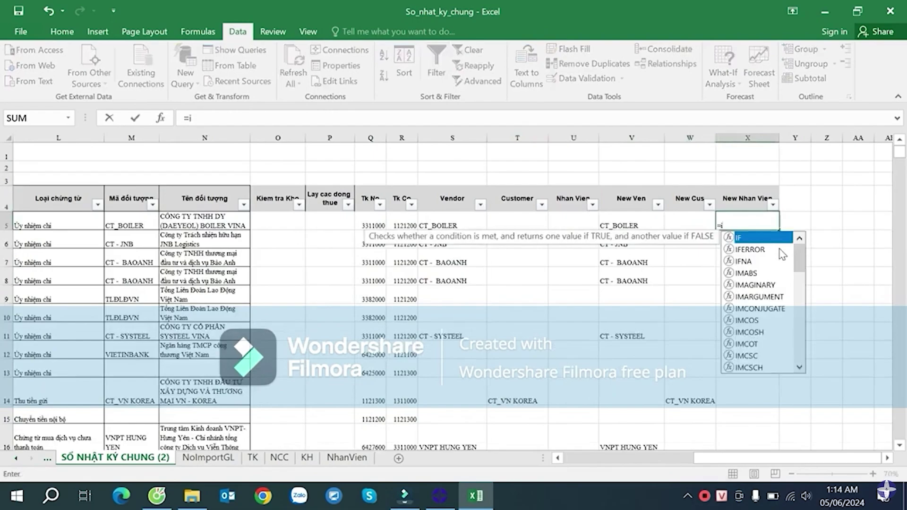
left_click(572, 219)
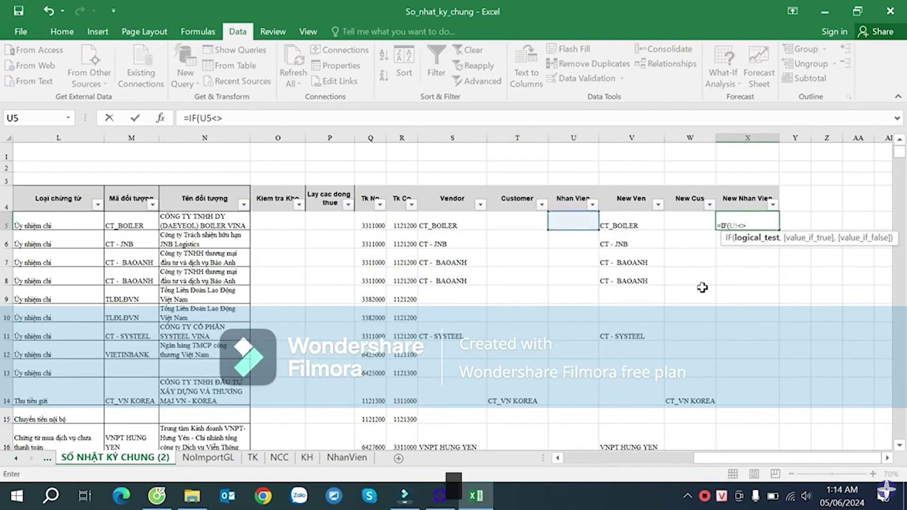
type("<>\"\",VLOOKUP(")
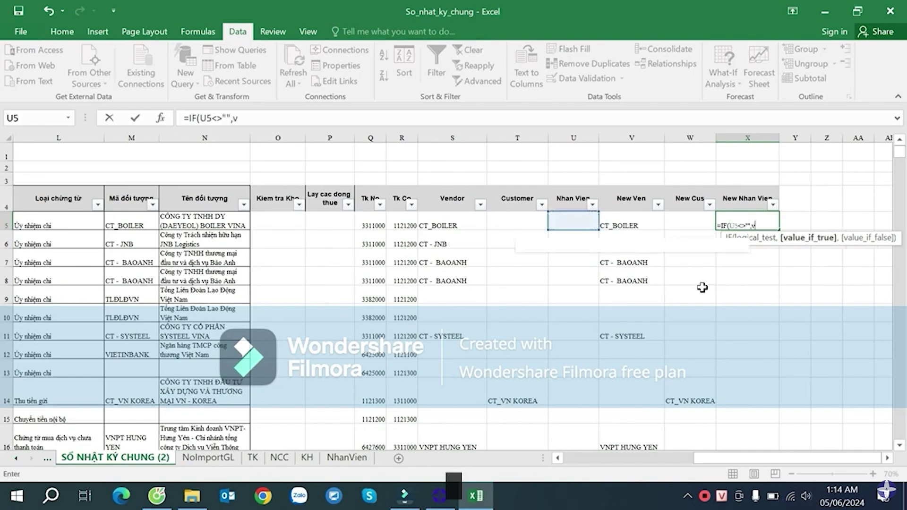
left_click(582, 224)
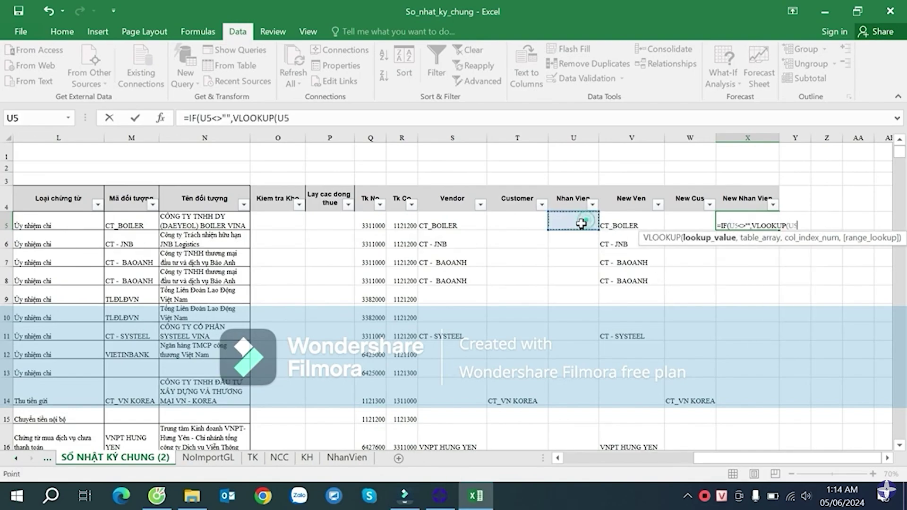
type(",")
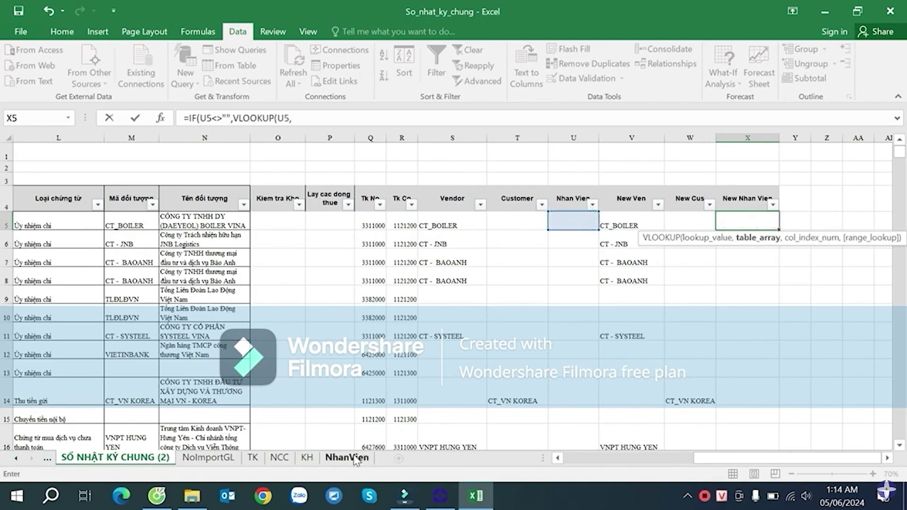
left_click(347, 457)
left_click(105, 194)
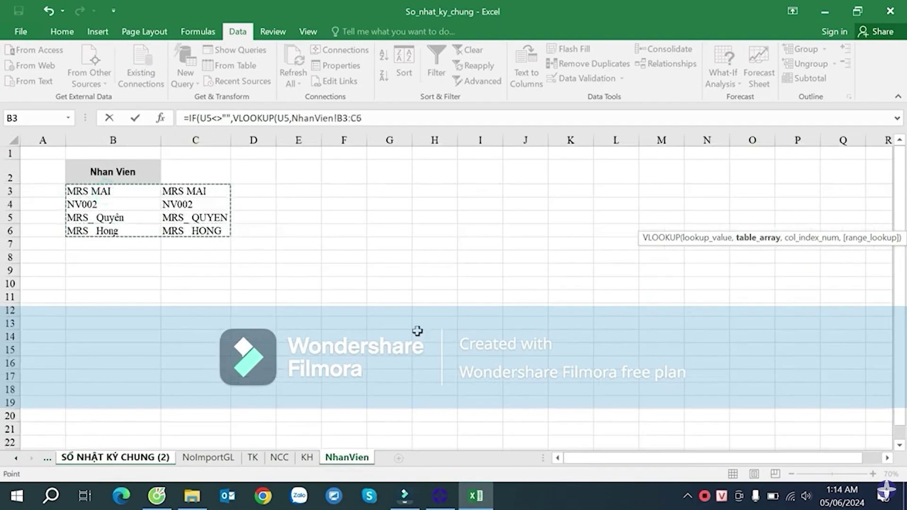
key("F4")
type(",2,0")
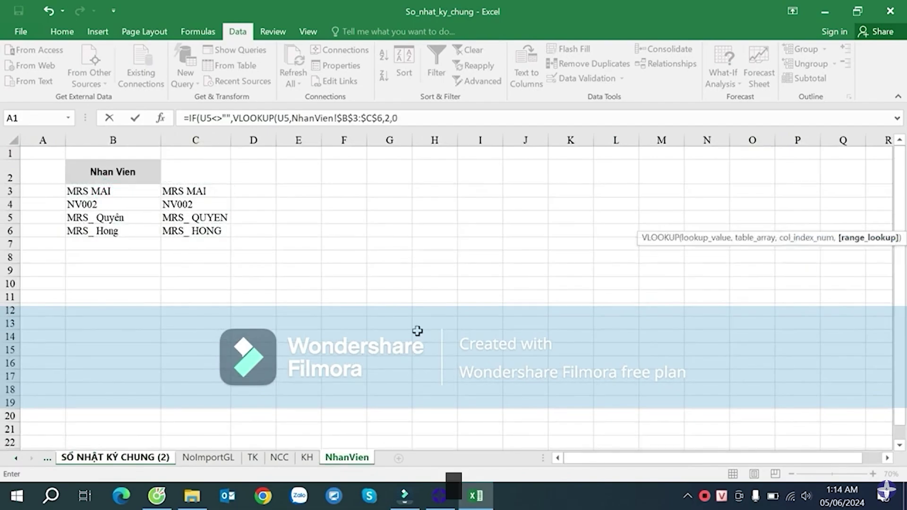
type(")")
key("Return")
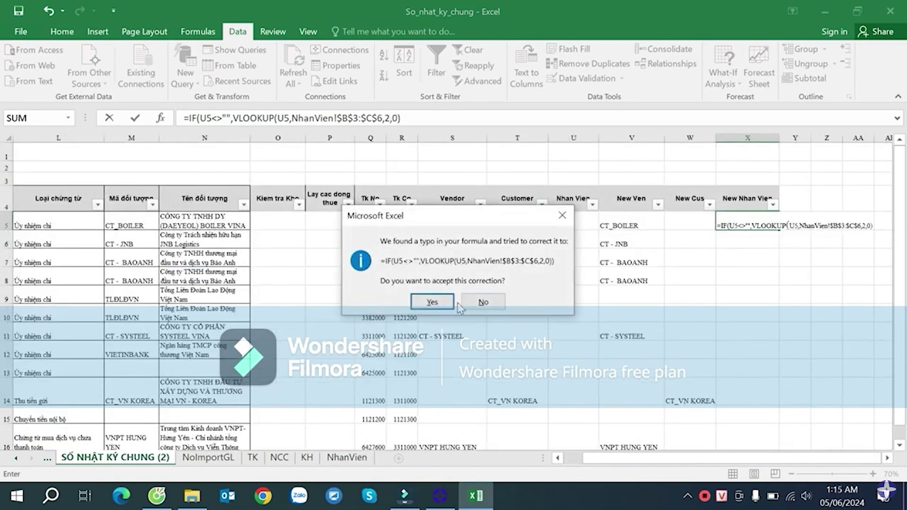
left_click(451, 302)
- Add the blank "" fallback as the IF's false value in X5
double_click(775, 227)
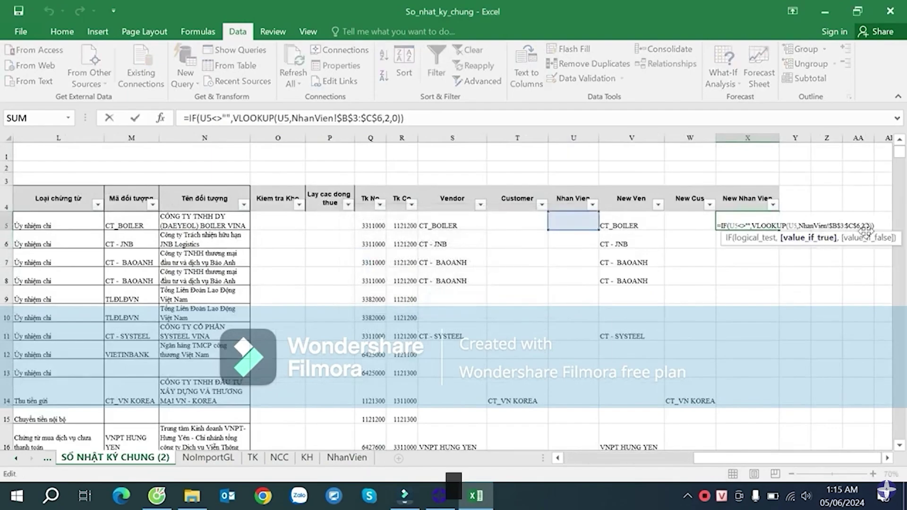
key("Left")
key("Right")
type(",")
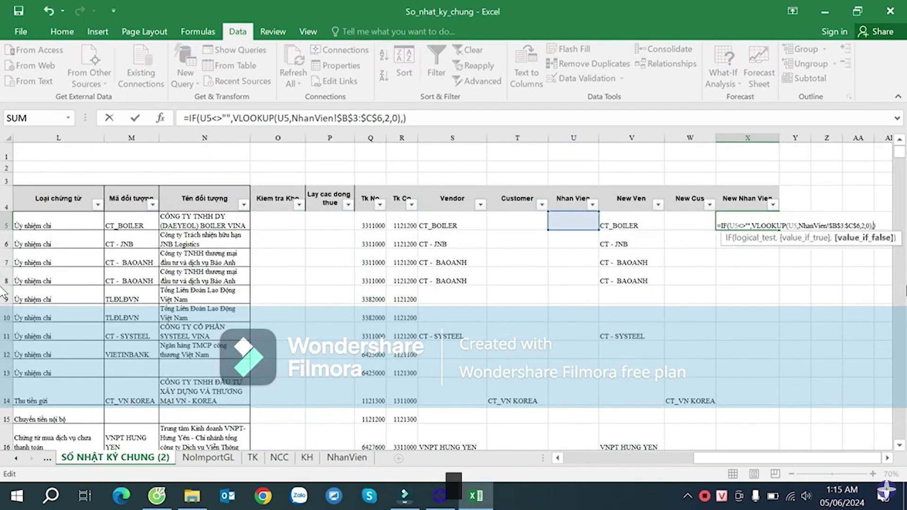
type("\"\"")
key("Return")
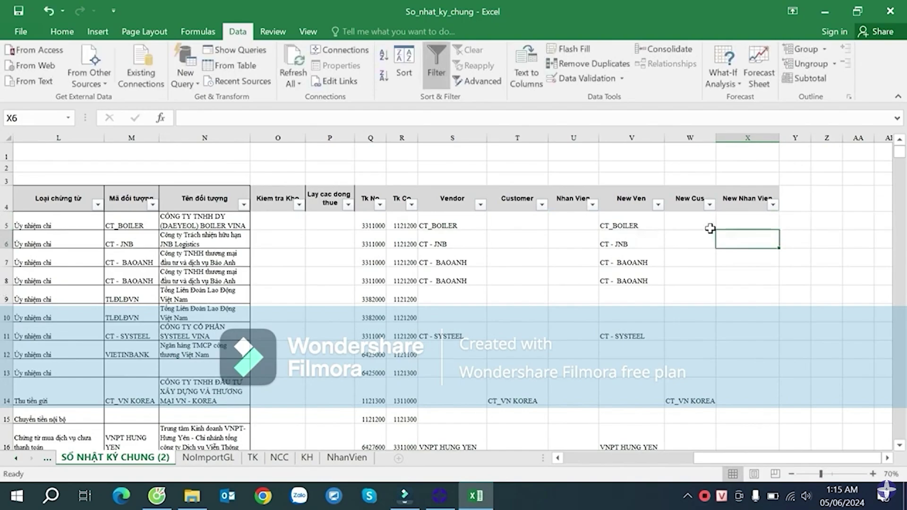
- Fill the New Nhan Vien formula from X5 down column X and check X11
left_click(730, 225)
double_click(779, 230)
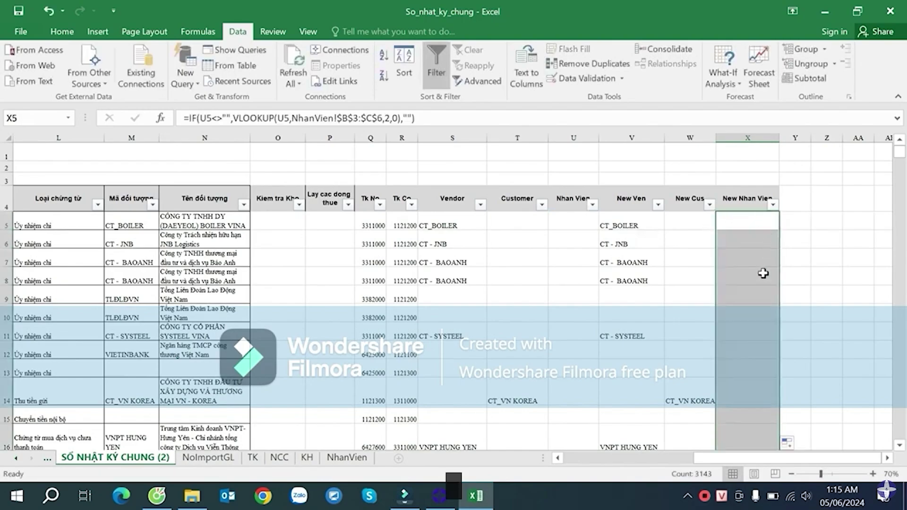
left_click(746, 330)
scroll(751, 330, "down", 5)
scroll(760, 236, "up", 5)
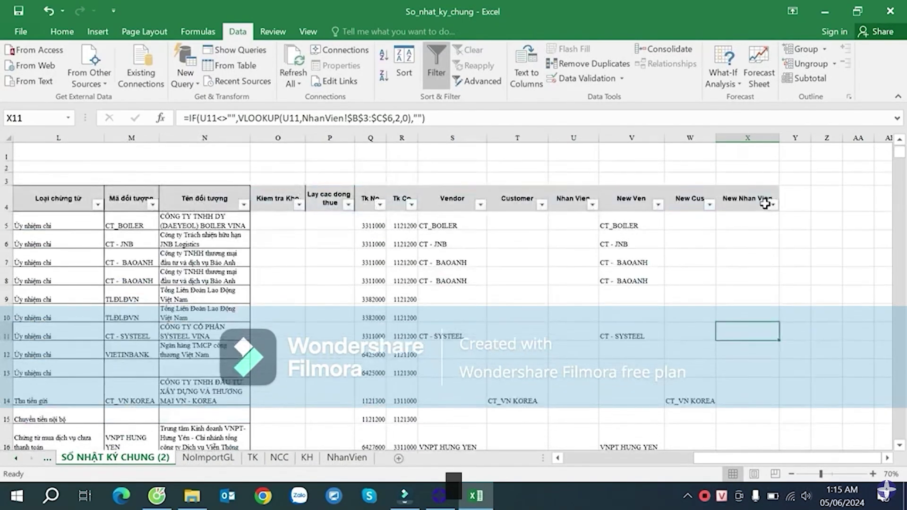
- Filter Nhan Vien to non-blank rows and verify the New Nhan Vien result in X160
left_click(592, 204)
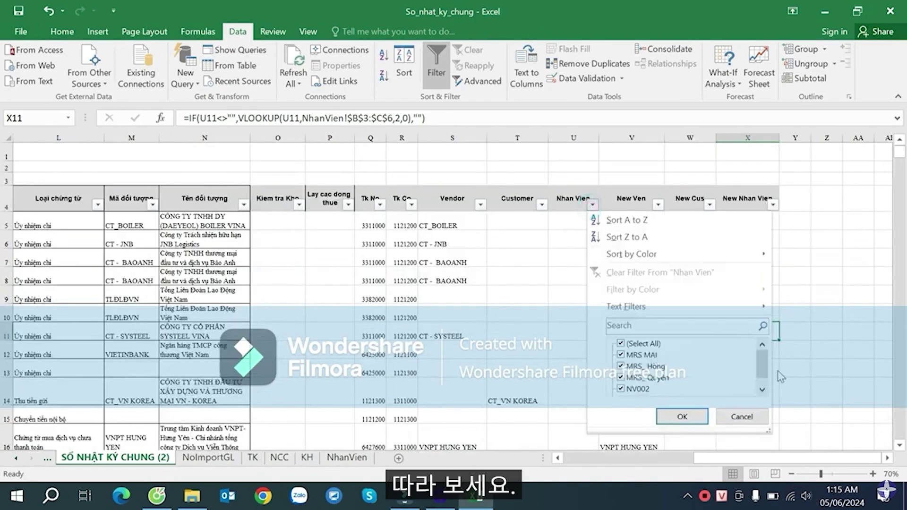
left_click(762, 389)
left_click(683, 415)
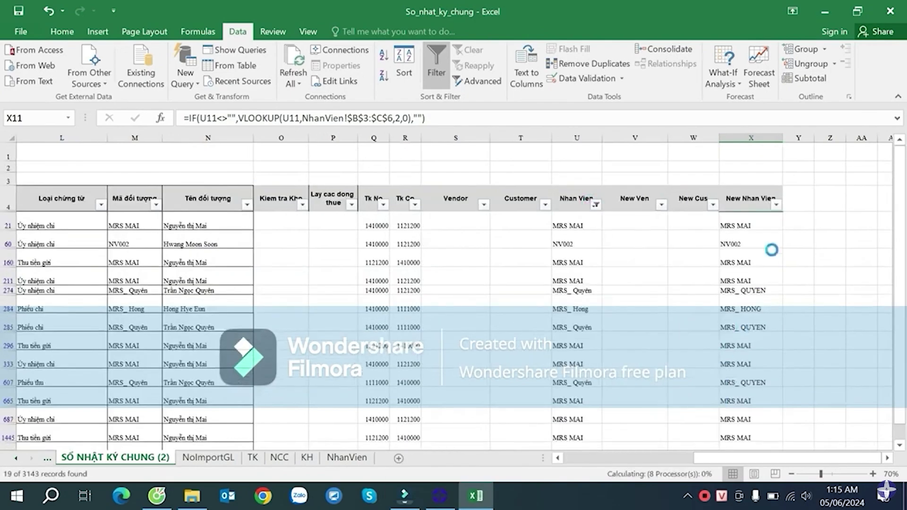
left_click(768, 261)
scroll(763, 290, "down", 4)
scroll(666, 235, "up", 3)
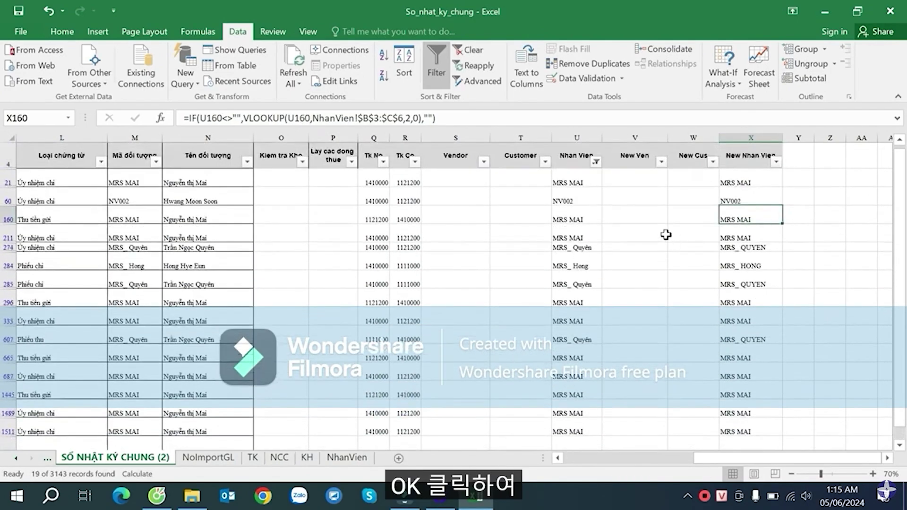
- Clear the Nhan Vien filter again so all employee rows show
left_click(595, 162)
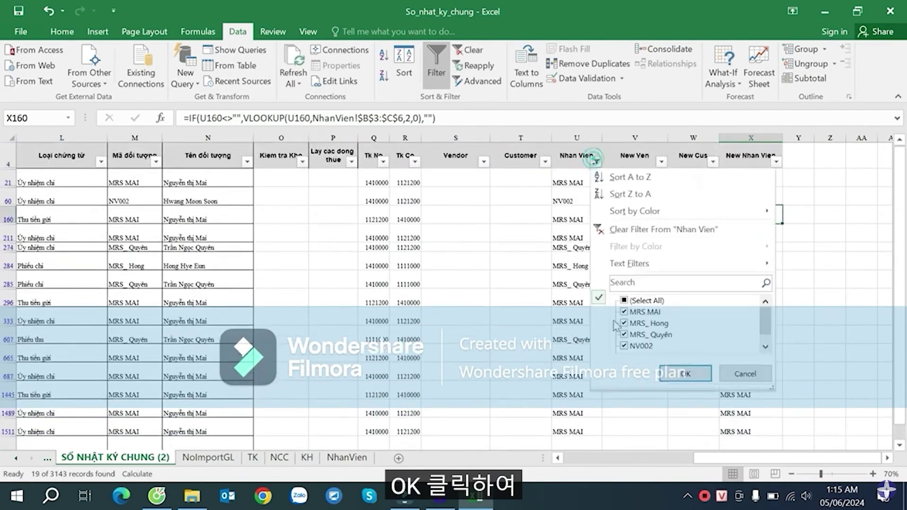
left_click(647, 300)
left_click(683, 371)
left_click(604, 261)
left_click(570, 210)
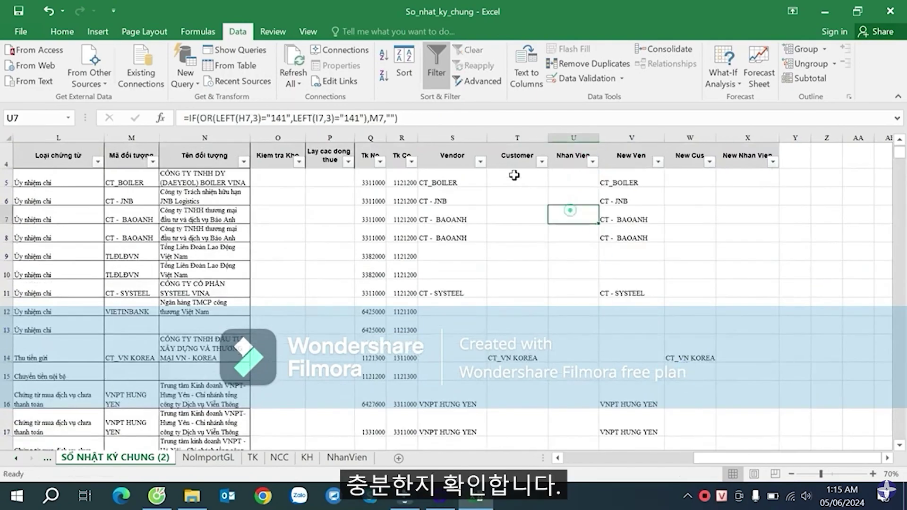
- Filter the Customer column to rows with a customer and autofit column W to check New Cus results
left_click(540, 162)
scroll(639, 314, "down", 5)
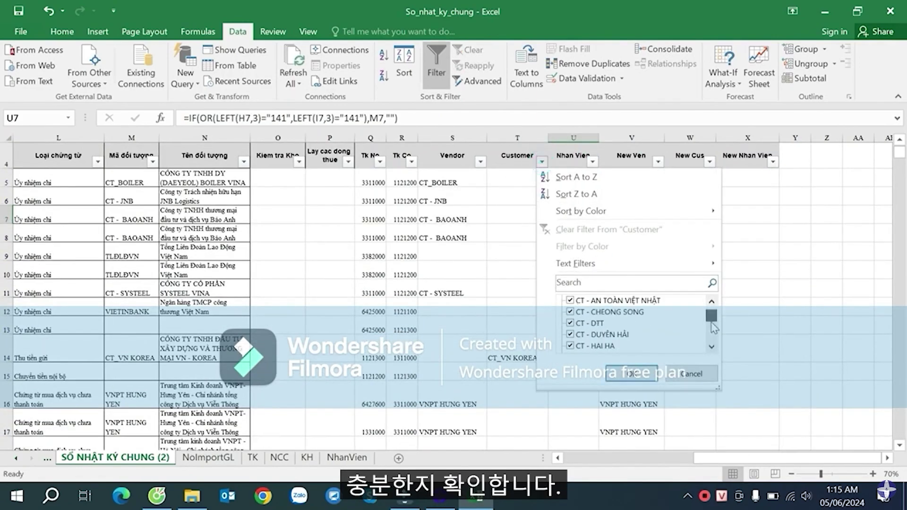
left_click(617, 371)
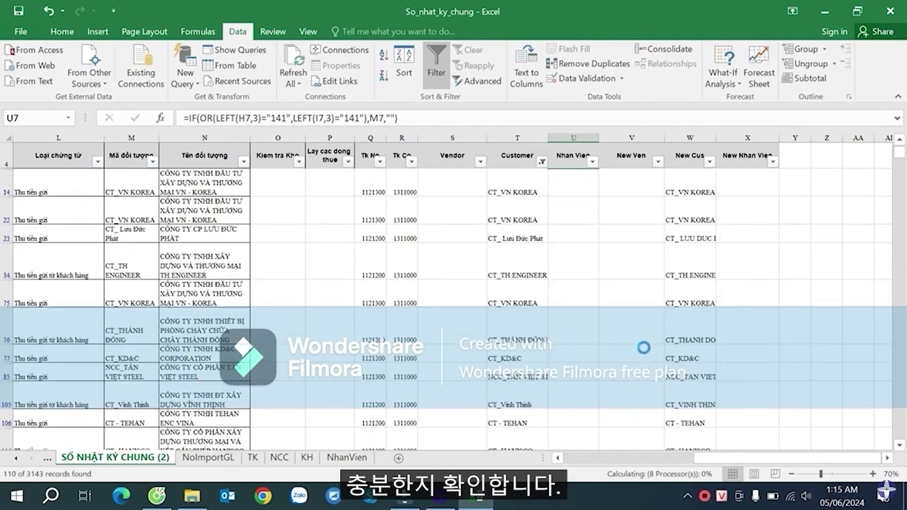
left_click(686, 258)
double_click(715, 135)
left_click(691, 329)
scroll(691, 329, "down", 12)
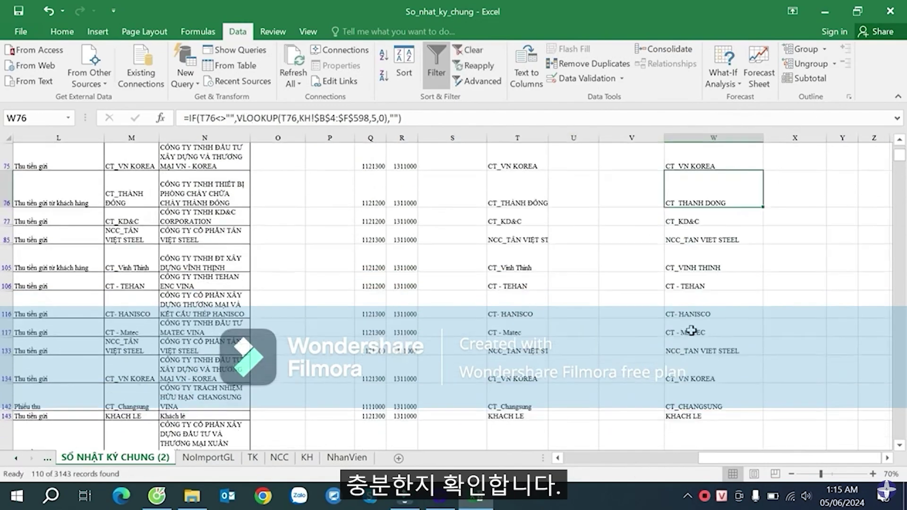
scroll(694, 322, "down", 10)
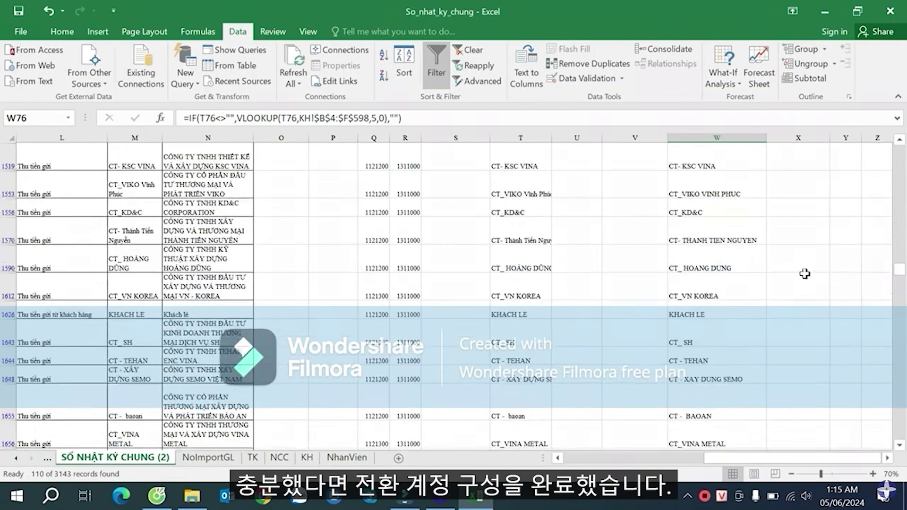
left_click_drag(899, 288, 898, 352)
left_click_drag(903, 412, 890, 146)
left_click(654, 272)
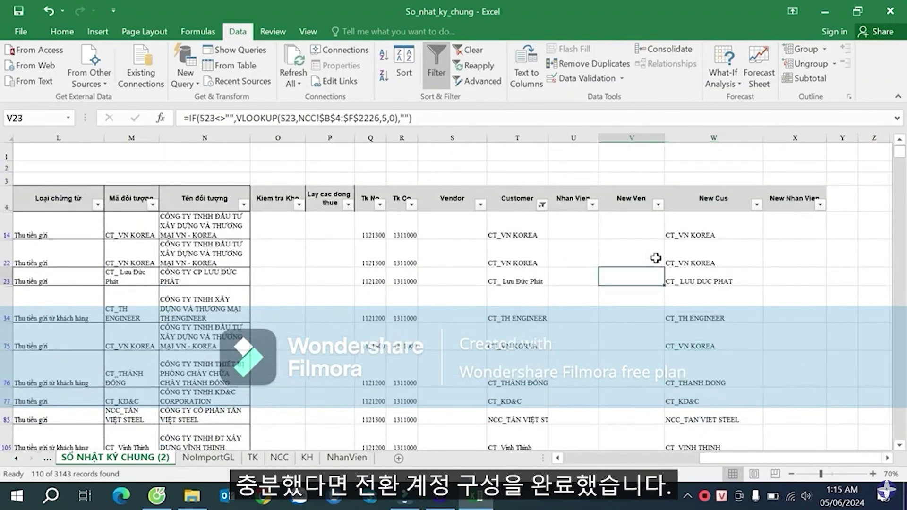
- Clear the Customer filter to show all rows and review the lookup formulas in Q5:V5
left_click(542, 201)
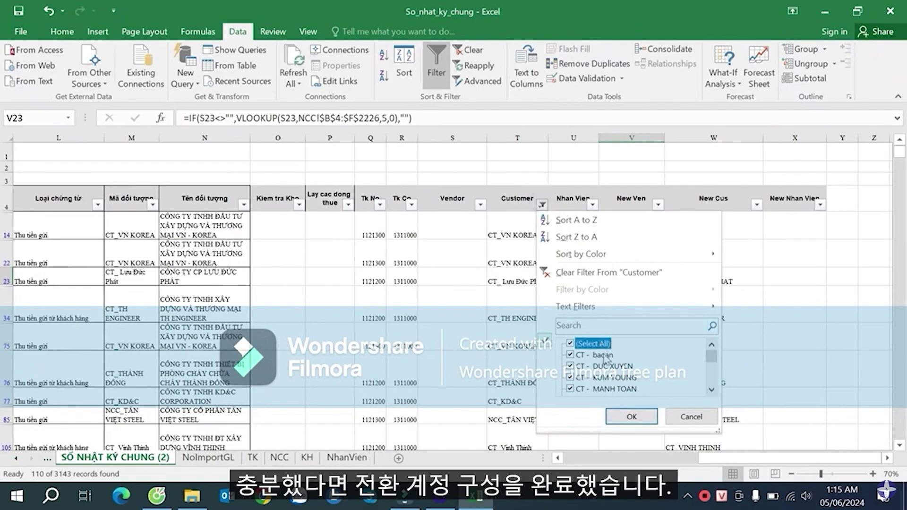
left_click(629, 418)
left_click(435, 231)
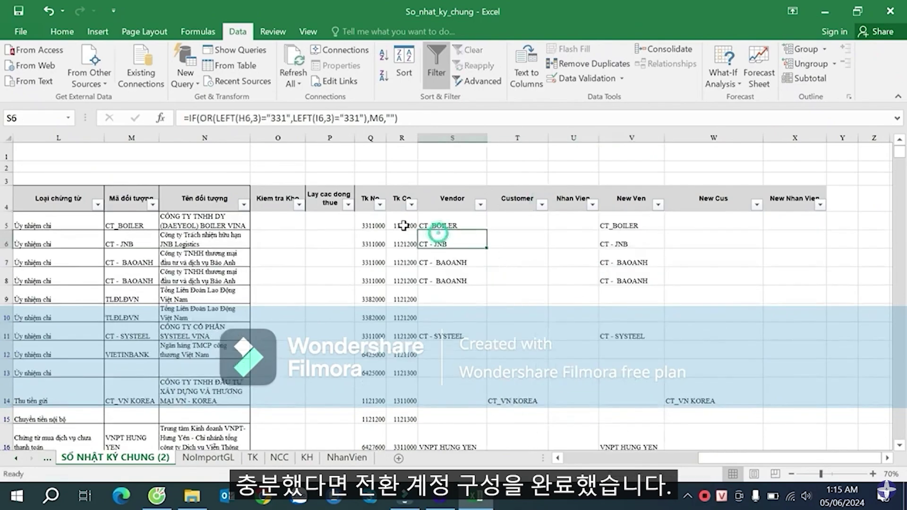
left_click(377, 220)
left_click_drag(377, 221, 637, 221)
key("Left")
key("Left")
key("Left")
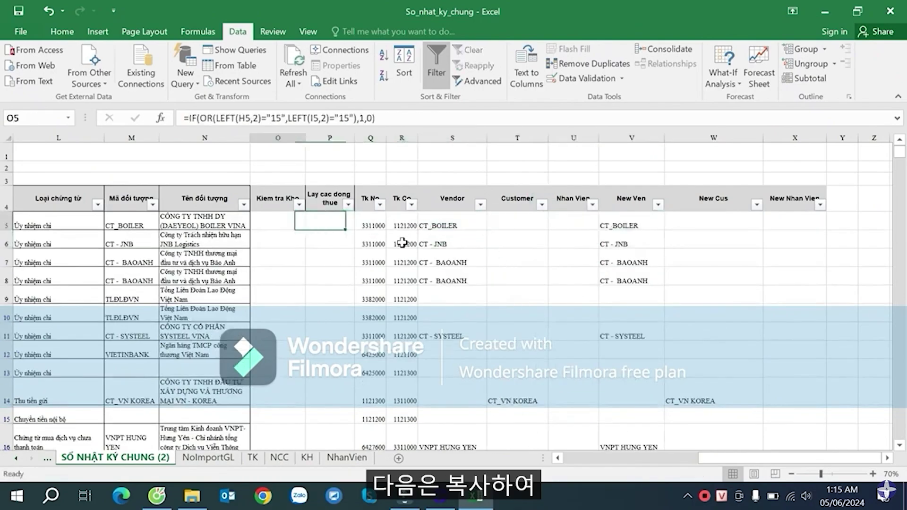
key("Home")
- Open the Template of GL workbook from the desktop and review its existing Date and RefNbr cells
key("Right")
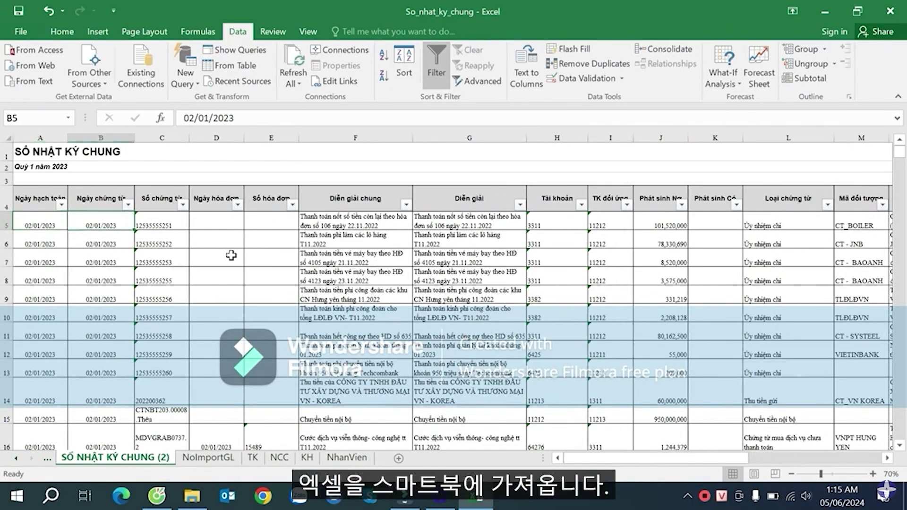
left_click(409, 311)
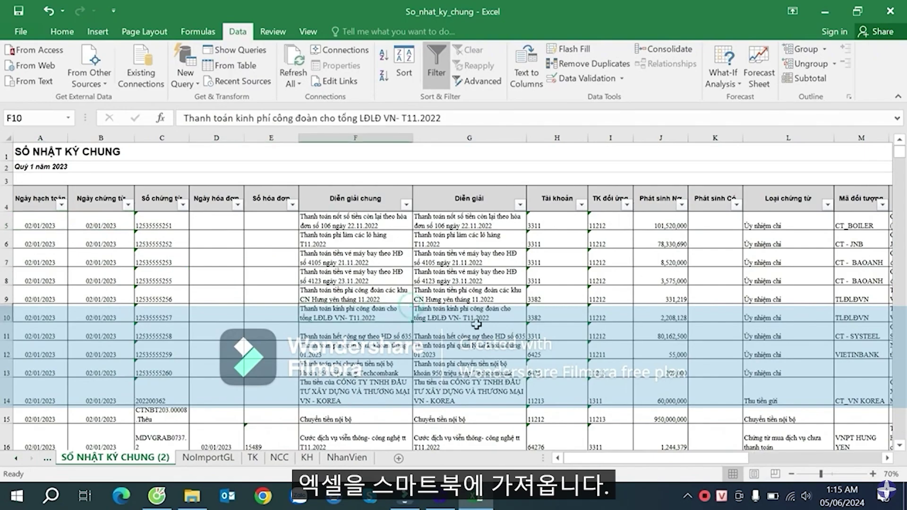
right_click(542, 505)
left_click(590, 398)
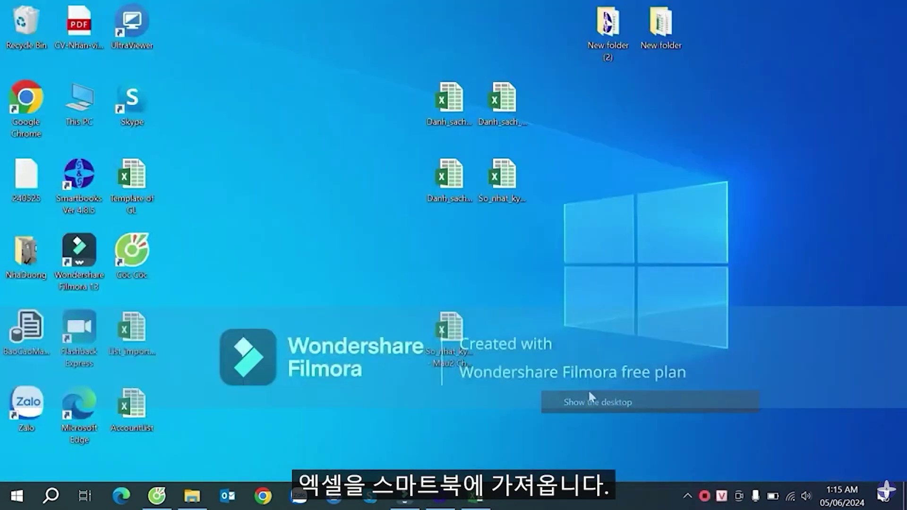
double_click(147, 186)
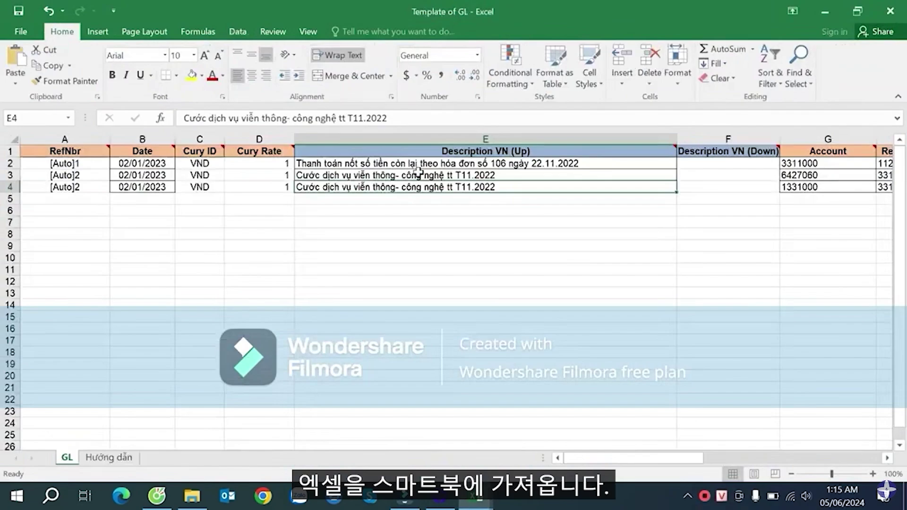
left_click(177, 188)
left_click(283, 235)
left_click_drag(141, 163, 141, 186)
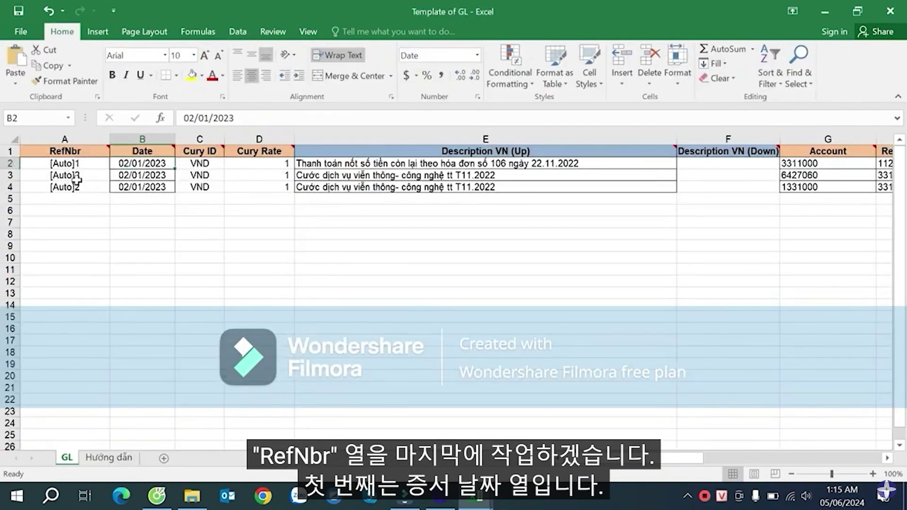
left_click_drag(67, 163, 71, 186)
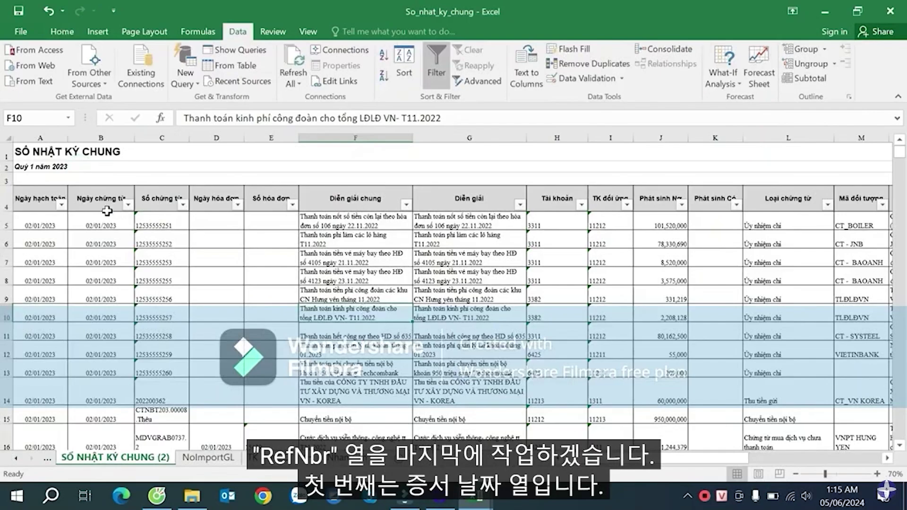
- Copy the journal's voucher dates from B5 to the last row into the template's Date column at B2
left_click(106, 217)
key("ctrl+shift+Down")
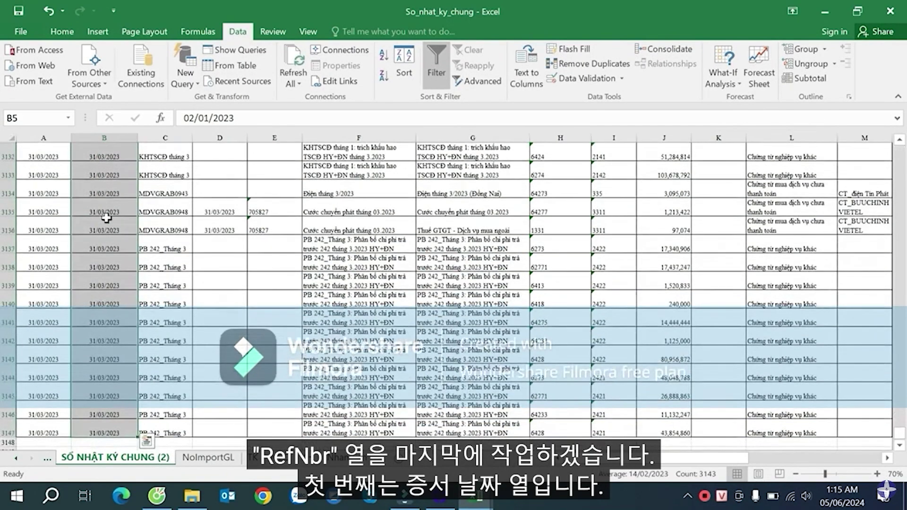
key("ctrl+c")
key("alt+Tab")
left_click(146, 160)
key("ctrl+v")
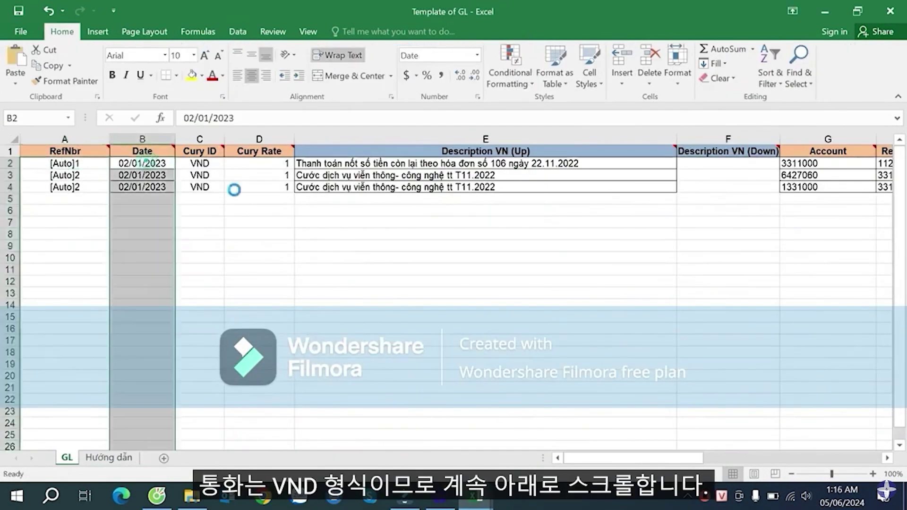
- Fill Cury ID VND and Cury Rate 1 down beside every date through row 3144
left_click_drag(200, 176, 299, 190)
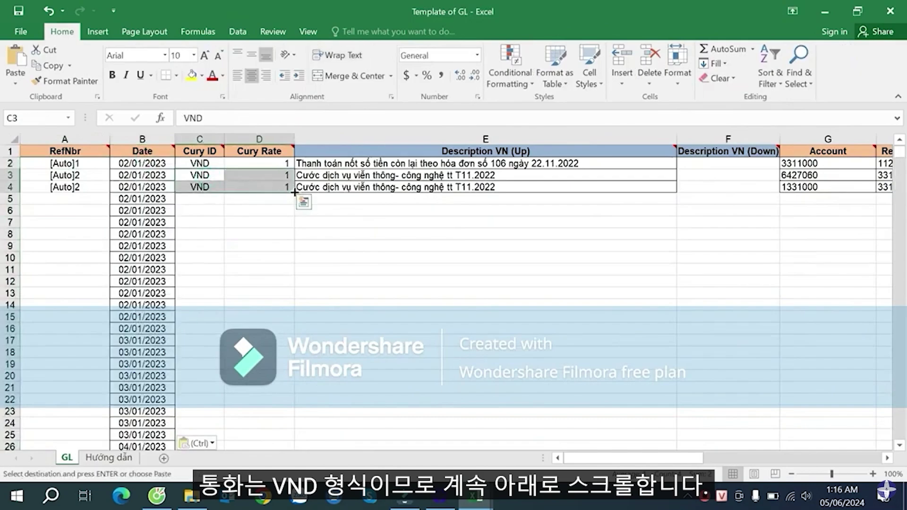
double_click(294, 193)
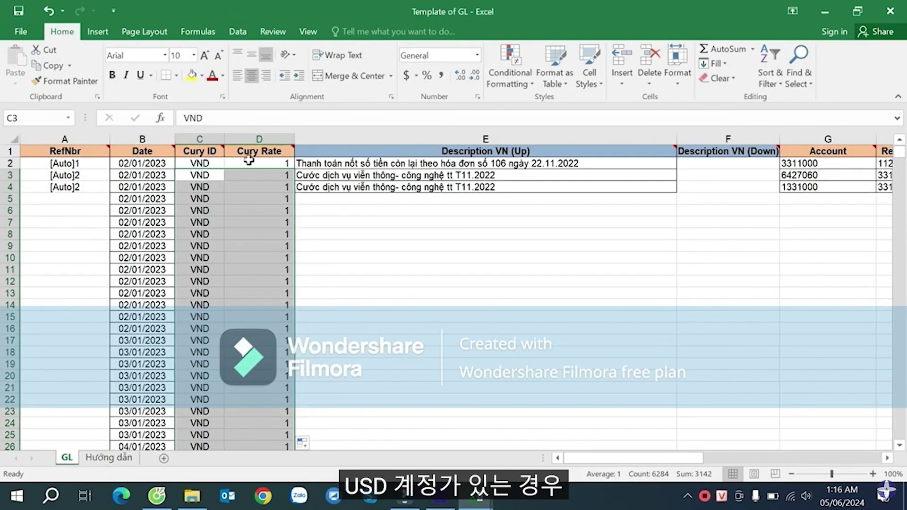
scroll(279, 203, "down", 6)
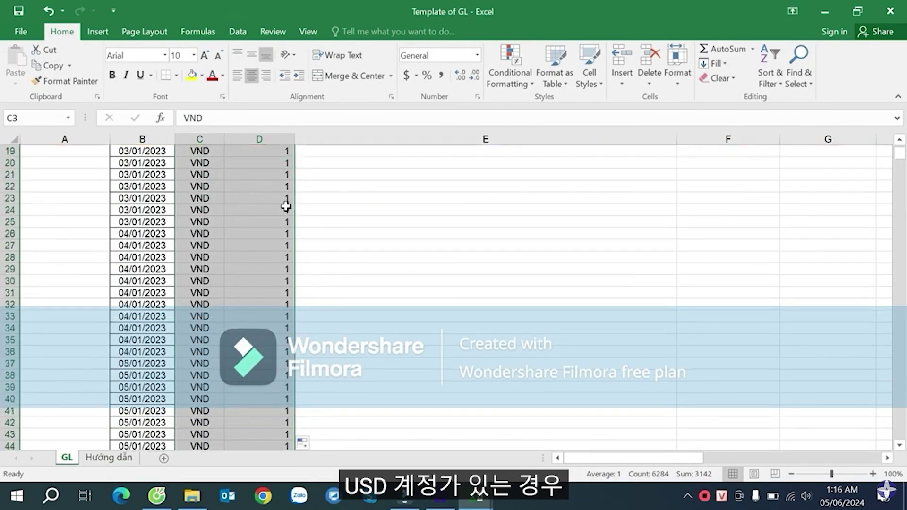
scroll(269, 217, "up", 5)
left_click(255, 228)
key("ctrl+Down")
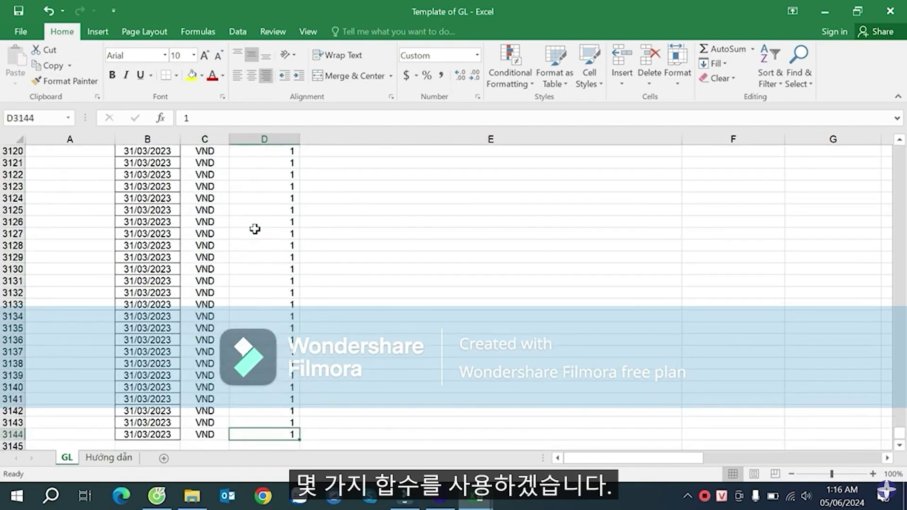
key("ctrl+Up")
key("Down")
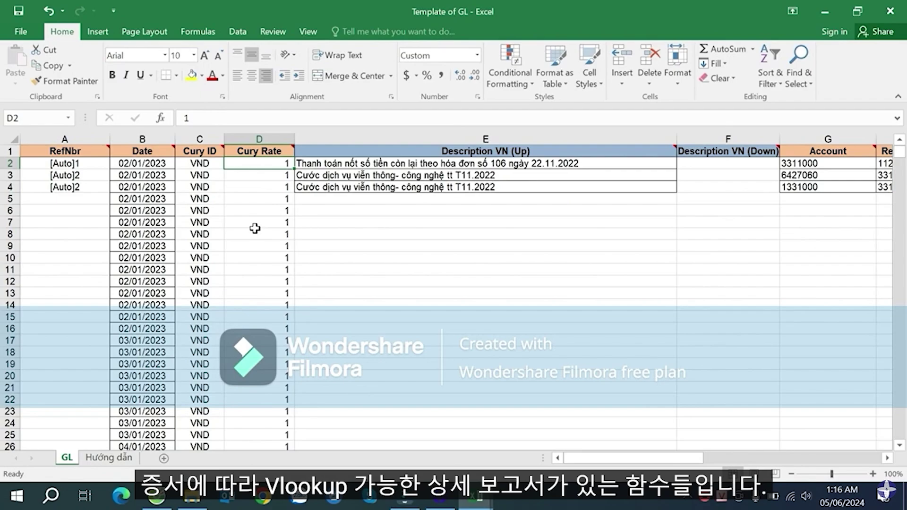
- Copy the journal's two description columns from F5 down and paste them into the template's Description VN columns
left_click(338, 170)
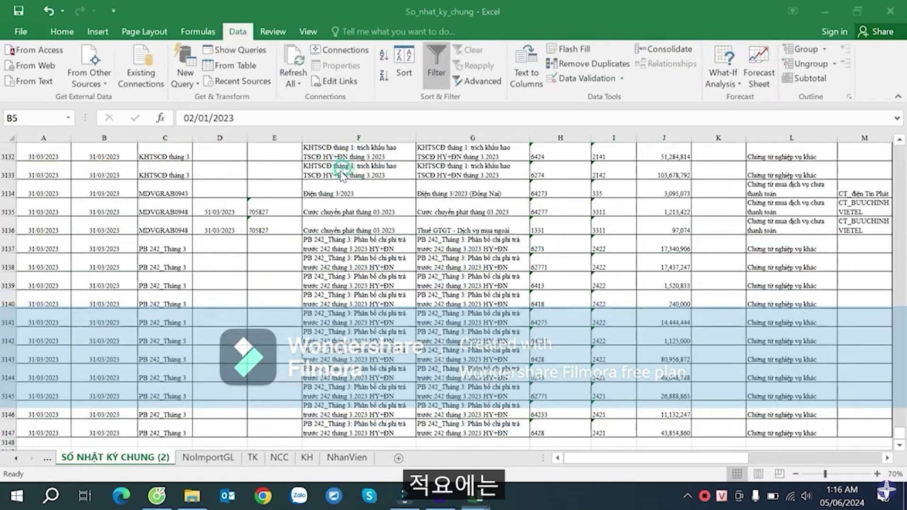
left_click(441, 185)
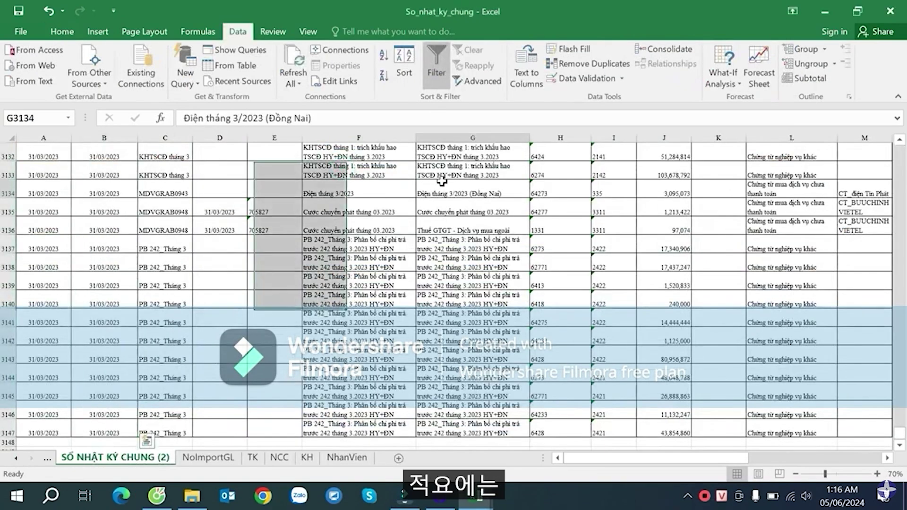
key("ctrl+Up")
key("Down")
key("Left")
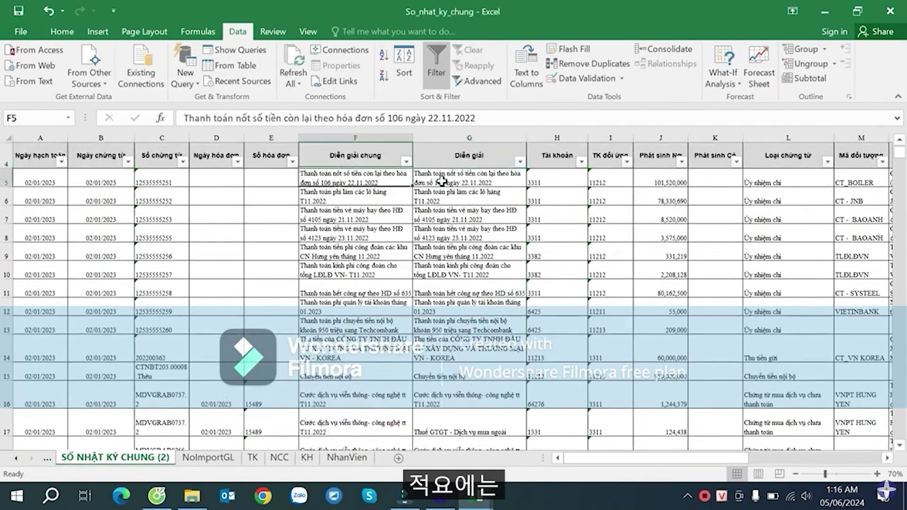
key("shift+Right")
key("ctrl+shift+Down")
key("ctrl+c")
key("alt+Tab")
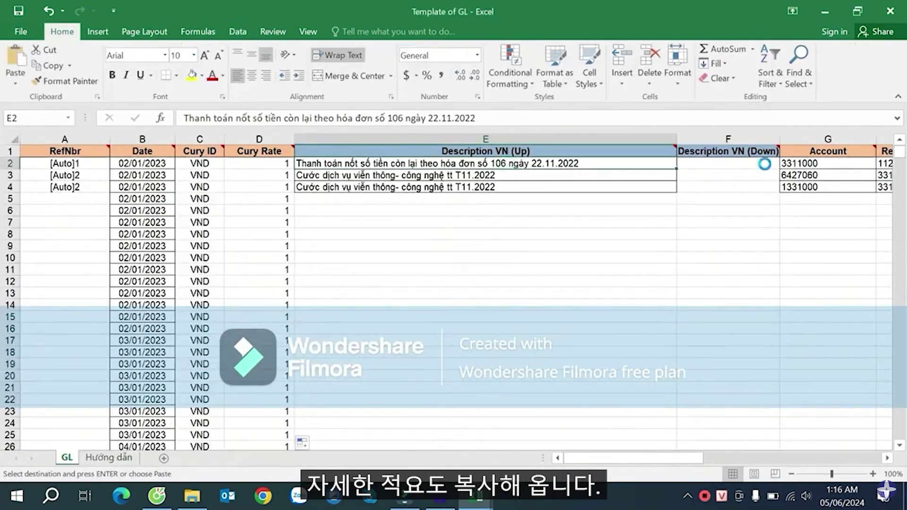
key("ctrl+v")
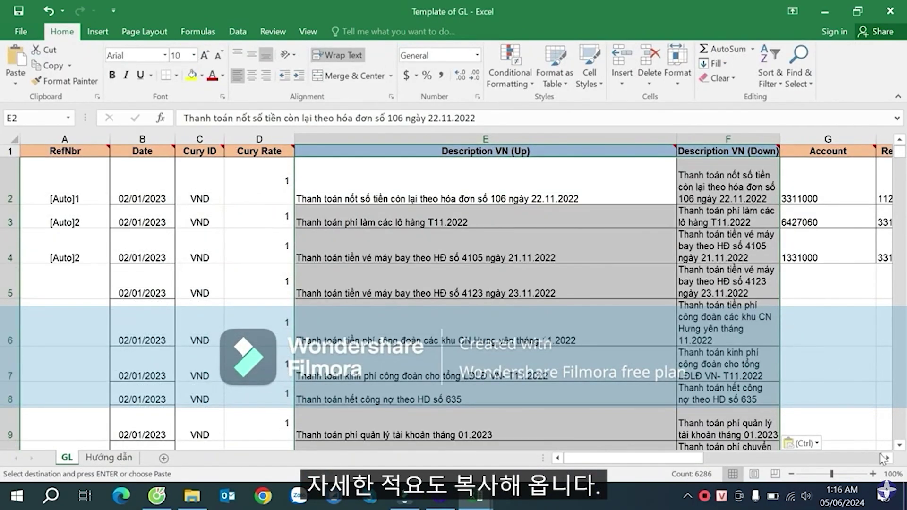
- Back in the journal, cancel the pending copy and move to the credit account formula in R5
left_click(885, 458)
key("alt+Tab")
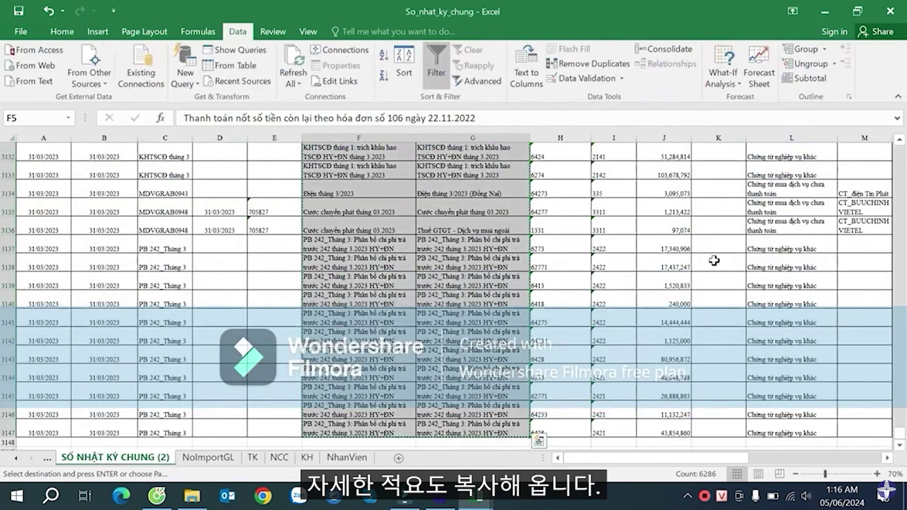
left_click(772, 207)
key("ctrl+Up")
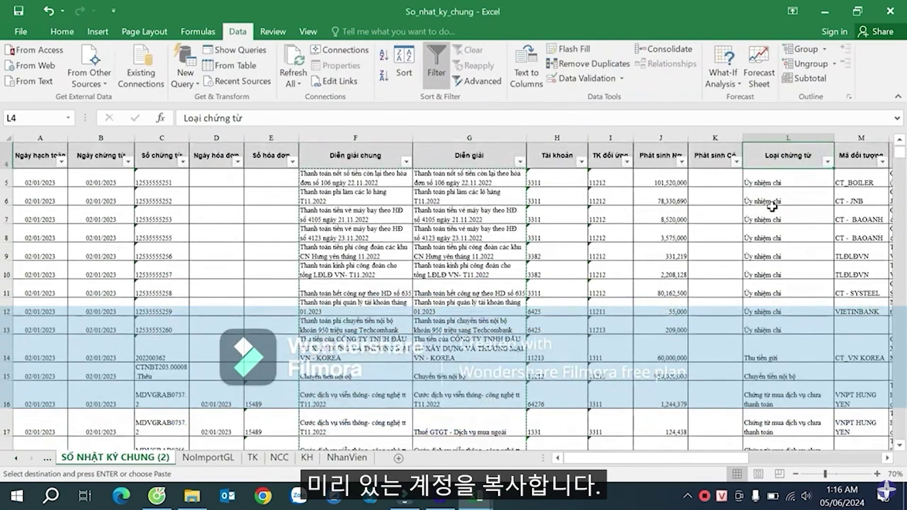
key("Escape")
key("Right")
key("Right")
key("Right")
key("Right")
key("Right")
key("Right")
key("Right")
key("Right")
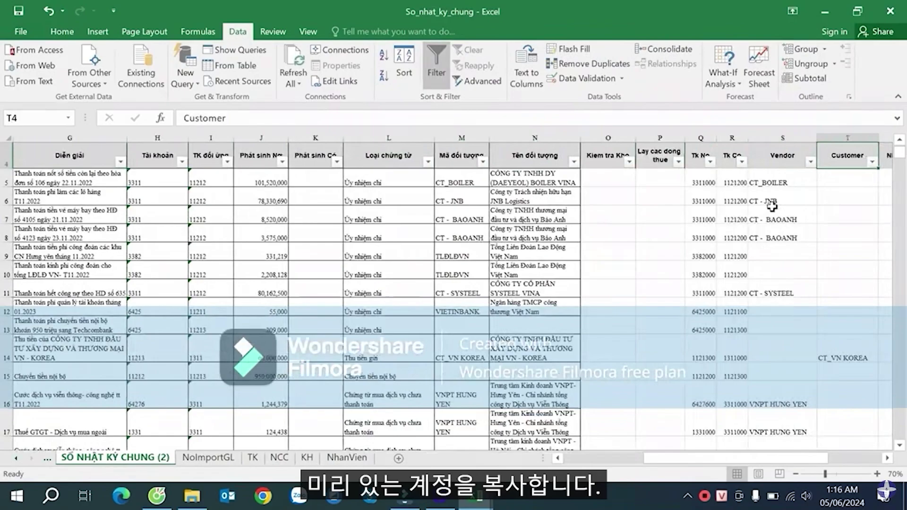
key("Left")
key("Left")
key("Down")
- Paste the journal's debit and credit accounts into the template's Account and Reciprocal account columns as values
key("Left")
key("shift+Right")
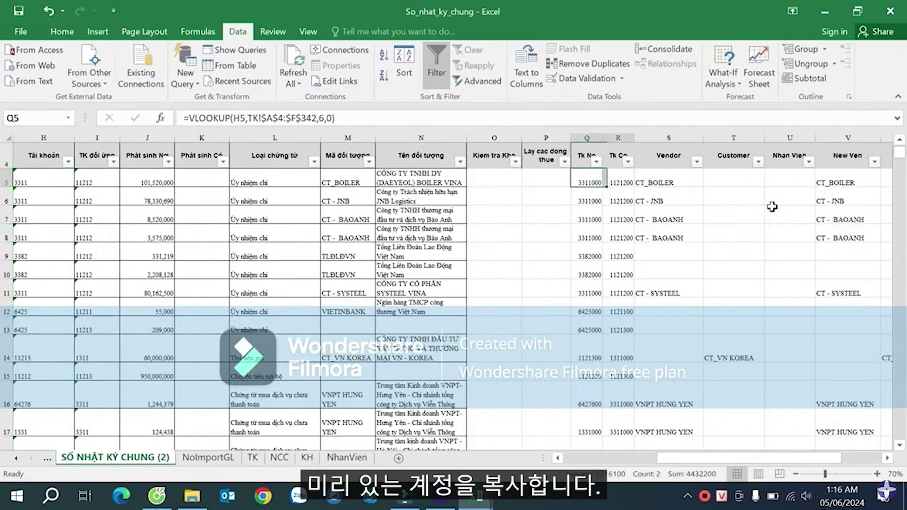
key("ctrl+shift+Down")
key("ctrl+c")
key("alt+Tab")
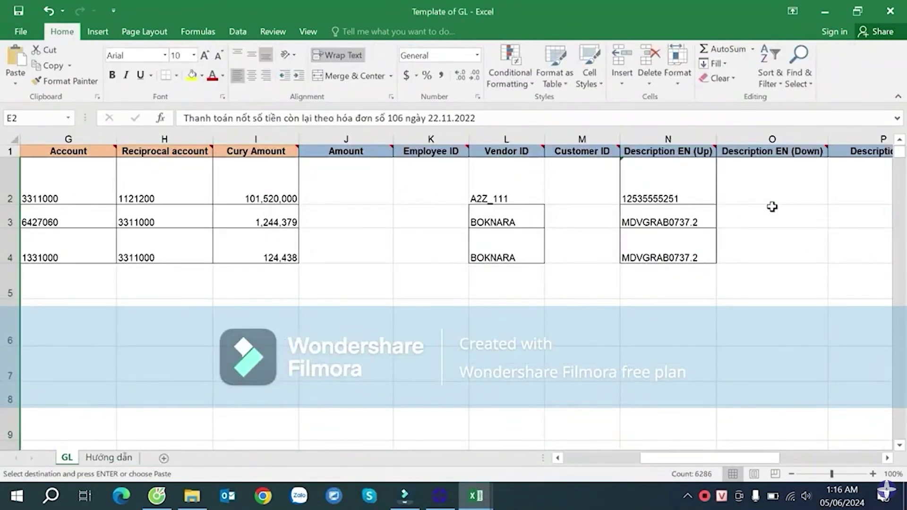
key("Left")
key("Up")
key("Right")
key("Right")
key("Right")
key("Down")
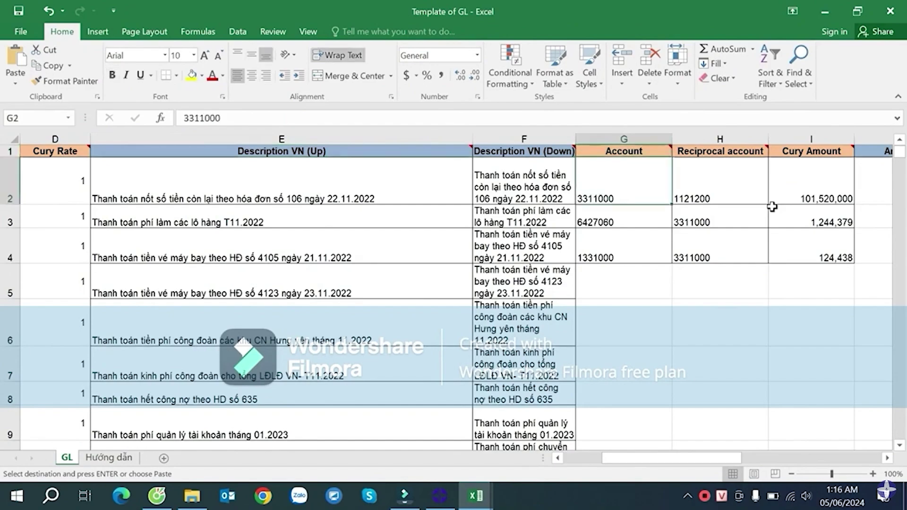
key("Return")
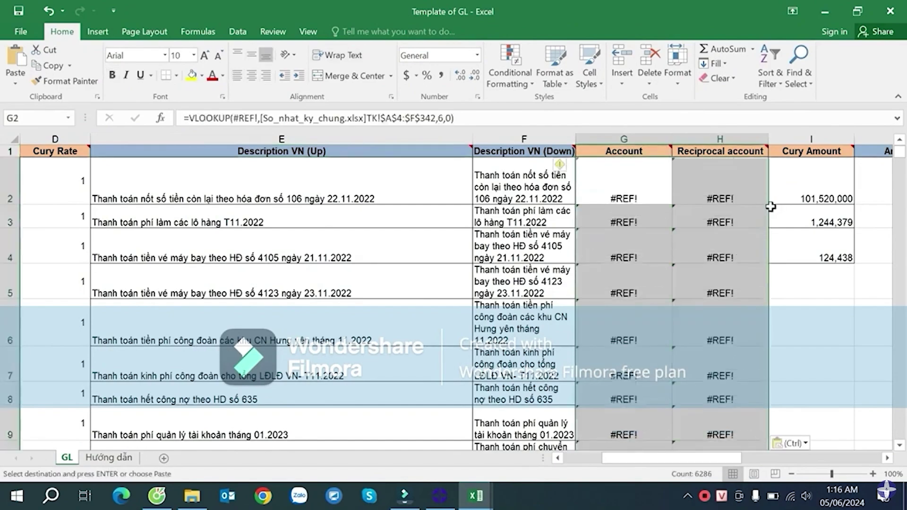
right_click(636, 183)
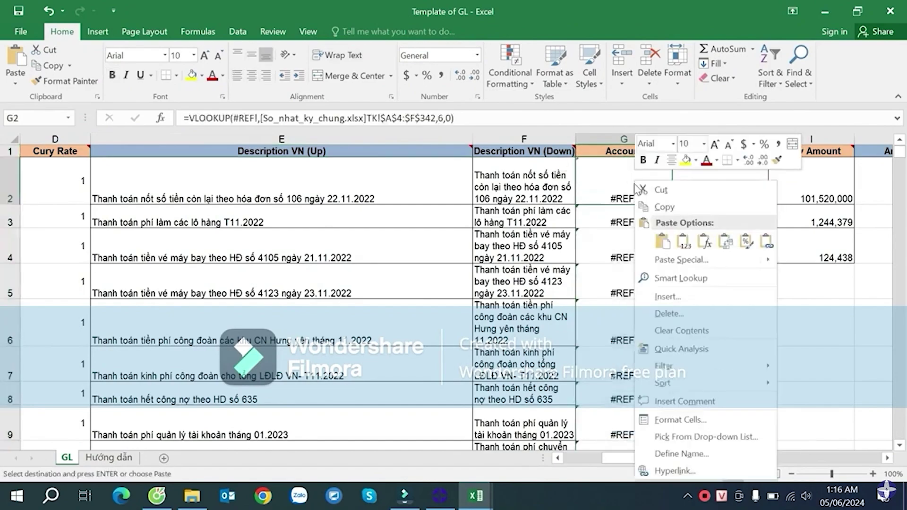
left_click(672, 241)
- Copy the journal's debit amounts from J5 down into the template's Cury Amount column from I2
left_click(824, 190)
key("alt+Tab")
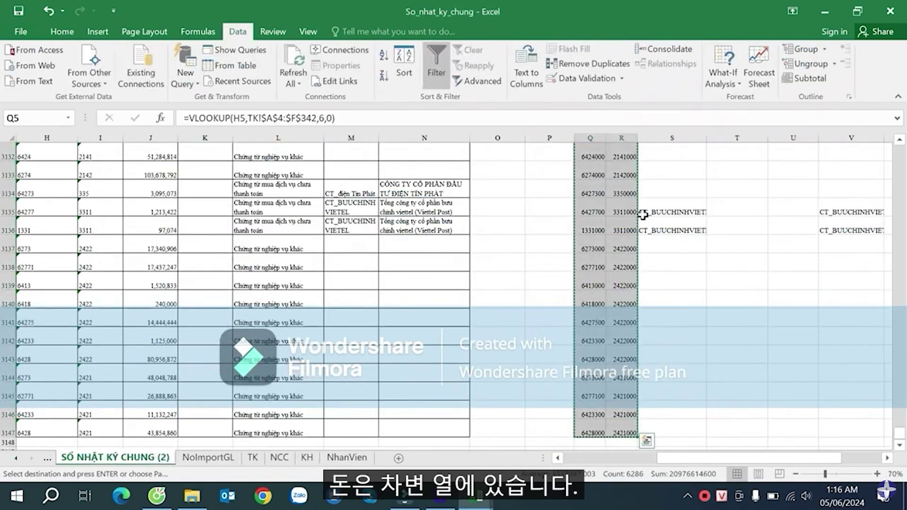
scroll(683, 208, "up", 4)
scroll(664, 222, "down", 8)
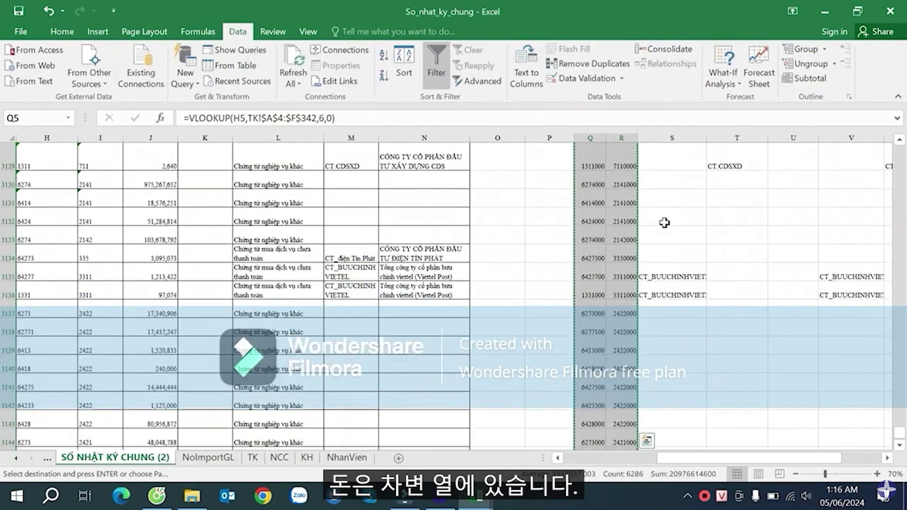
scroll(641, 254, "up", 2)
key("Return")
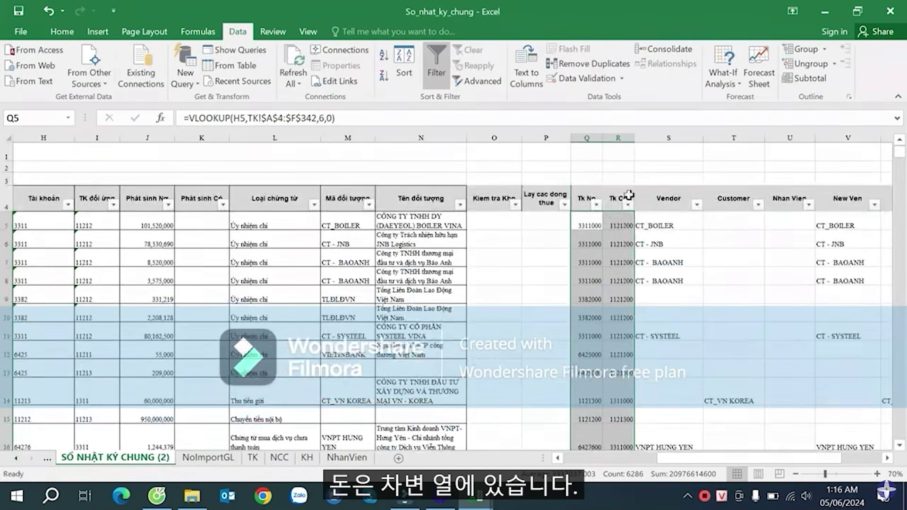
left_click(152, 226)
key("ctrl+shift+Down")
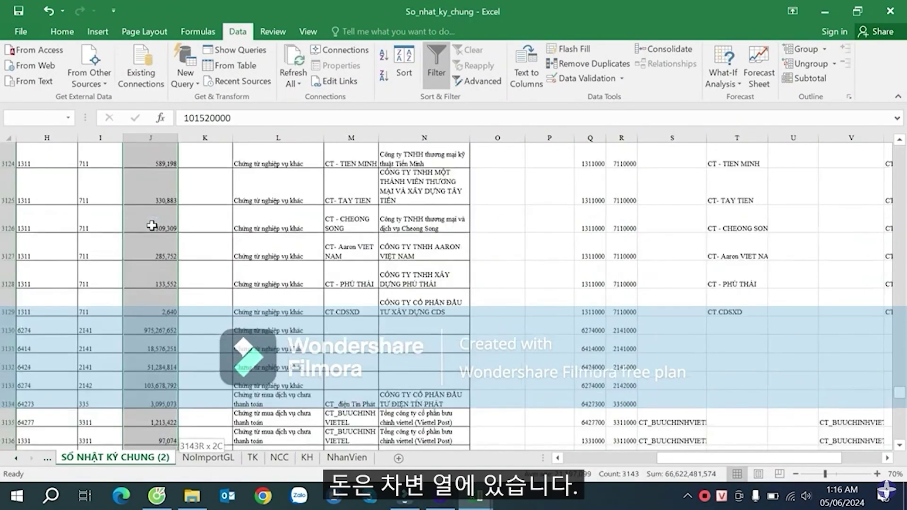
key("ctrl+c")
key("alt+Tab")
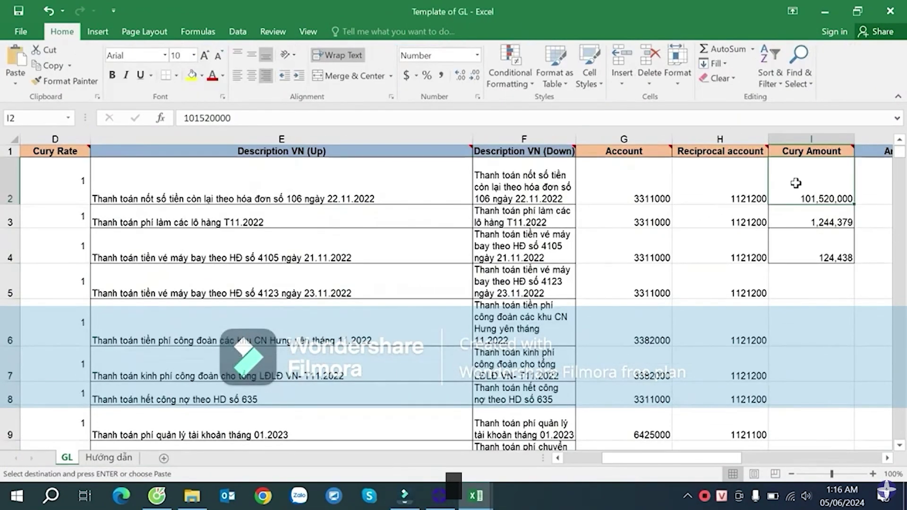
key("ctrl+shift+Down")
key("ctrl+v")
- Inspect the template's Vendor, Customer and Employee ID cells, including the vendor code in L2
key("ctrl+Right")
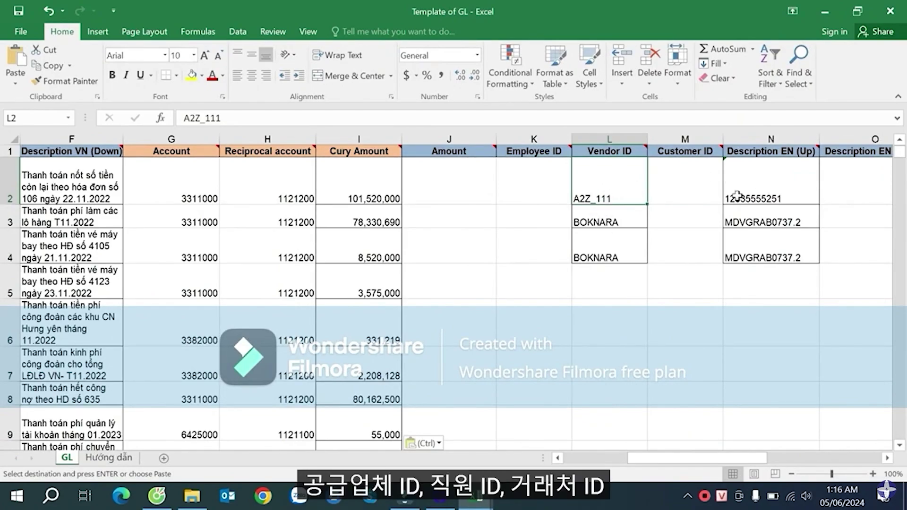
left_click(676, 196)
left_click(543, 176)
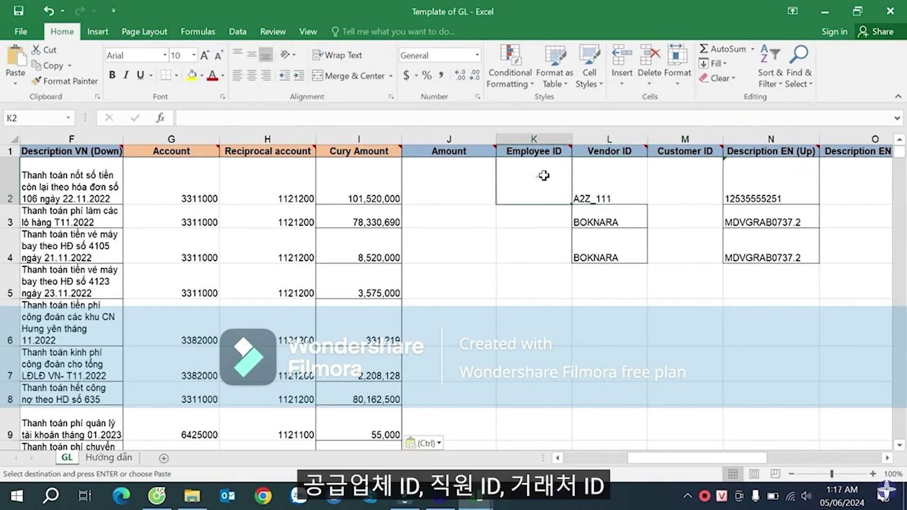
left_click(617, 178)
- Locate the New Ven and New Cus formula columns at the top of the journal data
left_click(702, 179)
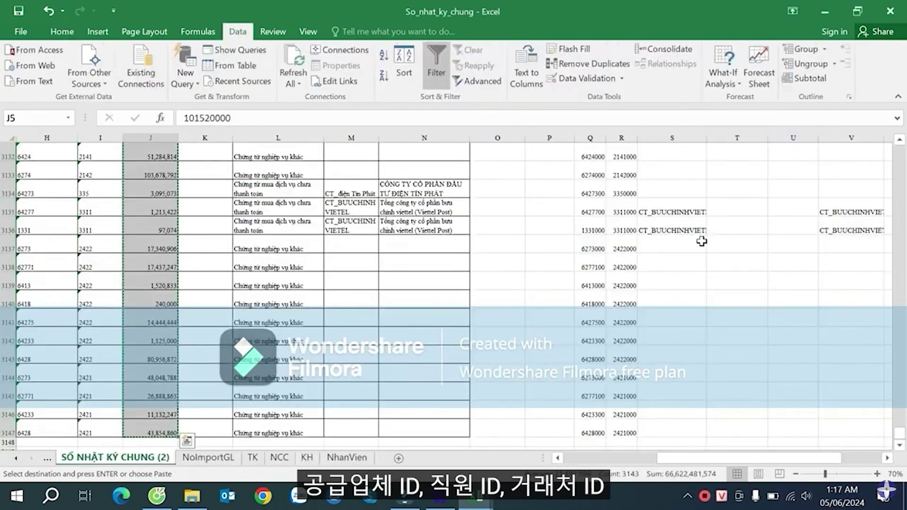
left_click(734, 206)
scroll(775, 208, "up", 5)
left_click(738, 172)
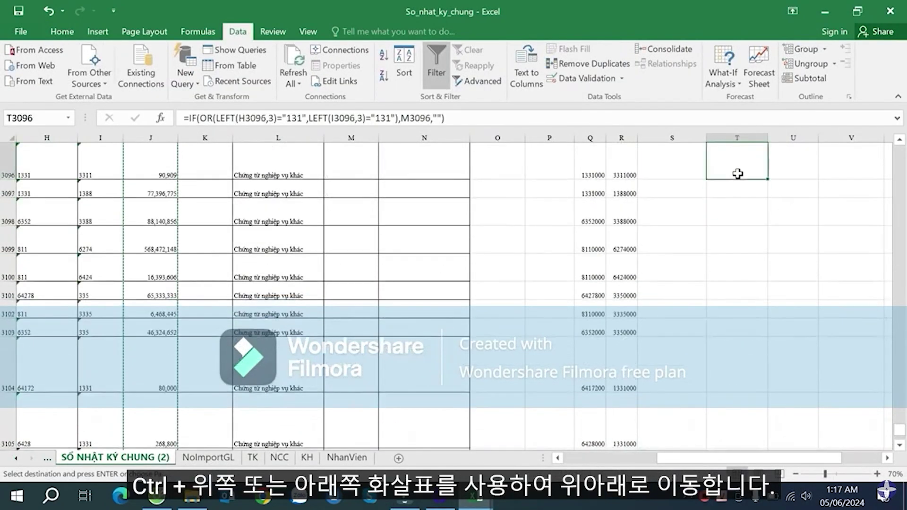
key("ctrl+Up")
key("Down")
key("Right")
key("Right")
key("Right")
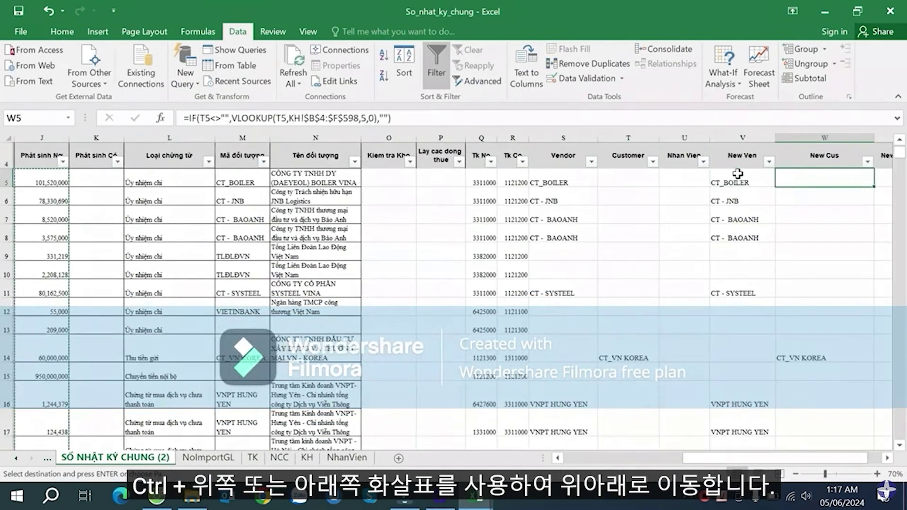
key("Up")
key("Left")
key("Down")
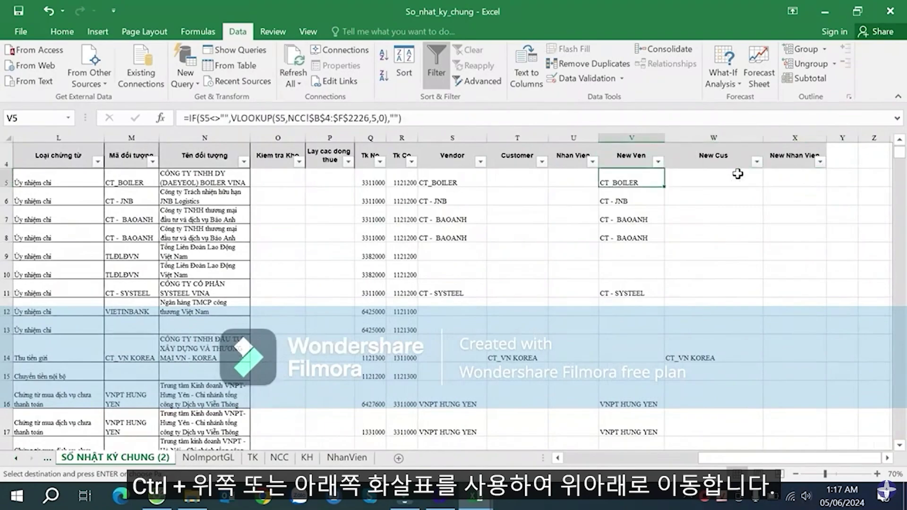
key("Left")
key("Left")
key("Left")
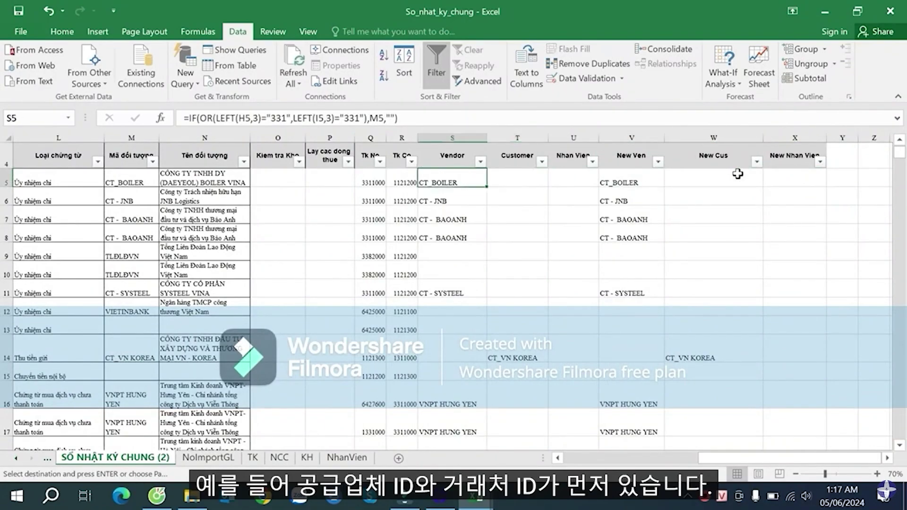
key("shift+Right")
key("ctrl+q")
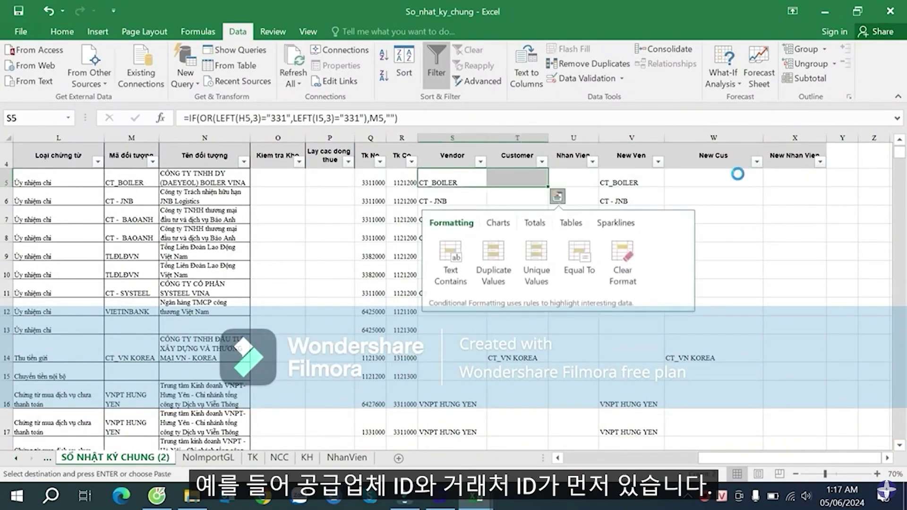
key("Escape")
key("Right")
key("Right")
key("Right")
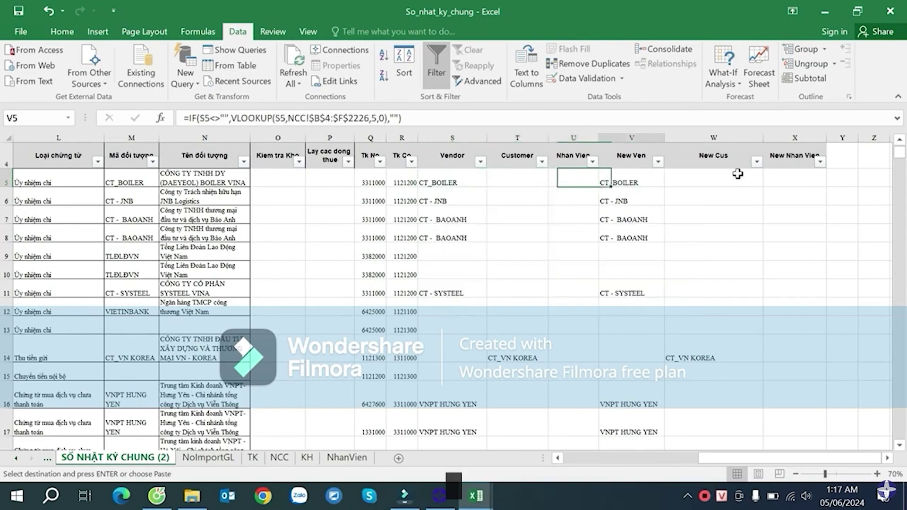
- Copy New Ven and New Cus down to the last row and paste them into the template's Vendor ID and Customer ID at L2
key("shift+Right")
key("ctrl+shift+Down")
key("ctrl+q")
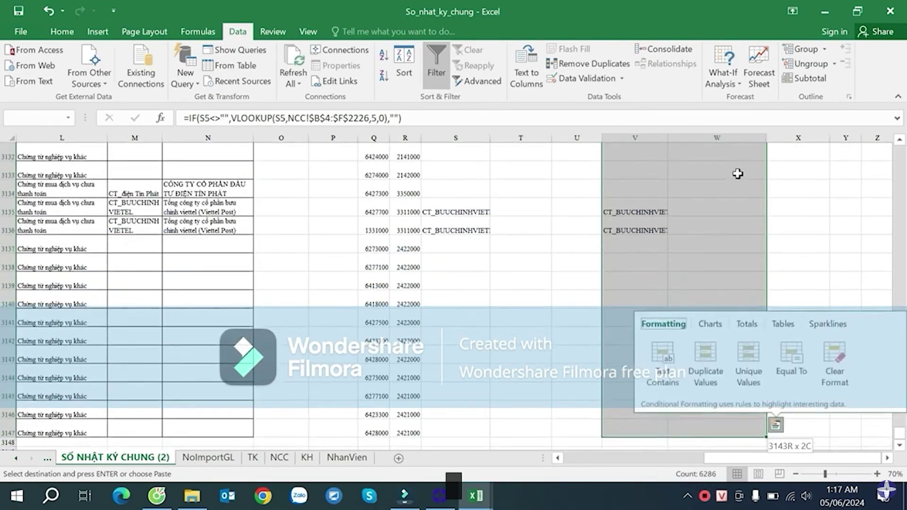
key("Escape")
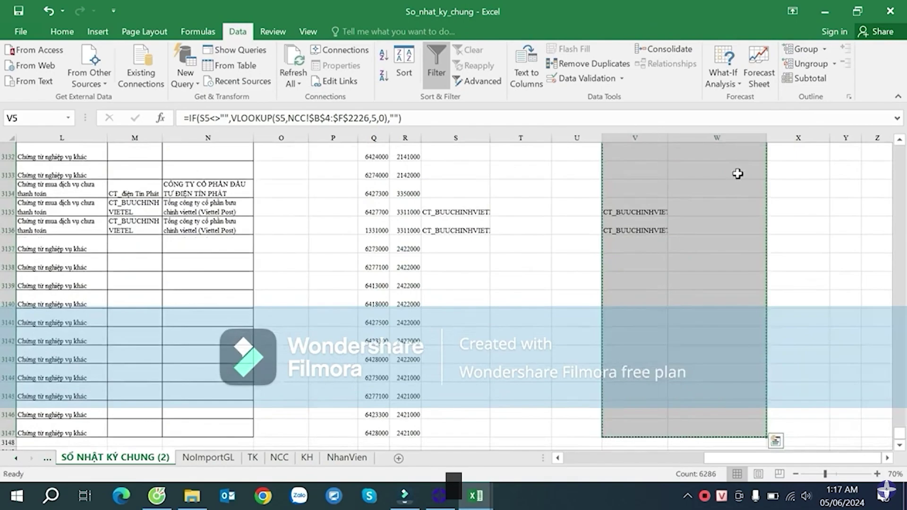
key("alt+Tab")
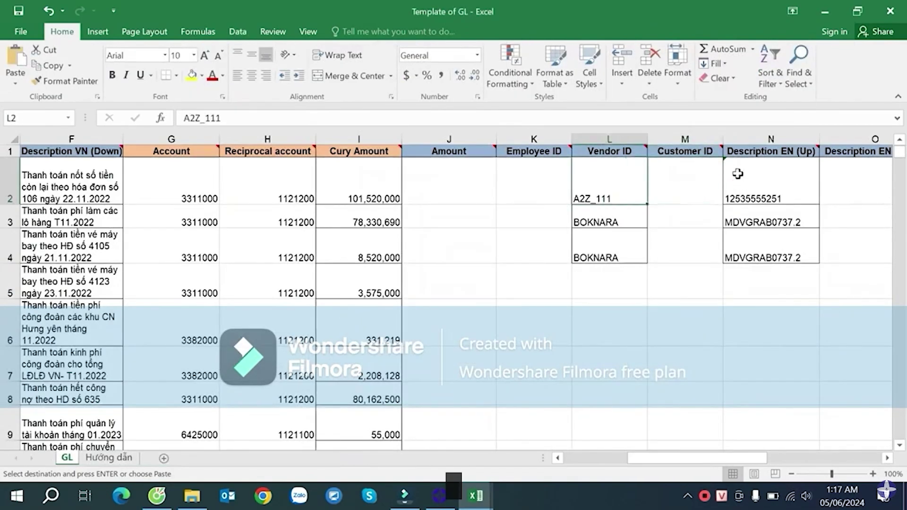
right_click(625, 192)
left_click(673, 236)
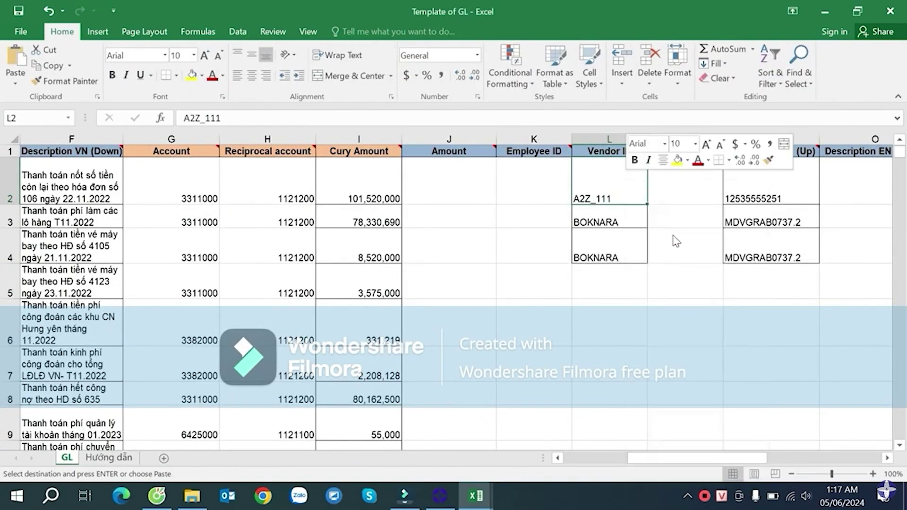
left_click(552, 186)
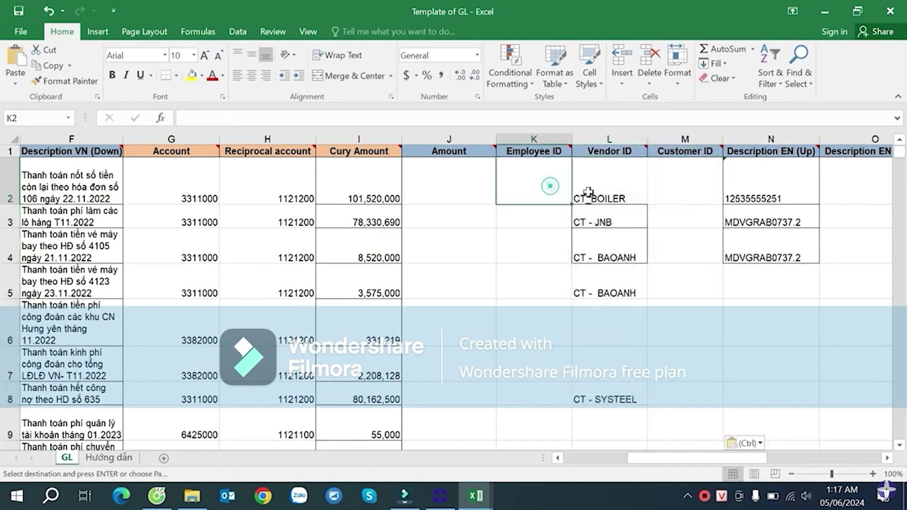
key("alt+Tab")
left_click(753, 179)
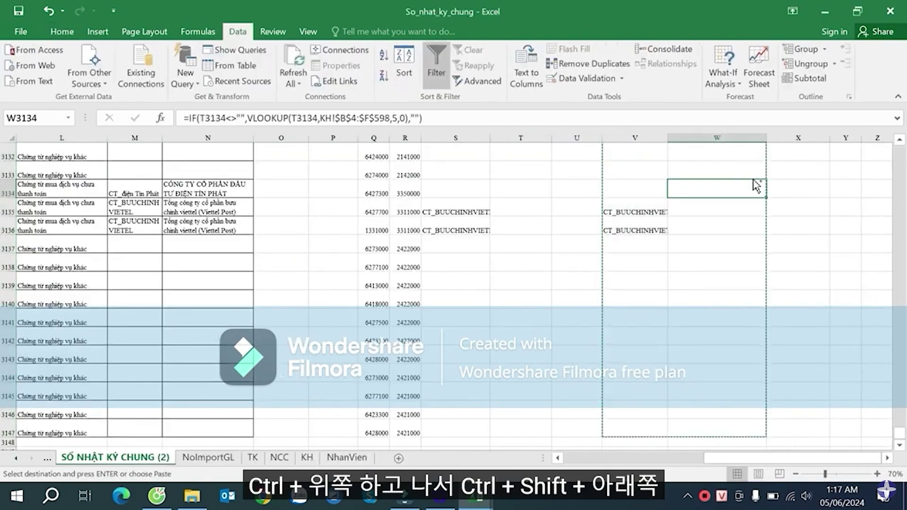
- Copy the journal's New Nhan Vien values into the template's Employee ID column
key("ctrl+Up")
key("Escape")
key("Right")
key("Down")
key("ctrl+shift+Down")
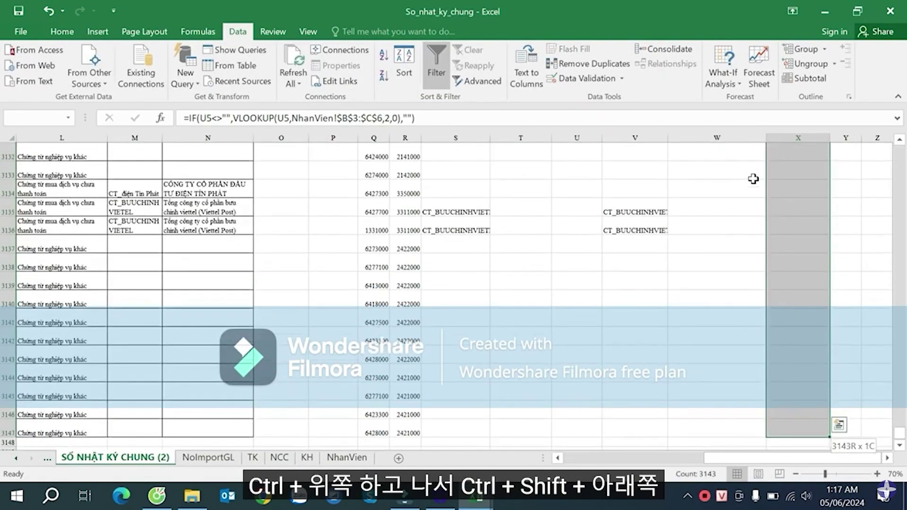
key("ctrl+c")
key("alt+Tab")
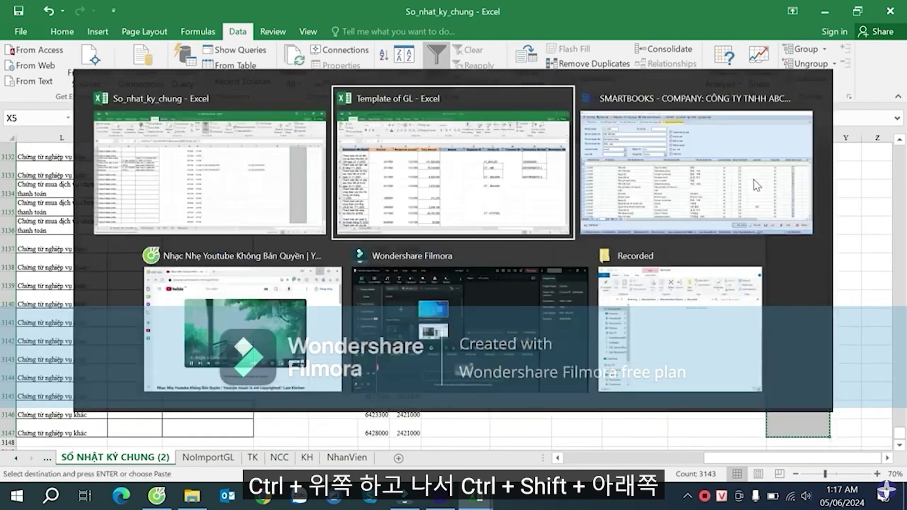
right_click(533, 176)
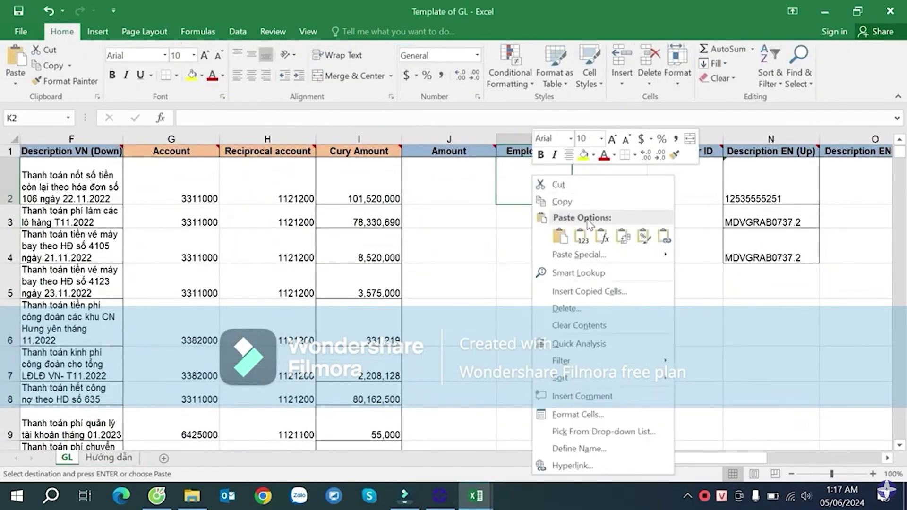
left_click(581, 236)
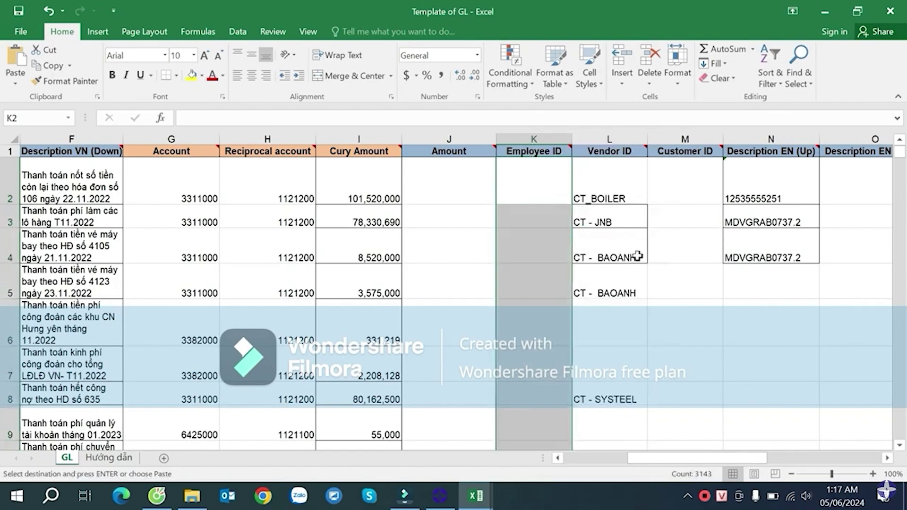
left_click(660, 189)
key("Right")
key("Right")
key("Right")
key("Right")
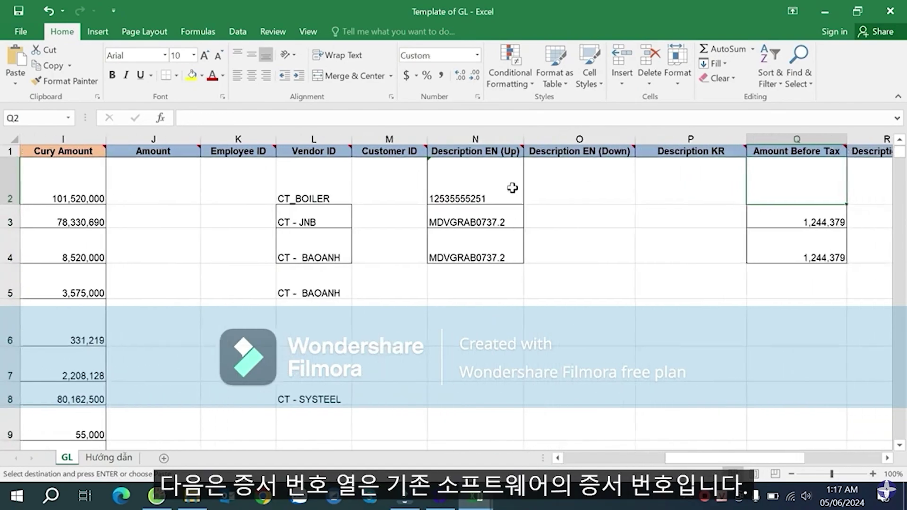
left_click(488, 179)
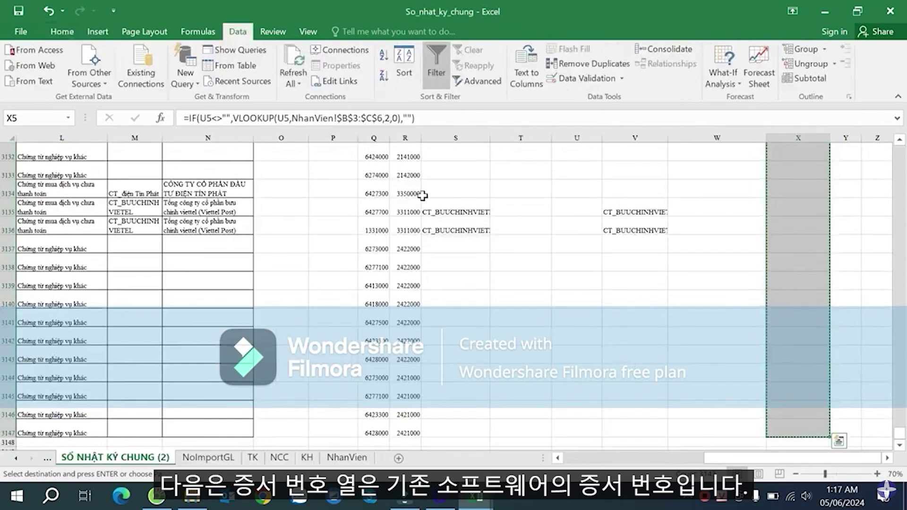
key("Home")
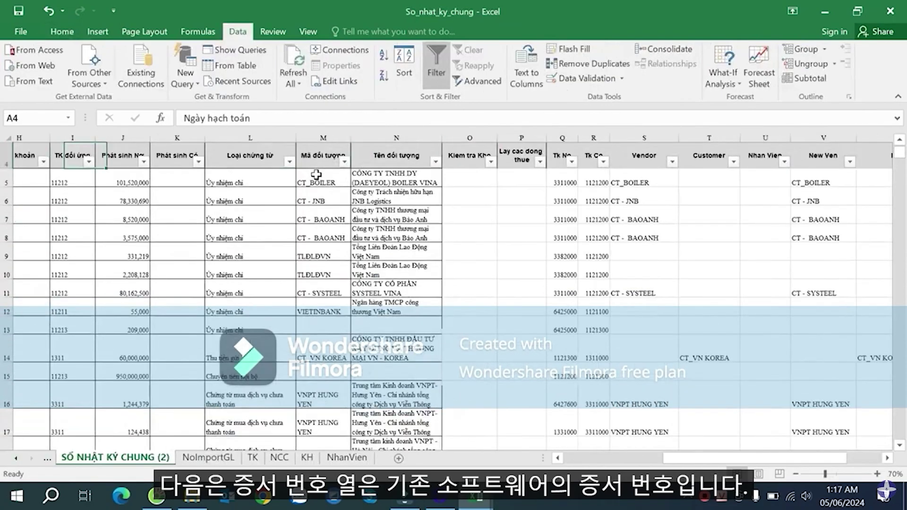
key("Right")
key("Right")
key("Down")
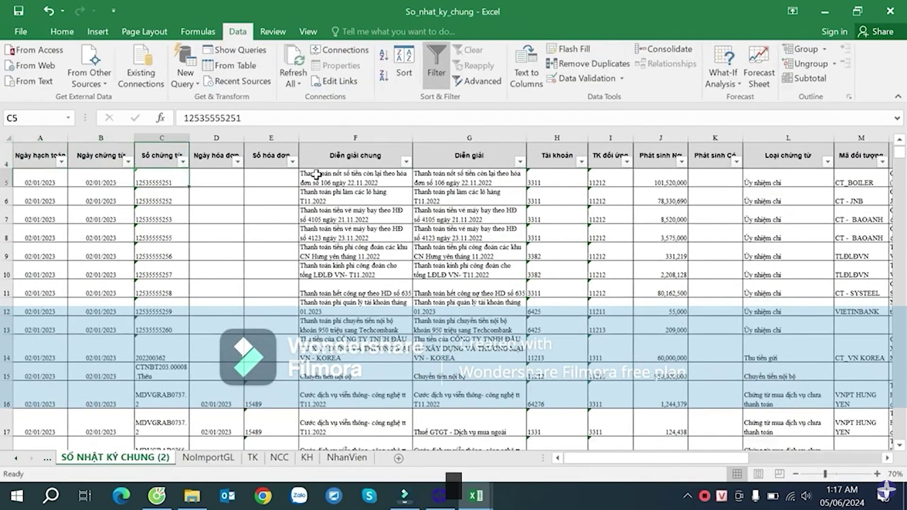
key("ctrl+shift+Down")
key("ctrl+c")
key("alt+Tab")
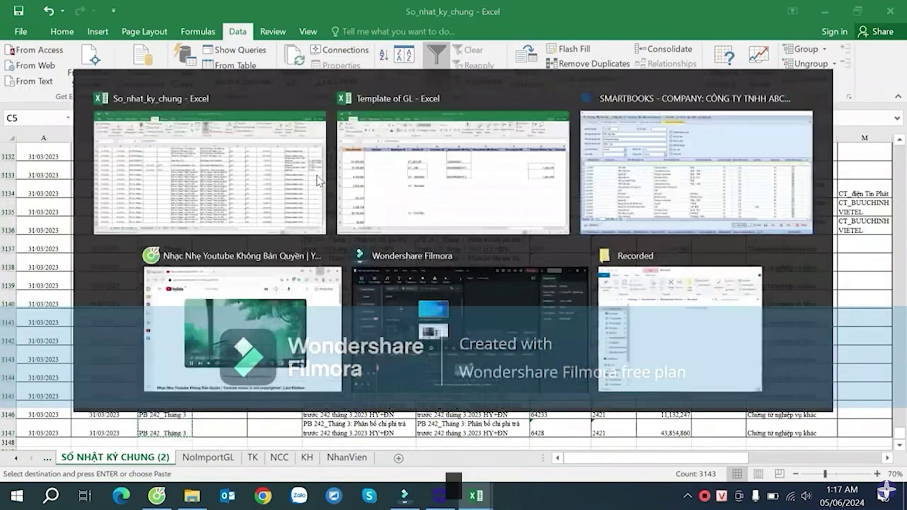
key("Left")
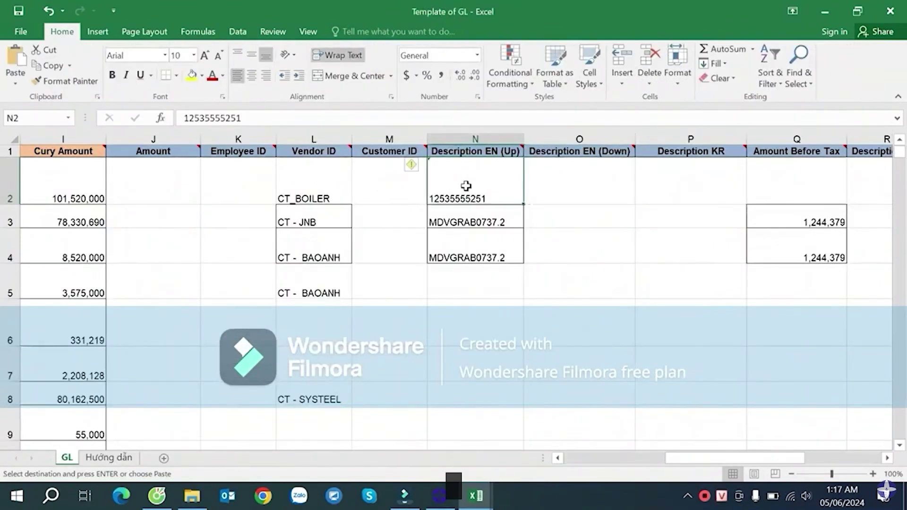
key("ctrl+shift+Down")
key("ctrl+v")
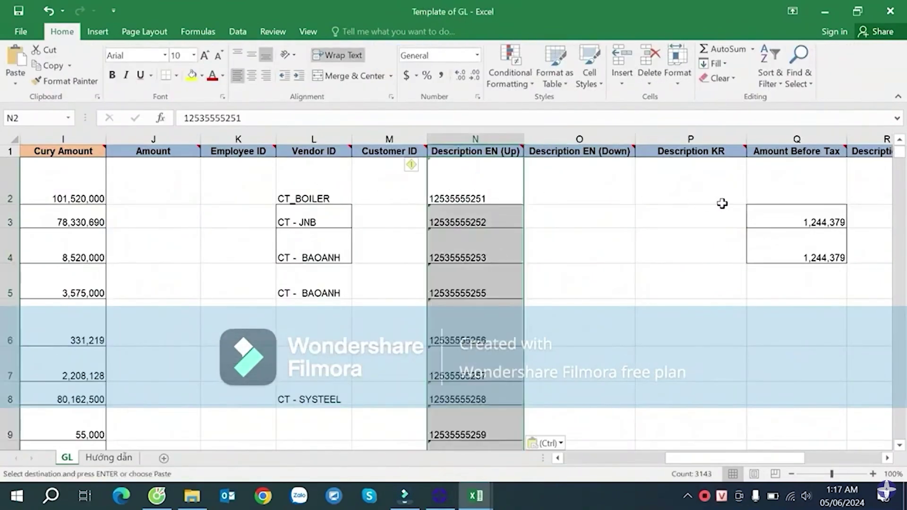
left_click(575, 171)
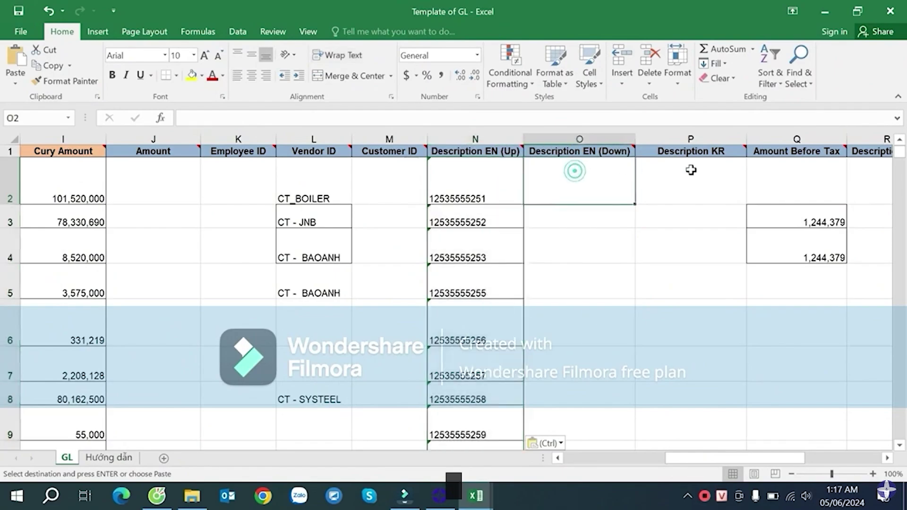
left_click(691, 170)
key("Right")
scroll(691, 170, "right", 3)
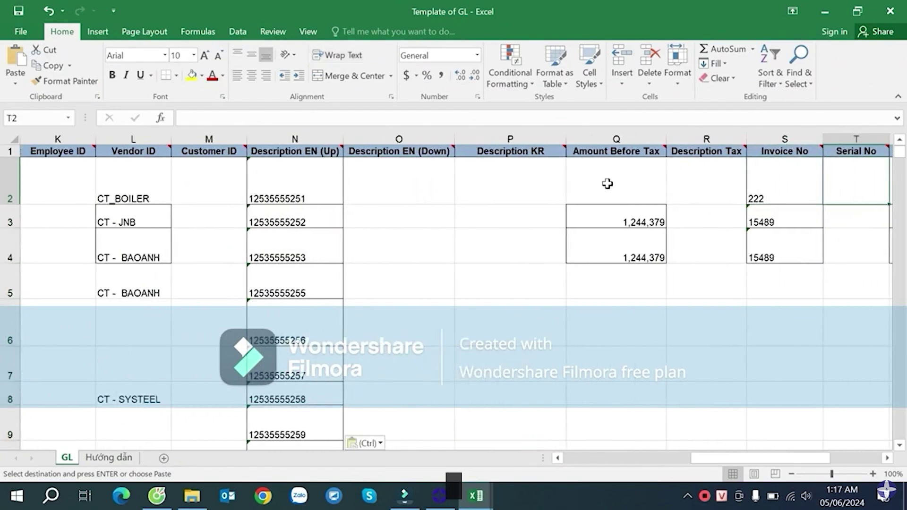
- Colour the Q1 Amount Before Tax header red, then check the Invoice No and Invoice Date cells
left_click(605, 151)
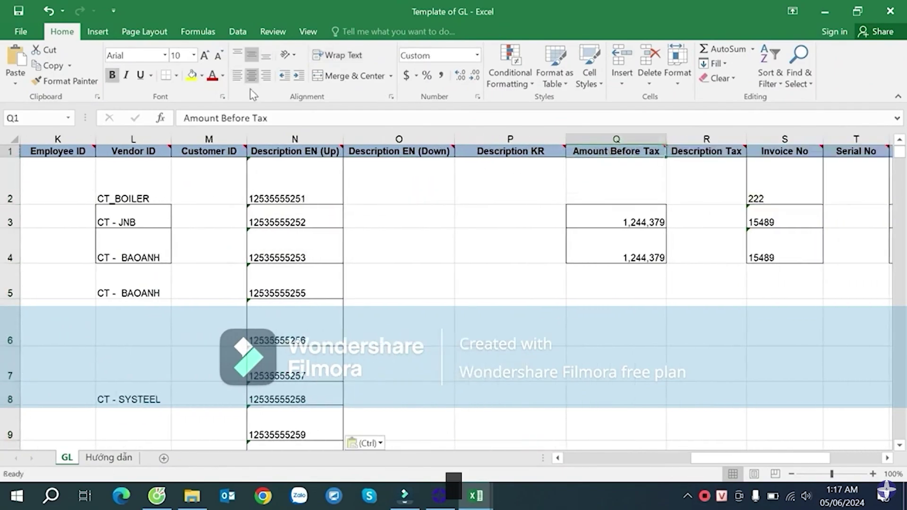
left_click(223, 77)
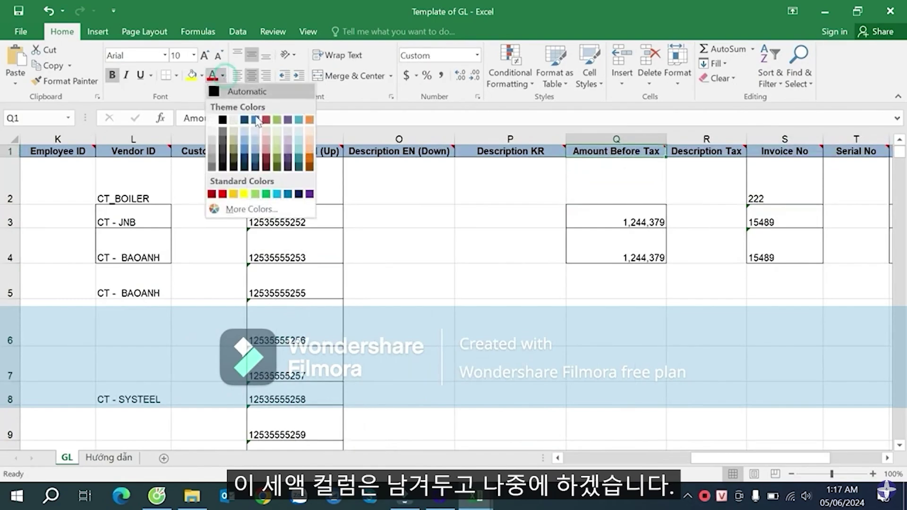
left_click(222, 194)
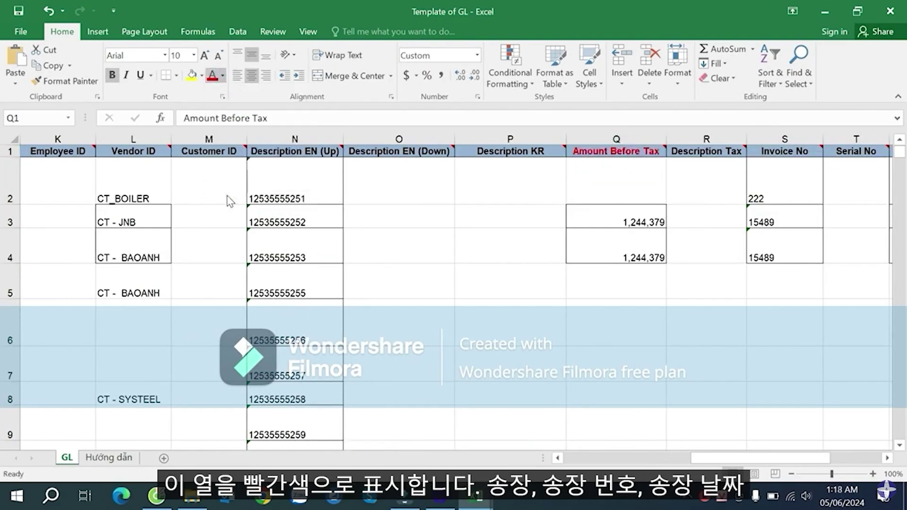
left_click(693, 185)
key("Right")
key("Right")
key("Right")
key("Right")
key("Right")
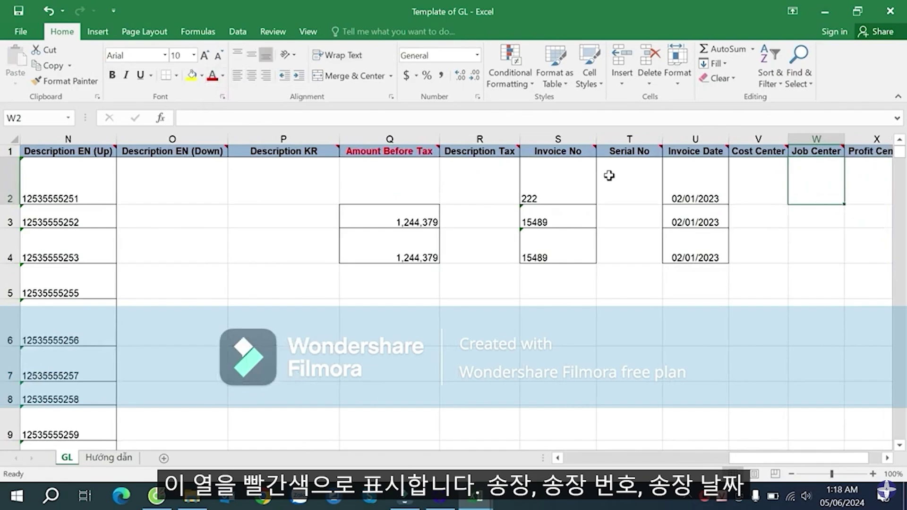
left_click(554, 172)
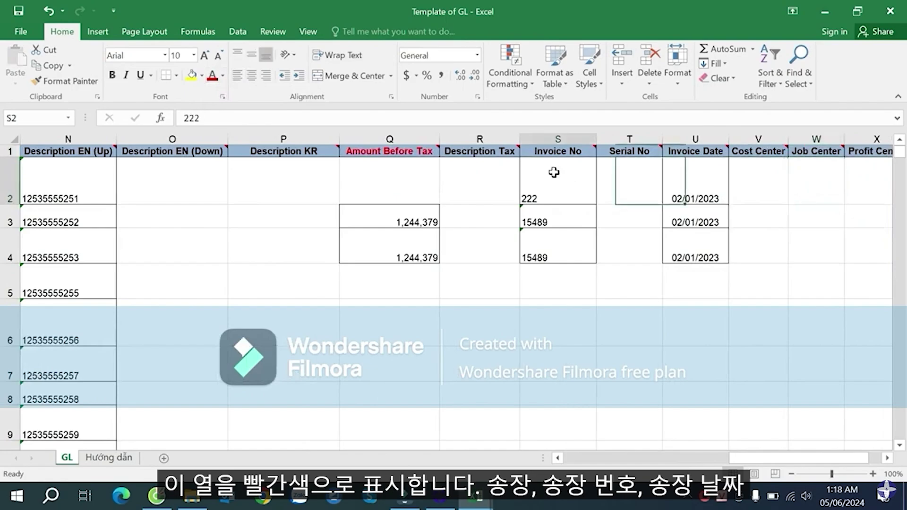
left_click(683, 199)
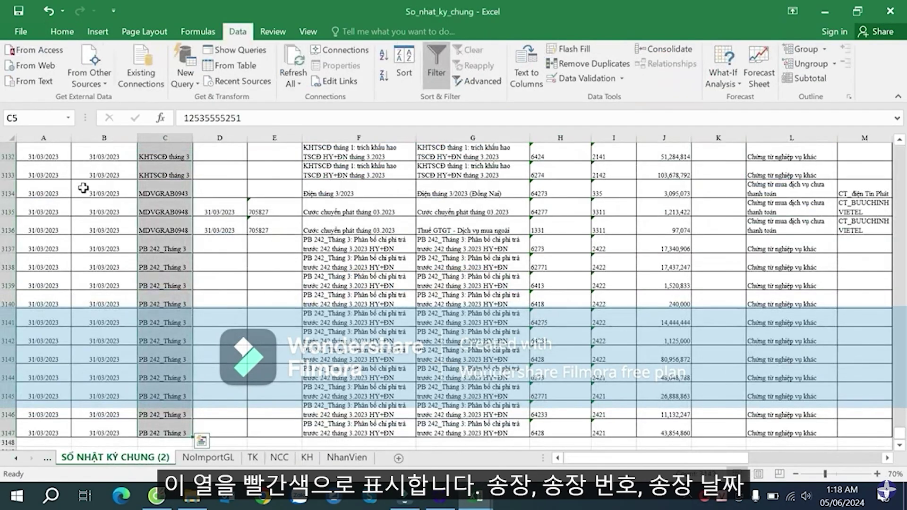
- In the journal, select the invoice date and number columns, then cancel that selection
left_click(83, 187)
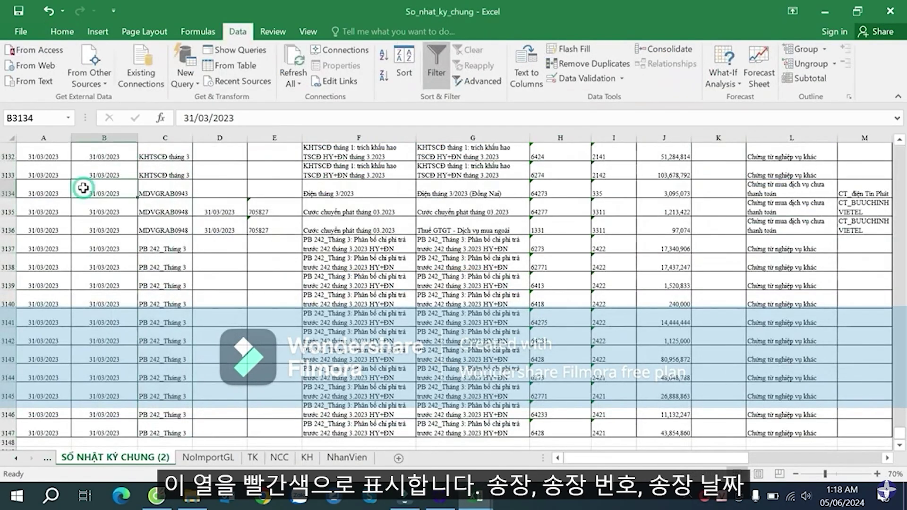
key("ctrl+Up")
key("Up")
key("Up")
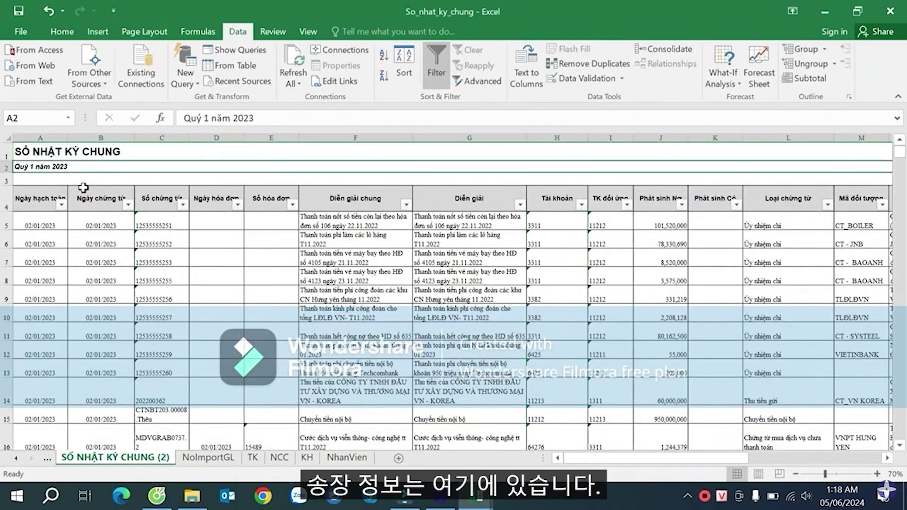
key("Down")
key("Down")
key("Down")
key("Right")
key("Right")
key("Right")
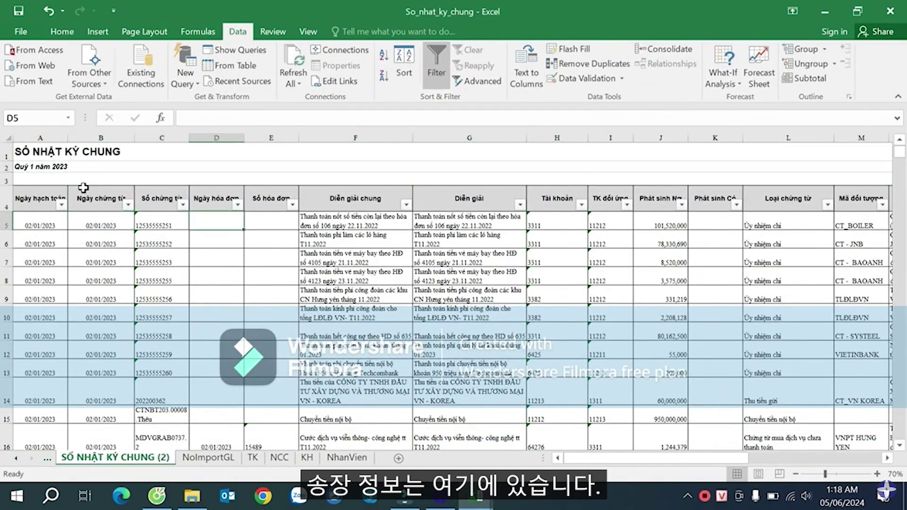
key("ctrl+shift+Down")
key("ctrl+q")
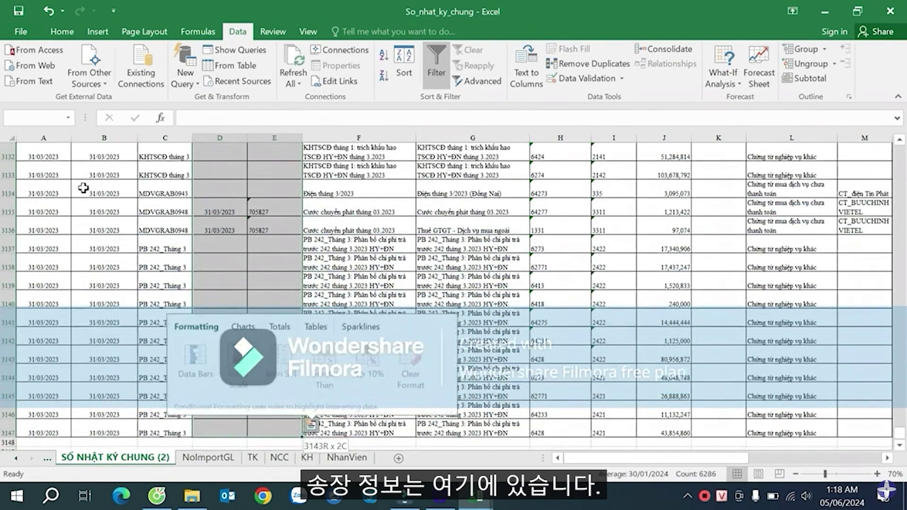
scroll(217, 229, "up", 3)
left_click(216, 229)
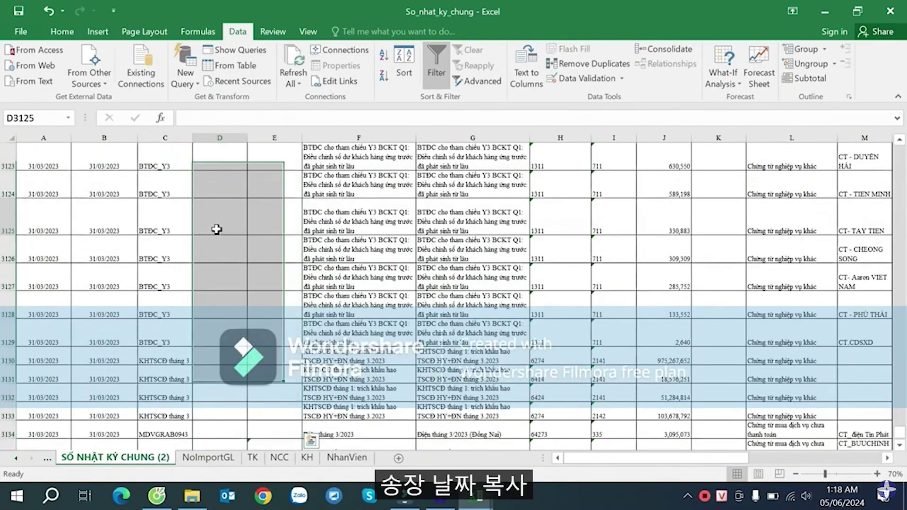
- Copy the journal's invoice dates into the GL sheet's Invoice Date column U
key("ctrl+Up")
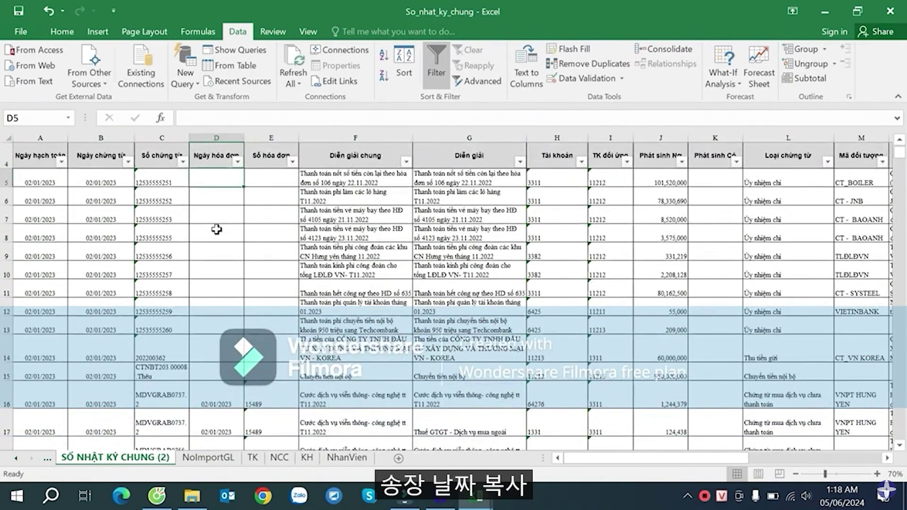
key("ctrl+shift+Down")
key("ctrl+c")
key("alt+Tab")
key("Right")
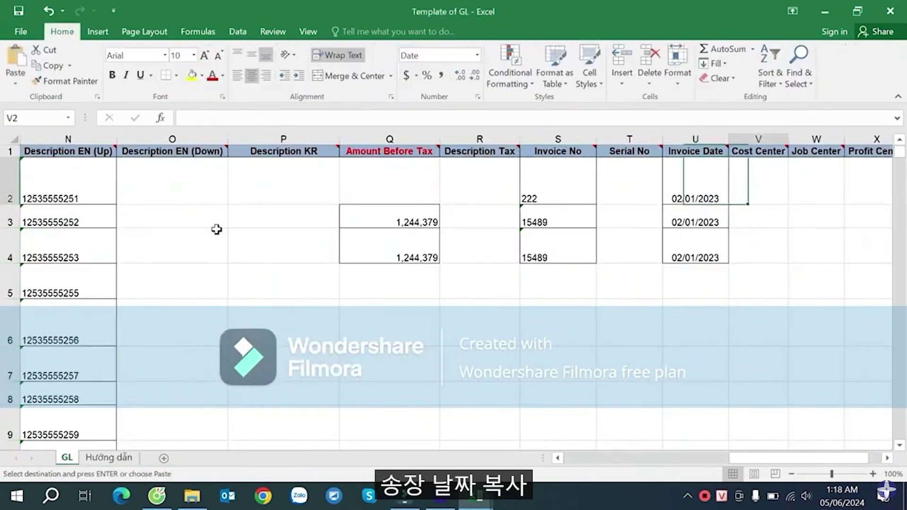
key("Left")
key("ctrl+shift+Down")
key("ctrl+v")
- Copy the journal's invoice numbers into the GL sheet's Invoice No column S
key("alt+Tab")
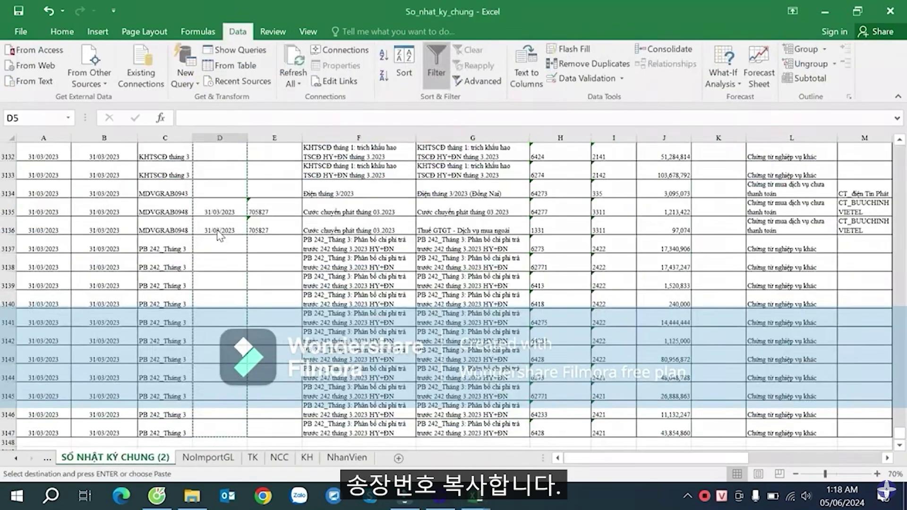
key("Up")
key("Down")
key("Right")
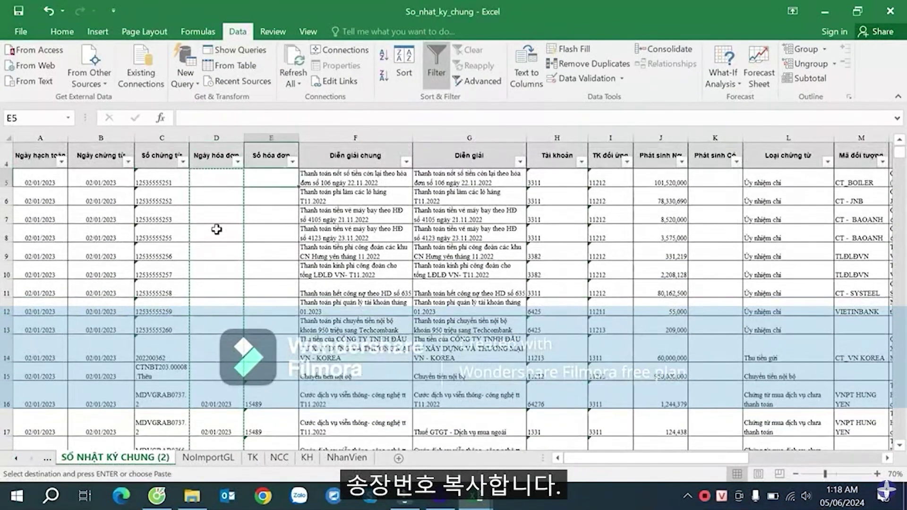
key("ctrl+shift+Down")
key("ctrl+c")
key("alt+Tab")
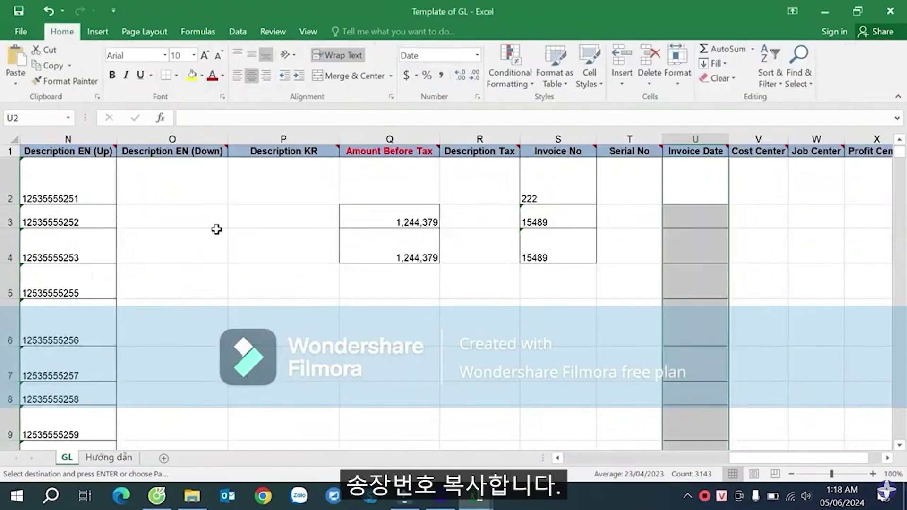
key("Up")
key("Left")
key("Left")
key("Down")
key("ctrl+shift+Down")
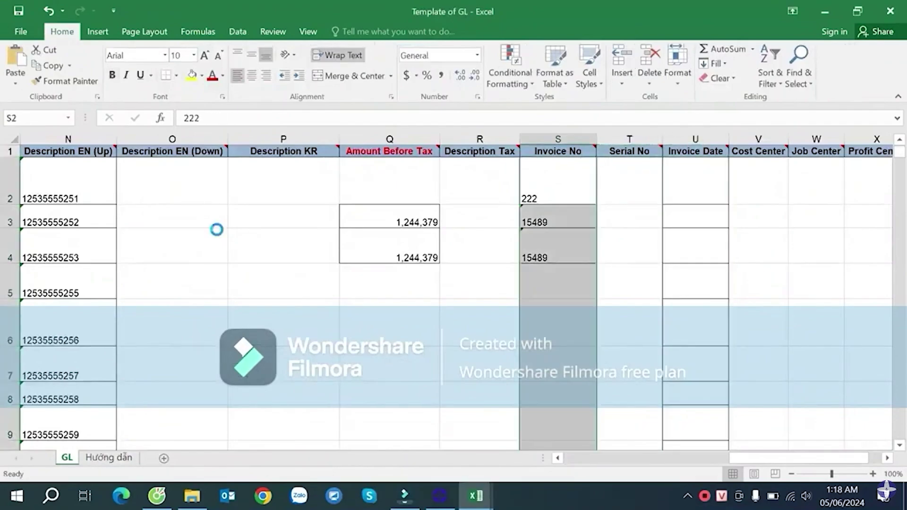
key("ctrl+v")
- Delete the leftover Amount Before Tax values in Q3:Q4
key("Down")
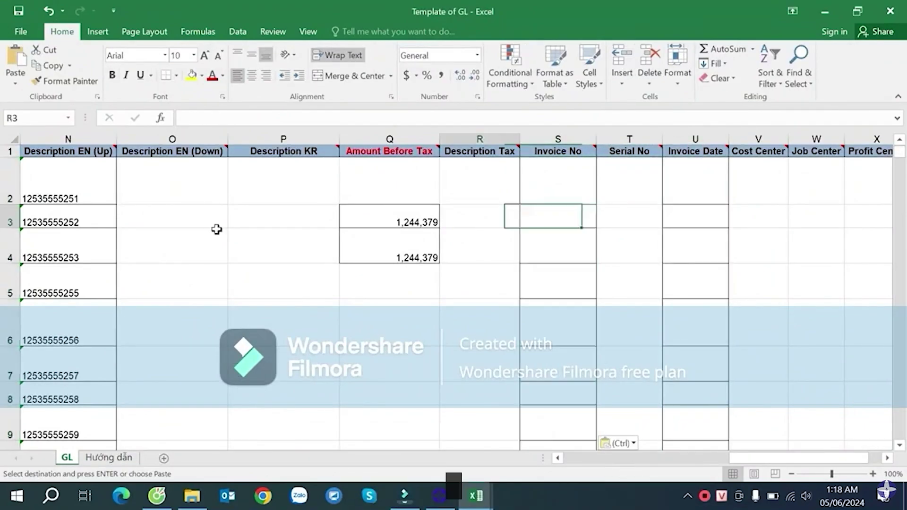
key("Left")
key("Left")
key("shift+Down")
key("Delete")
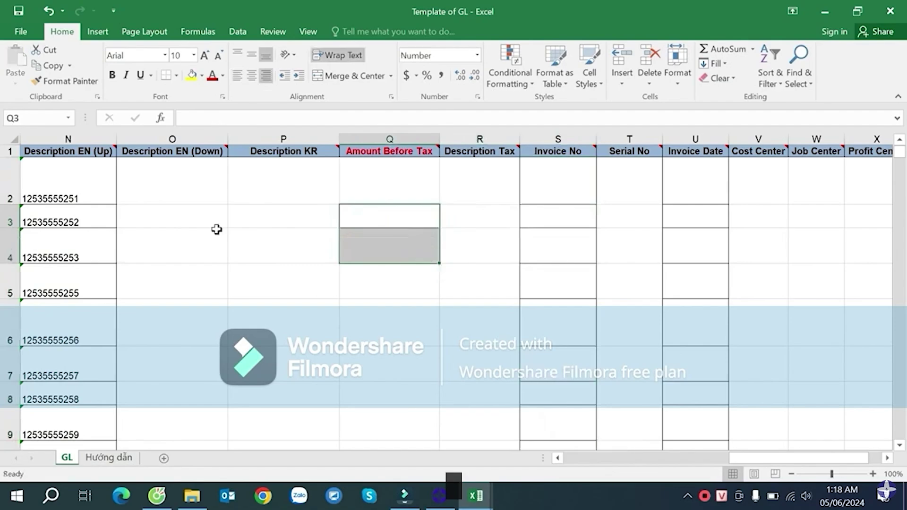
- Check the end of the Invoice No column, then select rows 2 down to the sheet's end
key("Up")
key("Right")
key("Right")
key("ctrl+Down")
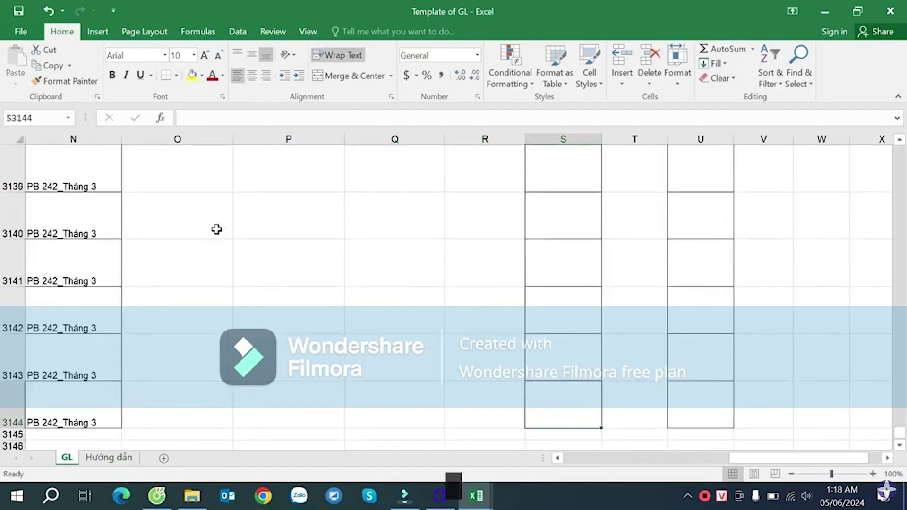
key("ctrl+Up")
key("ctrl+Left")
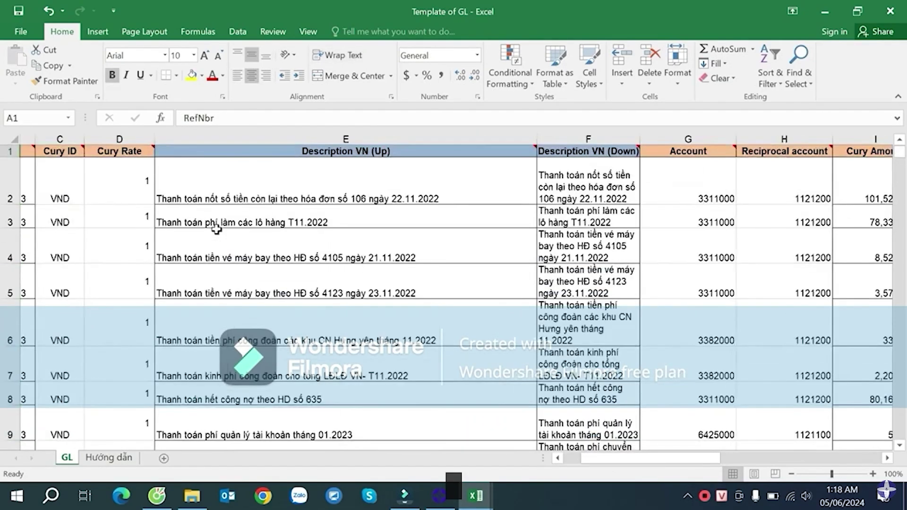
left_click(9, 182)
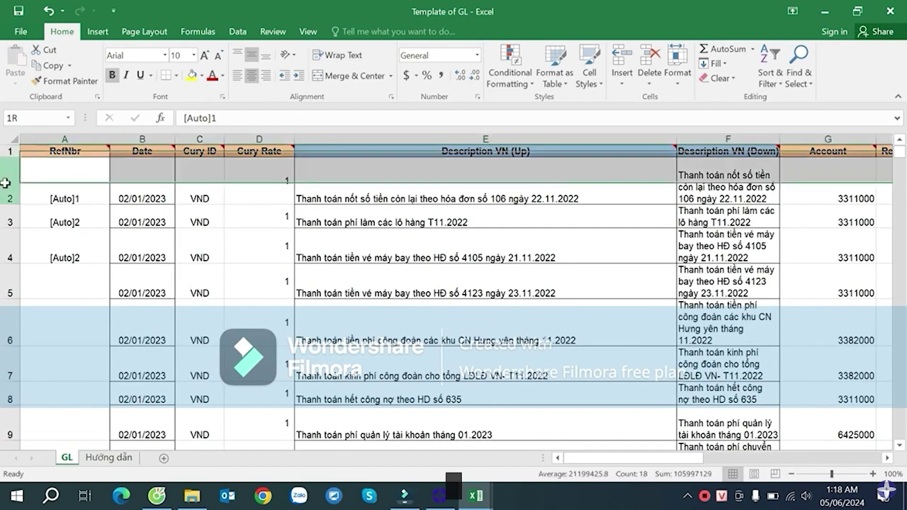
key("ctrl+shift+Down")
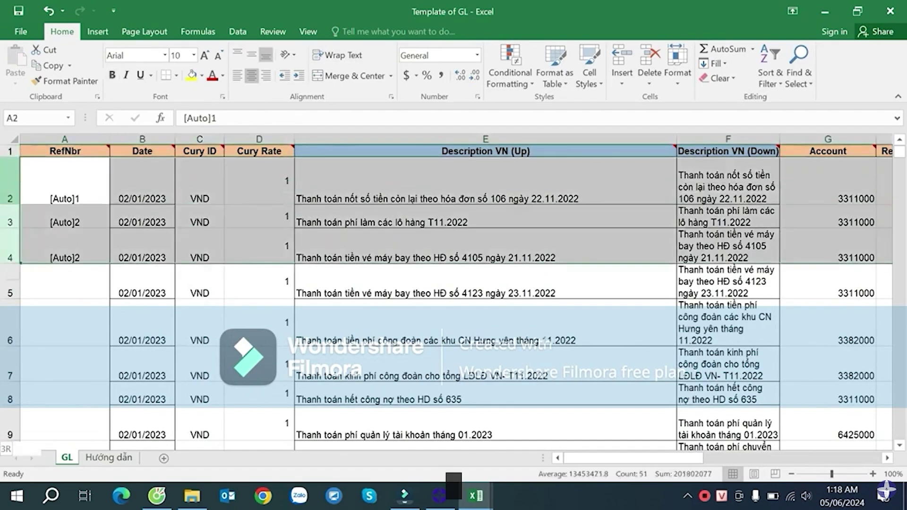
key("ctrl+shift+Down")
- Move to the Date column and select the RefNbr cells A3:A4
key("Up")
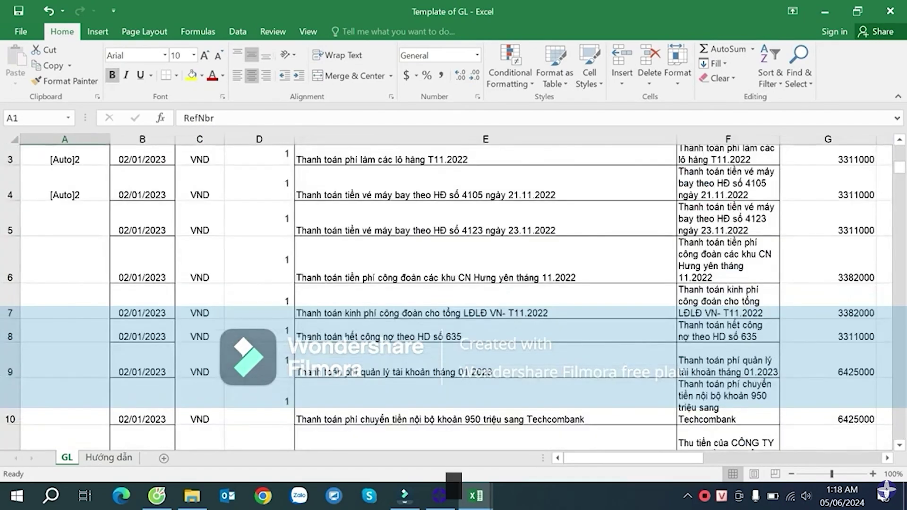
key("Right")
key("Down")
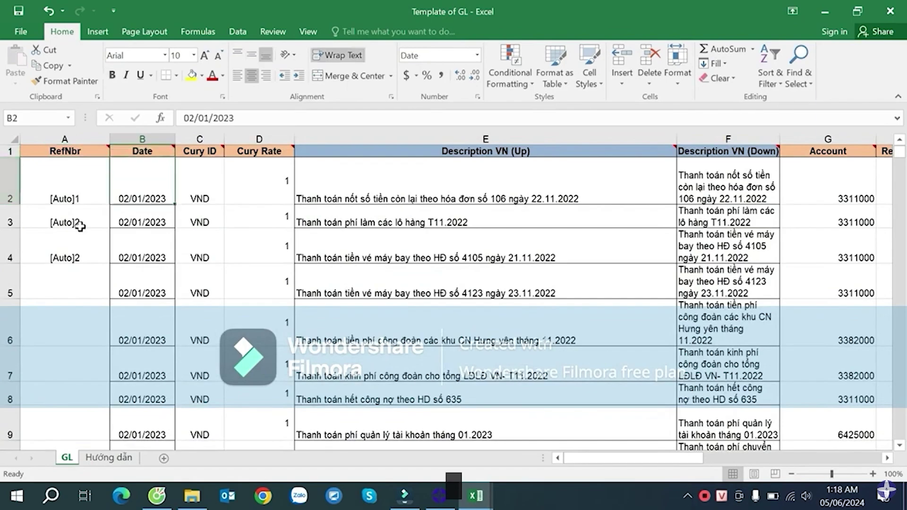
left_click_drag(83, 217, 85, 243)
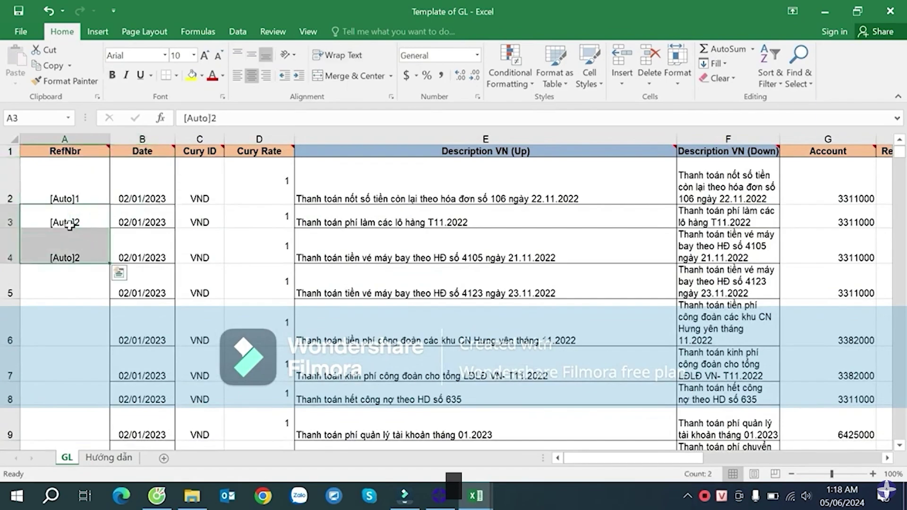
- Set rows 2 through 3144 of the GL sheet to a uniform height of 15
left_click(10, 191)
left_click_drag(899, 152, 900, 435)
scroll(340, 318, "down", 4)
scroll(66, 210, "up", 3)
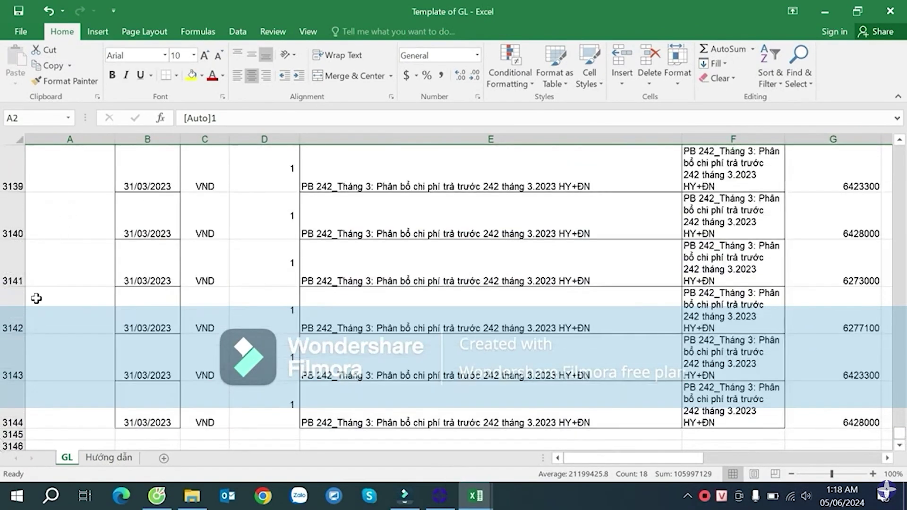
left_click(9, 402, "shift")
right_click(9, 402)
left_click(67, 363)
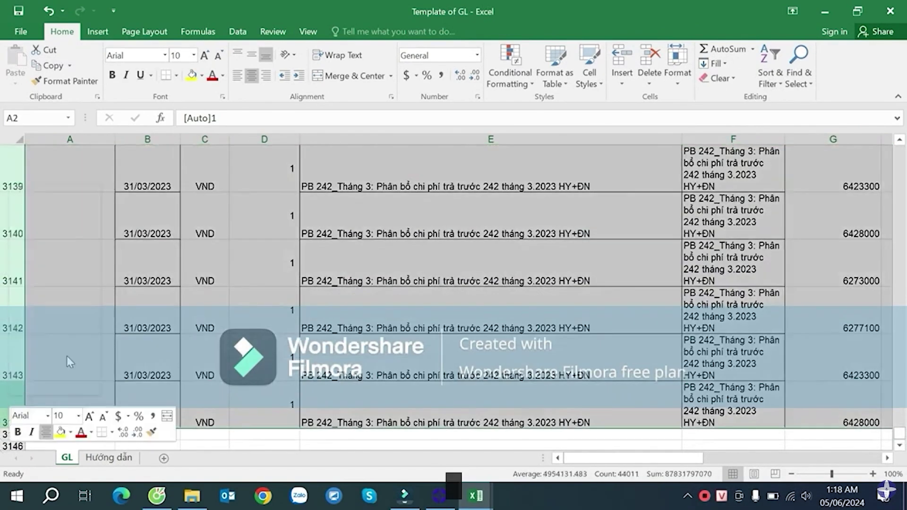
type("15")
left_click(50, 368)
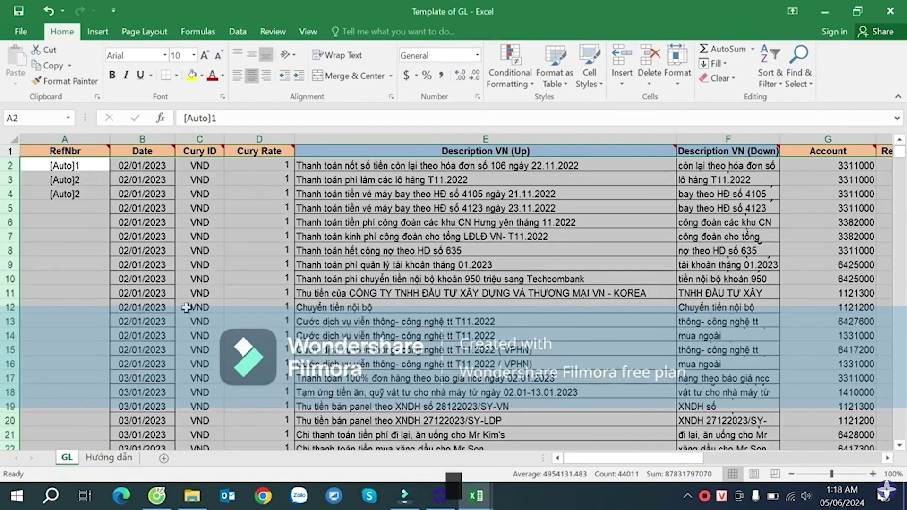
left_click(582, 219)
- Narrow the Description VN (Up) column so the amount and vendor columns fit
key("Right")
key("Right")
key("Right")
key("Right")
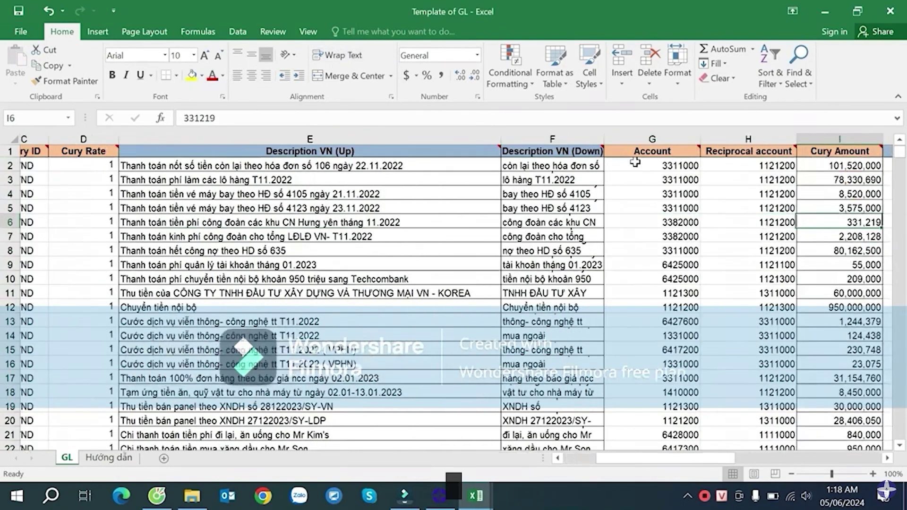
left_click_drag(470, 139, 370, 141)
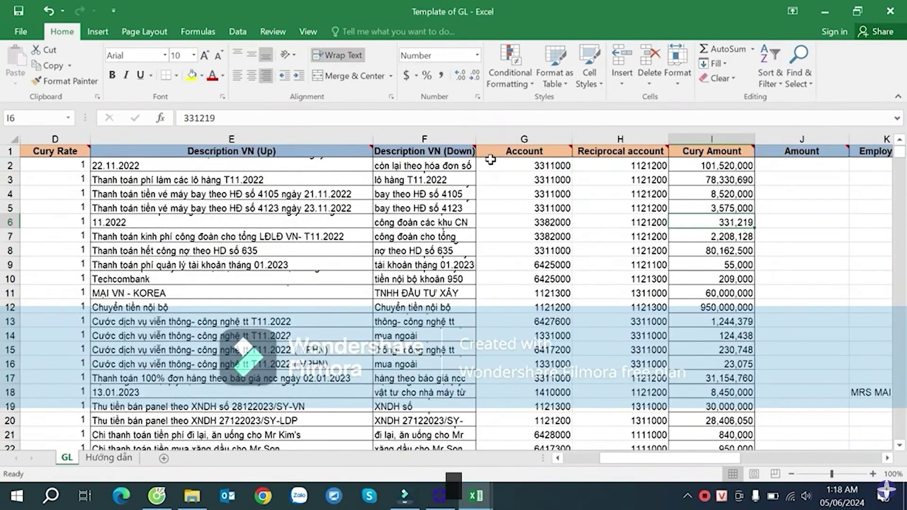
left_click(688, 193)
key("Right")
key("Right")
key("Right")
key("Right")
key("Right")
key("Right")
key("Right")
key("Right")
key("Right")
key("Right")
key("Right")
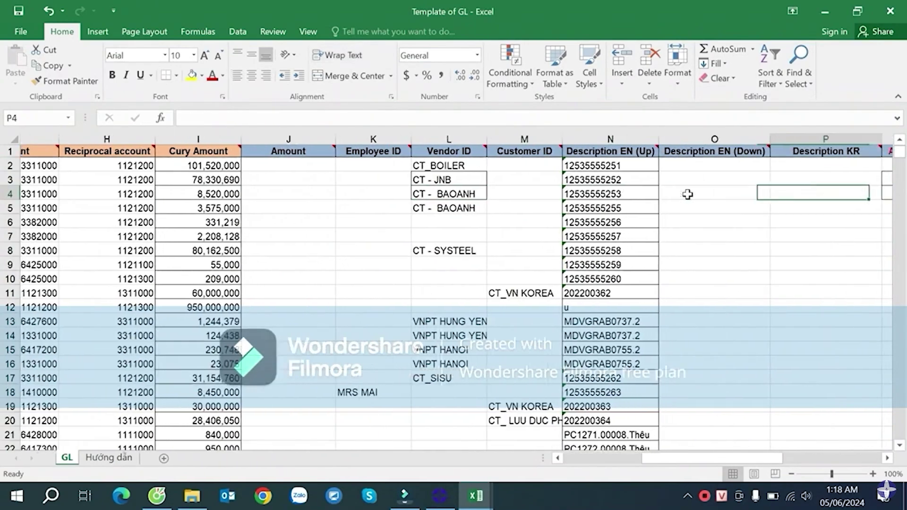
- Check the Amount Before Tax cells, the row 13–14 invoice and tax line accounts, and amount 1,244,379
left_click(623, 176)
left_click(623, 210)
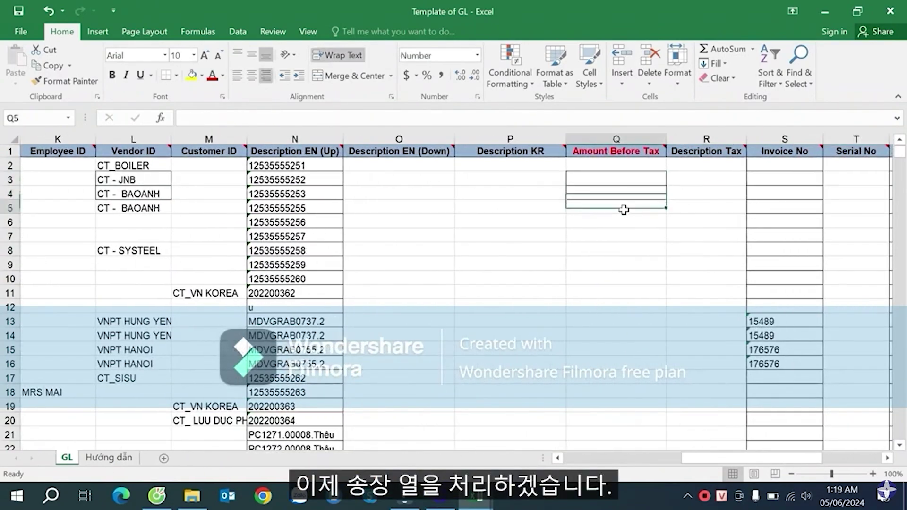
key("Right")
key("Right")
key("Right")
key("Right")
key("Right")
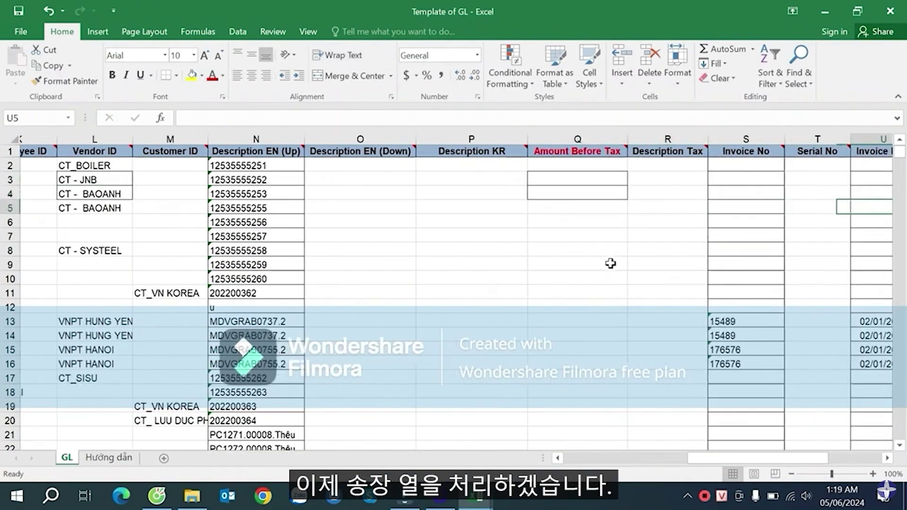
left_click(548, 245)
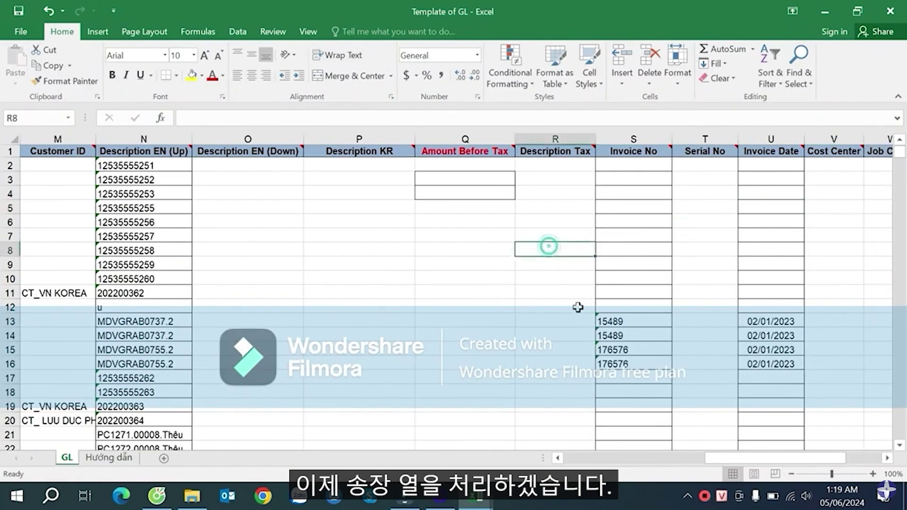
left_click(489, 323)
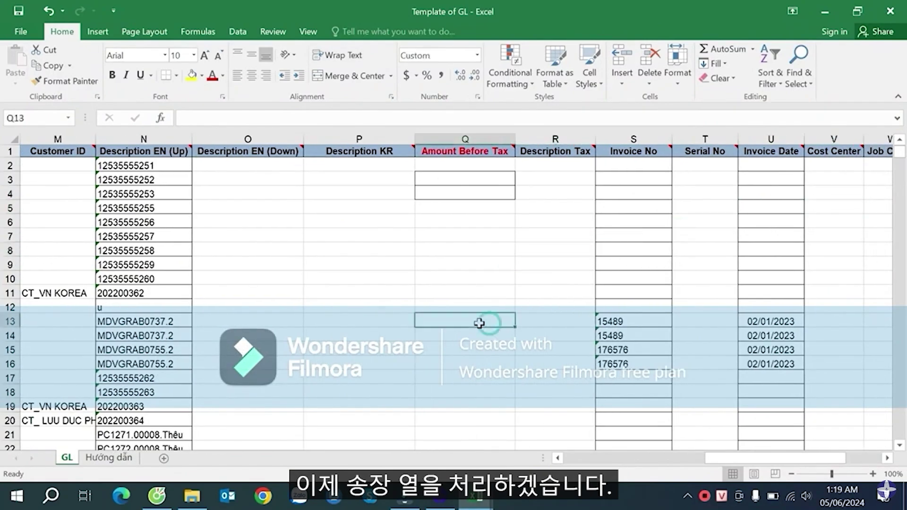
key("Left")
key("Left")
key("Left")
key("Left")
key("Left")
key("Left")
key("Left")
key("Left")
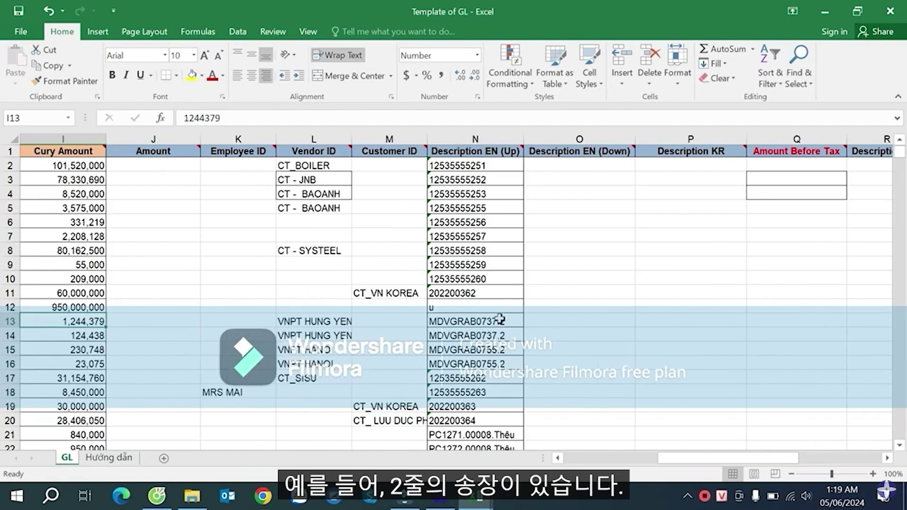
key("Left")
key("Left")
key("Left")
key("Left")
key("Left")
key("Left")
key("Left")
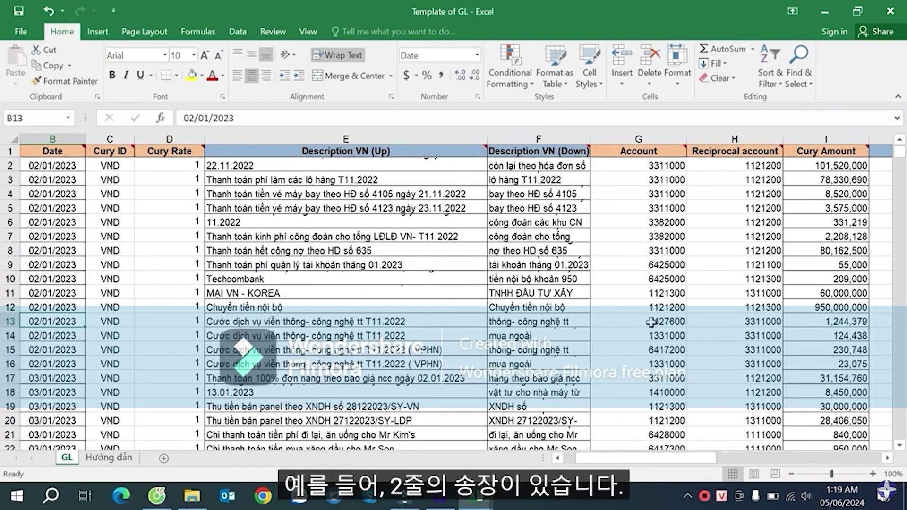
left_click(652, 321)
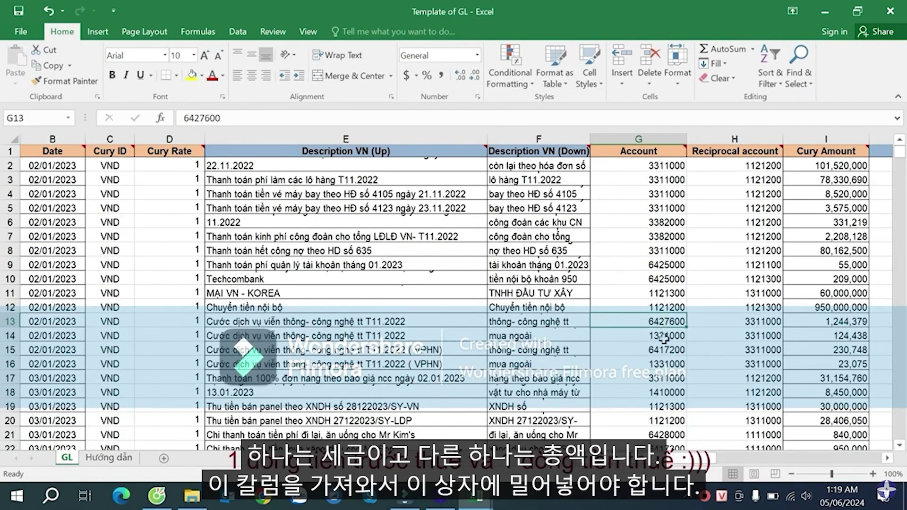
left_click(664, 338)
left_click_drag(666, 319, 758, 336)
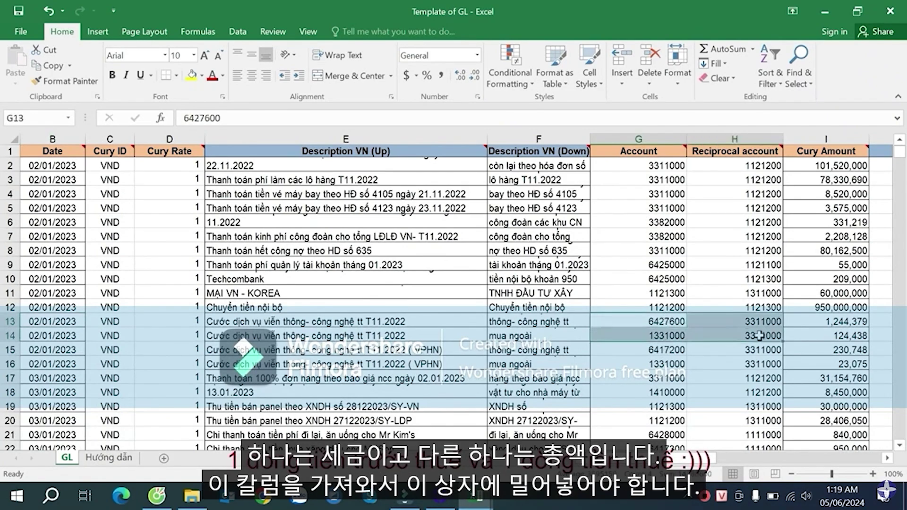
left_click(857, 322)
- Check row 13's invoice date and number 15489, then bring up the So_nhat_ky_chung workbook
scroll(849, 330, "right", 4)
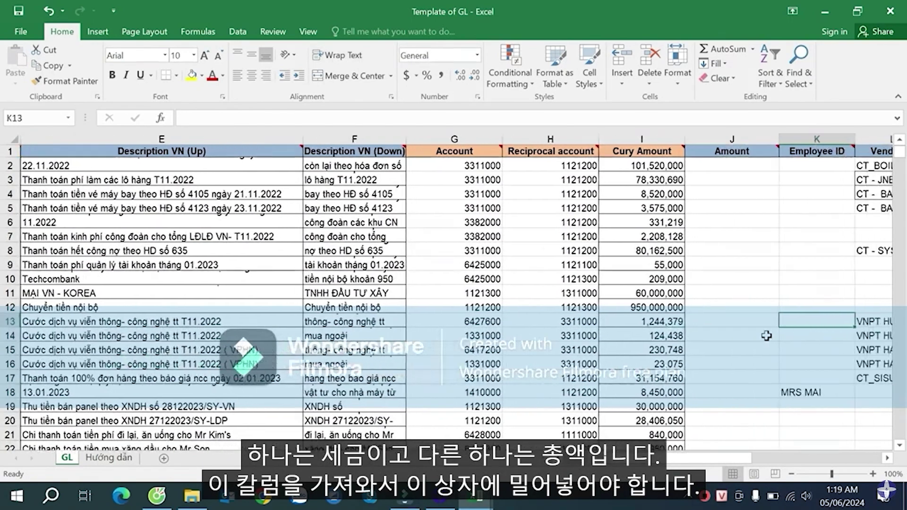
key("Right")
key("Right")
key("Right")
key("Right")
key("Right")
key("Right")
key("Right")
key("Right")
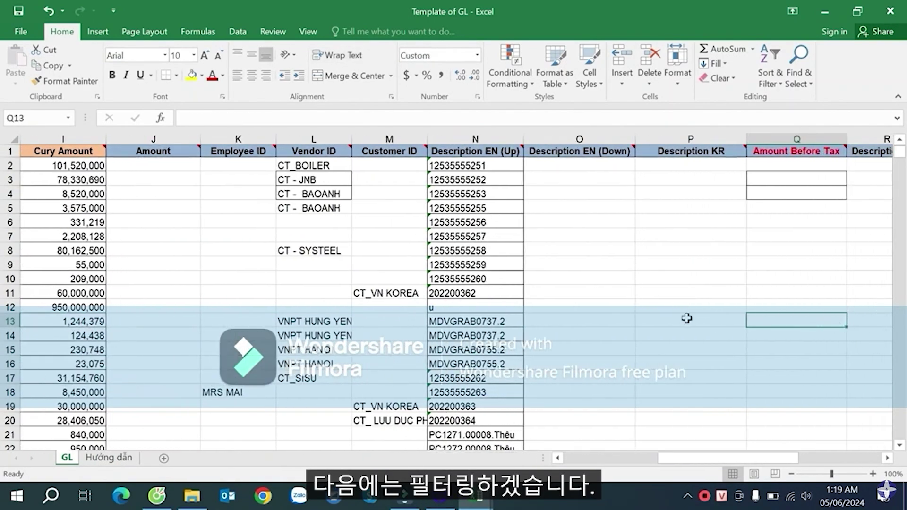
left_click(686, 318)
key("Right")
key("Right")
key("Right")
key("Right")
key("Right")
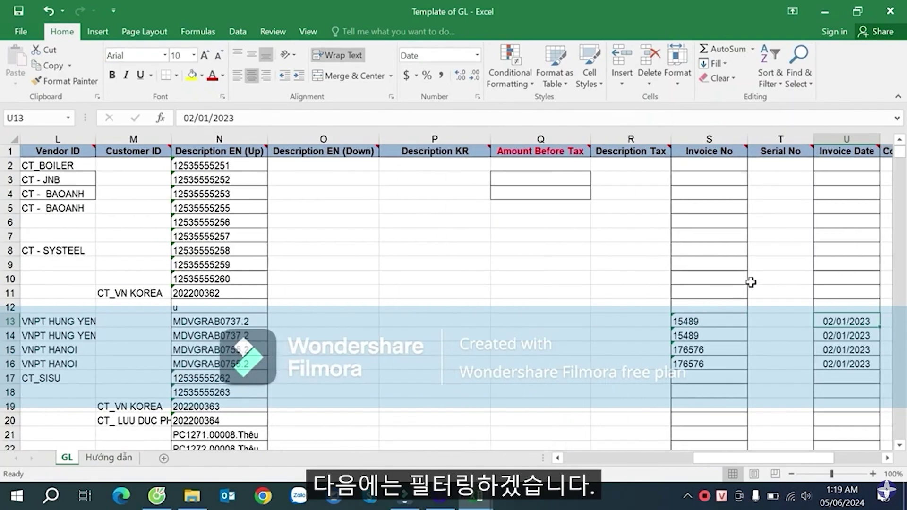
left_click(705, 319)
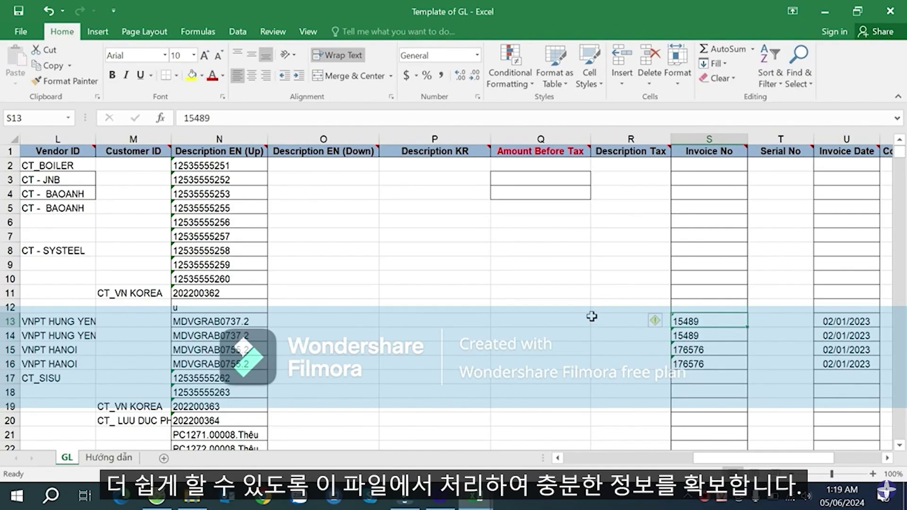
left_click(713, 155)
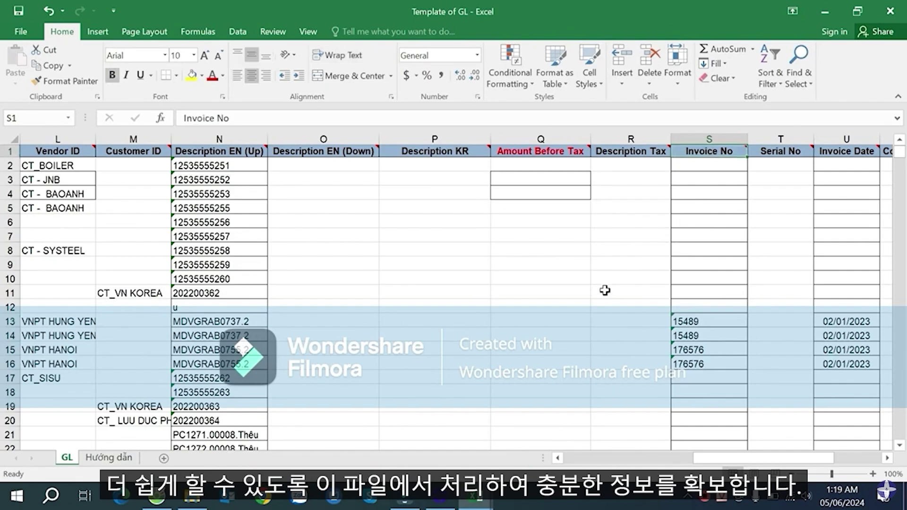
left_click(499, 290)
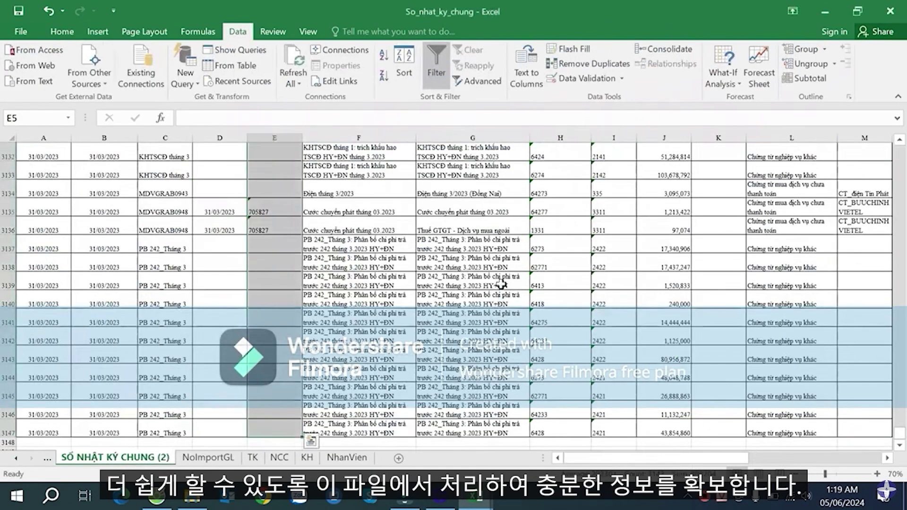
scroll(474, 227, "up", 20)
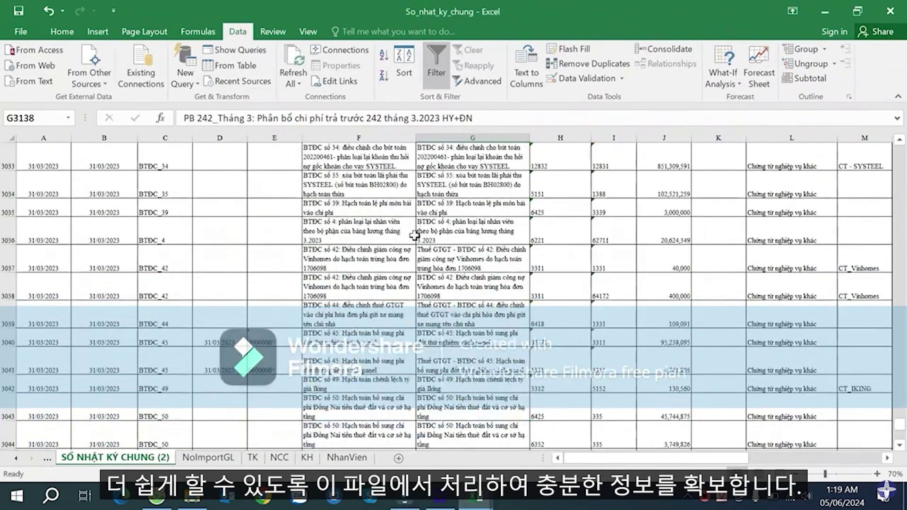
left_click(386, 216)
key("ctrl+Up")
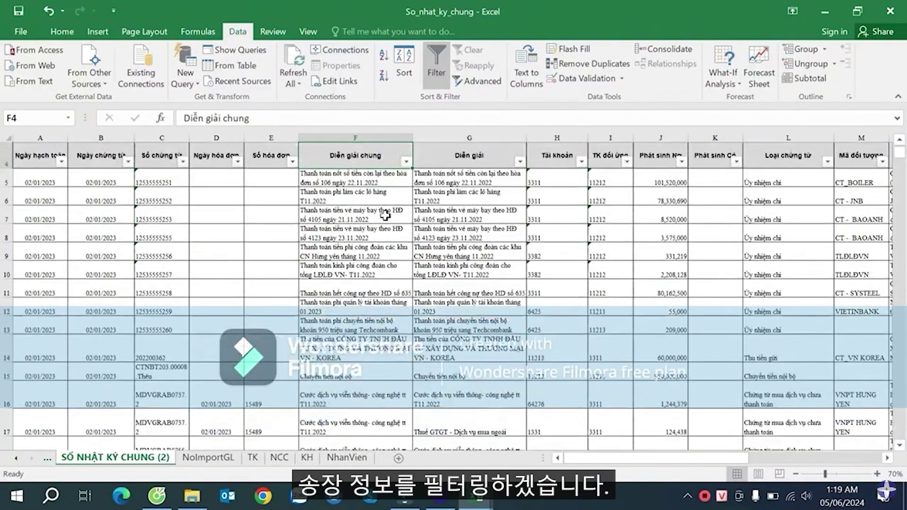
key("ctrl+Down")
key("Left")
key("Right")
key("ctrl+Up")
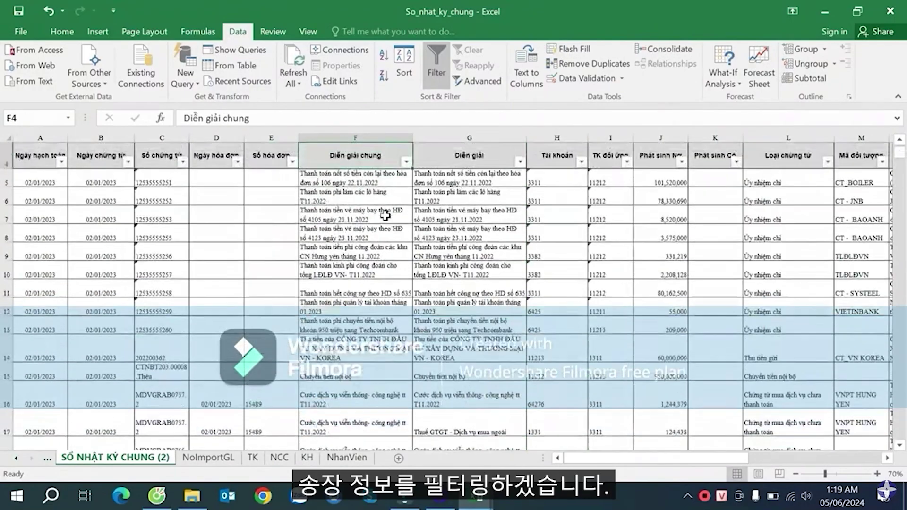
key("Down")
key("Left")
key("Left")
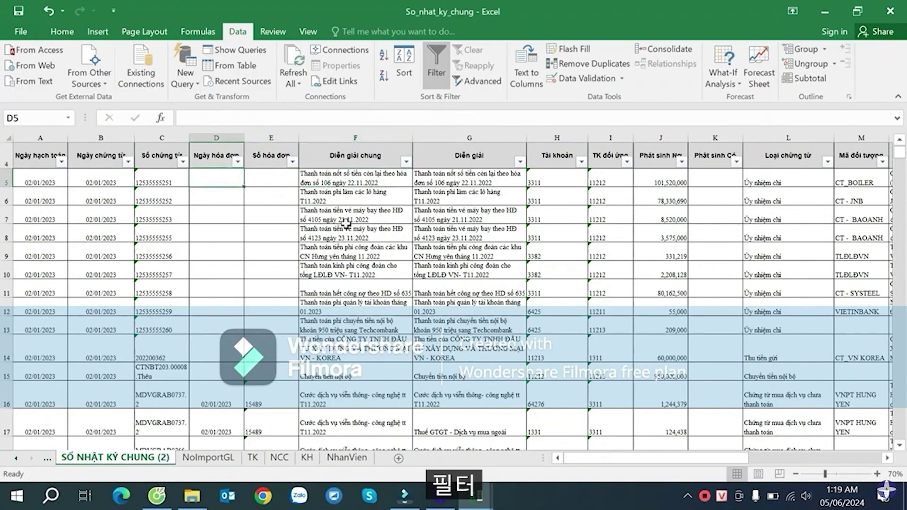
left_click(286, 199)
left_click(292, 161)
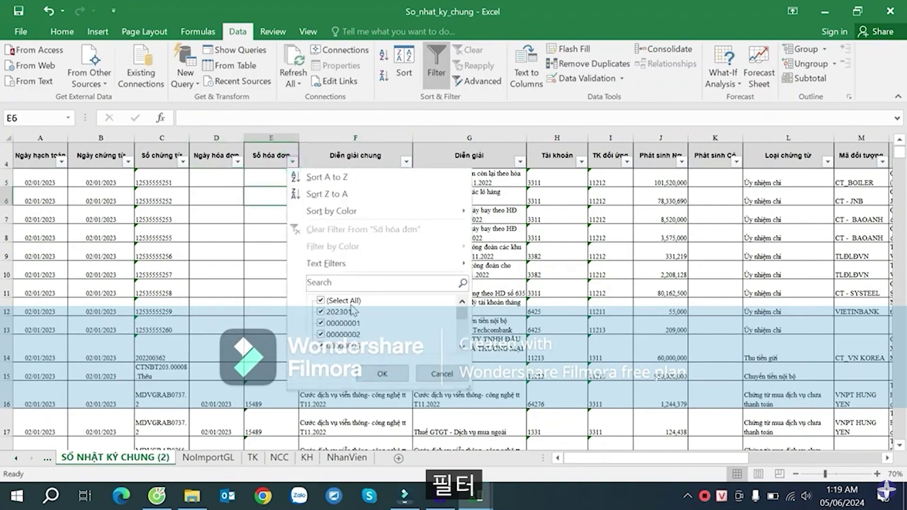
left_click_drag(462, 313, 462, 340)
left_click(380, 373)
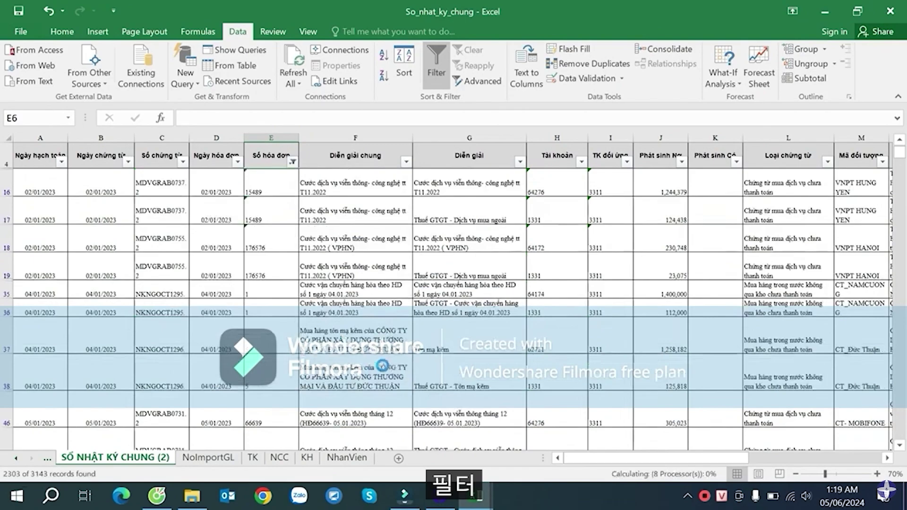
left_click(456, 211)
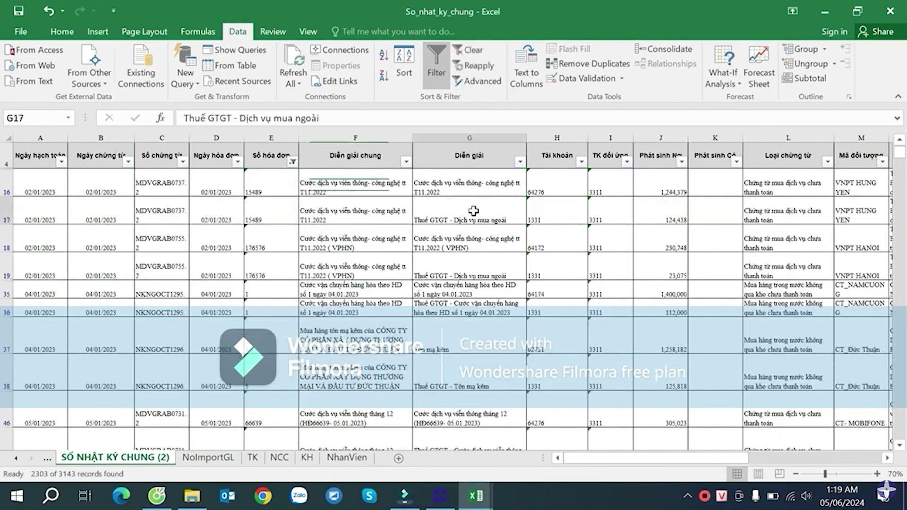
left_click(279, 238)
scroll(318, 241, "down", 5)
scroll(327, 239, "down", 2)
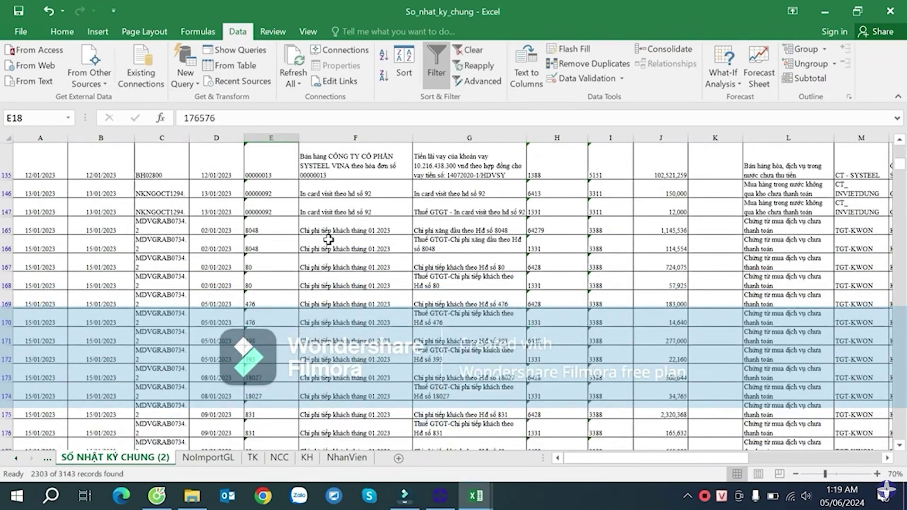
scroll(328, 239, "up", 10)
scroll(329, 240, "up", 1)
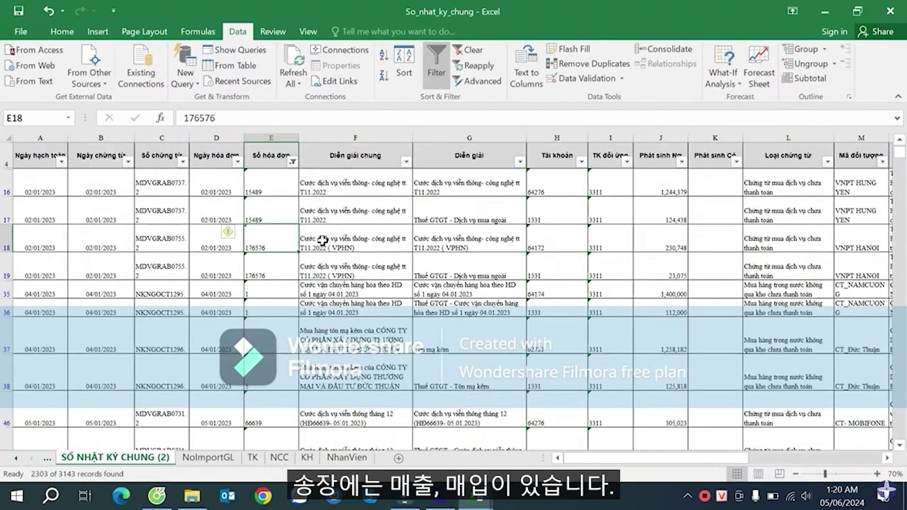
left_click(552, 209)
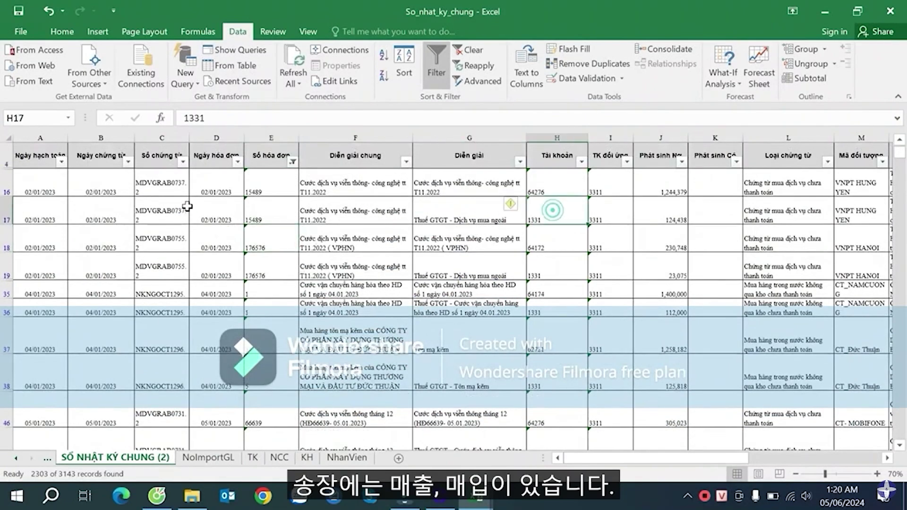
left_click_drag(192, 136, 204, 137)
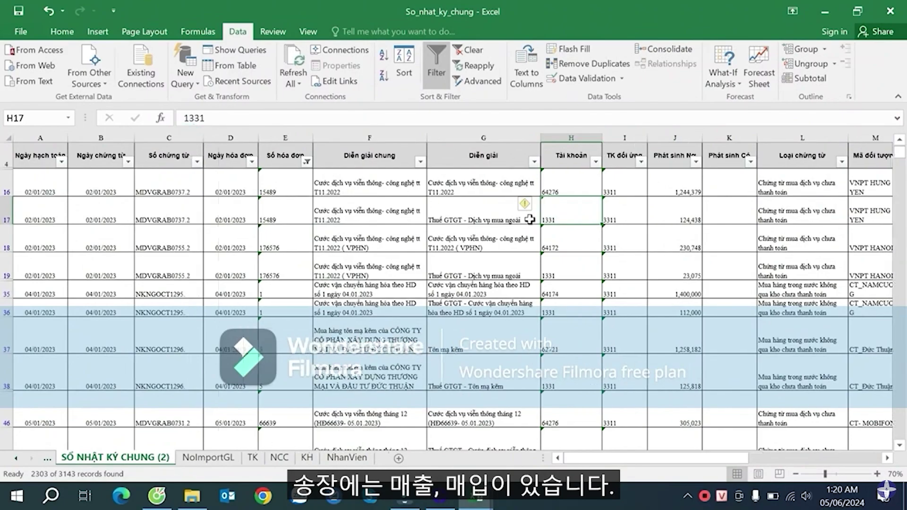
left_click(613, 229)
scroll(612, 298, "down", 10)
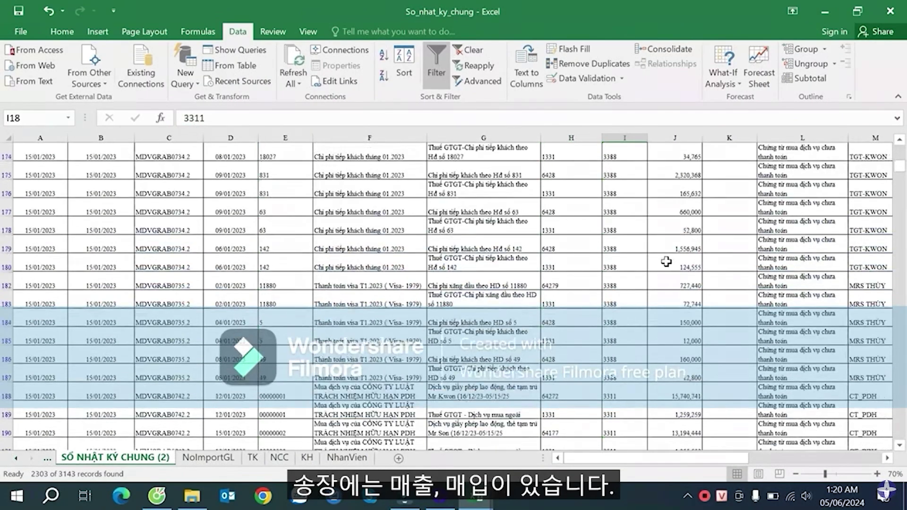
scroll(667, 257, "up", 12)
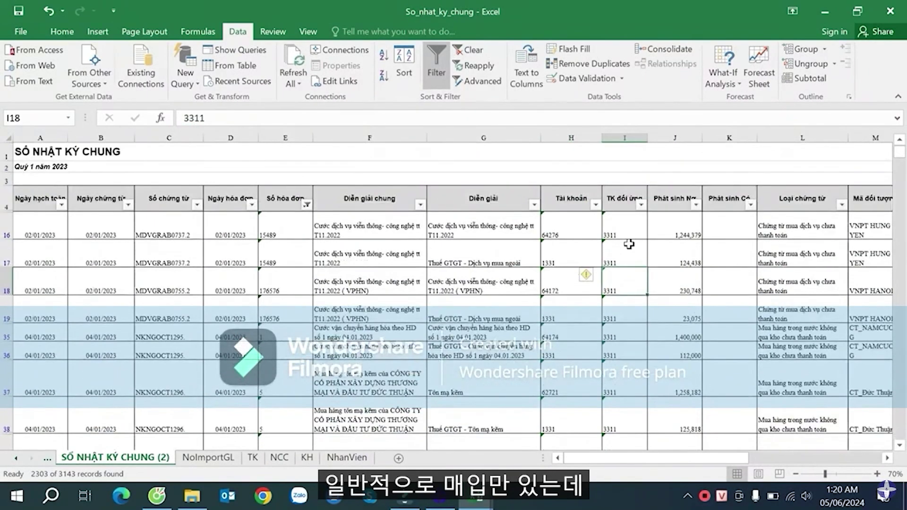
mouse_move(900, 157)
left_mouse_down()
mouse_move(902, 283)
mouse_move(900, 144)
left_mouse_up()
left_click(512, 259)
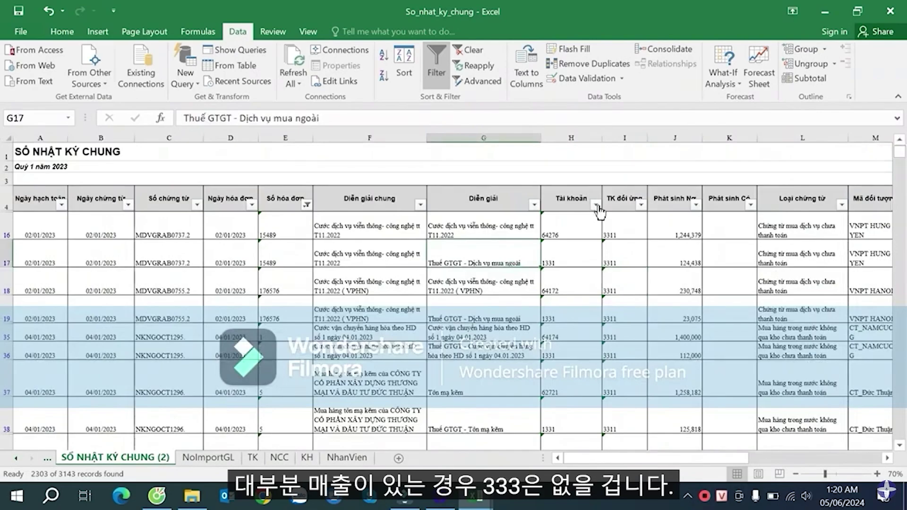
- Look at the TK đối ứng and Tài khoản filter options without applying changes
left_click(618, 206)
left_click(640, 204)
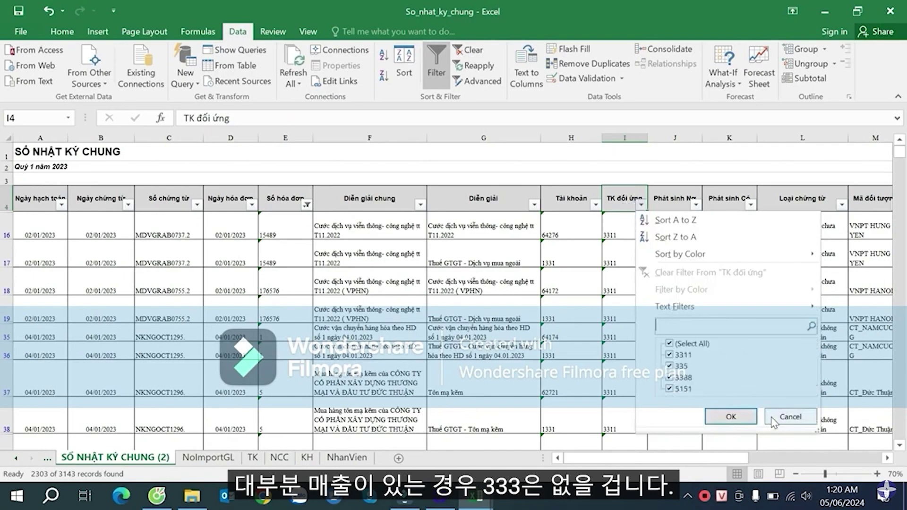
left_click(790, 416)
left_click(601, 218)
left_click(595, 205)
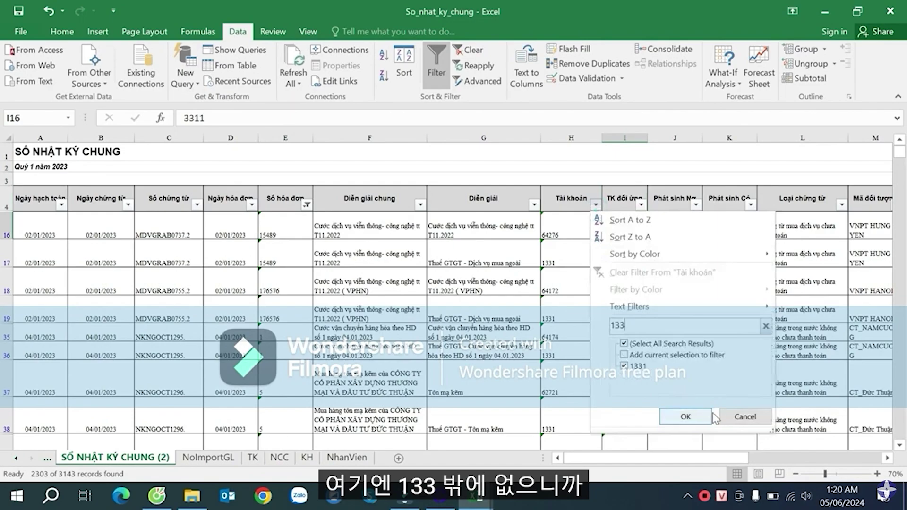
left_click(743, 417)
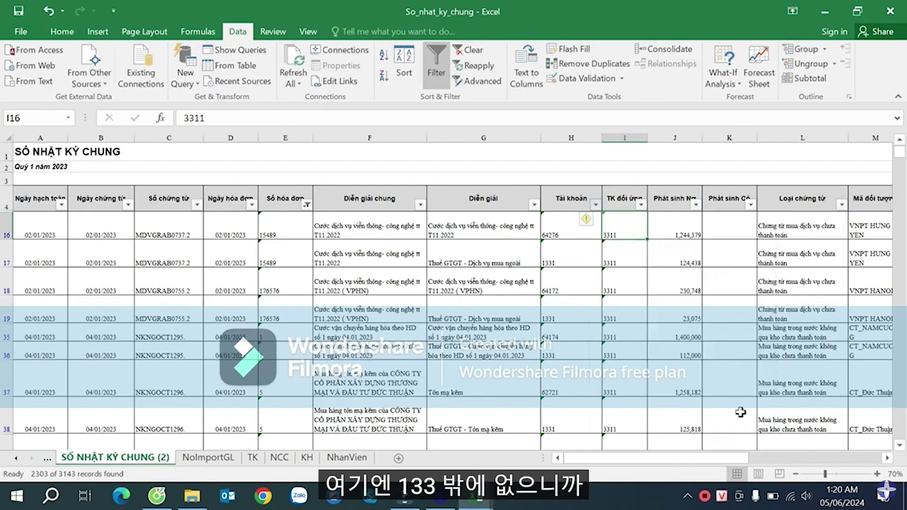
left_click(596, 284)
scroll(596, 283, "down", 2)
scroll(598, 234, "up", 1)
- Filter Tài khoản to exclude account 1331, leaving 1158 of 3143 records
left_click(596, 162)
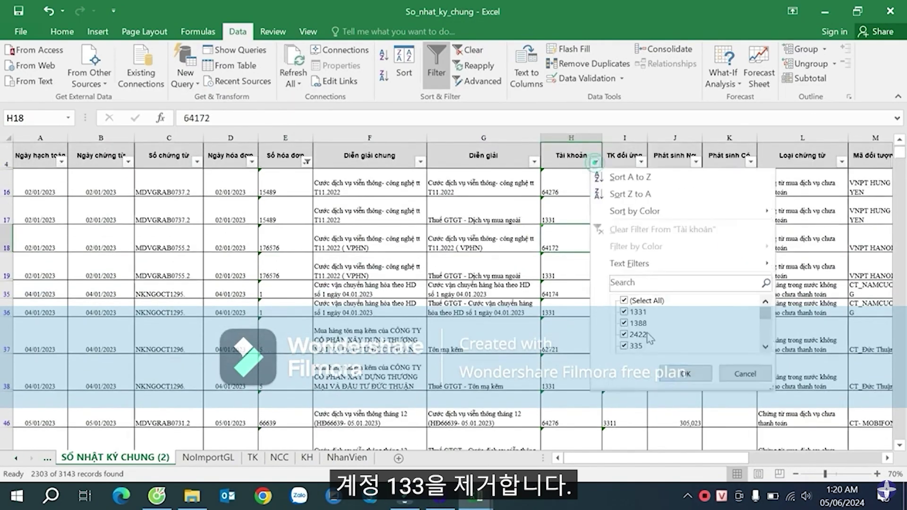
left_click(638, 313)
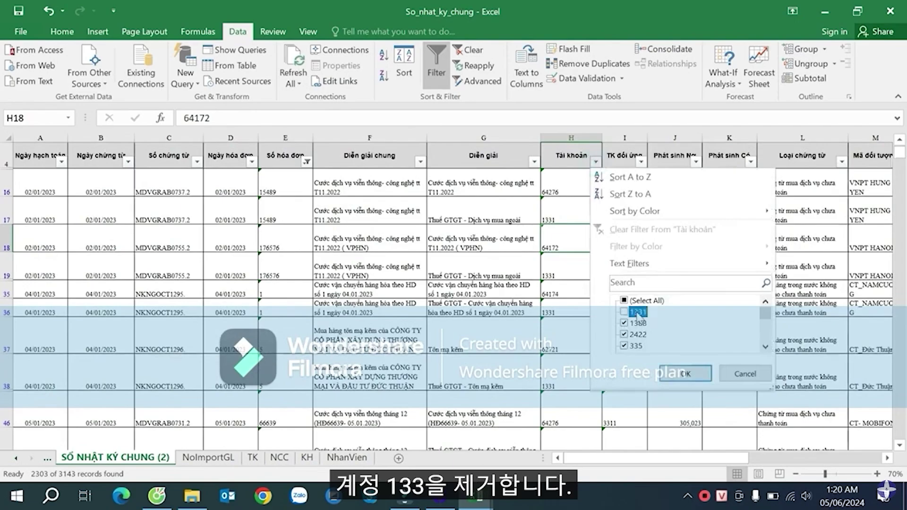
left_click(685, 374)
left_click(569, 230)
scroll(573, 257, "down", 2)
scroll(575, 265, "up", 2)
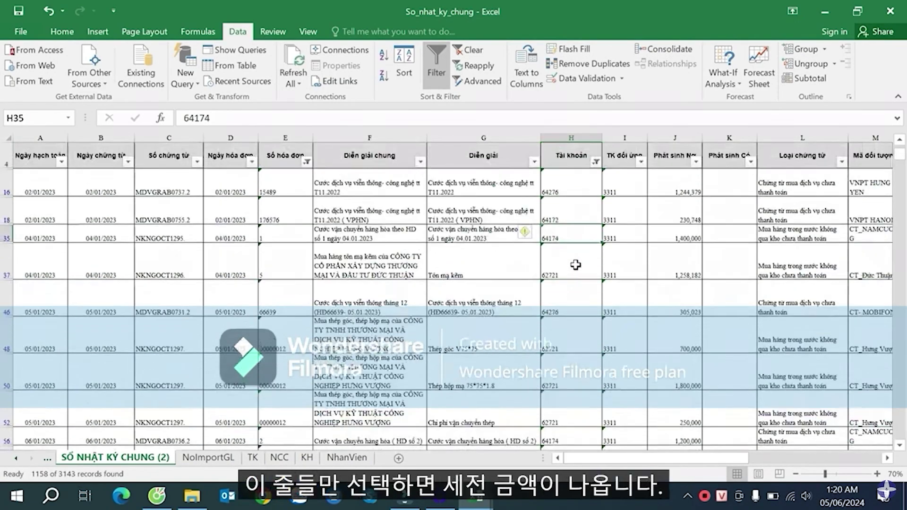
scroll(575, 265, "up", 1)
- Check row 16's voucher MDVGRAB0737.2, invoice 15489 and debit amount 1,244,379
left_click(687, 226)
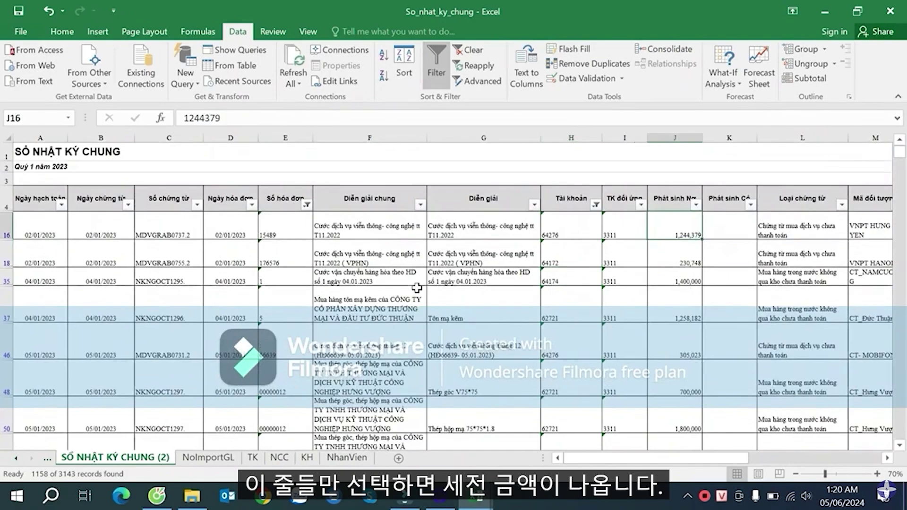
left_click(215, 235)
left_click(168, 230)
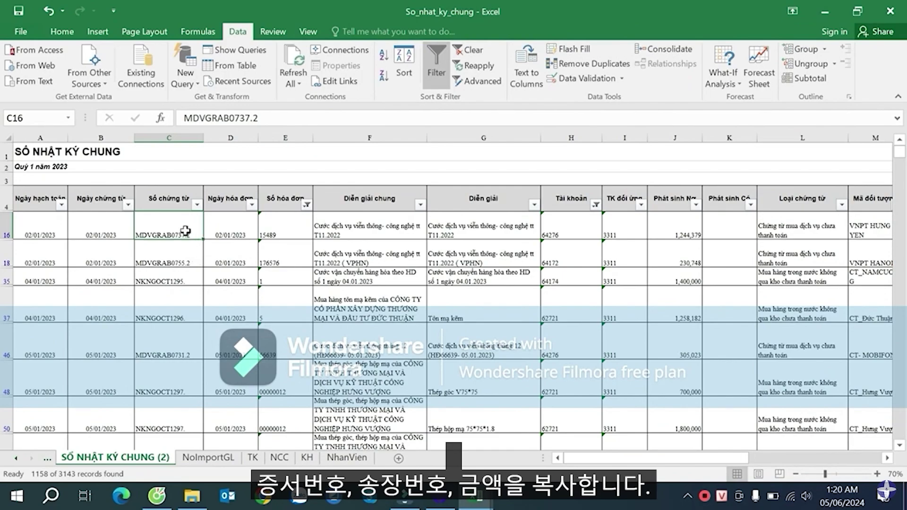
left_click(275, 228, "ctrl")
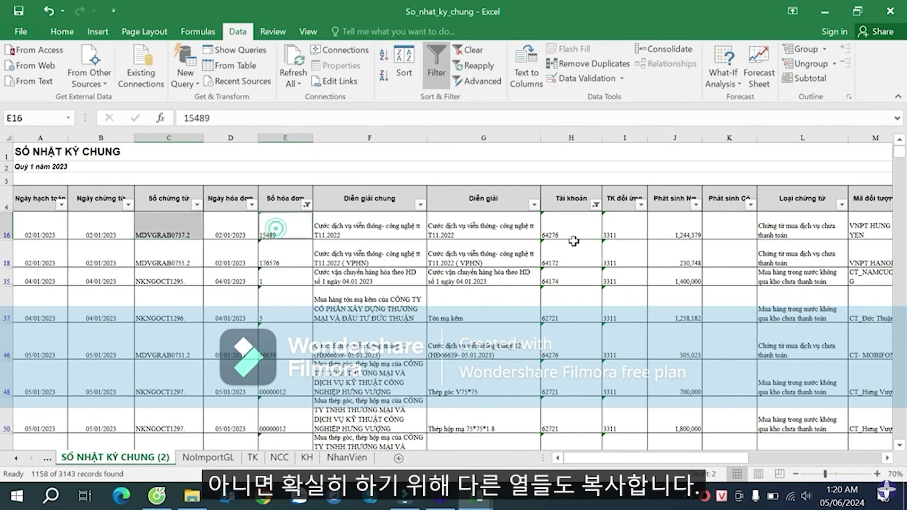
left_click(687, 232, "ctrl")
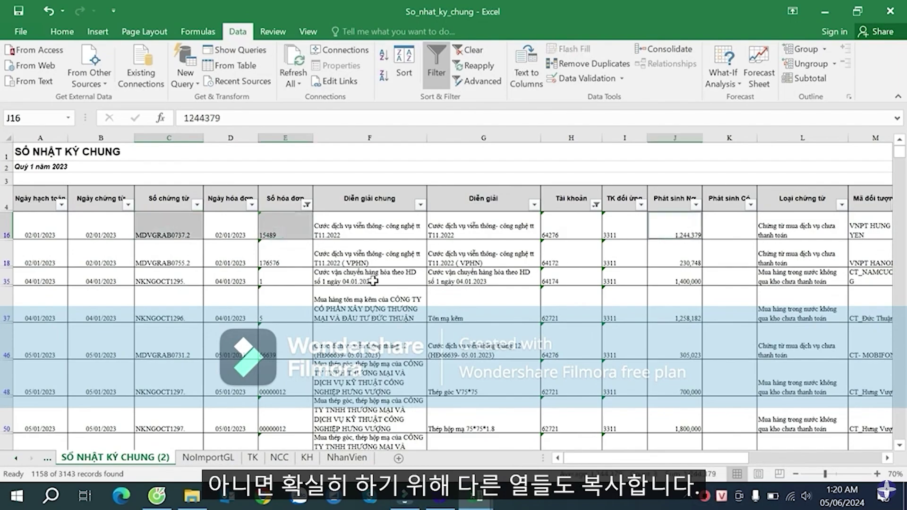
- Select the headers and rows from Ngày hạch toán across to Phát sinh Nợ
left_click(196, 290)
left_click(162, 196)
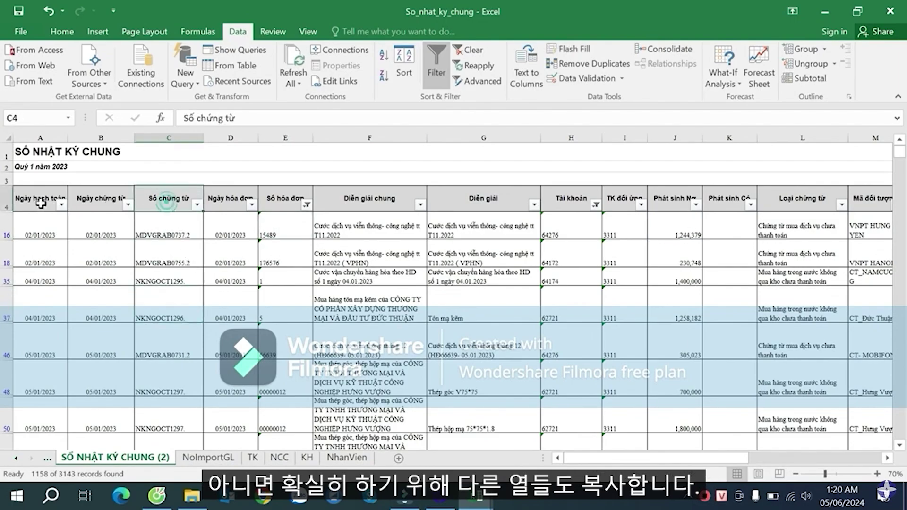
left_click_drag(40, 203, 685, 315)
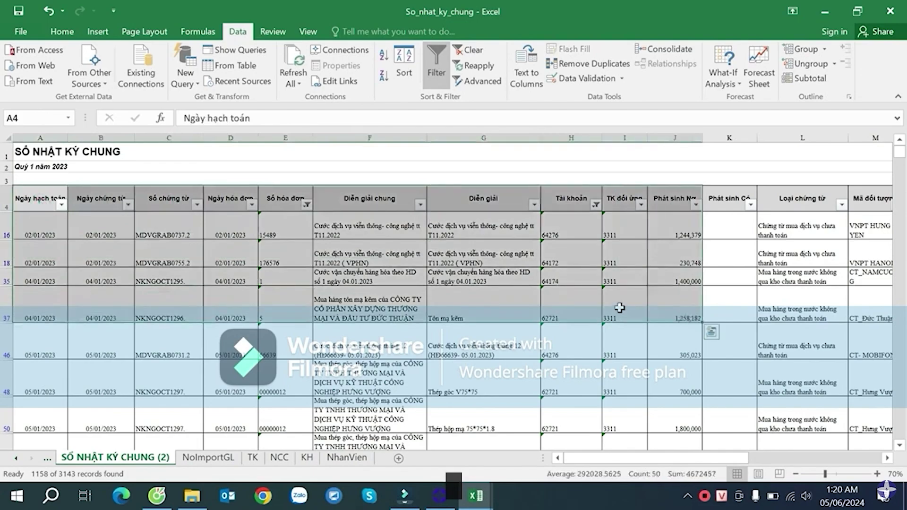
- Copy the filtered journal block into a new sheet named HoaDonKYChung, pasting at A2
key("ctrl+shift+Down")
key("ctrl+c")
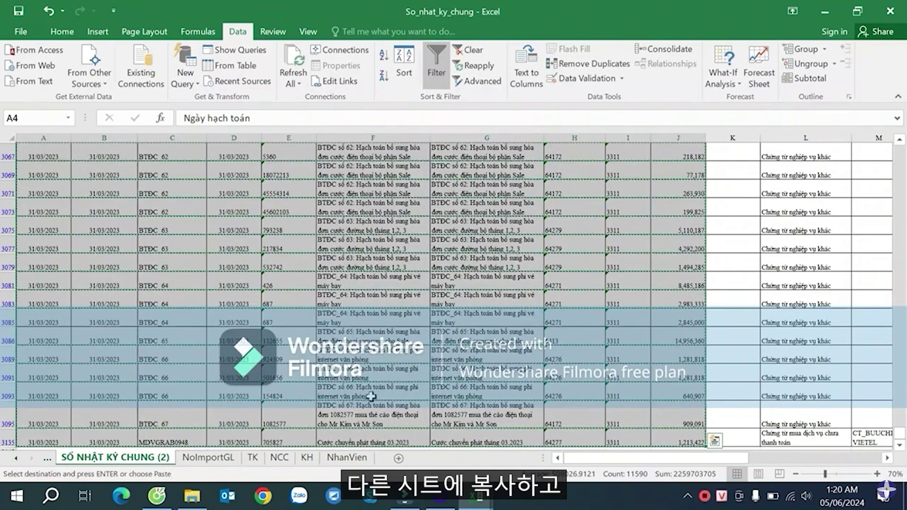
left_click(350, 457)
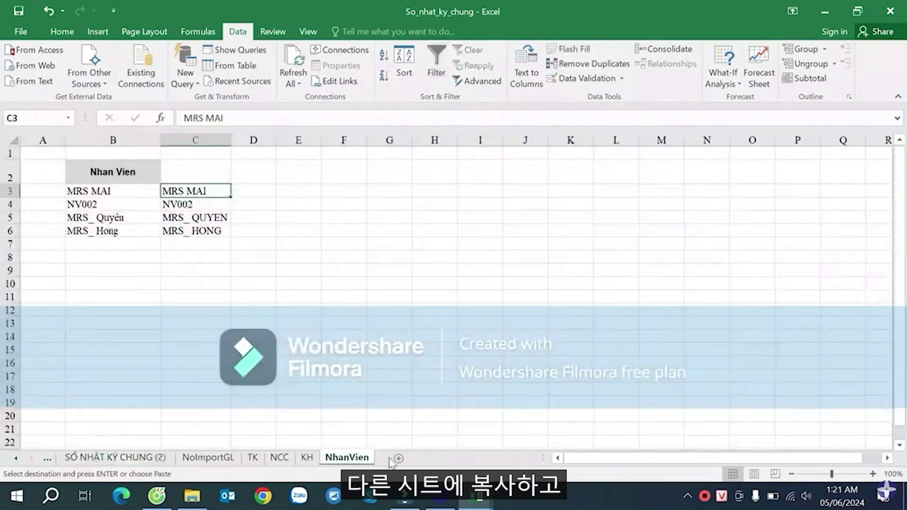
left_click(422, 458)
right_click(395, 457)
left_click(440, 329)
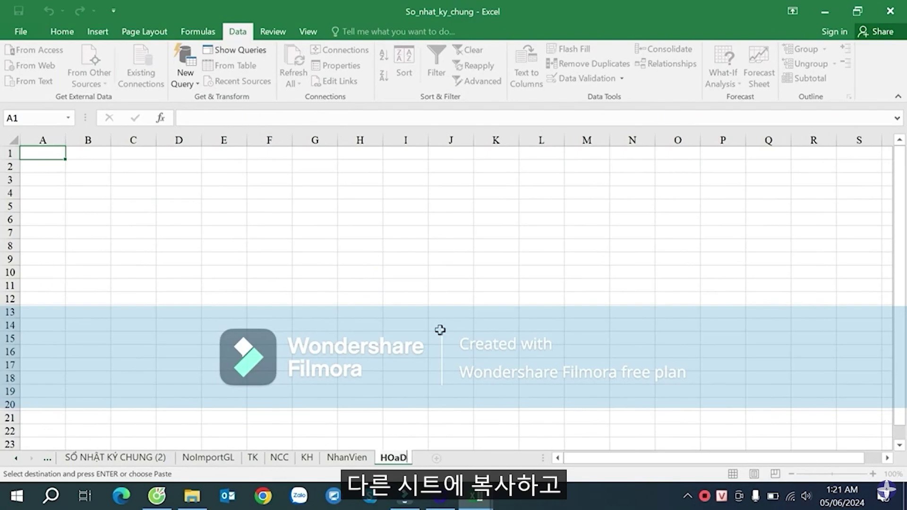
key("BackSpace")
key("BackSpace")
key("BackSpace")
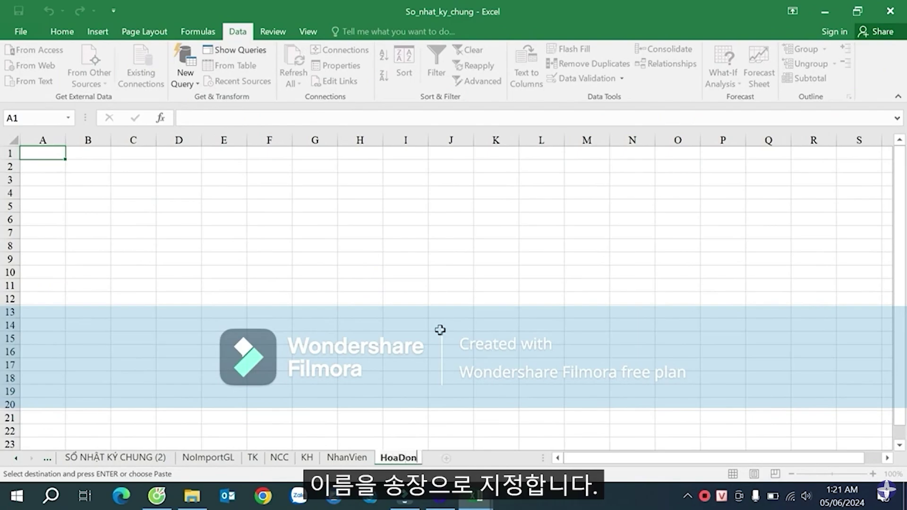
type("oaDonKYC")
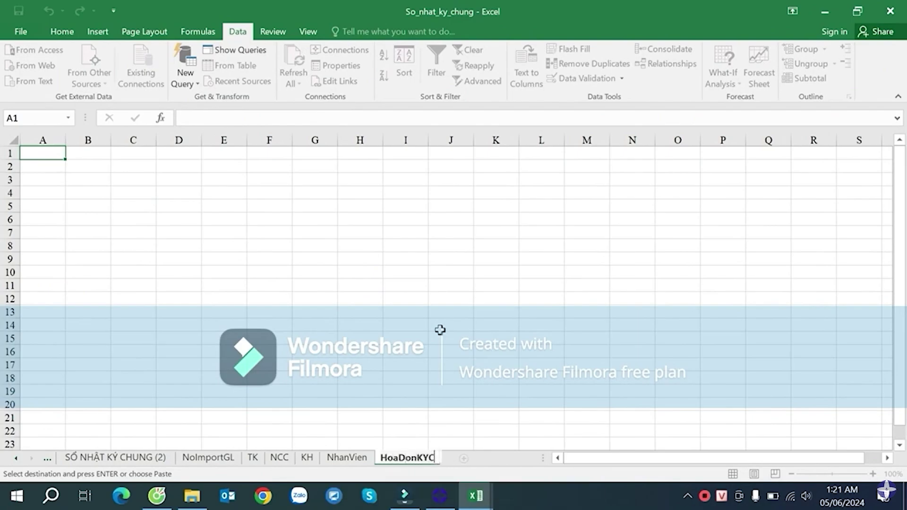
type("hung")
key("Return")
left_click(55, 164)
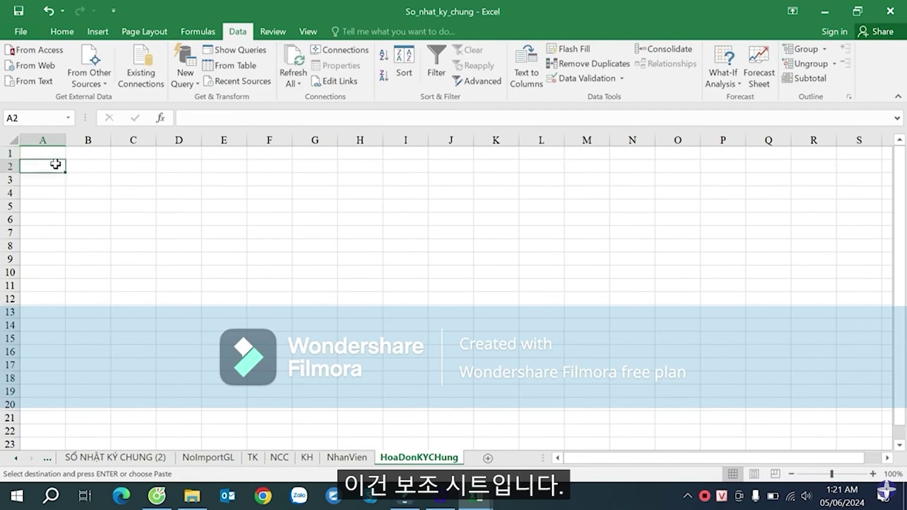
key("Return")
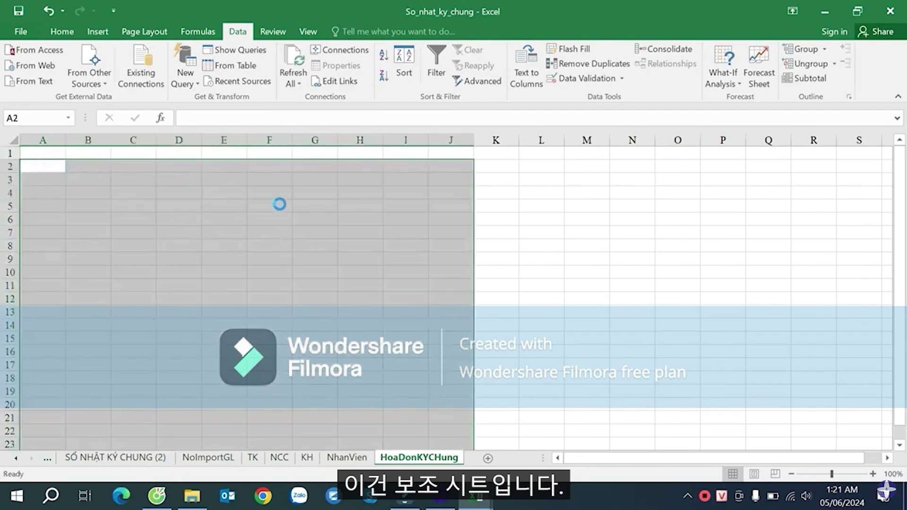
- Set data rows 3 through the last row to a height of 15
left_click(10, 221)
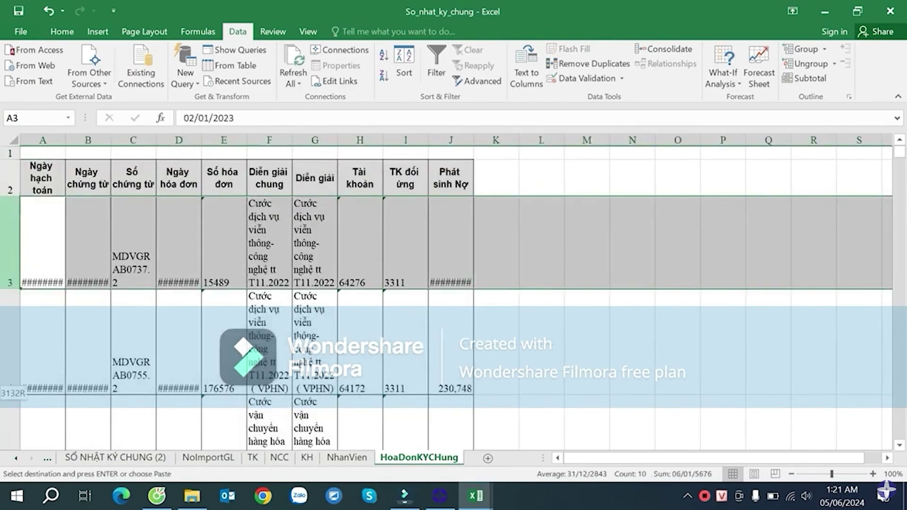
key("ctrl+shift+Down")
right_click(42, 208)
left_click(52, 375)
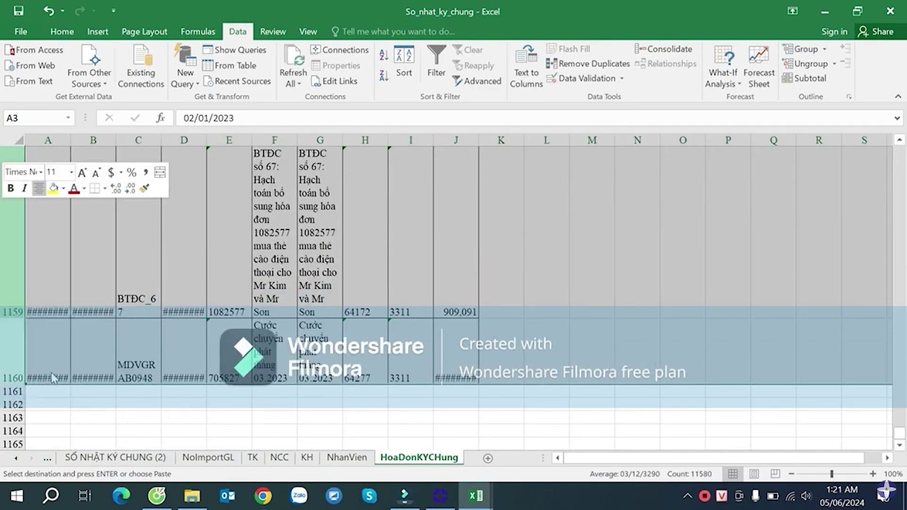
type("15")
left_click(43, 387)
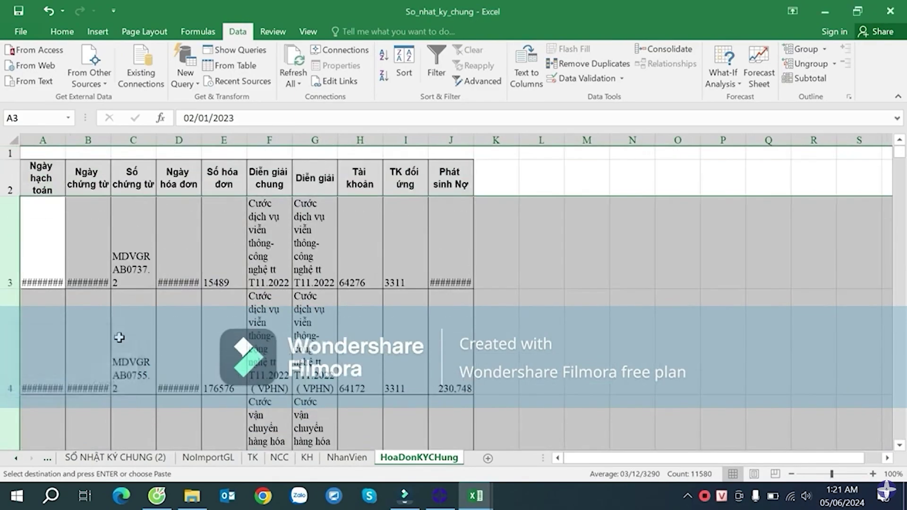
left_click(227, 246)
- Auto-fit columns A and B and widen column C and the Số hóa đơn column
double_click(111, 140)
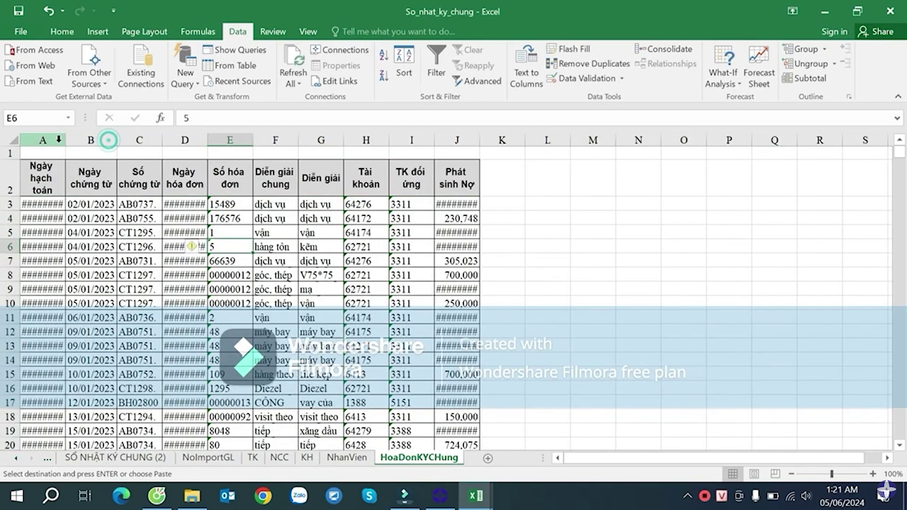
double_click(66, 140)
left_click_drag(168, 139, 300, 139)
left_click_drag(390, 140, 416, 140)
left_click(439, 218)
- Widen column J for the debit amounts, then return to the SỔ NHẬT KÝ CHUNG (2) journal sheet
left_click_drag(644, 140, 676, 141)
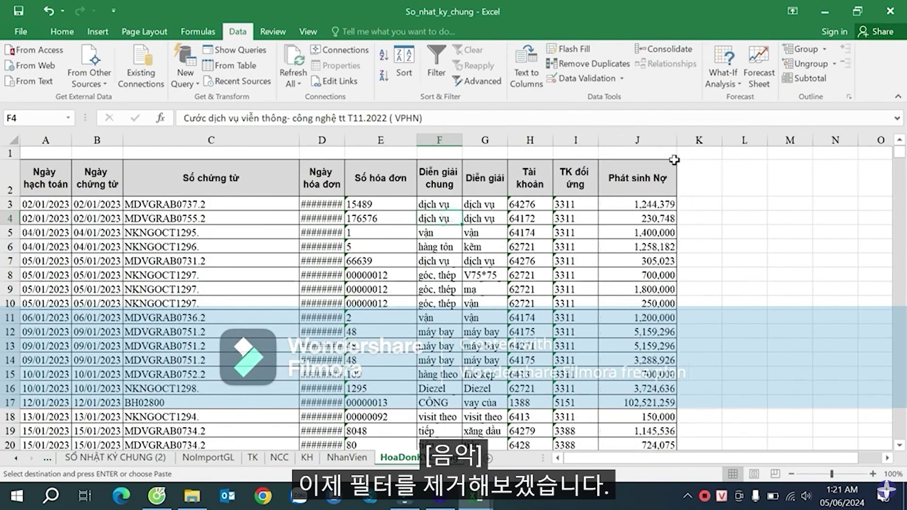
left_click(640, 204)
left_click(116, 458)
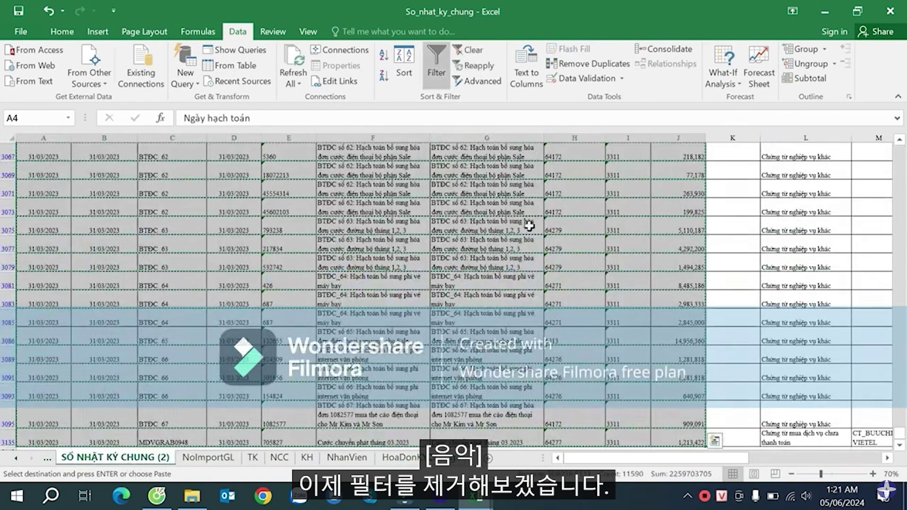
scroll(567, 233, "up", 10)
left_click(540, 225)
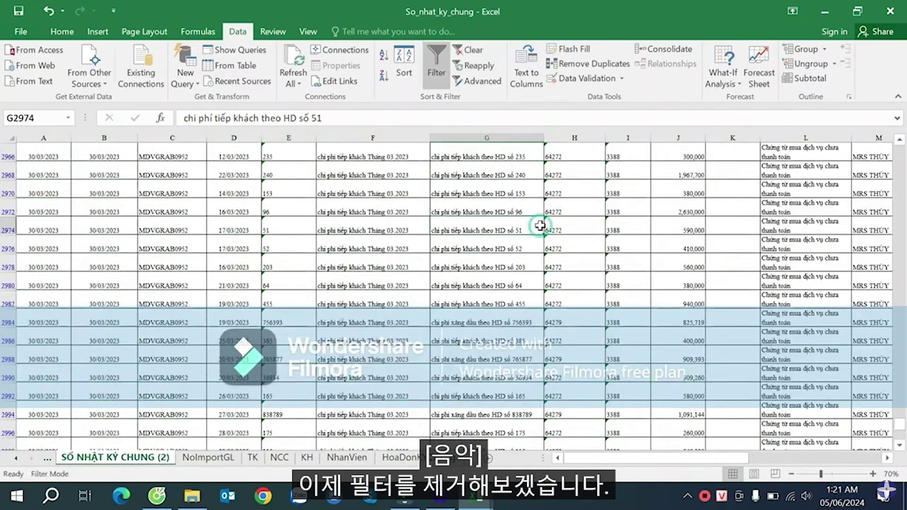
key("ctrl+Up")
key("Down")
key("Down")
key("Up")
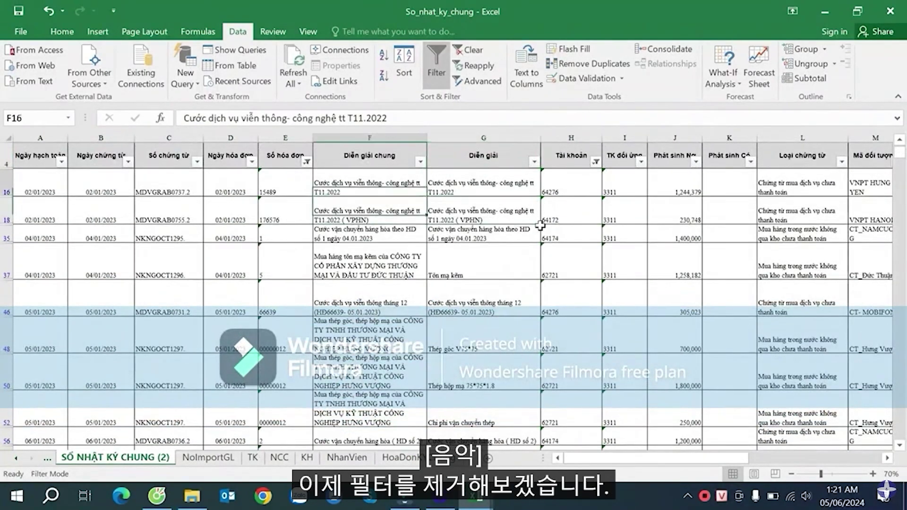
key("Left")
key("Left")
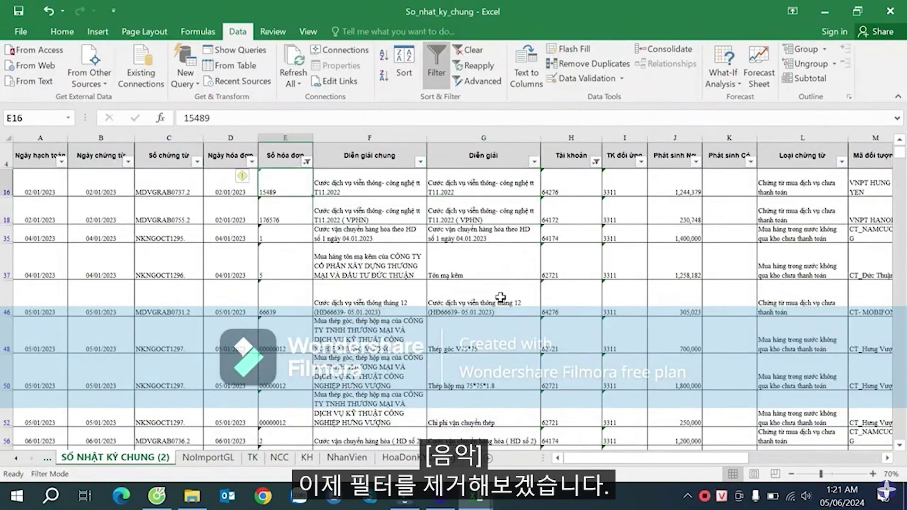
- Select all values in the Số hóa đơn and Tài khoản filters to clear them
left_click(307, 162)
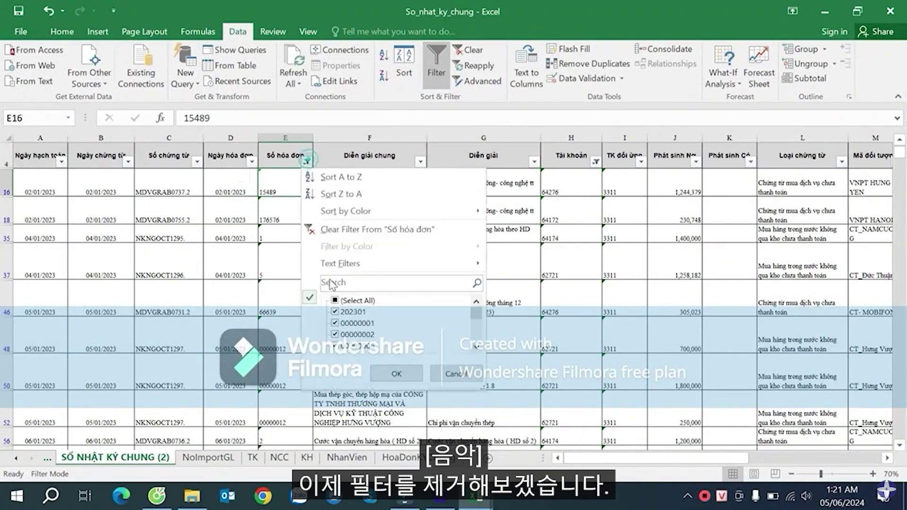
left_click(358, 302)
left_click(396, 373)
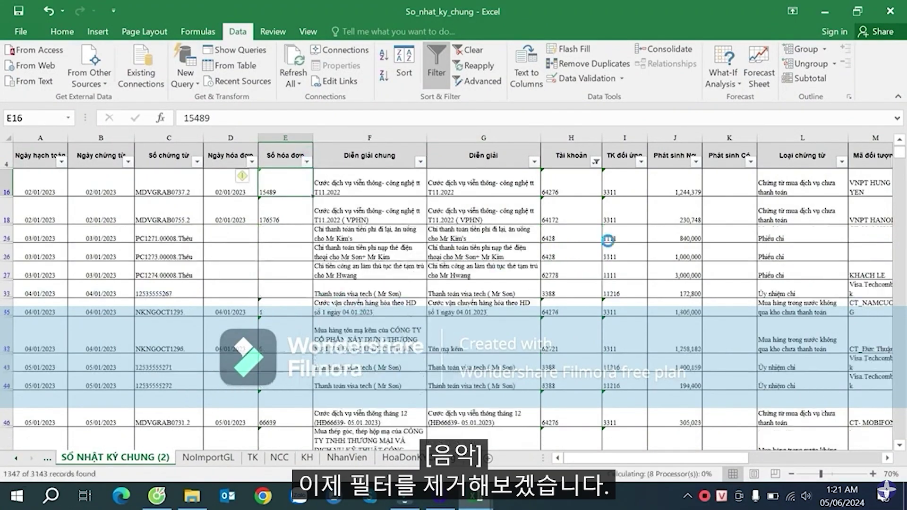
left_click(595, 162)
left_click(645, 301)
left_click(681, 372)
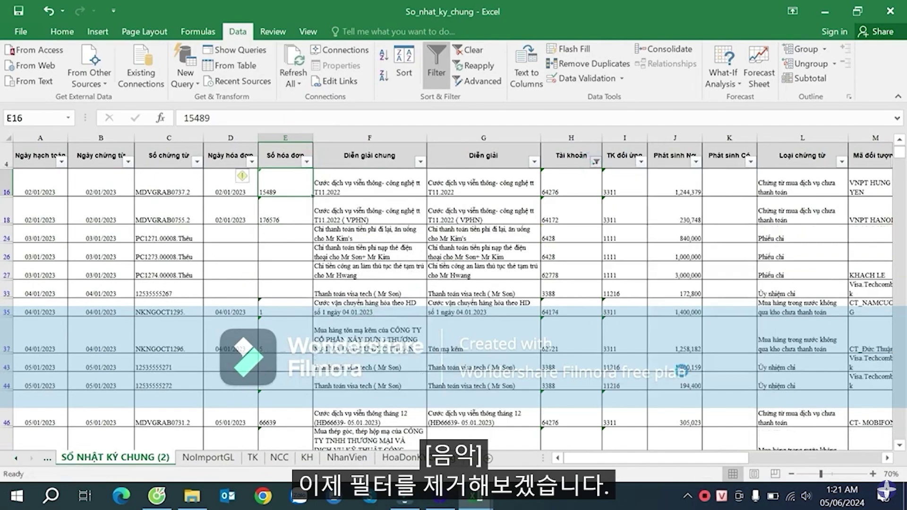
left_click(561, 179)
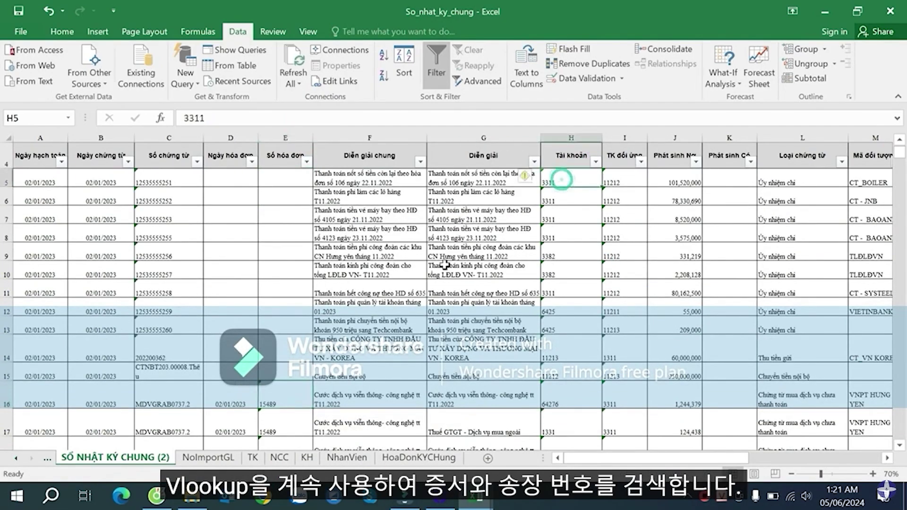
- Widen journal column C and compare the voucher numbers in C15–C16 with the invoice numbers in E16
left_click_drag(197, 141, 212, 141)
left_click(189, 377)
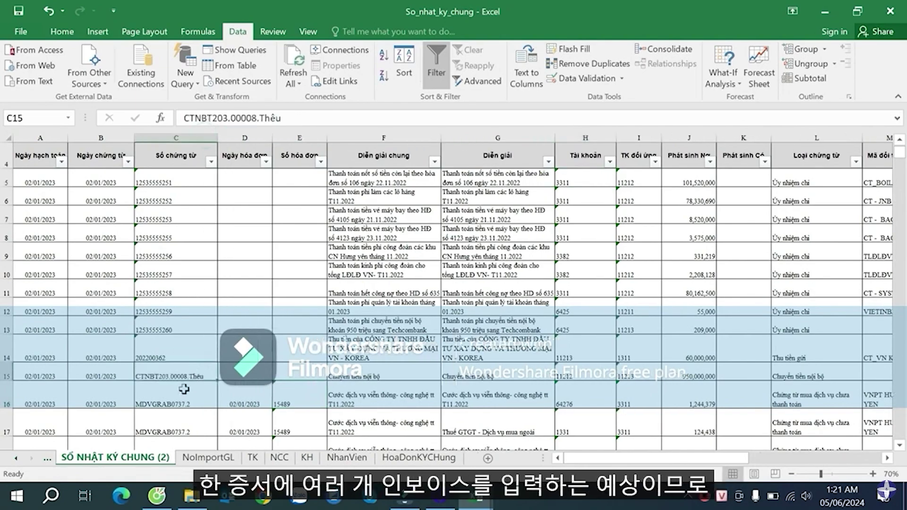
left_click(180, 400)
left_click(296, 405)
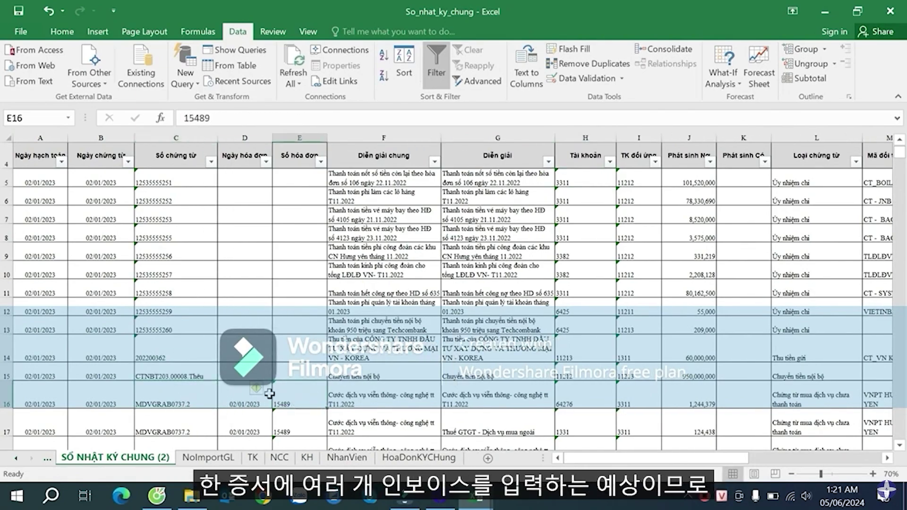
left_click(201, 399)
left_click(306, 401)
left_click(190, 401)
left_click(283, 400)
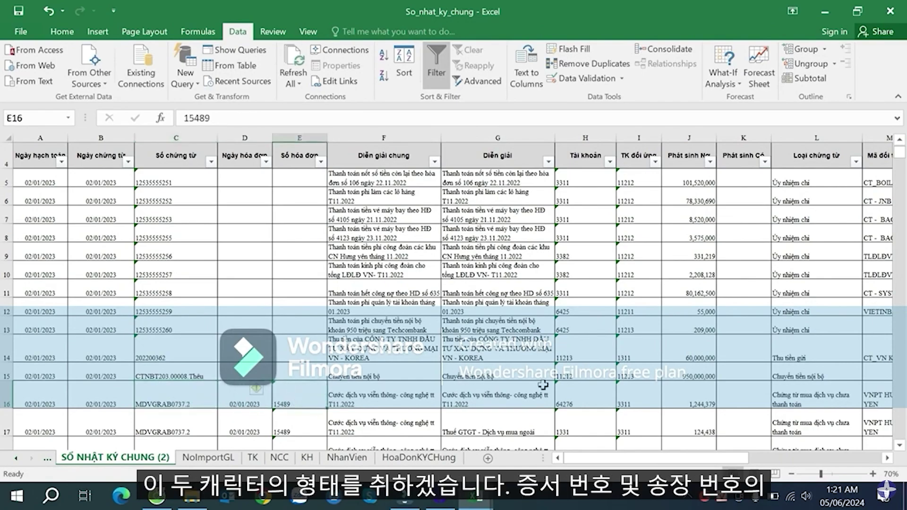
- In empty cell Y5, enter the formula =C5&E5 joining voucher and invoice numbers
left_click(739, 287)
left_click(822, 257)
key("Right")
key("Right")
key("Right")
key("Right")
key("Right")
key("Right")
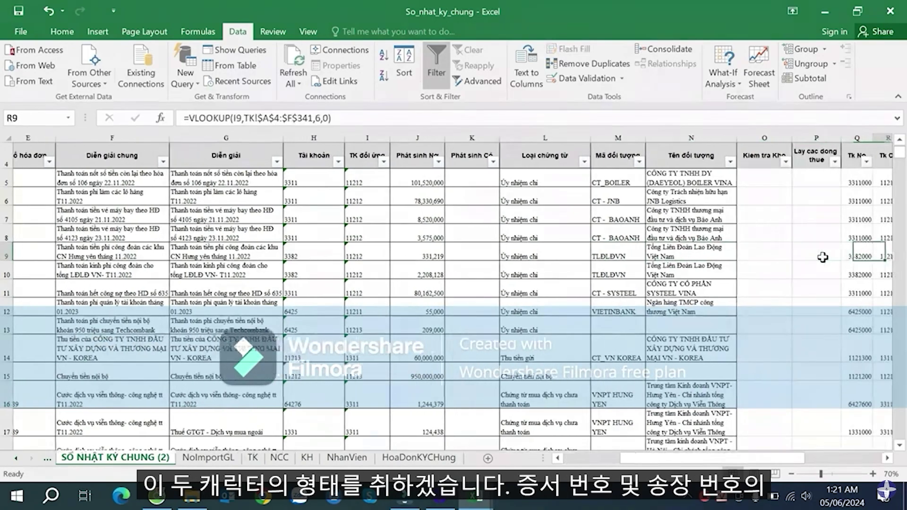
key("Right")
key("Right")
key("Right")
key("Right")
key("Right")
key("Right")
key("Right")
key("Right")
key("Right")
key("Right")
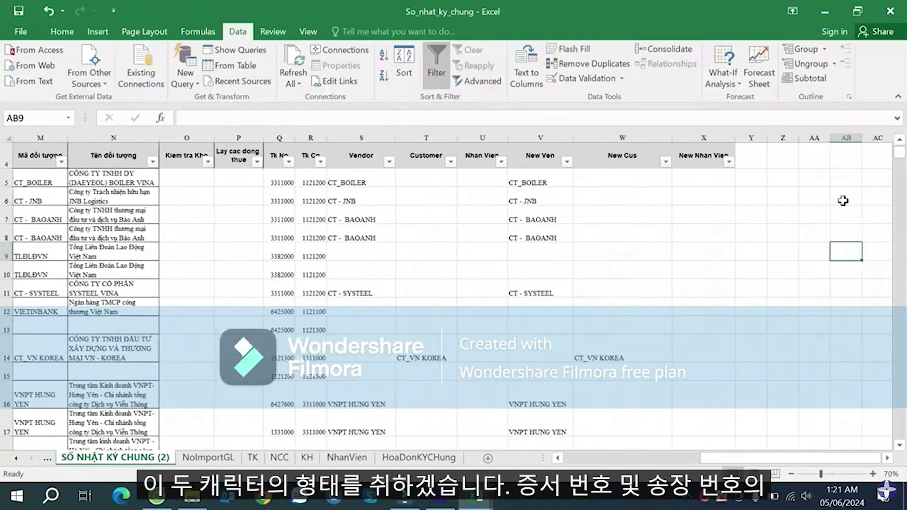
left_click(755, 180)
type("=")
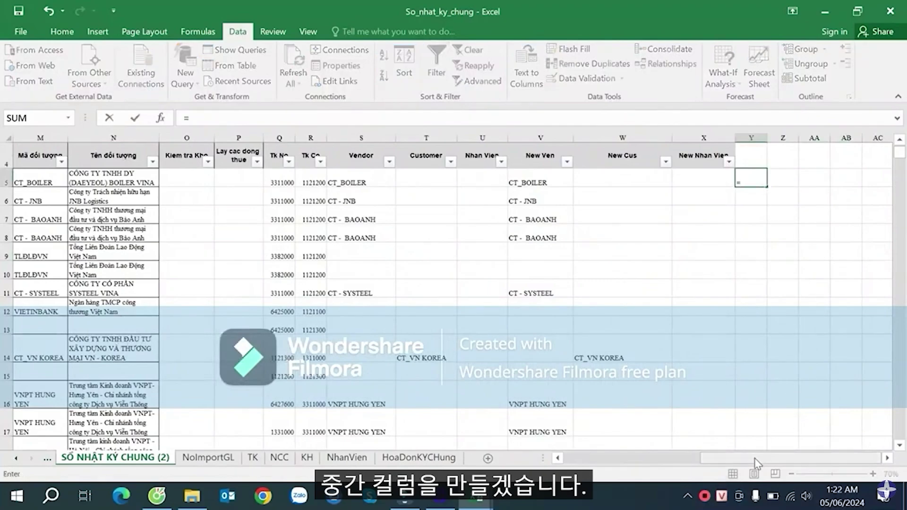
scroll(786, 425, "left", 6)
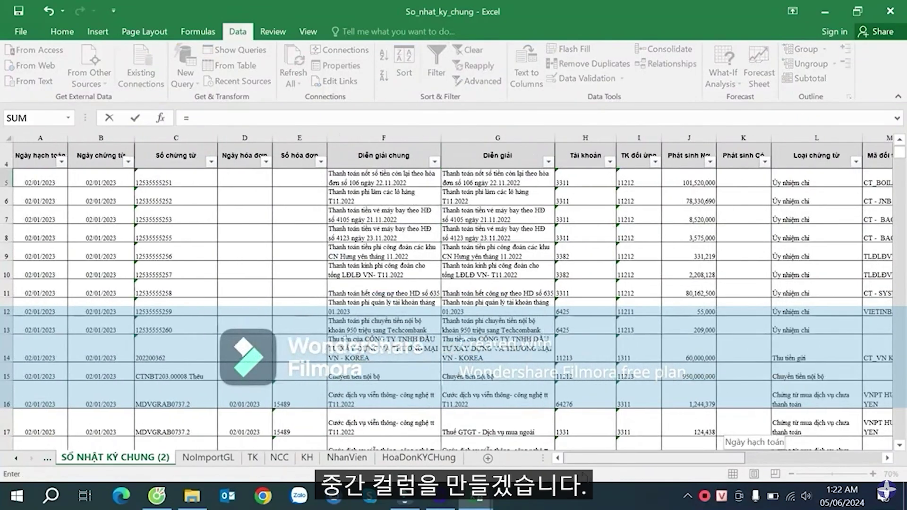
left_click(148, 182)
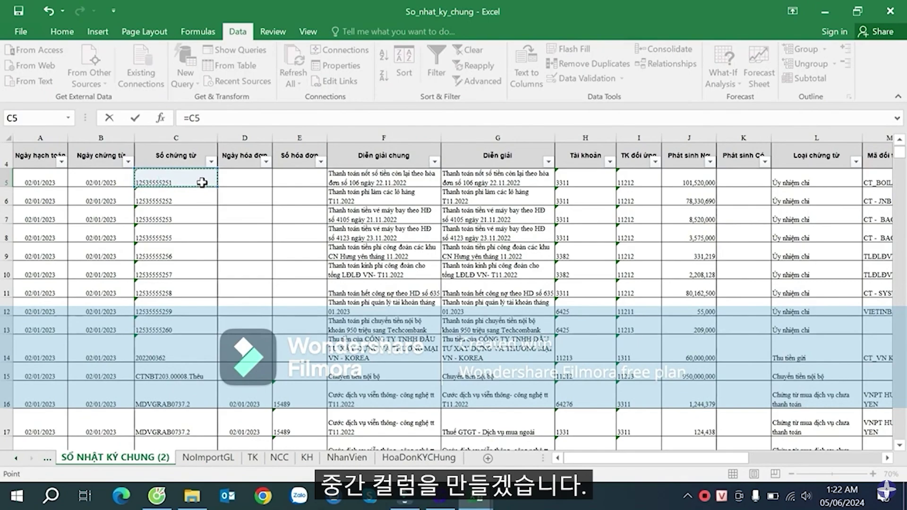
type("&")
left_click(299, 174)
key("Return")
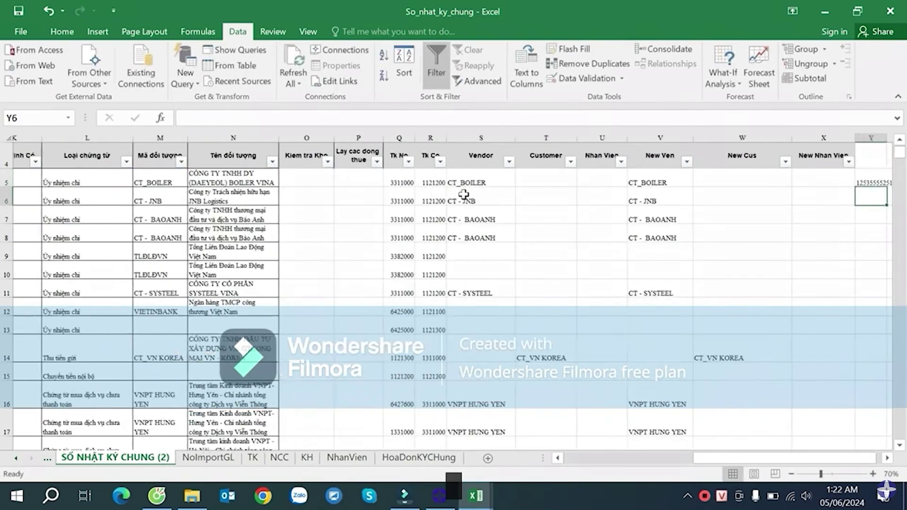
- Copy the Y5 join formula down column Y to the last row, then go to the HoaDonKYChung sheet
key("Right")
key("Right")
key("Right")
left_click(761, 185)
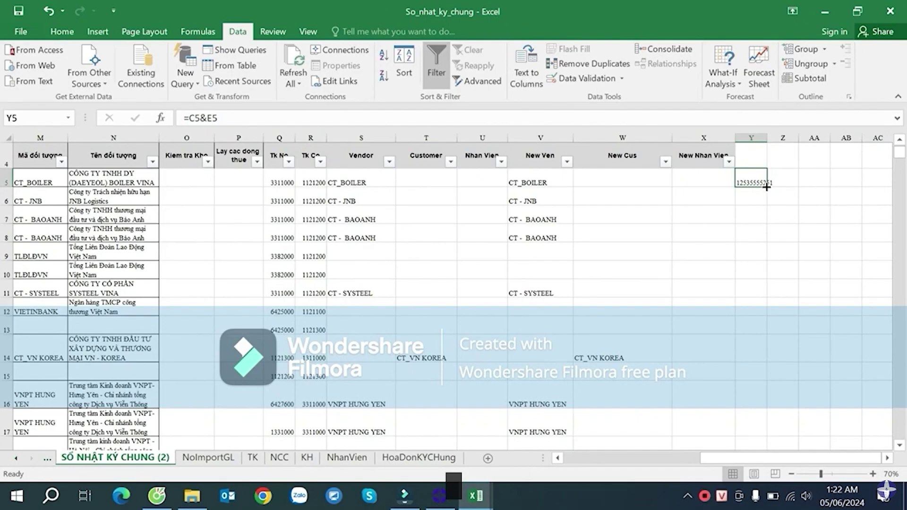
double_click(766, 186)
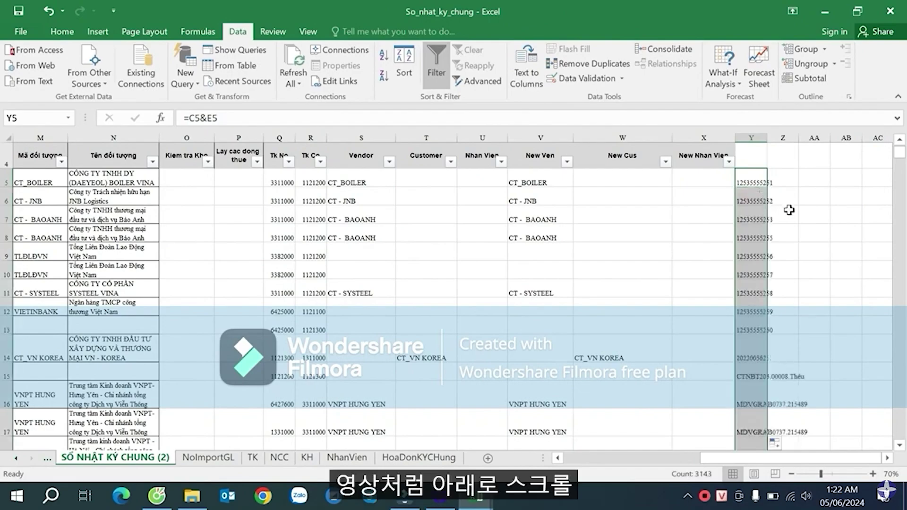
left_click(760, 221)
key("Down")
key("ctrl+Down")
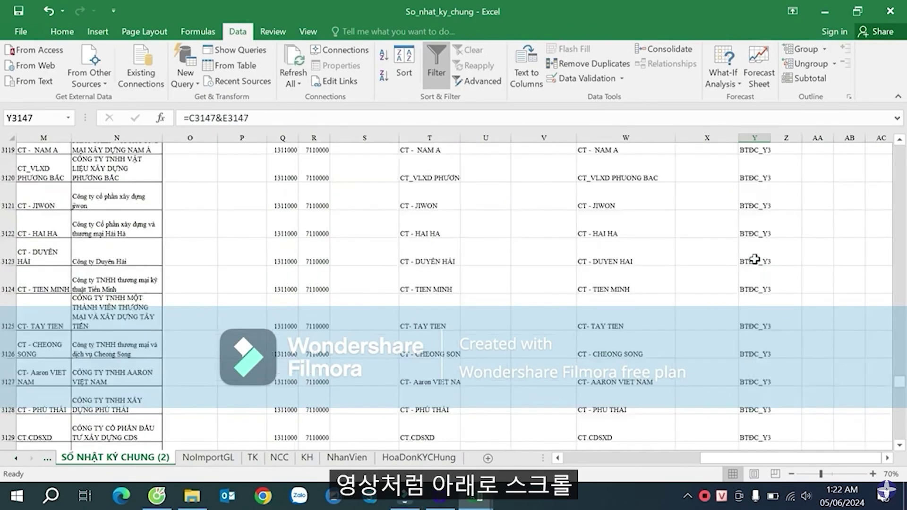
key("ctrl+Up")
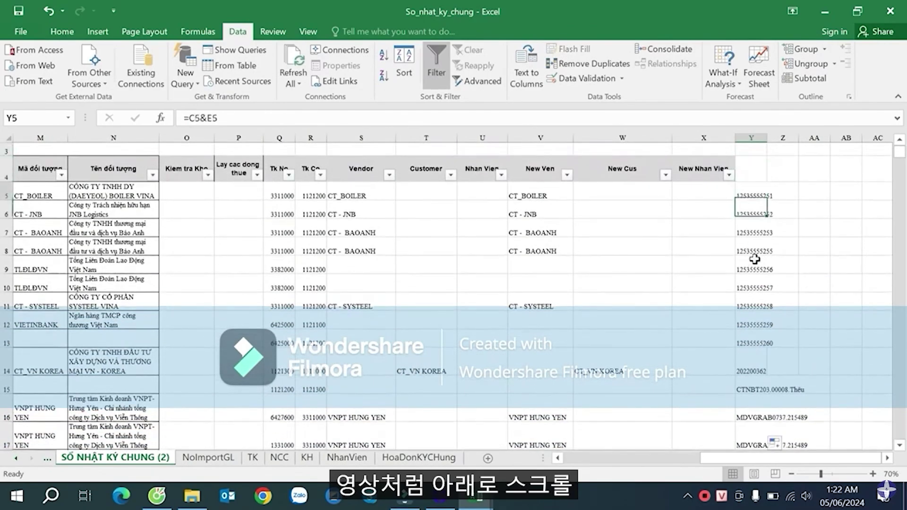
left_click(418, 457)
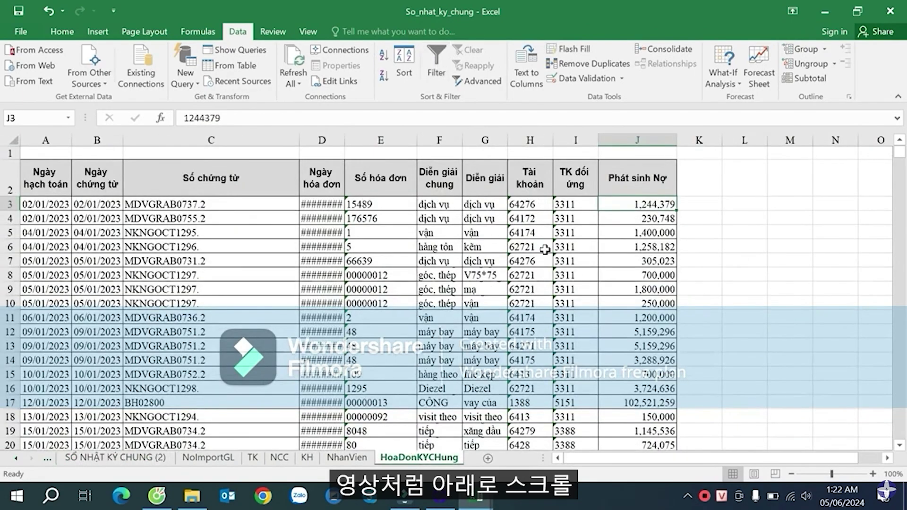
- Insert a blank column J before Phát sinh Nợ in the HoaDonKYChung sheet
left_click(559, 246)
left_click(623, 141)
right_click(623, 140)
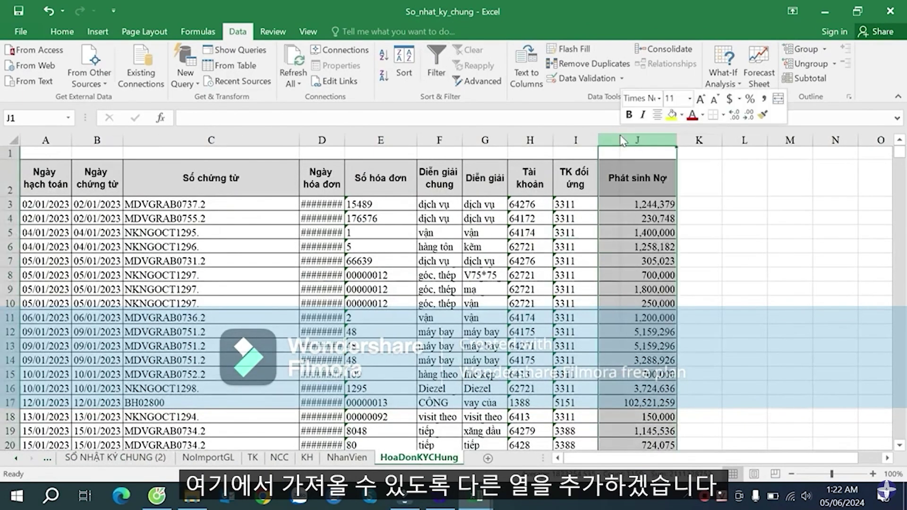
left_click(609, 200)
- Enter the formula =C3&E3 in J3 to join voucher and invoice numbers
left_click(620, 192)
type("=")
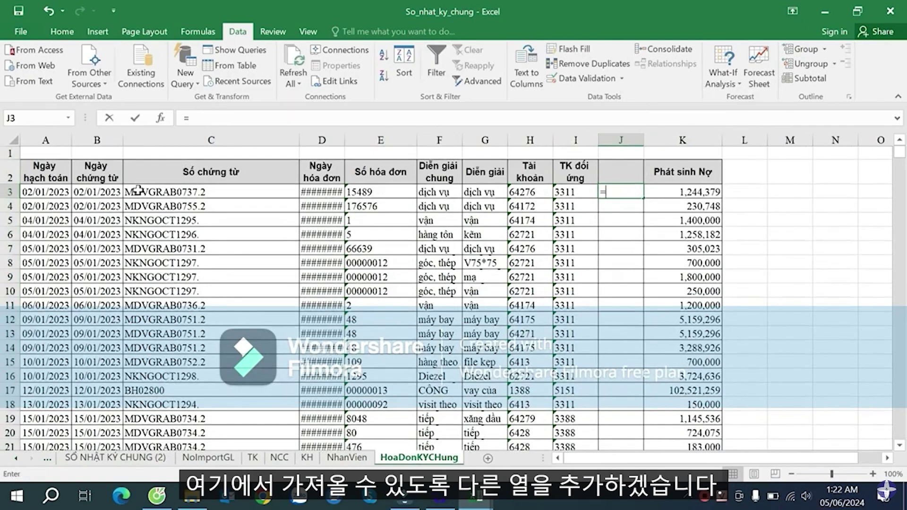
left_click(190, 191)
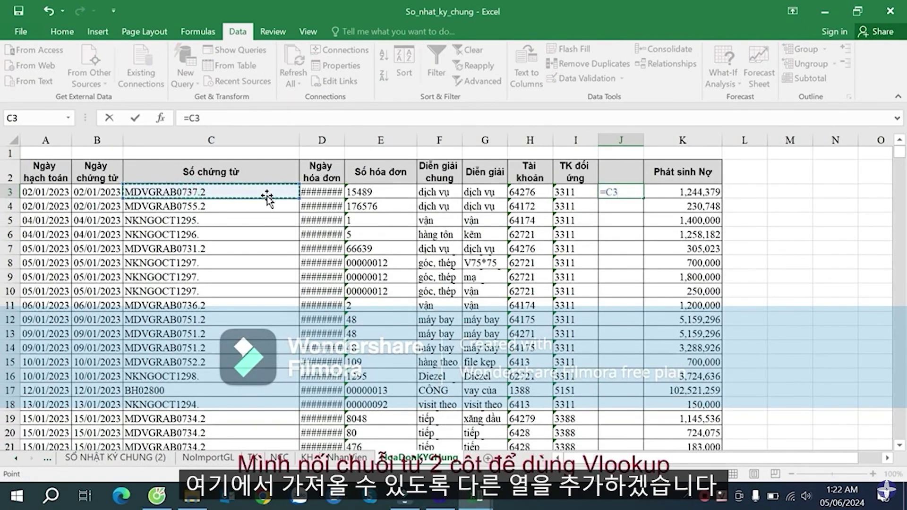
type("&")
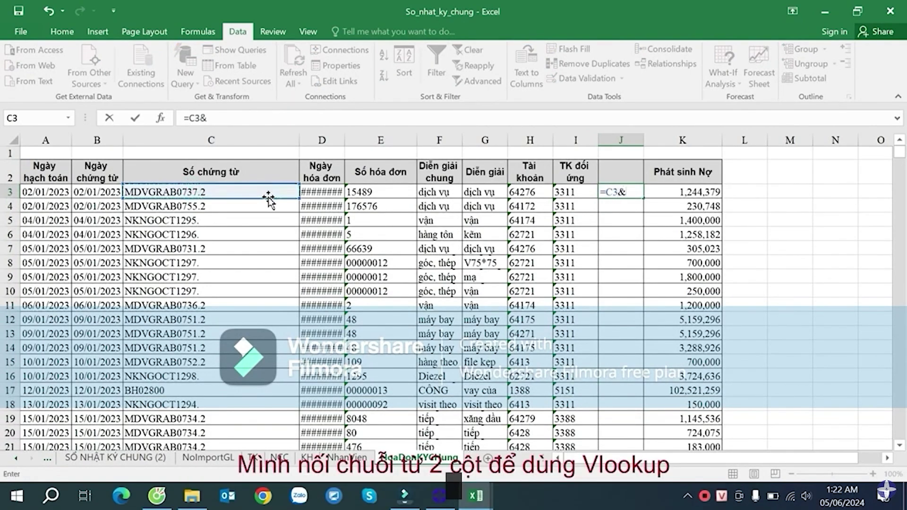
left_click(374, 192)
key("Return")
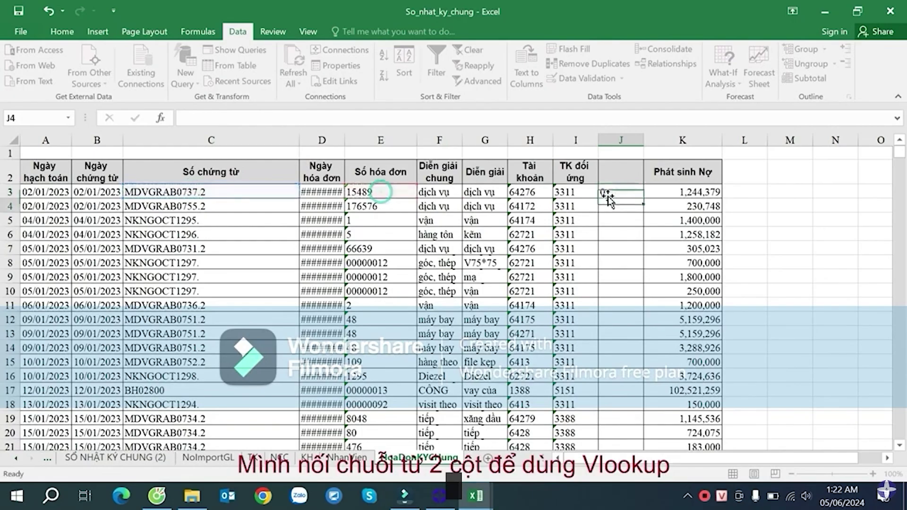
- Check where the invoice data ends, then copy the J3 formula down column J
left_click(640, 189)
key("Right")
key("ctrl+Down")
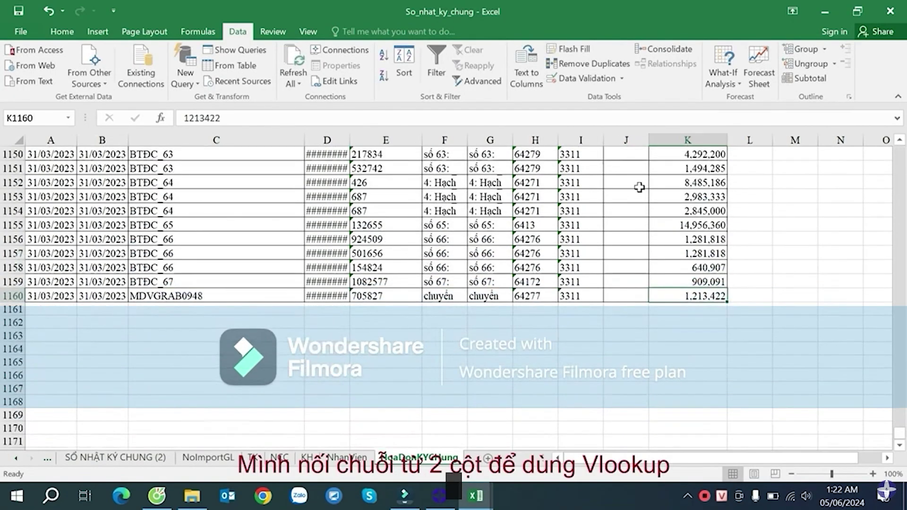
key("Left")
key("ctrl+Up")
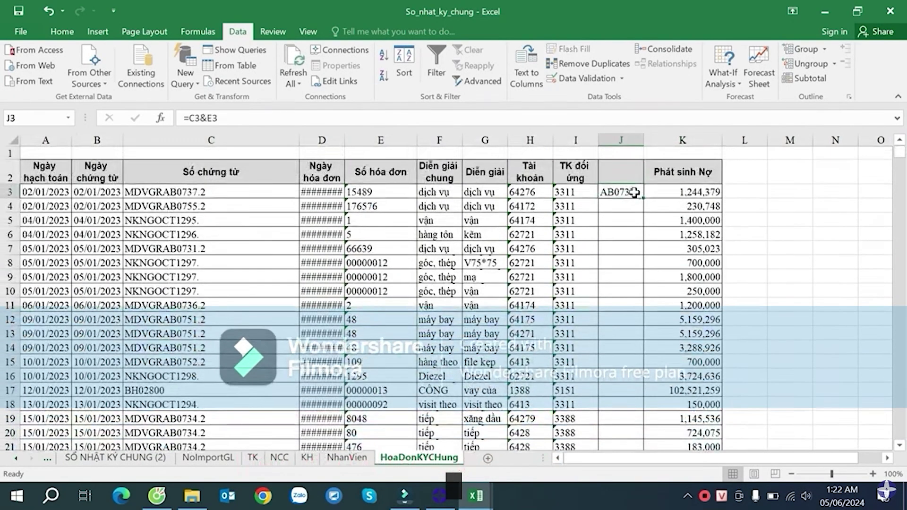
double_click(643, 195)
- Widen column J and check the joined values in J3, J4, J6 and J8
left_click_drag(643, 141, 741, 138)
left_click(712, 203)
left_click(711, 233)
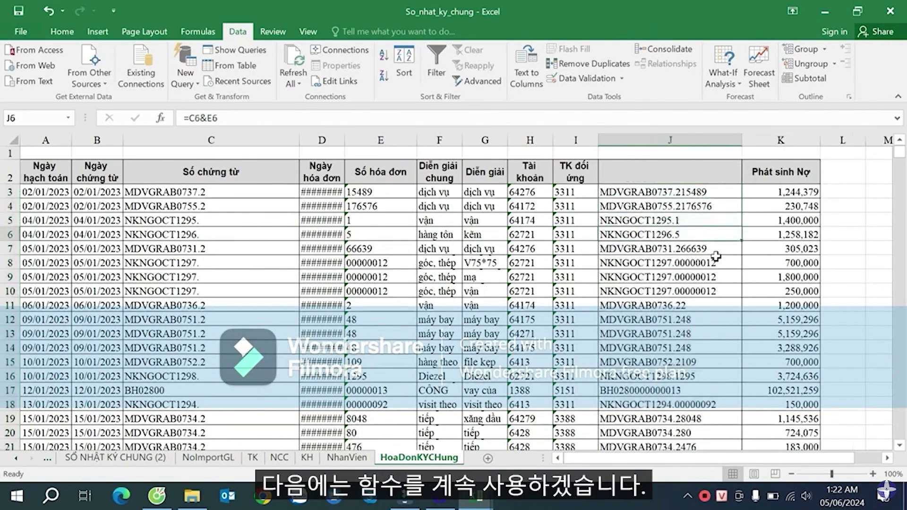
left_click(703, 260)
left_click(690, 202)
left_click(678, 191)
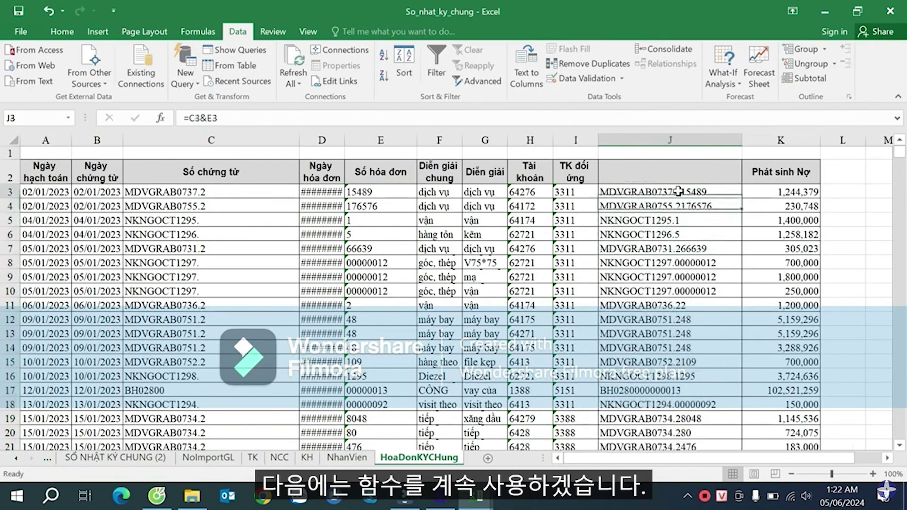
- Go back to the SỔ NHẬT KÝ CHUNG (2) journal sheet and widen column Y
left_click(92, 458)
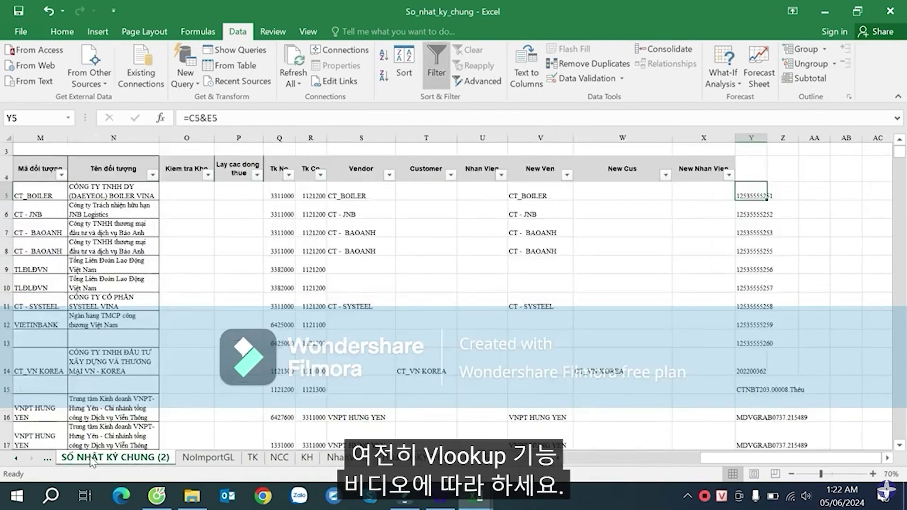
left_click(788, 199)
left_click_drag(767, 138, 804, 145)
left_click(764, 200)
left_click(813, 193)
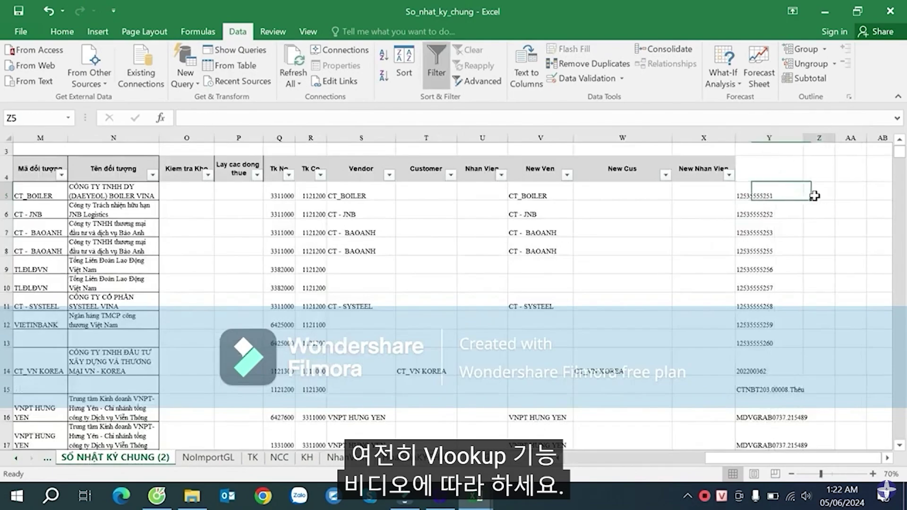
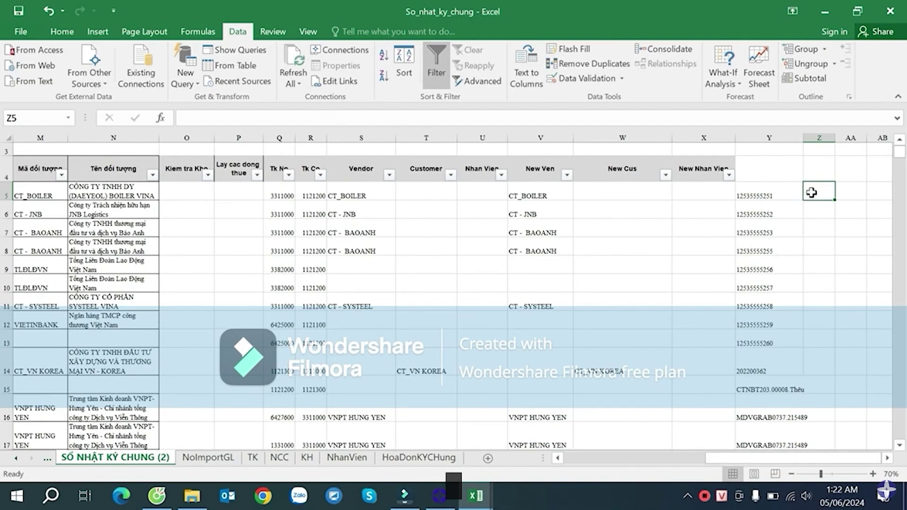
- Start Z5's formula as =IF(E5="","", followed by a VLOOKUP on Y5
type("=IF(")
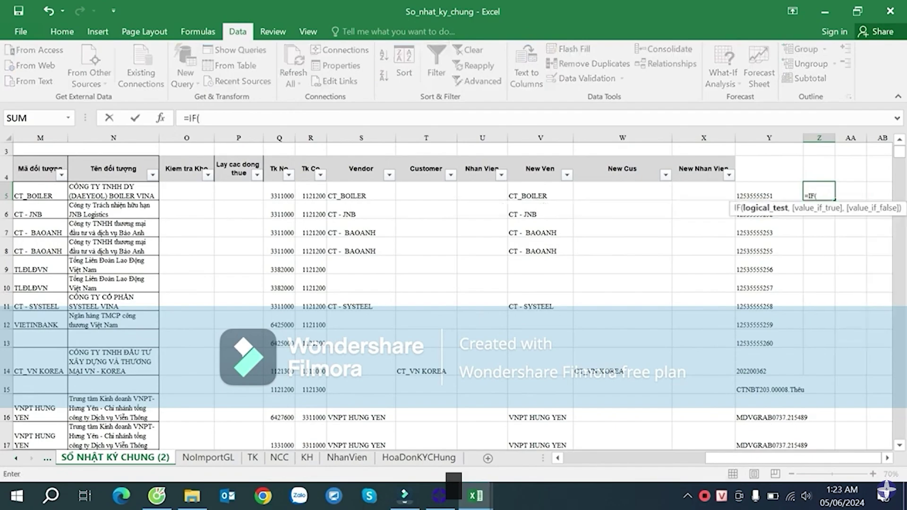
left_click_drag(733, 457, 547, 458)
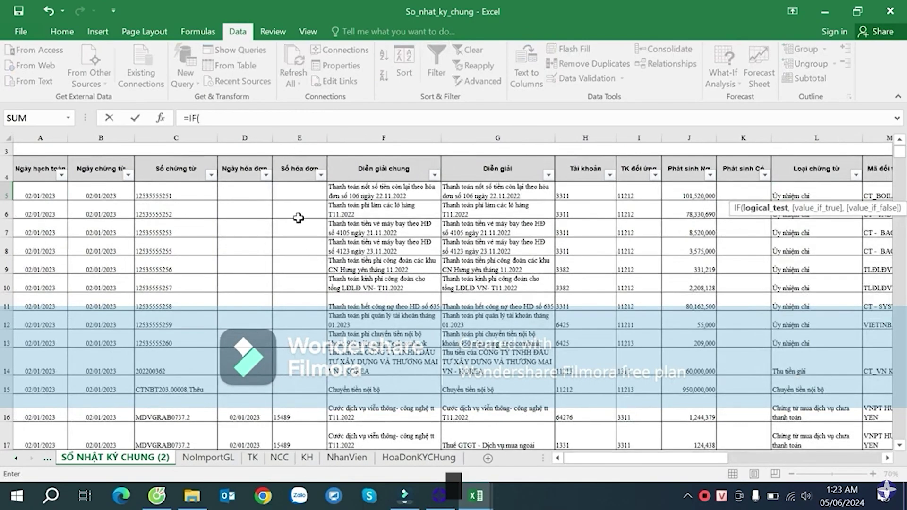
left_click(297, 187)
type("=\"\",")
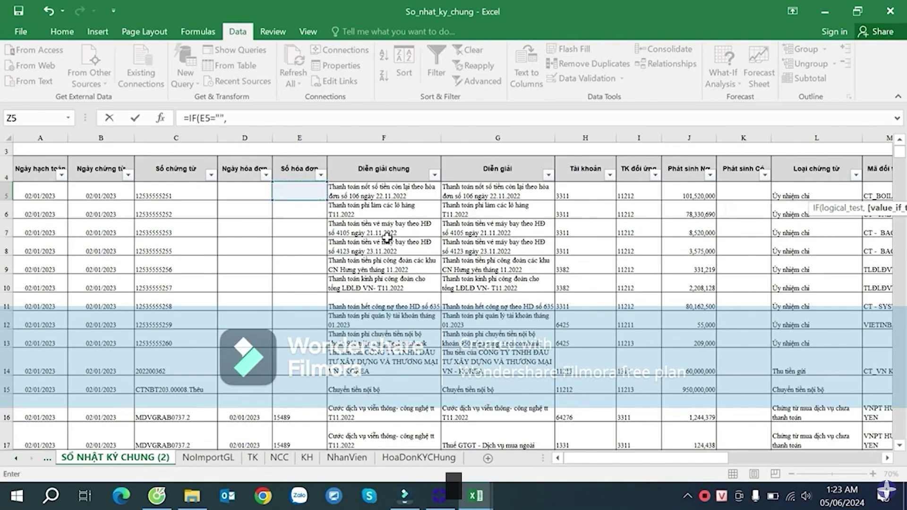
type("\"\",")
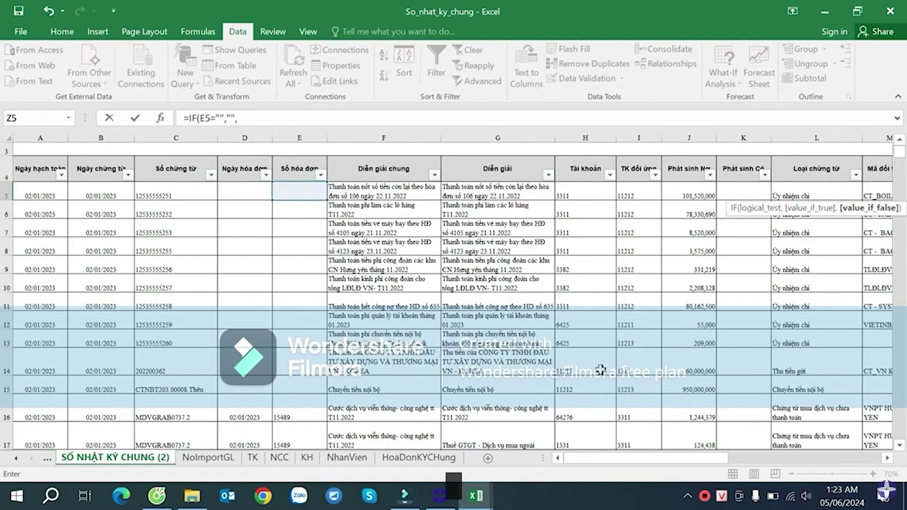
left_click_drag(643, 458, 785, 457)
type("VLOOKUP(")
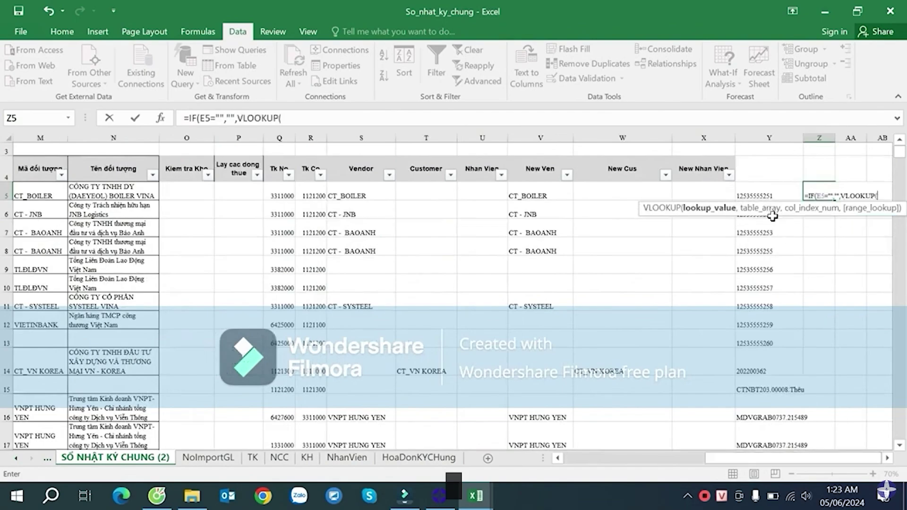
left_click(781, 194)
type(",")
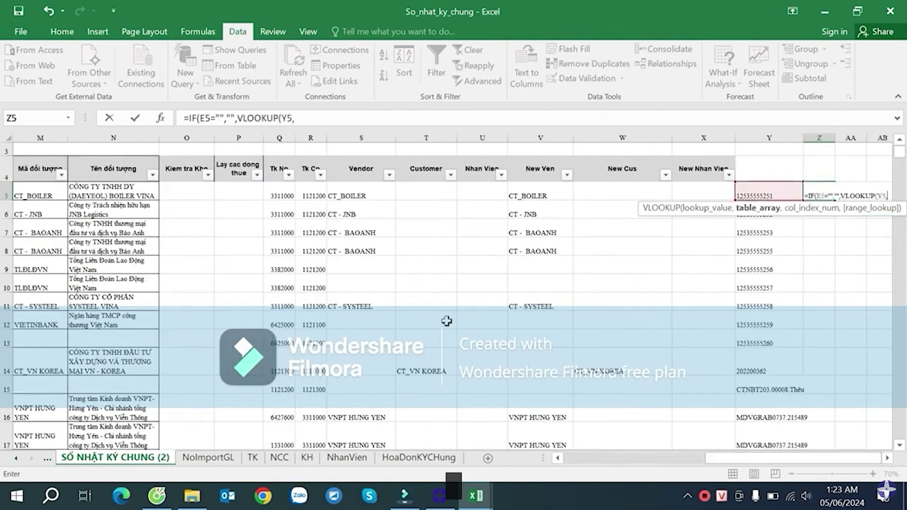
- Point the lookup at HoaDonKYChung!$J$3:$K$1160, column 2, exact match, and enter it
left_click(415, 457)
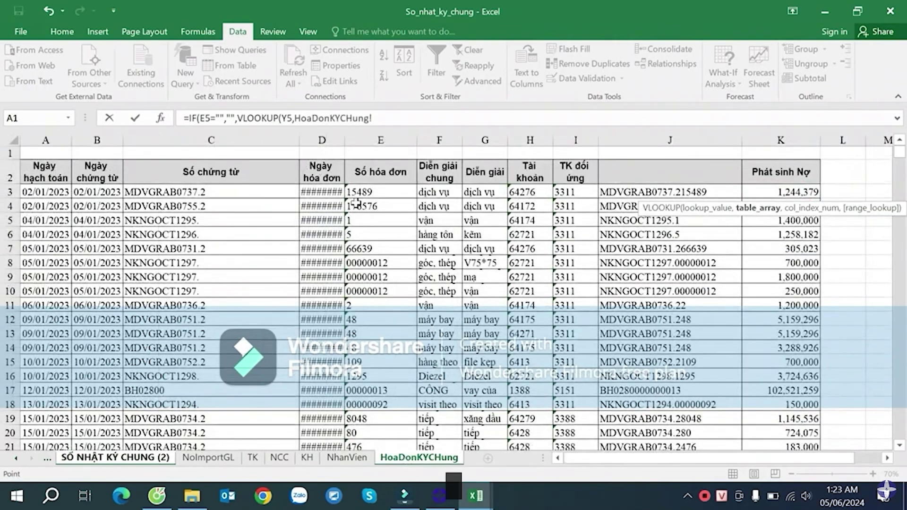
left_click_drag(676, 190, 785, 250)
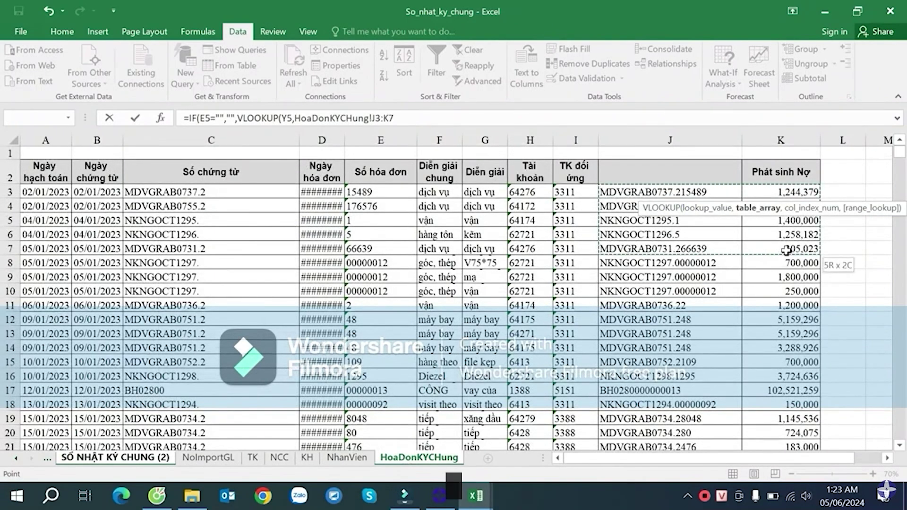
key("ctrl+shift+Down")
key("F4")
type(",")
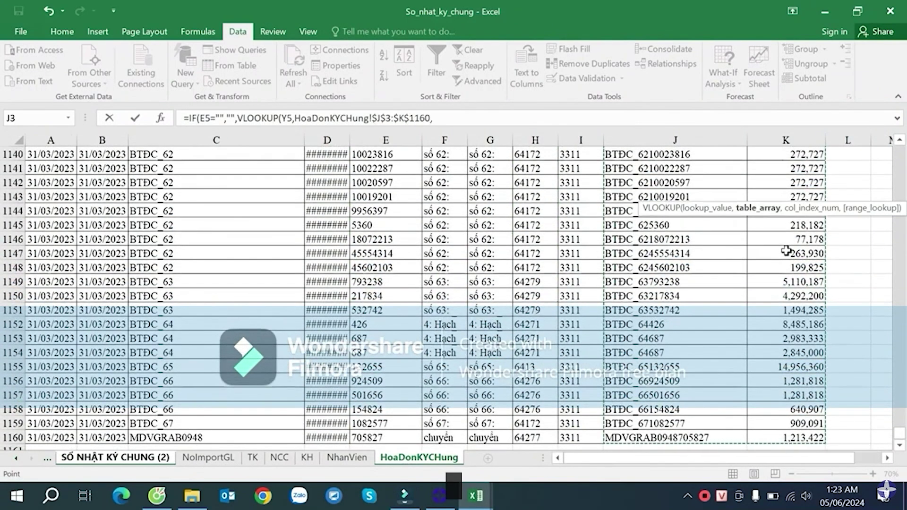
type("2,0))")
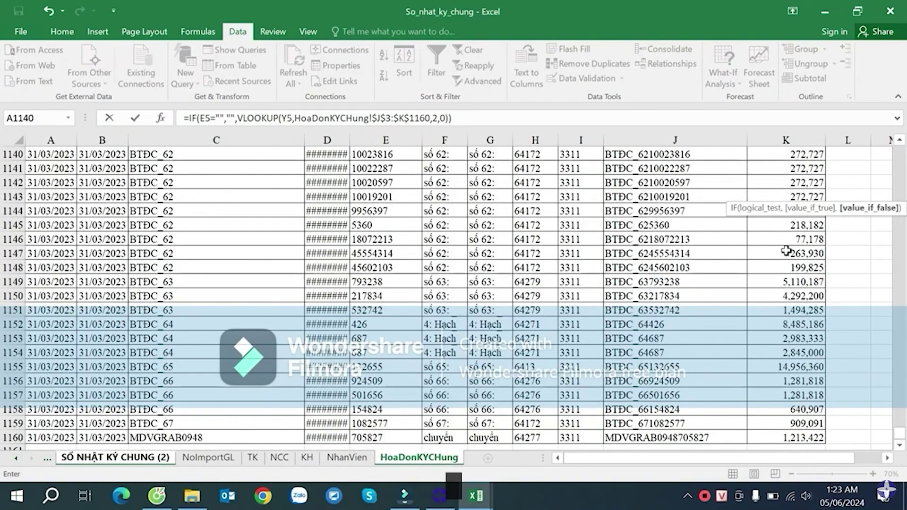
key("Return")
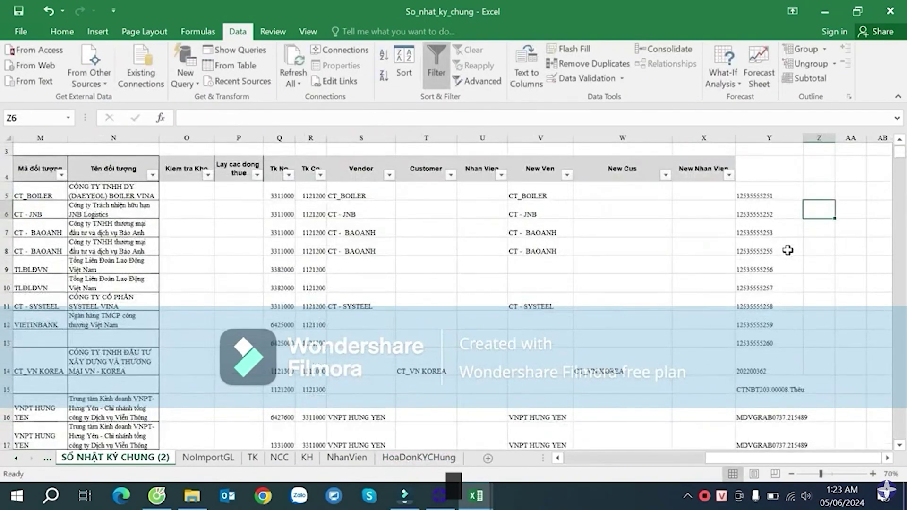
- Fill the Z5 lookup formula down the whole of column Z
left_click(820, 184)
double_click(835, 198)
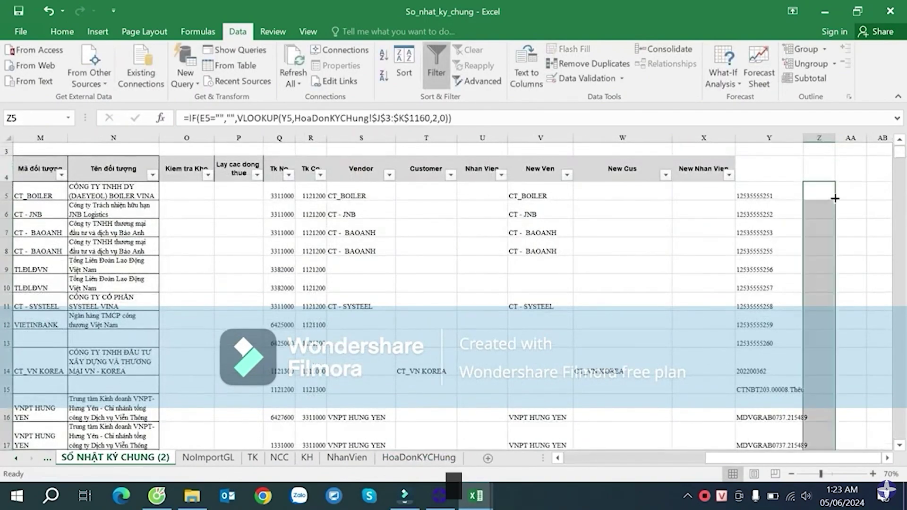
scroll(816, 314, "down", 3)
scroll(822, 302, "up", 4)
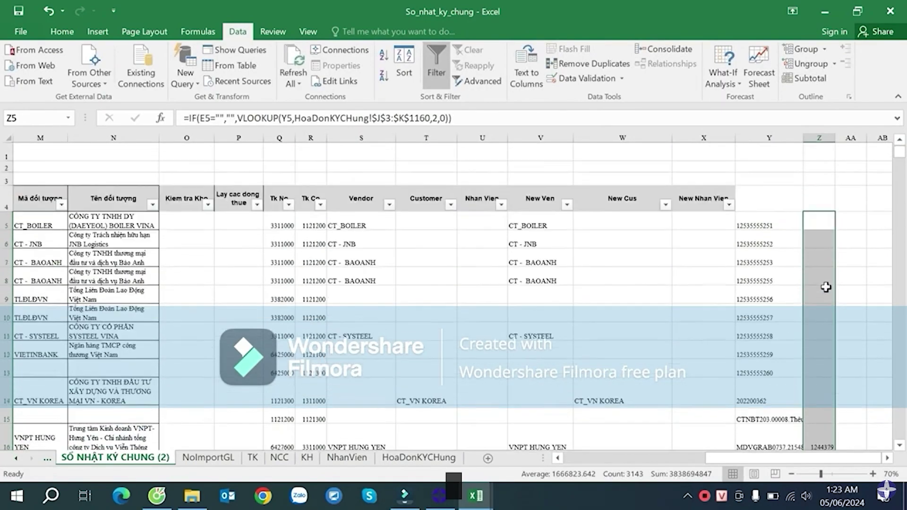
- Format column Z amounts with thousands separators (e.g. 1,244,379)
left_click(62, 31)
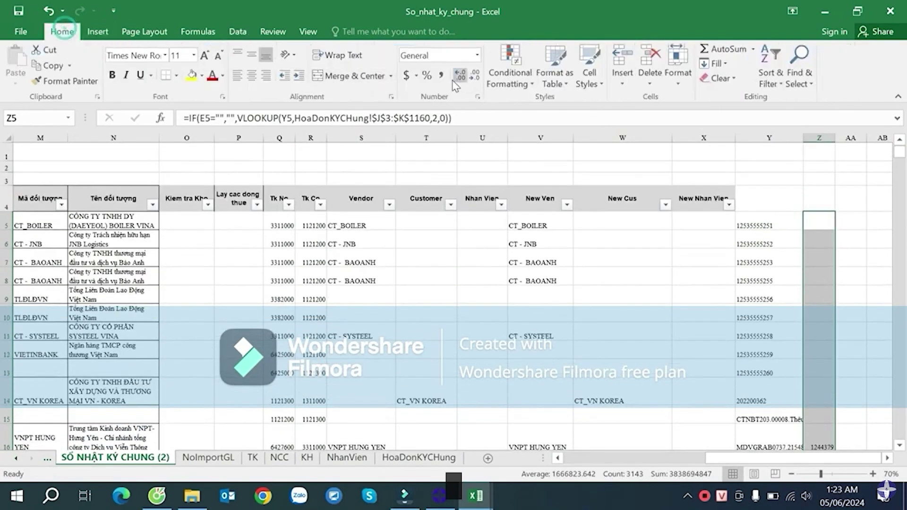
left_click(443, 76)
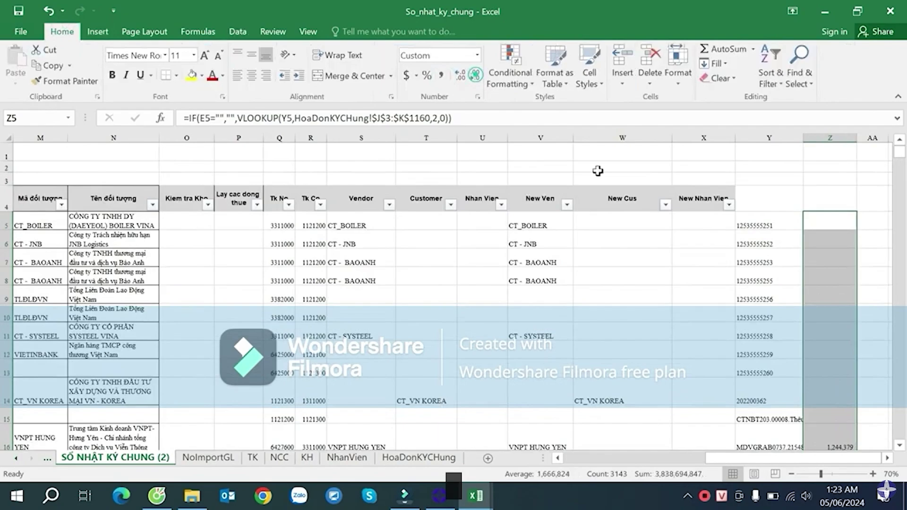
scroll(749, 247, "down", 3)
scroll(800, 194, "up", 3)
- Extend the row 4 header filters to cover columns Y and Z
left_click(842, 199)
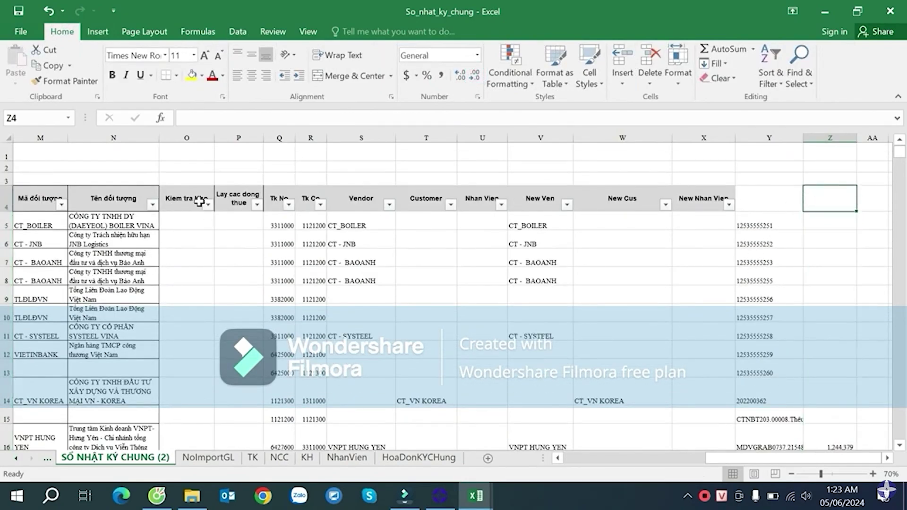
left_click(47, 199)
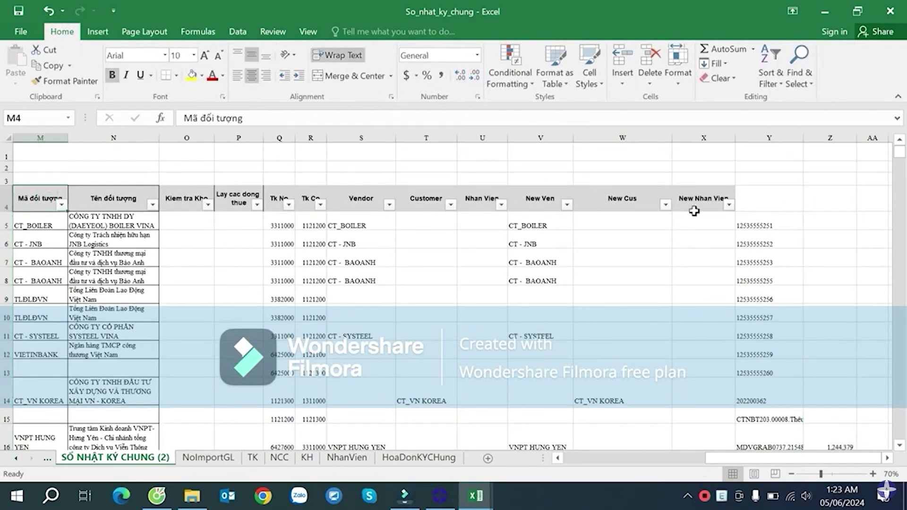
left_click(809, 198)
key("ctrl+shift+Left")
key("ctrl+shift+Left")
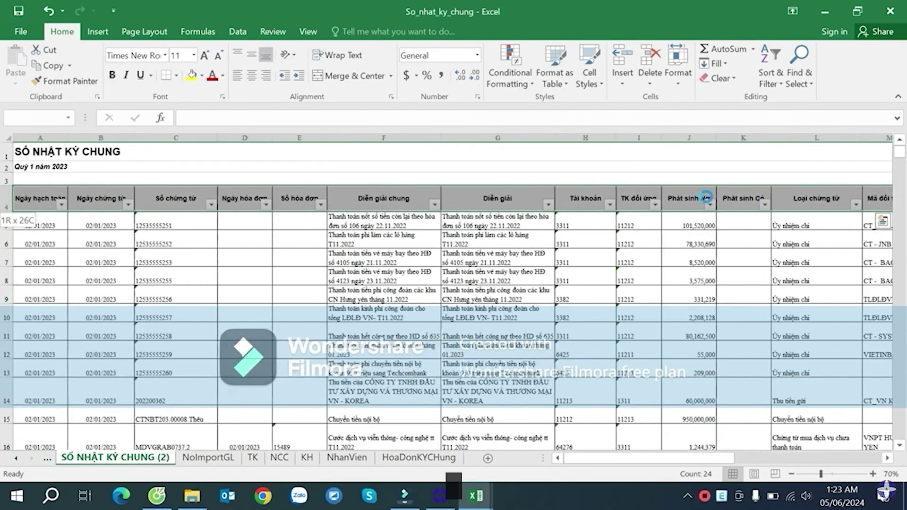
key("Right")
key("Right")
key("Right")
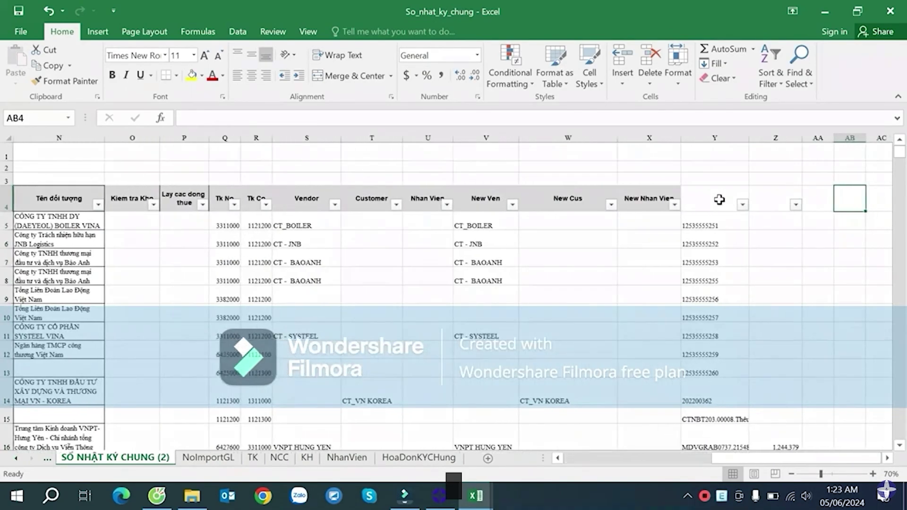
- Filter column Z to exclude blanks, leaving 2303 of 3143 records
left_click(749, 208)
left_click(704, 205)
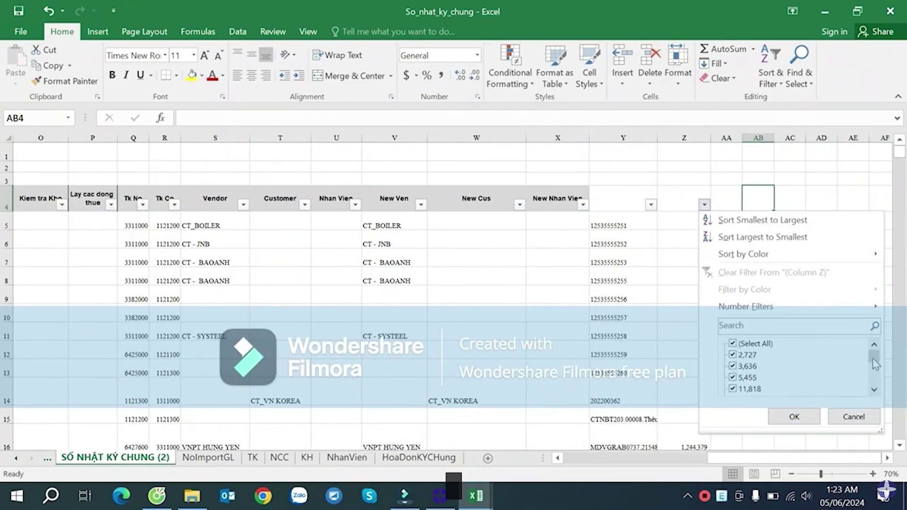
scroll(863, 399, "down", 10)
left_click(755, 390)
left_click(794, 416)
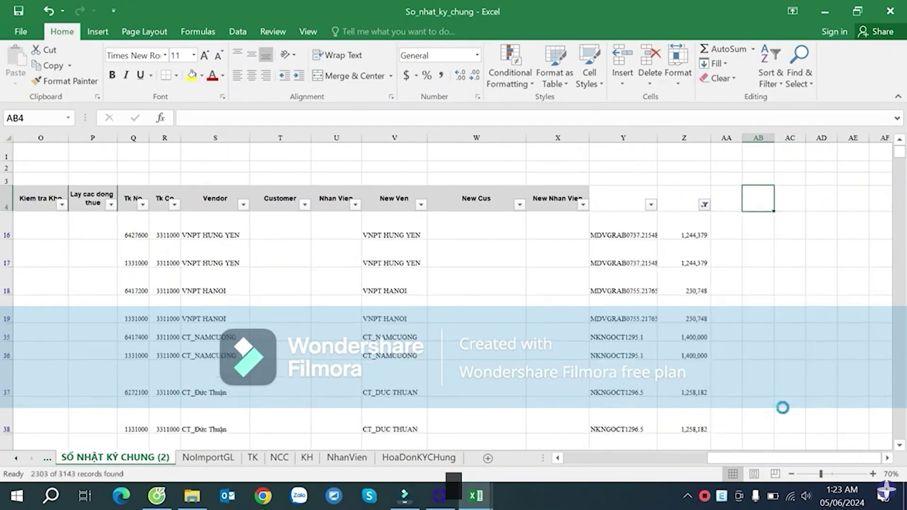
- Inspect the filtered Z amounts, Y16's formula, invoice numbers in E18–E19 and J314's debit
left_click(689, 248)
left_click(637, 217)
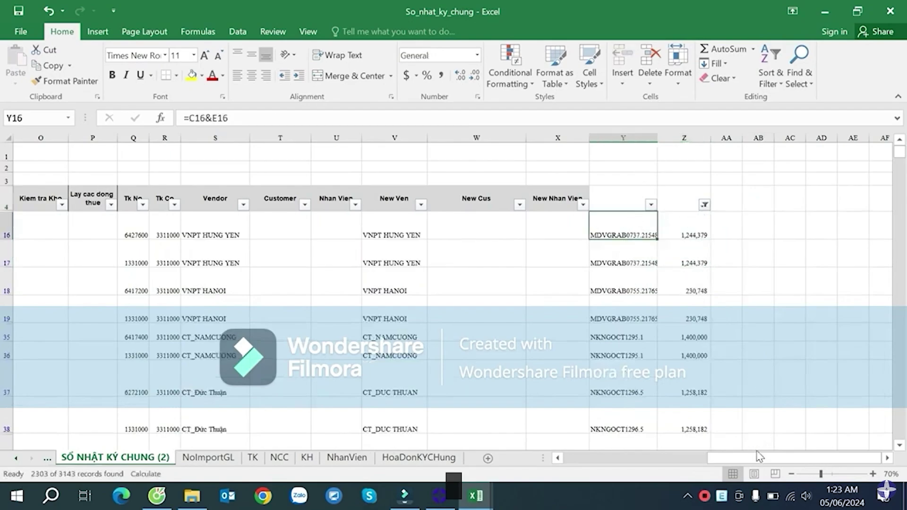
left_click_drag(757, 455, 744, 457)
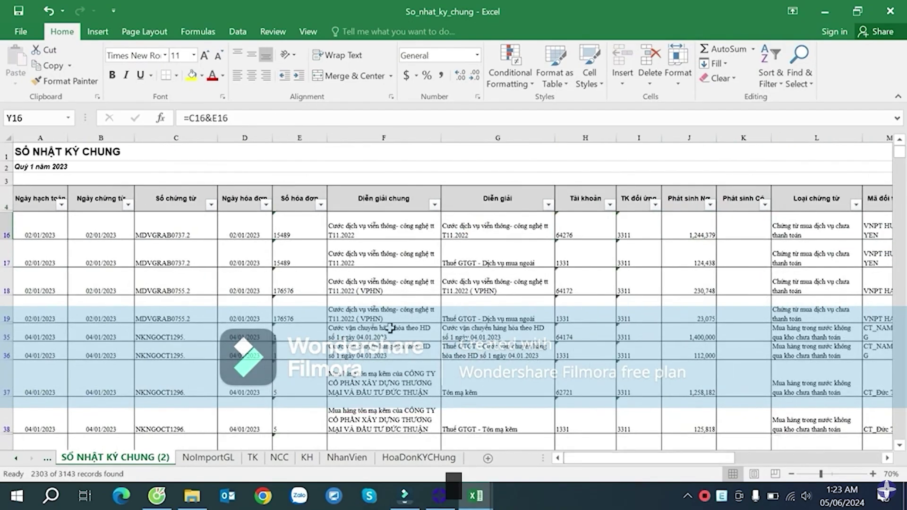
left_click(295, 282)
left_click(302, 315)
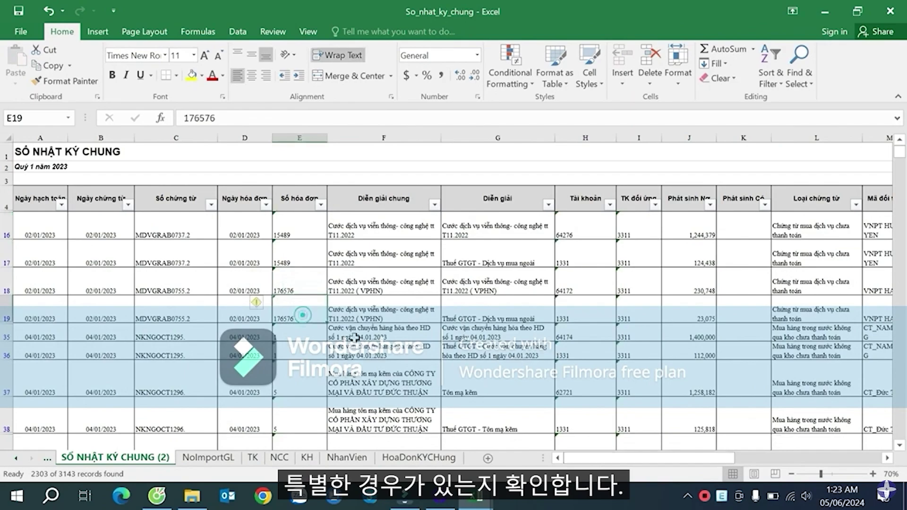
scroll(316, 295, "down", 15)
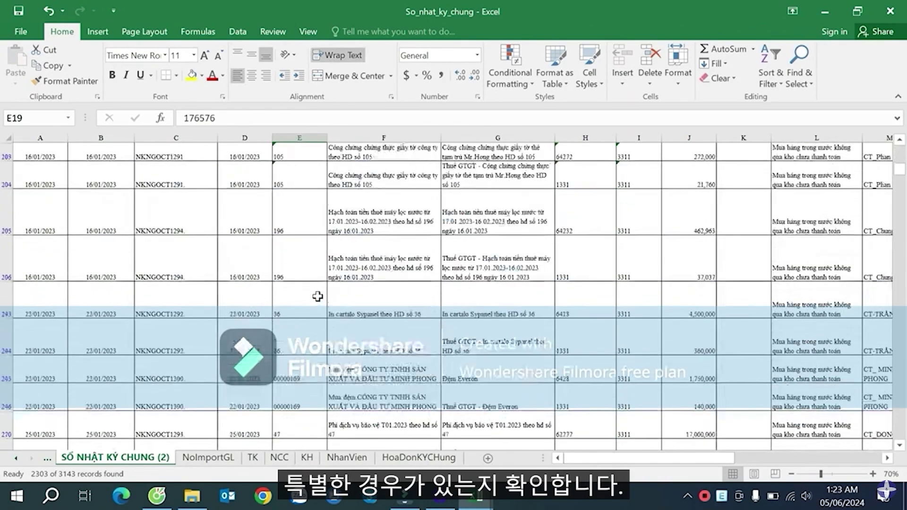
scroll(317, 295, "down", 4)
left_click(689, 285)
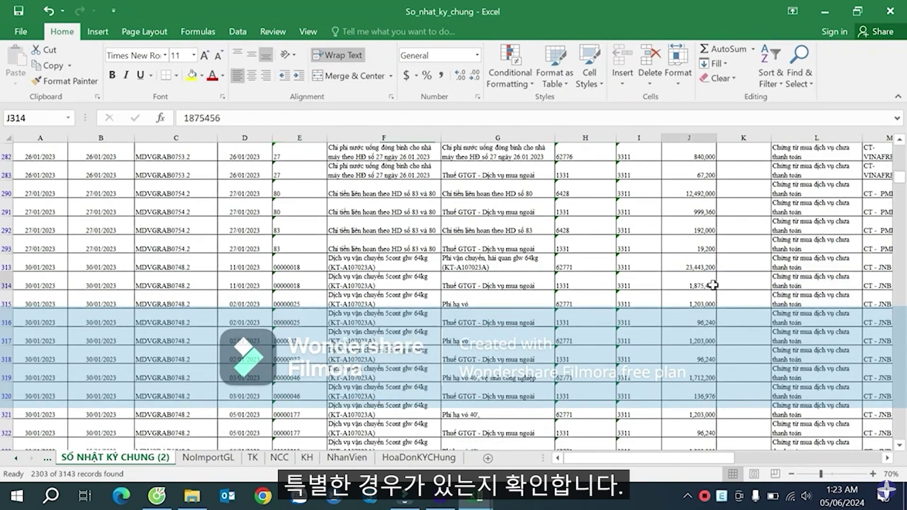
key("ctrl+Up")
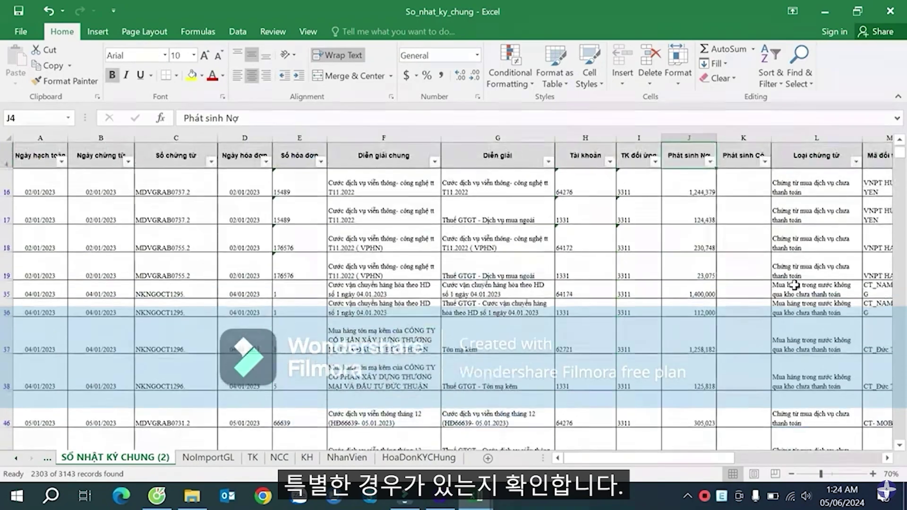
key("Right")
key("Right")
key("Right")
key("Right")
key("Right")
key("Right")
key("Right")
key("Right")
key("Right")
key("Right")
key("Right")
key("Right")
key("Right")
key("Right")
key("Right")
key("Right")
key("Right")
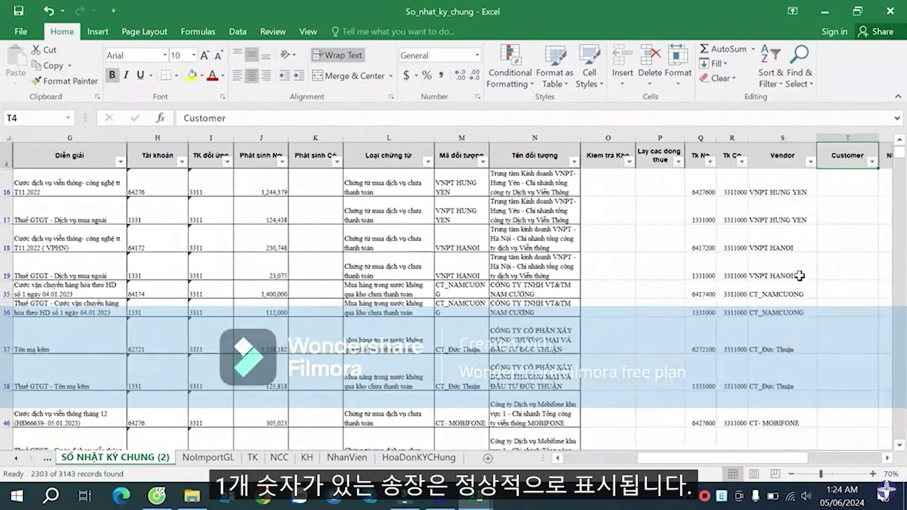
key("Left")
key("Left")
key("Down")
key("Down")
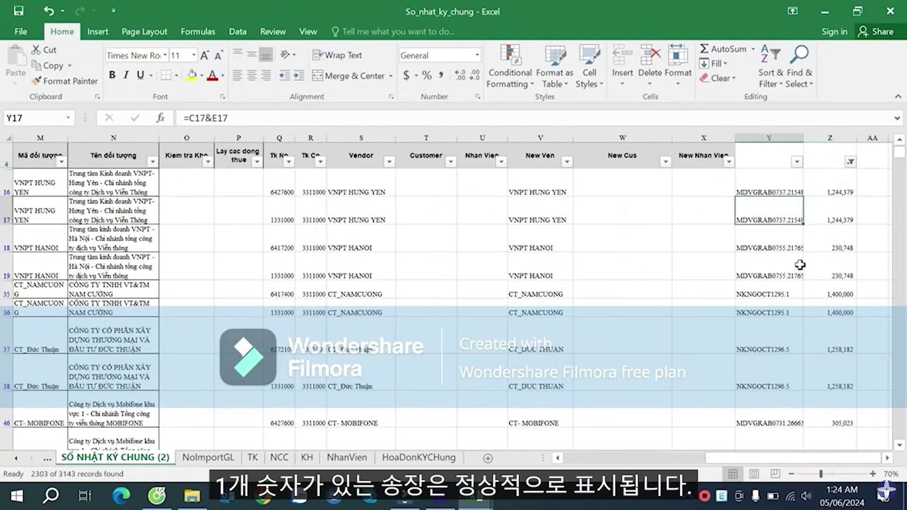
- Autofit column Y to show full keys and check rows 18–19
double_click(806, 139)
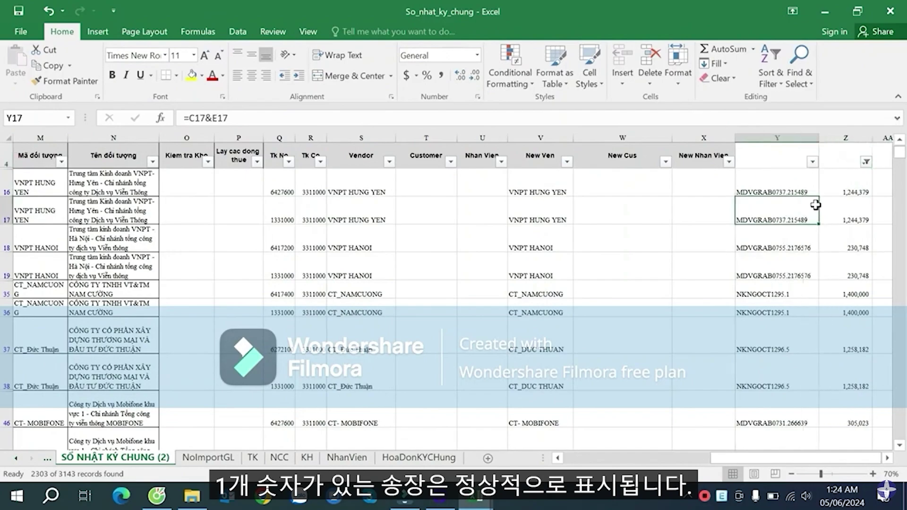
left_click(863, 220)
left_click(803, 245)
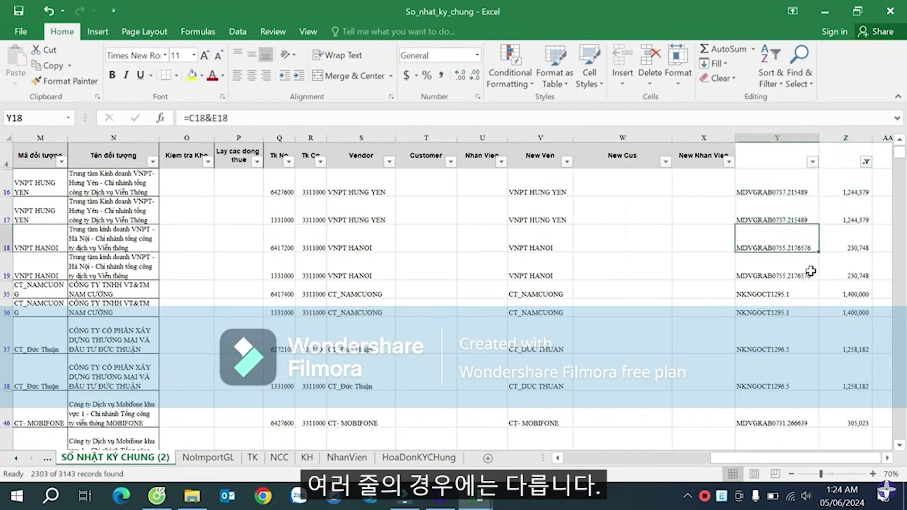
left_click(811, 271)
left_click(842, 277)
scroll(849, 305, "down", 2)
scroll(838, 299, "down", 1)
scroll(827, 300, "up", 1)
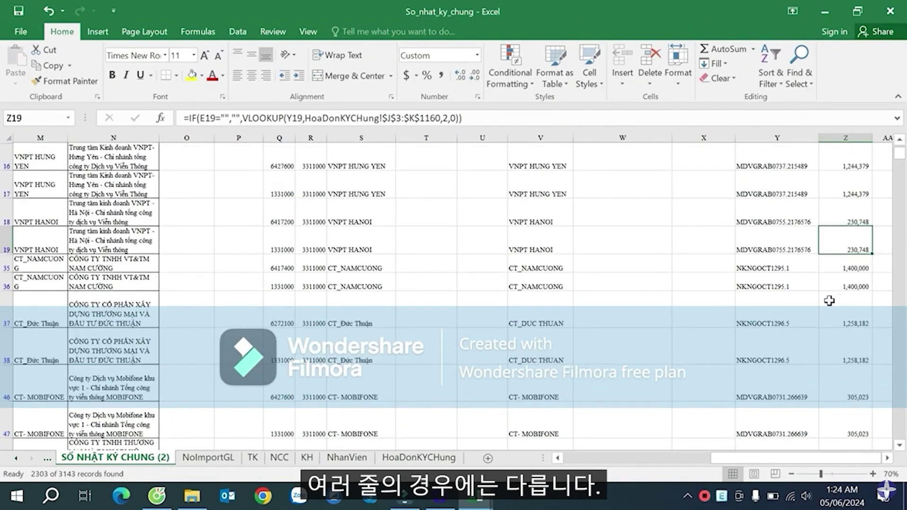
scroll(828, 299, "down", 1)
- Check the keys in rows 47–50 and copy NKNGOCT1297.00000012 from Y48
left_click(810, 312)
left_click(787, 342)
left_click(780, 369)
left_click(772, 406)
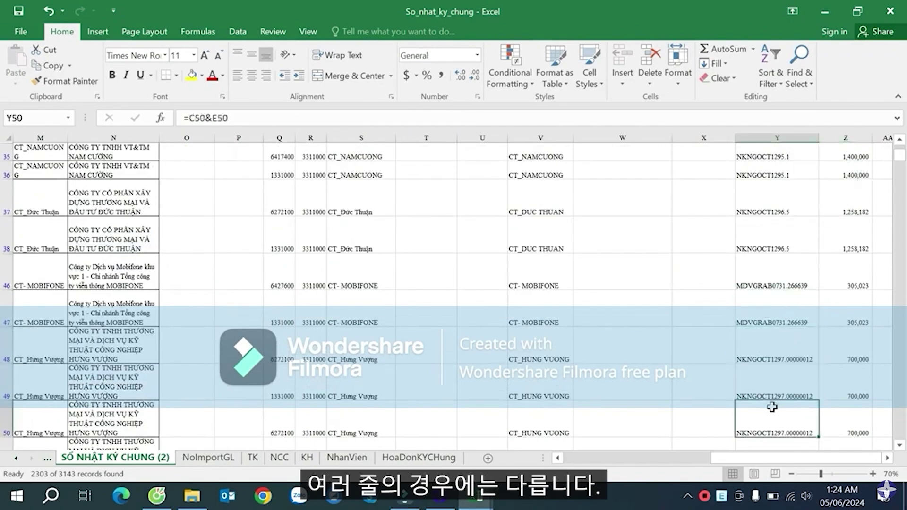
scroll(770, 399, "down", 2)
scroll(769, 385, "up", 1)
left_click(791, 289)
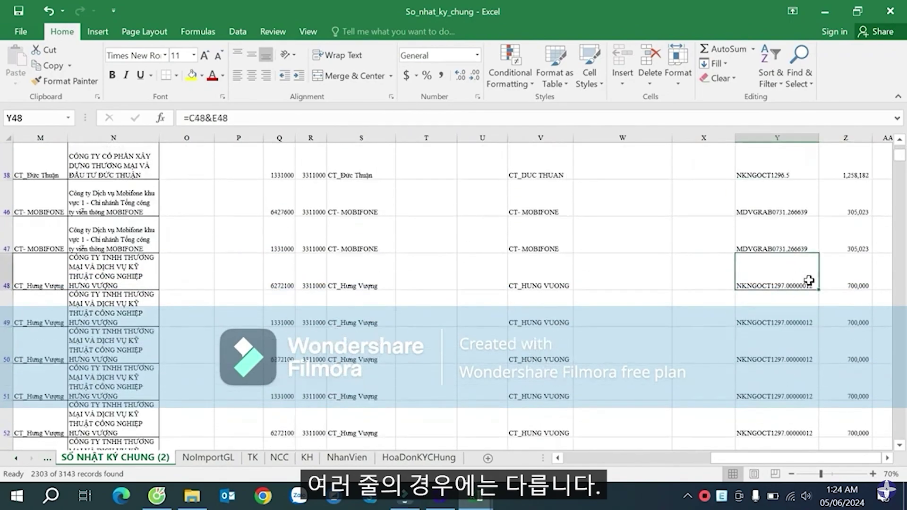
key("ctrl+c")
scroll(826, 244, "up", 4)
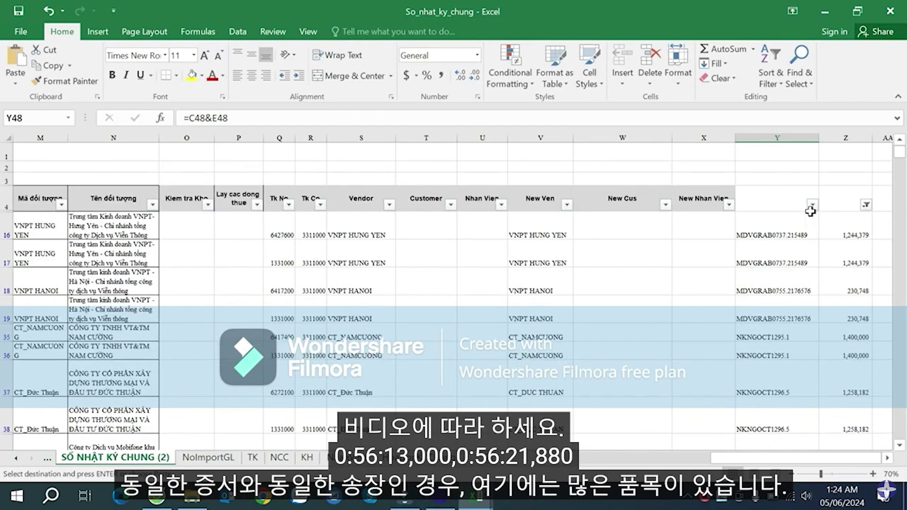
- Filter column Y to key NKNGOCT1297.00000012, leaving rows 48–53
left_click(811, 205)
key("ctrl+v")
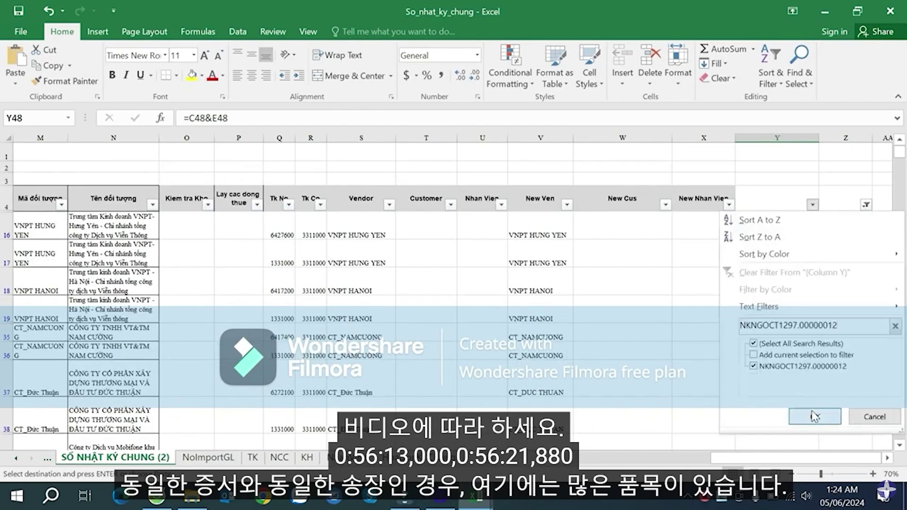
left_click(814, 416)
left_click(790, 308)
key("Escape")
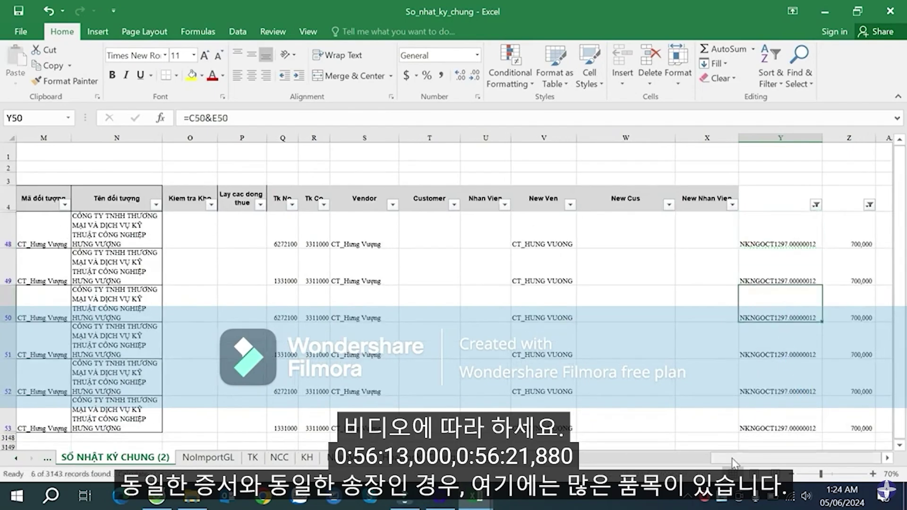
left_click_drag(733, 458, 646, 461)
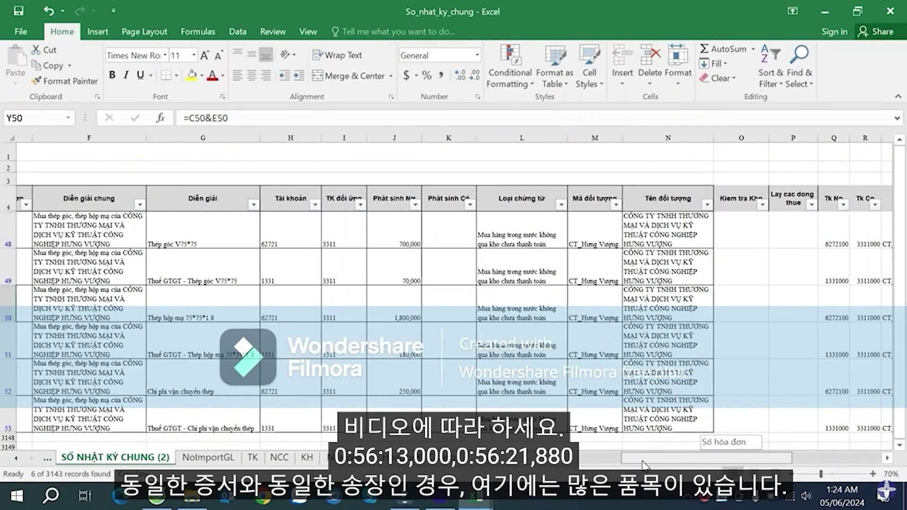
- Review voucher, invoice, descriptions and the 700,000 debit amounts in rows 48 and 50
left_click(216, 309)
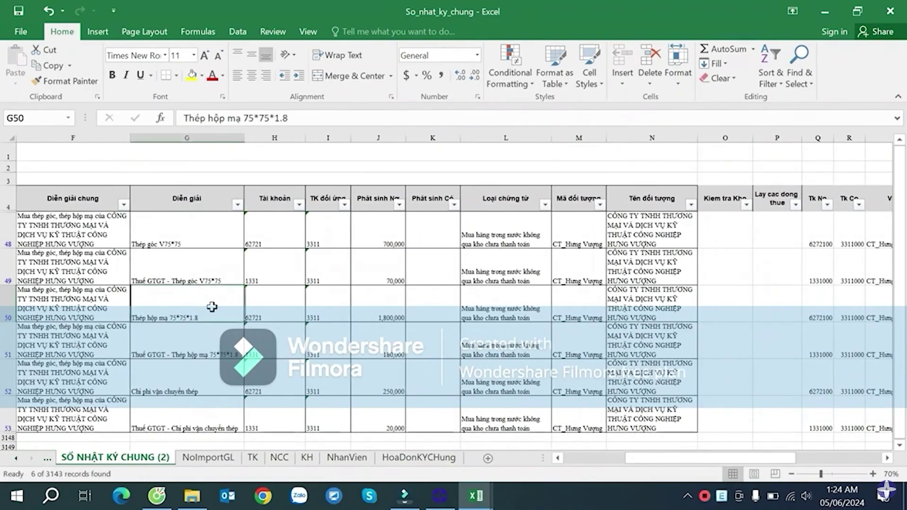
key("Left")
key("Left")
key("Left")
key("Left")
key("Left")
key("Left")
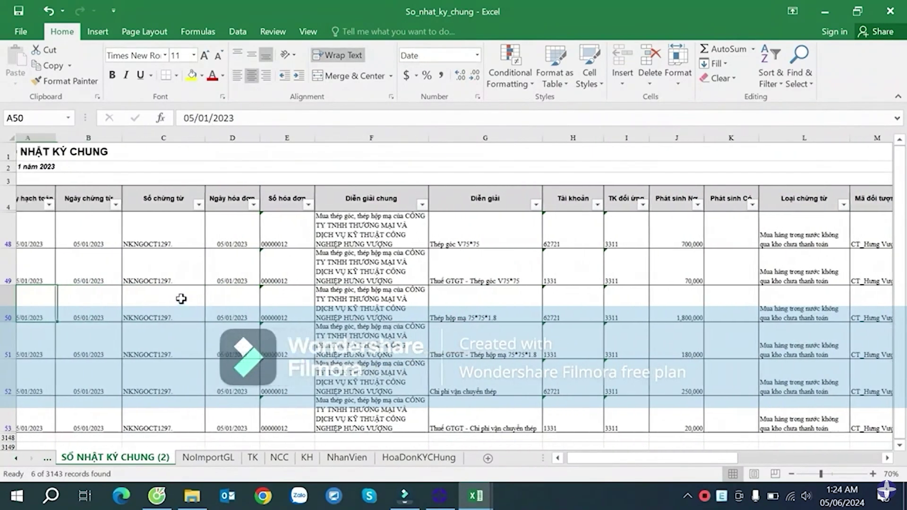
left_click(180, 228)
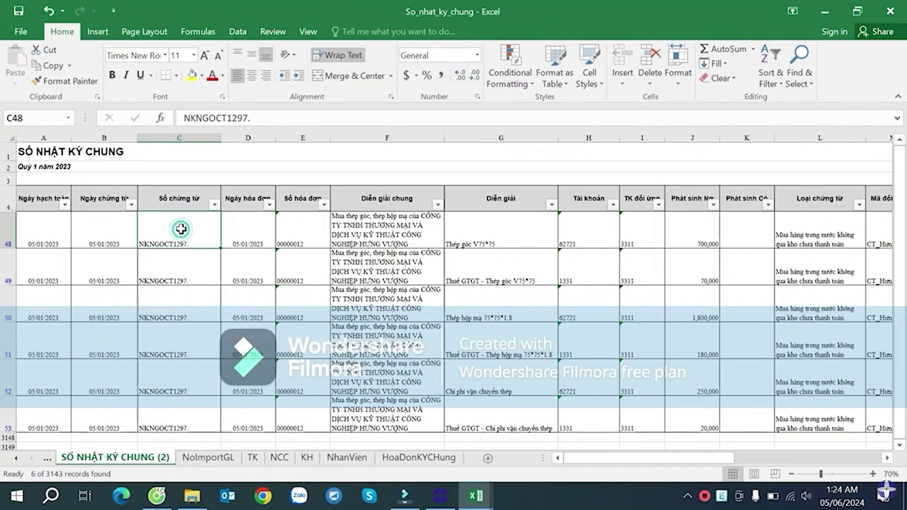
left_click(301, 233)
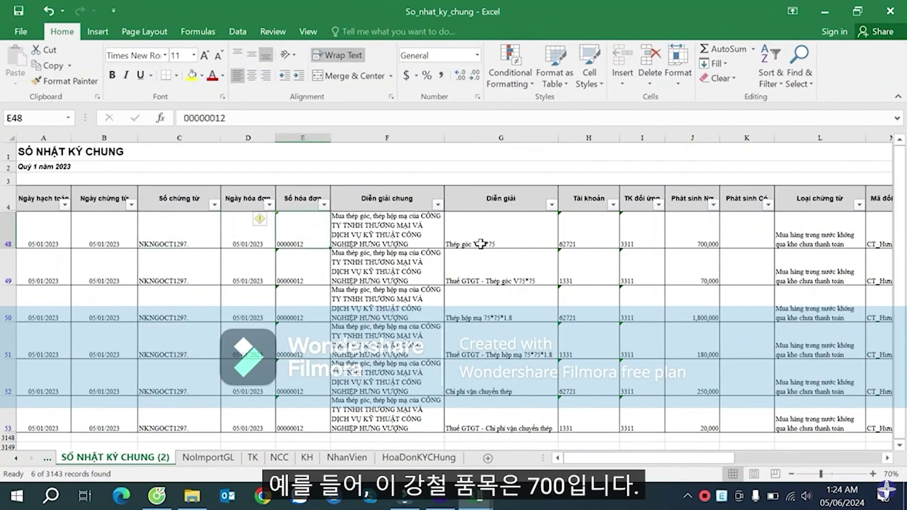
left_click(496, 236)
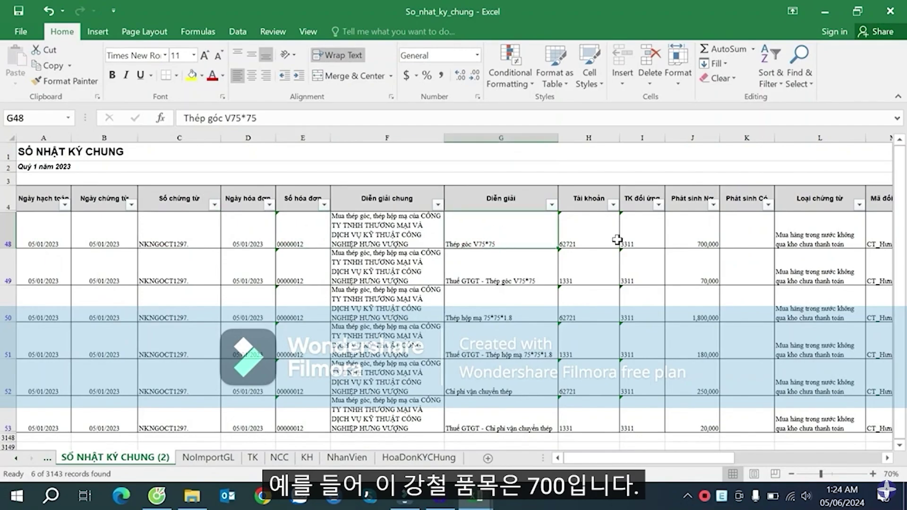
left_click(698, 236)
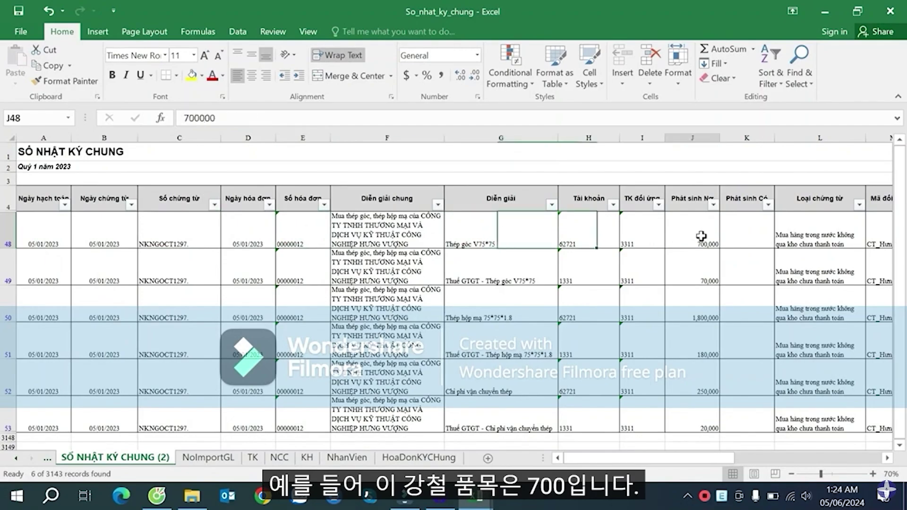
left_click(524, 309)
left_click(692, 311)
- Check row 52's description and debit amount, then return to the row 48 key
scroll(679, 310, "down", 1)
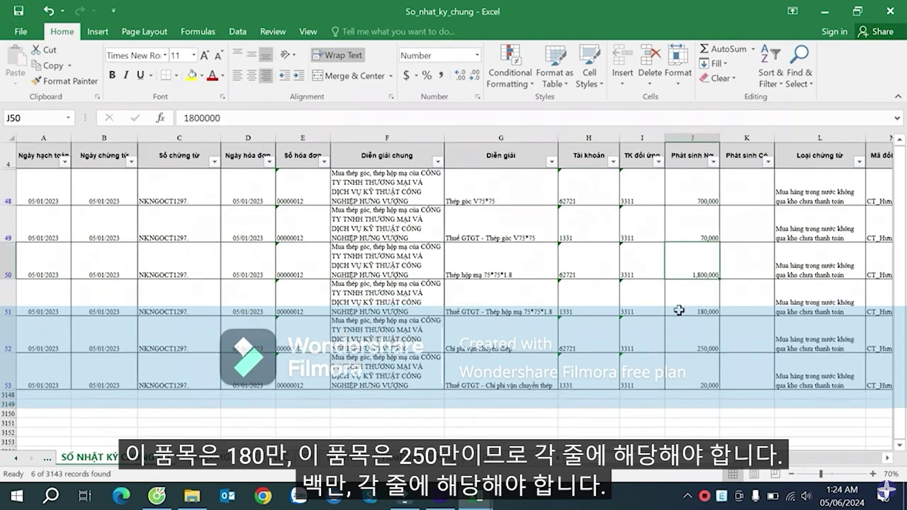
left_click(490, 341)
left_click(699, 337)
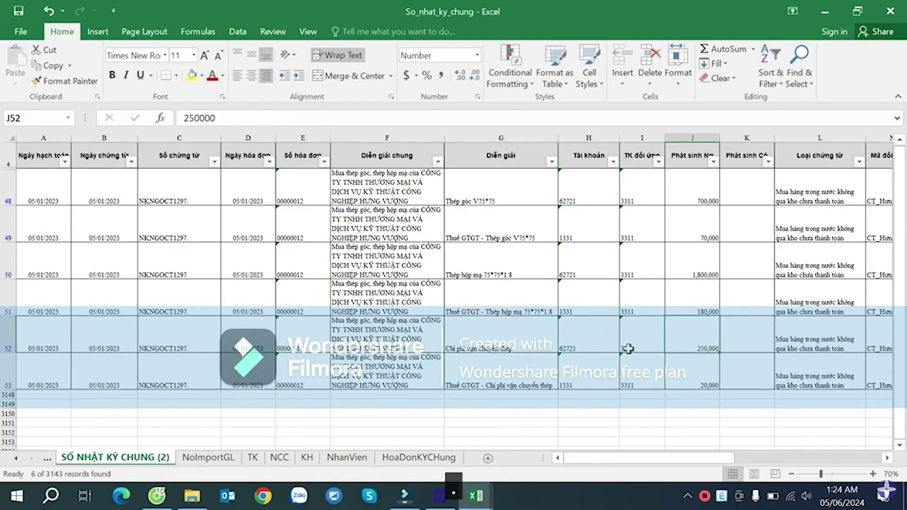
left_click_drag(643, 457, 706, 433)
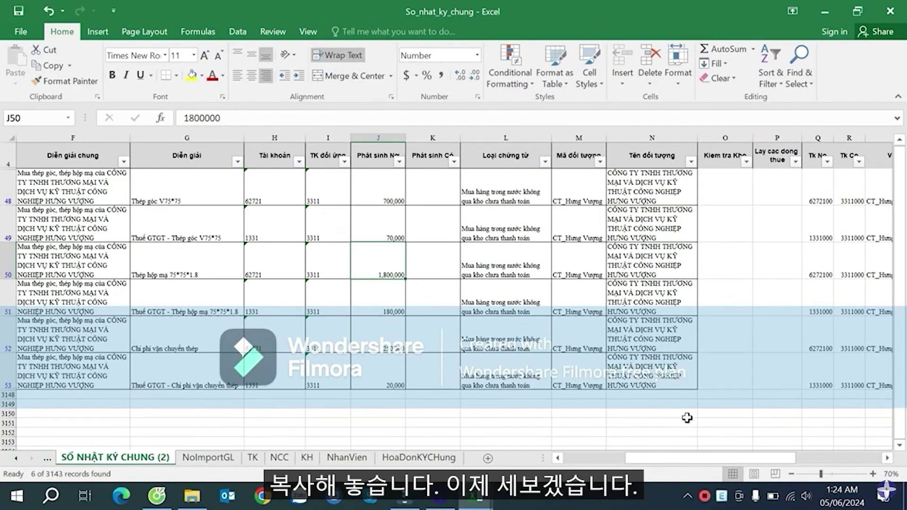
scroll(689, 427, "right", 5)
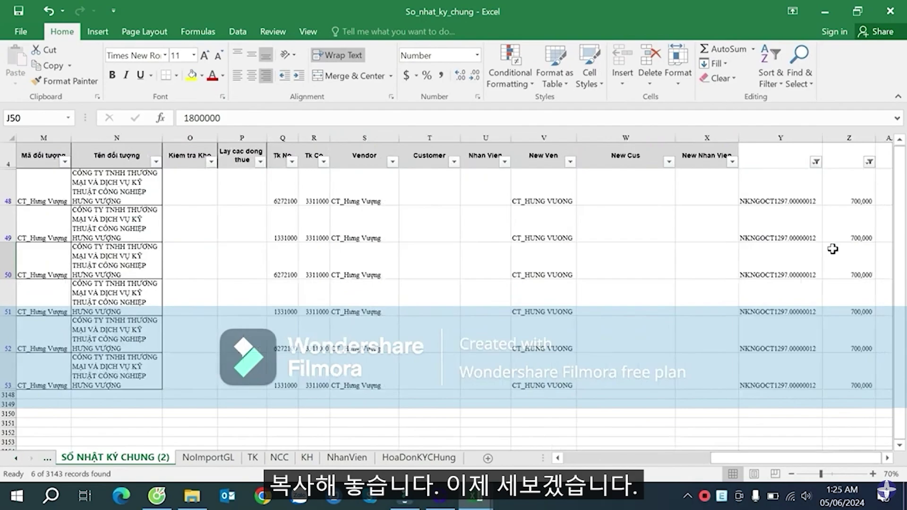
left_click(818, 201)
left_click(419, 457)
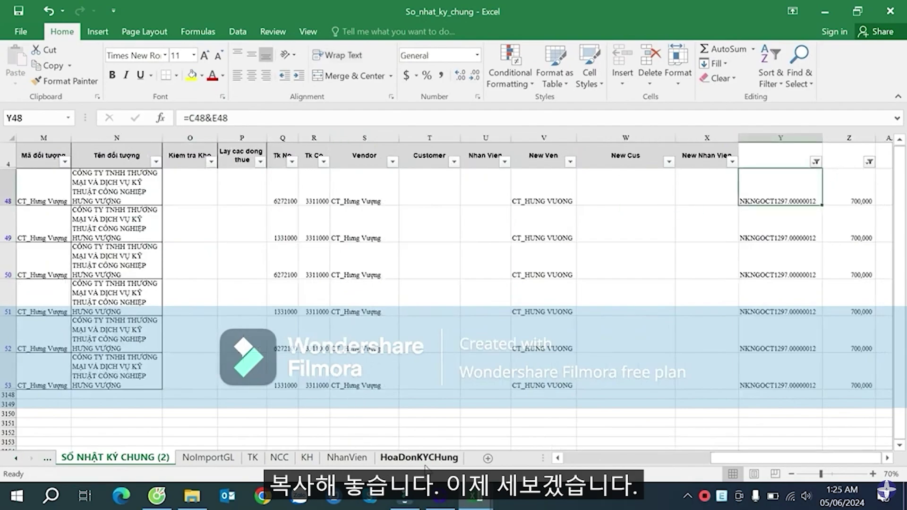
- Start a COUNTIF formula in the empty cell L3 beside the data
left_click(757, 224)
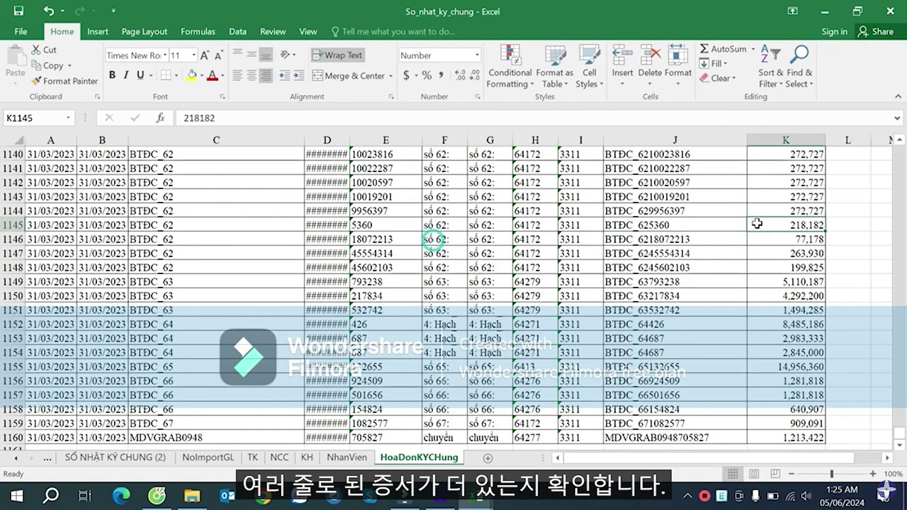
key("ctrl+Up")
key("Right")
key("Right")
scroll(757, 223, "right", 1)
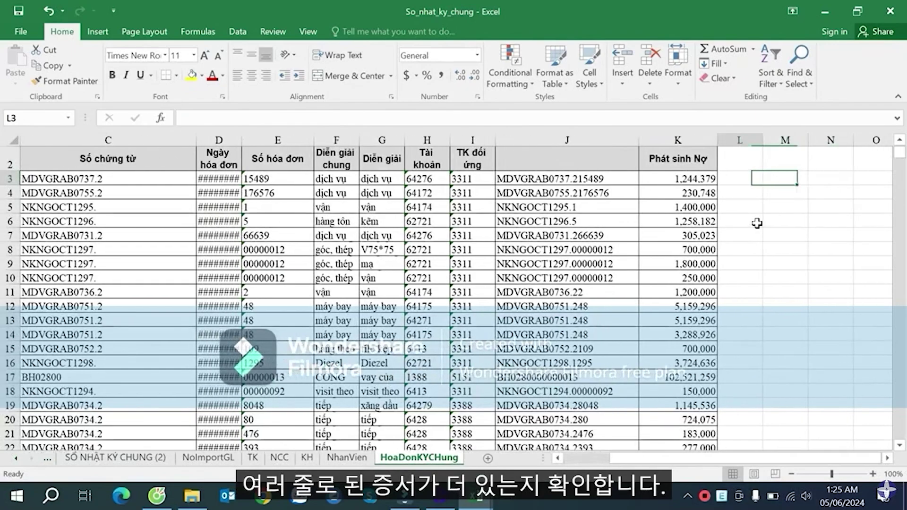
key("Left")
type("=cou")
key("Down")
key("Down")
key("Down")
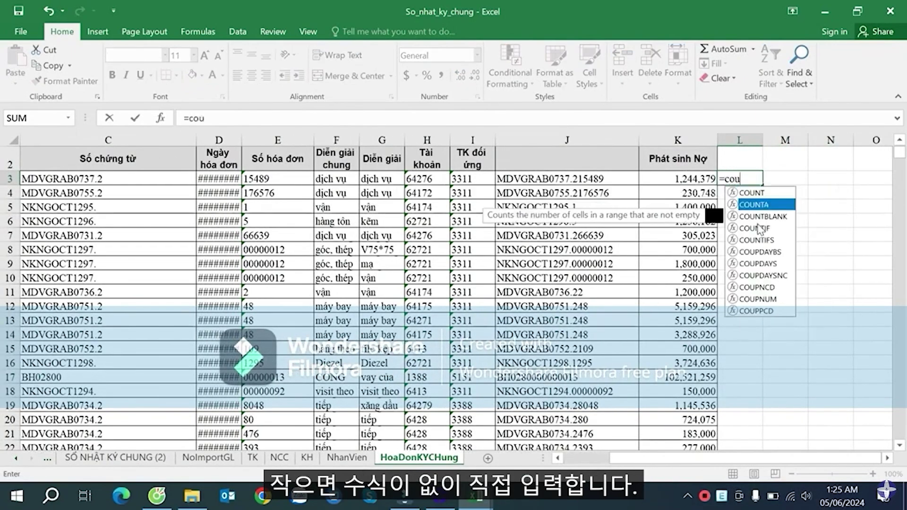
key("Tab")
- Complete L3 as =COUNTIF($J$3:$J$1160,J3)
key("Left")
key("Left")
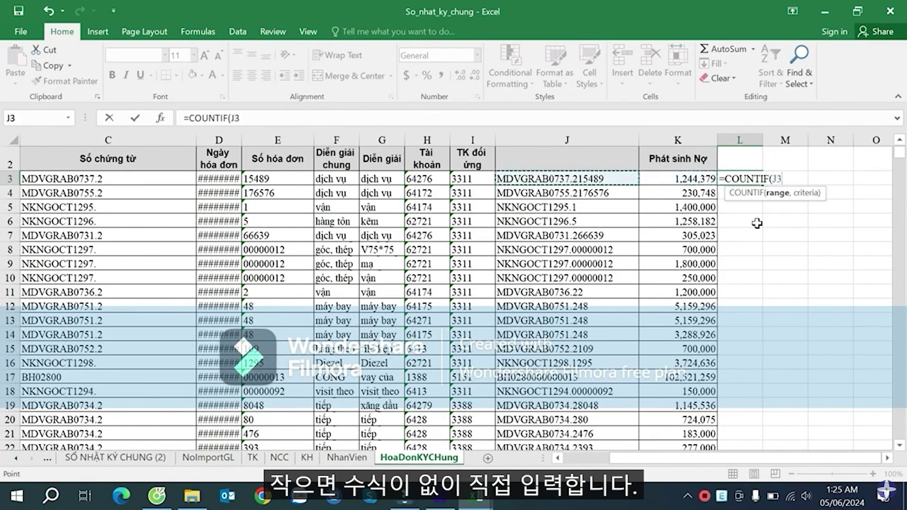
key("ctrl+shift+Down")
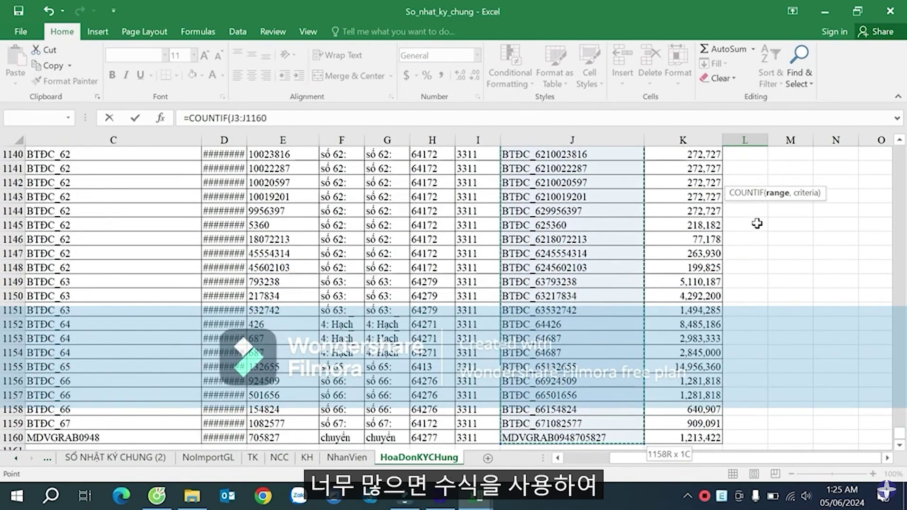
key("F4")
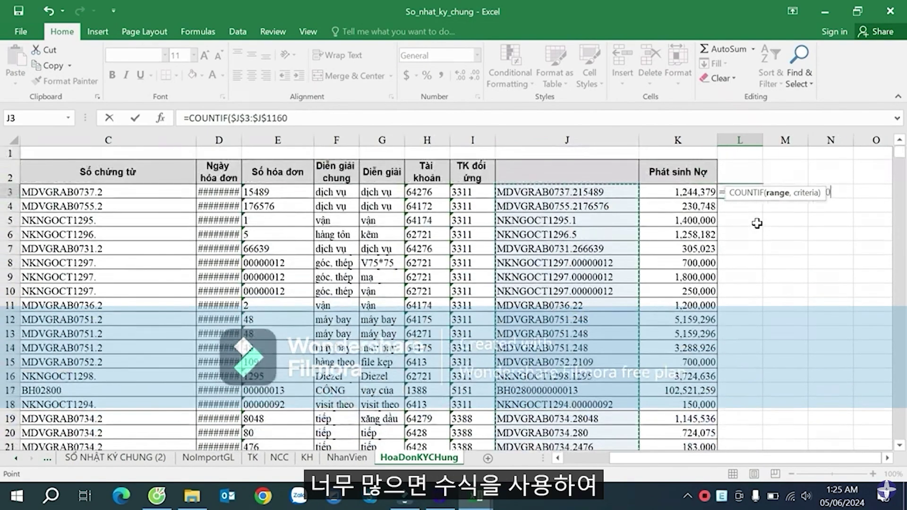
type(",")
left_click(581, 190)
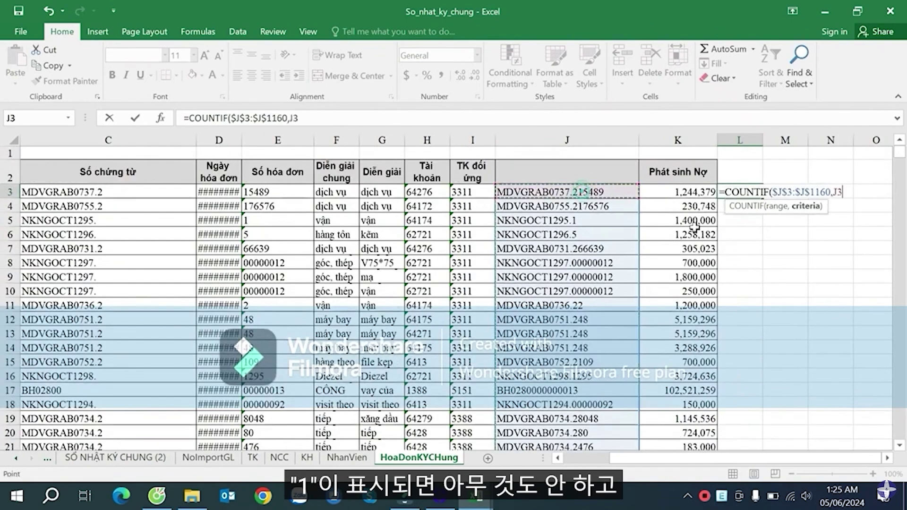
key("Return")
- Fill the count down column L and add filters to the header row
left_click(750, 191)
double_click(762, 200)
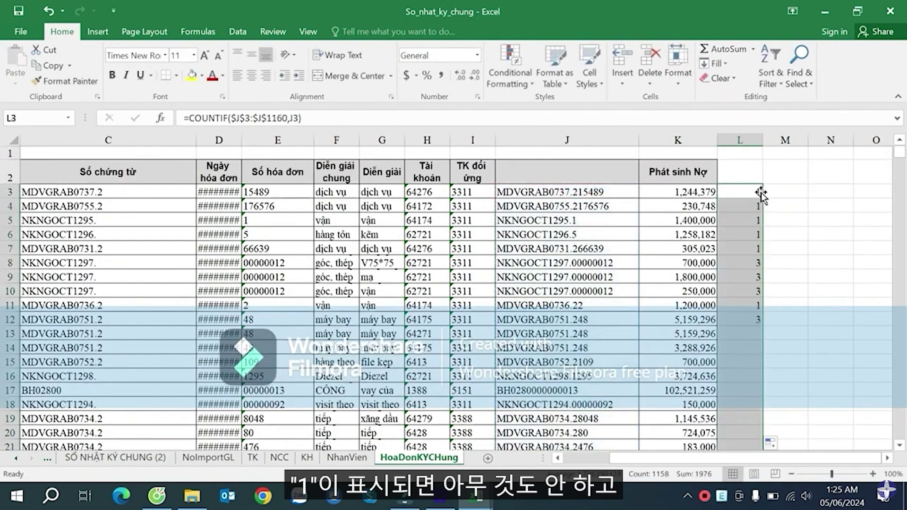
left_click_drag(749, 174, 45, 171)
key("ctrl+shift+l")
key("Right")
key("Right")
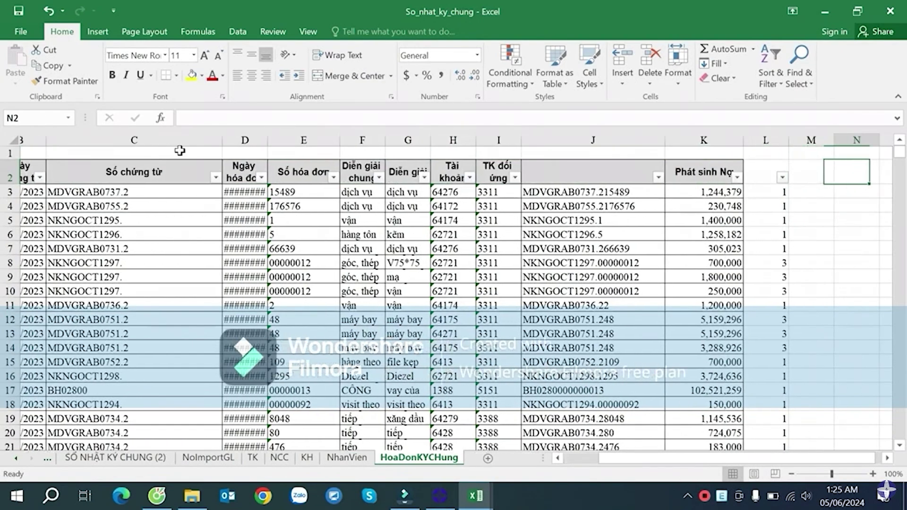
- Filter column L to hide count 1, leaving 798 duplicate-key records
left_click(710, 221)
left_click(756, 177)
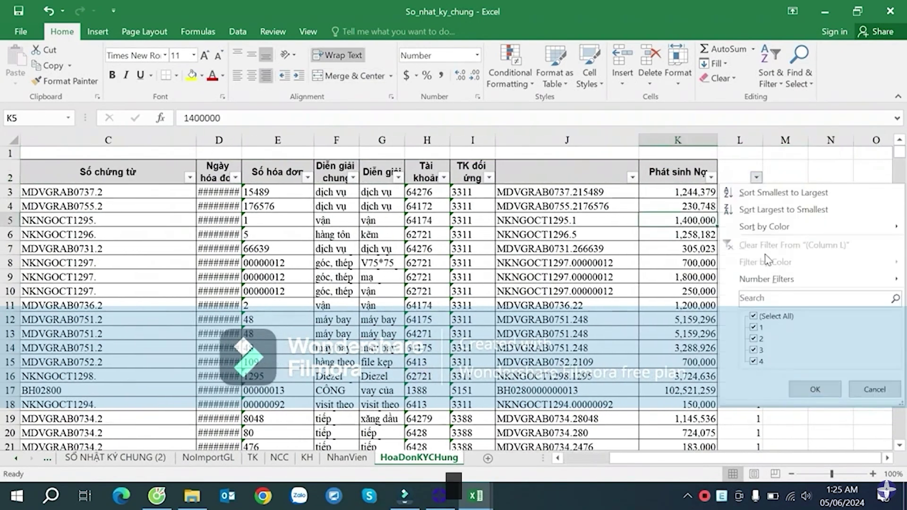
left_click(754, 327)
left_click(815, 389)
- Select the filtered counts in column L and debit amounts in column K to check them
left_click(751, 220)
left_click(749, 195)
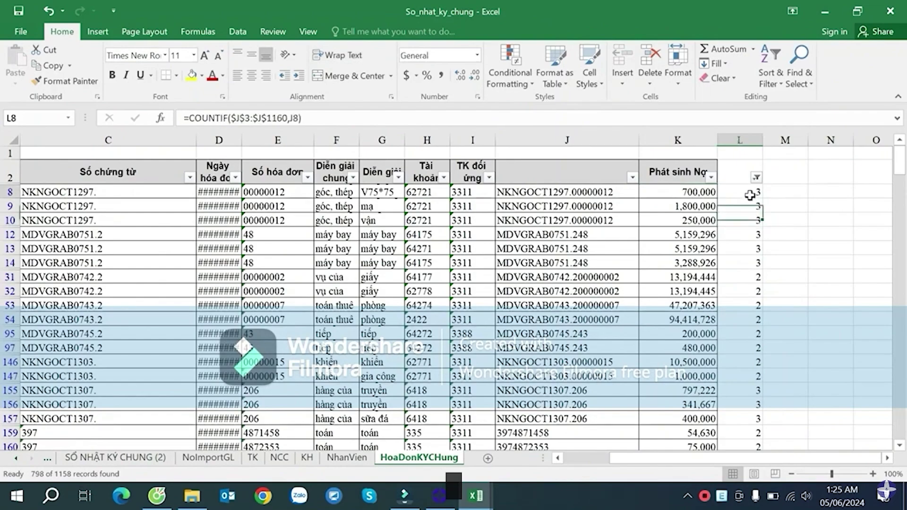
key("ctrl+shift+Down")
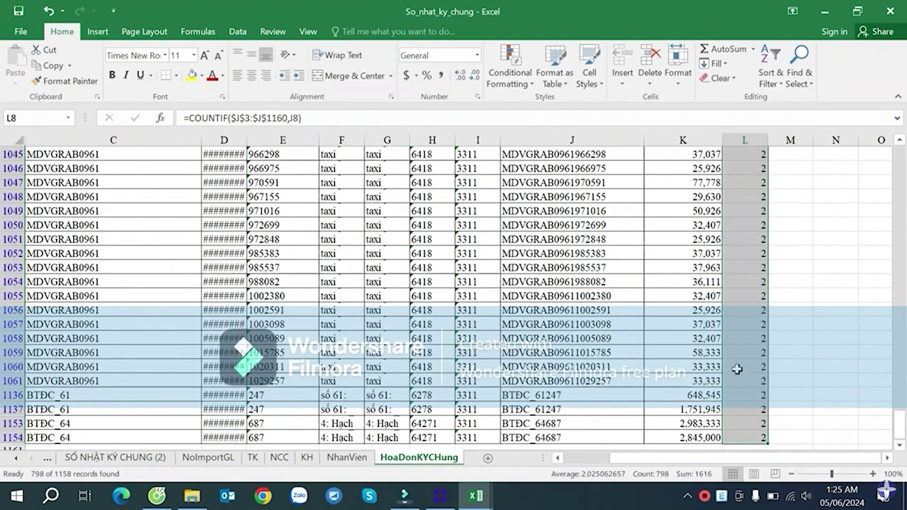
scroll(737, 369, "down", 3)
left_click(707, 310)
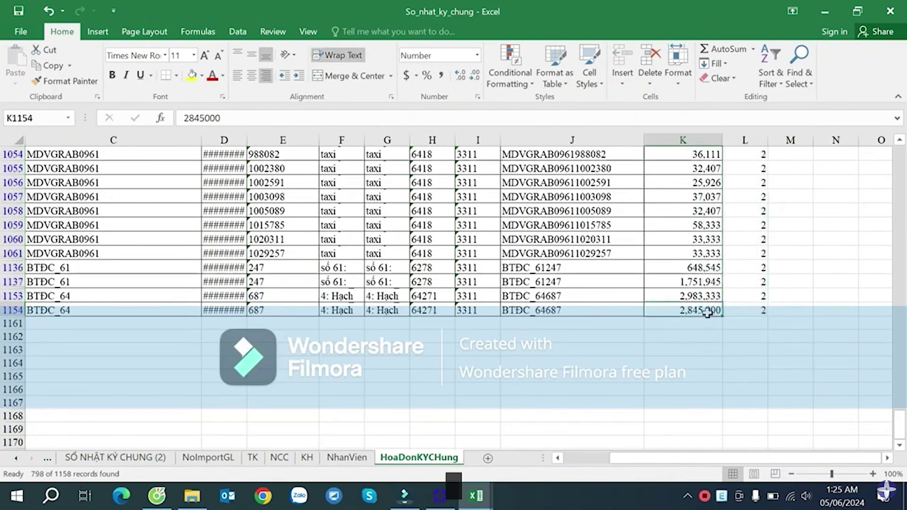
key("ctrl+shift+Up")
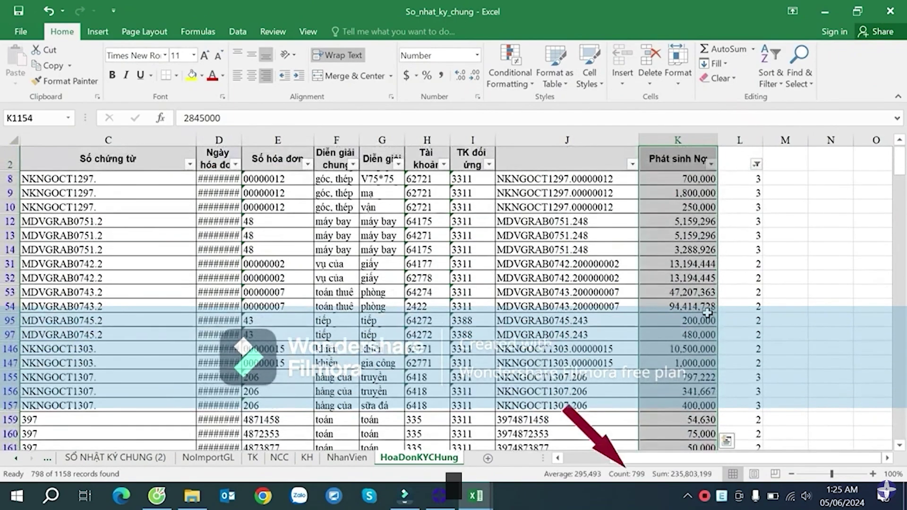
key("shift+Down")
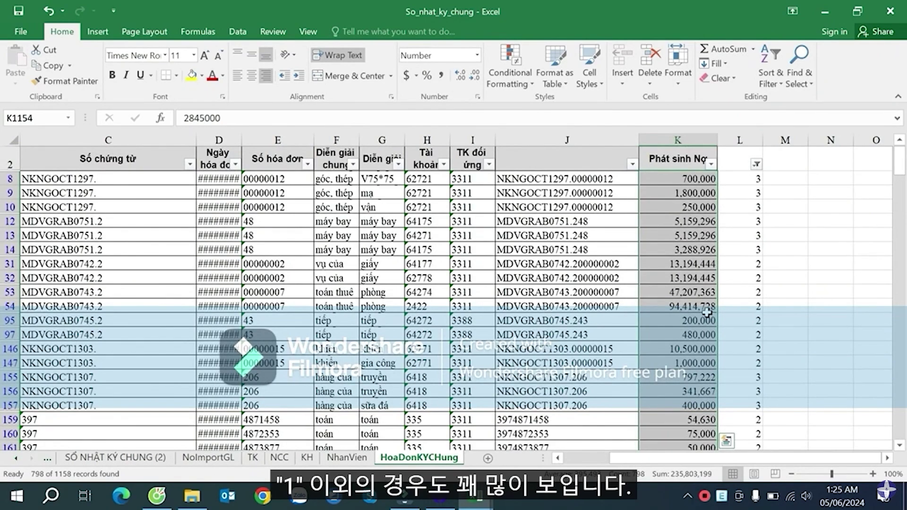
- Widen column D so invoice dates show and check counts in rows 31–32
left_click(549, 253)
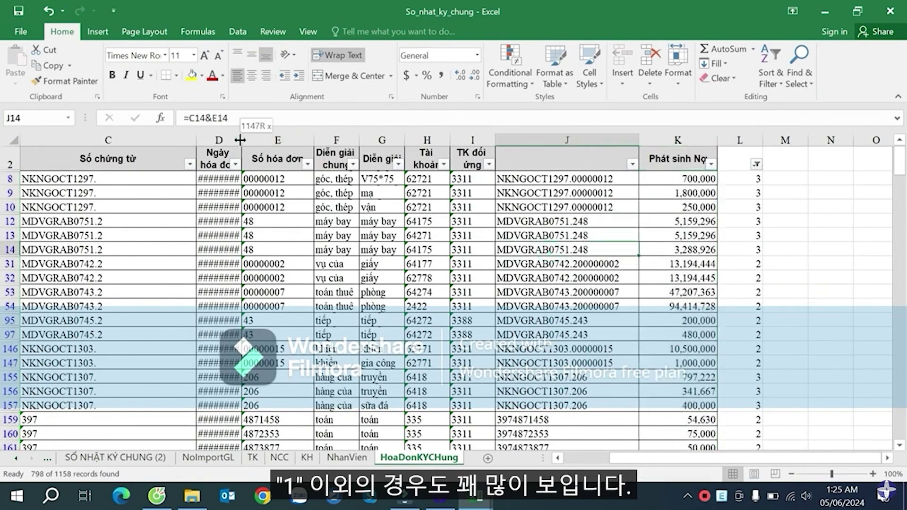
left_click_drag(242, 138, 254, 137)
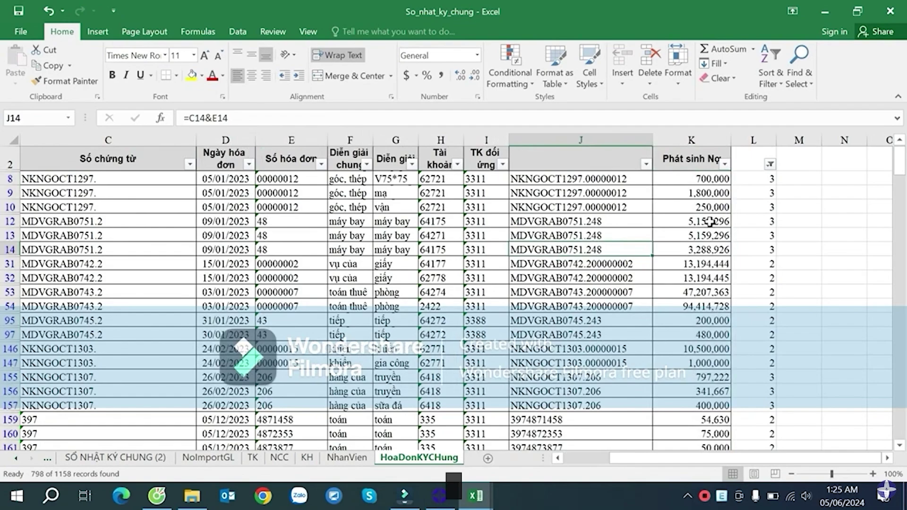
left_click(750, 262)
left_click(751, 279)
scroll(769, 289, "down", 7)
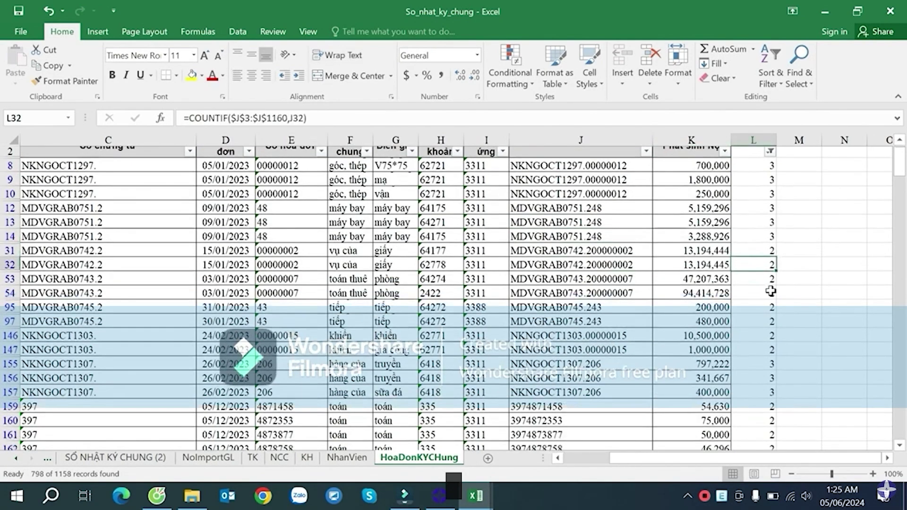
scroll(772, 282, "down", 2)
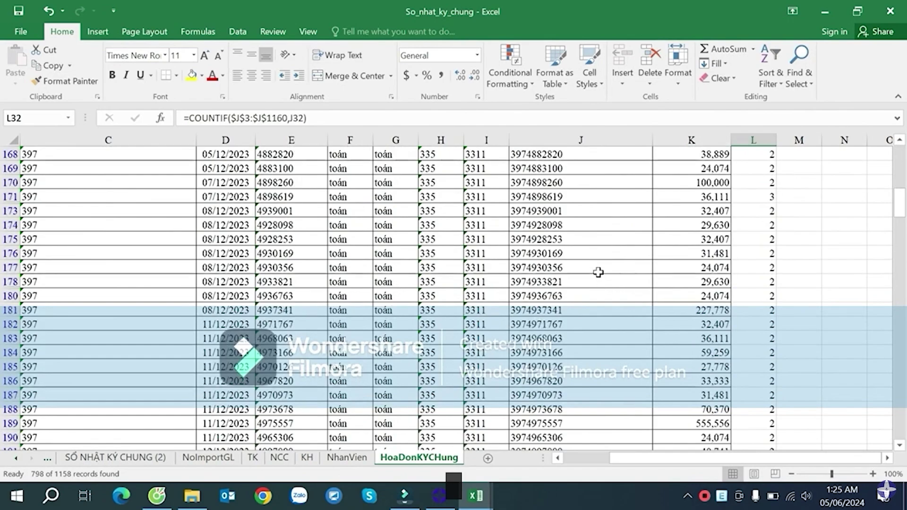
scroll(604, 266, "up", 4)
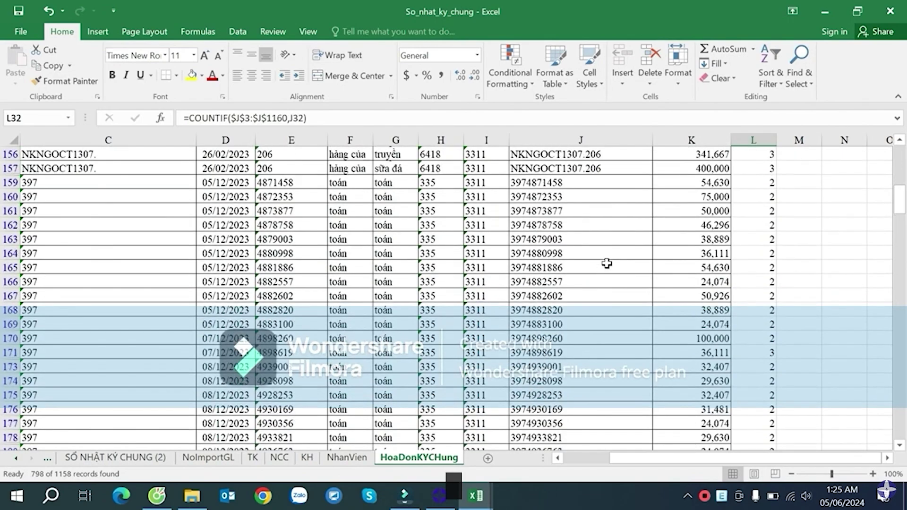
left_click(569, 187)
scroll(580, 198, "up", 1)
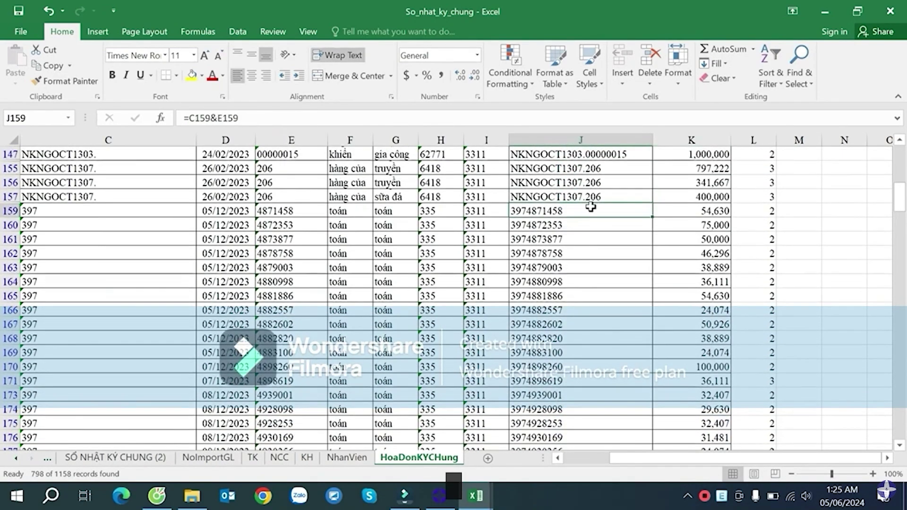
scroll(594, 211, "down", 4)
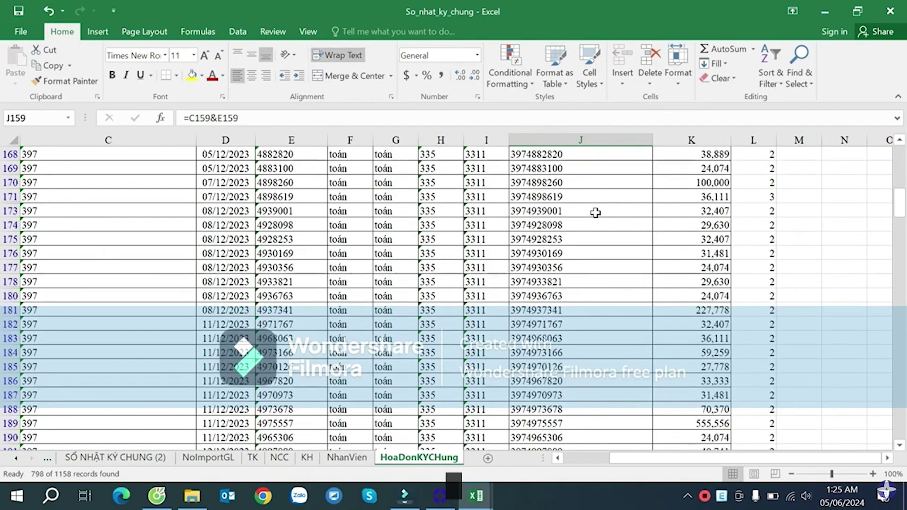
scroll(595, 211, "up", 4)
scroll(595, 212, "up", 1)
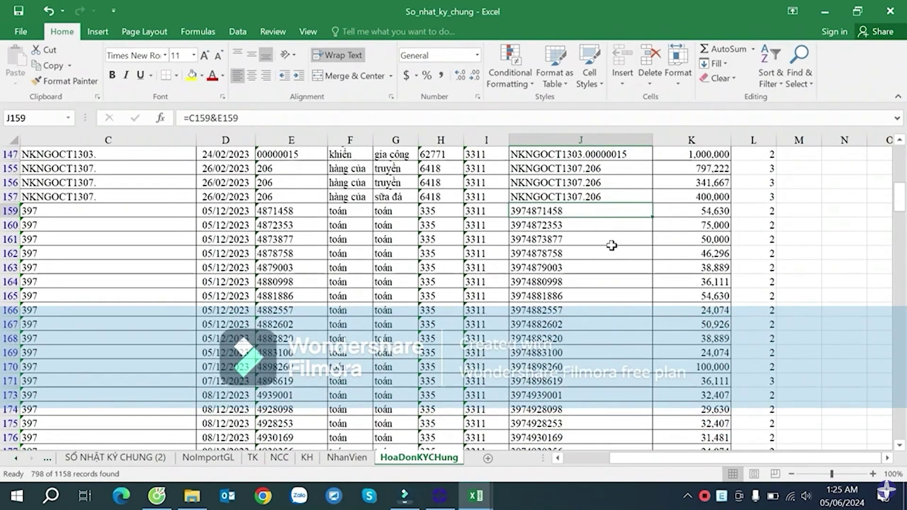
scroll(616, 245, "up", 1)
key("ctrl+c")
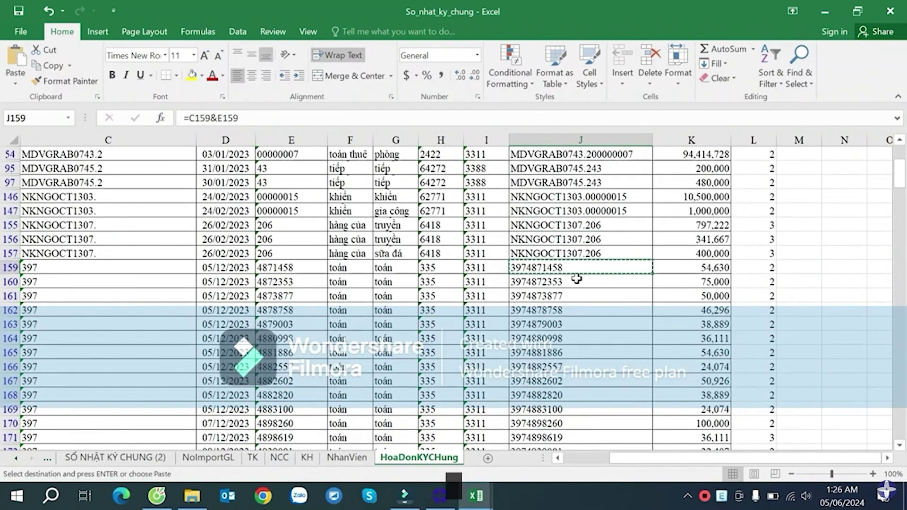
scroll(592, 255, "up", 4)
left_click(646, 177)
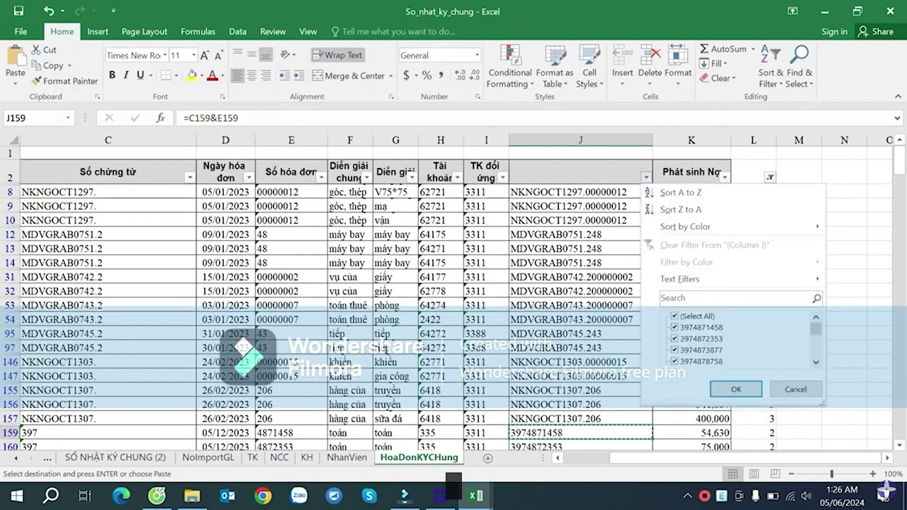
key("ctrl+v")
left_click(735, 389)
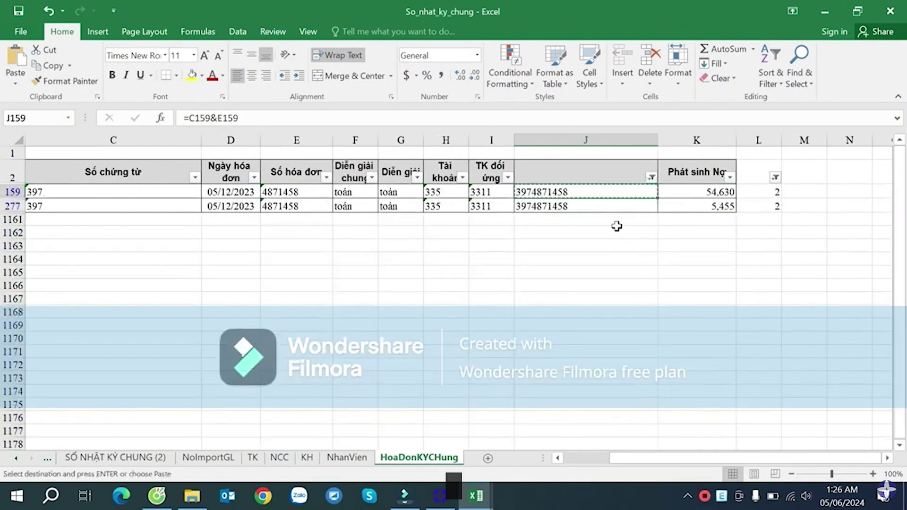
left_click(600, 210)
key("Escape")
left_click(595, 190)
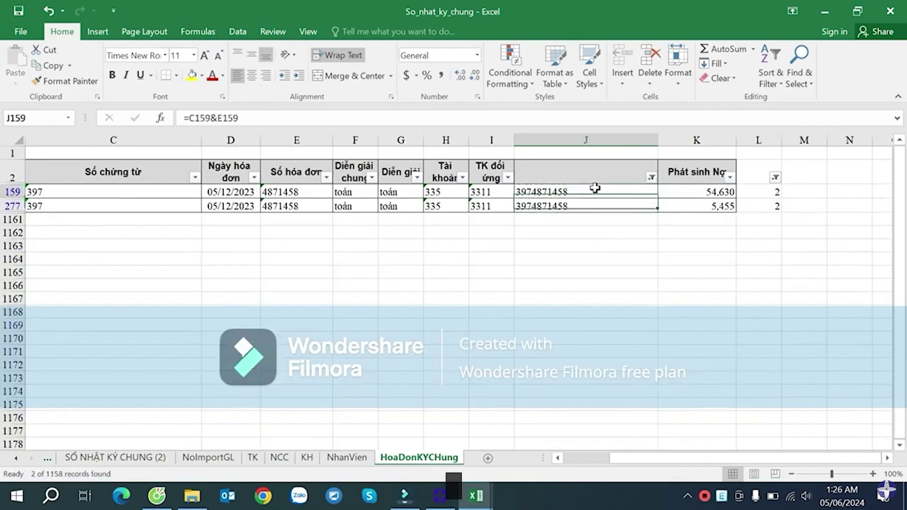
left_click(599, 205)
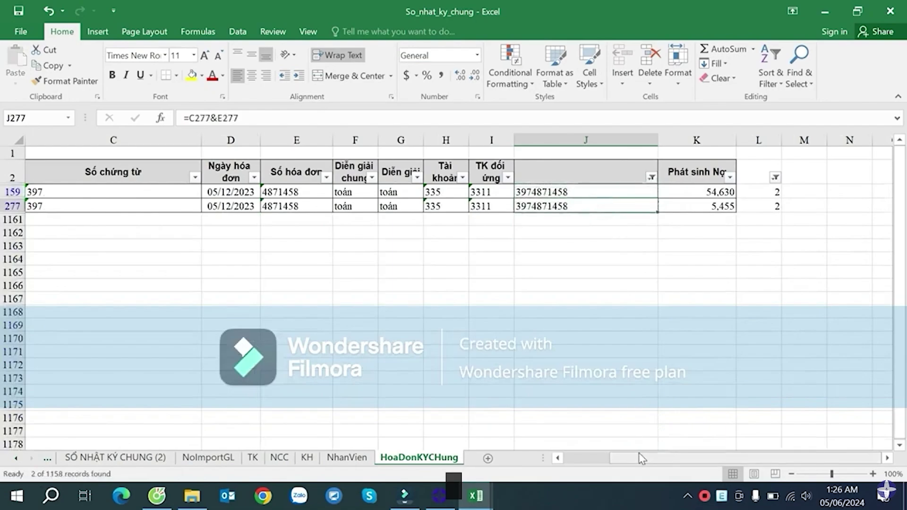
left_click_drag(638, 458, 572, 456)
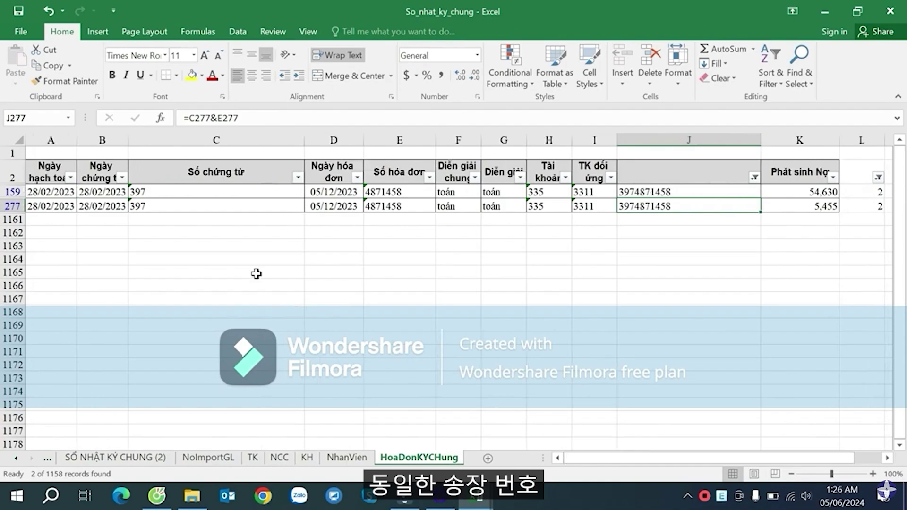
- Check row 159's voucher and invoice numbers and autofit column F's descriptions
left_click(181, 195)
left_click(384, 191)
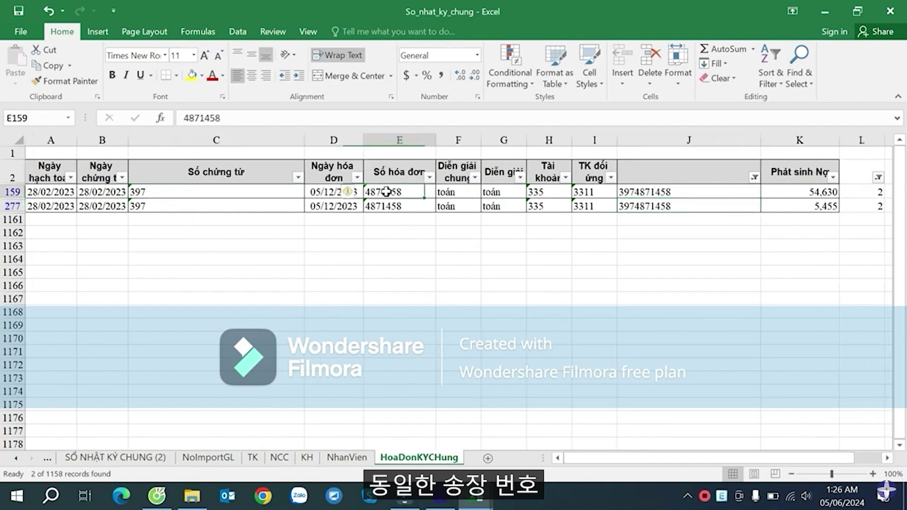
double_click(481, 140)
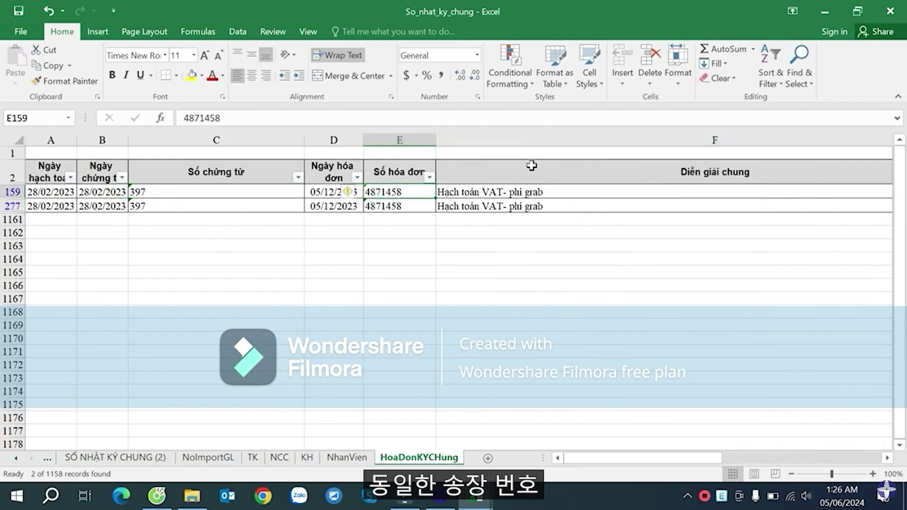
left_click_drag(637, 458, 770, 460)
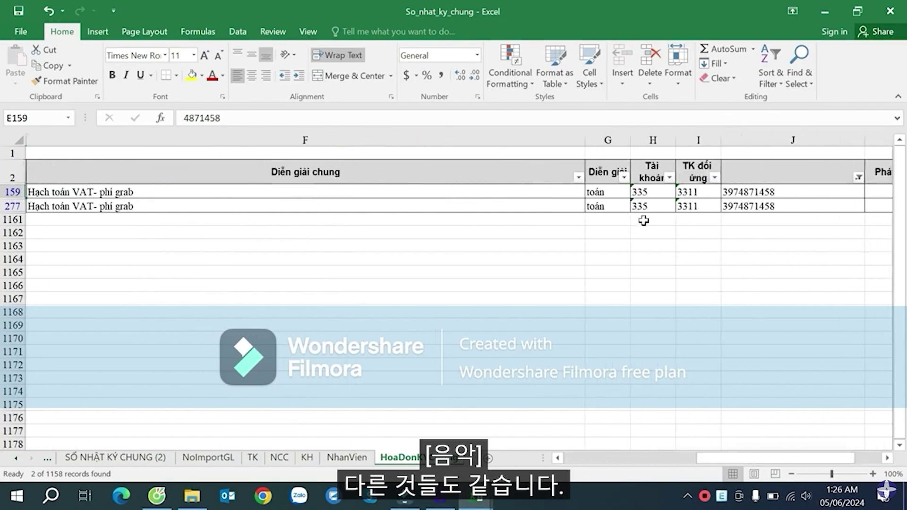
- Clear the column Y and Z filters on the SỔ NHẬT KÝ CHUNG (2) sheet
left_click_drag(584, 141, 240, 151)
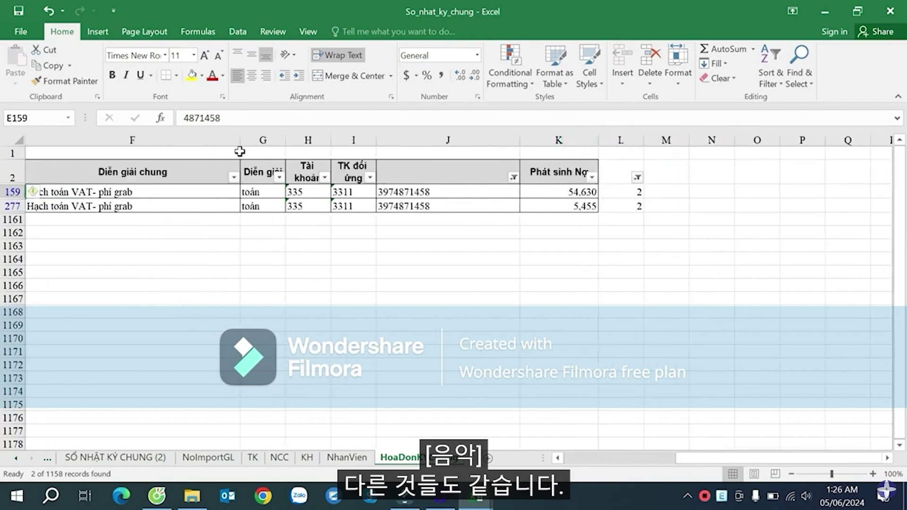
left_click(161, 457)
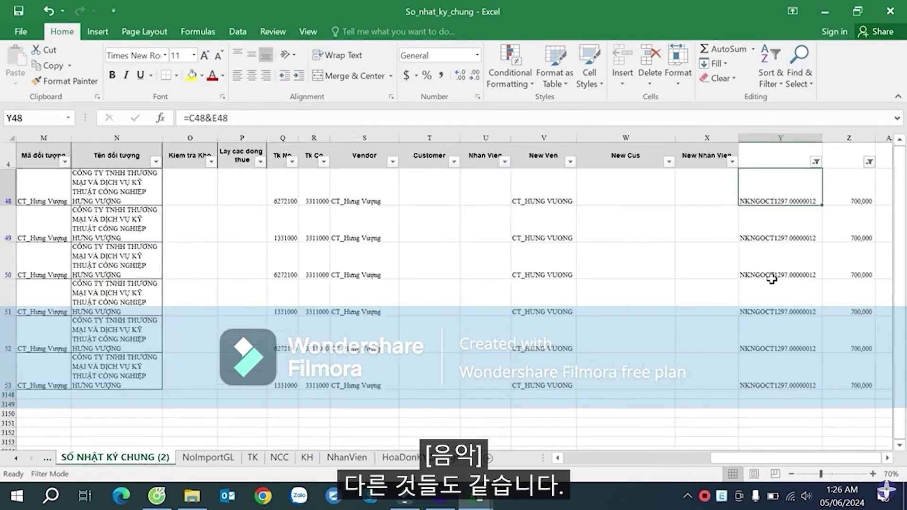
left_click(816, 161)
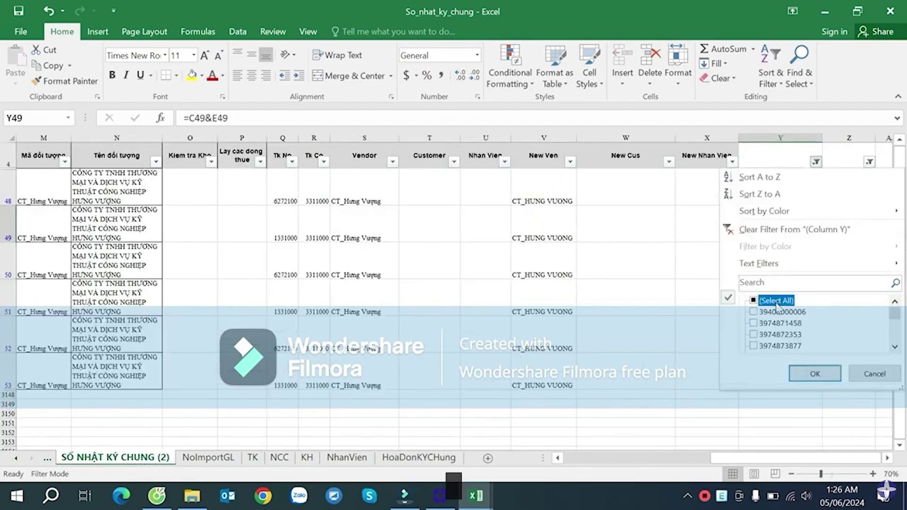
left_click(814, 373)
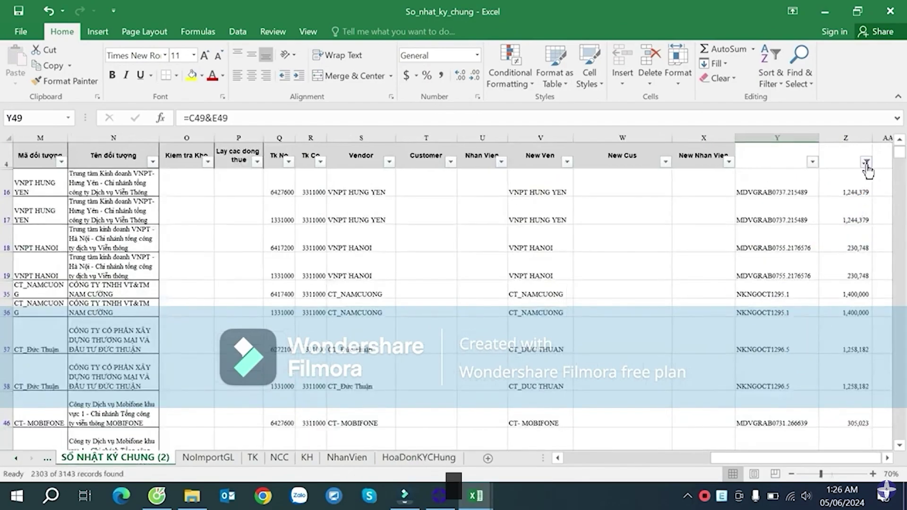
left_click(866, 161)
left_click(753, 301)
left_click(815, 373)
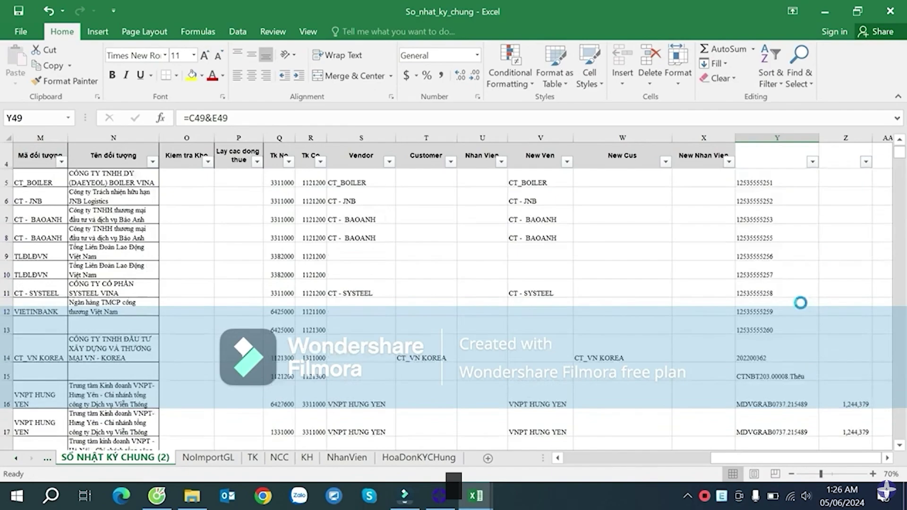
left_click(800, 196)
left_click(812, 163)
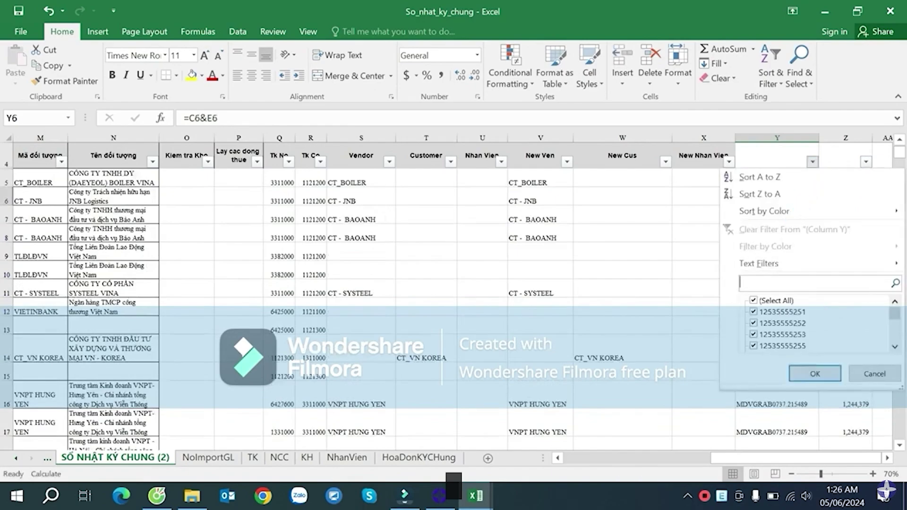
left_click(874, 373)
left_click(426, 394)
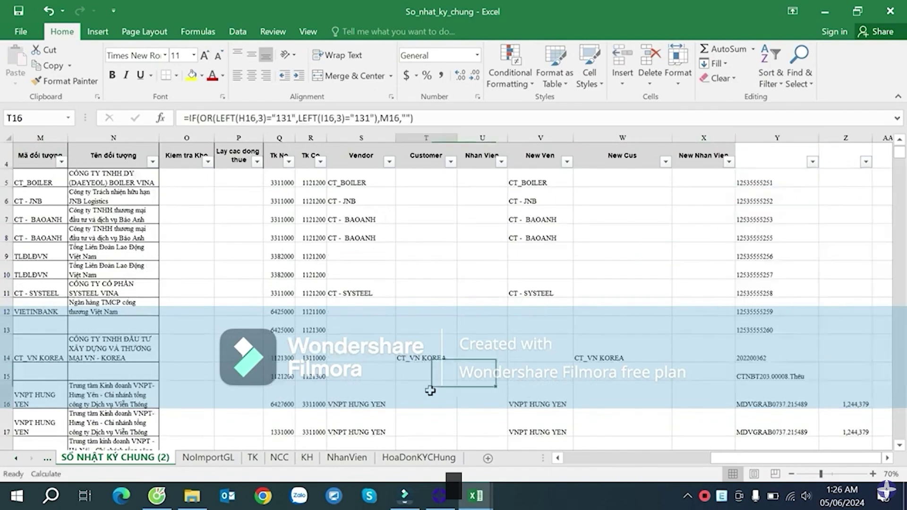
left_click(419, 457)
left_click(416, 206)
left_click(415, 192)
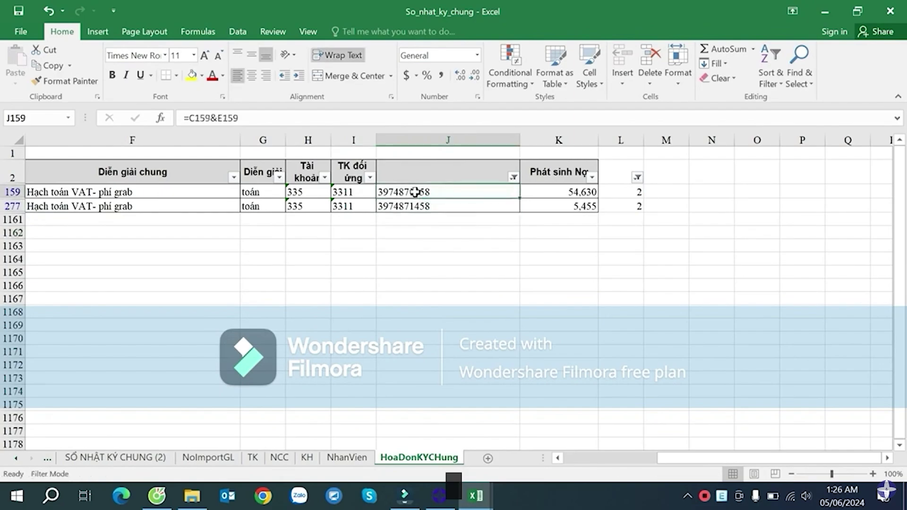
key("ctrl+c")
left_click(152, 446)
left_click(152, 454)
left_click(809, 196)
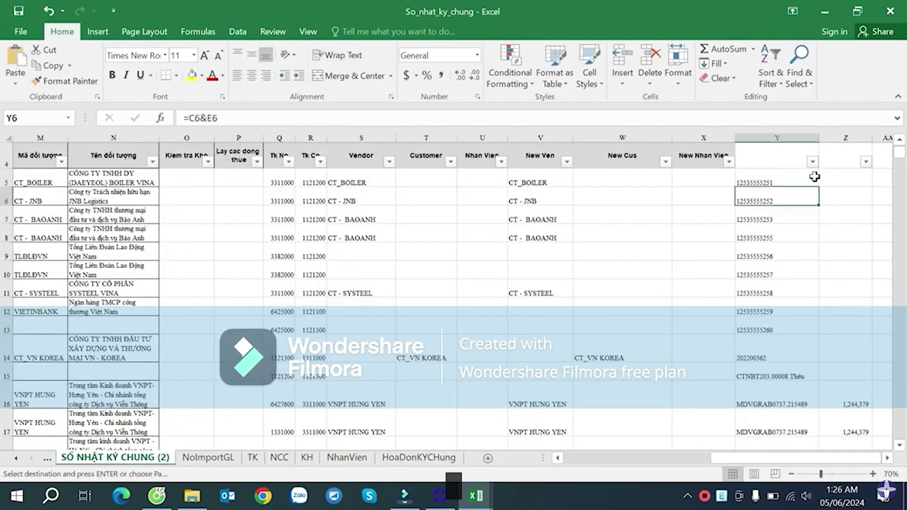
left_click(812, 162)
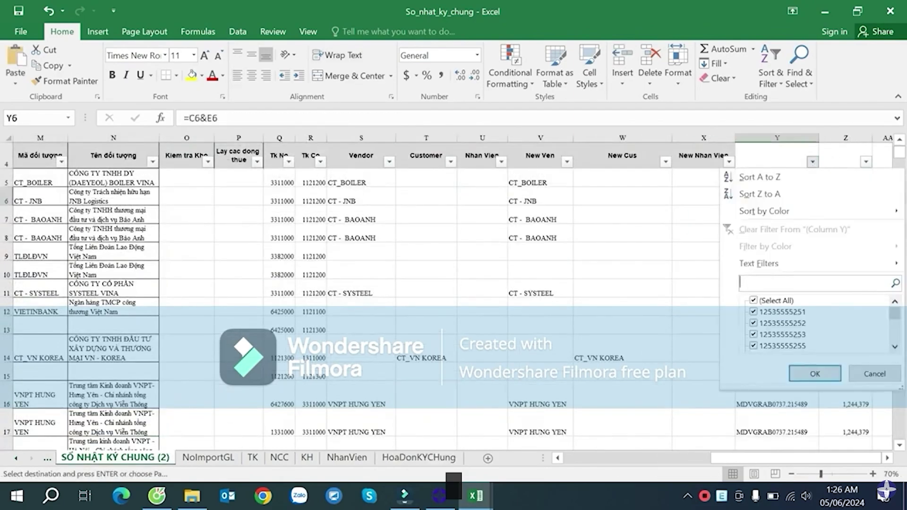
left_click(813, 373)
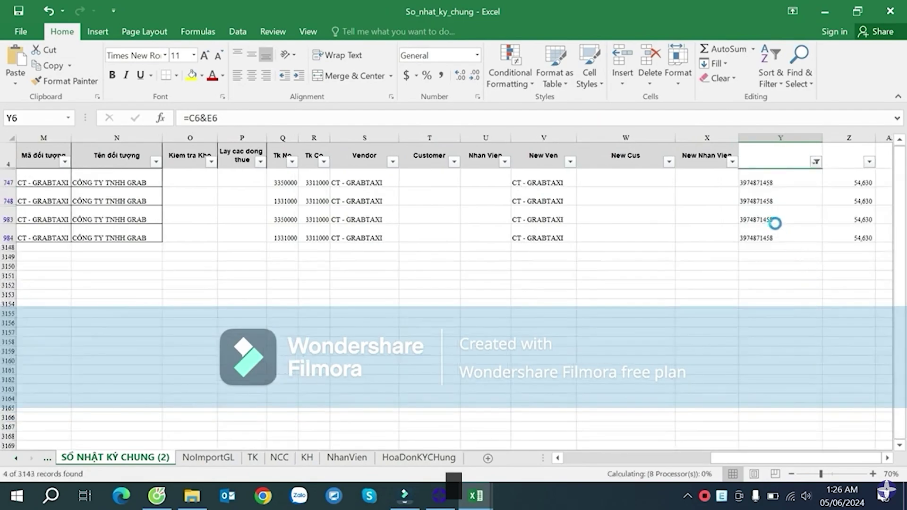
left_click(768, 197)
key("ctrl+c")
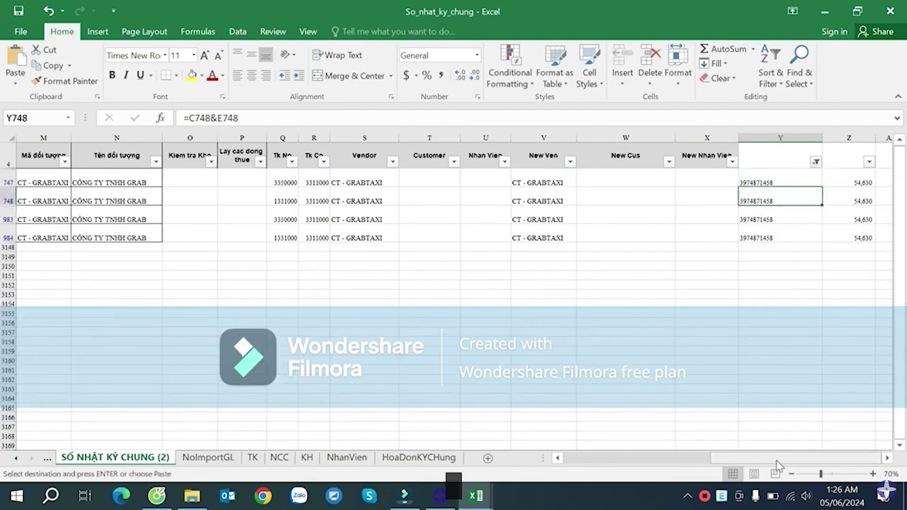
left_click_drag(778, 458, 614, 456)
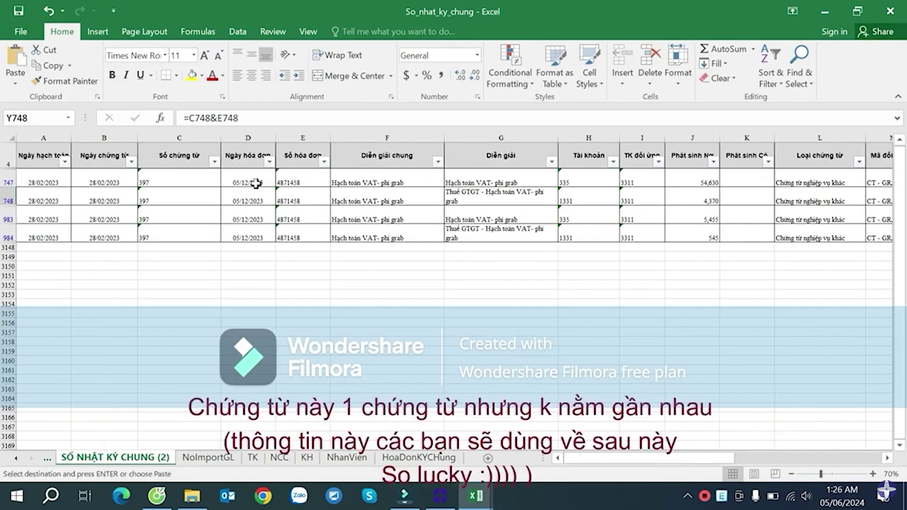
left_click(255, 183)
left_click(699, 183)
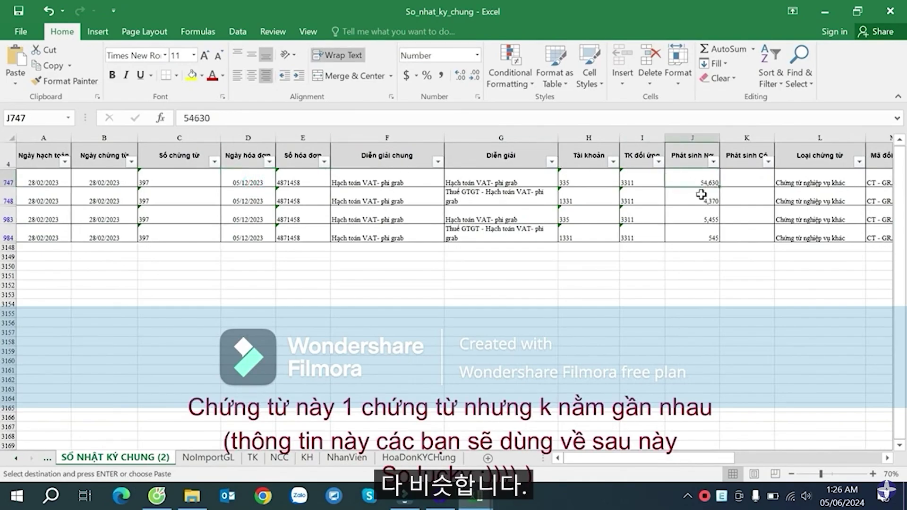
left_click(700, 198)
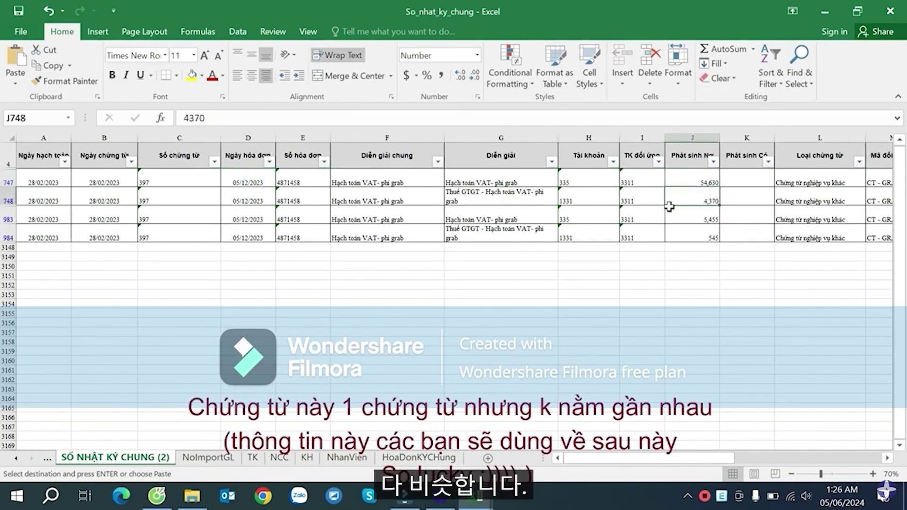
left_click(301, 180)
left_click(305, 198)
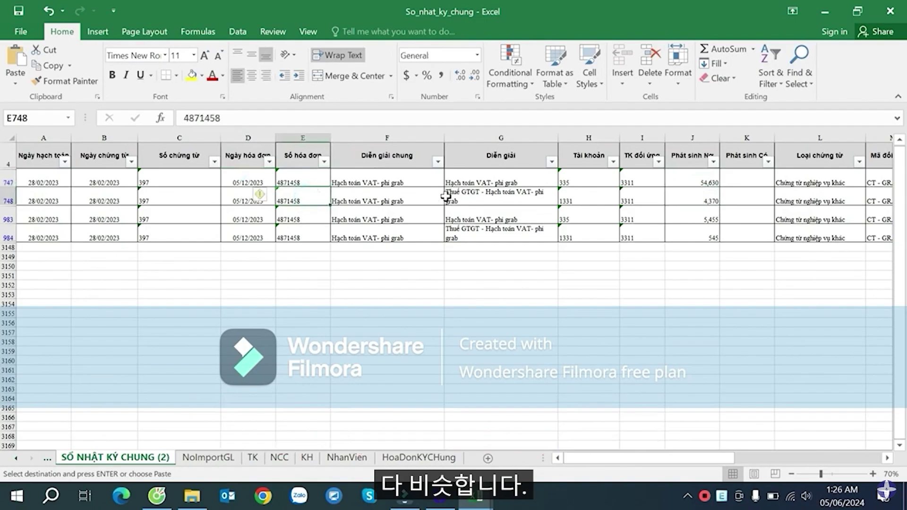
left_click(503, 196)
left_click(590, 198)
left_click(654, 197)
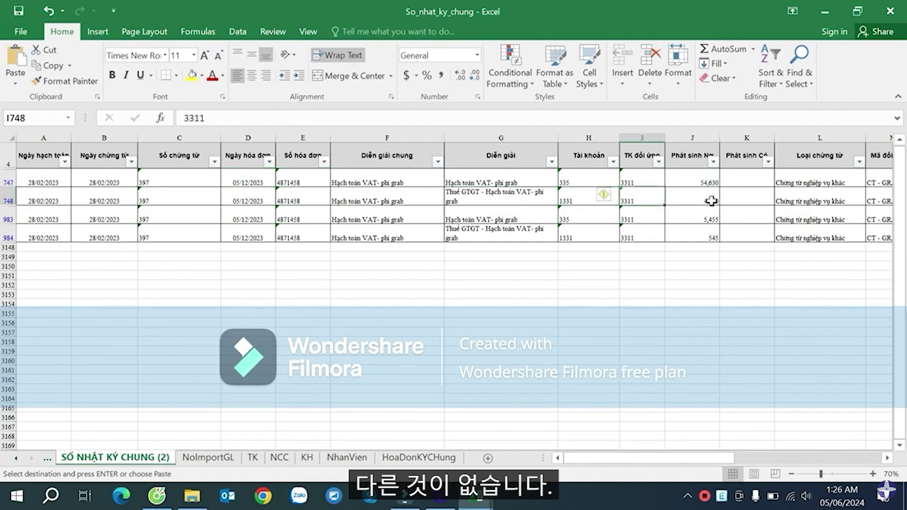
left_click(711, 200)
left_click(713, 217)
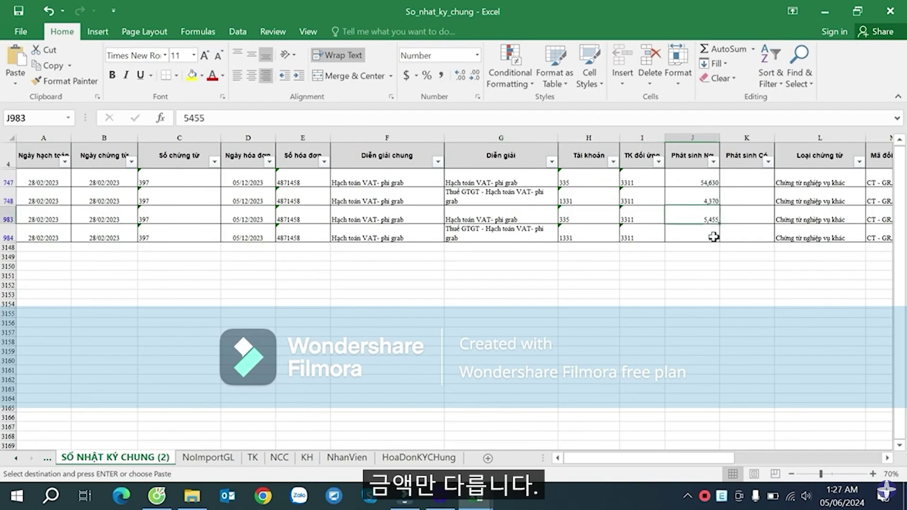
left_click(713, 236)
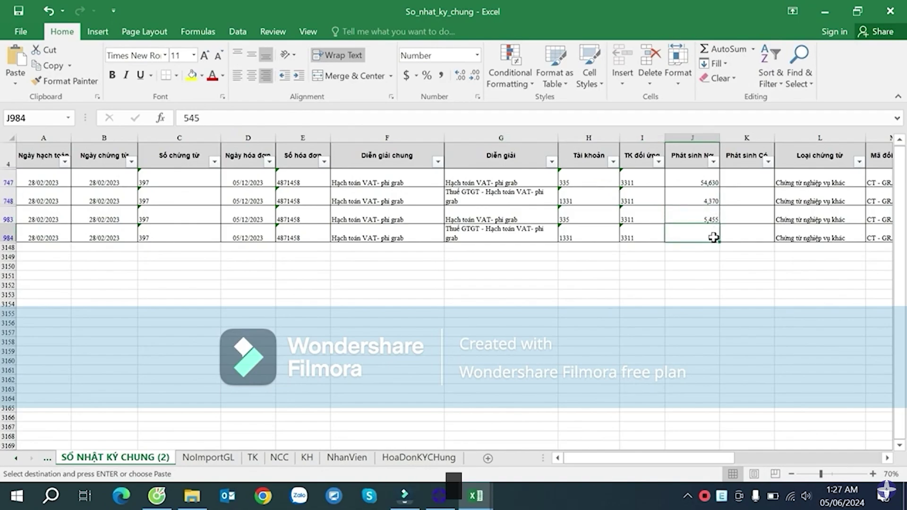
left_click_drag(722, 457, 851, 421)
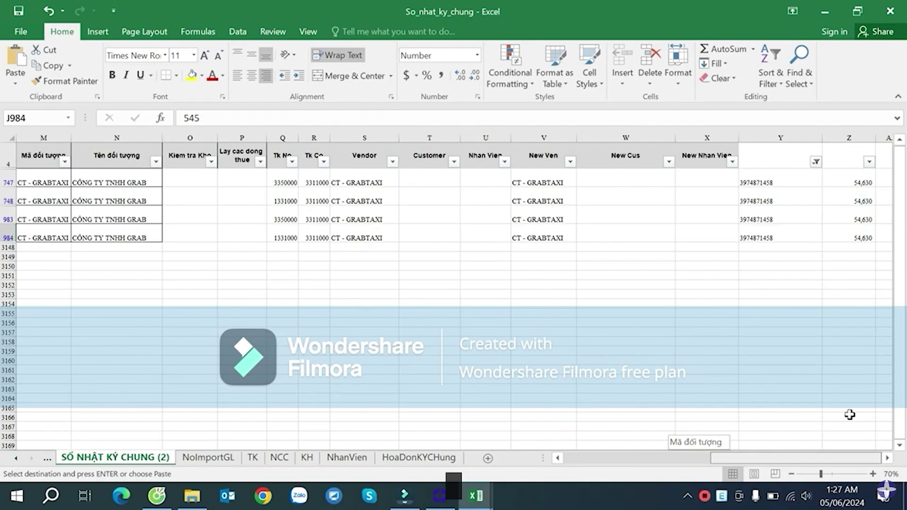
left_click_drag(849, 414, 850, 414)
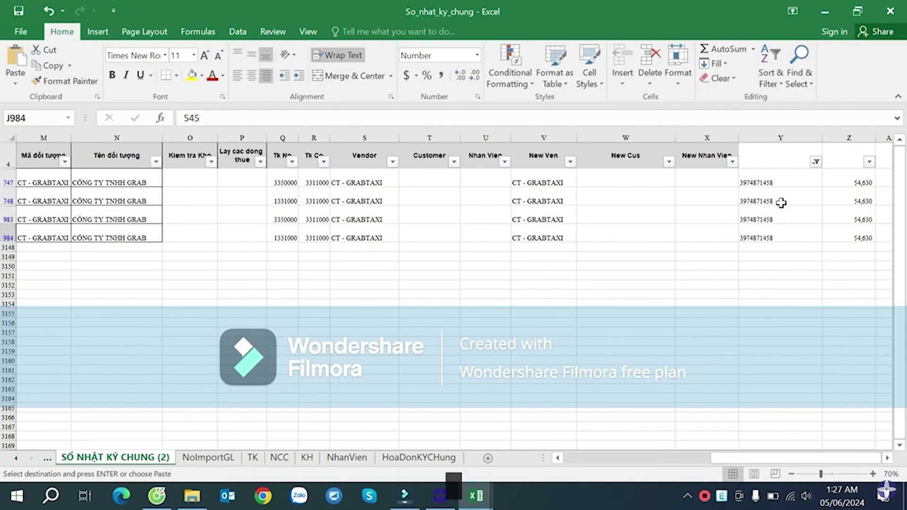
left_click(773, 180)
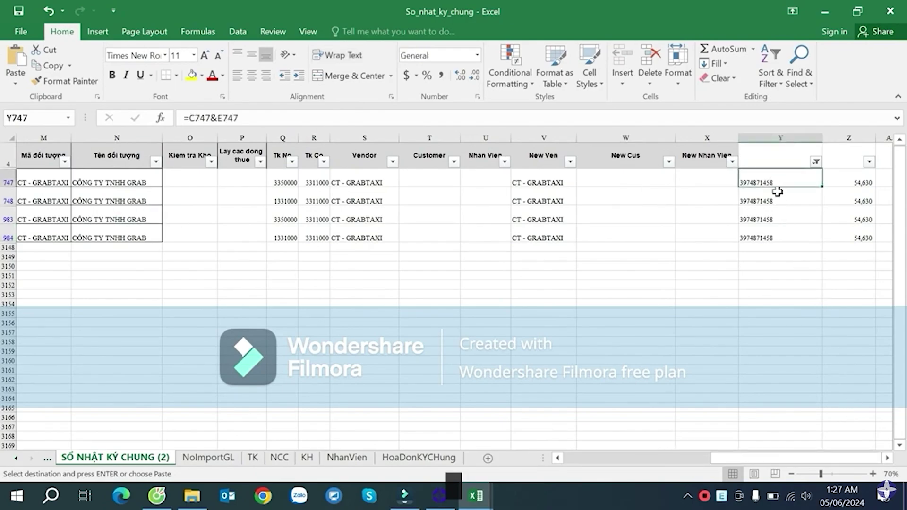
left_click(784, 221)
left_click(778, 191)
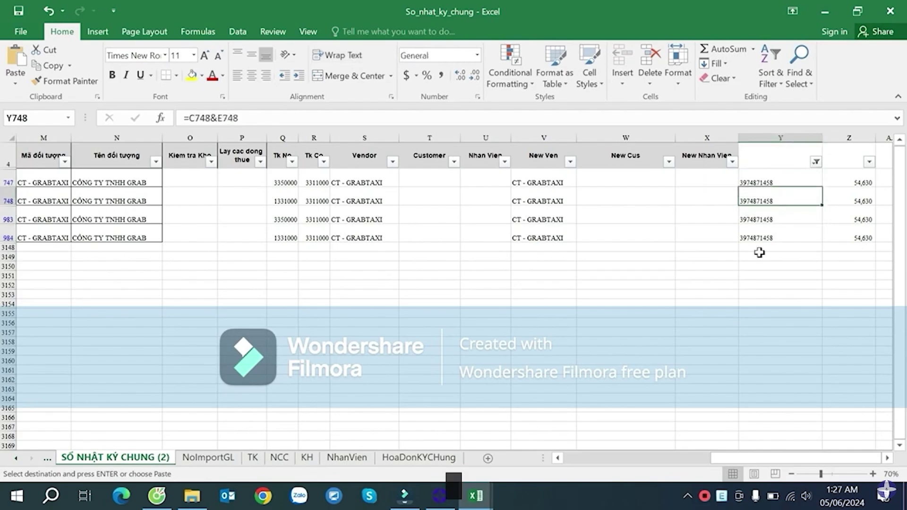
right_click(704, 494)
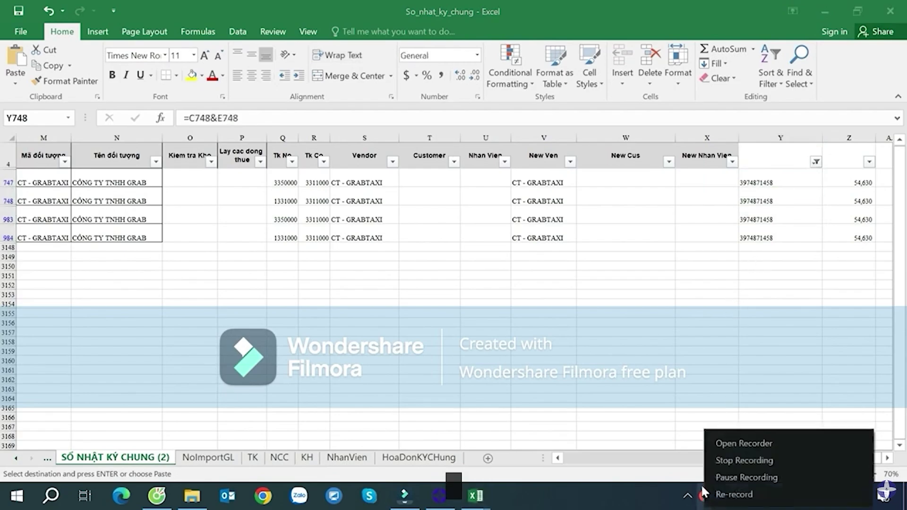
left_click(736, 476)
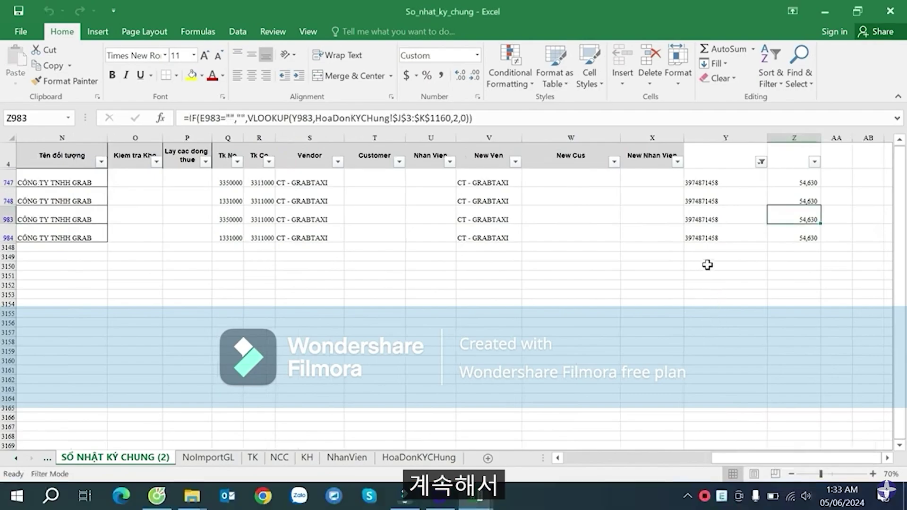
left_click(711, 237)
left_click(720, 190)
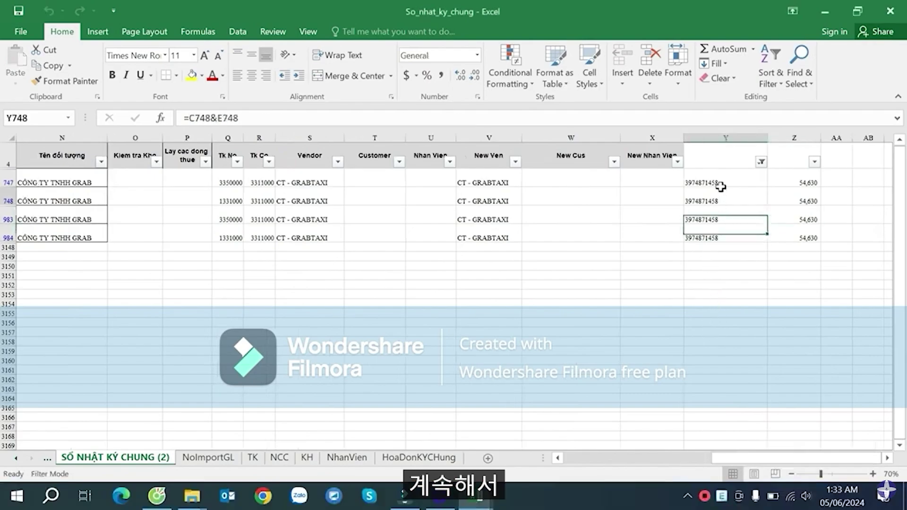
left_click(725, 235)
left_click(726, 201)
left_click(737, 238)
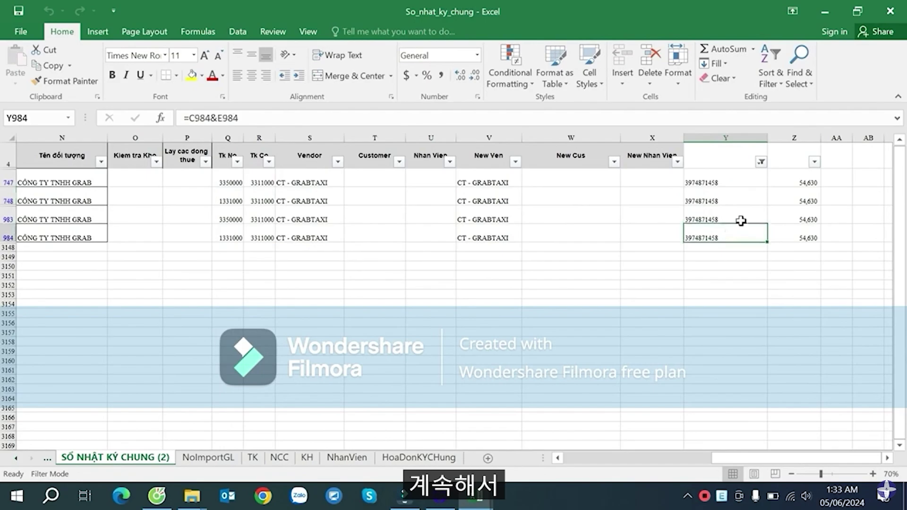
left_click(740, 221)
left_click(746, 182)
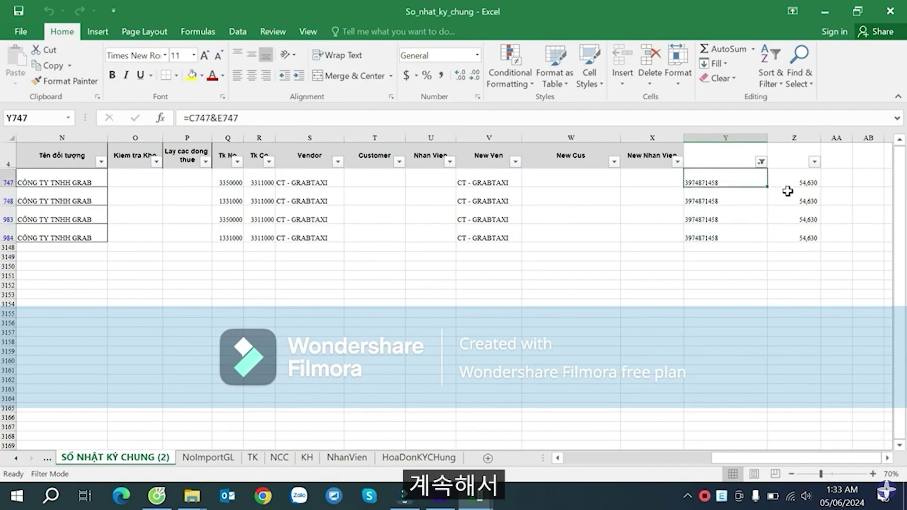
left_click(739, 236)
left_click(736, 184)
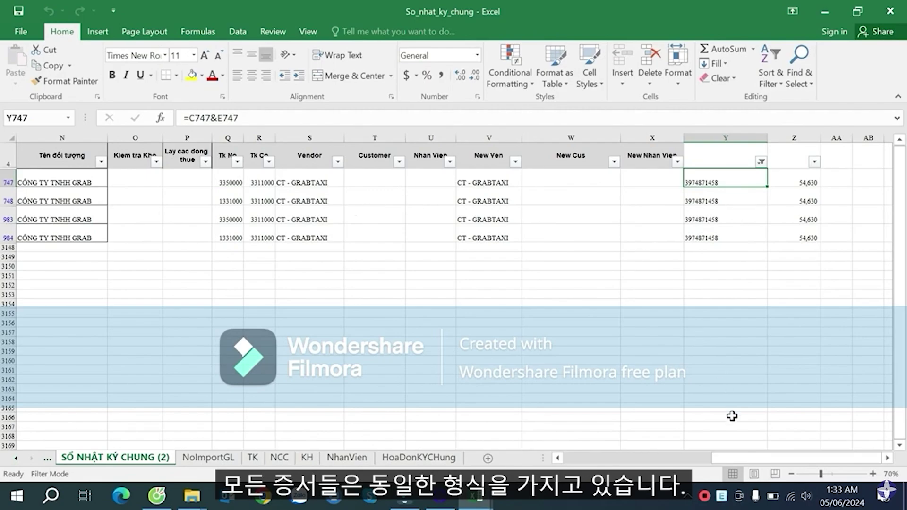
left_click_drag(732, 458, 585, 457)
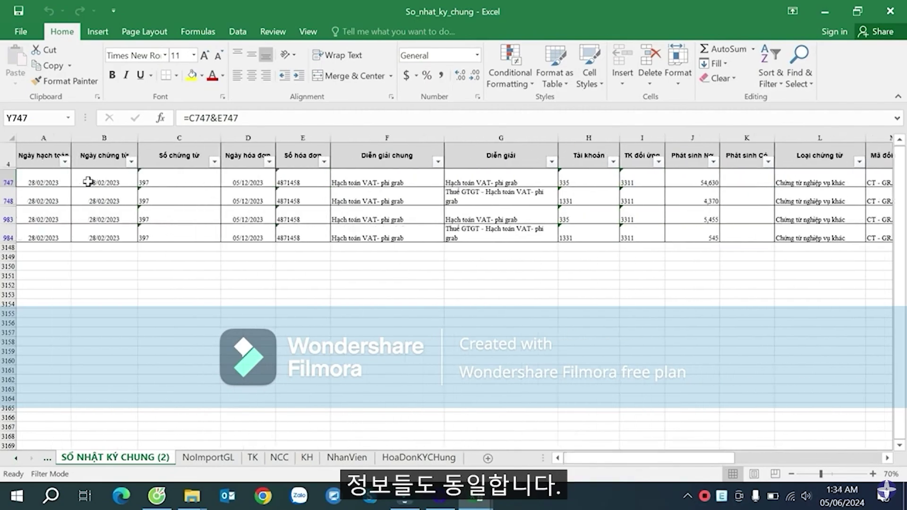
left_click_drag(700, 457, 797, 455)
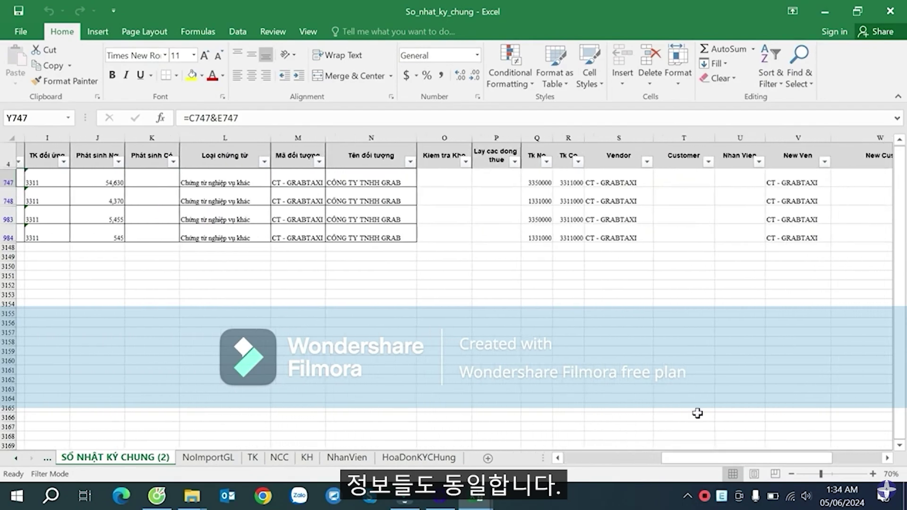
left_click(107, 182)
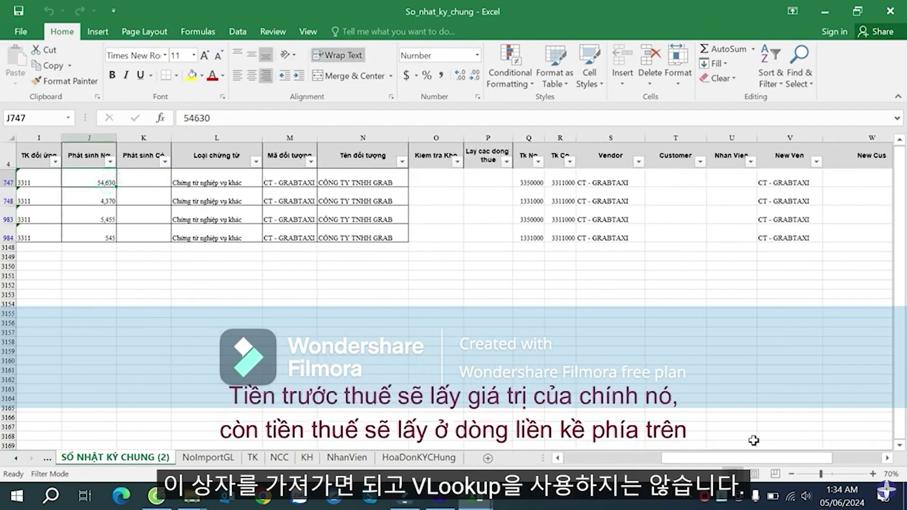
left_click_drag(755, 458, 805, 456)
left_click(844, 179)
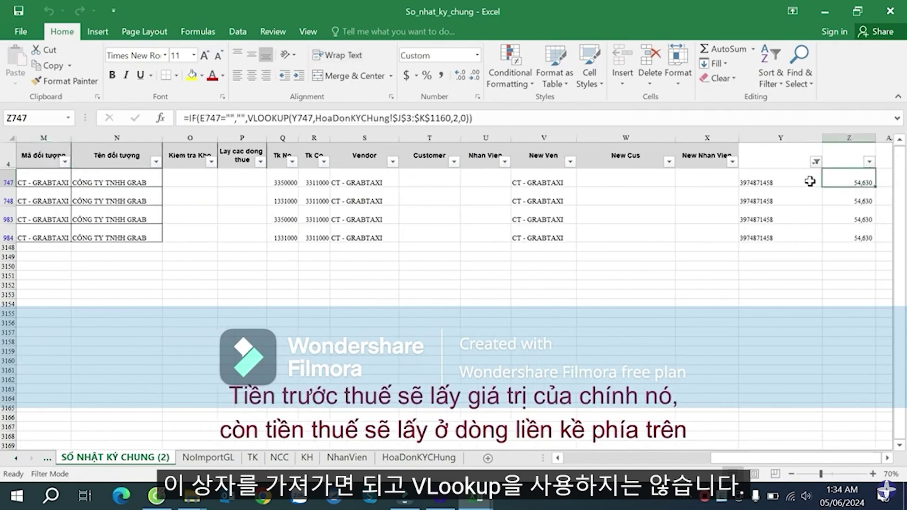
mouse_move(776, 458)
left_mouse_down()
mouse_move(641, 461)
mouse_move(779, 460)
left_mouse_up()
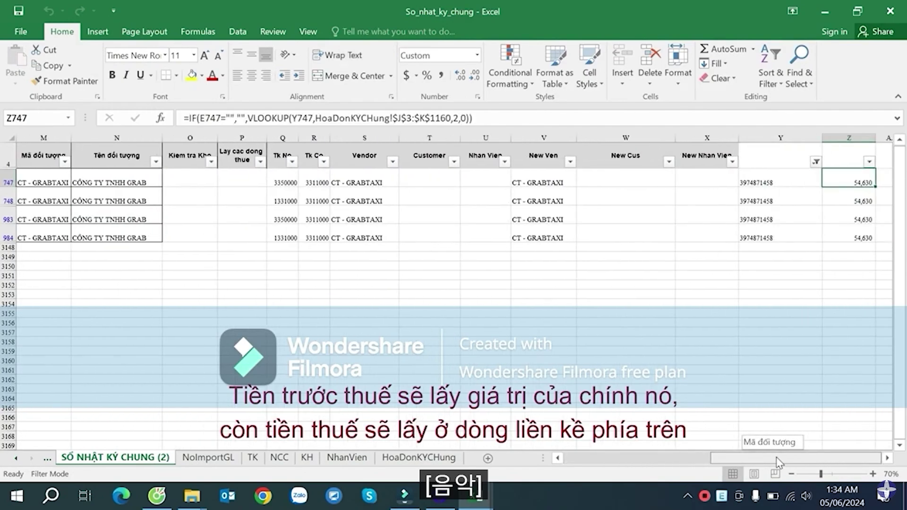
left_click(887, 458)
left_click(886, 458)
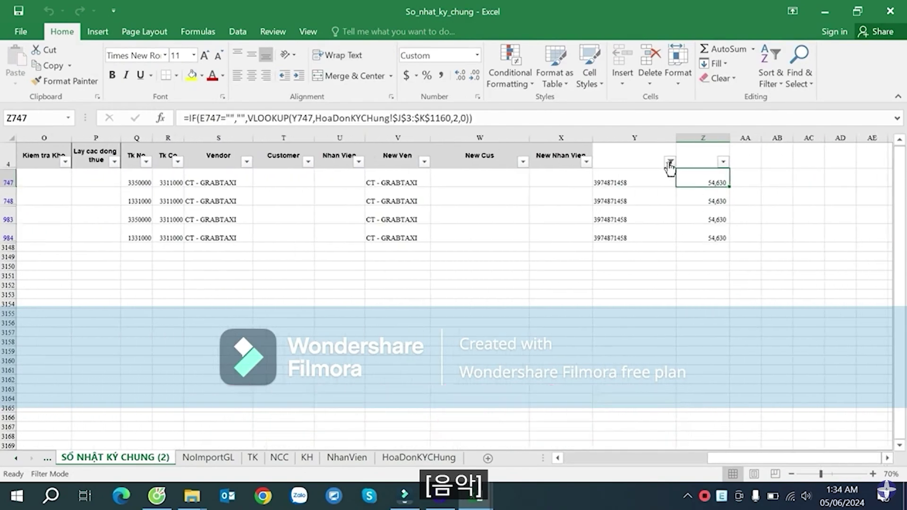
- Remove the column Y filter so all journal rows show again
left_click(670, 161)
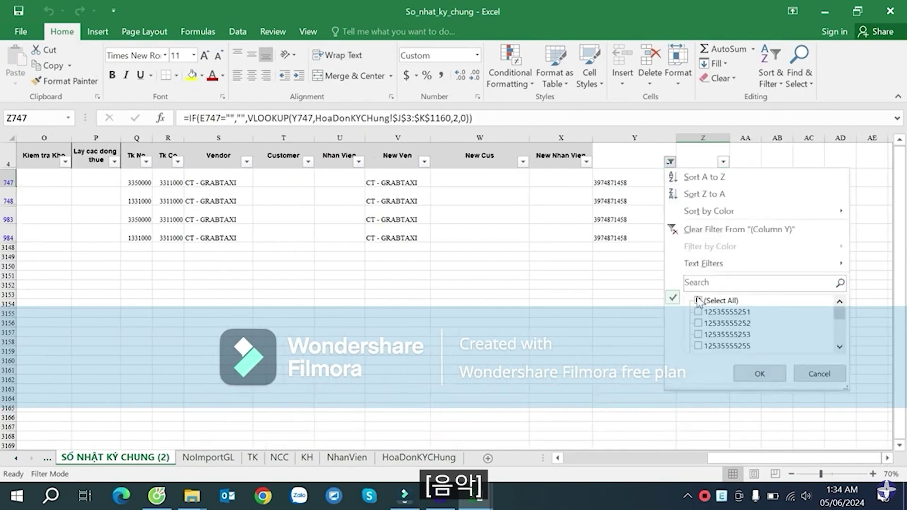
left_click(759, 374)
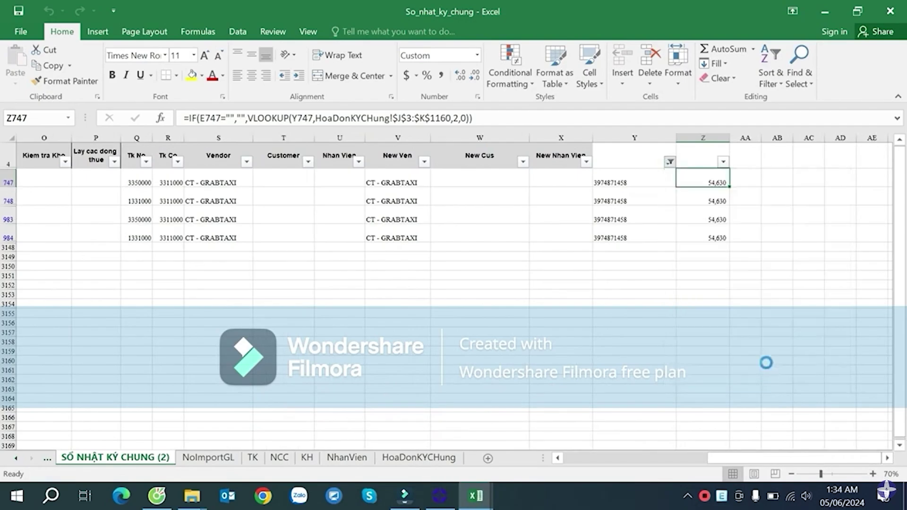
left_click(722, 310)
scroll(723, 311, "down", 1)
scroll(713, 260, "down", 3)
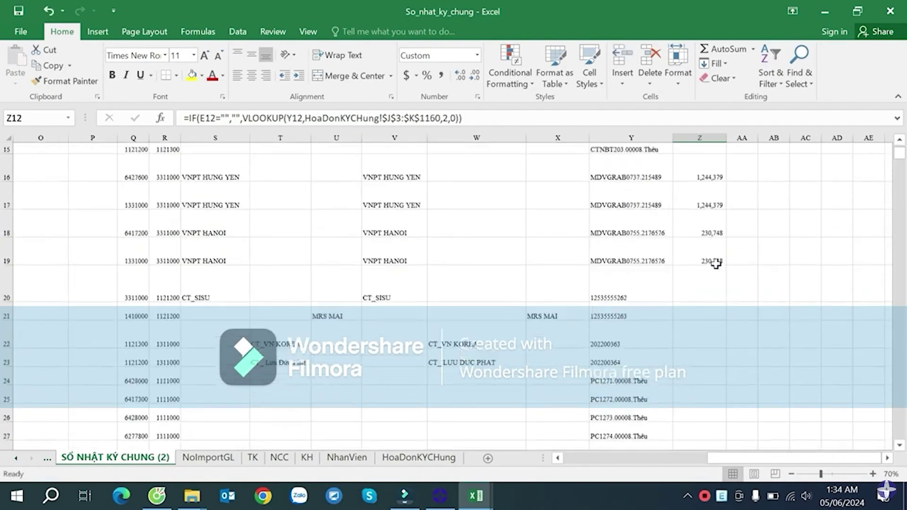
scroll(713, 263, "up", 4)
scroll(713, 263, "down", 3)
scroll(715, 265, "up", 5)
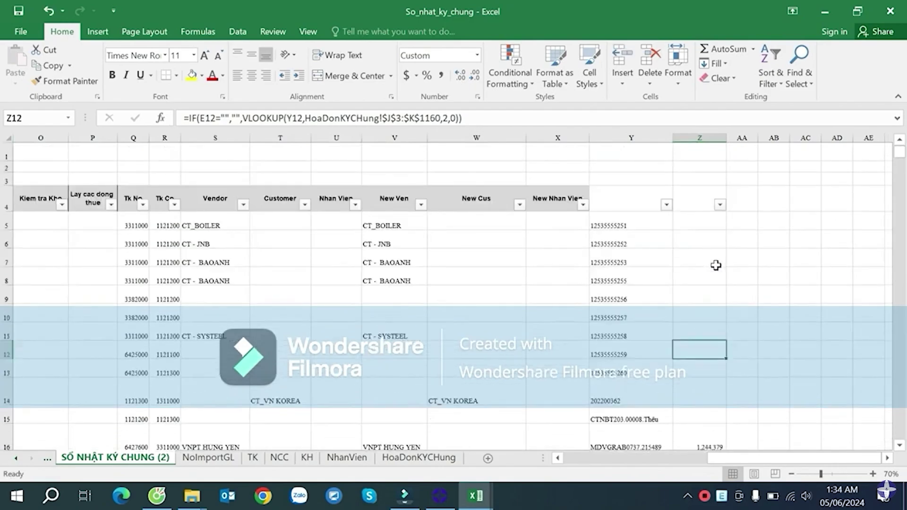
left_click(717, 225)
scroll(739, 250, "down", 5)
scroll(737, 249, "up", 3)
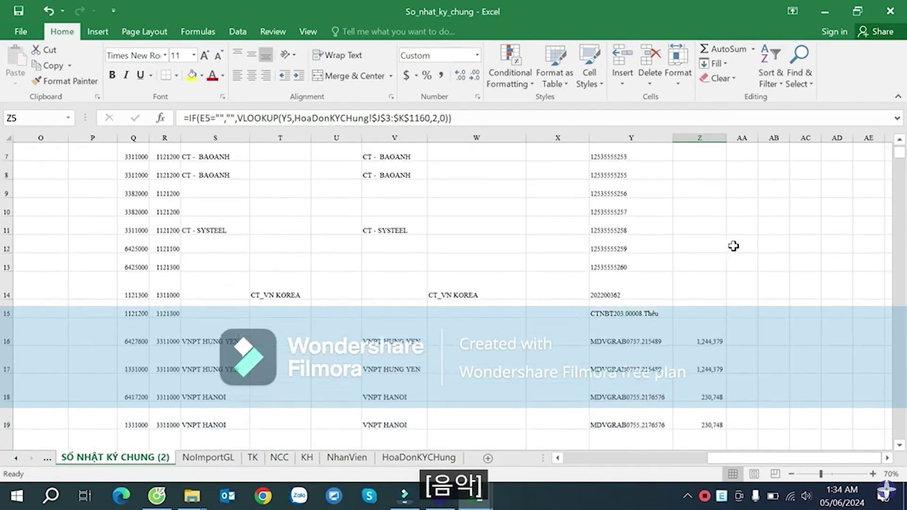
scroll(736, 241, "up", 2)
- Widen column AA to about 14.73 and select AA5
left_click_drag(757, 138, 781, 138)
left_click(756, 219)
scroll(754, 219, "down", 3)
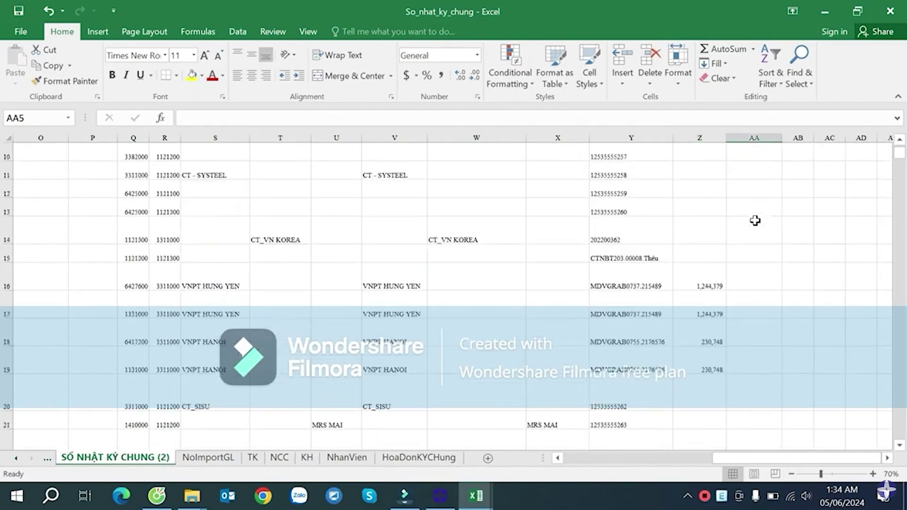
scroll(754, 221, "up", 2)
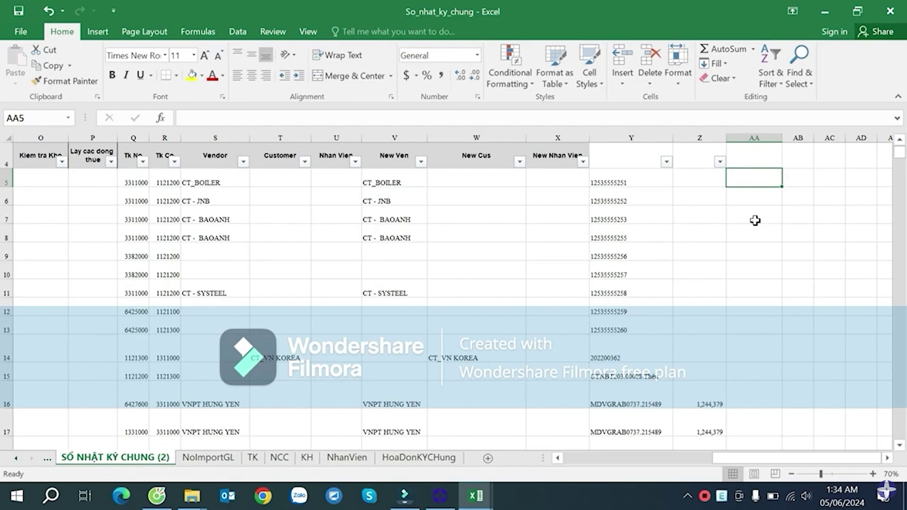
- Clear the column J and L filters on HoaDonKYCHung, then return to the journal sheet
left_click(418, 458)
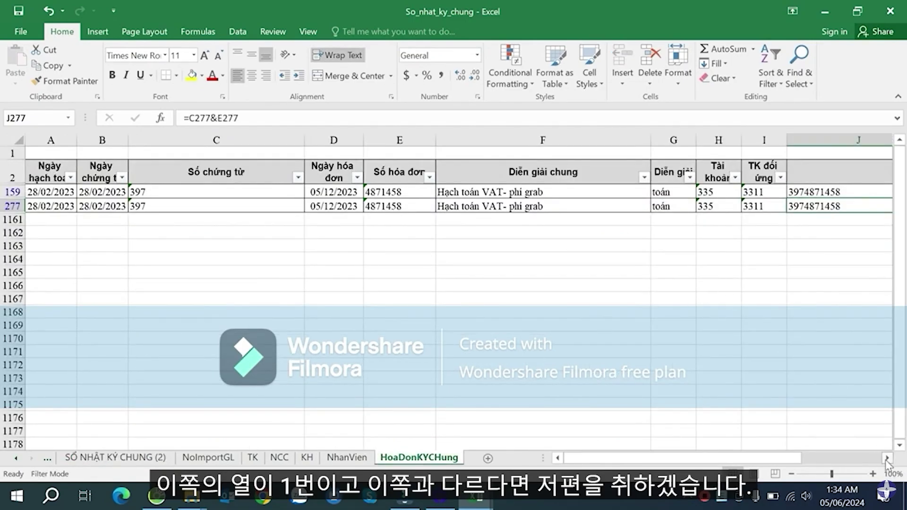
scroll(884, 460, "right", 5)
left_click(637, 177)
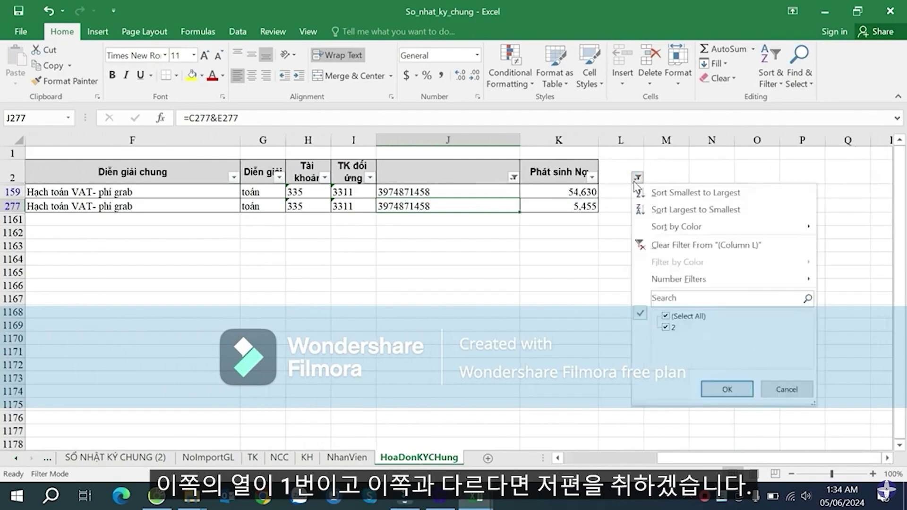
left_click(666, 316)
left_click(786, 388)
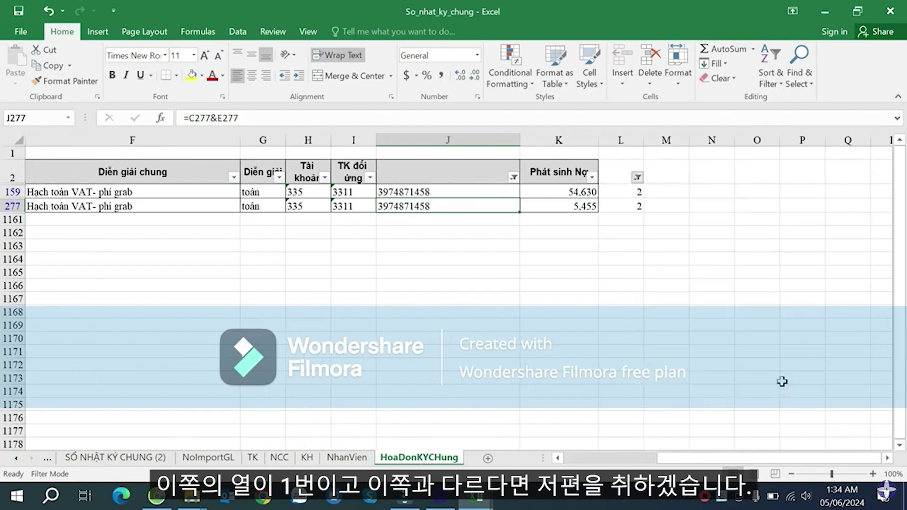
left_click(513, 177)
left_click(603, 389)
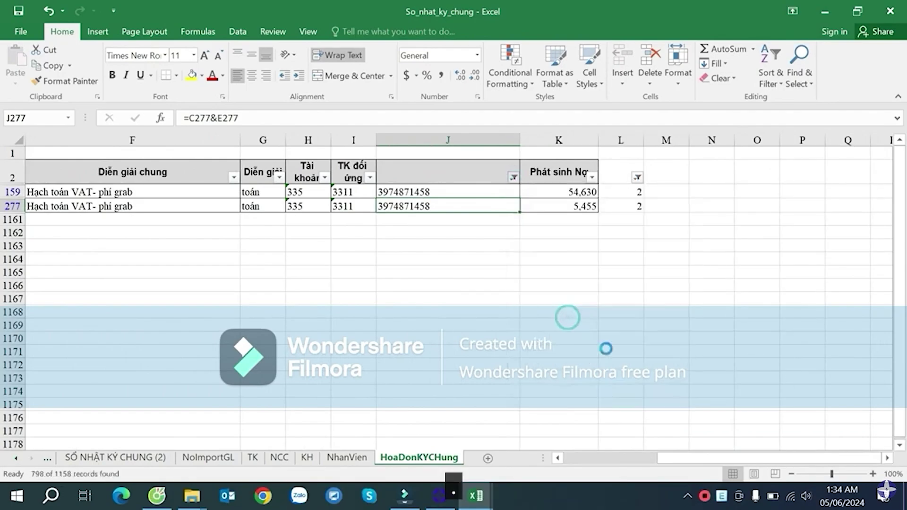
left_click(632, 177)
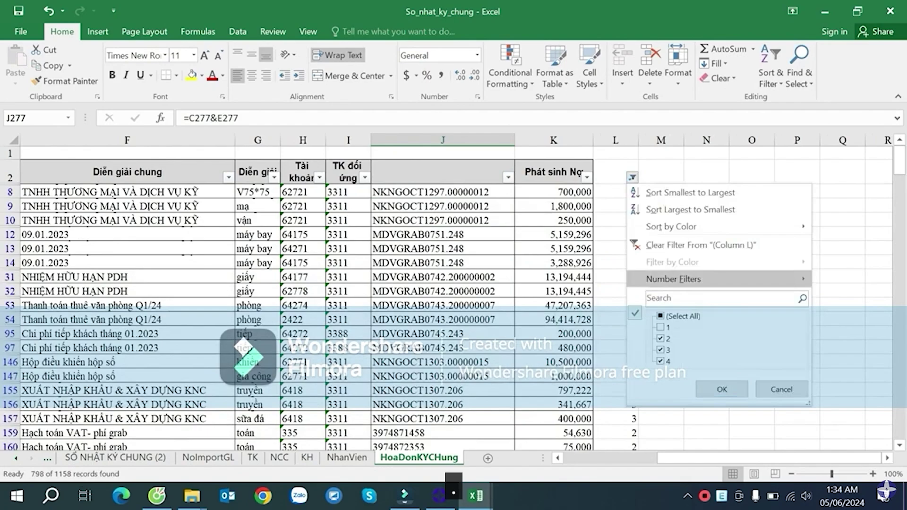
left_click(721, 388)
left_click(621, 221)
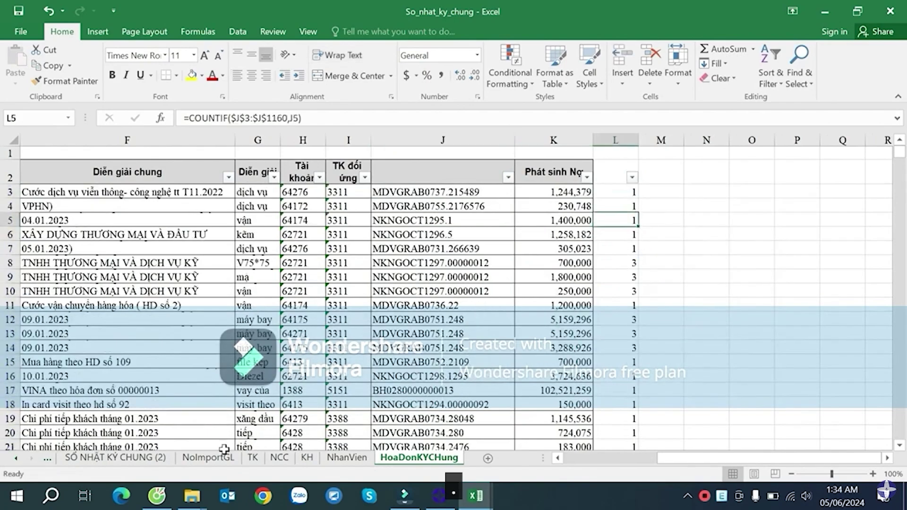
left_click(134, 458)
left_click(685, 271)
- Begin a VLOOKUP in AA5, then abandon it and go back to Z5
left_click(741, 268)
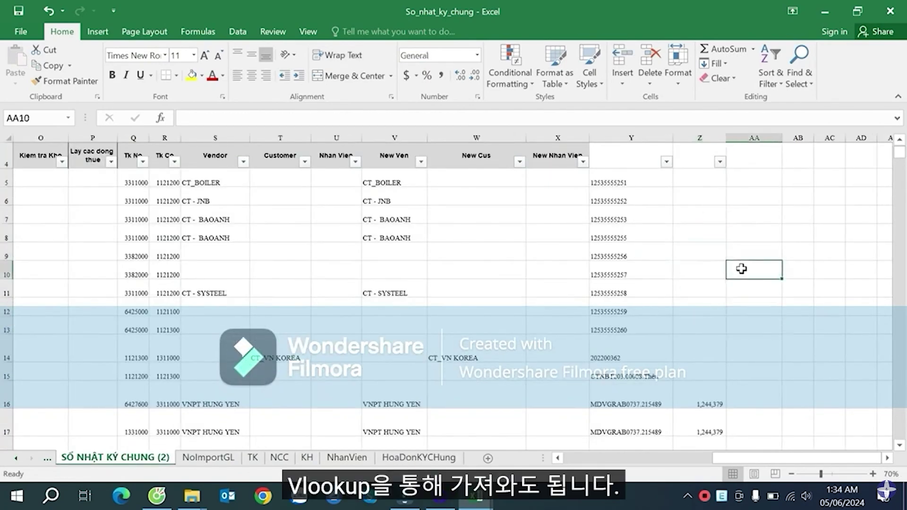
left_click(756, 154)
left_click(757, 175)
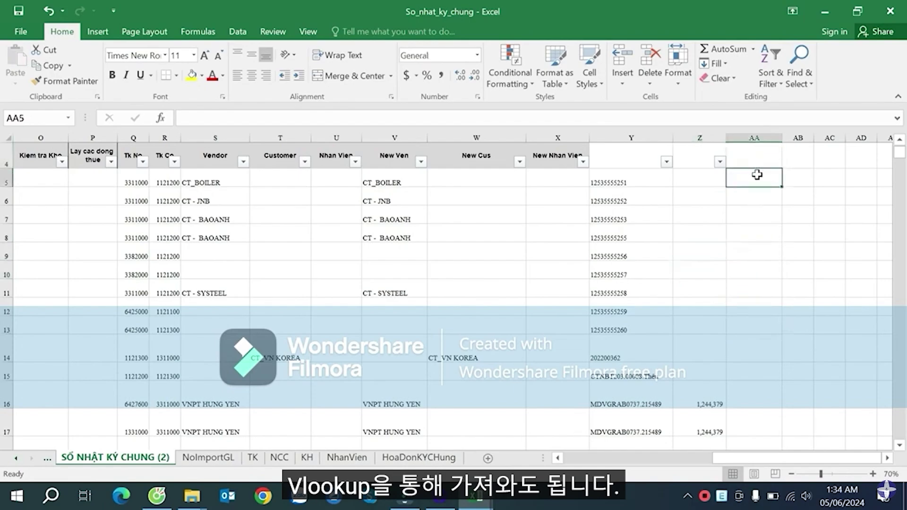
type("=vl")
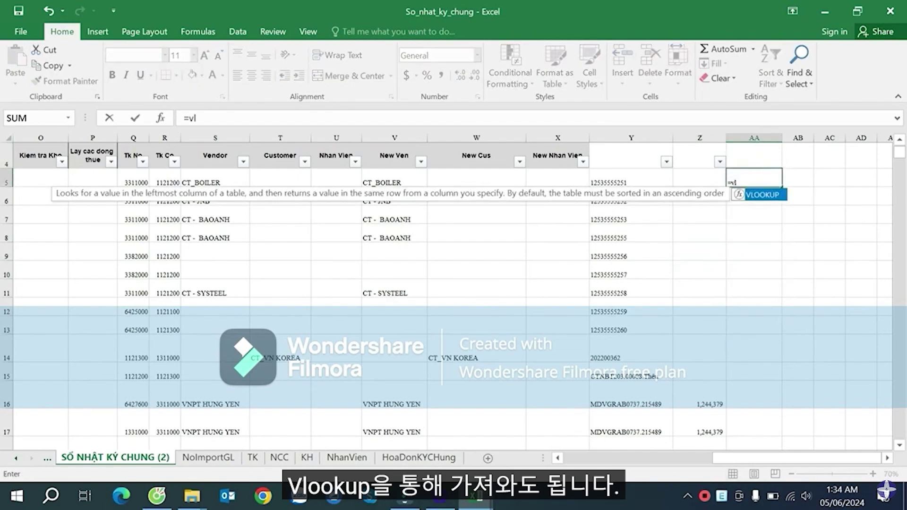
key("Tab")
key("Left")
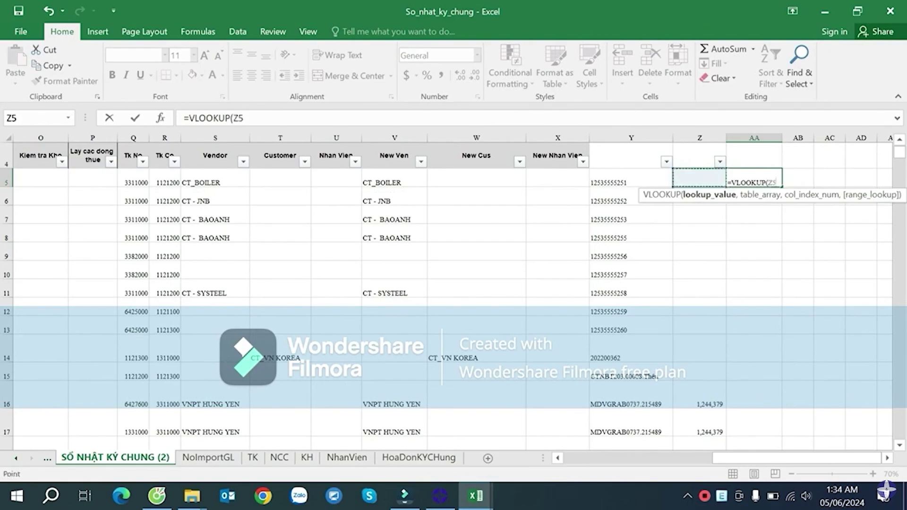
key("Left")
key("Escape")
key("Right")
key("Left")
key("Left")
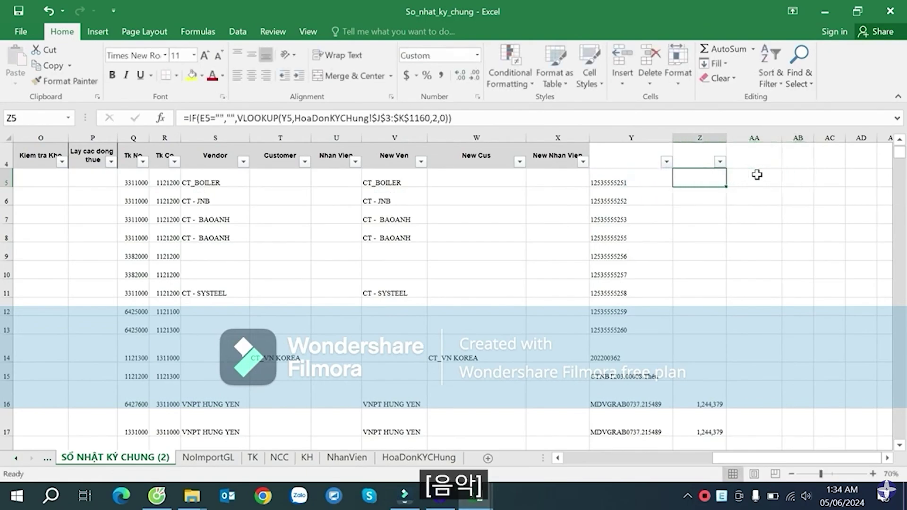
- Copy Z5's IF/VLOOKUP formula into AA5
key("F2")
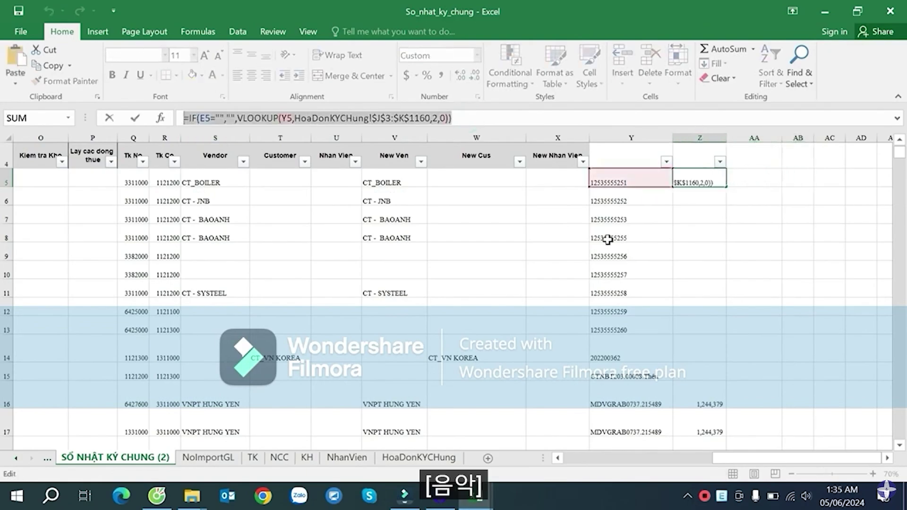
key("Escape")
key("Right")
type("=IF(E5=\"\",\"\",VLOOKUP(Y5,HoaDonKYCHung!$J$3:$K$1160,2,0))")
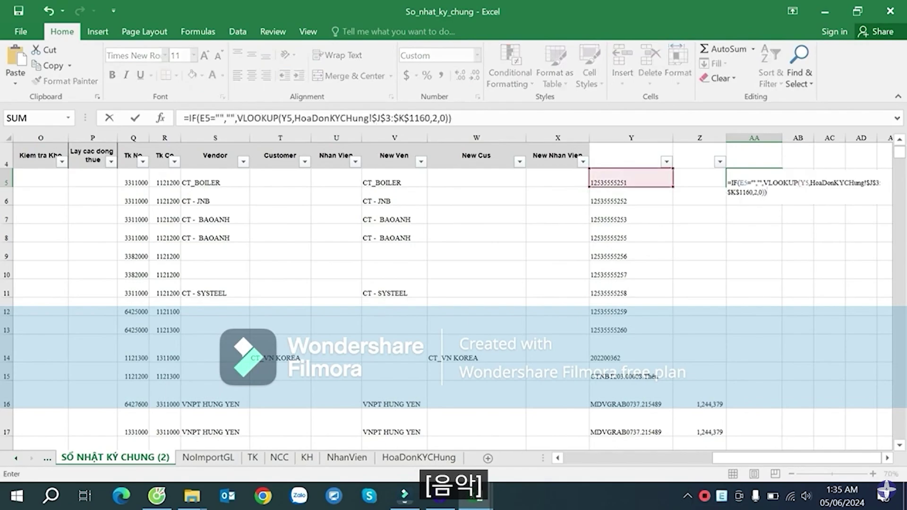
key("Return")
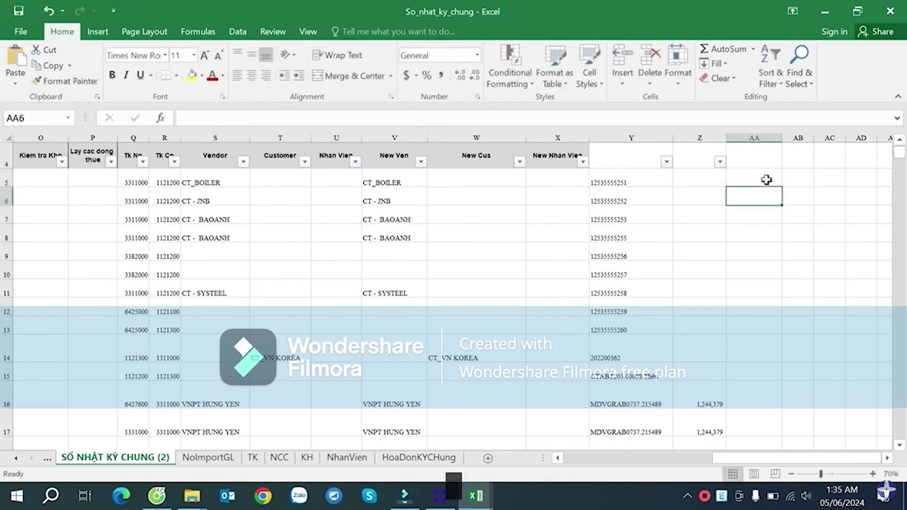
left_click(767, 182)
- Change AA5's lookup range to HoaDonKYChung!$J$3:$L$1160 so it returns column L's count
left_click(422, 457)
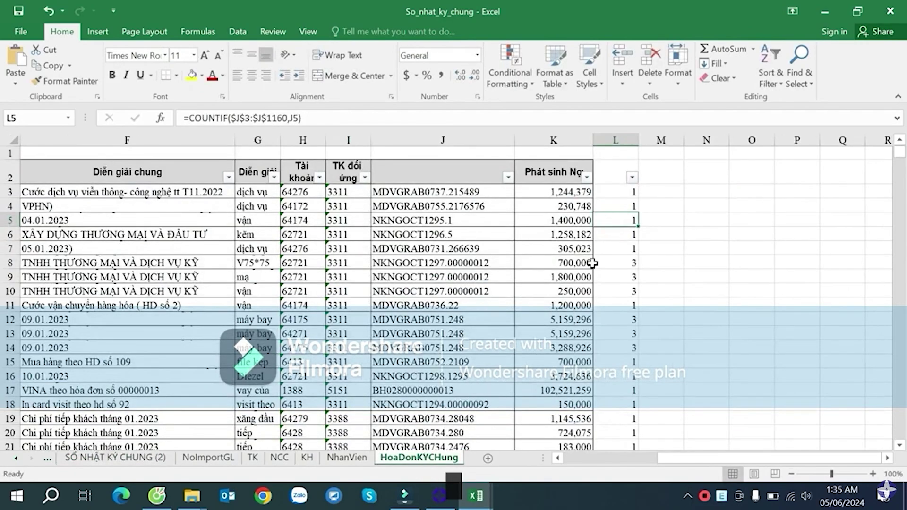
left_click(602, 191)
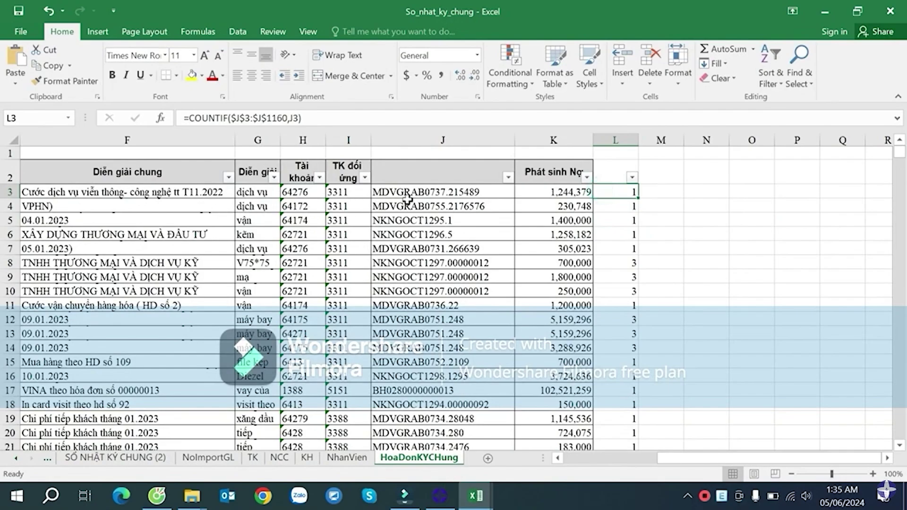
left_click_drag(432, 191, 602, 192)
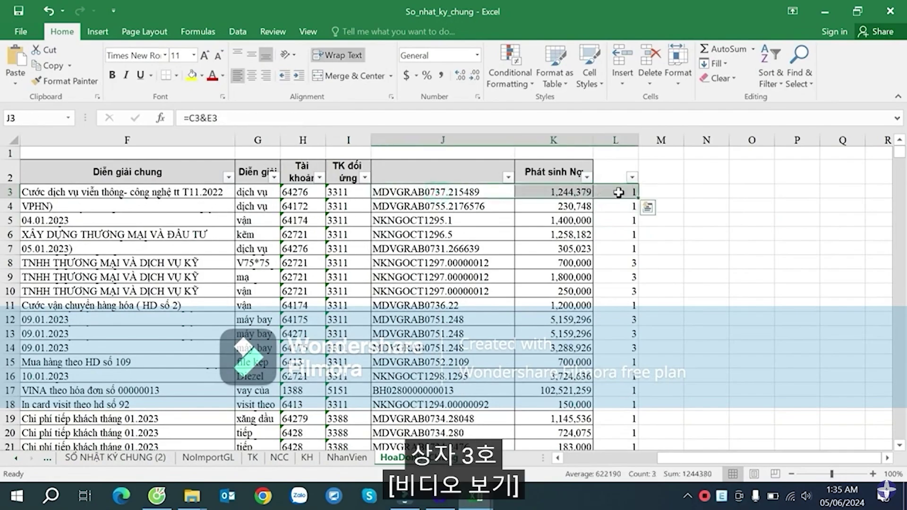
left_click(115, 457)
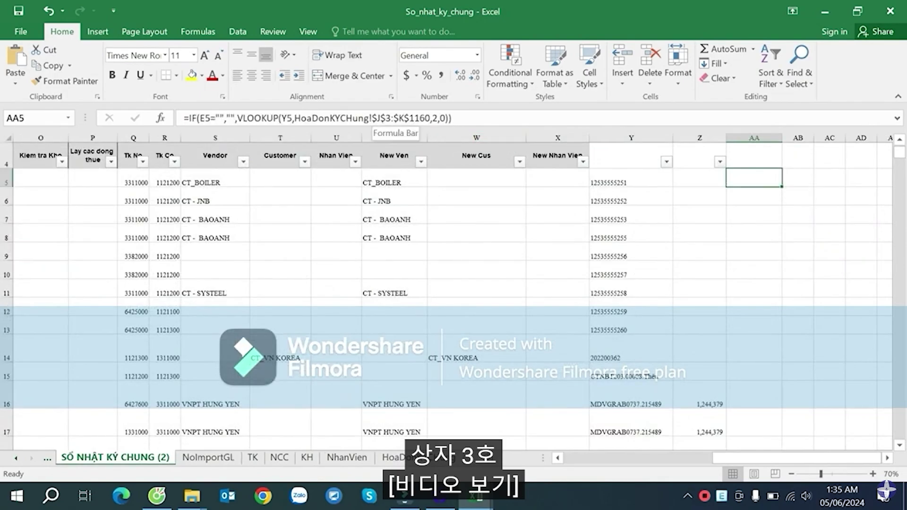
left_click(401, 118)
key("BackSpace")
type("L")
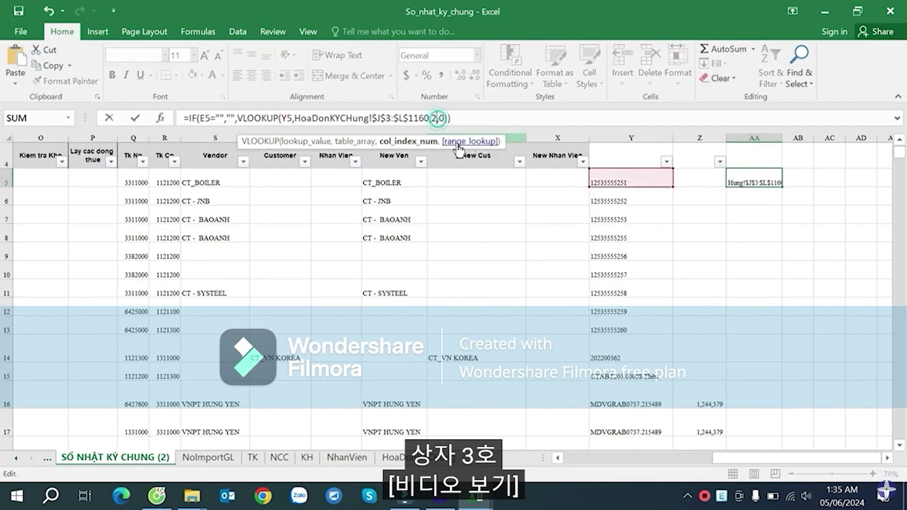
key("Return")
- Fill the AA5 formula down column AA and spot-check AA16 and AA17
left_click(751, 177)
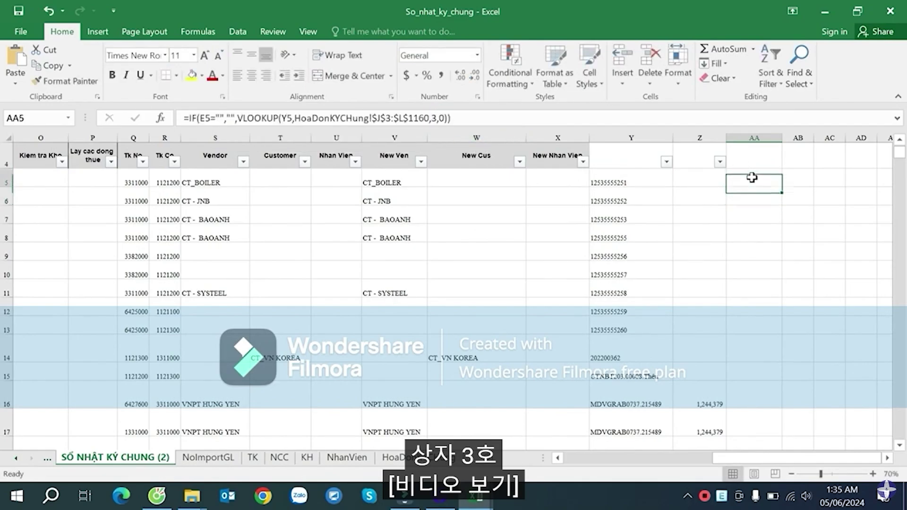
double_click(781, 186)
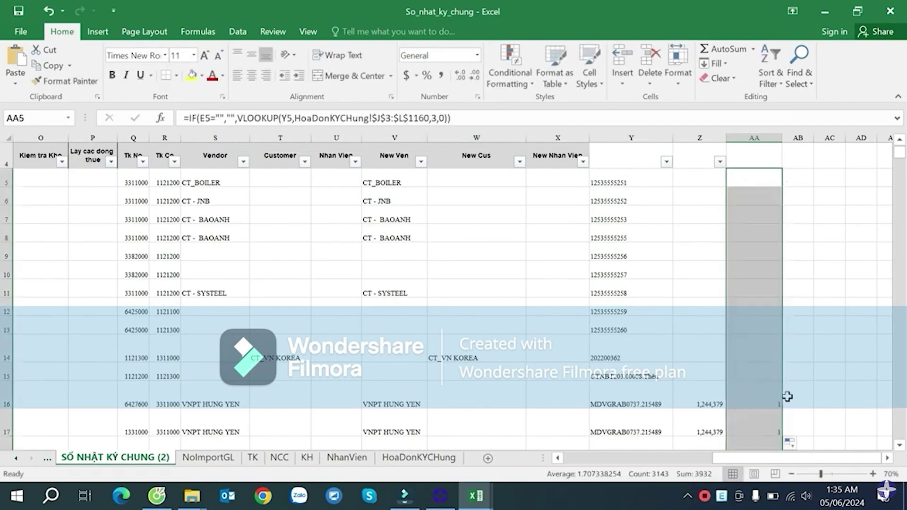
left_click(764, 399)
left_click(753, 426)
left_click(796, 349)
left_click(793, 182)
- In AB5 start the formula =IF(AA5<1,"" as the blank condition
key("Right")
key("Right")
key("Right")
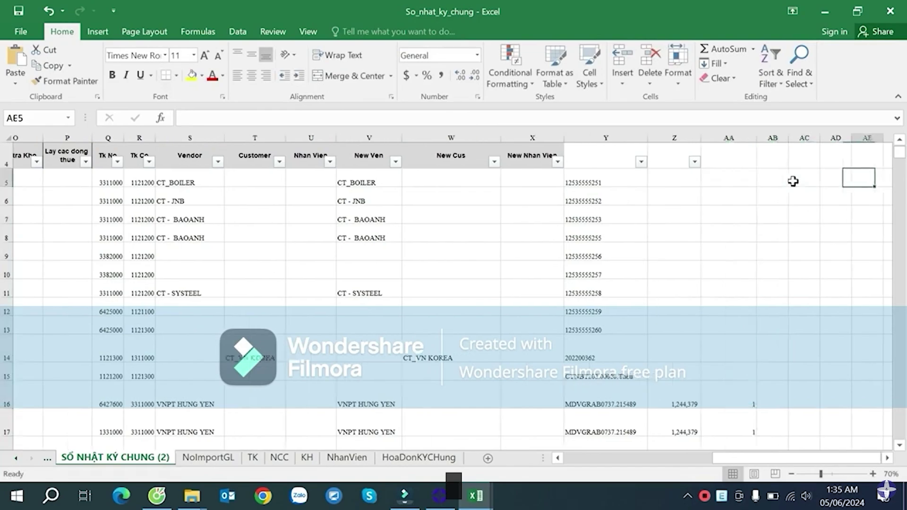
key("Right")
key("Left")
left_click(746, 177)
type("=IF(")
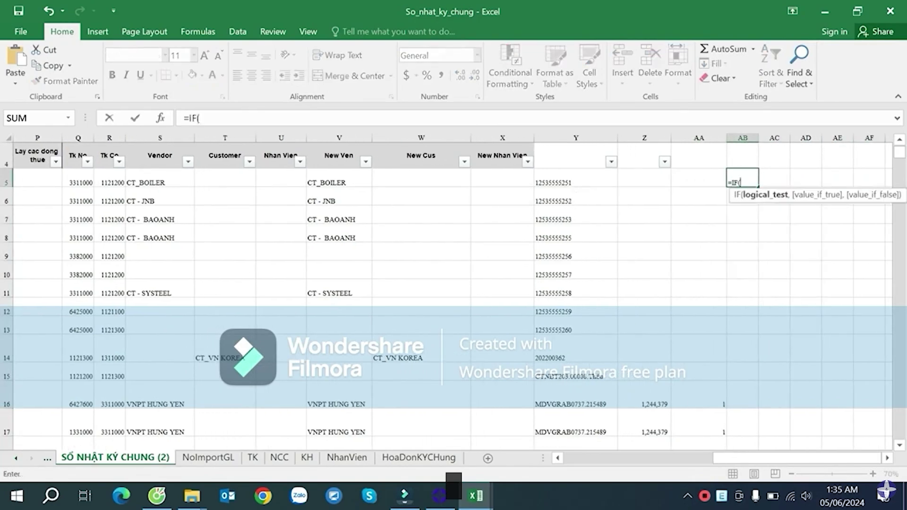
key("Left")
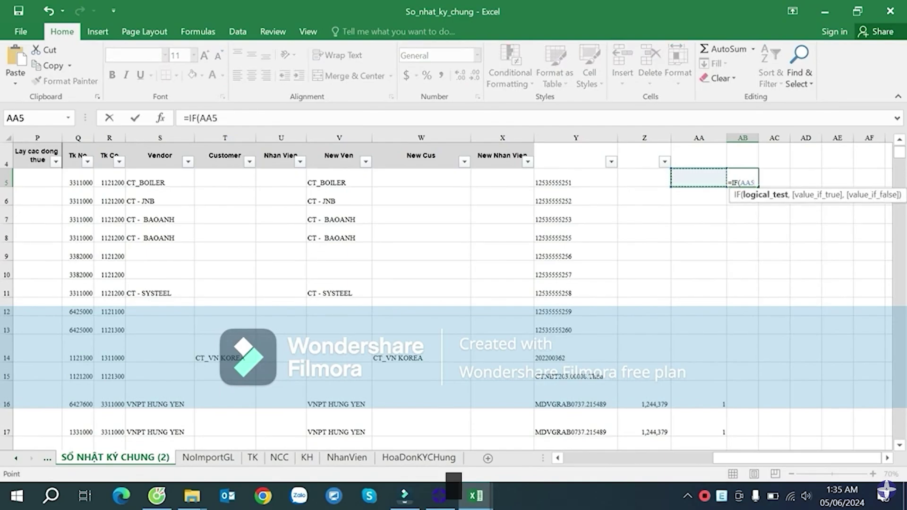
type(">")
key("BackSpace")
type("<1")
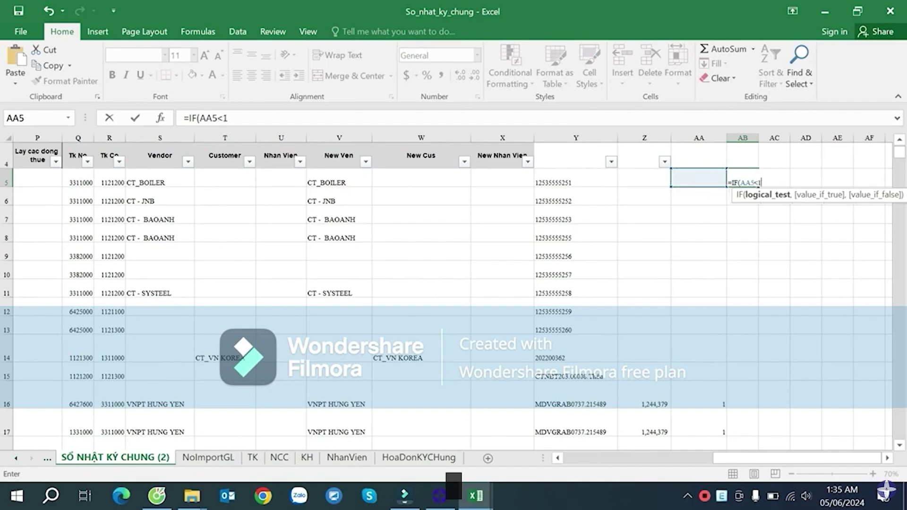
type(",\"")
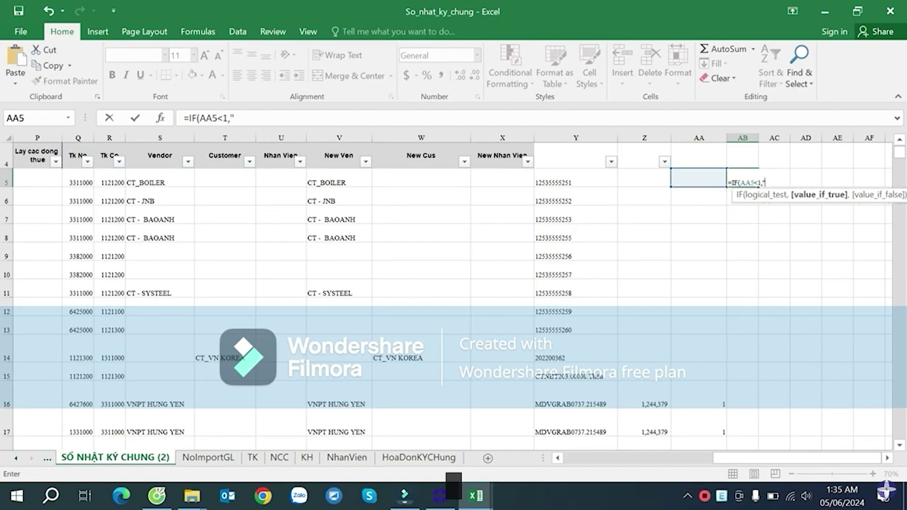
type("\"")
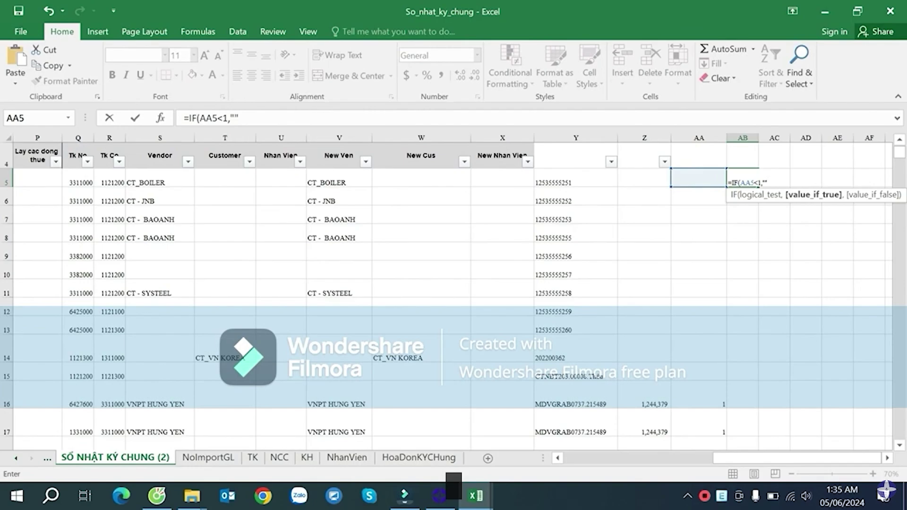
- Add the debit amount J5 as the IF's value_if_false argument
type(",")
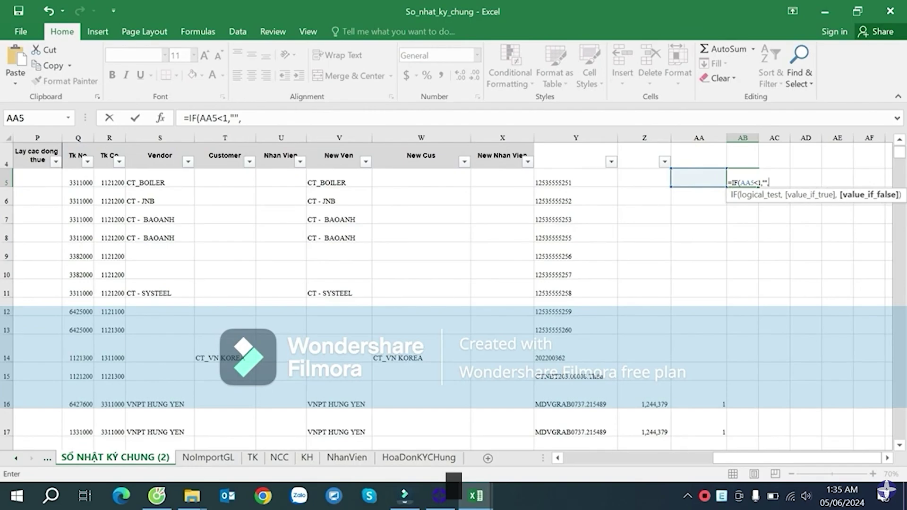
left_click(336, 179)
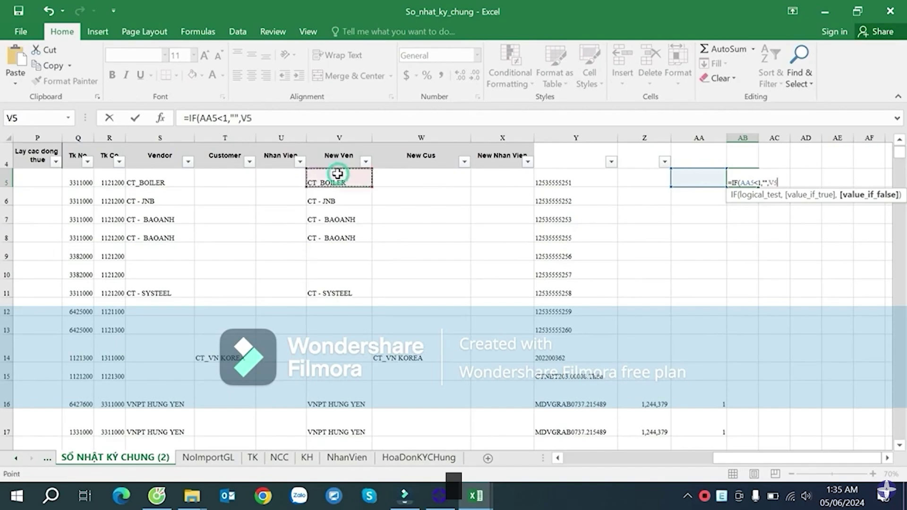
key("Left")
key("Left")
key("Left")
key("Left")
key("Left")
key("Left")
key("Left")
key("Left")
key("Left")
key("Left")
key("Left")
key("Left")
key("Left")
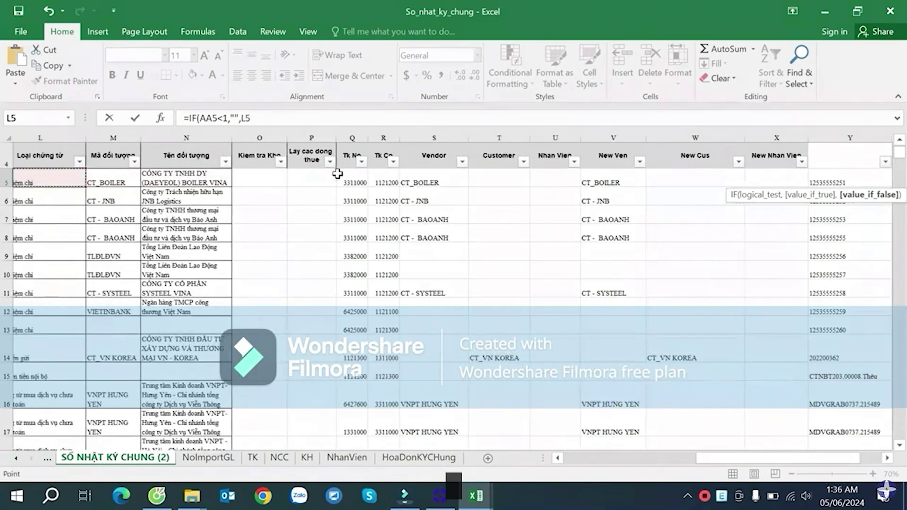
key("Left")
left_click(148, 178)
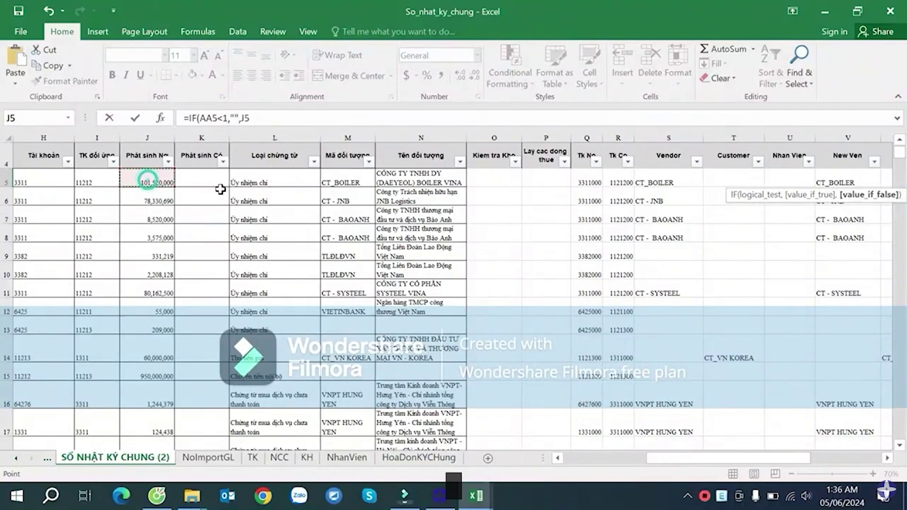
- Confirm the =IF(AA5<1,"",J5) formula in AB5
key("Return")
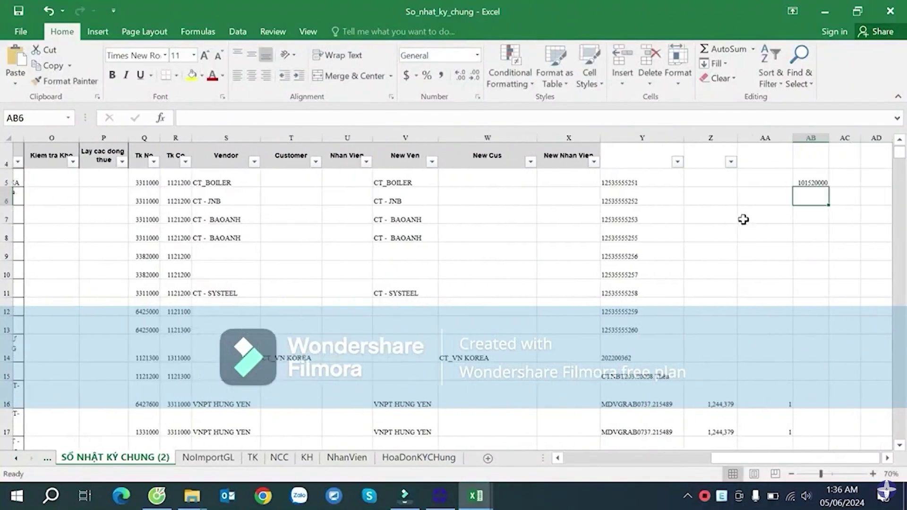
key("Right")
left_click(792, 195)
double_click(801, 183)
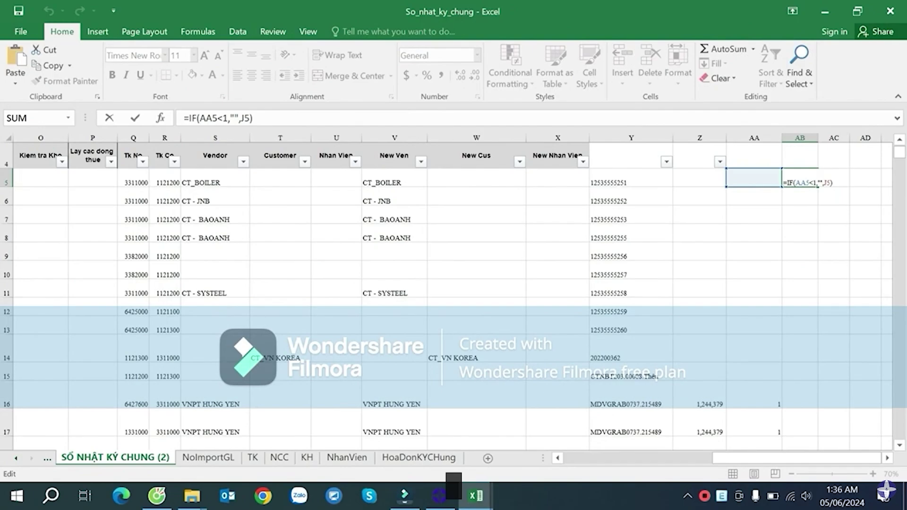
key("Escape")
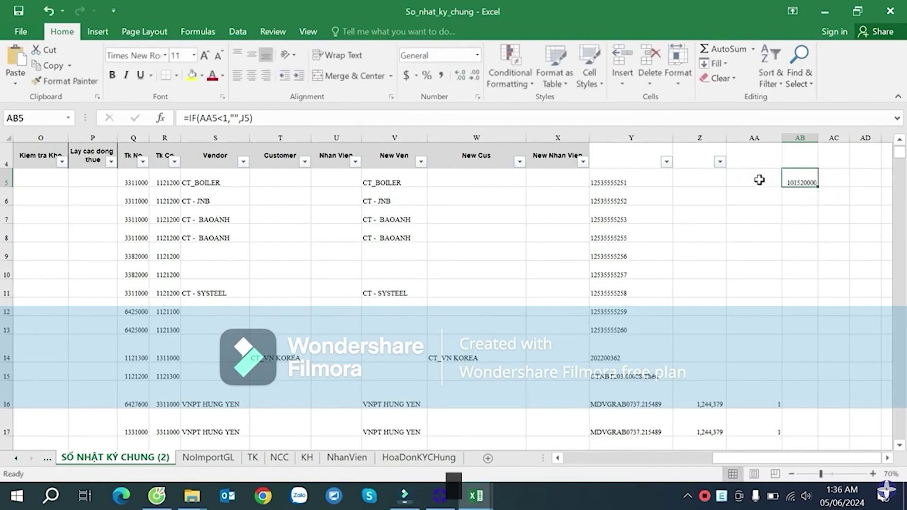
- Delete the 0 from cell AA5, leaving it empty
left_click(774, 185)
key("Down")
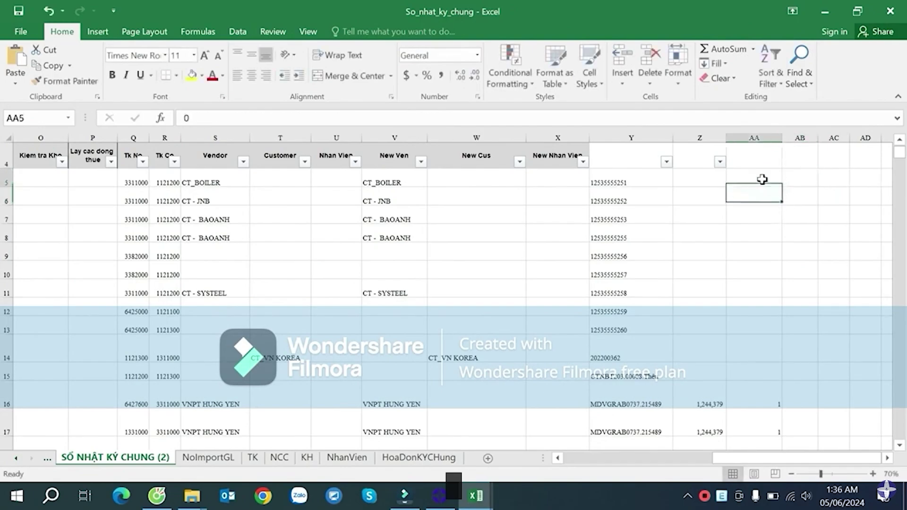
double_click(777, 182)
left_click_drag(776, 183, 795, 184)
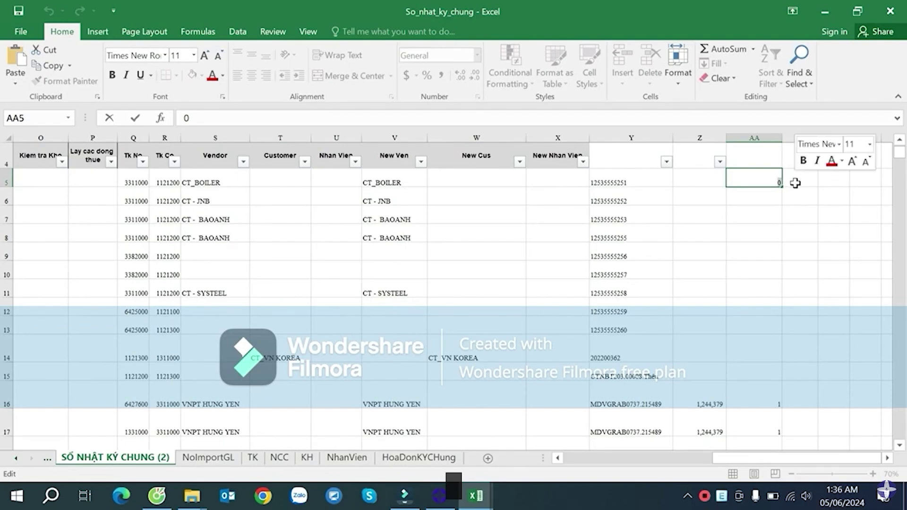
key("BackSpace")
left_click(809, 250)
- Fill the AB5 formula down column AB, showing debits like 78330690
left_click(794, 179)
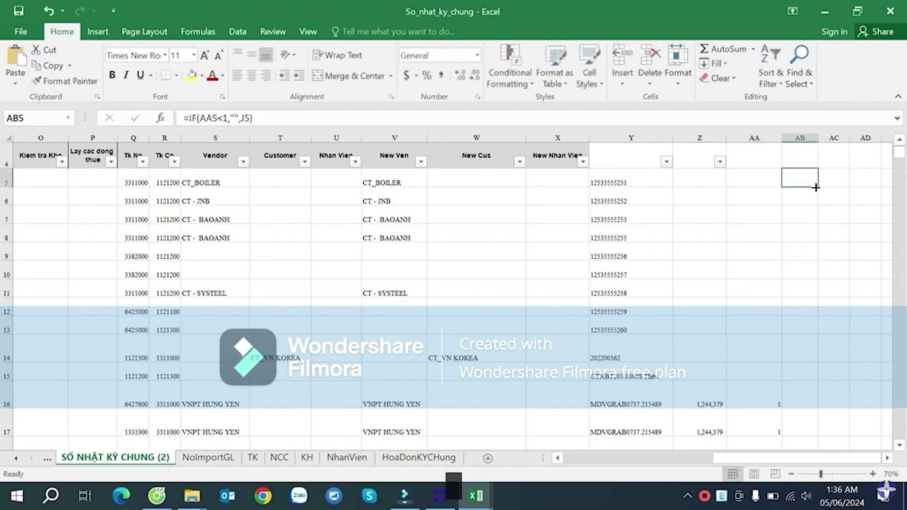
double_click(815, 188)
left_click(812, 201)
scroll(813, 218, "up", 1)
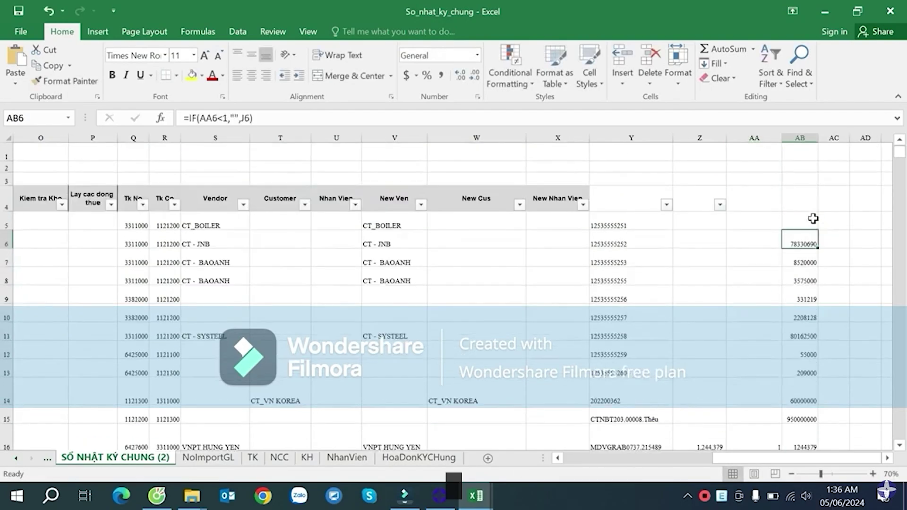
left_click(812, 218)
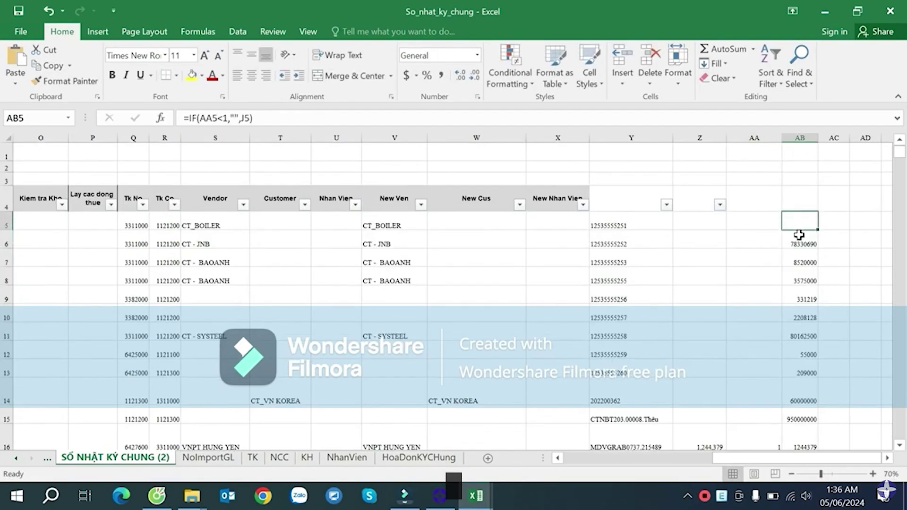
scroll(798, 235, "down", 2)
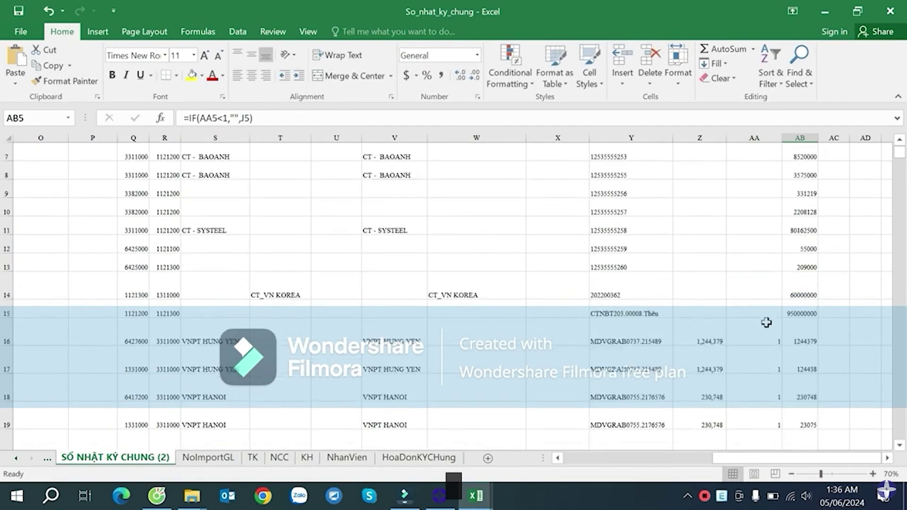
scroll(766, 322, "up", 2)
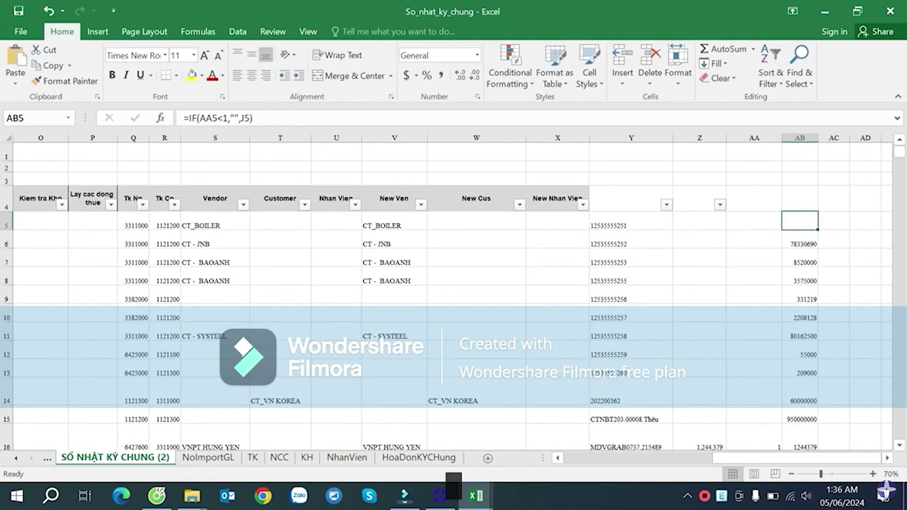
- Rewrite AB5 as =IF(OR(AA5<1,AA5=""),"",J5)
double_click(805, 222)
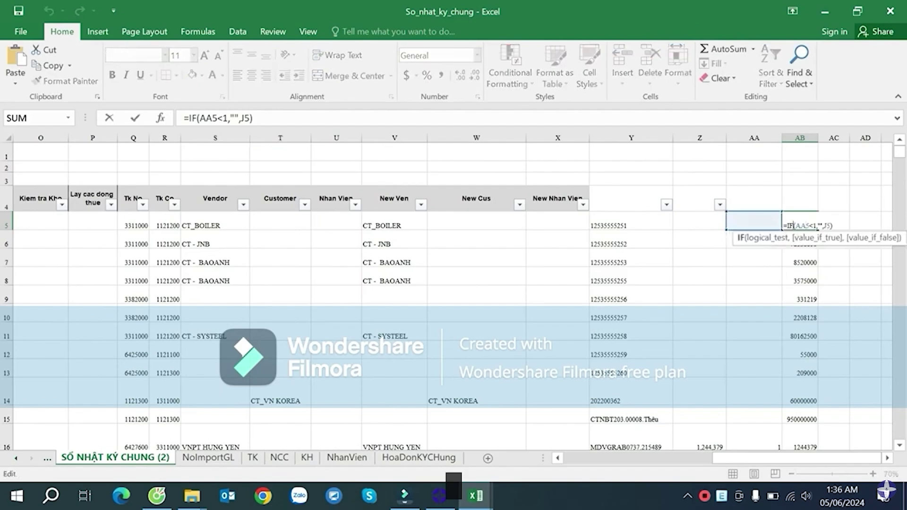
type("and(")
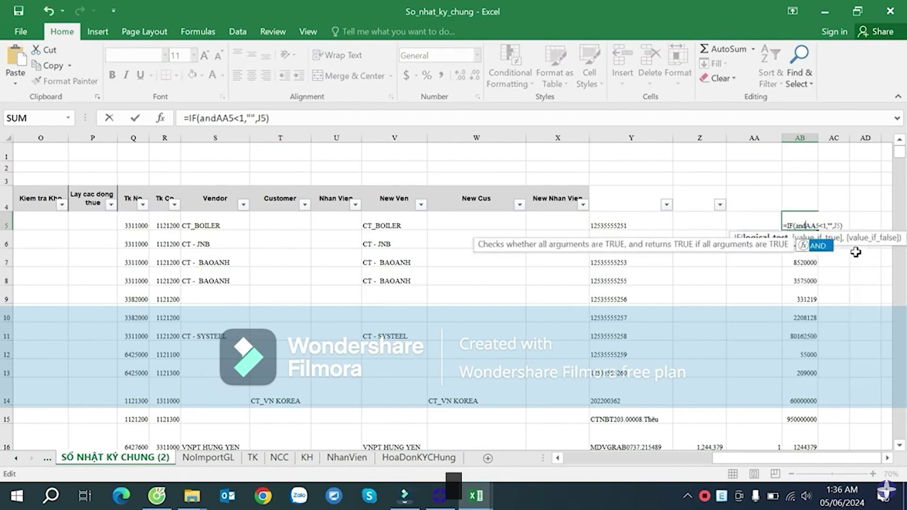
left_click(824, 226)
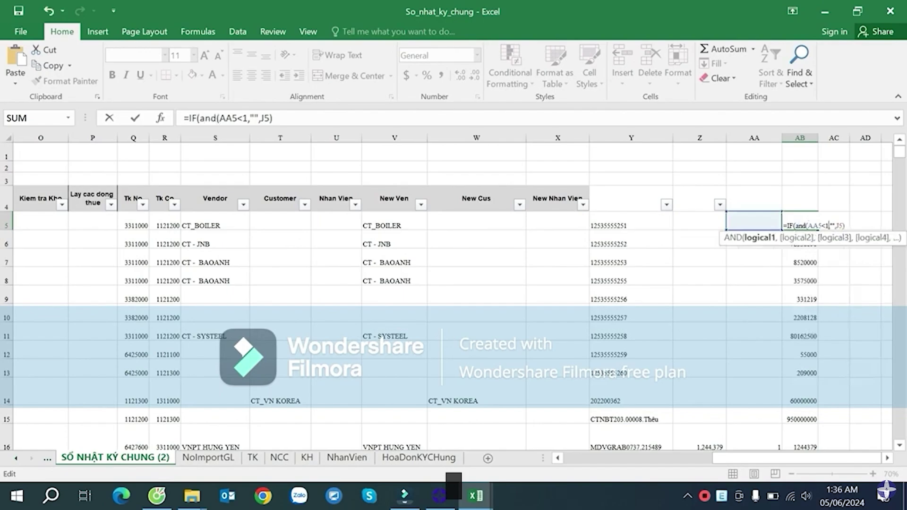
left_click(844, 226)
key("BackSpace")
key("BackSpace")
key("BackSpace")
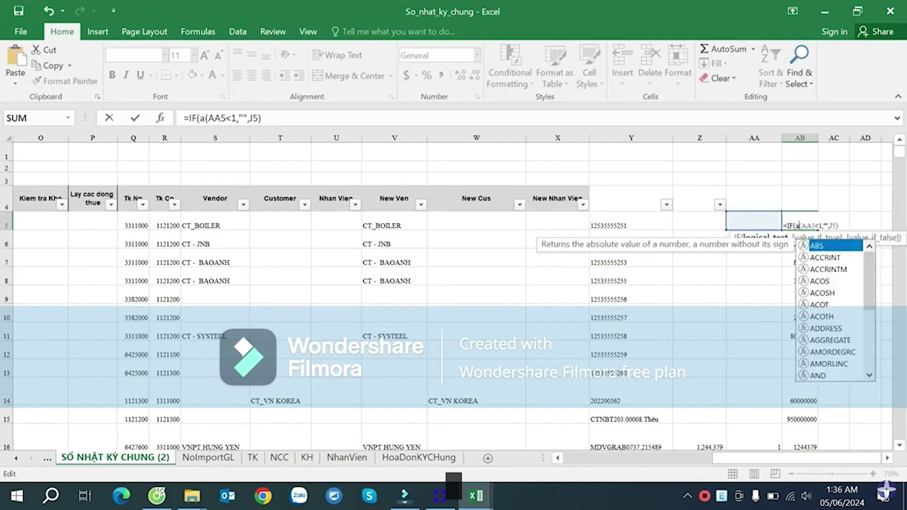
type("or")
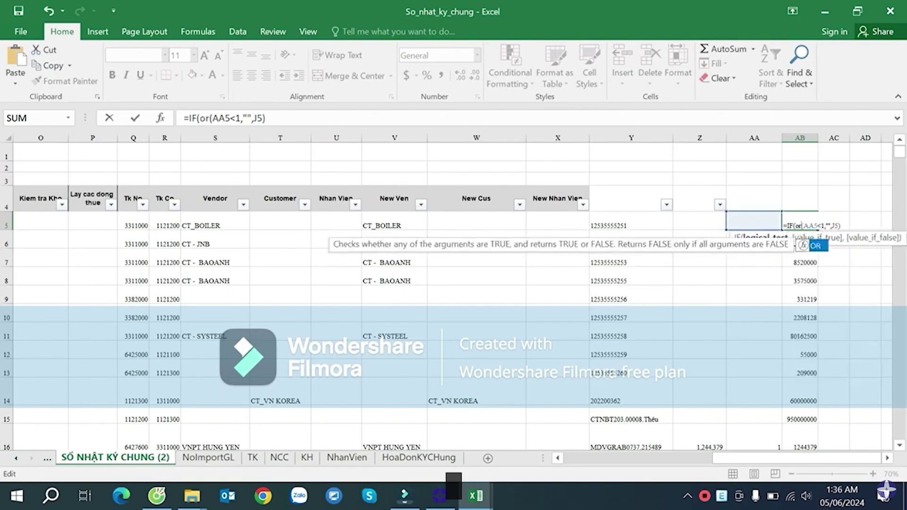
left_click(825, 226)
type(",)")
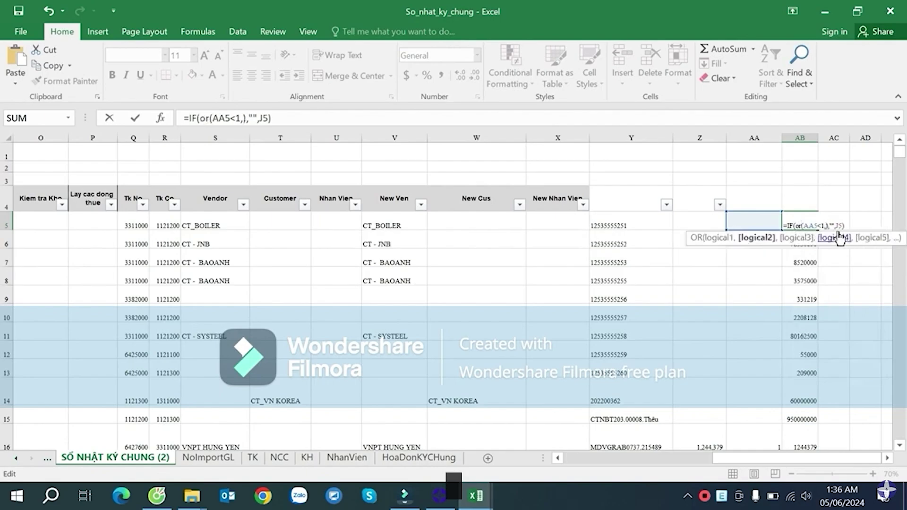
key("Left")
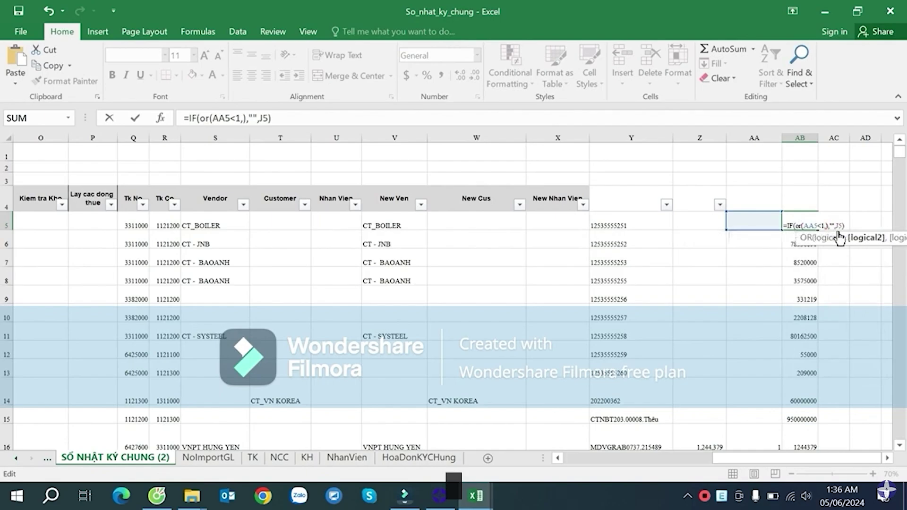
left_click(766, 221)
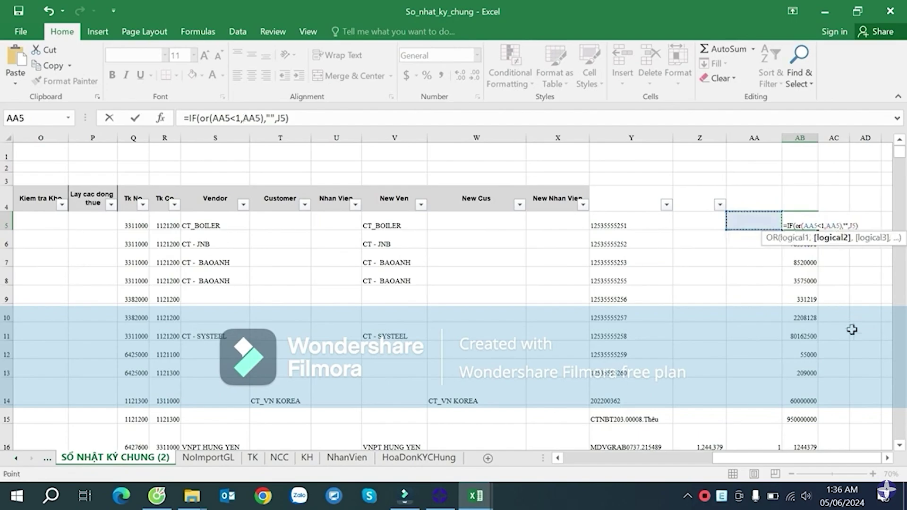
type("=\"\"")
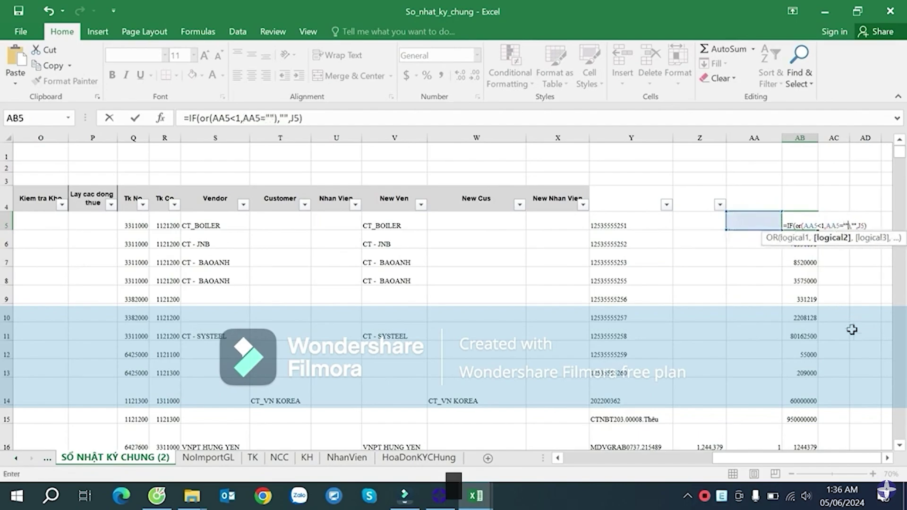
key("Return")
- Fill the OR formula down column AB, leaving rows 5–15 blank
left_click(809, 226)
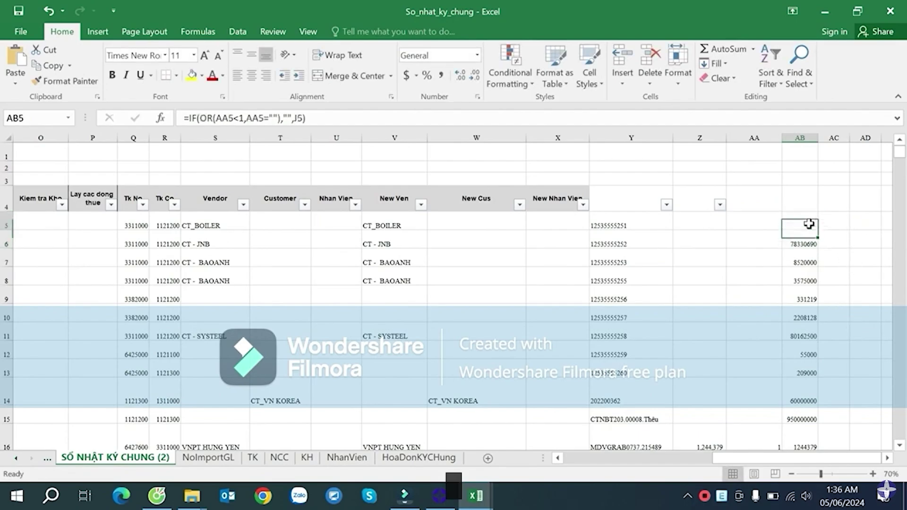
double_click(816, 230)
scroll(810, 250, "down", 4)
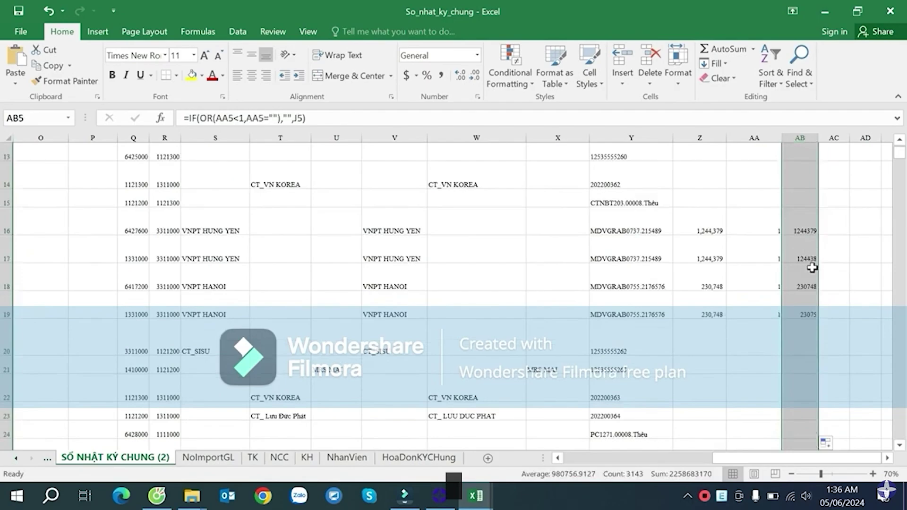
scroll(814, 259, "up", 2)
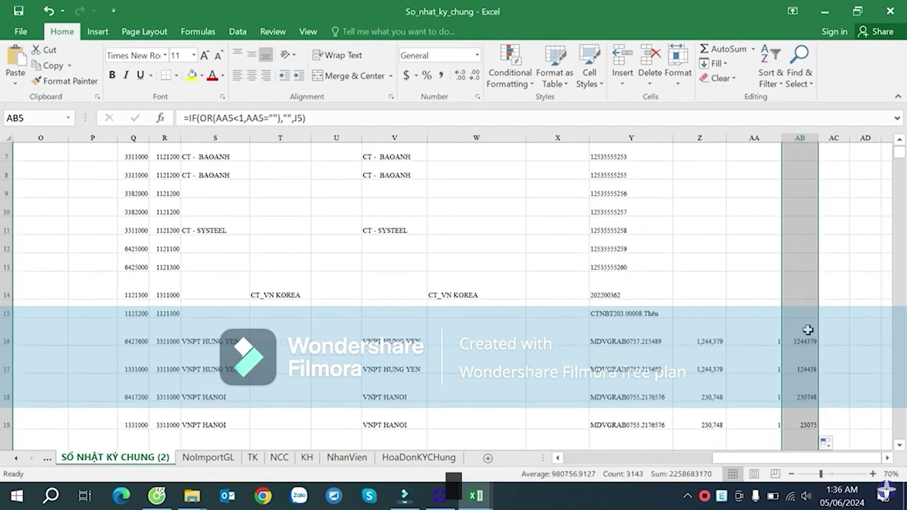
scroll(808, 326, "up", 2)
left_click(791, 221)
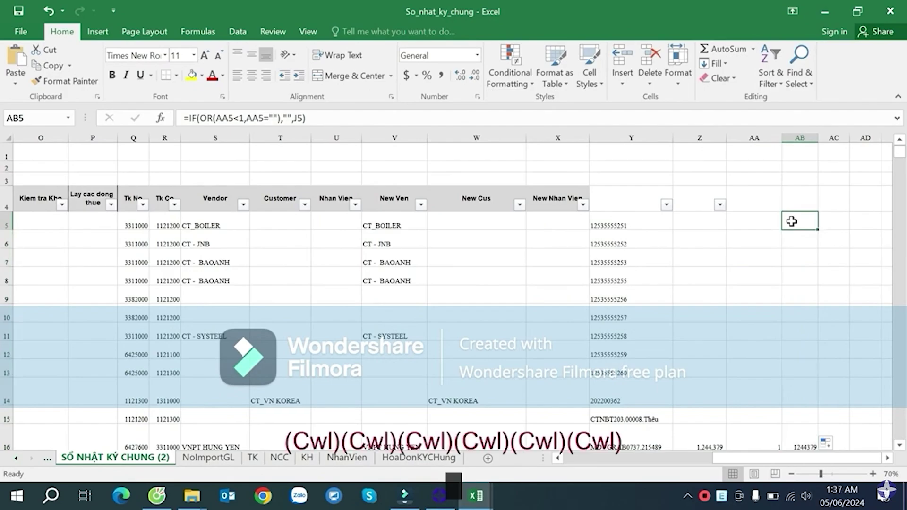
- Revert AB5 to =IF(AA5<1,"",J5) by removing the OR( and AA5="" condition
double_click(791, 221)
left_click(807, 226)
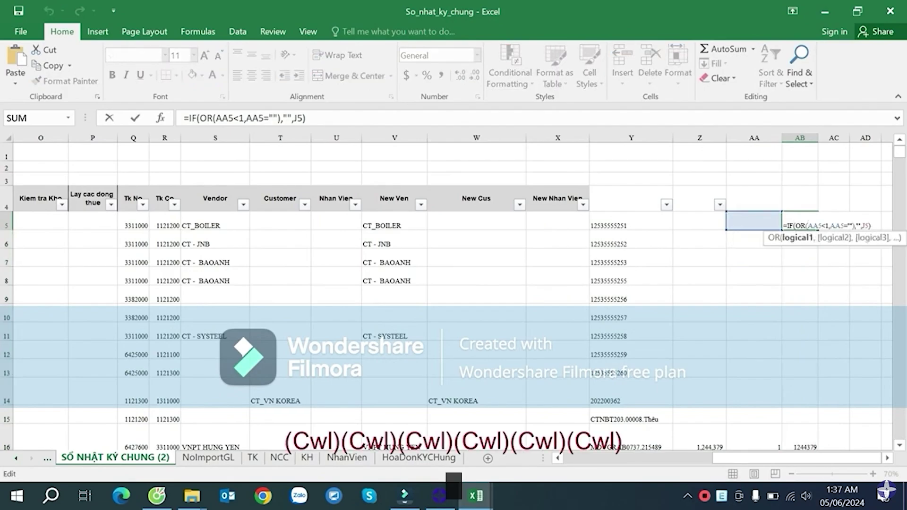
left_click(806, 226)
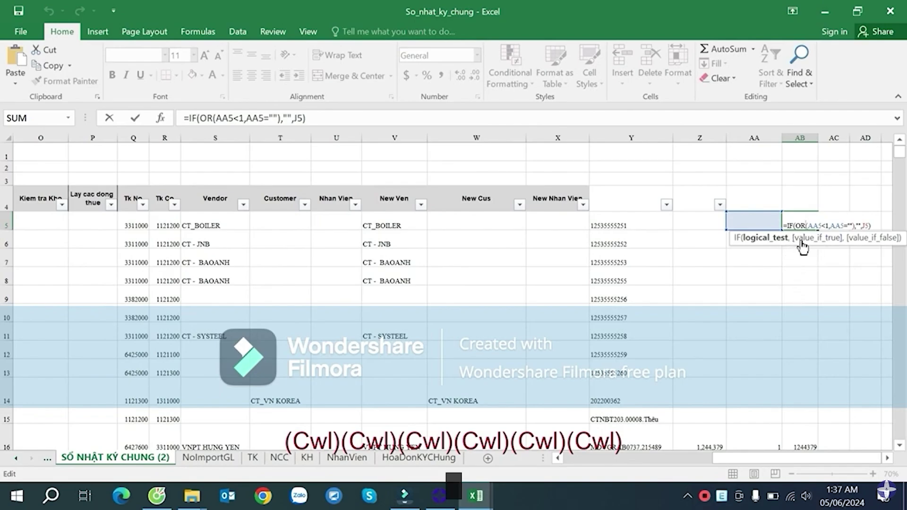
key("BackSpace")
key("BackSpace")
key("BackSpace")
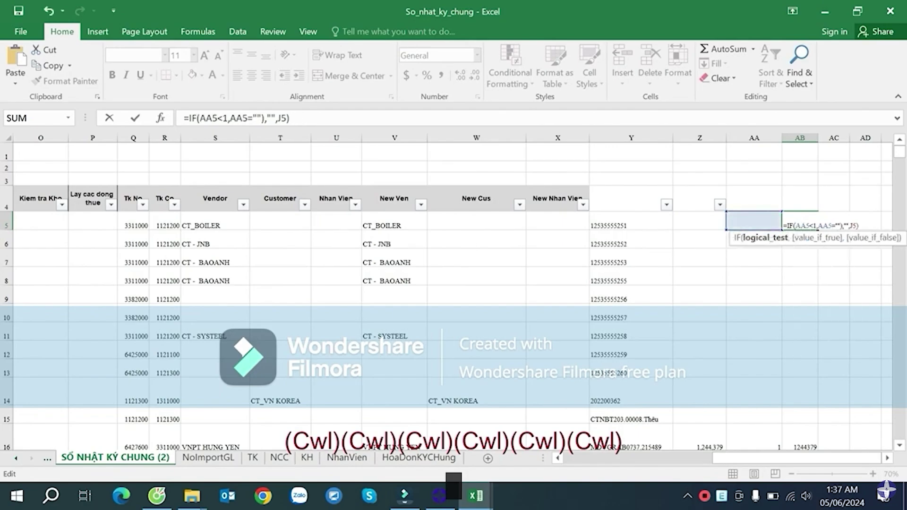
left_click(843, 226)
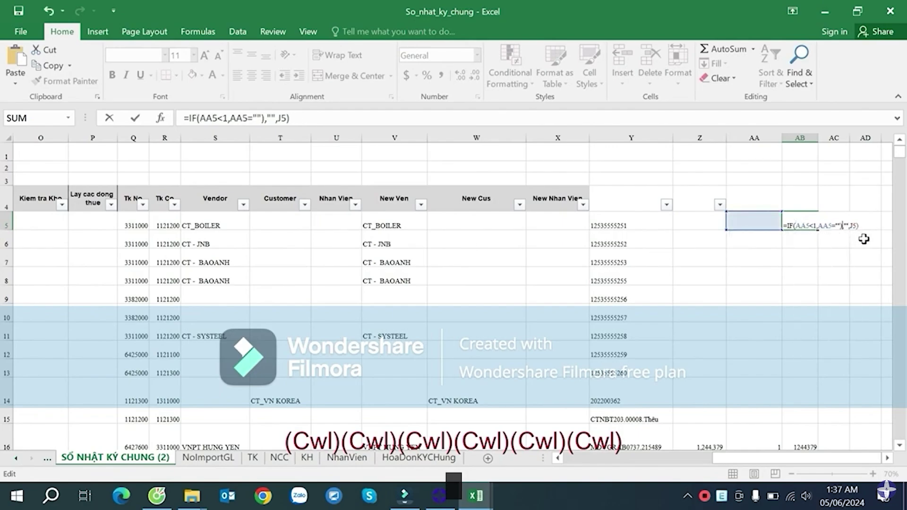
key("BackSpace")
key("BackSpace")
key("BackSpace")
key("BackSpace")
key("BackSpace")
key("BackSpace")
key("BackSpace")
key("BackSpace")
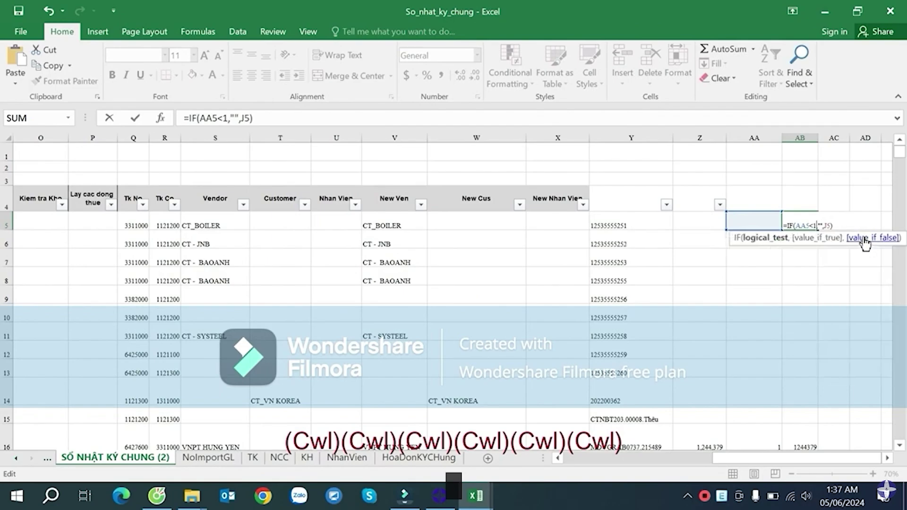
key("Return")
- Fill the reverted formula down column AB so debits like 78330690 reappear
left_click(809, 220)
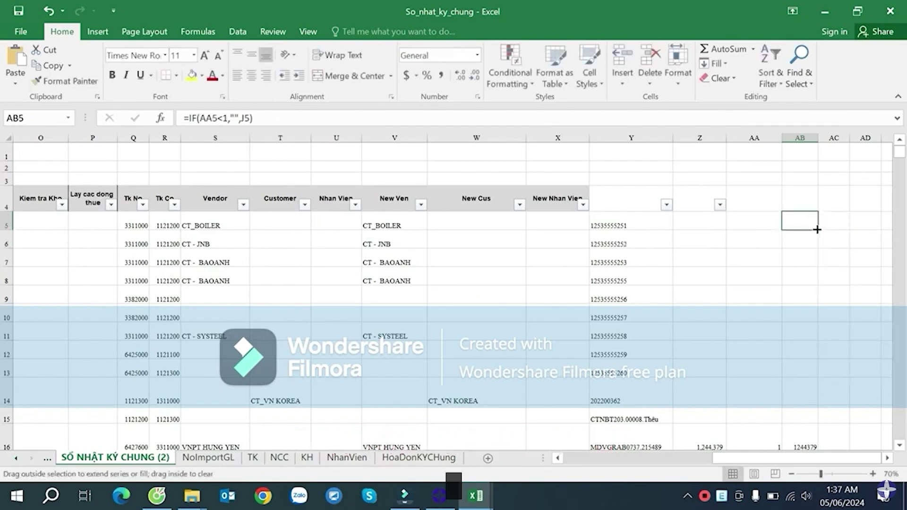
double_click(816, 230)
scroll(814, 226, "down", 5)
scroll(814, 227, "up", 5)
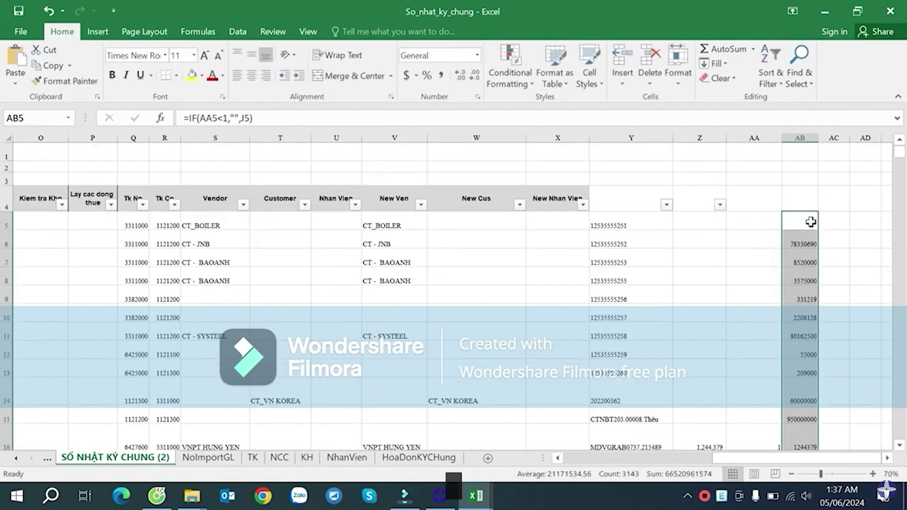
scroll(811, 222, "down", 1)
left_click(790, 163)
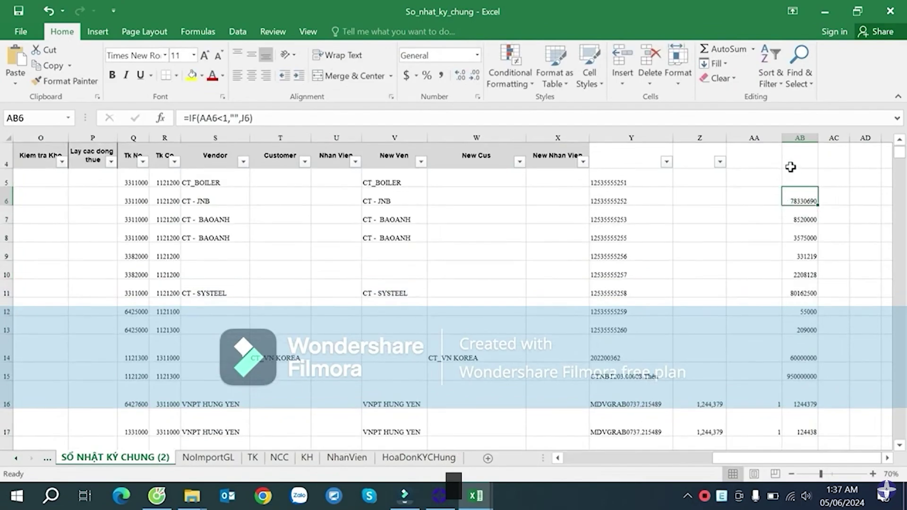
- Filter columns AA:AB so only rows with a blank AA value show
left_click(758, 161, "shift")
key("ctrl+shift+l")
key("ctrl+shift+l")
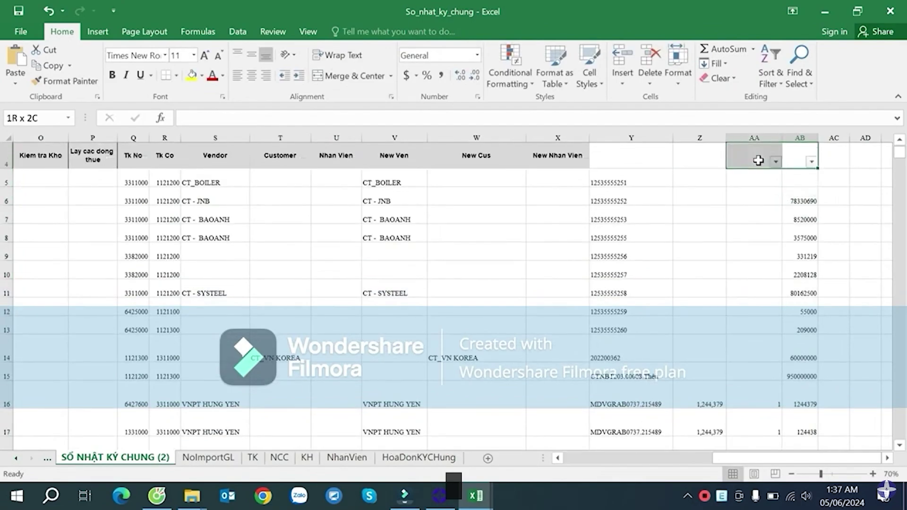
left_click(755, 217)
left_click(775, 162)
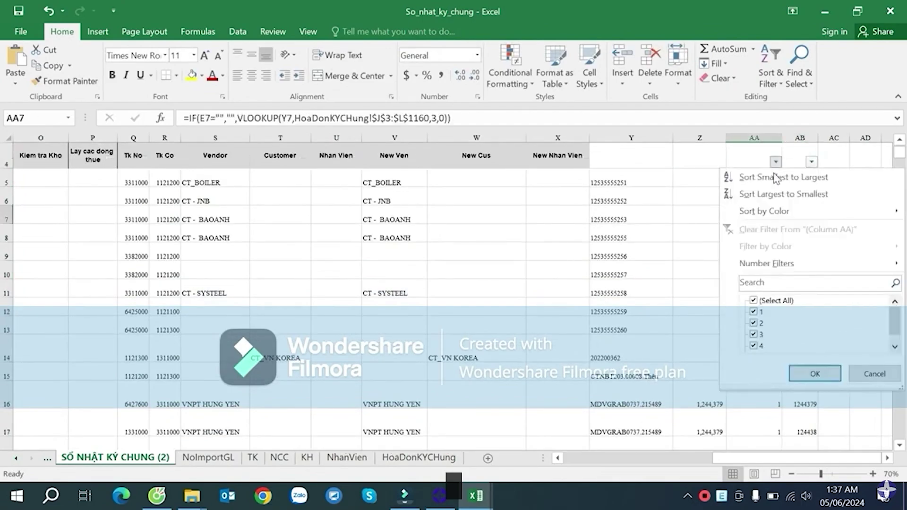
left_click(773, 301)
scroll(807, 347, "down", 1)
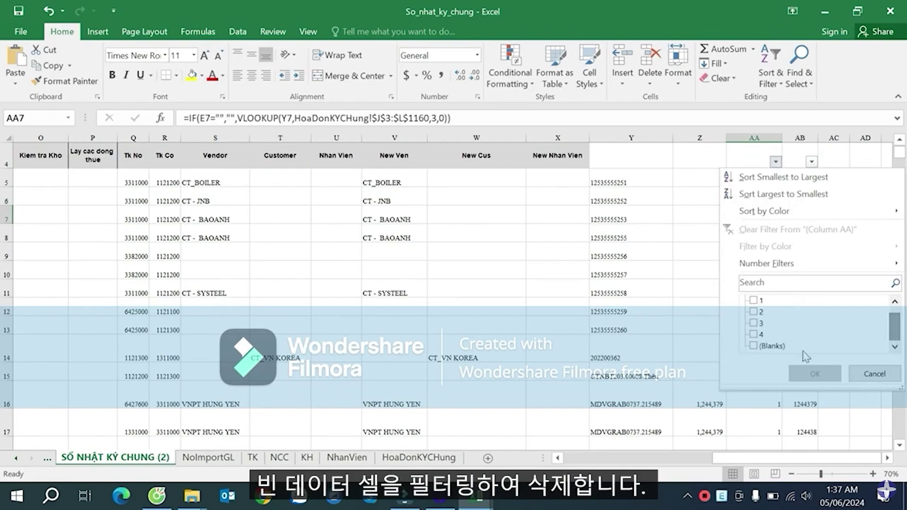
left_click(752, 346)
left_click(814, 373)
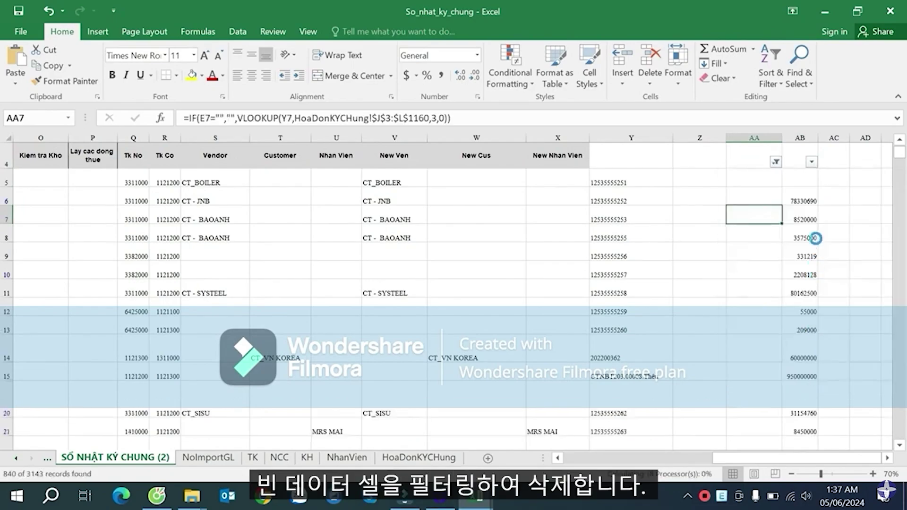
- Clear the AB values from AB5 down to the last filtered row
left_click(800, 182)
scroll(819, 211, "up", 1)
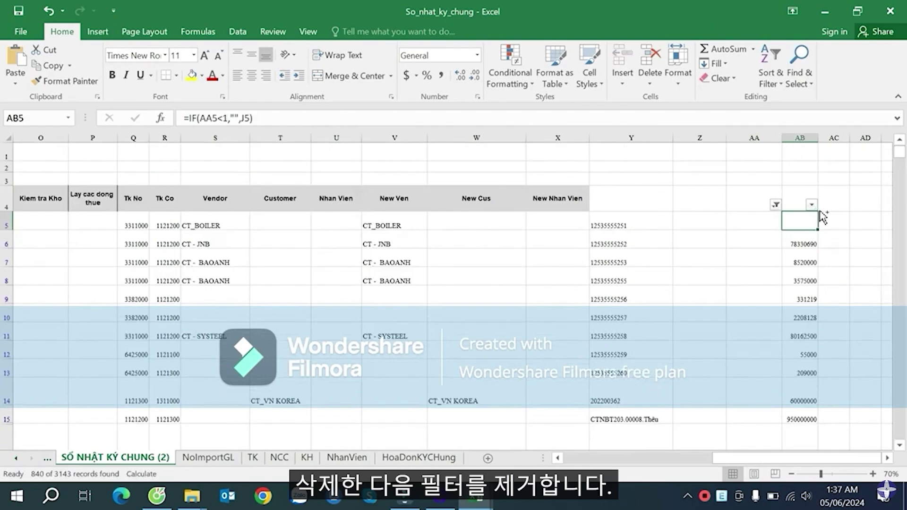
key("ctrl+shift+Down")
key("Delete")
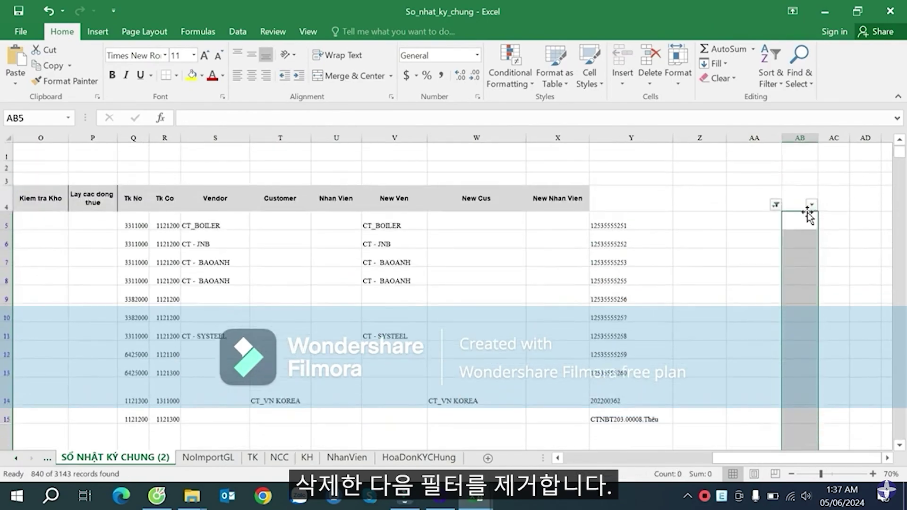
- Reset the AA filter to (Select All) and check the remaining AB amounts, e.g. 1244379 in row 16
left_click(775, 204)
left_click(752, 345)
left_click(813, 416)
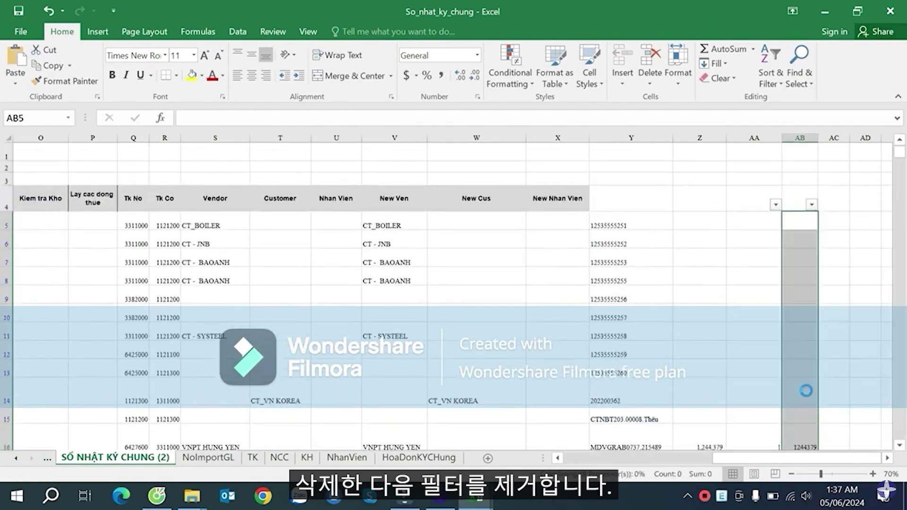
left_click(806, 336)
scroll(807, 336, "down", 5)
left_click(804, 277)
scroll(828, 279, "up", 4)
scroll(818, 300, "down", 4)
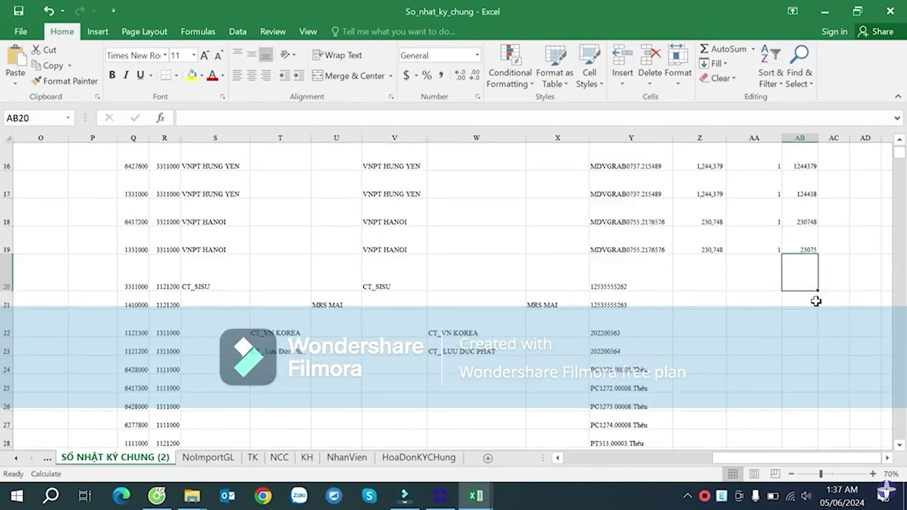
left_click(803, 243)
scroll(840, 290, "up", 2)
scroll(829, 286, "down", 4)
scroll(830, 286, "up", 3)
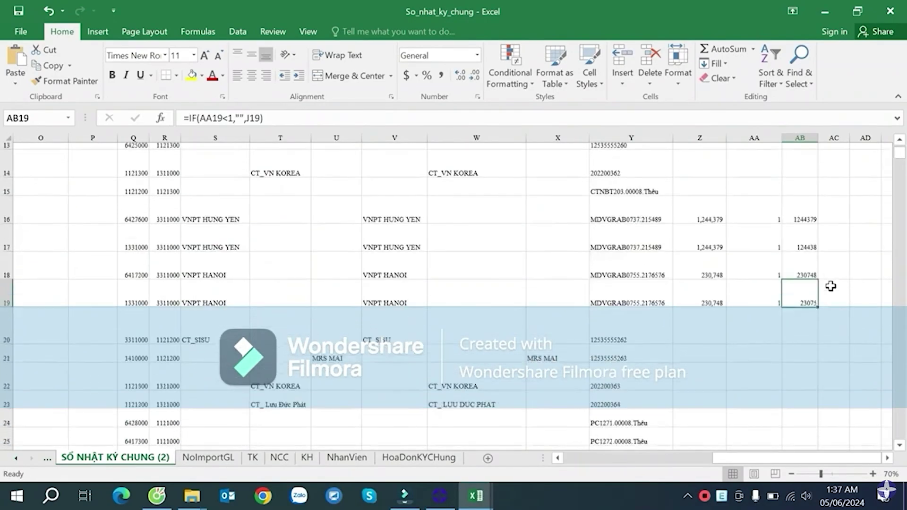
scroll(829, 286, "down", 7)
scroll(803, 260, "up", 11)
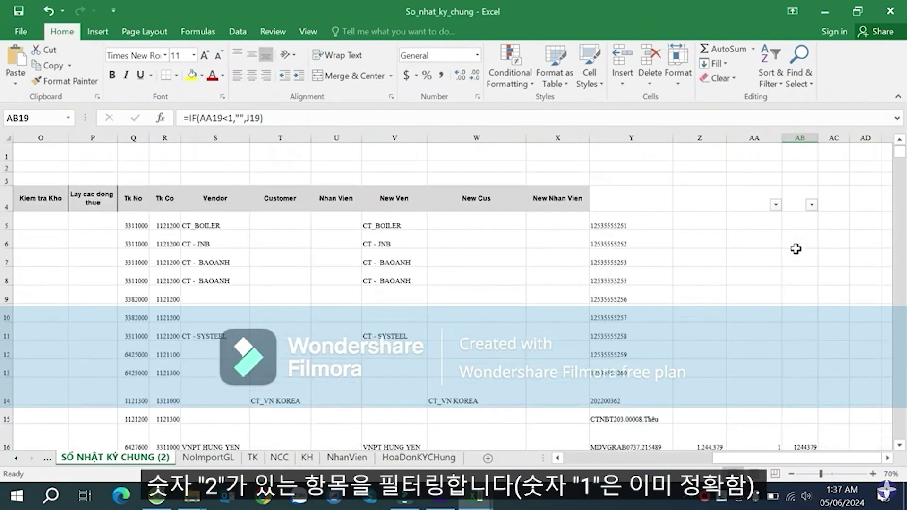
- Filter column AA to hide rows whose value is 1
left_click(774, 203)
left_click(754, 355)
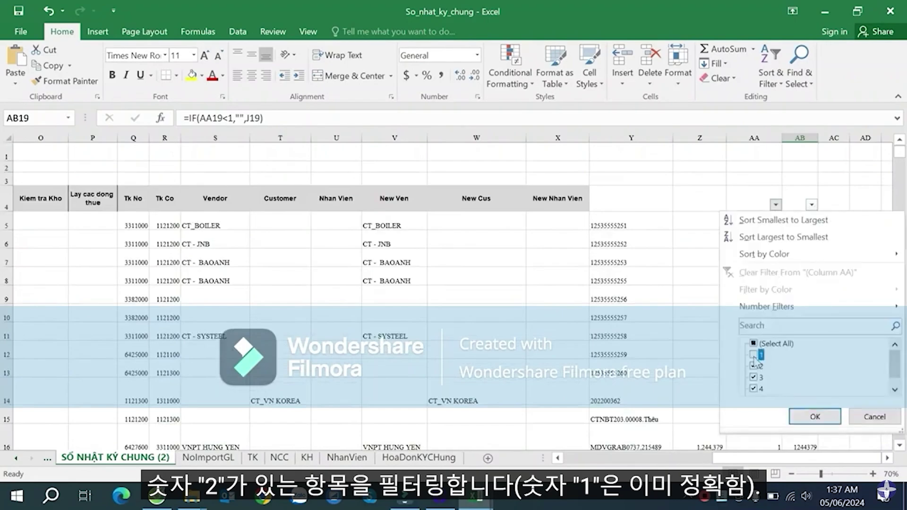
left_click(794, 414)
scroll(803, 305, "down", 4)
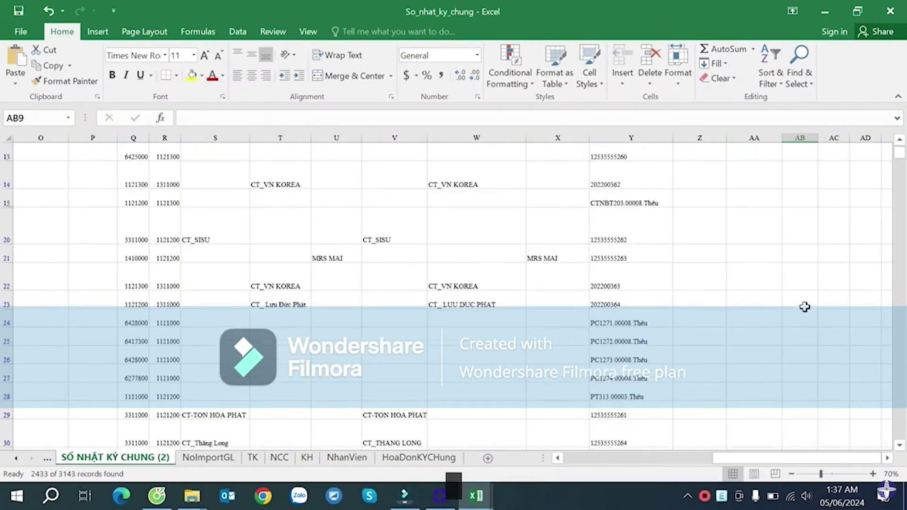
left_click(804, 256)
scroll(804, 255, "up", 3)
left_click(804, 247)
scroll(807, 258, "down", 14)
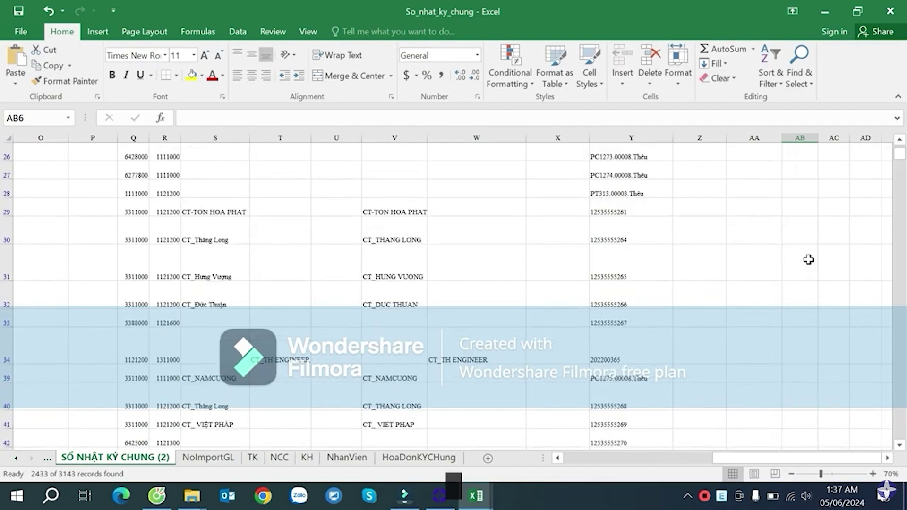
scroll(808, 257, "up", 10)
scroll(804, 225, "up", 4)
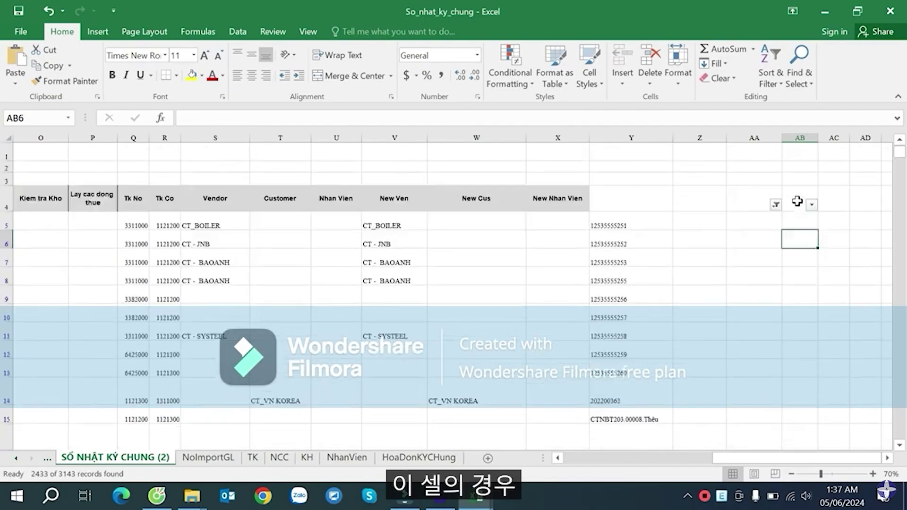
- Also exclude blank AA rows, then check the formulas in AA48, AB48 and AB49
left_click(775, 204)
left_click_drag(894, 371, 894, 383)
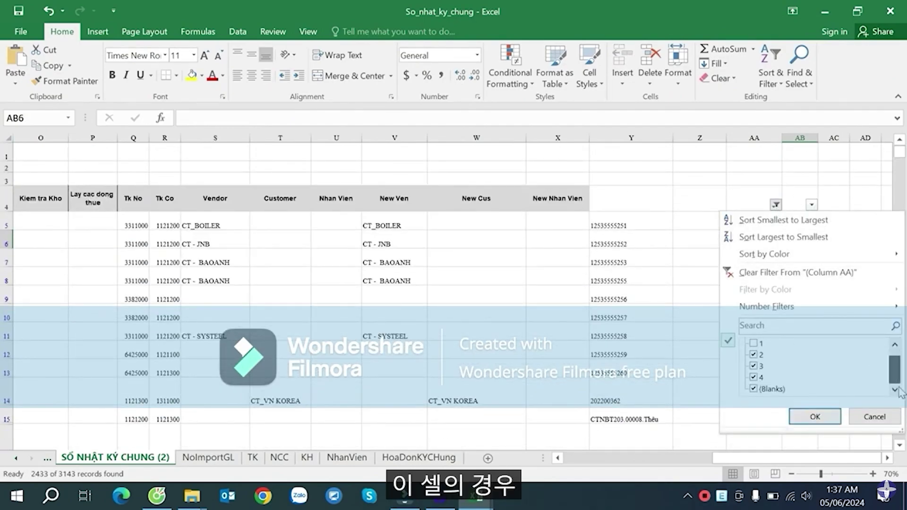
left_click(774, 386)
left_click(815, 416)
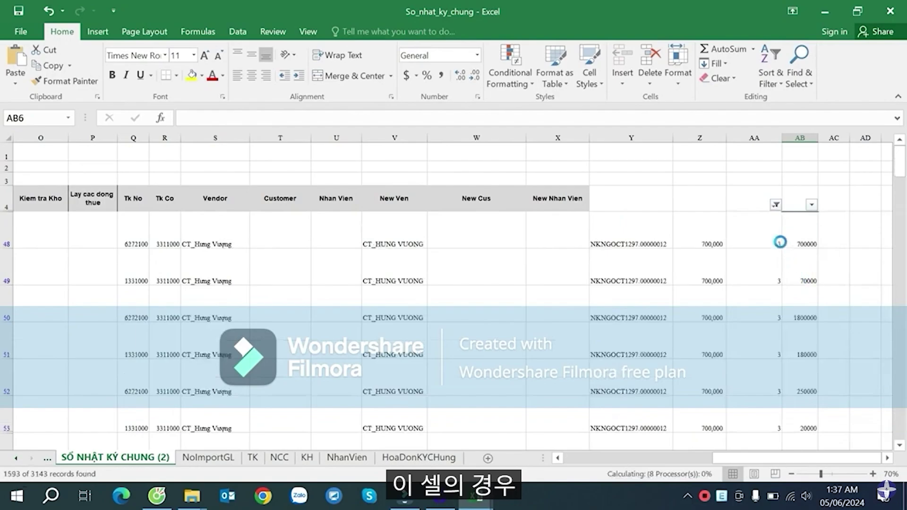
left_click(773, 230)
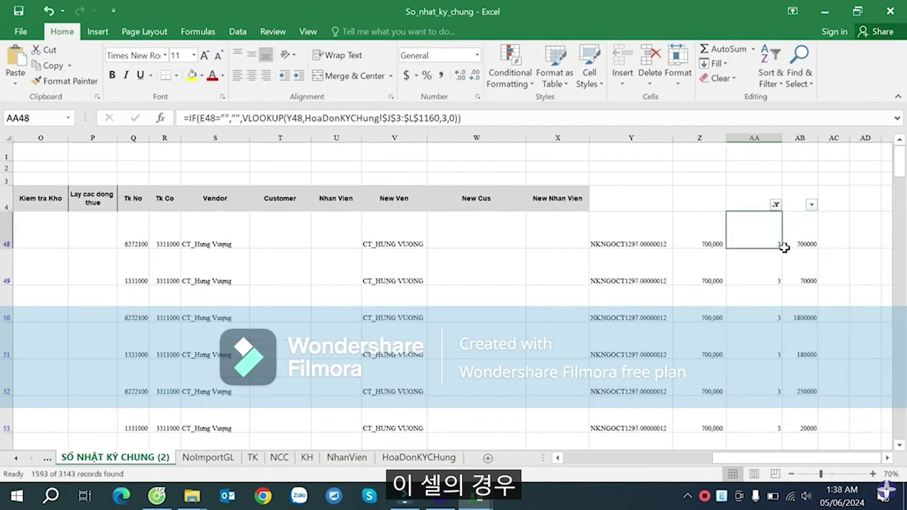
left_click(802, 236)
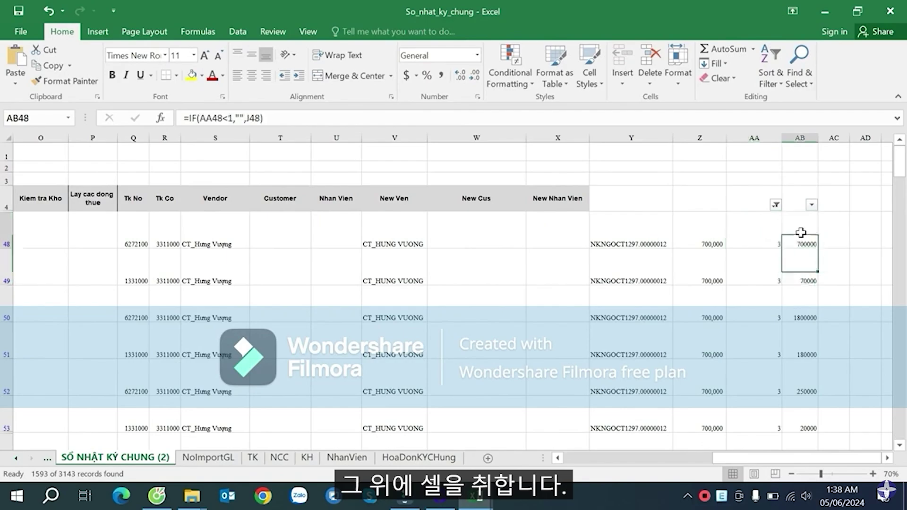
left_click(801, 265)
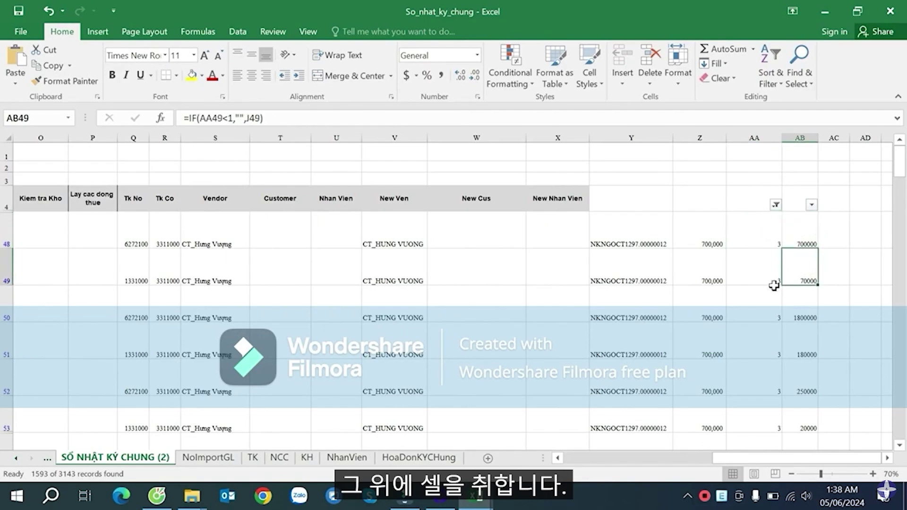
left_click(800, 231)
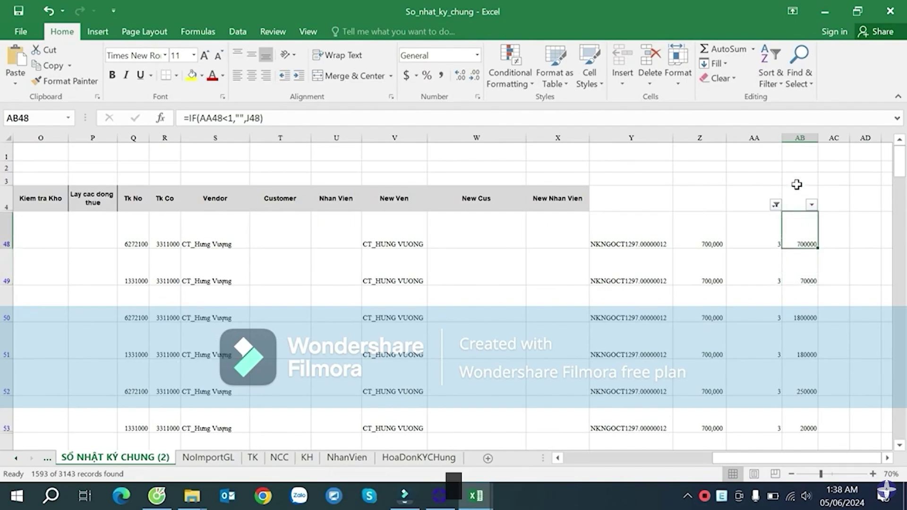
- Apply Comma Style to column AB, showing amounts like 700,000, and review the AB cells
left_click(801, 138)
left_click(441, 76)
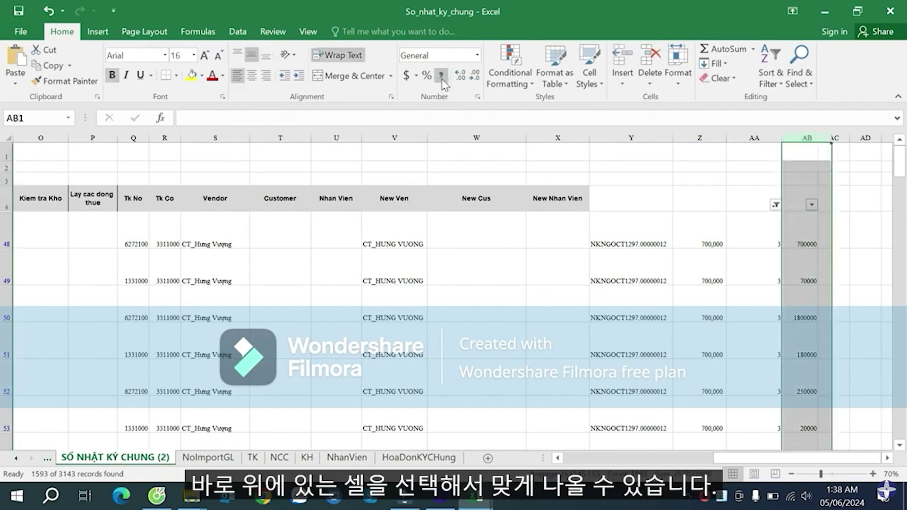
left_click(827, 265)
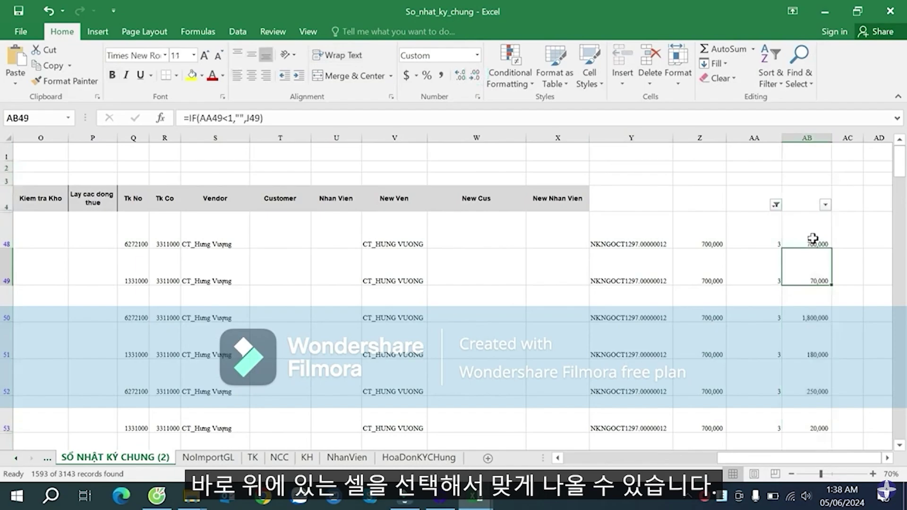
left_click(812, 238)
left_click(812, 270)
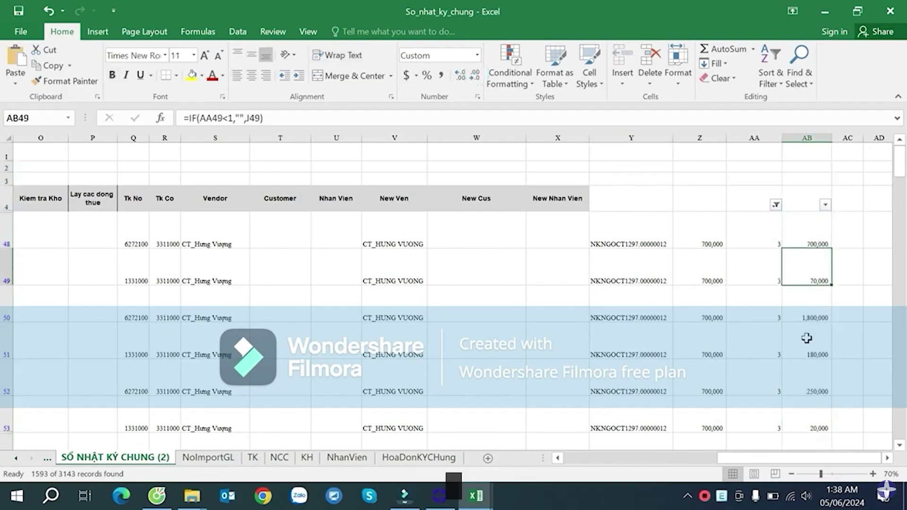
left_click(810, 366)
left_click(812, 274)
scroll(820, 292, "down", 1)
scroll(820, 292, "up", 1)
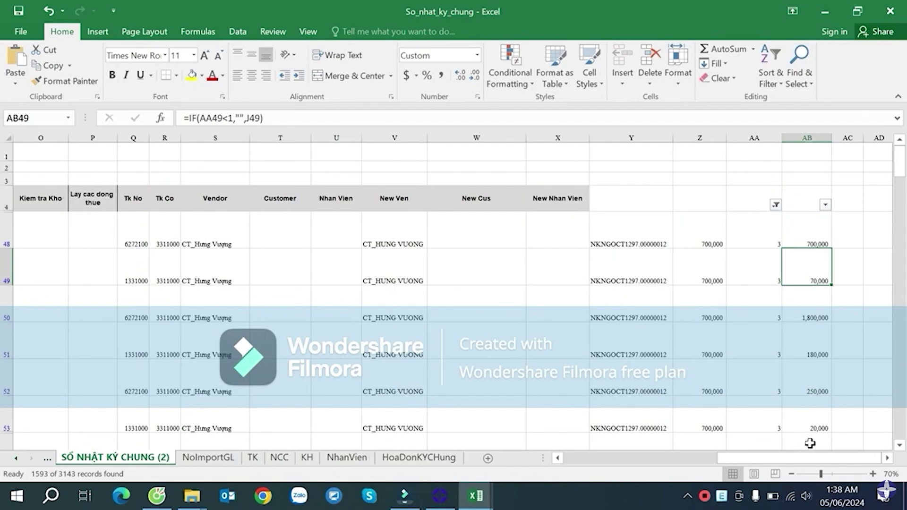
mouse_move(812, 454)
left_mouse_down()
mouse_move(703, 457)
mouse_move(826, 452)
left_mouse_up()
left_click_drag(887, 458, 868, 459)
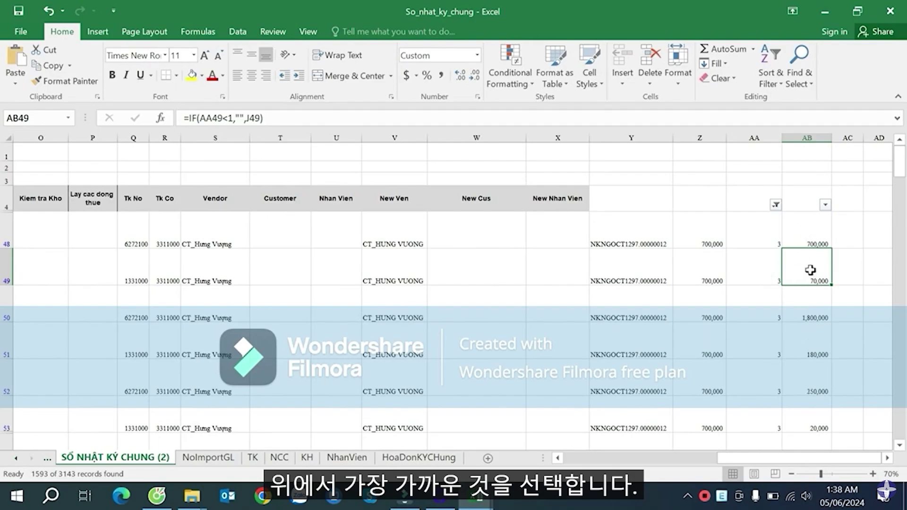
left_click(812, 236)
left_click(814, 262)
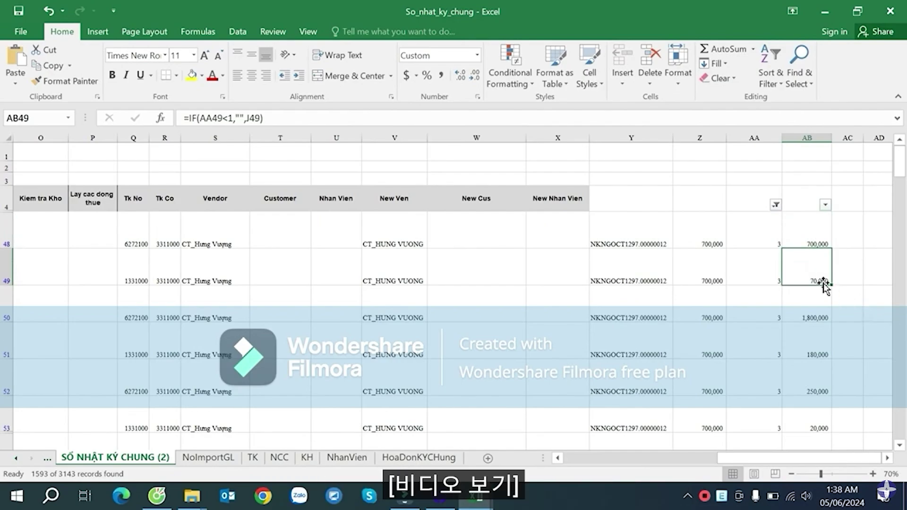
- Replace AB49's old IF arguments with the test LEFT(H49,3)="133"
double_click(812, 267)
left_click_drag(796, 281, 824, 280)
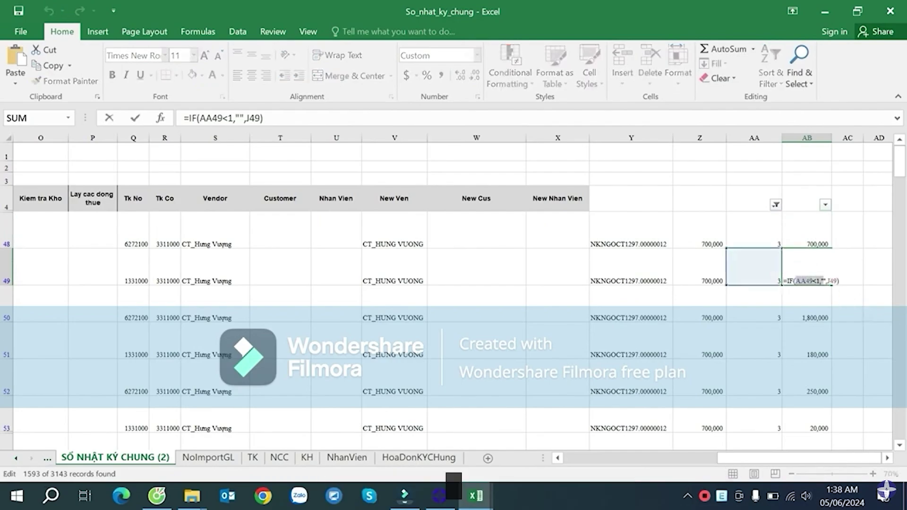
key("BackSpace")
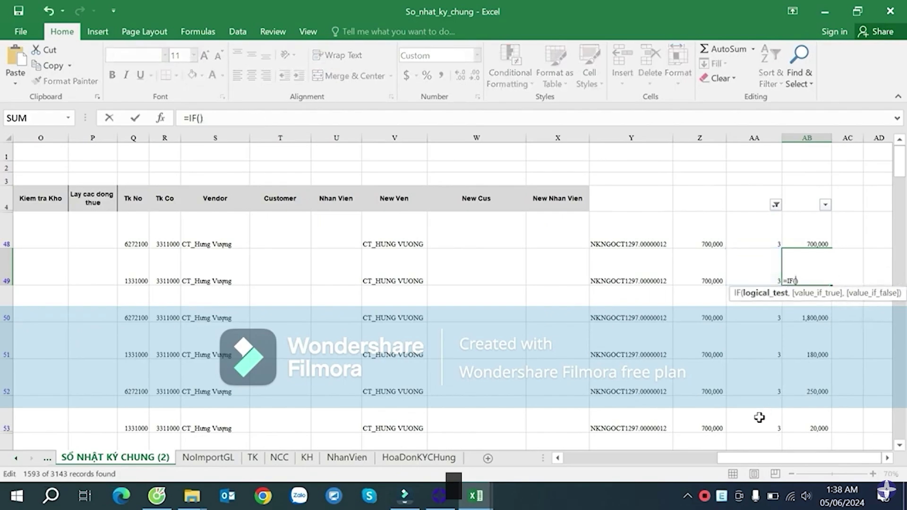
left_click_drag(757, 459, 851, 450)
left_click(270, 273)
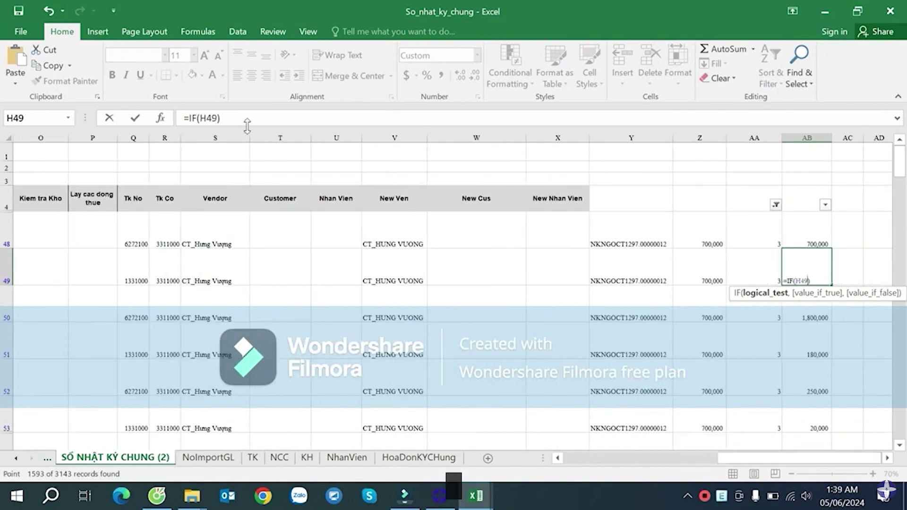
left_click(219, 119)
left_click(199, 118)
type("l")
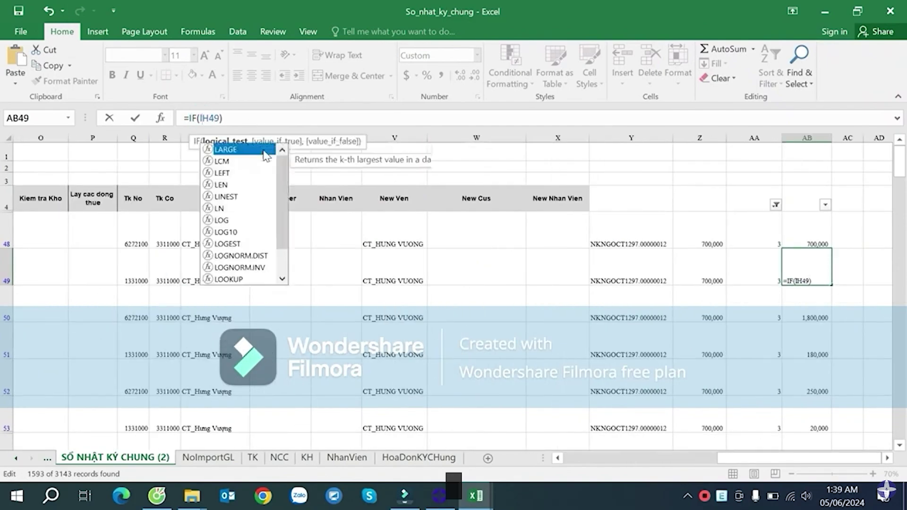
key("Down")
key("Down")
key("Tab")
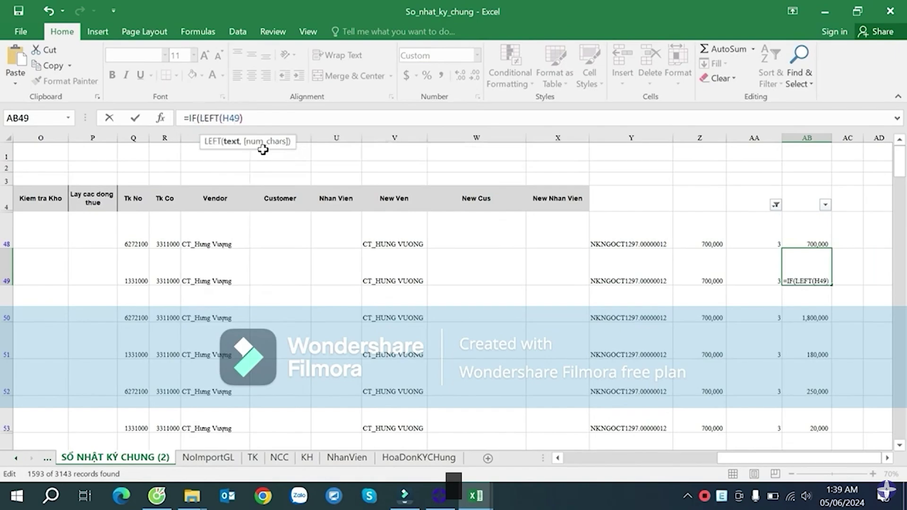
type(",3)")
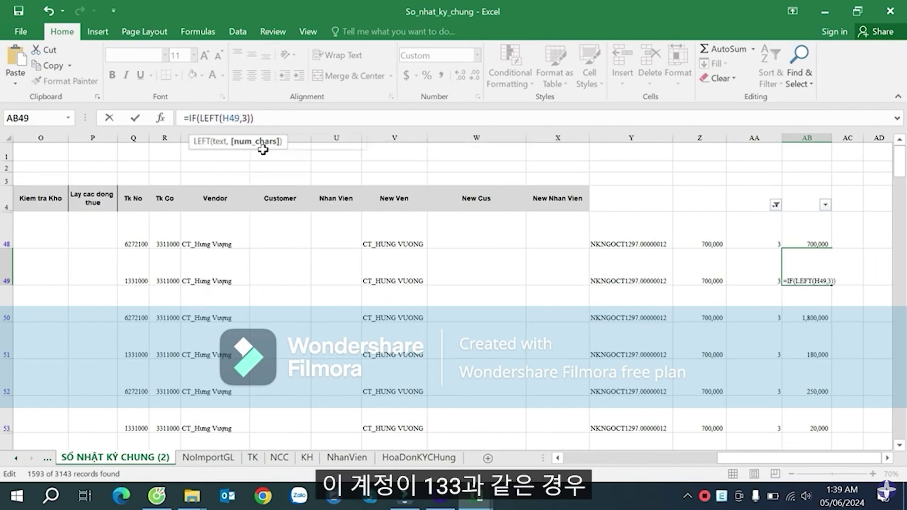
type("=\"133")
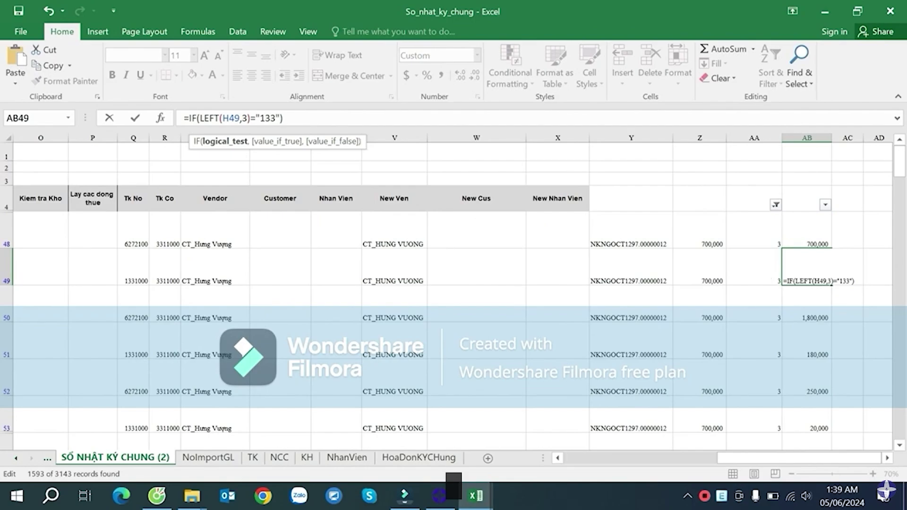
- Wrap the test in AND with AA49>1, returning AB48 or blank, and enter the formula
left_click(199, 118)
type("and")
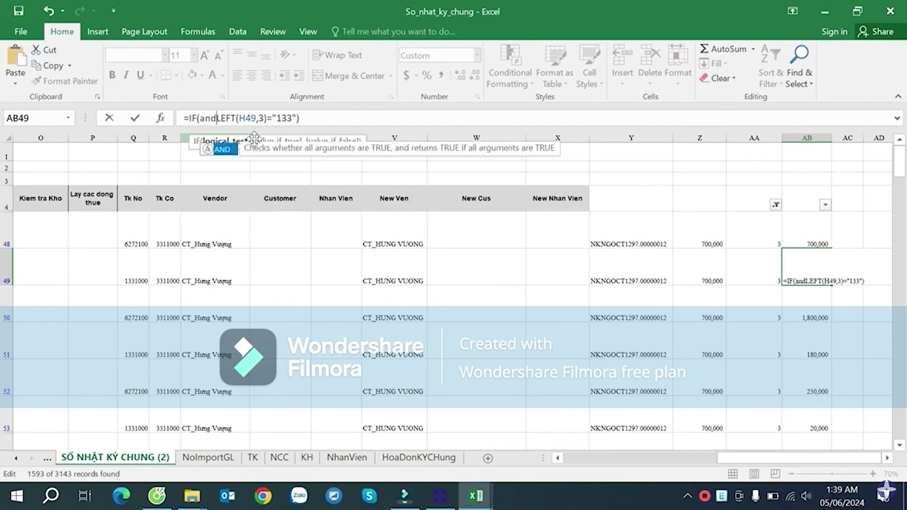
key("Tab")
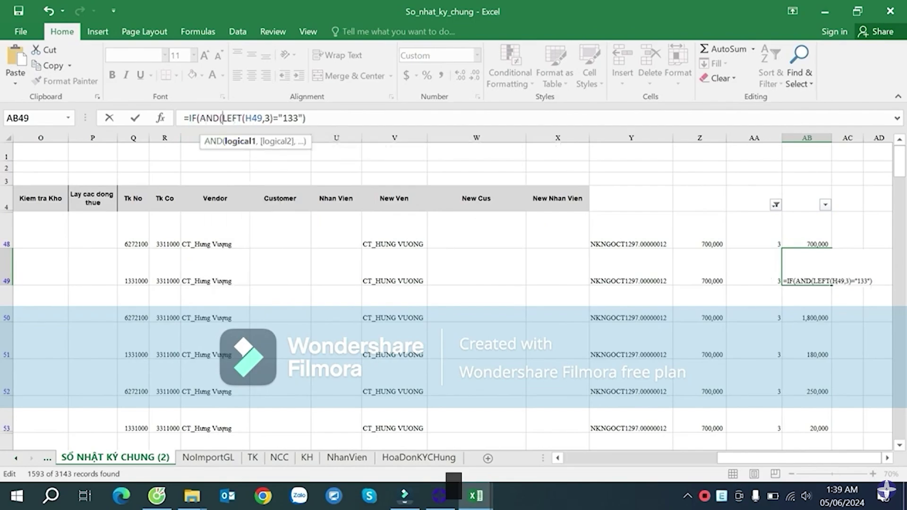
type(",")
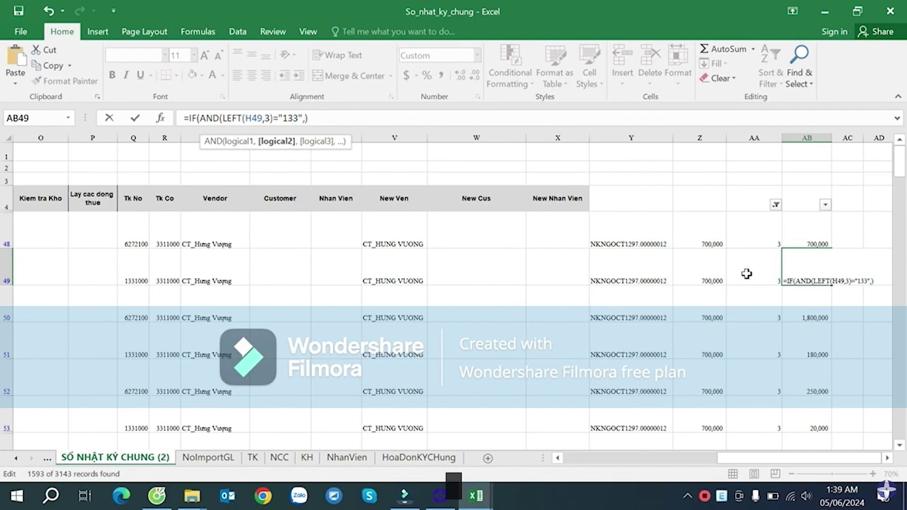
left_click(749, 270)
type(">1)")
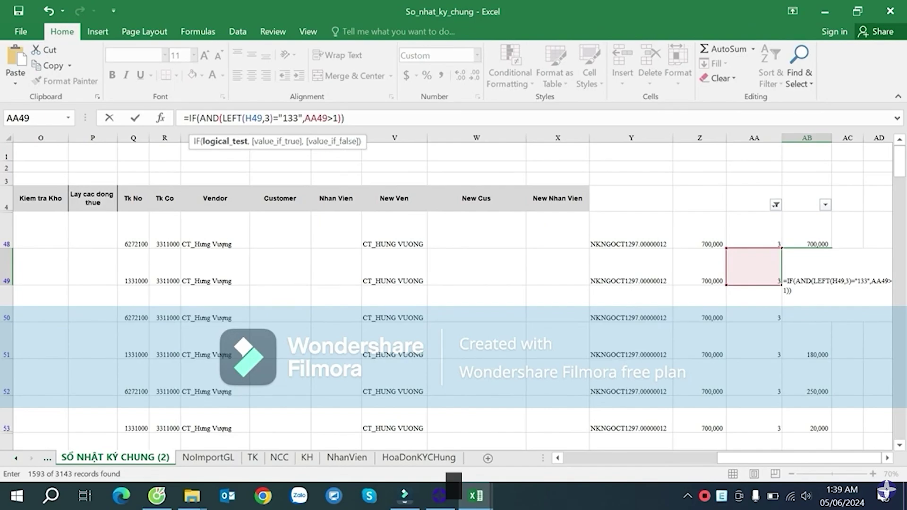
type(",")
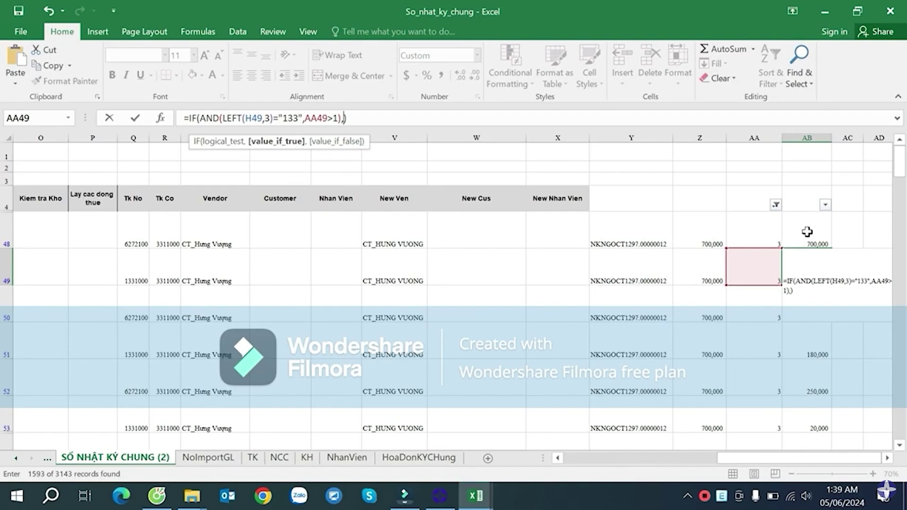
left_click(806, 232)
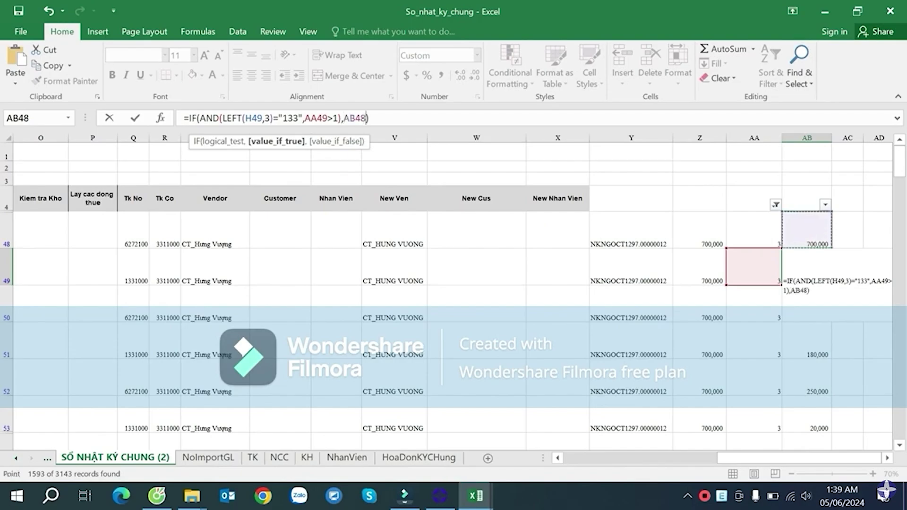
type(",")
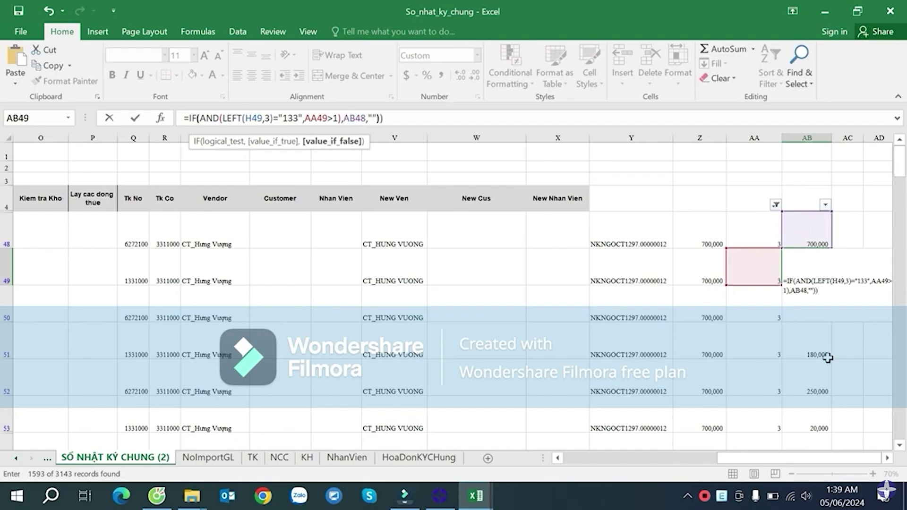
key("Return")
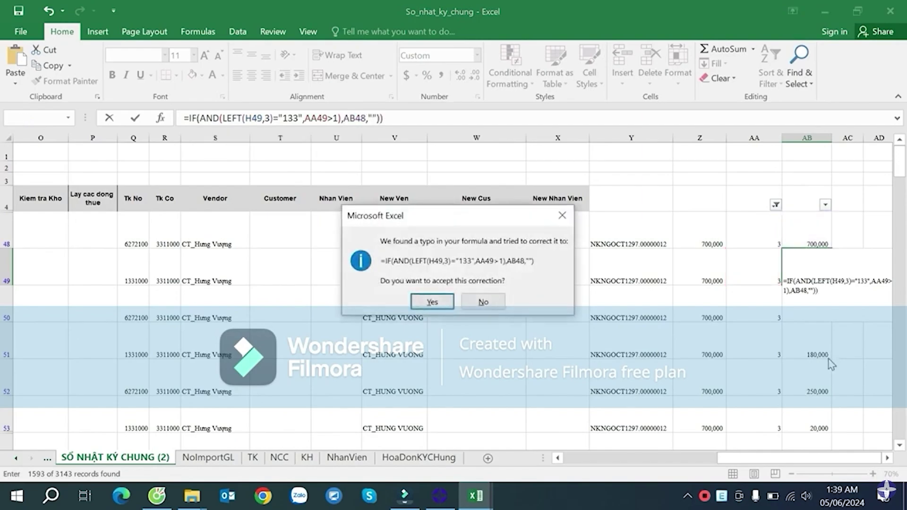
key("Return")
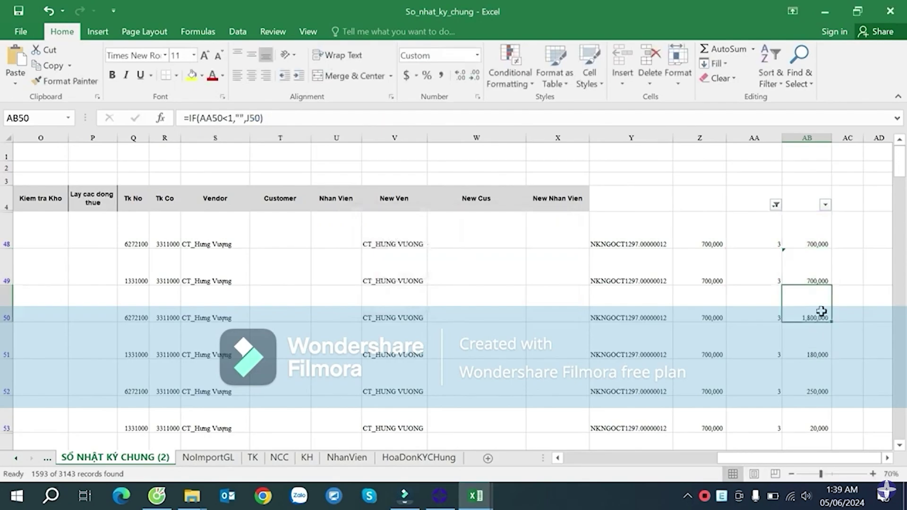
- Fill AB49's formula down column AB and check the result in AB50
left_click(824, 274)
double_click(831, 284)
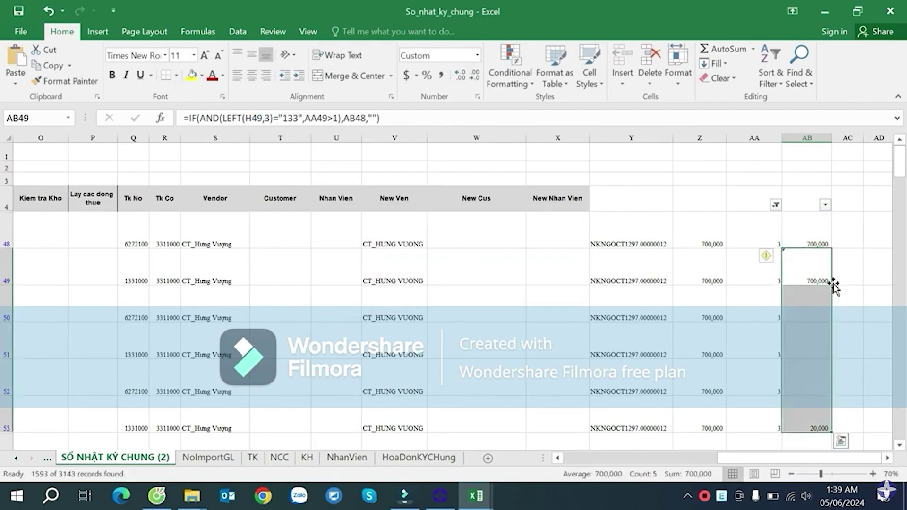
left_click(835, 315)
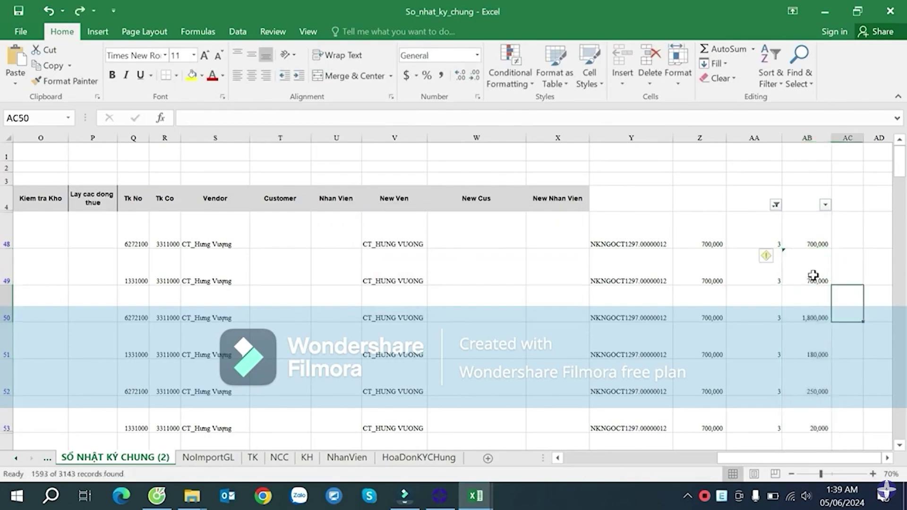
left_click(813, 275)
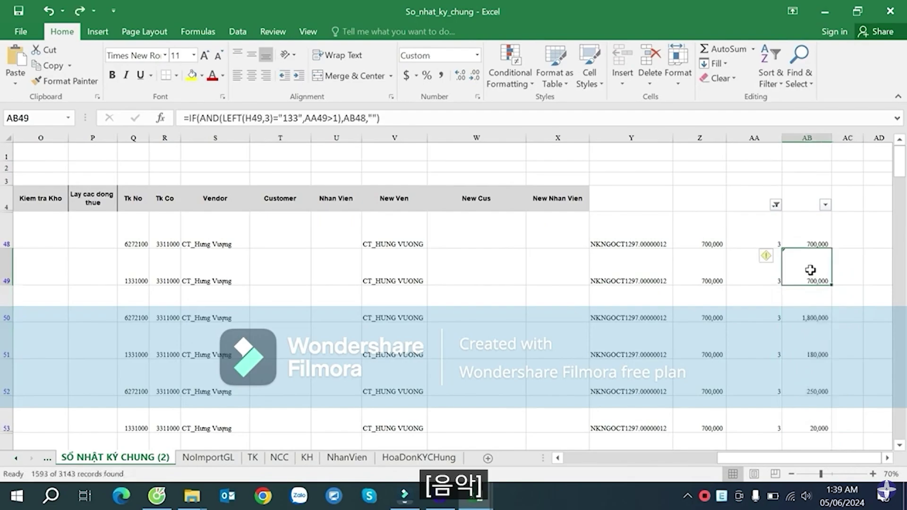
left_click(809, 307)
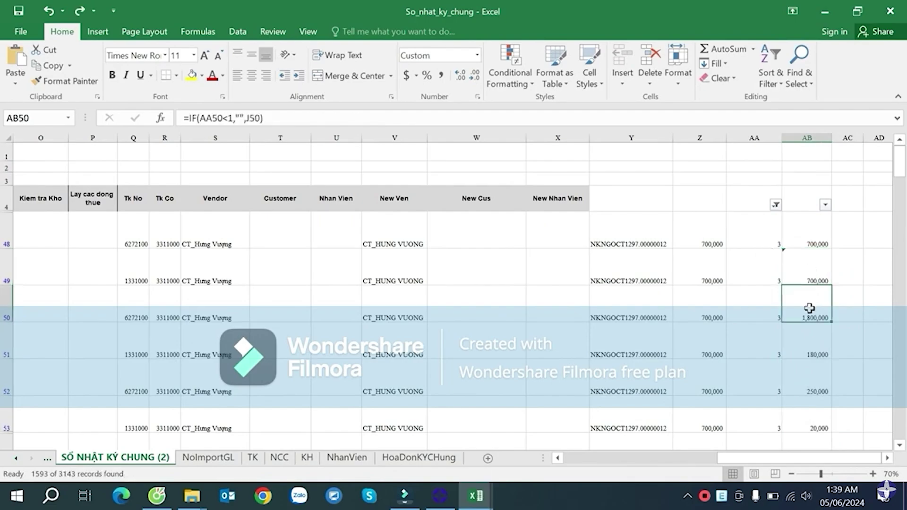
left_click(803, 279)
- Change AB49's false value from blank to J49 and copy it down to AB51
double_click(803, 279)
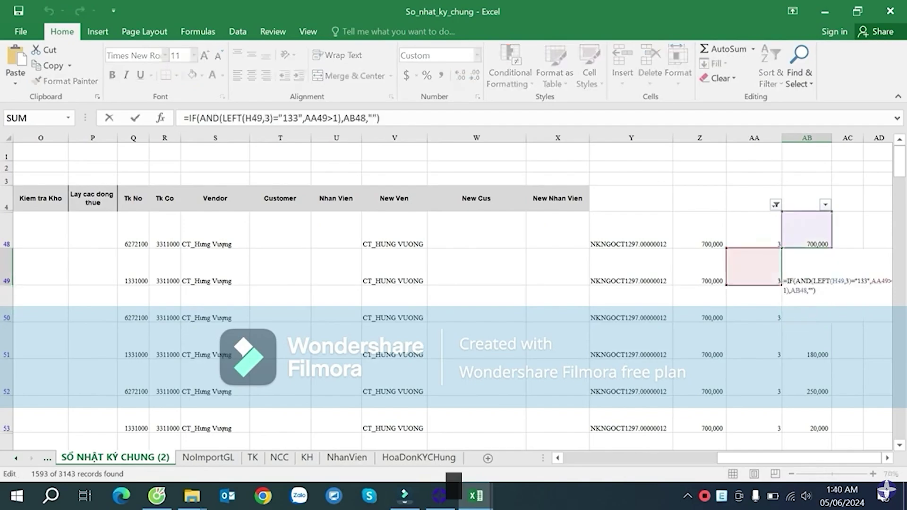
left_click(812, 290)
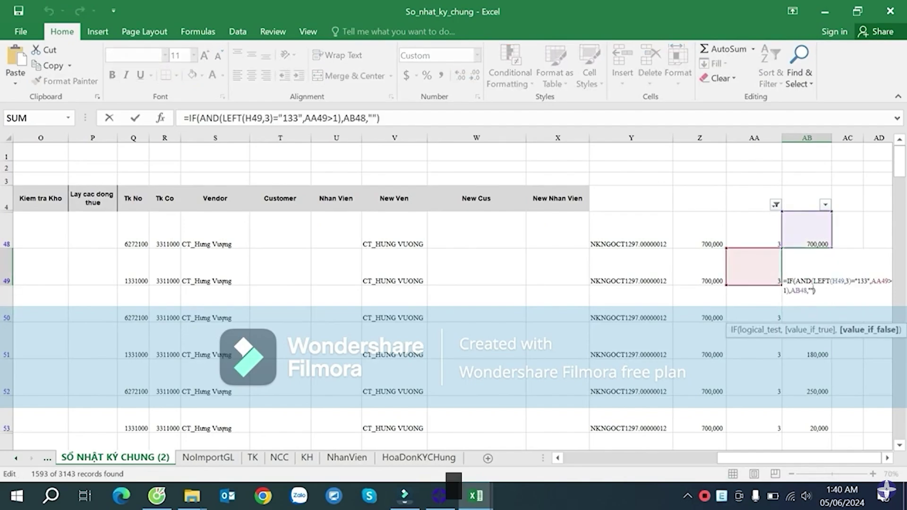
key("BackSpace")
key("BackSpace")
left_click_drag(794, 457, 672, 452)
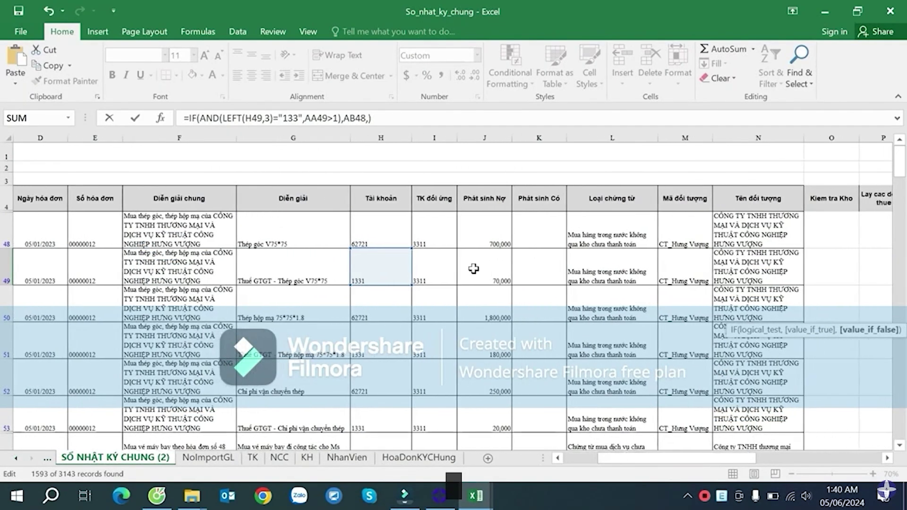
left_click(496, 266)
key("Return")
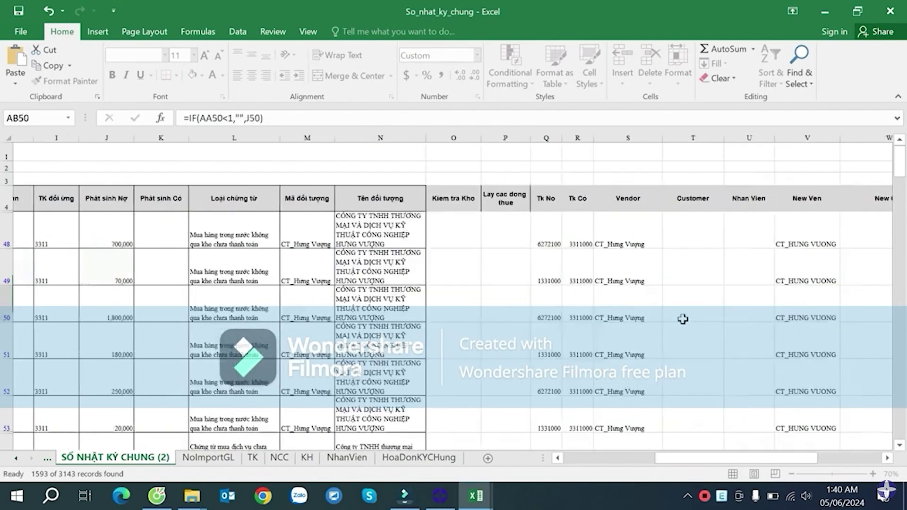
left_click(819, 279)
left_click_drag(831, 285, 836, 343)
scroll(837, 307, "down", 2)
- Extend the VAT formula from AB51 down to AB53
left_click(814, 265)
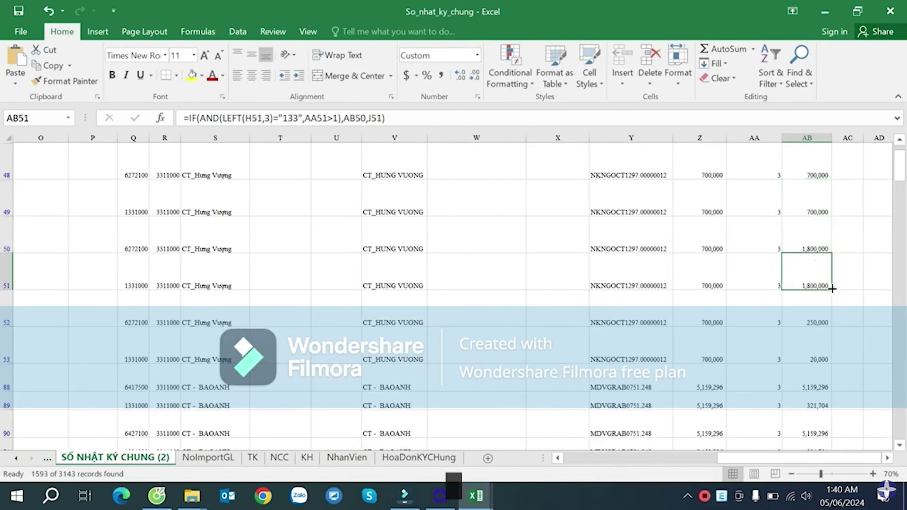
left_click_drag(832, 300, 850, 364)
scroll(850, 307, "up", 2)
- Copy AB49's formula up into AB48 and verify its H48, AA48 and AB47 references
left_click(809, 241)
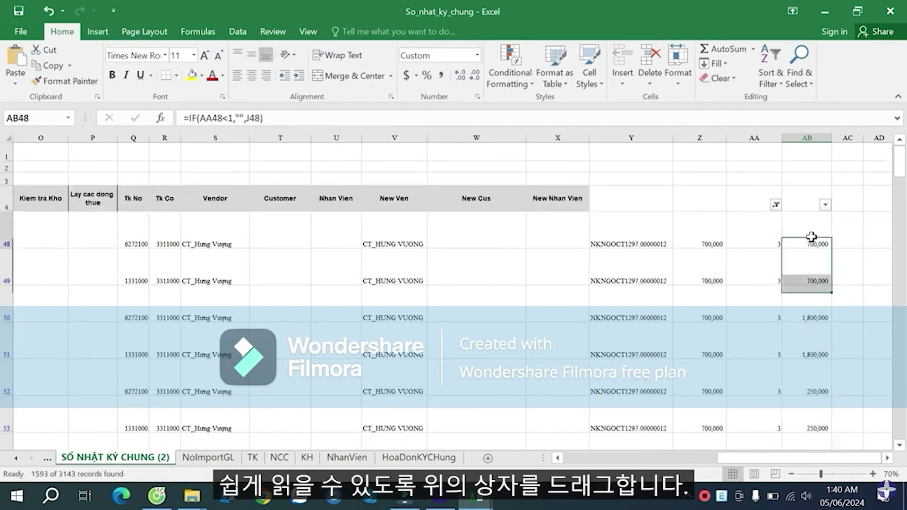
left_click(823, 274)
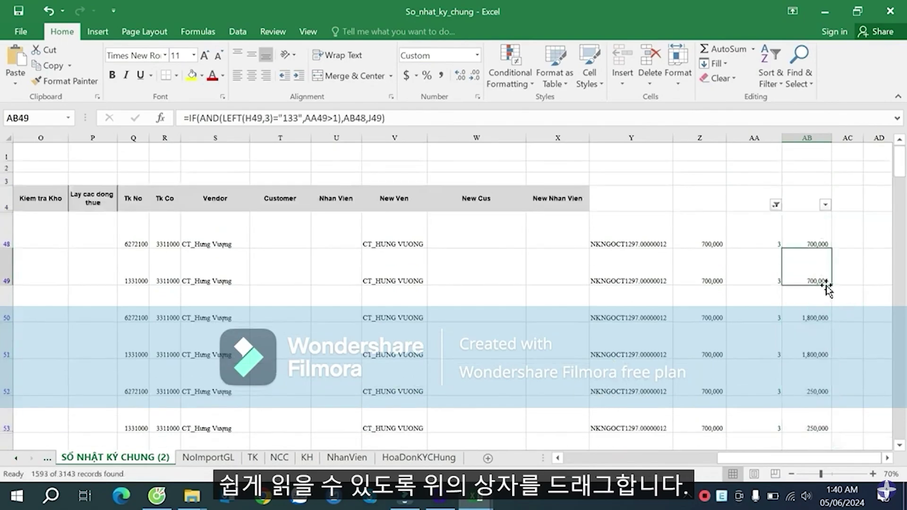
left_click_drag(830, 286, 822, 231)
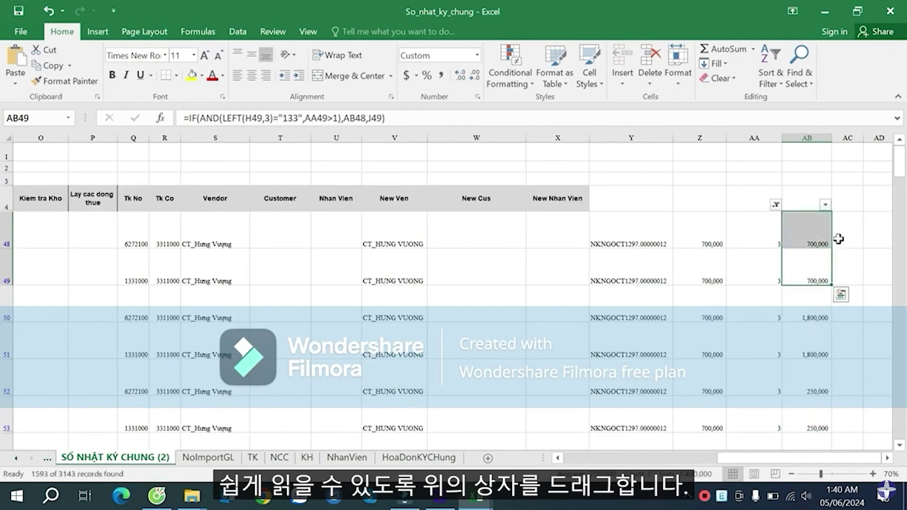
double_click(821, 241)
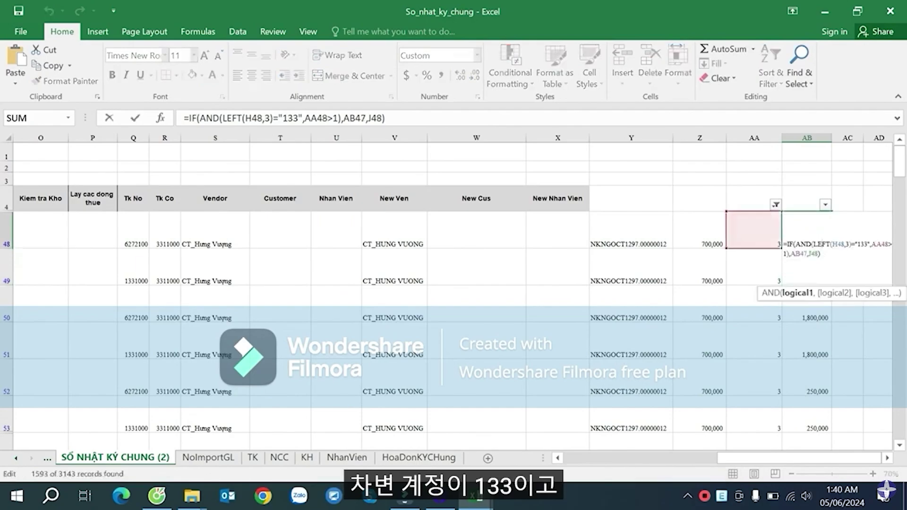
left_click(834, 243)
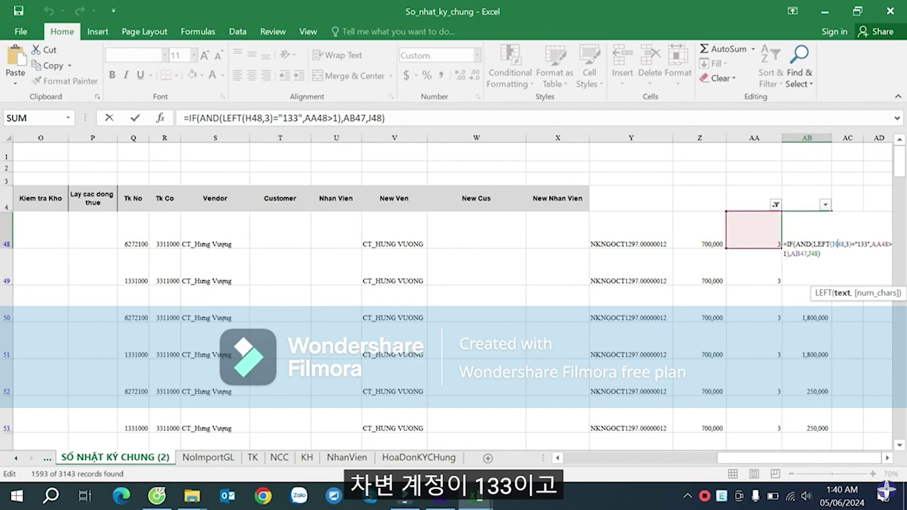
left_click(886, 457)
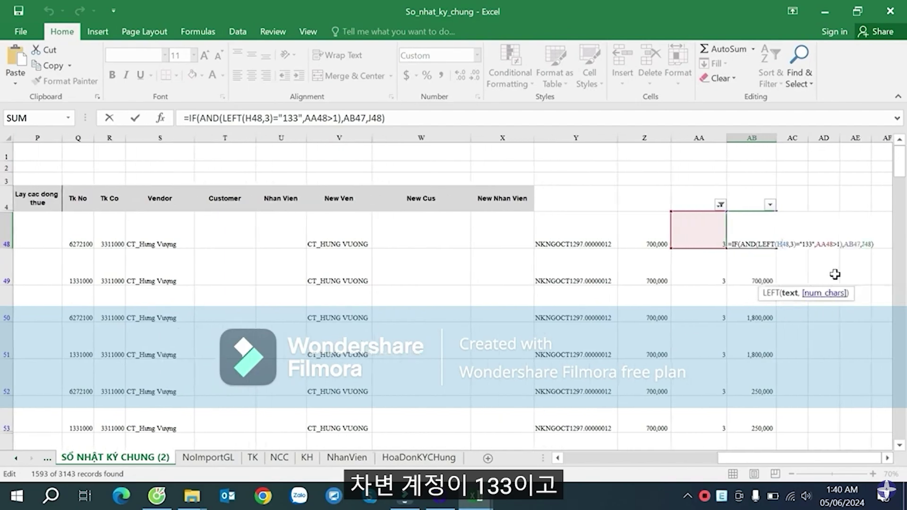
left_click(820, 243)
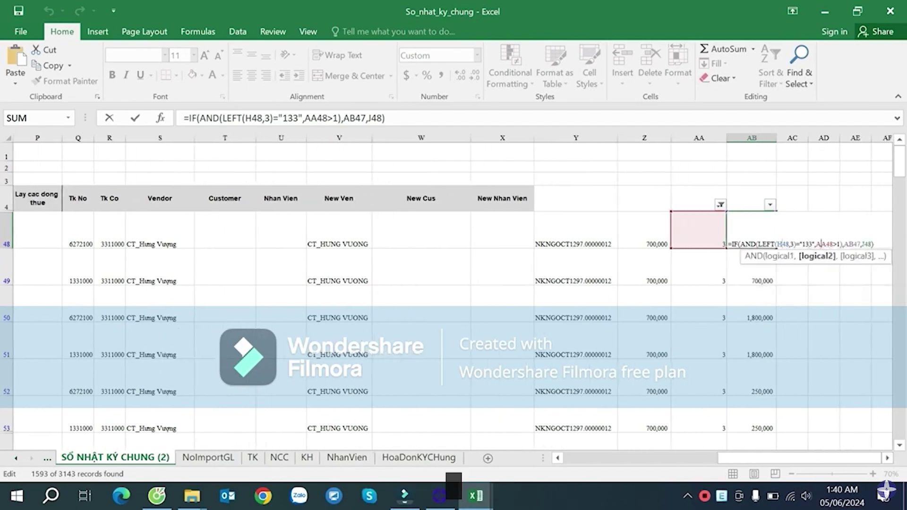
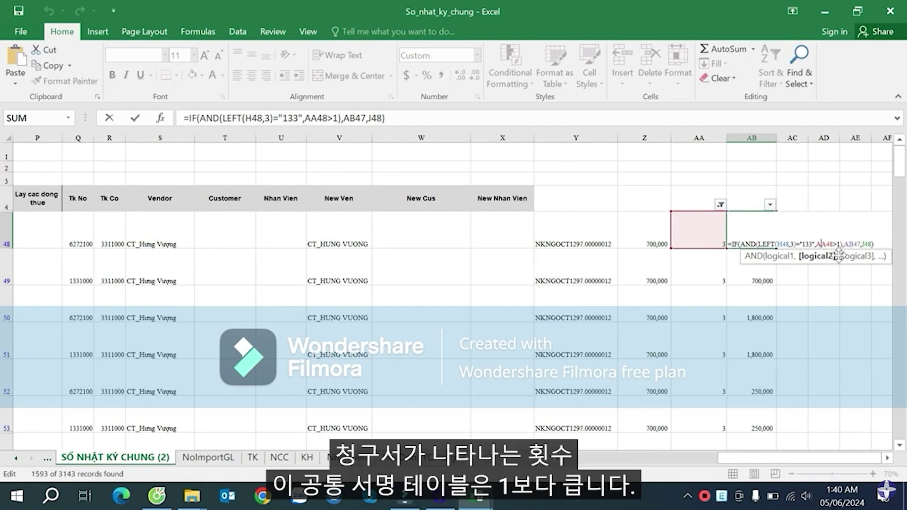
- Confirm AB48's formula uses AB47 when true and J48 when false, commit it, and check the row
left_click(848, 244)
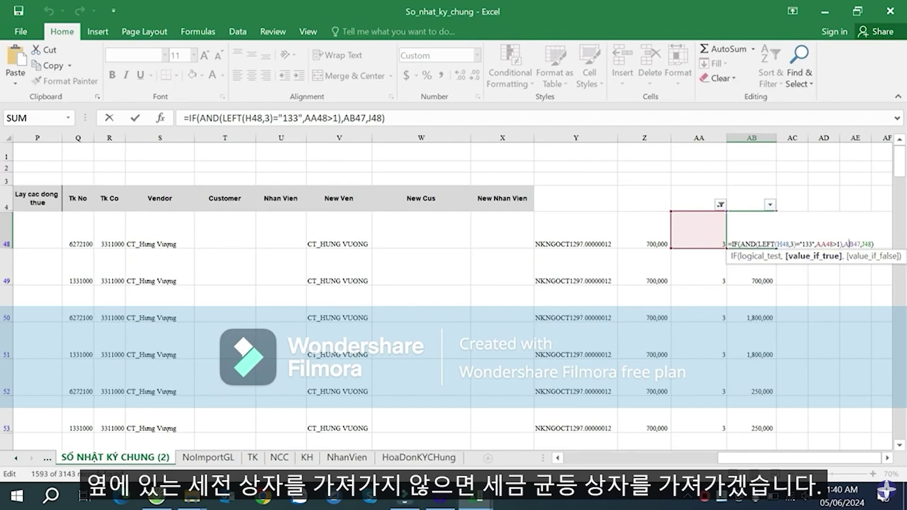
left_click(867, 244)
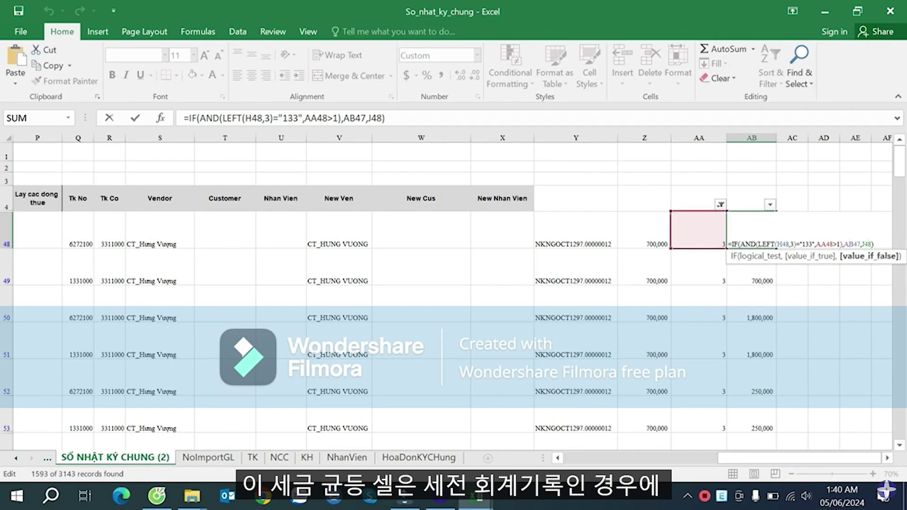
key("Return")
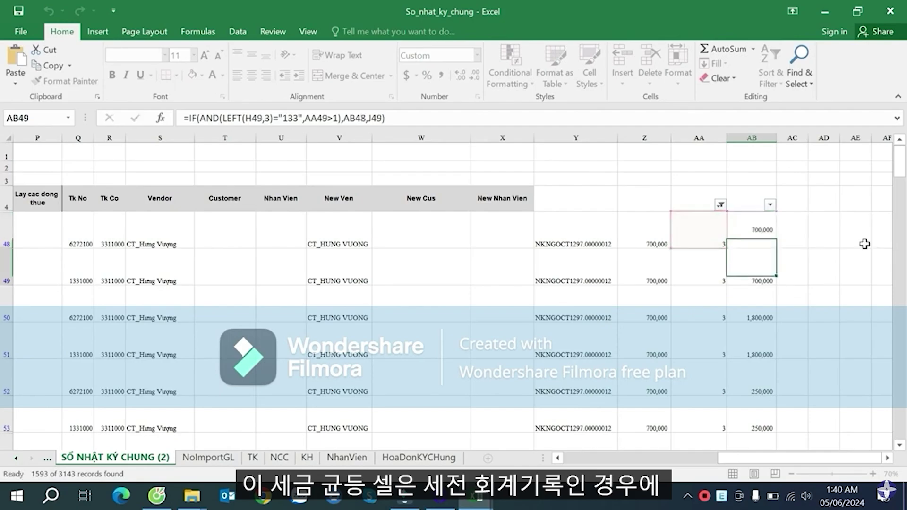
left_click(761, 227)
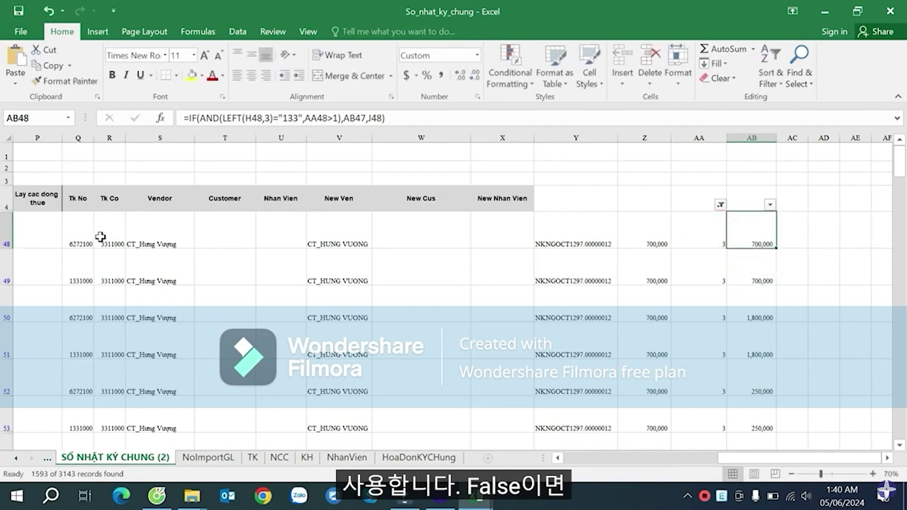
left_click_drag(90, 235, 747, 230)
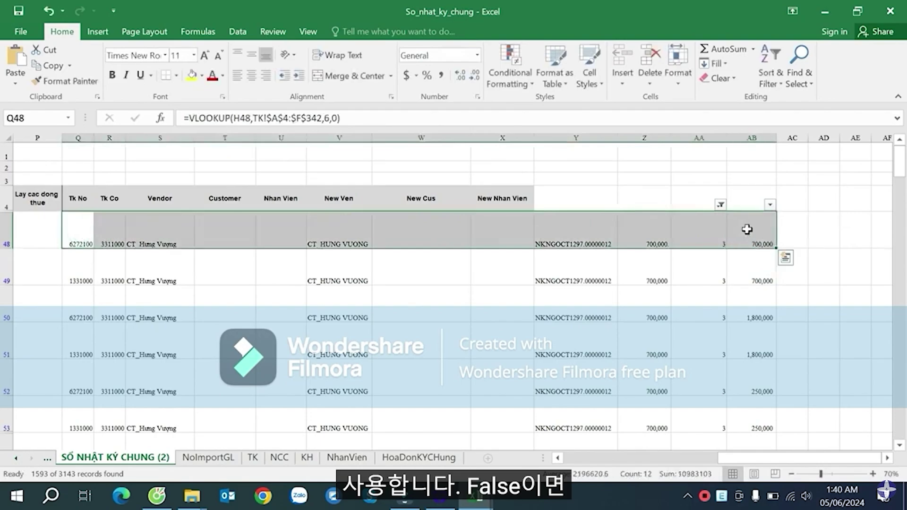
- Review AB49's IF(AND(LEFT…)="133") conditions and commit it so it returns 700,000
left_click(749, 273)
double_click(736, 278)
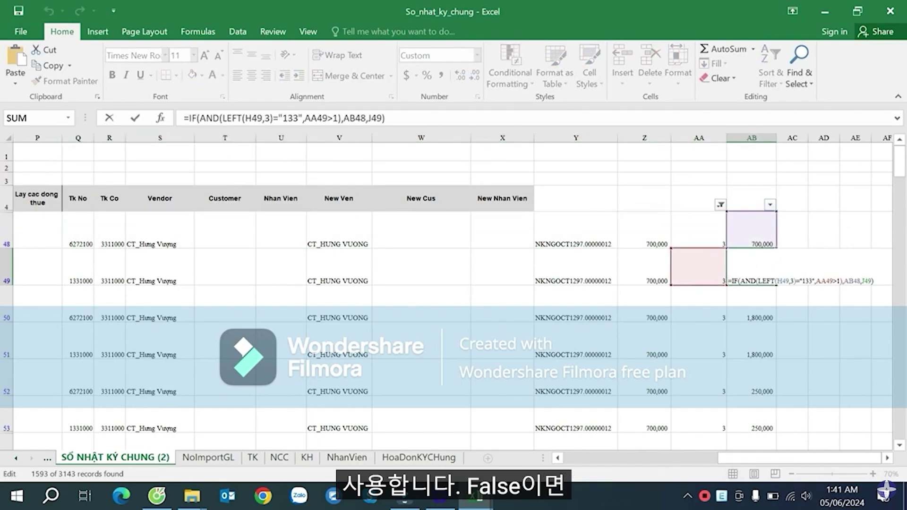
left_click(806, 280)
left_click(824, 281)
left_click(852, 281)
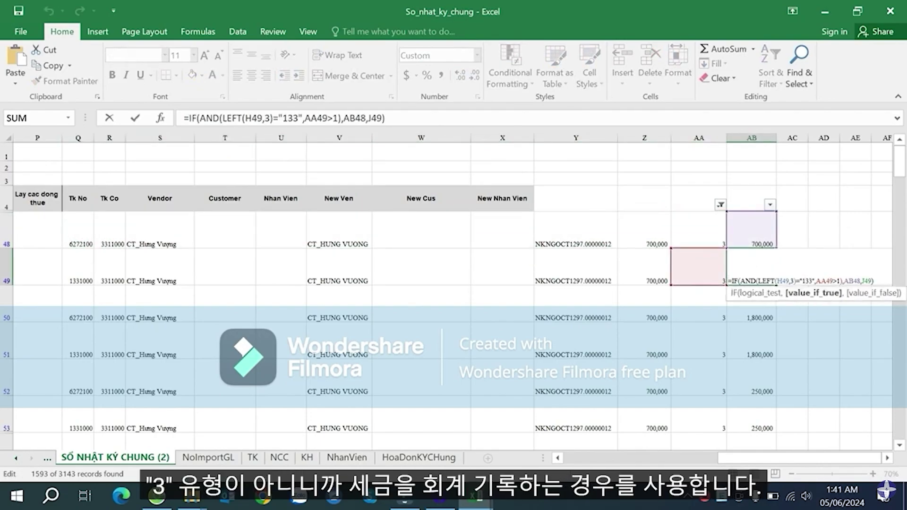
left_click(867, 280)
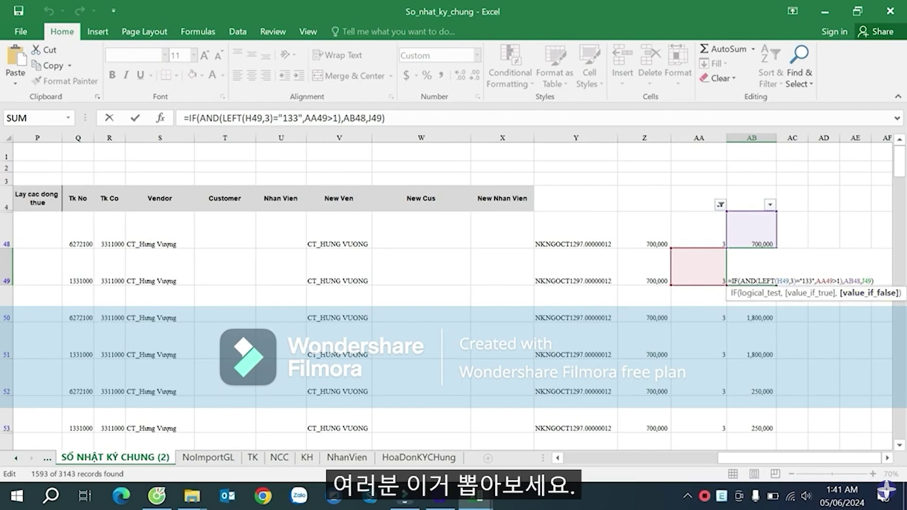
key("Return")
- Scroll the filtered rows checking the AB results in AB53, AB1731, AB1733 and AB1735
scroll(779, 284, "down", 2)
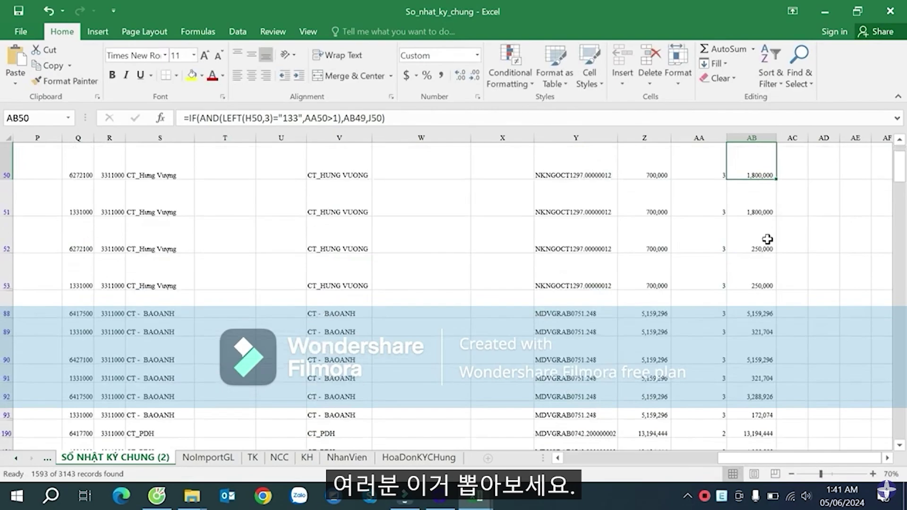
left_click(771, 287)
scroll(771, 322, "down", 15)
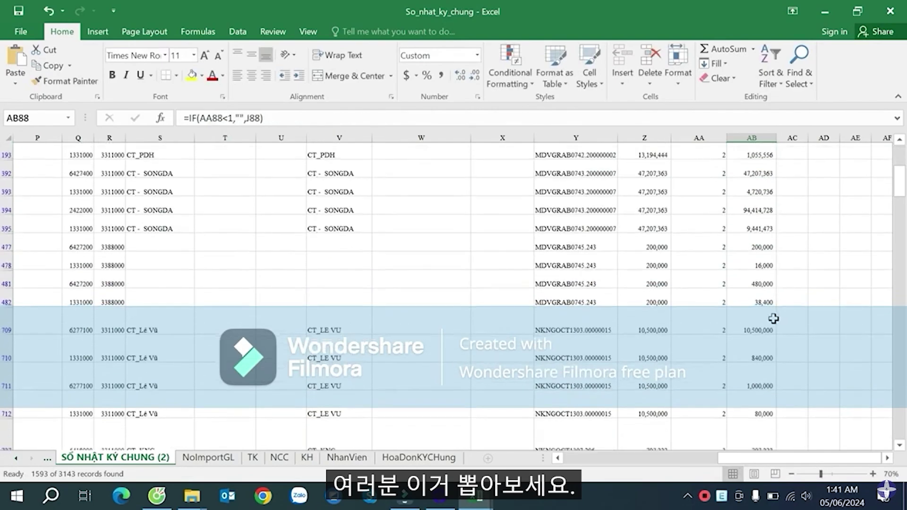
scroll(777, 301, "down", 10)
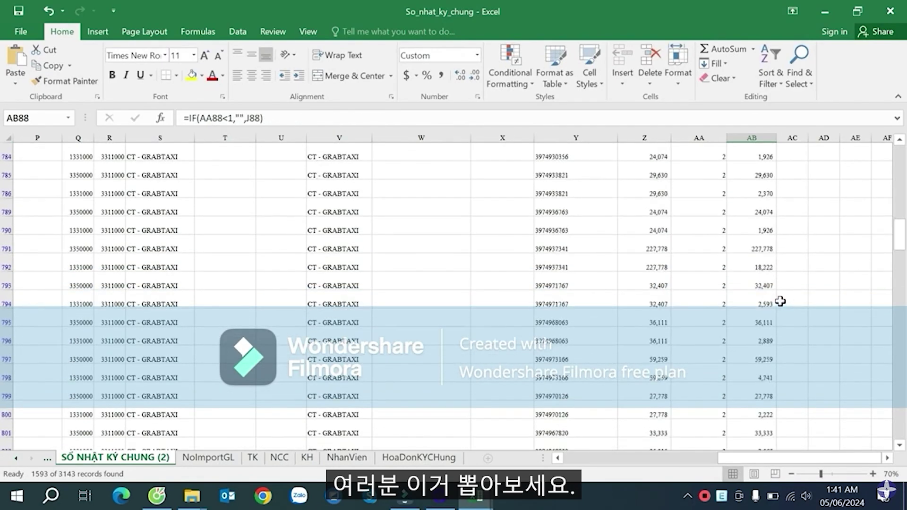
left_click_drag(899, 238, 899, 306)
left_click(767, 338)
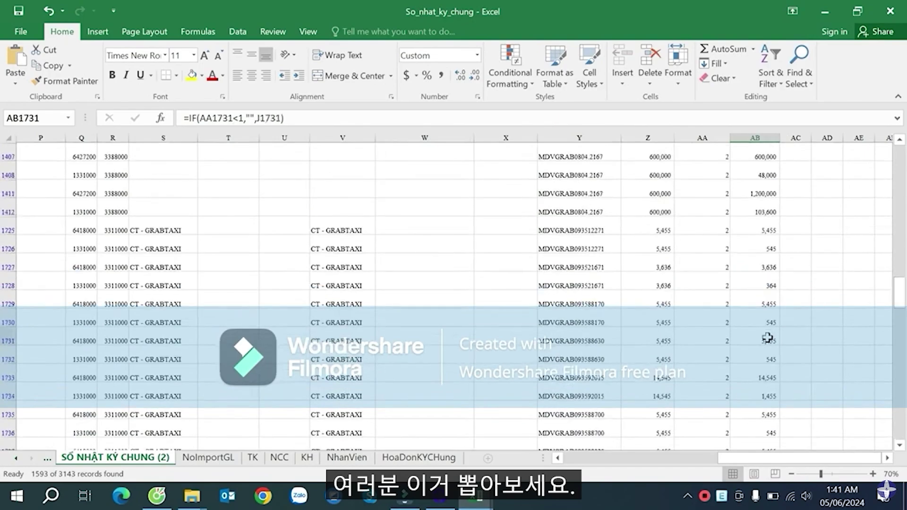
left_click(763, 377)
left_click(762, 410)
scroll(762, 402, "down", 13)
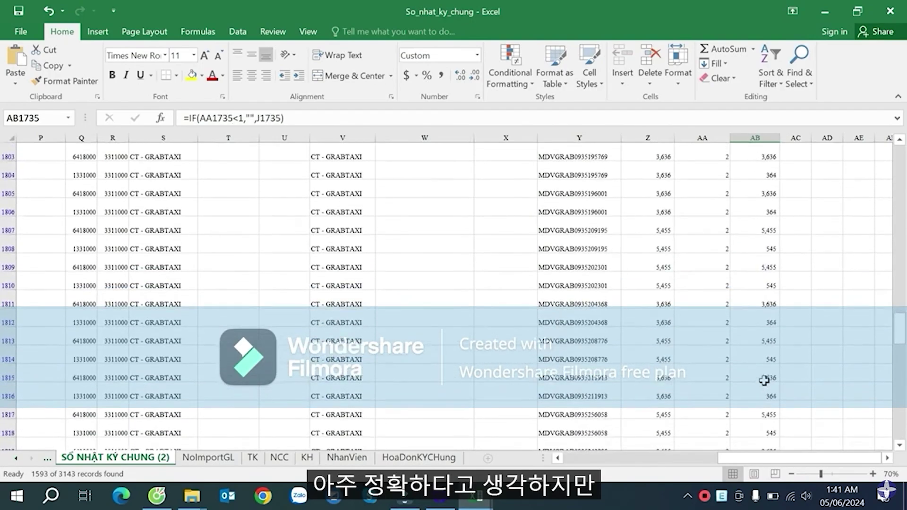
scroll(765, 378, "down", 5)
left_click_drag(900, 330, 899, 144)
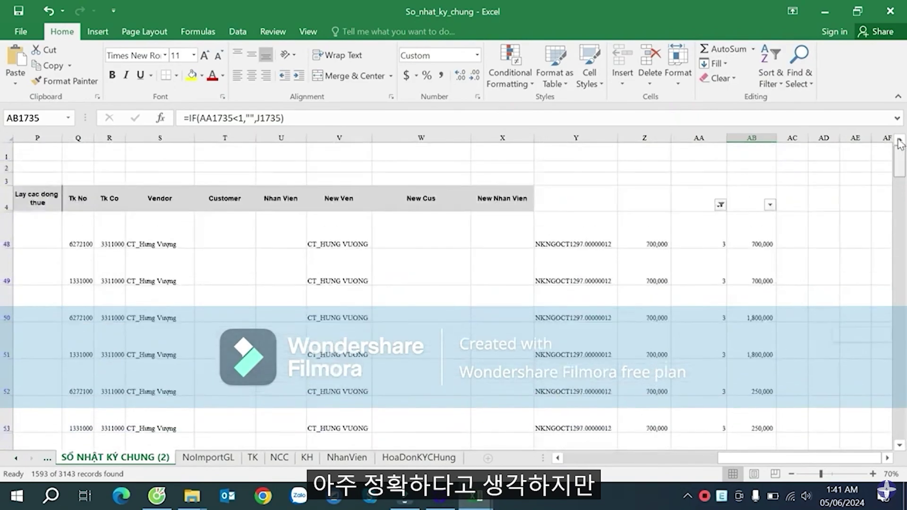
- Clear the column AA filter to show all rows and check the values in AB8, AB14 and AB16
left_click(706, 264)
left_click(720, 205)
left_click(761, 345)
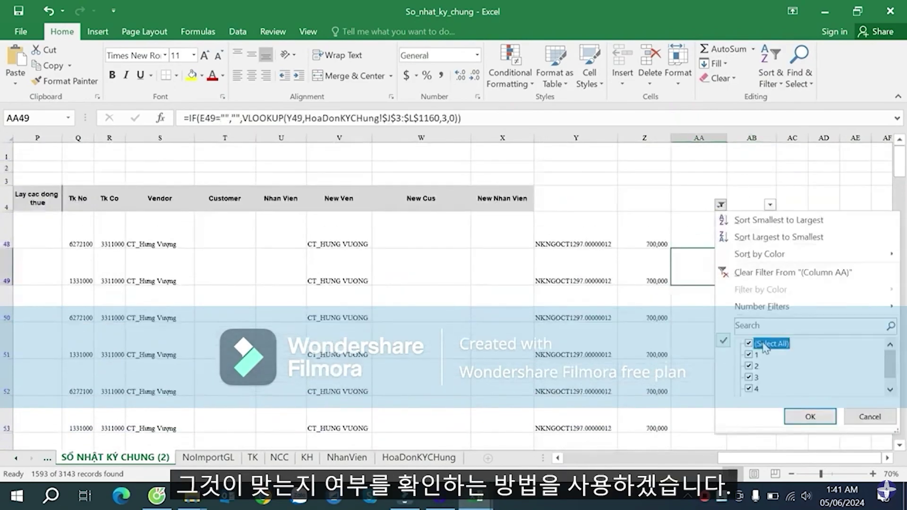
left_click(810, 416)
left_click(753, 272)
scroll(755, 283, "down", 6)
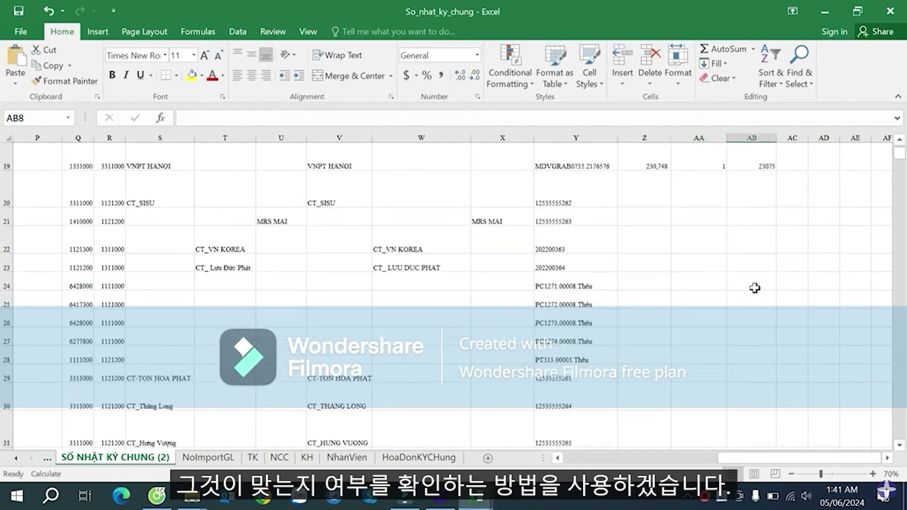
scroll(757, 285, "up", 5)
left_click(770, 342)
left_click(761, 385)
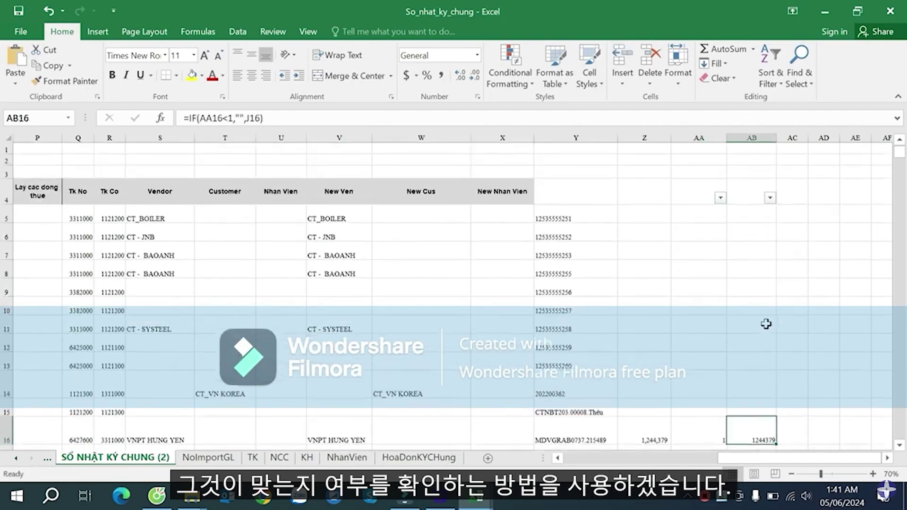
scroll(783, 270, "up", 1)
- Start an IF formula in AC5 that tests whether AB5 is not blank
left_click(799, 221)
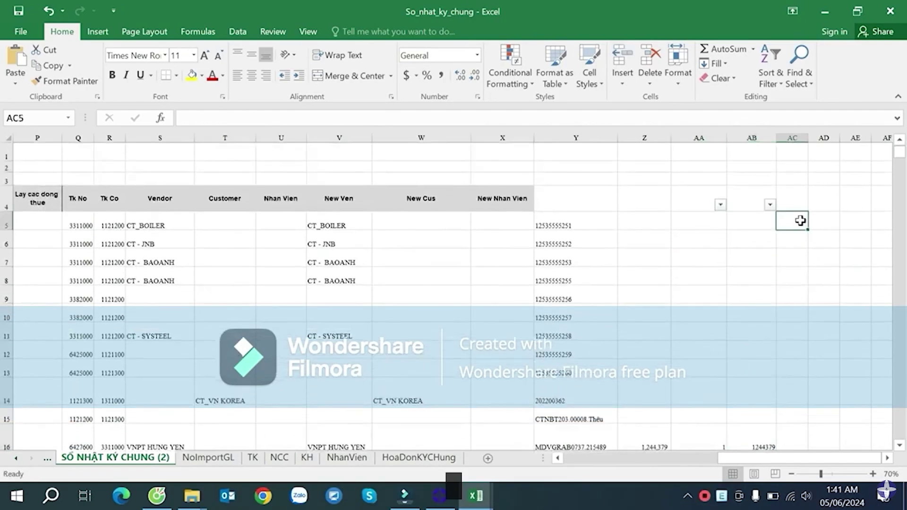
type("=")
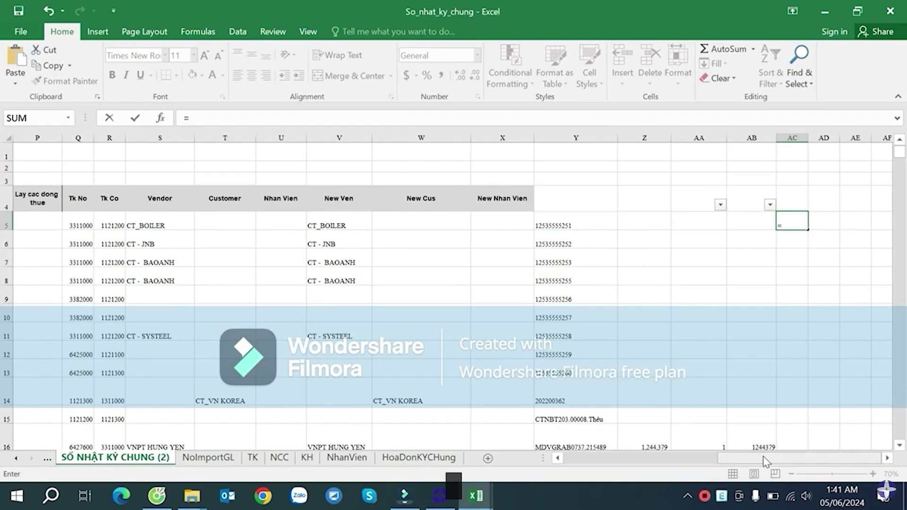
mouse_move(758, 458)
left_mouse_down()
mouse_move(636, 459)
mouse_move(789, 442)
mouse_move(680, 444)
mouse_move(755, 435)
mouse_move(749, 451)
mouse_move(761, 451)
mouse_move(757, 443)
left_mouse_up()
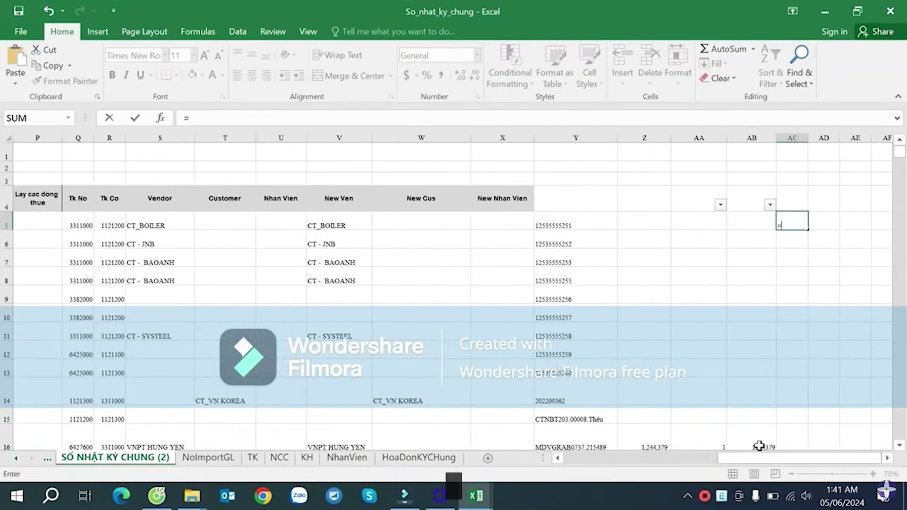
type("iff")
key("BackSpace")
key("Tab")
left_click(747, 218)
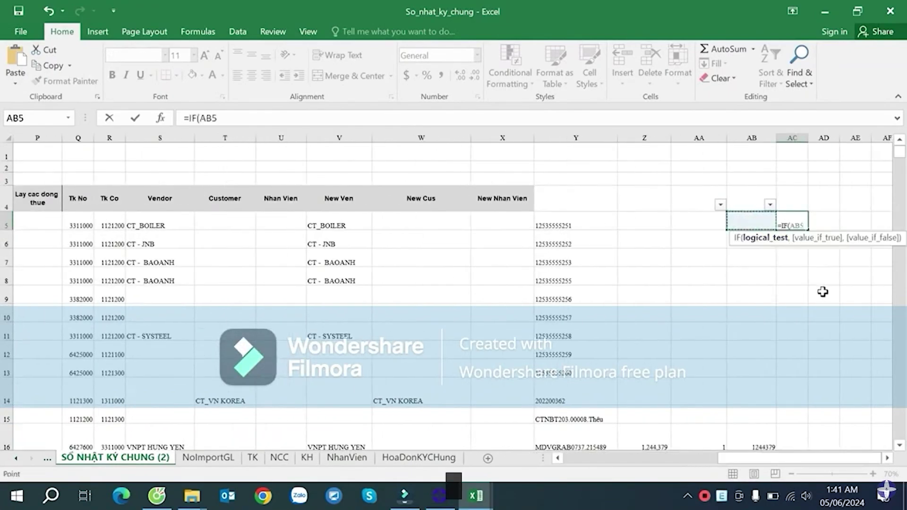
type("<>\"\",")
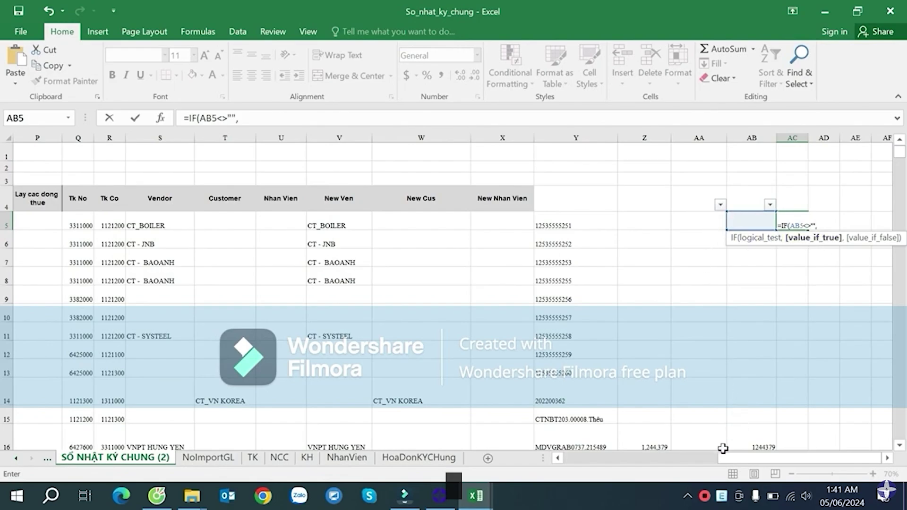
- Finish AC5's formula with J5/AB5 as the true result and empty otherwise
left_click_drag(725, 458, 592, 459)
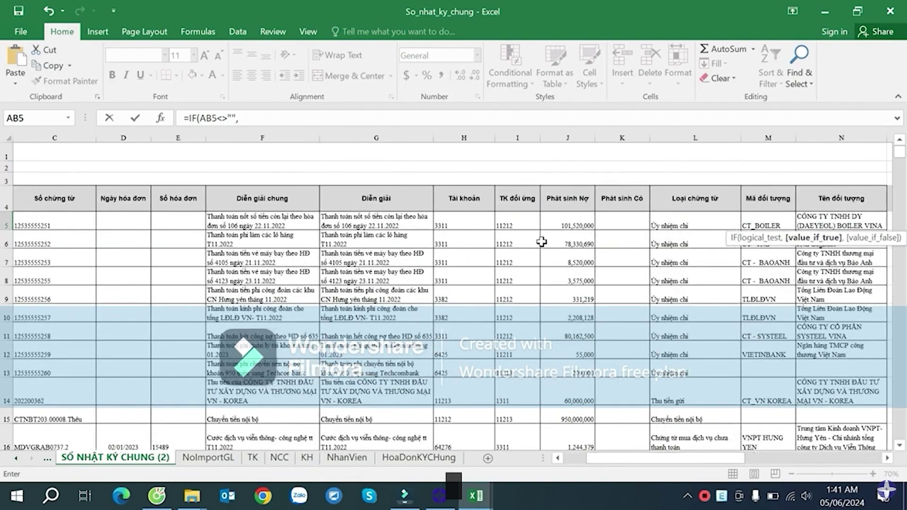
left_click(582, 226)
left_click_drag(726, 457, 861, 458)
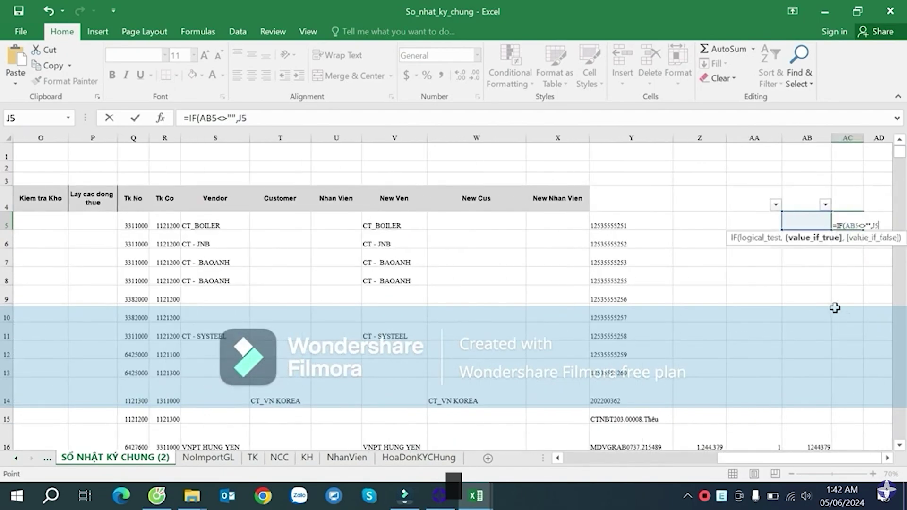
left_click(805, 223)
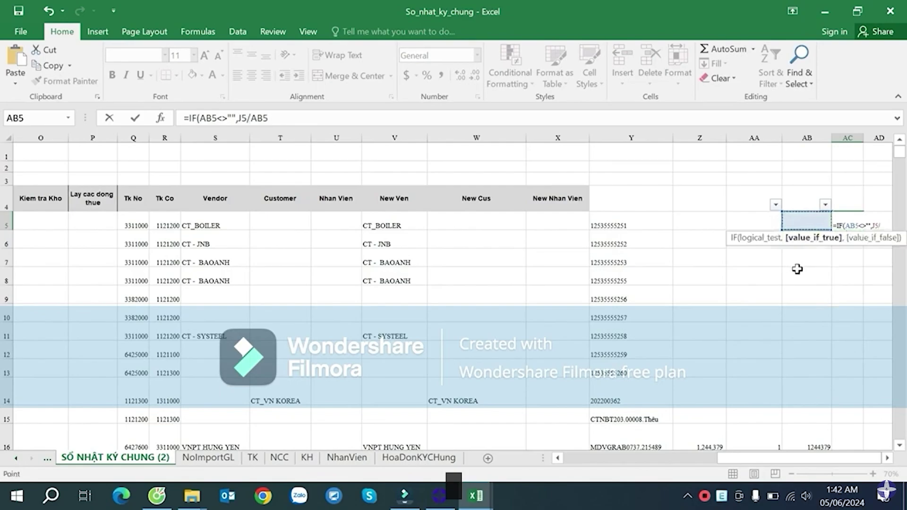
left_click(879, 225)
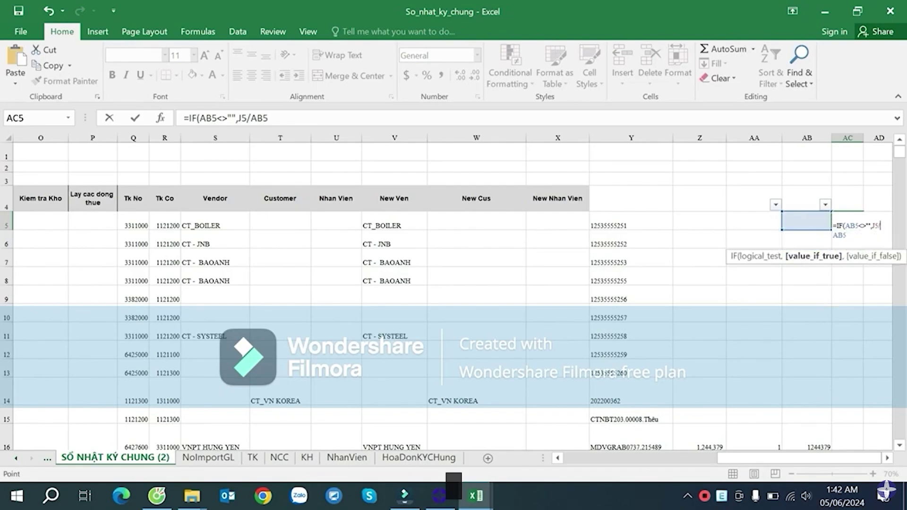
left_click(806, 217)
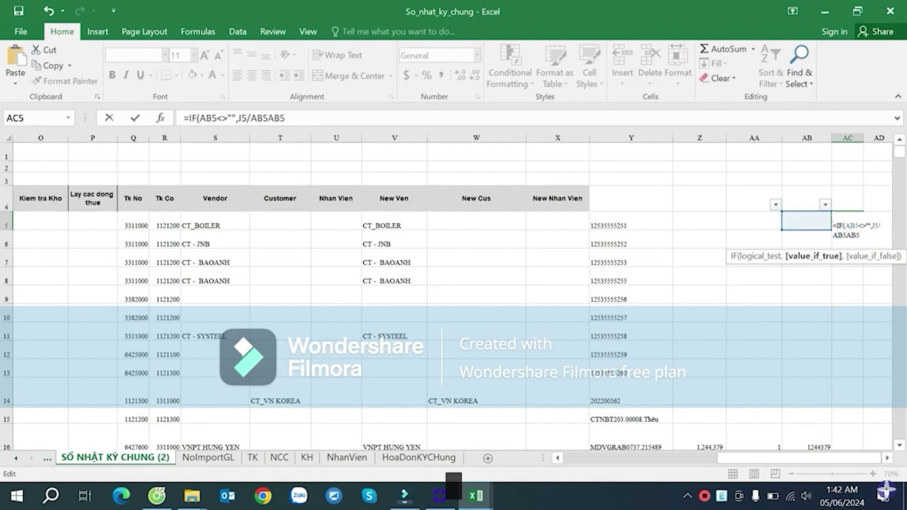
key("BackSpace")
key("BackSpace")
key("BackSpace")
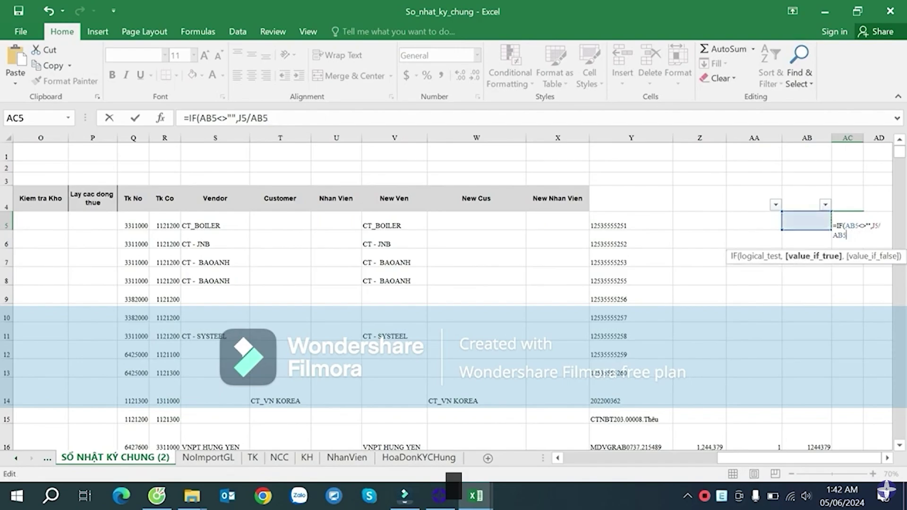
type(",")
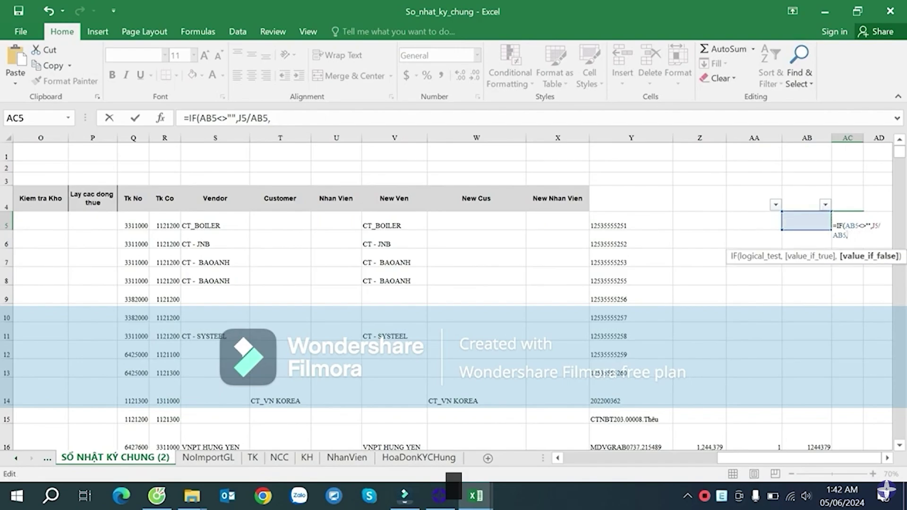
key("Return")
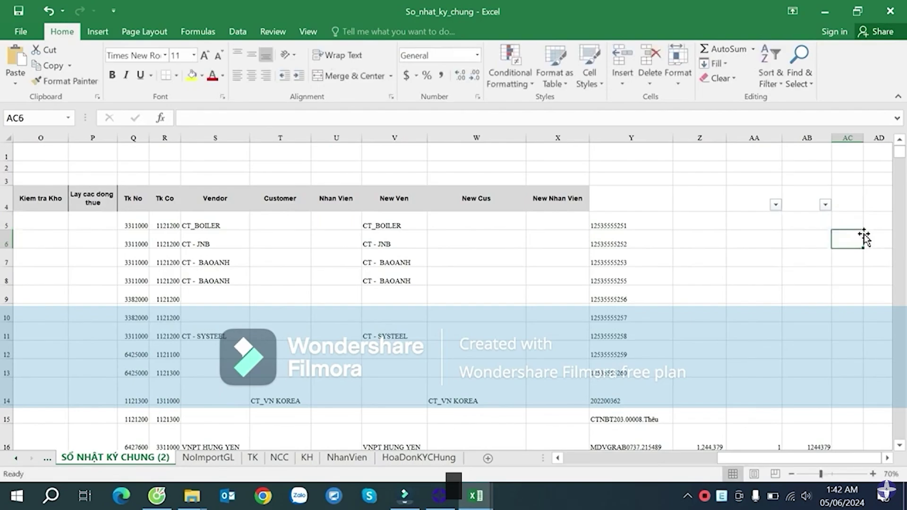
- Fill AC5's division formula down the whole of column AC
left_click(852, 216)
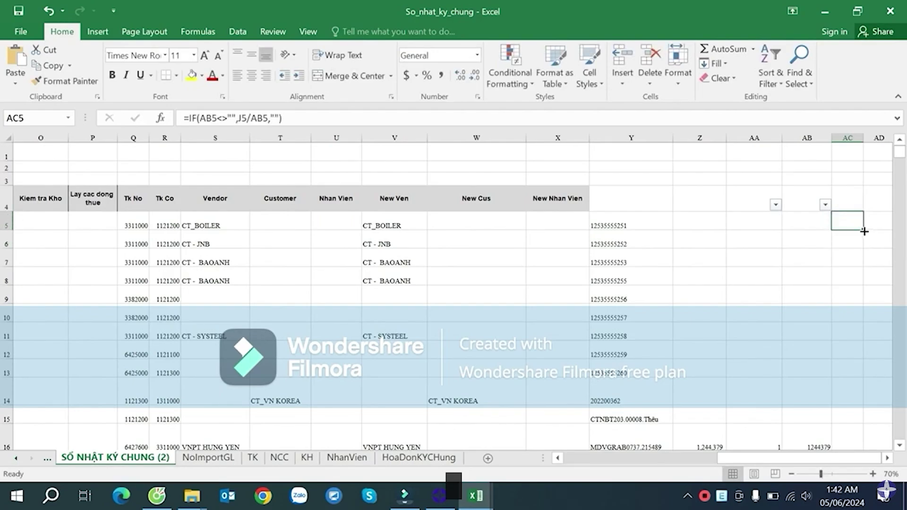
left_click_drag(863, 231, 873, 385)
left_click(857, 294)
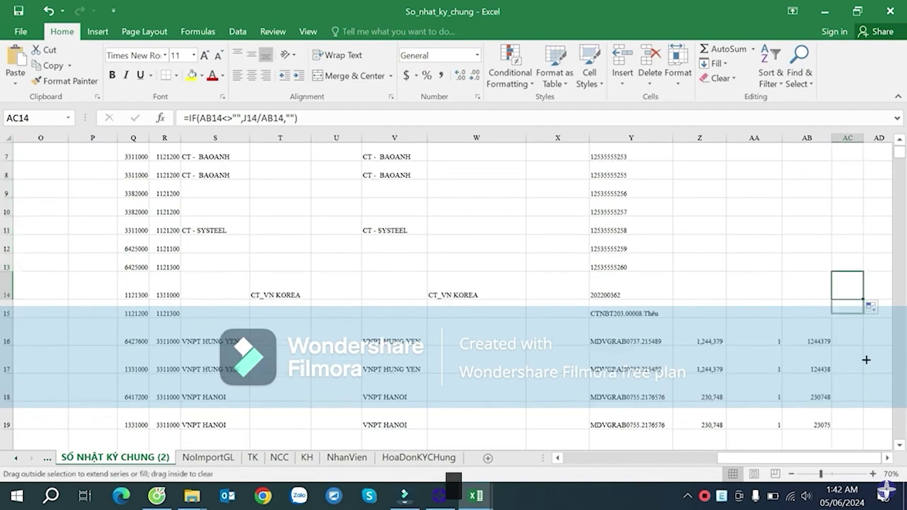
left_click_drag(866, 360, 866, 362)
left_click(860, 338)
left_click(857, 370)
double_click(863, 374)
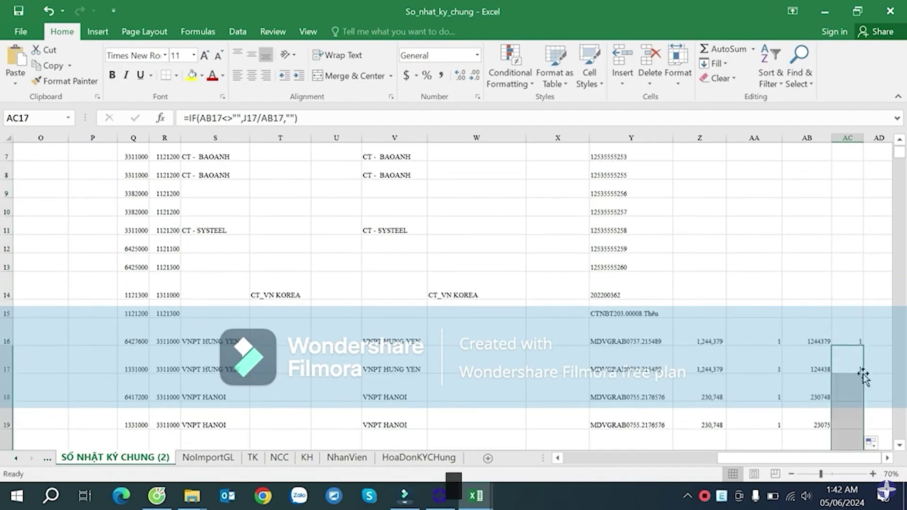
- Format column AC in Comma Style with one decimal place
scroll(850, 314, "up", 2)
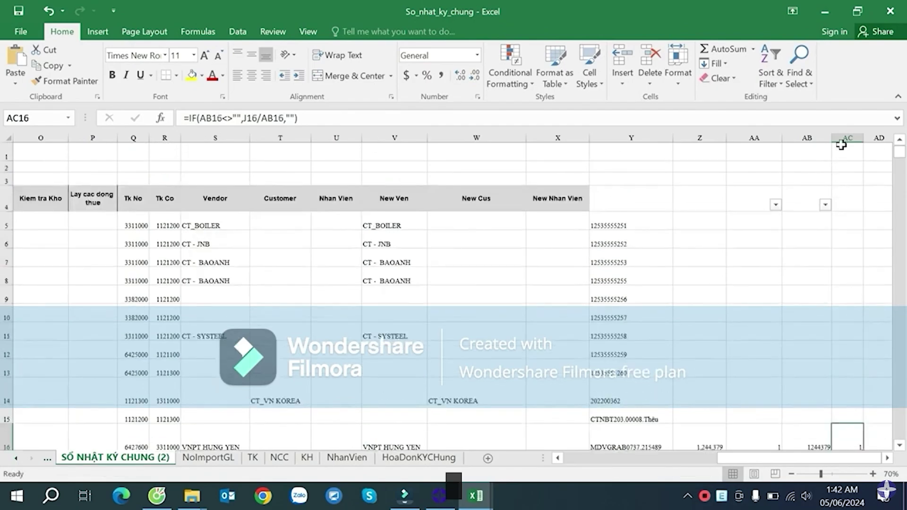
left_click(848, 137)
left_click(440, 75)
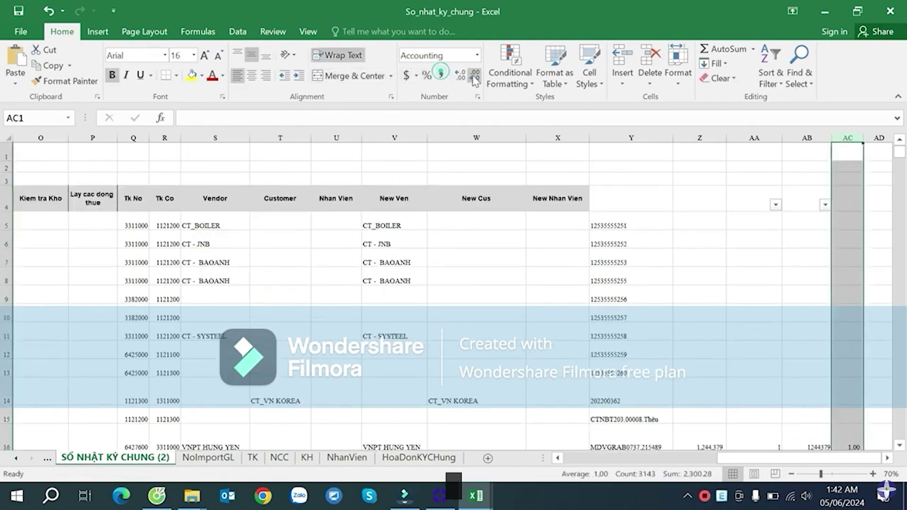
left_click(475, 76)
- Add filters to headers U4:AC4 and exclude blanks in column AA, leaving 2303 of 3143 records
left_click_drag(847, 195, 341, 196)
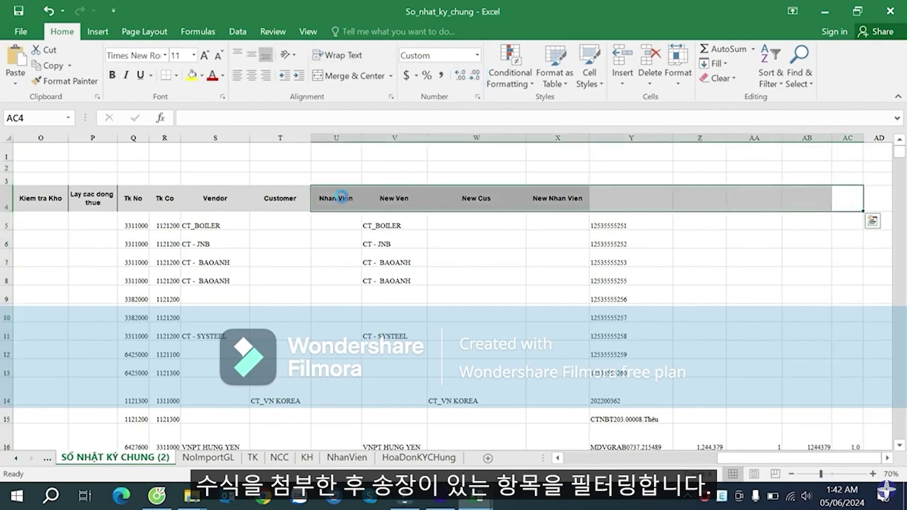
key("ctrl+shift+l")
left_click(835, 262)
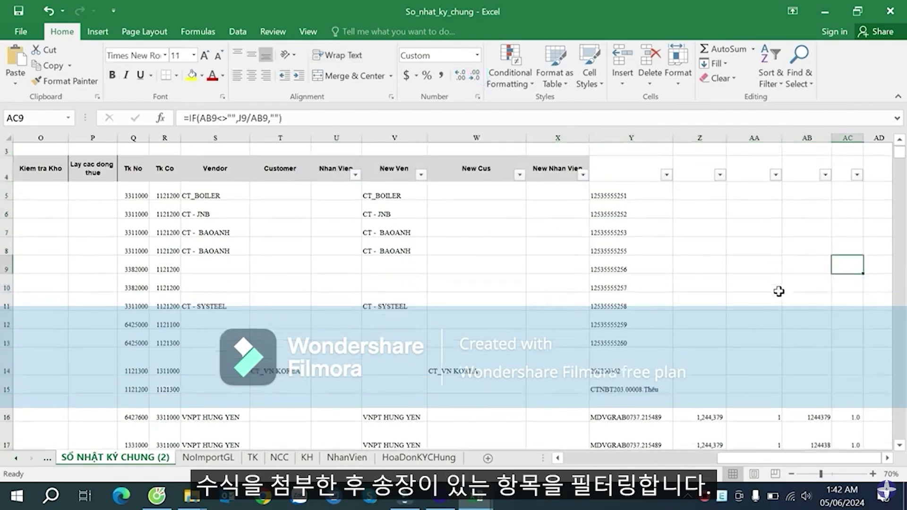
left_click(774, 259)
left_click(775, 204)
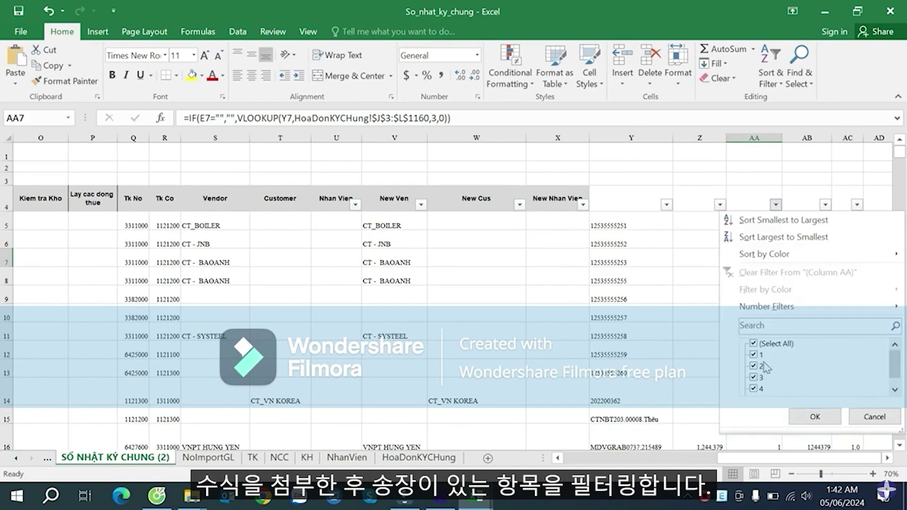
scroll(903, 371, "down", 1)
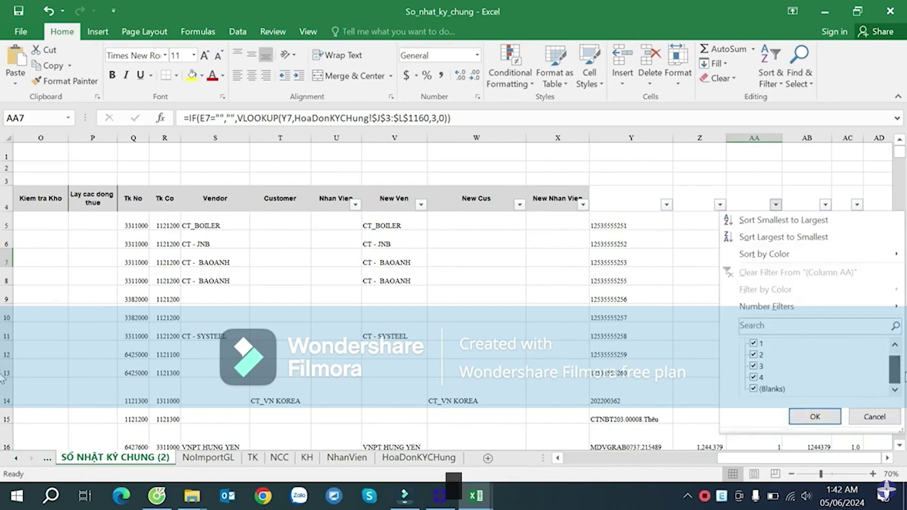
left_click(771, 389)
left_click(814, 416)
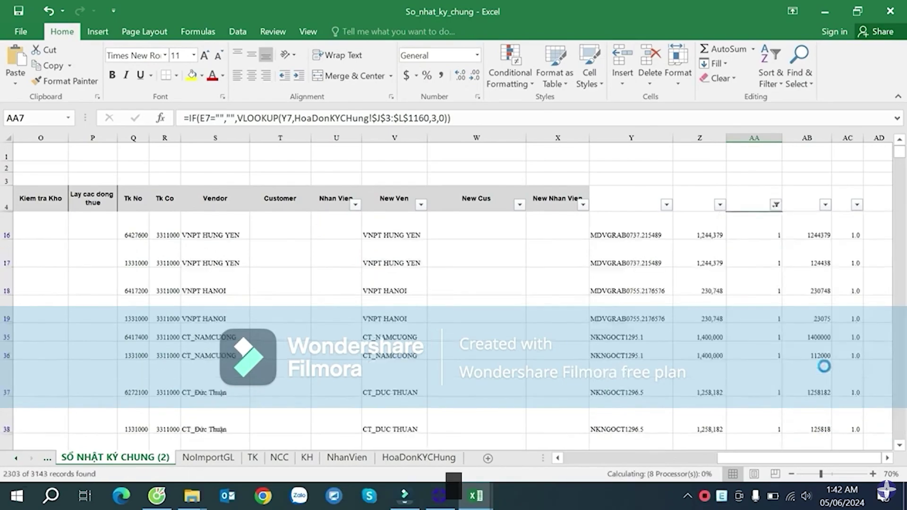
- Inspect the formulas in AC16, AB16 and Z16, plus the ratios in AC19 and AC49 (0.1)
left_click(846, 226)
key("Right")
key("Right")
left_click(793, 233)
key("Right")
key("Right")
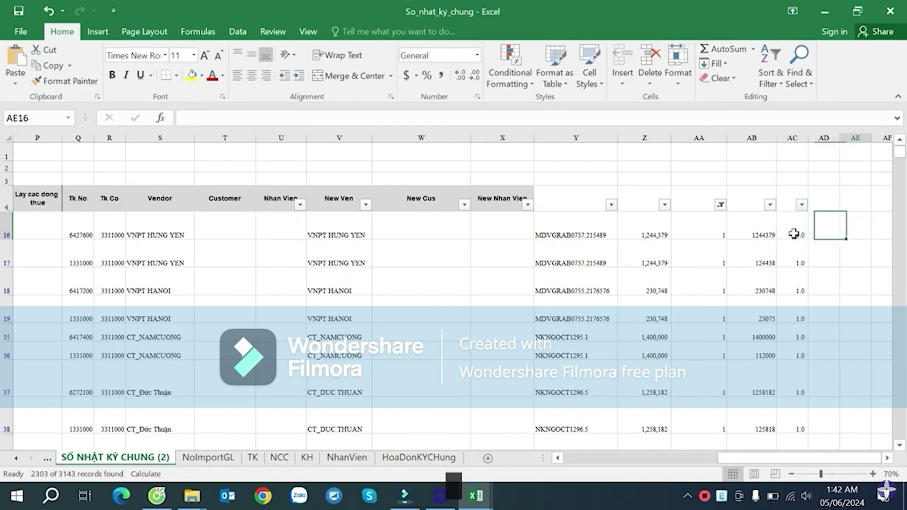
left_click(788, 235)
left_click(742, 230)
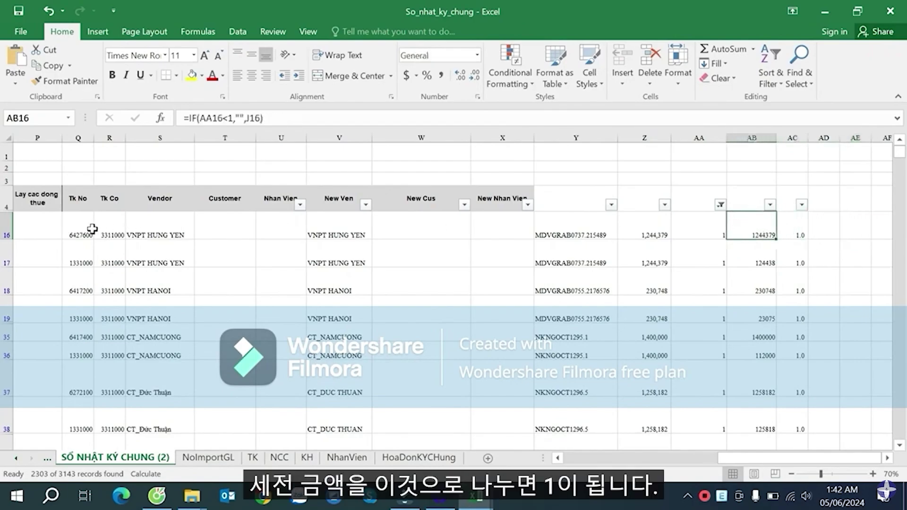
left_click(644, 230)
left_click(750, 230)
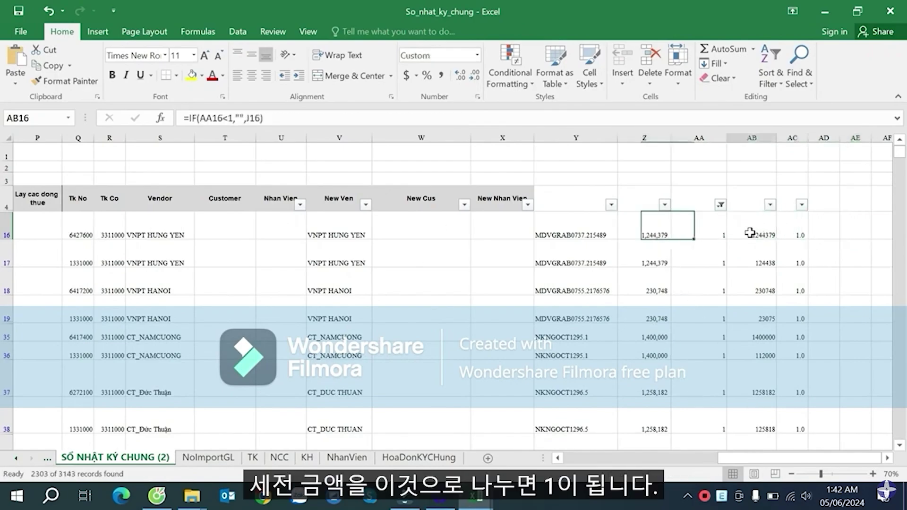
left_click(802, 312)
scroll(804, 310, "down", 4)
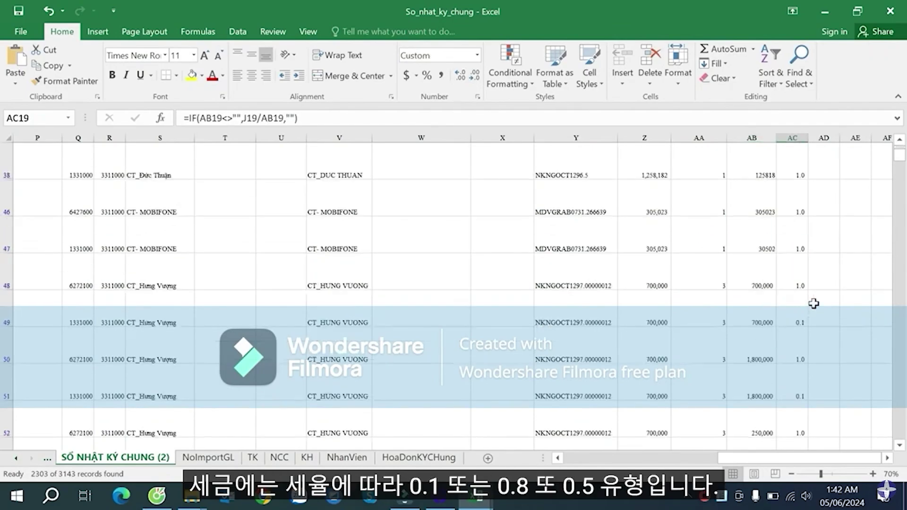
left_click(801, 321)
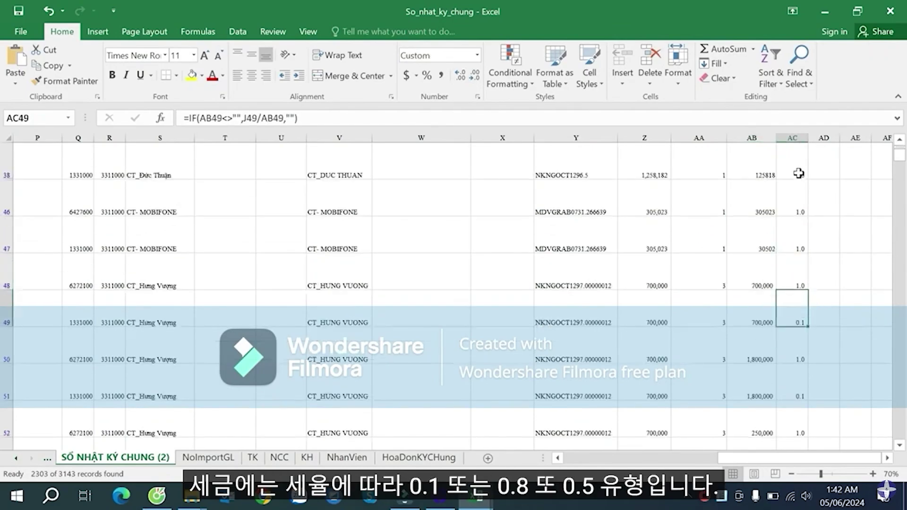
scroll(798, 173, "up", 4)
- Show column AC in Comma Style at two decimals and list its values 0.08, 0.10 and 1.00
left_click(803, 138)
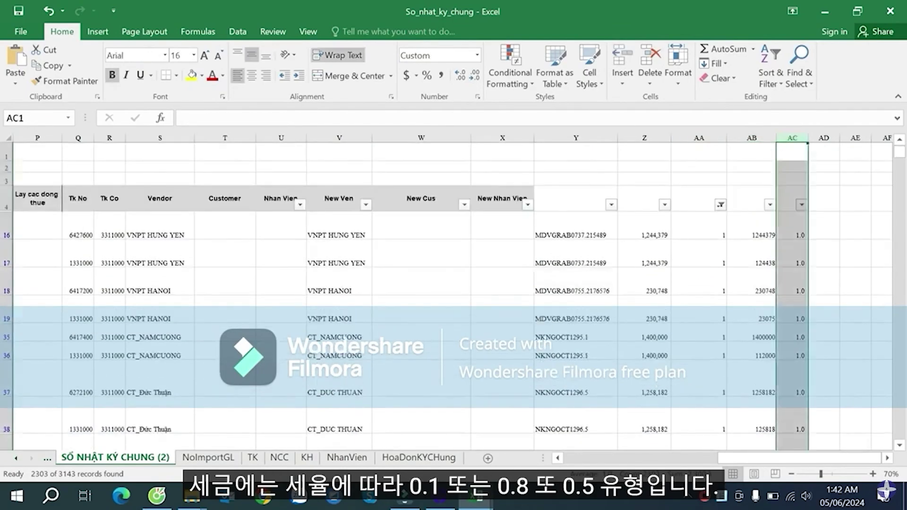
left_click(445, 76)
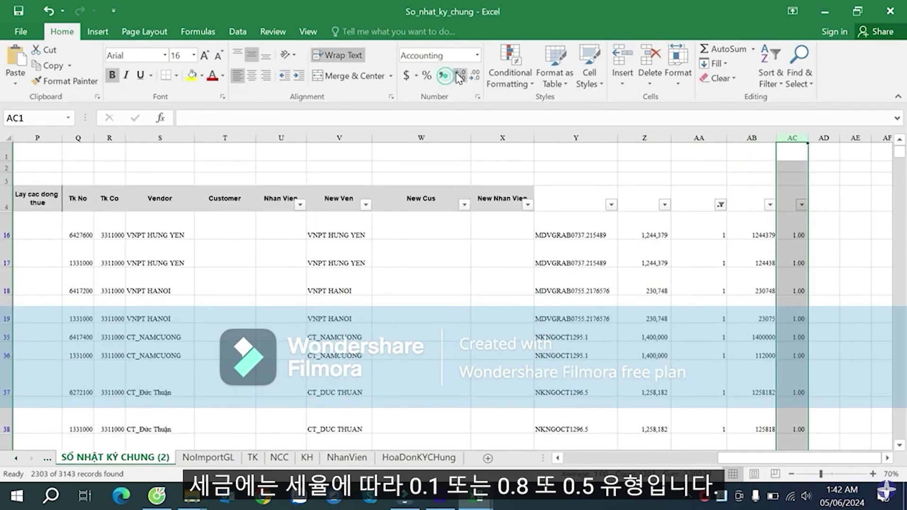
left_click(459, 76)
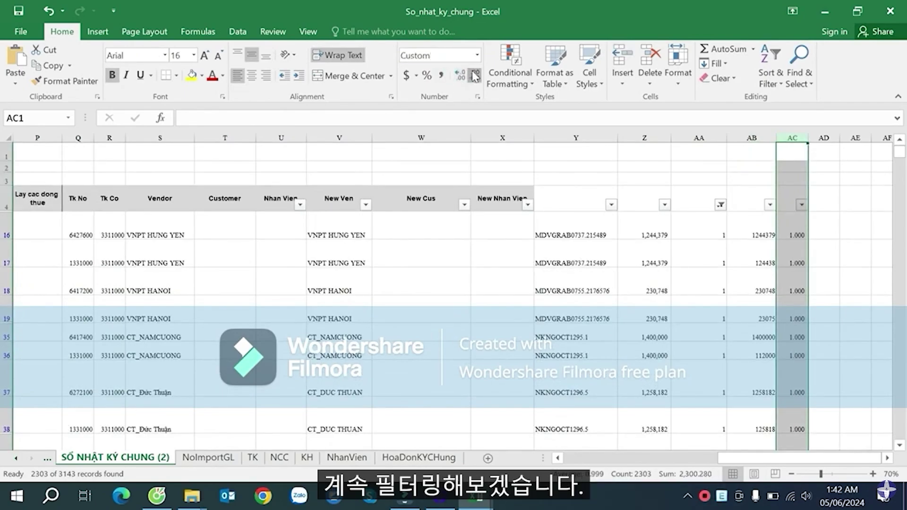
left_click(474, 76)
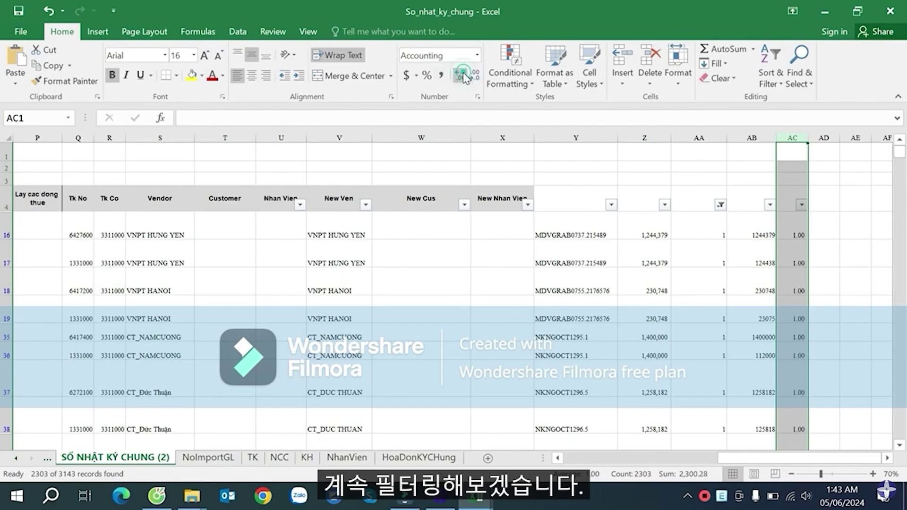
left_click(798, 231)
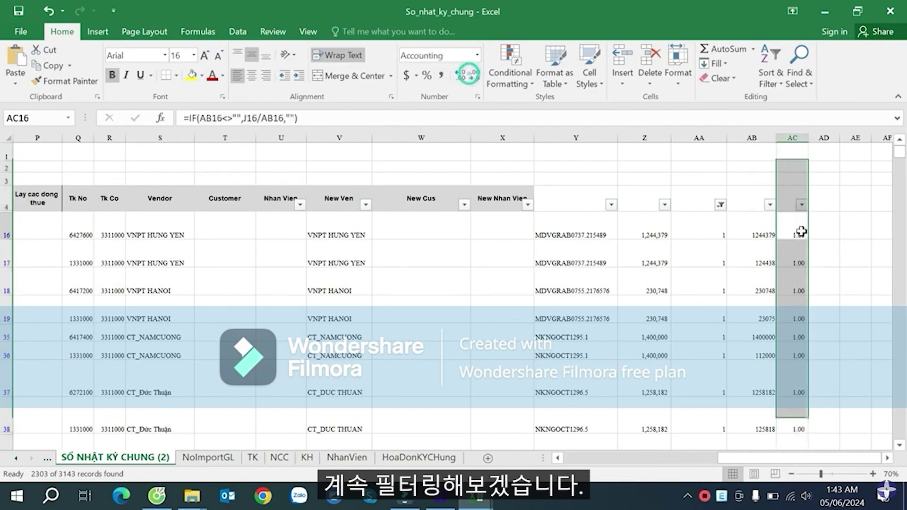
left_click(801, 204)
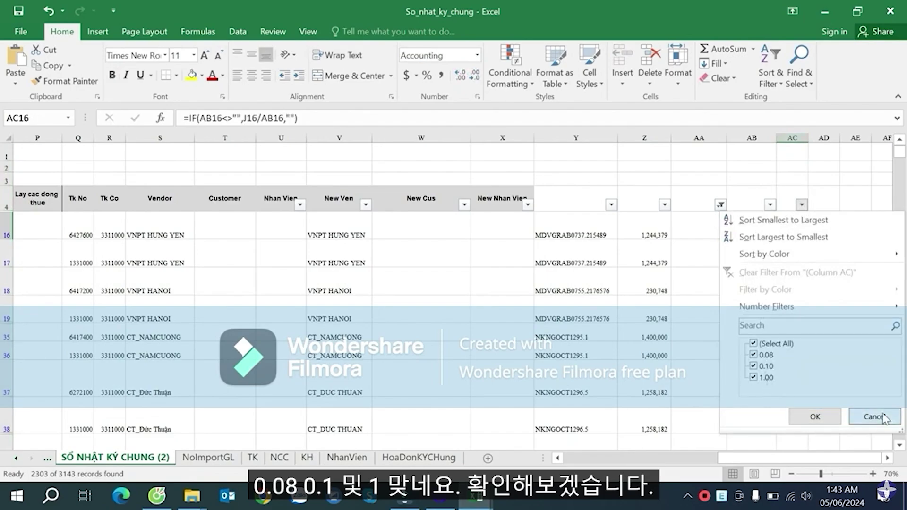
- Untick 1 in the column AA filter so only the 24 rows where AA is 3 remain
left_click(875, 416)
left_click(720, 204)
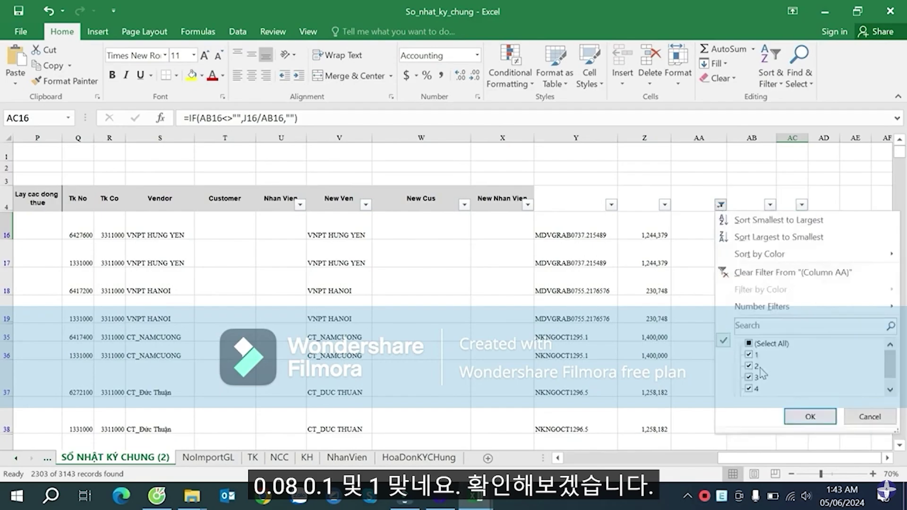
left_click(749, 355)
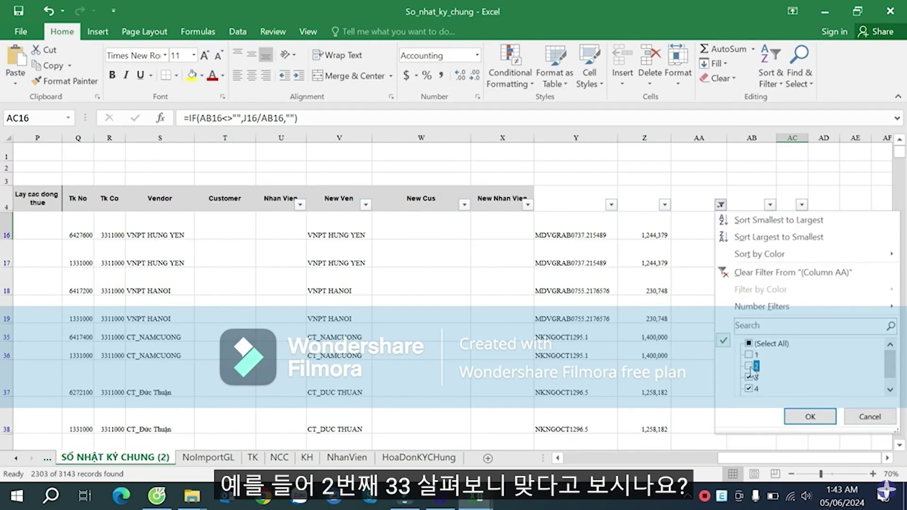
left_click(810, 416)
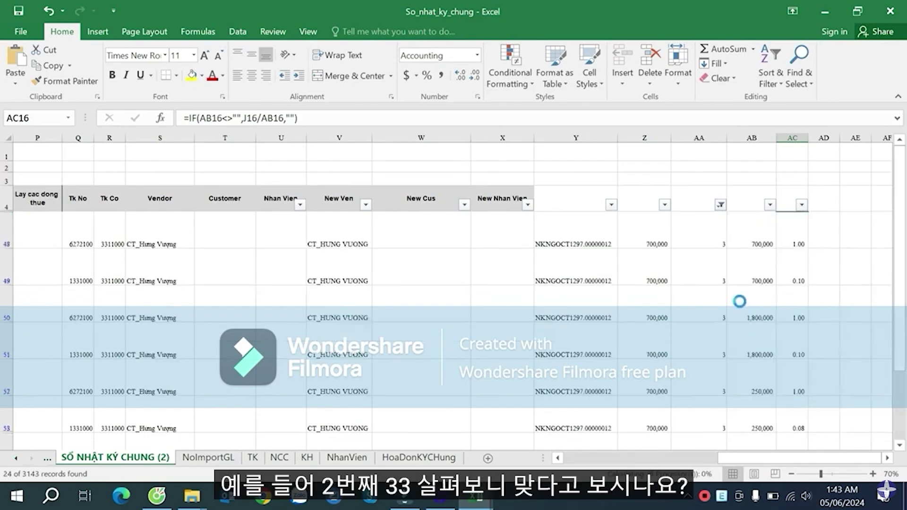
- Inspect the lookup and ratio formulas in column AA, AC51, AB51 and Z49
left_click(708, 259)
scroll(708, 259, "down", 1)
left_click(800, 310)
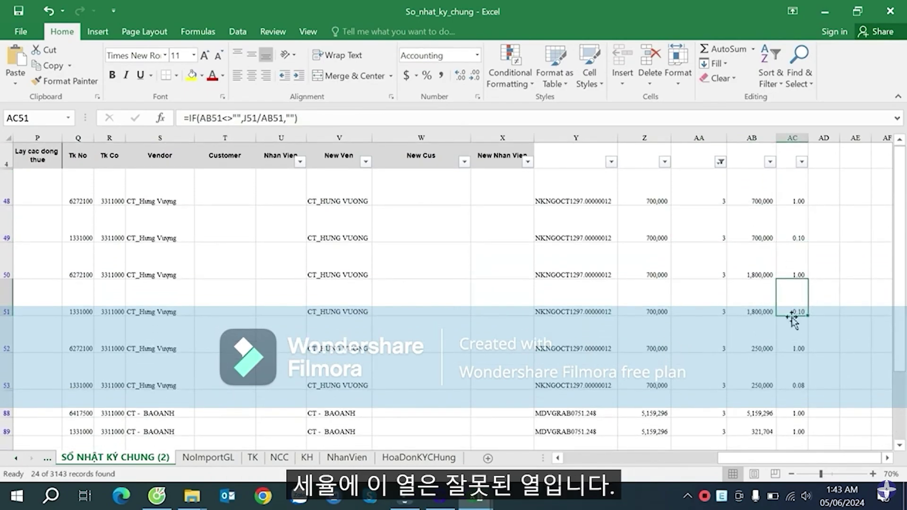
left_click(758, 305)
left_click(784, 305)
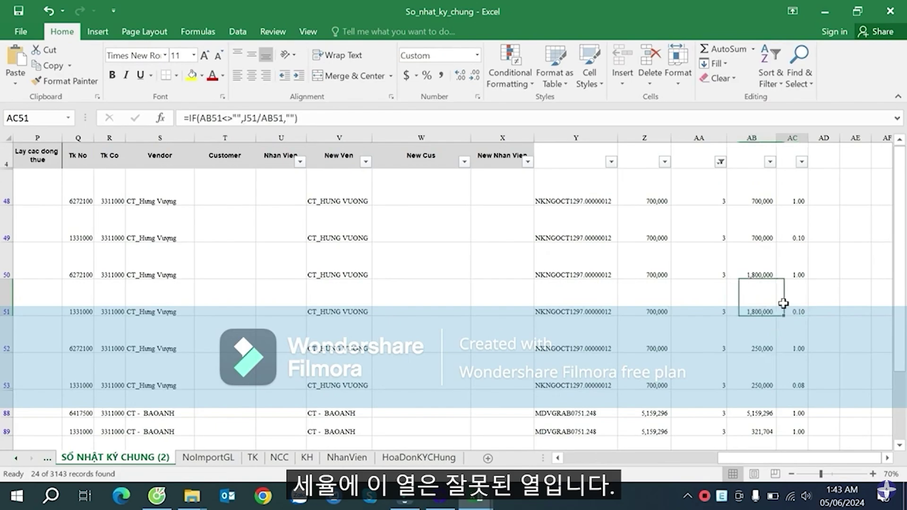
left_click(765, 305)
left_click(660, 210)
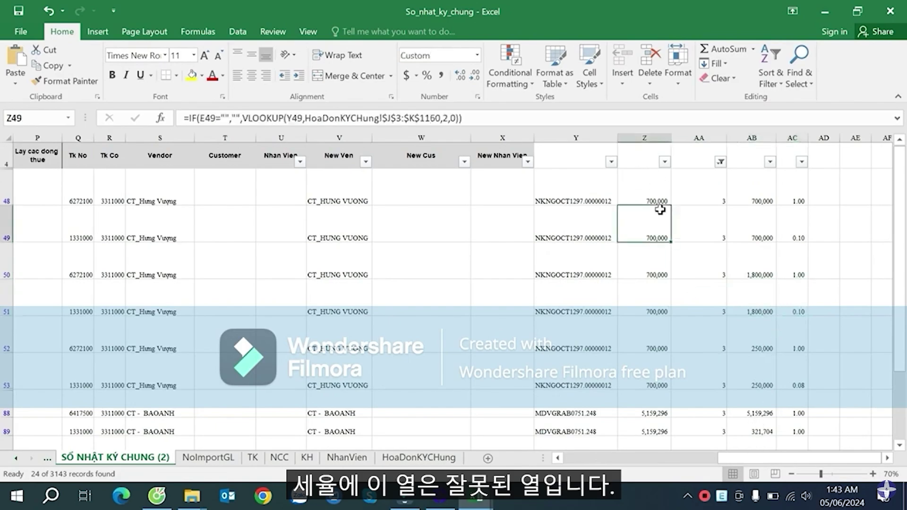
- Fill column Z yellow and check AB50's IF formula
left_click(645, 137)
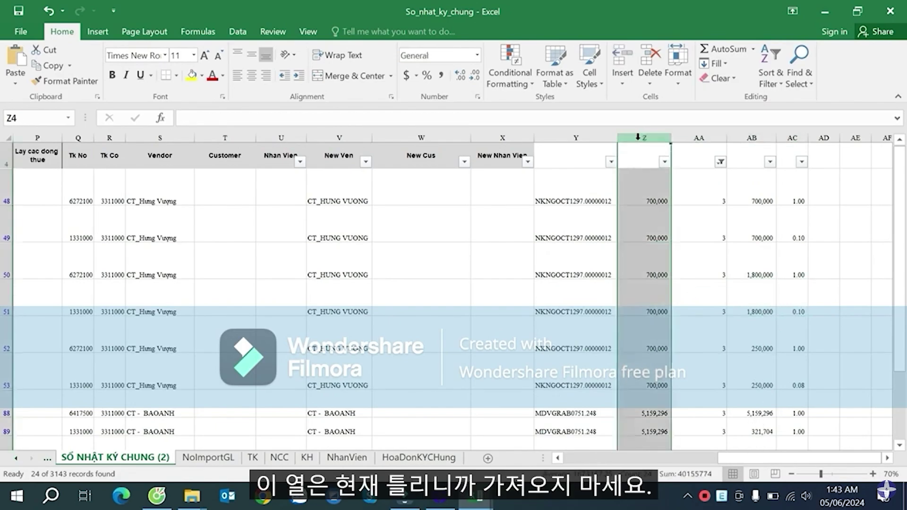
left_click(191, 75)
left_click(753, 261)
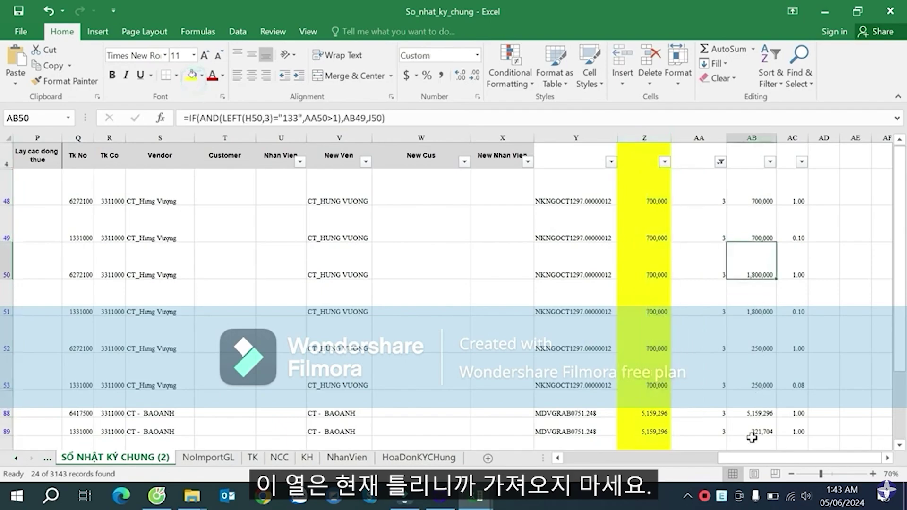
left_click_drag(748, 457, 582, 460)
- Check row 51's values in I51 and J51 against its formulas in AB51 and AC51, then AB53
left_click(222, 309)
left_click(257, 309)
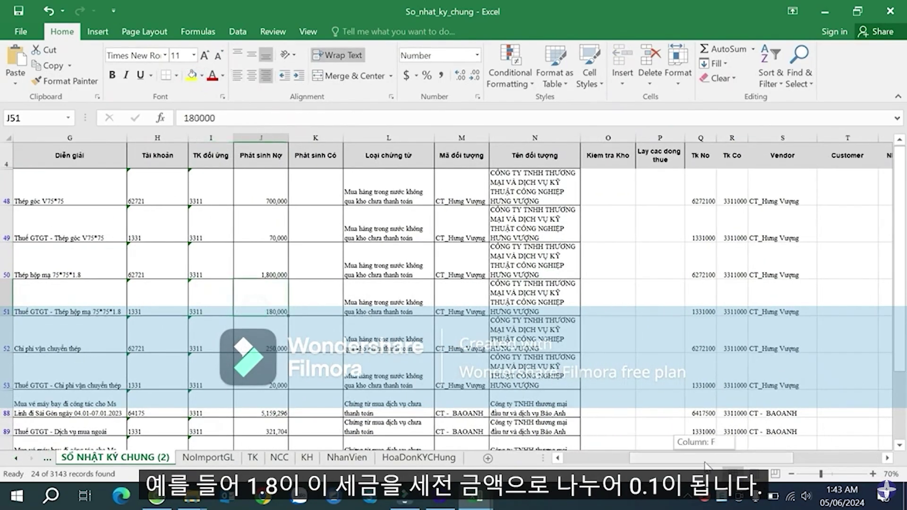
left_click_drag(708, 457, 797, 457)
left_click(812, 301)
left_click(866, 304)
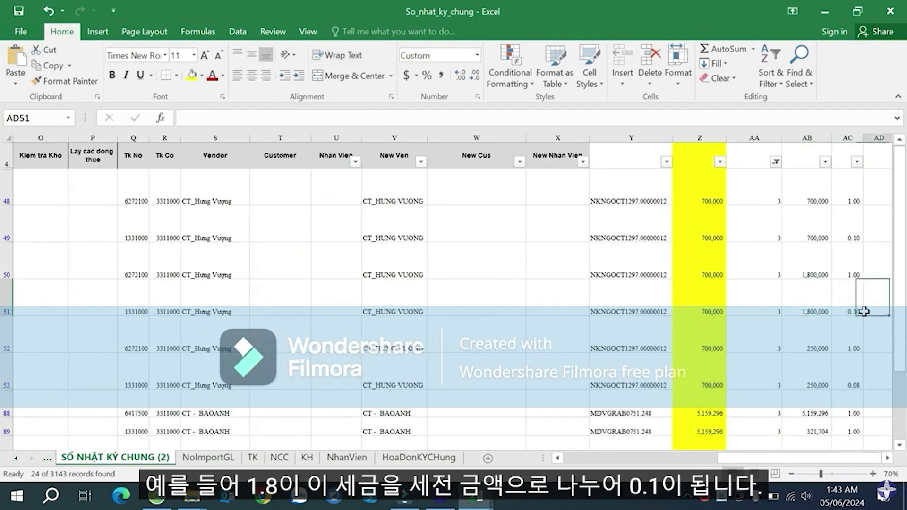
left_click(822, 380)
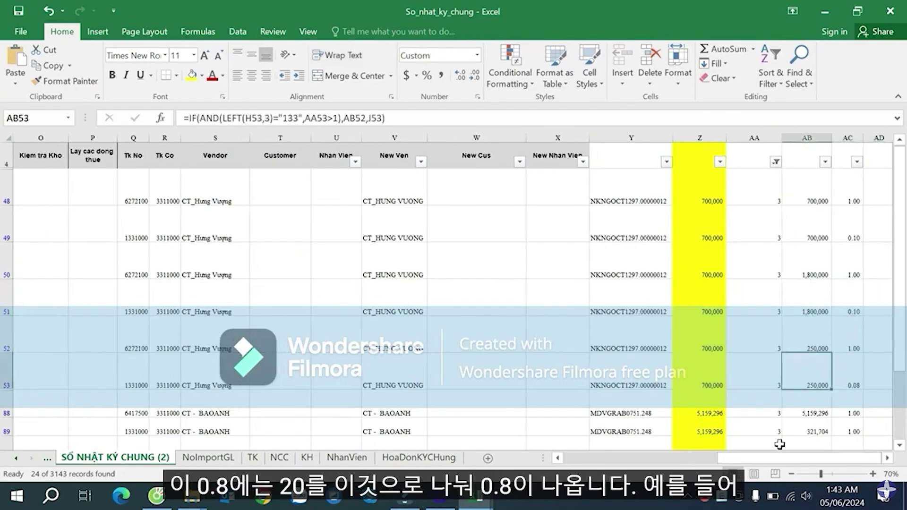
left_click_drag(755, 457, 605, 457)
- Confirm row 53's 0.08 ratio in AC53 comes from 20,000 in J against 250,000 in AB
left_click(580, 411)
left_click(580, 345)
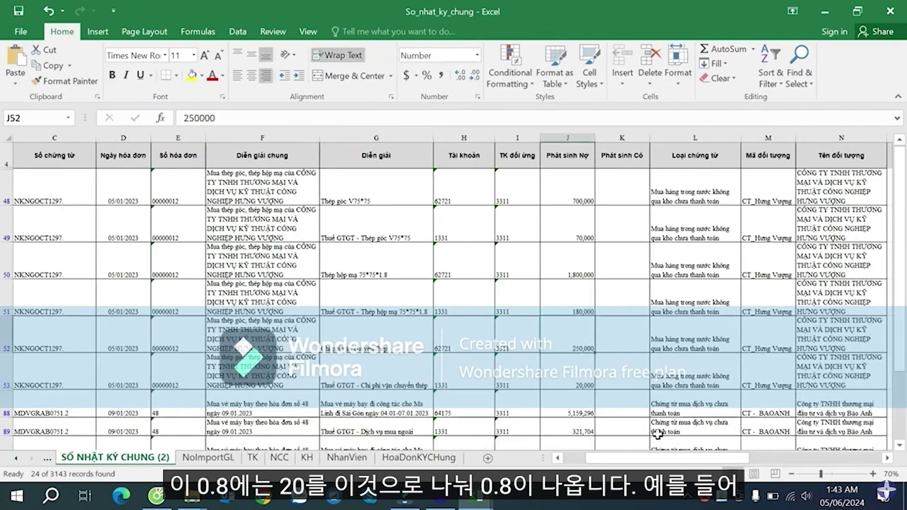
left_click_drag(665, 457, 798, 457)
left_click(857, 393)
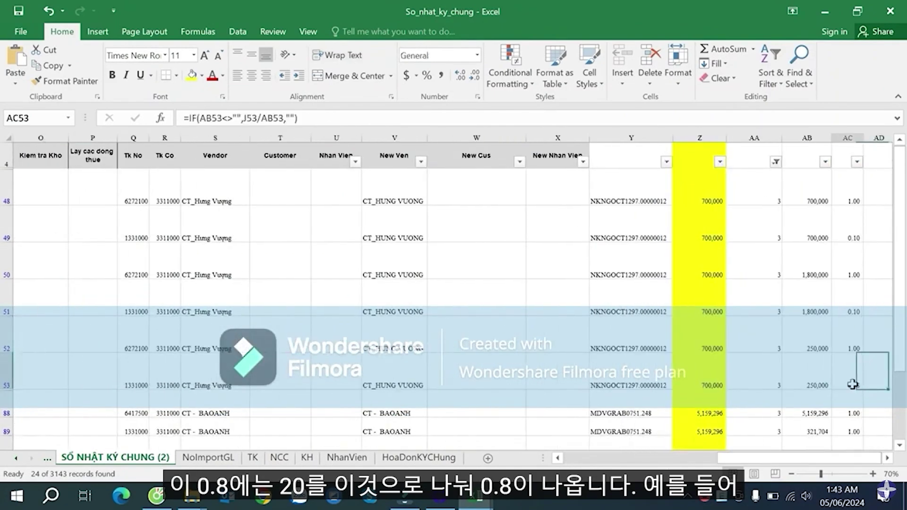
scroll(854, 387, "down", 10)
scroll(851, 381, "up", 10)
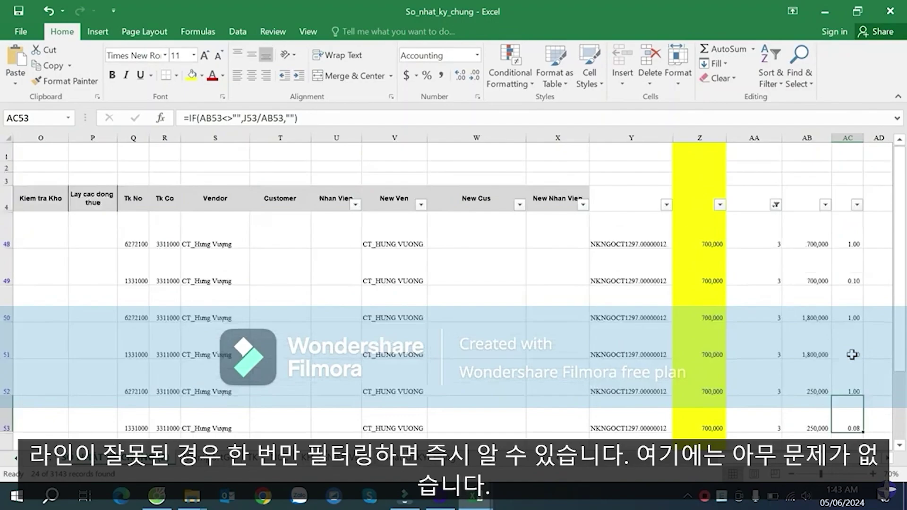
left_click(773, 204)
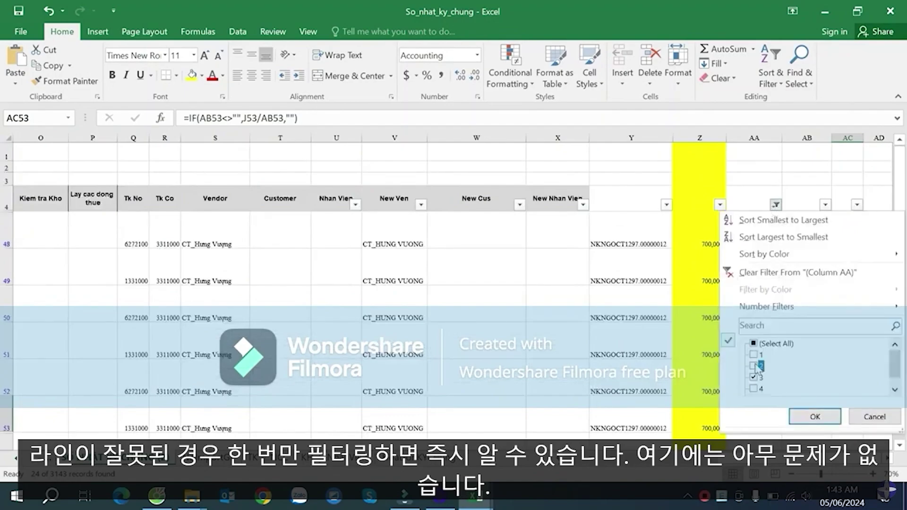
- Filter column AA to value 2 and review the AC394 ratio and AB946 IF formula
left_click(813, 416)
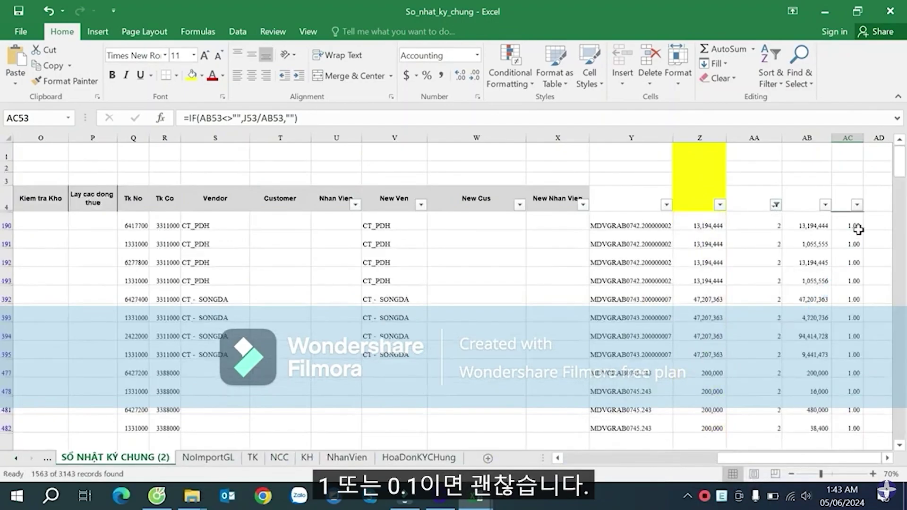
left_click(848, 262)
left_click(856, 204)
left_click(874, 416)
left_click(845, 336)
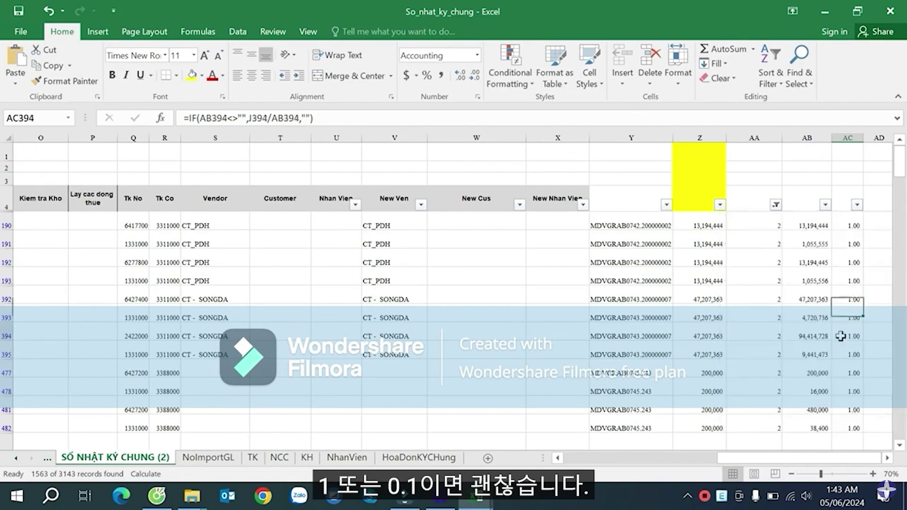
scroll(845, 330, "down", 10)
scroll(849, 319, "down", 10)
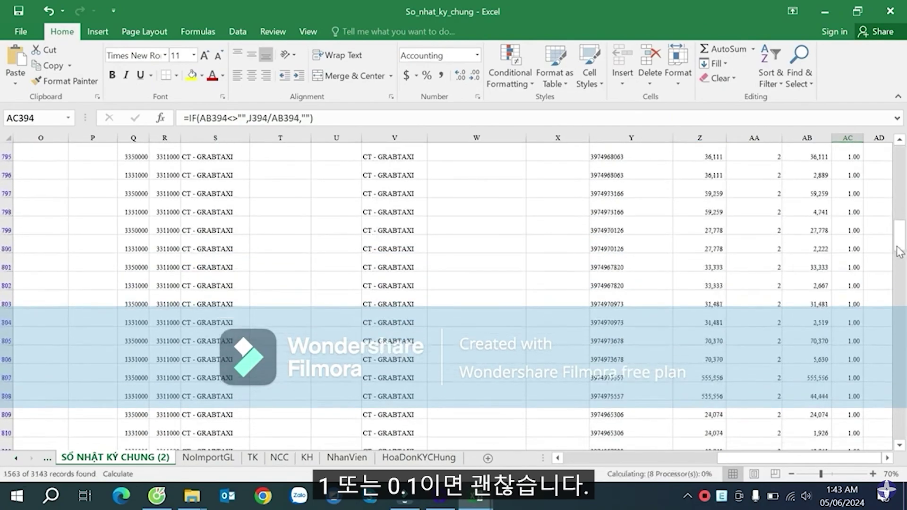
left_click_drag(899, 238, 904, 254)
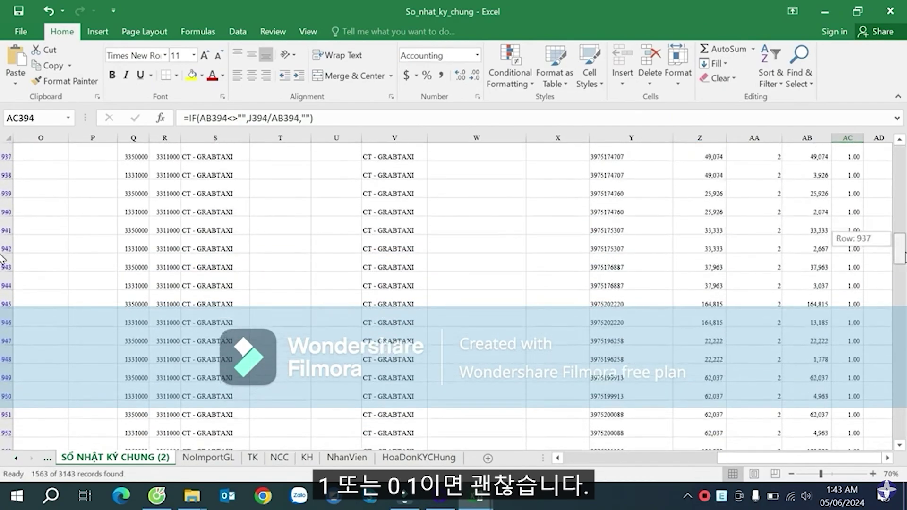
left_click(830, 321)
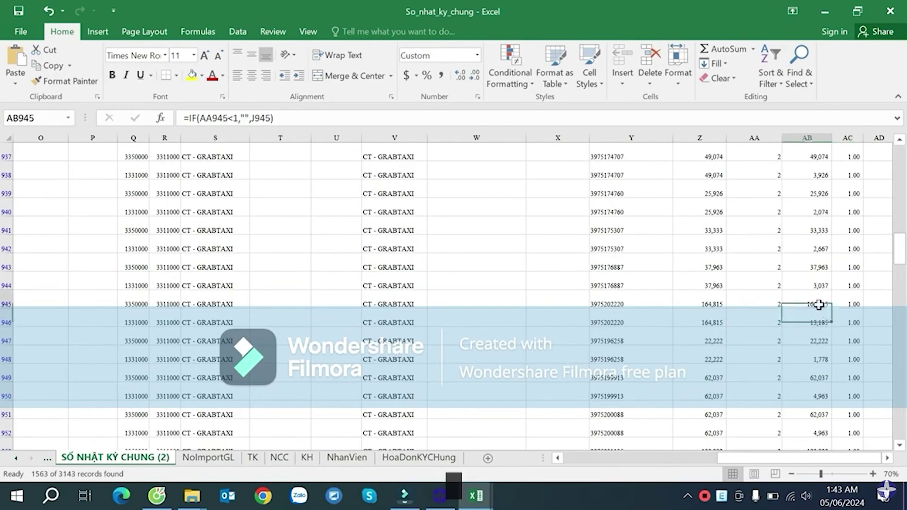
- Compare row 946's amounts (164815, 13185) against its AB IF formula and the AC887 ratio
left_click(8, 322)
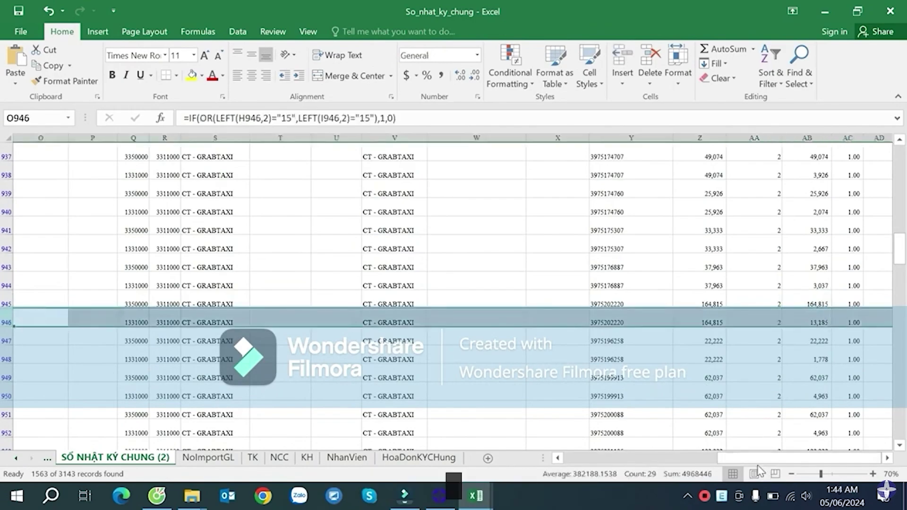
left_click_drag(737, 460, 604, 451)
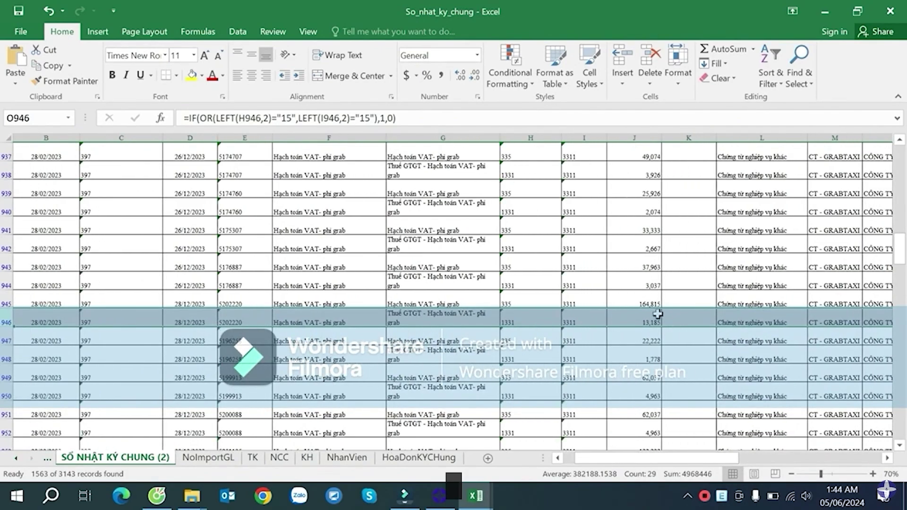
left_click(658, 314)
left_click(648, 299)
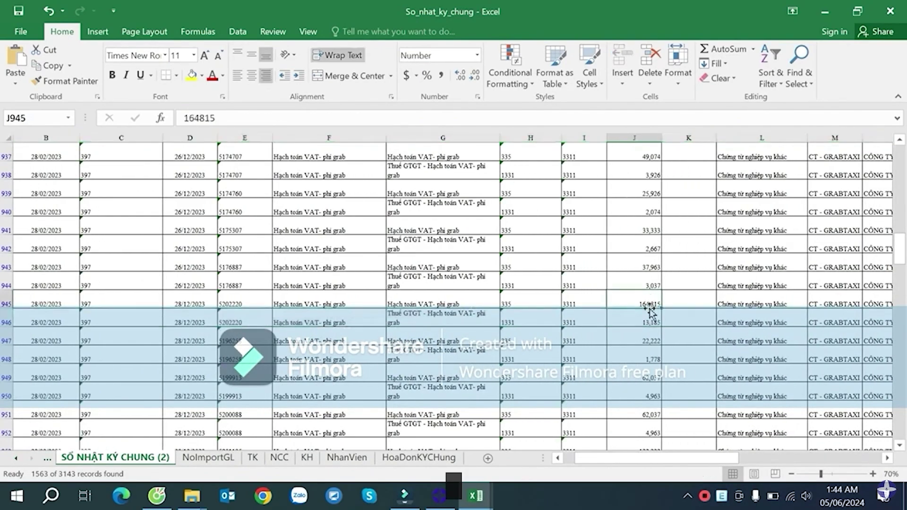
left_click(650, 318)
left_click_drag(28, 322, 383, 353)
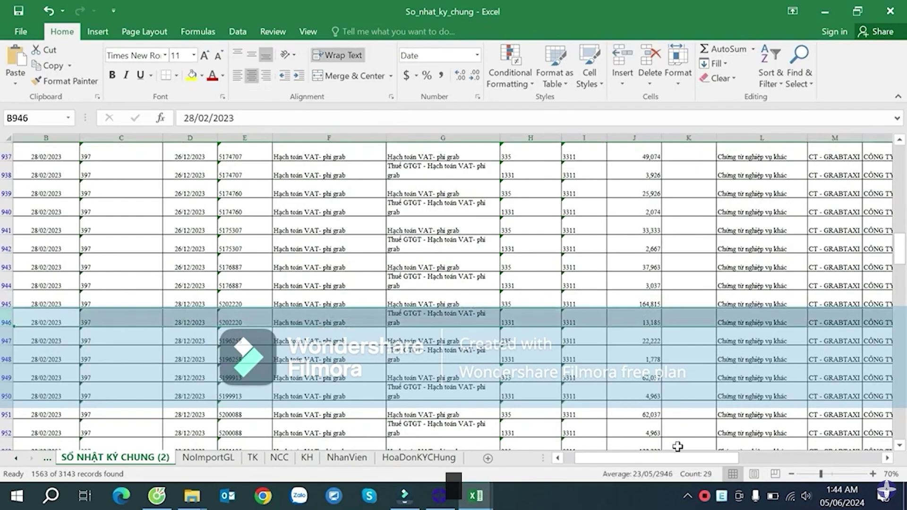
left_click_drag(678, 458, 726, 449)
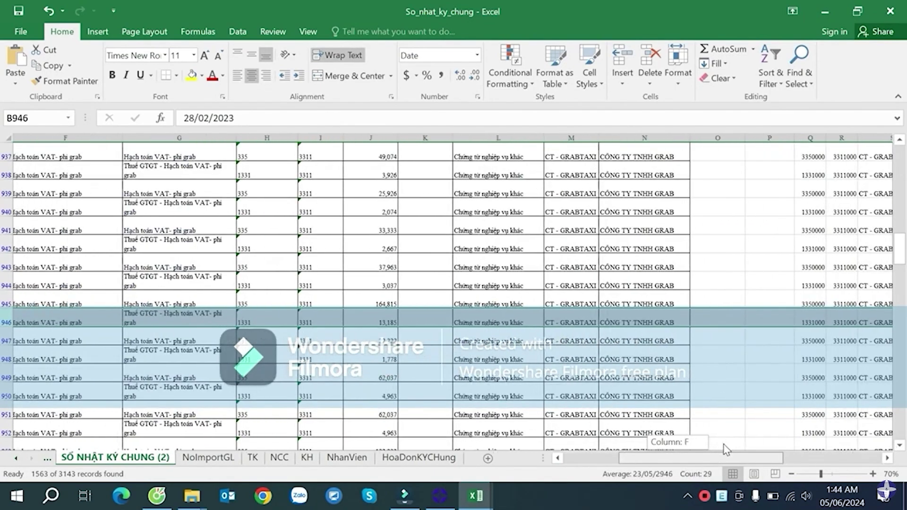
left_click_drag(834, 450, 888, 449)
left_click(819, 320)
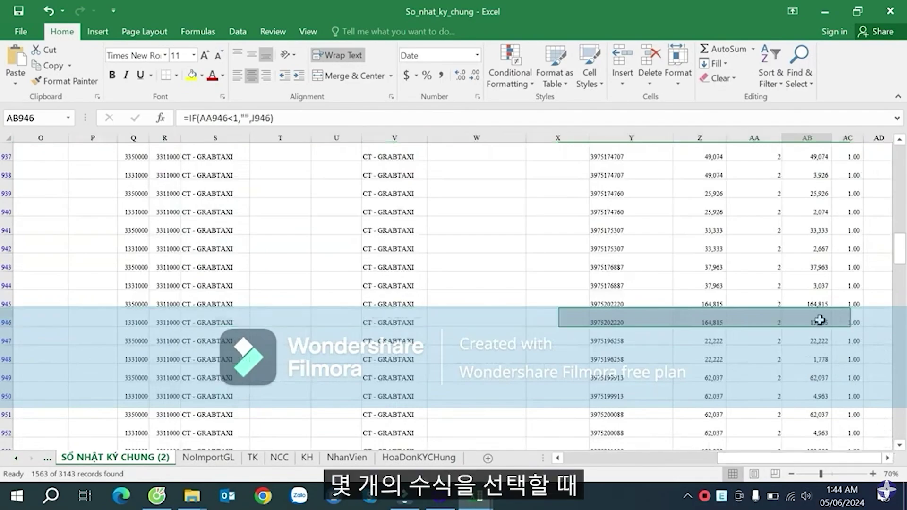
scroll(820, 320, "up", 18)
left_click(833, 227)
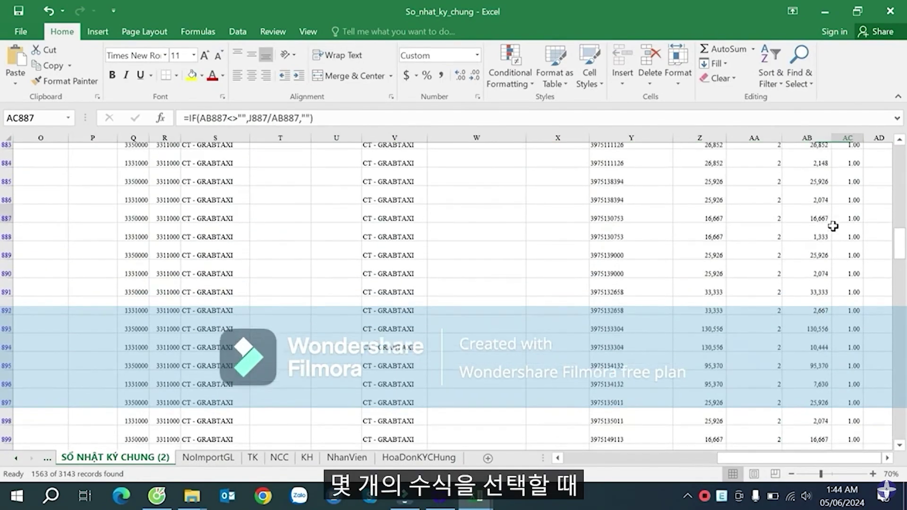
key("ctrl+Up")
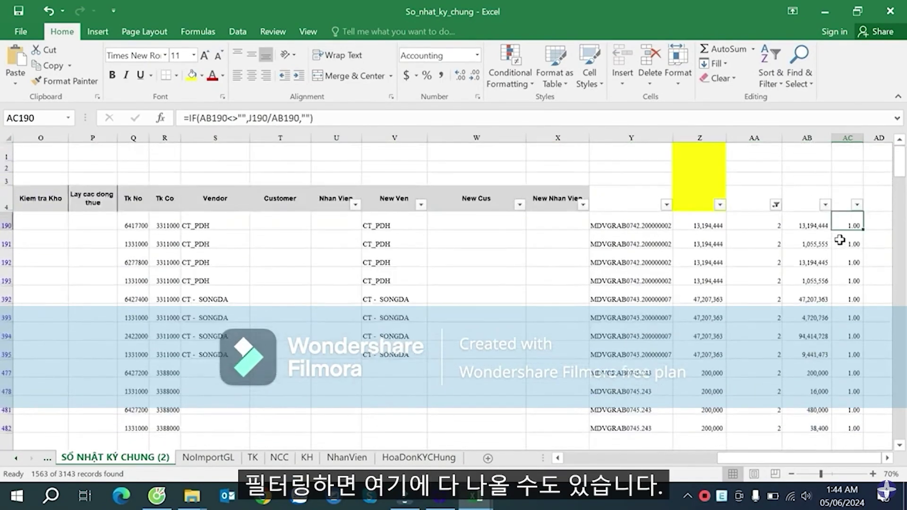
- Clear the column AA filter by selecting all its values
left_click(776, 205)
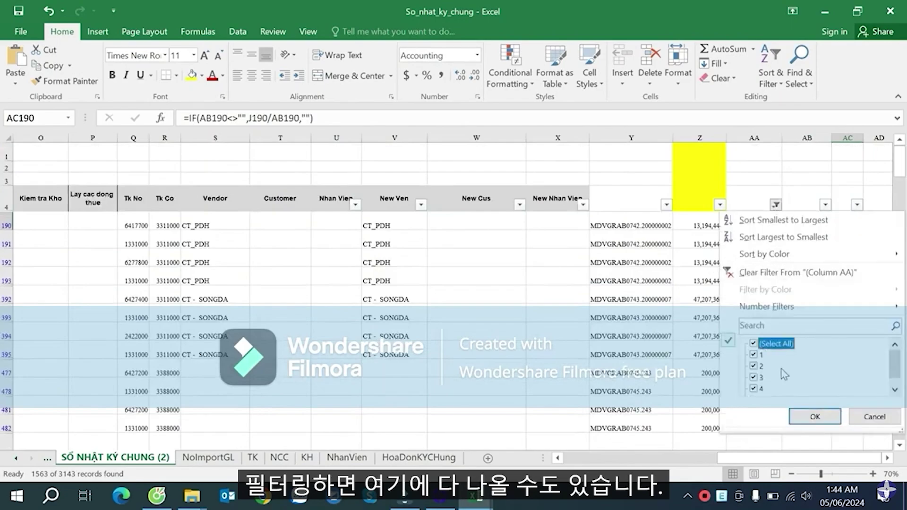
left_click(814, 416)
left_click(824, 243)
- Step down column AB's filled cells to check the formulas, including AB38
key("ctrl+Down")
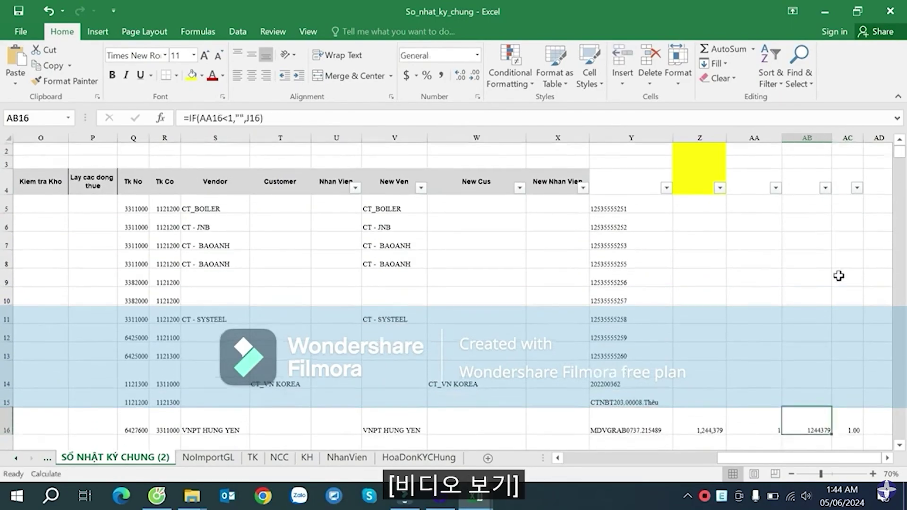
scroll(842, 286, "down", 7)
left_click(817, 277)
key("ctrl+Down")
scroll(817, 258, "down", 4)
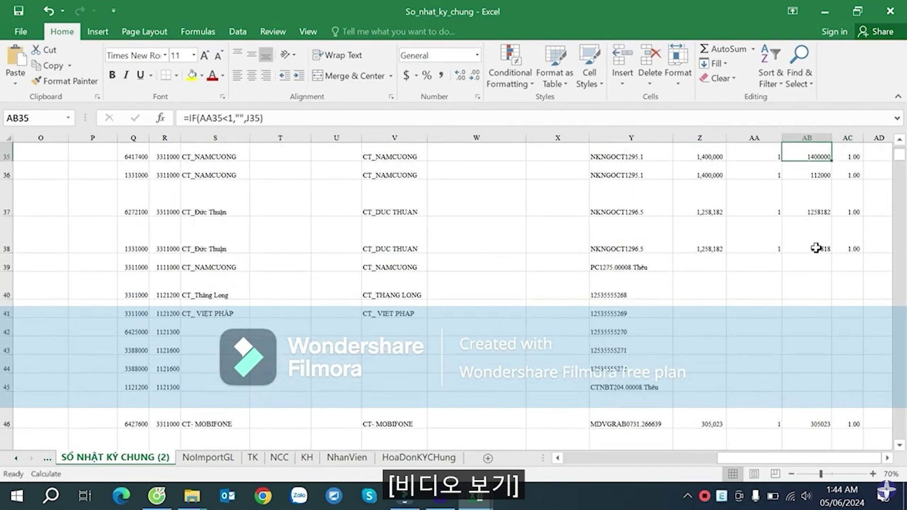
left_click(817, 248)
scroll(832, 271, "down", 5)
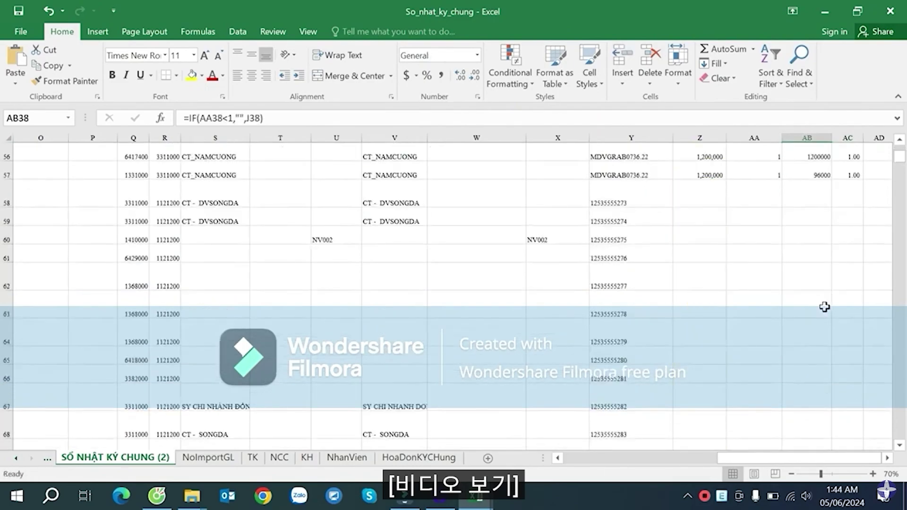
- Fill the =IF(AND(LEFT(H52,3)="133",AA52>1),AB51,J52) formula from AB52 down to AB3147
left_click(826, 274)
left_click(809, 341)
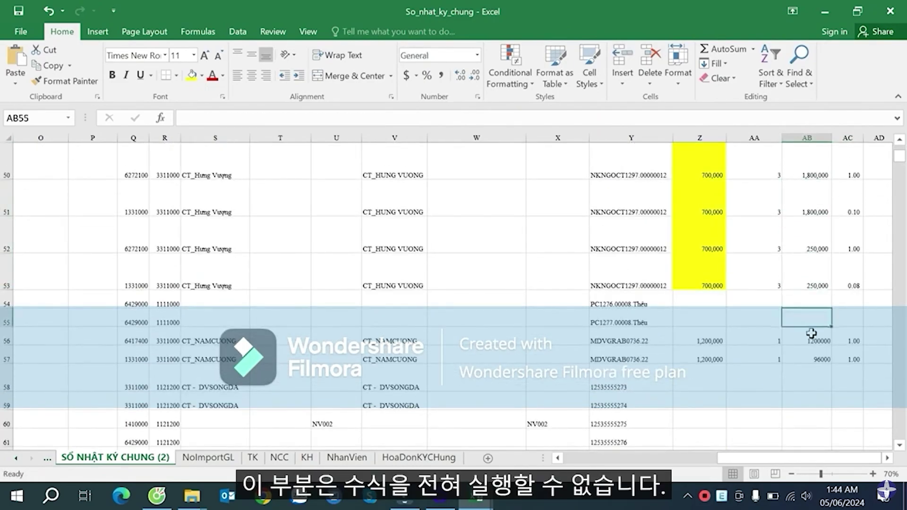
left_click(808, 388)
left_click(809, 271)
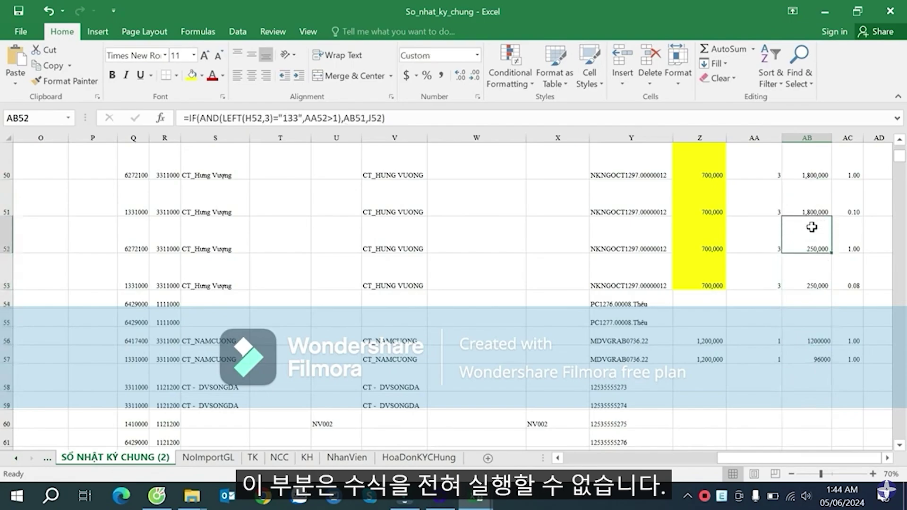
left_click_drag(831, 253, 826, 505)
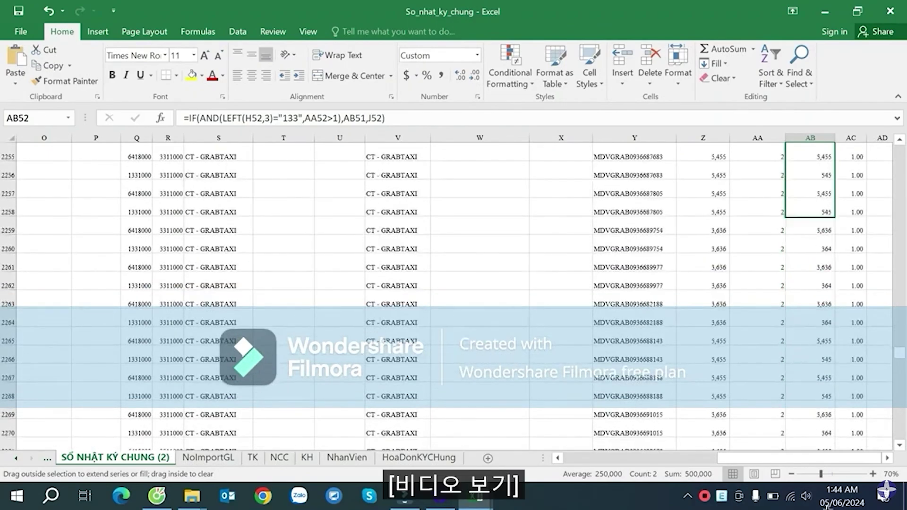
left_click_drag(826, 505, 827, 381)
scroll(843, 291, "up", 2)
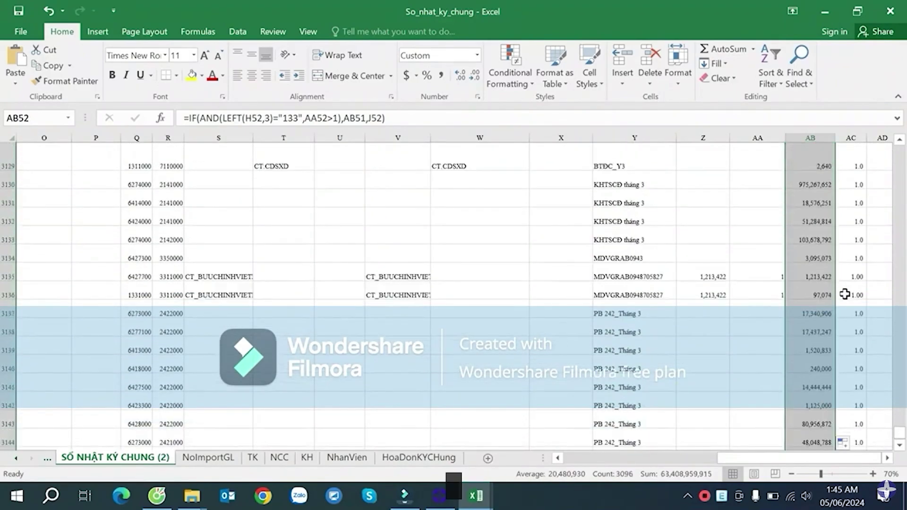
scroll(844, 293, "up", 8)
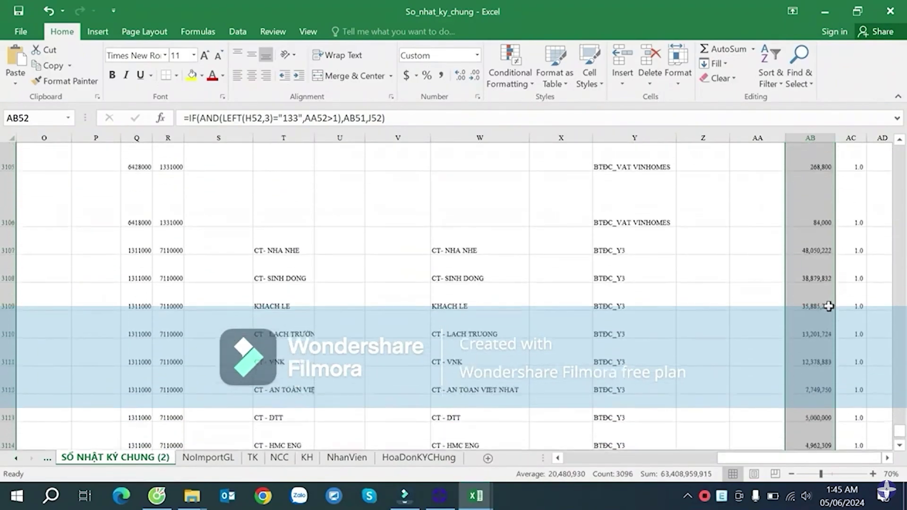
scroll(828, 306, "up", 2)
- Filter column AA to show only (Blanks) rows
left_click(750, 283)
key("ctrl+Up")
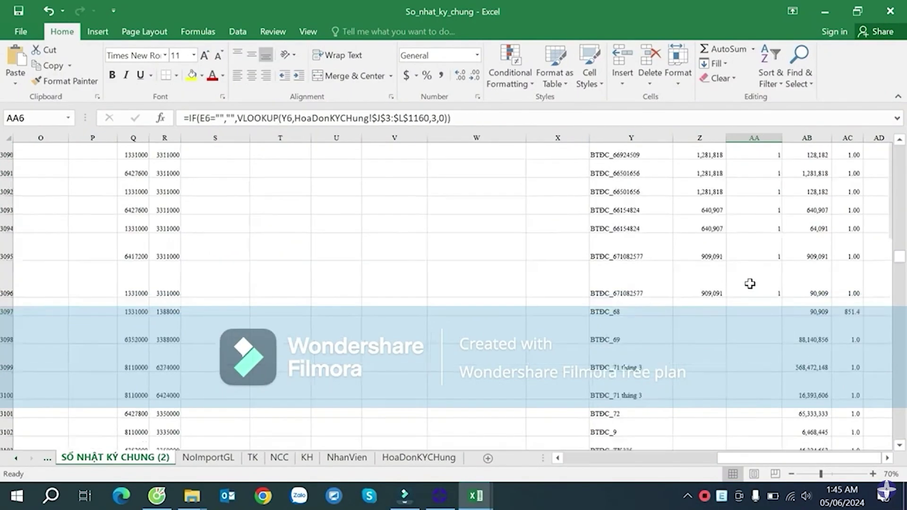
scroll(749, 283, "up", 1)
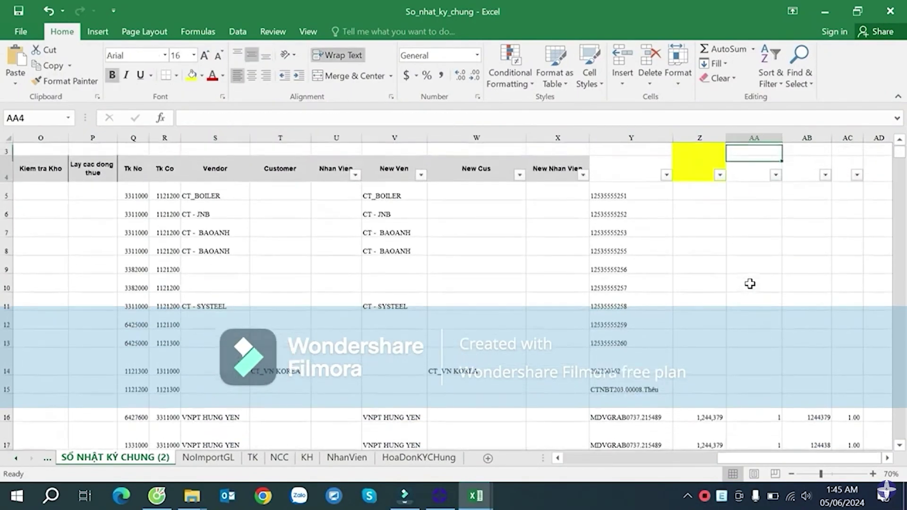
left_click(759, 207)
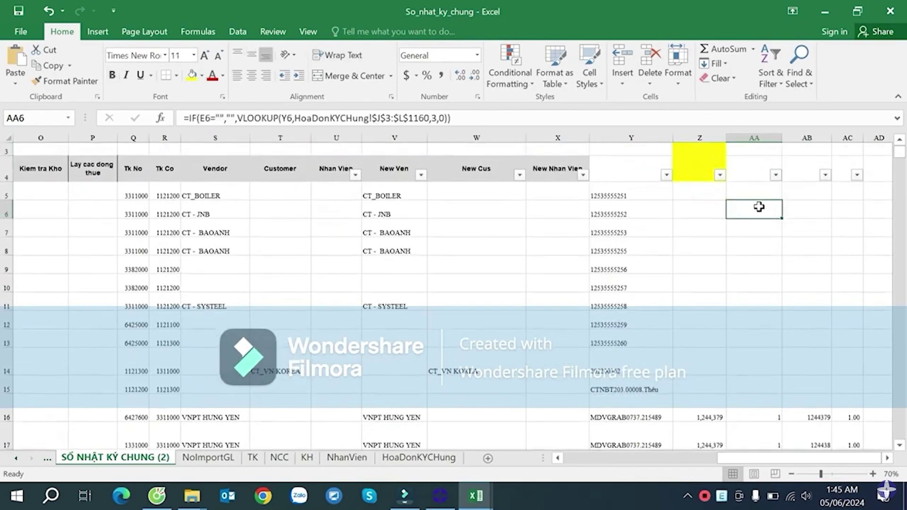
left_click(774, 175)
left_click(774, 314)
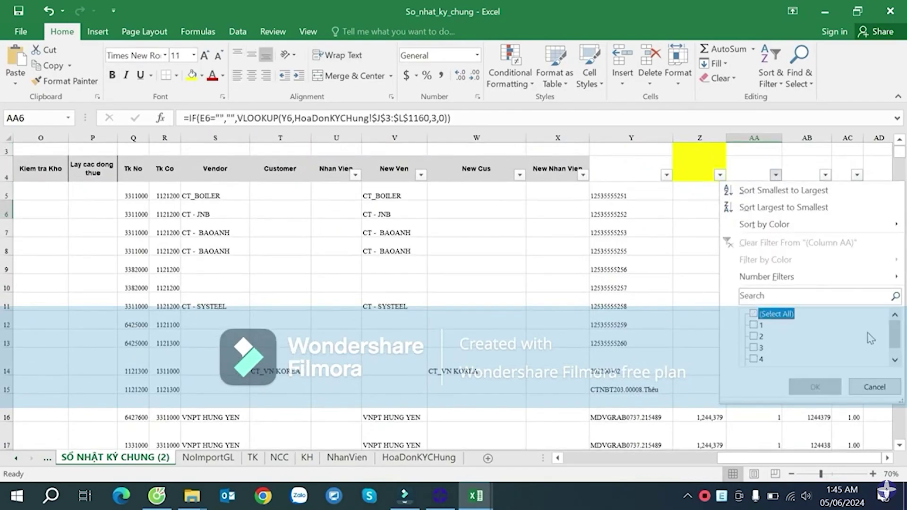
scroll(894, 337, "down", 1)
left_click(771, 359)
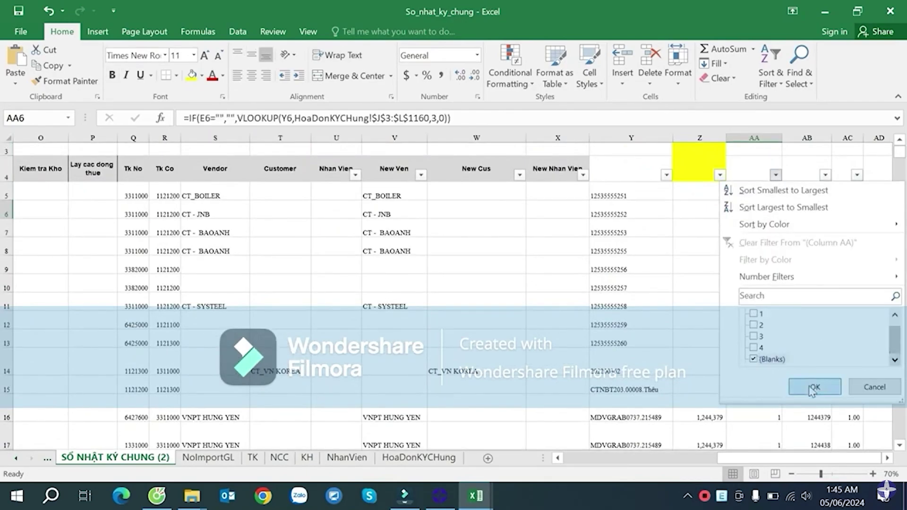
left_click(803, 384)
- Delete the visible column AB values from AB5 to the last filtered row
left_click(816, 189)
scroll(817, 200, "down", 4)
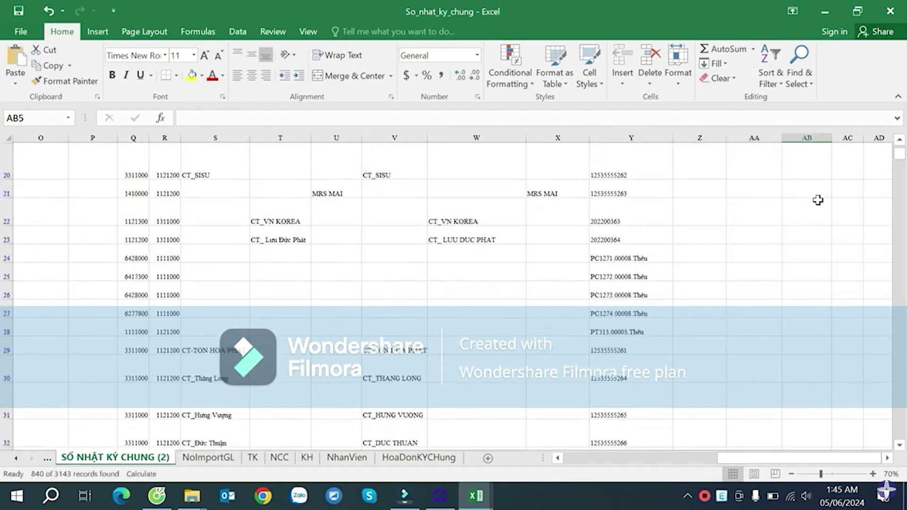
key("ctrl+shift+Down")
scroll(817, 200, "down", 4)
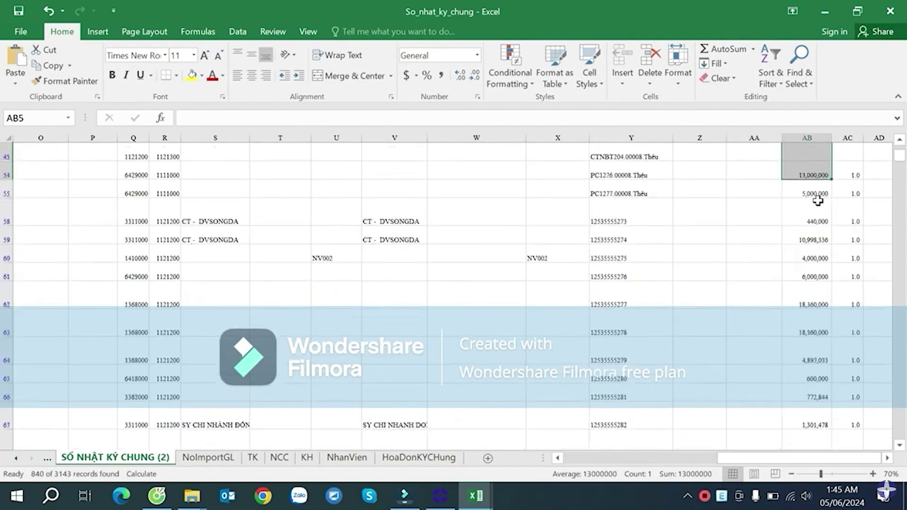
key("ctrl+shift+Down")
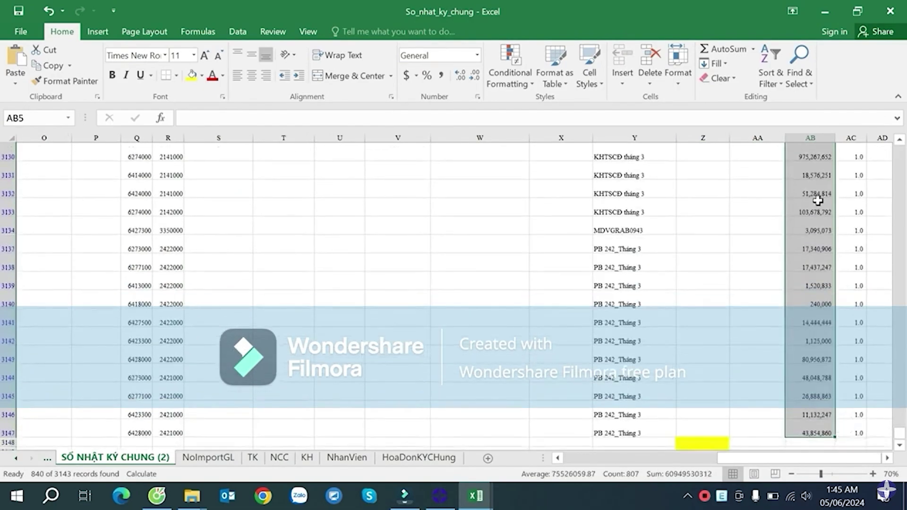
key("Delete")
- Clear the column AA filter so all rows show
left_click(775, 204)
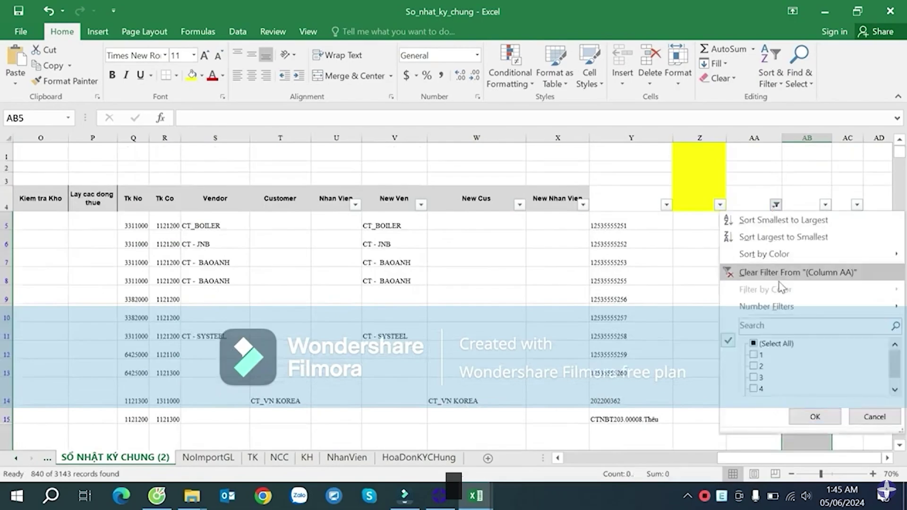
left_click(762, 345)
left_click(816, 415)
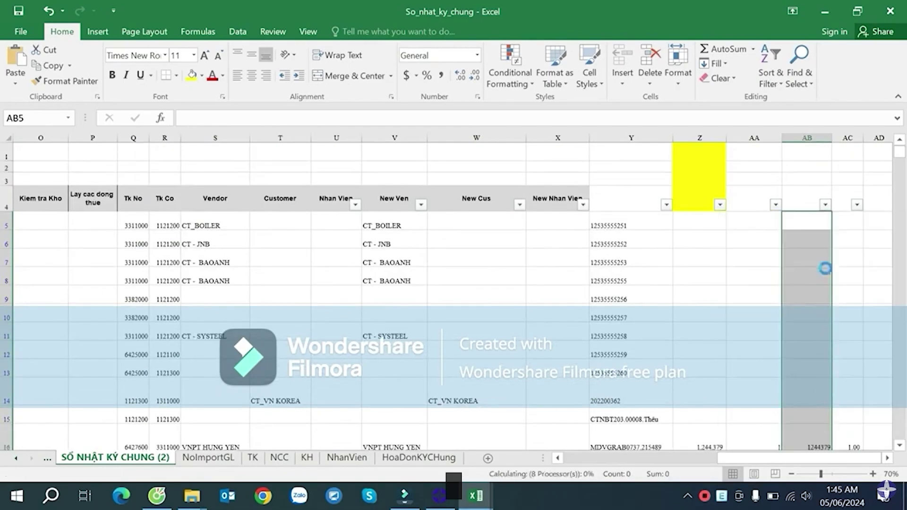
- Filter column AC to ratios 0.06 and 0.09, then inspect the AC91 and AB89 formulas
left_click(856, 204)
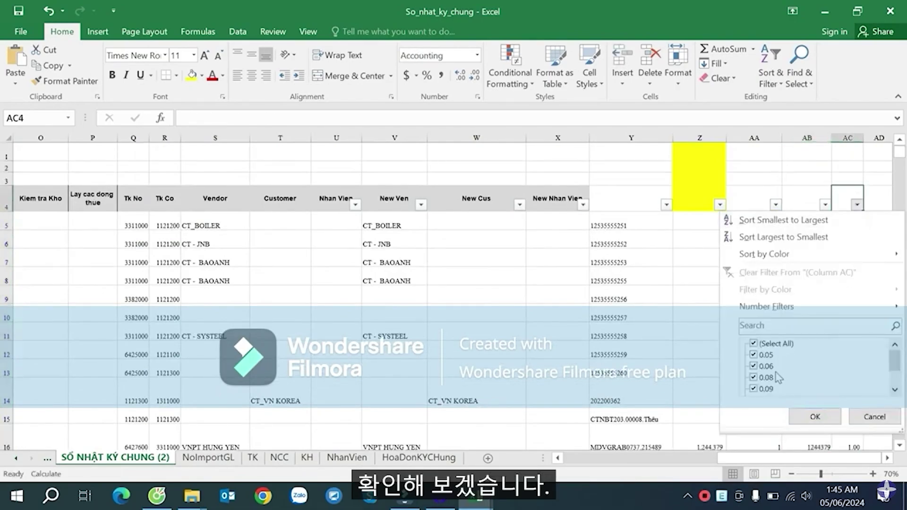
left_click(775, 377)
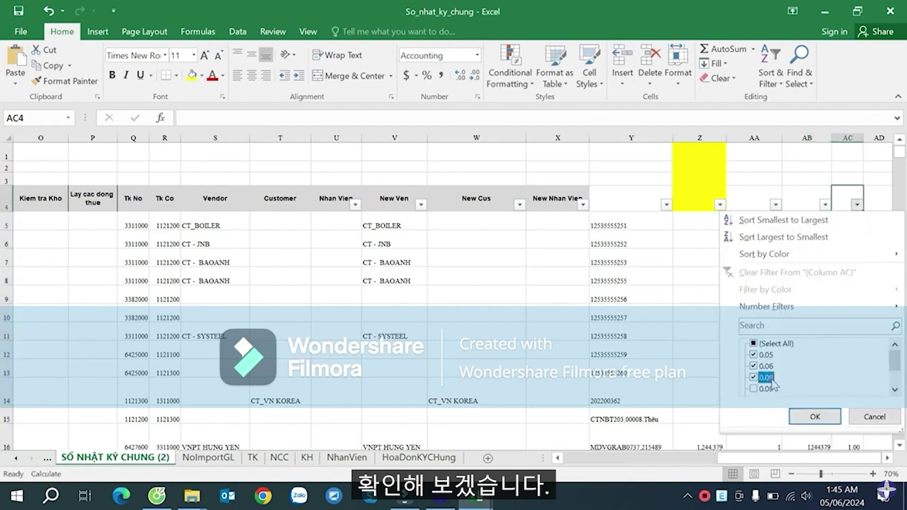
left_click(768, 388)
left_click(763, 366)
left_click(763, 366)
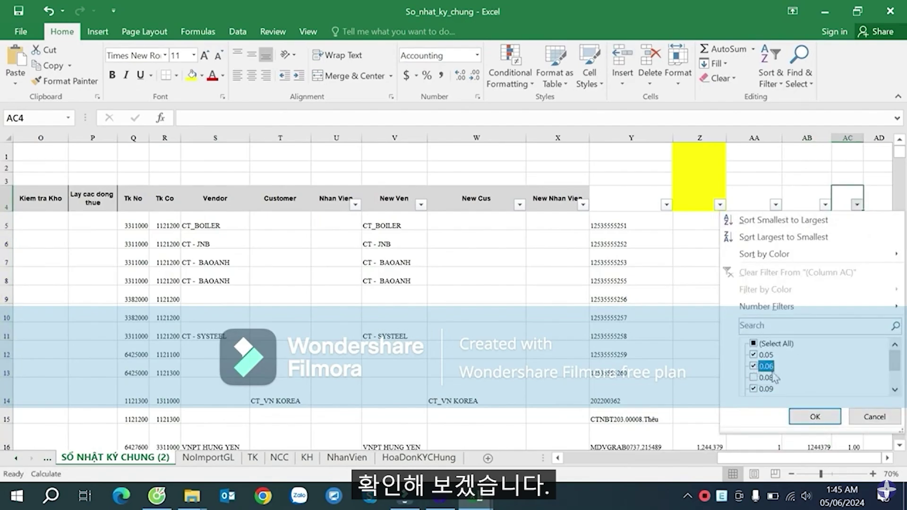
scroll(901, 383, "down", 1)
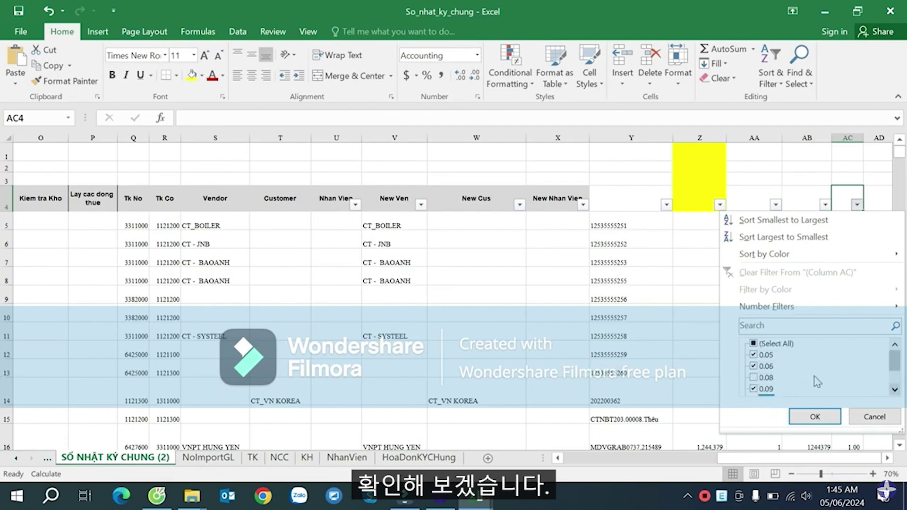
scroll(817, 380, "up", 1)
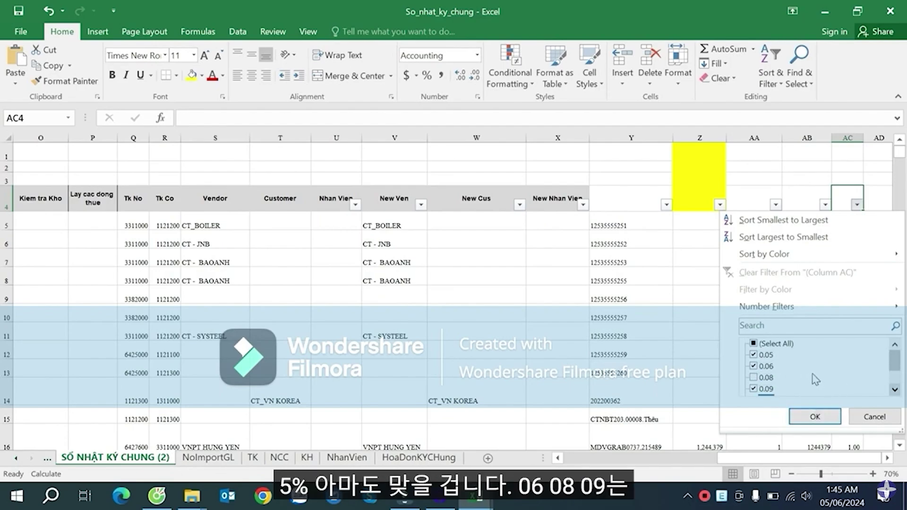
scroll(803, 385, "down", 1)
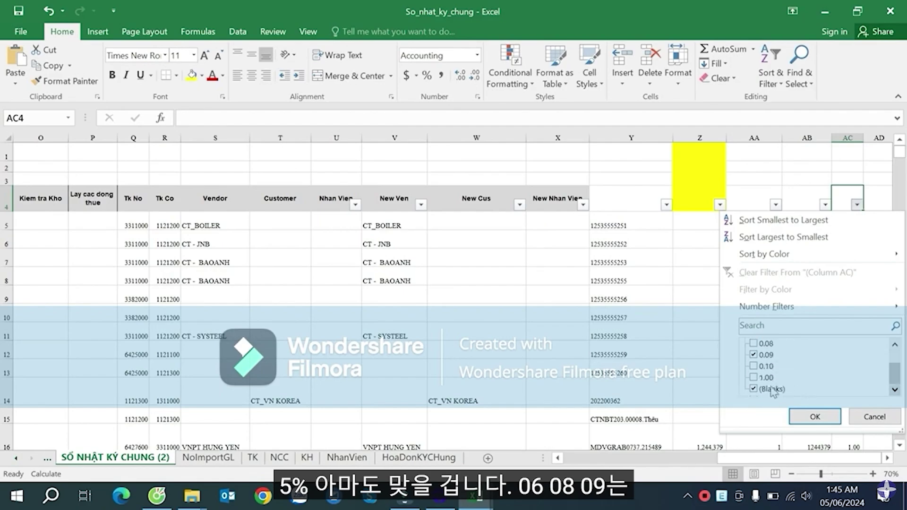
left_click(815, 417)
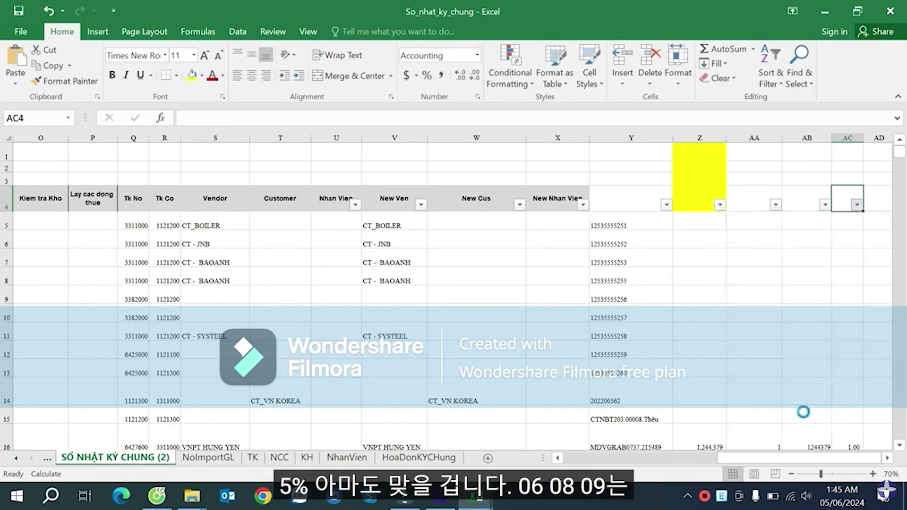
left_click(852, 243)
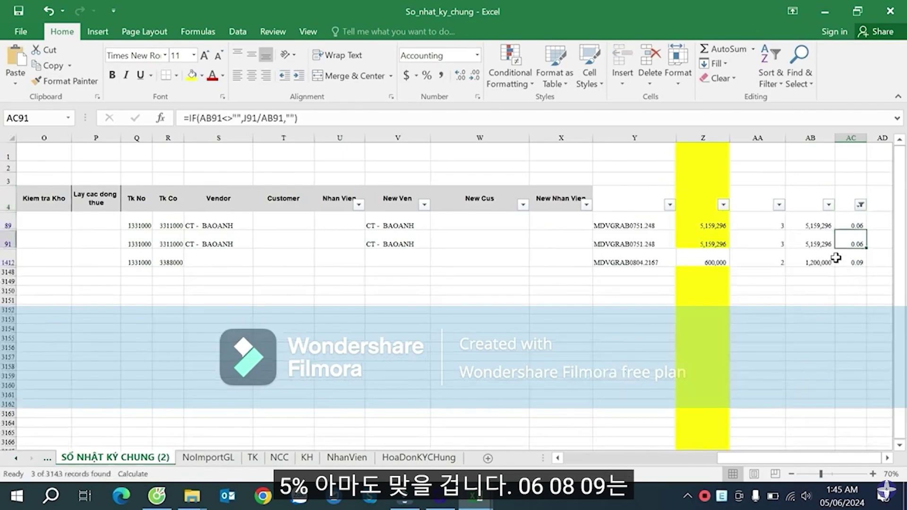
left_click(816, 223)
left_click_drag(782, 457, 614, 437)
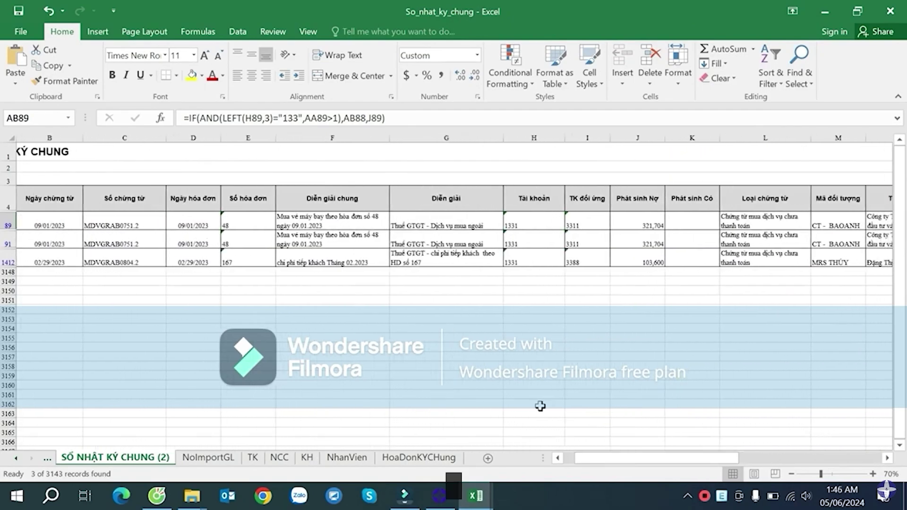
- Unmerge the merged cells in row 3 to make room for voucher numbers
left_click(128, 218)
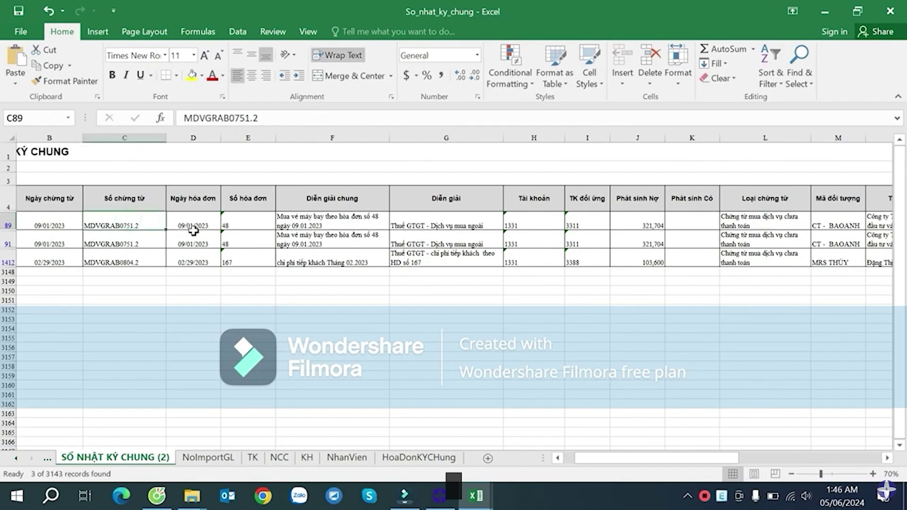
key("ctrl+c")
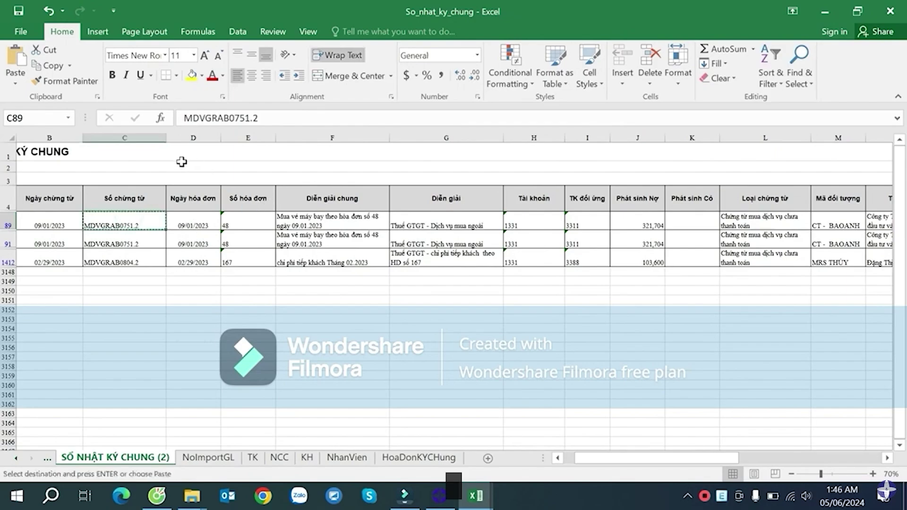
left_click(182, 166)
left_click_drag(581, 458, 571, 461)
left_click(182, 178)
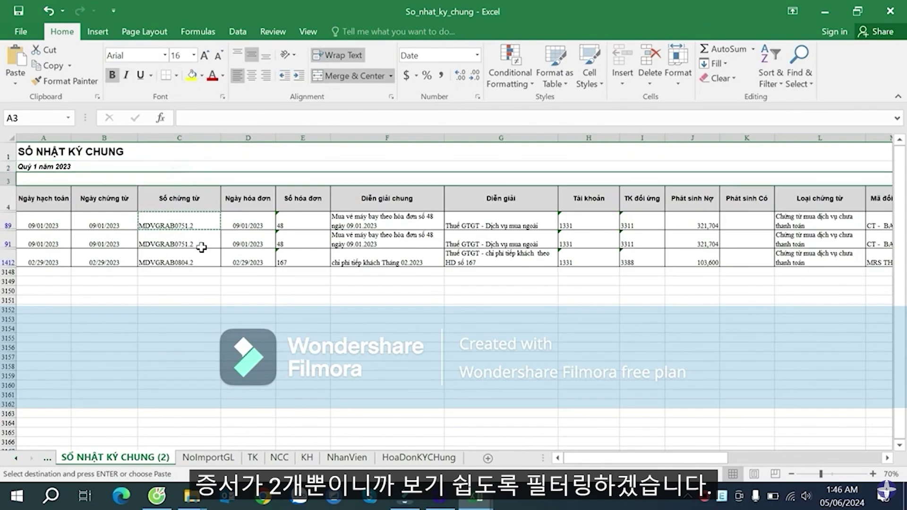
left_click(197, 261)
left_click(194, 227)
key("Escape")
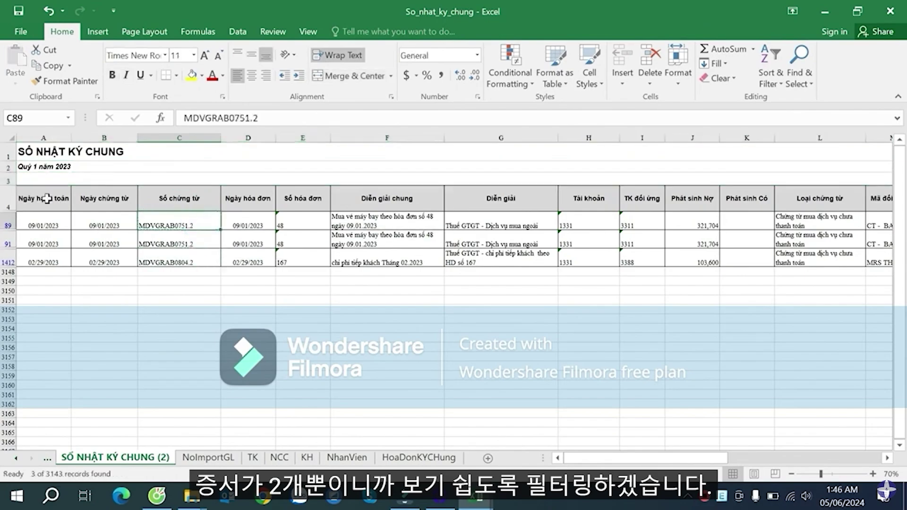
left_click(8, 198)
left_click(170, 226)
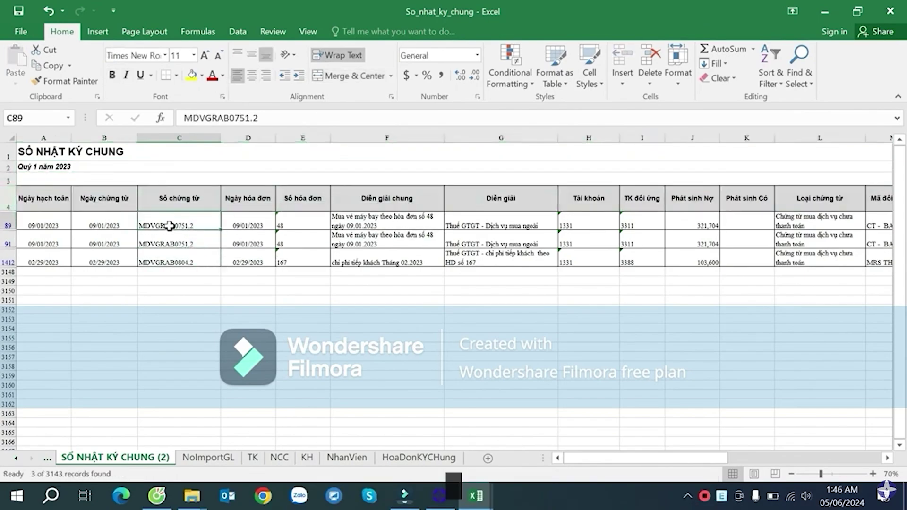
key("ctrl+c")
left_click(186, 179)
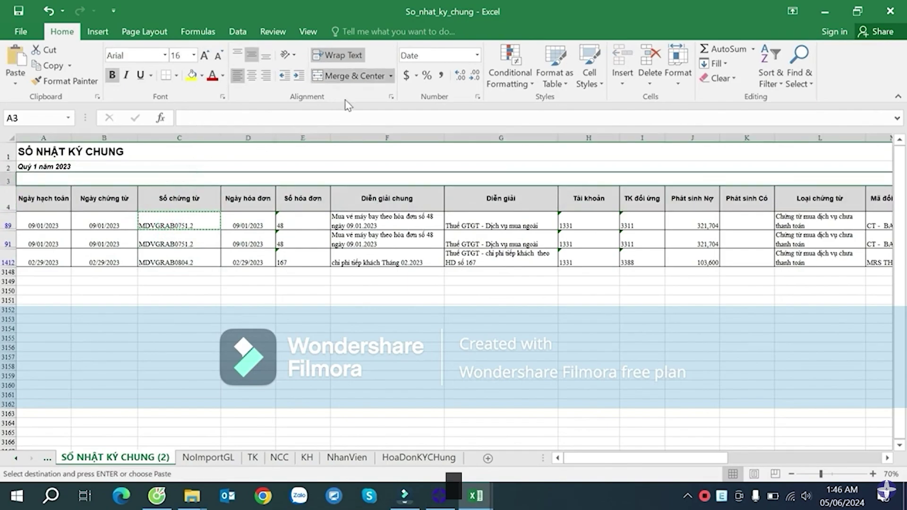
left_click(335, 80)
left_click(176, 179)
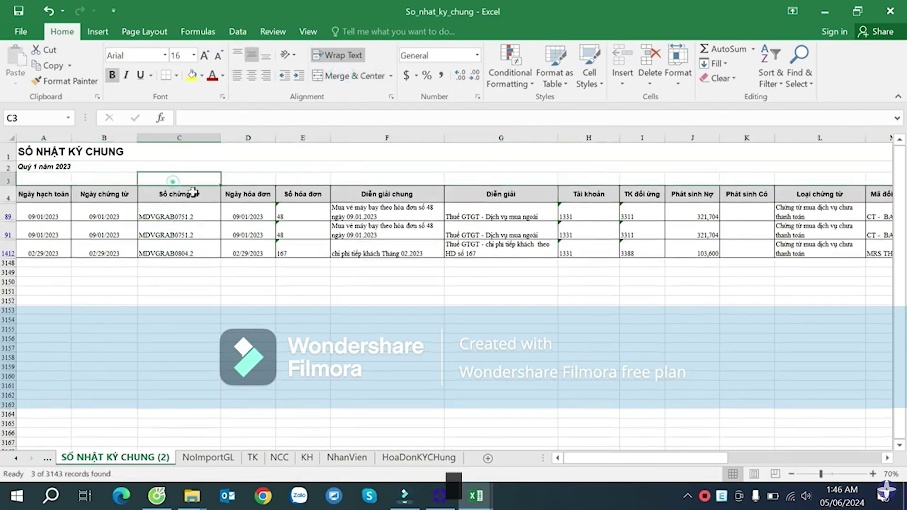
left_click(188, 232)
key("ctrl+c")
left_click(186, 179)
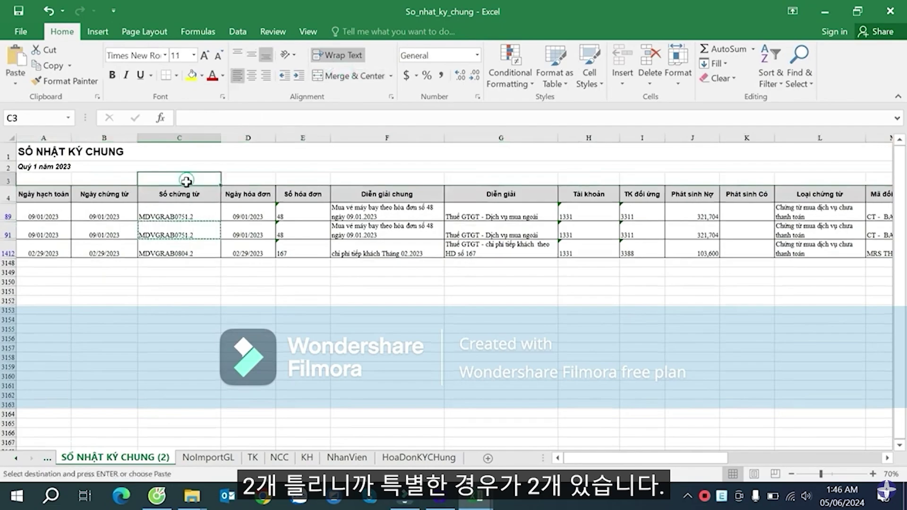
key("ctrl+v")
- Copy MDVGRAB0804.2 from row 1412 into D3 and widen column D to fit
left_click(185, 251)
key("ctrl+c")
left_click(245, 180)
key("ctrl+v")
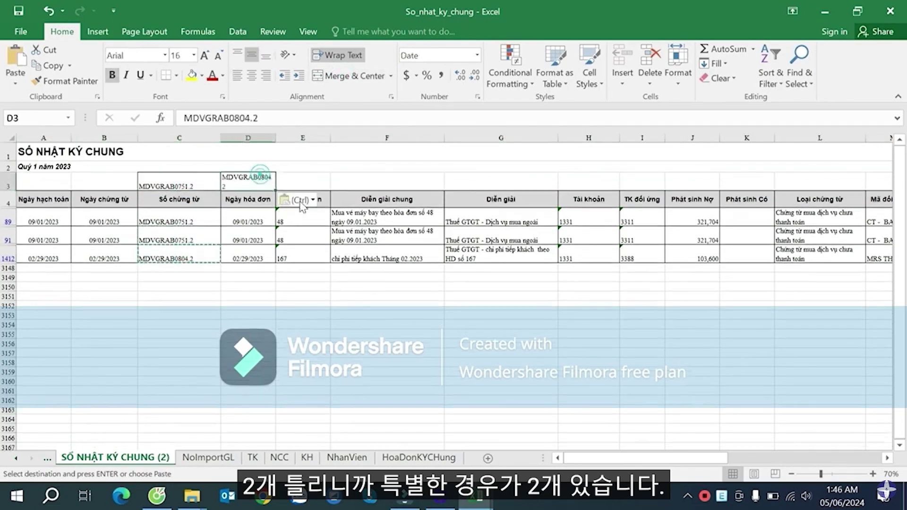
key("Escape")
left_click_drag(275, 139, 302, 142)
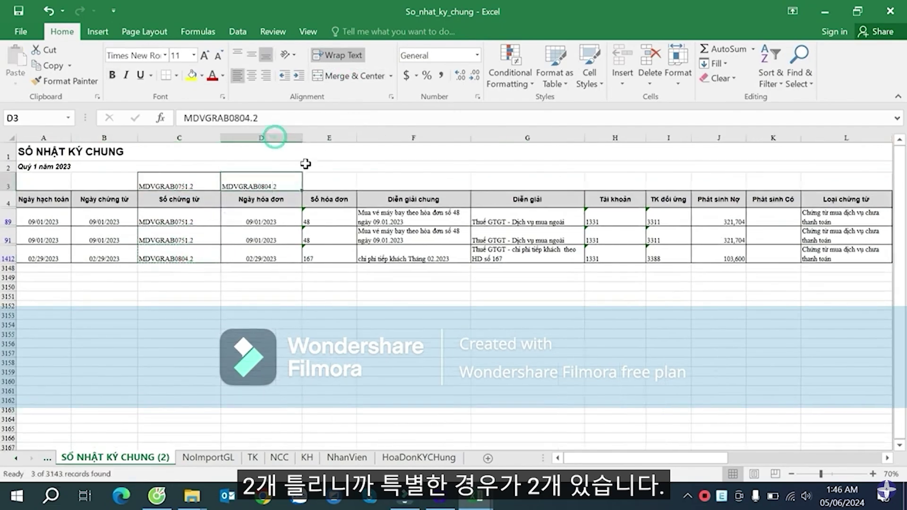
left_click(8, 205)
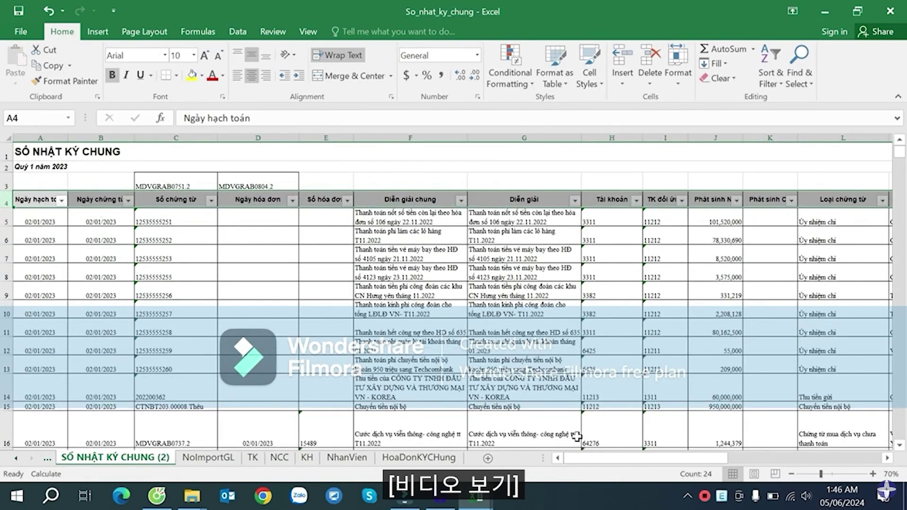
- Filter the Số chứng từ column to voucher MDVGRAB0751.2 using the value copied from C3
left_click(194, 179)
key("ctrl+c")
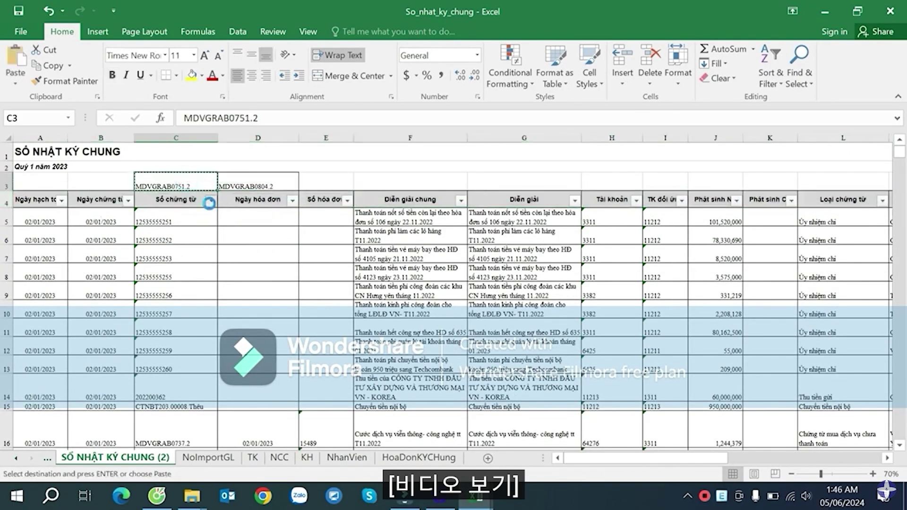
left_click(210, 201)
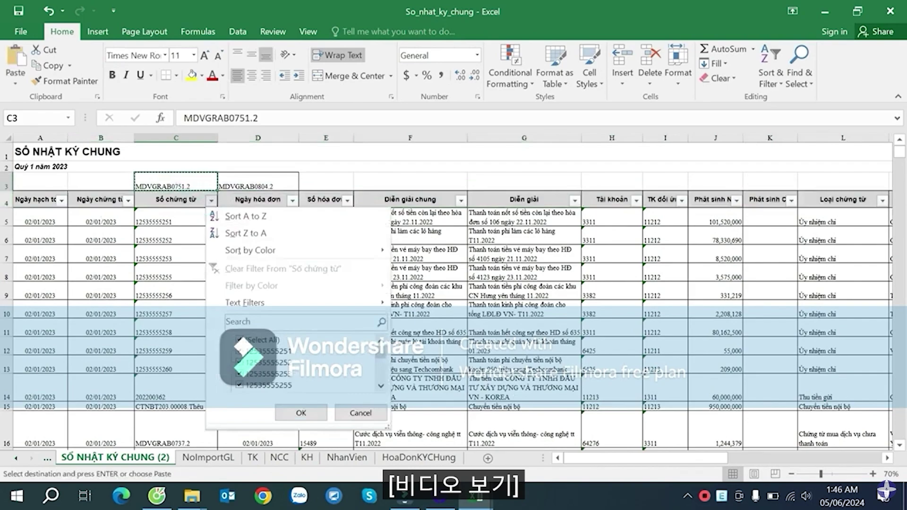
key("ctrl+v")
left_click(301, 413)
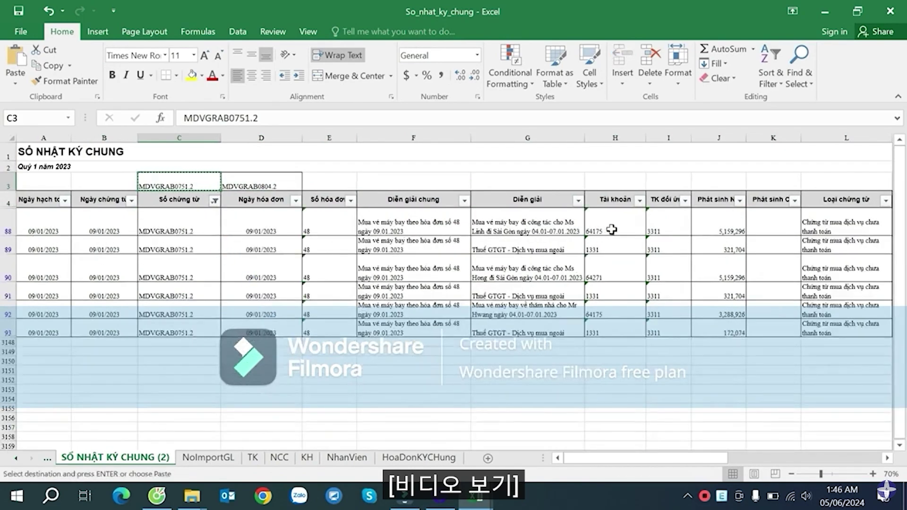
- Review rows 88–93's amounts in H88:J93, the AB92 helper formula and the AC89/AC91 ratios
left_click_drag(611, 229, 742, 342)
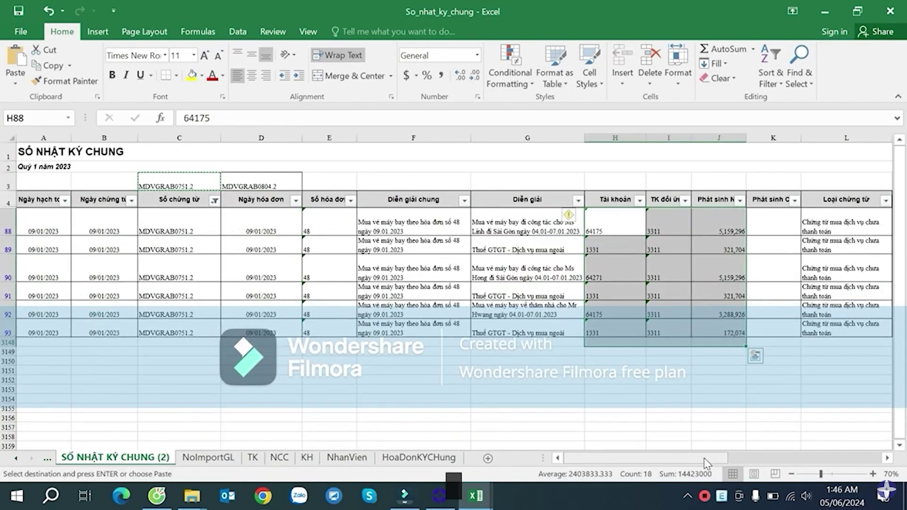
left_click_drag(704, 457, 899, 446)
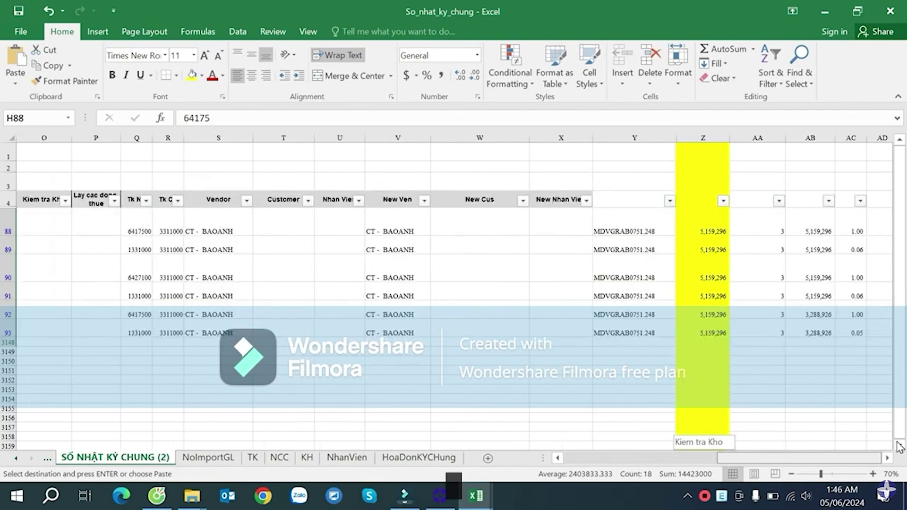
left_click_drag(885, 446, 862, 438)
left_click(816, 315)
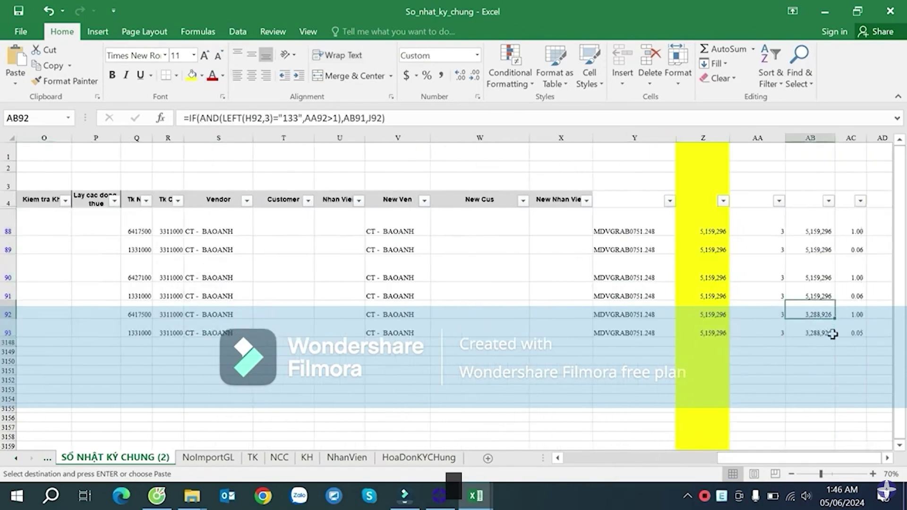
left_click_drag(820, 458, 792, 457)
left_click(66, 286)
left_click(48, 274)
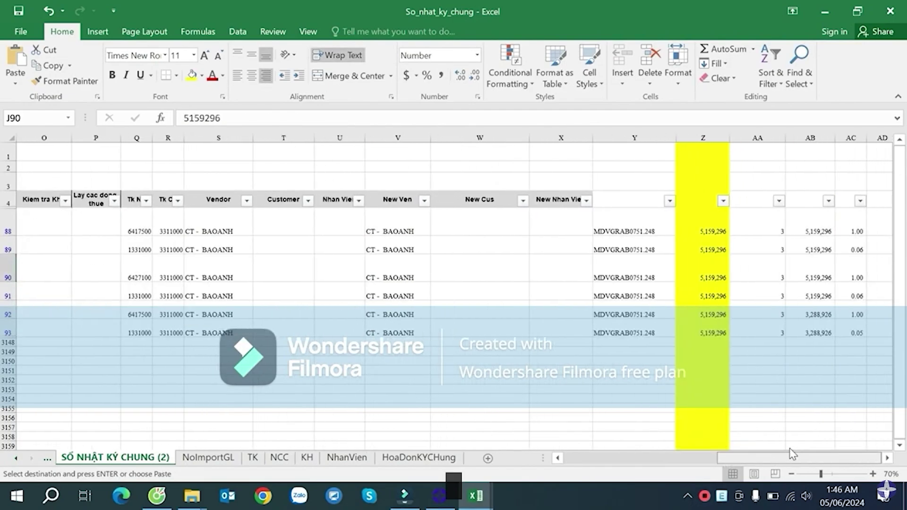
left_click(852, 298)
left_click(852, 249)
left_click(855, 295)
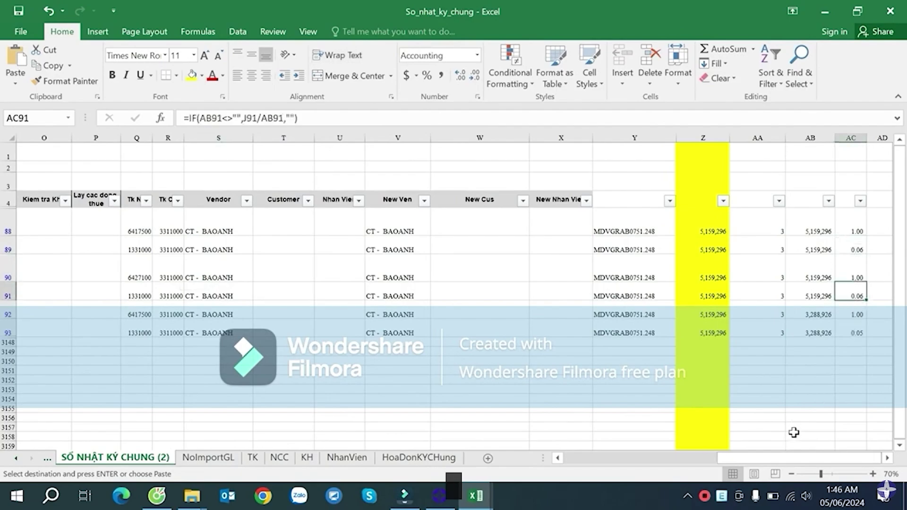
left_click_drag(765, 457, 642, 457)
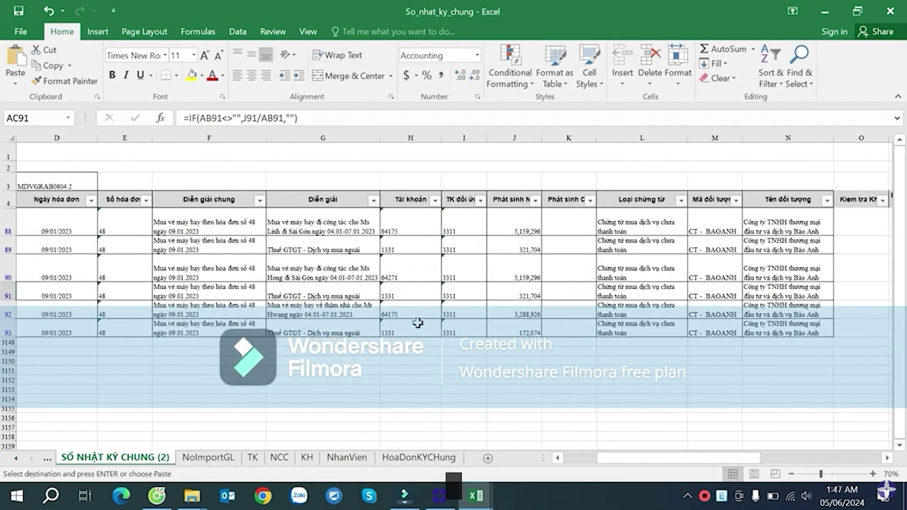
left_click(523, 248)
left_click_drag(687, 456, 654, 435)
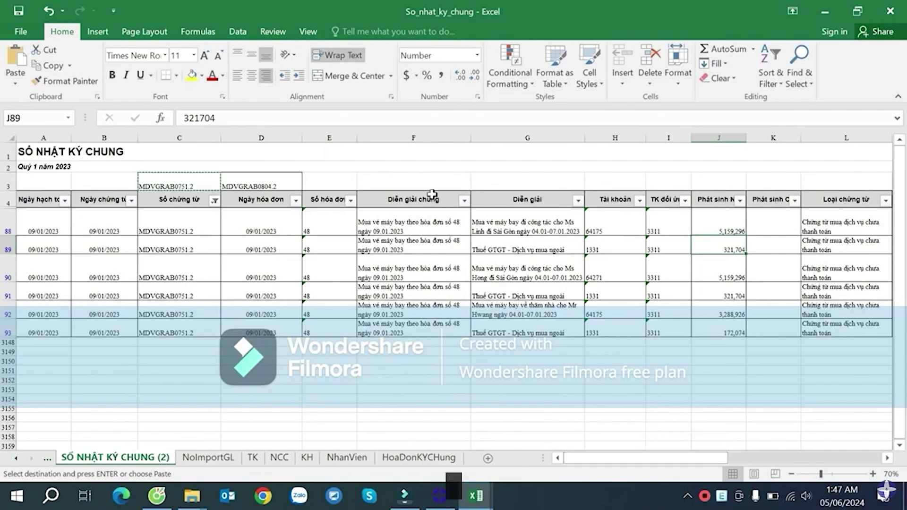
- Check the VAT ratio with =J89/J88 in G3, then delete the scratch formula
left_click(390, 177)
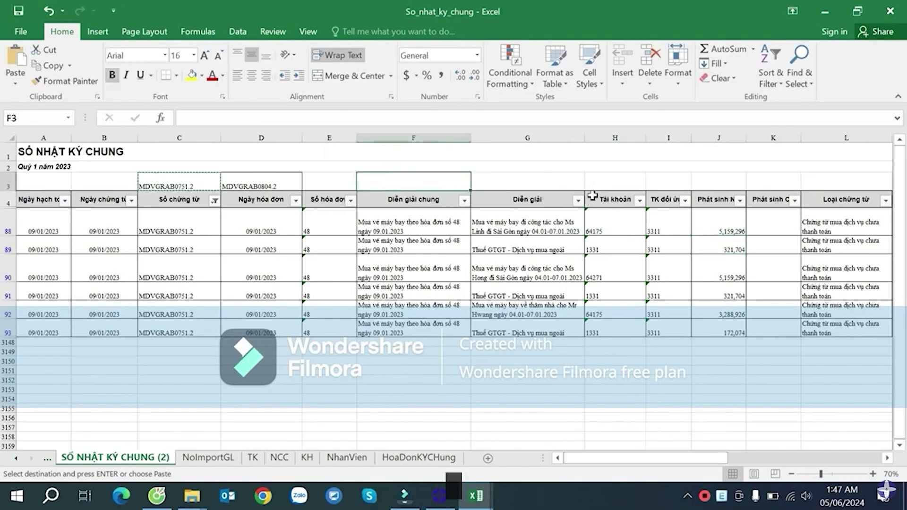
left_click(558, 183)
type("=")
left_click(735, 249)
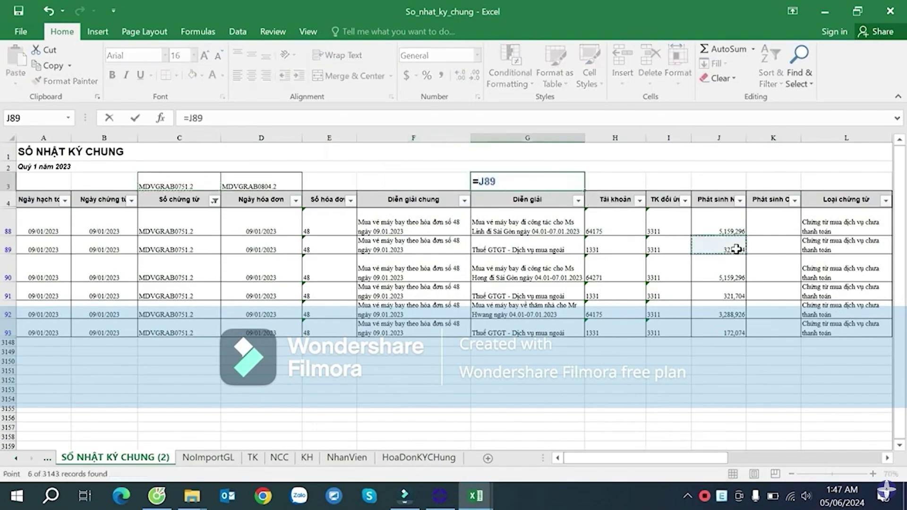
type("/")
left_click(723, 225)
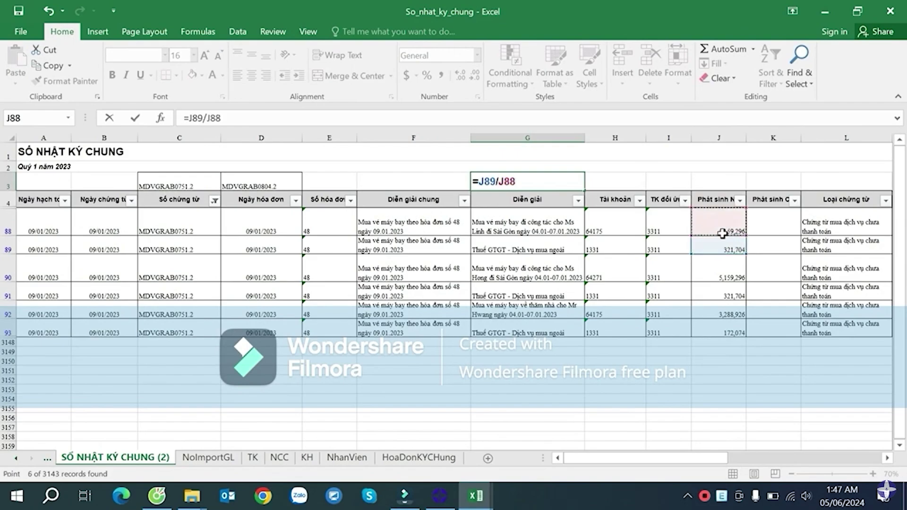
key("Return")
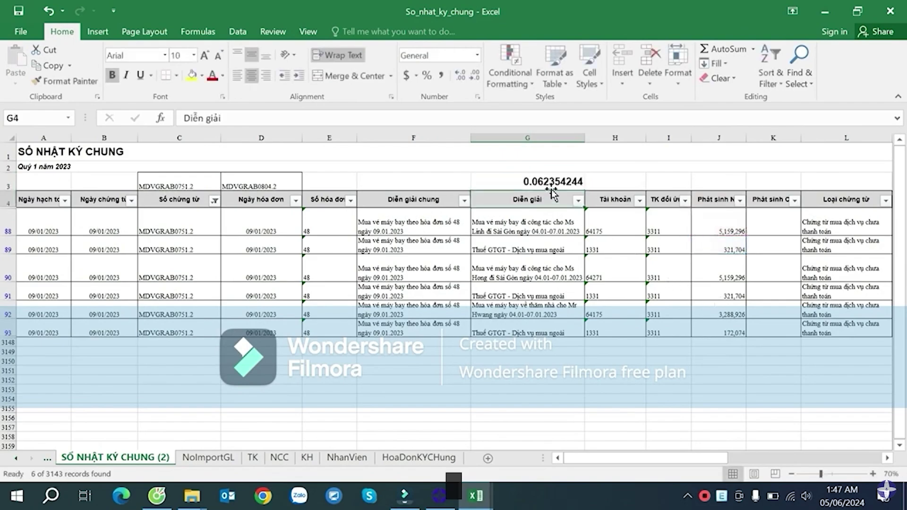
left_click(558, 181)
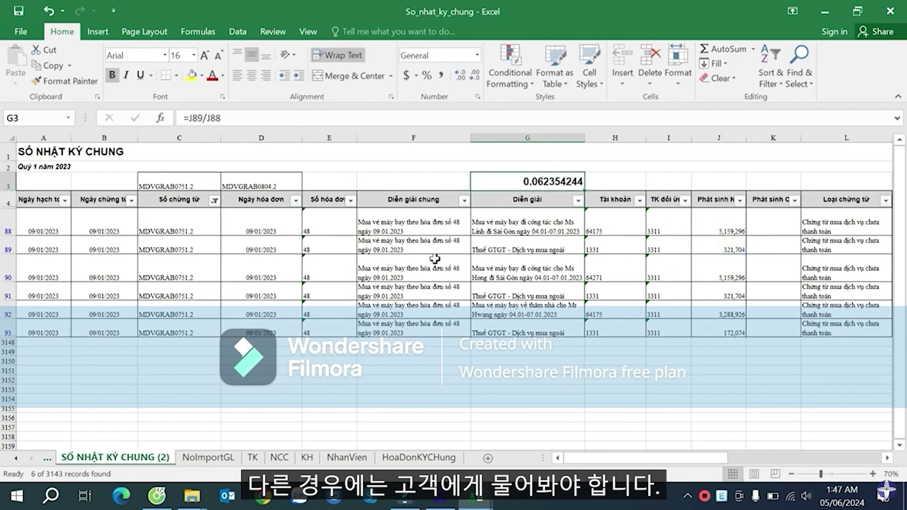
key("Delete")
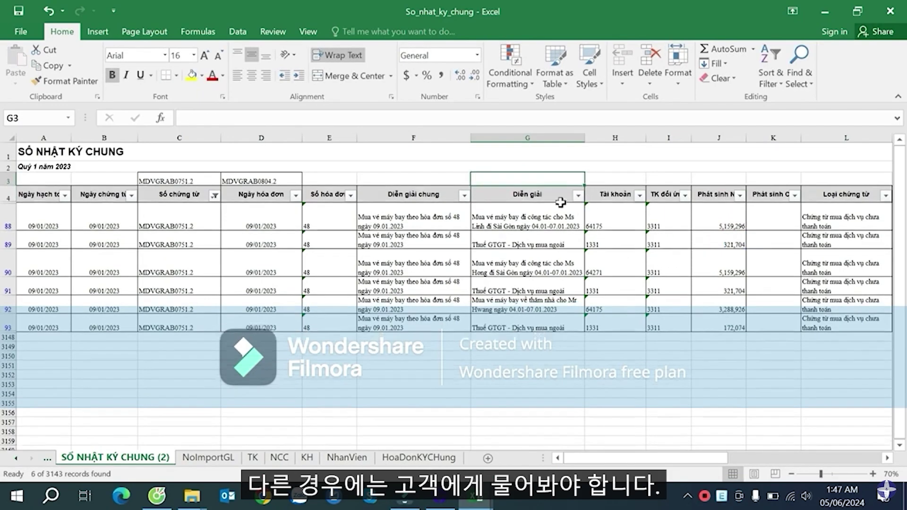
left_click(742, 246)
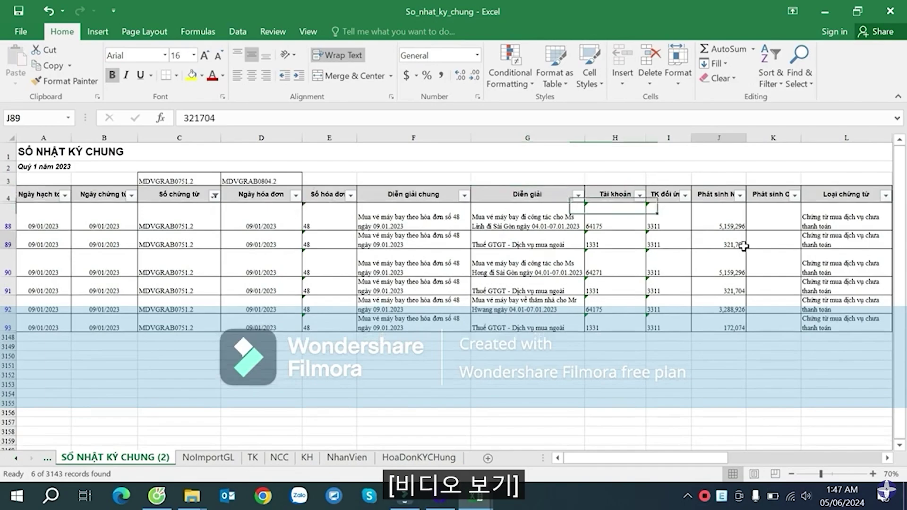
left_click(739, 288)
left_click(739, 321)
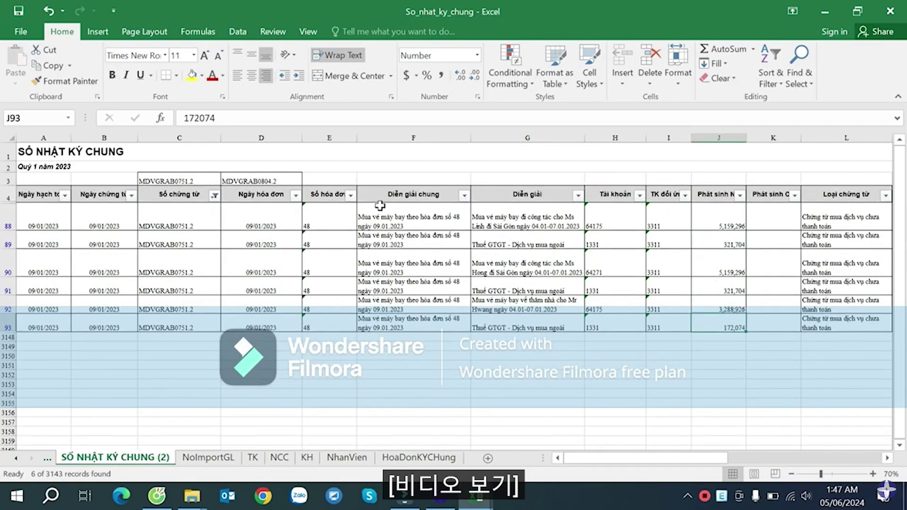
left_click(250, 175)
key("ctrl+c")
left_click(214, 195)
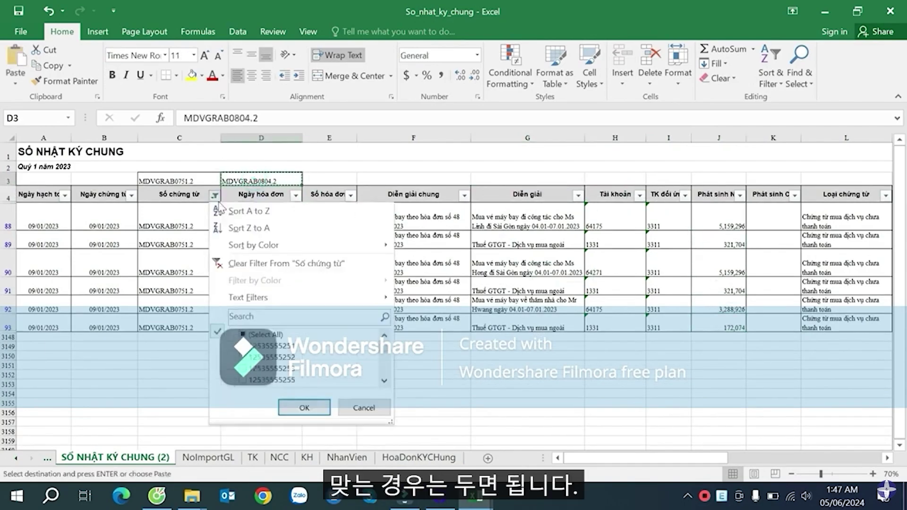
key("ctrl+v")
left_click(303, 407)
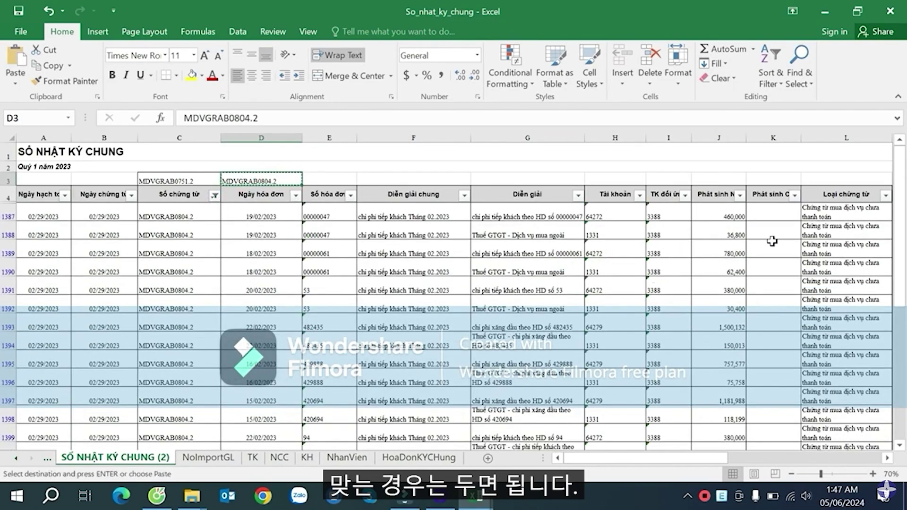
left_click(831, 236)
key("Right")
key("Right")
key("Right")
key("Right")
key("Right")
key("Right")
key("Right")
key("Right")
key("Right")
key("Right")
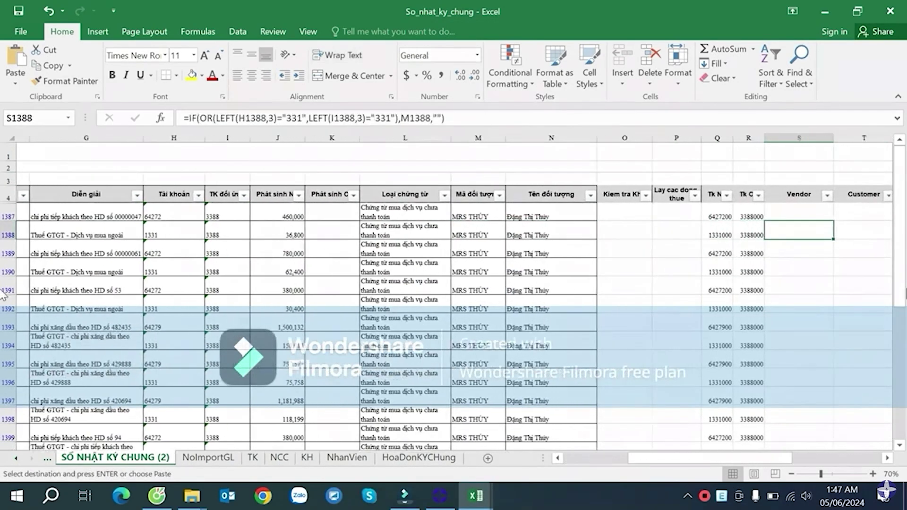
key("Right")
key("Right")
key("Right")
key("Right")
key("Right")
key("Right")
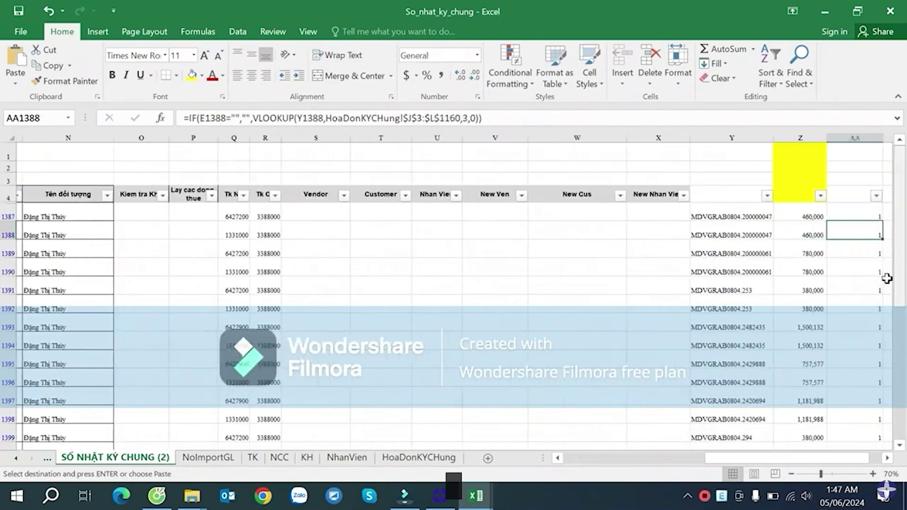
left_click(848, 302)
scroll(853, 300, "down", 6)
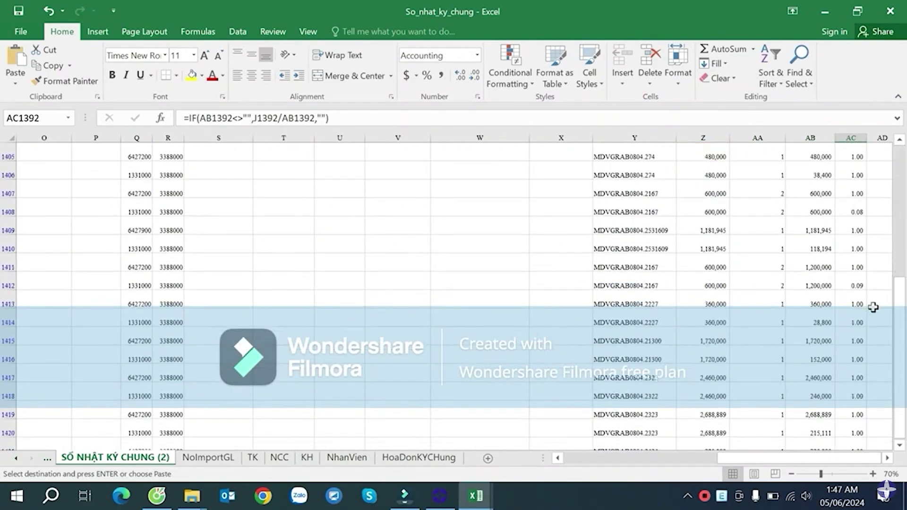
left_click(856, 283)
left_click(18, 283)
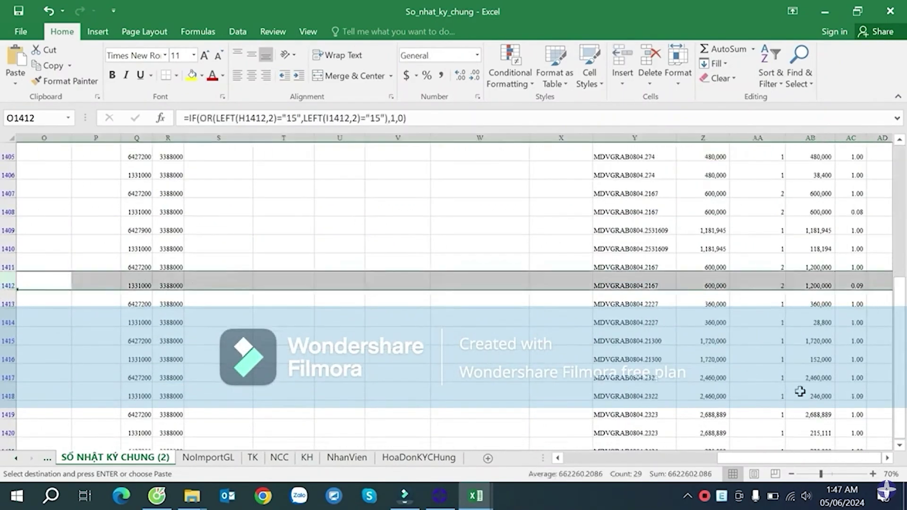
left_click_drag(802, 458, 569, 463)
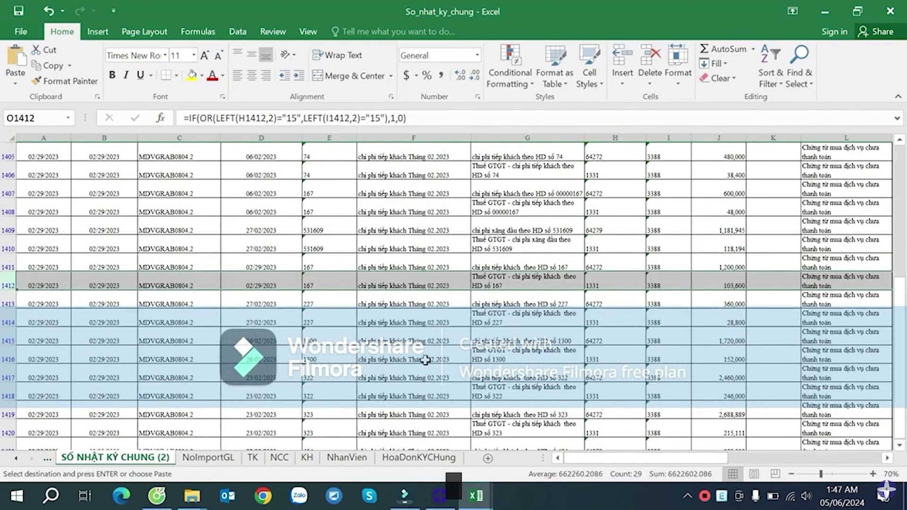
left_click(733, 264)
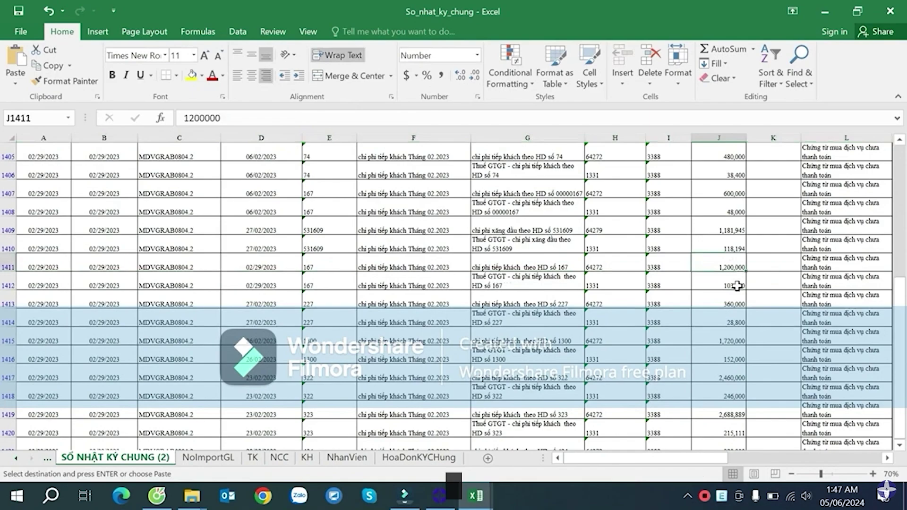
left_click(738, 285)
left_click_drag(887, 458, 887, 458)
left_click_drag(834, 462, 729, 459)
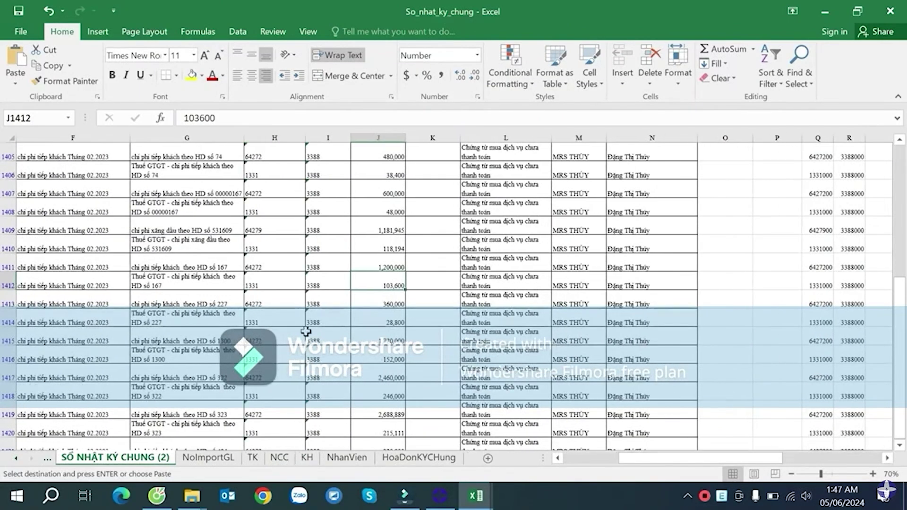
left_click_drag(64, 284, 878, 286)
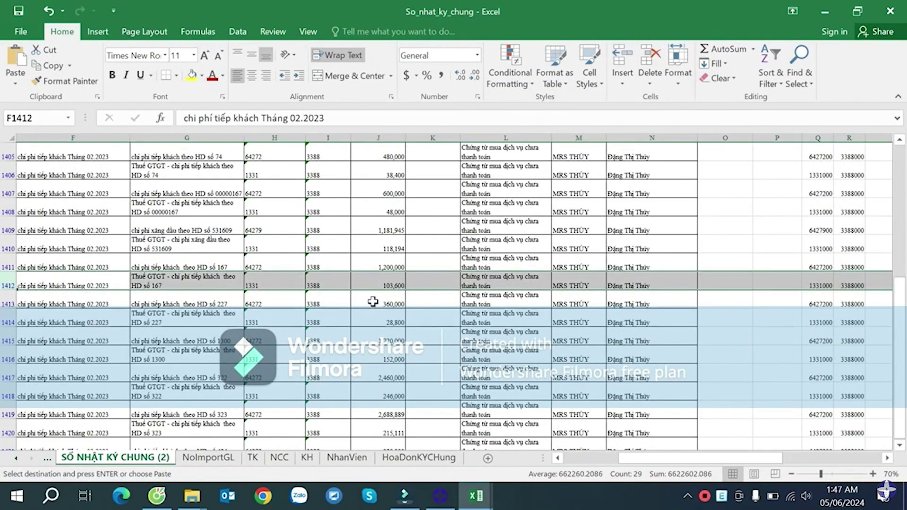
left_click(382, 283)
left_click(396, 268)
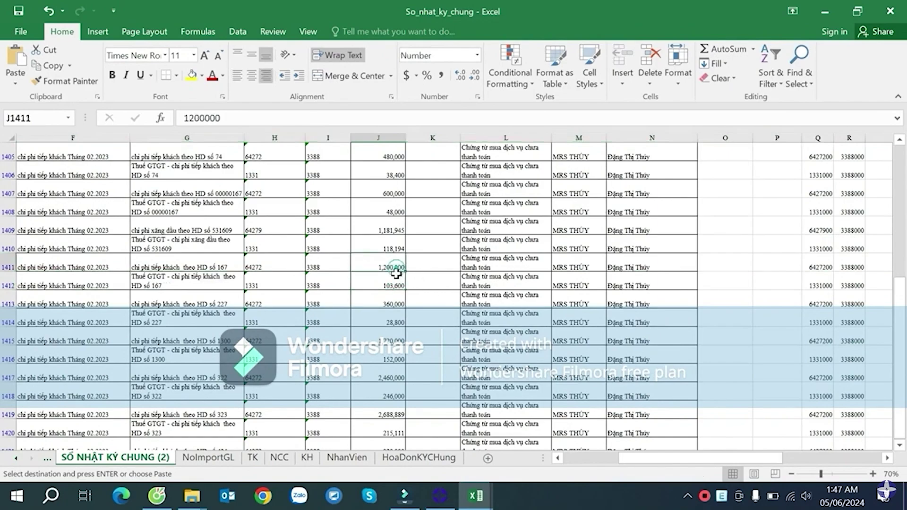
left_click_drag(396, 273, 395, 285)
left_click(806, 456)
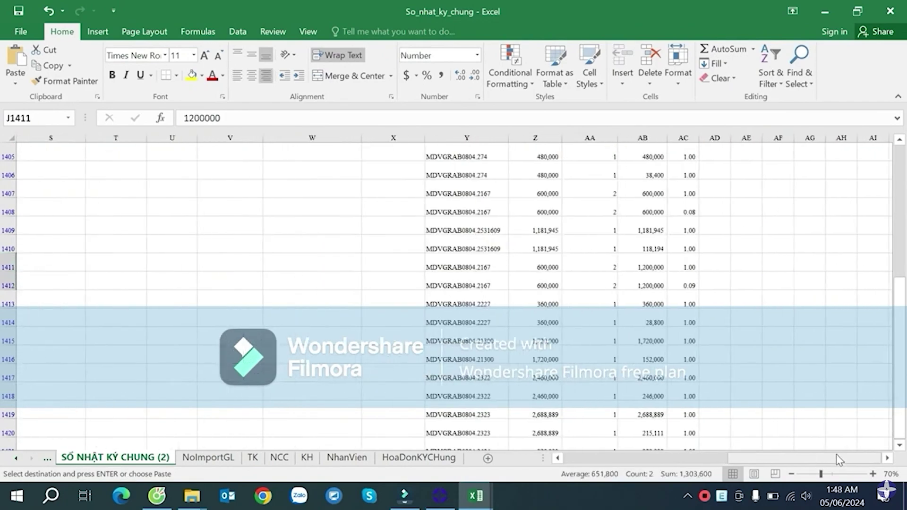
left_click(759, 268)
key("ctrl+v")
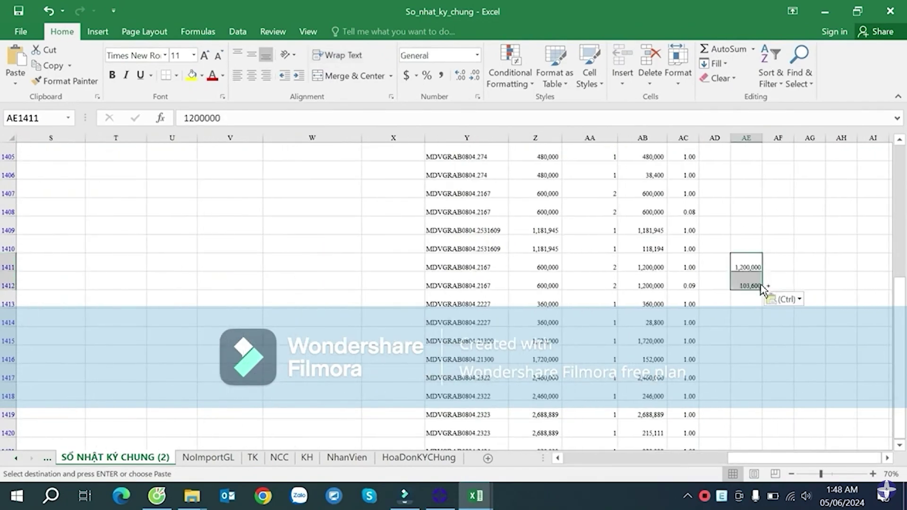
left_click(773, 277)
type("=")
left_click(746, 278)
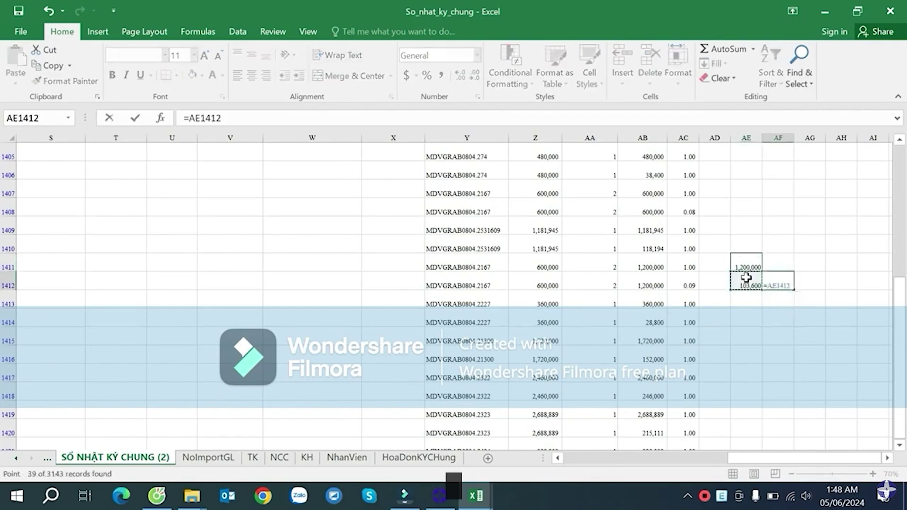
type("/")
left_click(746, 259)
key("Return")
left_click(788, 294)
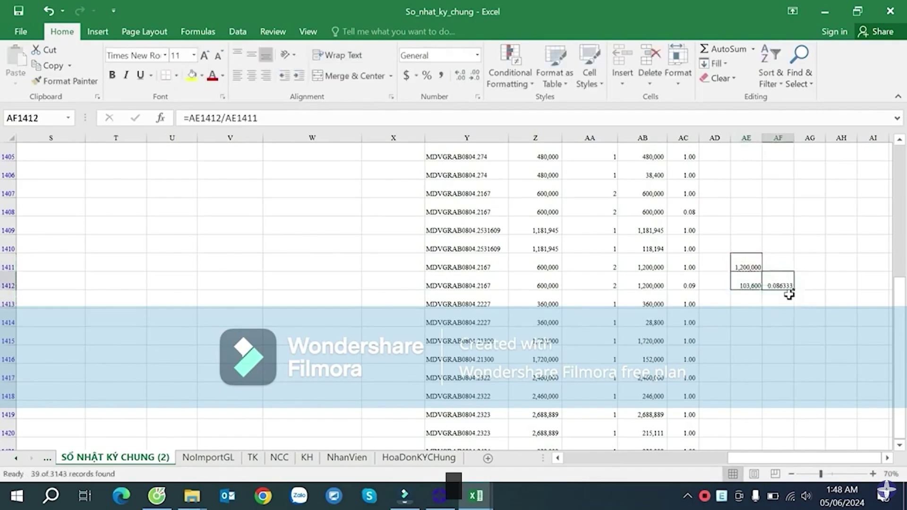
left_click_drag(751, 266, 779, 286)
- Delete the scratch calculation and check the amount lookup formula in Z1410
key("Delete")
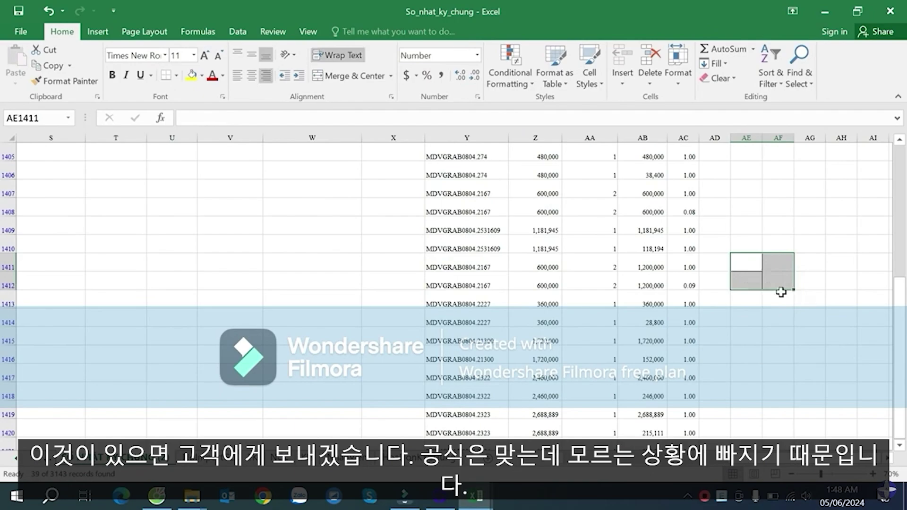
left_click(745, 229)
left_click(713, 279)
left_click(516, 243)
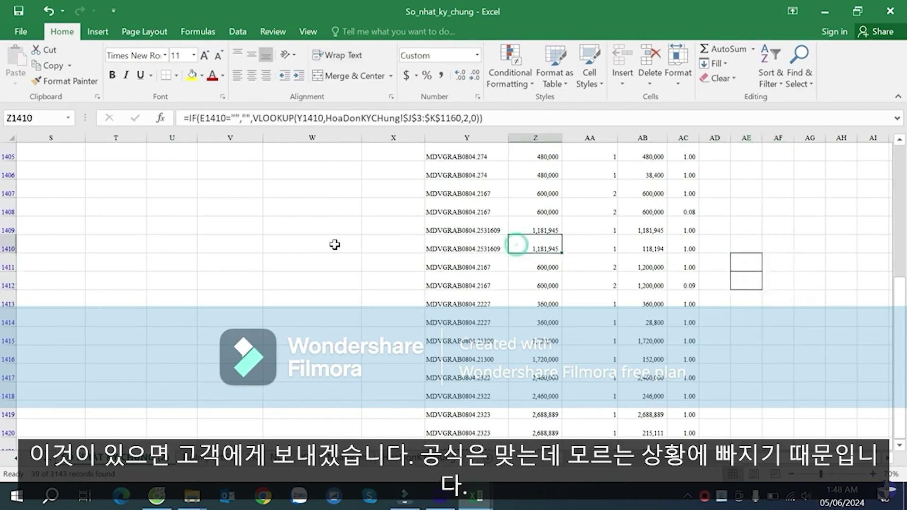
left_click(187, 247)
key("Left")
key("Left")
key("Left")
key("Left")
key("Left")
key("Left")
key("Left")
key("Left")
key("Left")
key("Left")
key("Left")
key("Left")
key("Left")
key("Left")
key("Left")
key("Left")
key("Left")
key("Left")
key("Left")
key("Left")
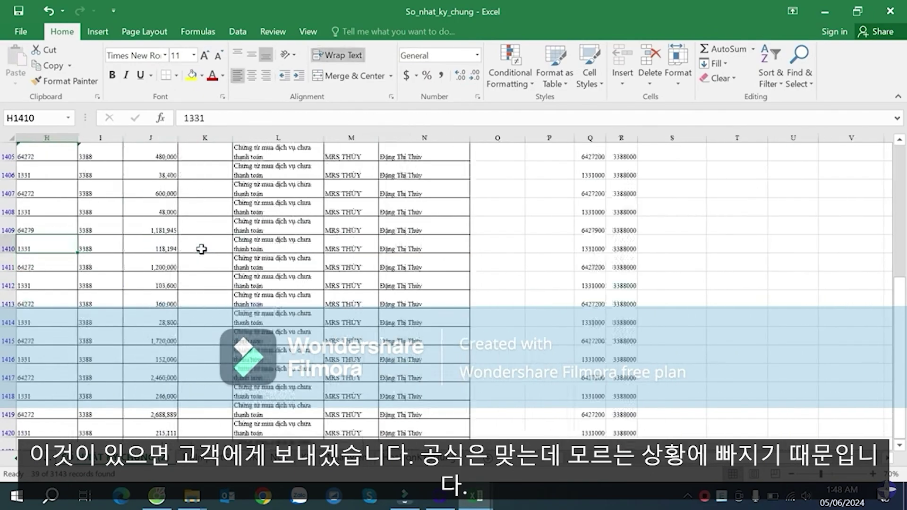
left_click(340, 244)
- Clear the Số chứng từ filter by selecting all values so every GL row shows
key("ctrl+Up")
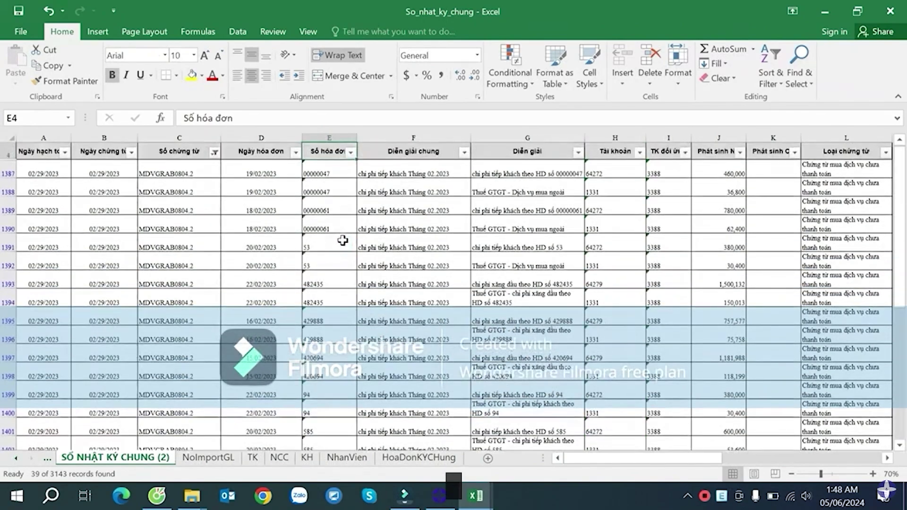
key("Up")
left_click(215, 165)
left_click(250, 304)
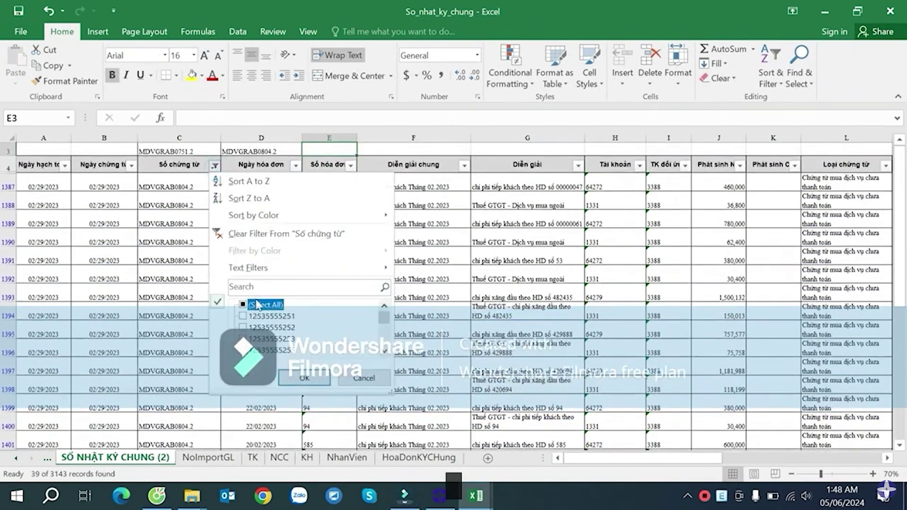
left_click(330, 379)
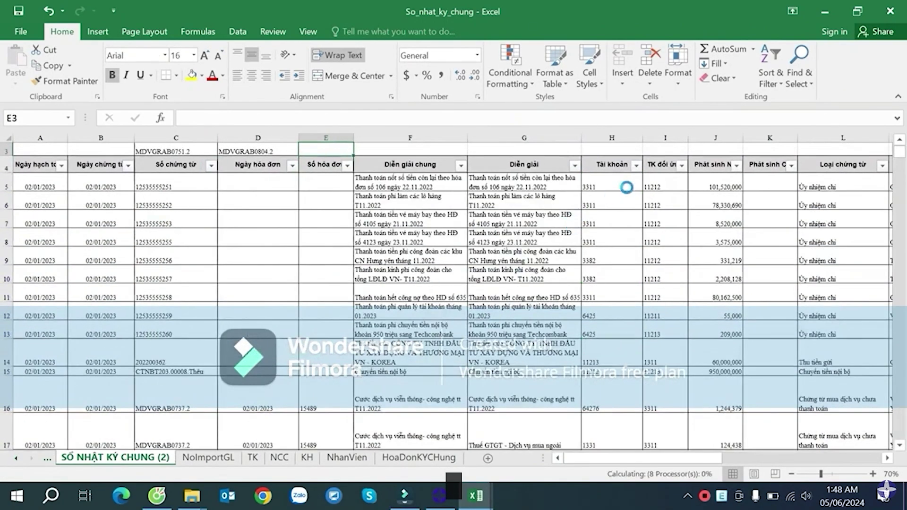
- Review the column AB amount formulas in rows 17, 18, 19 and further down
left_click(656, 195)
key("Right")
key("Right")
key("Right")
key("Right")
key("Right")
key("Right")
key("Right")
key("Right")
key("Right")
key("Right")
key("Right")
key("Right")
key("Right")
key("Right")
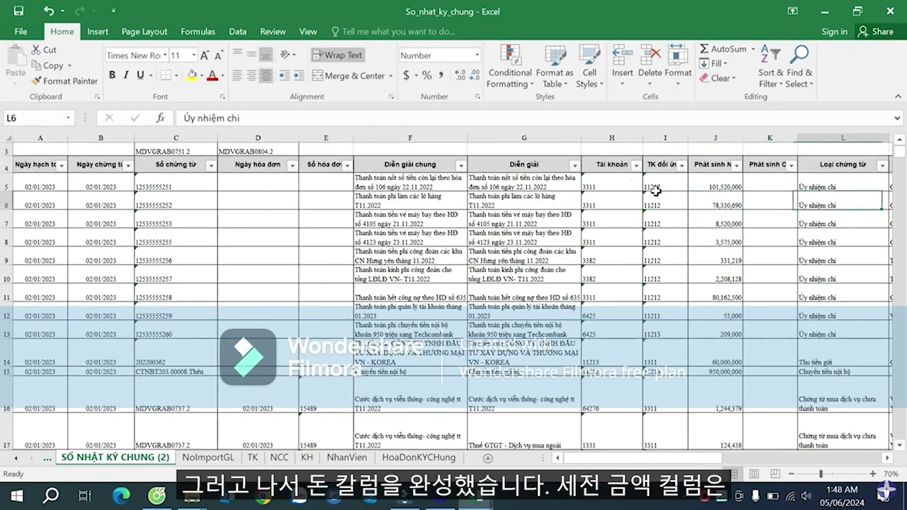
key("Right")
key("Right")
key("Right")
key("Right")
key("Right")
key("Right")
key("Right")
key("Right")
key("Right")
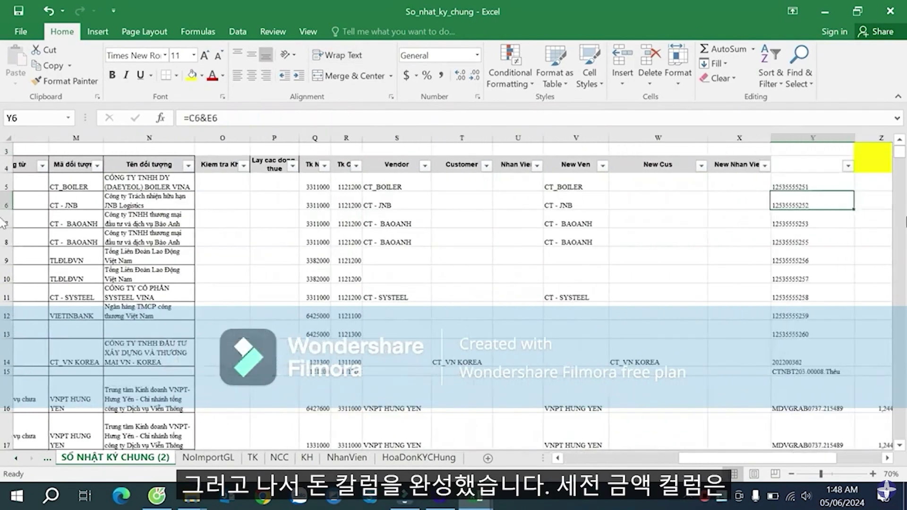
scroll(741, 290, "down", 5)
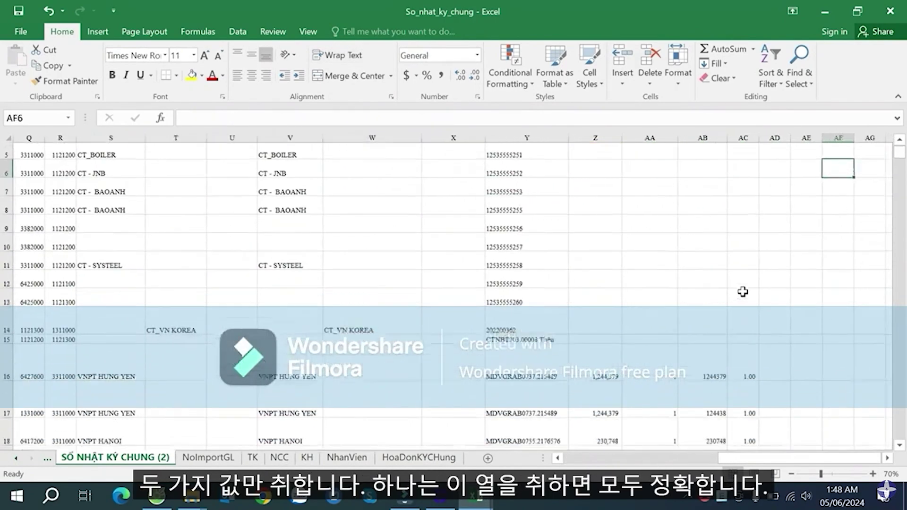
scroll(745, 279, "up", 3)
left_click(714, 290)
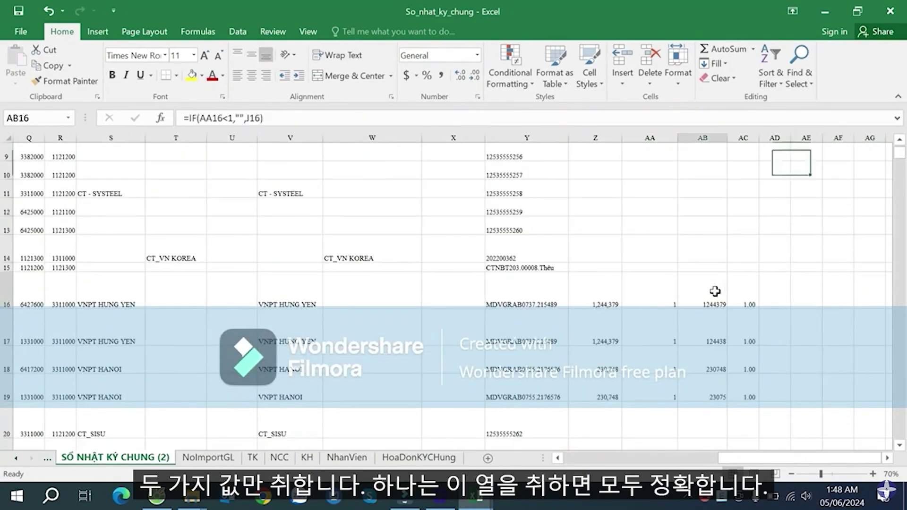
left_click(722, 360)
scroll(723, 360, "down", 1)
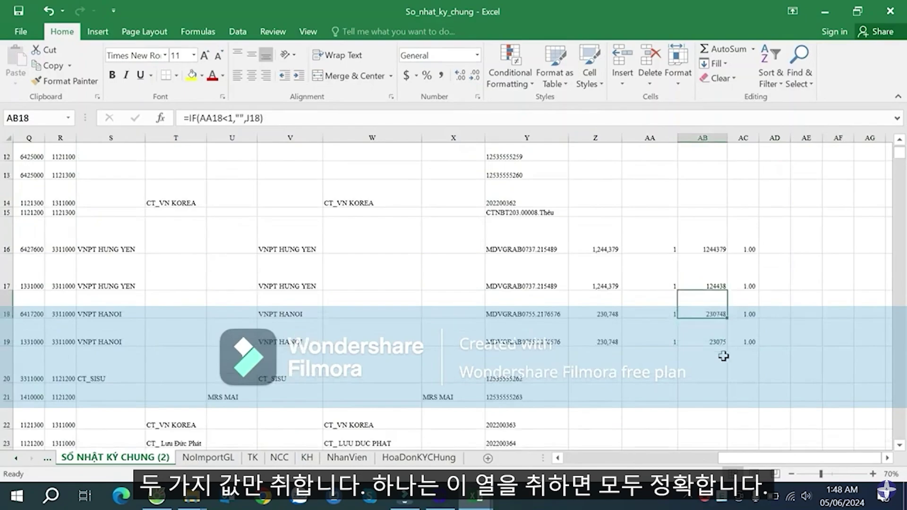
left_click(710, 287)
left_click(722, 333)
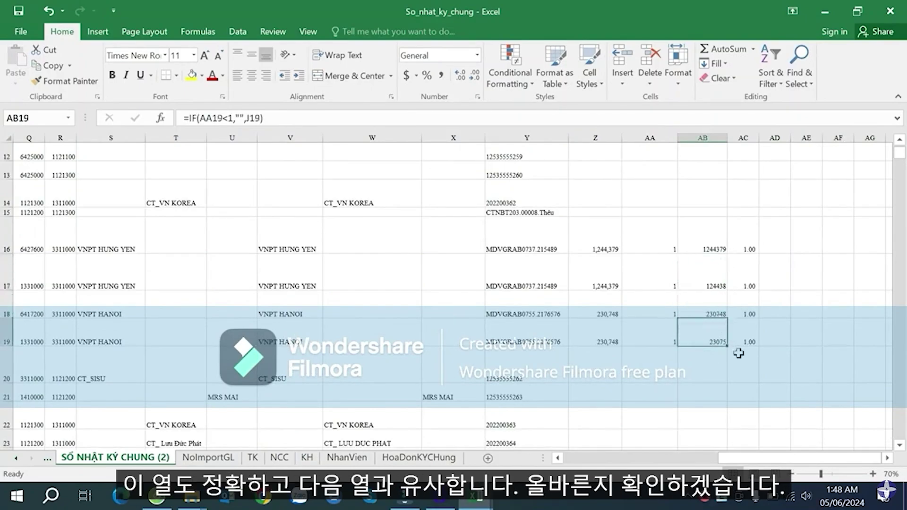
scroll(738, 353, "down", 5)
left_click(721, 349)
scroll(726, 353, "down", 4)
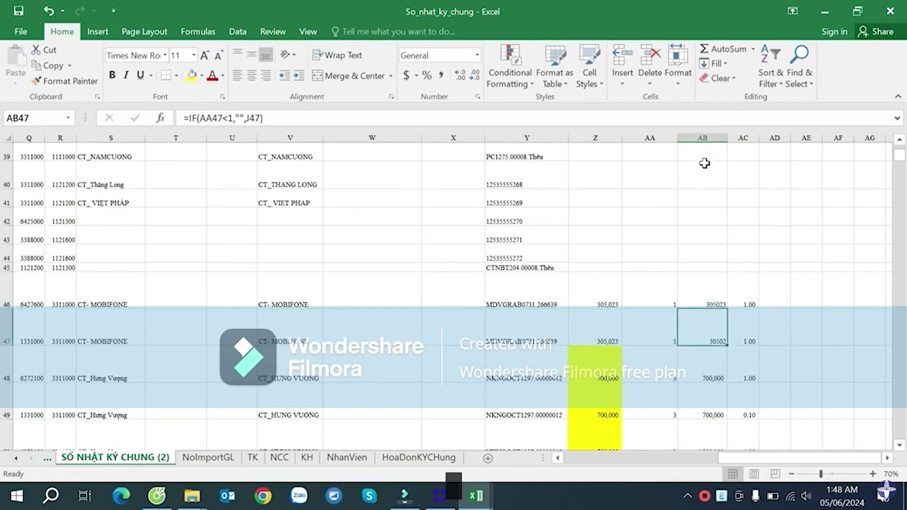
- Format column AB with Comma Style and no decimals, e.g. 305,023
left_click(702, 137)
left_click(442, 76)
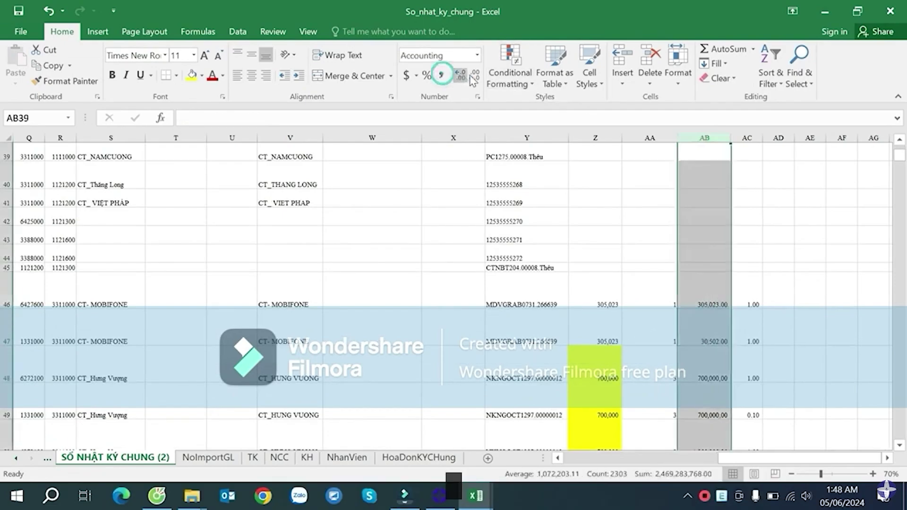
left_click(476, 77)
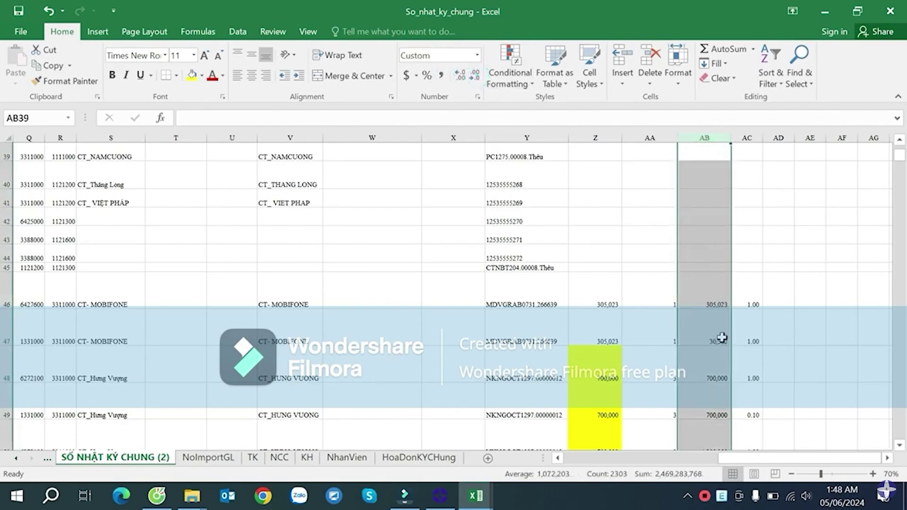
left_click(721, 300)
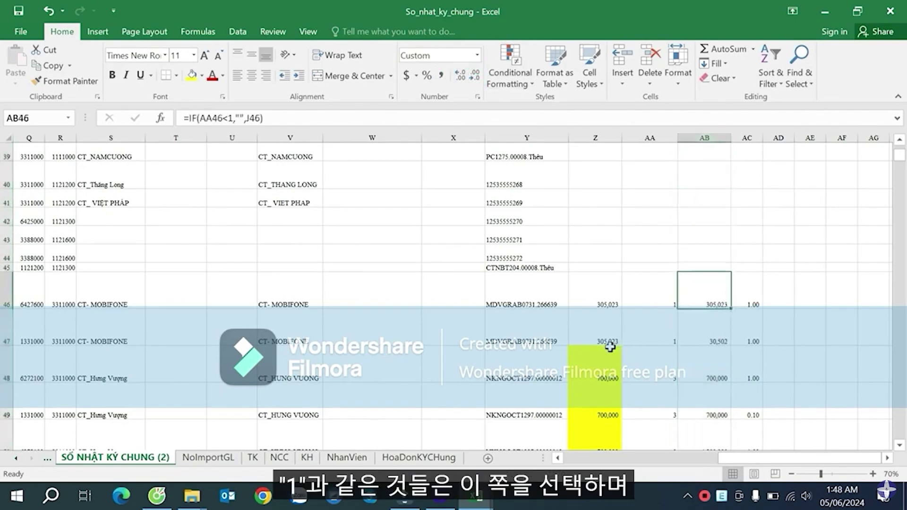
left_click(663, 301)
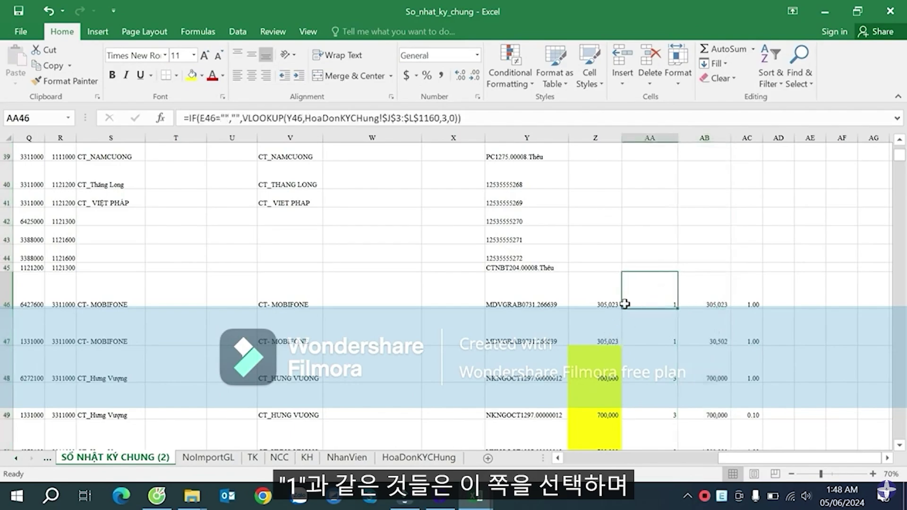
left_click(609, 303)
left_click(608, 320)
left_click(653, 362)
scroll(681, 364, "down", 2)
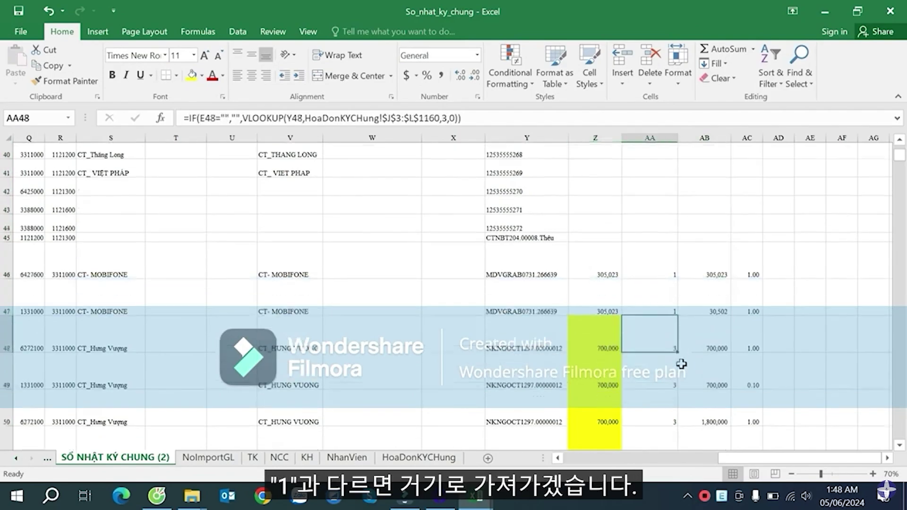
left_click(724, 258)
scroll(727, 266, "up", 7)
scroll(728, 266, "up", 8)
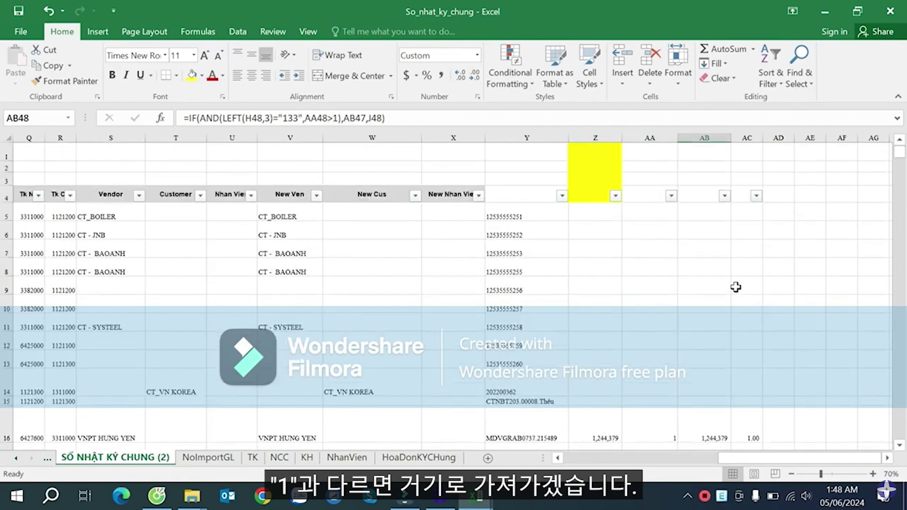
scroll(786, 217, "down", 3)
scroll(788, 217, "up", 2)
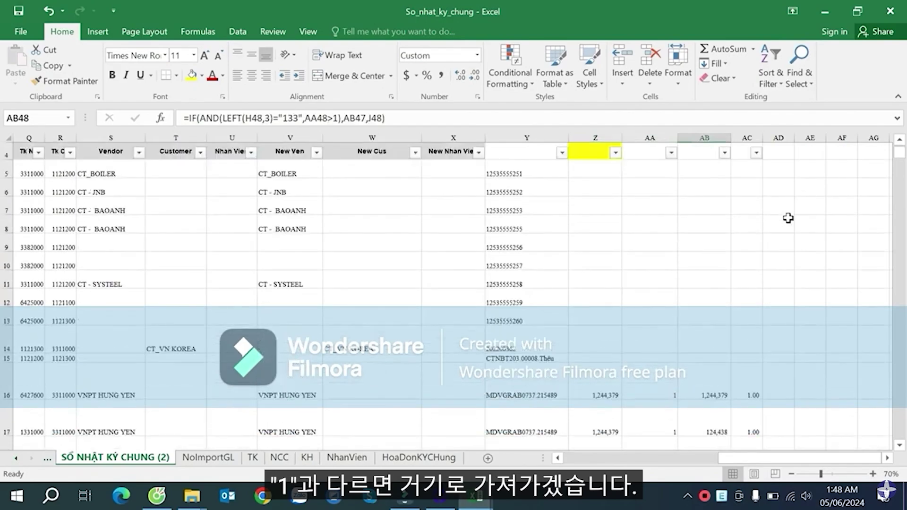
left_click(780, 176)
- Enter =IF(AA5=1,Z5,AB5) in cell AD5
type("=IF(")
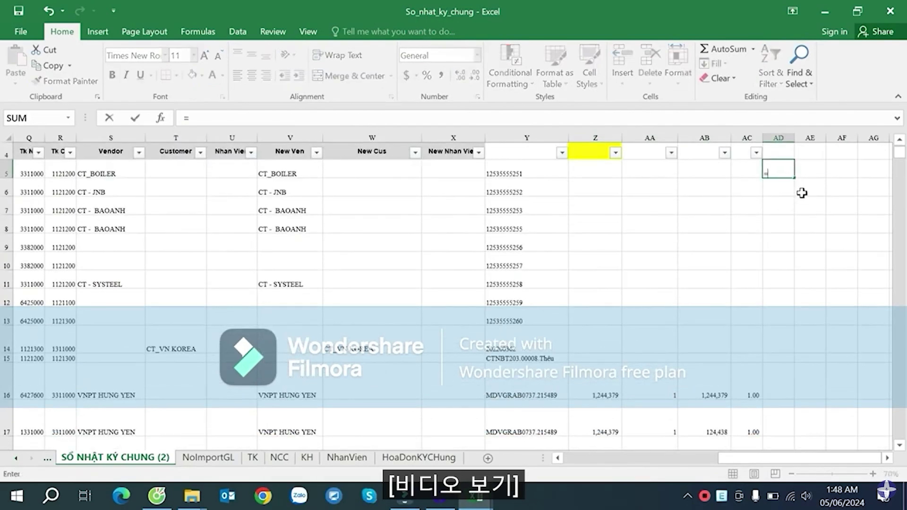
left_click(669, 166)
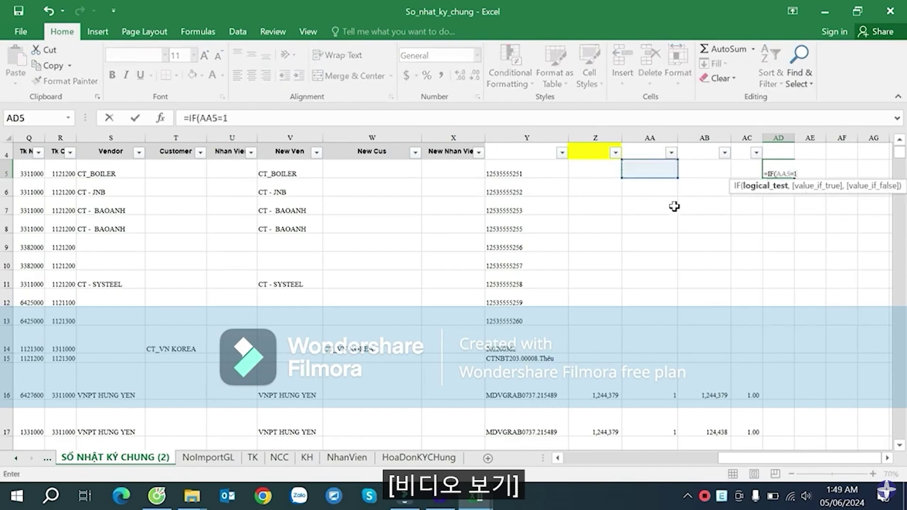
type("=1")
left_click(602, 175)
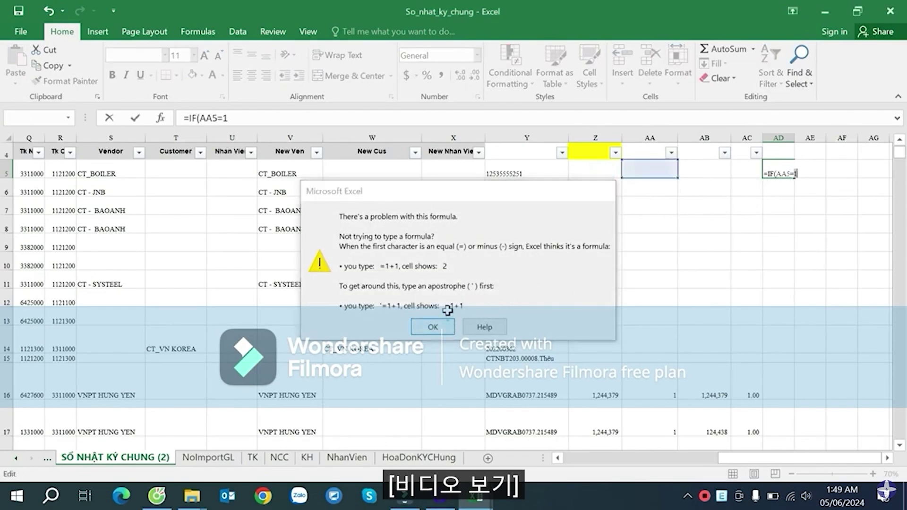
left_click(444, 325)
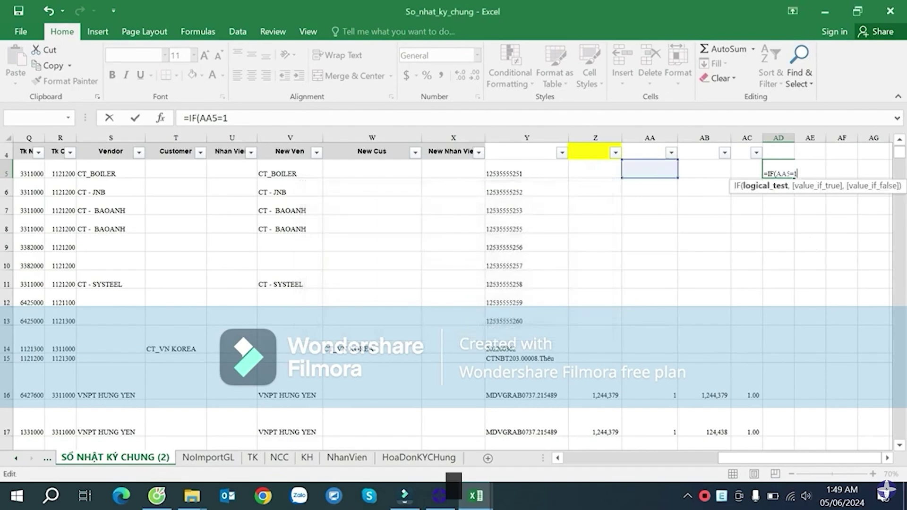
type(",")
left_click(586, 166)
type(",")
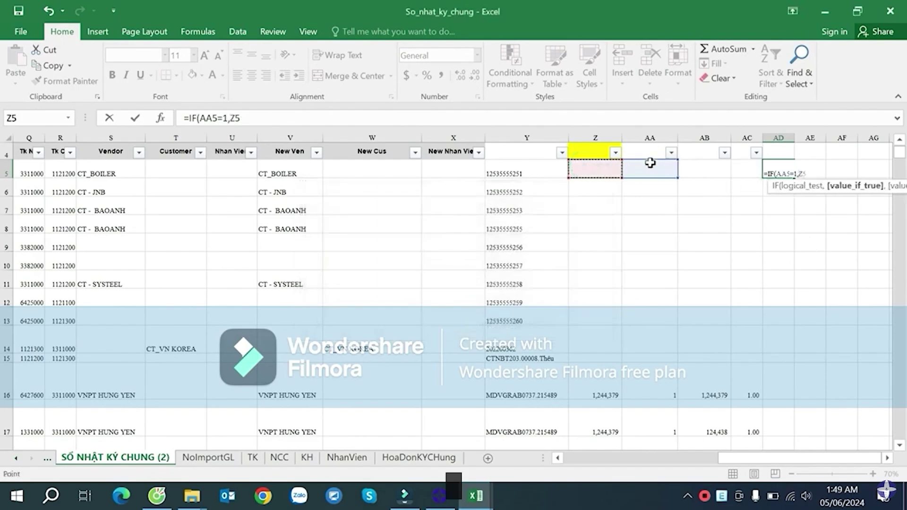
left_click(727, 173)
key("Return")
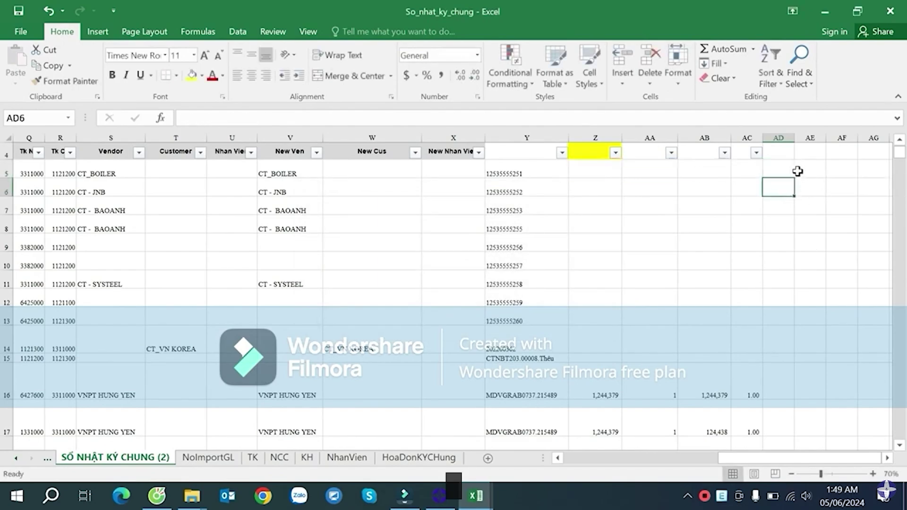
- Fill the AD5 formula down column AD and spot-check AD48 and AD50
left_click(788, 170)
double_click(794, 177)
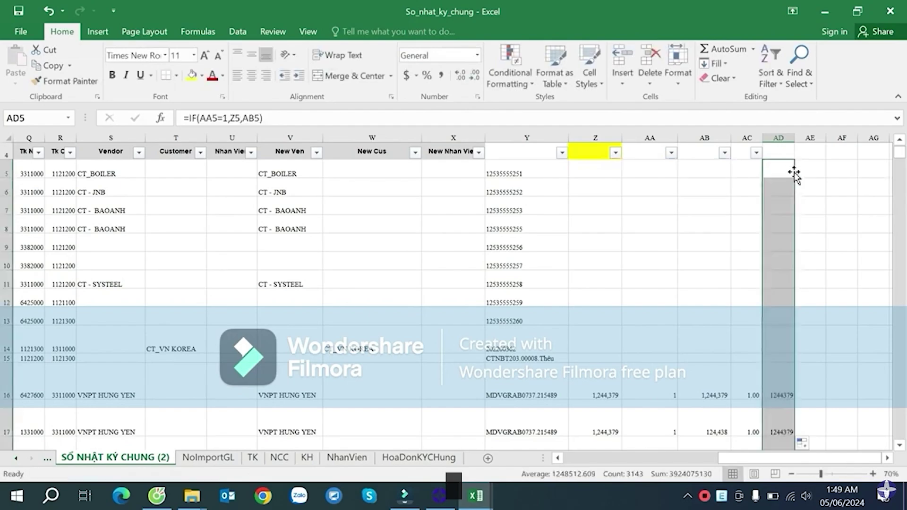
scroll(794, 174, "down", 12)
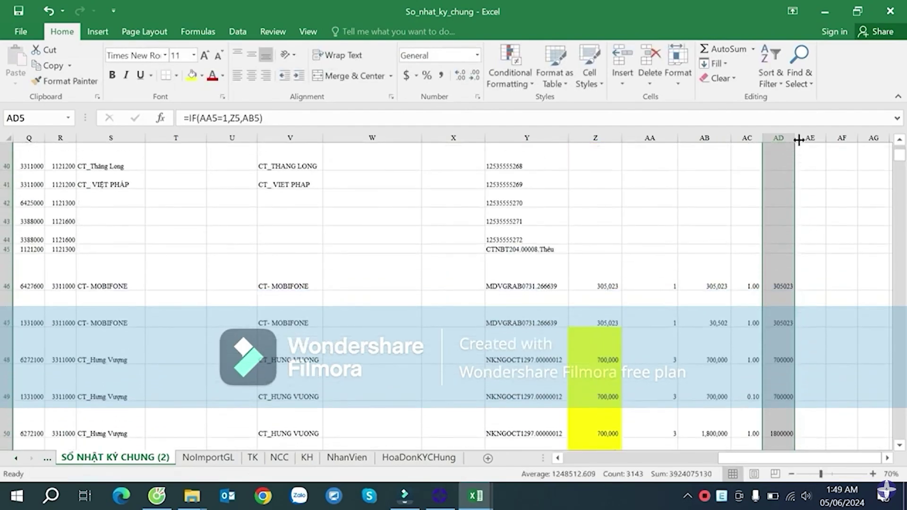
left_click_drag(798, 140, 817, 140)
left_click(803, 356)
scroll(812, 340, "down", 2)
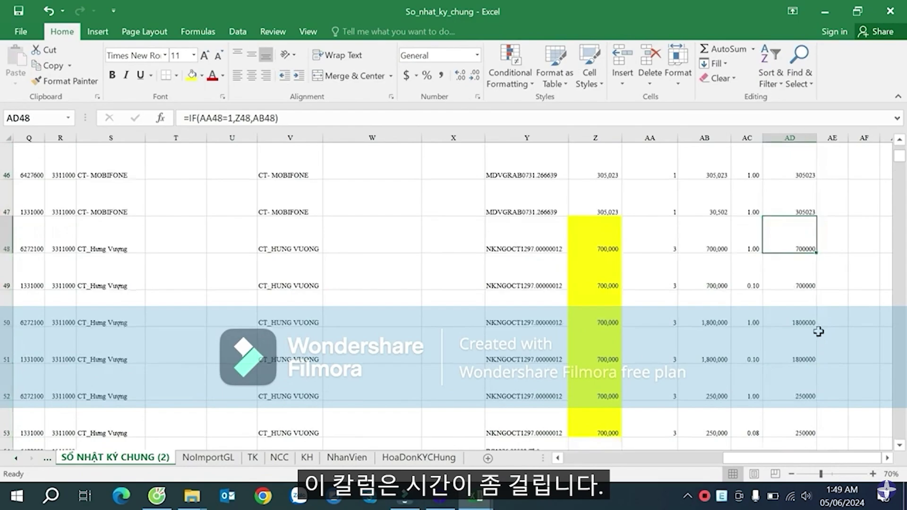
left_click(804, 307)
scroll(814, 307, "up", 15)
- Head column AD 'TienTruoc Thue' and copy its results down to the last row
left_click(795, 194)
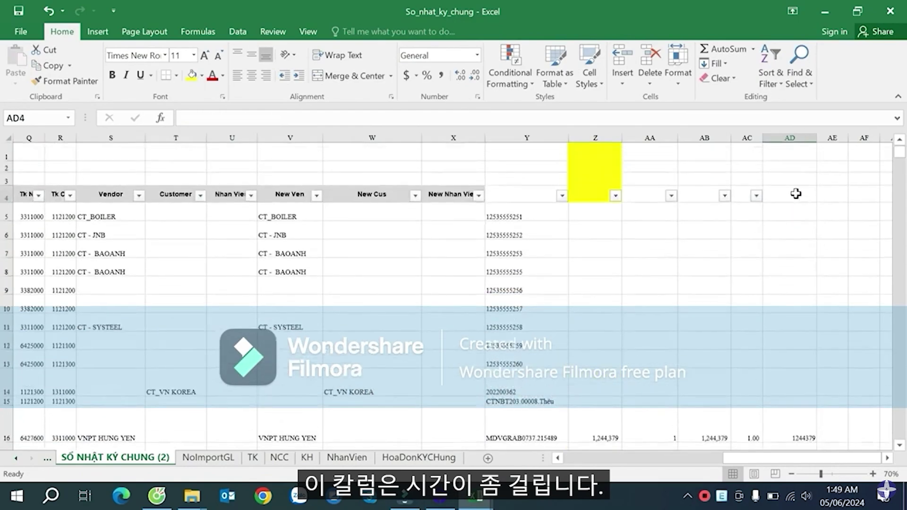
type("TienTruoc T")
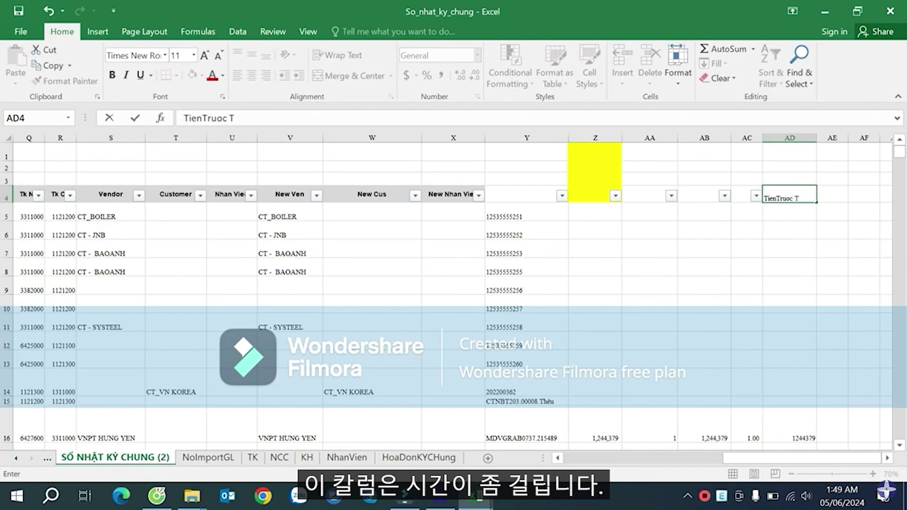
type("hue")
key("Return")
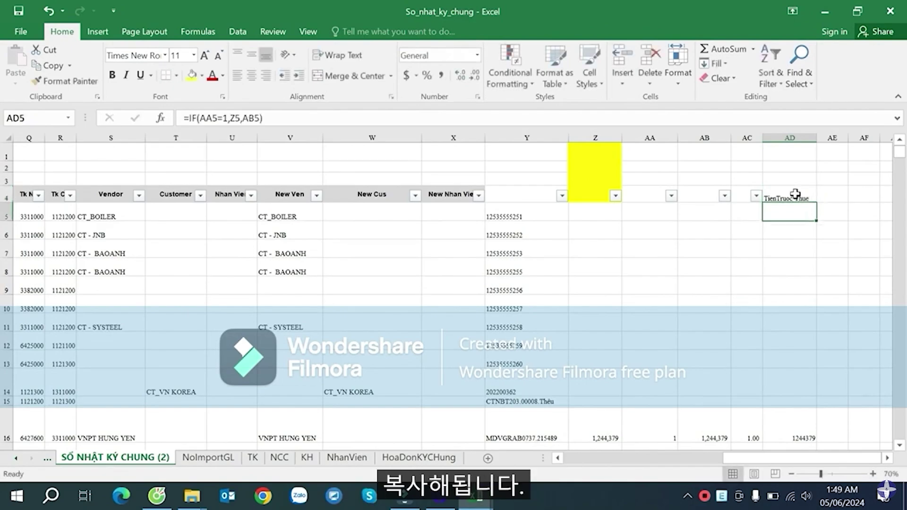
key("ctrl+shift+Down")
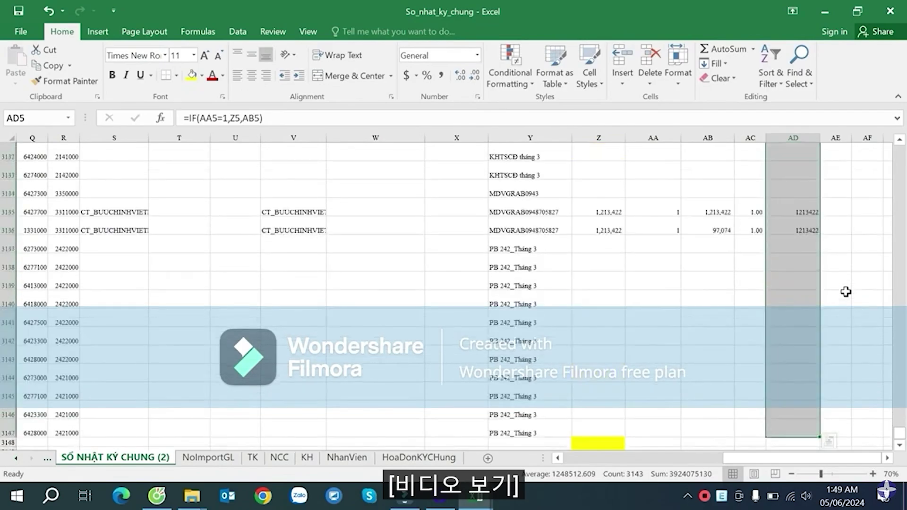
key("ctrl+c")
scroll(846, 291, "up", 10)
left_click(476, 495)
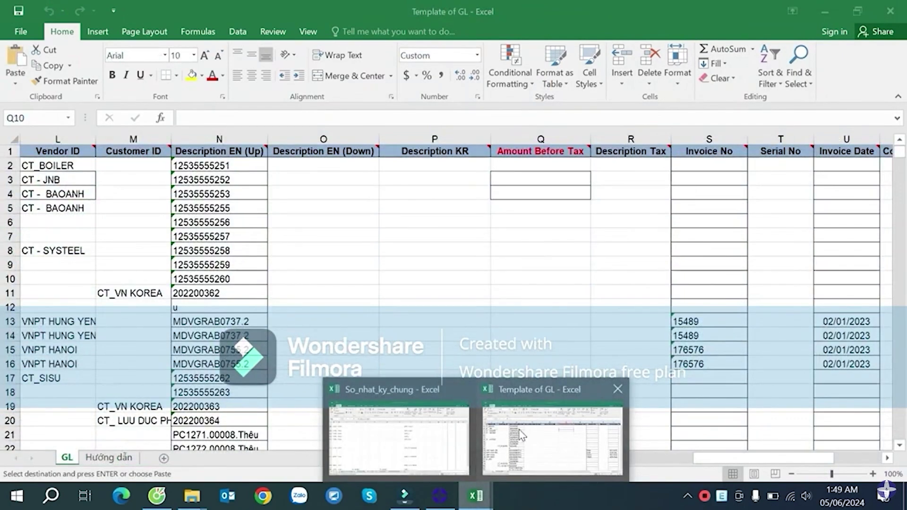
- Paste the copied amounts as values into Q2 of the Template of GL sheet
left_click(521, 434)
left_click(544, 165)
right_click(544, 165)
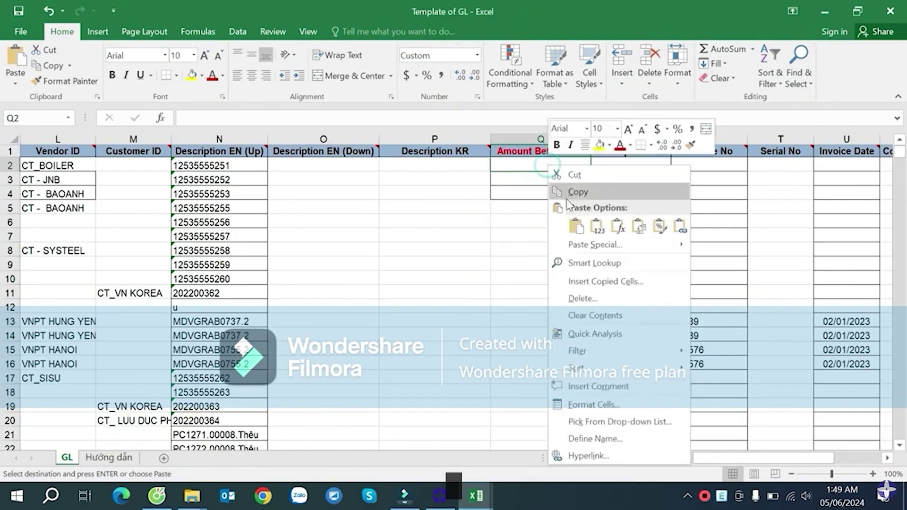
left_click(596, 227)
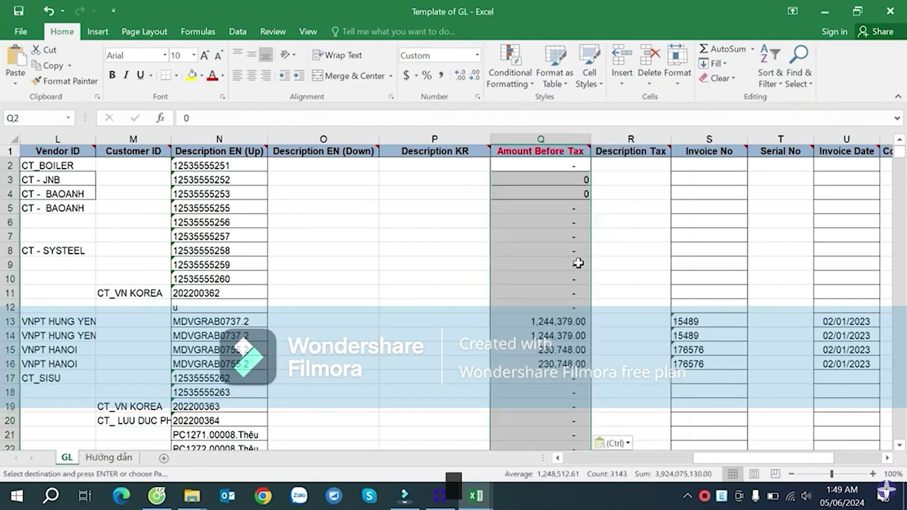
- Spot-check Amount Before Tax against Cury Amount around rows 180–189
scroll(578, 263, "down", 20)
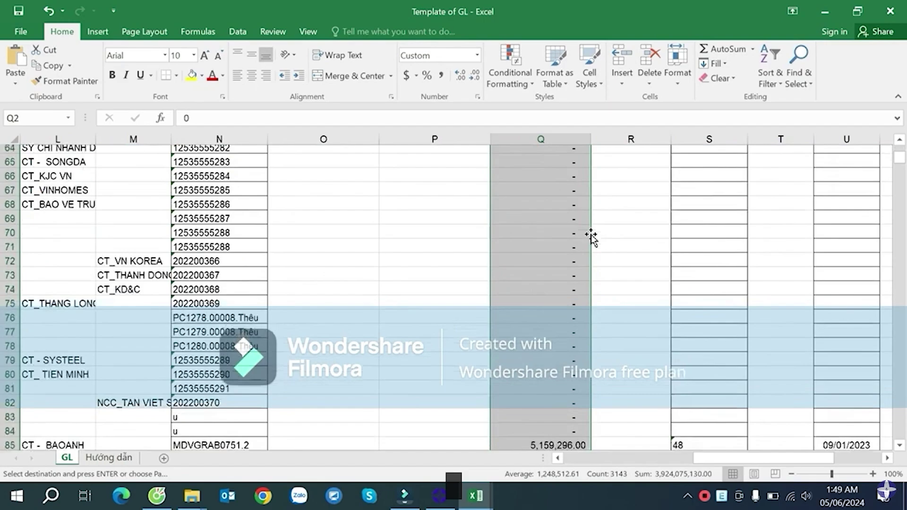
scroll(591, 236, "down", 6)
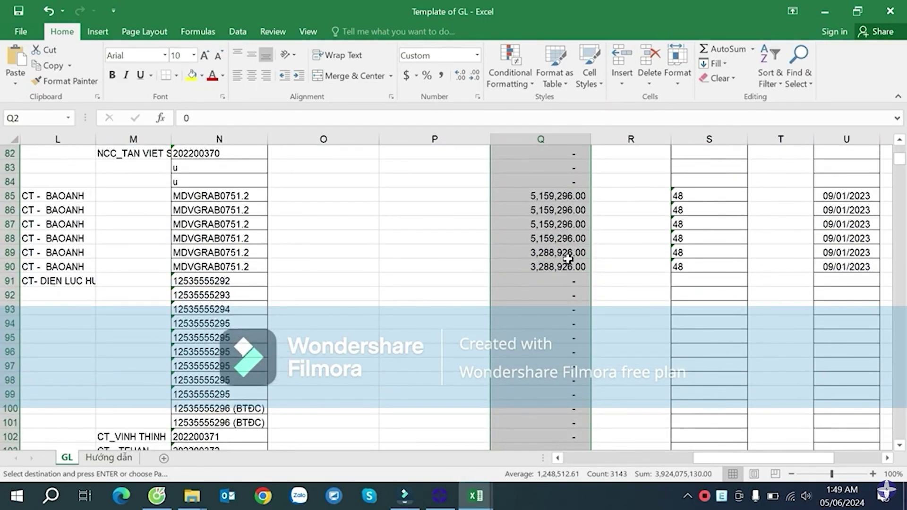
scroll(567, 258, "down", 18)
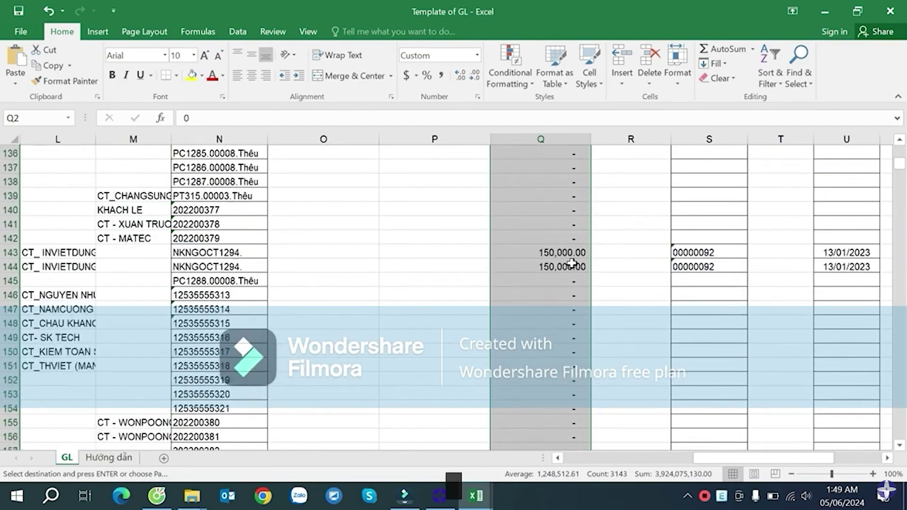
scroll(572, 263, "down", 8)
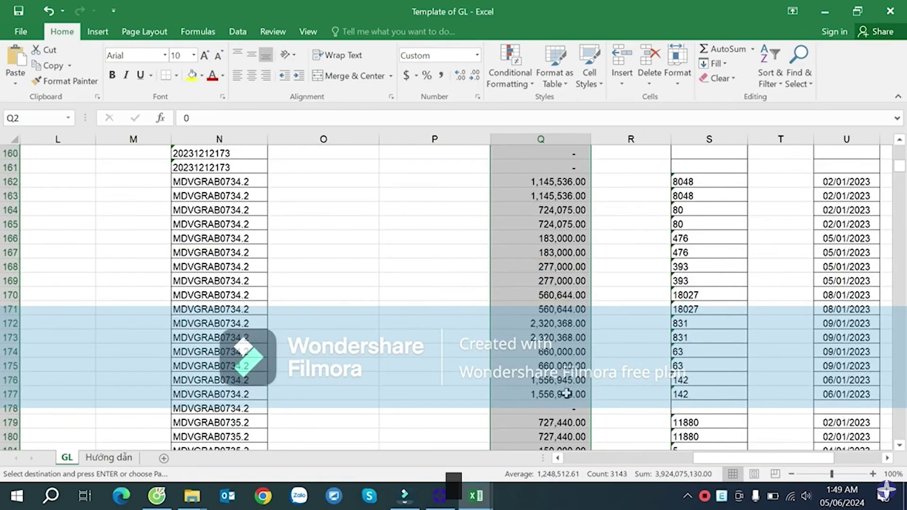
scroll(567, 394, "down", 2)
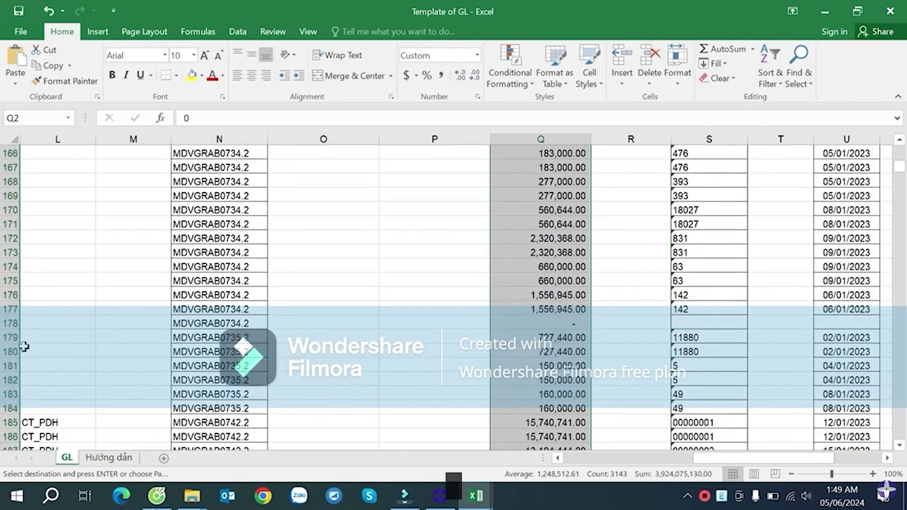
left_click(12, 350)
left_click_drag(736, 457, 699, 459)
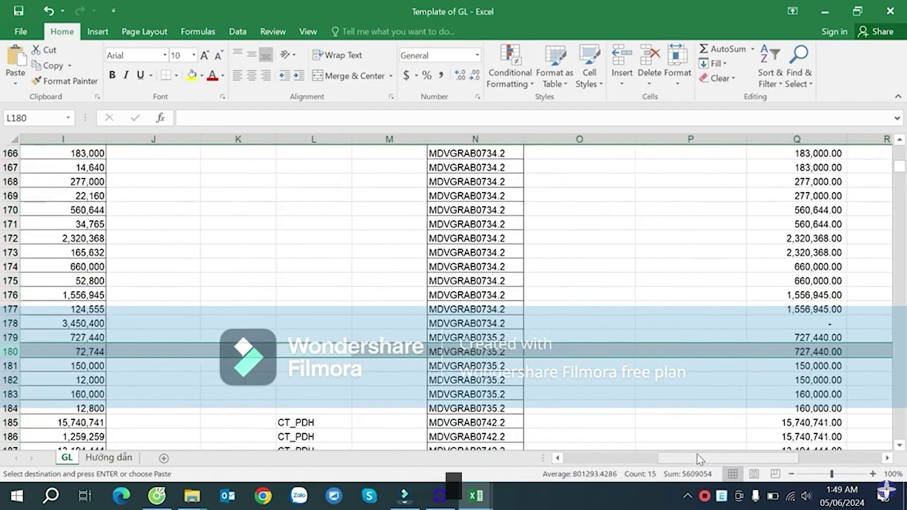
scroll(674, 386, "down", 1)
scroll(668, 379, "down", 1)
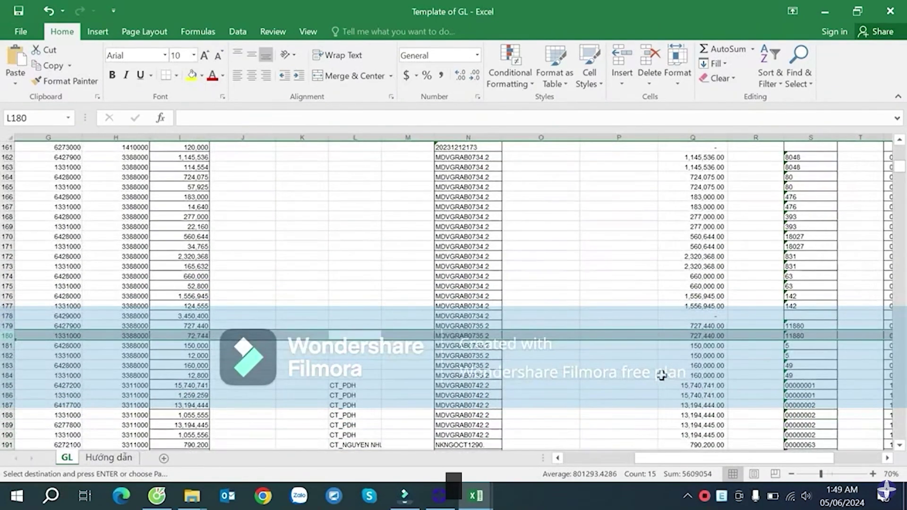
left_click_drag(196, 367, 738, 374)
left_click_drag(202, 384, 694, 399)
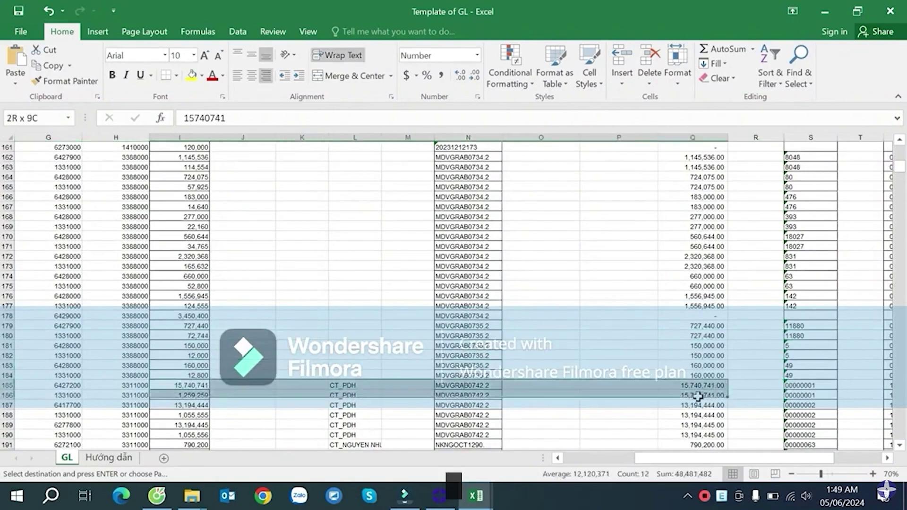
left_click(692, 425)
- Compare amounts near rows 2242–2271, then return to the top of column Q
scroll(881, 308, "down", 5)
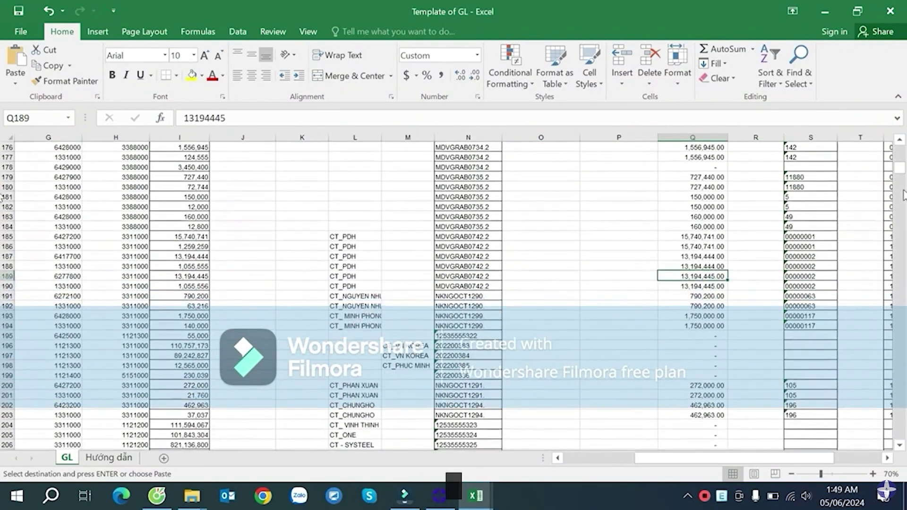
left_click_drag(900, 169, 899, 357)
left_click(702, 340)
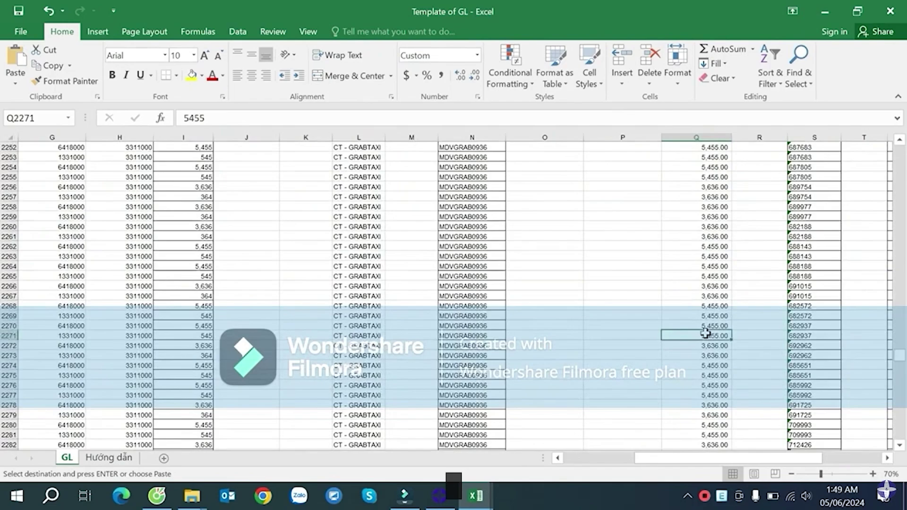
key("Up")
key("Up")
key("Up")
left_click_drag(207, 307, 706, 335)
left_click_drag(207, 294, 729, 291)
left_click(733, 229)
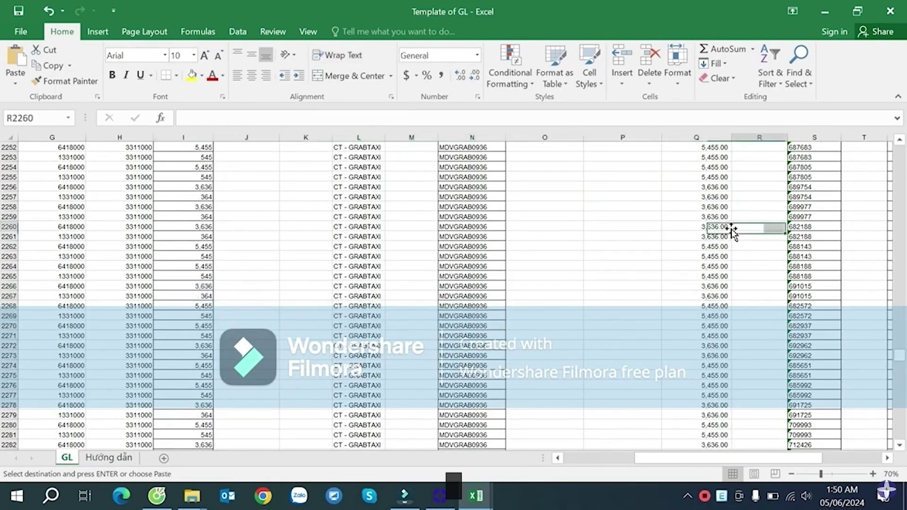
scroll(733, 229, "up", 6)
left_click(730, 228)
key("ctrl+Up")
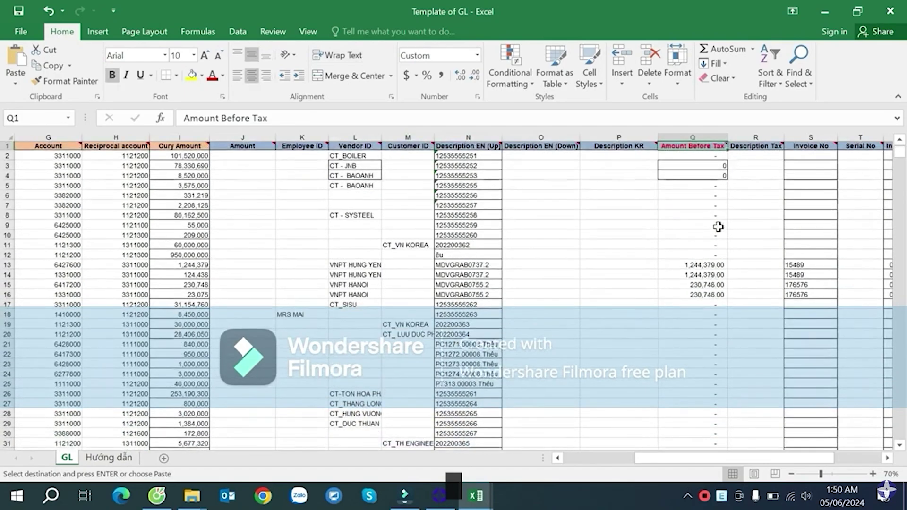
- Widen Description VN (Up) column E to a moderate width and widen Description VN (Down) column F
key("ctrl+Left")
key("Down")
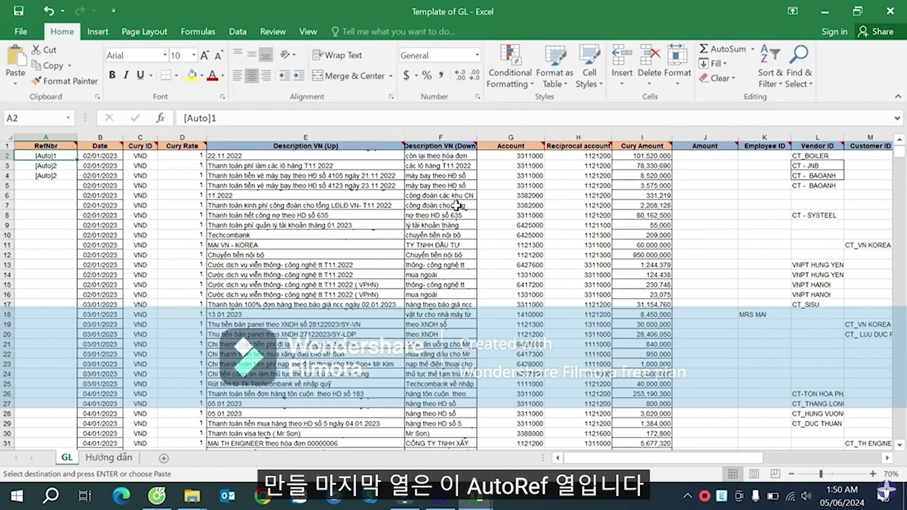
left_click_drag(404, 134, 430, 134)
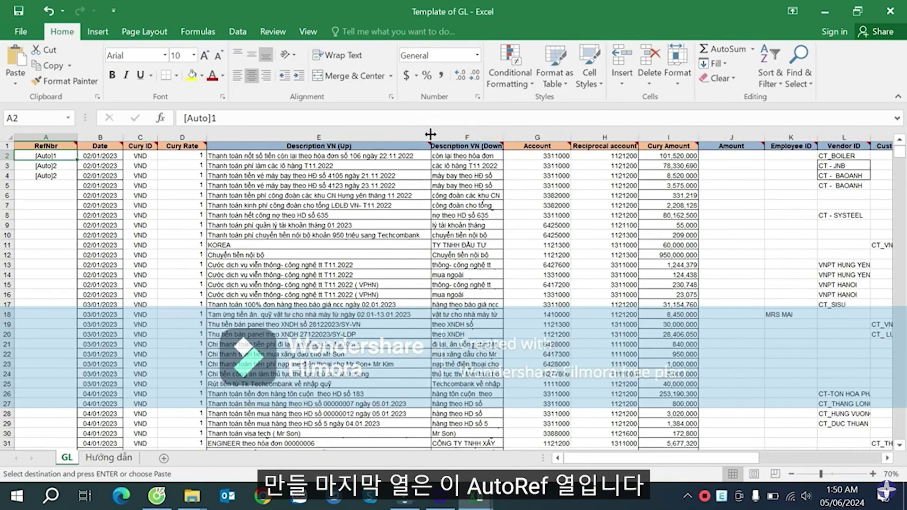
double_click(431, 135)
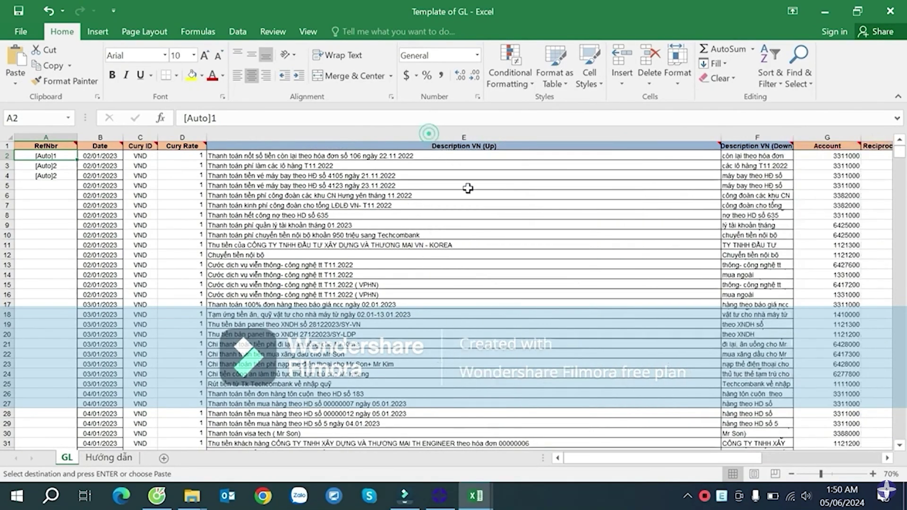
left_click_drag(718, 135, 557, 137)
left_click_drag(630, 139, 664, 138)
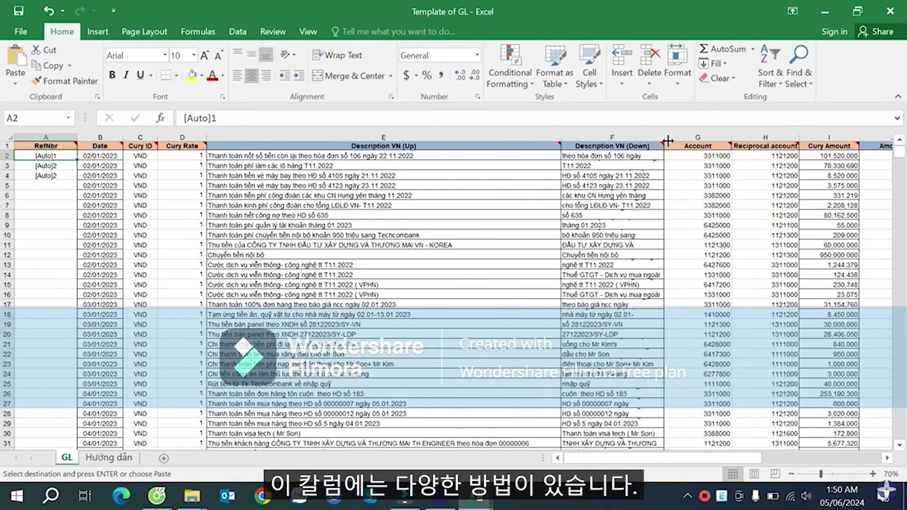
left_click(567, 195)
left_click(516, 267)
left_click(516, 269)
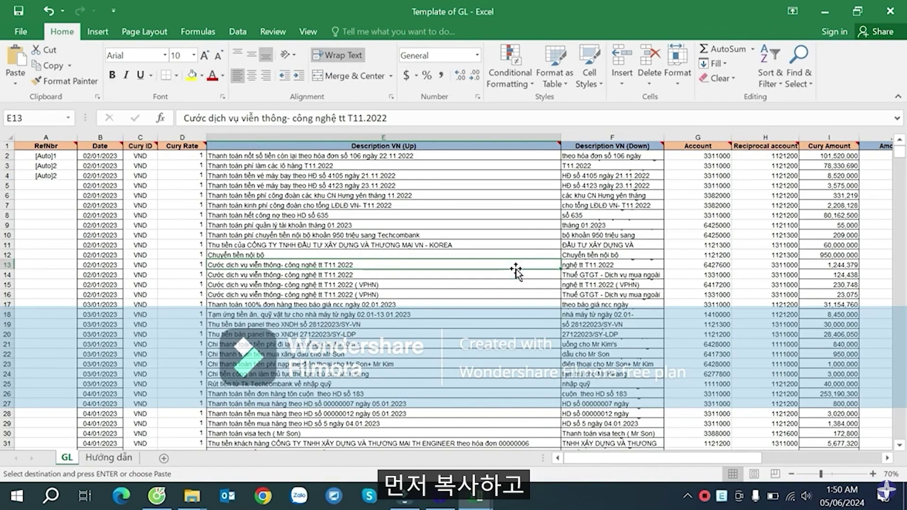
- Copy the GL sheet as GL (2), positioned right after GL
right_click(79, 459)
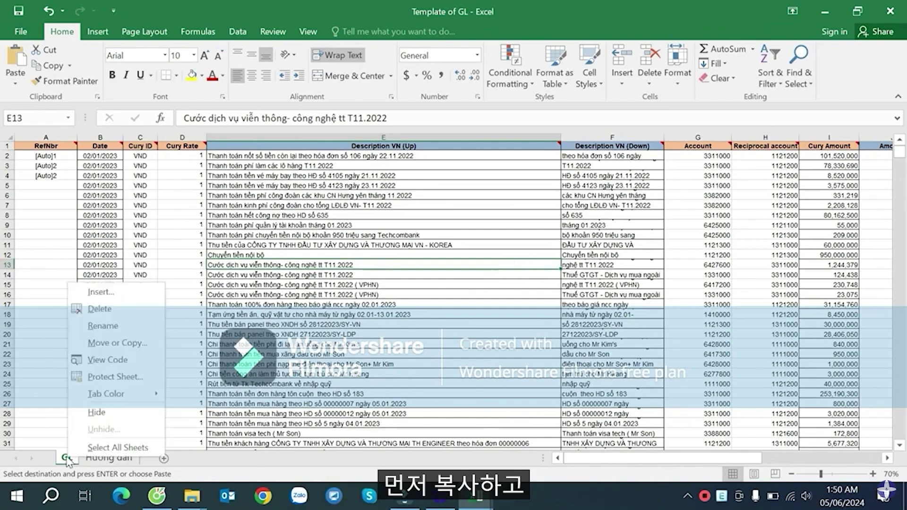
left_click(118, 342)
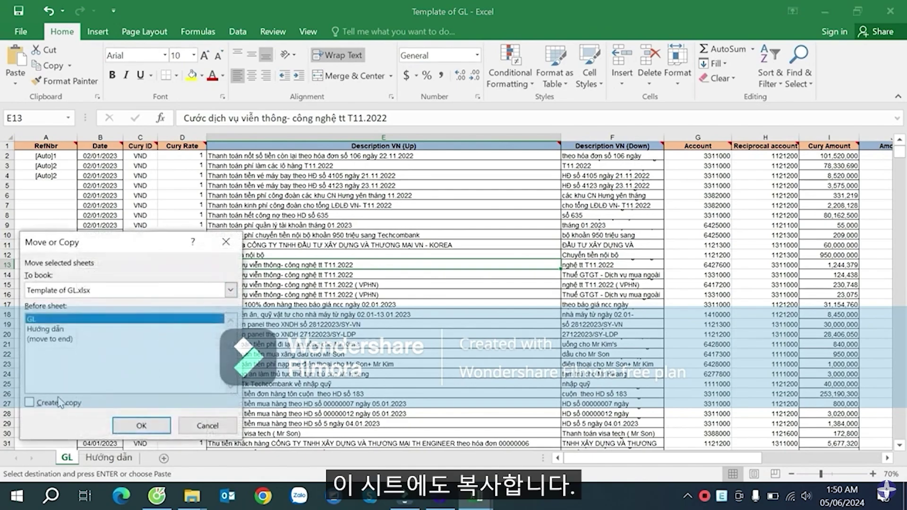
left_click(81, 404)
left_click(134, 428)
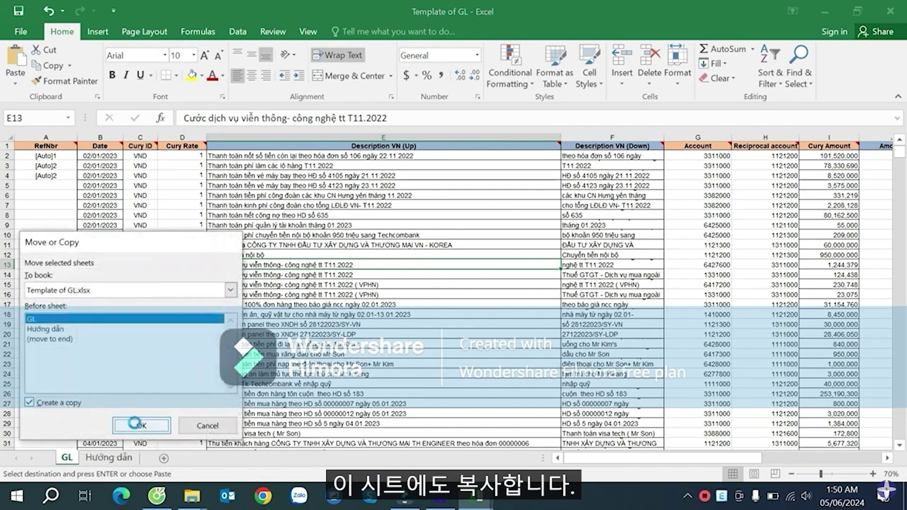
left_click_drag(85, 464, 110, 466)
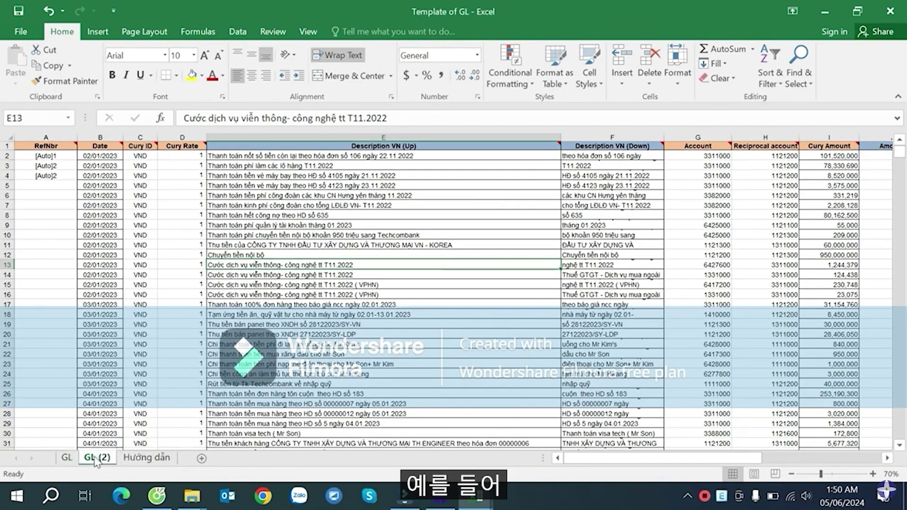
- Widen column F on GL (2) a little more to fit the descriptions
left_click(587, 235)
left_click(559, 314)
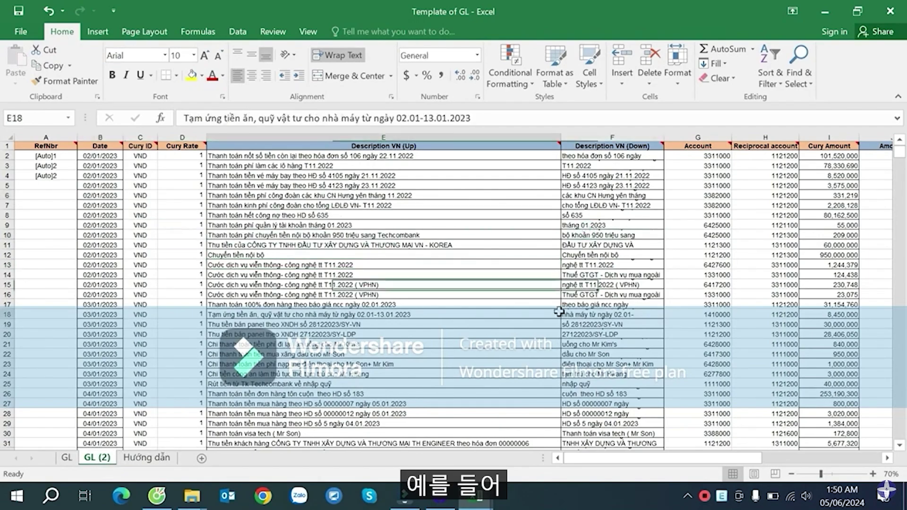
left_click_drag(663, 134, 677, 134)
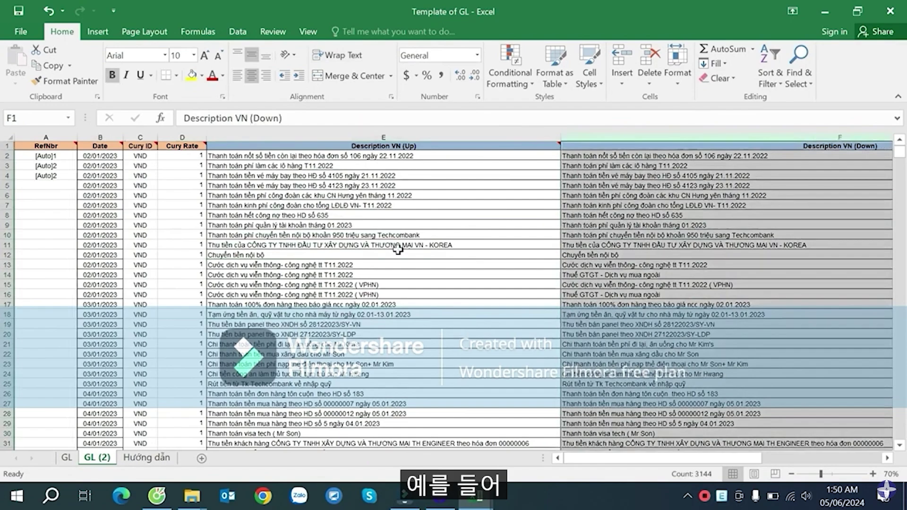
- Check the Vietnamese descriptions in columns E and F around rows 10–17
left_click(399, 252)
left_click(331, 284)
left_click(459, 232)
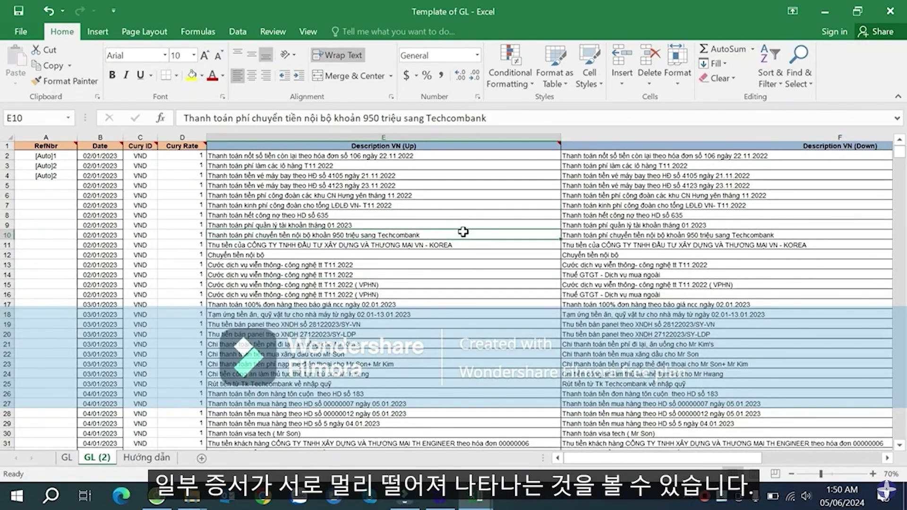
left_click(517, 303)
key("Right")
key("Right")
key("Right")
key("Right")
key("Right")
key("Right")
key("Right")
key("Right")
key("Right")
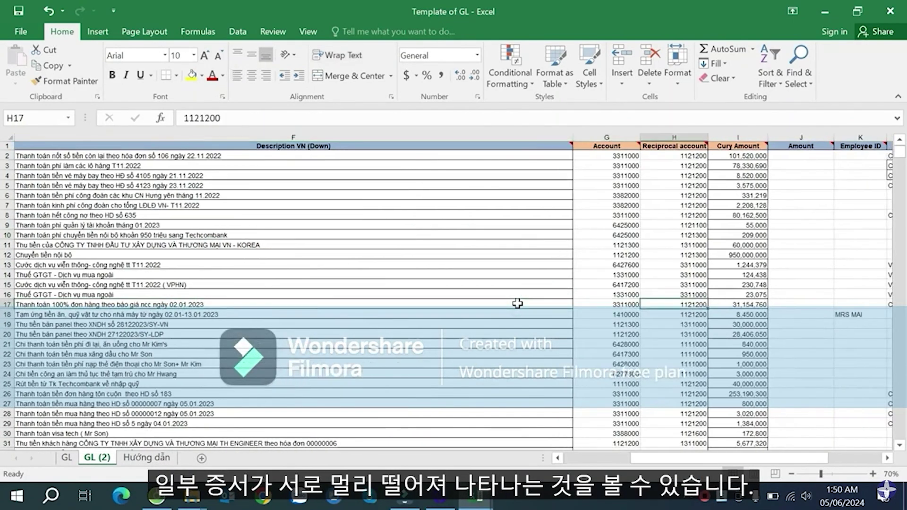
key("Up")
key("Up")
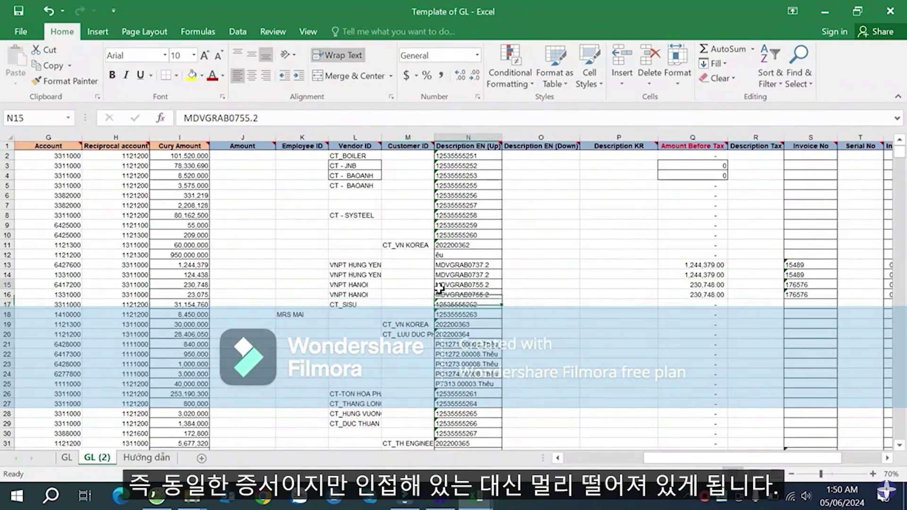
key("Right")
key("Right")
key("Right")
- Widen Description EN (Up) column N after checking its values in N10 and N16
left_click(474, 156)
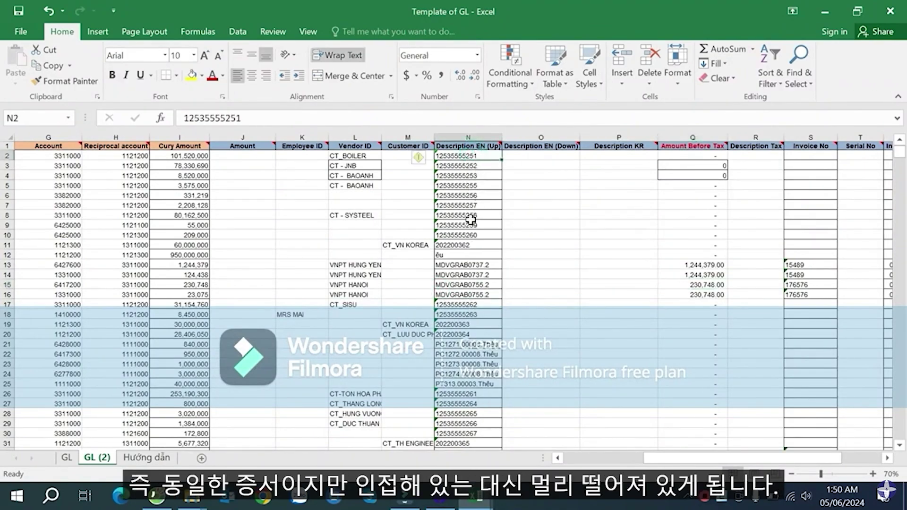
left_click(465, 295)
left_click(470, 234)
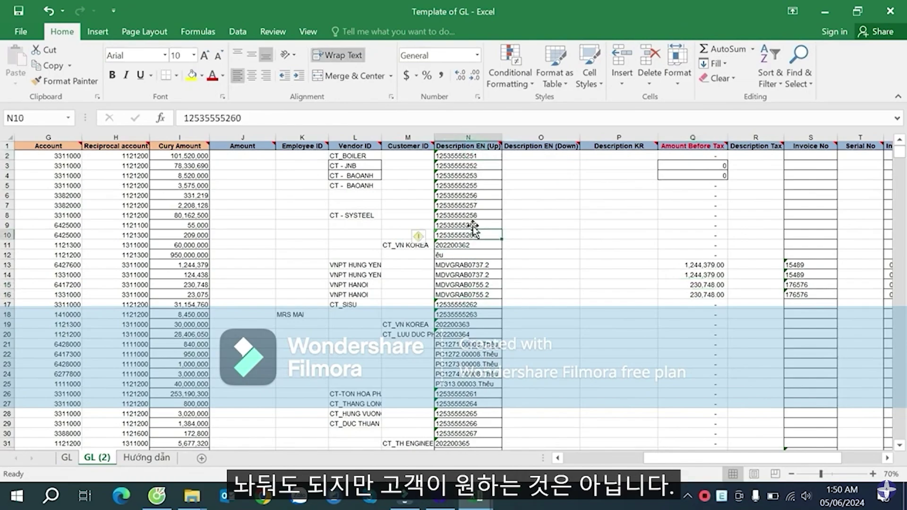
left_click_drag(500, 138, 542, 142)
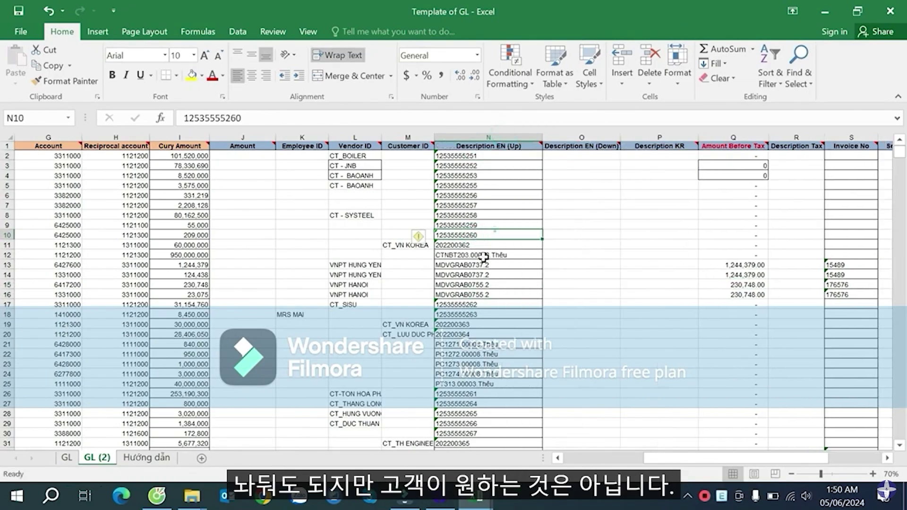
- Browse across row 7 and recheck Description EN values in N3 and N13
left_click(470, 205)
key("ctrl+Left")
key("ctrl+Left")
key("ctrl+Left")
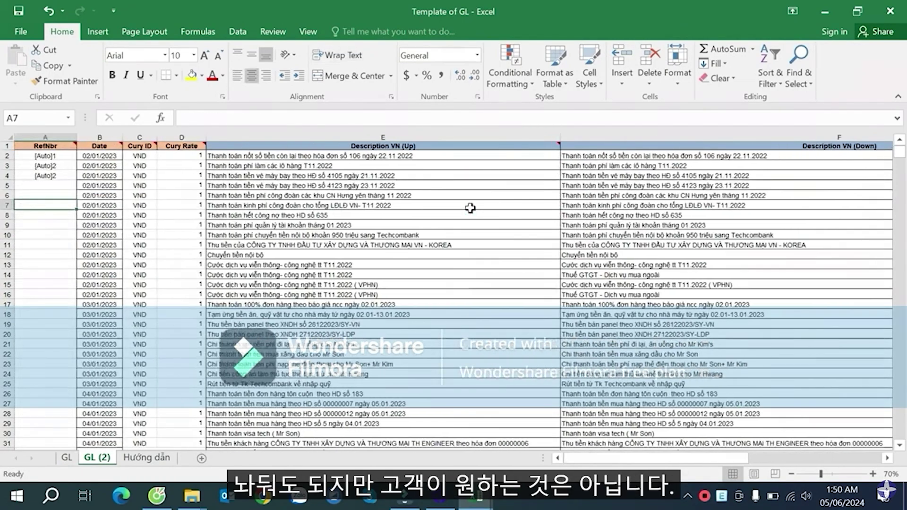
key("Right")
key("Right")
key("Right")
key("Right")
key("Right")
key("Right")
key("Right")
key("Right")
key("Right")
key("Right")
key("Right")
key("Right")
key("Right")
key("Right")
key("Right")
key("Right")
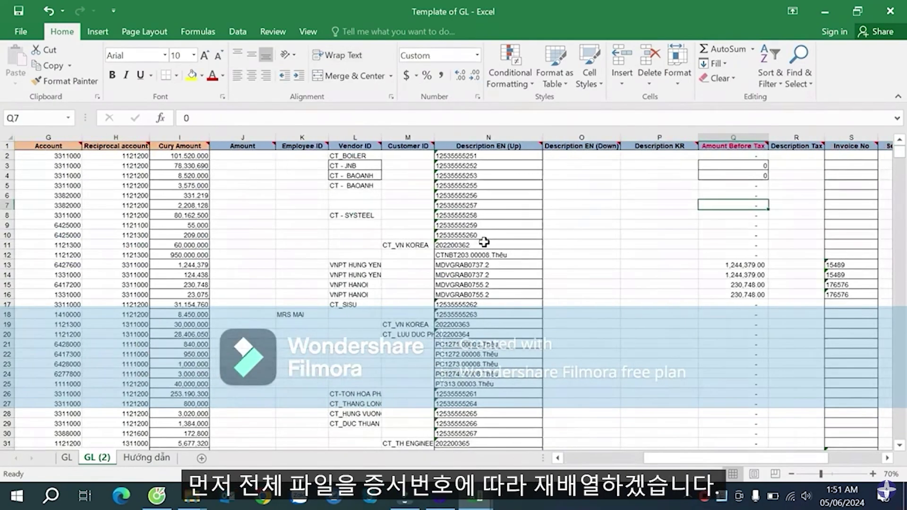
key("ctrl+Left")
key("ctrl+Left")
key("ctrl+Left")
key("Right")
key("Right")
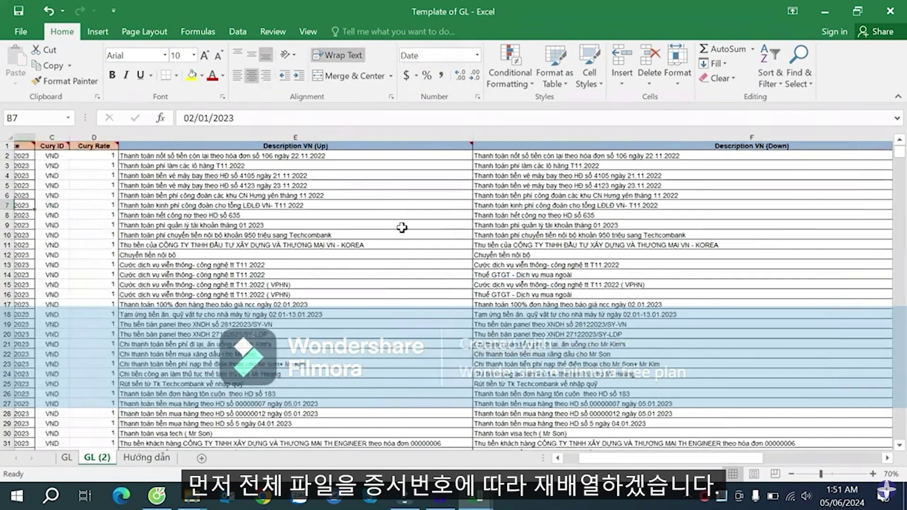
key("Right")
key("Right")
key("Left")
key("Left")
key("Left")
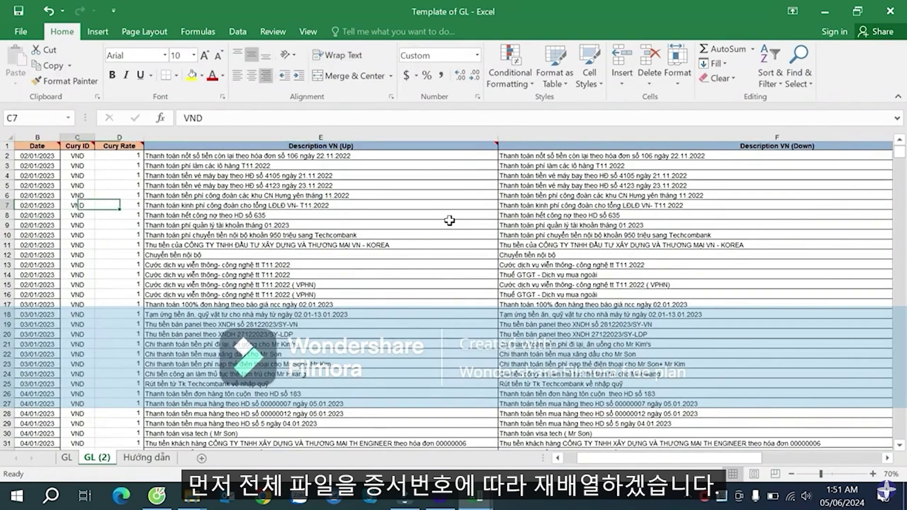
key("Right")
key("Right")
key("Right")
key("Right")
key("Right")
key("Right")
key("Right")
key("Right")
key("Right")
key("Right")
key("Right")
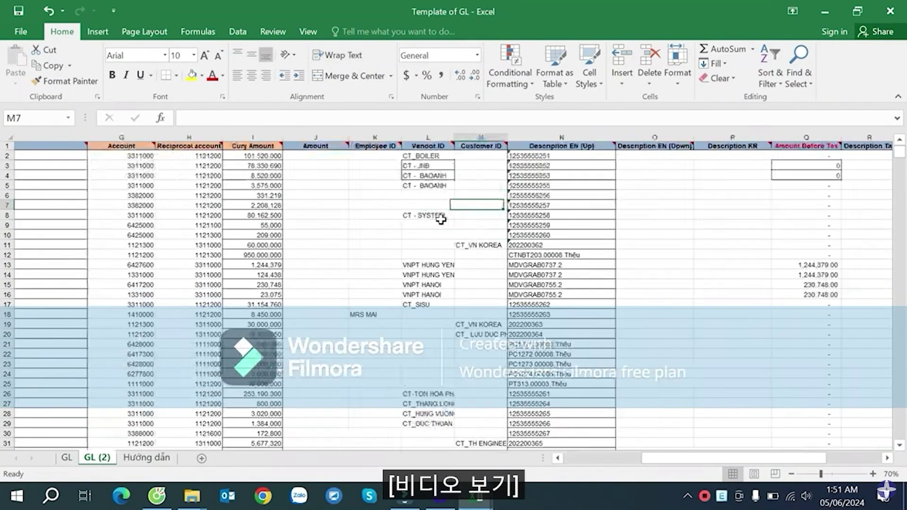
key("Left")
key("Left")
left_click(478, 166)
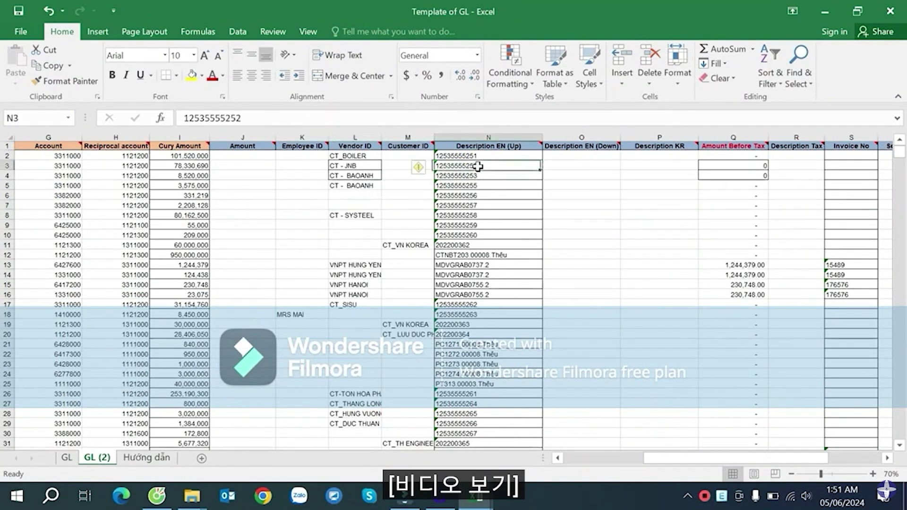
left_click(474, 267)
- Confirm the data runs to row 3144 with dates through 31/03/2023
key("ctrl+Down")
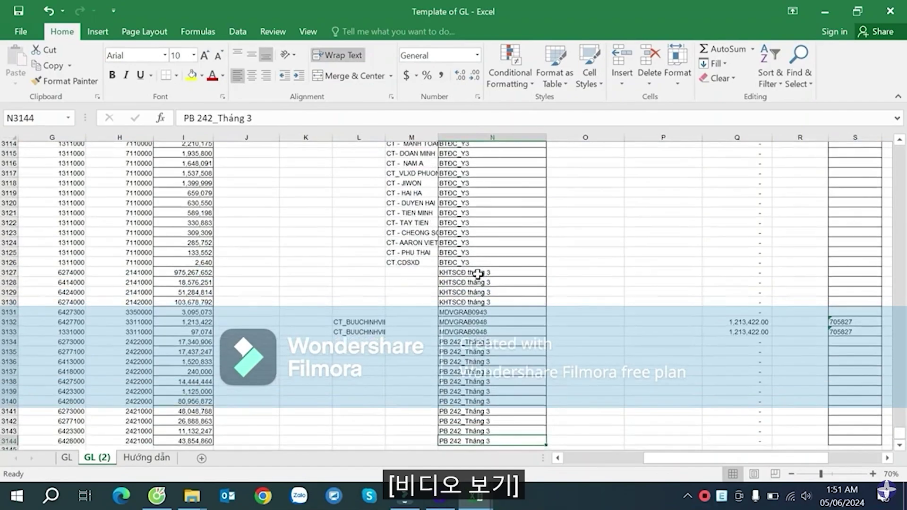
scroll(478, 274, "up", 2)
key("ctrl+Up")
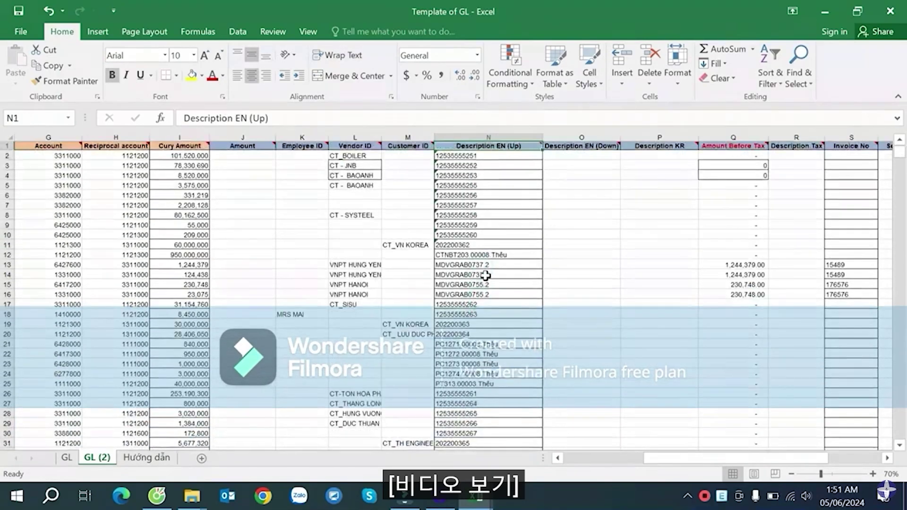
left_click(165, 147)
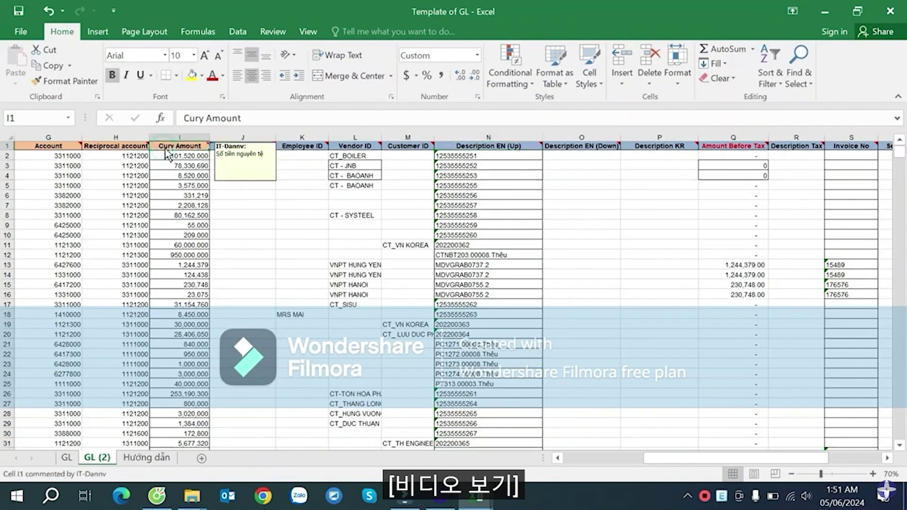
key("ctrl+Left")
key("Right")
key("Right")
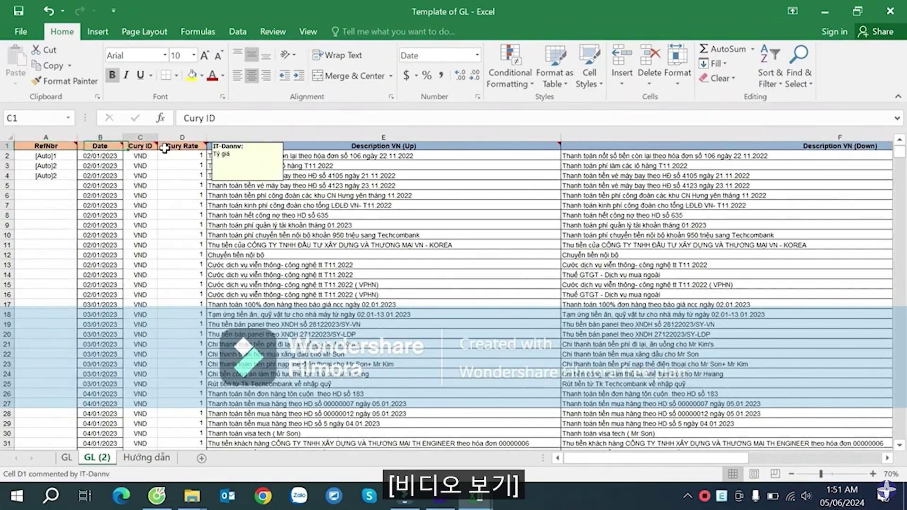
key("Right")
key("Right")
key("Right")
key("Right")
key("Right")
key("Right")
key("Right")
key("Left")
key("ctrl+Left")
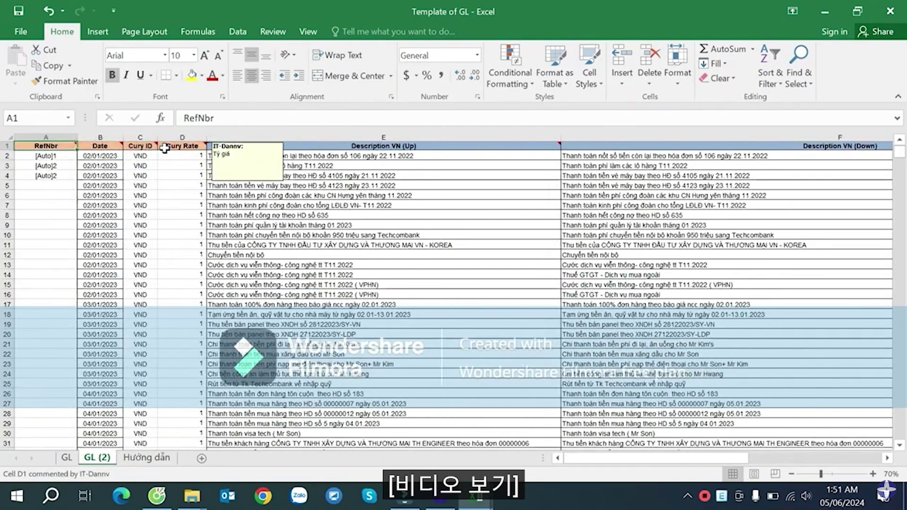
key("Right")
key("Down")
key("ctrl+Down")
- Select the data block from row 3144 up to row 1, spanning columns A to X
key("Down")
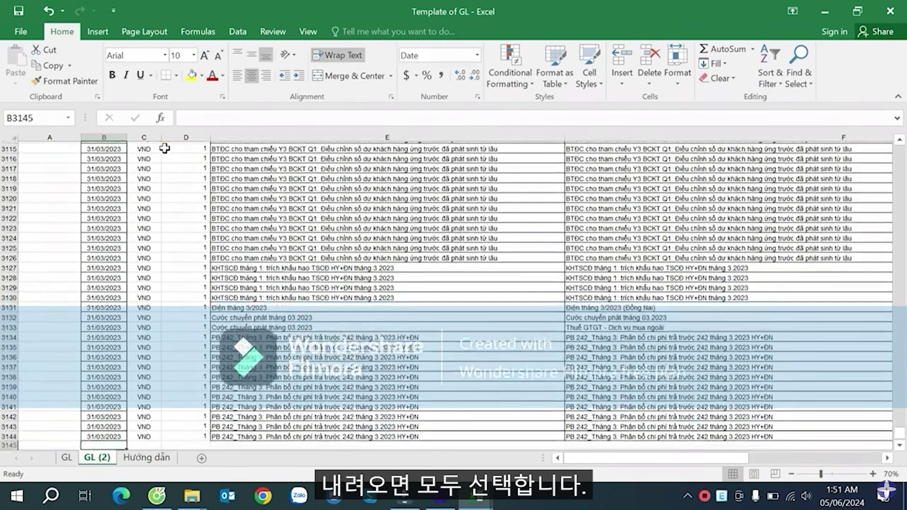
key("Left")
key("Up")
key("shift+Right")
key("shift+Right")
key("shift+Right")
key("shift+Right")
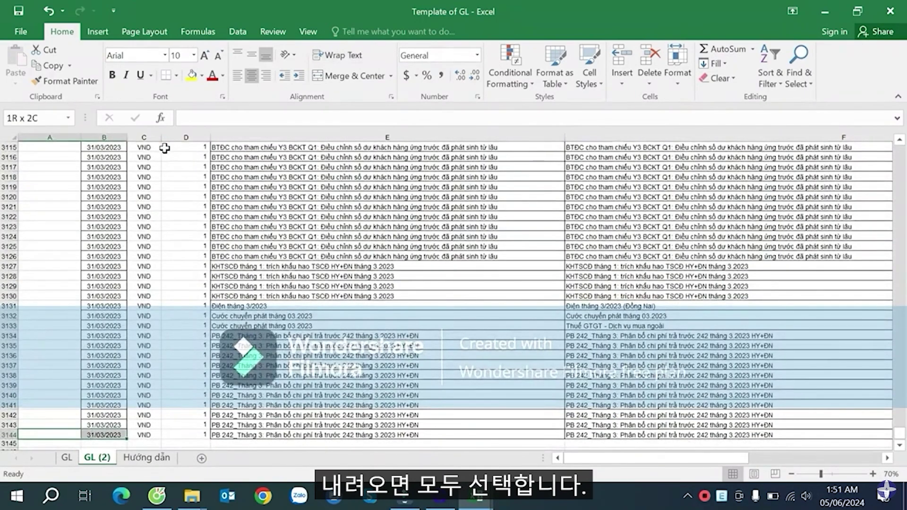
key("ctrl+shift+Right")
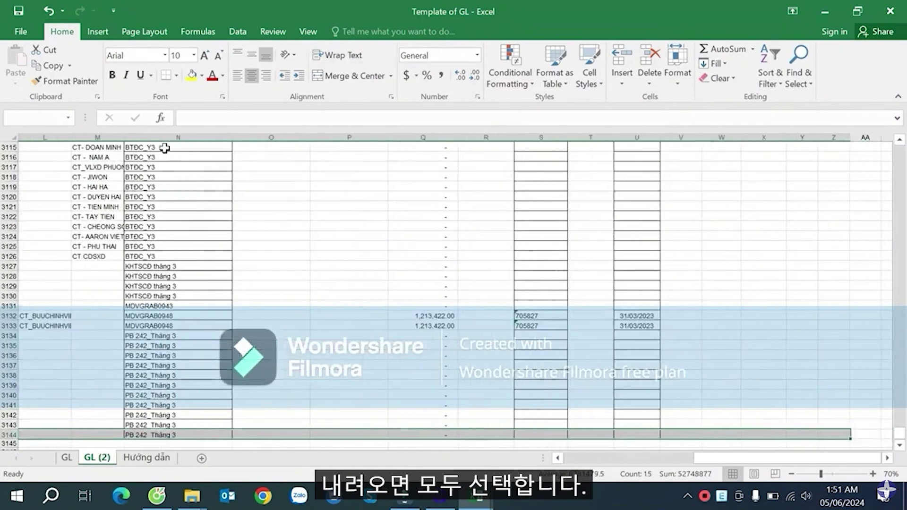
key("shift+Left")
key("shift+Left")
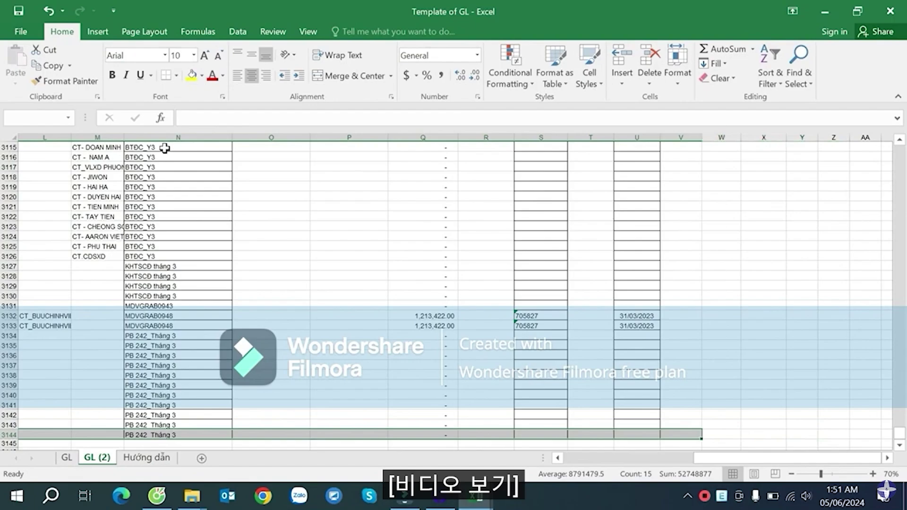
key("shift+Right")
key("shift+Right")
key("shift+Right")
key("shift+Right")
key("shift+Right")
key("shift+Right")
key("shift+Right")
key("shift+Right")
key("shift+Right")
key("shift+Right")
key("shift+Right")
key("shift+Right")
key("shift+Right")
key("shift+Right")
key("shift+Right")
key("shift+Right")
key("shift+Right")
key("shift+Right")
key("shift+Right")
key("shift+Right")
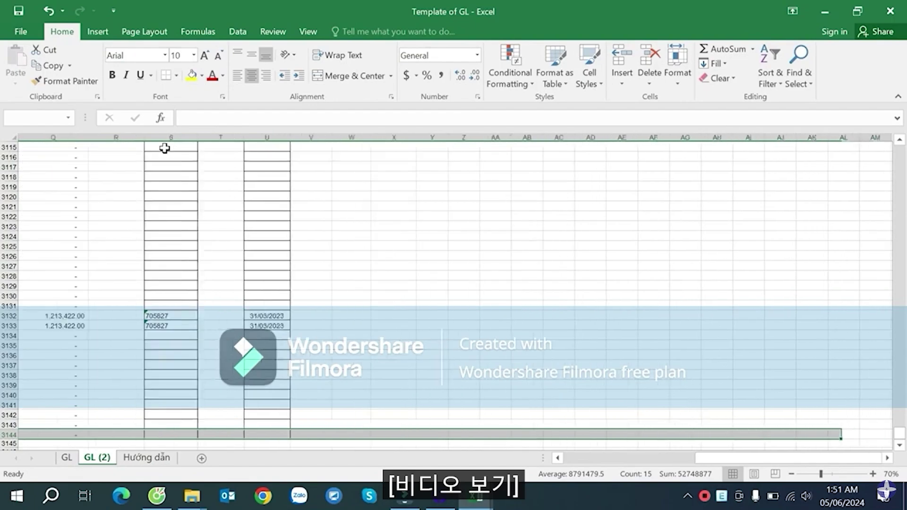
key("shift+Left")
key("shift+Left")
key("shift+Left")
key("shift+Left")
key("shift+Left")
key("shift+Left")
key("shift+Left")
key("shift+Left")
key("shift+Left")
key("shift+Left")
key("shift+Left")
key("shift+Left")
key("shift+Left")
key("shift+Left")
key("shift+Left")
key("shift+Left")
key("shift+Left")
key("shift+Left")
key("shift+Left")
key("shift+Left")
key("shift+Left")
key("shift+Left")
key("shift+Left")
key("shift+Left")
key("shift+Right")
key("shift+Right")
key("shift+Right")
key("shift+Right")
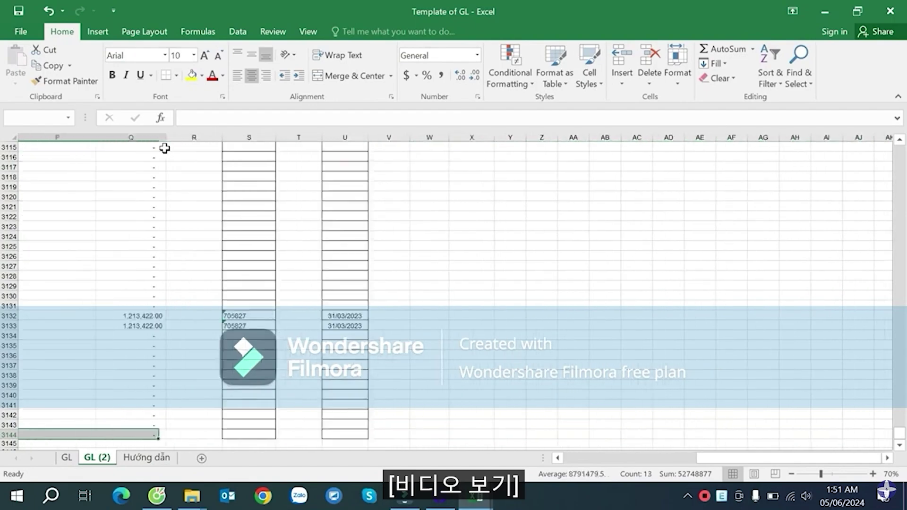
key("ctrl+shift+Up")
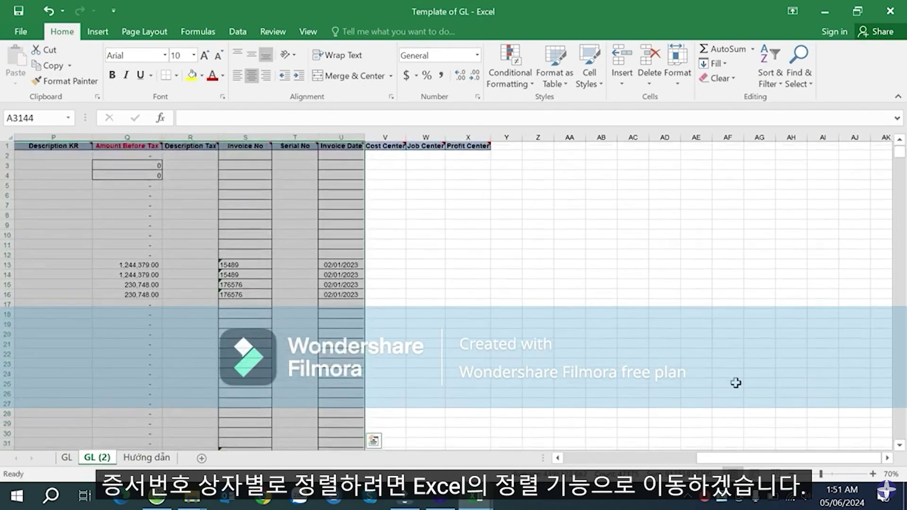
left_click_drag(725, 457, 576, 461)
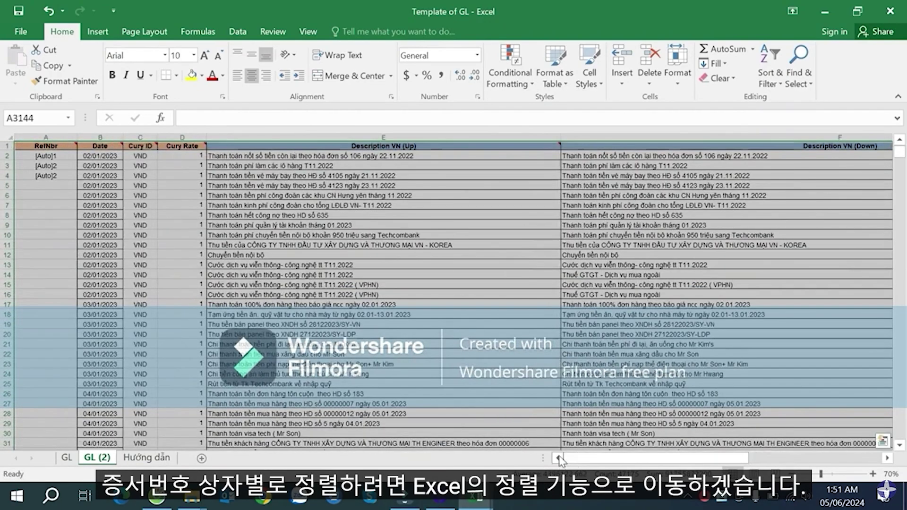
- Custom-sort the selected rows by Description EN (Up), A to Z, accepting the sort warning
left_click(769, 75)
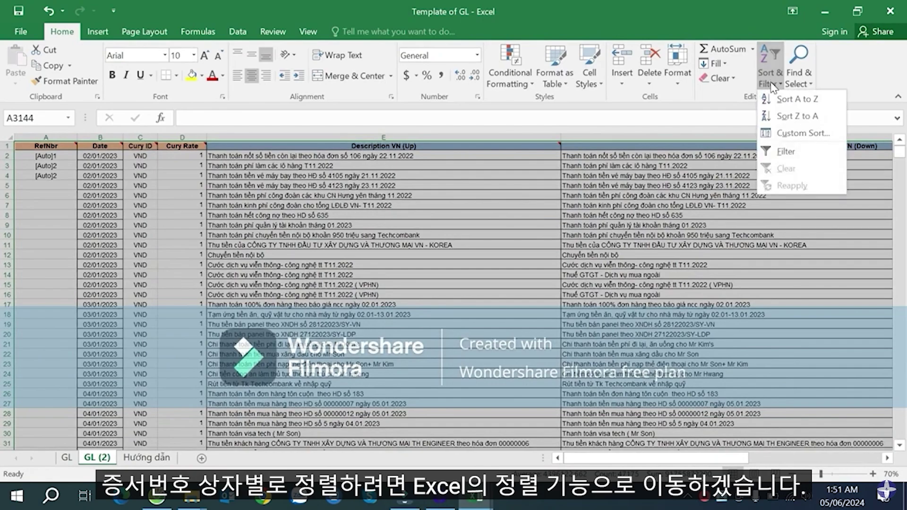
left_click(798, 134)
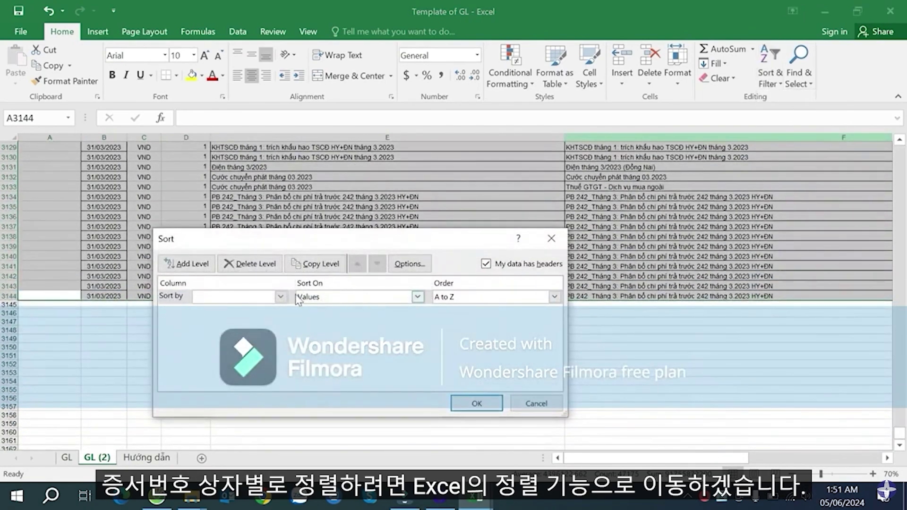
left_click(281, 297)
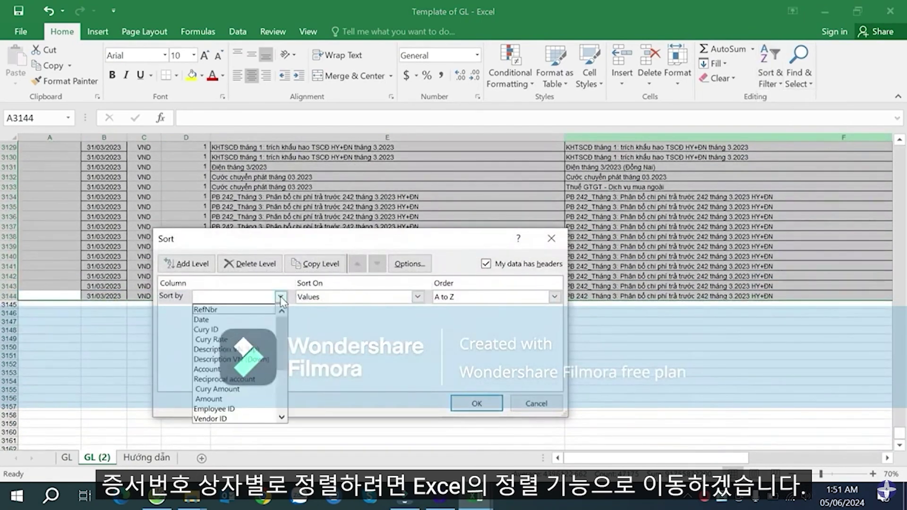
scroll(256, 390, "down", 2)
left_click(251, 381)
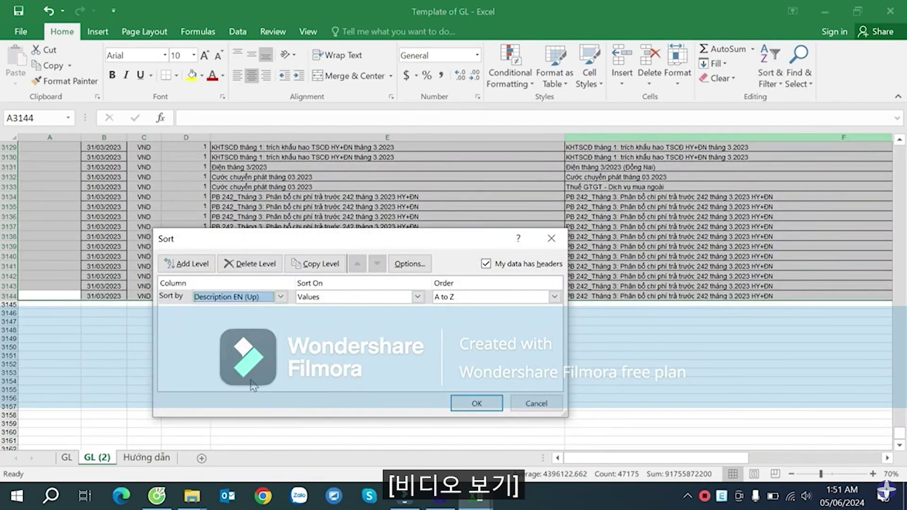
left_click(475, 404)
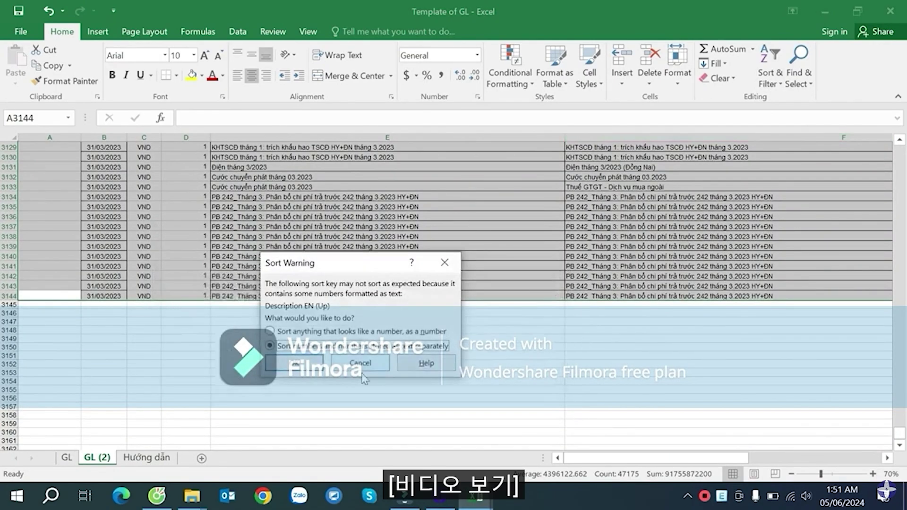
left_click(296, 365)
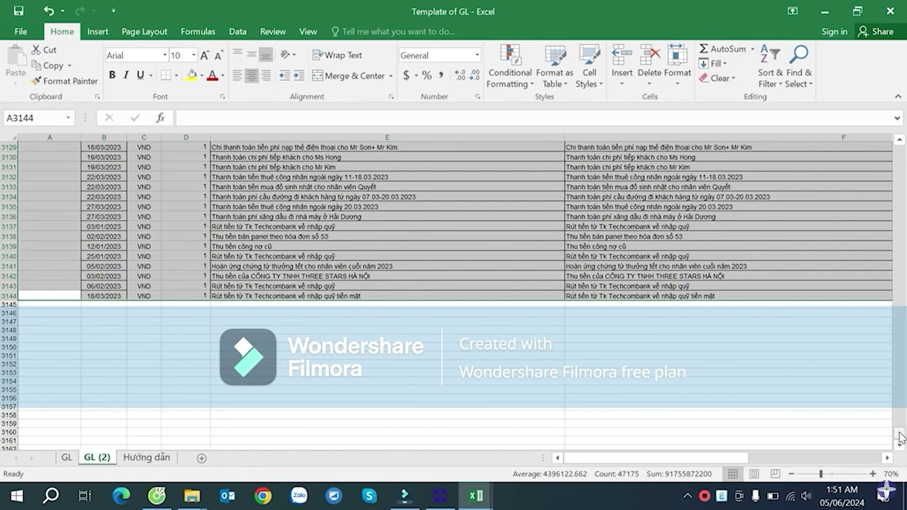
left_click_drag(899, 433, 899, 153)
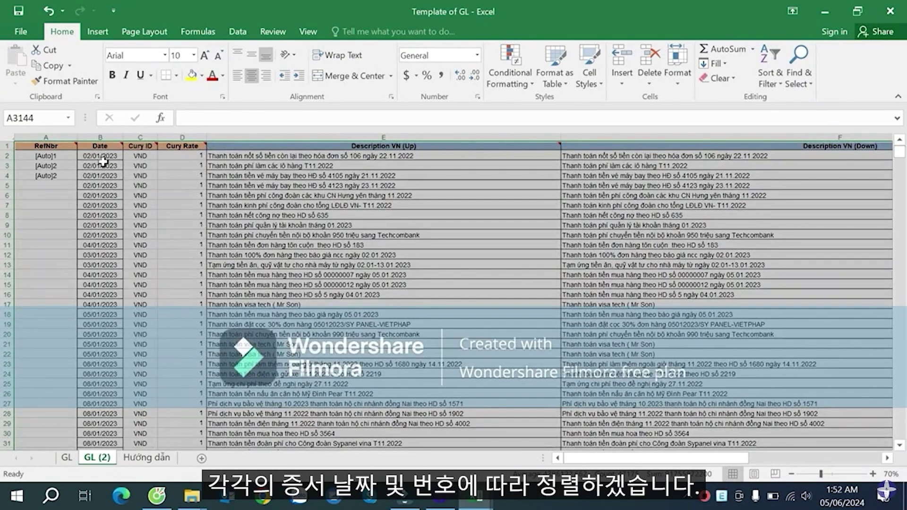
- Re-sort rows by Date oldest to newest, then by Description EN (Up) A to Z
left_click(766, 71)
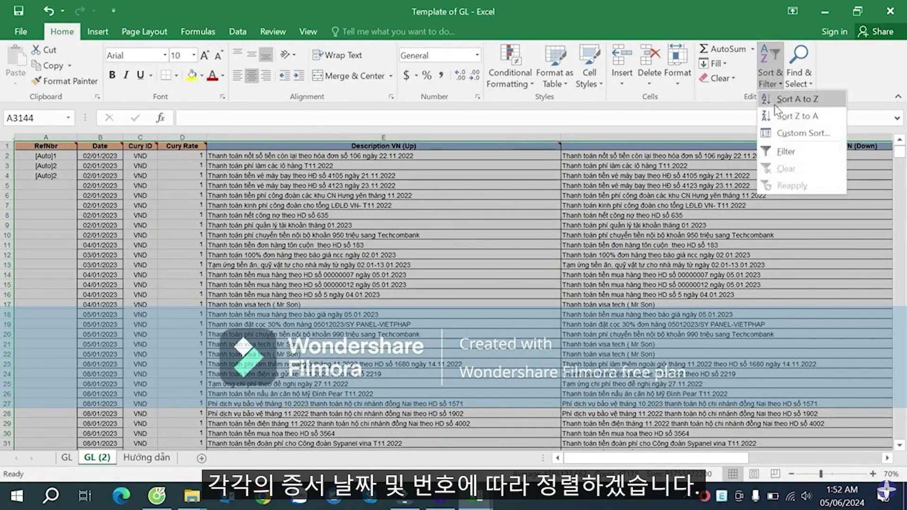
left_click(791, 137)
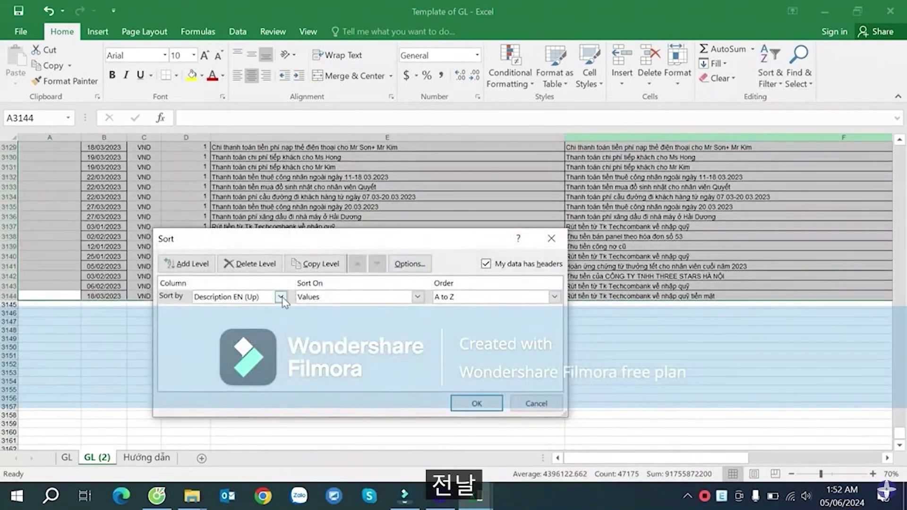
left_click(281, 297)
scroll(243, 323, "up", 3)
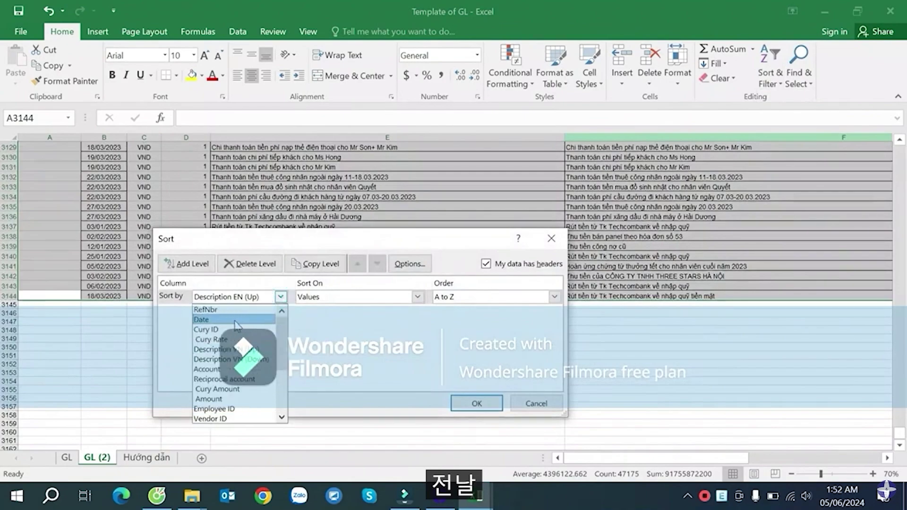
left_click(237, 320)
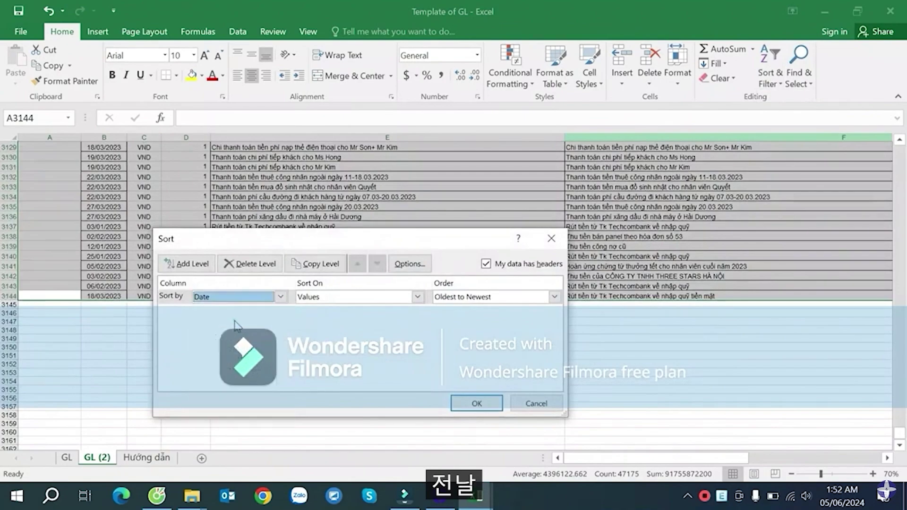
left_click(187, 263)
left_click(281, 311)
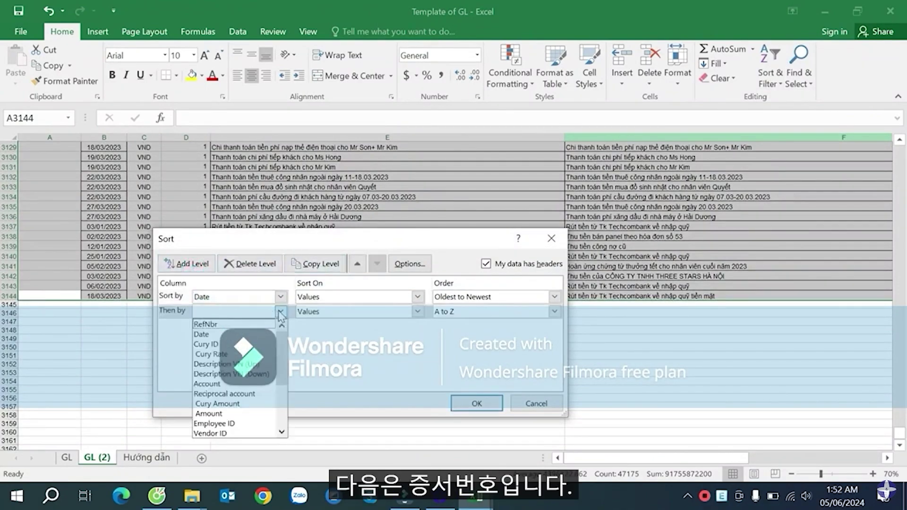
scroll(254, 392, "down", 2)
left_click(254, 394)
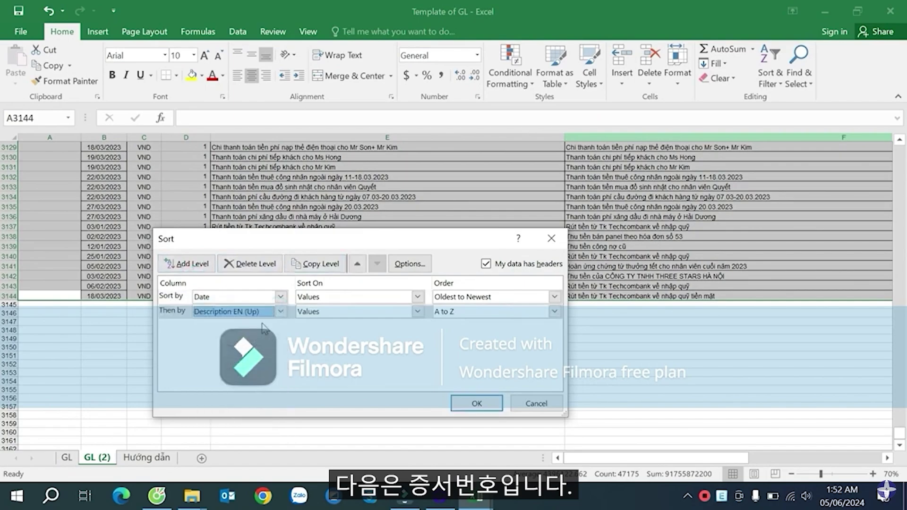
left_click(474, 402)
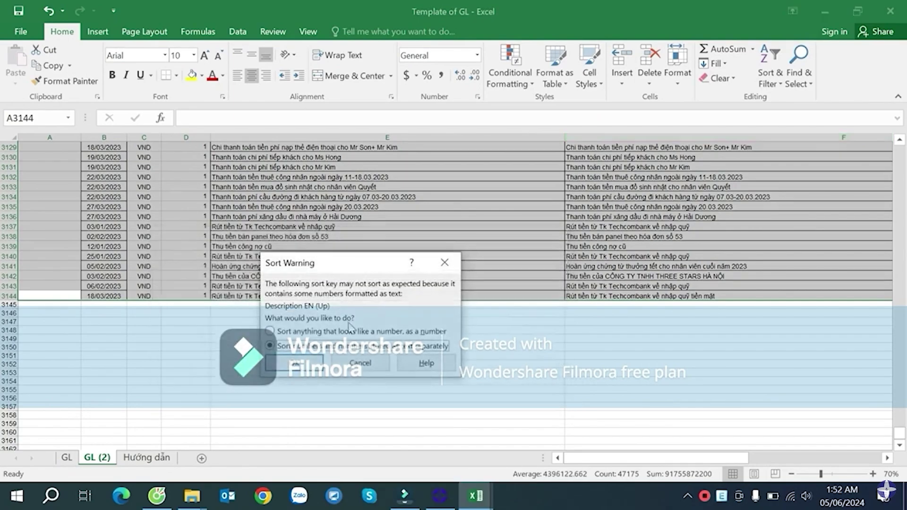
left_click(306, 368)
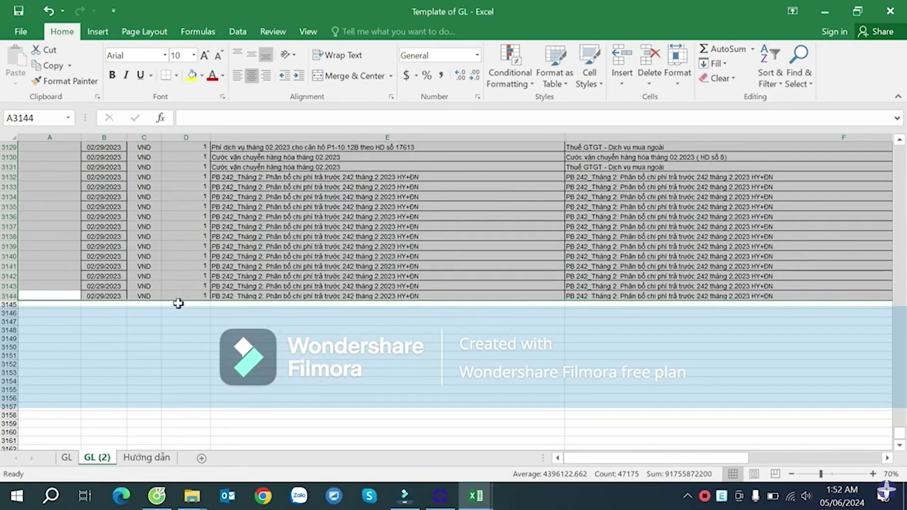
scroll(189, 300, "up", 16)
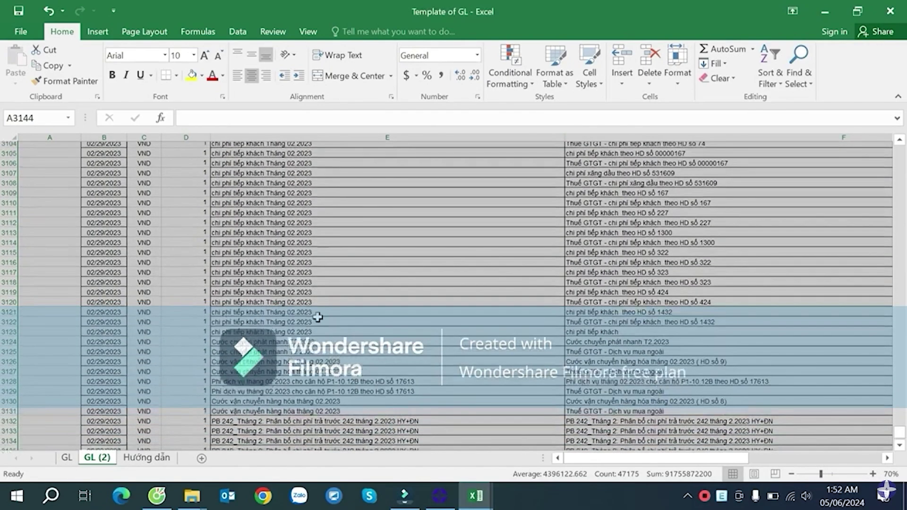
scroll(568, 308, "up", 5)
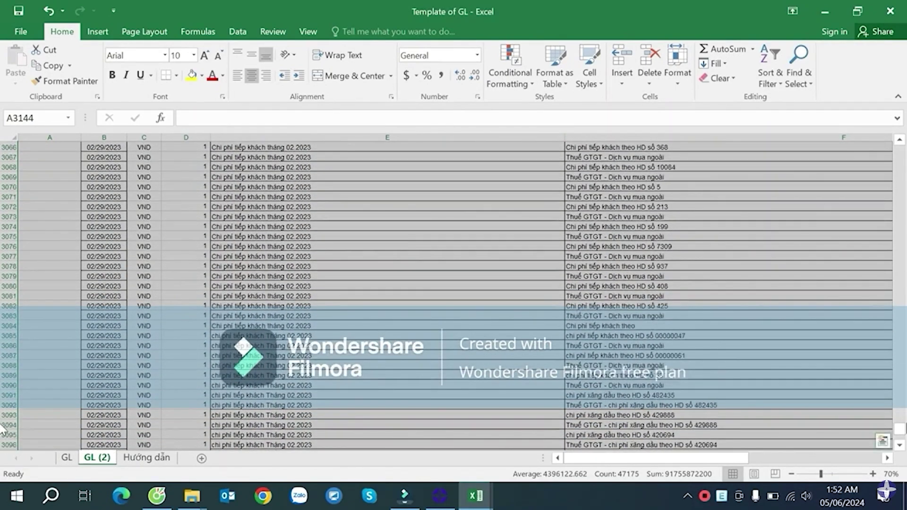
left_click_drag(902, 425, 899, 449)
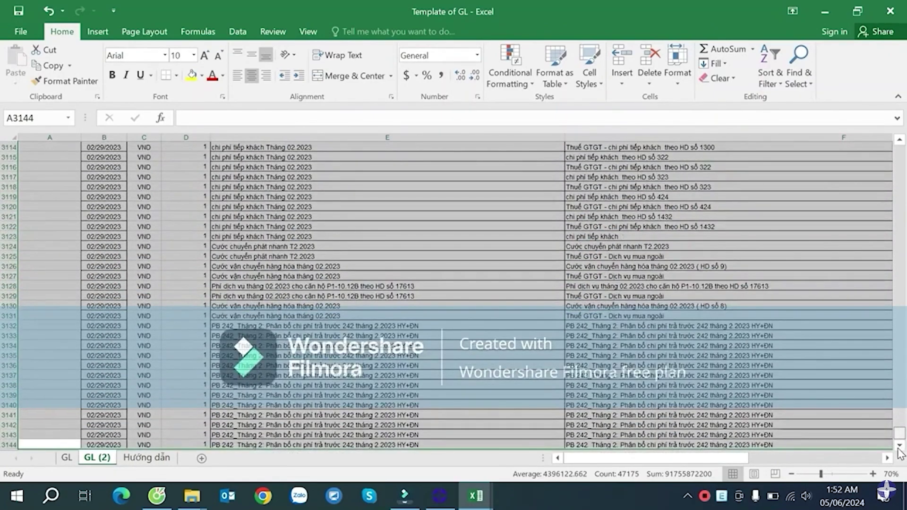
scroll(545, 343, "down", 3)
left_click(103, 266)
scroll(102, 256, "up", 7)
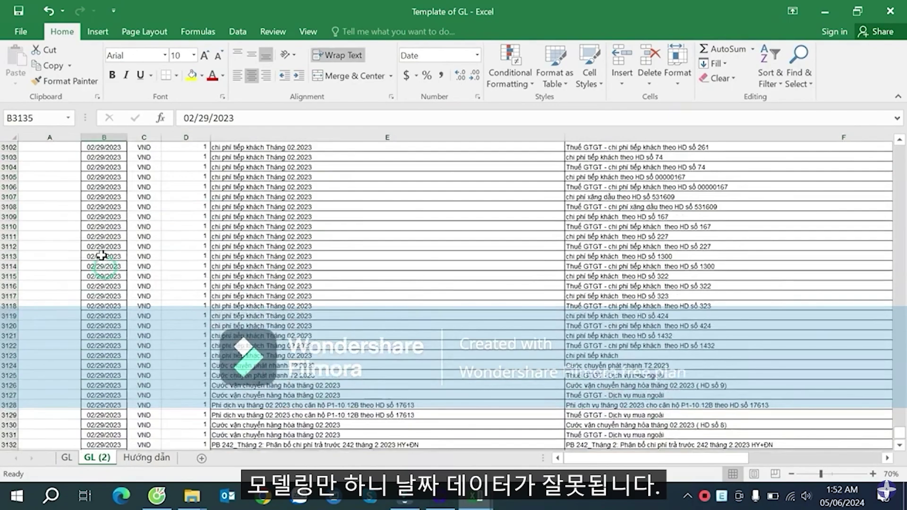
scroll(97, 216, "up", 10)
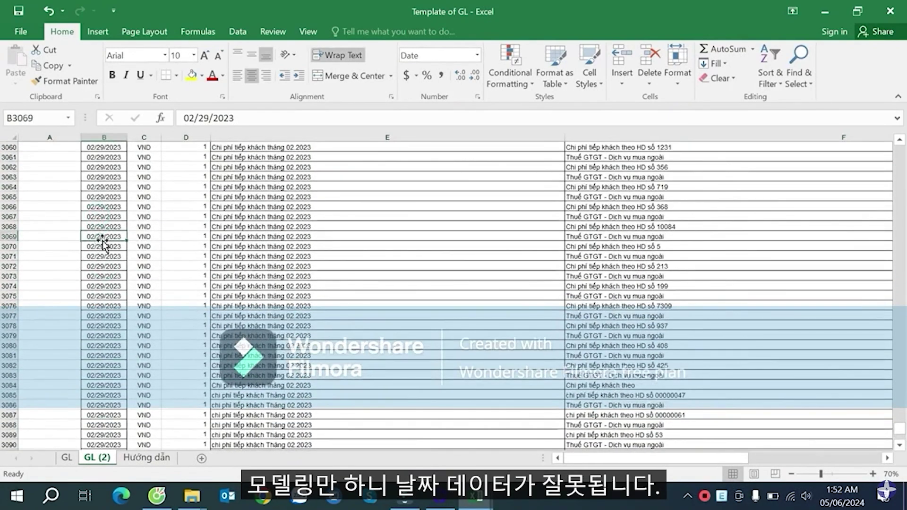
scroll(103, 241, "up", 20)
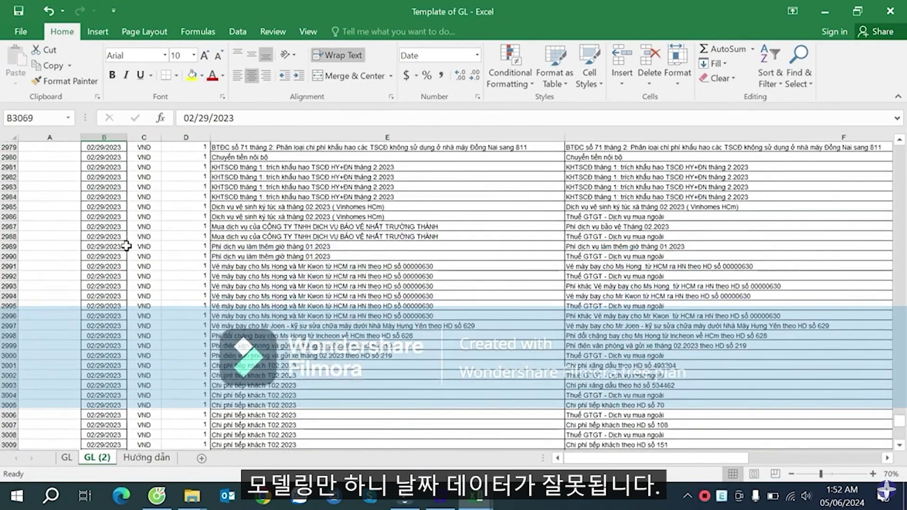
scroll(126, 247, "up", 20)
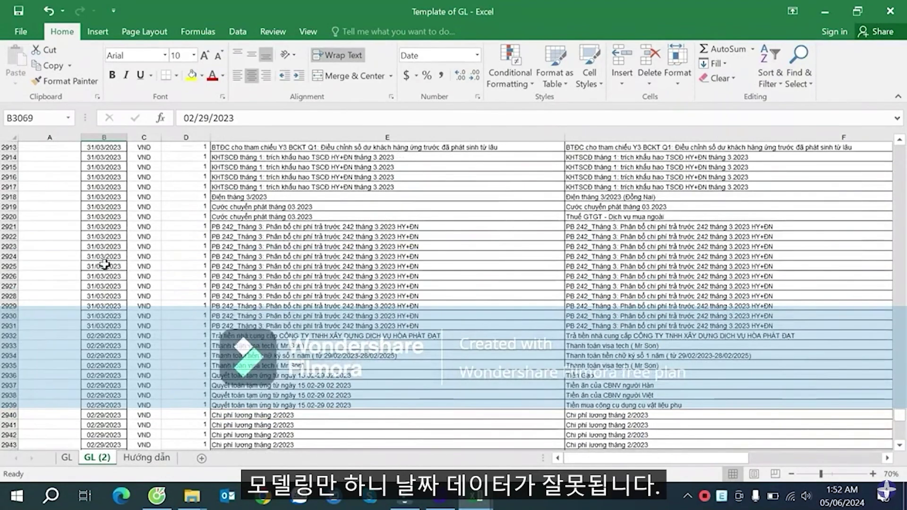
scroll(101, 275, "down", 2)
left_click(113, 277)
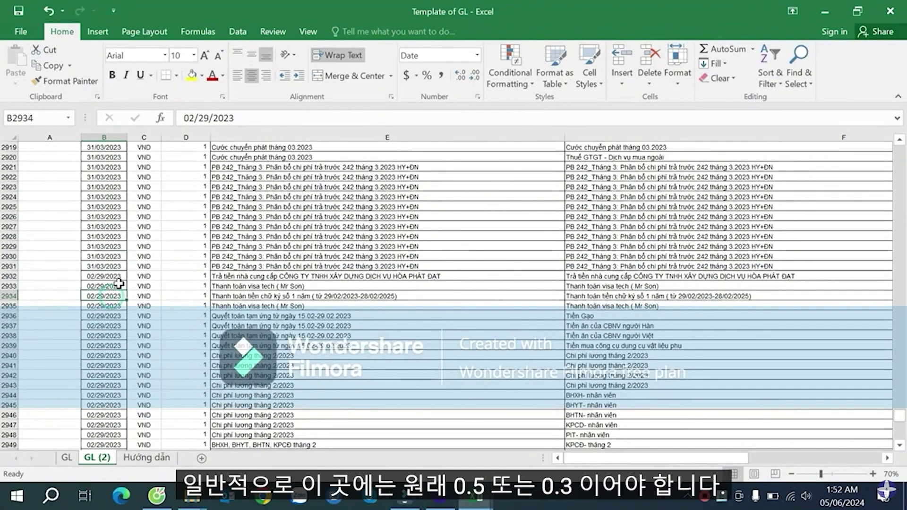
left_click(113, 266)
scroll(112, 264, "up", 2)
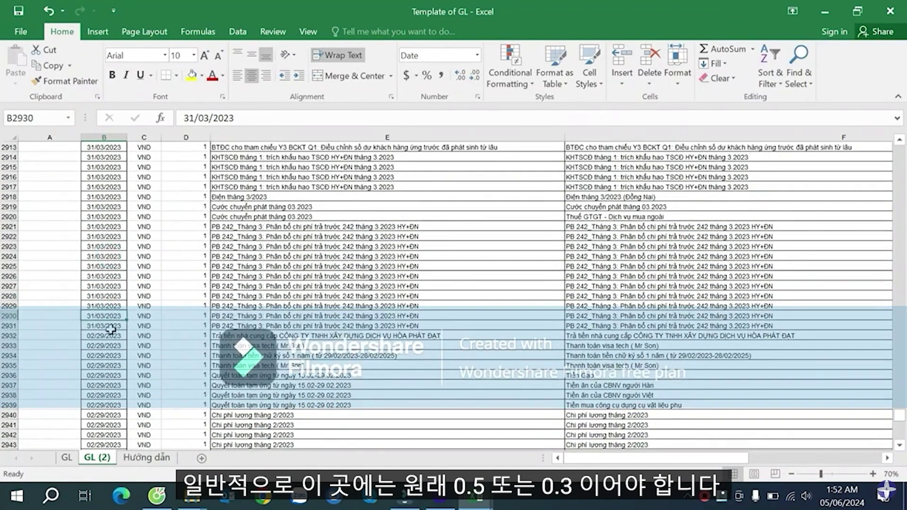
- Move along row 2 to the empty column Y just past Profit Center
key("ctrl+Up")
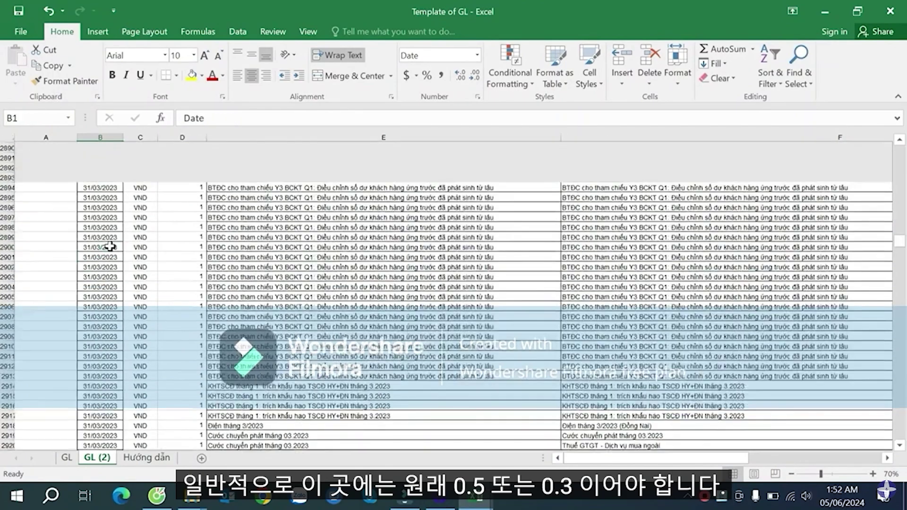
key("Down")
key("Right")
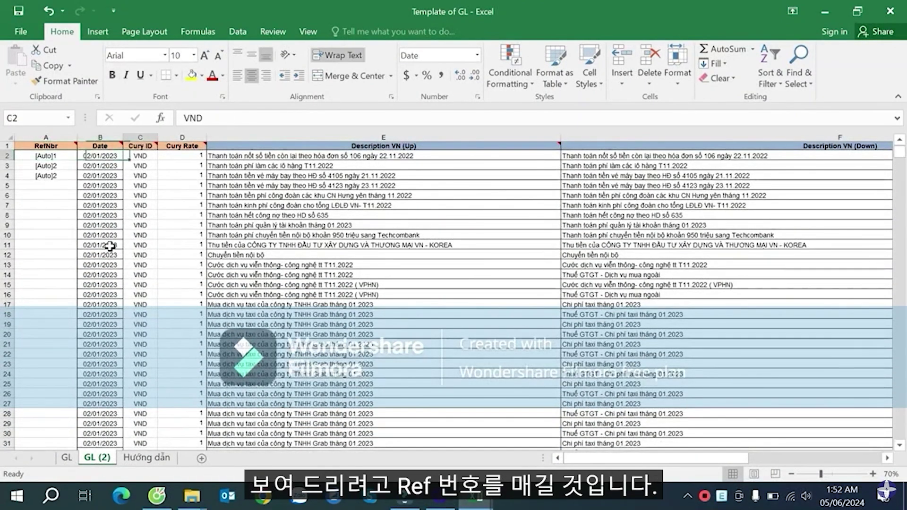
key("Right")
key("Right")
key("Right")
key("Right")
key("Right")
key("Right")
key("Right")
key("Right")
key("Right")
key("Right")
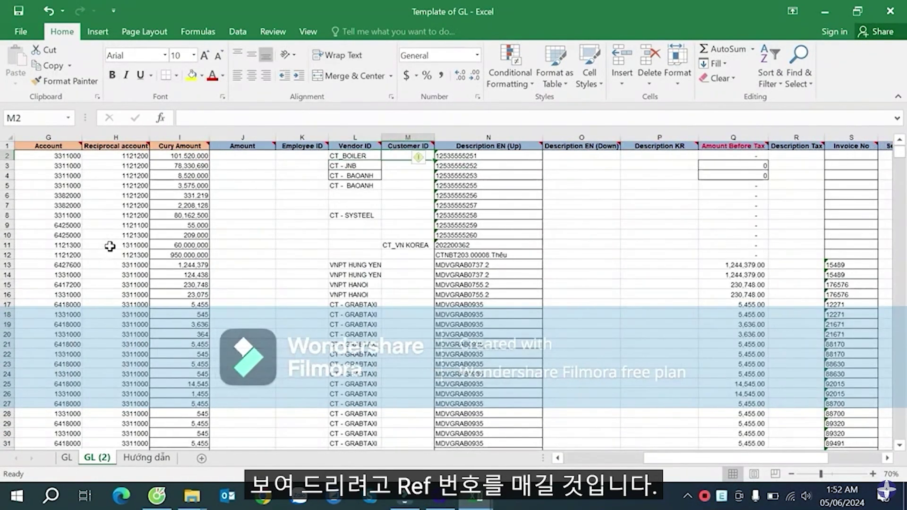
key("Right")
key("Right")
key("Right")
key("Right")
key("Right")
key("Right")
key("Right")
key("Right")
key("Right")
key("Right")
key("Right")
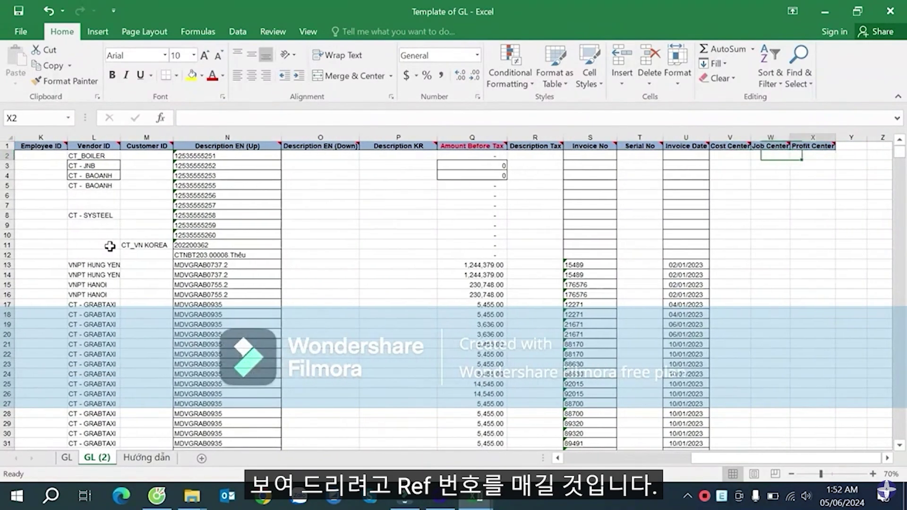
key("Left")
key("Left")
key("Left")
key("Left")
key("Left")
key("Left")
key("Left")
key("Left")
key("Left")
key("Left")
key("Left")
key("Left")
key("Left")
key("Left")
key("Left")
key("Right")
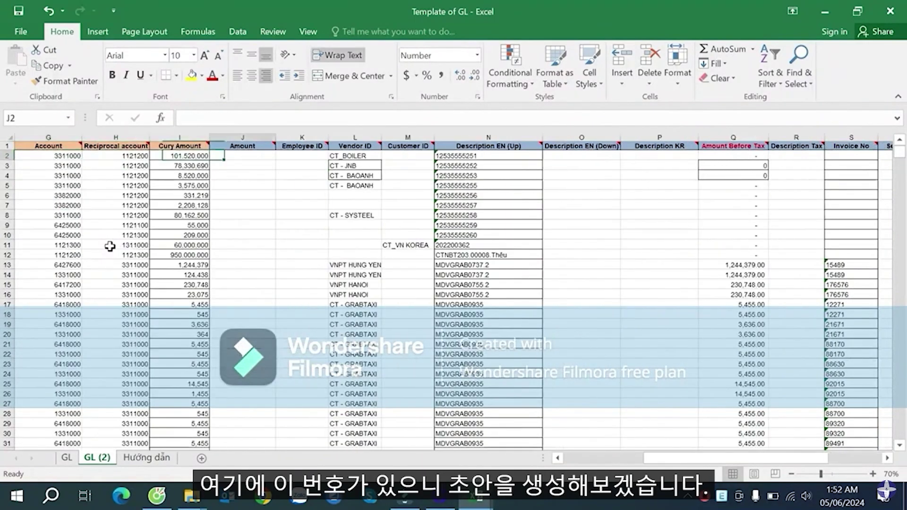
key("Right")
key("Right")
key("Right")
key("Right")
key("Right")
key("Left")
key("Home")
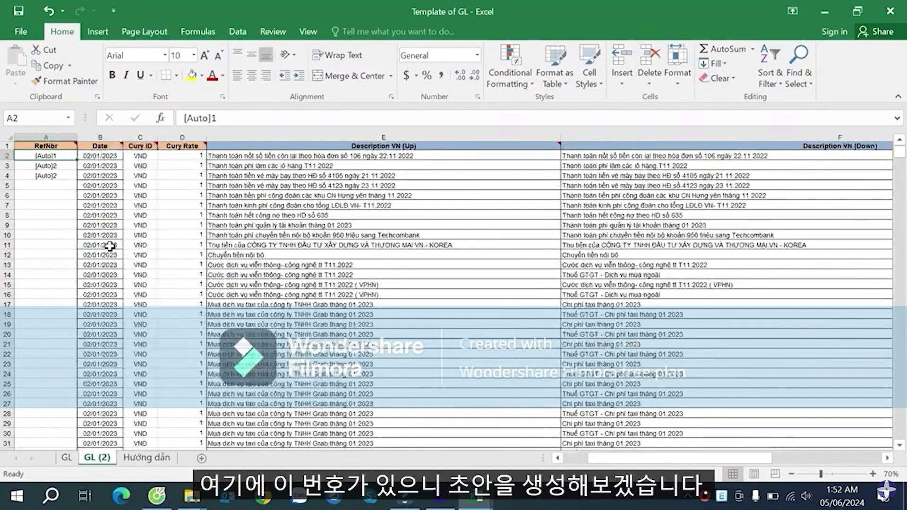
key("Right")
key("Right")
key("Right")
key("Right")
key("Right")
key("Right")
key("Right")
key("Right")
key("Right")
key("Right")
key("Right")
key("Right")
key("Right")
key("Right")
key("Right")
key("Right")
key("Right")
key("Right")
key("Right")
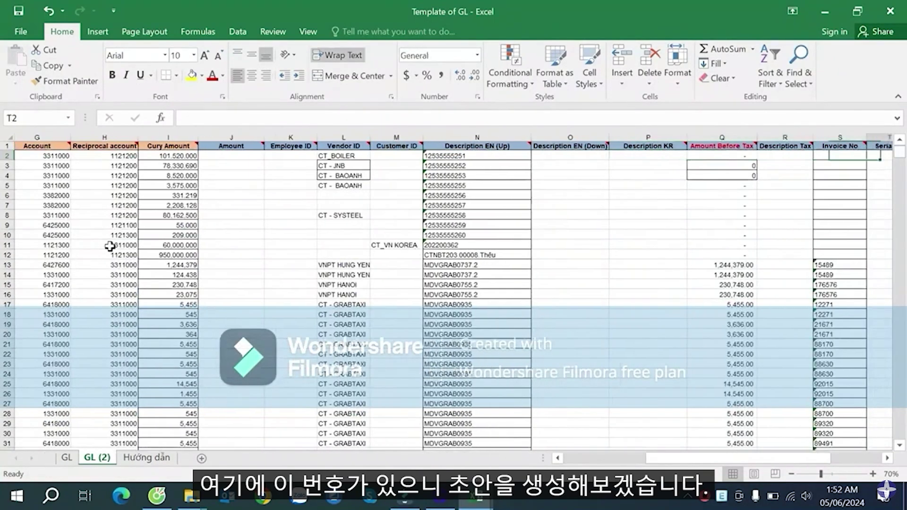
key("Right")
key("Right")
key("Right")
key("Right")
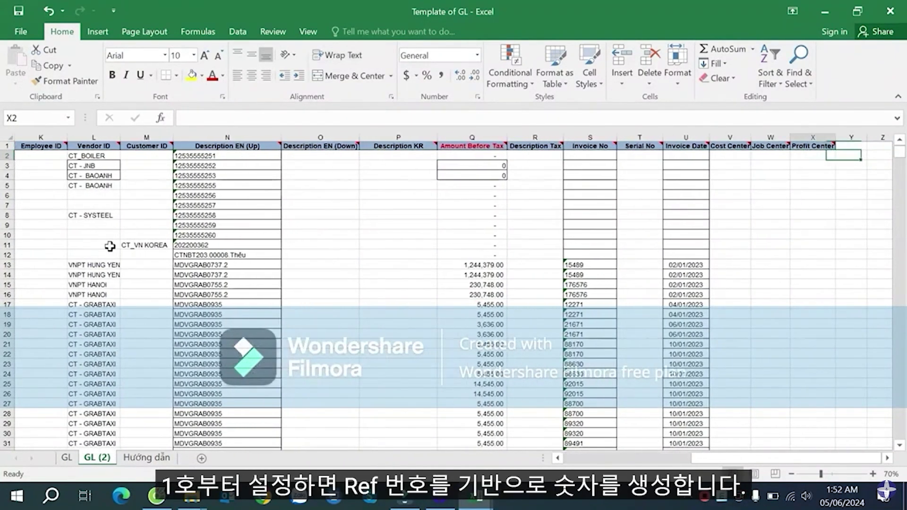
key("Left")
key("Right")
key("Right")
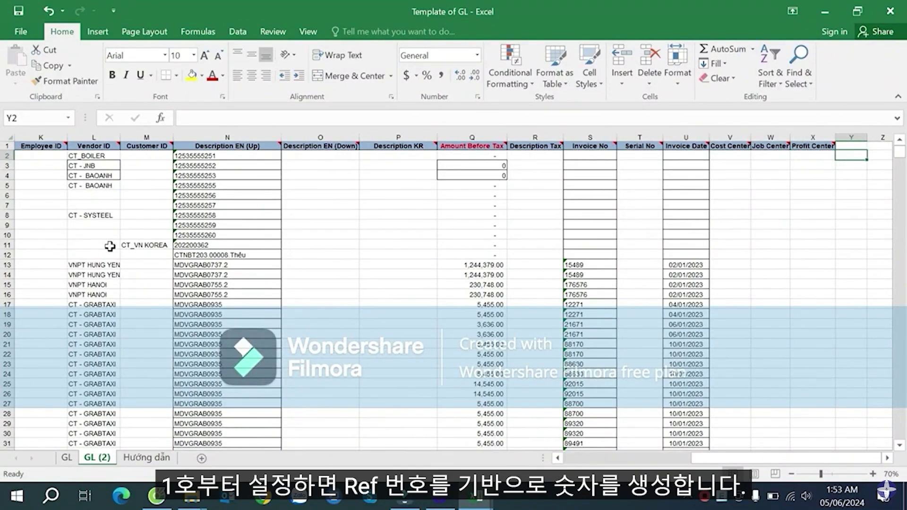
- Enter 1 in Y2 and =IF(N3<>N2,Y2+1,Y2) in Y3 to number vouchers
type("1")
key("Return")
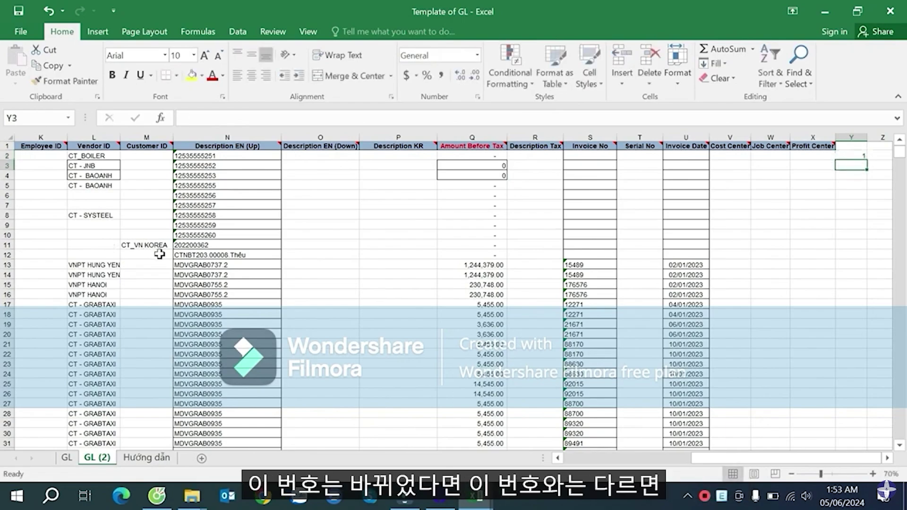
type("=if")
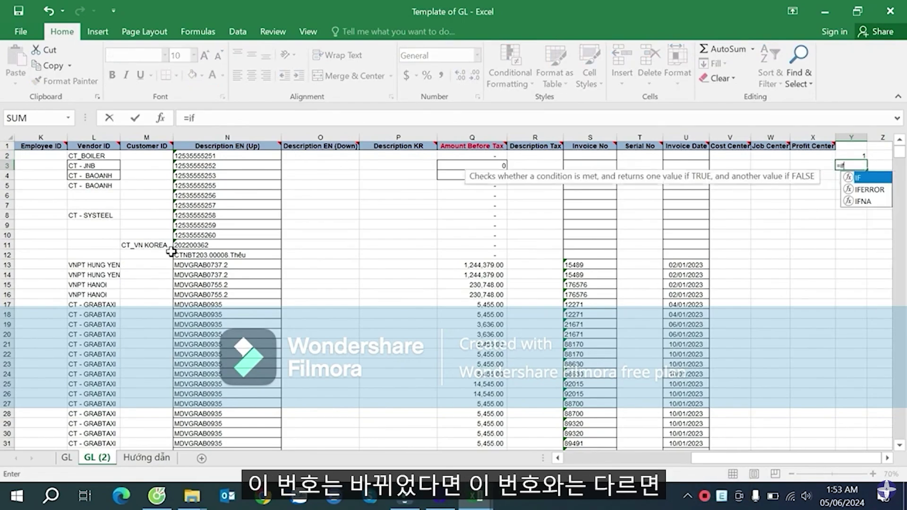
left_click(210, 165)
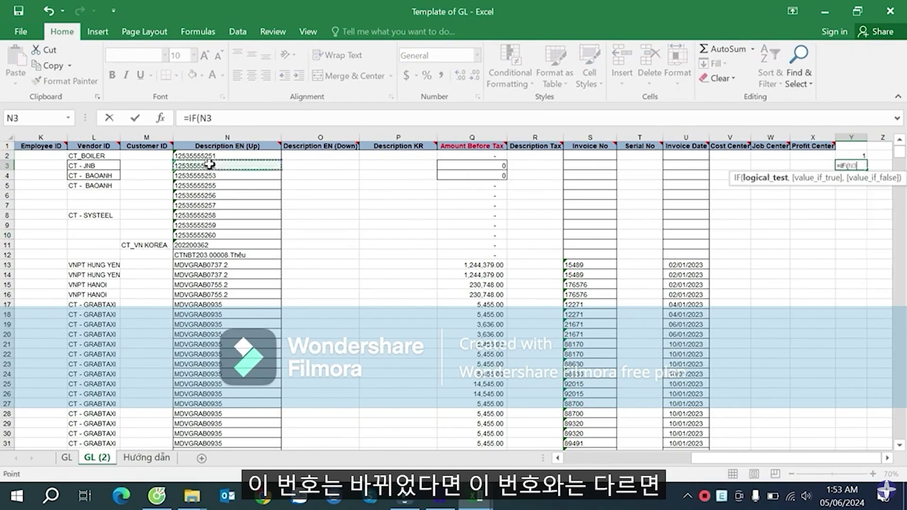
type("<>")
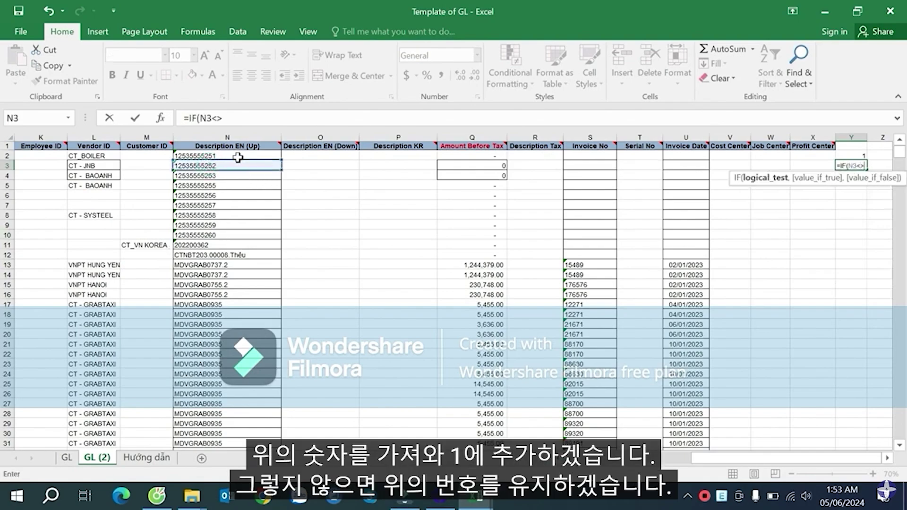
left_click(237, 157)
type(",")
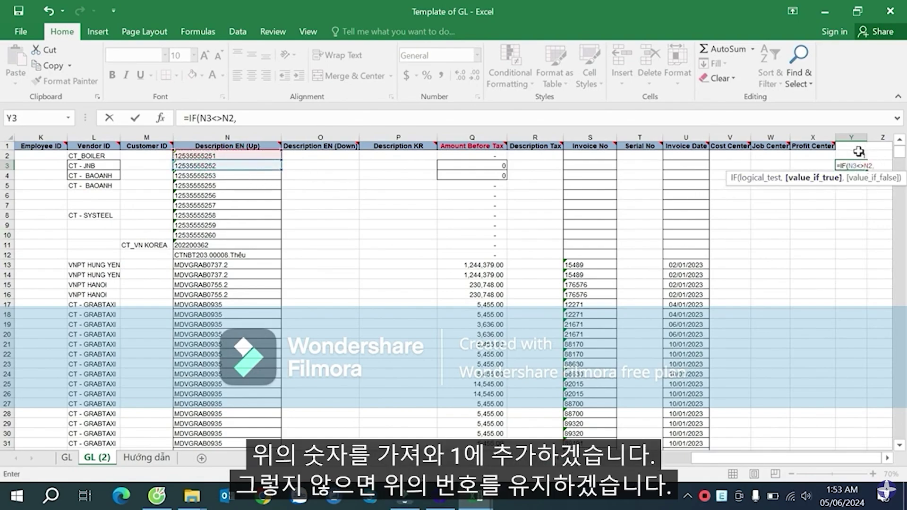
type("Y2+1")
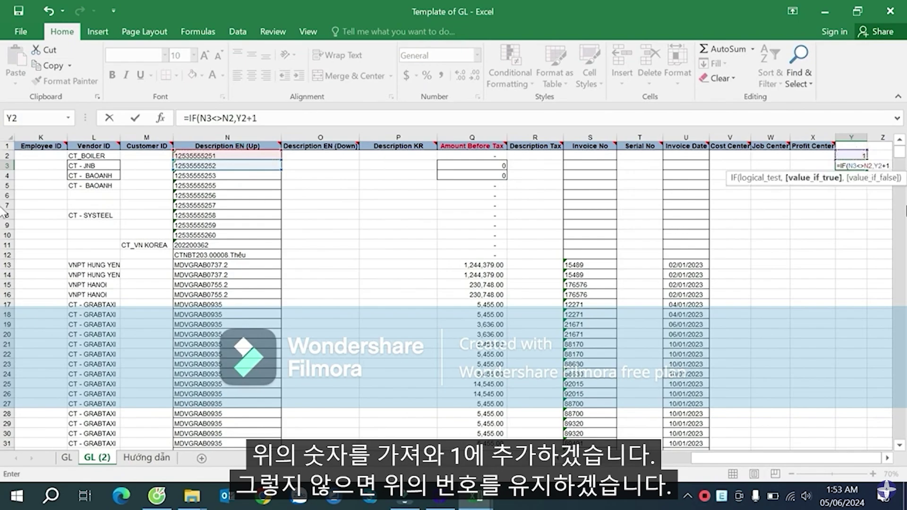
type(",")
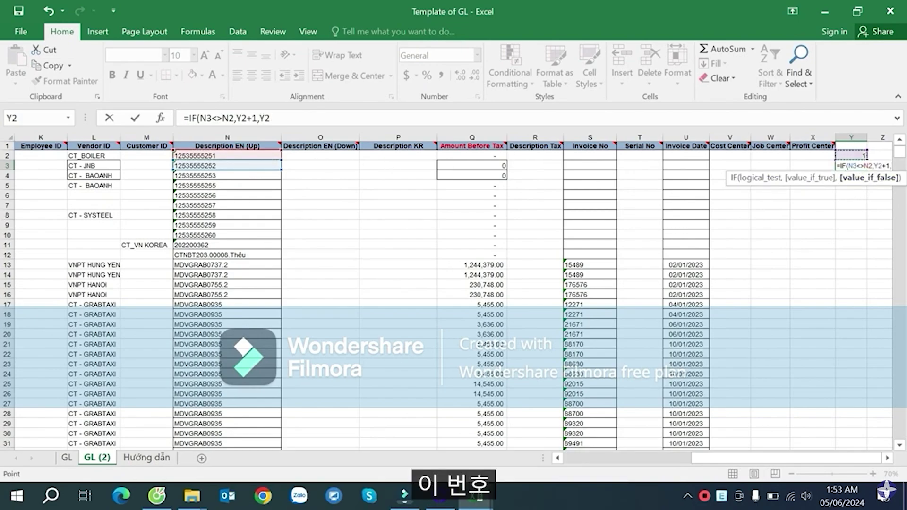
scroll(885, 422, "right", 1)
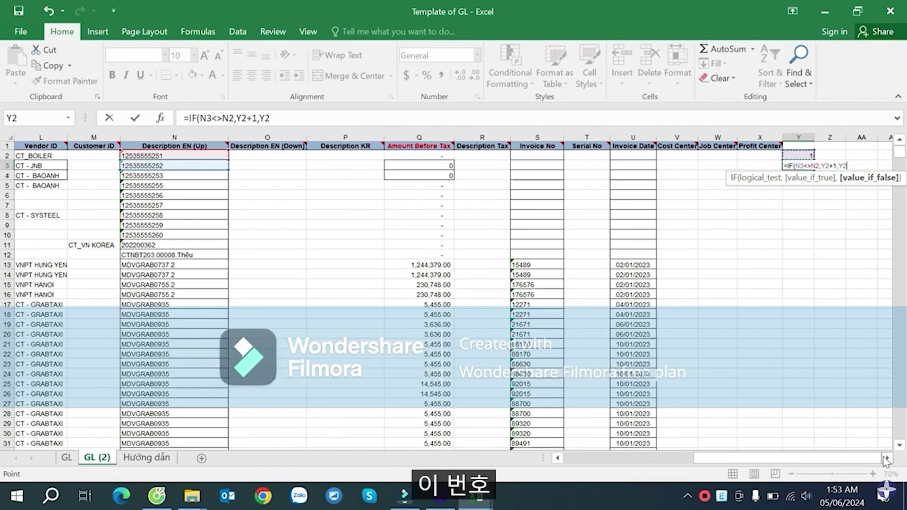
type(")")
key("Return")
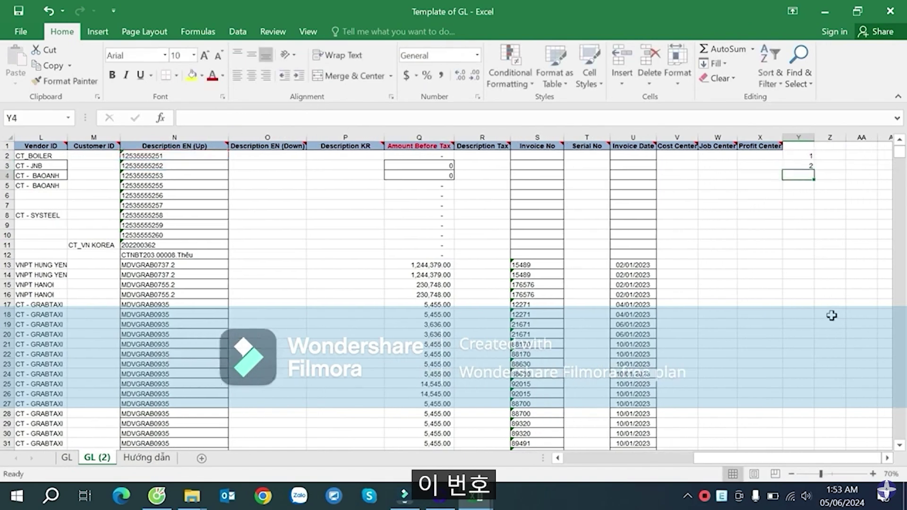
- Fill the Y3 formula down column Y and check it in Y17
left_click(798, 163)
double_click(813, 170)
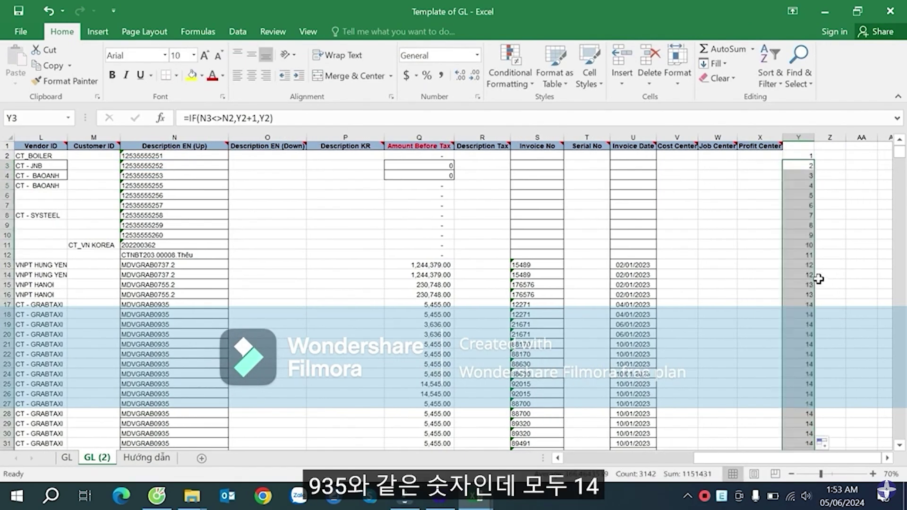
left_click(809, 303)
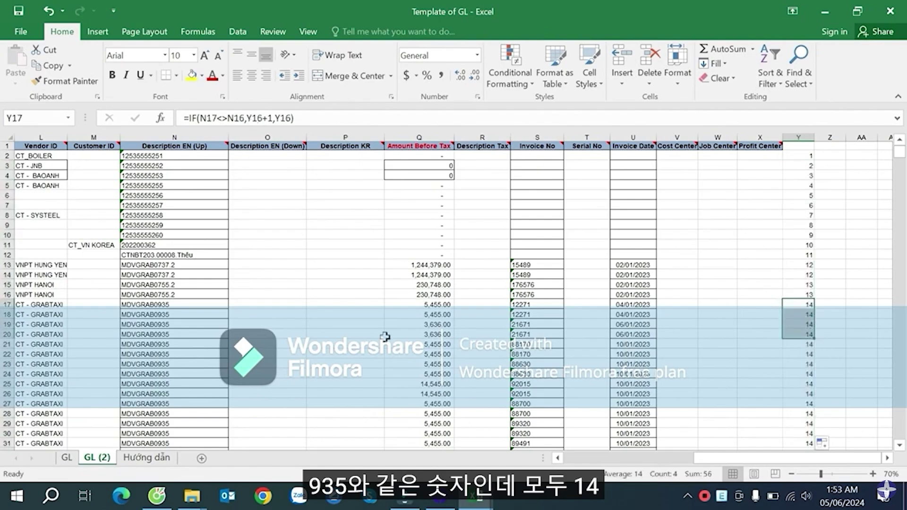
left_click_drag(173, 304, 182, 364)
- Verify voucher numbers change where column N changes around rows 423–432, then return to the top
scroll(183, 368, "down", 5)
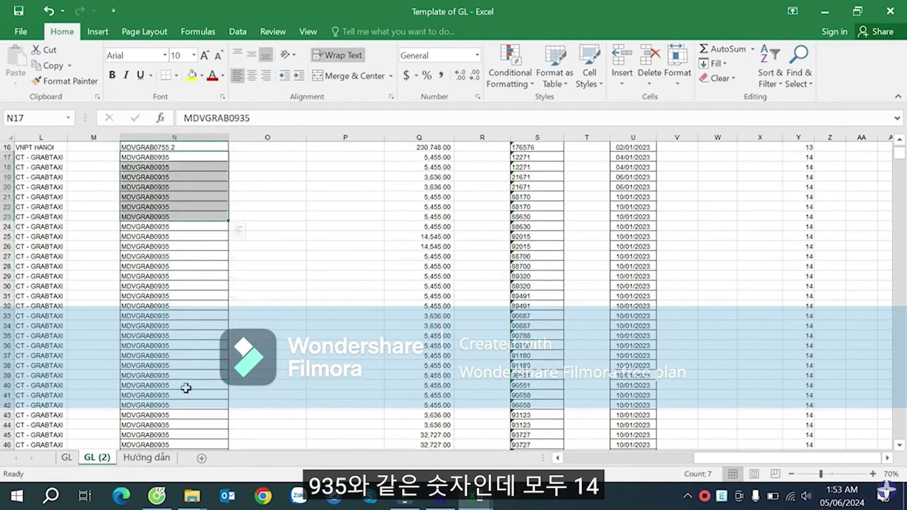
scroll(186, 397, "down", 3)
scroll(805, 409, "down", 20)
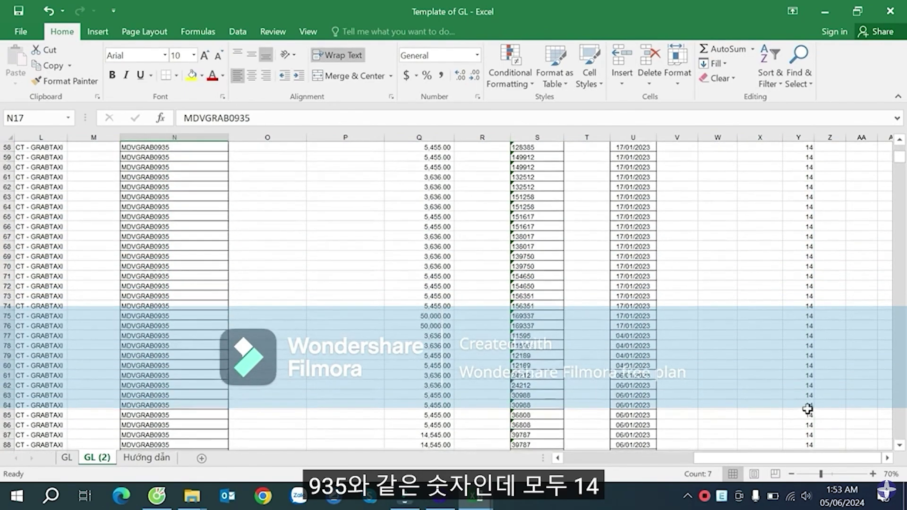
scroll(807, 409, "down", 20)
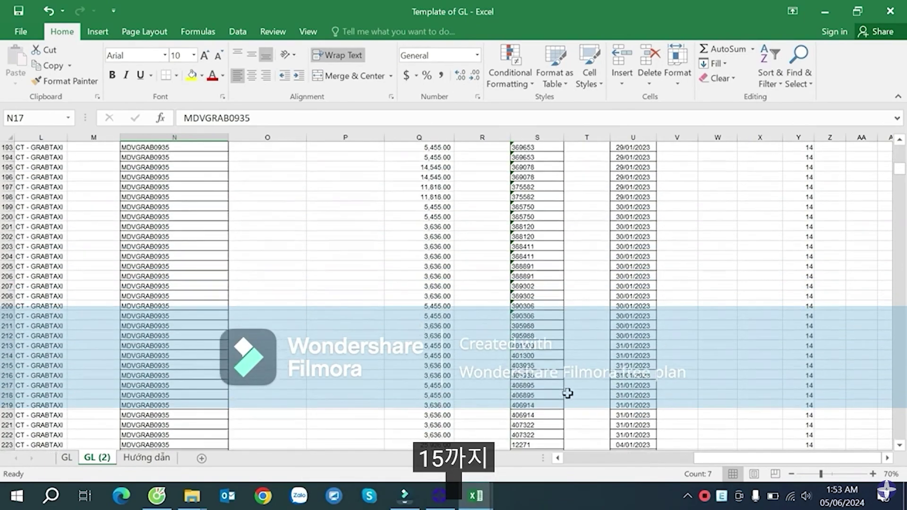
scroll(791, 391, "down", 20)
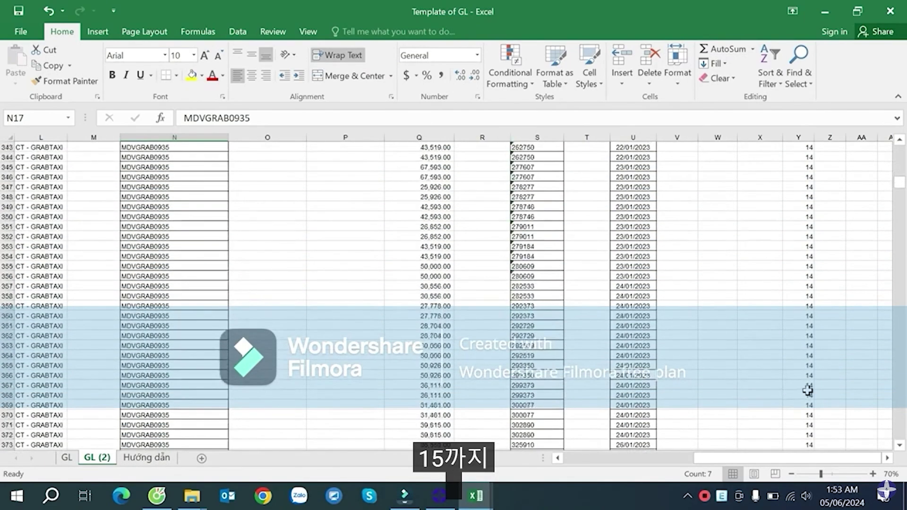
scroll(807, 368, "up", 4)
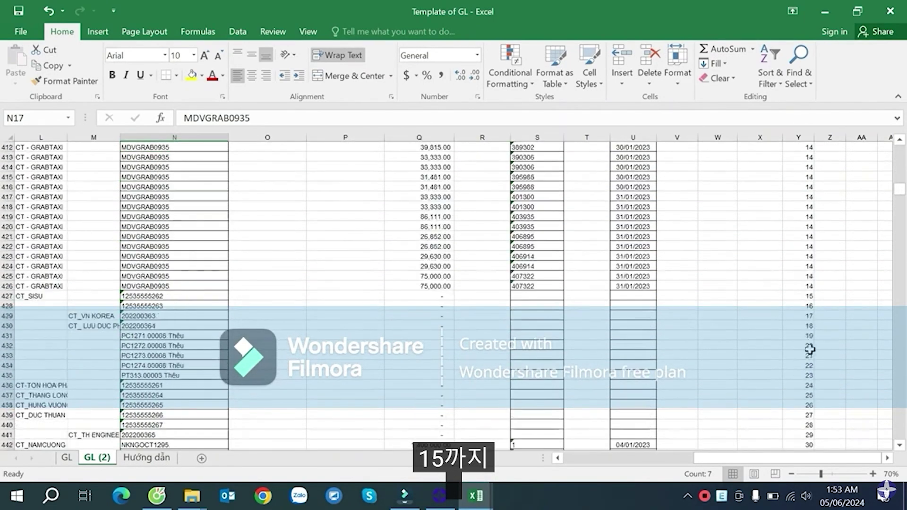
left_click(809, 287)
left_click_drag(165, 296, 766, 302)
left_click(173, 346)
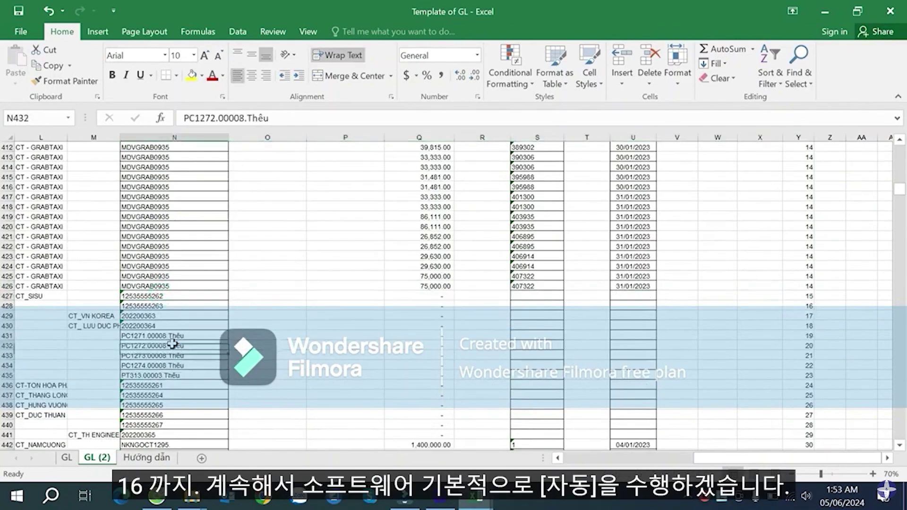
left_click(807, 256)
key("ctrl+Up")
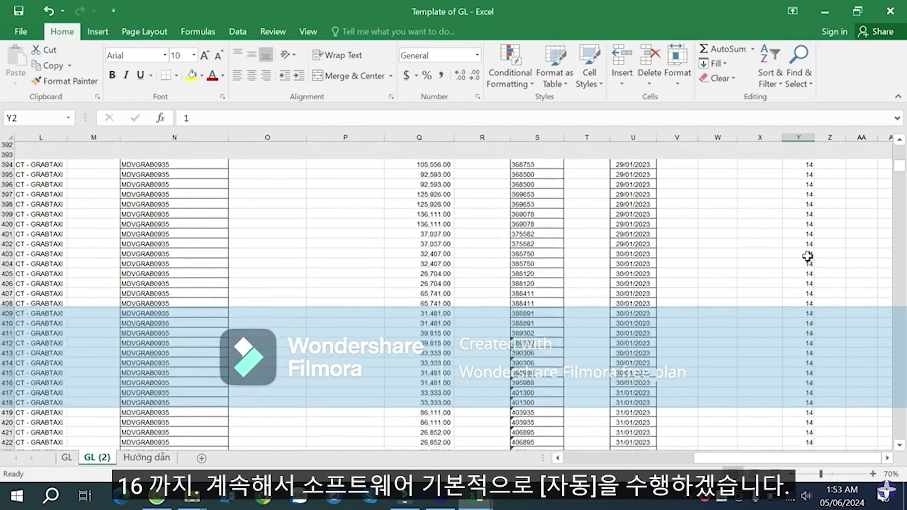
key("Left")
key("Left")
key("Left")
key("Left")
- Go to cell A2 and start typing the formula ="[A for the [Auto] RefNbr label
key("ctrl+Left")
key("ctrl+Left")
key("ctrl+Left")
key("ctrl+Left")
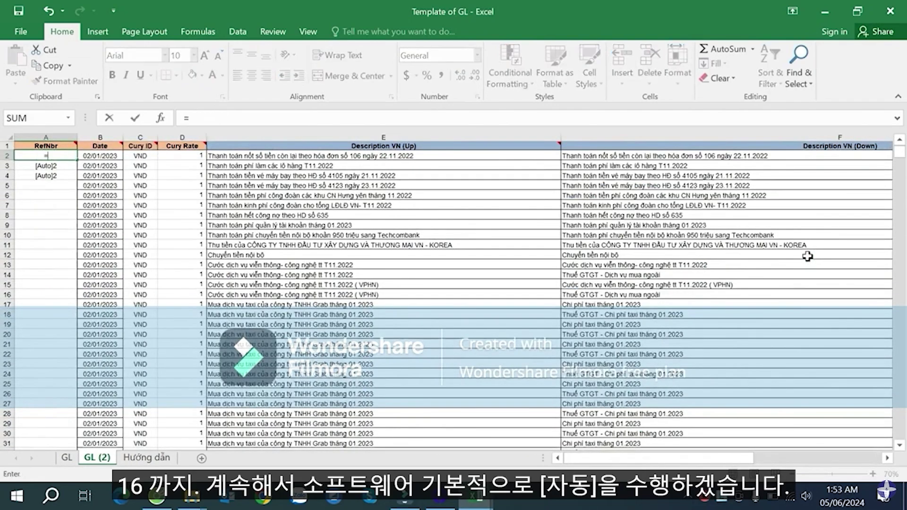
type("=\"")
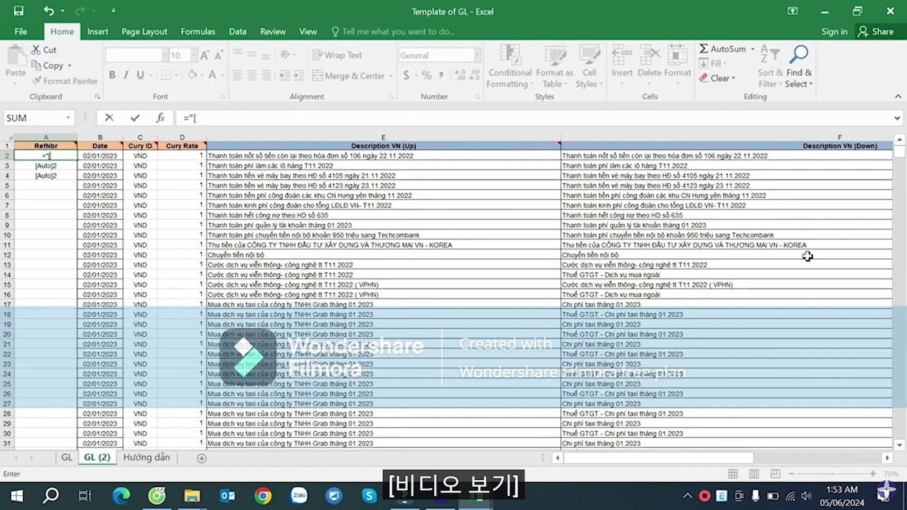
type("[Auto")
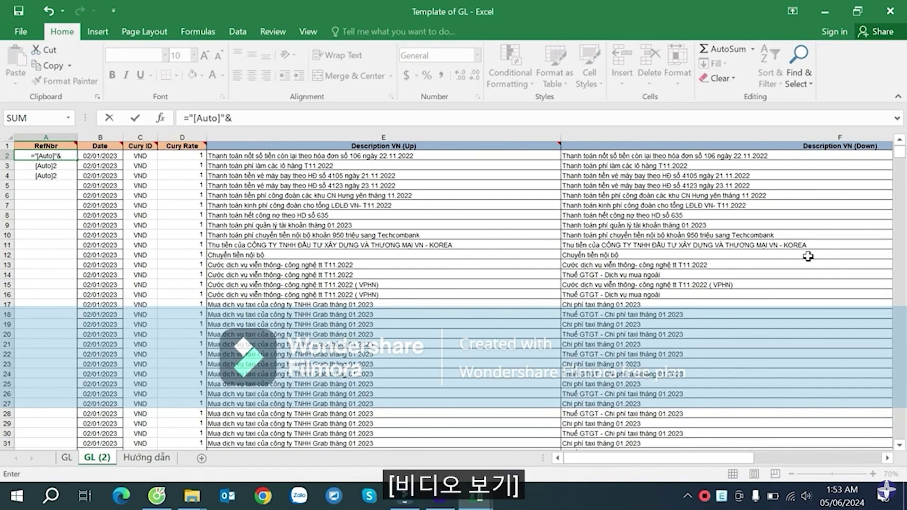
- Complete A2's RefNbr formula as ="[Auto]"&Y2
left_click_drag(748, 457, 876, 455)
left_click(855, 156)
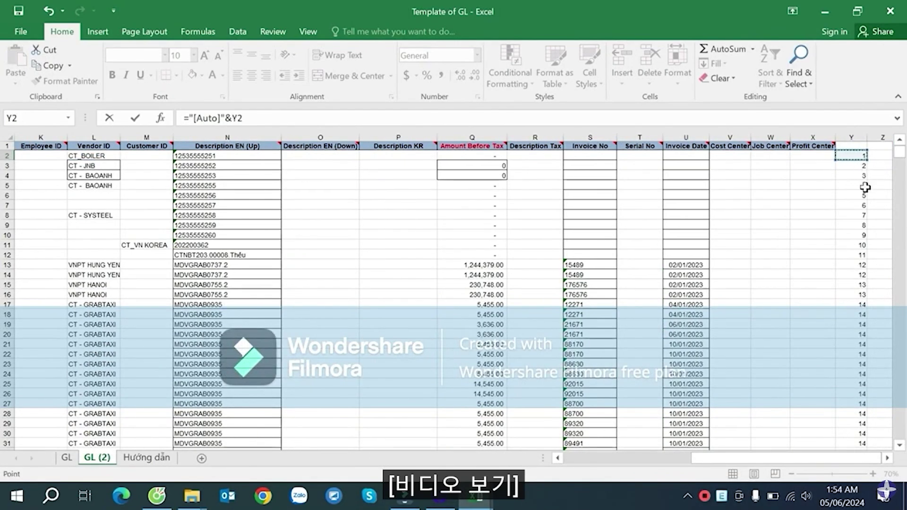
key("Return")
- Fill the [Auto] RefNbr formula down column A and check the value in row 66
left_click(63, 154)
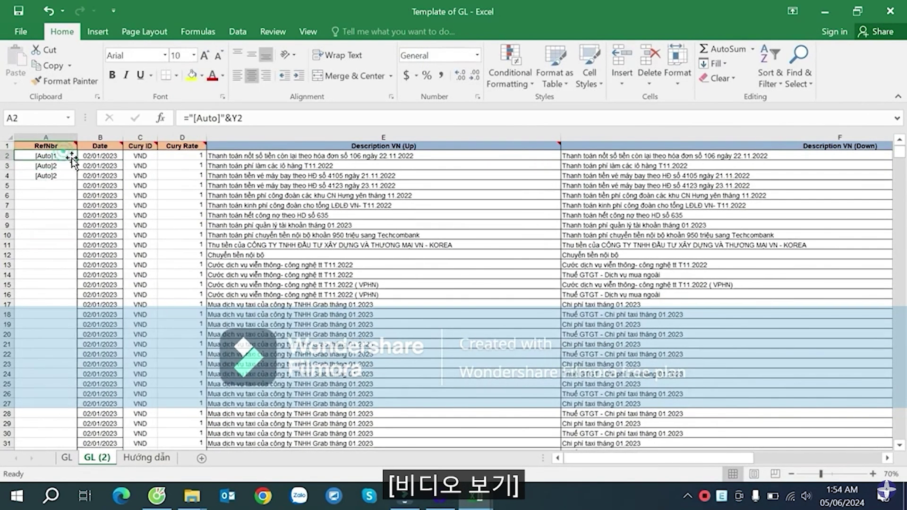
double_click(77, 159)
double_click(76, 181)
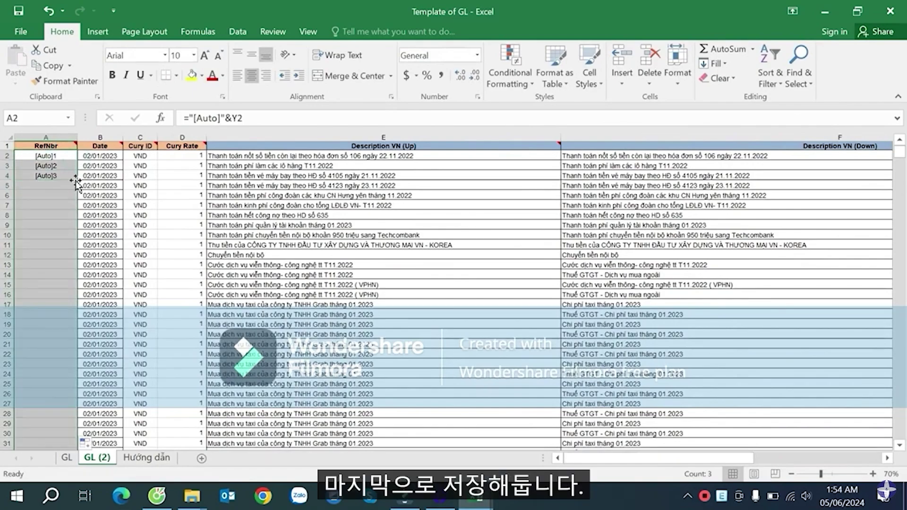
left_click(57, 311)
scroll(55, 312, "down", 16)
left_click(55, 312)
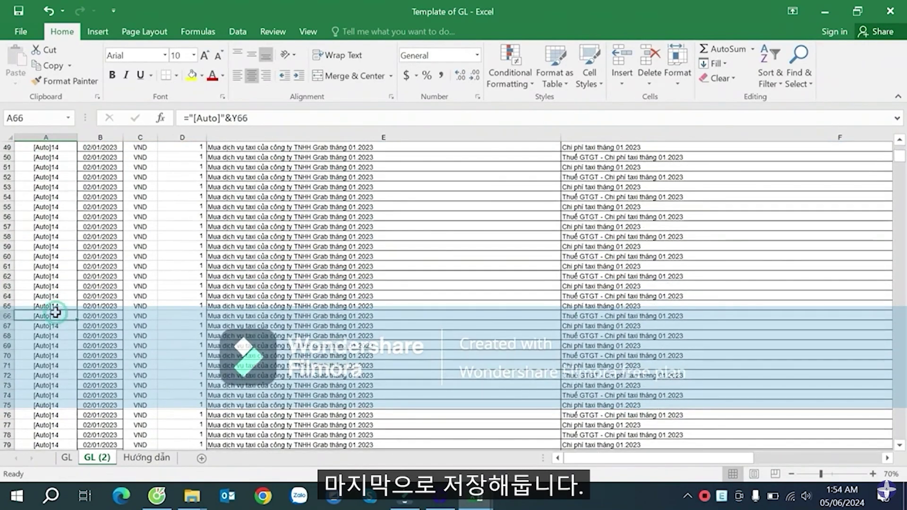
- Select and copy the GL (2) data block A2:Y3144
key("ctrl+Down")
key("Up")
key("Up")
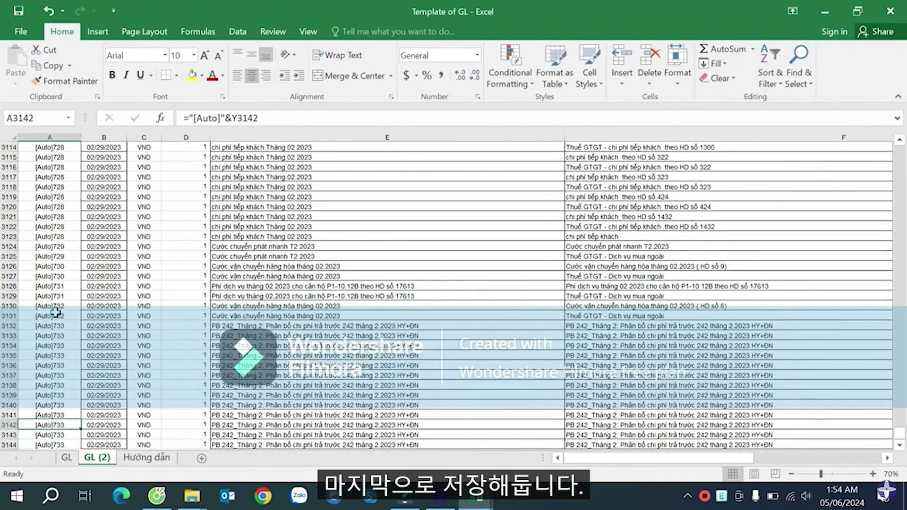
key("ctrl+Up")
key("Down")
key("shift+Right")
key("shift+Right")
key("shift+Right")
key("shift+Right")
key("shift+Right")
key("shift+Right")
key("shift+Right")
key("shift+Right")
key("shift+Right")
key("shift+Right")
key("shift+Right")
key("shift+Right")
key("shift+Right")
key("shift+Right")
key("shift+Right")
key("shift+Right")
key("shift+Right")
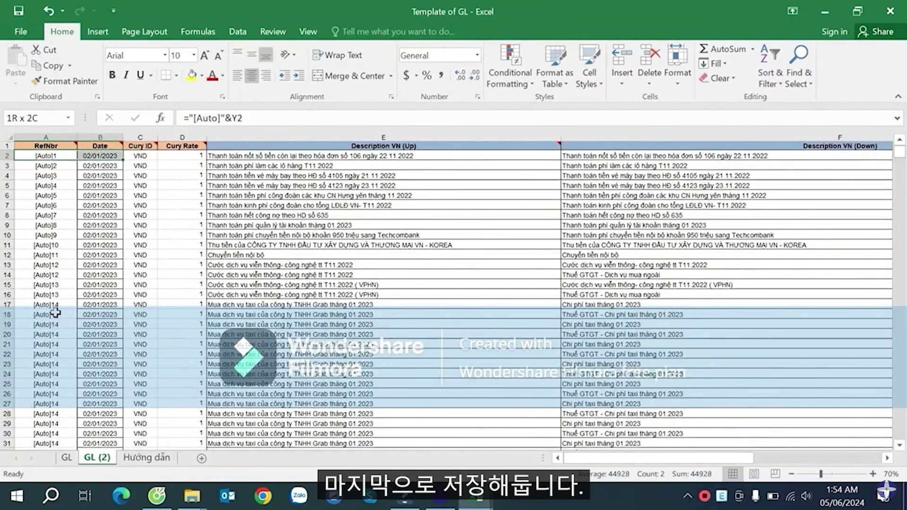
key("shift+Right")
key("shift+Right")
key("shift+Right")
key("shift+Right")
key("shift+Right")
key("shift+Right")
key("shift+Right")
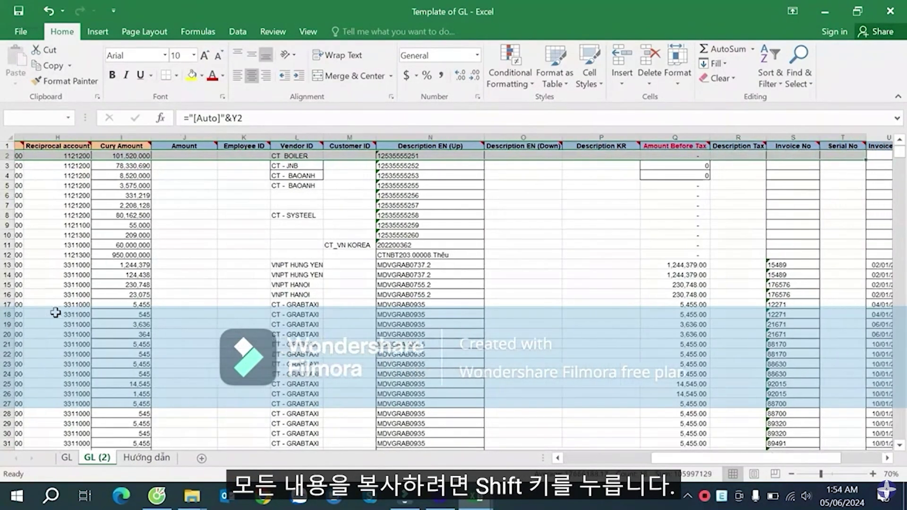
key("ctrl+shift+Down")
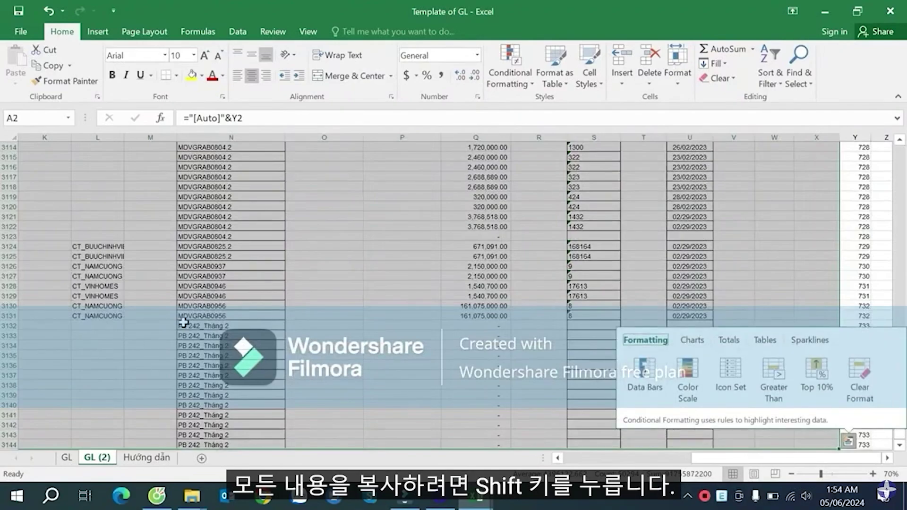
key("Escape")
key("ctrl+c")
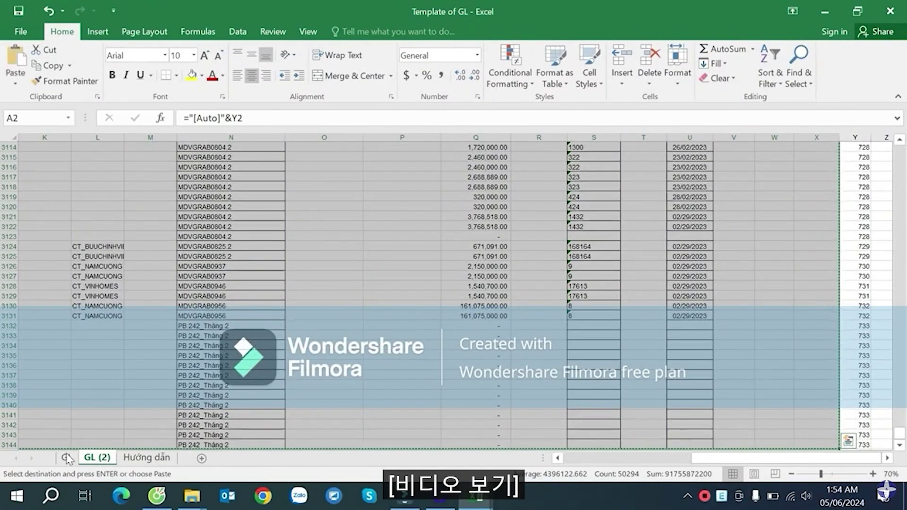
- Paste the copied rows as values into the GL sheet at A2 and scroll through the result
left_click(67, 457)
left_click(42, 156)
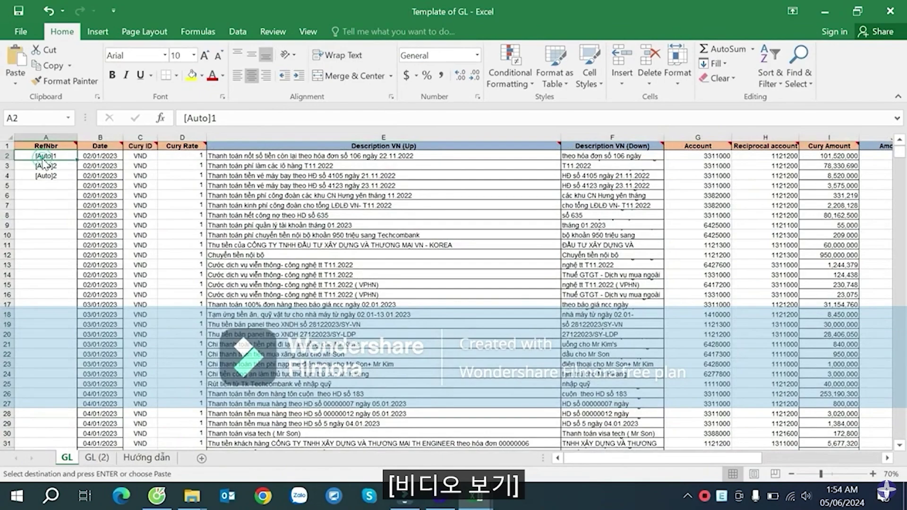
right_click(58, 160)
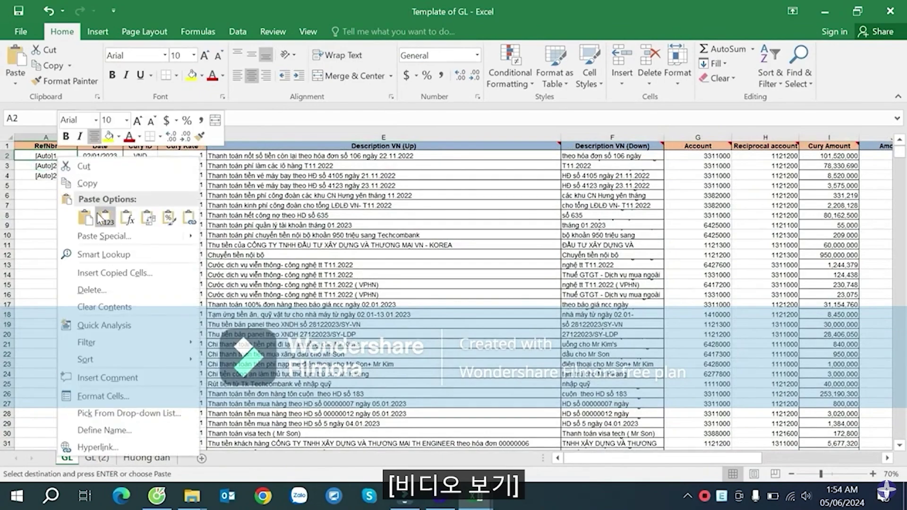
left_click(85, 199)
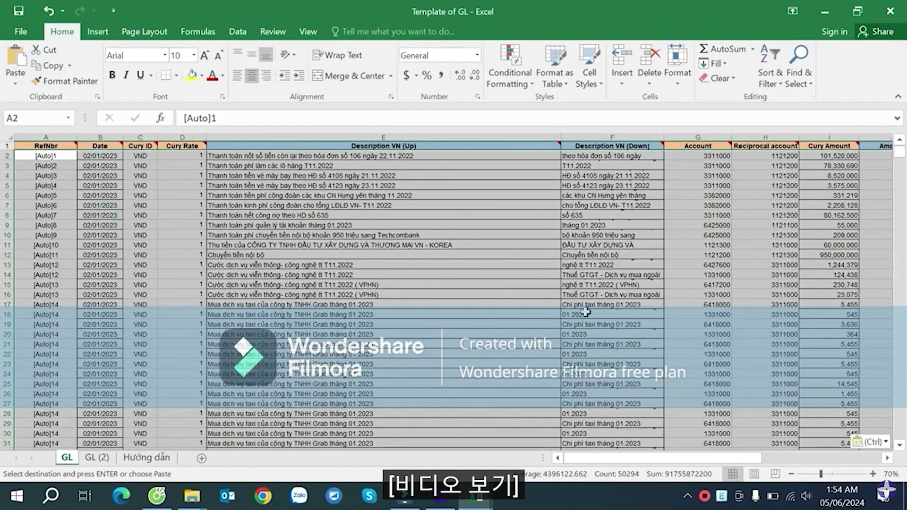
left_click_drag(667, 458, 777, 445)
left_click_drag(897, 166, 899, 452)
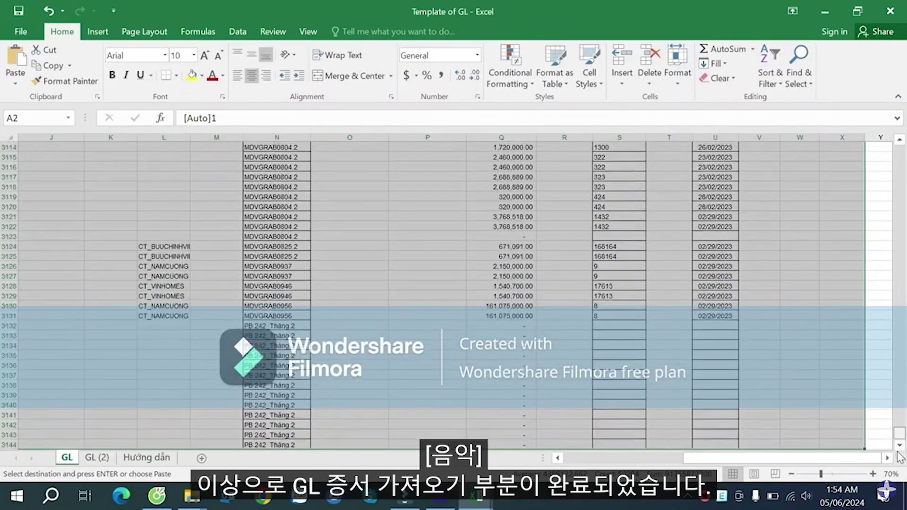
scroll(833, 442, "down", 2)
left_click_drag(808, 460, 571, 459)
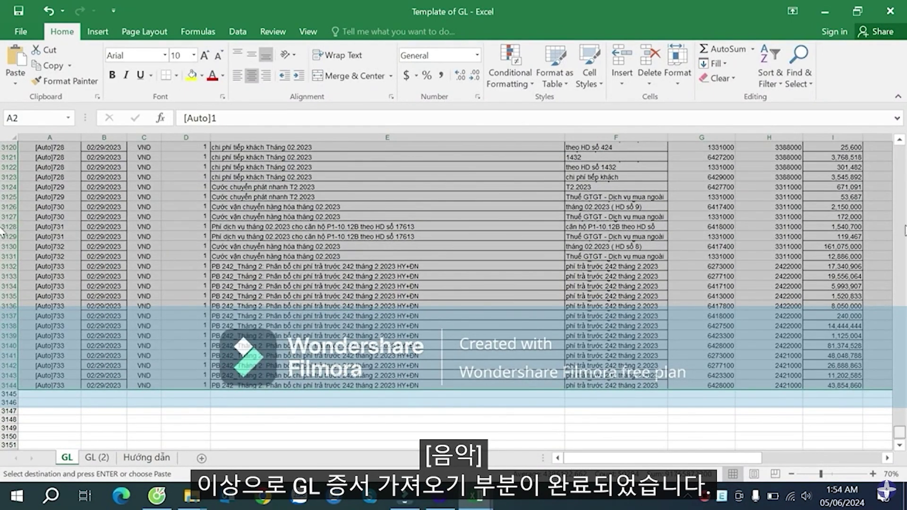
left_click_drag(905, 231, 901, 144)
left_click(362, 245)
- Narrow the Description VN (Up) column and inspect the descriptions and G5 account
left_click(372, 208)
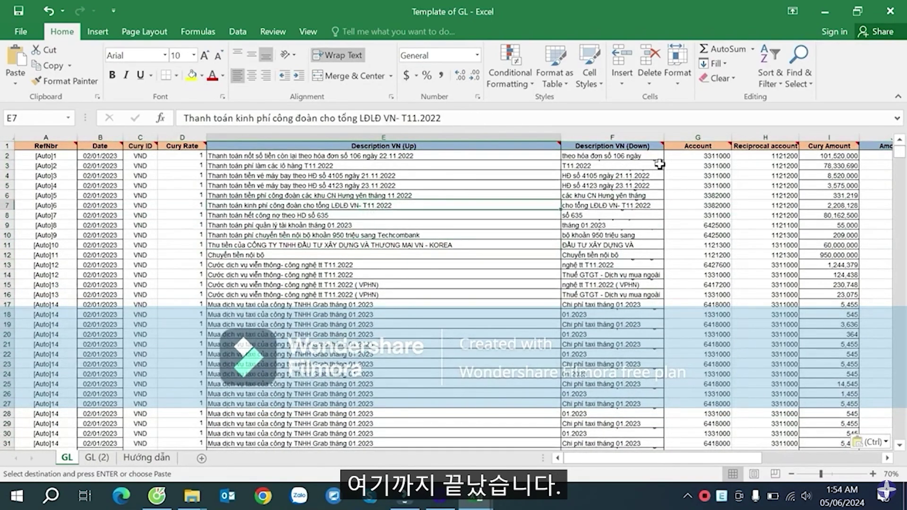
left_click_drag(555, 136, 467, 136)
left_click(278, 192)
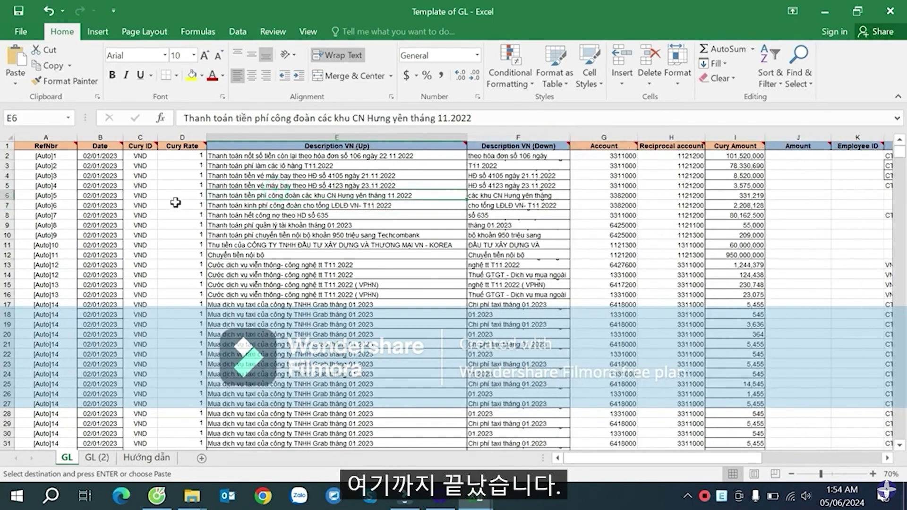
left_click(624, 185)
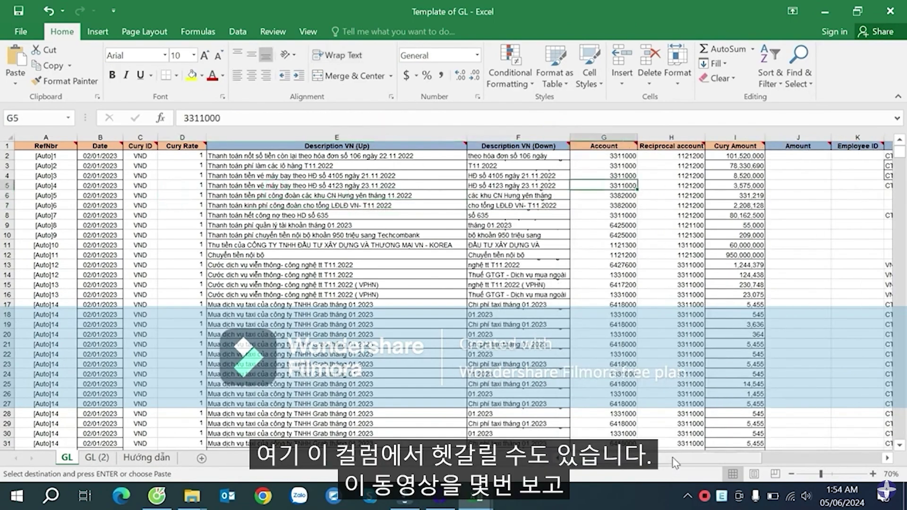
left_click_drag(673, 458, 801, 449)
- Compare the zero and dash Amount Before Tax entries in Q3 through Q7
left_click(527, 194)
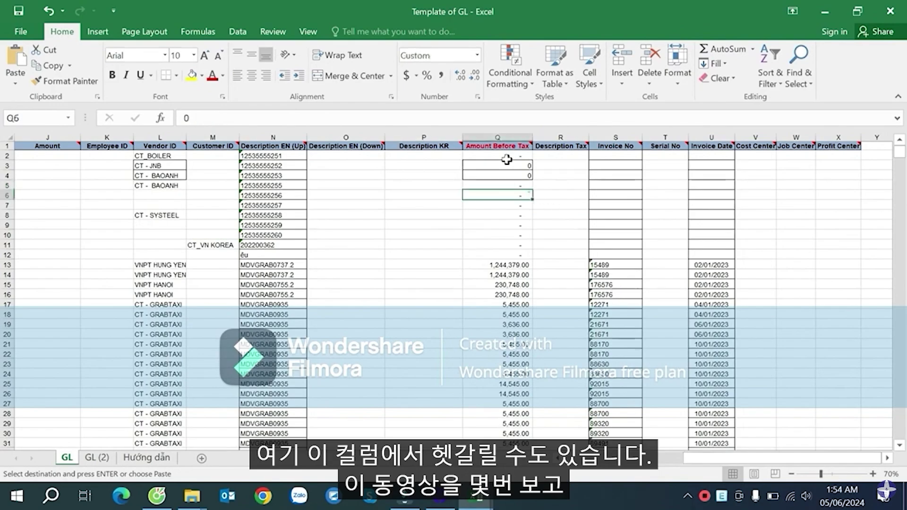
left_click(501, 137)
left_click(501, 174)
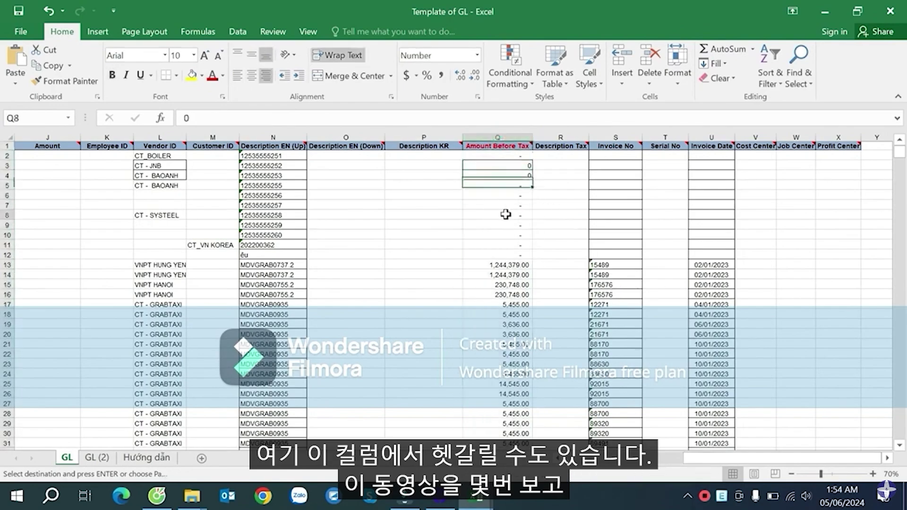
left_click(509, 166)
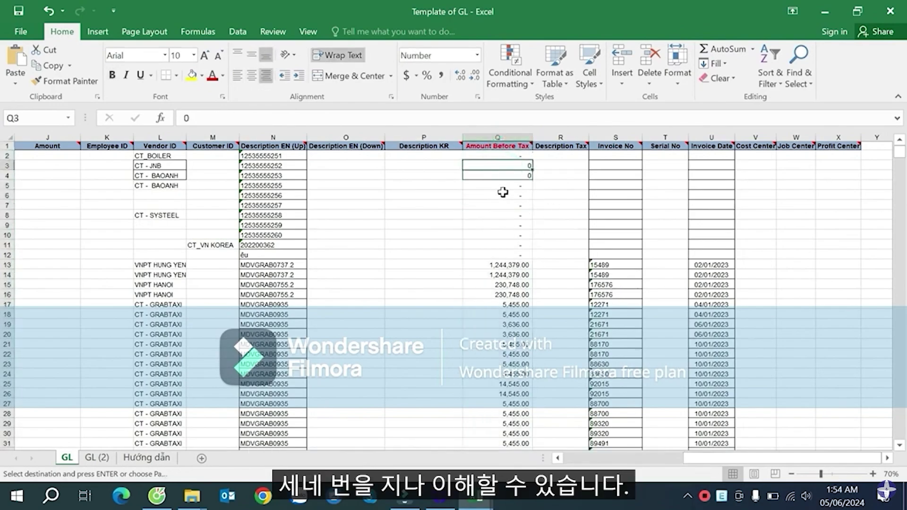
left_click(504, 192)
left_click(512, 187)
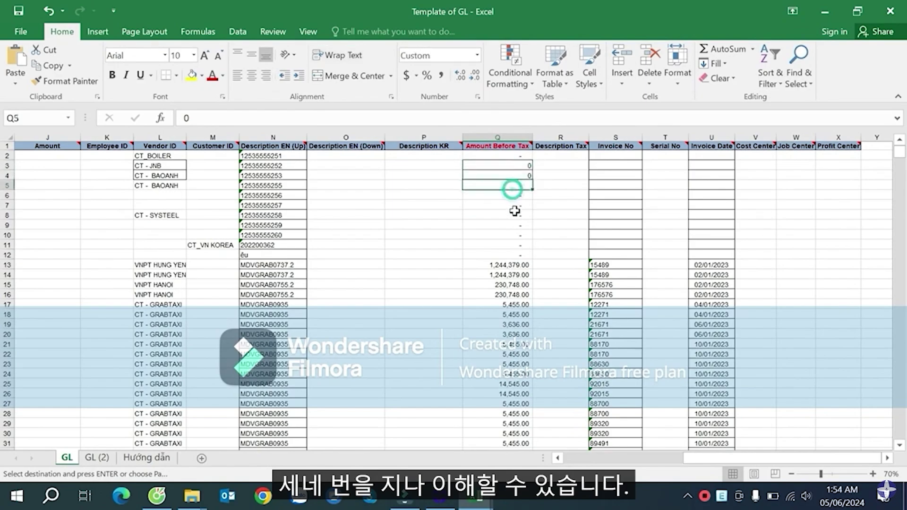
left_click(515, 161)
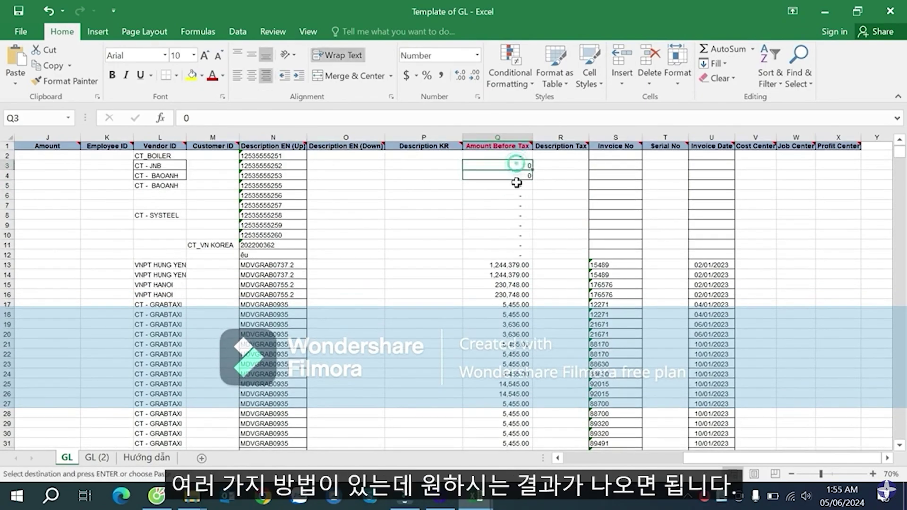
left_click(517, 185)
left_click(521, 203)
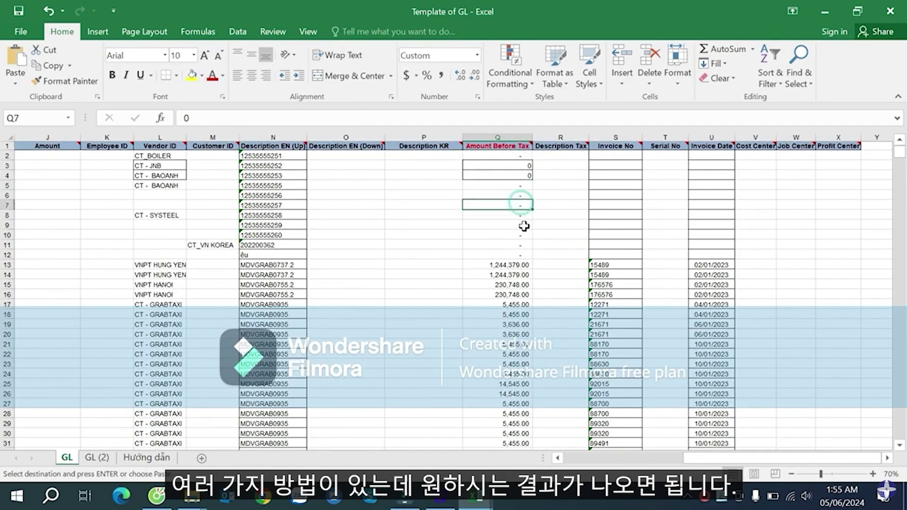
- Check an account cell in column G, cancel copy mode, and show the Excel windows
left_click(703, 216)
left_click(424, 235)
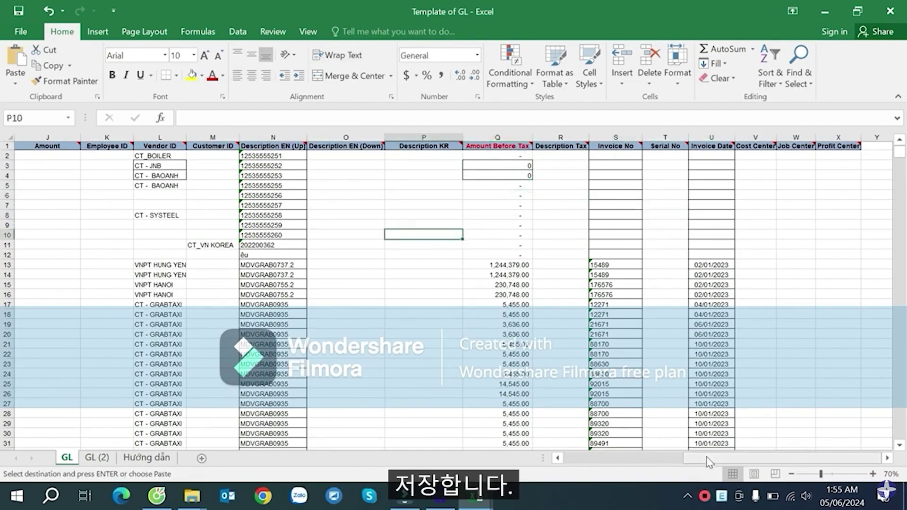
left_click_drag(709, 462, 587, 462)
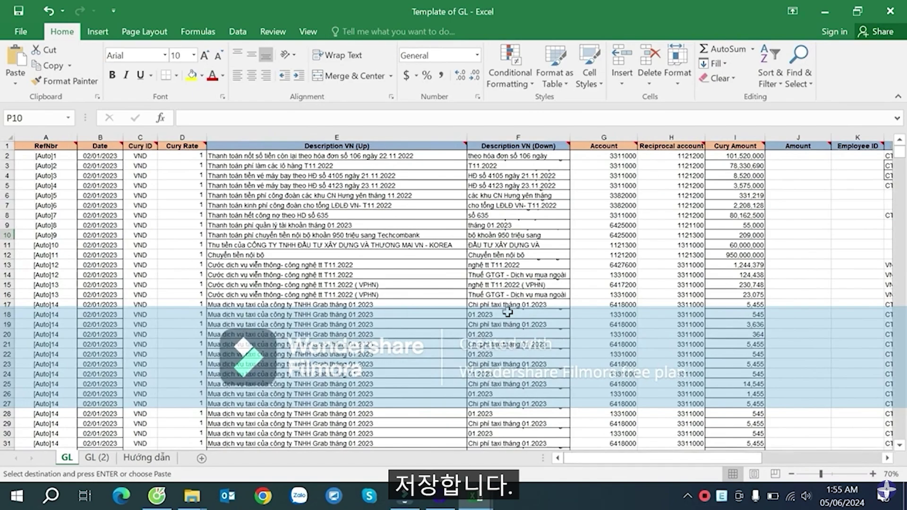
left_click(625, 284)
key("Escape")
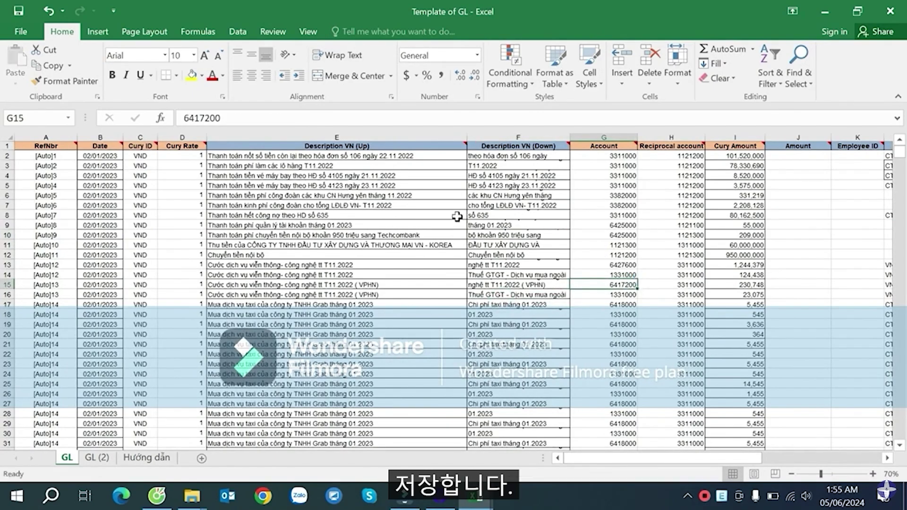
left_click(484, 498)
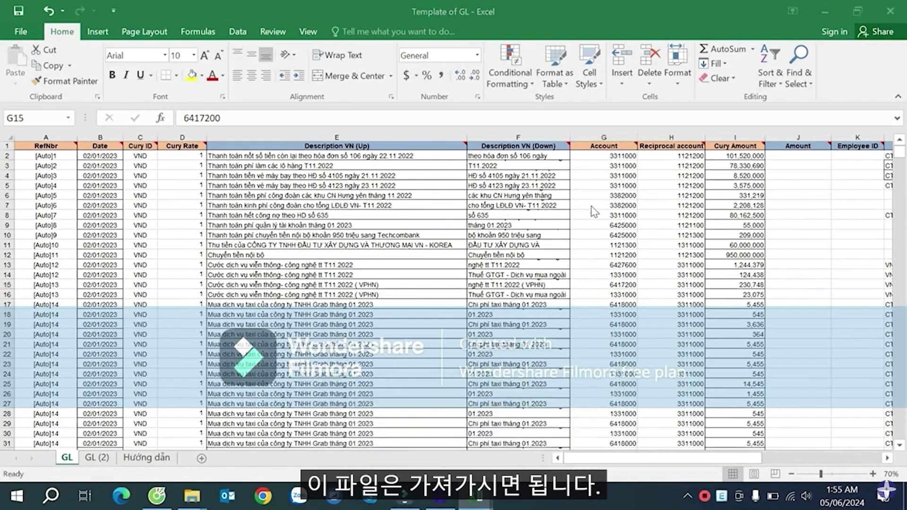
- Close the journal workbook, saving its changes
left_click(734, 225)
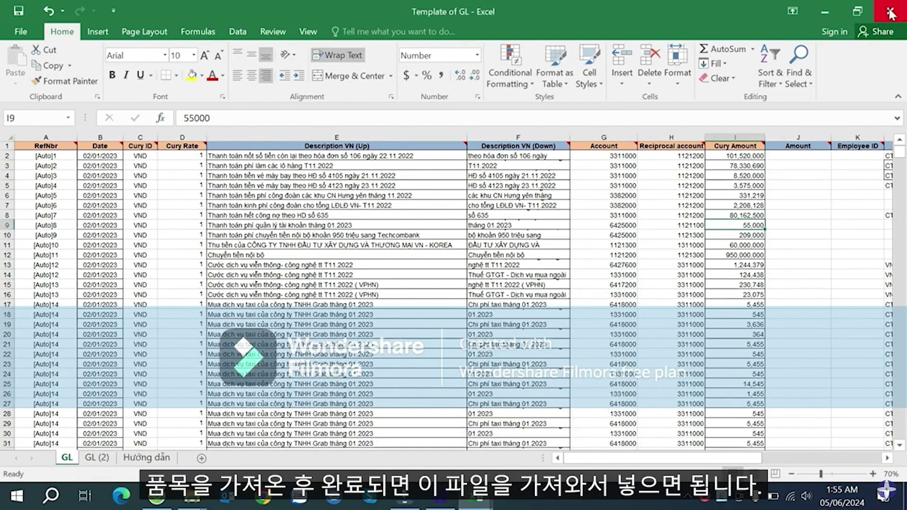
left_click(738, 263)
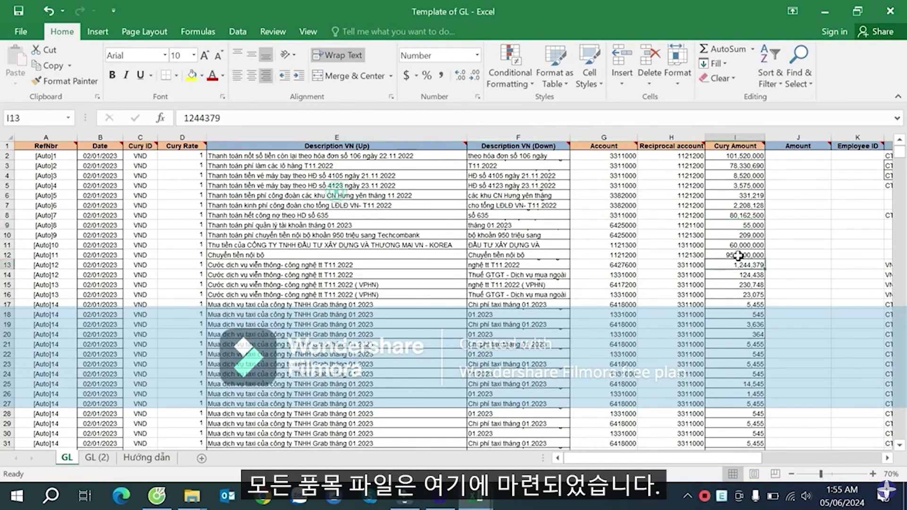
left_click(881, 15)
left_click(570, 317)
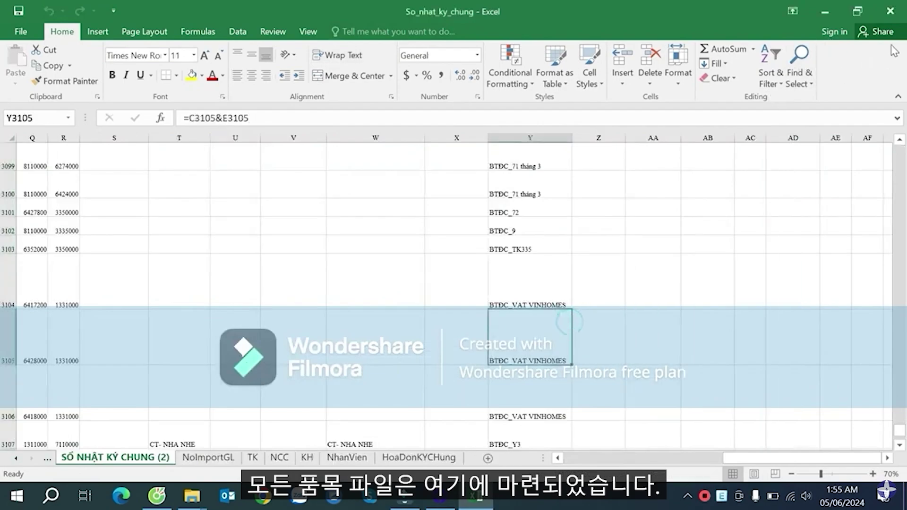
left_click(890, 10)
left_click(395, 275)
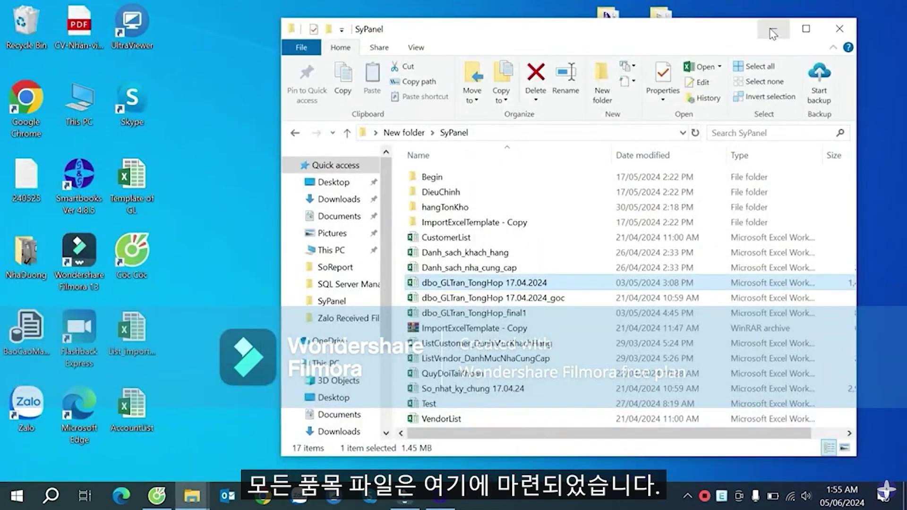
- Open Danh_sach_nha_cung_cap maximized, review supplier rows C6:F11, then close it
left_click(773, 32)
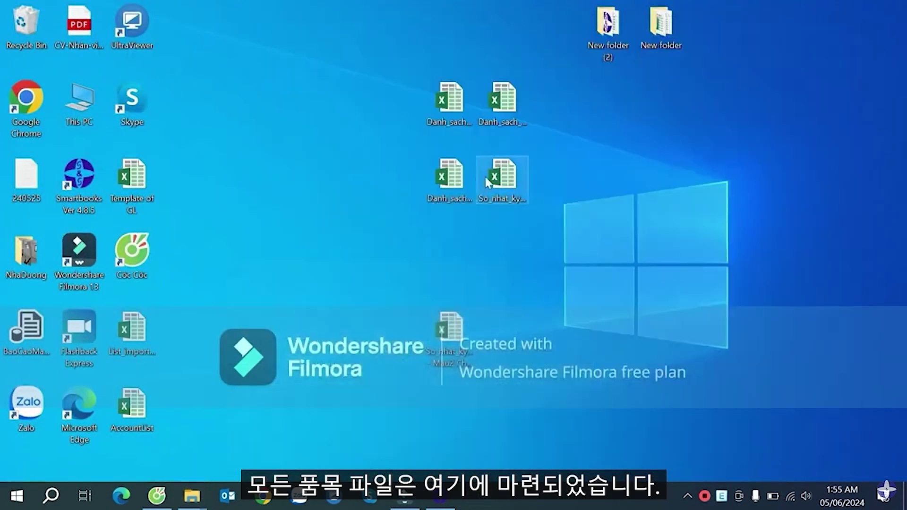
double_click(456, 114)
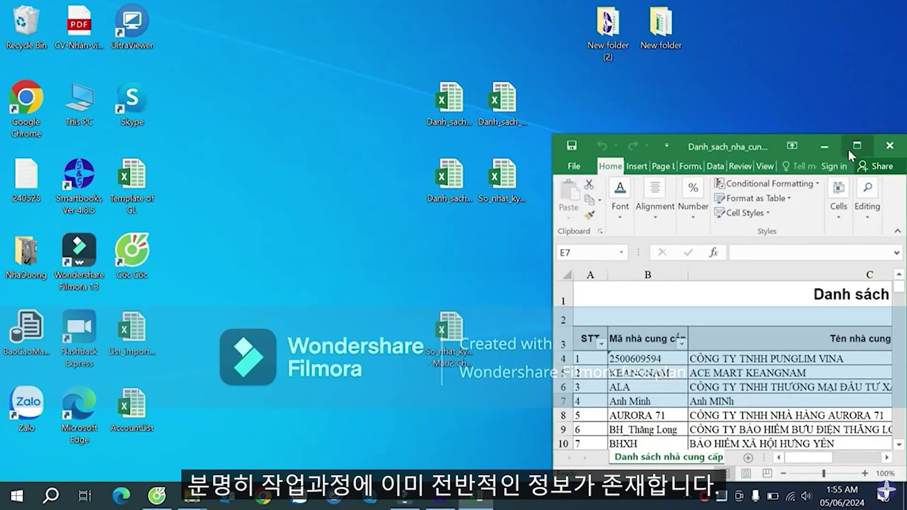
left_click(856, 146)
left_click(714, 239)
left_click_drag(714, 238, 702, 338)
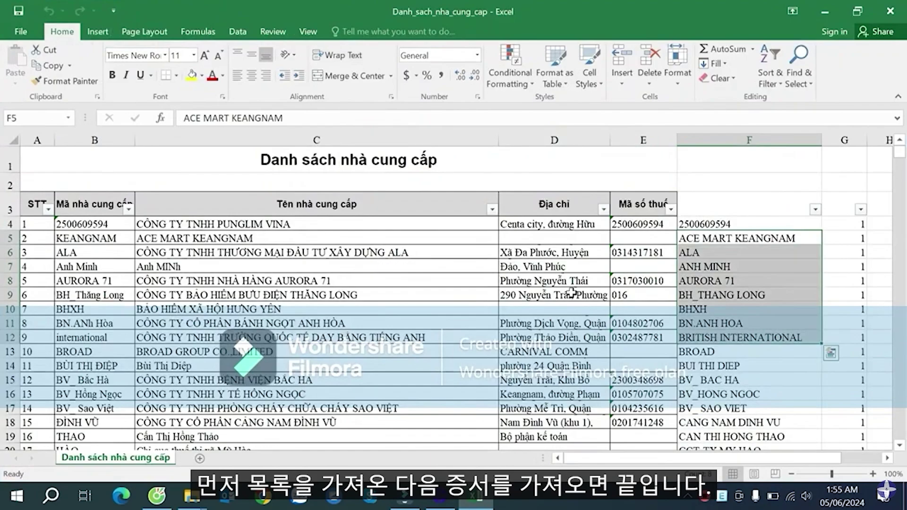
left_click_drag(314, 264, 603, 339)
left_click(695, 324)
left_click(399, 248)
left_click_drag(399, 248, 745, 318)
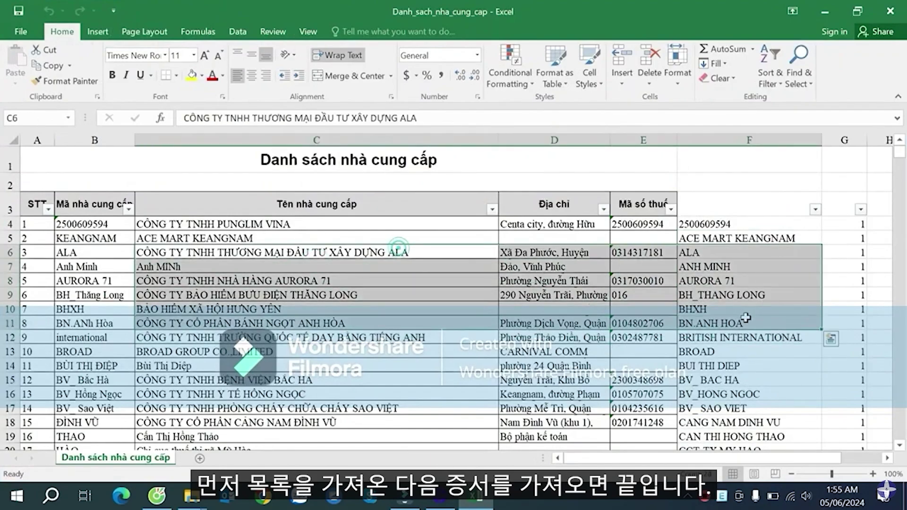
left_click(890, 12)
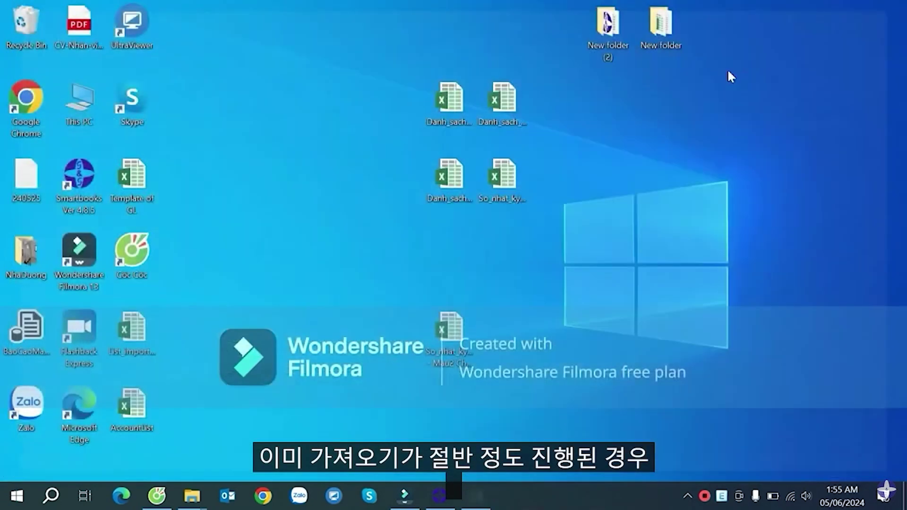
- In SmartBooks, go to Kế toán phải trả > Danh mục nhà cung cấp
left_click(448, 499)
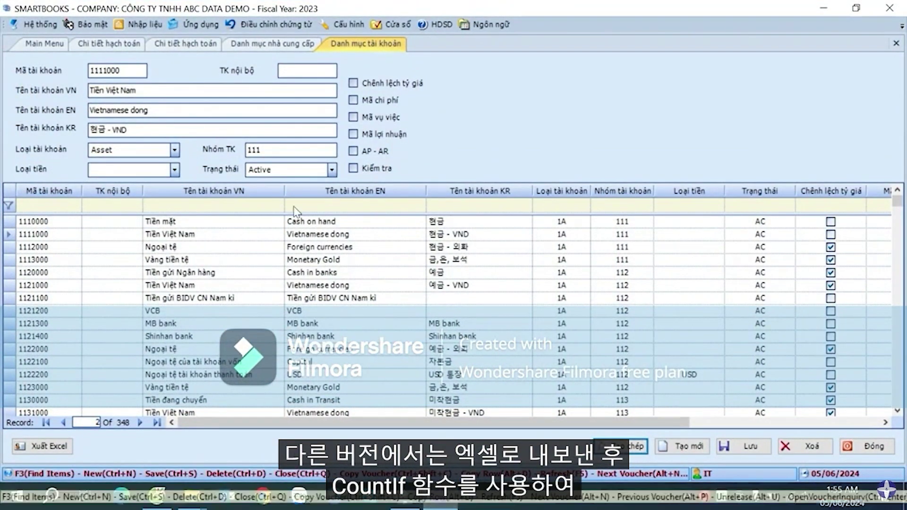
left_click(58, 45)
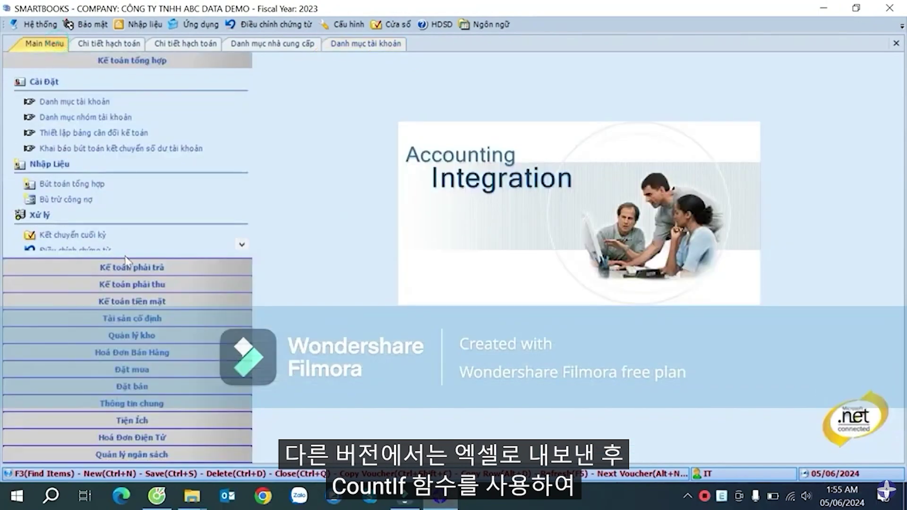
left_click(153, 265)
left_click(81, 119)
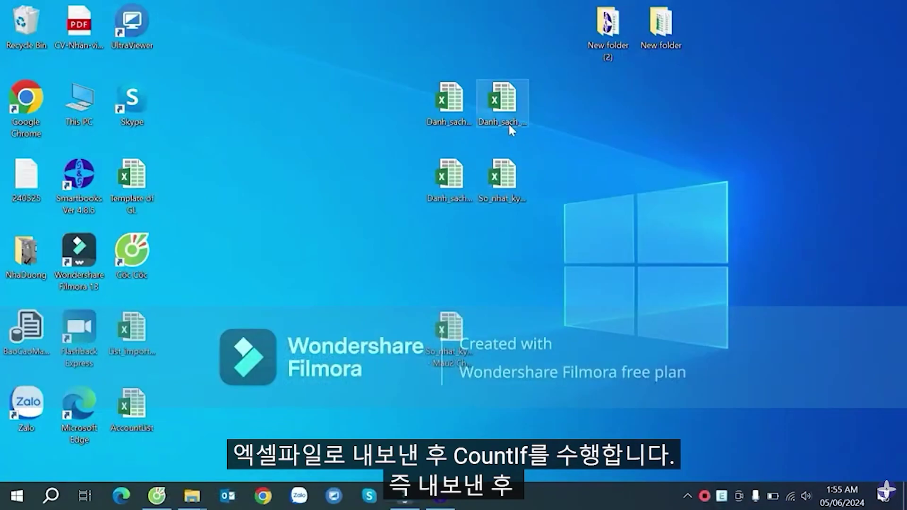
- Export the supplier catalogue to Excel under the name VendorListCheck
left_click(439, 502)
left_click(42, 446)
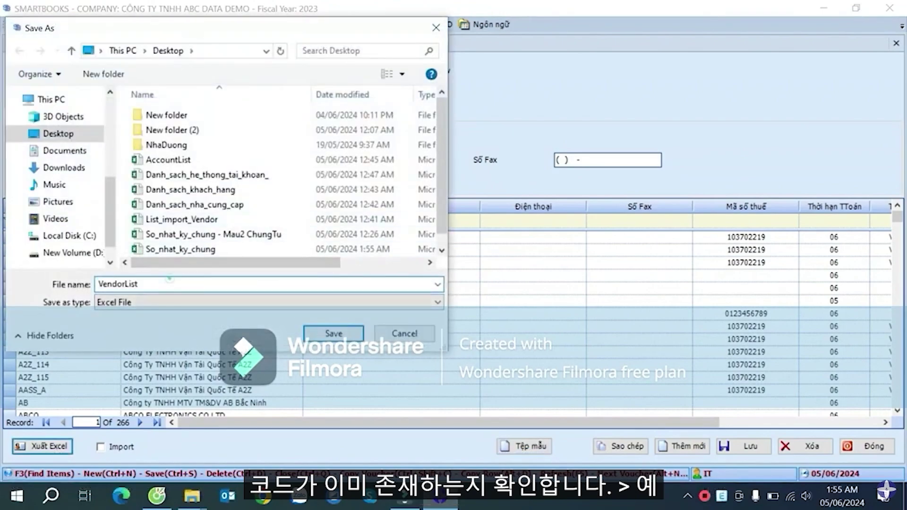
left_click(169, 279)
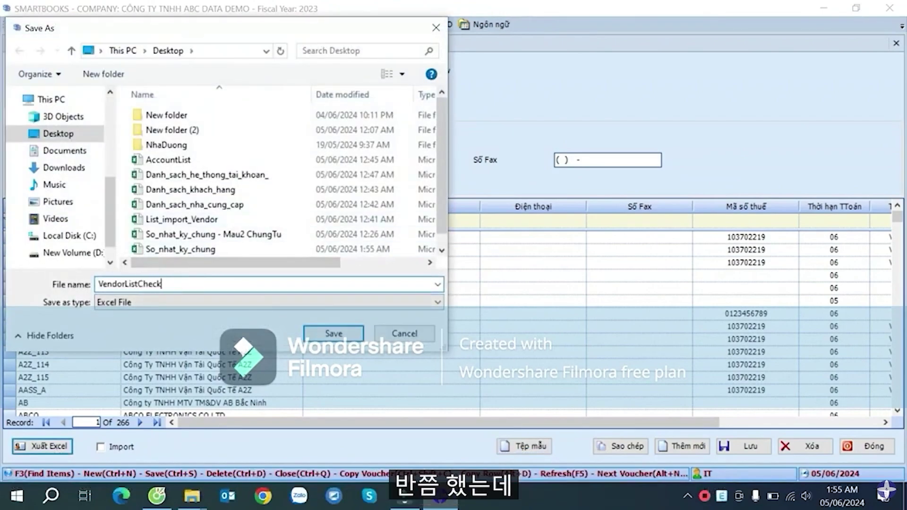
key("Return")
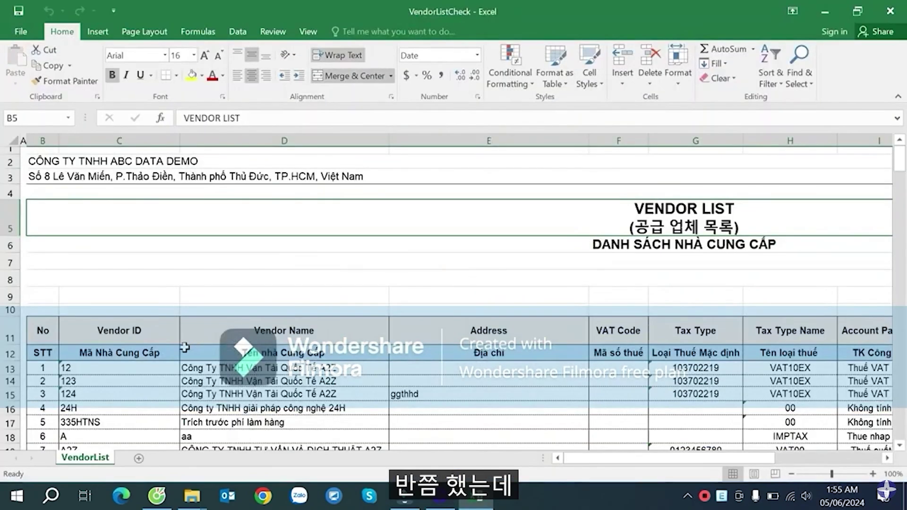
- Copy the exported vendor codes from C13 down to the end of the column
left_click(146, 364)
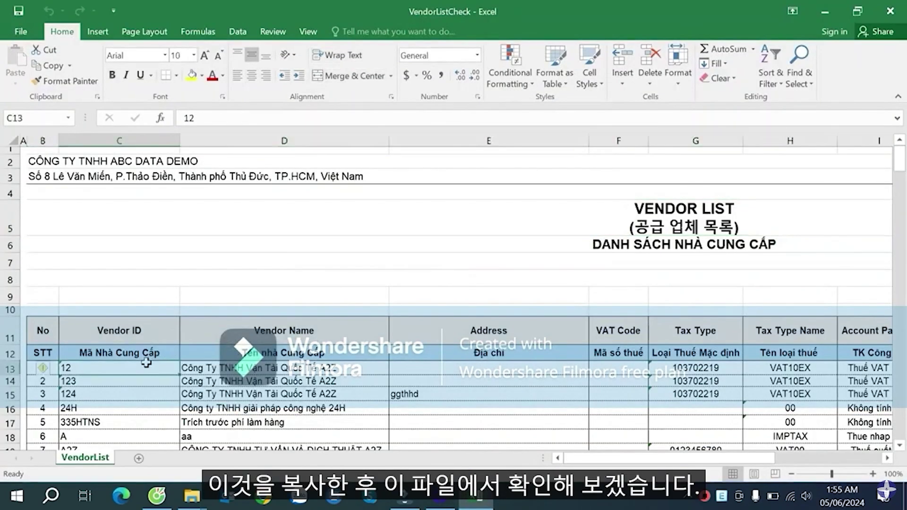
key("ctrl+shift+Down")
key("ctrl+c")
- Reopen the Danh_sach_nha_cung_cap workbook from the desktop and go to code cell F4
key("alt+Tab")
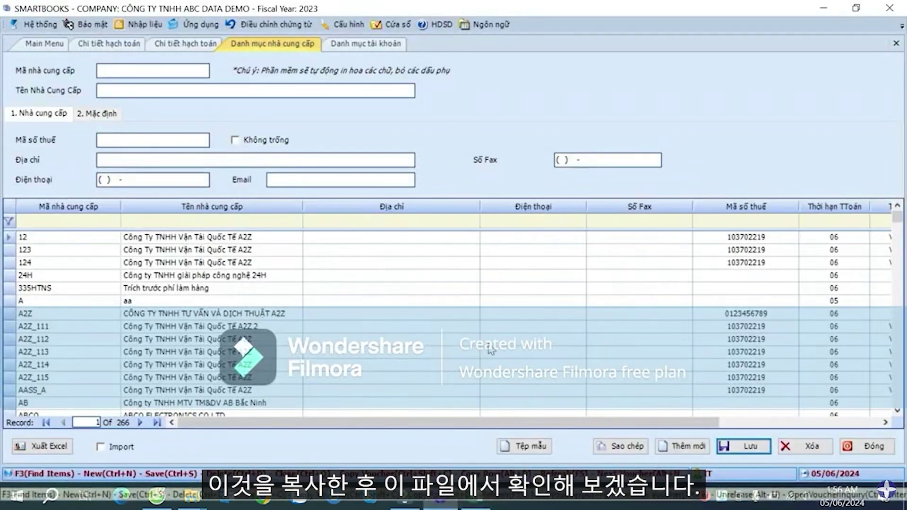
key("super+d")
double_click(460, 117)
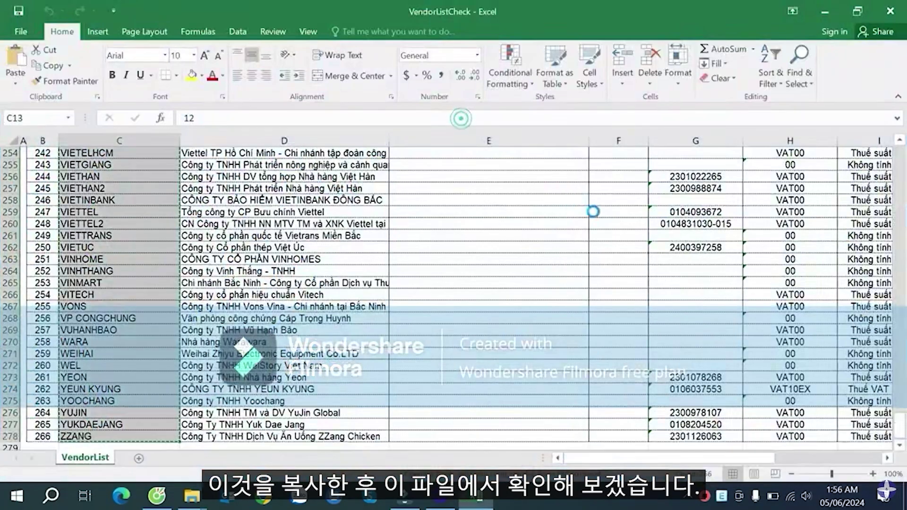
left_click(766, 243)
key("Up")
- Paste the SmartBooks vendor codes into column L starting at L4
key("Right")
key("Right")
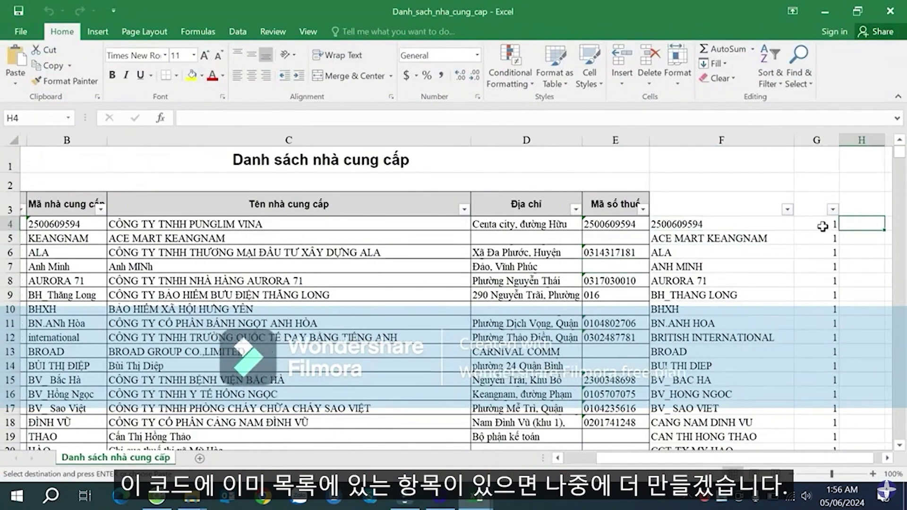
key("Right")
key("Right")
key("Right")
left_click(588, 226)
key("ctrl+v")
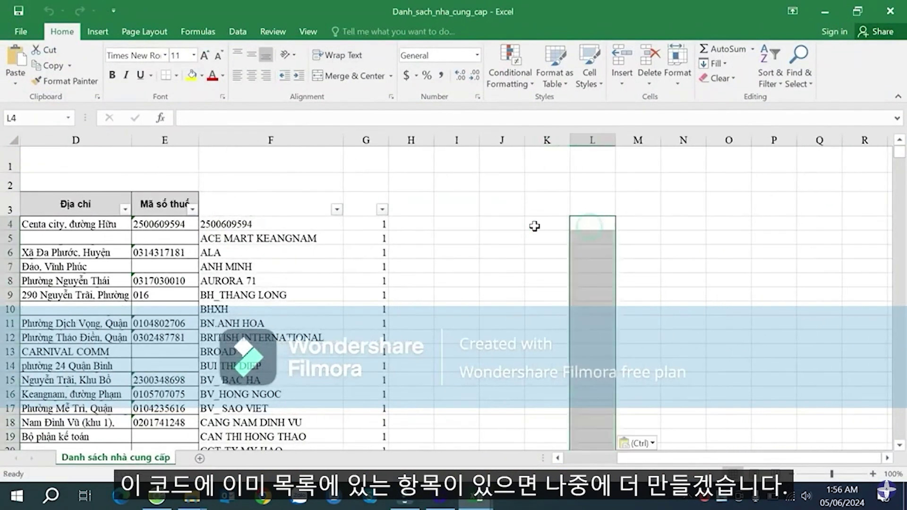
left_click(643, 222)
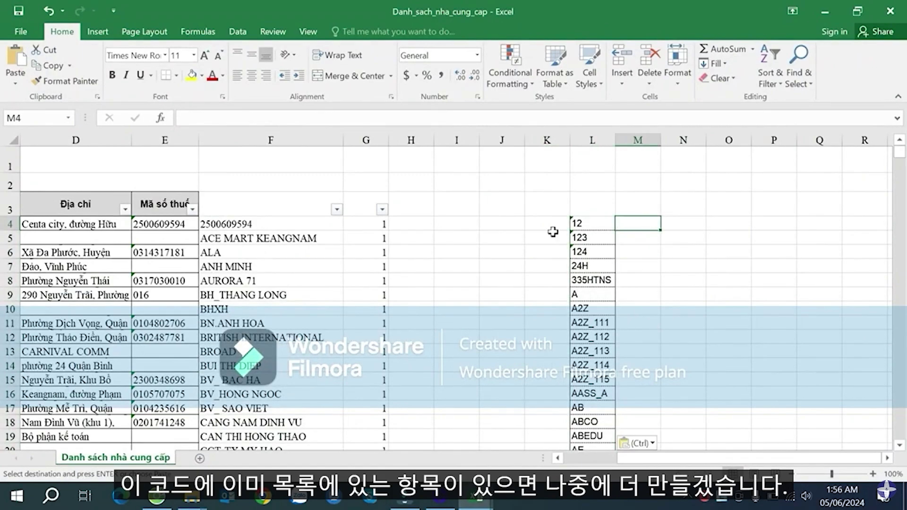
- Enter =COUNTIF($L$4:$L$269,F4) in H4
left_click(420, 224)
type("=cou")
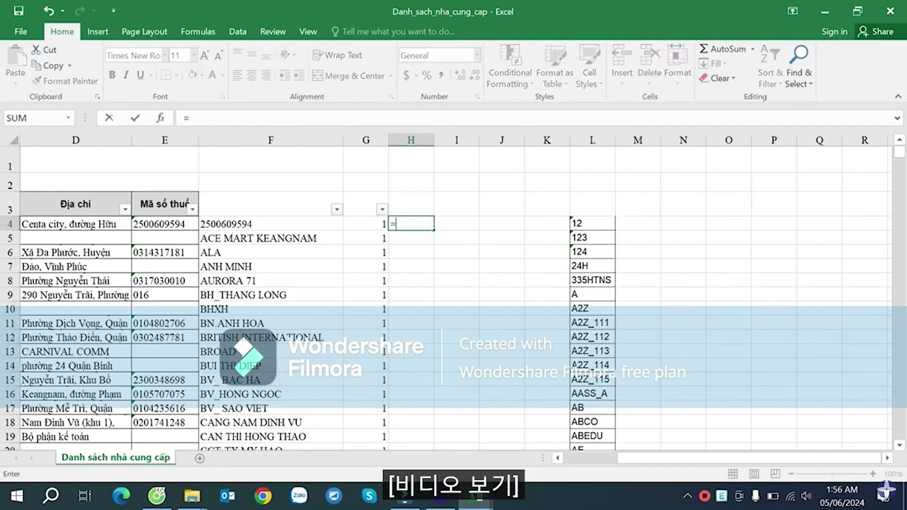
key("Down")
key("Down")
key("Down")
key("Tab")
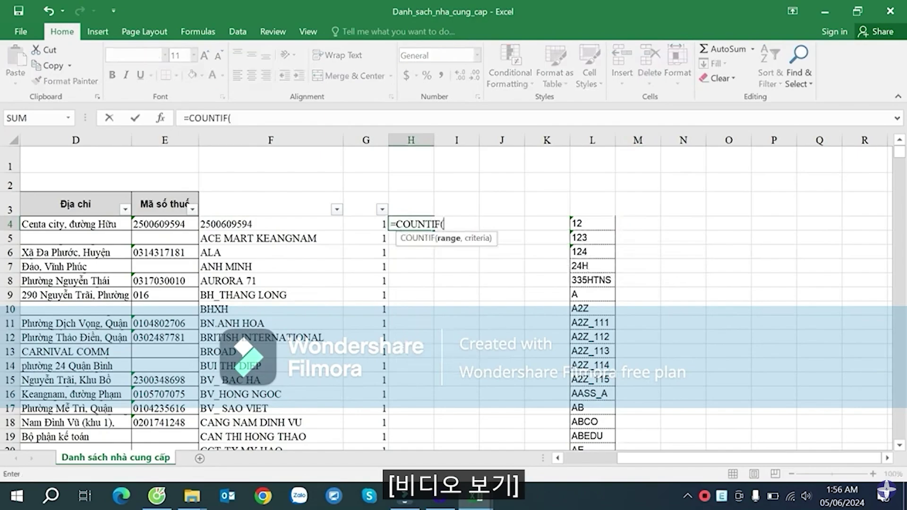
key("Right")
key("Right")
key("Right")
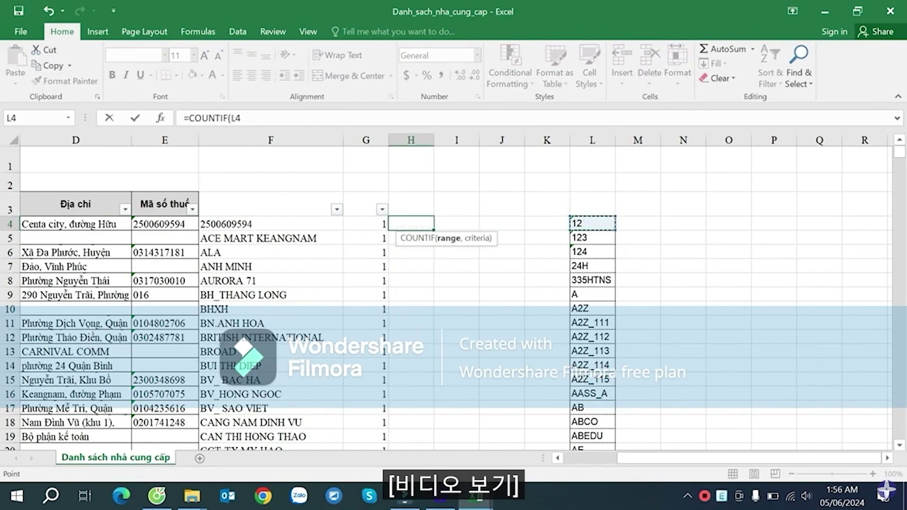
key("ctrl+shift+Down")
key("F4")
type(",")
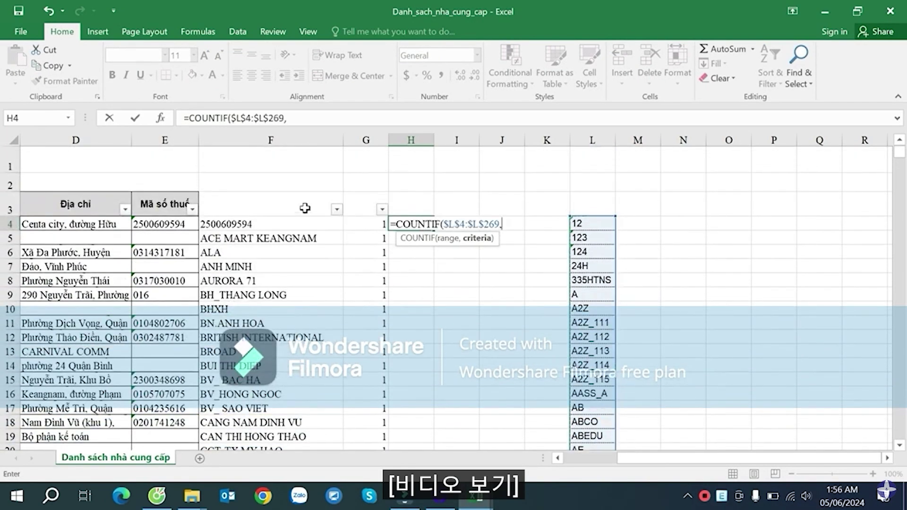
left_click(245, 217)
key("Return")
- Fill the COUNTIF formula down column H and select headers E3:H3
left_click(430, 229)
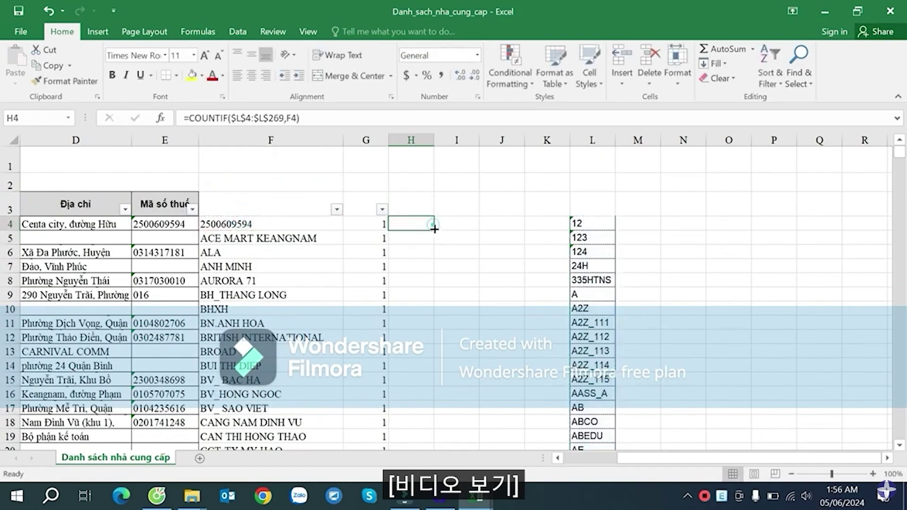
double_click(431, 230)
left_click_drag(419, 207, 140, 204)
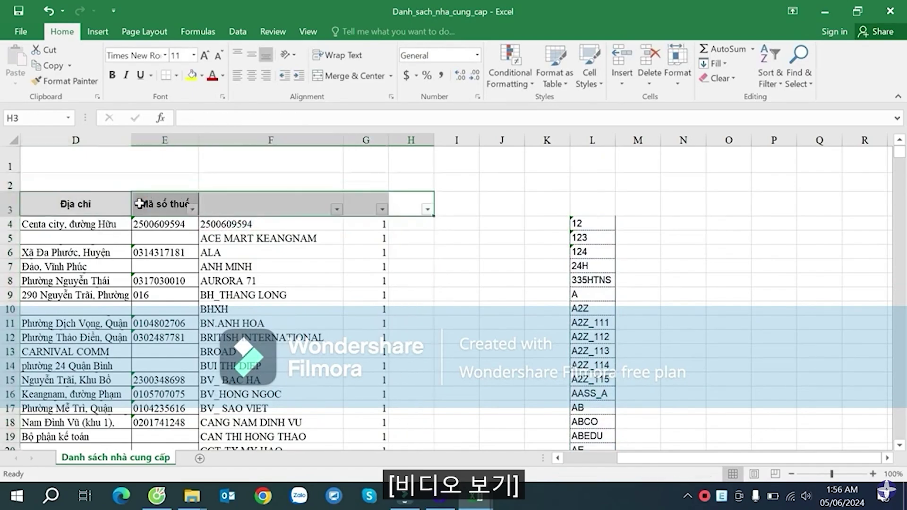
left_click(406, 281)
left_click(427, 210)
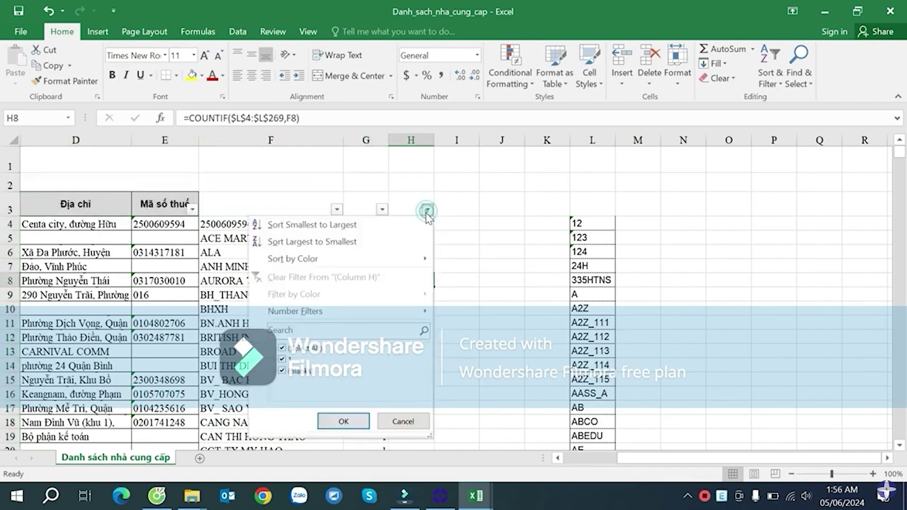
left_click(342, 420)
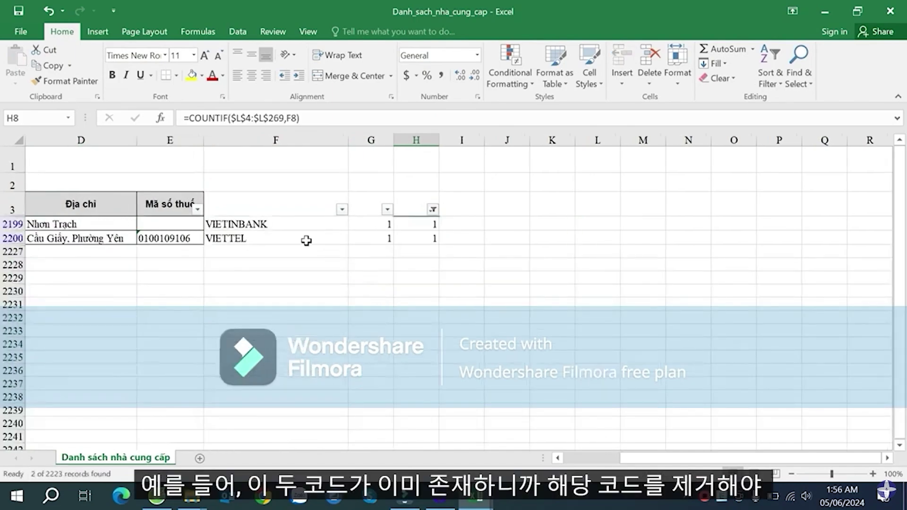
left_click(282, 225)
left_click_drag(291, 227, 376, 232)
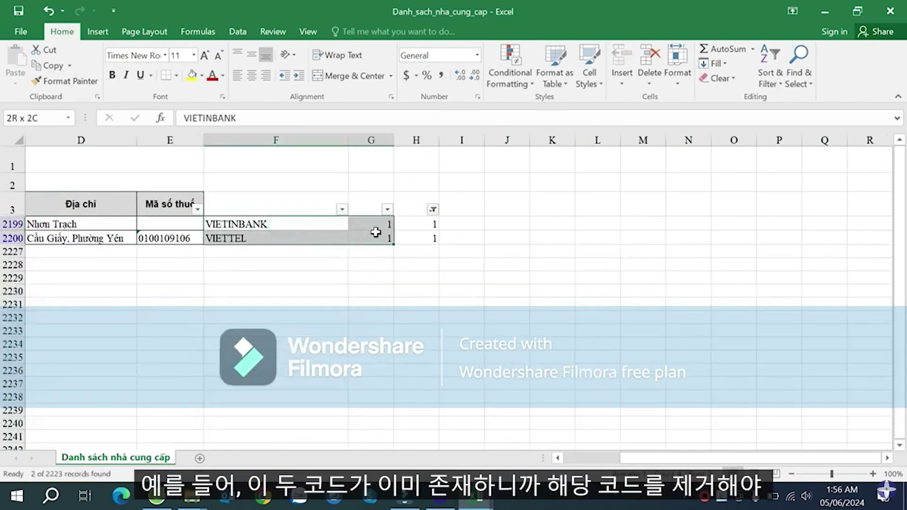
left_click(313, 225)
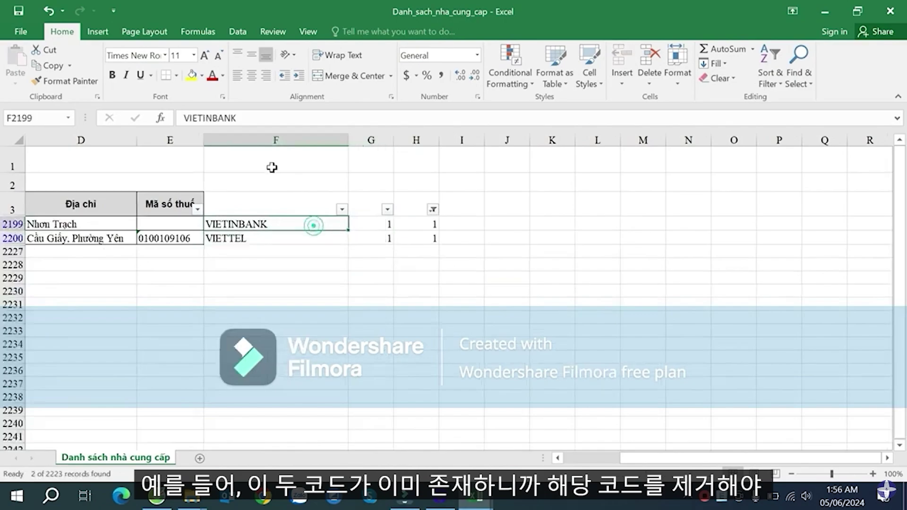
left_click_drag(273, 228, 274, 237)
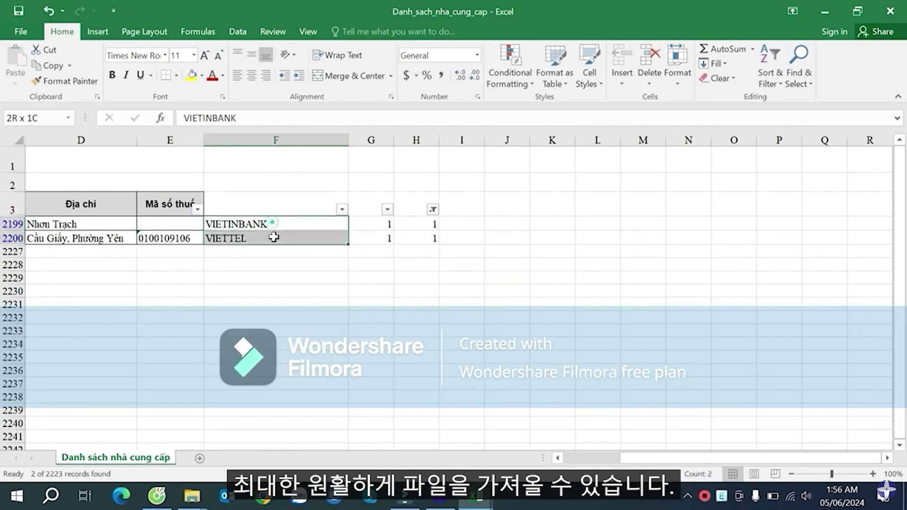
left_click(433, 208)
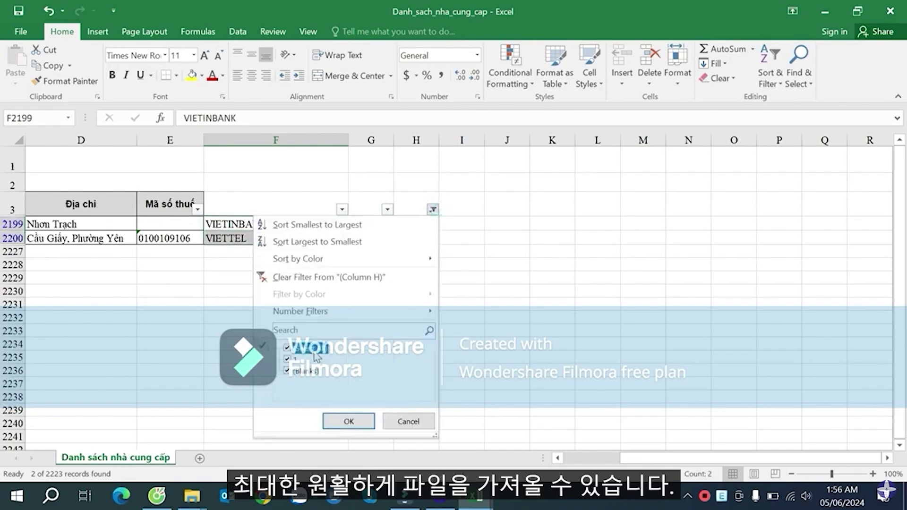
left_click(348, 420)
left_click(465, 274)
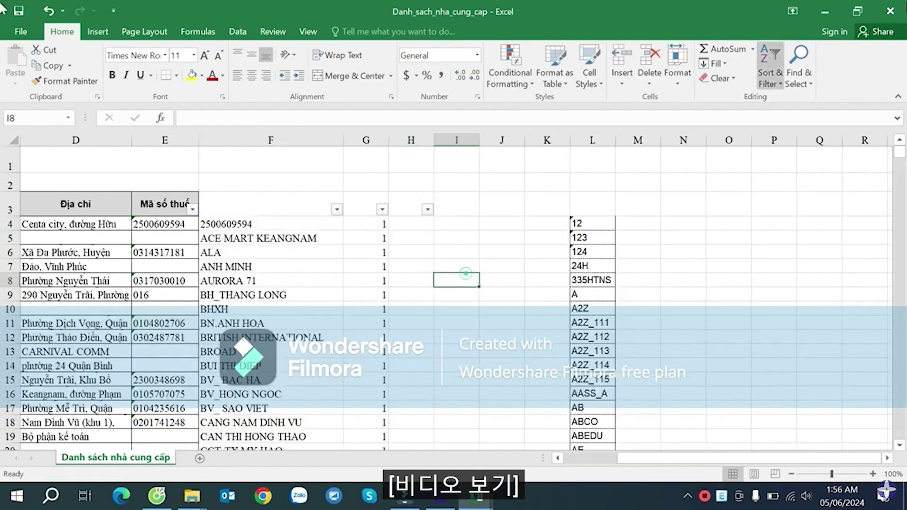
left_click(890, 11)
- Close the VendorListCheck workbook
left_click(394, 266)
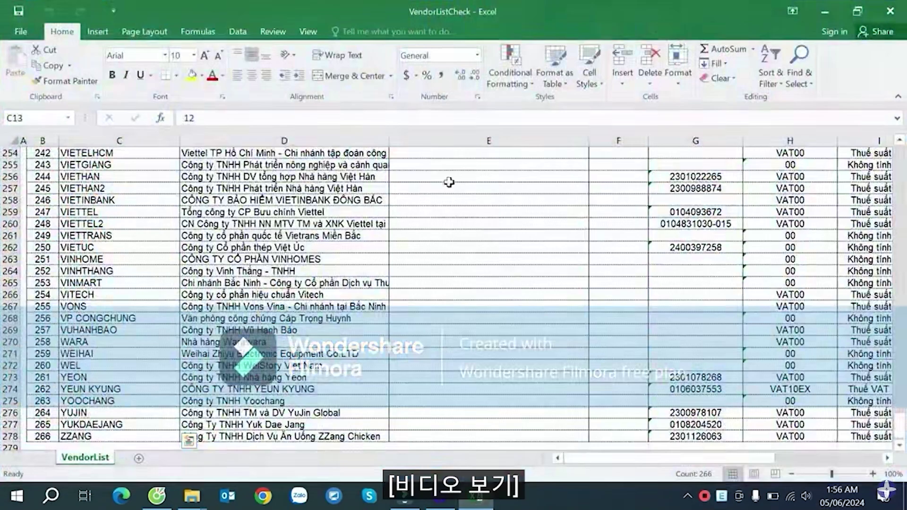
left_click(466, 211)
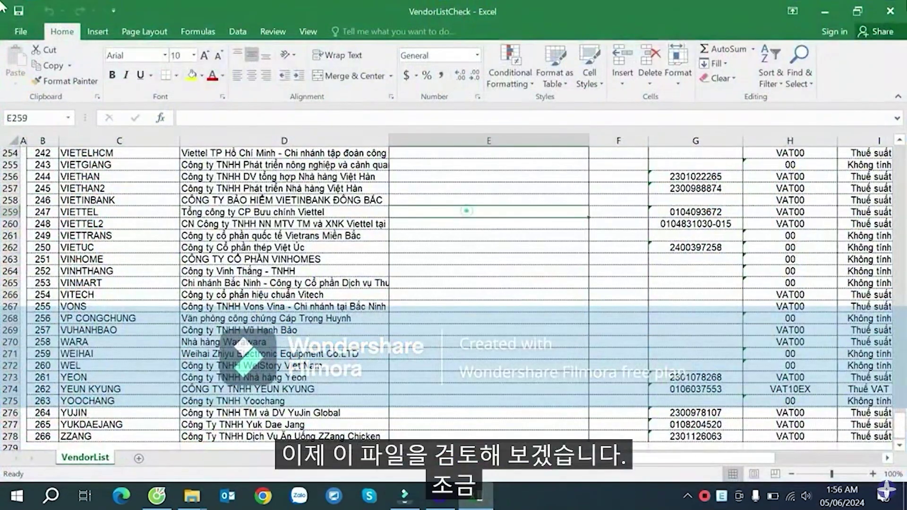
left_click(889, 11)
- Open So_nhat_ky_chung from the desktop and switch to its NoImportGL sheet
double_click(504, 187)
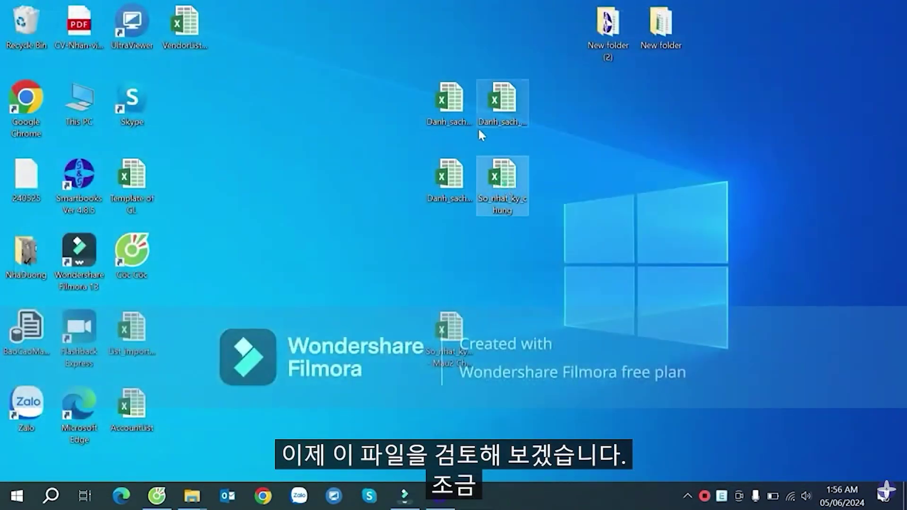
left_click(495, 101)
left_click(460, 190)
double_click(501, 183)
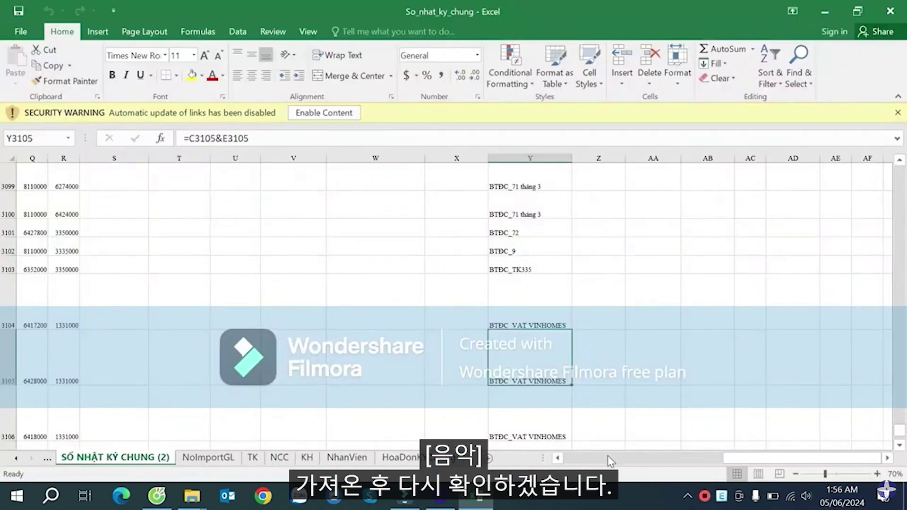
left_click(610, 460)
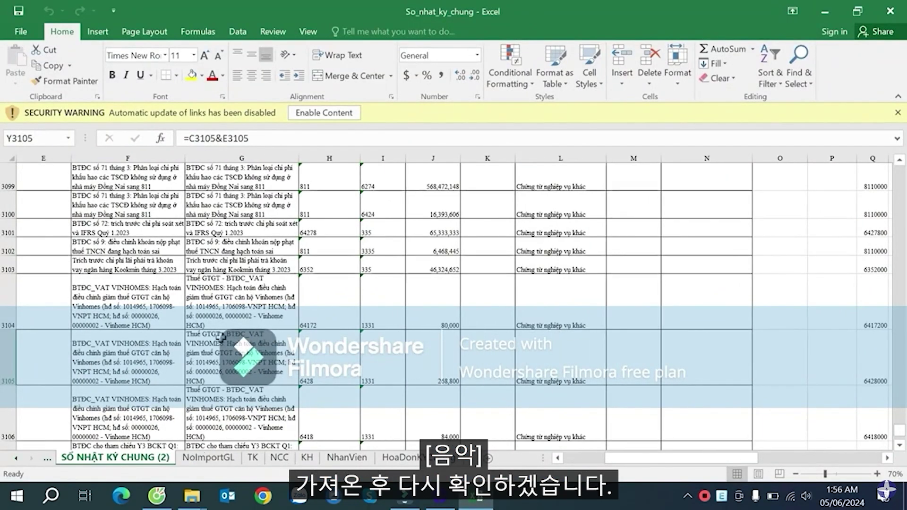
left_click(227, 307)
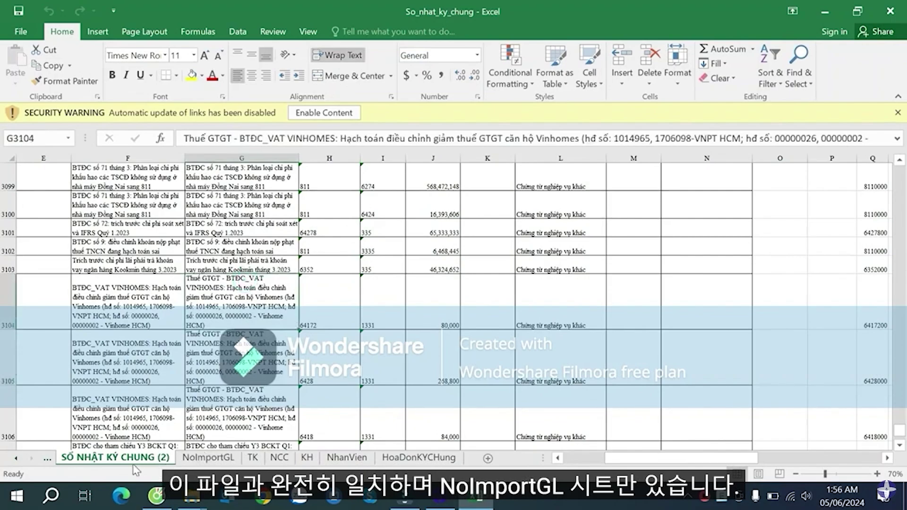
left_click(207, 459)
- Review the NoImportGL account codes, including account 1561 in H17
scroll(278, 239, "up", 4)
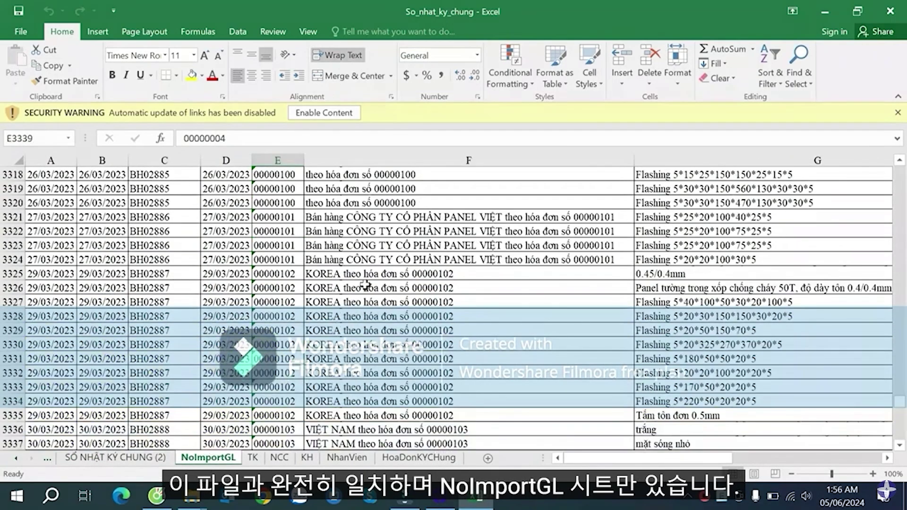
key("ctrl+Up")
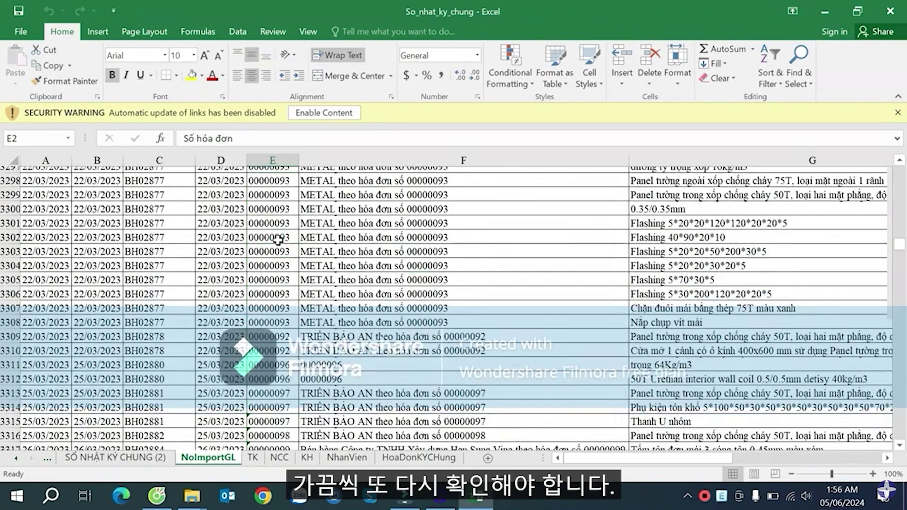
key("Left")
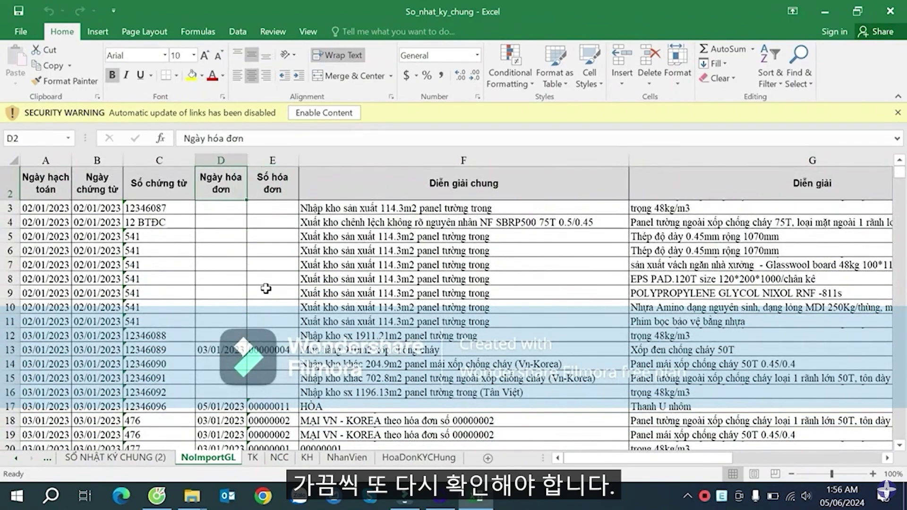
left_click(417, 232)
key("Right")
key("Right")
scroll(277, 289, "down", 1)
key("Right")
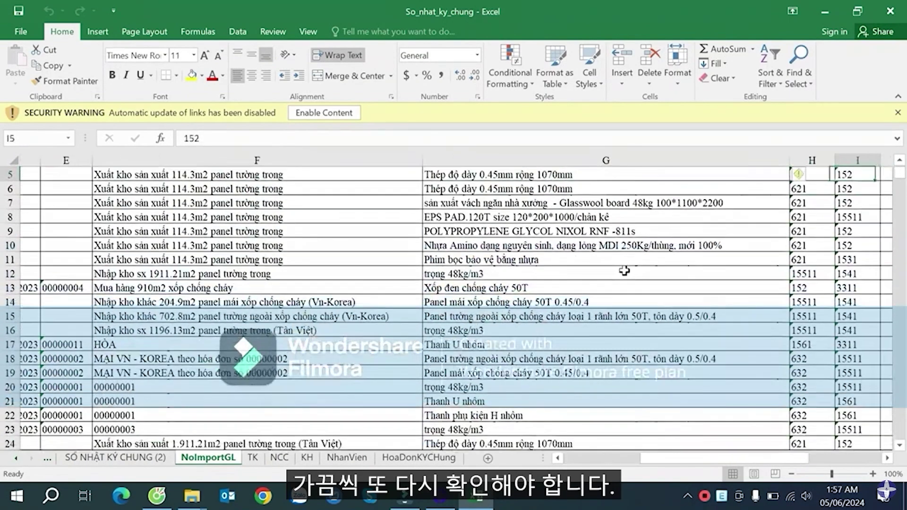
left_click(828, 303)
left_click(835, 369)
left_click(779, 343)
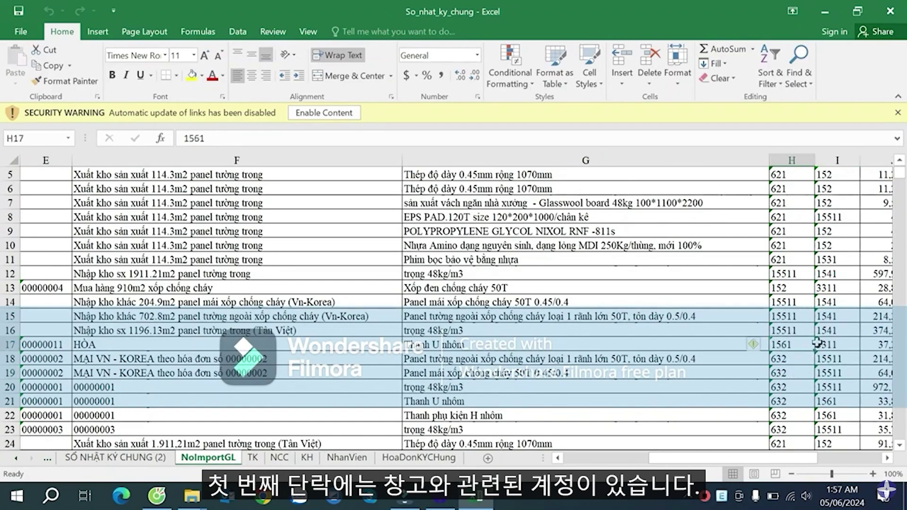
- Scroll down the sheet and check the empty invoice number in E167
scroll(760, 349, "down", 15)
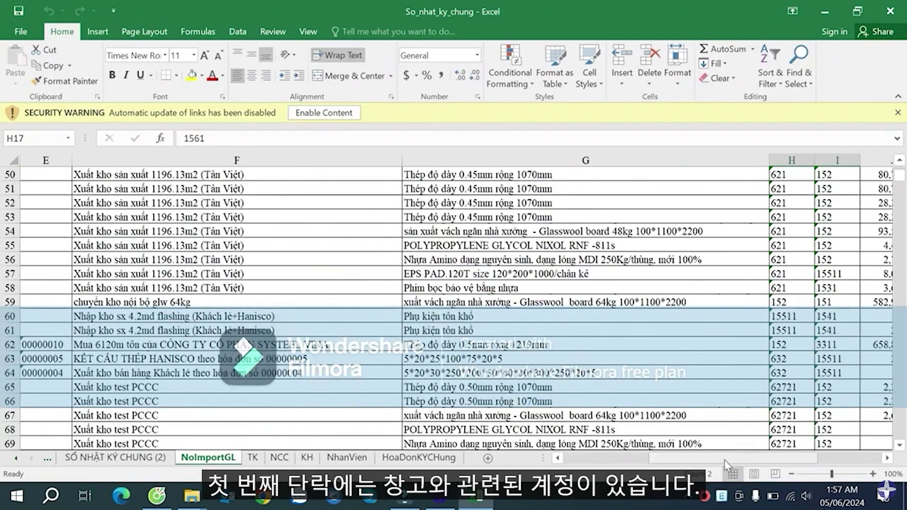
left_click_drag(725, 459, 628, 458)
scroll(479, 408, "down", 20)
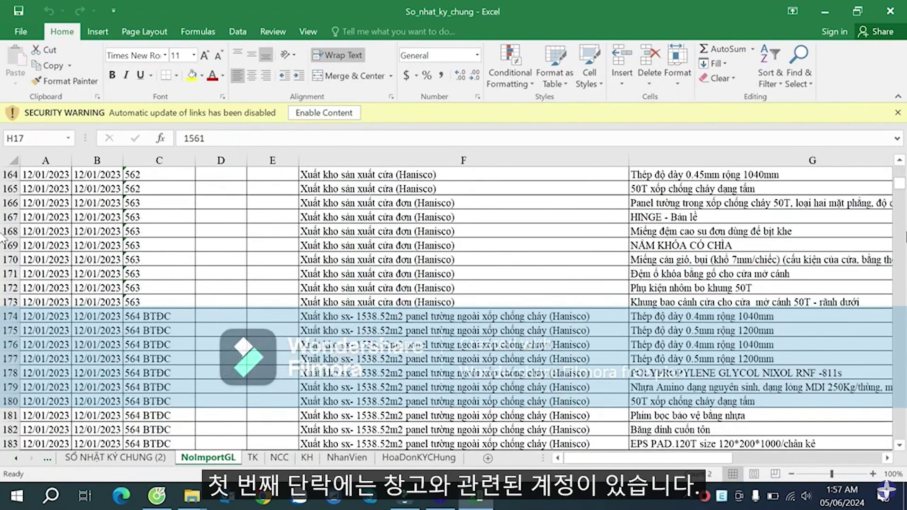
left_click(269, 214)
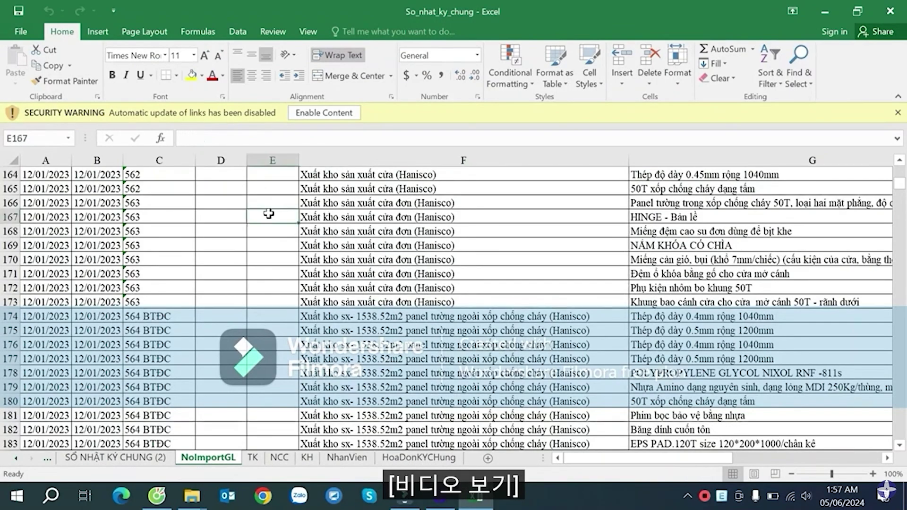
scroll(189, 217, "up", 6)
left_click(103, 219)
- Select the header row 2 and turn on AutoFilter with Ctrl+Shift+L
key("ctrl+Home")
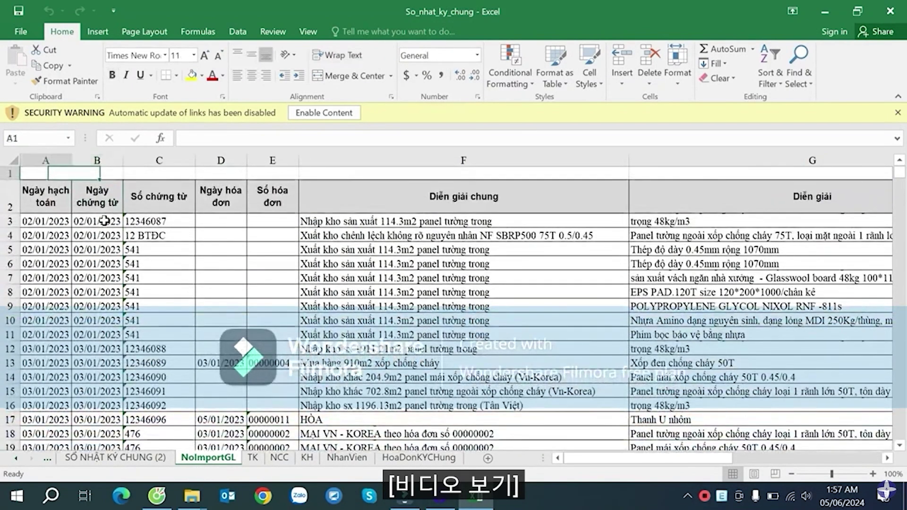
key("Down")
key("ctrl+shift+Right")
key("ctrl+shift+l")
key("ctrl+Left")
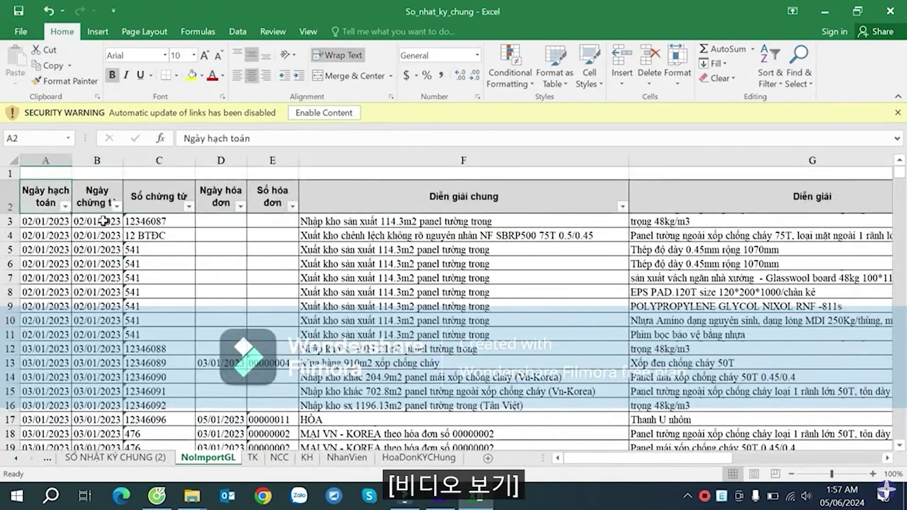
- Filter the Ngày chứng từ column by yellow cell colour to keep only the highlighted rows
left_click(117, 206)
left_click(119, 297)
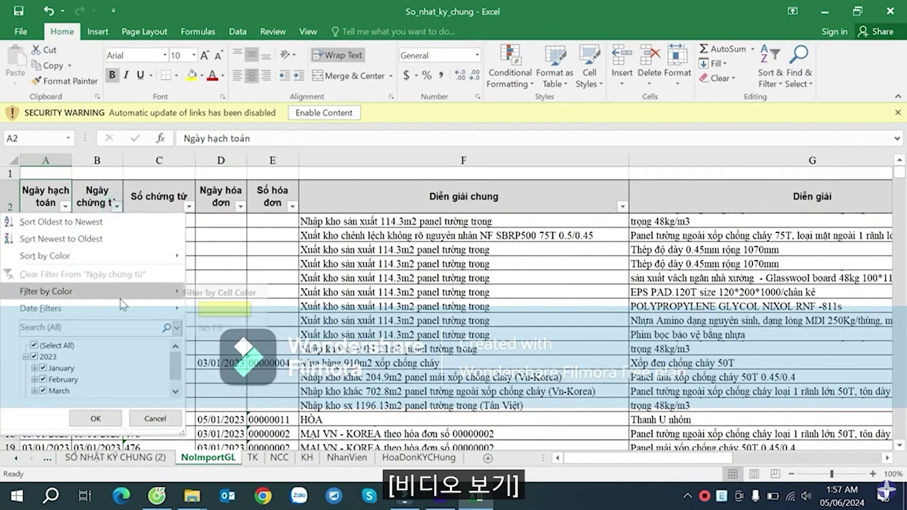
left_click(221, 308)
- Review the descriptions and account codes of yellow rows 2897, 3026 and 3338
left_click(276, 249)
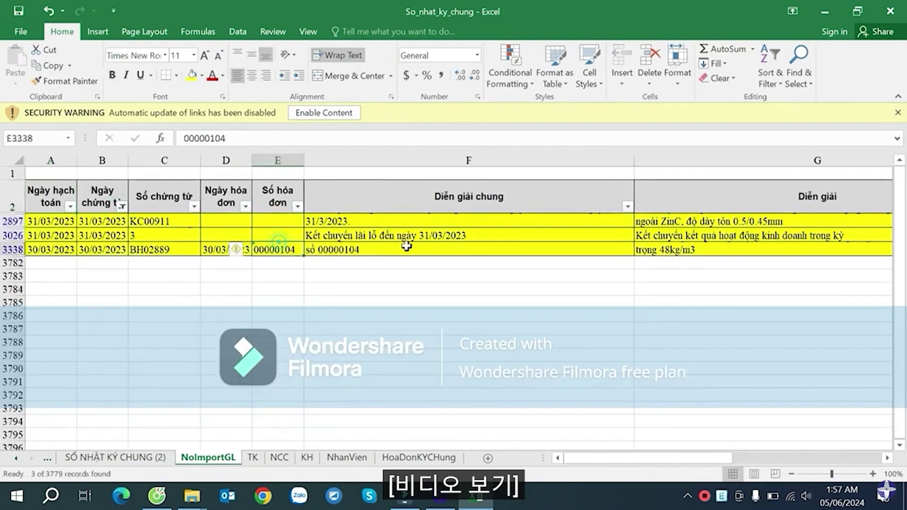
left_click(416, 236)
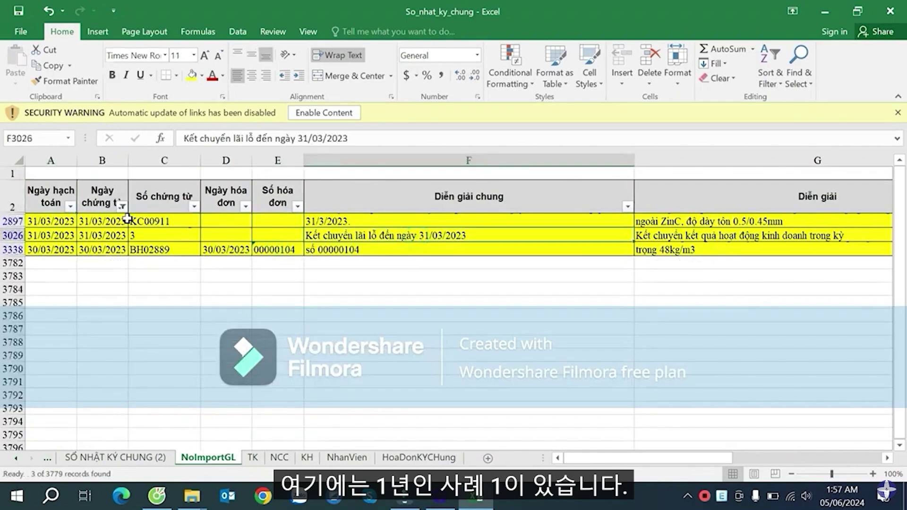
left_click_drag(123, 220, 683, 218)
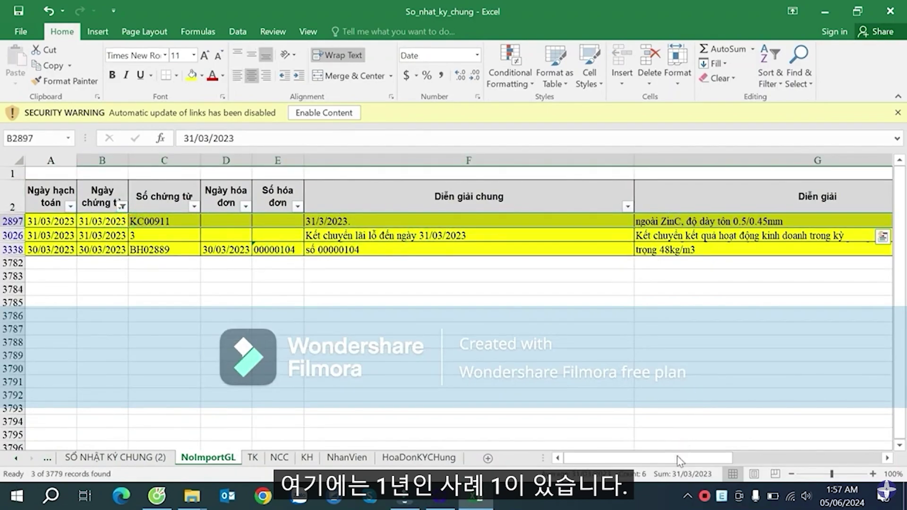
left_click_drag(679, 461, 764, 451)
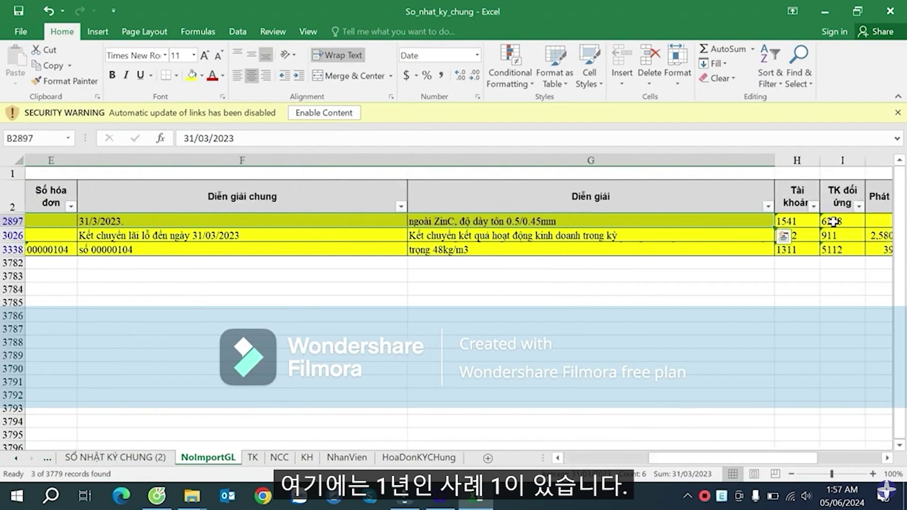
left_click_drag(832, 221, 743, 221)
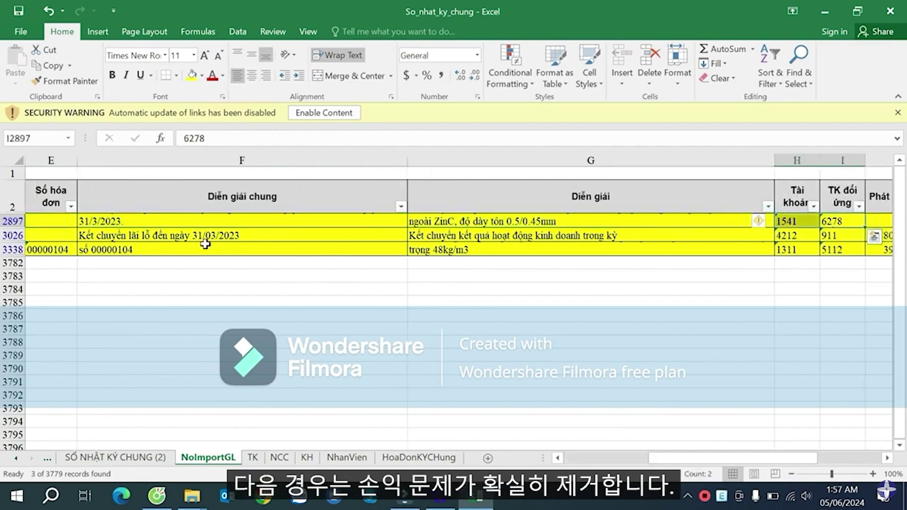
left_click_drag(163, 236, 841, 235)
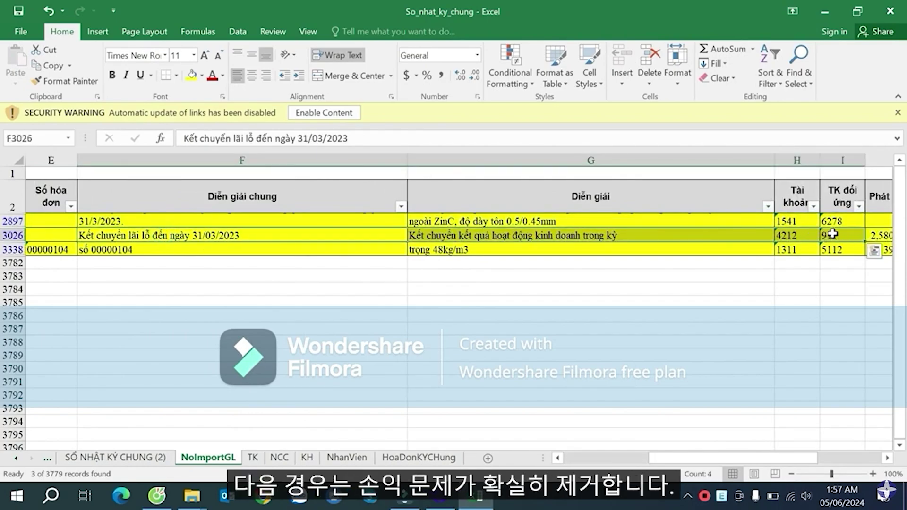
left_click_drag(209, 249, 805, 245)
left_click(668, 259)
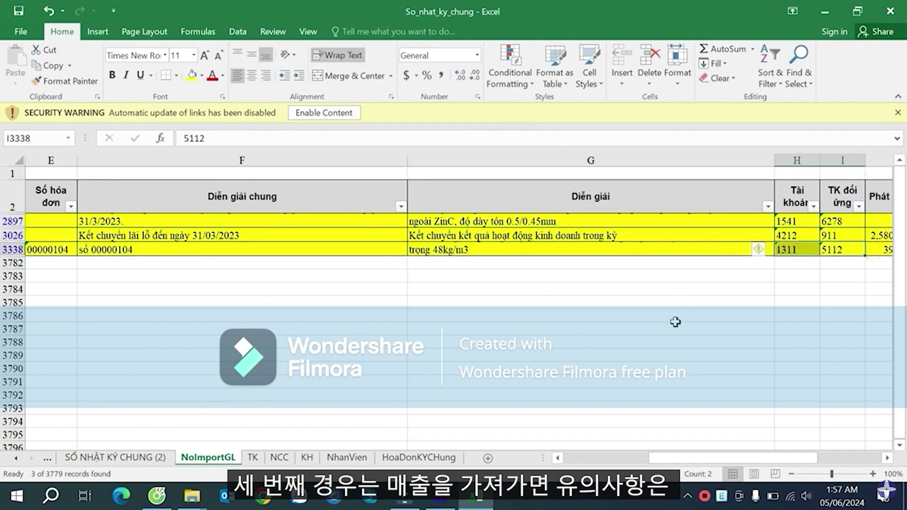
left_click_drag(697, 458, 613, 458)
left_click(122, 206)
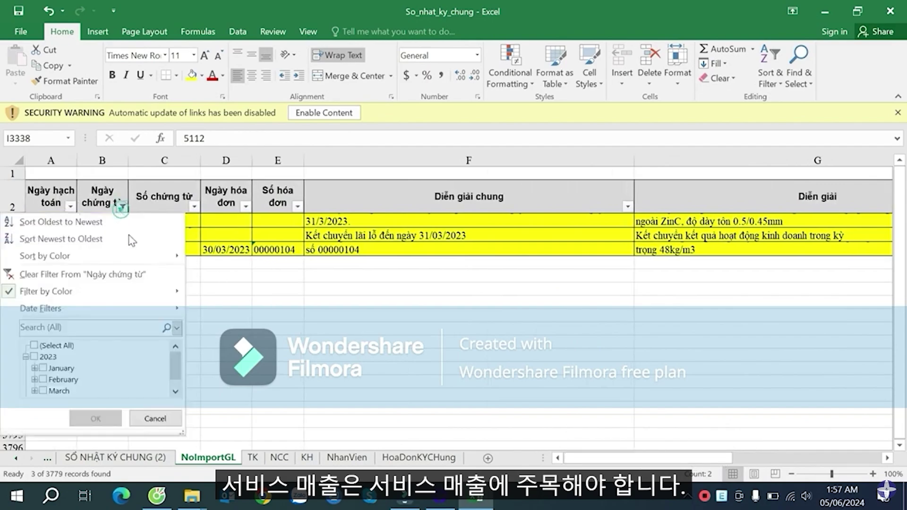
left_click(95, 418)
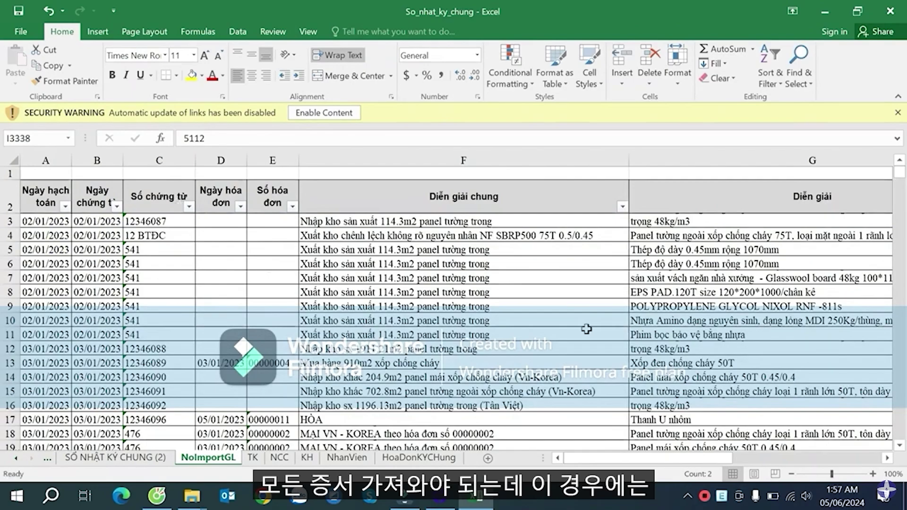
mouse_move(622, 460)
left_mouse_down()
mouse_move(658, 461)
mouse_move(609, 458)
left_mouse_up()
left_click_drag(899, 172, 902, 388)
scroll(658, 240, "down", 20)
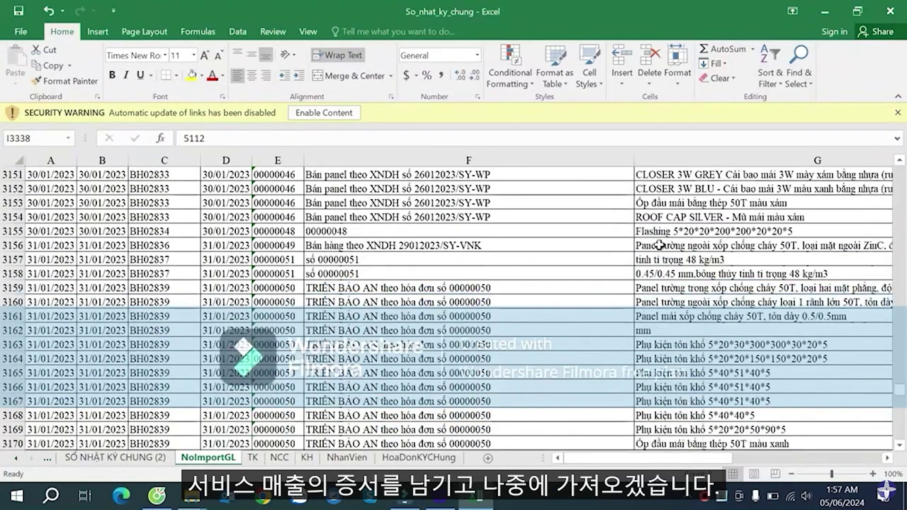
scroll(888, 329, "down", 20)
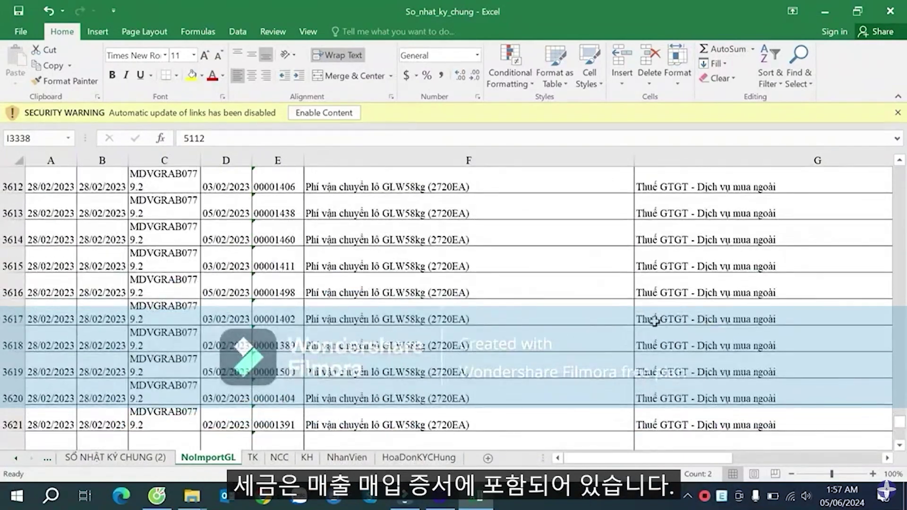
left_click(376, 330)
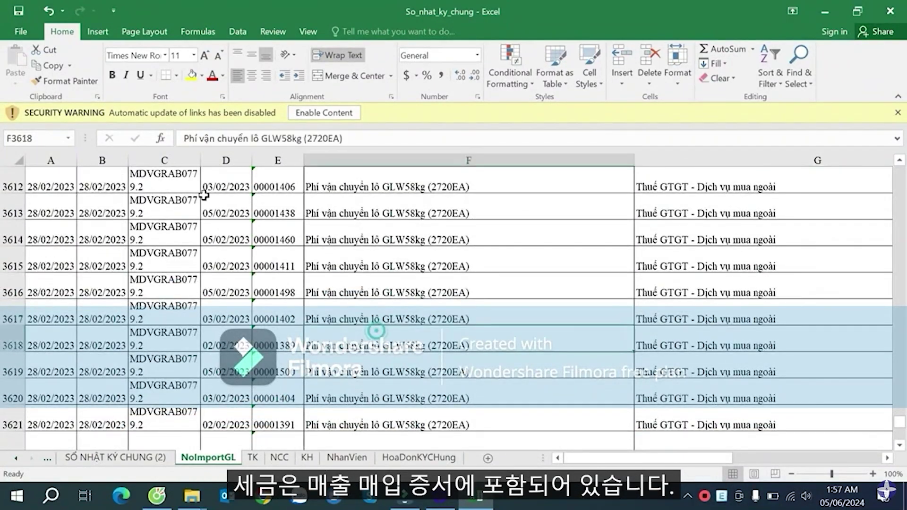
scroll(362, 313, "down", 15)
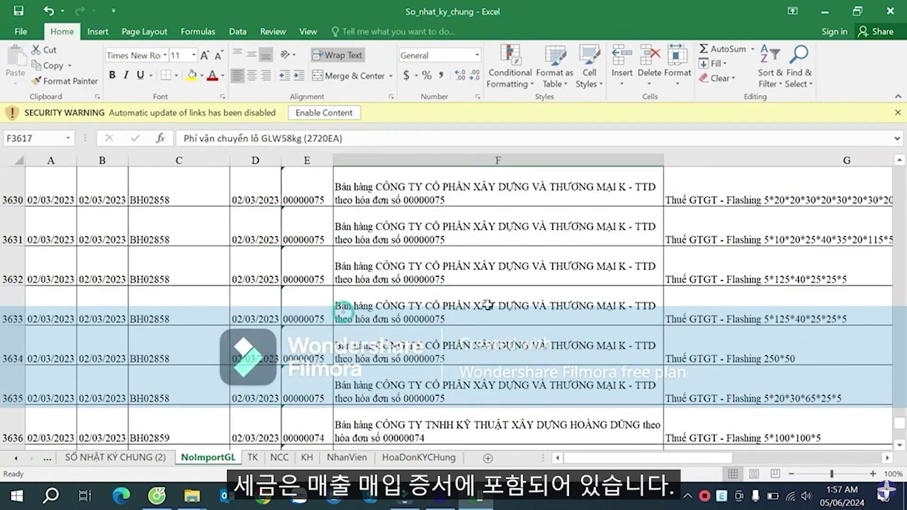
left_click(757, 394)
scroll(674, 356, "down", 11)
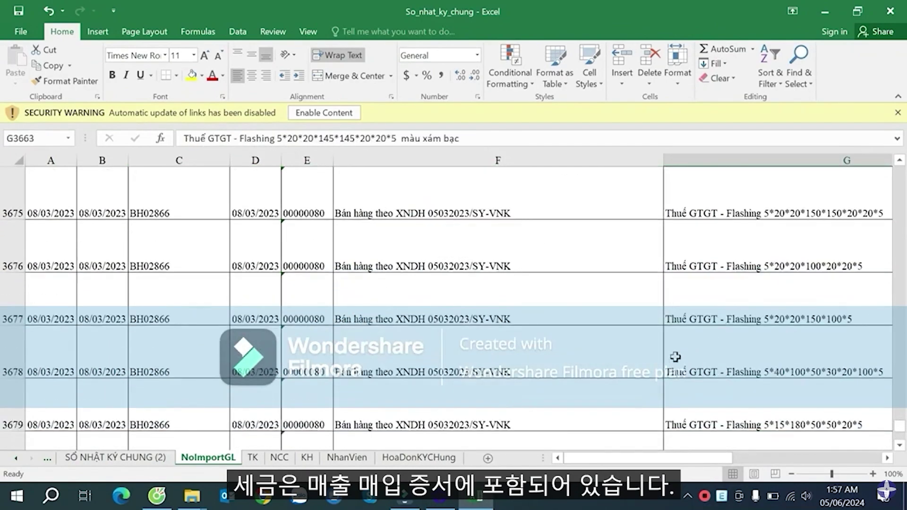
left_click(530, 272)
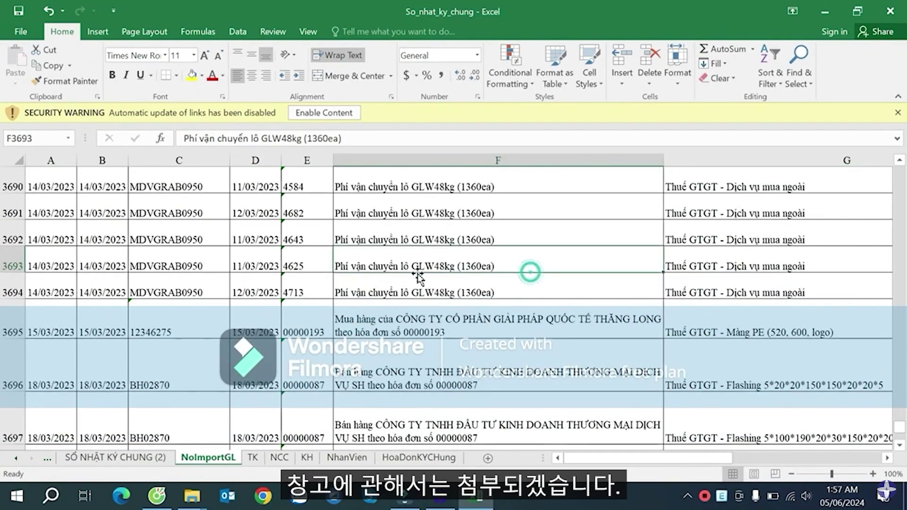
key("ctrl+Home")
key("Left")
key("Left")
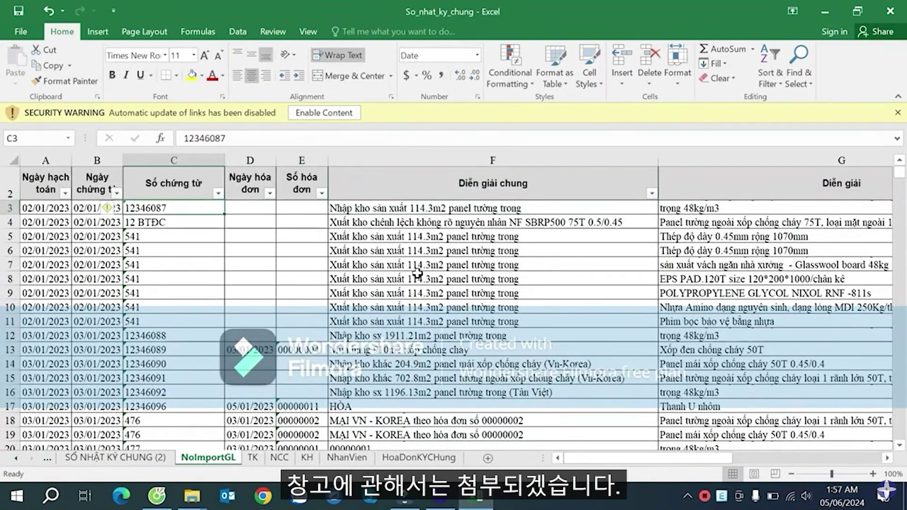
key("Right")
key("Right")
key("Right")
key("ctrl+Down")
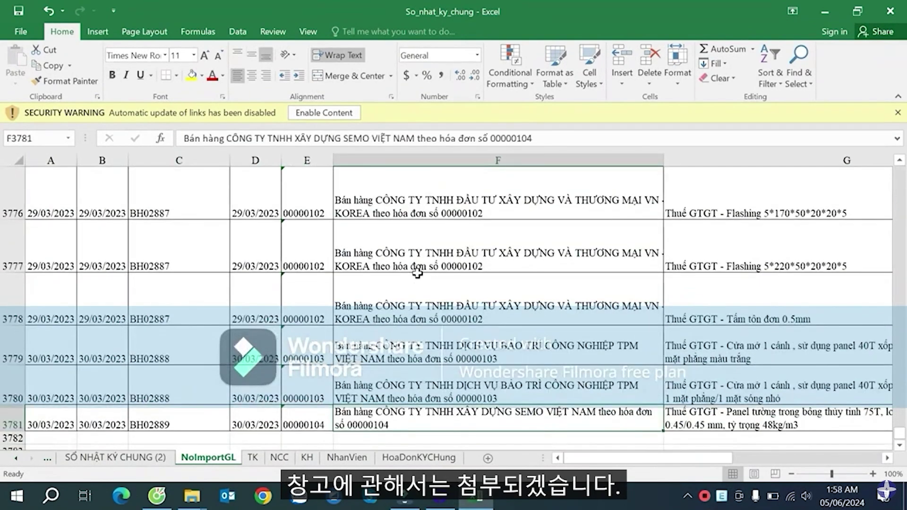
key("Up")
key("Left")
key("Left")
key("Up")
key("ctrl+Up")
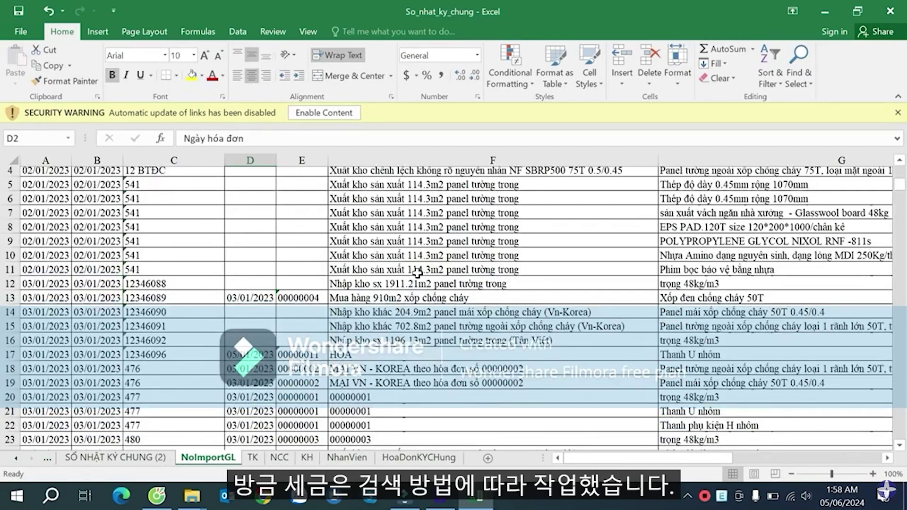
key("Up")
- On the SỐ NHẬT KÝ CHUNG (2) sheet, check the IF formula in O3101 and the COUNTIF duplicate flags from P5
left_click(115, 457)
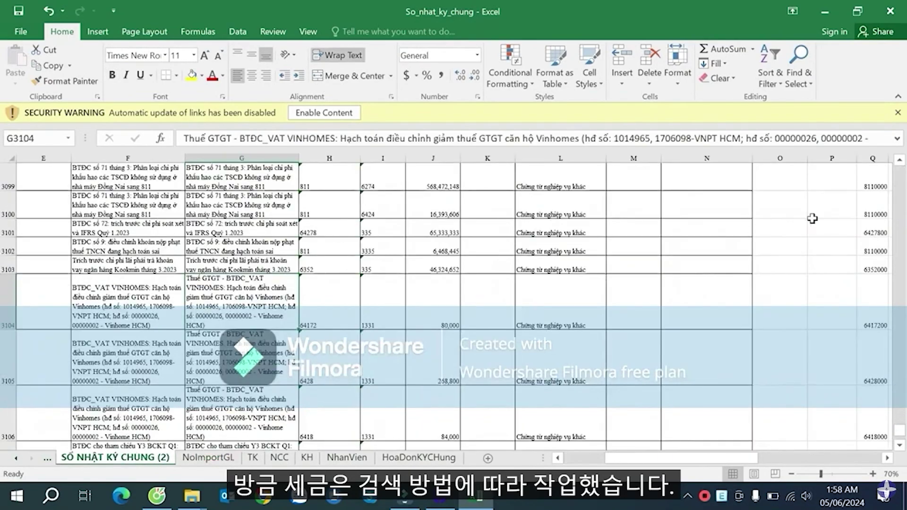
left_click(804, 231)
key("ctrl+Up")
key("ctrl+Up")
key("Right")
key("Right")
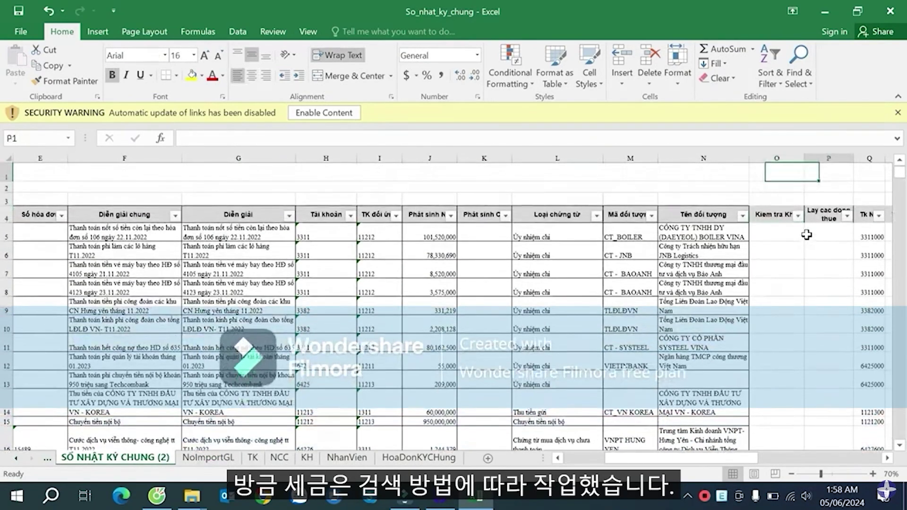
key("Down")
key("Down")
key("Right")
key("Right")
key("Down")
key("Down")
key("Right")
key("Right")
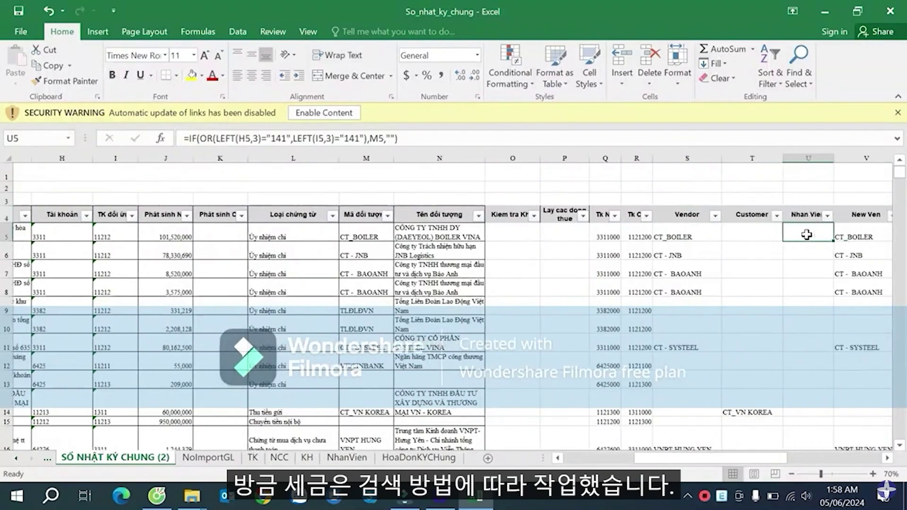
key("Up")
key("Left")
key("Left")
key("Left")
key("Left")
key("Left")
key("Down")
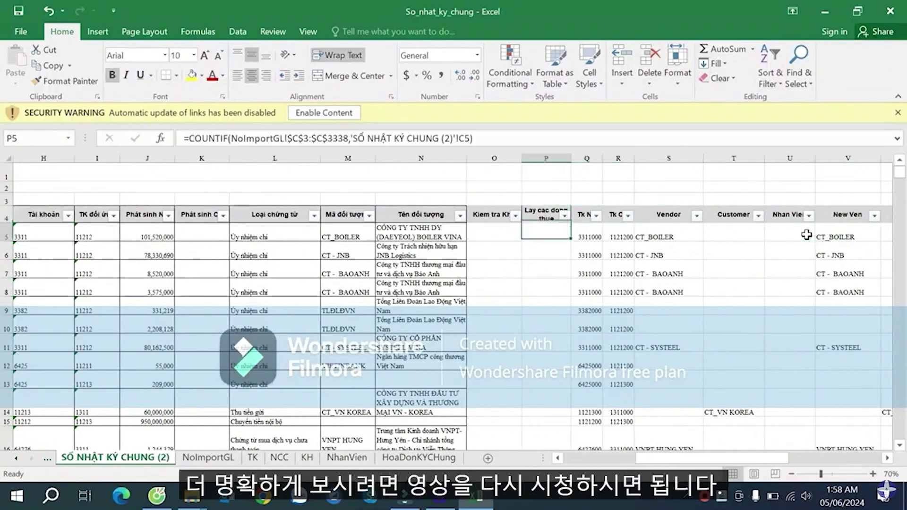
key("Down")
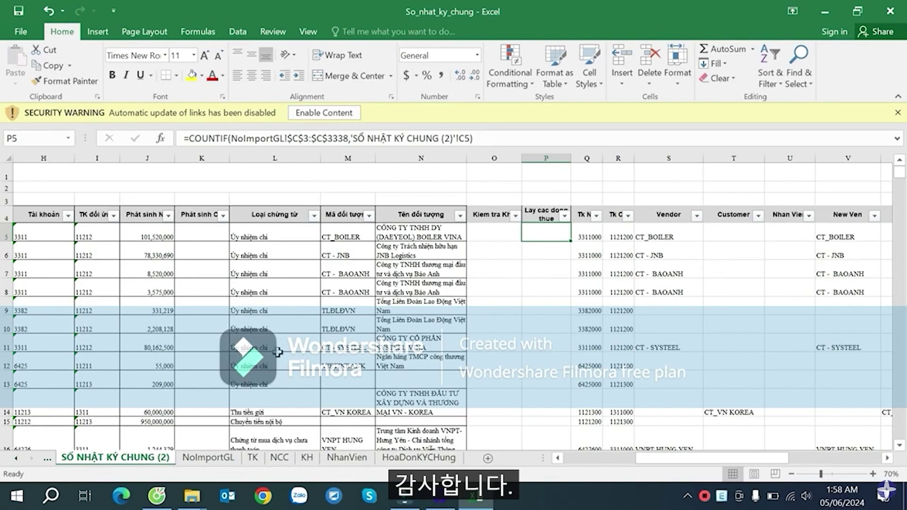
- Inspect the column Q account number and R7's VLOOKUP, then show the TK account list sheet
left_click(544, 218)
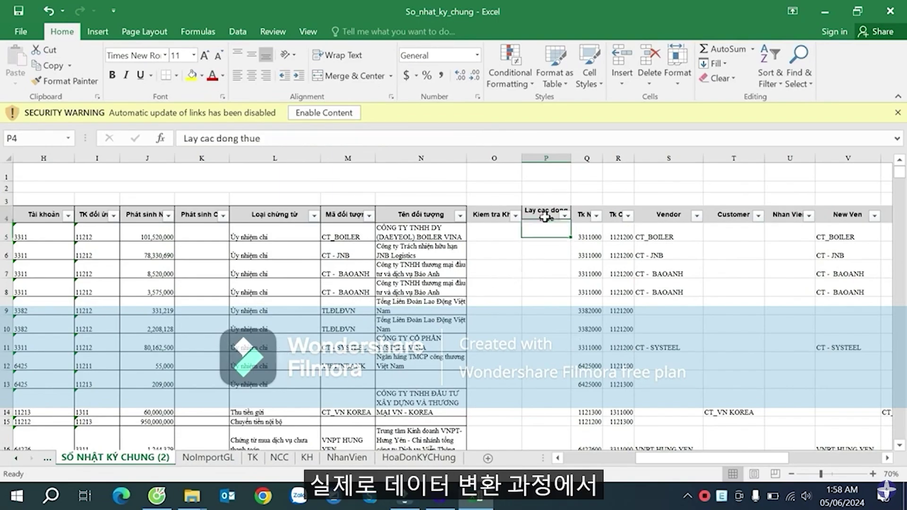
left_click_drag(645, 460, 666, 465)
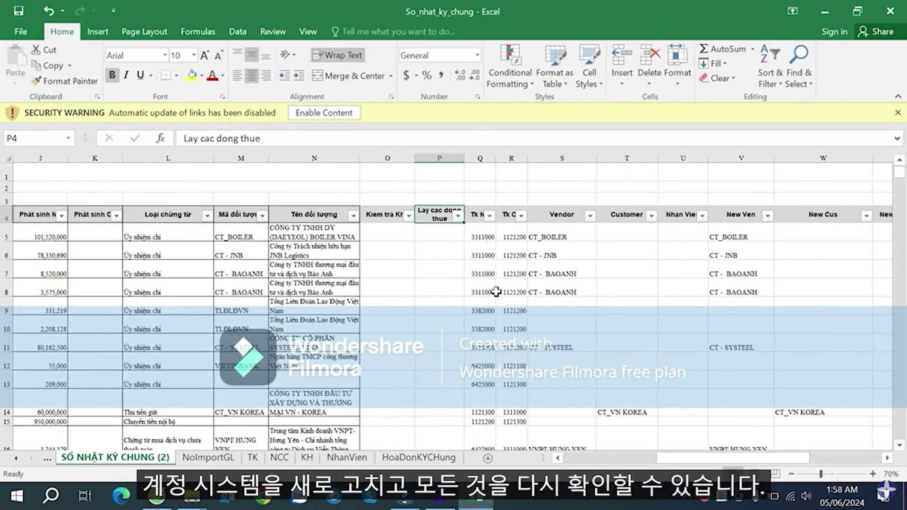
left_click(488, 239)
left_click(503, 275)
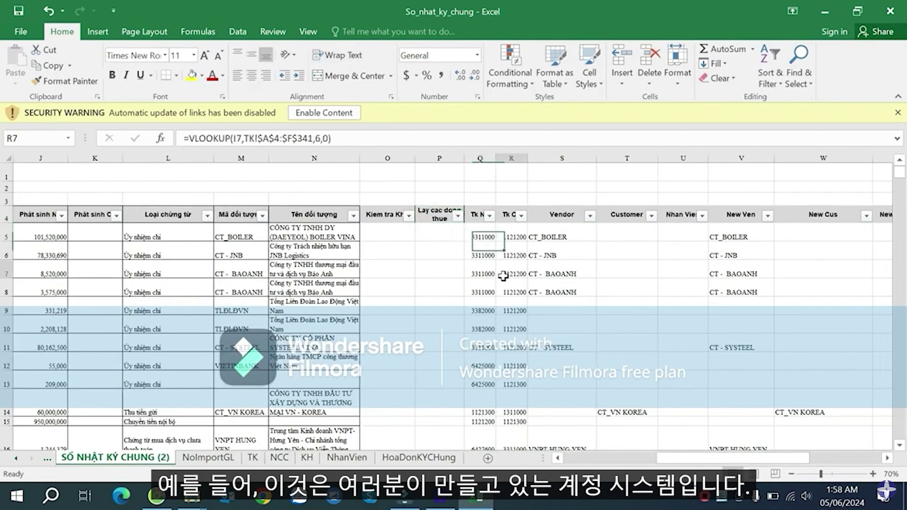
left_click(255, 458)
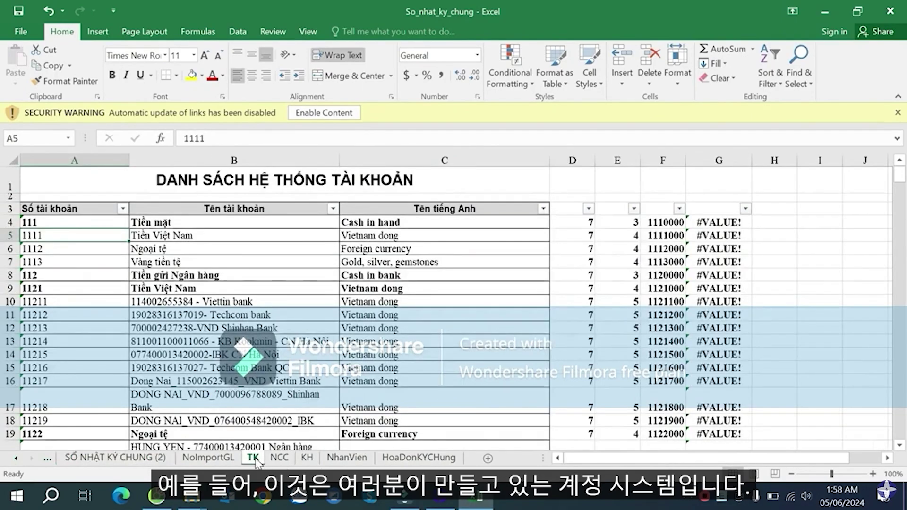
left_click(234, 354)
scroll(95, 331, "down", 1)
left_click(86, 310)
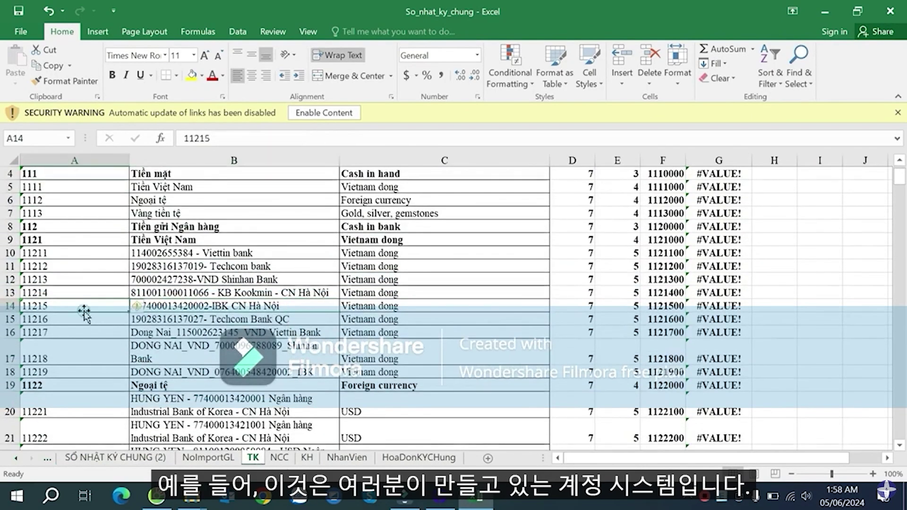
scroll(97, 318, "down", 12)
scroll(97, 318, "down", 20)
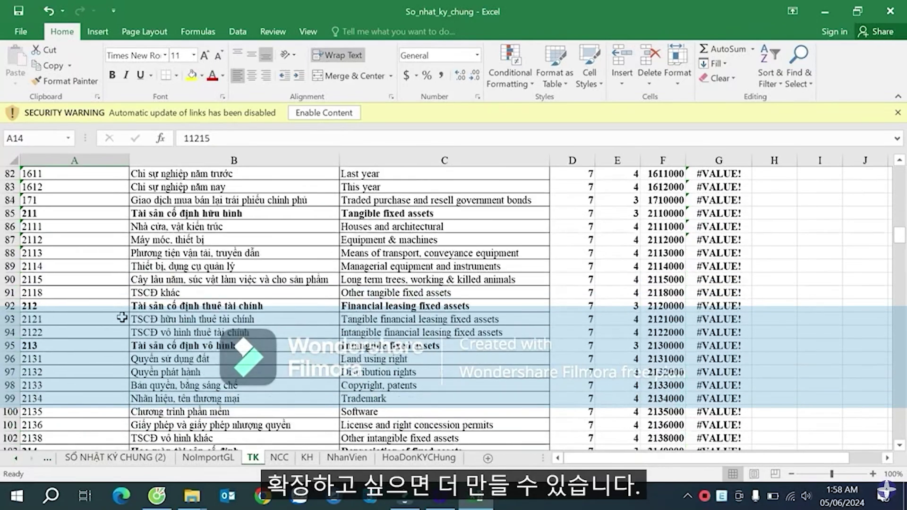
scroll(129, 316, "down", 20)
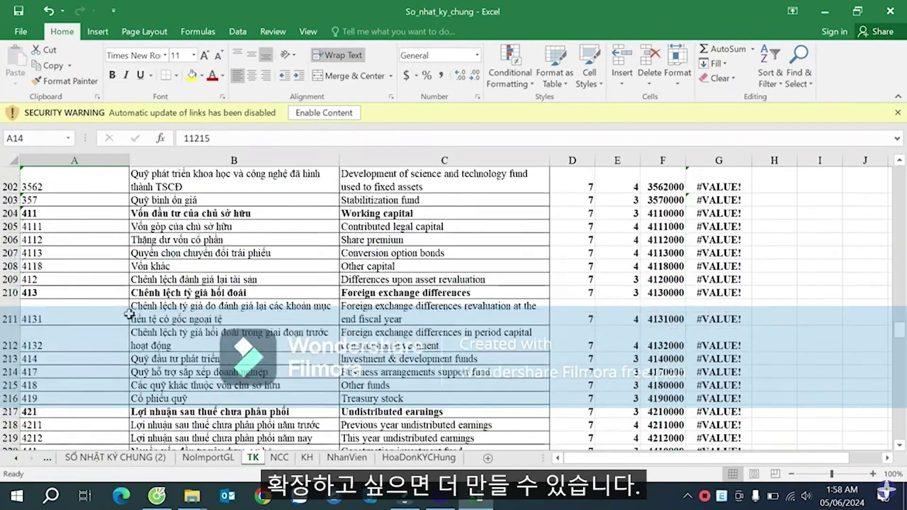
scroll(129, 309, "down", 4)
scroll(66, 313, "up", 2)
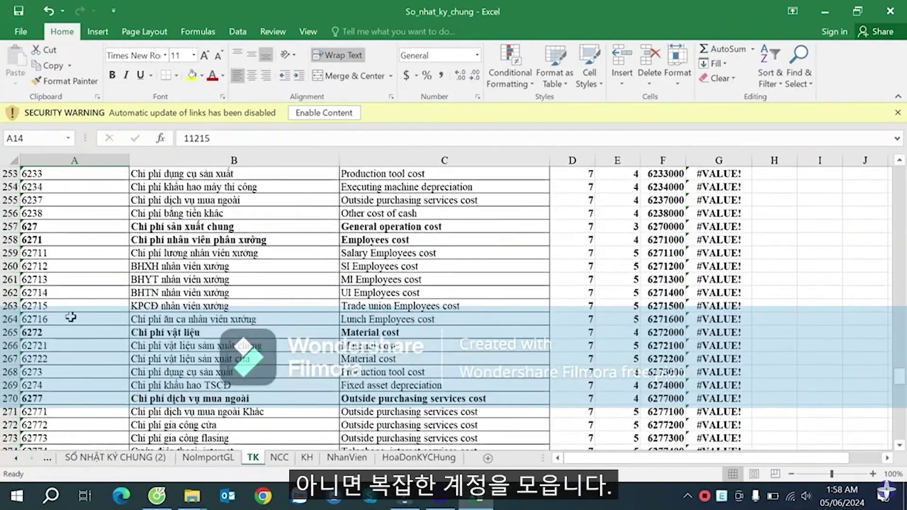
left_click(55, 261)
scroll(54, 261, "down", 3)
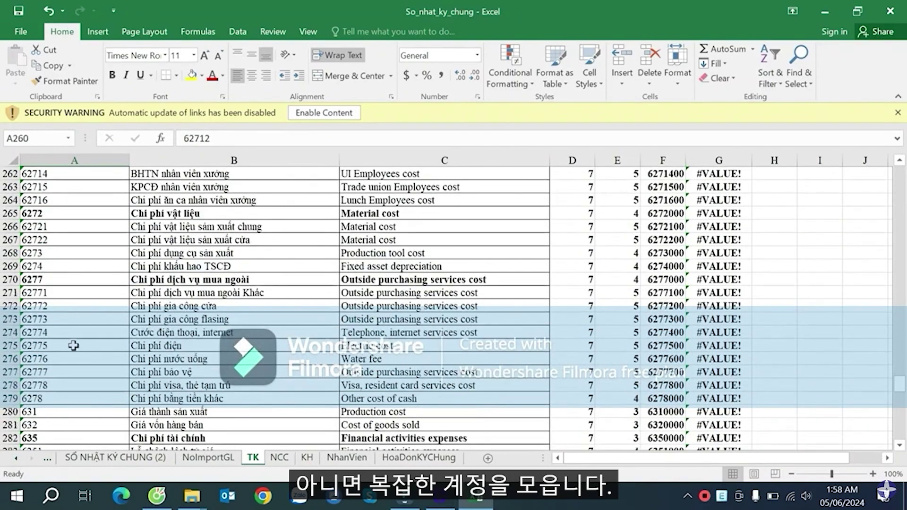
left_click_drag(59, 305, 284, 321)
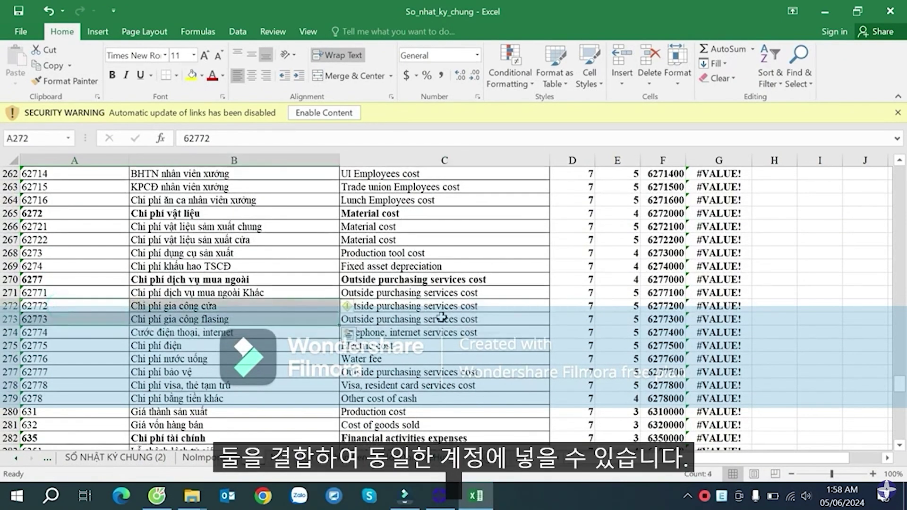
left_click(57, 306)
left_click(96, 323)
left_click(672, 309)
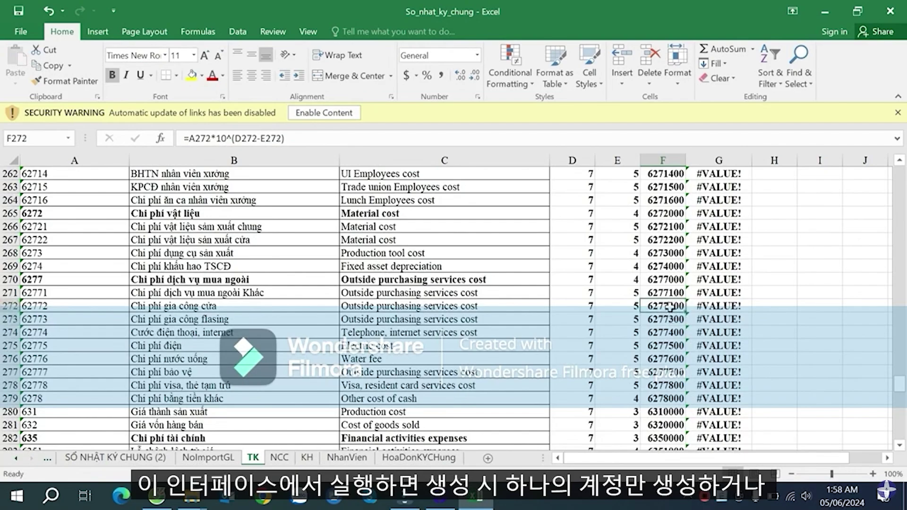
key("Down")
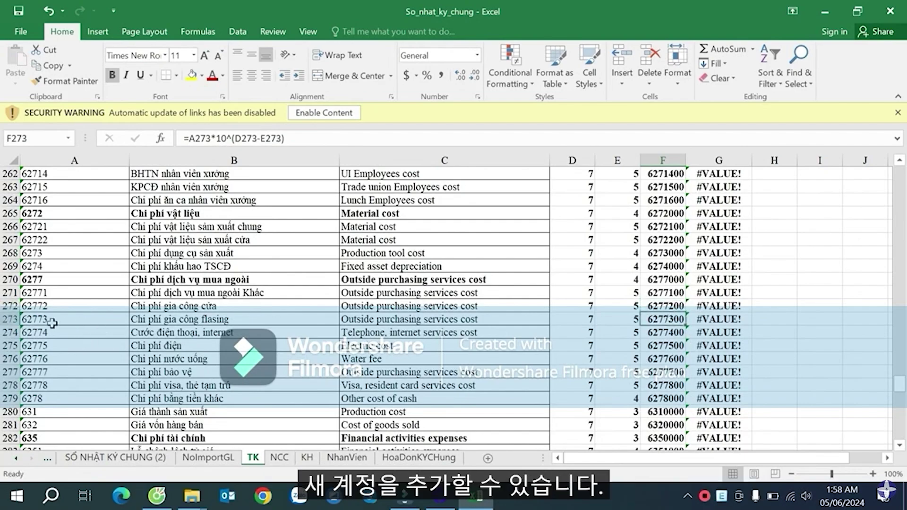
left_click(52, 323)
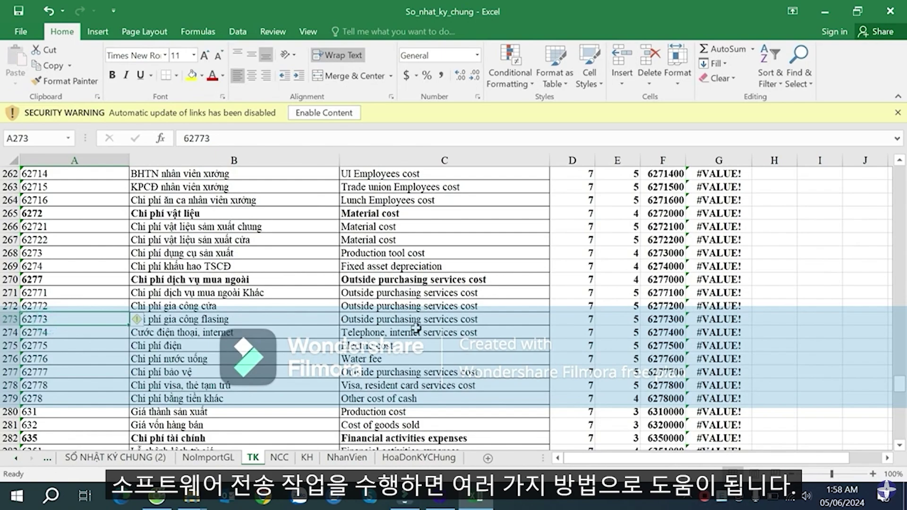
left_click(419, 314)
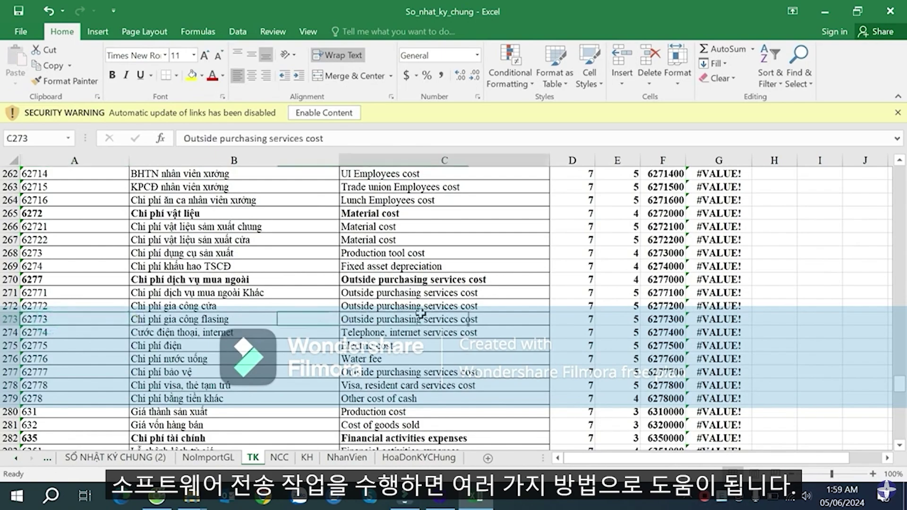
left_click_drag(90, 304, 685, 366)
scroll(685, 365, "down", 2)
scroll(354, 329, "up", 2)
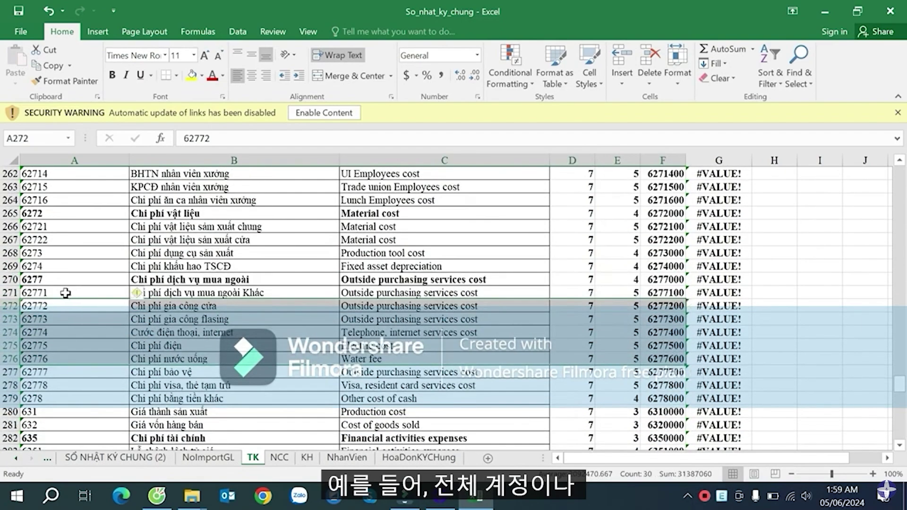
left_click_drag(66, 292, 655, 388)
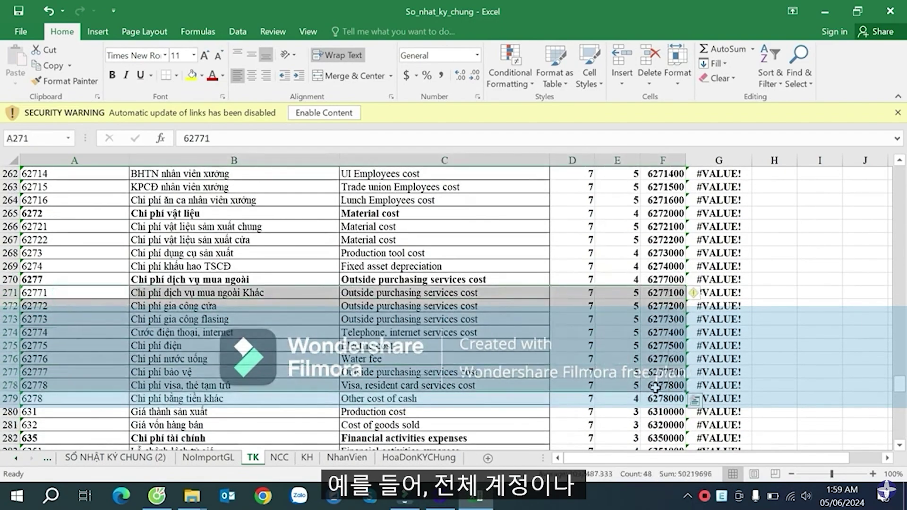
scroll(614, 359, "down", 4)
scroll(586, 333, "up", 4)
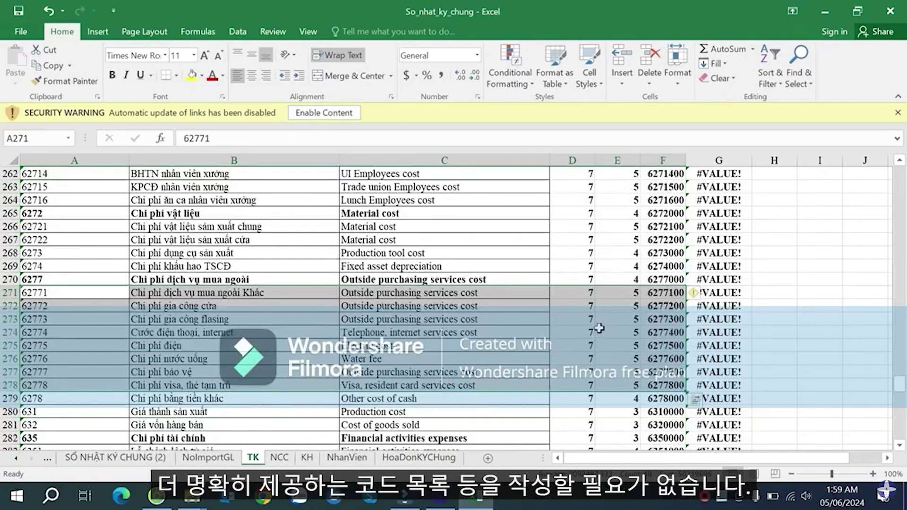
scroll(621, 324, "up", 3)
scroll(397, 376, "down", 1)
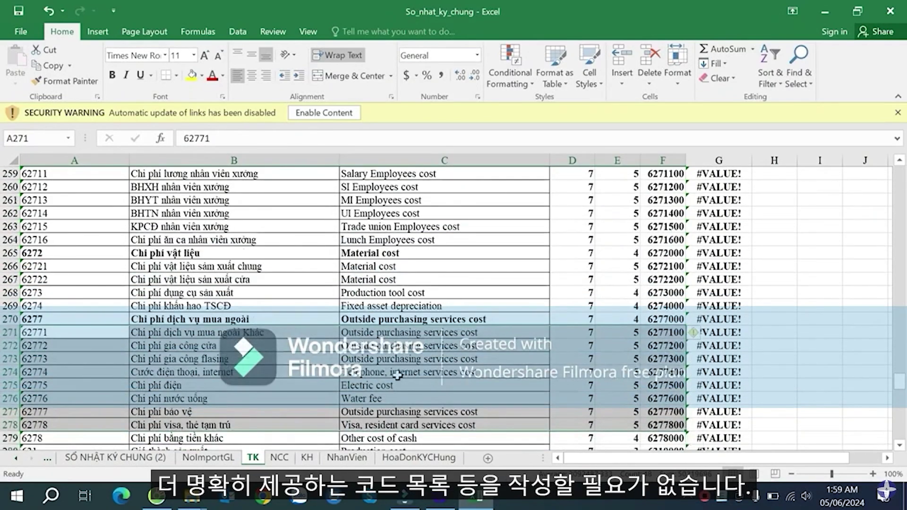
scroll(397, 375, "down", 6)
scroll(514, 340, "down", 8)
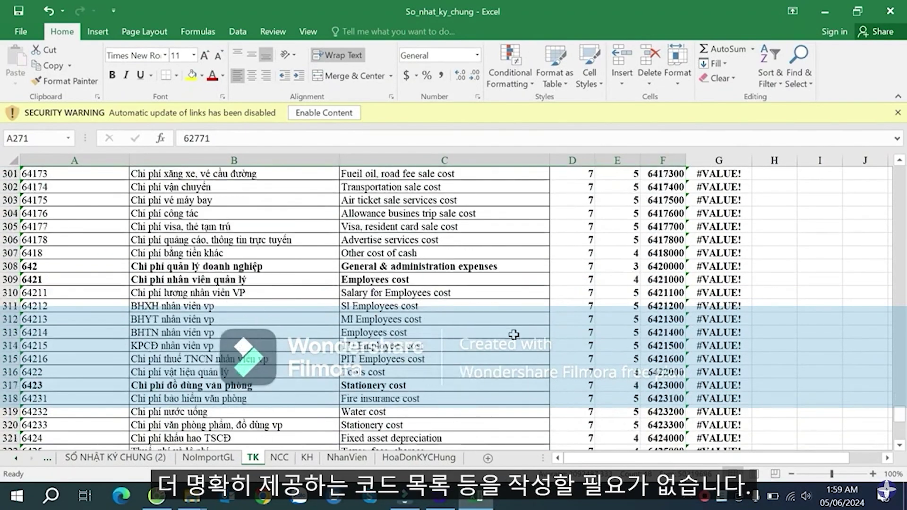
scroll(567, 326, "down", 6)
scroll(586, 324, "up", 9)
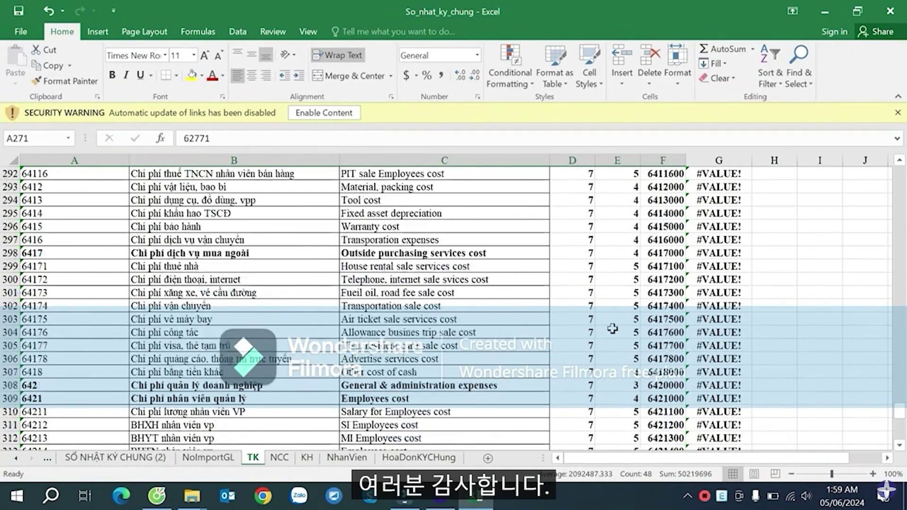
scroll(613, 328, "up", 12)
left_click(636, 280)
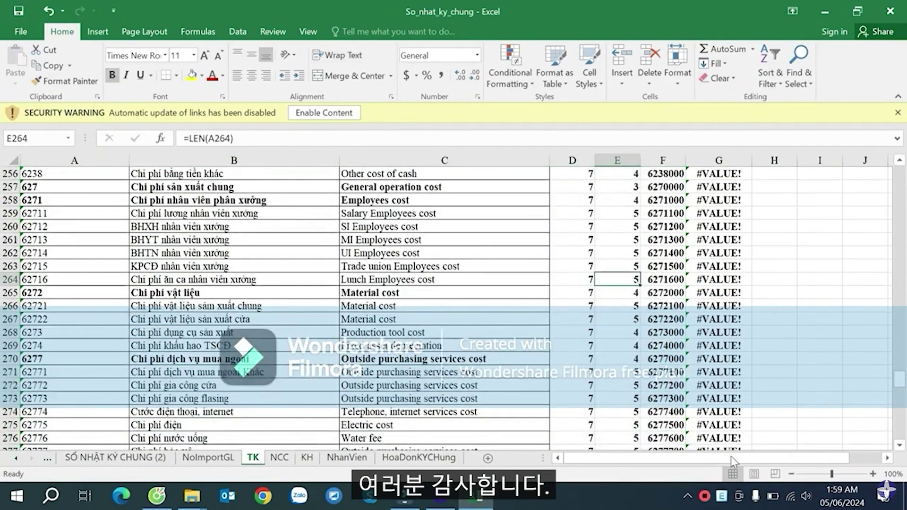
left_click(704, 496)
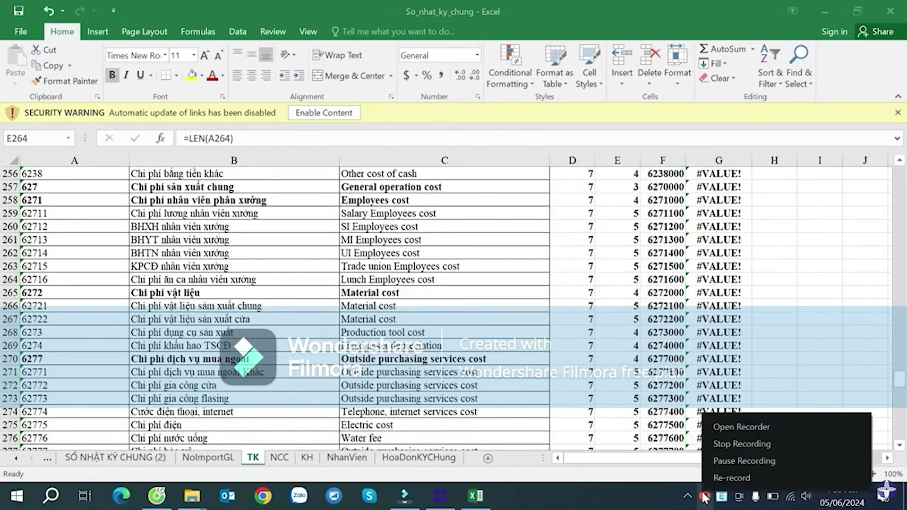